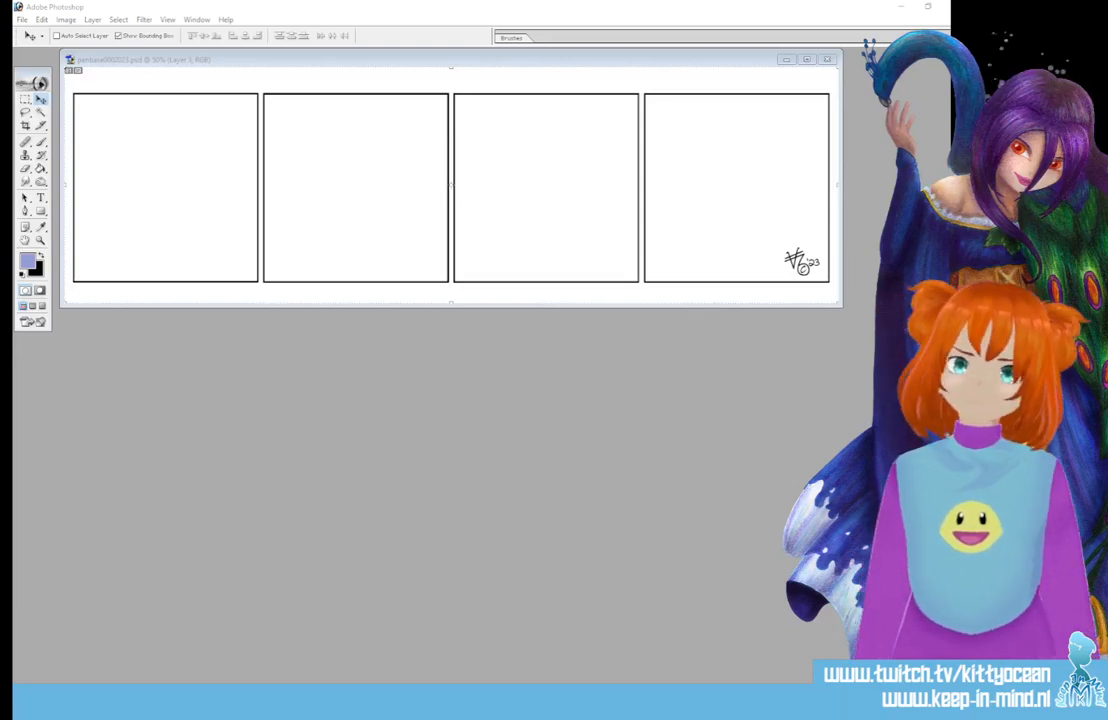
Maximize the penbase0002023.psd comic template and save a copy of it as 814.psd.
click(807, 59)
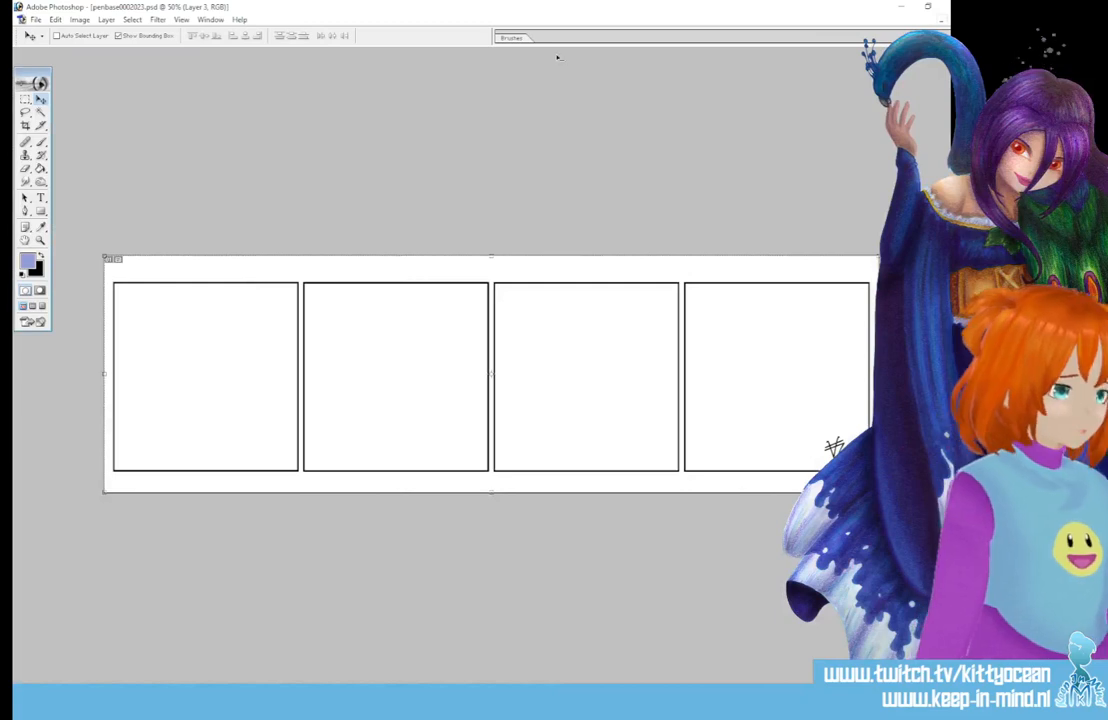
click(35, 19)
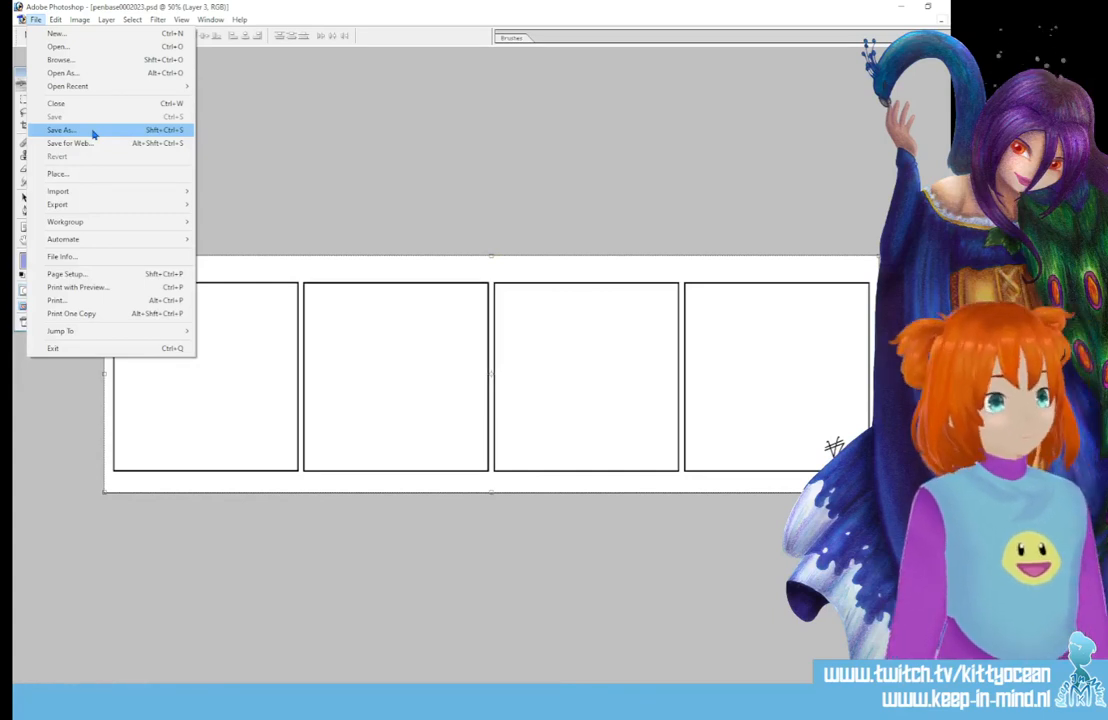
click(60, 130)
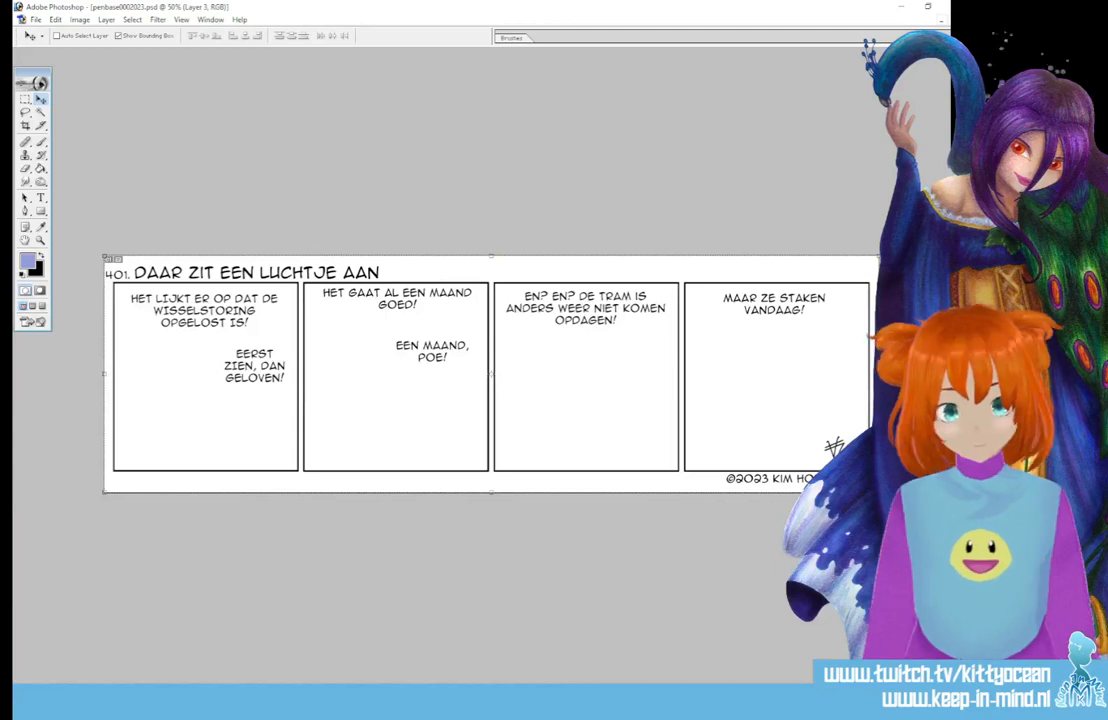
click(35, 19)
click(89, 130)
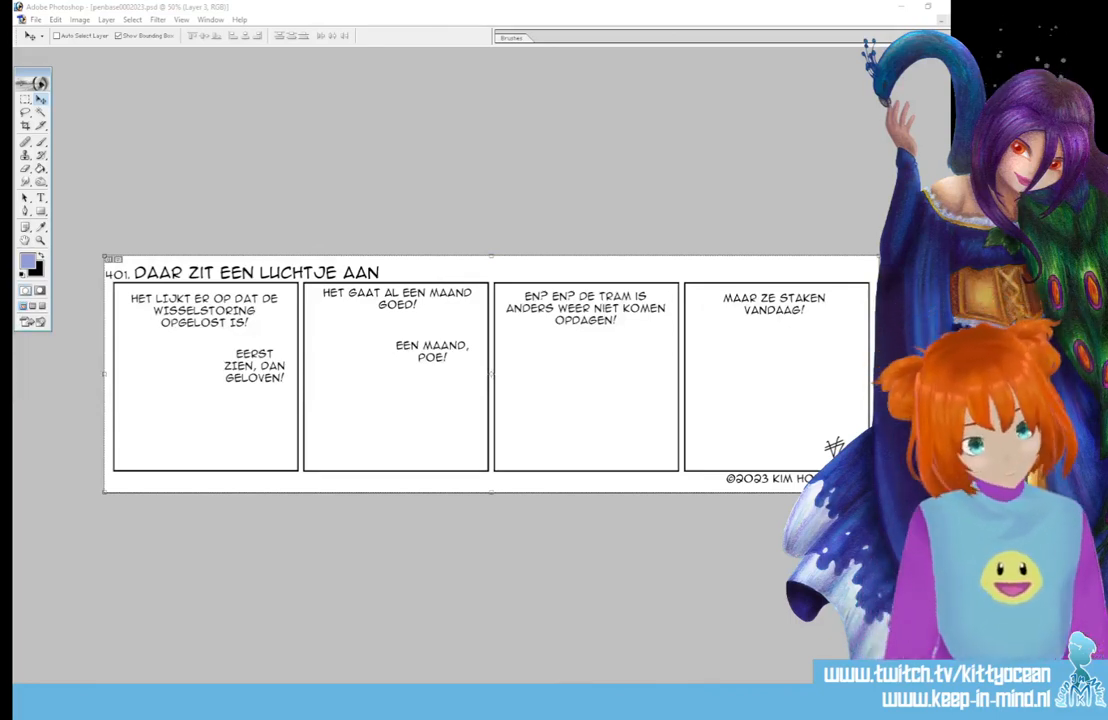
Change the strip number in front of the comic title to "814.".
click(41, 198)
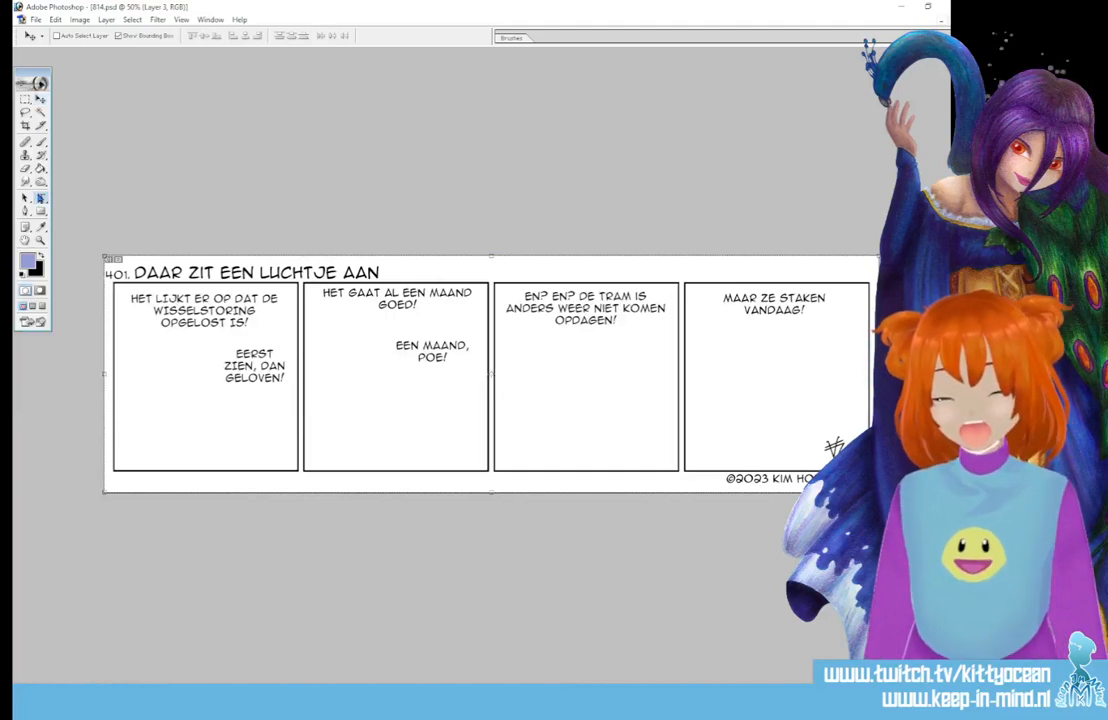
double_click(125, 275)
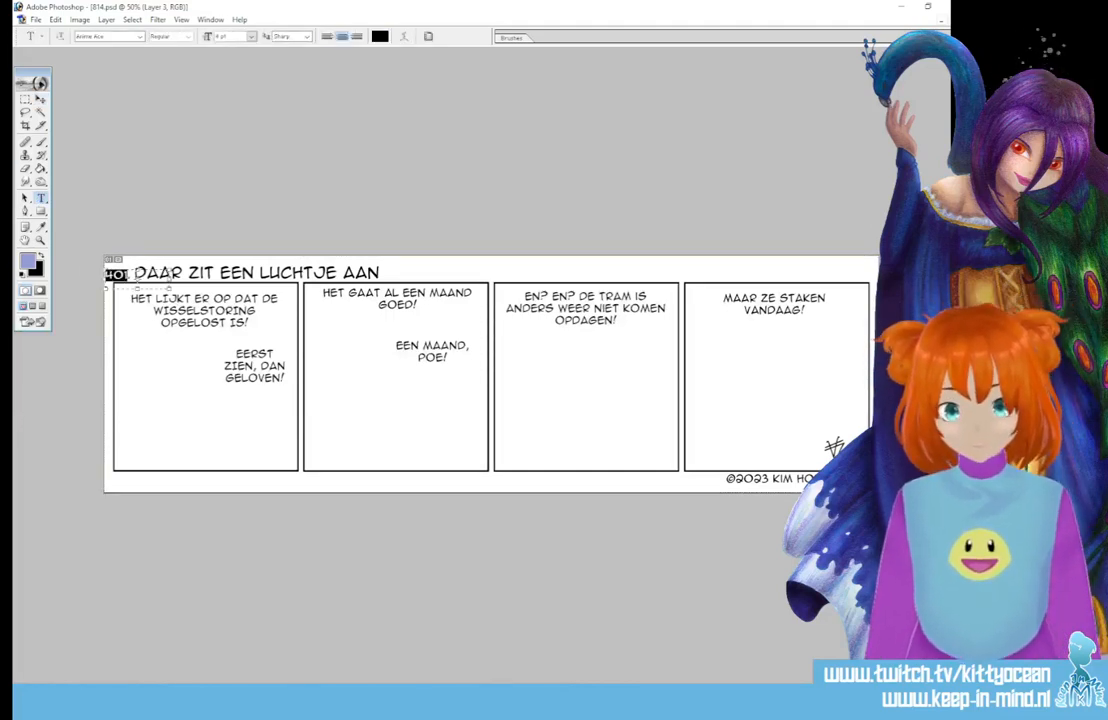
text(B14.)
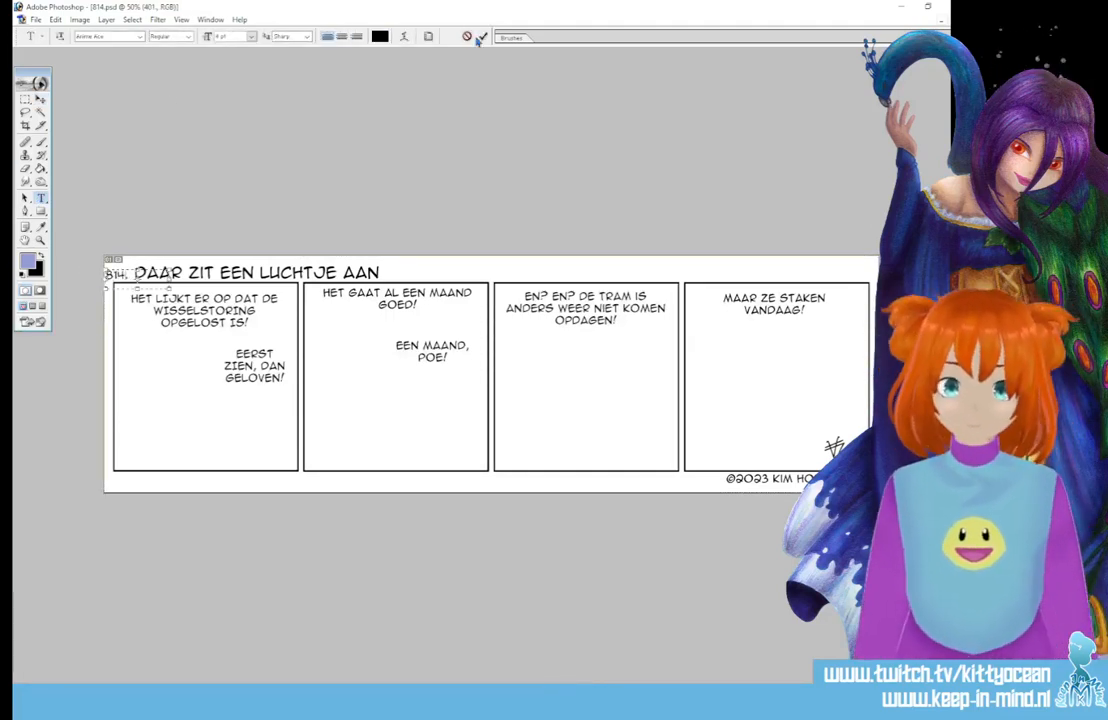
click(481, 37)
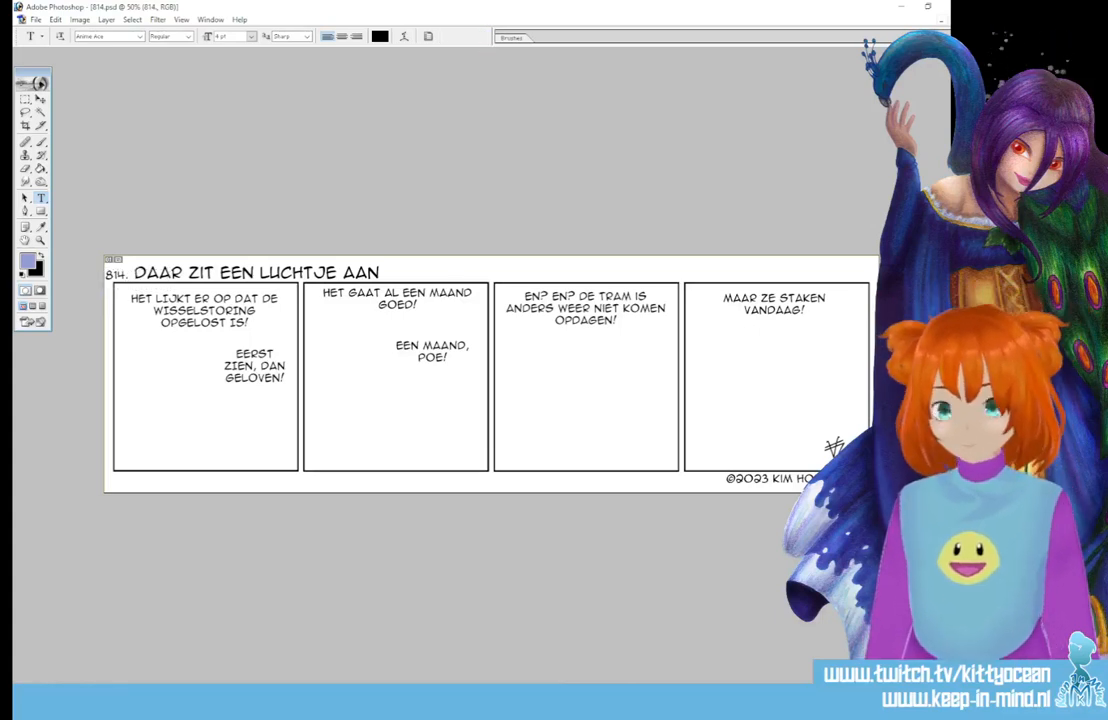
Nudge the strip number slightly to the right so it sits closer to the title.
click(40, 97)
key(Right)
key(Right)
key(Right)
key(Right)
key(Right)
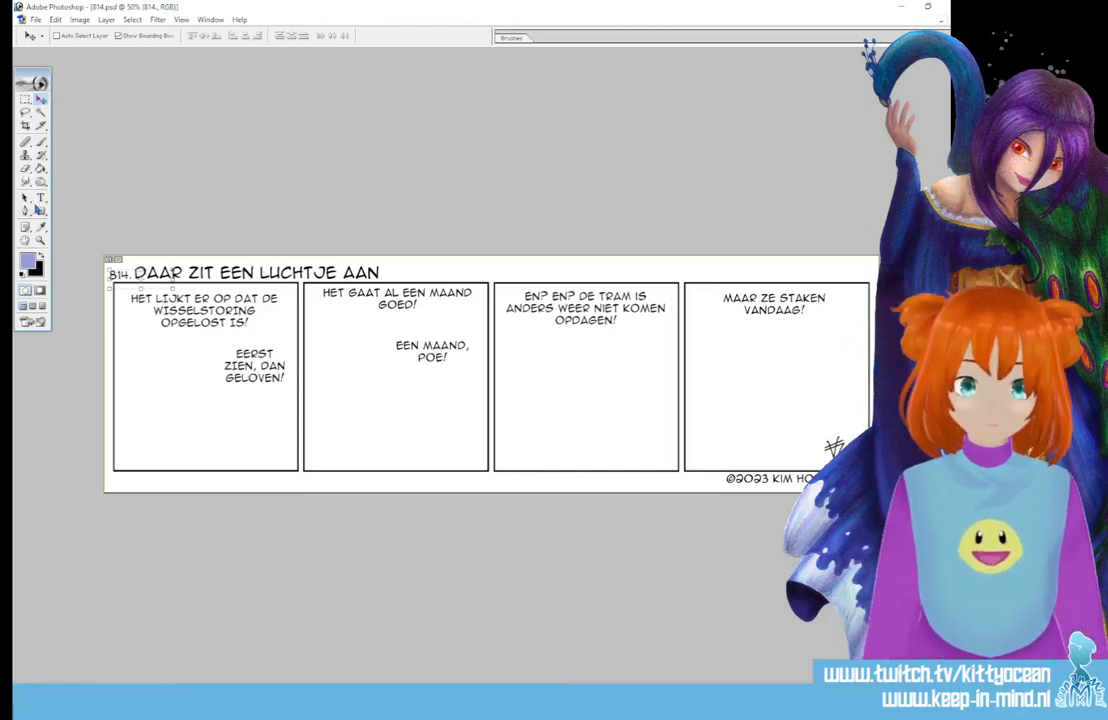
Replace the comic title with "Cyberschool".
click(41, 198)
triple_click(189, 272)
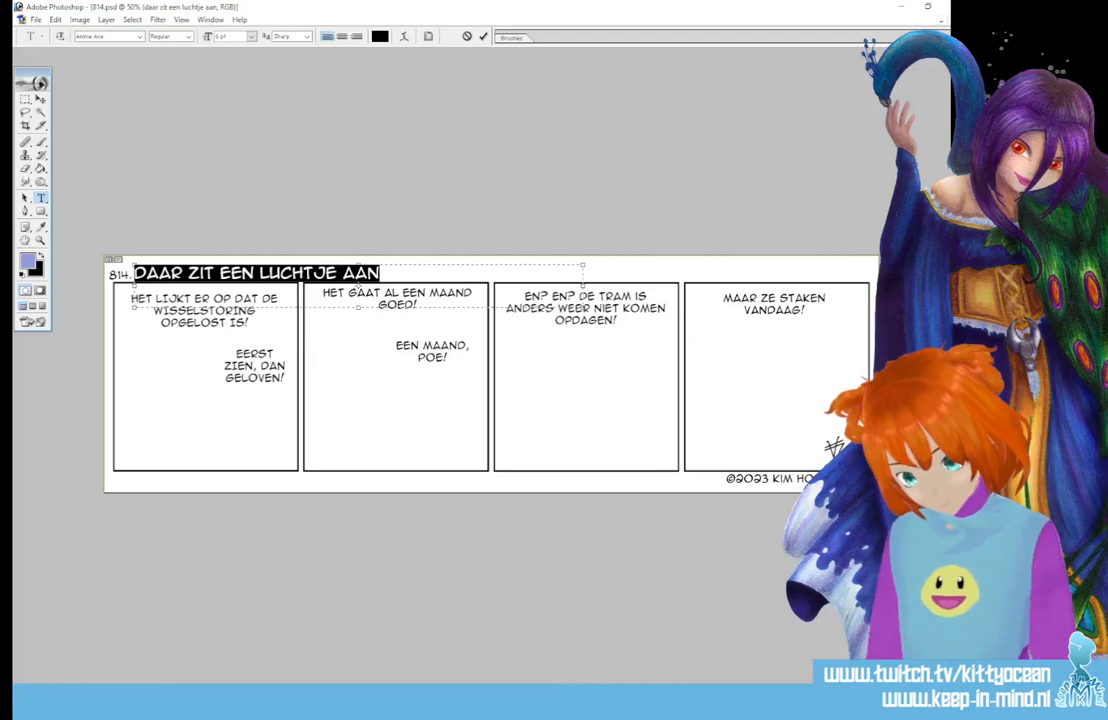
text(CYBER)
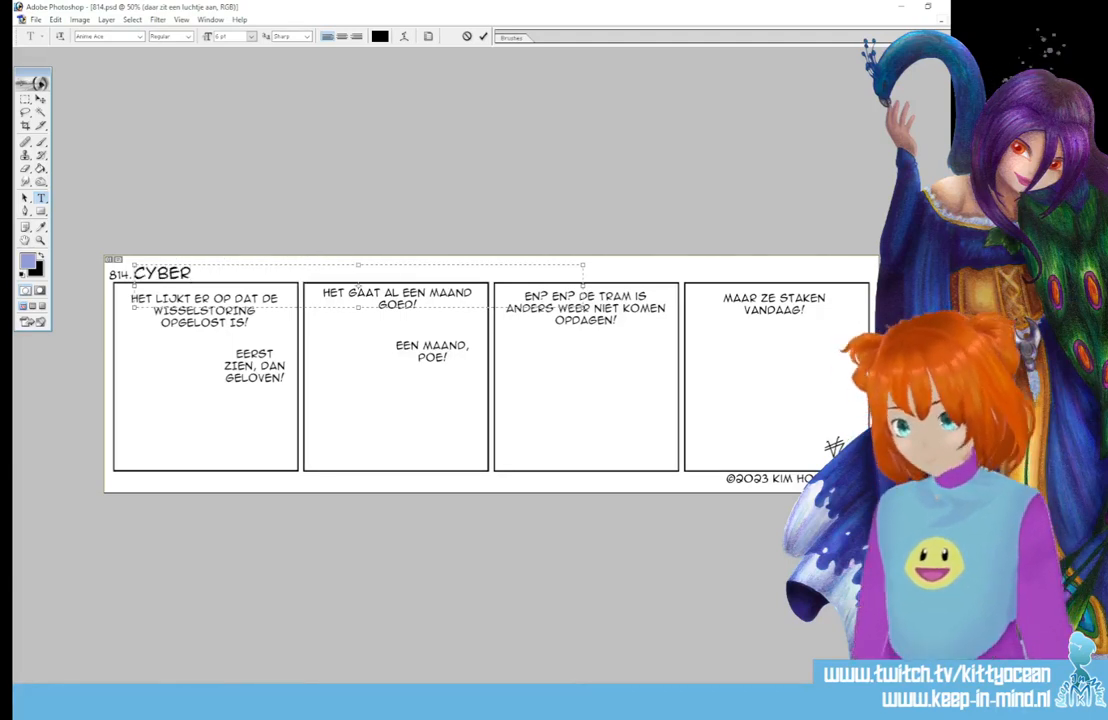
text(SCHOOL)
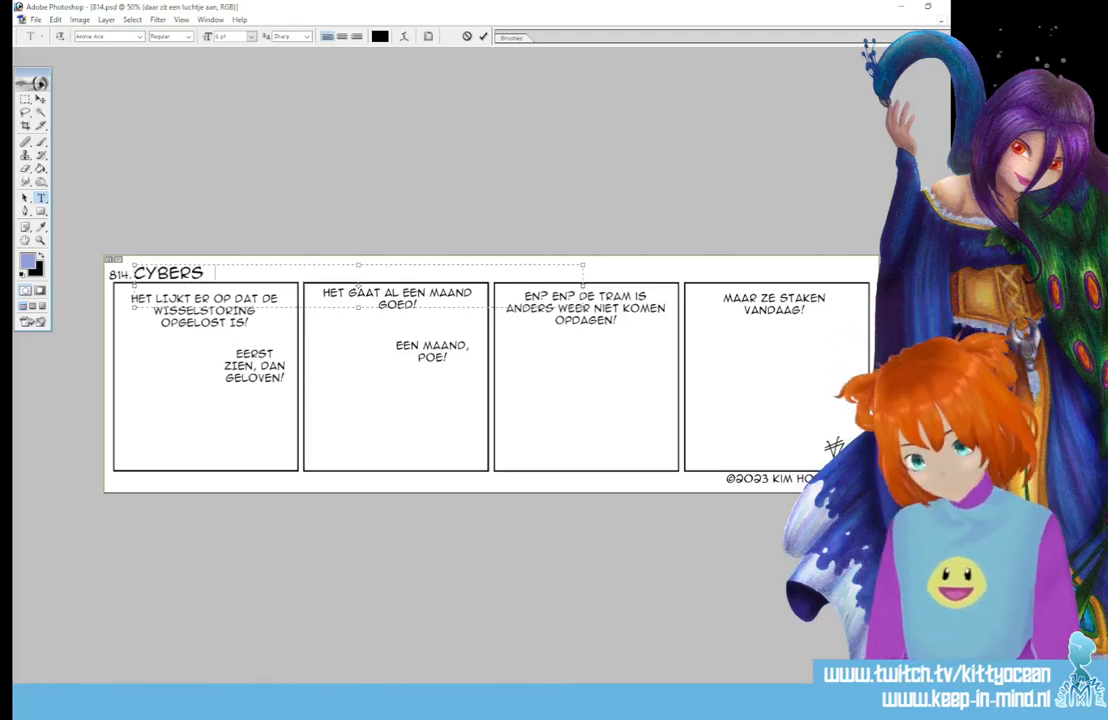
click(483, 36)
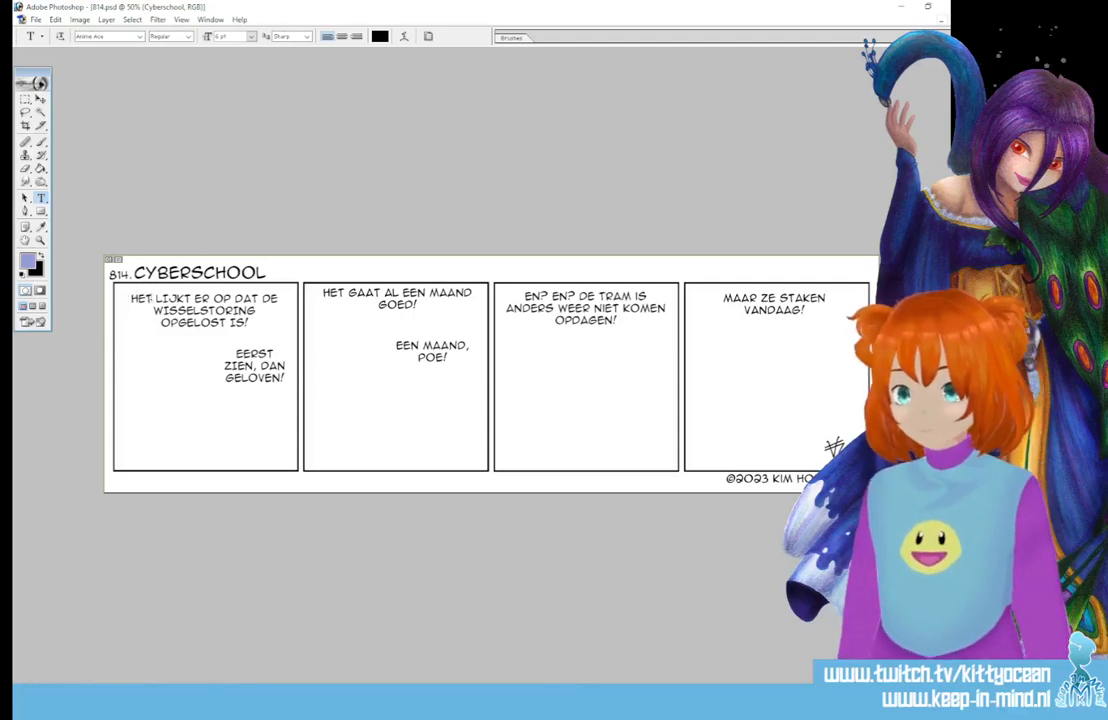
Replace the upper dialogue in the first panel with "Ik weet nu waar je online op moet letten!".
click(199, 298)
key(ctrl+a)
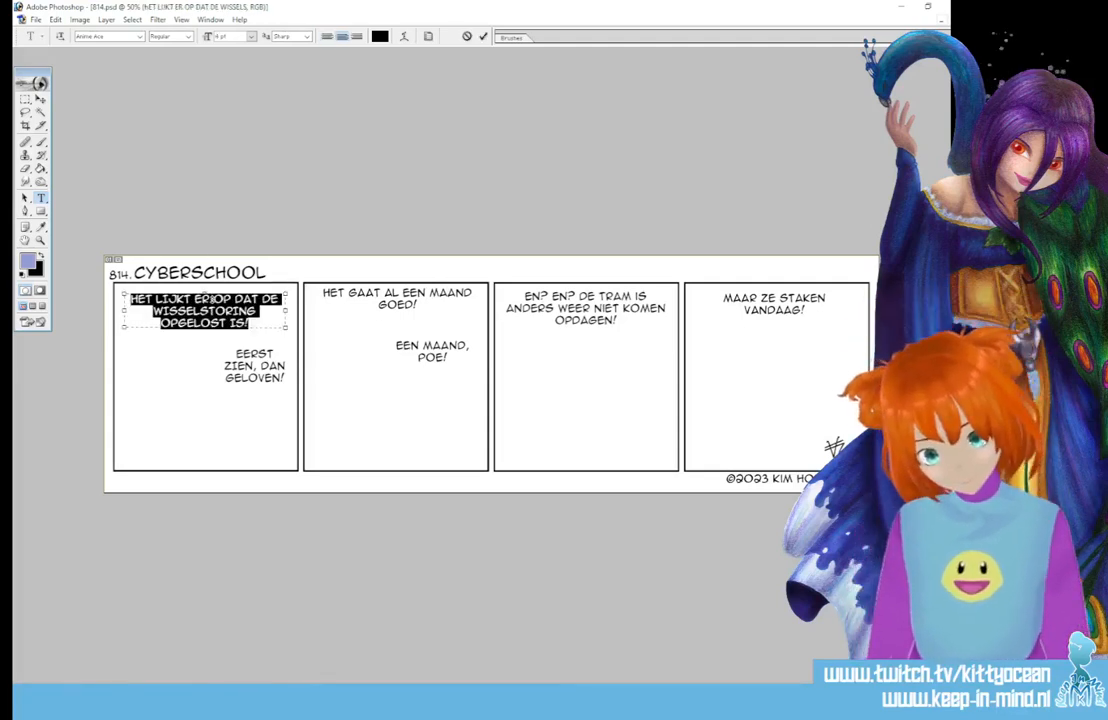
text(IK! HEB)
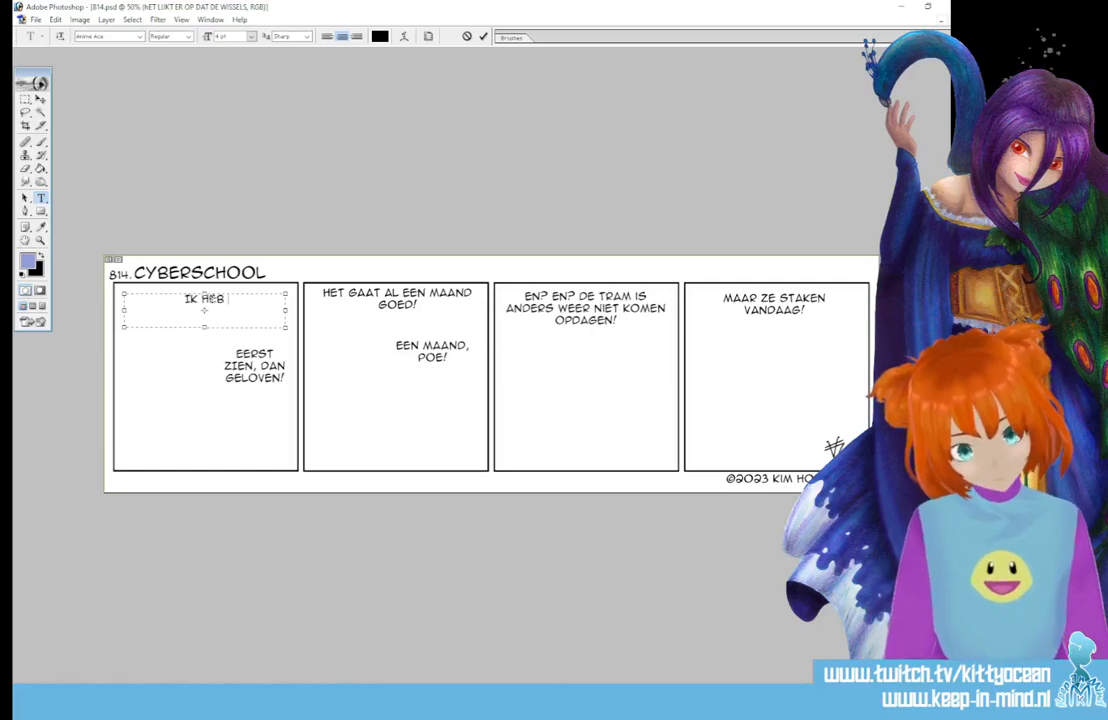
key(BackSpace)
key(BackSpace)
key(BackSpace)
key(BackSpace)
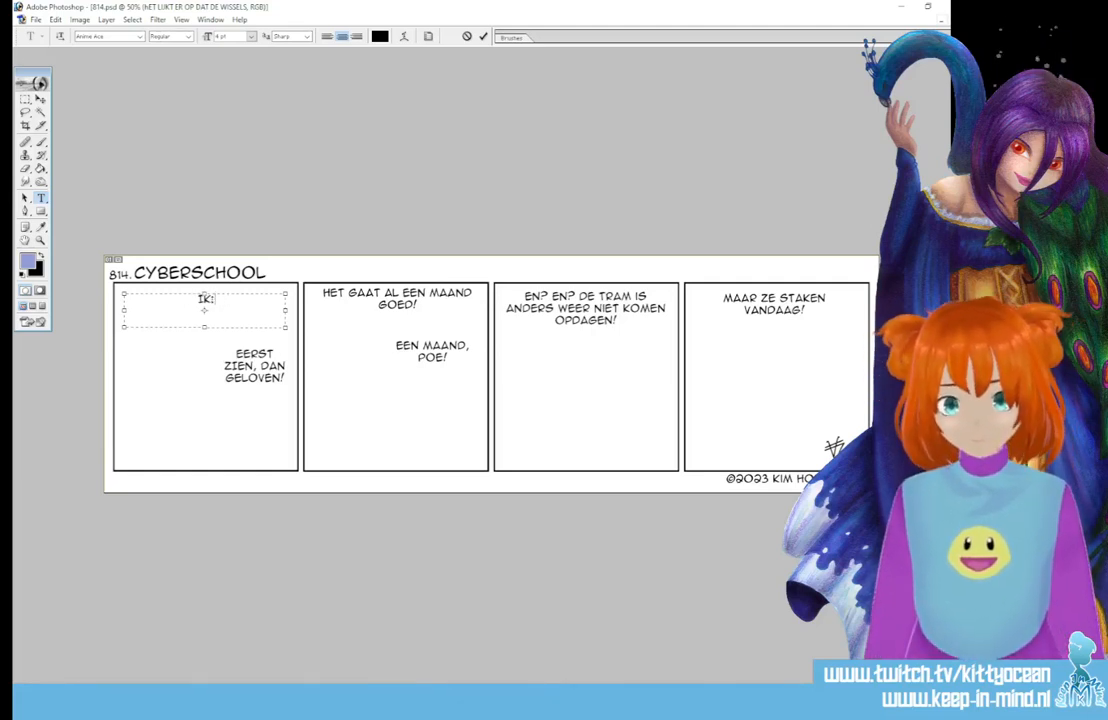
text(WEET NU H)
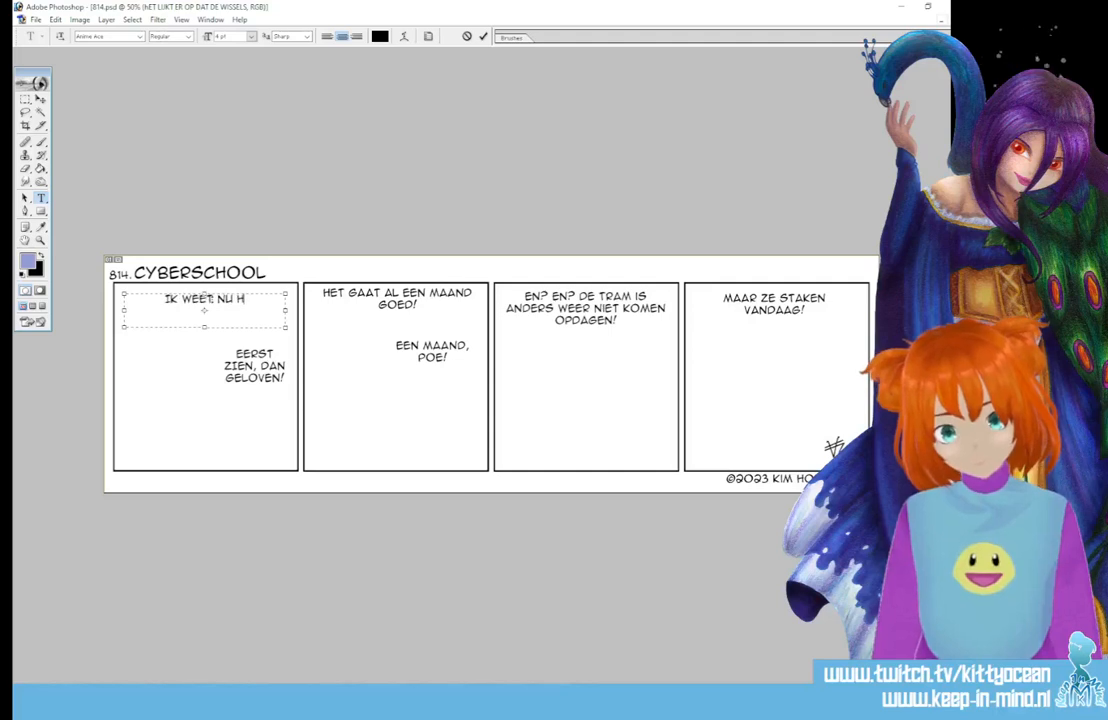
key(BackSpace)
text(WAAR!)
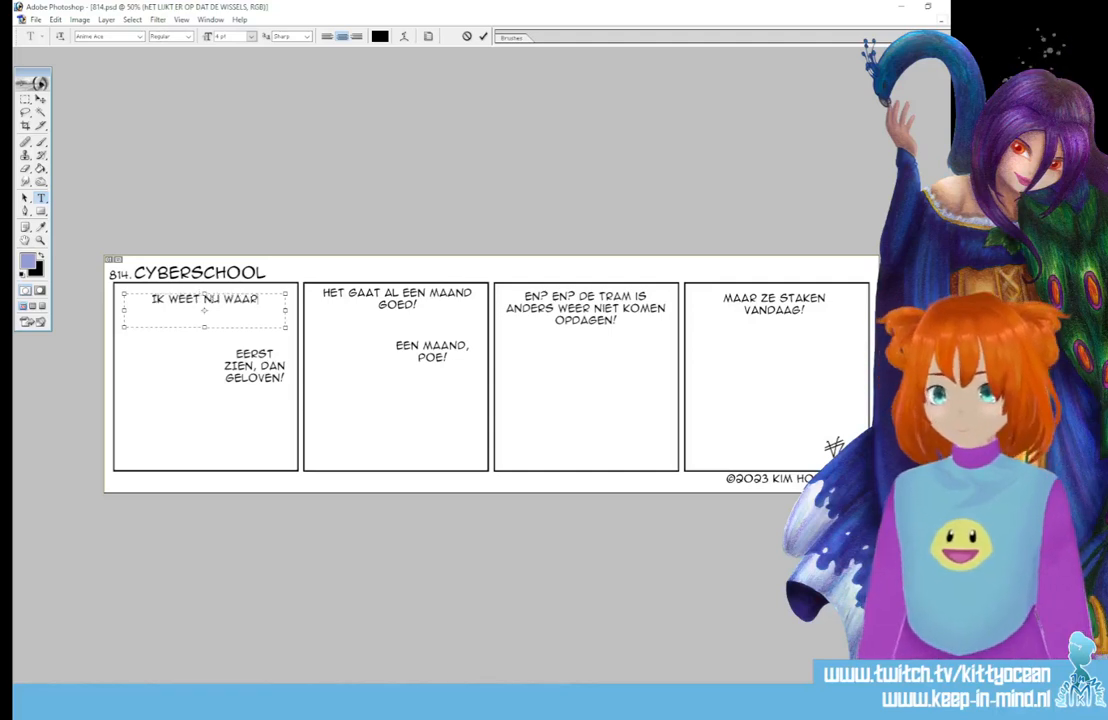
text( JE ONLINE O)
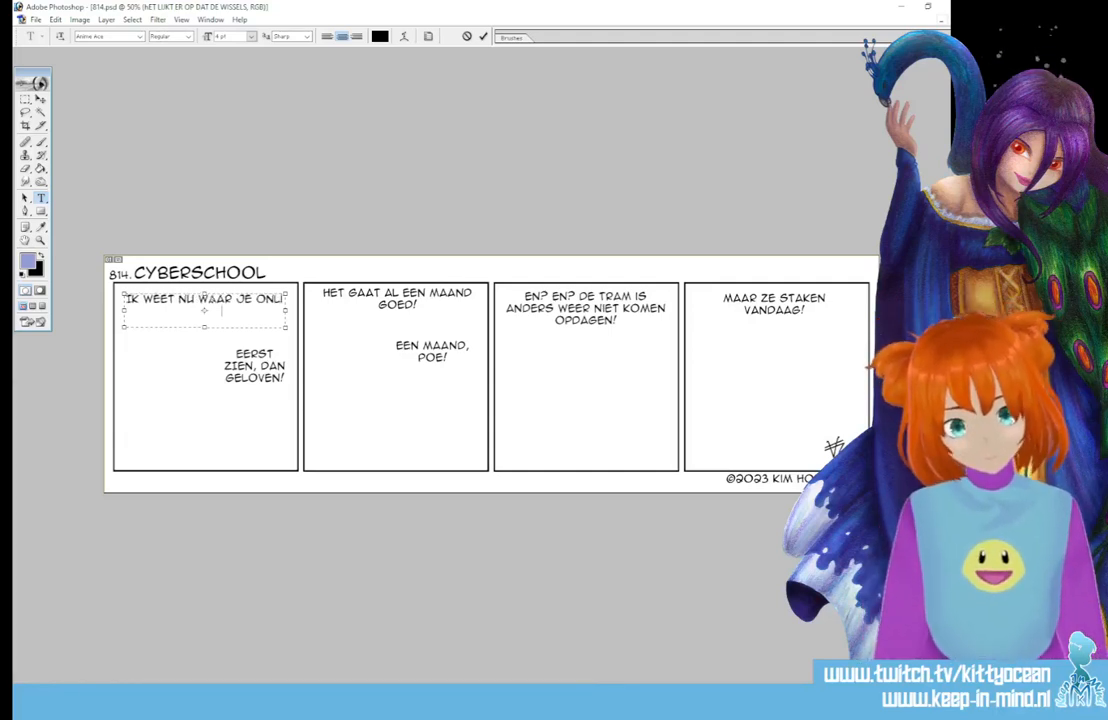
text(P MOET LET)
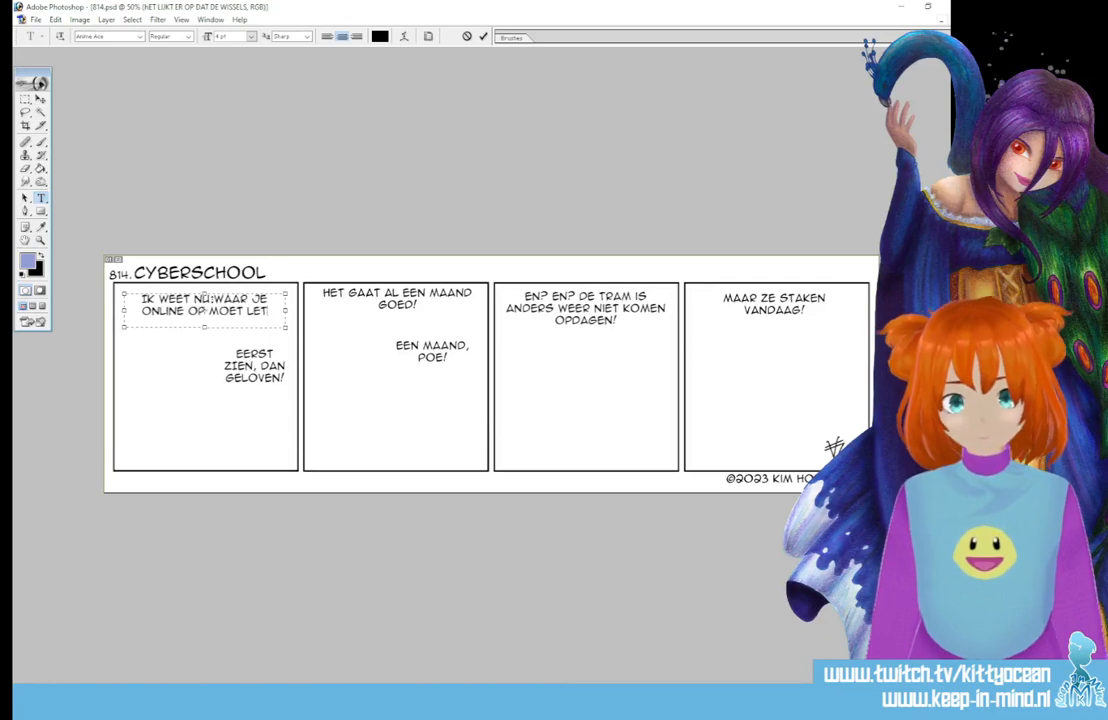
text(TEN!)
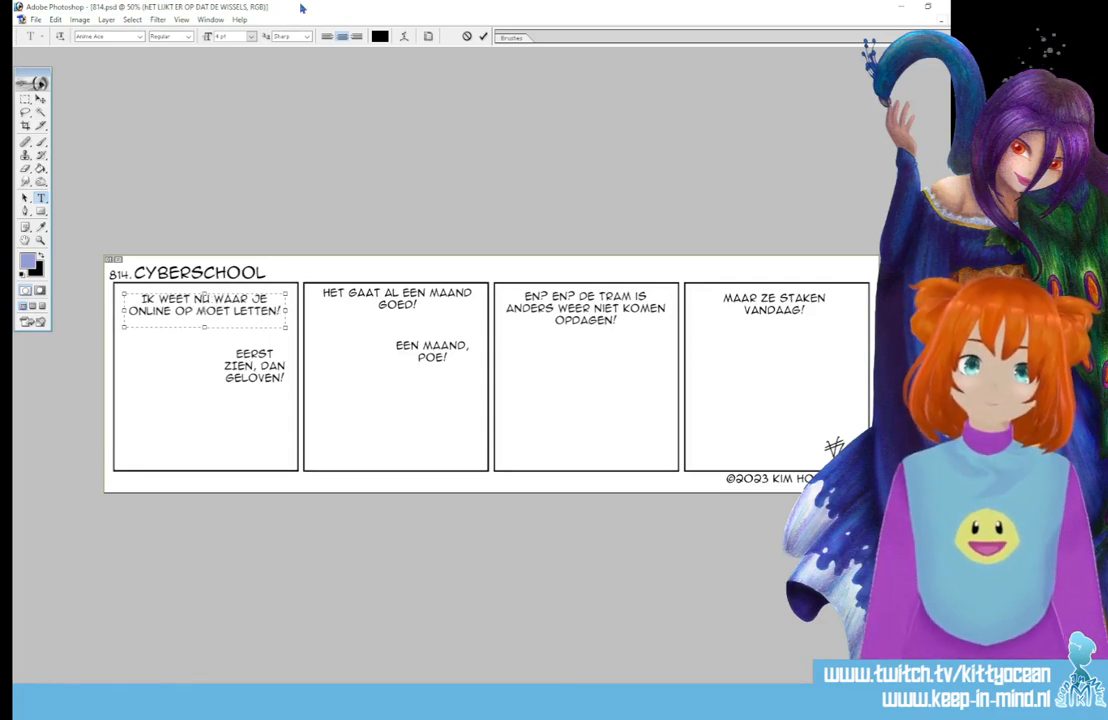
Rewrite the first panel's upper dialogue as "Ik heb geleerd hoe je cybercriminelen kan herkennen!".
key(ctrl+a)
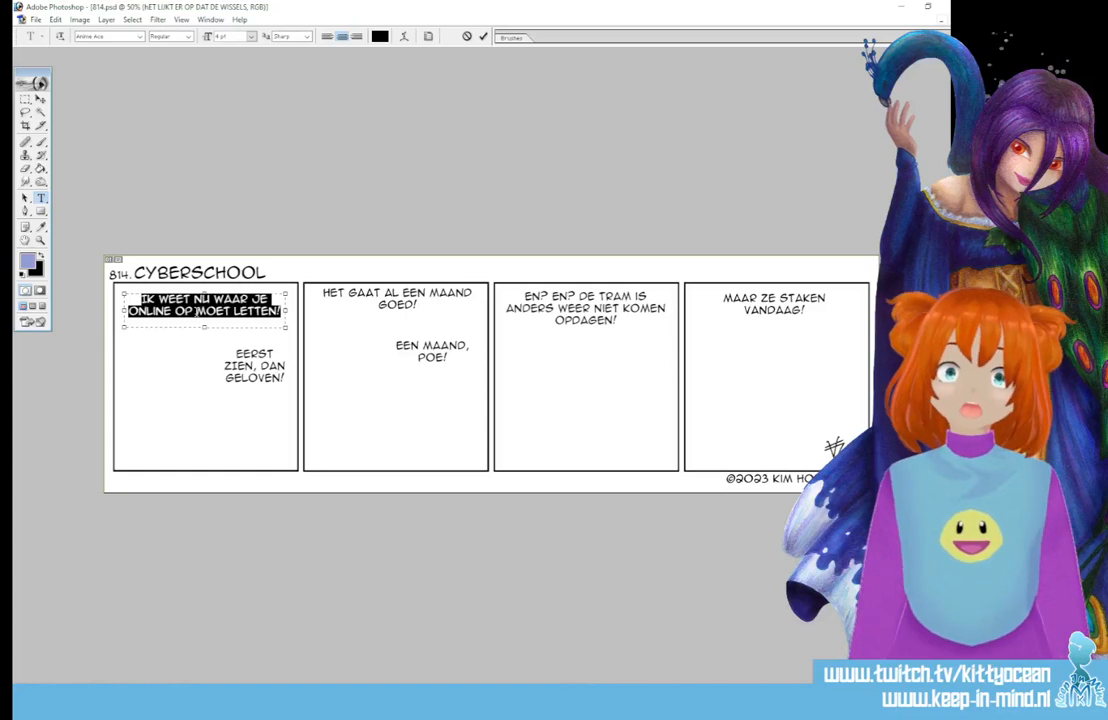
text(IK HEB GELEERD)
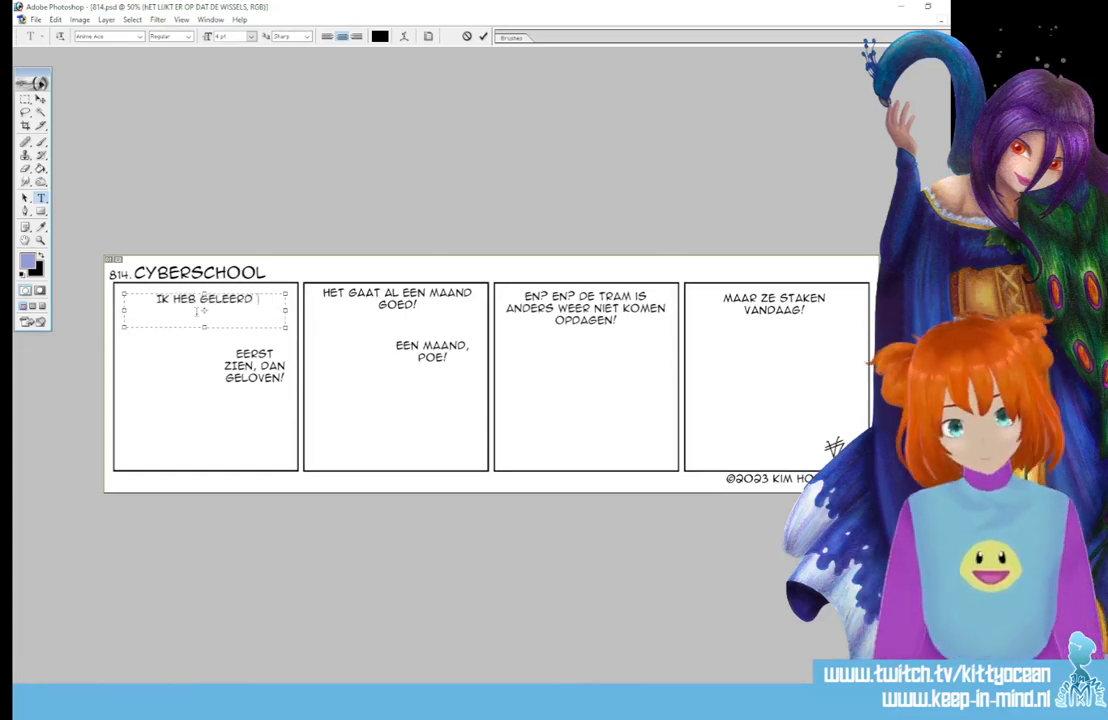
text( HOE JE CYBER)
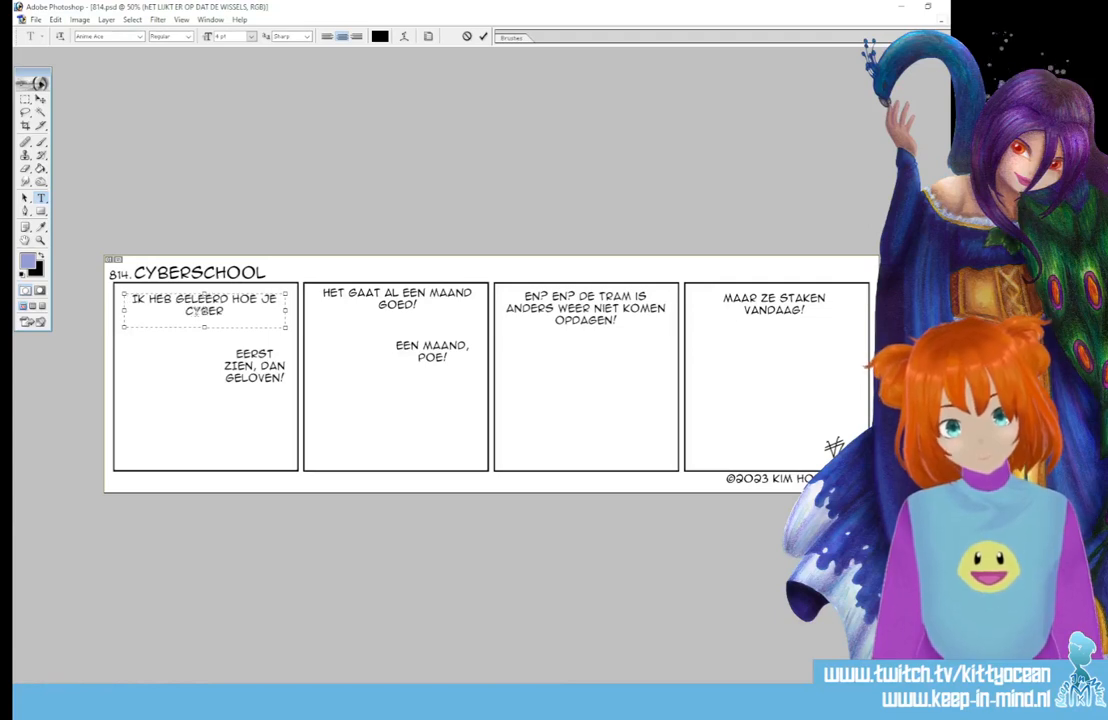
text(CRIMINE)
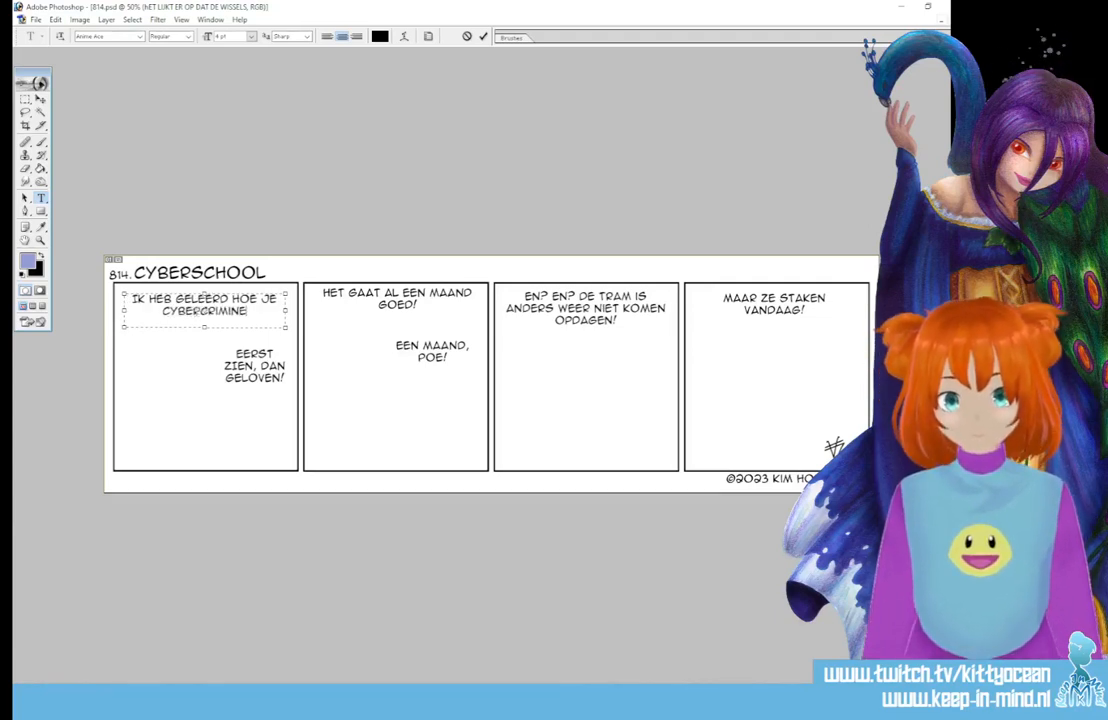
text(LEN KAN HEKKE)
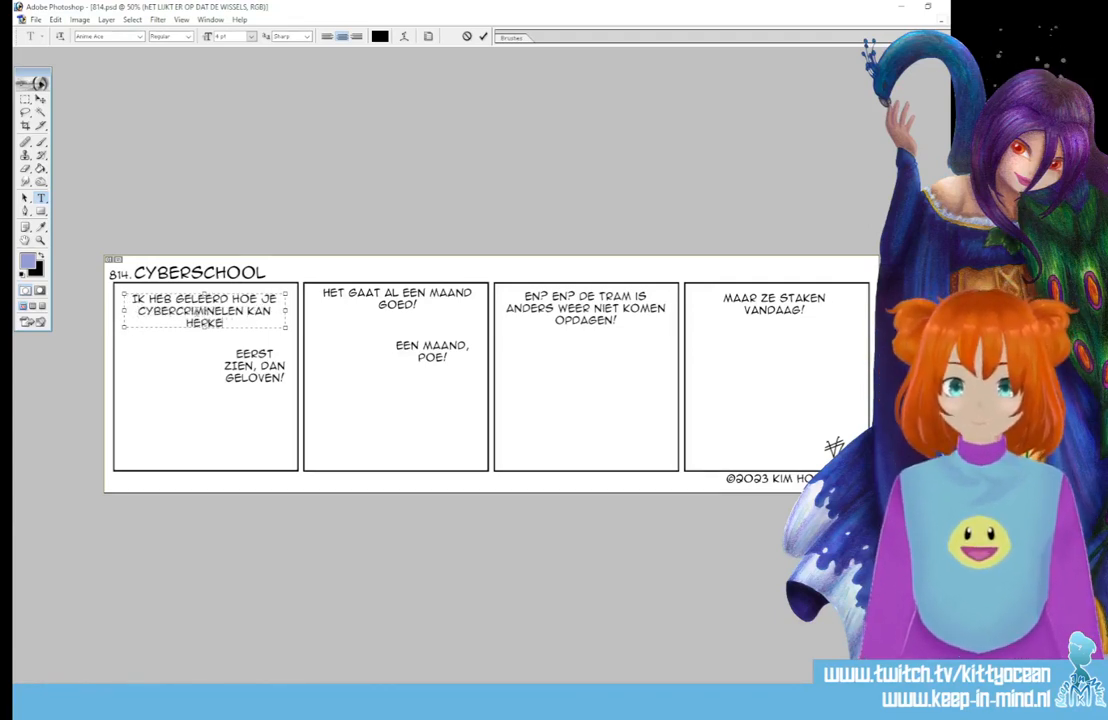
text(NNEN!)
click(483, 36)
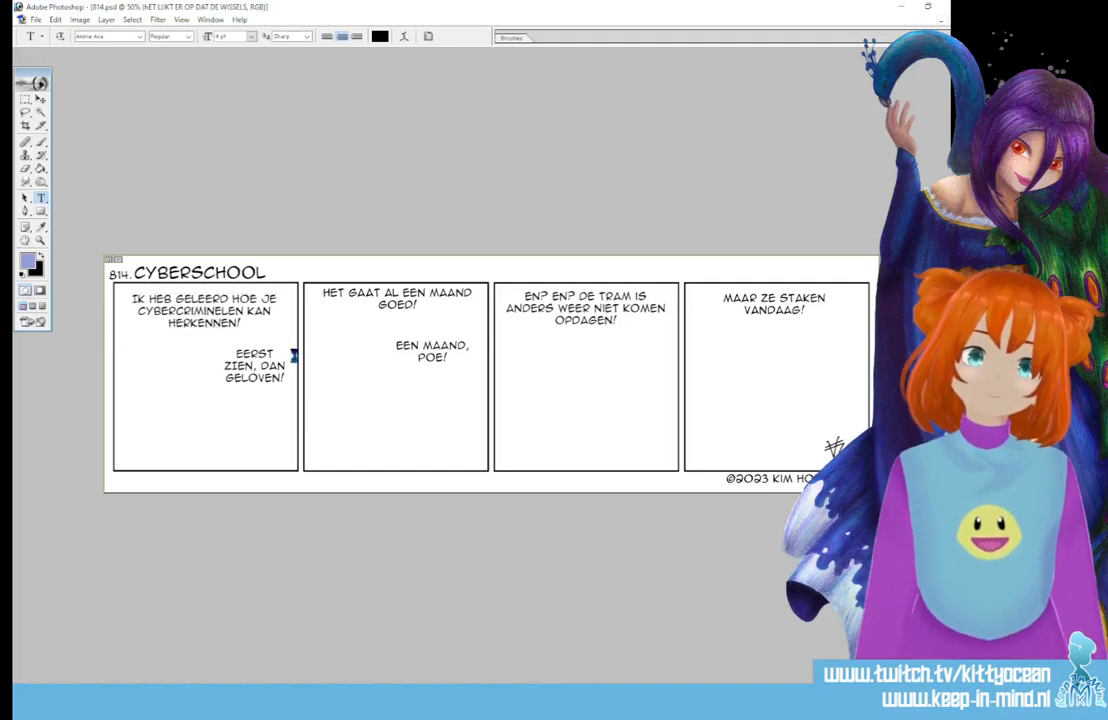
Replace the lower dialogue in the first panel with "Zo, zo...".
click(293, 356)
key(ctrl+a)
text(ZO,)
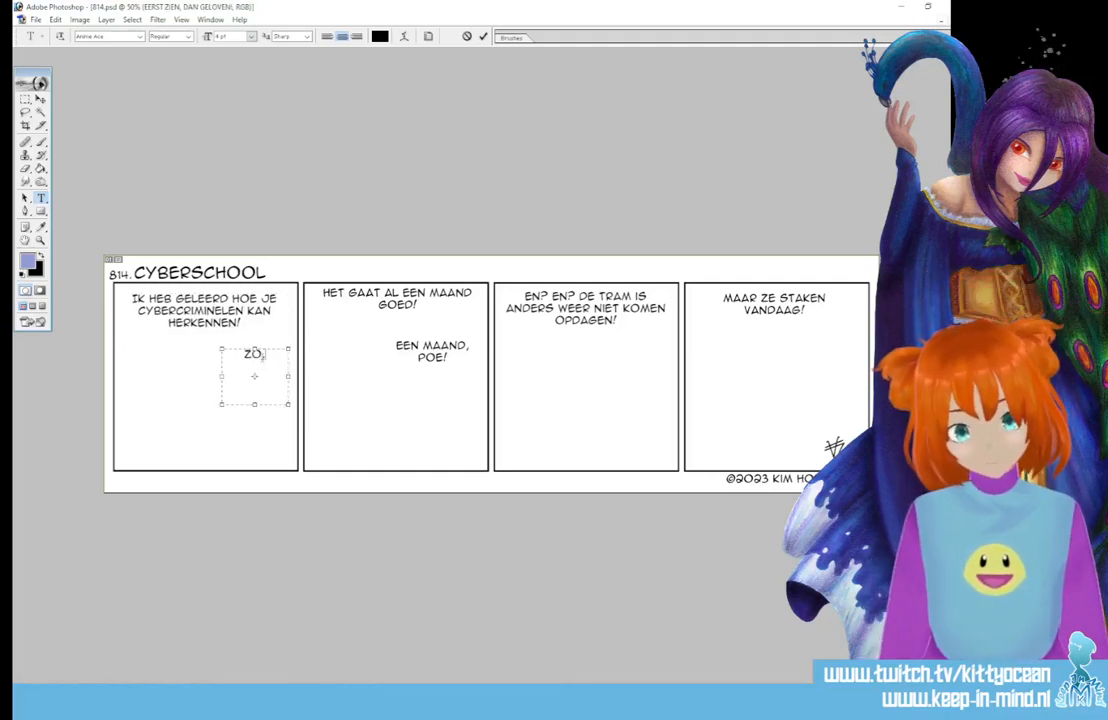
text( ZO...)
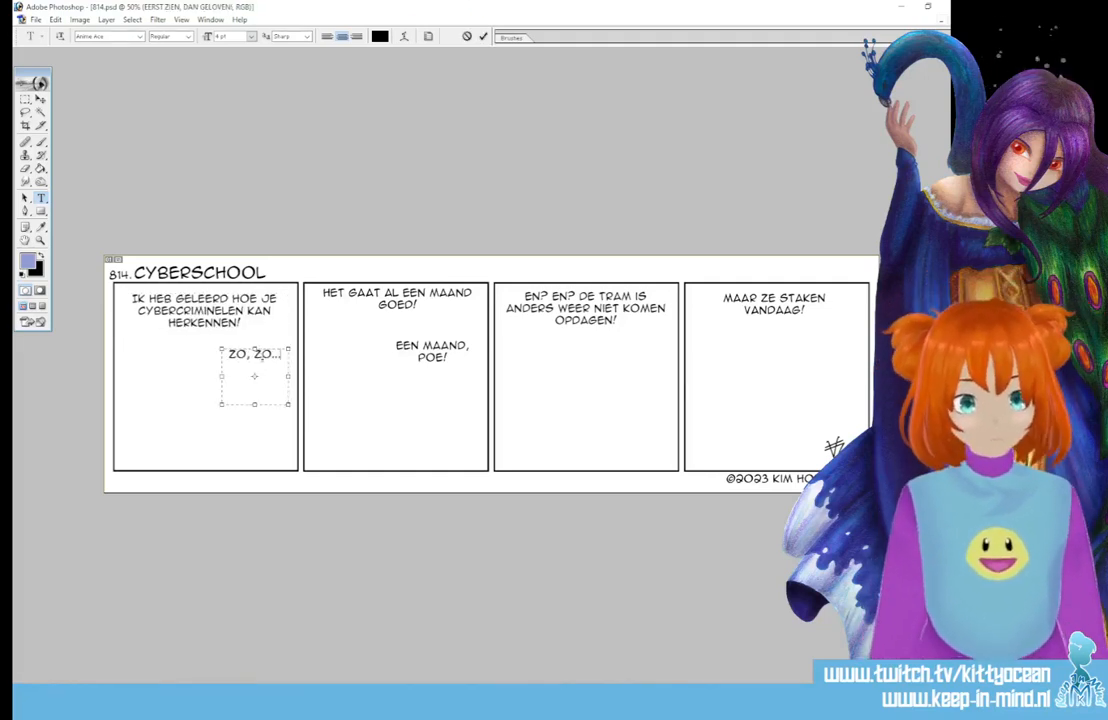
click(484, 38)
Replace the upper dialogue in the second panel with "Ik weet nu goed waar ik op moet letten! Mij pakken ze niet!".
click(413, 294)
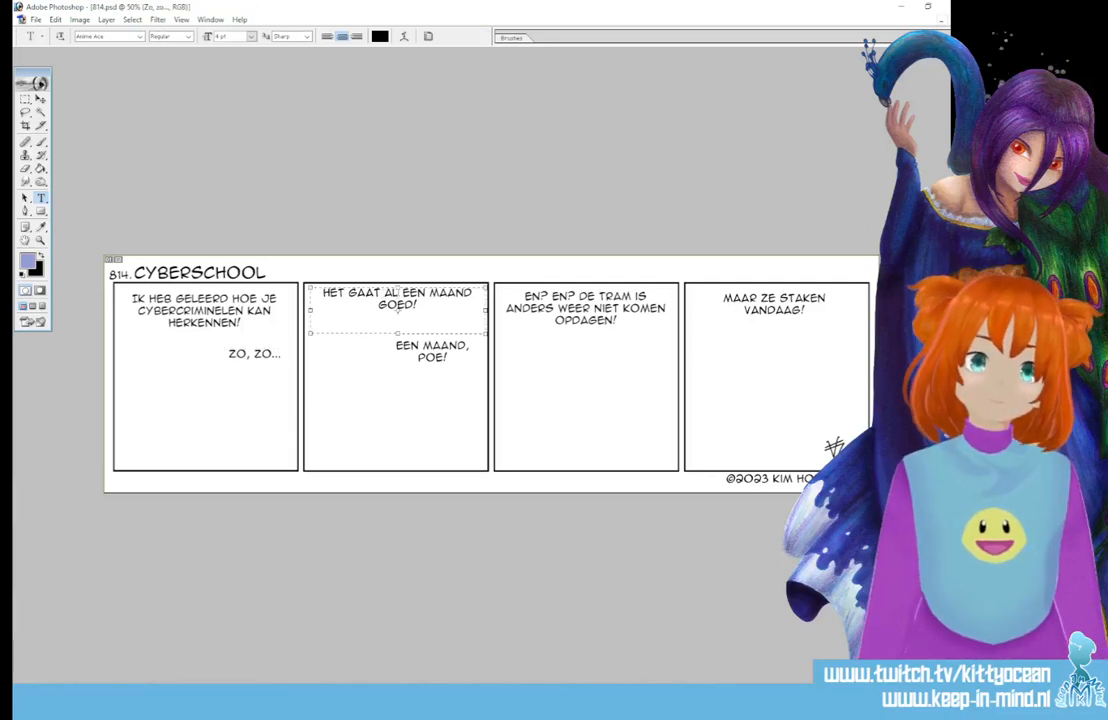
key(ctrl+a)
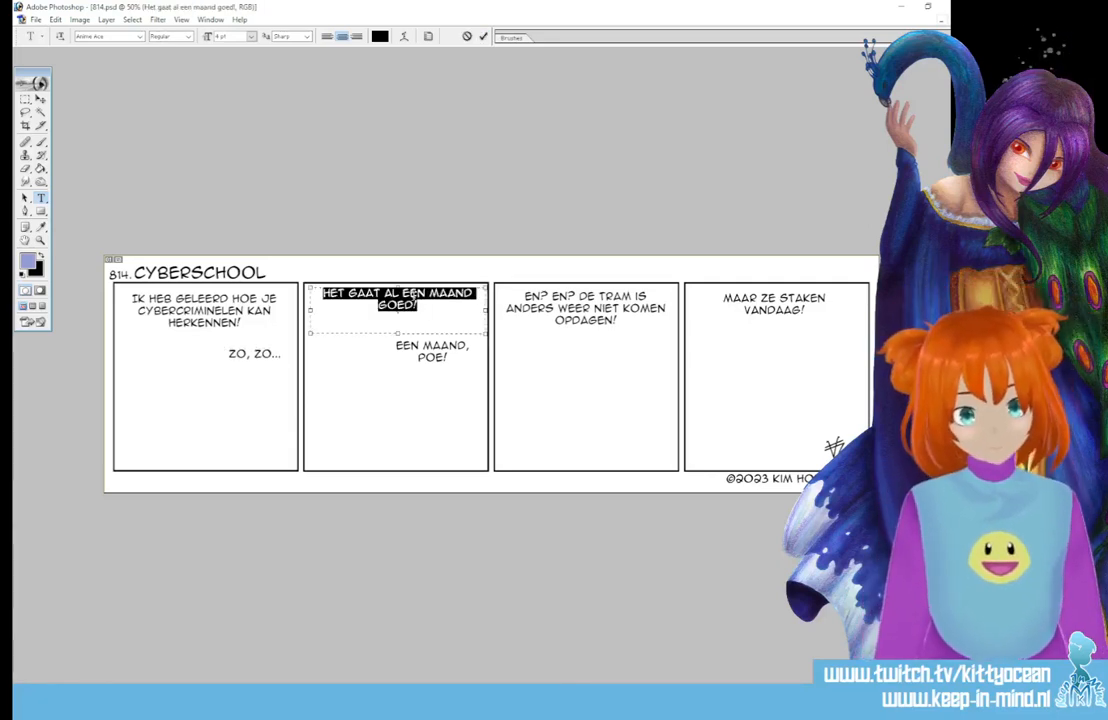
text(IK WEET)
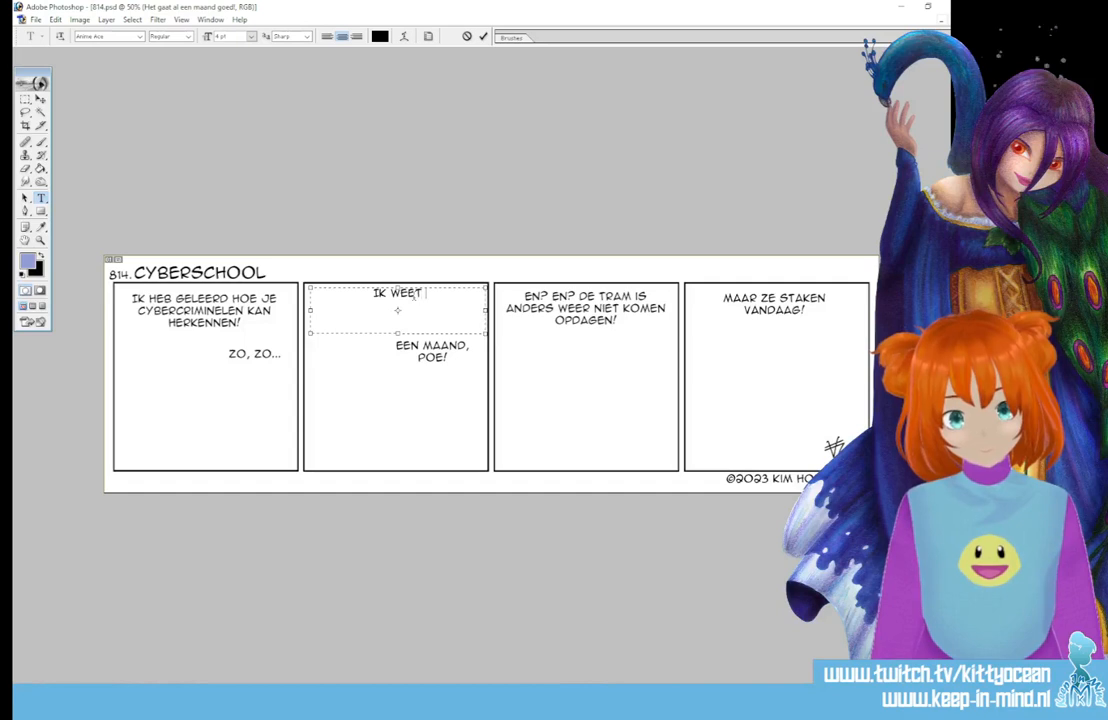
text( NU GOED! WAAR I)
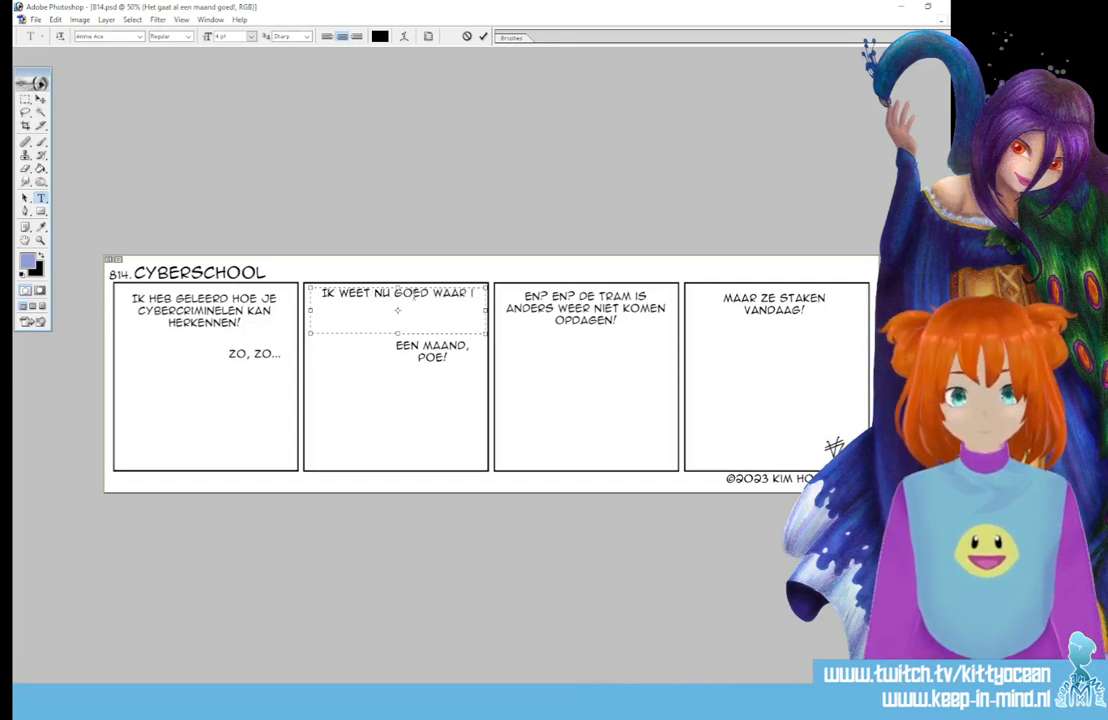
text(K OP MOET LE)
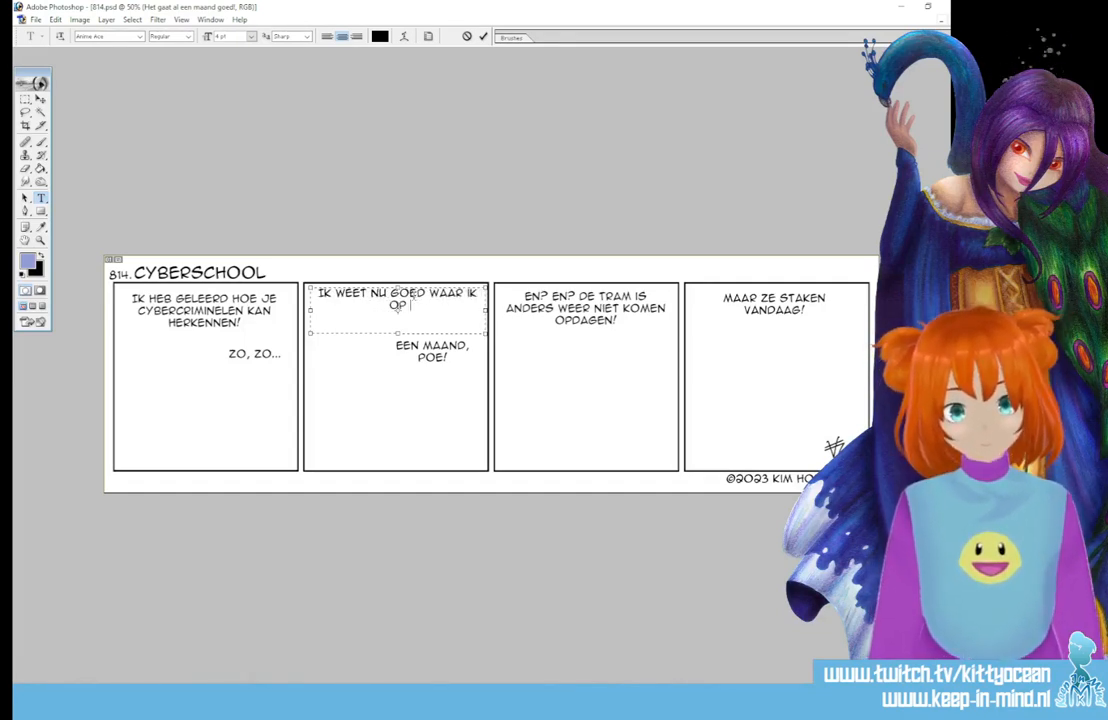
text(TTEN)
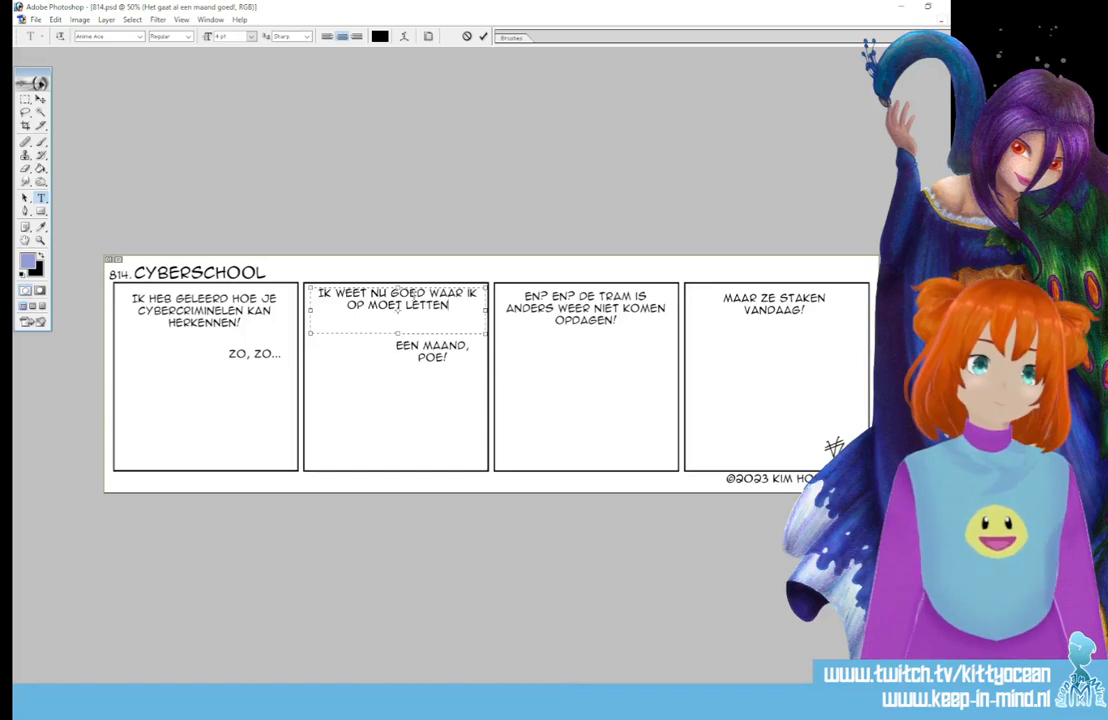
text(! MIJ)
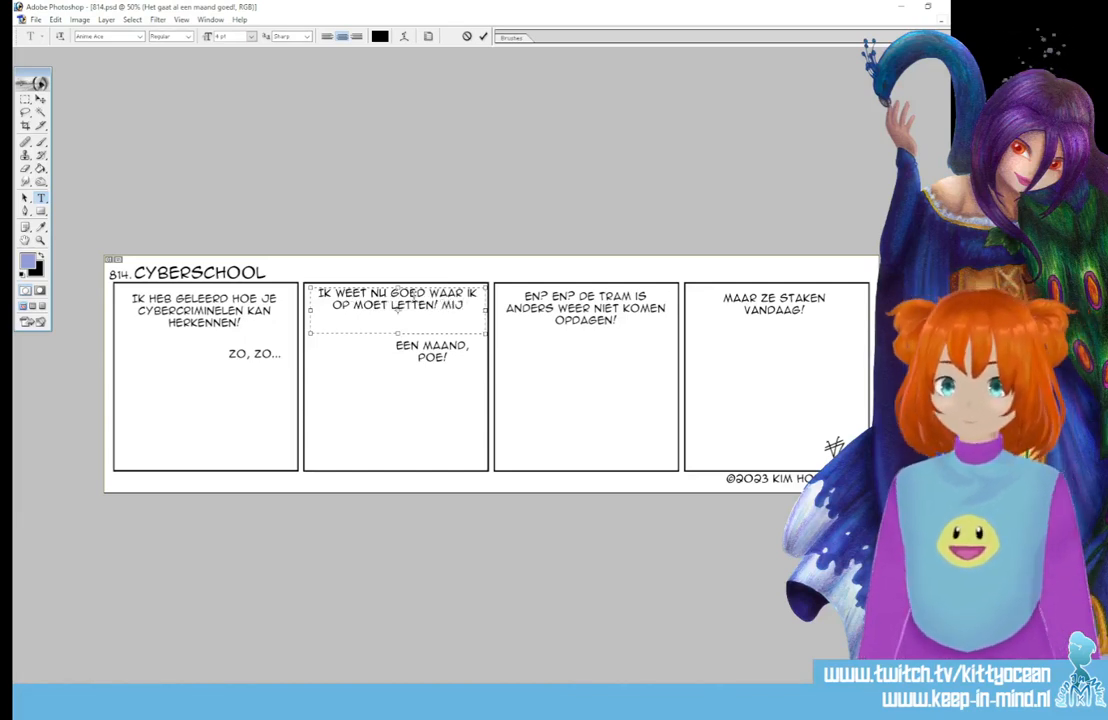
text( PAKKEN ZE)
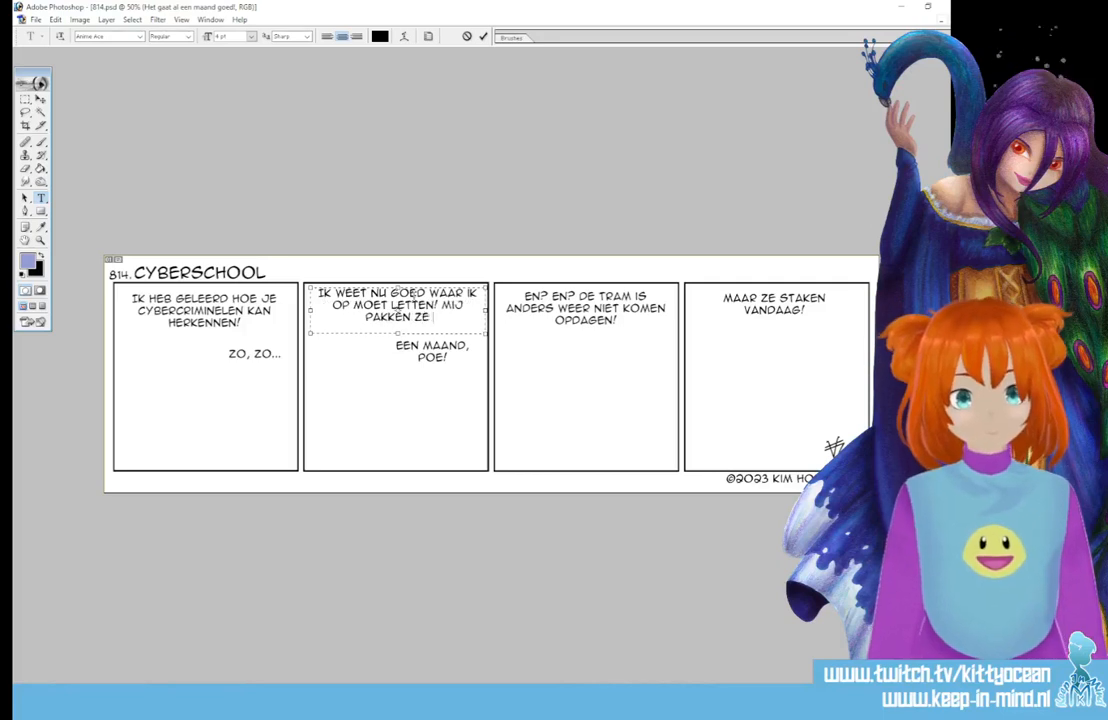
text( NIET!)
click(483, 36)
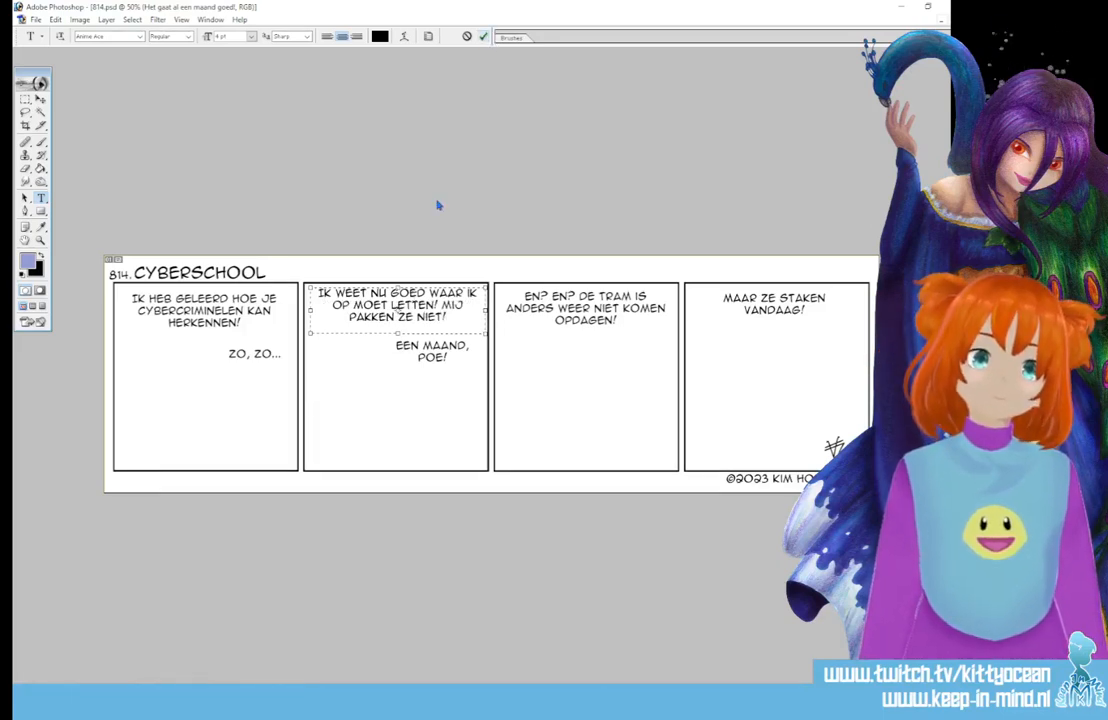
Replace the lower dialogue in the second panel with "Mooi hoor...".
click(430, 342)
key(ctrl+a)
text(MOOI)
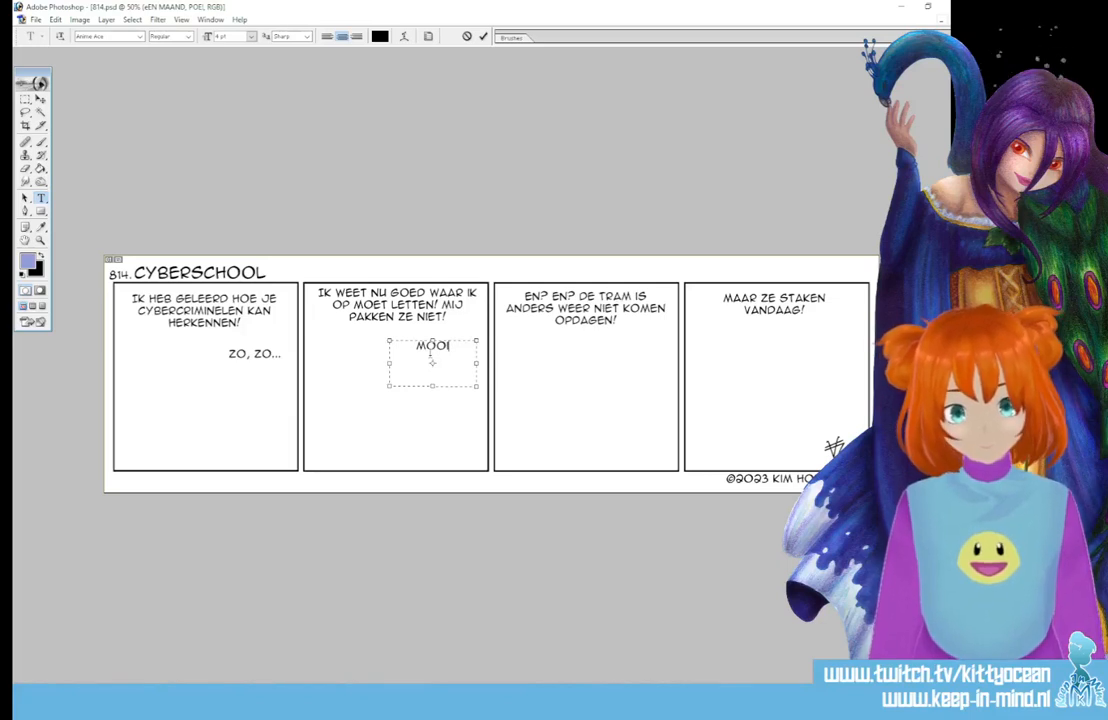
text( HOOR...)
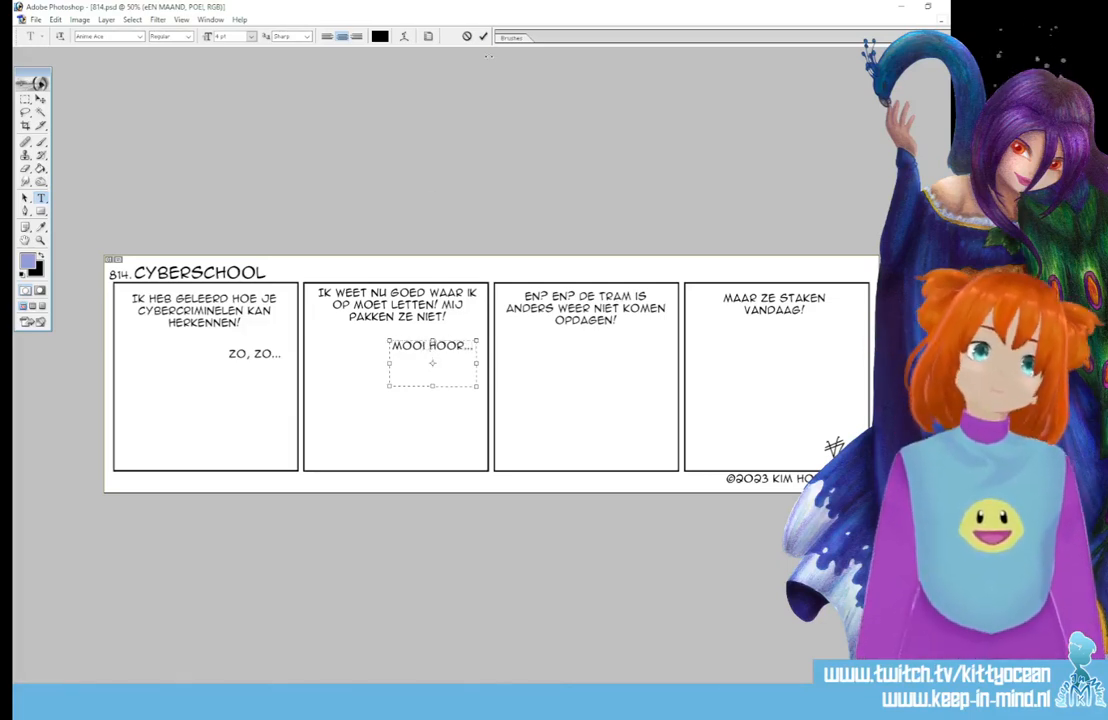
click(483, 36)
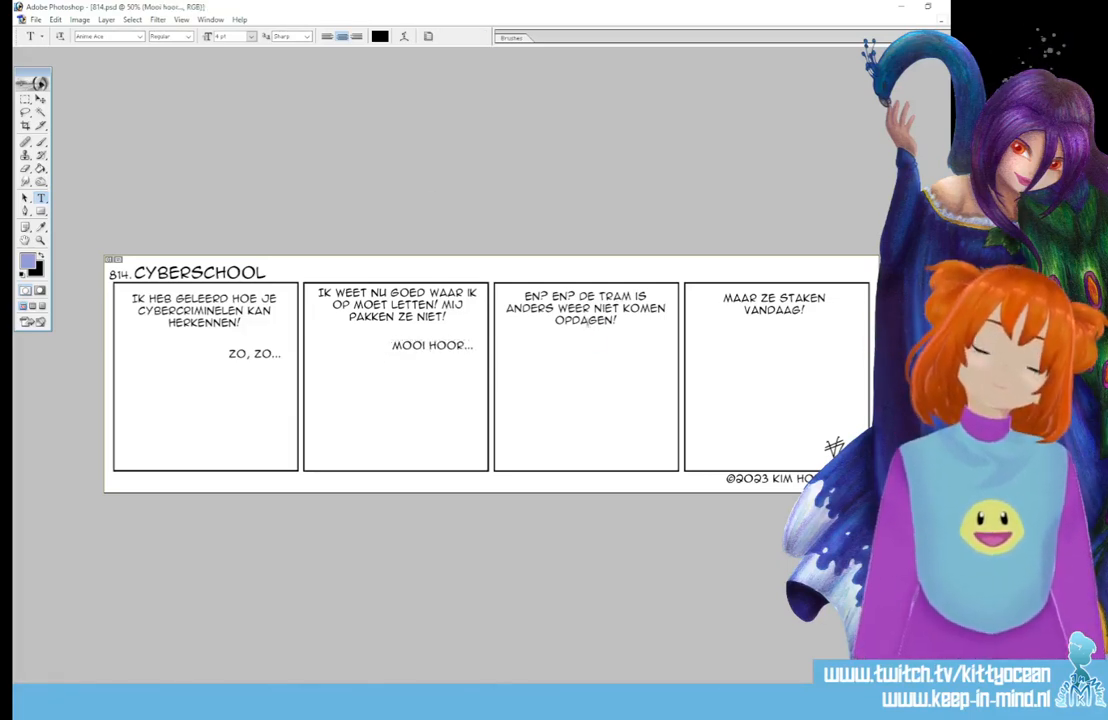
Replace the dialogue in the third panel with the sound effect "*Ring, ring*".
click(585, 314)
key(ctrl+a)
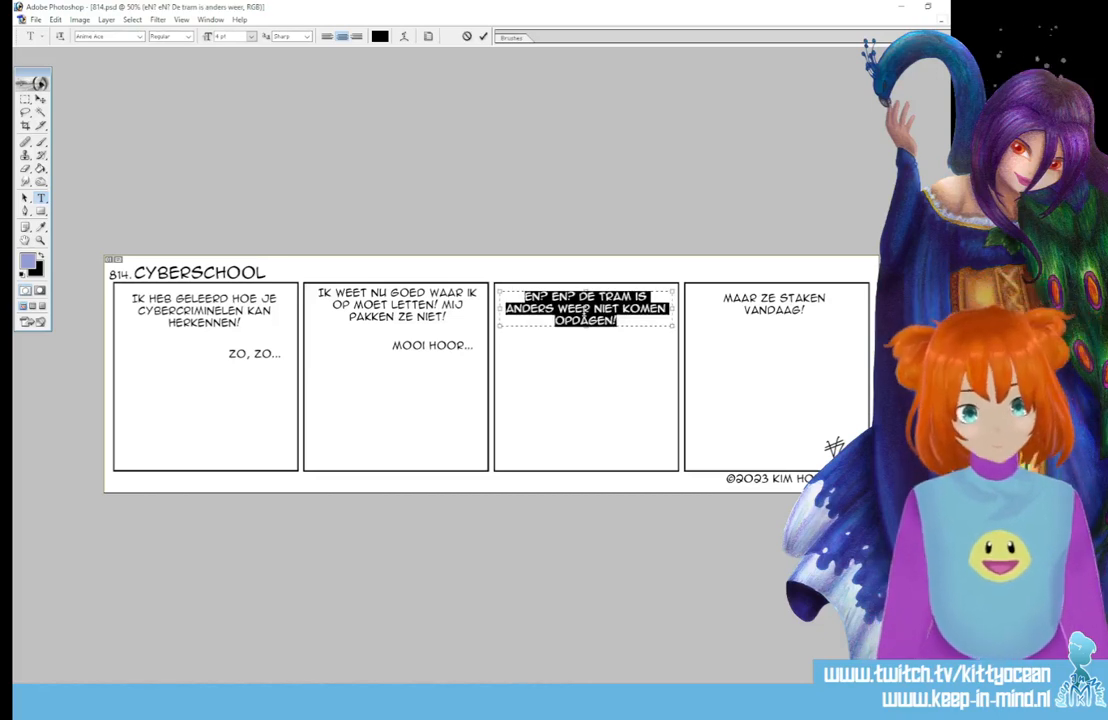
text(*RING*)
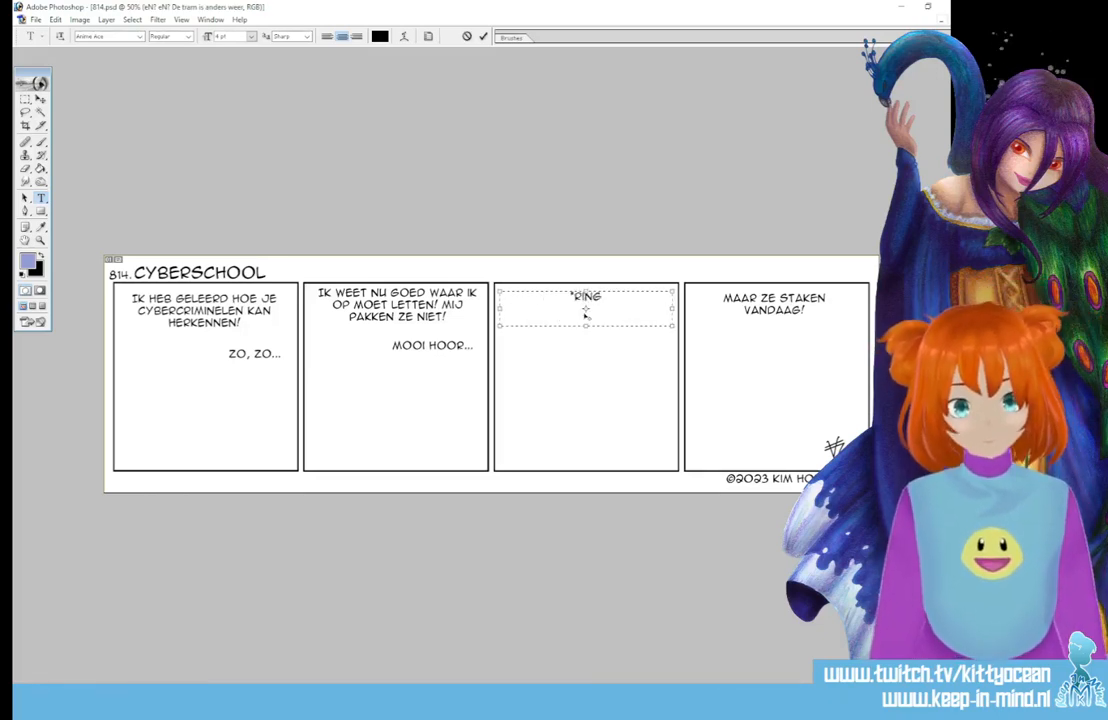
text(, RING*)
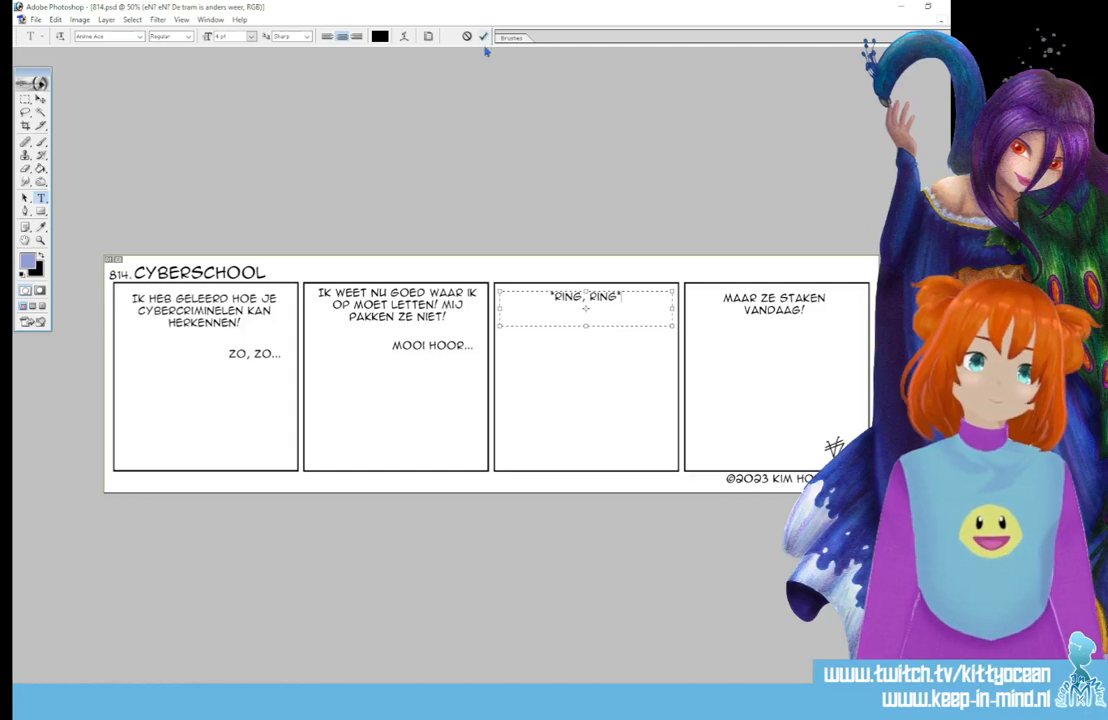
Clear the old dialogue from the fourth panel's text box.
click(769, 310)
key(ctrl+a)
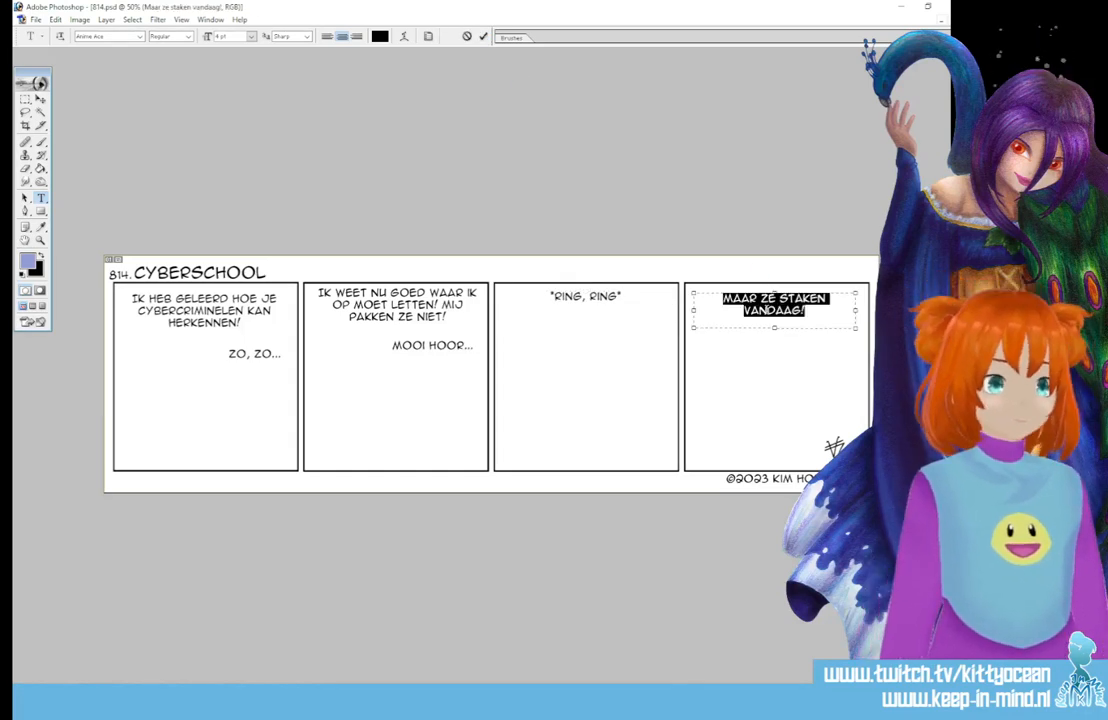
text(M)
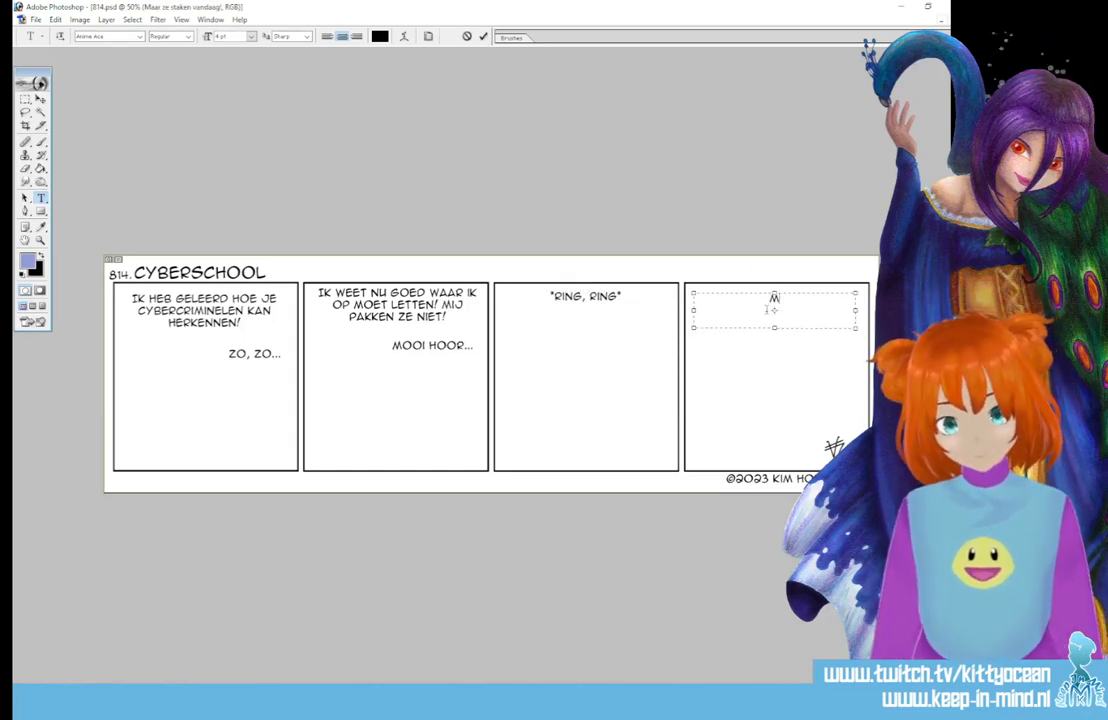
text(ICRO)
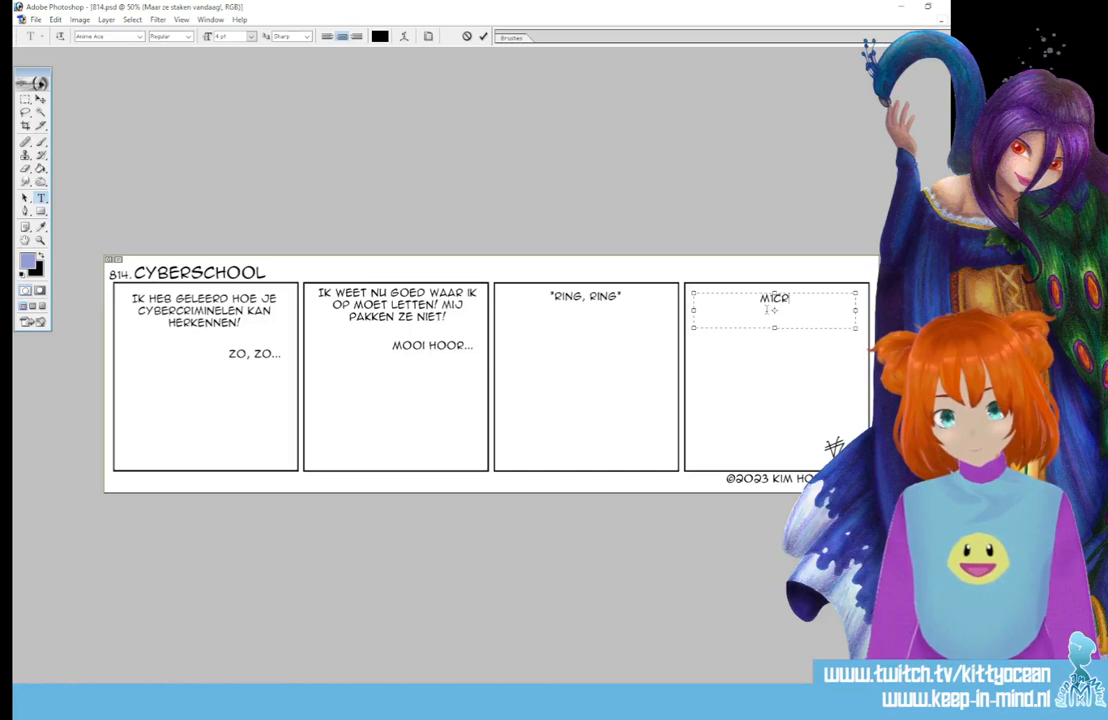
key(BackSpace)
key(BackSpace)
key(BackSpace)
key(BackSpace)
key(BackSpace)
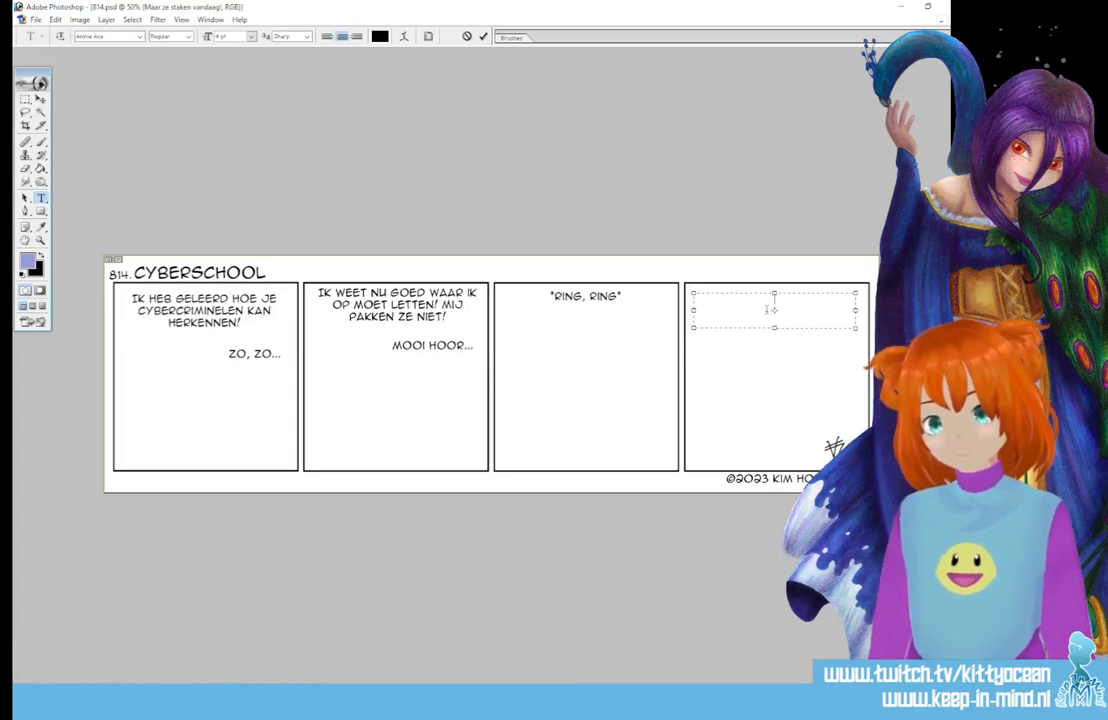
Enter "Microsoft? Een virus op mijn computer? En u" as the opening of the fourth panel's dialogue.
text(MI)
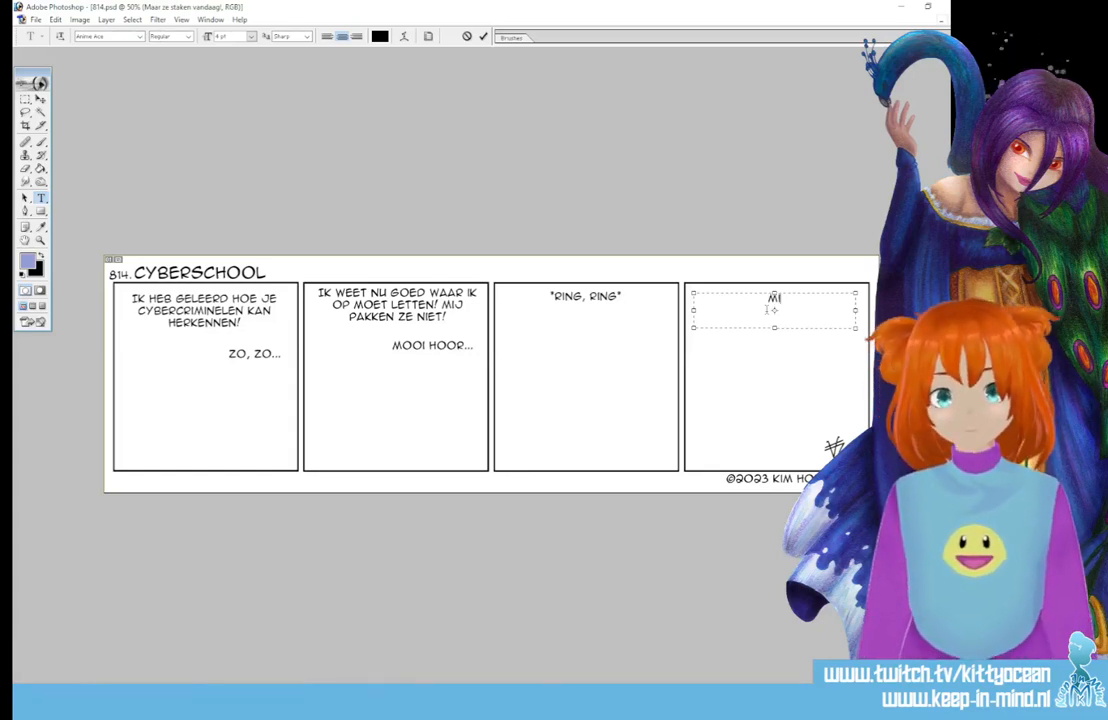
text(CROSOFT)
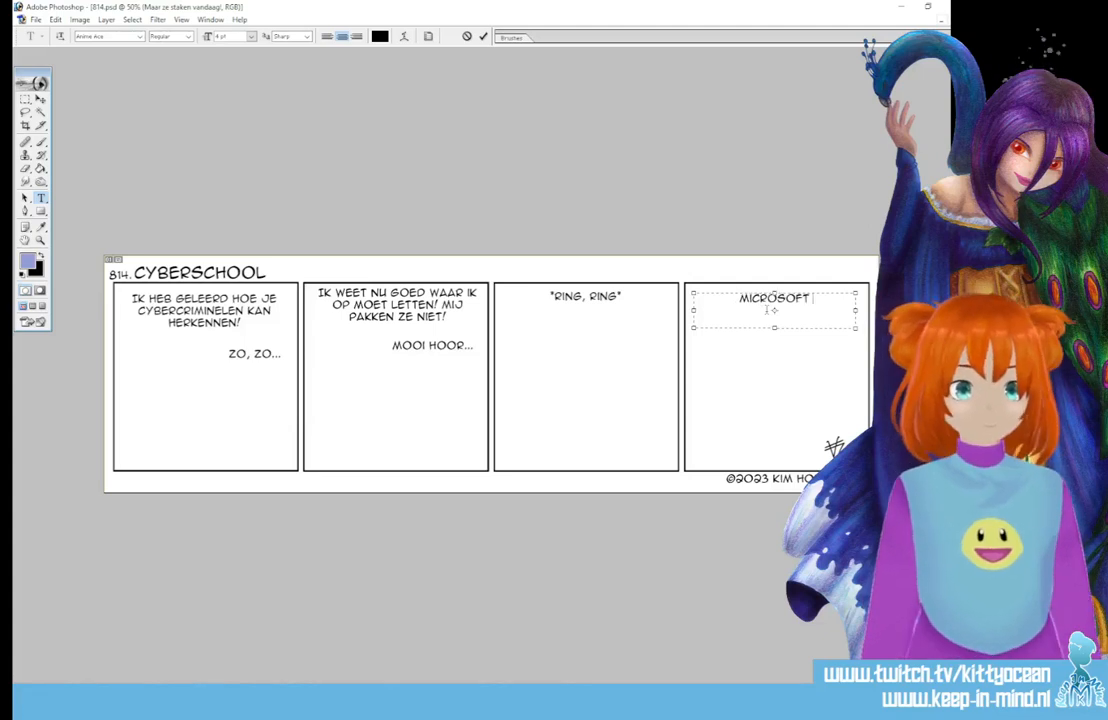
text(? EEN VIRUS!)
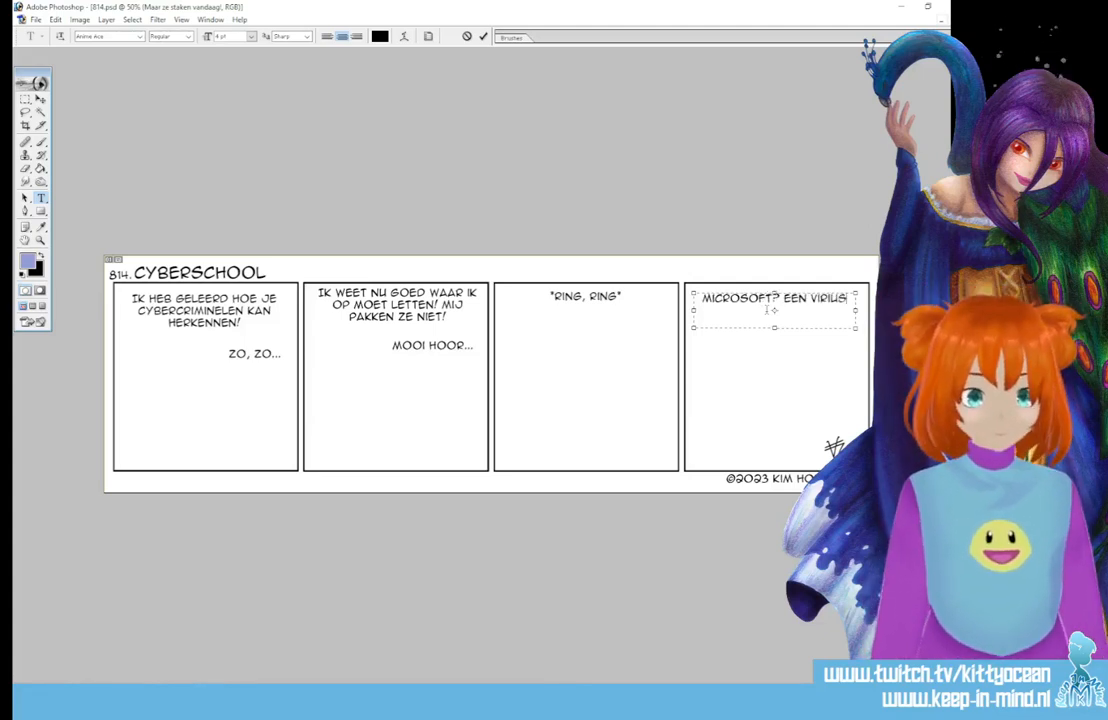
key(BackSpace)
key(BackSpace)
key(BackSpace)
key(BackSpace)
text(RUS OP M)
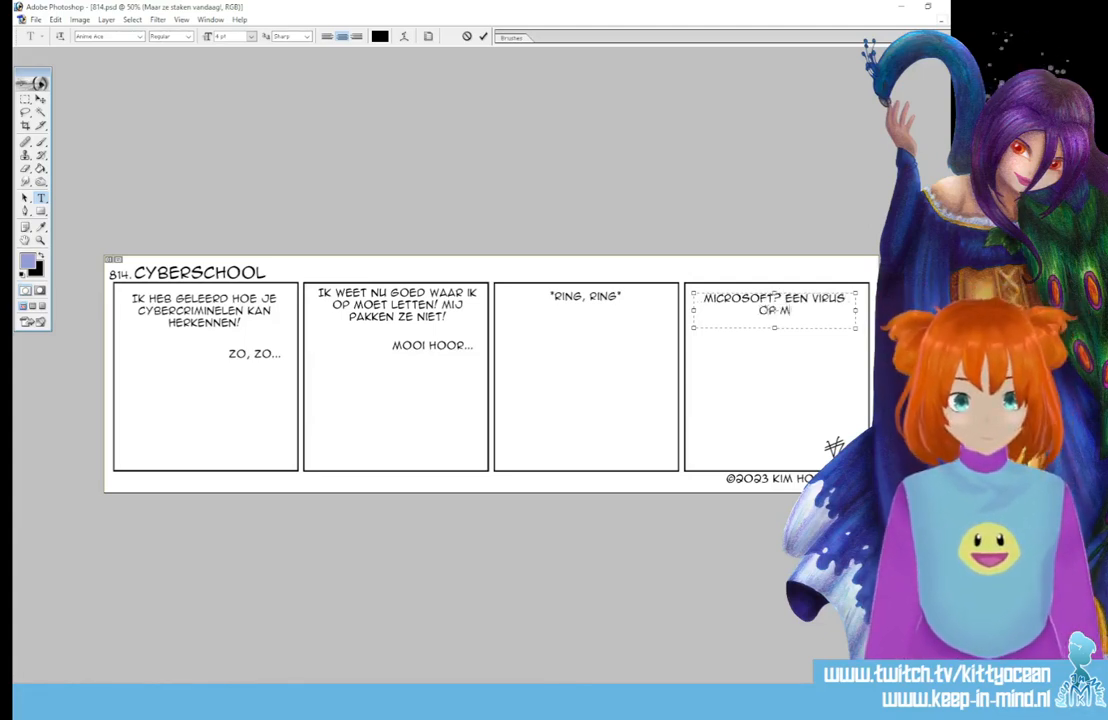
text(IJN C)
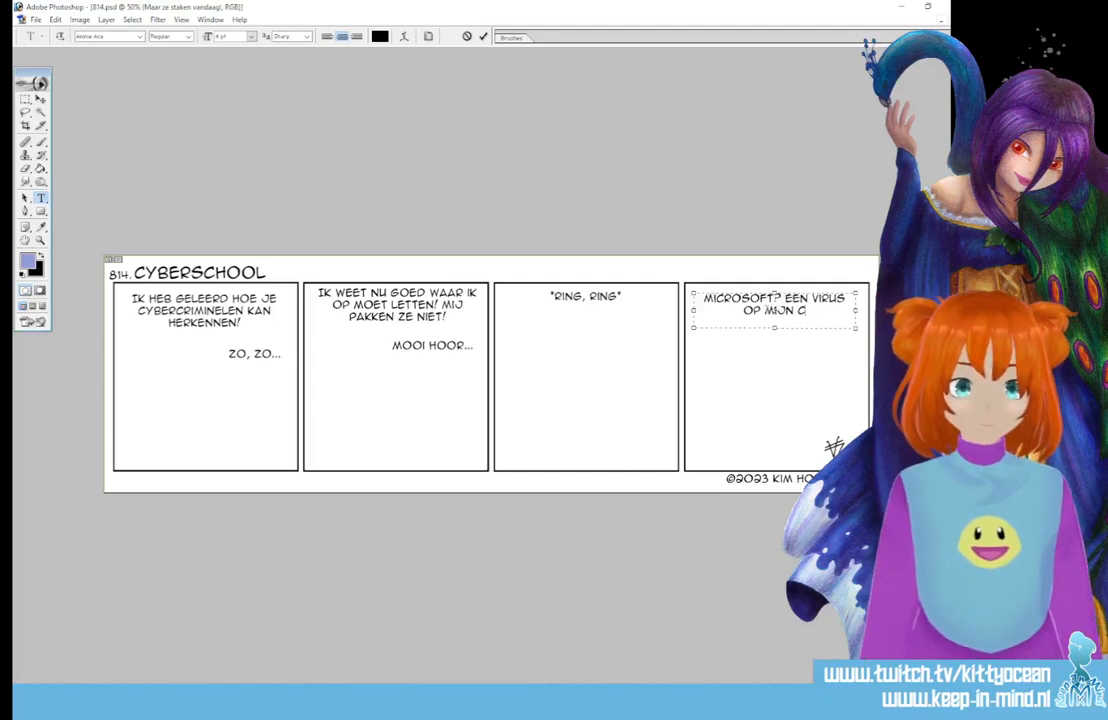
text(OMPUTER?)
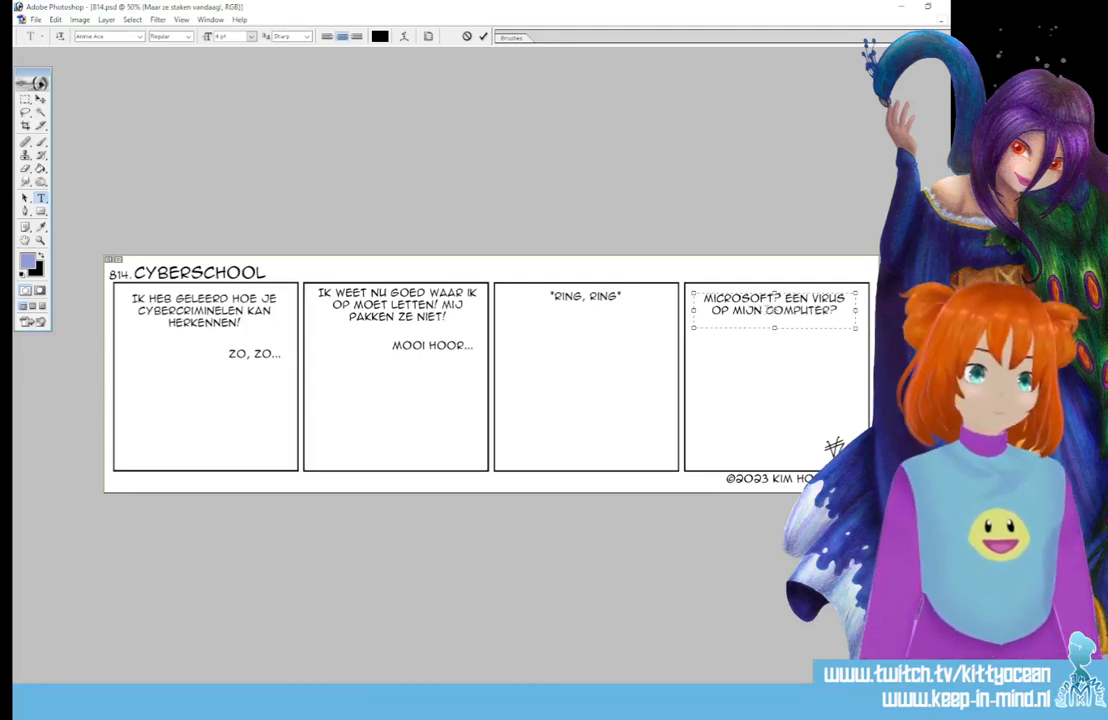
text( EN)
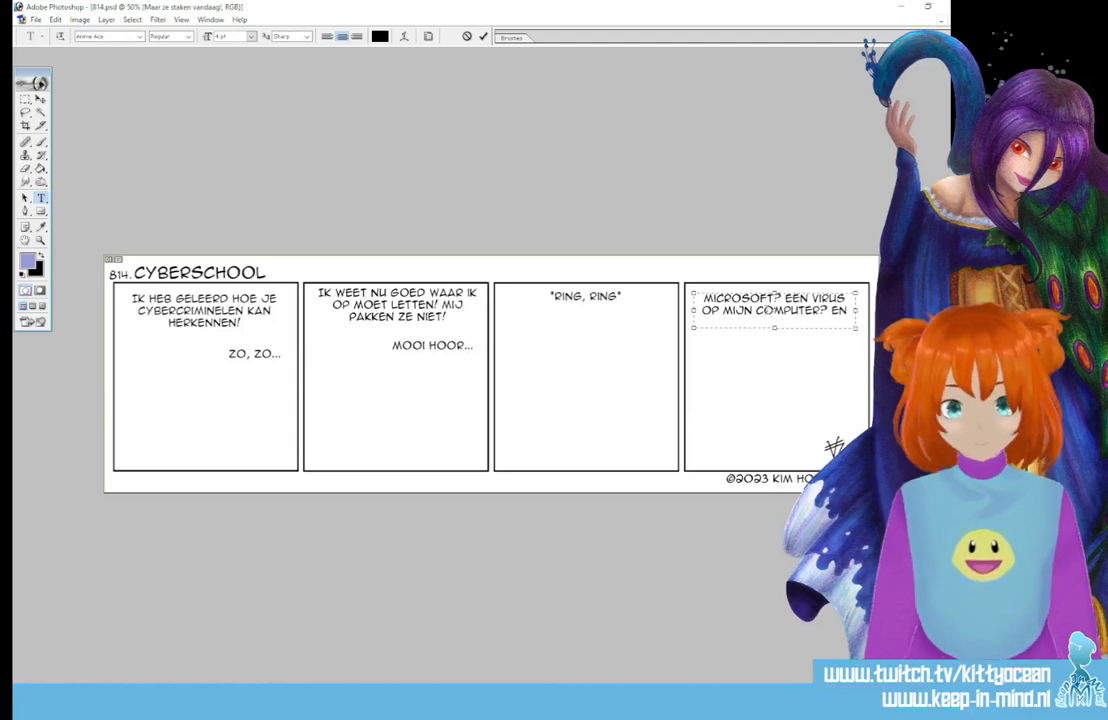
text( U)
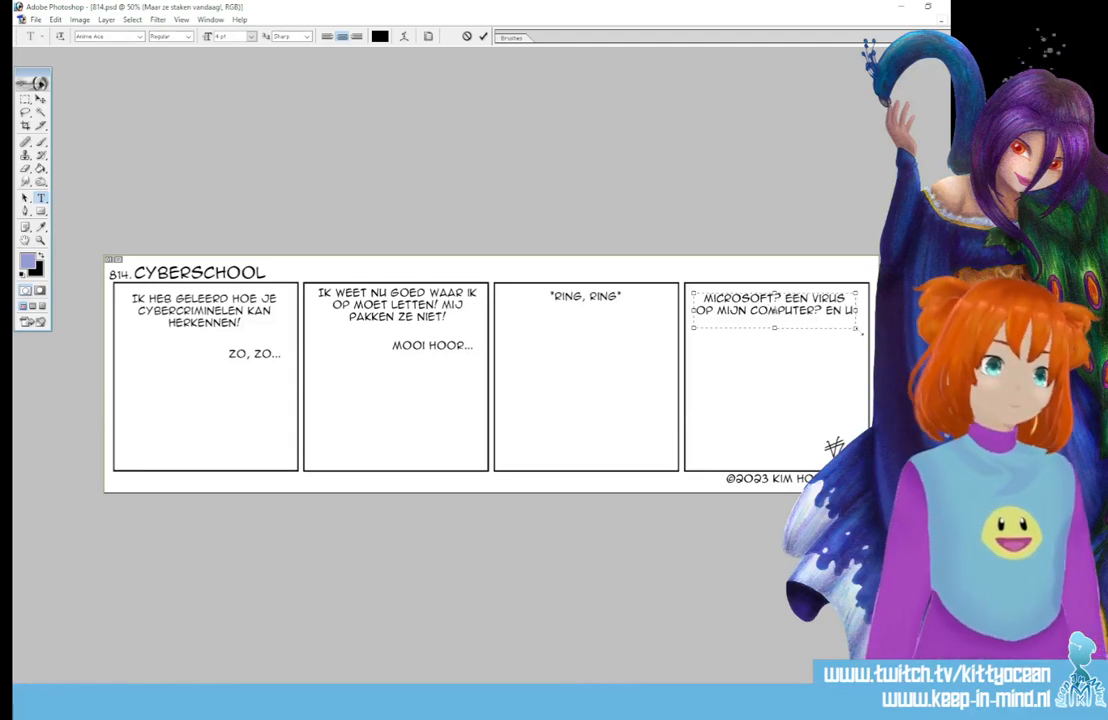
Enlarge the fourth panel's text box slightly and continue its dialogue with "ziet dat? Oh, en nu...".
drag(856, 328, 865, 338)
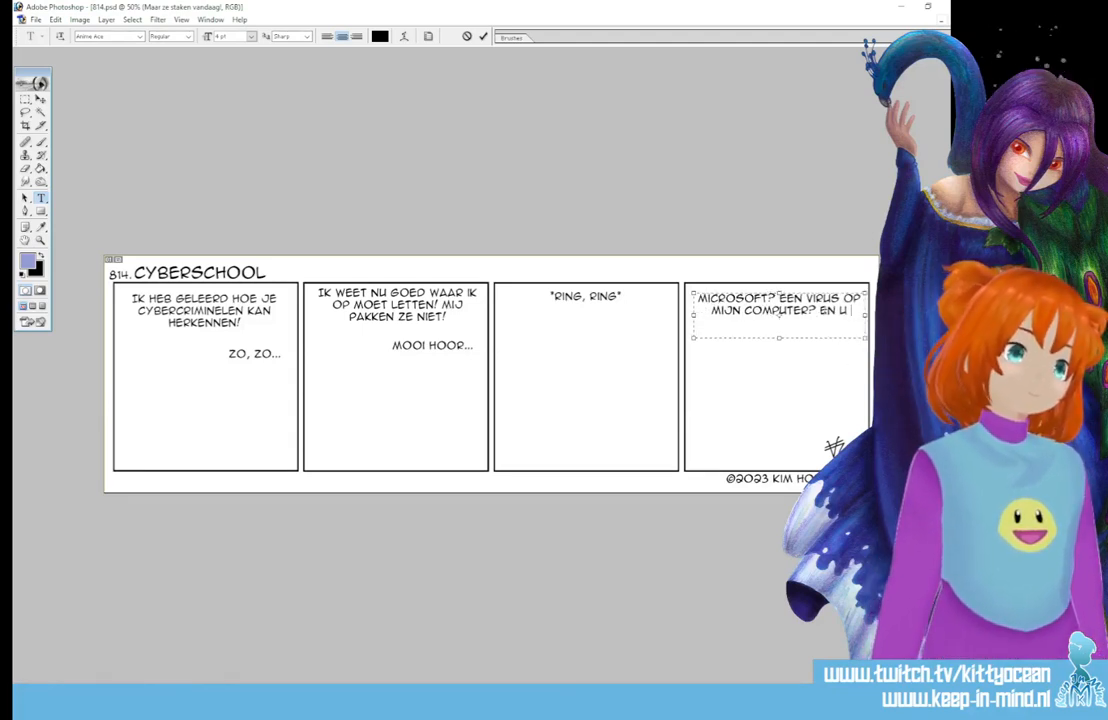
text(ZIET DAT)
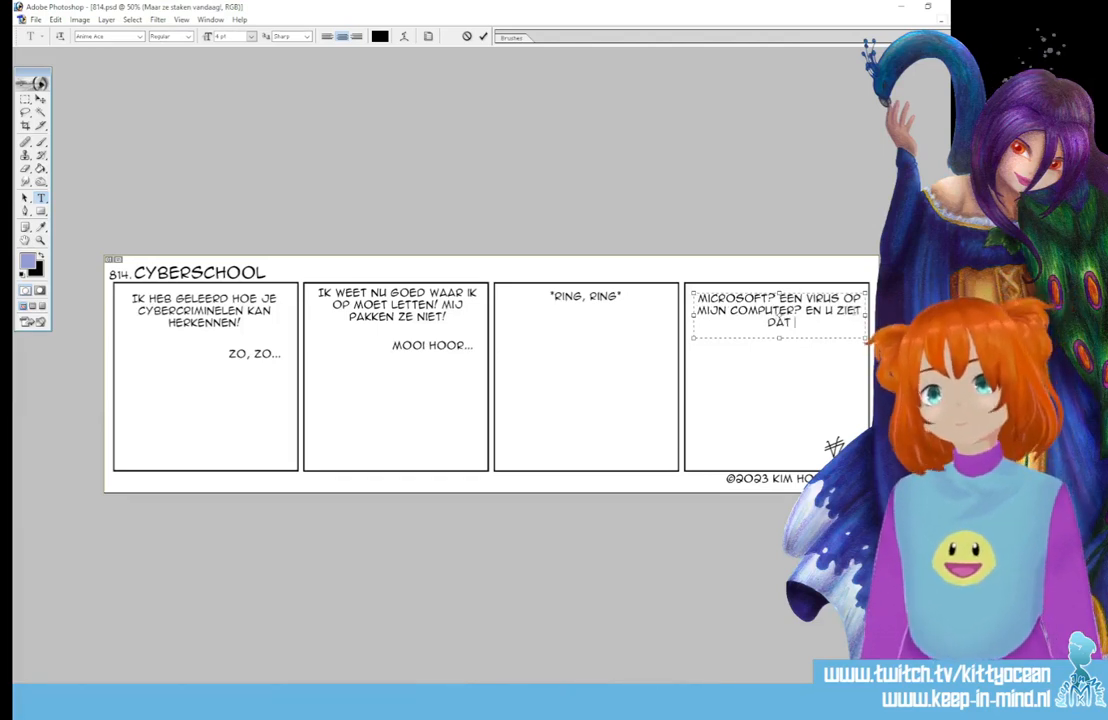
text(?)
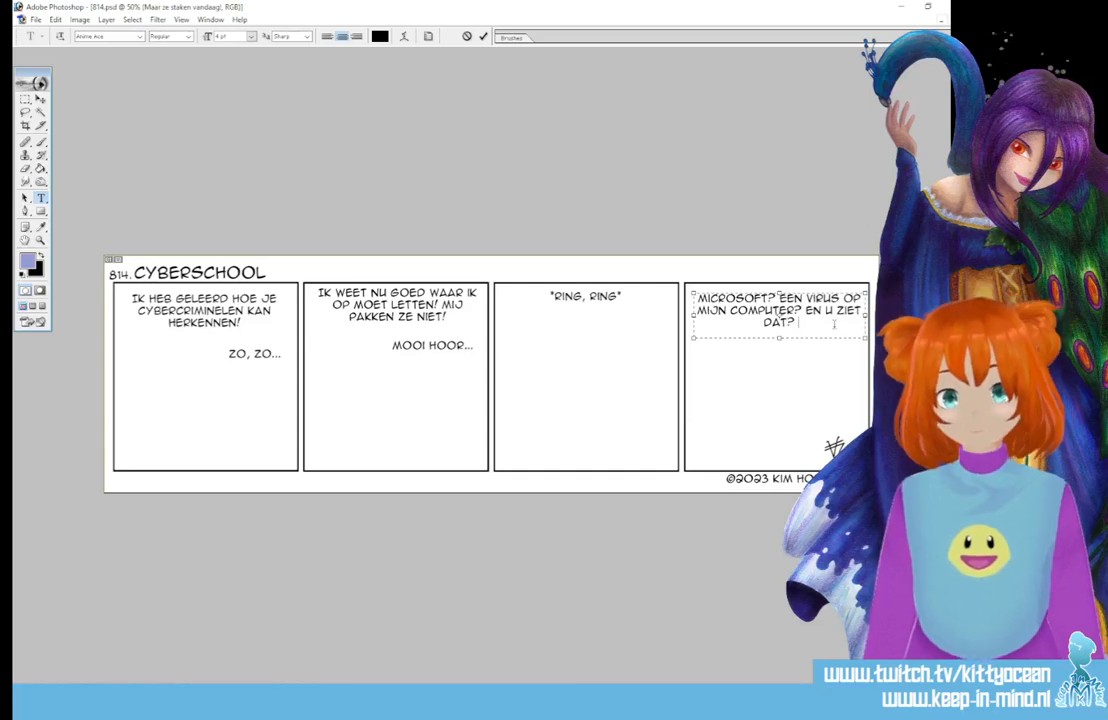
text(OH)
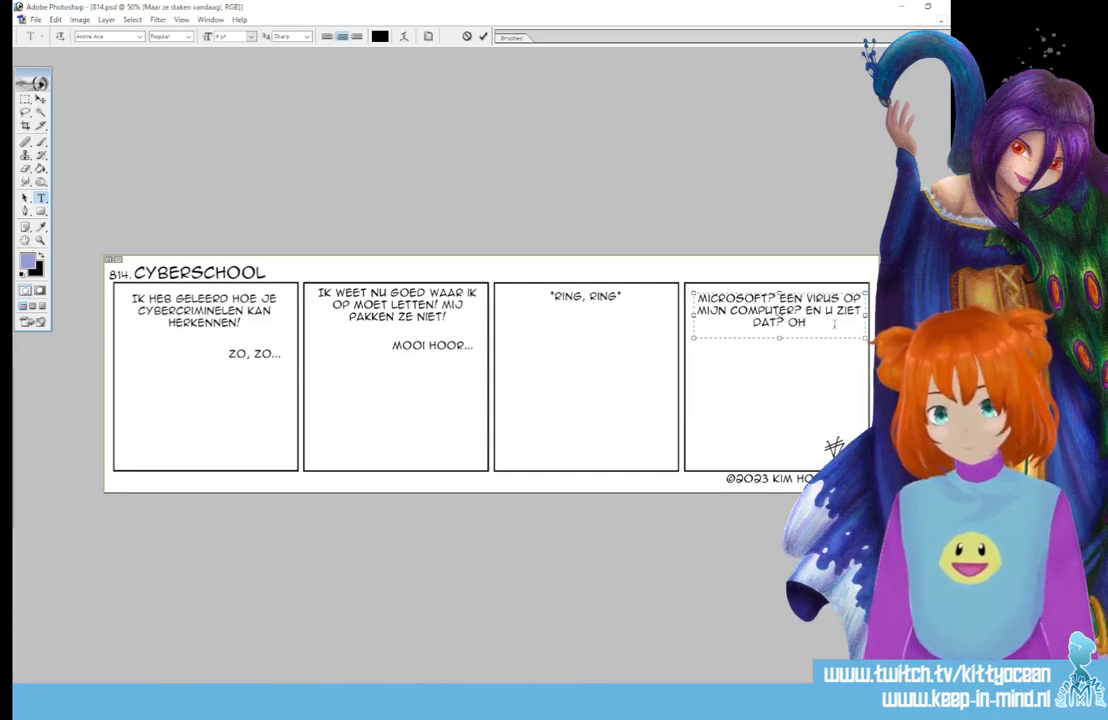
text(,)
key(BackSpace)
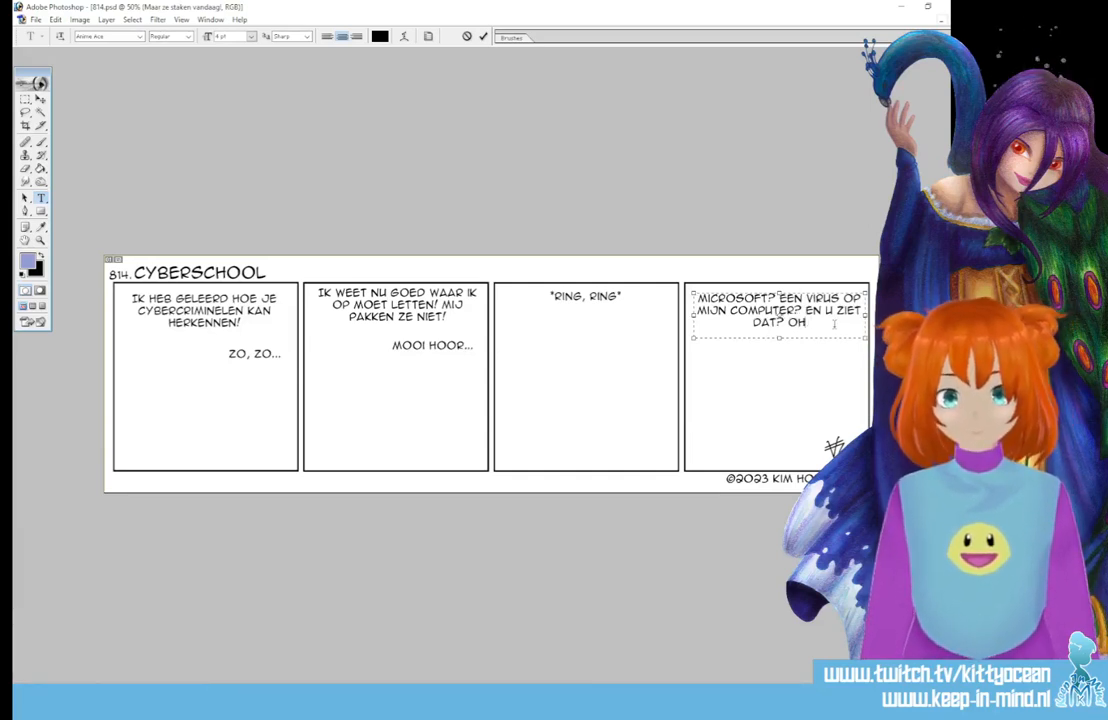
text(,)
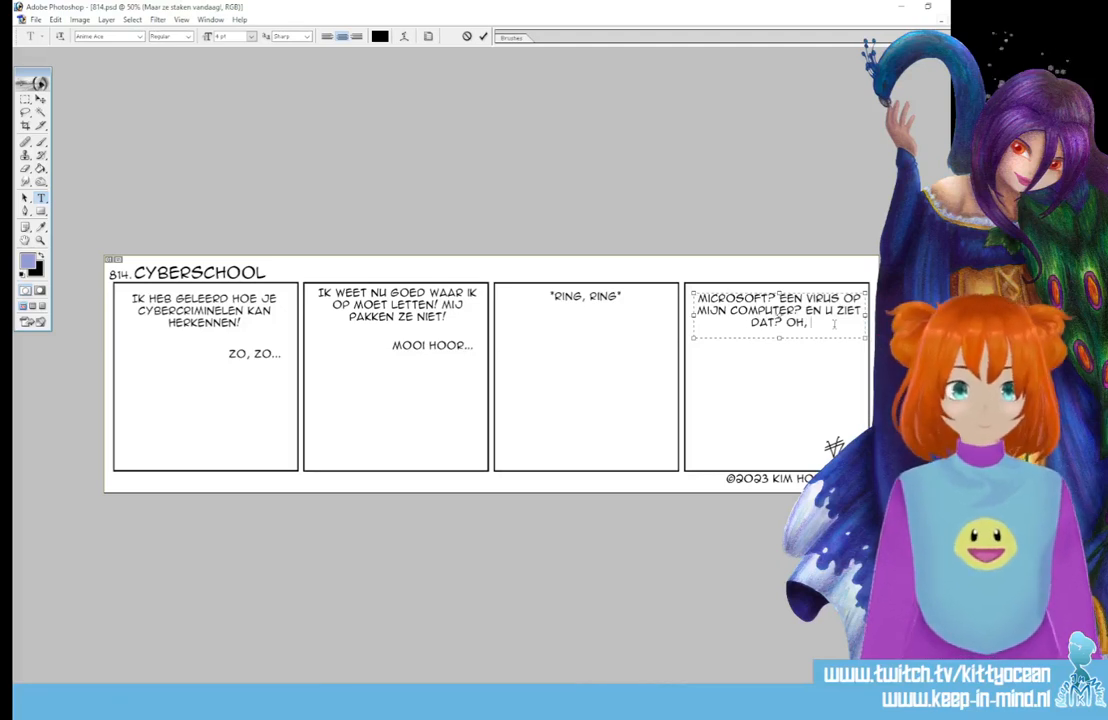
key(BackSpace)
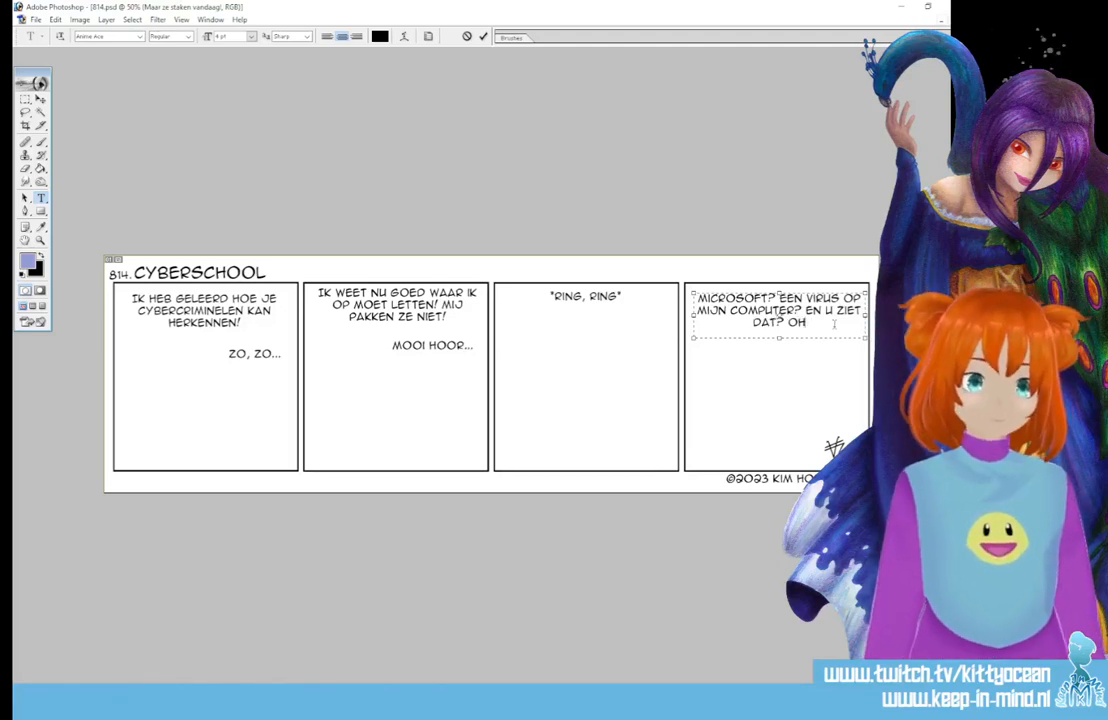
text(, EN NU...)
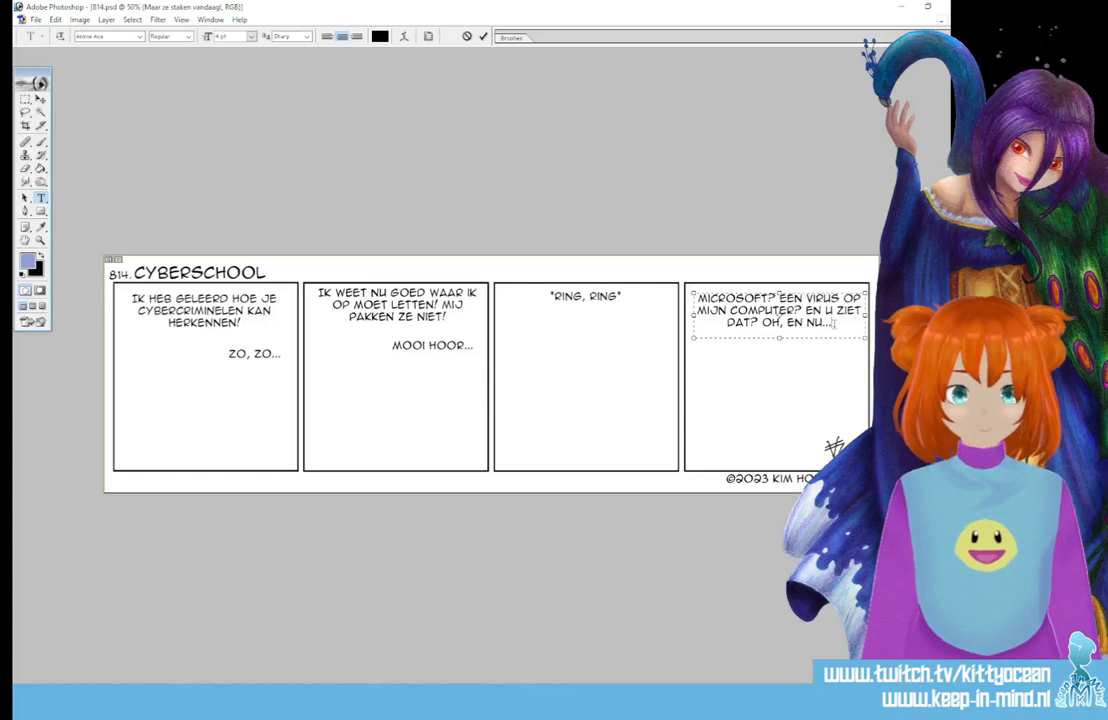
Finish the fourth panel's dialogue by adding a question mark after "en nu...".
text(?)
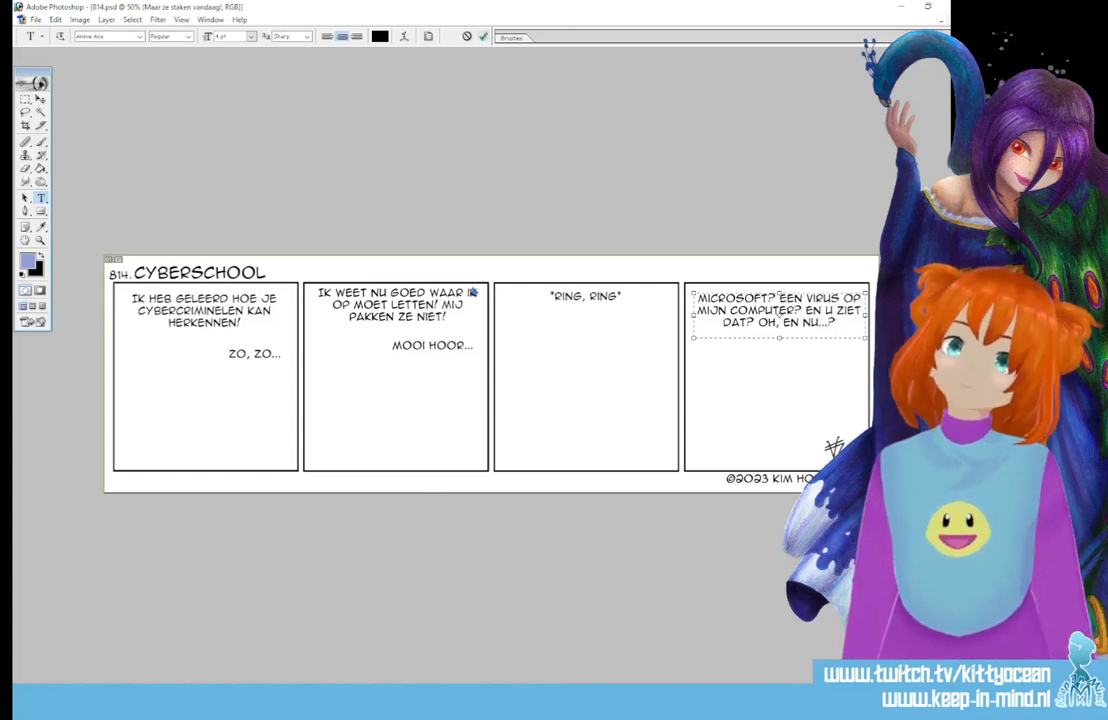
key(ctrl+Return)
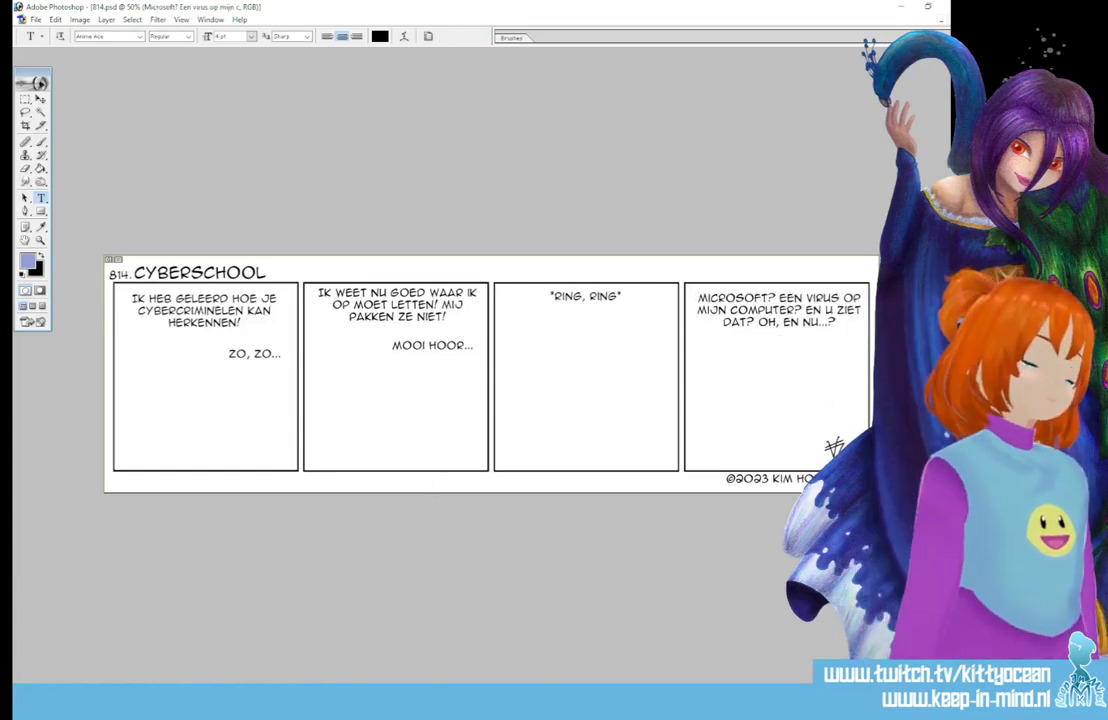
Create a new layer above Layer 3 and name it "sketch".
key(alt+bracketleft)
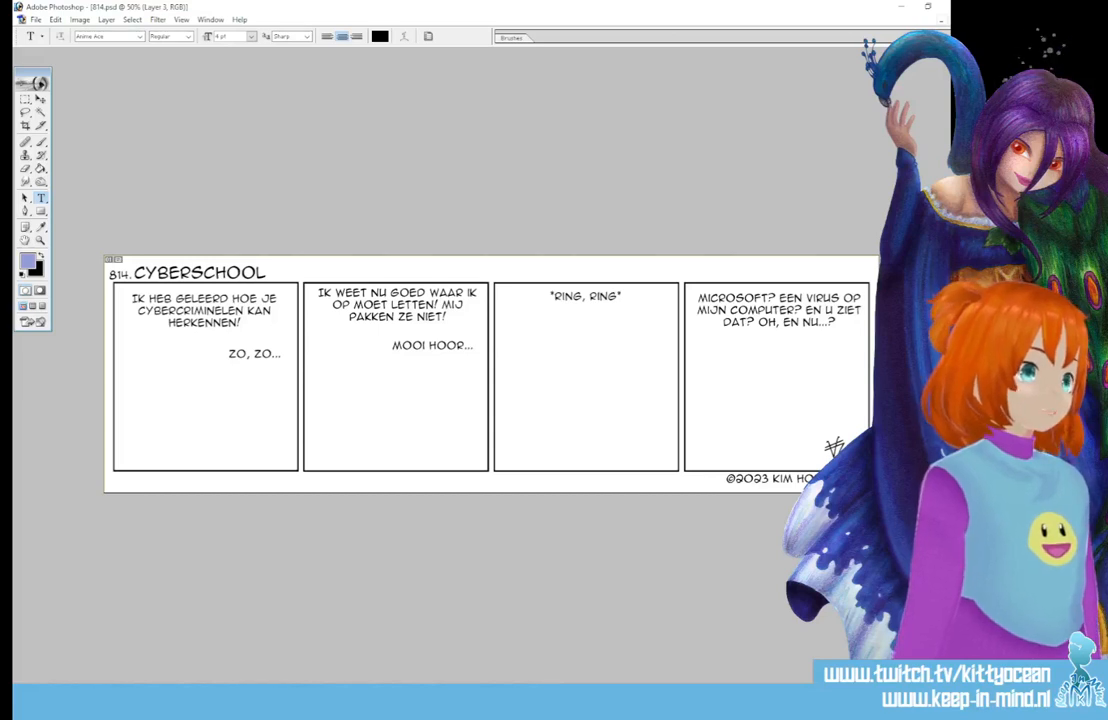
key(ctrl+shift+alt+n)
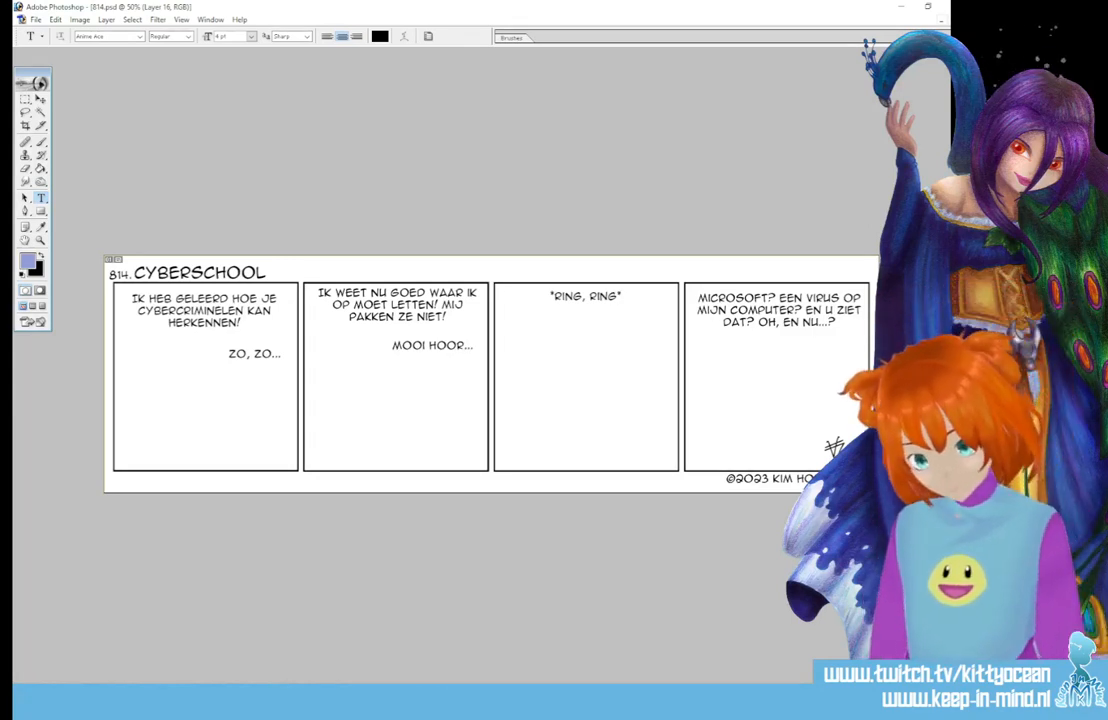
key(alt+bracketleft)
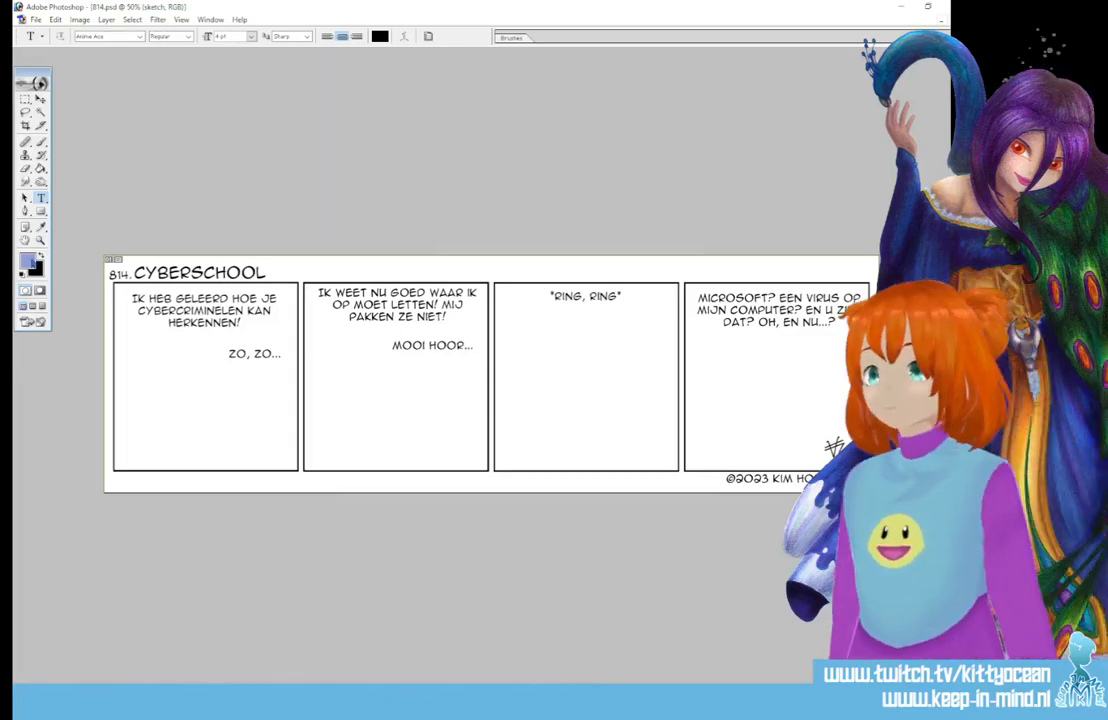
Set up the Brush tool with the hard round 9 px preset that uses Shape Dynamics.
click(671, 95)
click(43, 141)
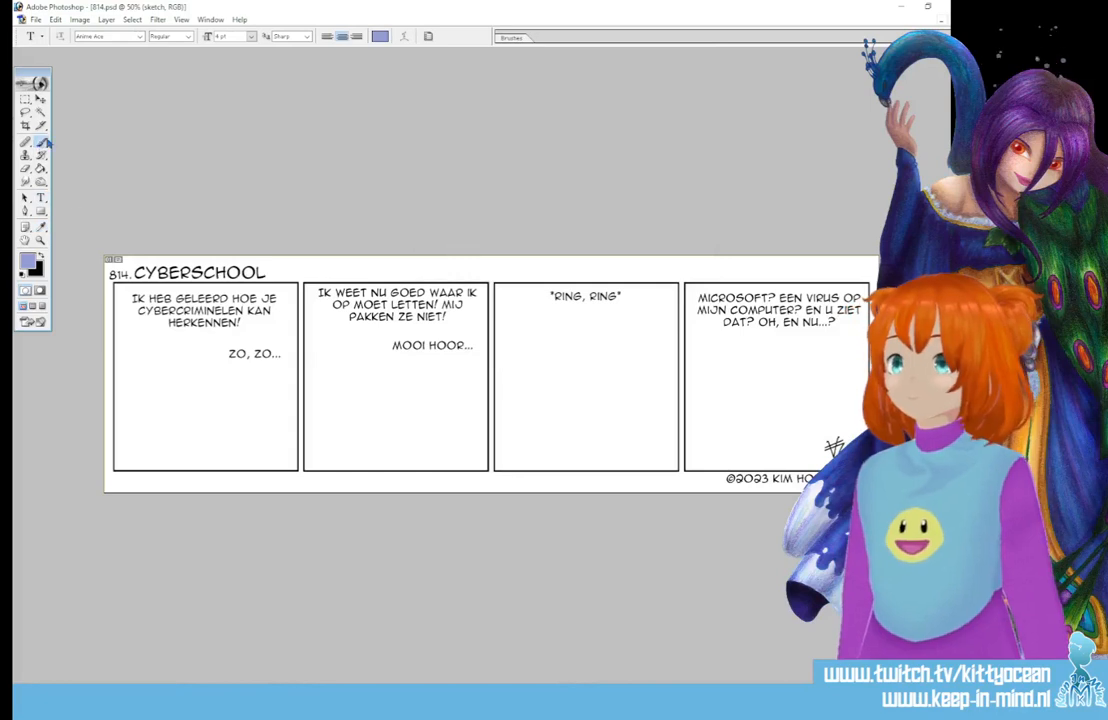
click(514, 38)
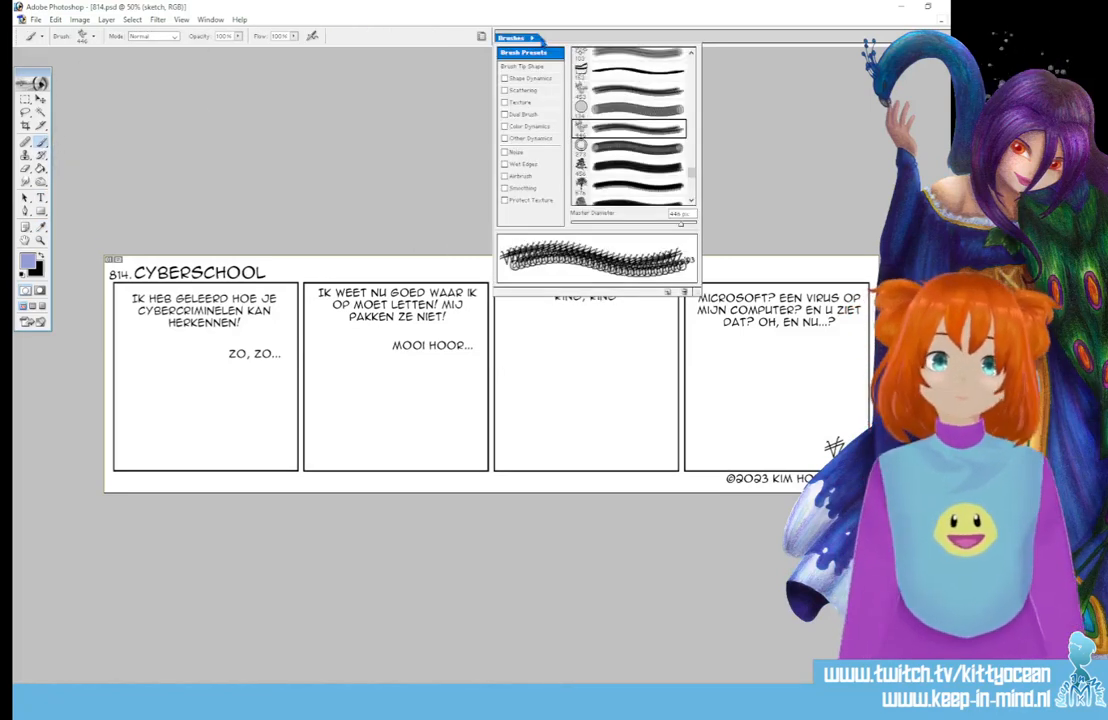
scroll(600, 150, up, 5)
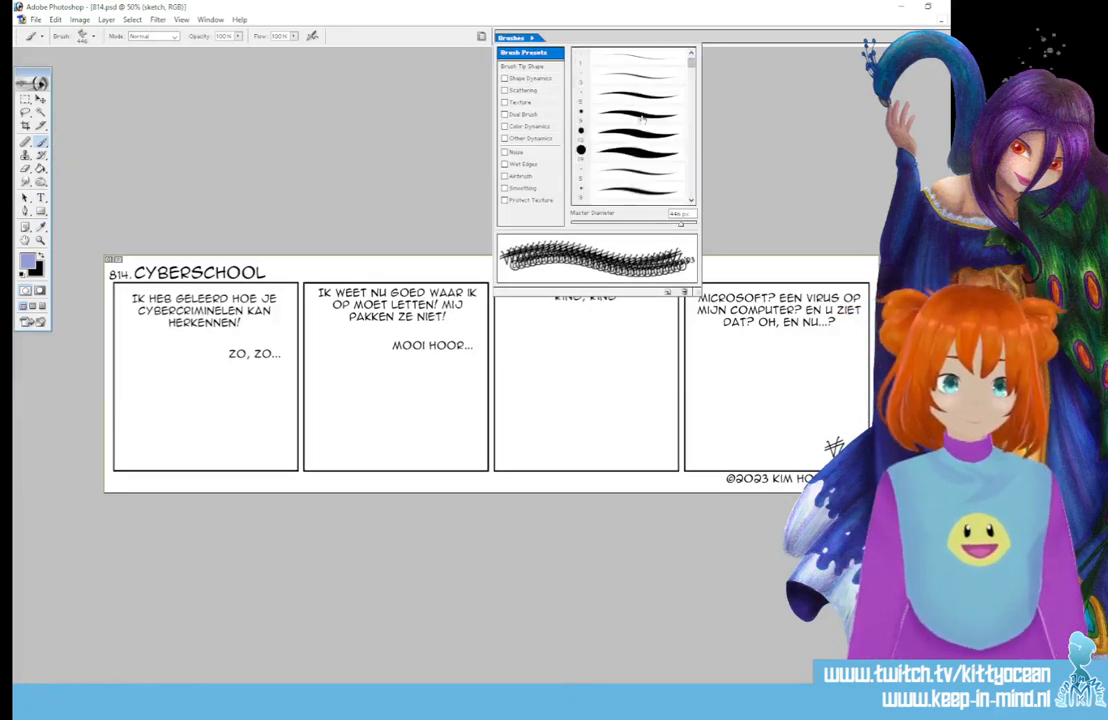
click(636, 114)
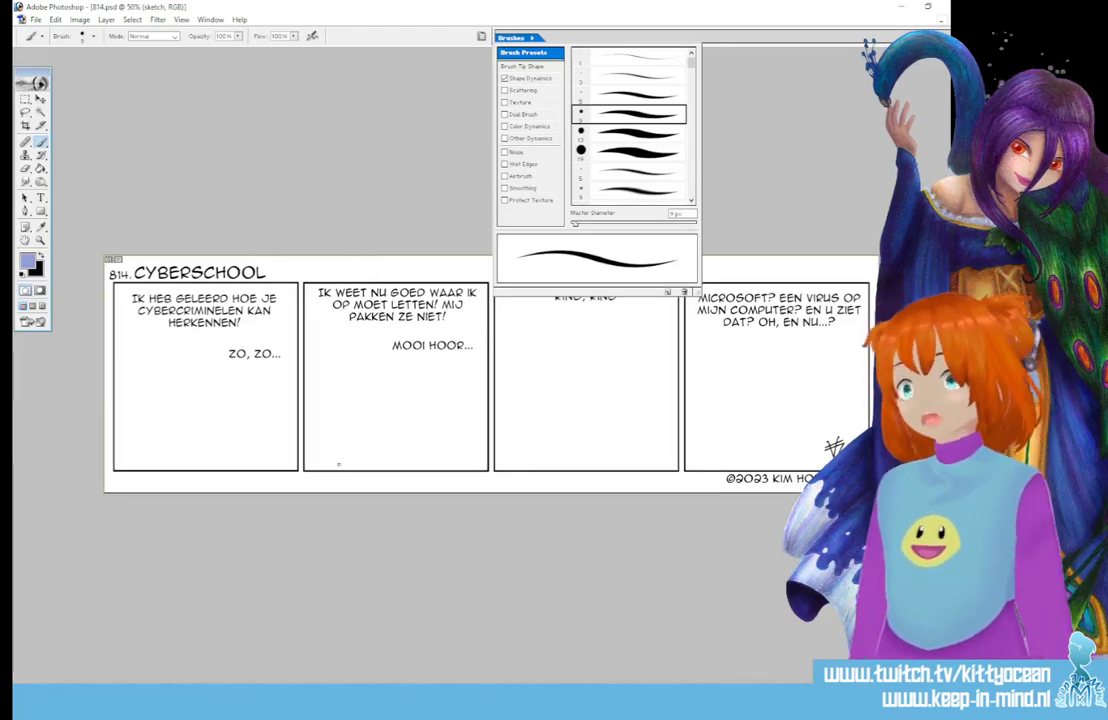
Sketch a round head with a neck in the first panel's lower left corner and enlarge it to about 131%.
mouse_move(139, 425)
mouse_down()
mouse_move(162, 446)
mouse_move(134, 423)
mouse_move(147, 415)
mouse_move(163, 451)
mouse_move(172, 427)
mouse_move(170, 441)
mouse_move(155, 412)
mouse_move(159, 458)
mouse_up()
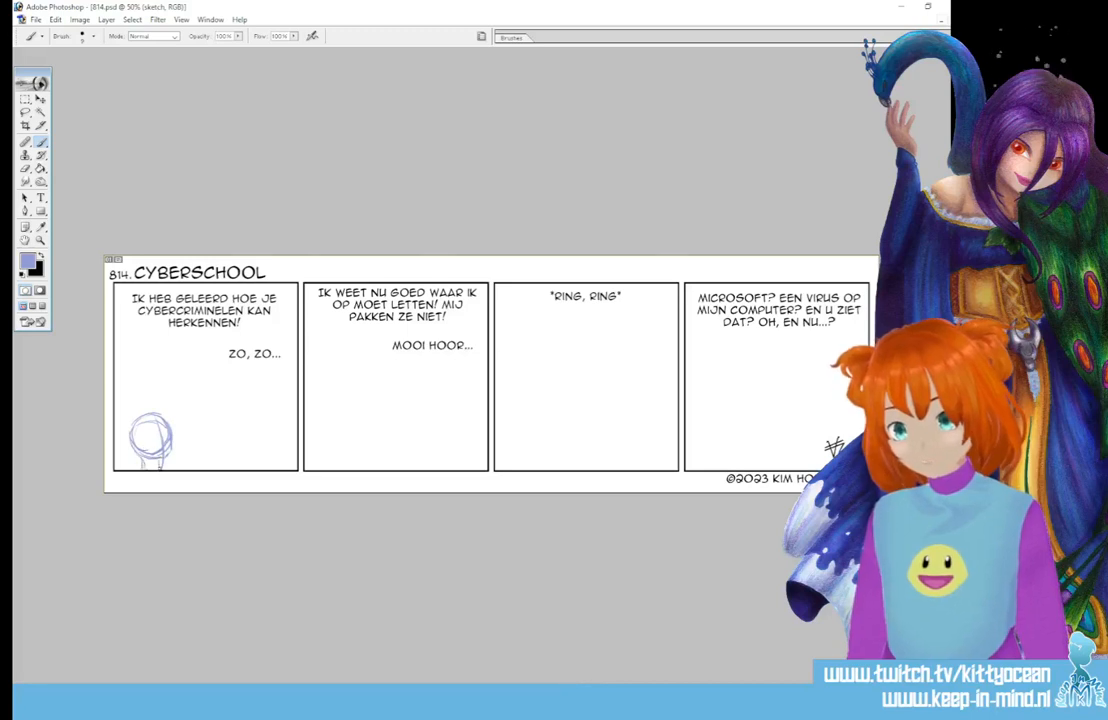
click(24, 113)
drag(120, 484, 151, 520)
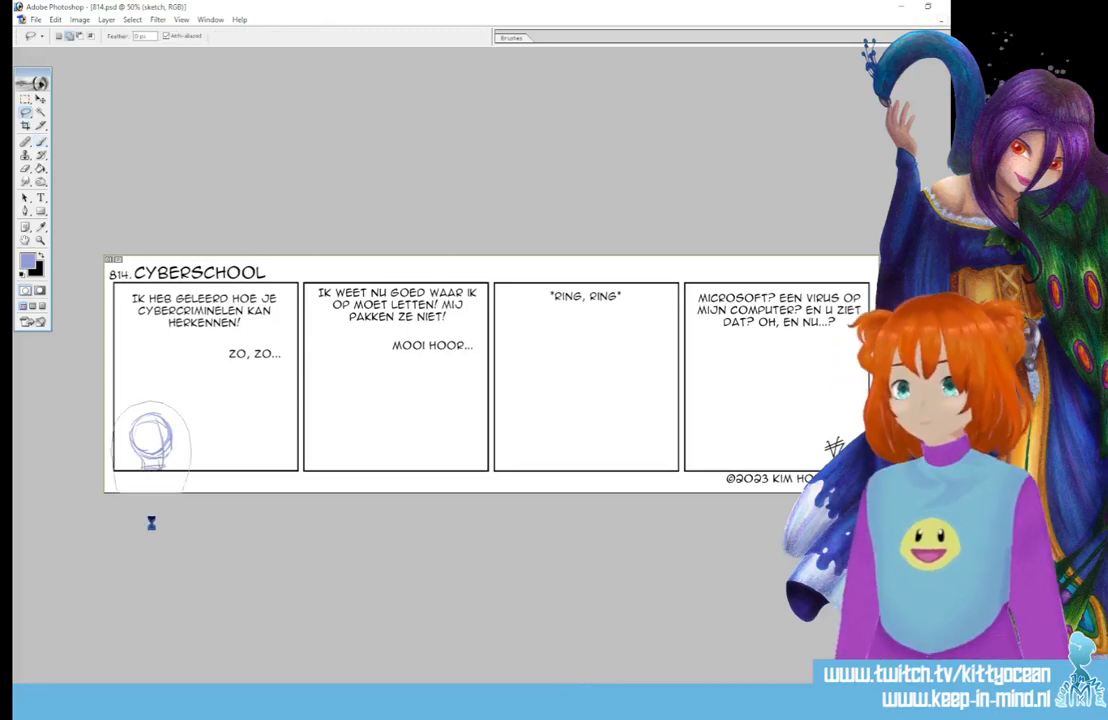
click(42, 99)
drag(192, 401, 217, 368)
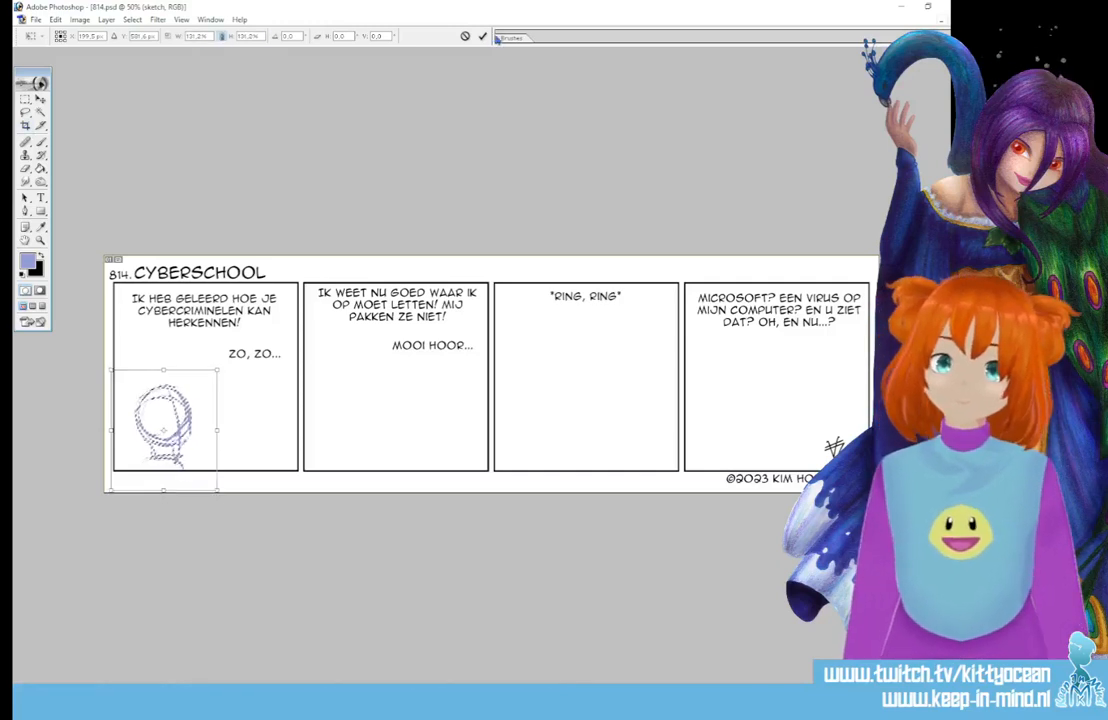
key(Return)
Add shoulders to the first panel's small figure and sketch a taller figure with one raised hand to its right.
click(42, 142)
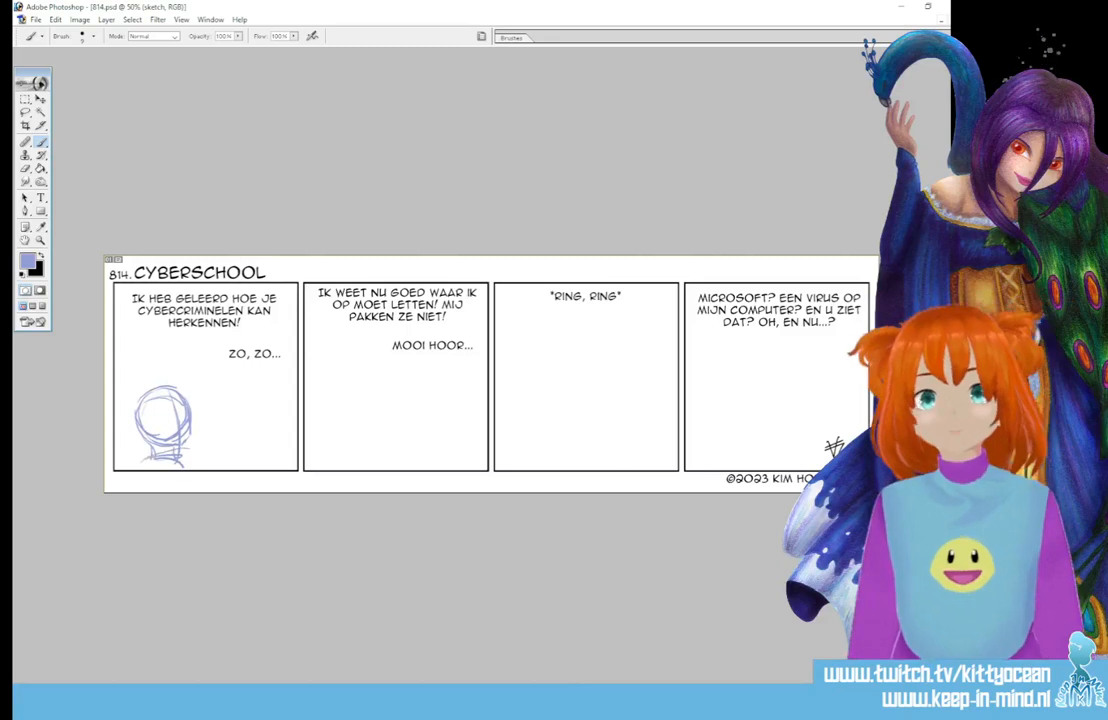
mouse_move(150, 459)
mouse_down()
mouse_move(138, 468)
mouse_move(198, 466)
mouse_up()
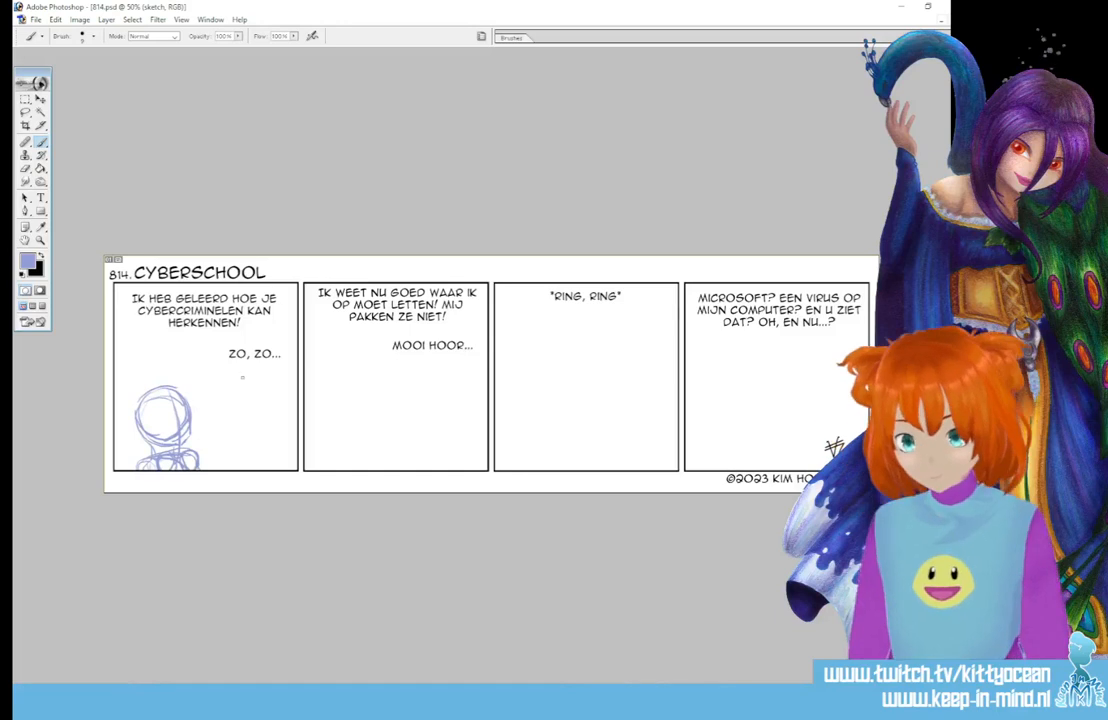
mouse_move(228, 369)
mouse_down()
mouse_move(271, 369)
mouse_move(226, 380)
mouse_move(230, 412)
mouse_move(261, 417)
mouse_up()
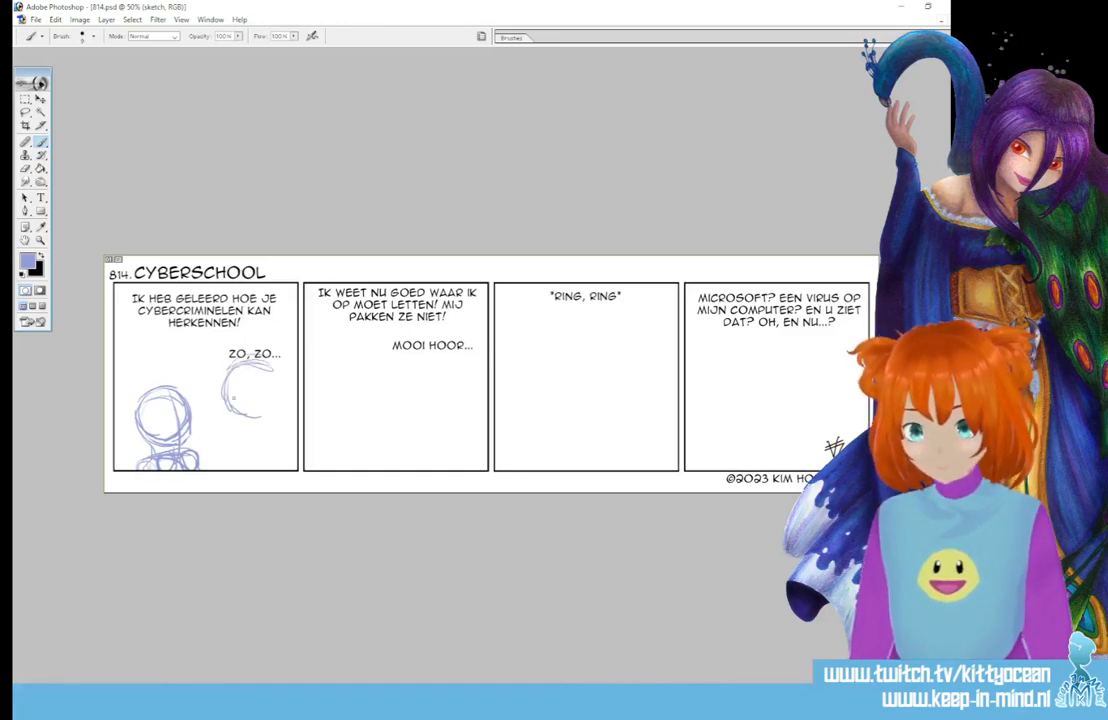
mouse_move(271, 372)
mouse_down()
mouse_move(271, 408)
mouse_move(275, 398)
mouse_move(257, 438)
mouse_move(273, 414)
mouse_move(238, 437)
mouse_move(268, 440)
mouse_move(225, 468)
mouse_move(274, 469)
mouse_move(243, 468)
mouse_up()
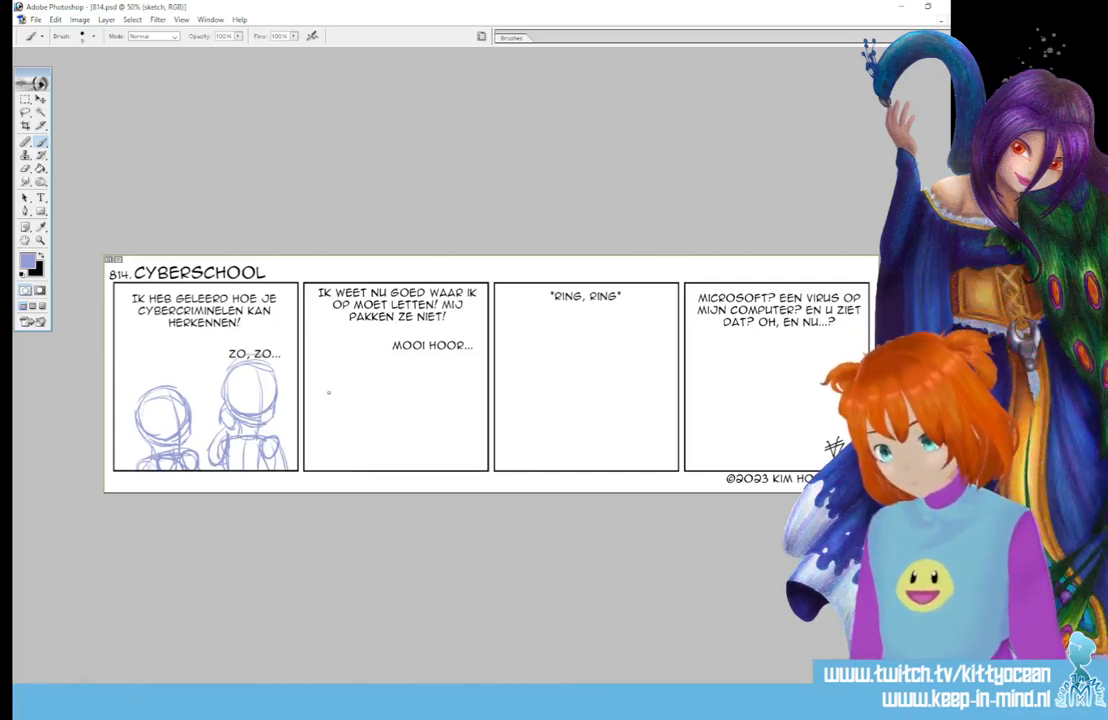
Sketch the smaller figure at the lower left of the second panel, with head guidelines, neck, shoulders and arms.
mouse_move(356, 382)
mouse_down()
mouse_move(319, 398)
mouse_move(363, 390)
mouse_move(322, 400)
mouse_move(318, 424)
mouse_move(357, 431)
mouse_up()
drag(331, 434, 358, 434)
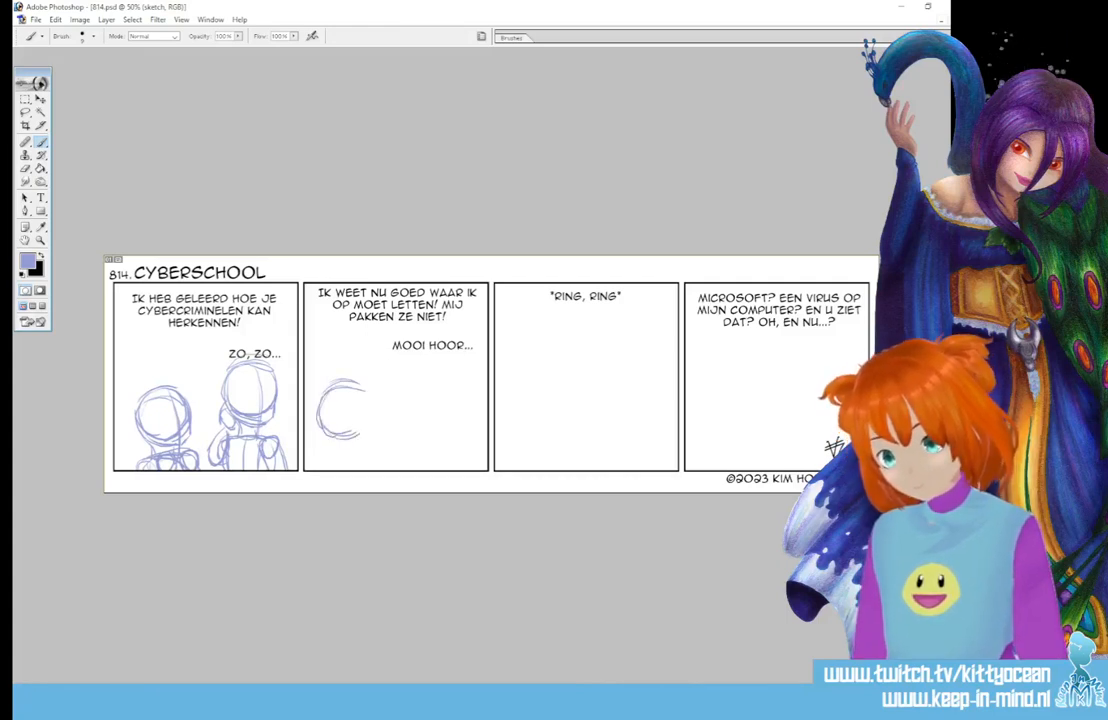
mouse_move(362, 390)
mouse_down()
mouse_move(364, 436)
mouse_move(329, 386)
mouse_move(366, 434)
mouse_up()
drag(332, 388, 349, 469)
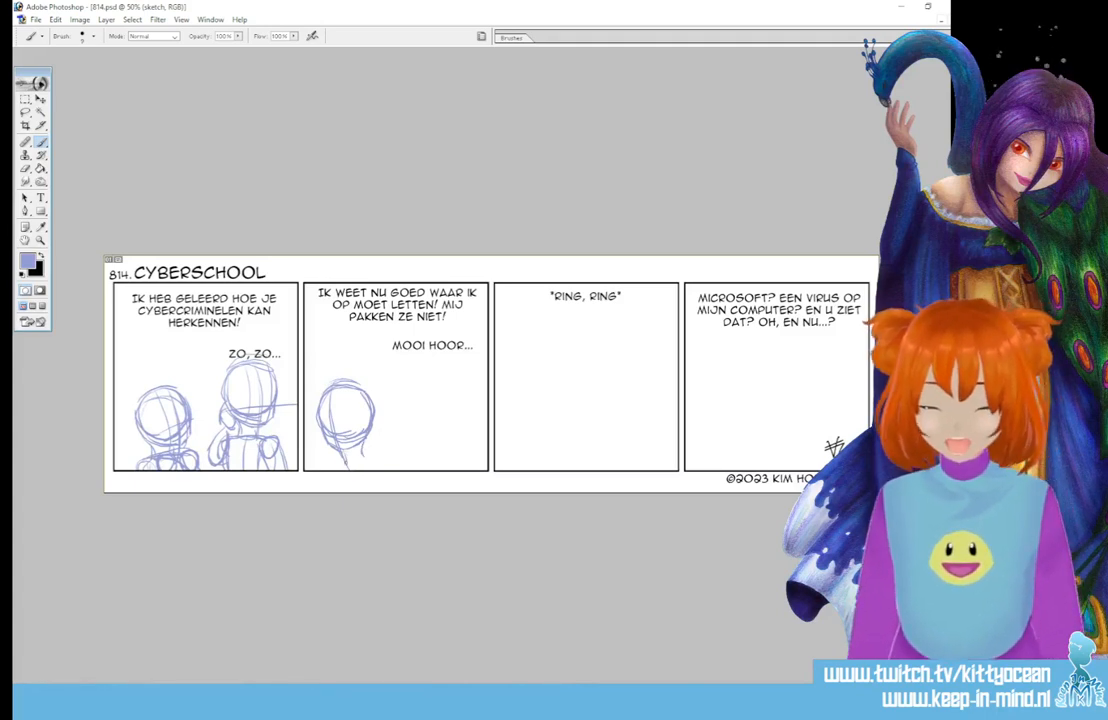
mouse_move(336, 466)
mouse_down()
mouse_move(378, 451)
mouse_move(336, 466)
mouse_up()
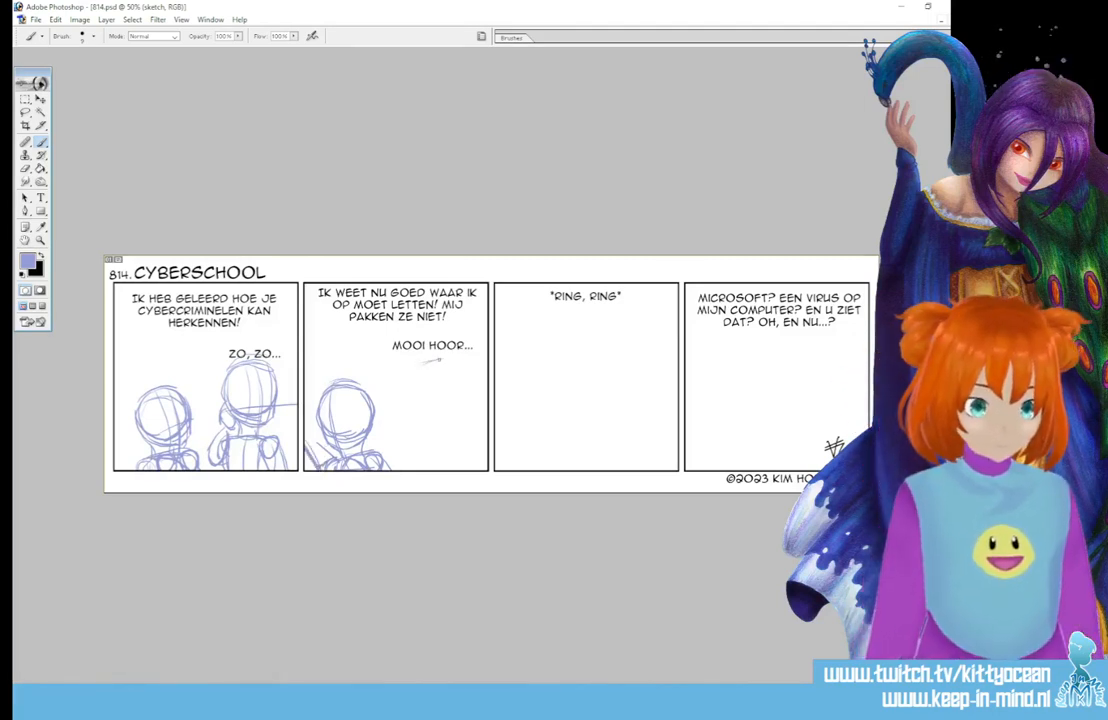
Sketch the taller figure on the right side of the second panel, with head, neck, shoulders and torso.
mouse_move(468, 366)
mouse_down()
mouse_move(427, 365)
mouse_move(420, 405)
mouse_move(437, 417)
mouse_move(470, 408)
mouse_move(466, 372)
mouse_move(420, 400)
mouse_move(456, 430)
mouse_move(447, 450)
mouse_up()
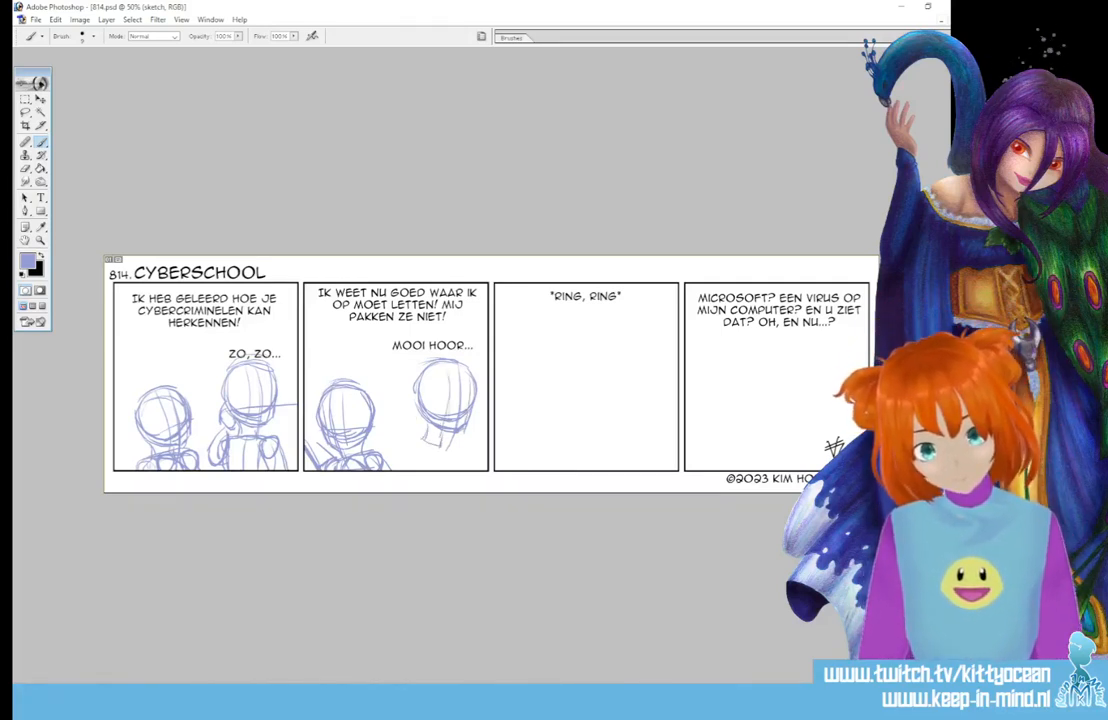
drag(460, 455, 467, 485)
drag(455, 459, 462, 488)
drag(442, 466, 448, 491)
mouse_move(418, 446)
mouse_down()
mouse_move(467, 472)
mouse_move(453, 463)
mouse_move(485, 439)
mouse_up()
drag(422, 393, 411, 403)
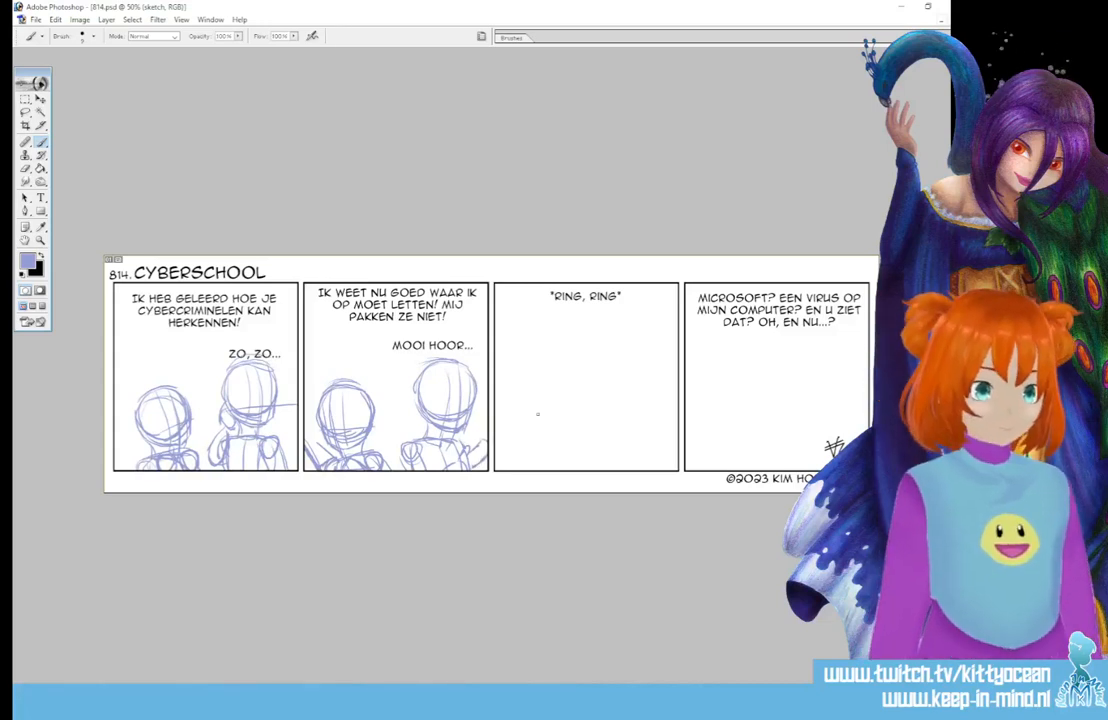
Sketch a round head outline at the lower left of the third panel.
mouse_move(530, 398)
mouse_down()
mouse_move(507, 405)
mouse_move(510, 428)
mouse_move(546, 436)
mouse_move(550, 410)
mouse_move(548, 437)
mouse_move(548, 404)
mouse_up()
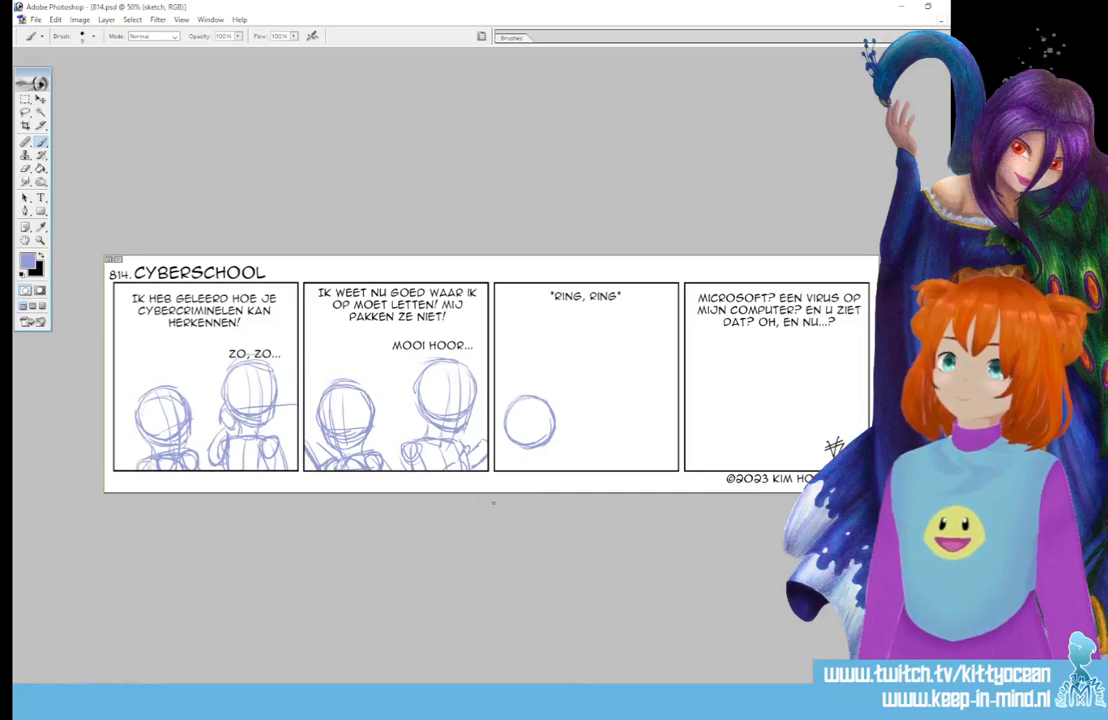
Replace the third panel's sound effect with "*Tudeleduuu*".
click(41, 197)
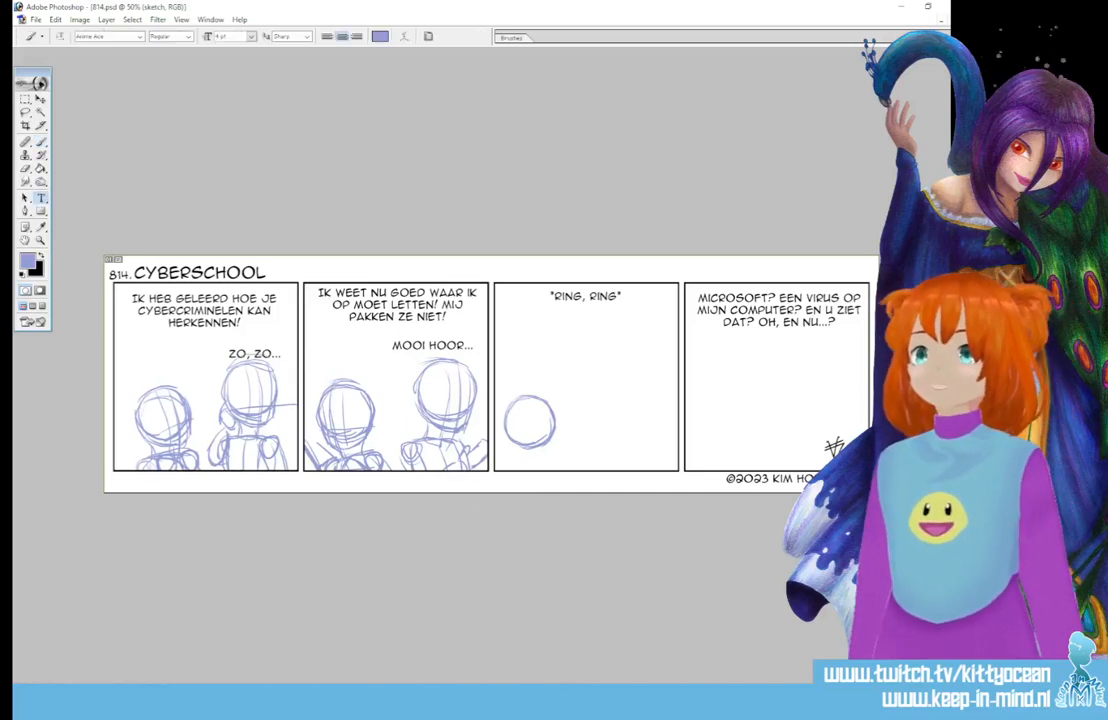
drag(554, 296, 618, 296)
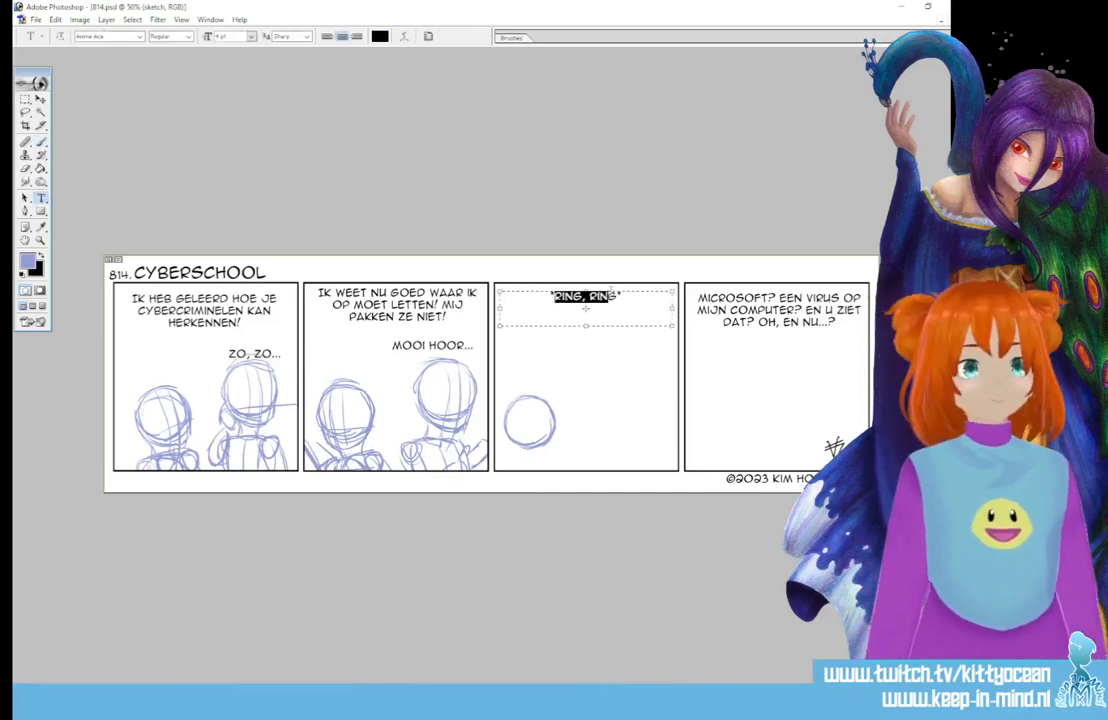
text(TUG)
text(ELEDULUG*)
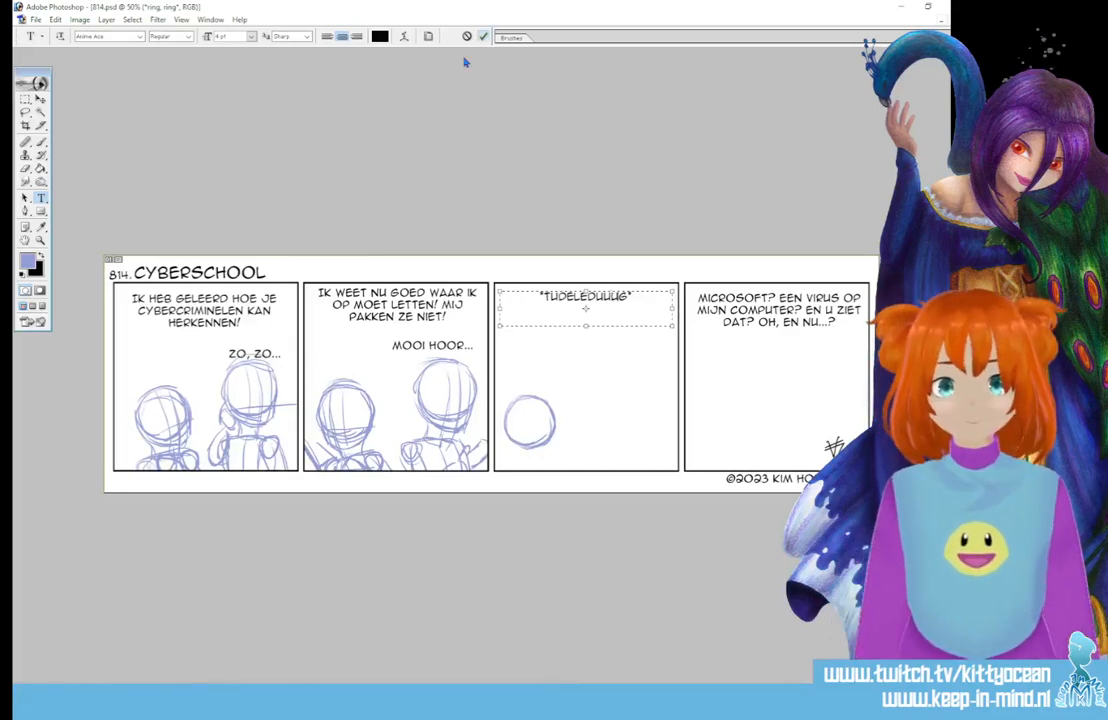
key(ctrl+Return)
click(628, 296)
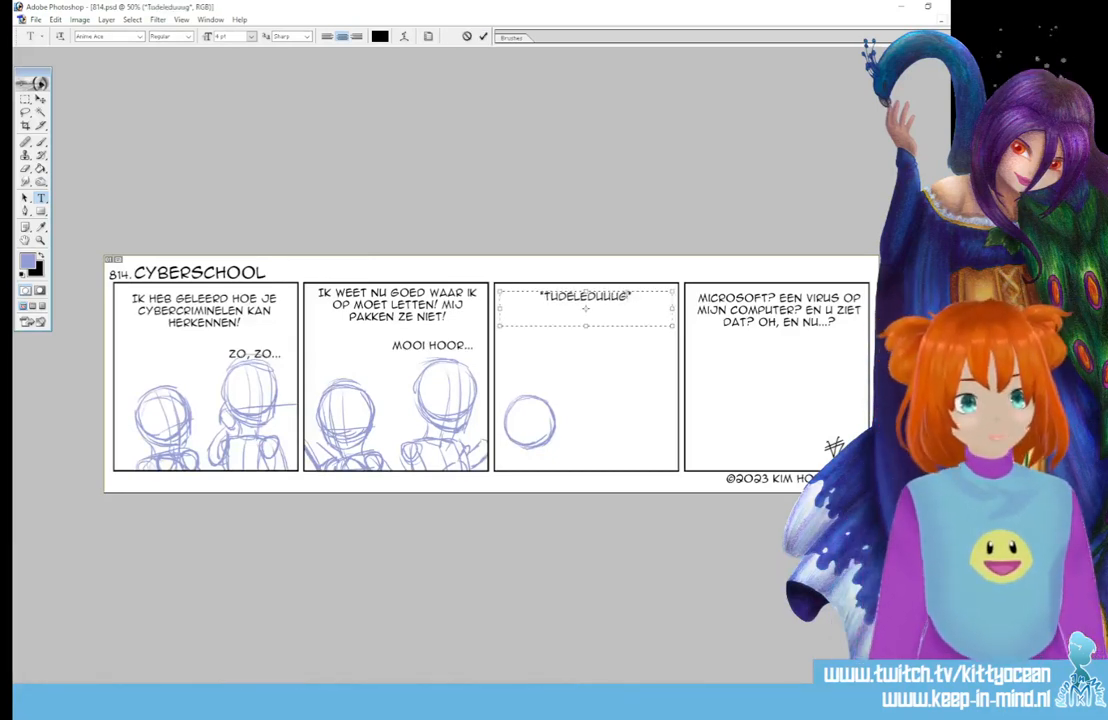
key(BackSpace)
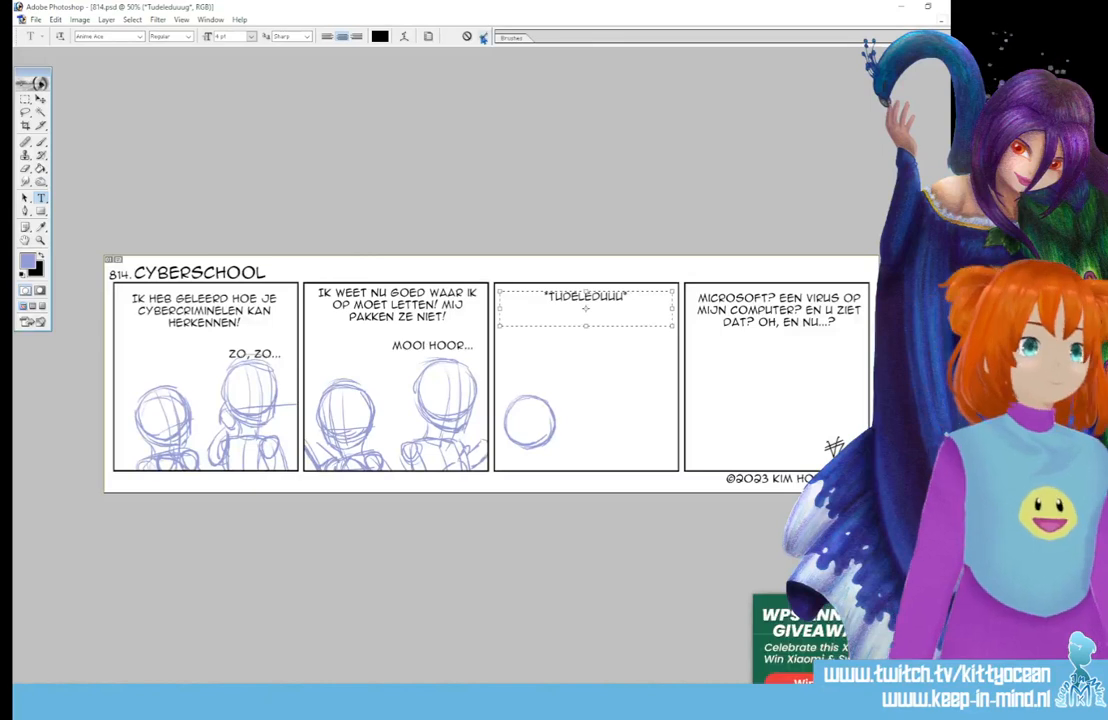
key(ctrl+Return)
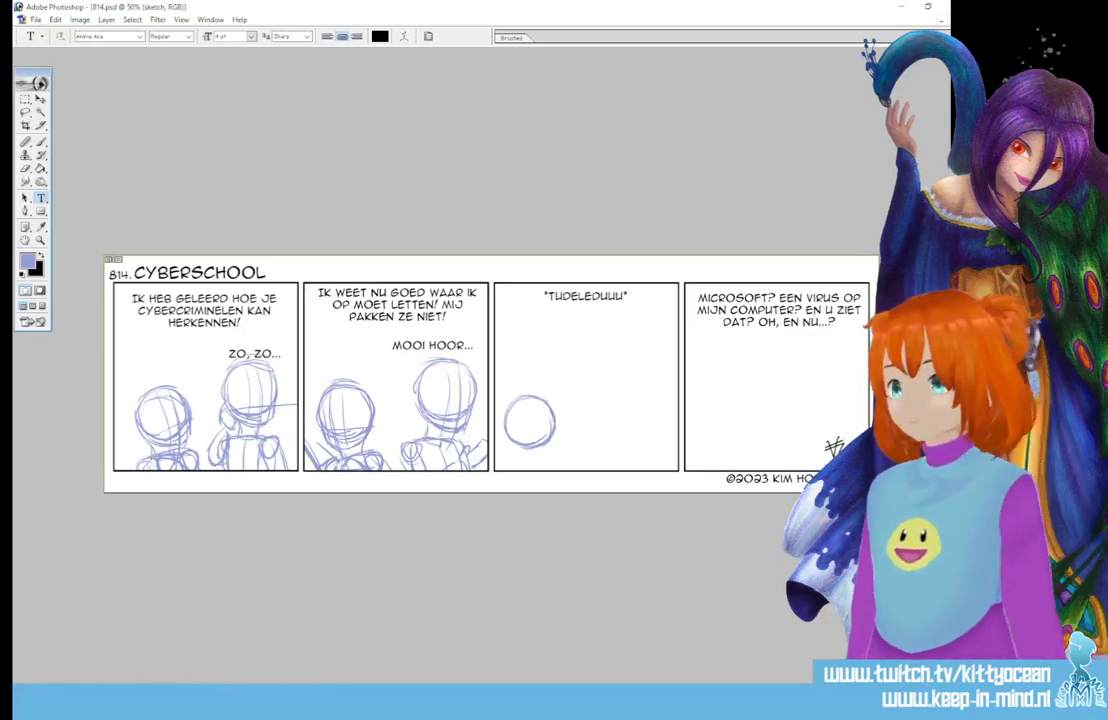
Develop the third panel's head outline into a small figure with face guidelines, neck, shoulders and torso using the Brush tool.
click(41, 146)
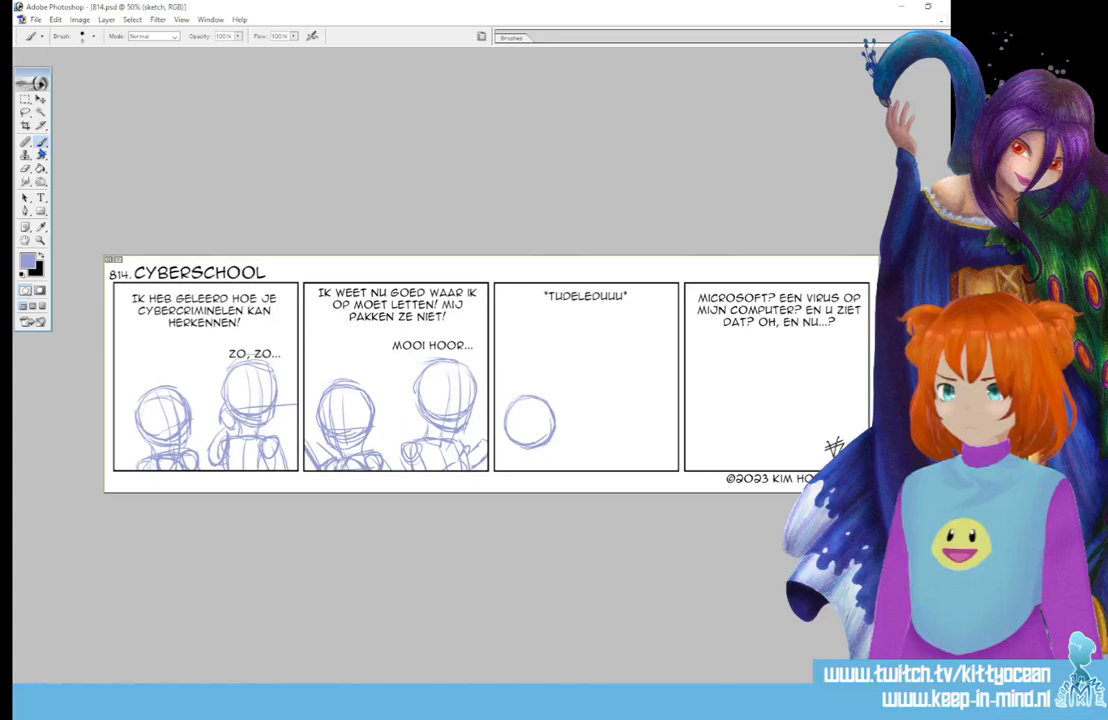
drag(531, 400, 537, 462)
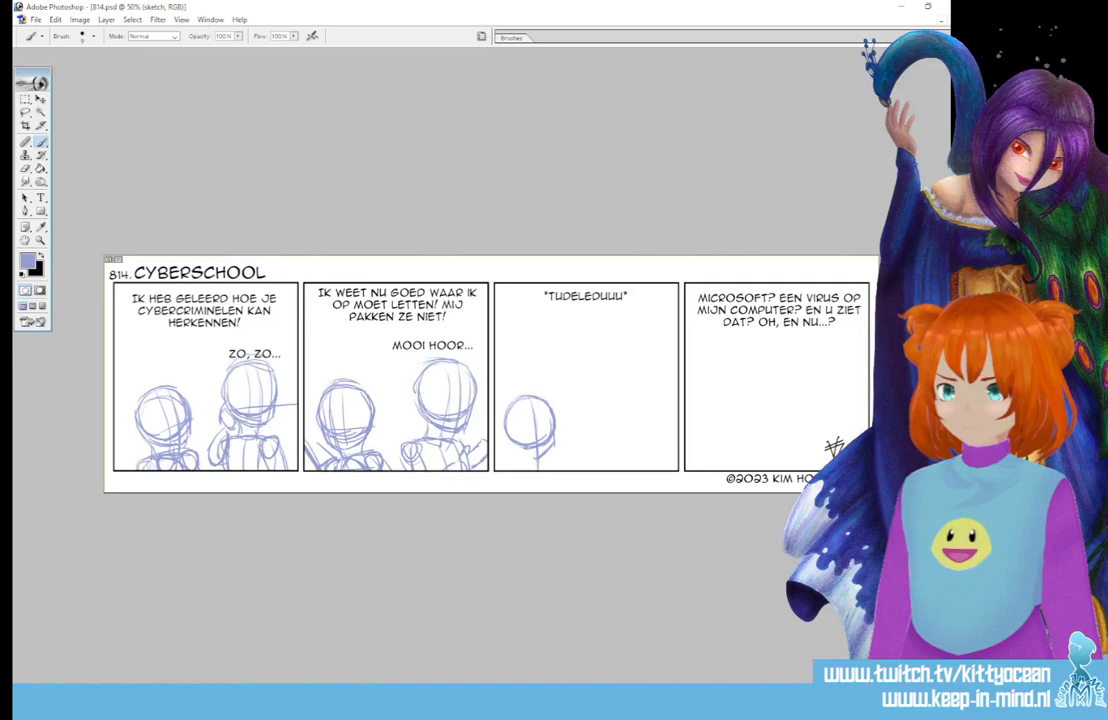
mouse_move(517, 446)
mouse_down()
mouse_move(516, 398)
mouse_move(543, 389)
mouse_move(520, 425)
mouse_move(536, 393)
mouse_move(513, 410)
mouse_move(543, 443)
mouse_move(554, 439)
mouse_move(557, 402)
mouse_move(543, 446)
mouse_move(559, 424)
mouse_up()
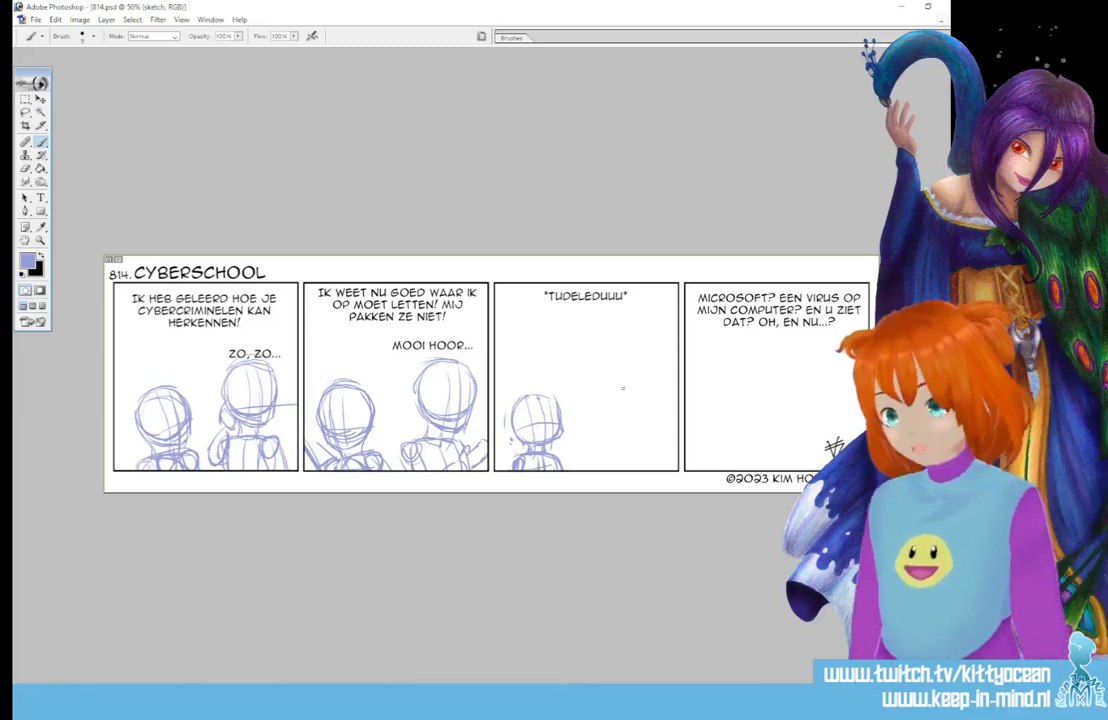
Sketch the taller figure on the right side of the third panel, with head guidelines, shoulders, torso and a raised hand.
mouse_move(610, 387)
mouse_down()
mouse_move(650, 383)
mouse_move(606, 398)
mouse_move(612, 428)
mouse_move(630, 437)
mouse_move(652, 425)
mouse_up()
mouse_move(636, 380)
mouse_down()
mouse_move(619, 427)
mouse_move(666, 403)
mouse_up()
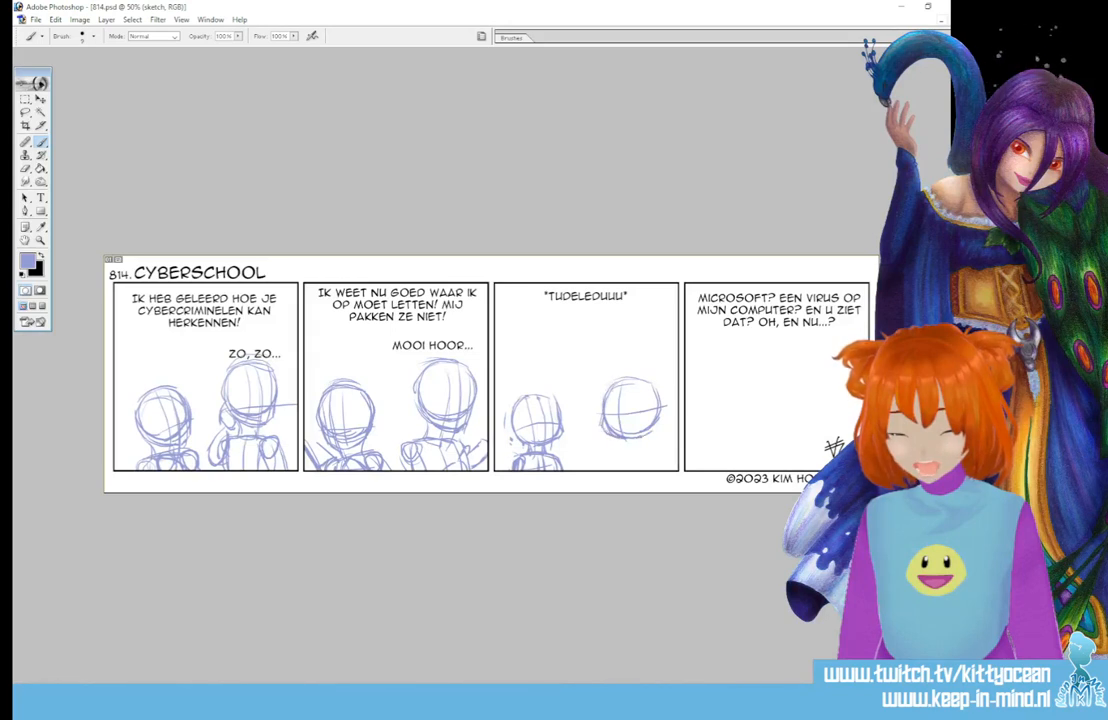
mouse_move(617, 384)
mouse_down()
mouse_move(615, 434)
mouse_move(642, 436)
mouse_up()
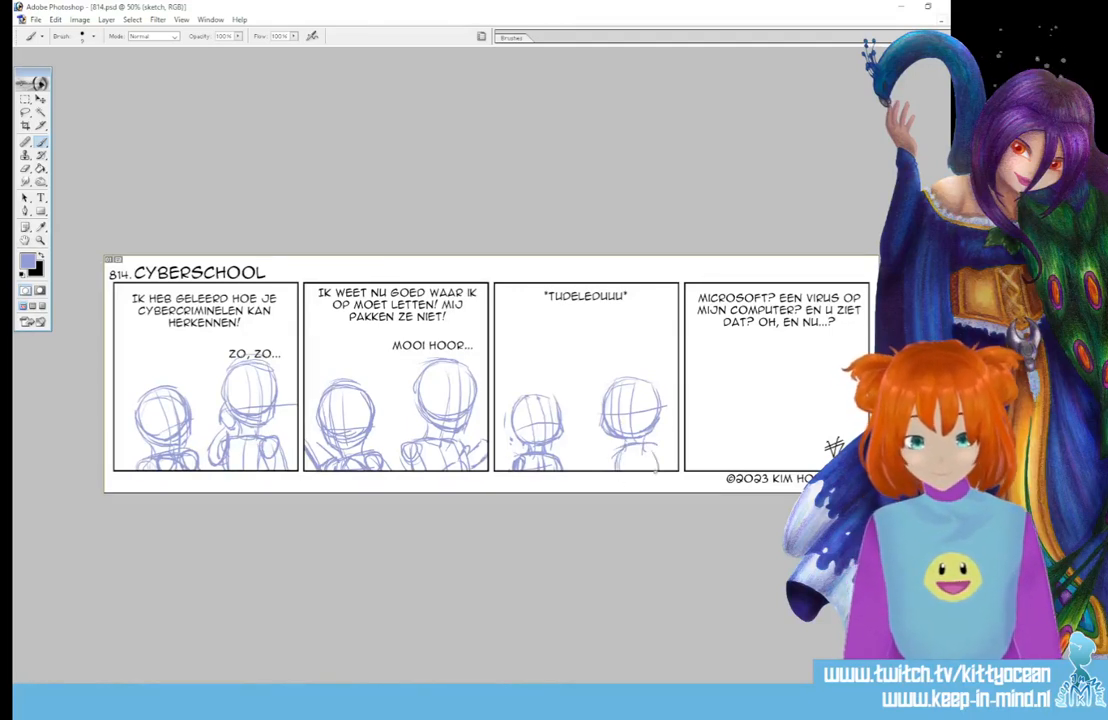
drag(640, 448, 655, 458)
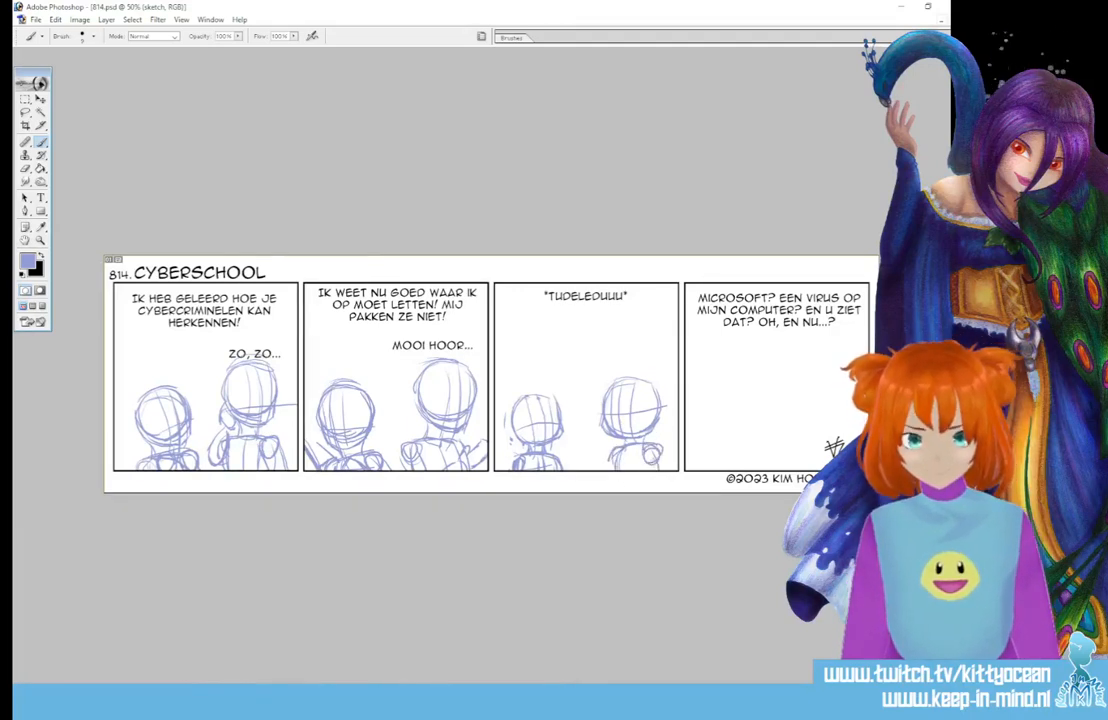
mouse_move(531, 396)
mouse_down()
mouse_move(521, 412)
mouse_move(523, 396)
mouse_move(508, 402)
mouse_move(514, 377)
mouse_move(519, 402)
mouse_up()
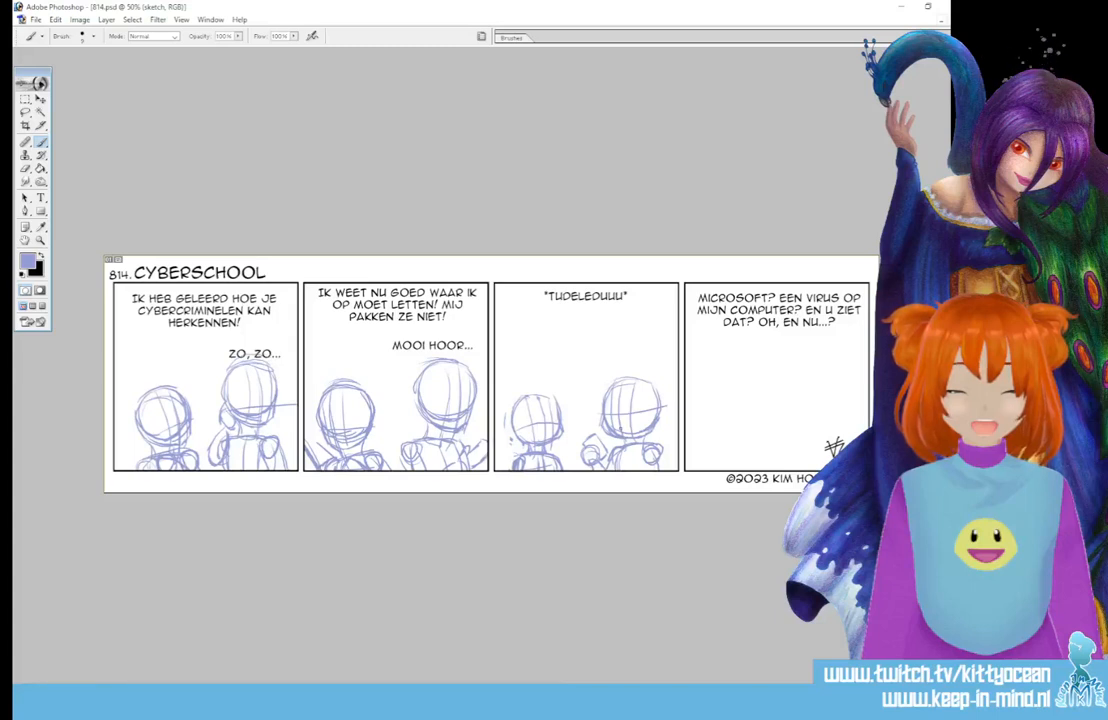
Sketch the fourth panel's figure with head, shoulders, torso and a hand at the ear, plus a raised hand and music notes beside it.
mouse_move(766, 360)
mouse_down()
mouse_move(810, 361)
mouse_move(783, 357)
mouse_move(763, 399)
mouse_move(781, 354)
mouse_move(775, 410)
mouse_up()
mouse_move(766, 369)
mouse_down()
mouse_move(770, 412)
mouse_move(814, 405)
mouse_up()
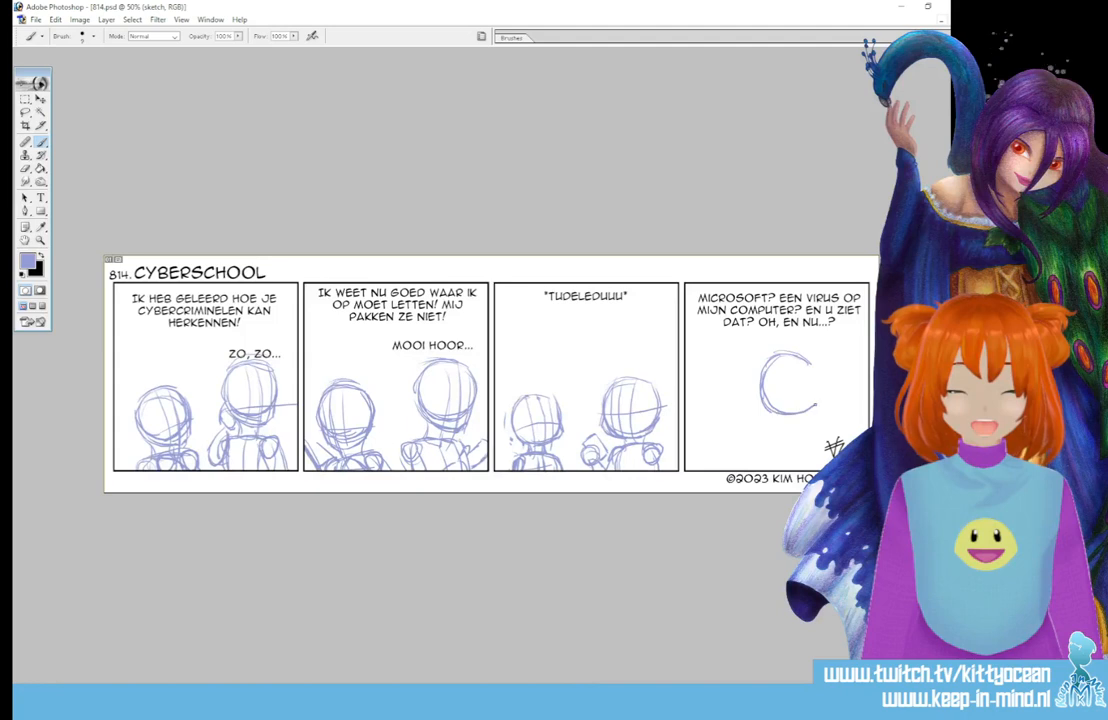
mouse_move(797, 353)
mouse_down()
mouse_move(821, 384)
mouse_move(813, 400)
mouse_move(796, 395)
mouse_move(792, 432)
mouse_move(810, 419)
mouse_move(762, 408)
mouse_move(766, 432)
mouse_move(786, 436)
mouse_move(753, 434)
mouse_move(741, 468)
mouse_up()
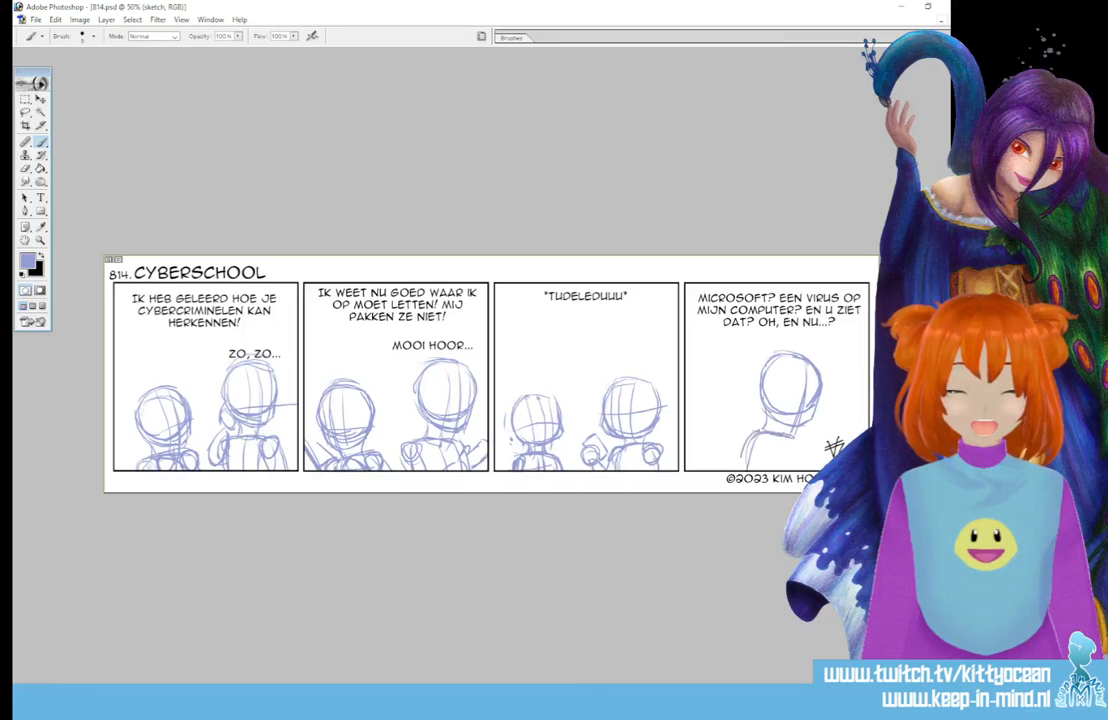
mouse_move(791, 438)
mouse_down()
mouse_move(797, 470)
mouse_move(748, 450)
mouse_move(768, 436)
mouse_move(755, 398)
mouse_move(769, 413)
mouse_up()
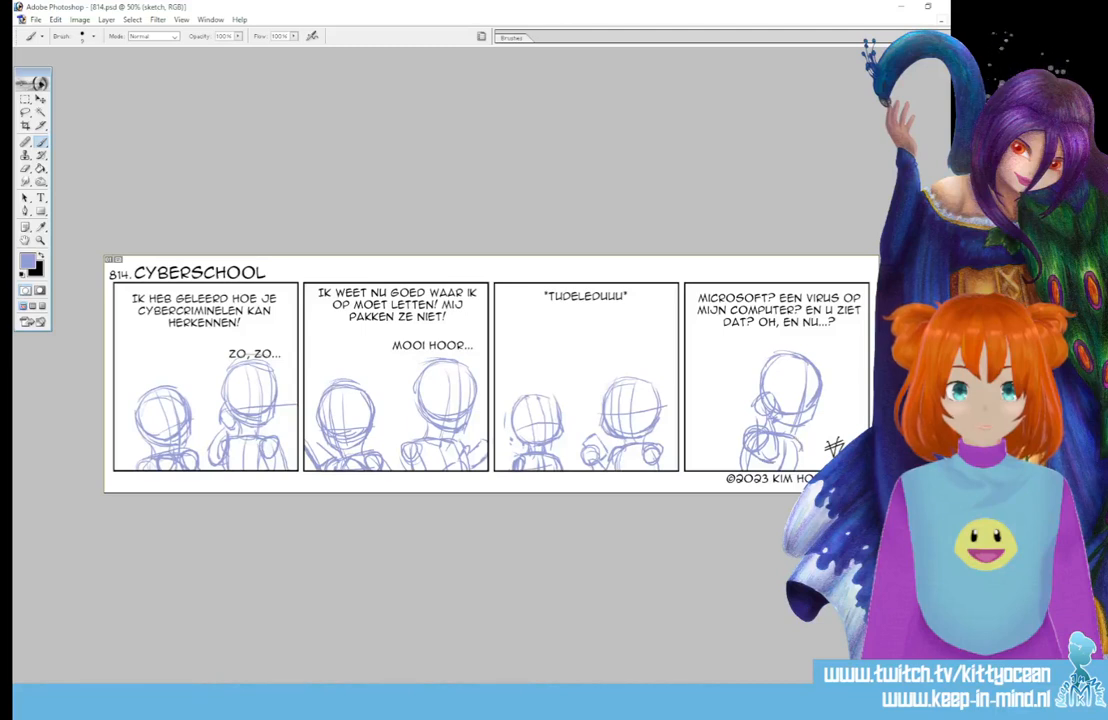
drag(816, 418, 808, 463)
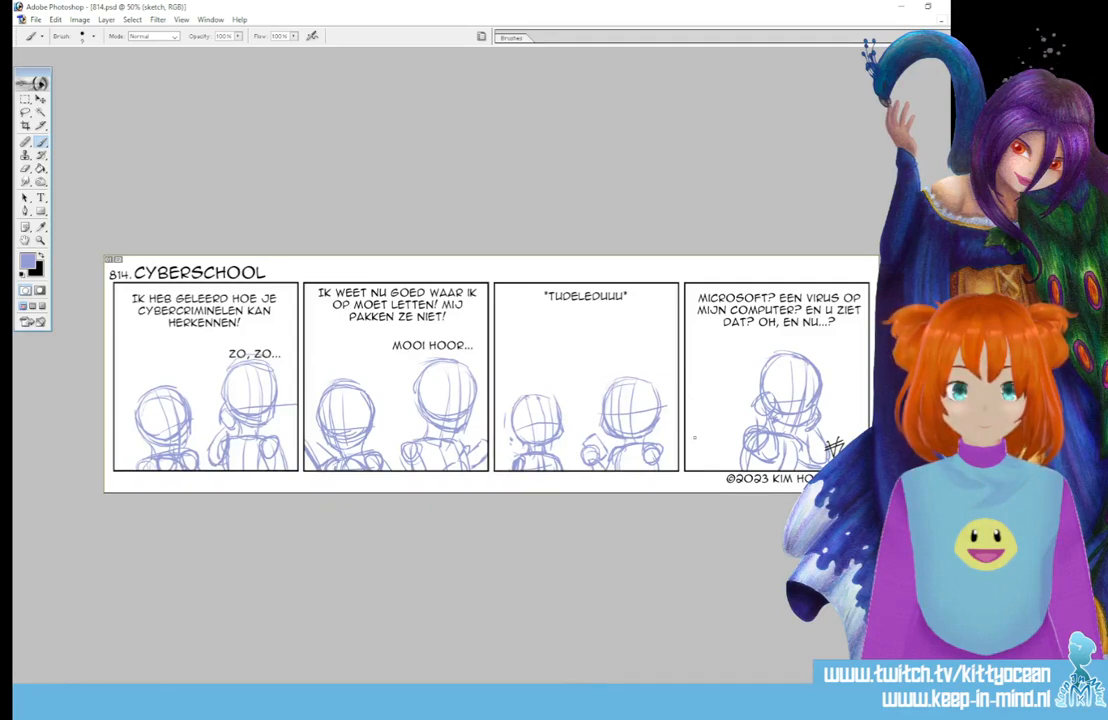
mouse_move(684, 442)
mouse_down()
mouse_move(714, 424)
mouse_move(700, 432)
mouse_move(711, 410)
mouse_move(727, 425)
mouse_up()
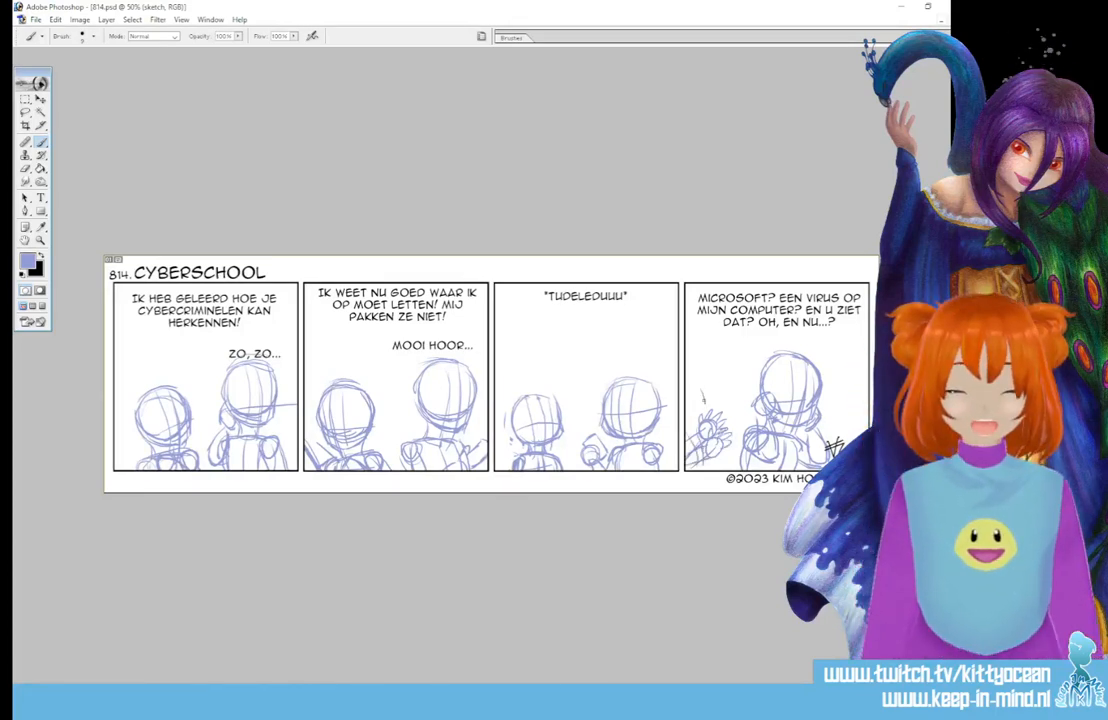
mouse_move(702, 398)
mouse_down()
mouse_move(713, 382)
mouse_move(704, 397)
mouse_move(745, 394)
mouse_move(731, 412)
mouse_up()
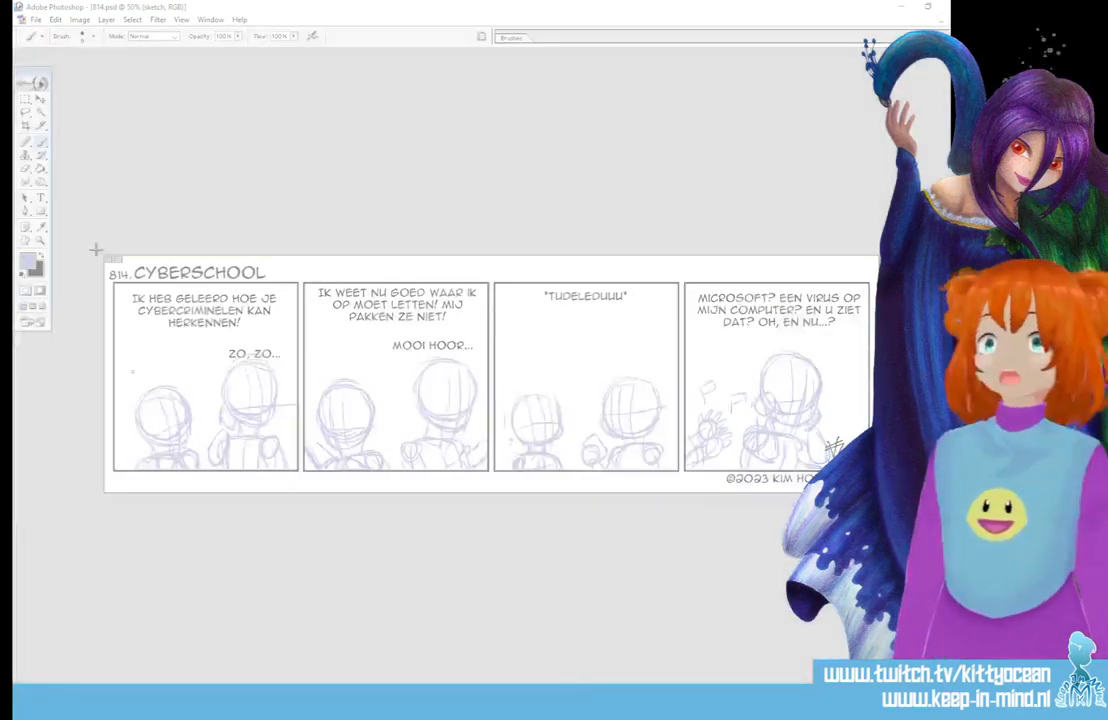
Capture the whole comic strip as a Snipping Tool screenshot and return to Photoshop.
drag(95, 249, 796, 490)
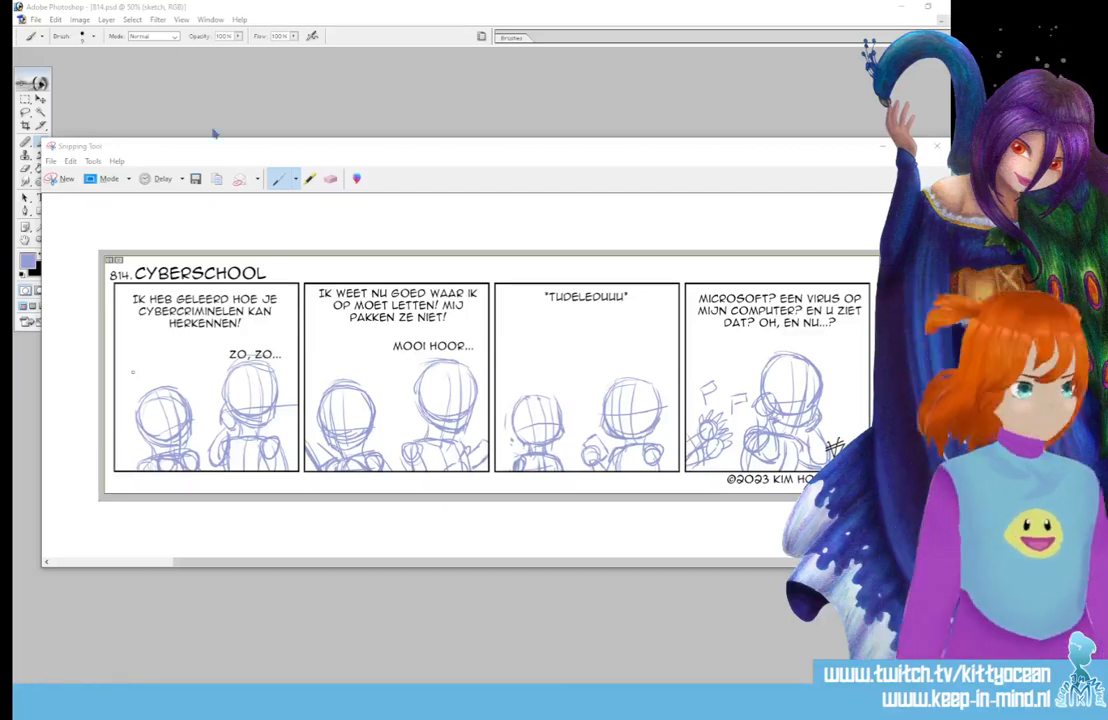
click(378, 16)
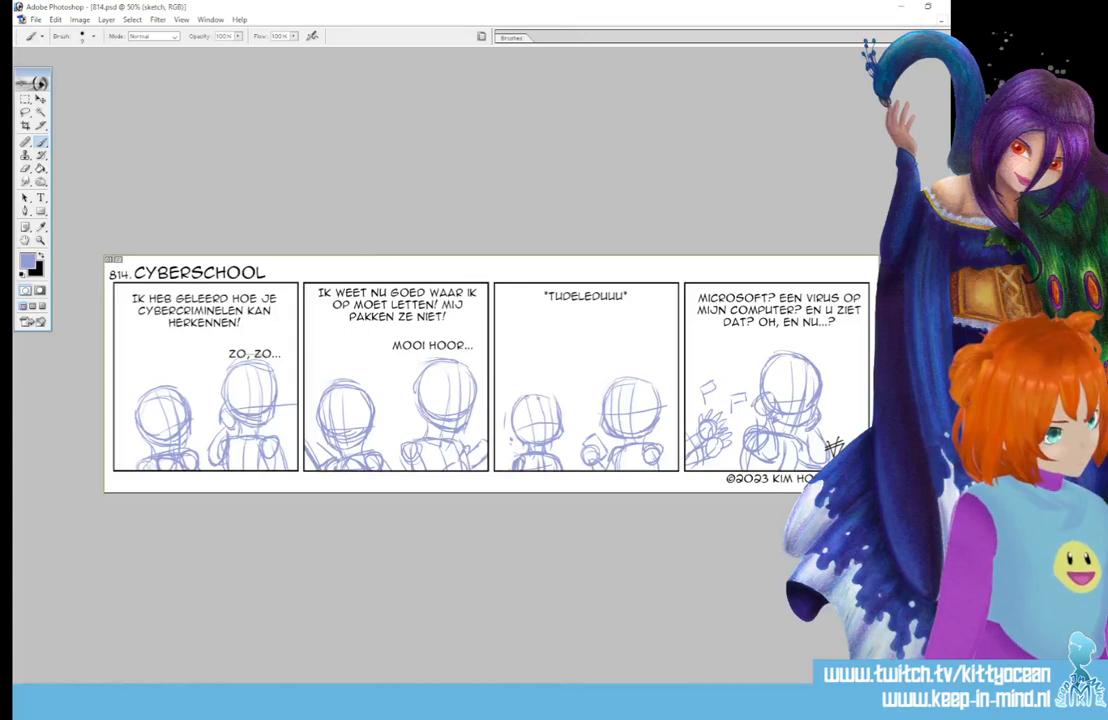
right_click(785, 700)
click(820, 651)
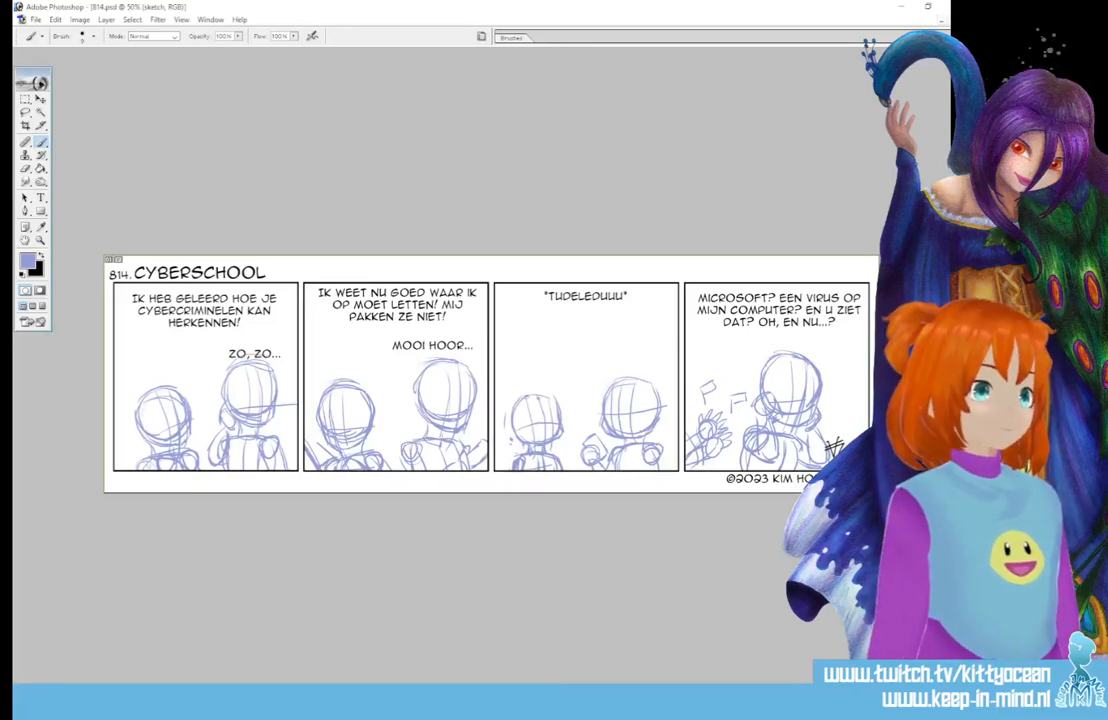
Fade the sketch layer and add a new layer named "lineart" for inking.
key(ctrl+shift+alt+n)
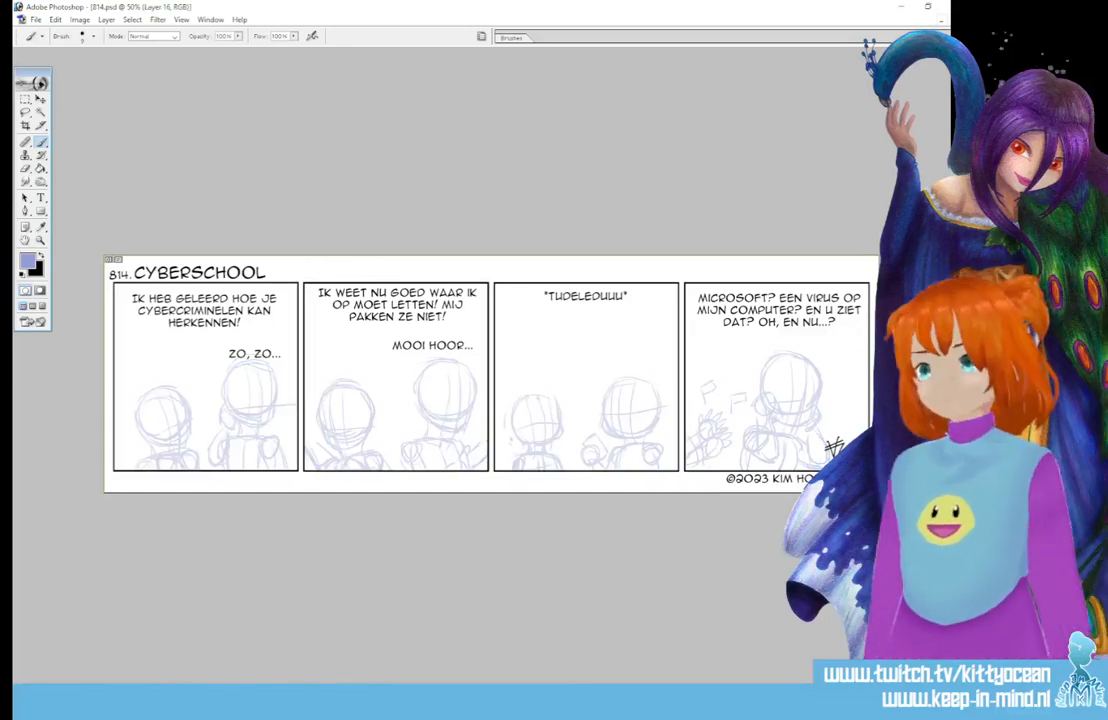
key(Return)
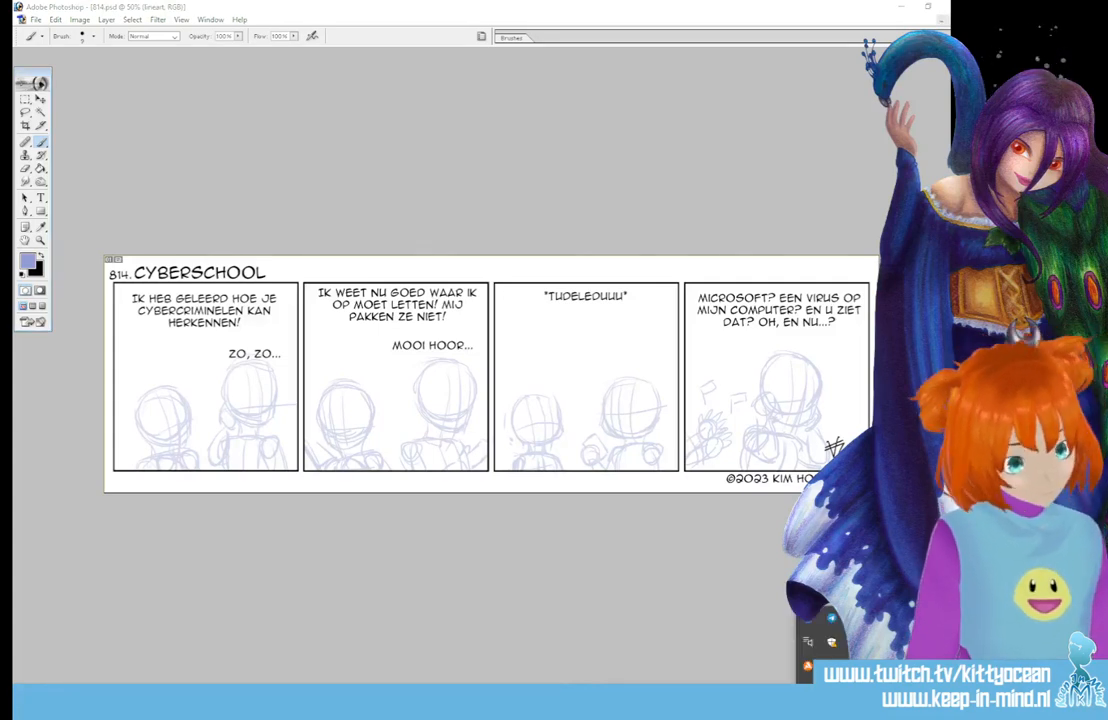
click(831, 618)
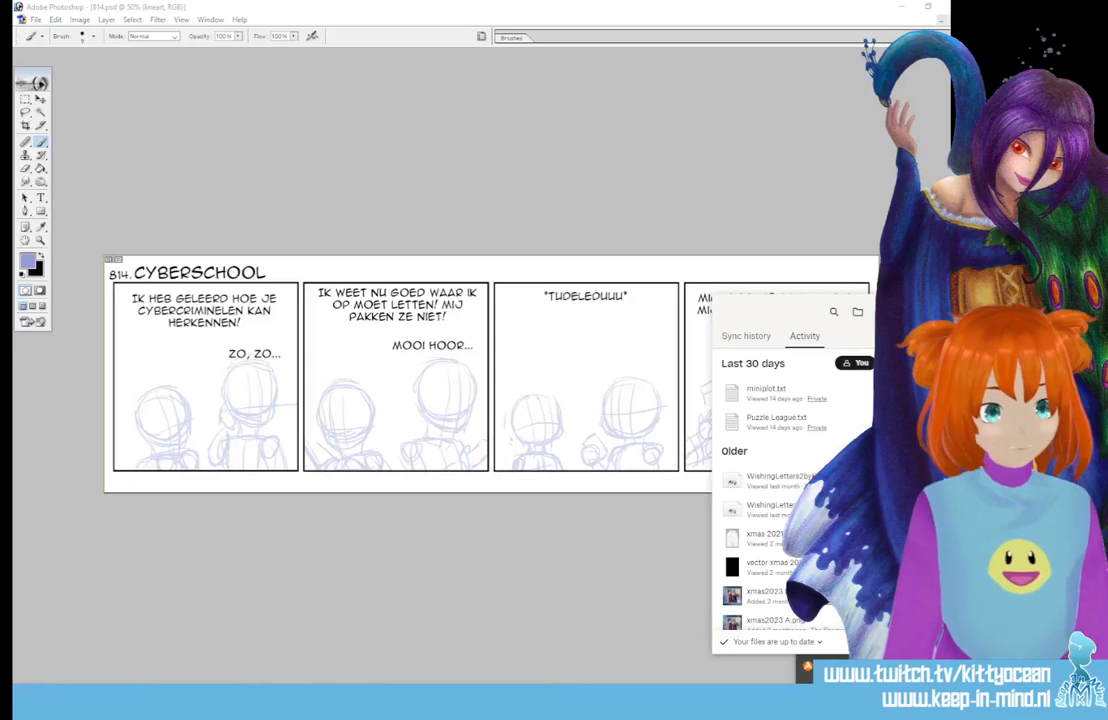
click(881, 311)
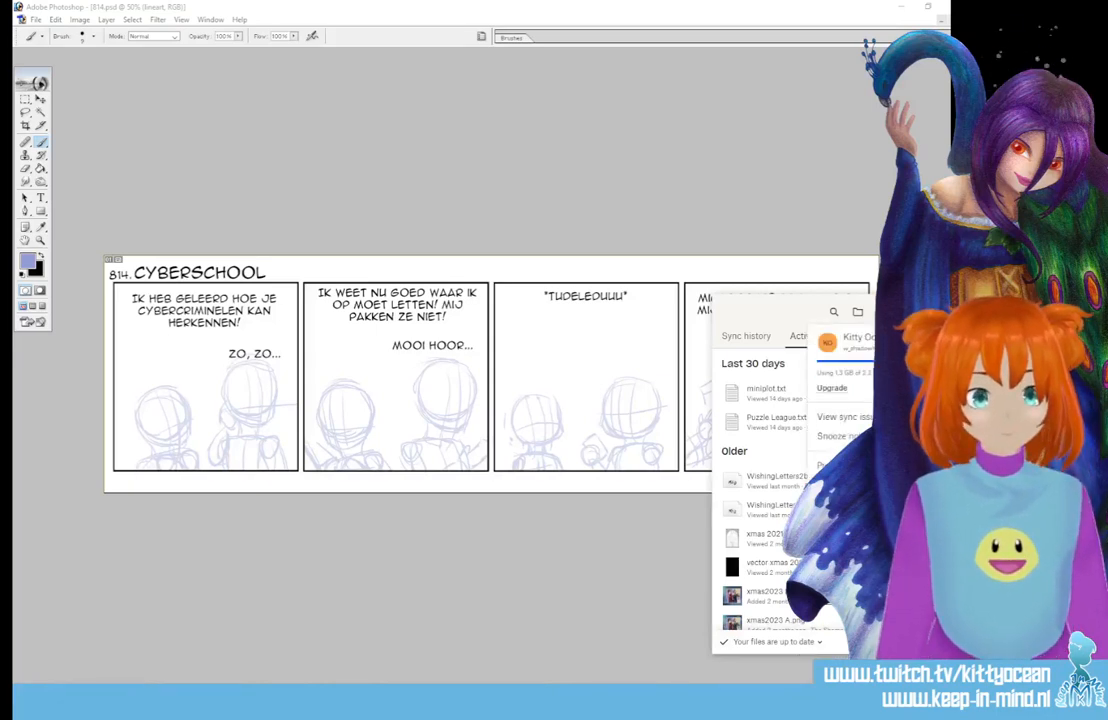
key(Escape)
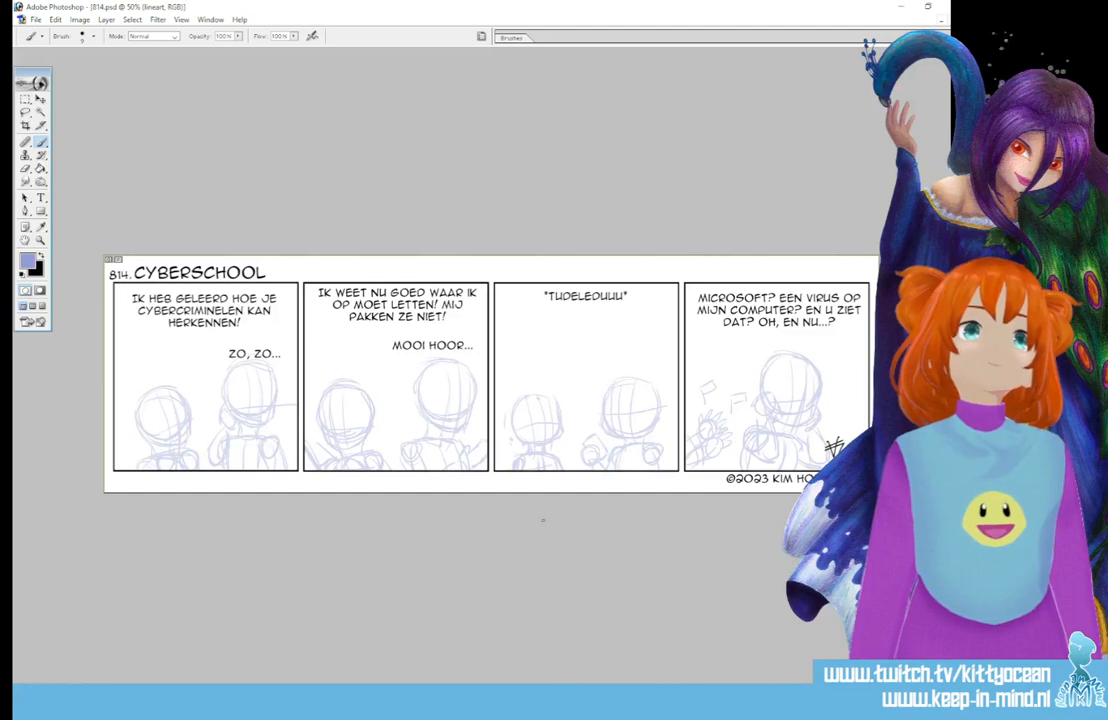
Create a new 1314 by 420 pixel RGB document at 72 pixels/inch with transparent contents.
click(35, 19)
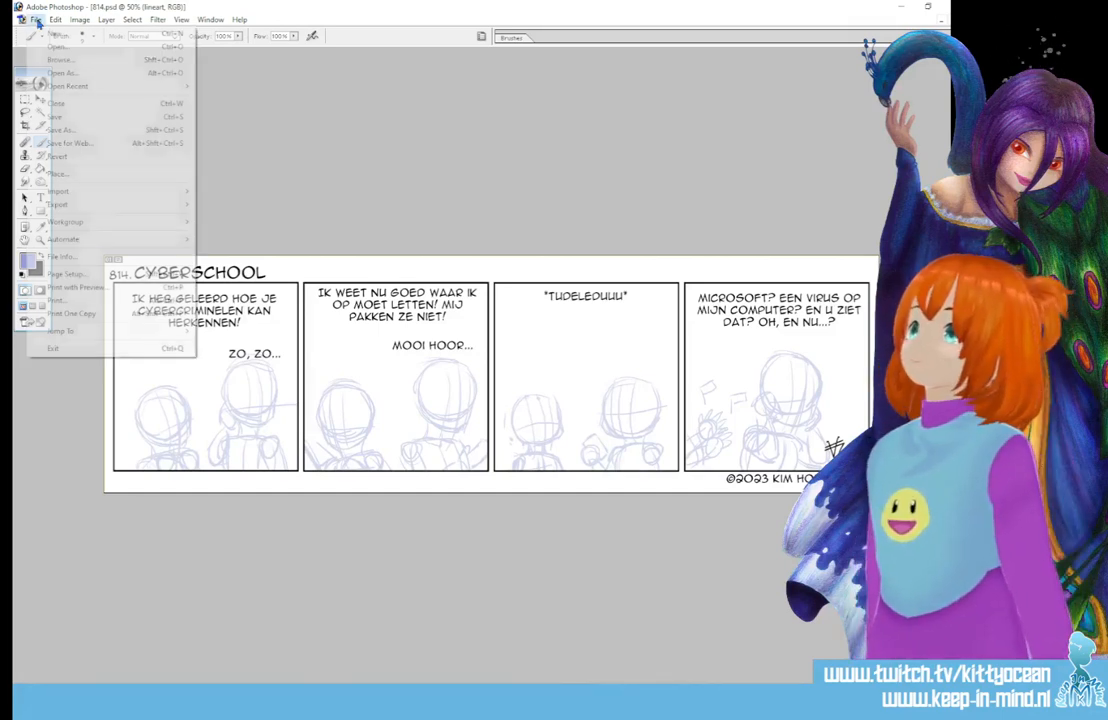
click(35, 19)
key(ctrl+n)
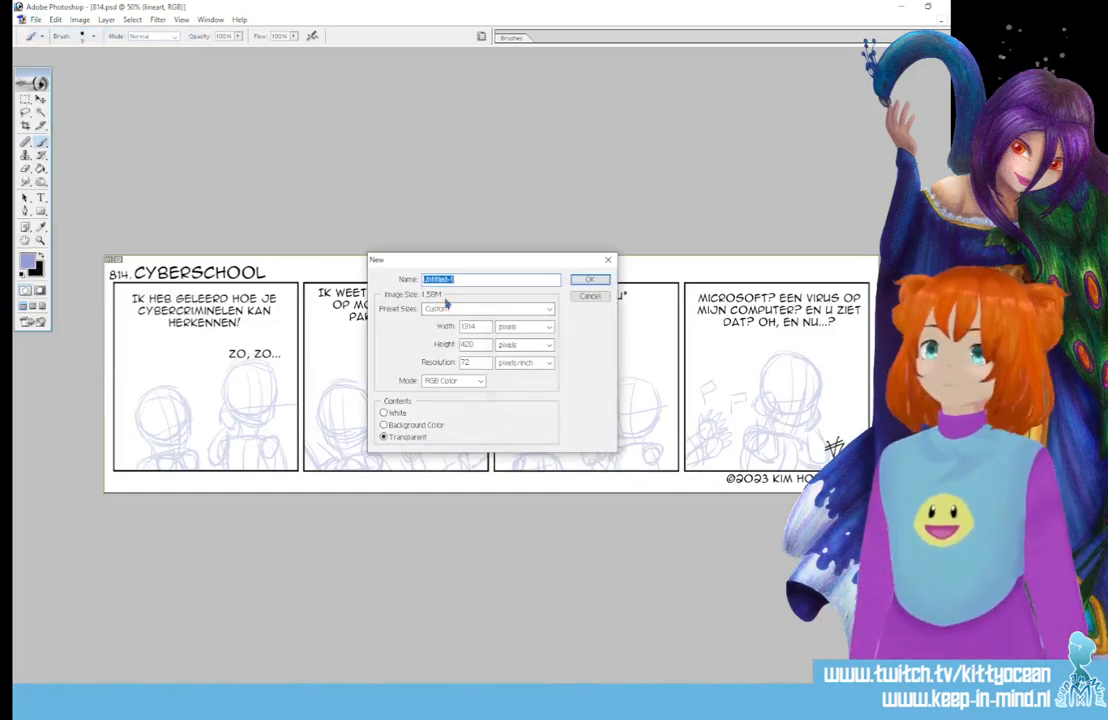
click(589, 280)
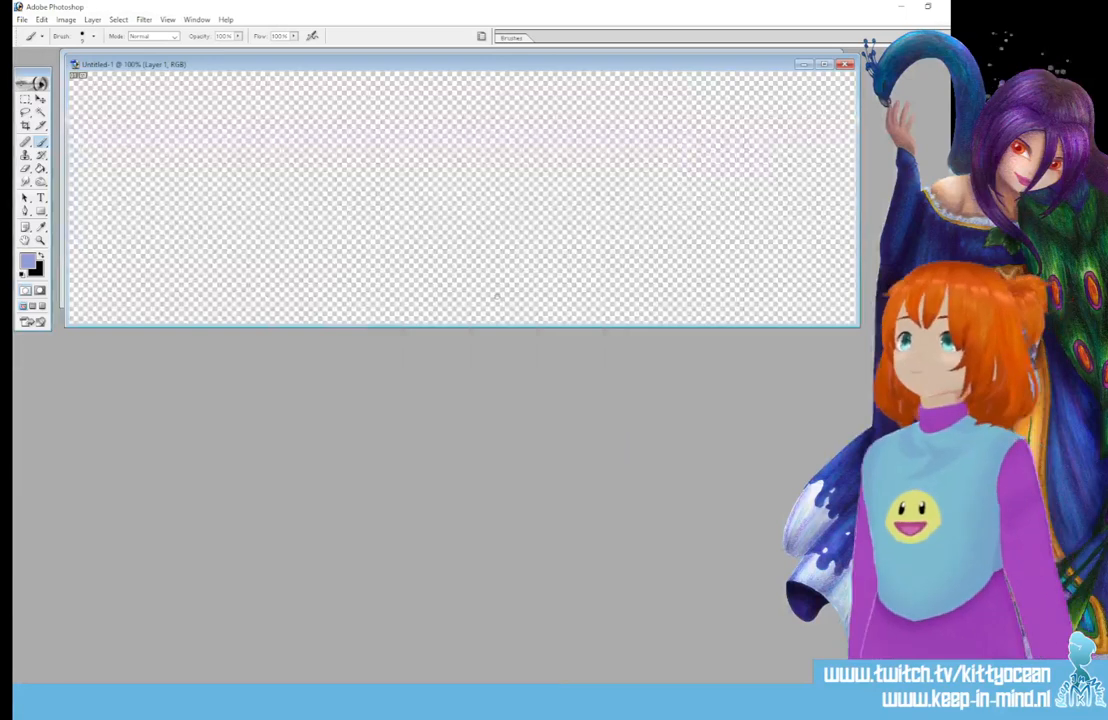
Handwrite "BRB" in large letters across the blank document and place its window below the comic strip.
drag(218, 262, 341, 212)
drag(200, 140, 290, 180)
drag(215, 278, 315, 200)
drag(350, 140, 455, 270)
drag(478, 125, 490, 250)
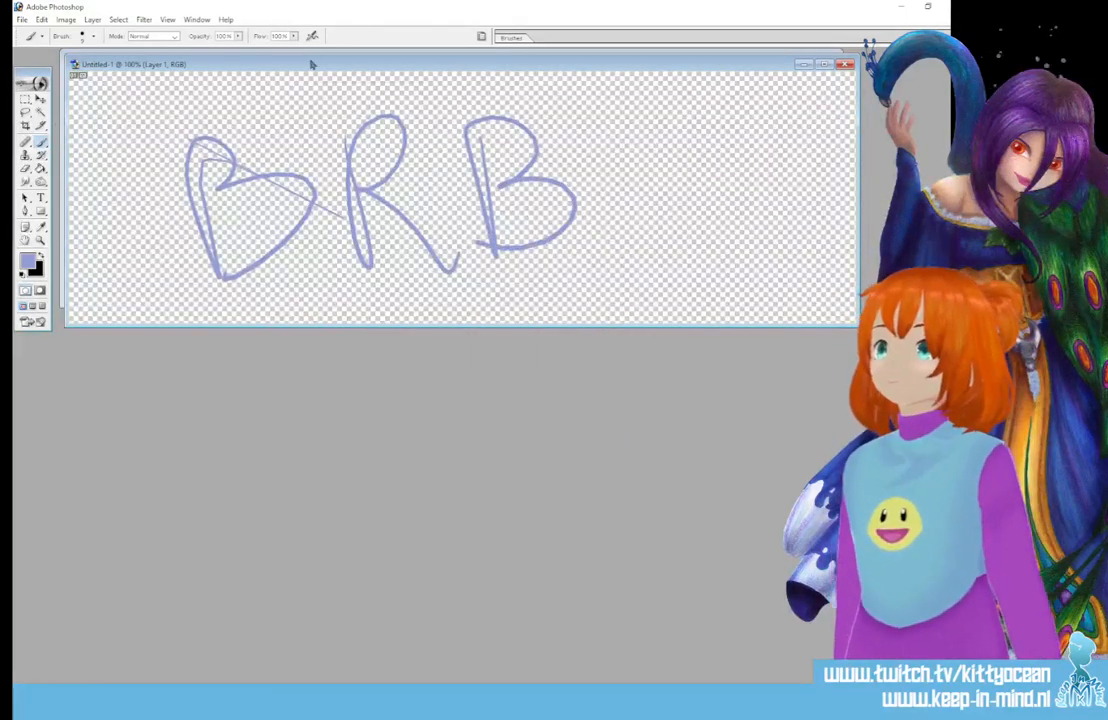
drag(311, 64, 316, 317)
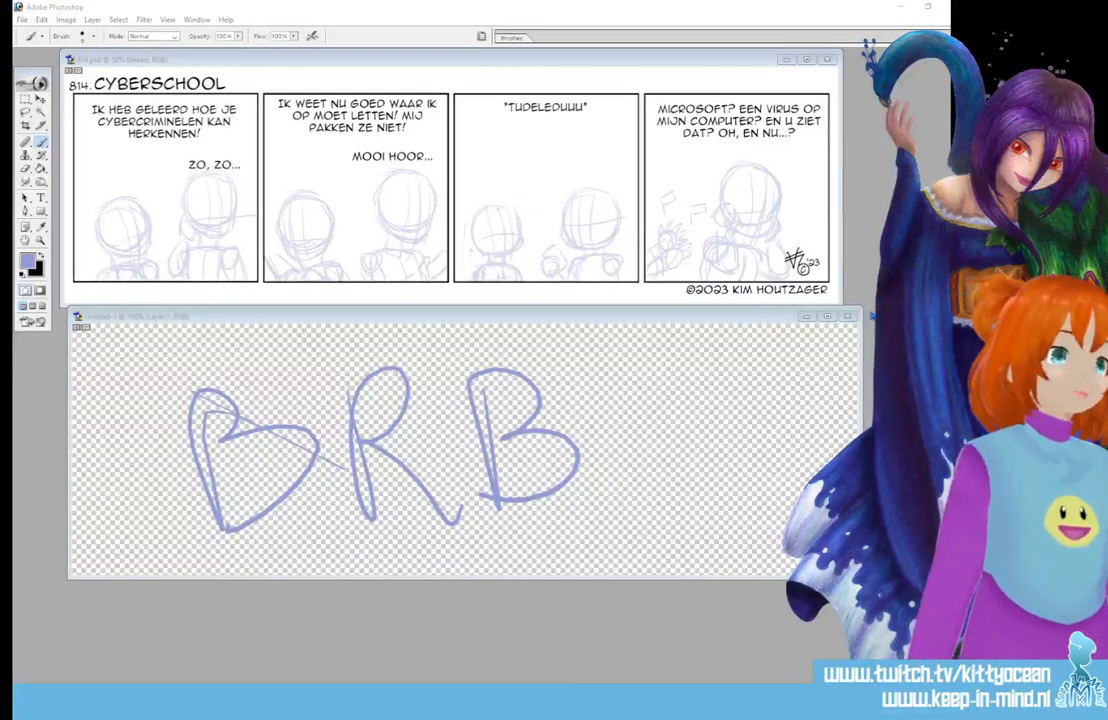
Close the "BRB" document without saving it and maximize the 814.psd window.
click(847, 316)
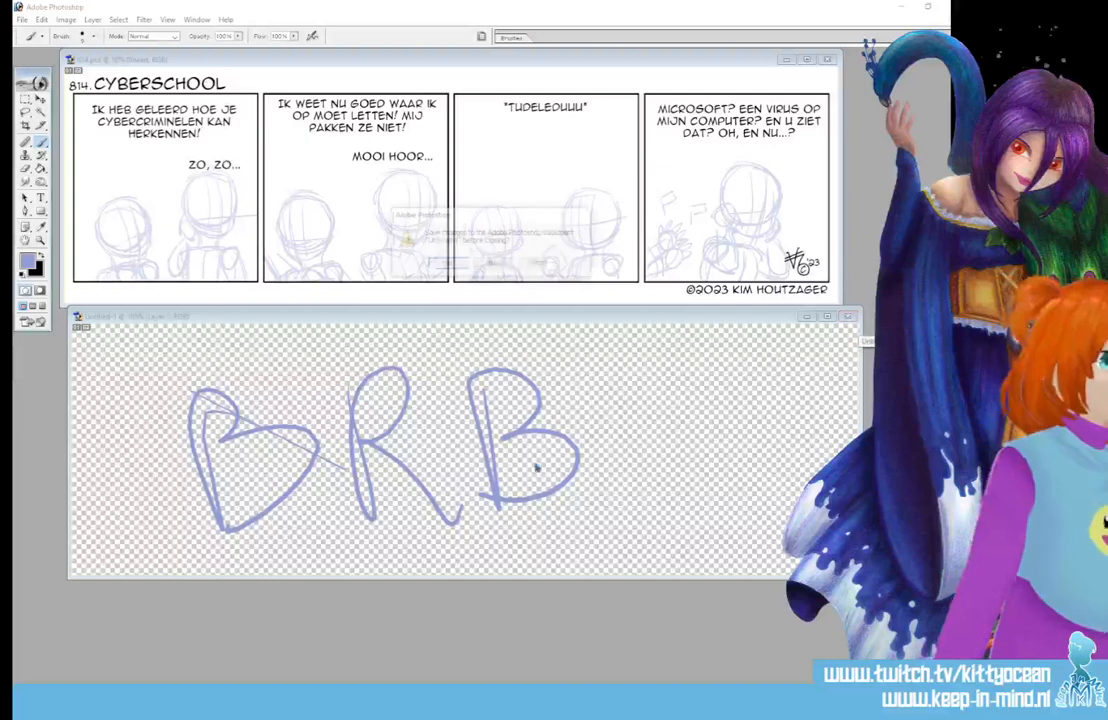
click(496, 263)
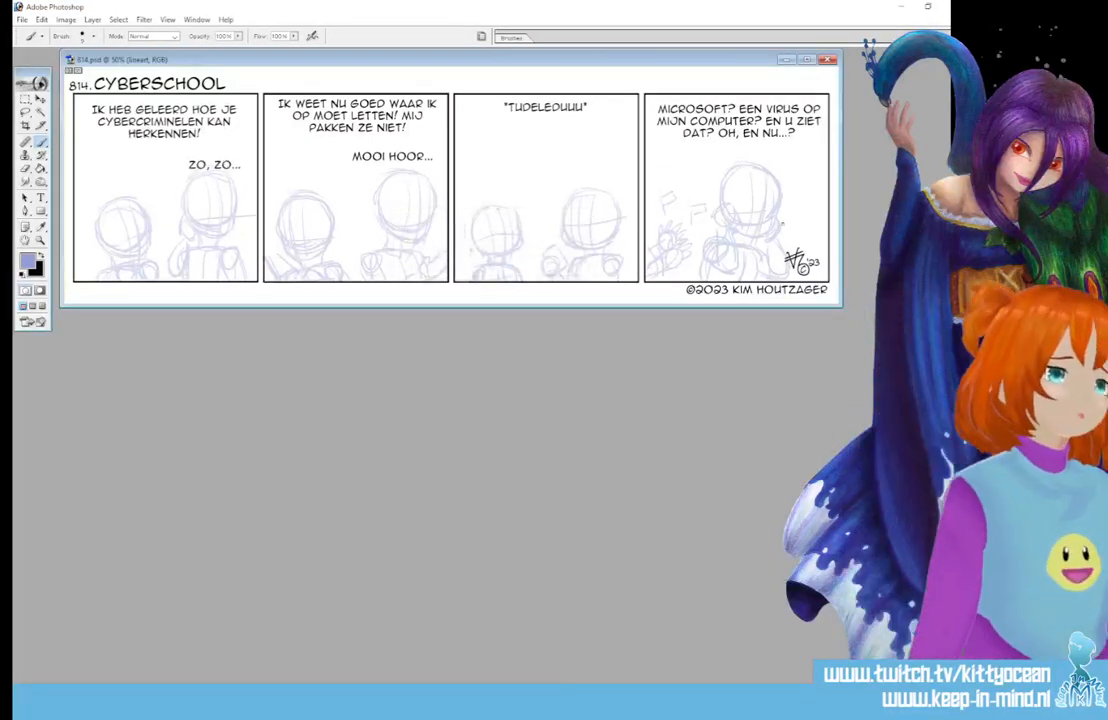
click(807, 60)
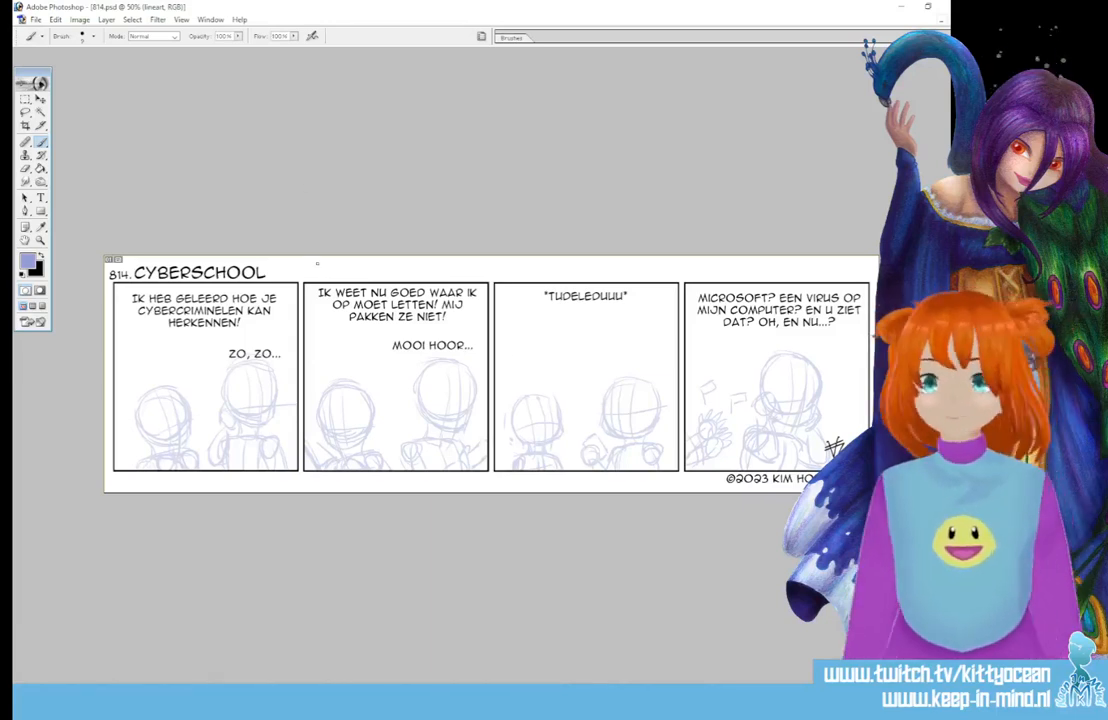
Ink the upper lids and oval eyes of the shorter character in the first panel, using a black 5 px brush.
key(ctrl+plus)
key(ctrl+plus)
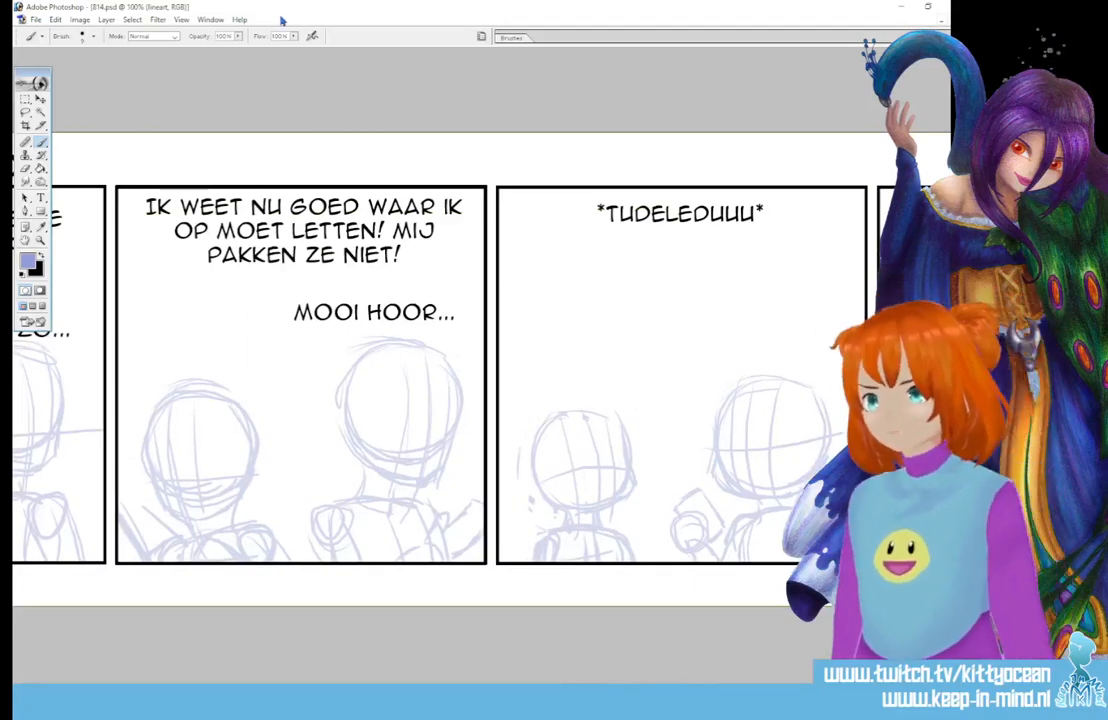
key(ctrl+plus)
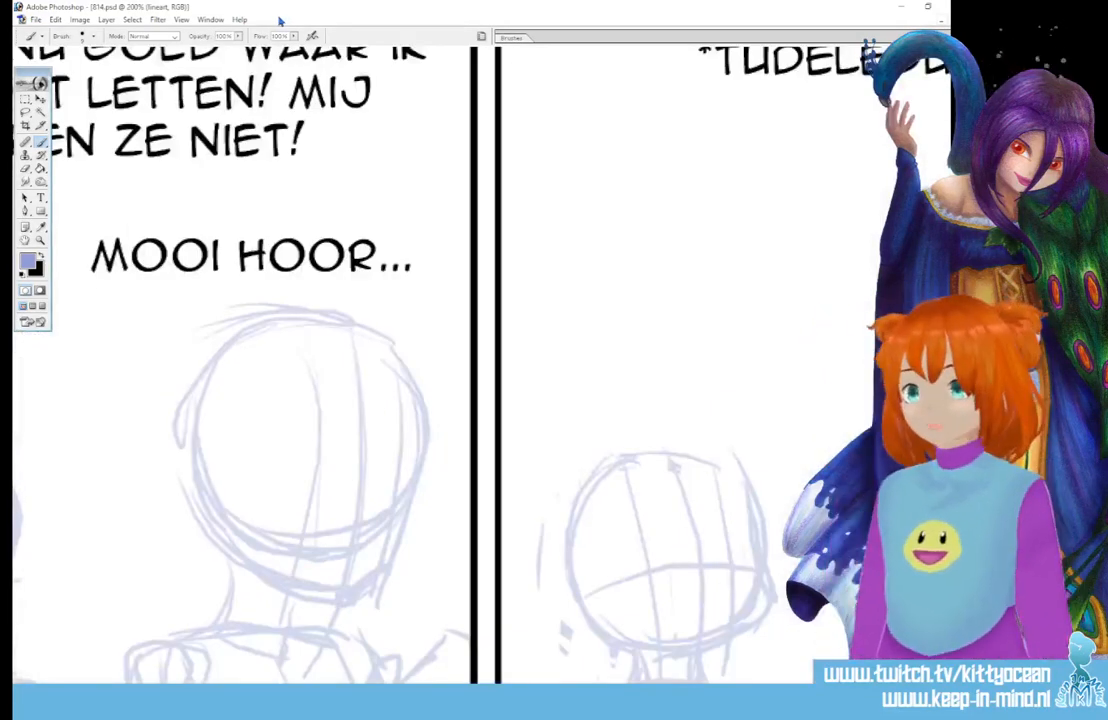
key(ctrl+plus)
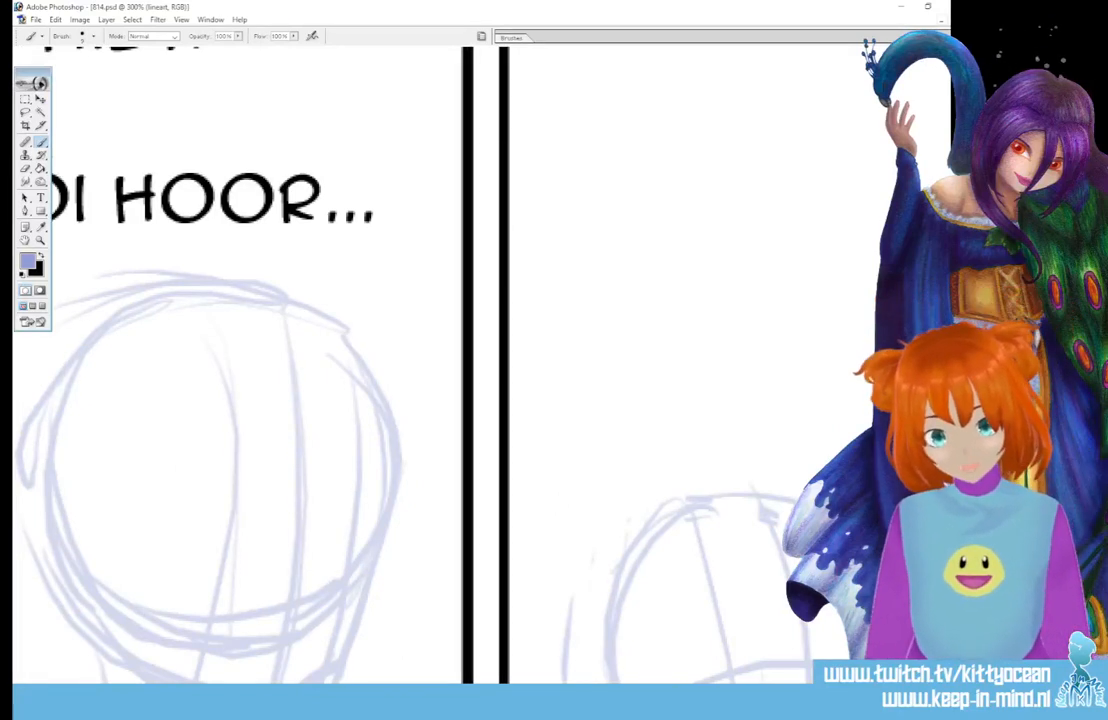
scroll(216, 657, left, 10)
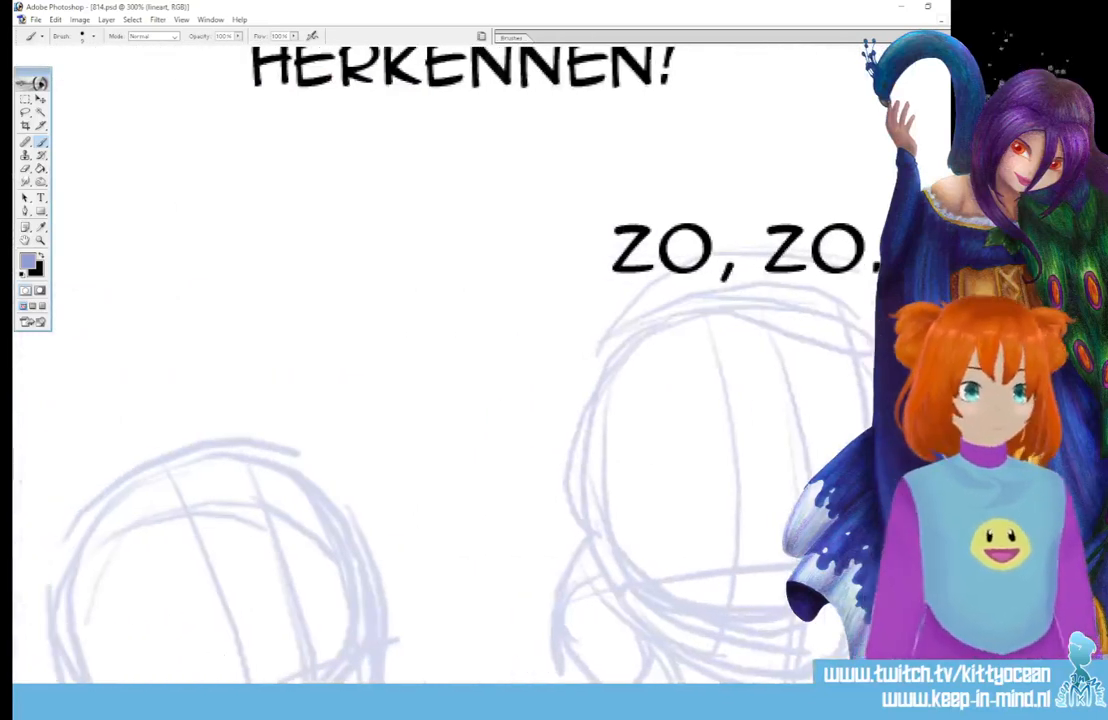
scroll(440, 360, down, 10)
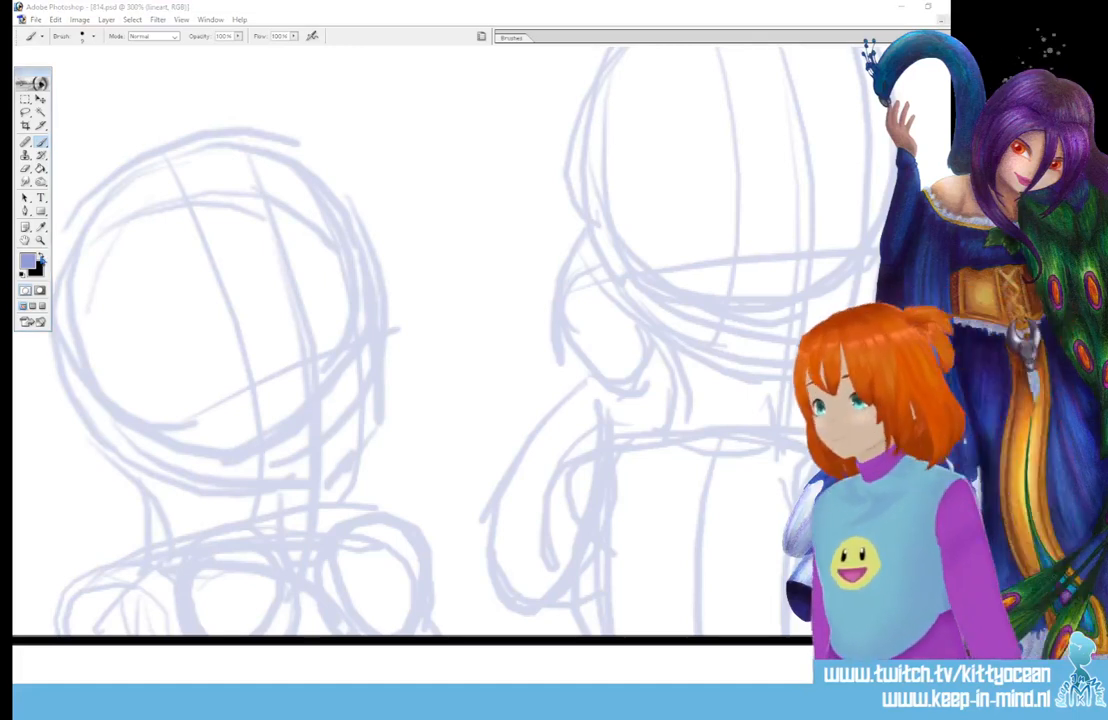
key(x)
click(522, 40)
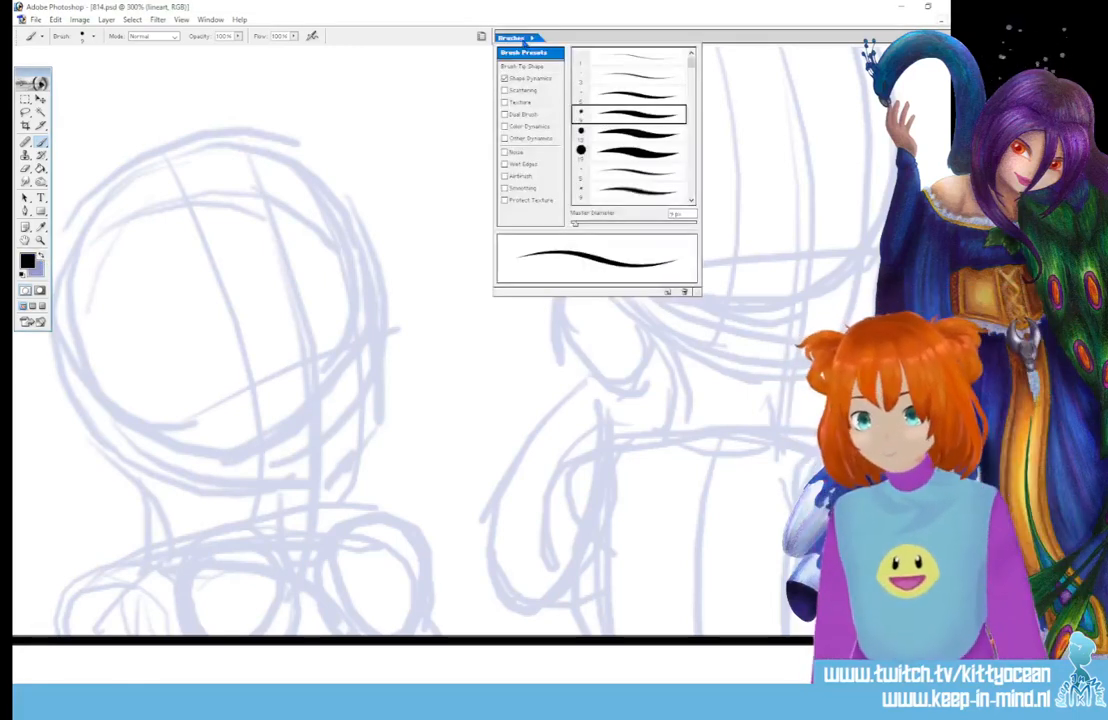
click(632, 97)
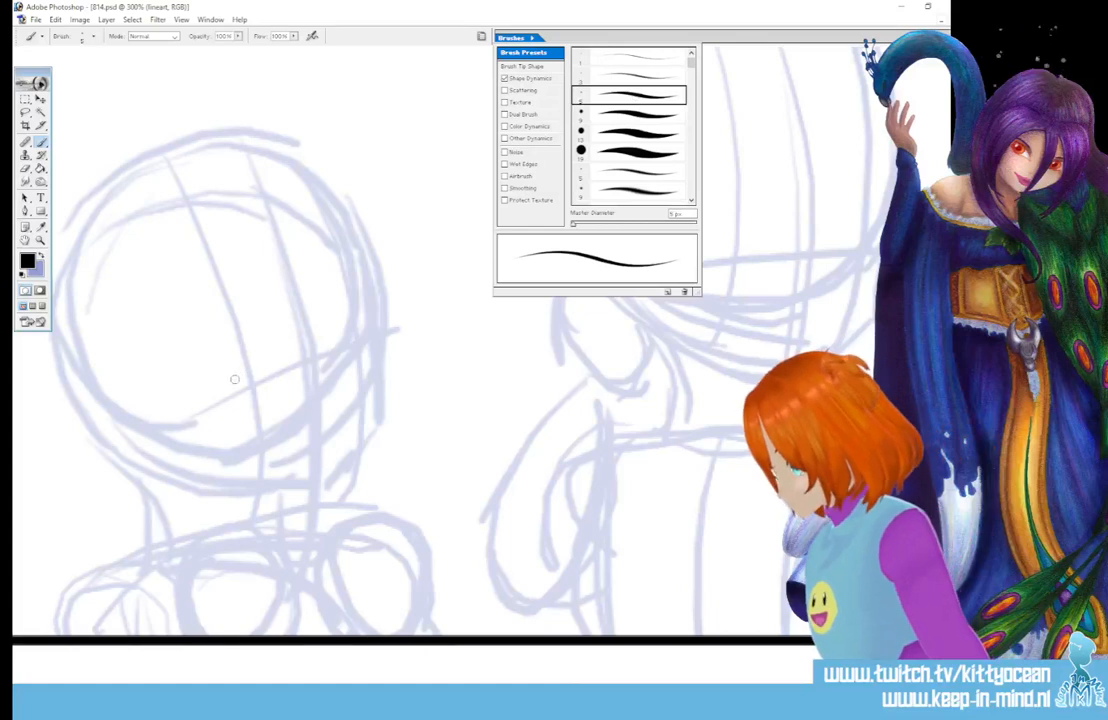
drag(220, 371, 258, 354)
drag(328, 334, 366, 331)
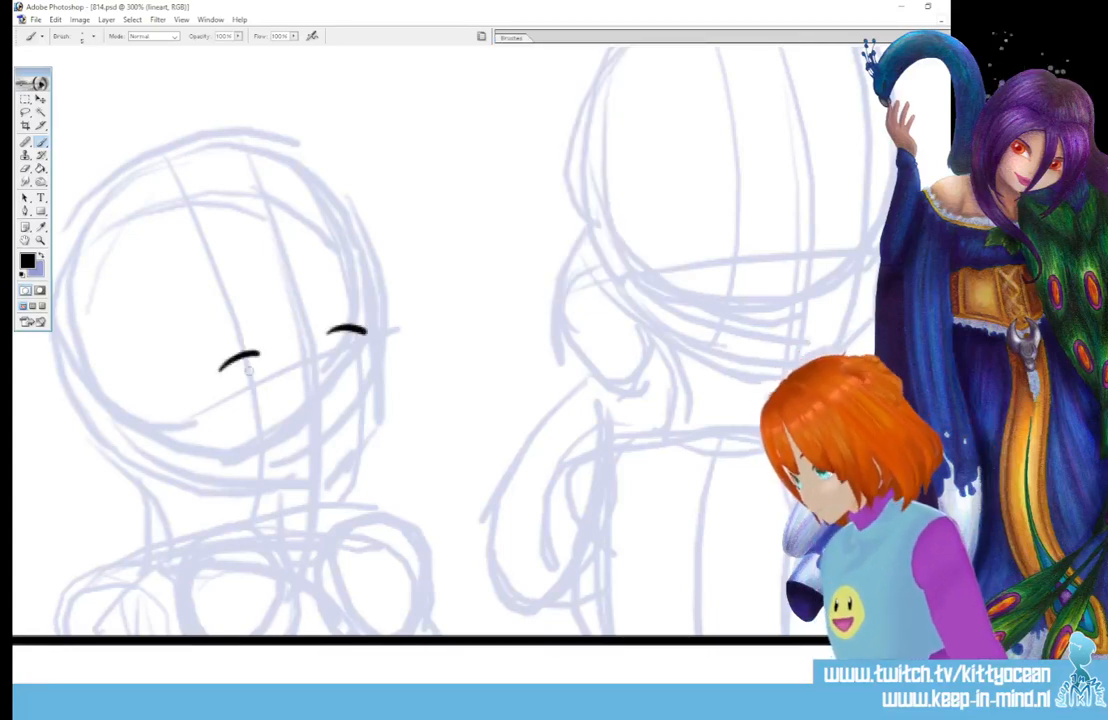
mouse_move(247, 358)
mouse_down()
mouse_move(250, 391)
mouse_move(258, 360)
mouse_up()
drag(349, 335, 352, 330)
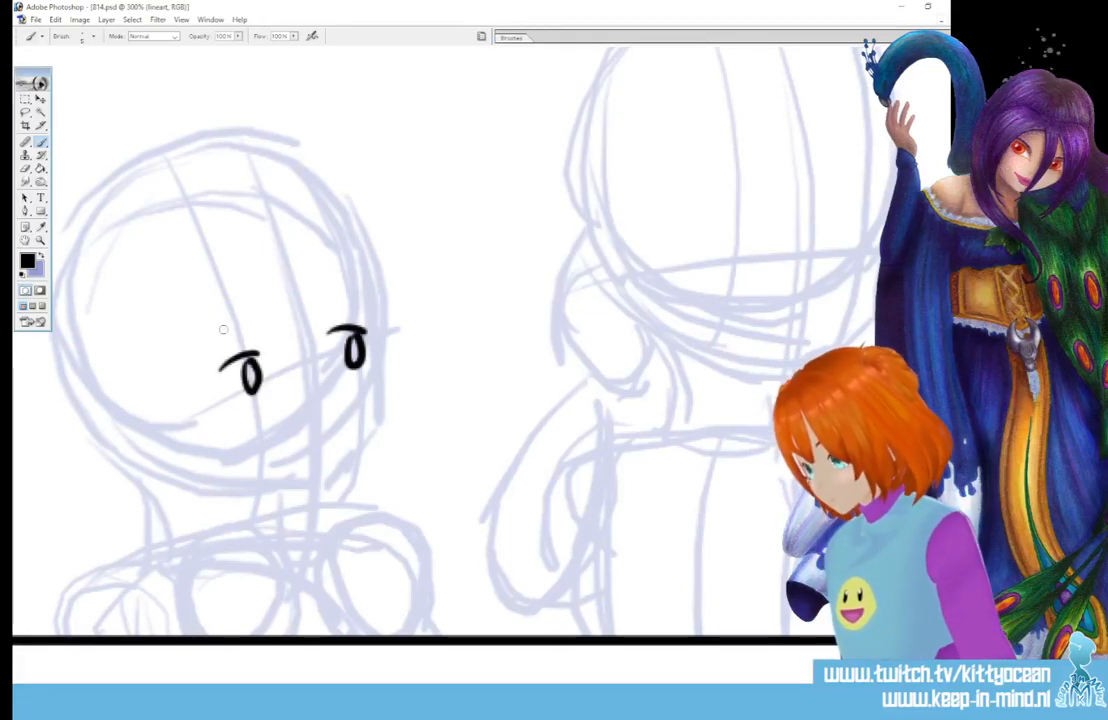
Try thick eyebrows above both eyes of the first panel's shorter character.
drag(222, 332, 265, 330)
drag(243, 330, 250, 321)
drag(326, 318, 352, 301)
drag(220, 327, 260, 326)
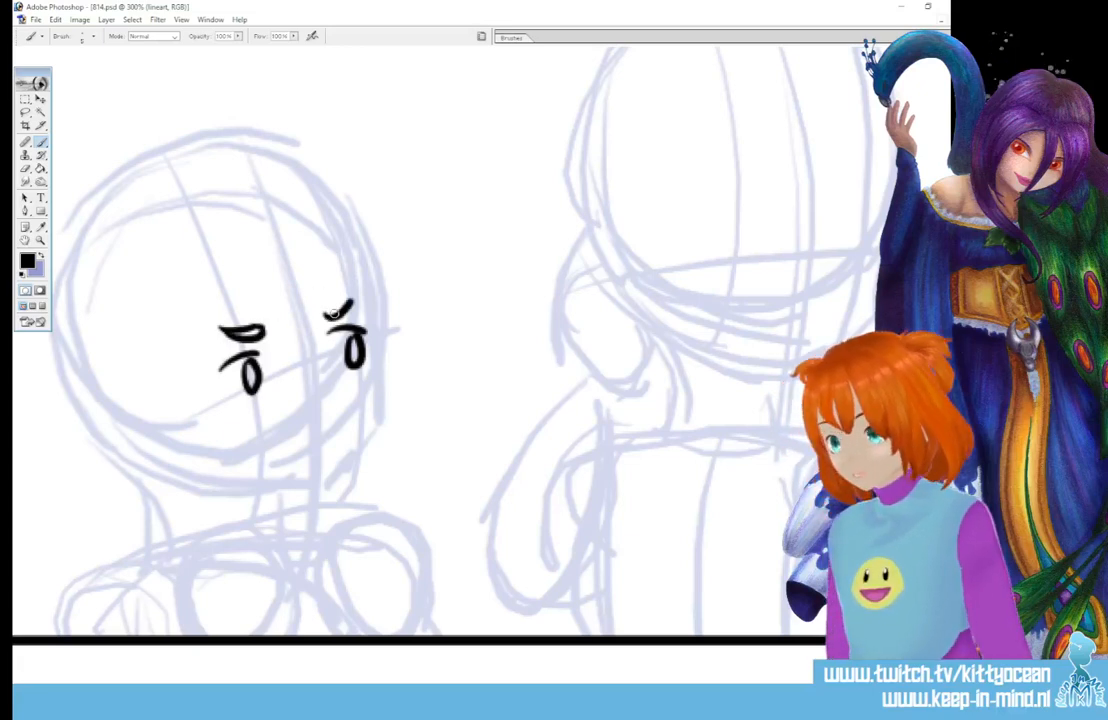
Undo the eyebrow strokes on the first panel's shorter character, keeping the inked eyes.
key(ctrl+alt+z)
key(ctrl+alt+z)
key(ctrl+alt+z)
key(ctrl+alt+z)
key(ctrl+alt+z)
key(ctrl+alt+z)
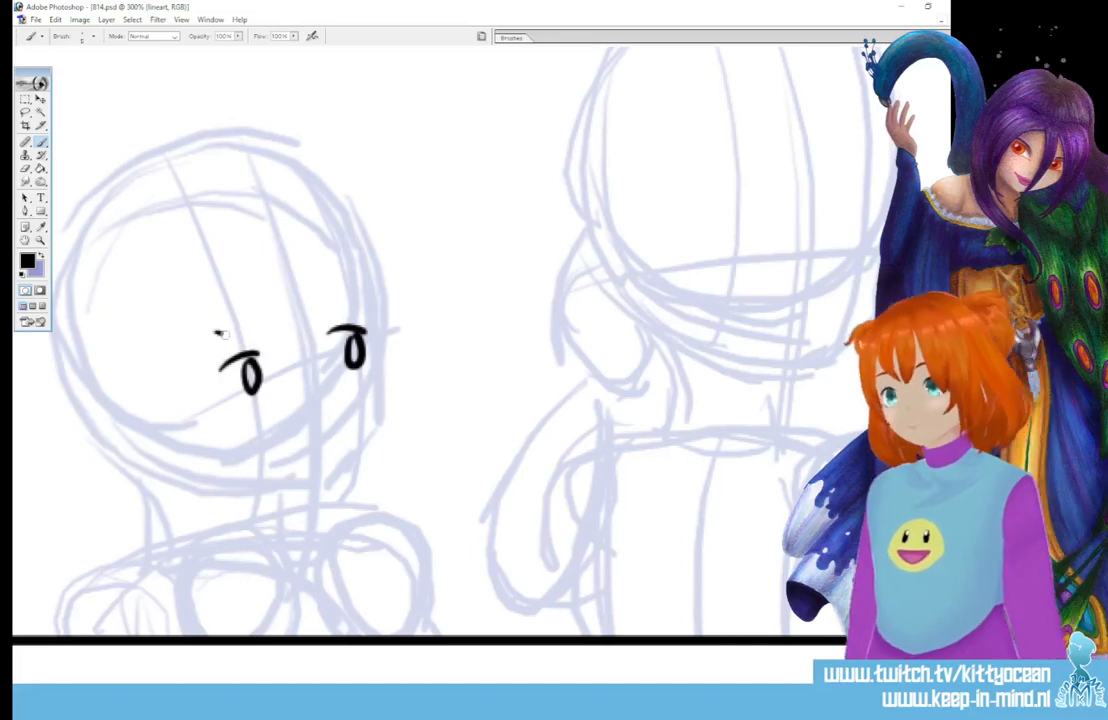
Ink thick eyebrows slanting down toward the nose on the first panel's shorter character, and add pupils and a small nose mark.
drag(216, 331, 258, 342)
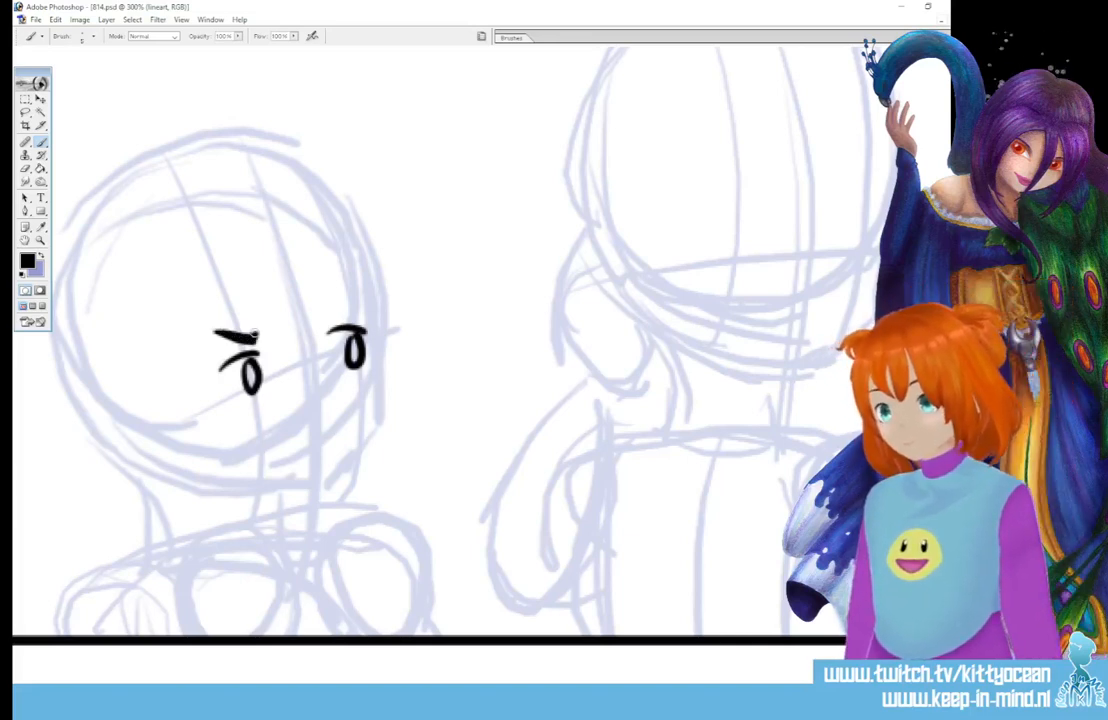
drag(324, 323, 356, 306)
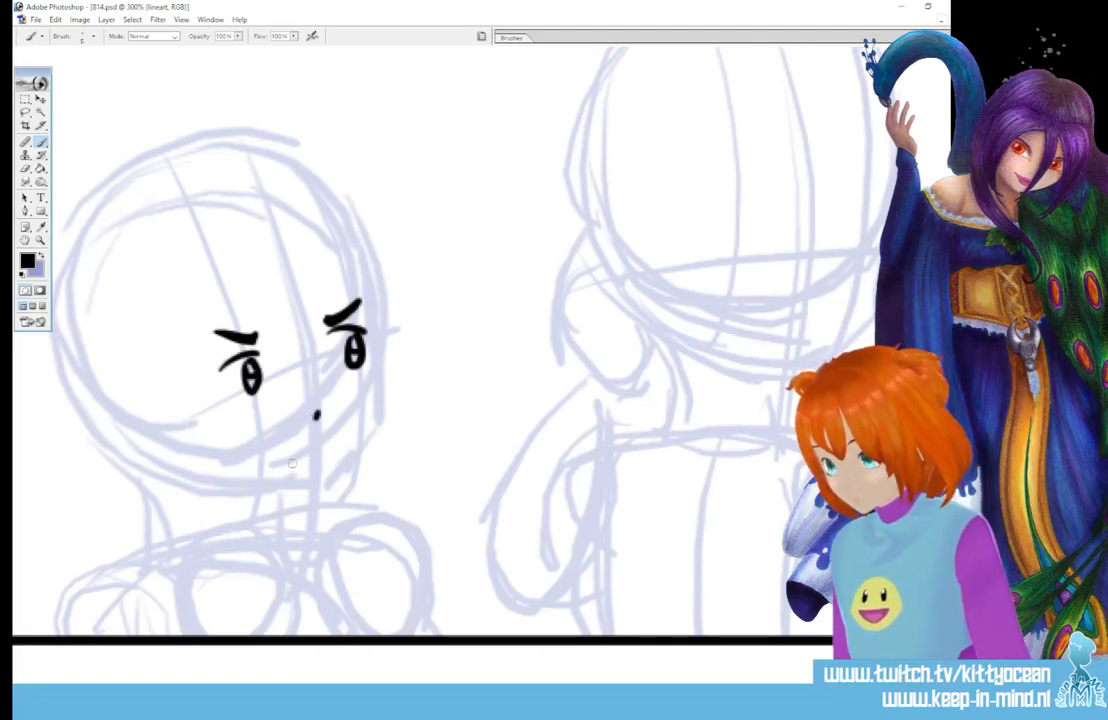
Try an angular mouth outline below the nose of the first panel's shorter character, and undo it.
mouse_move(263, 441)
mouse_down()
mouse_move(295, 449)
mouse_move(271, 489)
mouse_up()
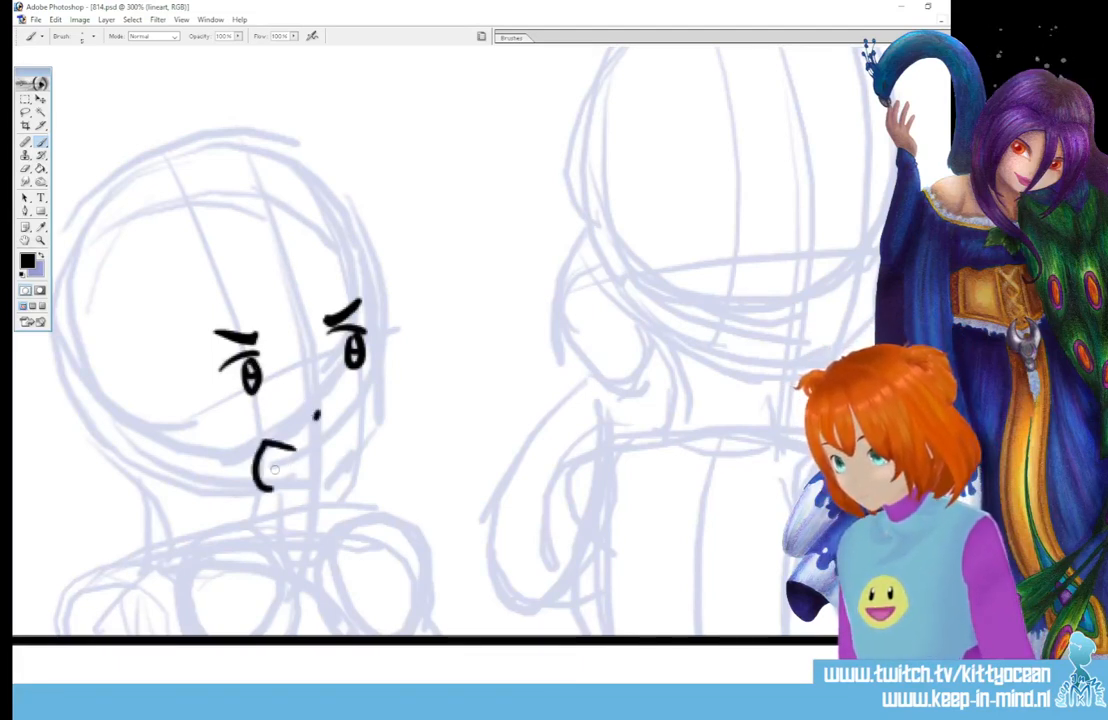
key(ctrl+alt+z)
key(ctrl+alt+z)
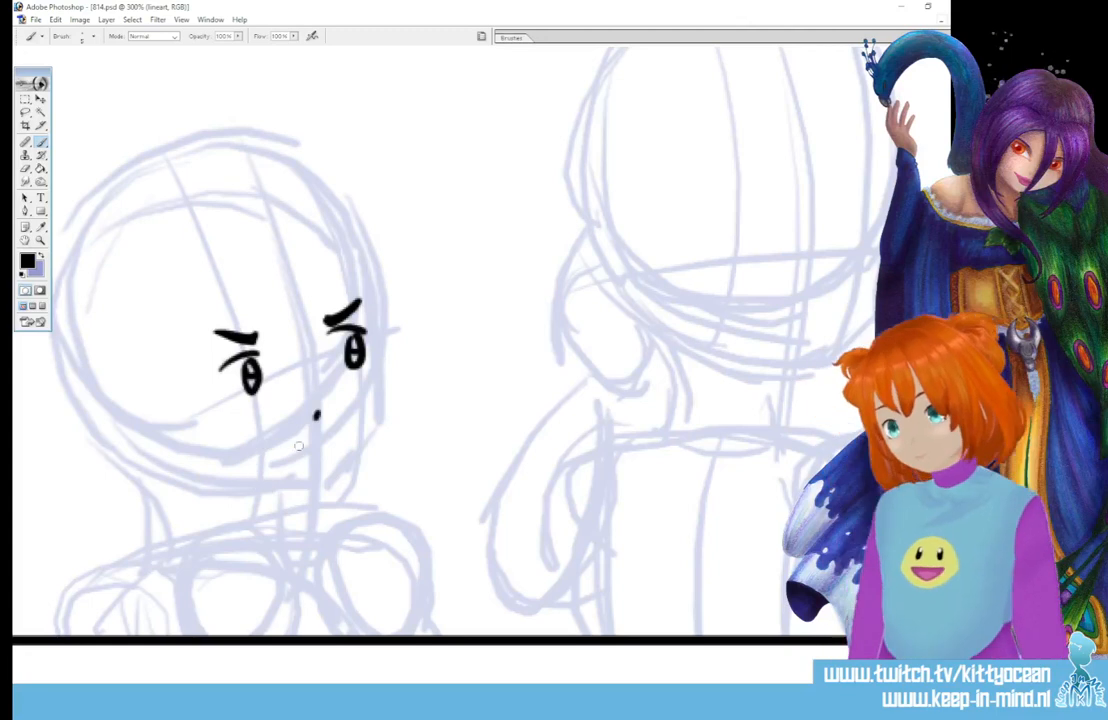
Ink a shouting mouth and the far cheek and jaw contour on the first panel's shorter character.
mouse_move(297, 433)
mouse_down()
mouse_move(262, 437)
mouse_move(269, 473)
mouse_move(288, 480)
mouse_move(297, 451)
mouse_up()
mouse_move(372, 326)
mouse_down()
mouse_move(376, 418)
mouse_move(374, 404)
mouse_move(358, 440)
mouse_move(300, 489)
mouse_up()
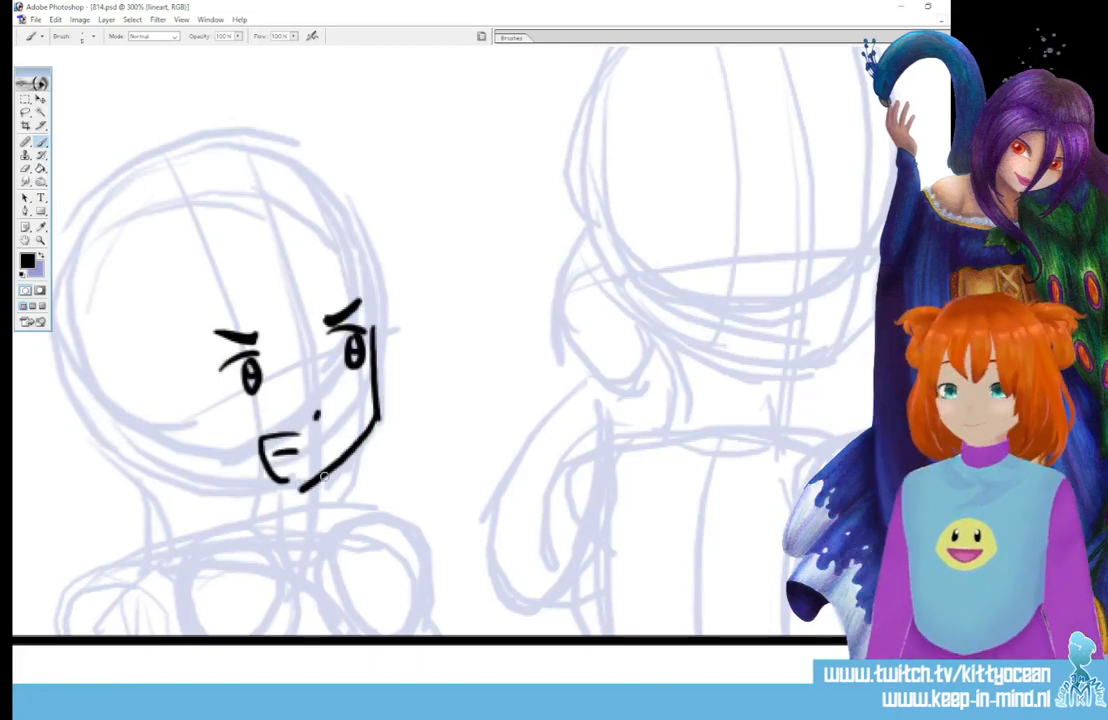
Ink the shorter character's parted fringe, the far side of the hair and the long strands beside the near eye.
mouse_move(274, 294)
mouse_down()
mouse_move(292, 371)
mouse_move(313, 318)
mouse_move(378, 372)
mouse_up()
mouse_move(288, 210)
mouse_down()
mouse_move(374, 225)
mouse_move(385, 340)
mouse_up()
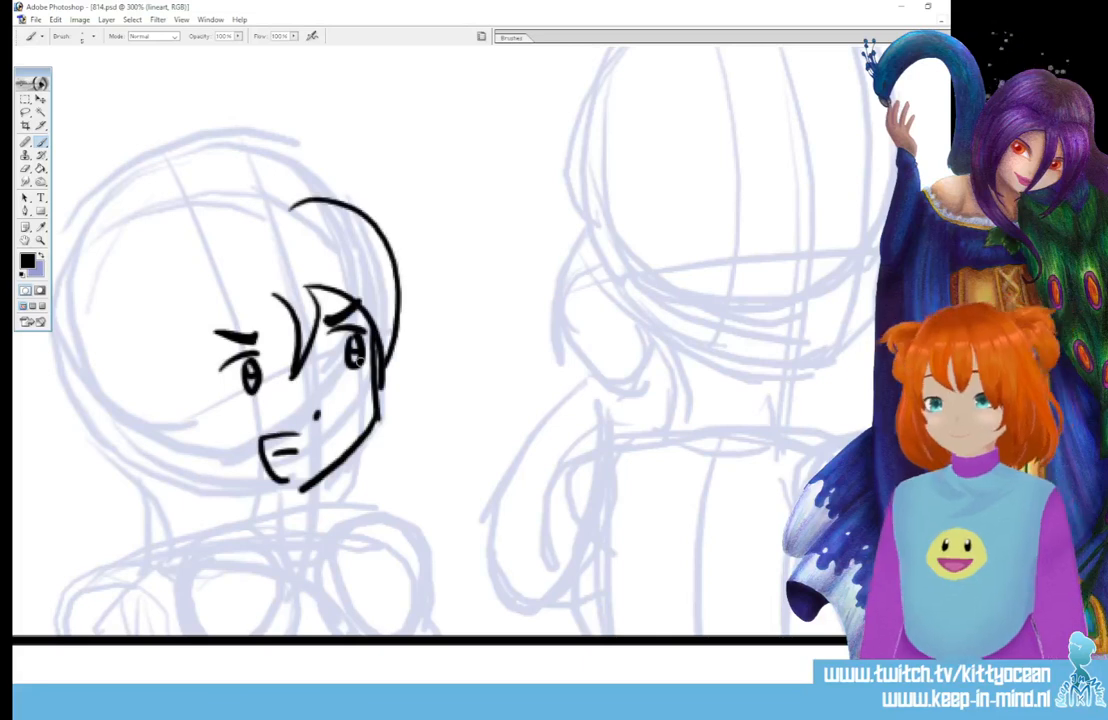
drag(270, 205, 362, 205)
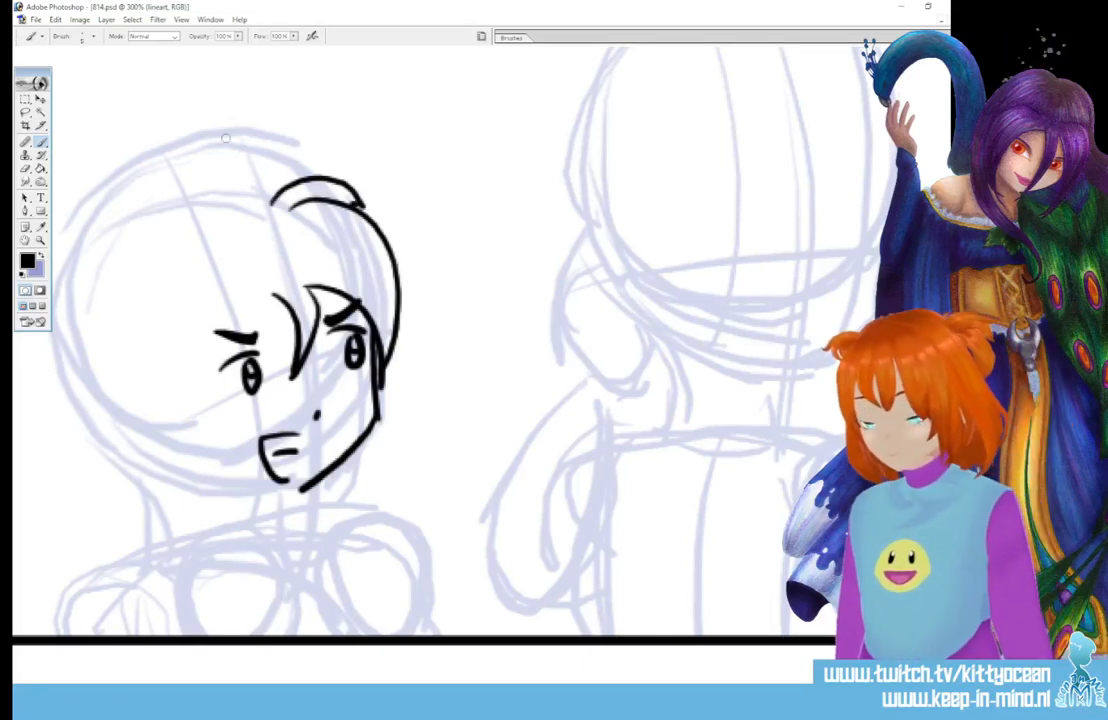
mouse_move(290, 296)
mouse_down()
mouse_move(240, 310)
mouse_move(205, 440)
mouse_up()
mouse_move(166, 325)
mouse_down()
mouse_move(190, 405)
mouse_move(230, 467)
mouse_move(220, 462)
mouse_up()
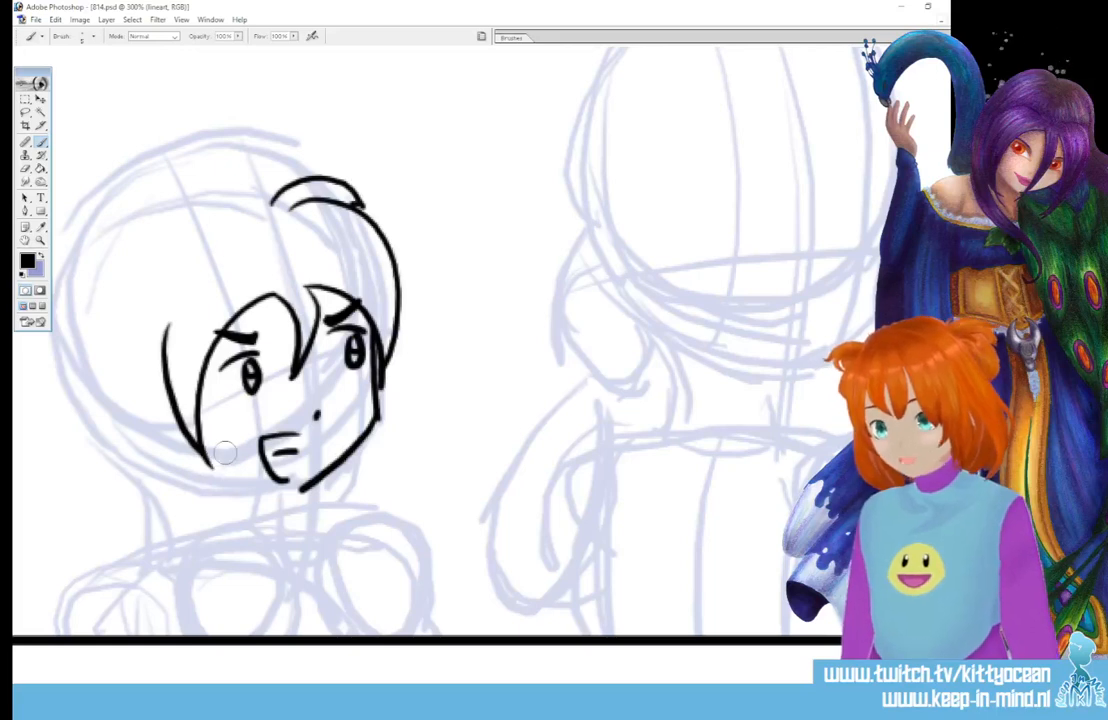
Ink the shorter character's ear, and close the head with the tufted crown, back hair and lower jaw line.
drag(172, 408, 185, 463)
drag(170, 425, 178, 446)
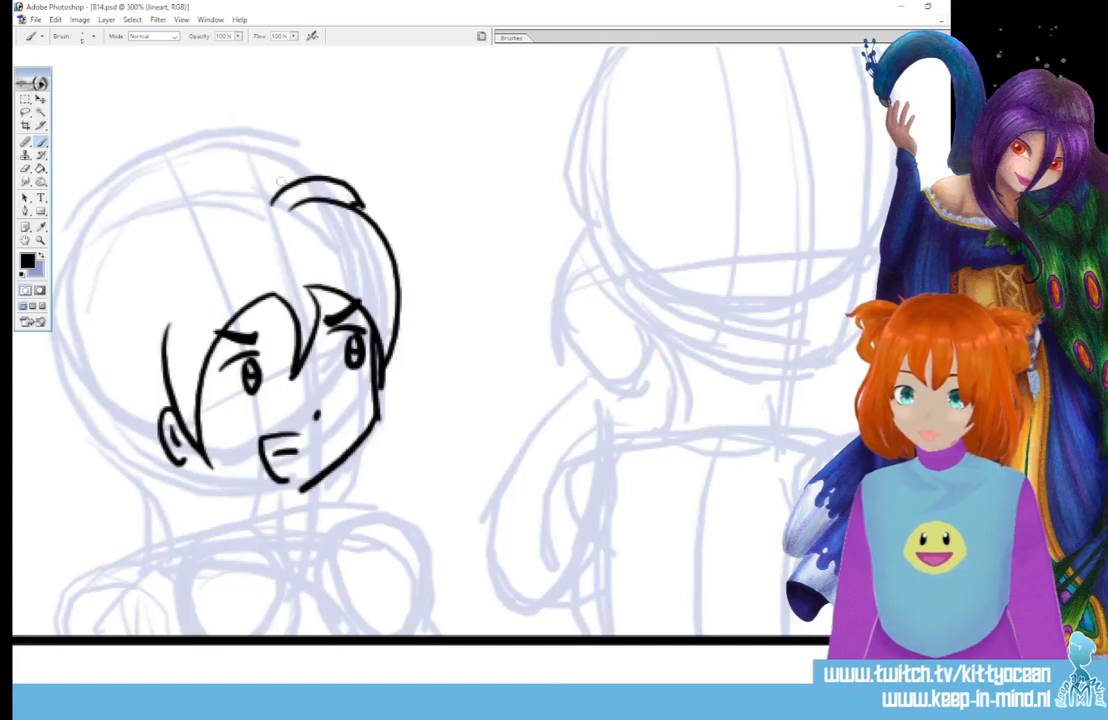
mouse_move(296, 180)
mouse_down()
mouse_move(232, 159)
mouse_move(187, 170)
mouse_move(208, 158)
mouse_move(93, 229)
mouse_up()
mouse_move(93, 228)
mouse_down()
mouse_move(131, 205)
mouse_move(73, 380)
mouse_up()
mouse_move(56, 290)
mouse_down()
mouse_move(105, 420)
mouse_move(100, 452)
mouse_move(235, 489)
mouse_move(300, 490)
mouse_up()
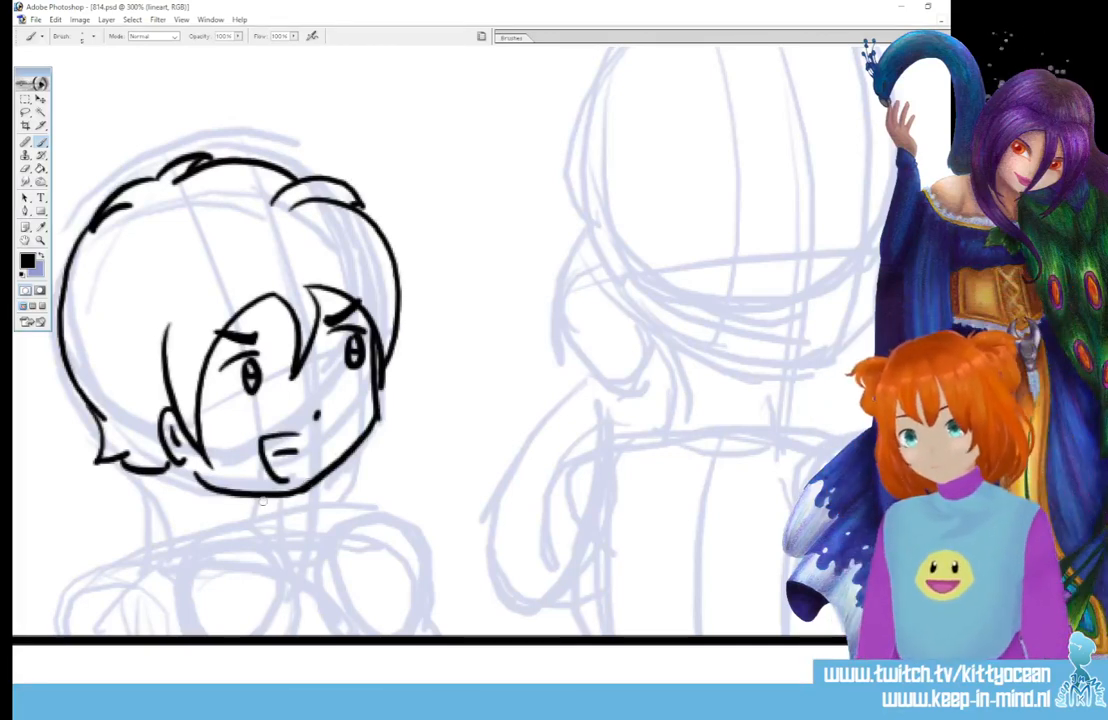
Ink the shorter character's two neck lines and the rounded shape in front of the chest.
drag(262, 498, 270, 520)
drag(150, 475, 165, 533)
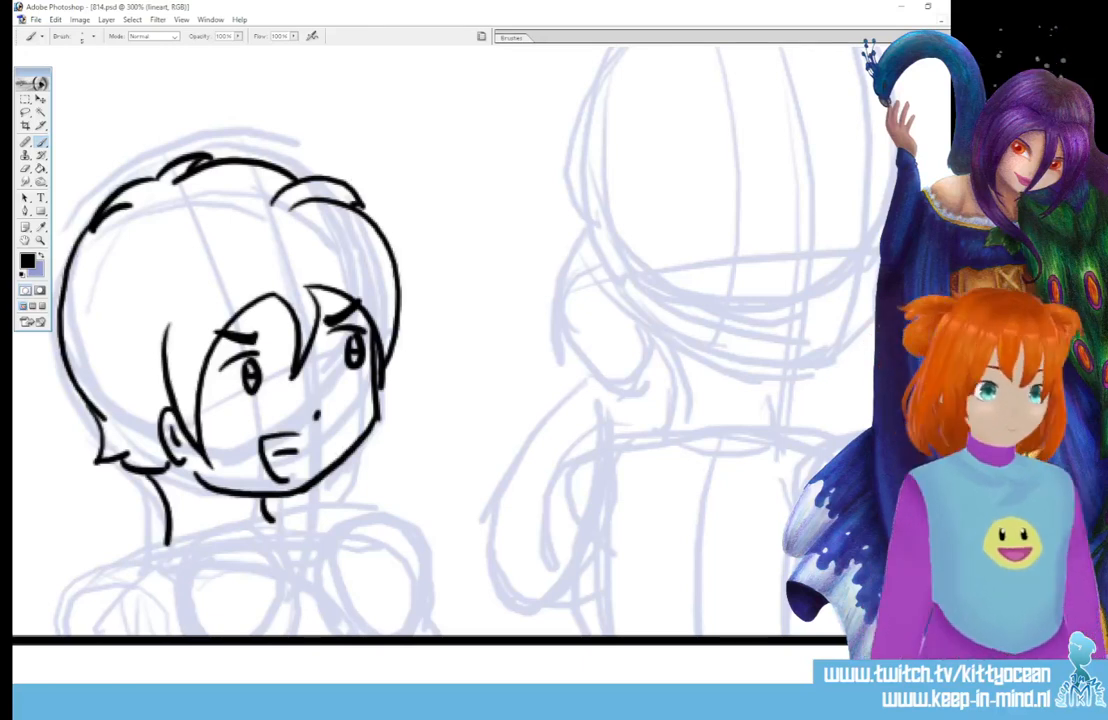
scroll(430, 340, down, 3)
mouse_move(184, 562)
mouse_down()
mouse_move(197, 477)
mouse_move(238, 469)
mouse_move(265, 570)
mouse_up()
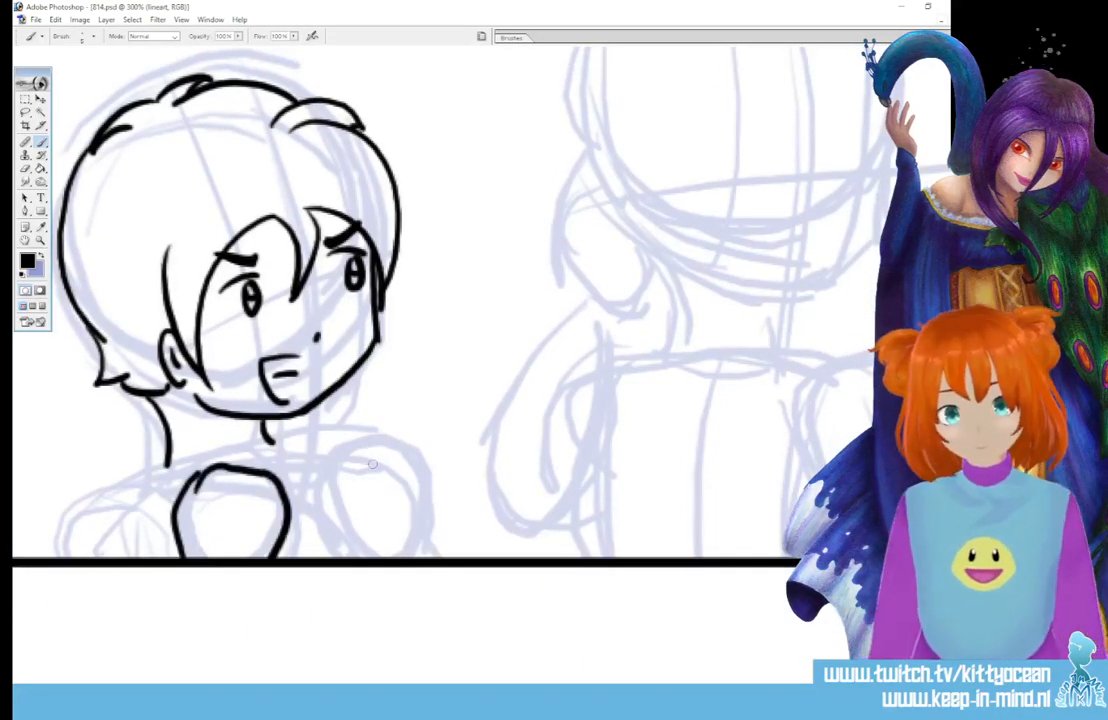
Ink the shorter character's raised fist with four curled fingers, thumb and wrist, following the sketch.
drag(398, 462, 394, 488)
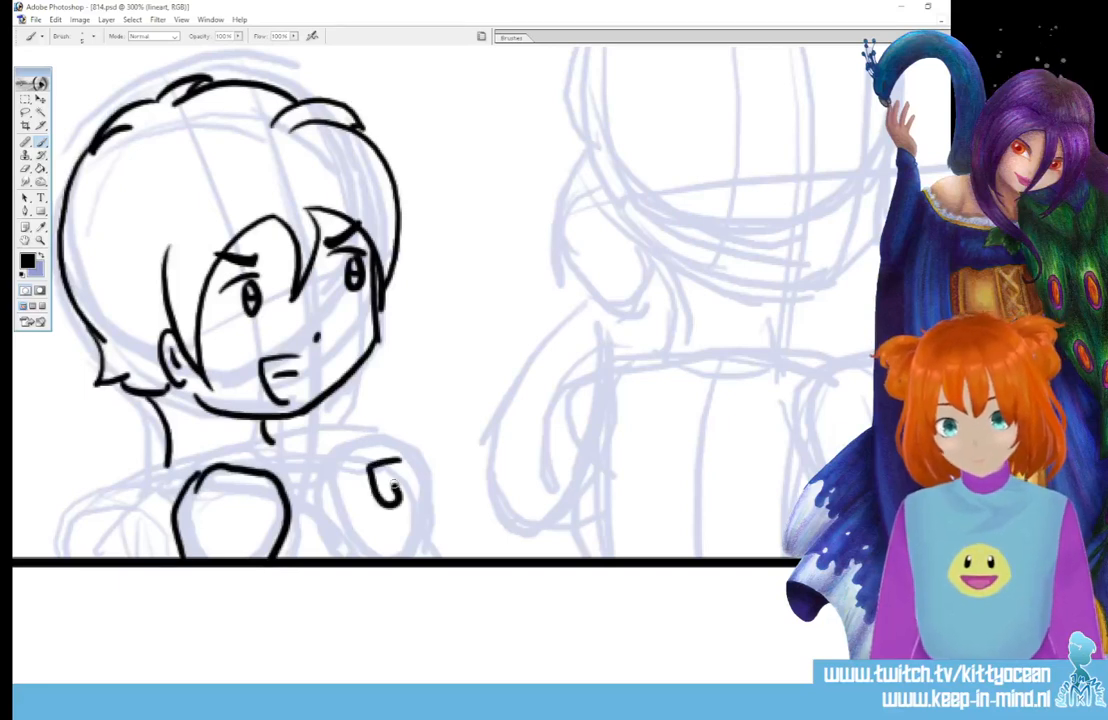
mouse_move(386, 443)
mouse_down()
mouse_move(353, 467)
mouse_move(372, 500)
mouse_up()
mouse_move(378, 436)
mouse_down()
mouse_move(348, 440)
mouse_move(343, 489)
mouse_up()
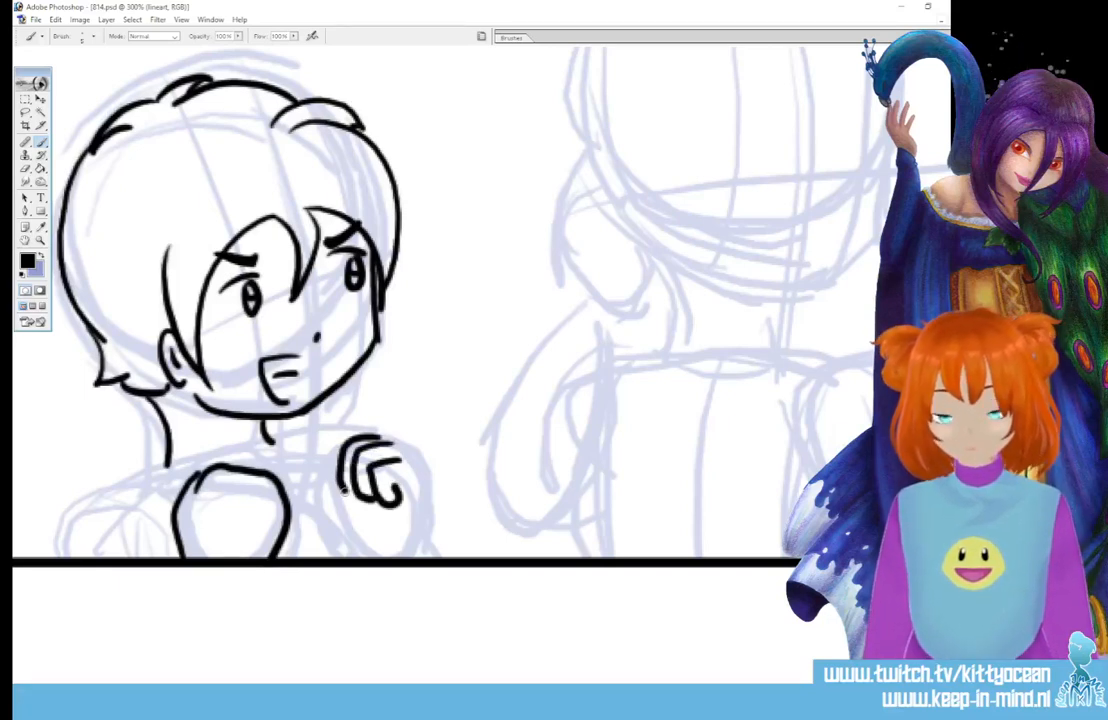
drag(344, 440, 330, 491)
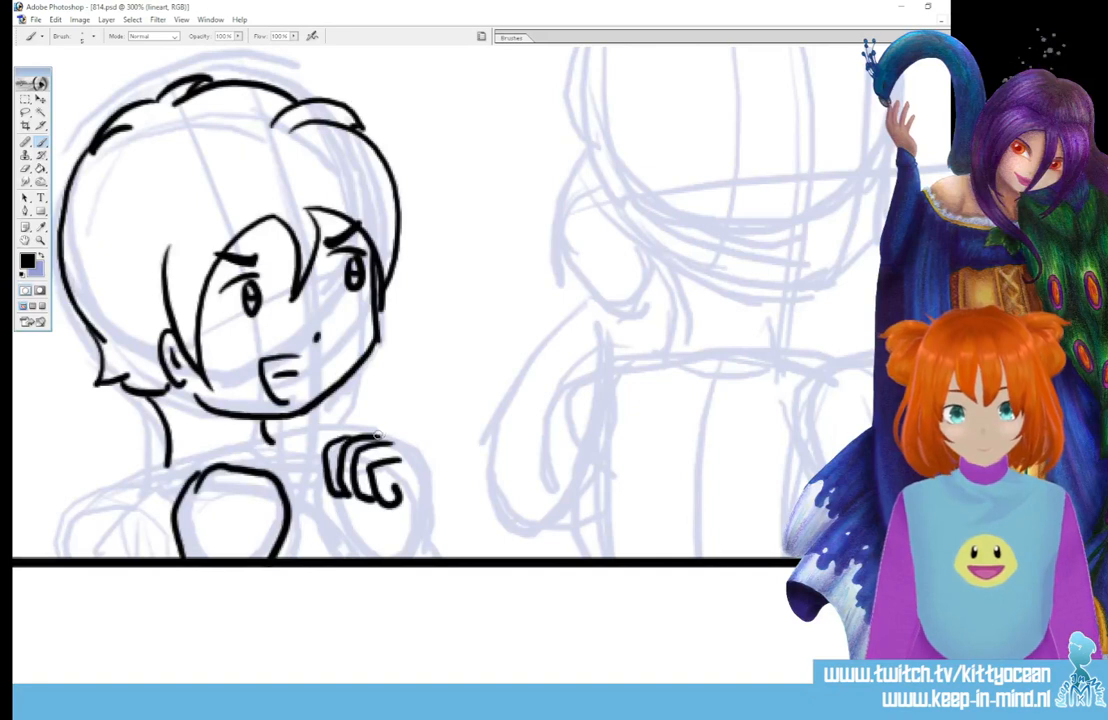
mouse_move(380, 437)
mouse_down()
mouse_move(419, 459)
mouse_move(425, 515)
mouse_up()
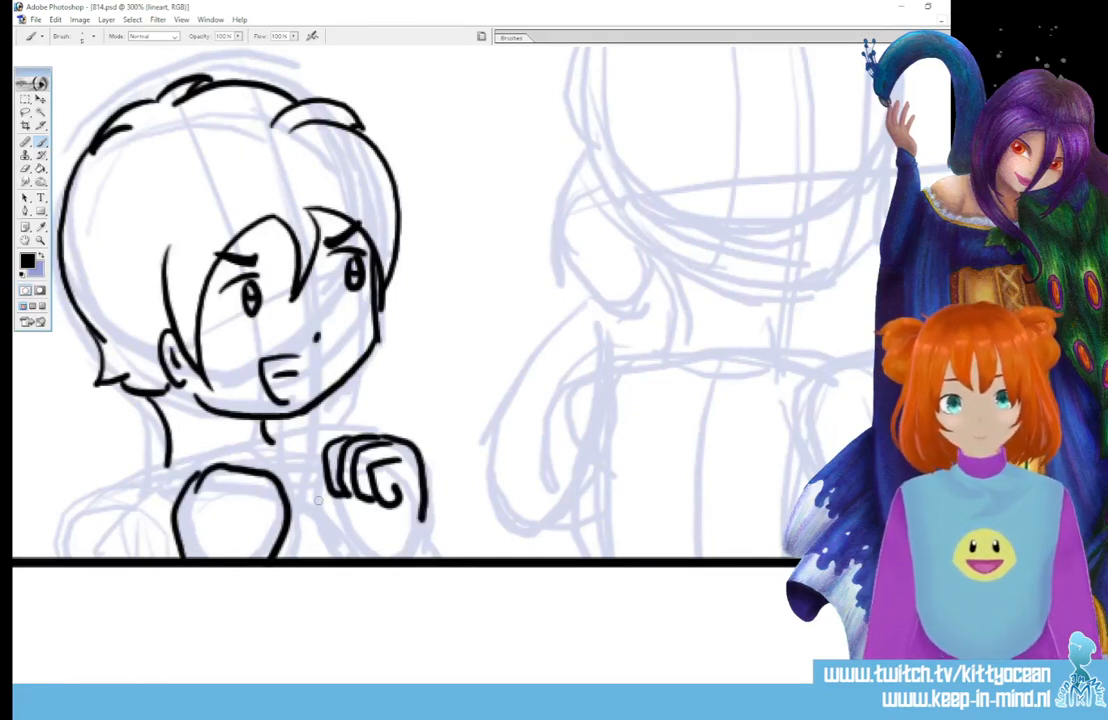
mouse_move(318, 500)
mouse_down()
mouse_move(367, 512)
mouse_move(364, 501)
mouse_move(351, 493)
mouse_move(339, 520)
mouse_move(378, 546)
mouse_up()
mouse_move(423, 508)
mouse_down()
mouse_move(417, 532)
mouse_move(437, 555)
mouse_up()
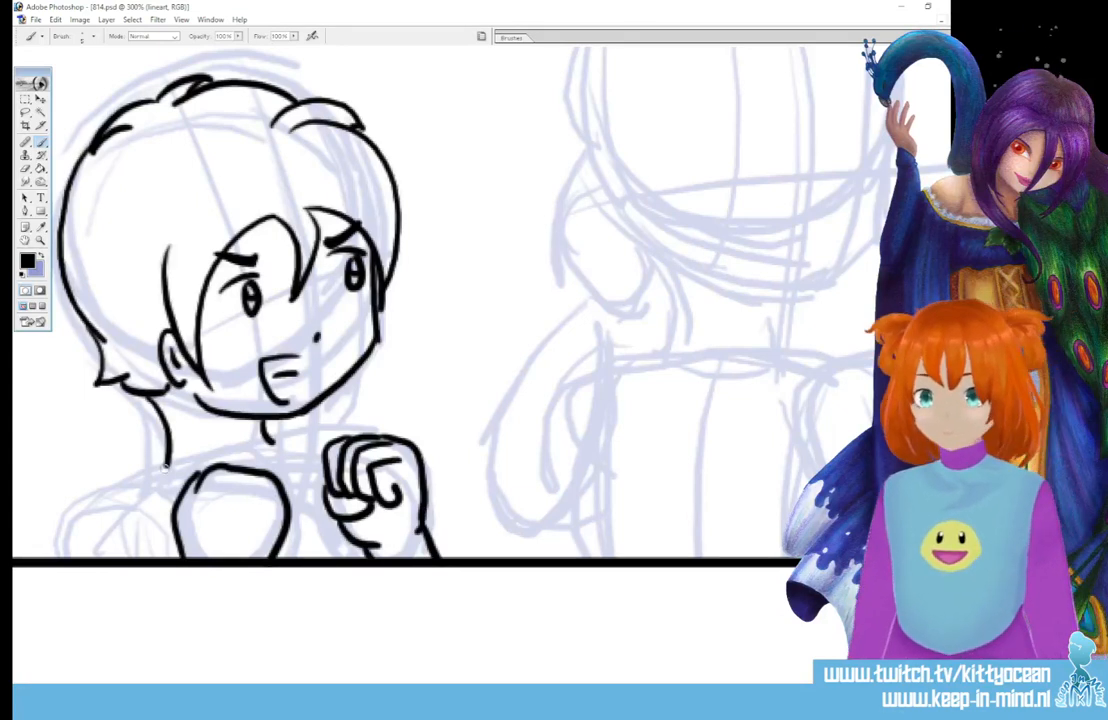
Ink the shorter character's open collar and both shoulders down to the panel's lower border.
drag(140, 403, 166, 424)
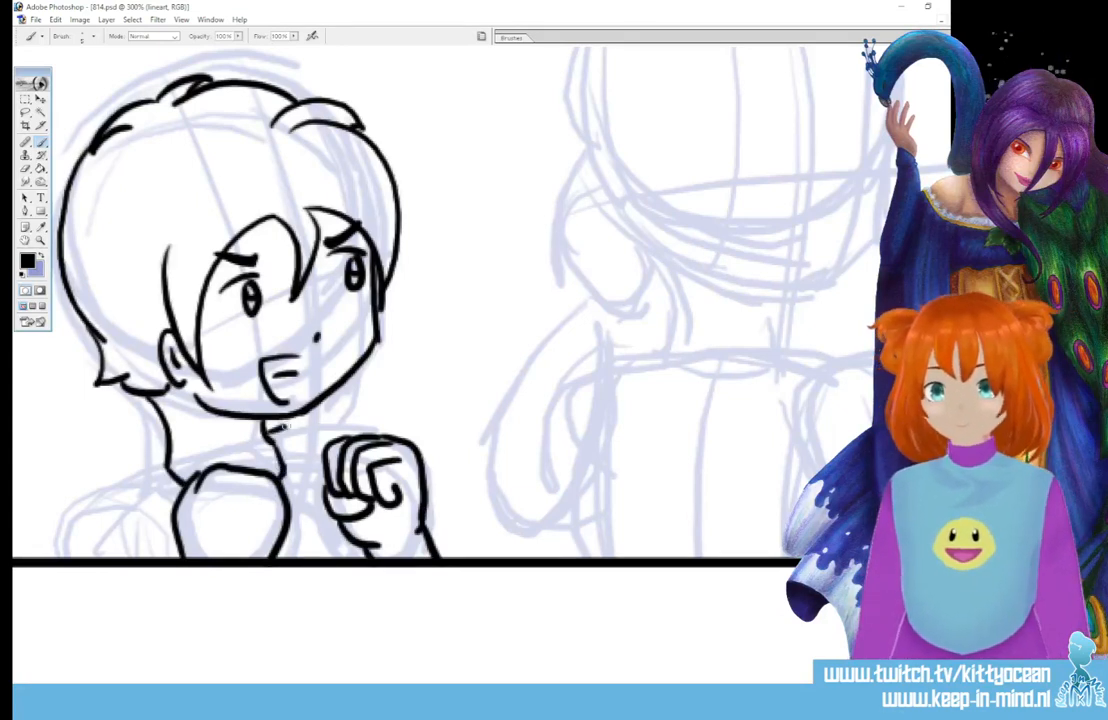
drag(264, 424, 300, 452)
mouse_move(150, 466)
mouse_down()
mouse_move(80, 497)
mouse_move(64, 555)
mouse_move(122, 510)
mouse_move(122, 483)
mouse_up()
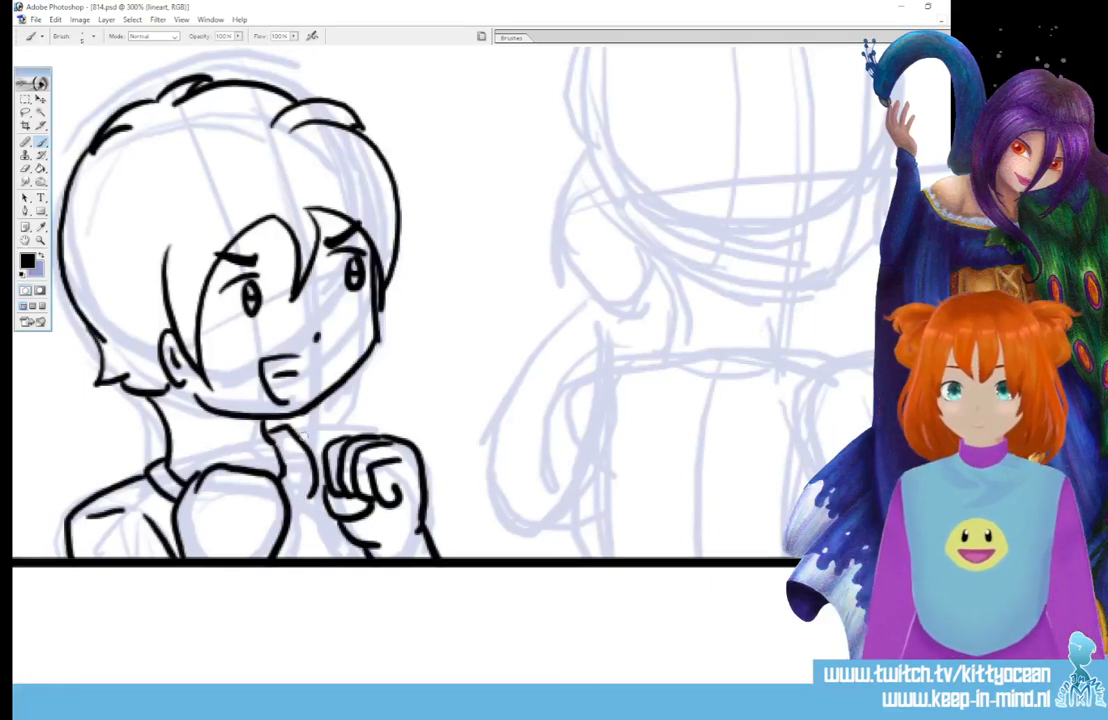
drag(262, 425, 322, 442)
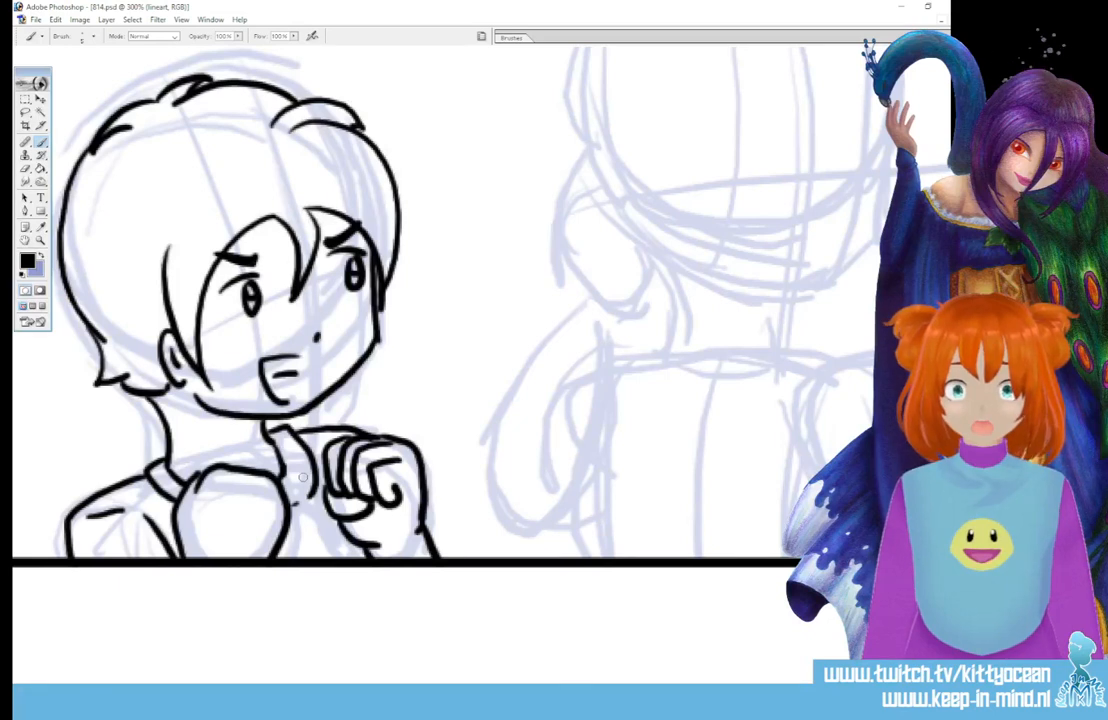
Ink curved upper lids with small round eyes looking sideways on the first panel's taller character.
scroll(302, 477, right, 5)
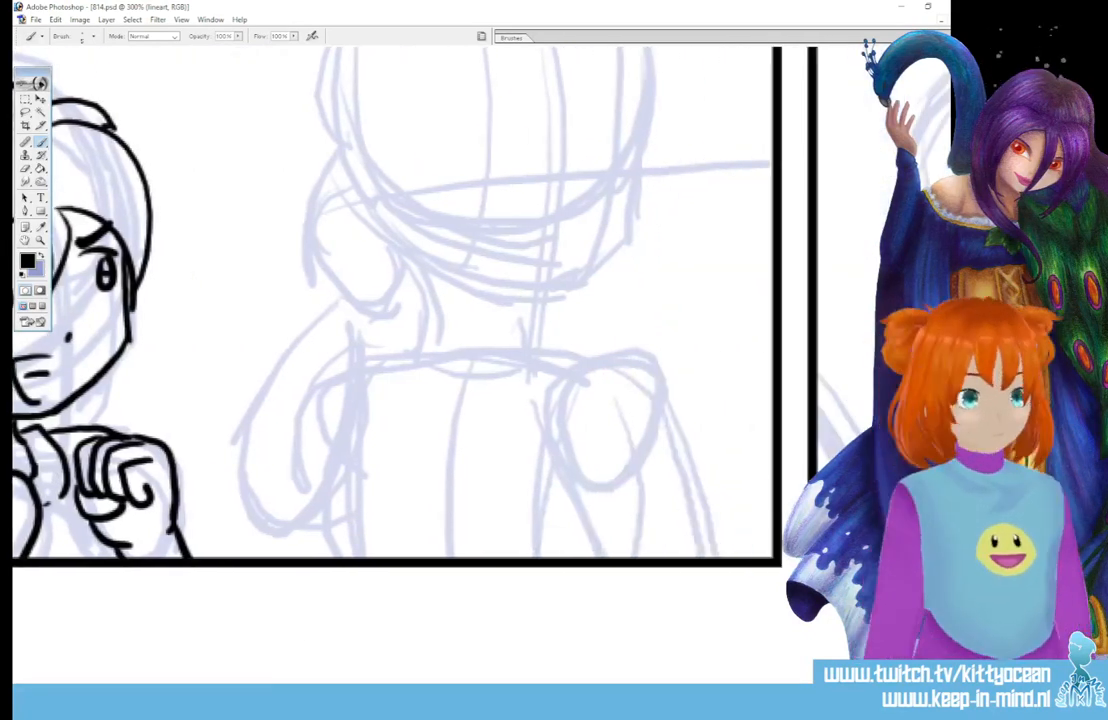
scroll(832, 361, up, 3)
mouse_move(457, 277)
mouse_down()
mouse_move(529, 282)
mouse_move(637, 270)
mouse_up()
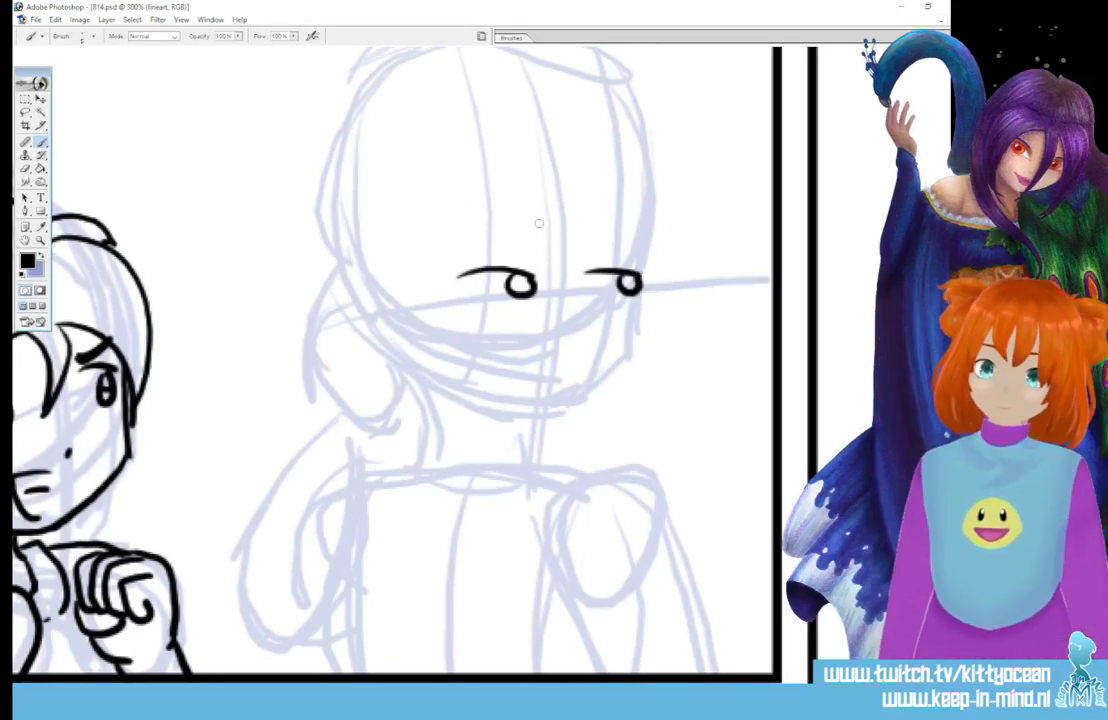
Undo the taller character's far eye, try redrawing its lid and round eye, and undo that attempt too.
key(ctrl+z)
key(ctrl+z)
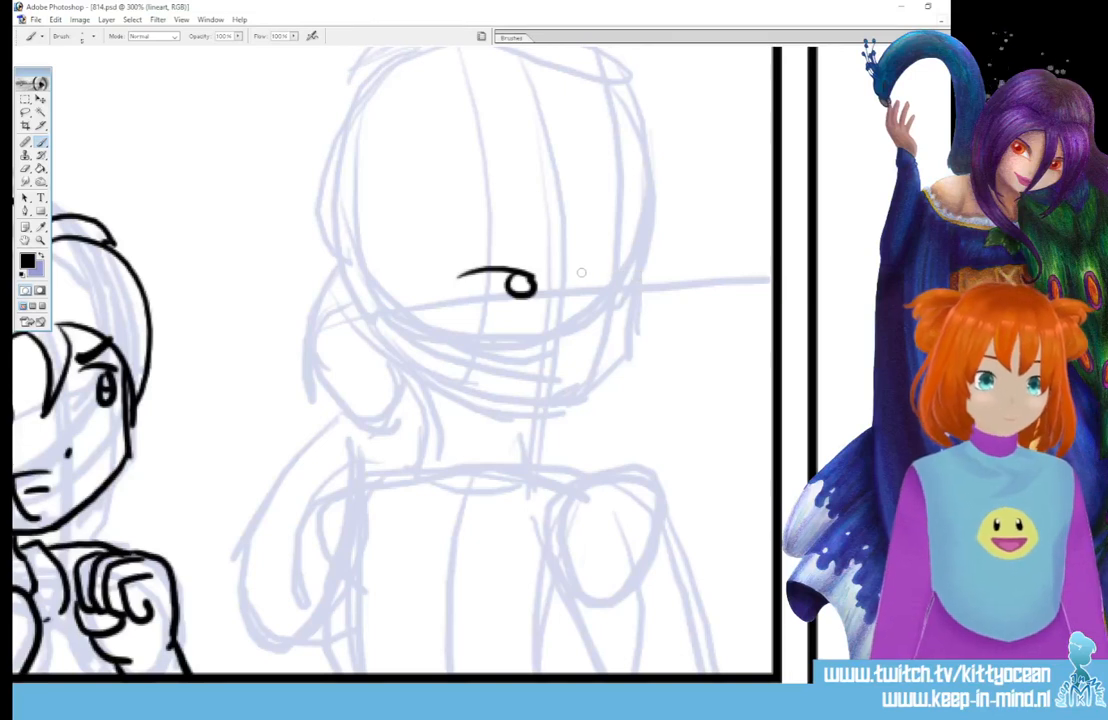
drag(578, 273, 640, 272)
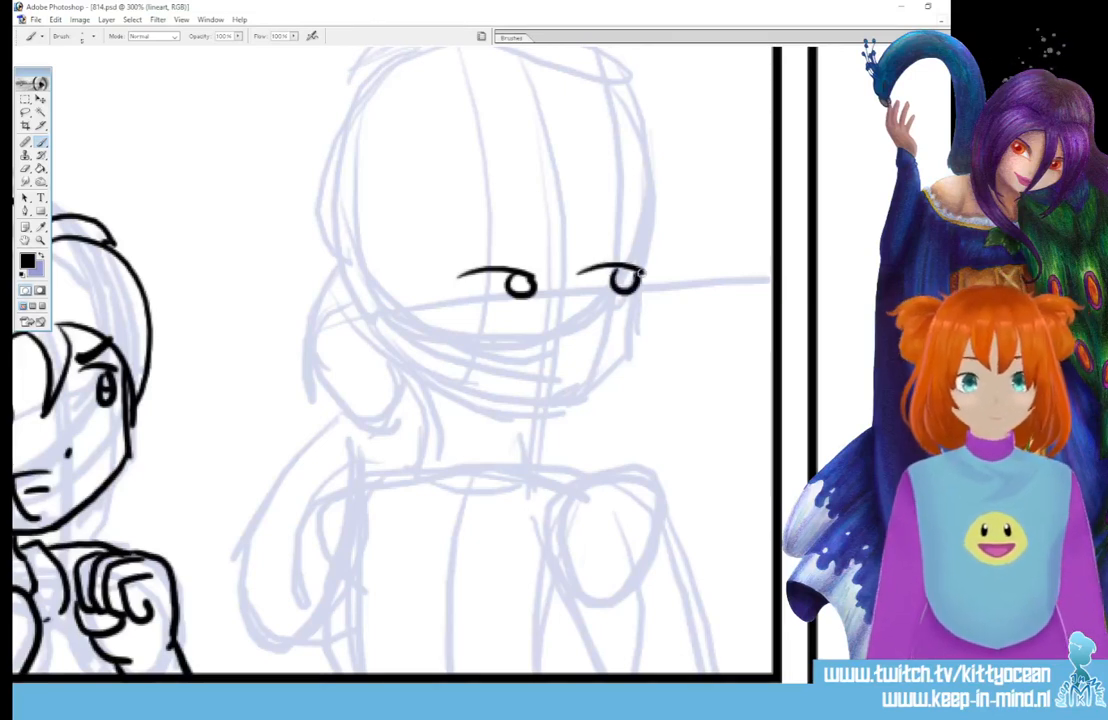
key(ctrl+z)
key(ctrl+z)
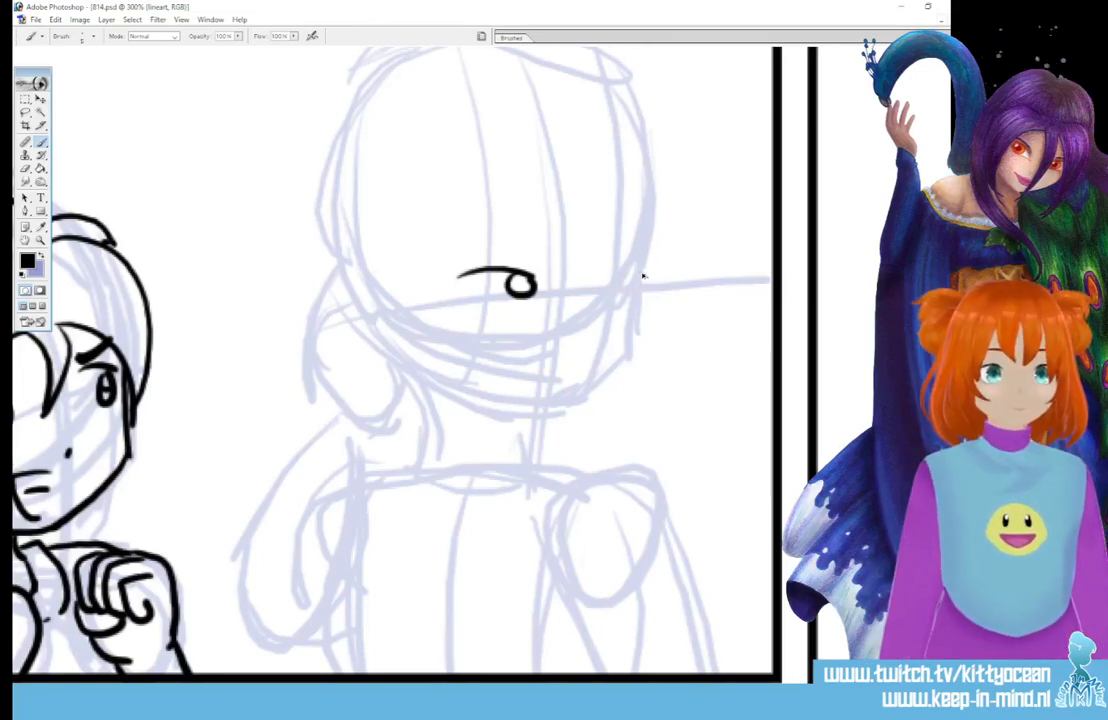
Duplicate the taller character's near eye onto a new layer and place the copy as the far eye.
key(l)
mouse_move(445, 275)
mouse_down()
mouse_move(565, 265)
mouse_move(491, 287)
mouse_move(620, 296)
mouse_up()
key(ctrl+j)
key(v)
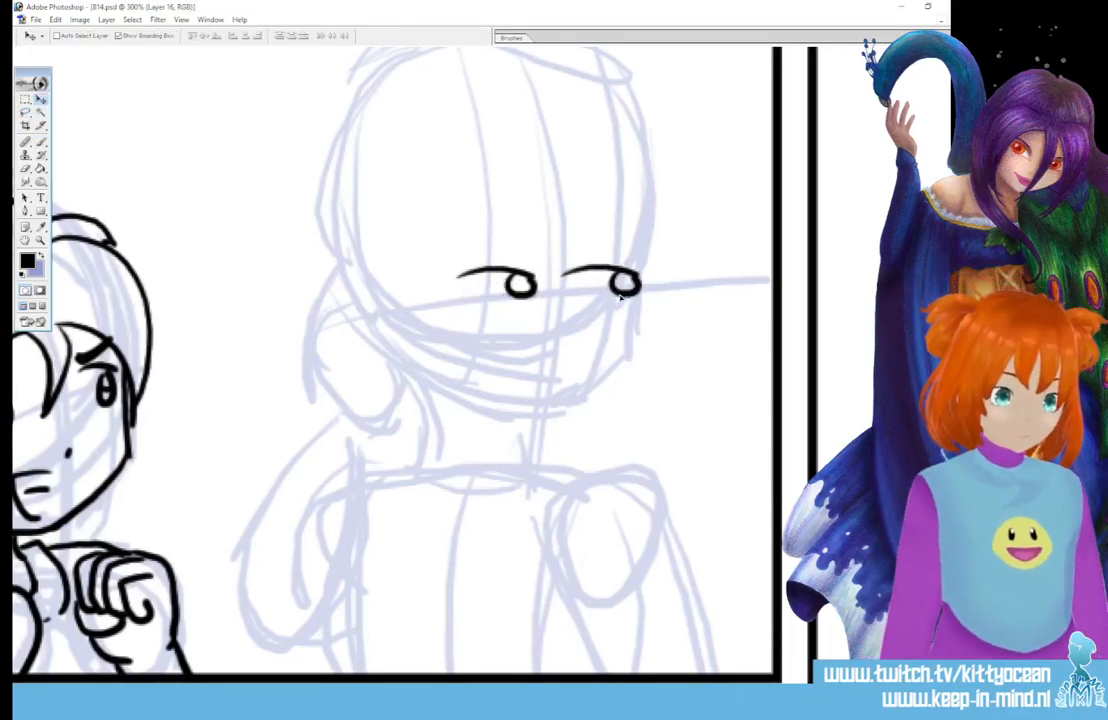
Narrow the copied far eye horizontally with Free Transform, and merge it down into the lineart layer.
key(ctrl+t)
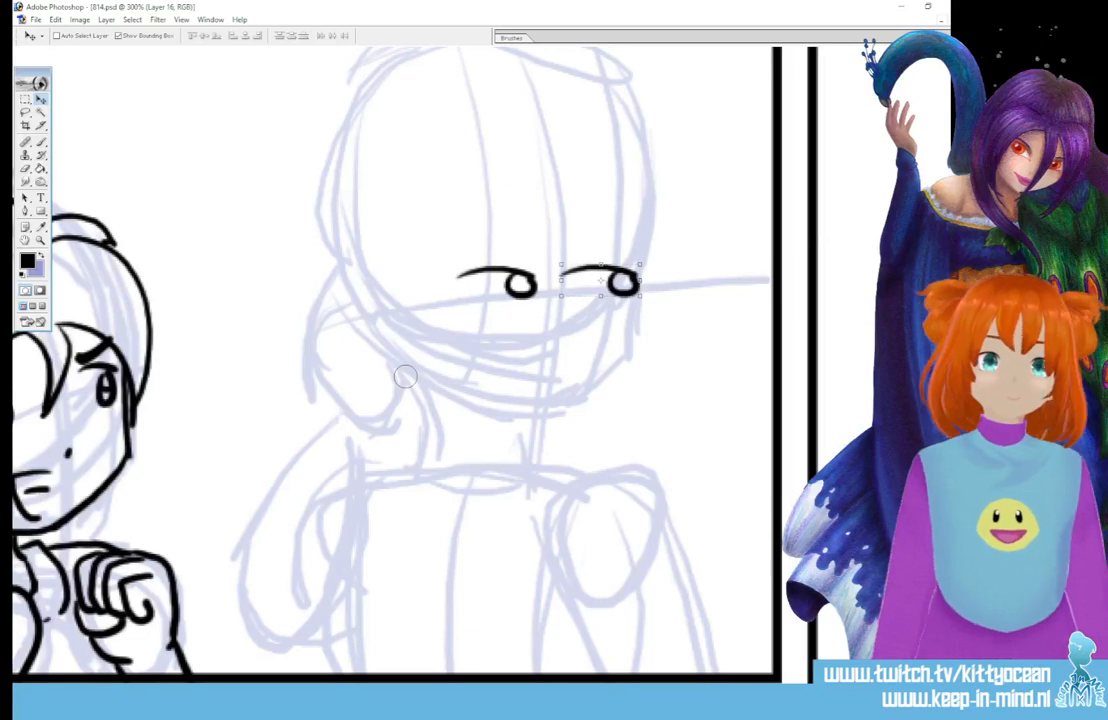
key(ctrl+t)
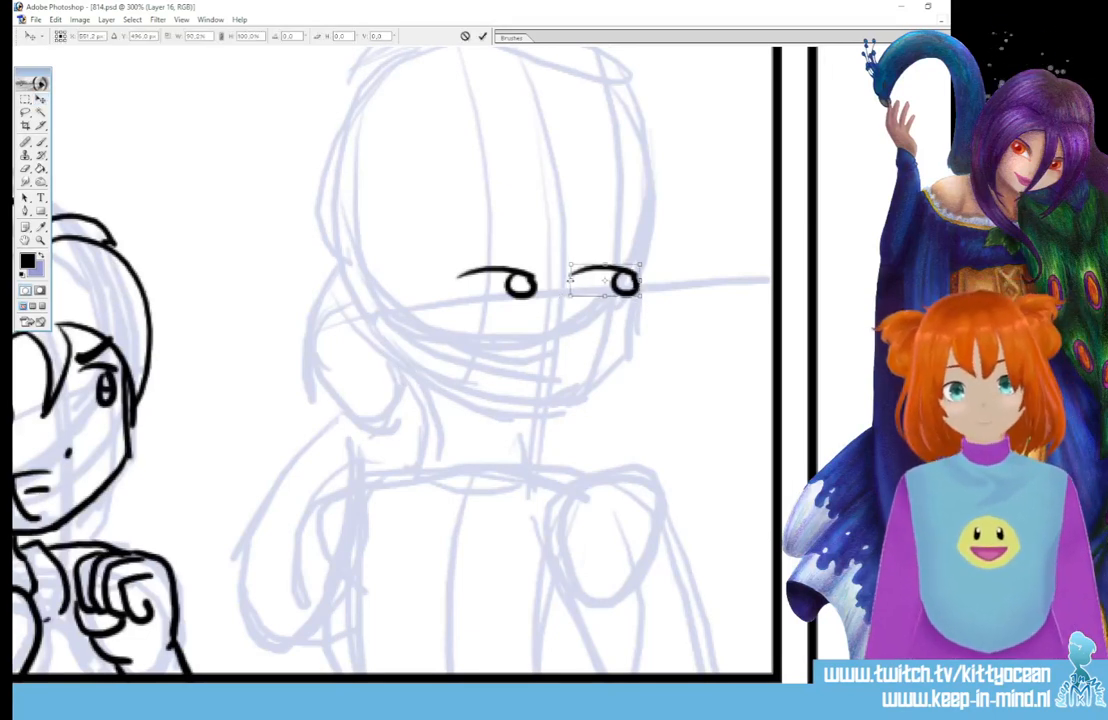
drag(560, 283, 574, 283)
click(483, 36)
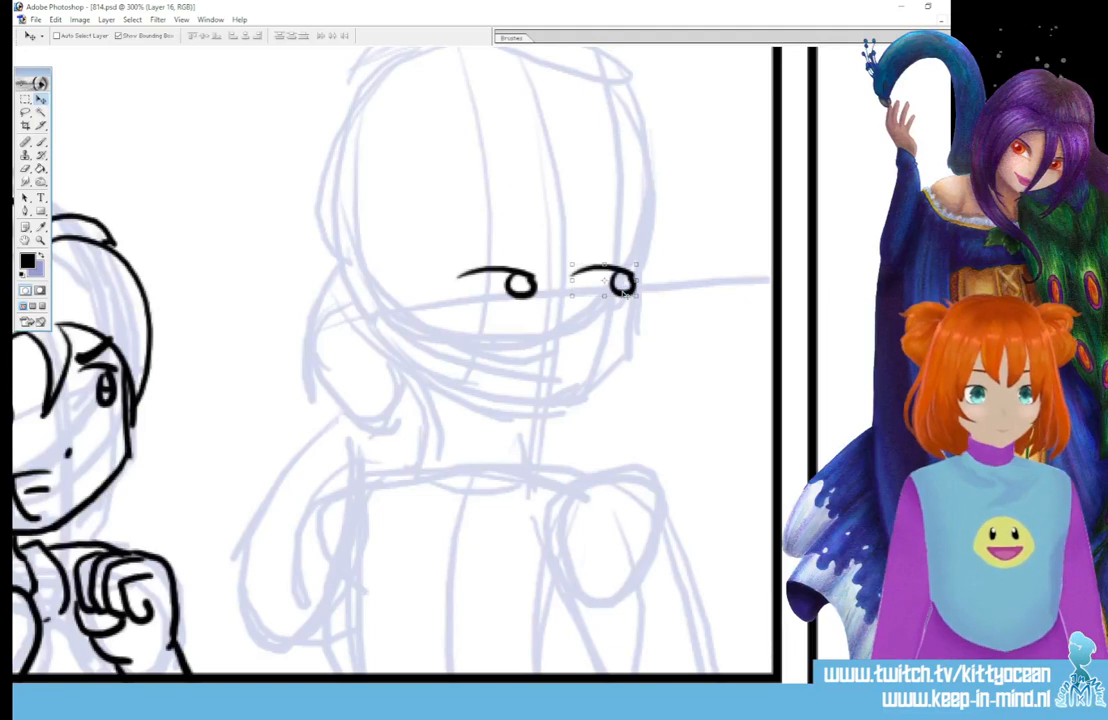
key(ctrl+e)
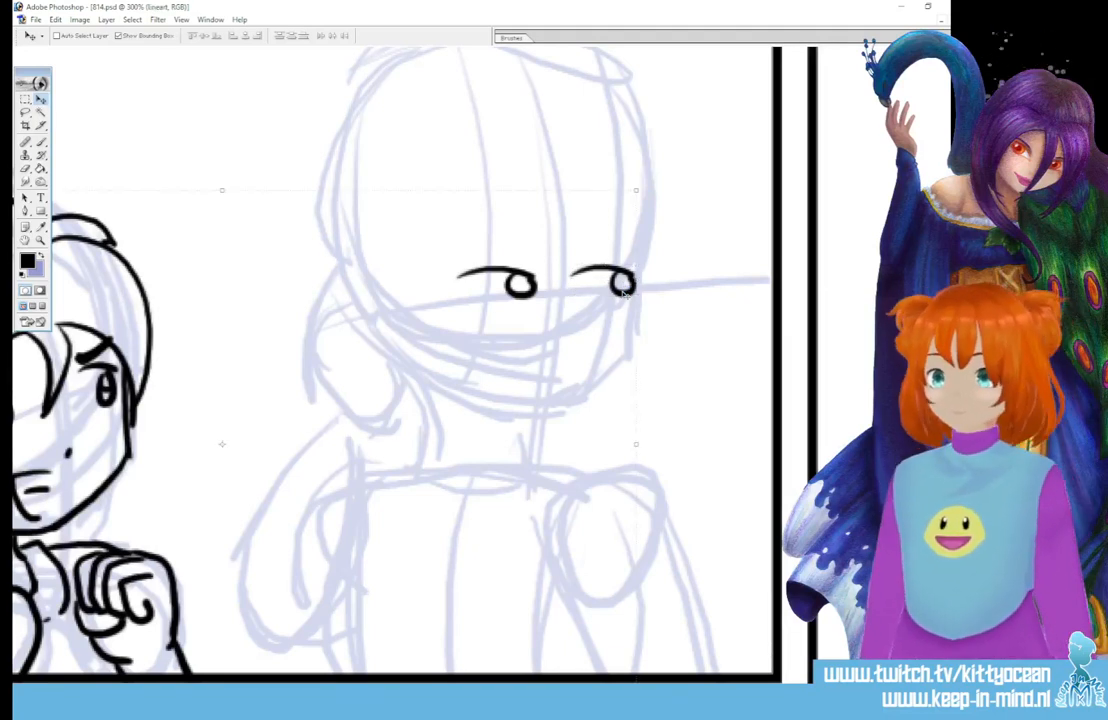
Brush thin arched eyebrows and a small nose mark onto the taller character's face.
click(42, 143)
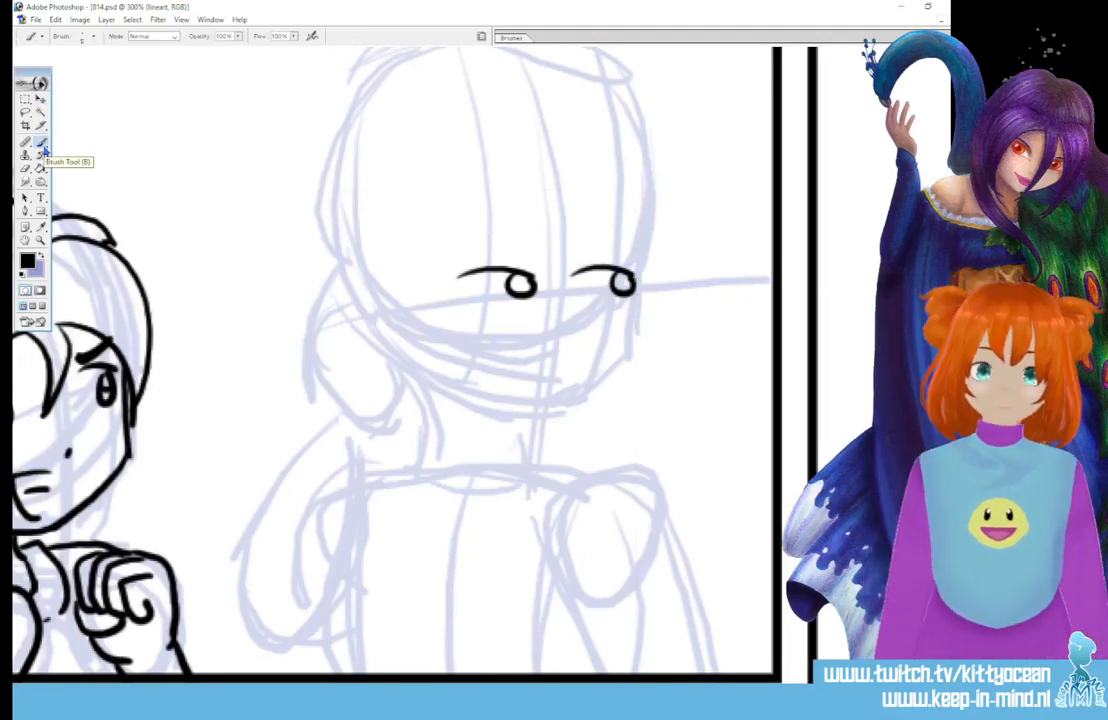
drag(459, 238, 508, 226)
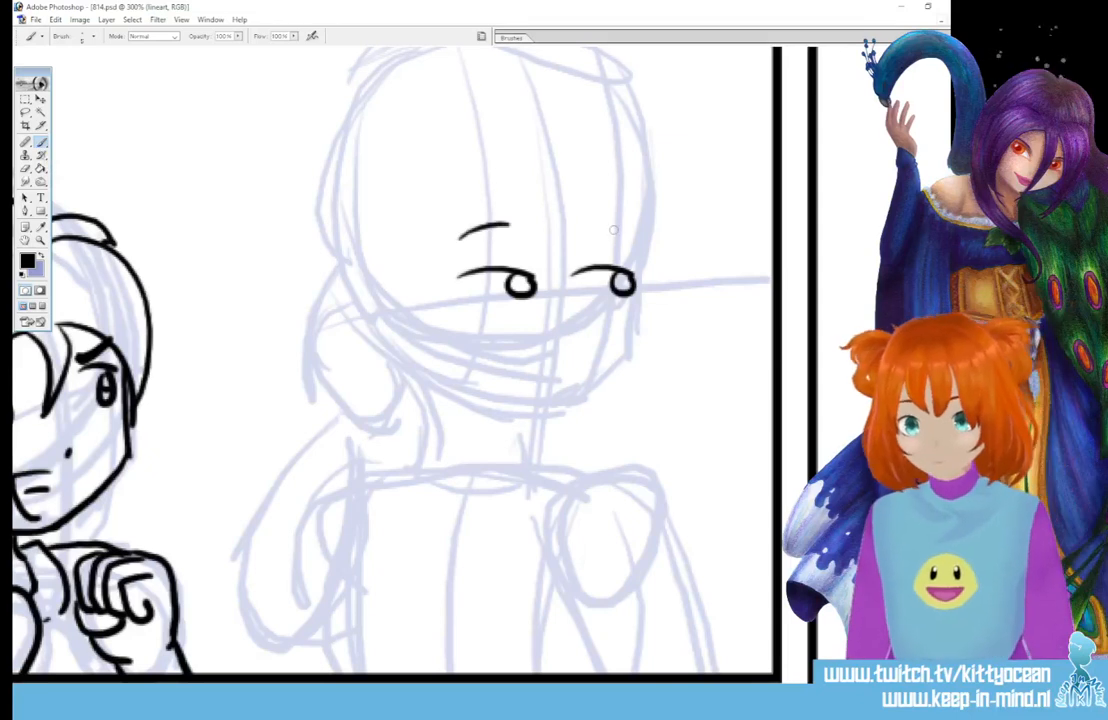
drag(609, 231, 650, 238)
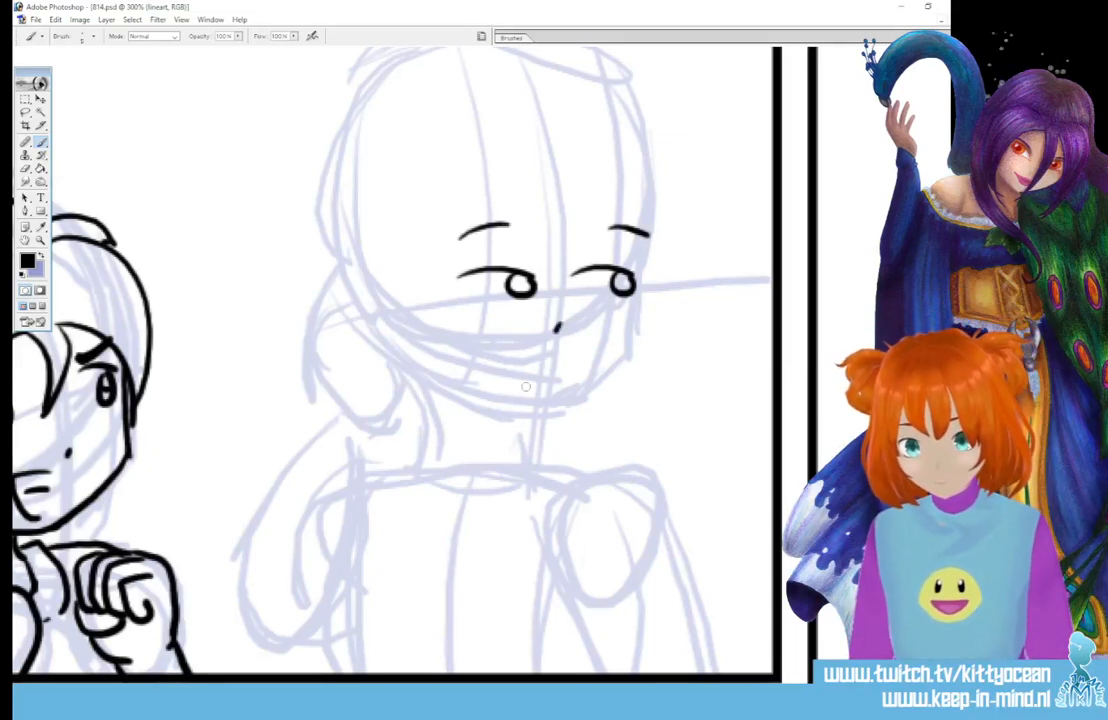
Ink the taller character's dot mouth, pointed central fringe and long pointed locks framing both sides of the face.
mouse_move(540, 183)
mouse_down()
mouse_move(535, 225)
mouse_move(580, 262)
mouse_up()
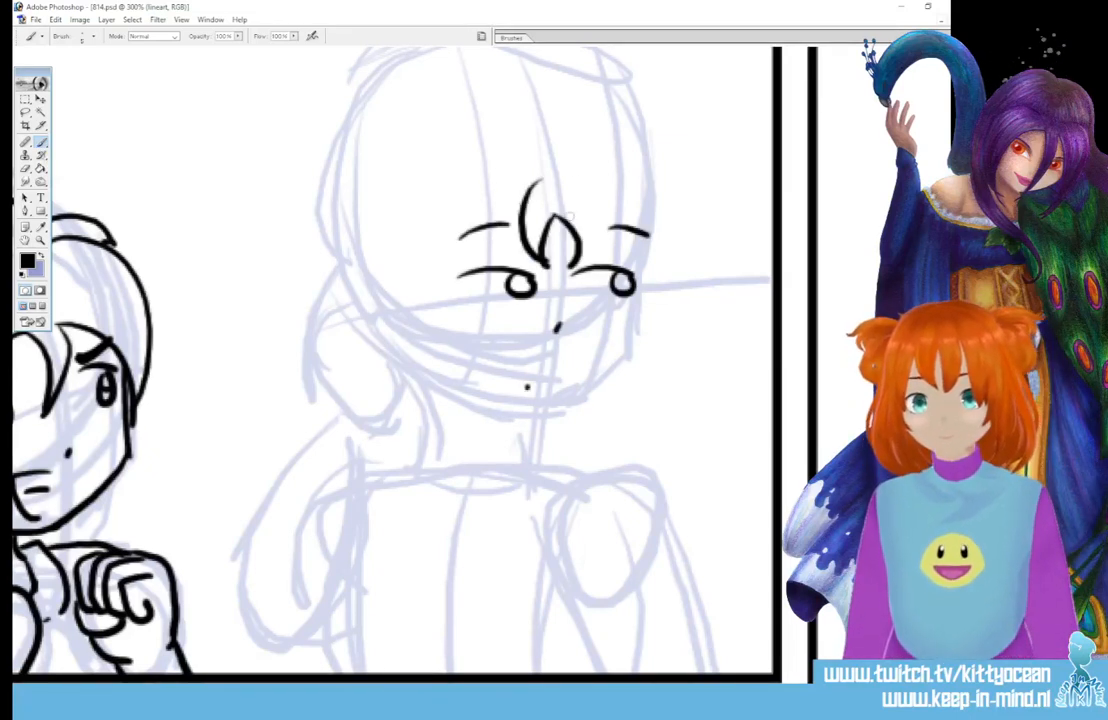
drag(578, 188, 625, 415)
drag(650, 175, 608, 441)
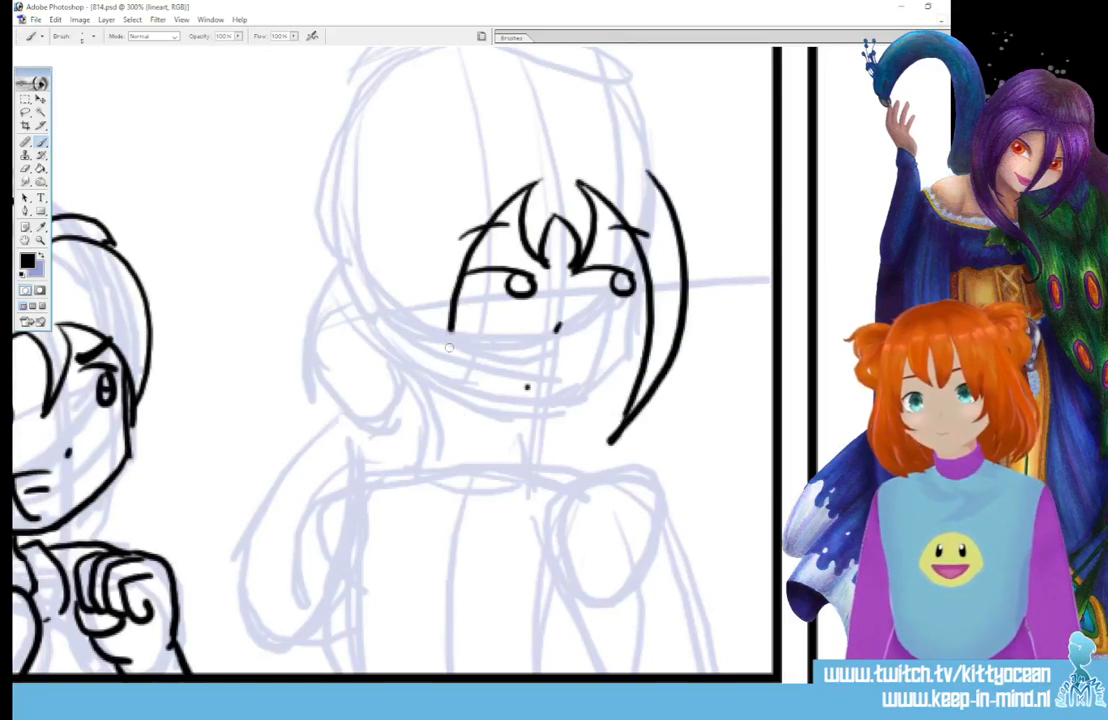
mouse_move(438, 194)
mouse_down()
mouse_move(440, 397)
mouse_move(477, 432)
mouse_up()
Ink a curved hair tuft on each side of the taller character's head, and draw the cheek and jaw line.
mouse_move(458, 176)
mouse_down()
mouse_move(390, 193)
mouse_move(424, 208)
mouse_up()
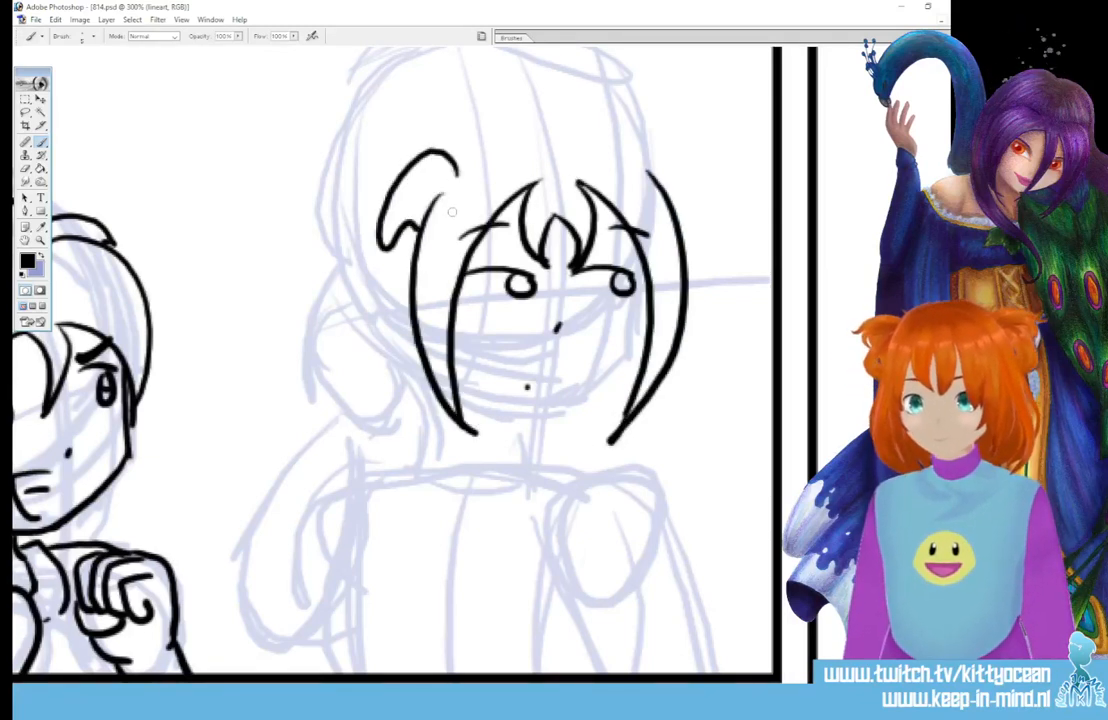
mouse_move(623, 164)
mouse_down()
mouse_move(682, 170)
mouse_move(692, 218)
mouse_up()
mouse_move(641, 260)
mouse_down()
mouse_move(622, 355)
mouse_move(546, 410)
mouse_up()
mouse_move(462, 400)
mouse_down()
mouse_move(505, 412)
mouse_move(557, 398)
mouse_up()
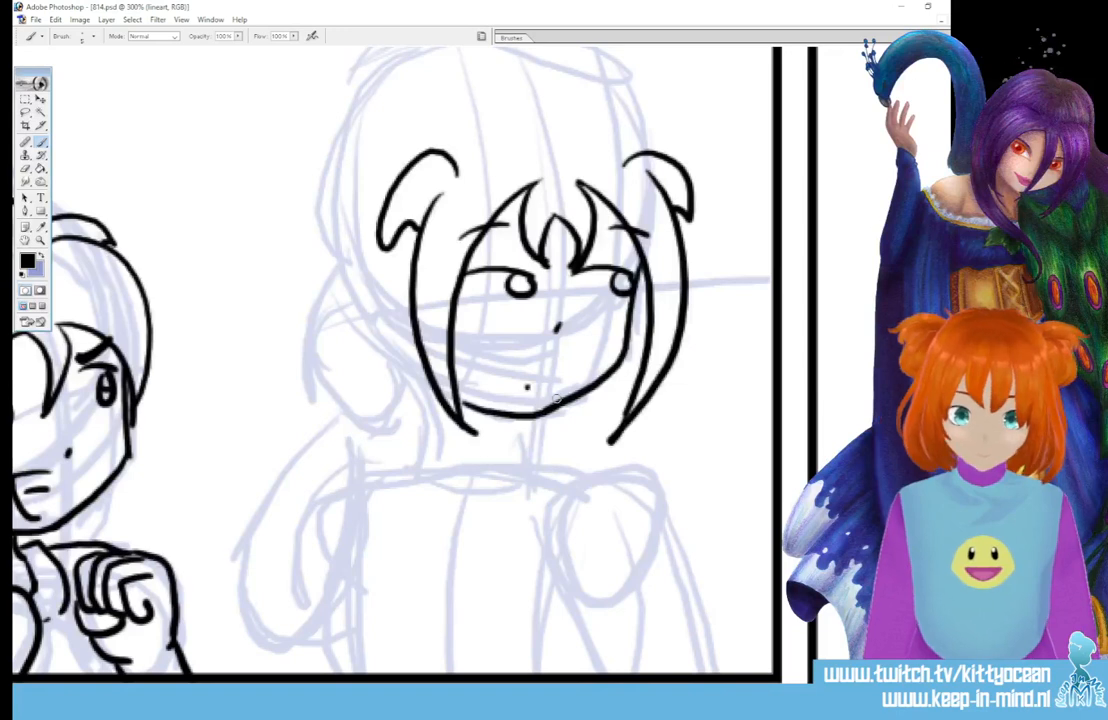
Redraw the taller character's chin line, and ink the raised hand with curled fingers and a hair lock hanging below it.
key(ctrl+z)
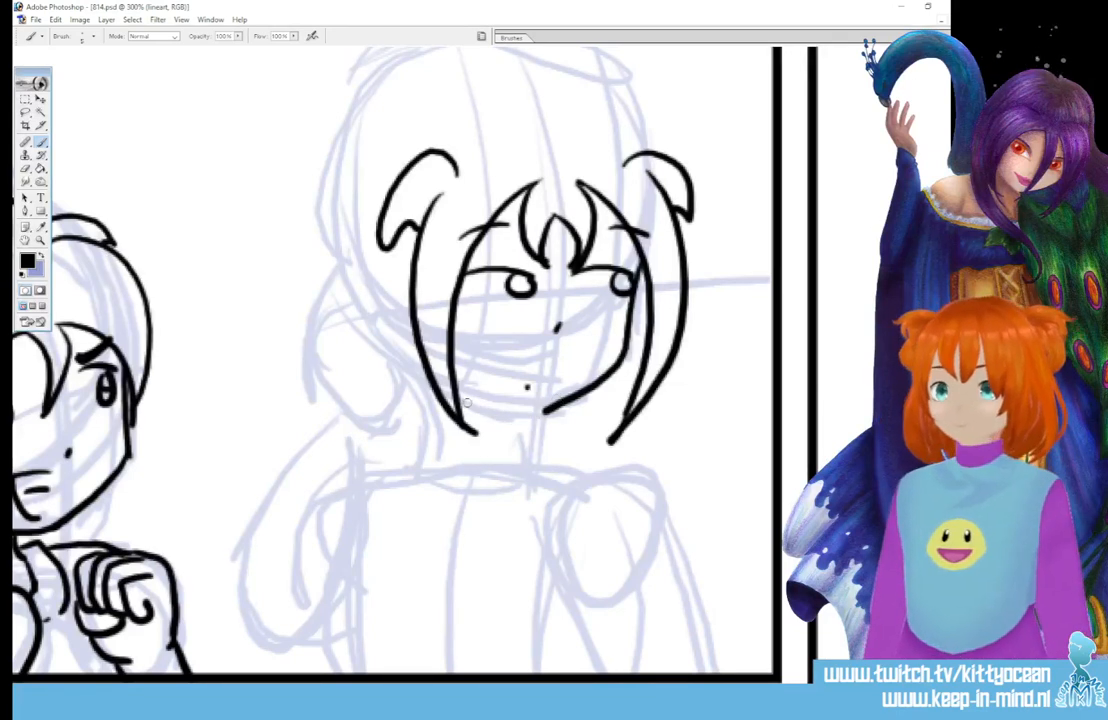
drag(466, 402, 548, 408)
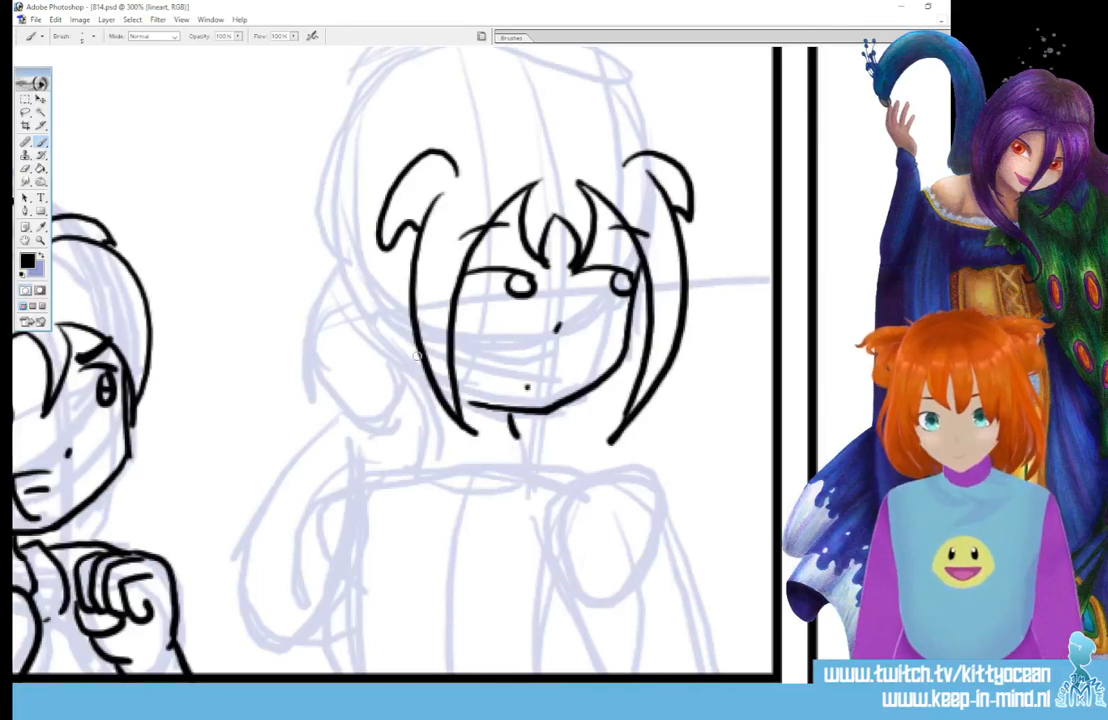
mouse_move(385, 421)
mouse_down()
mouse_move(381, 355)
mouse_move(406, 337)
mouse_move(418, 308)
mouse_up()
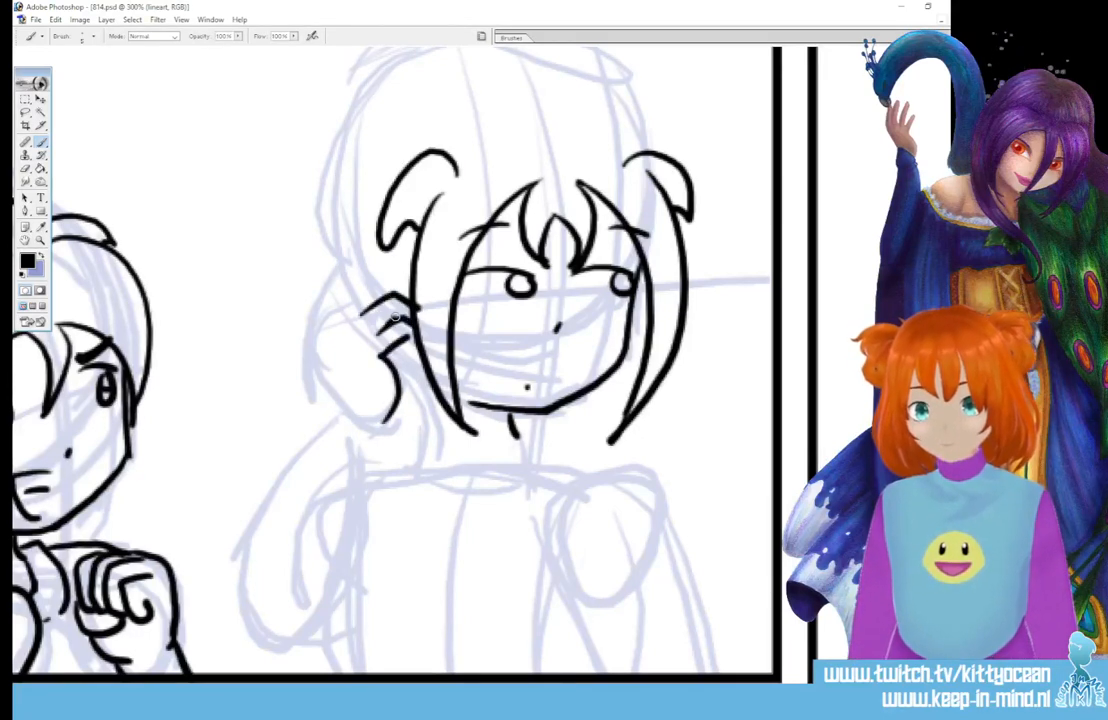
mouse_move(352, 295)
mouse_down()
mouse_move(383, 274)
mouse_move(409, 300)
mouse_up()
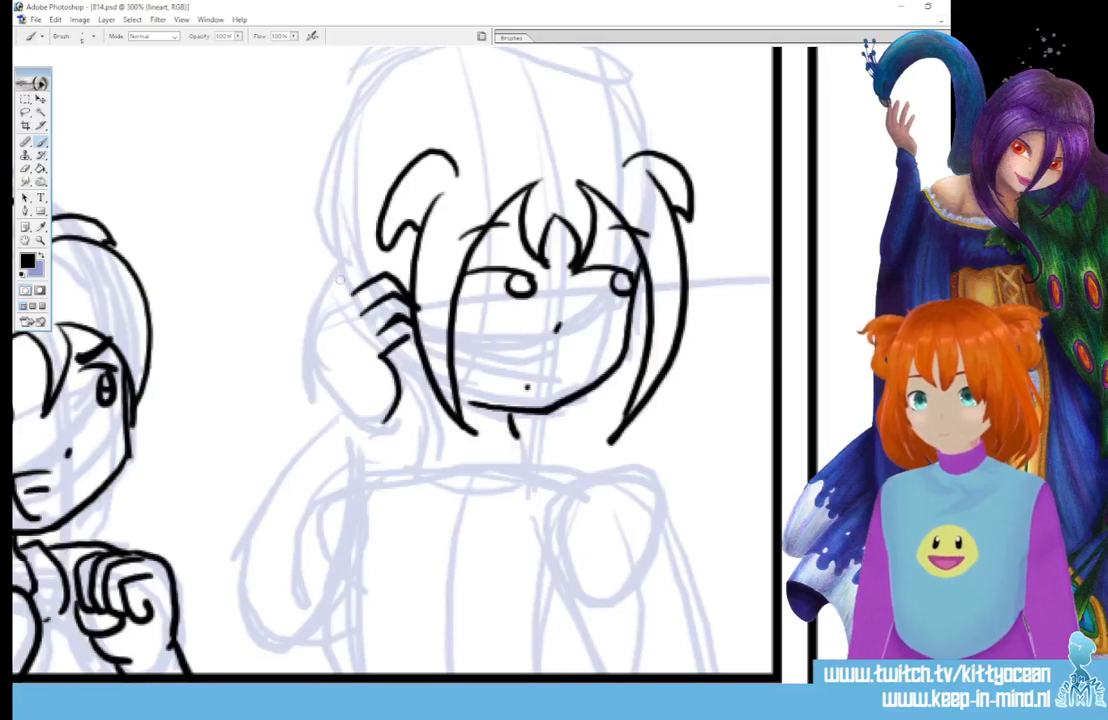
mouse_move(332, 288)
mouse_down()
mouse_move(365, 258)
mouse_move(406, 290)
mouse_up()
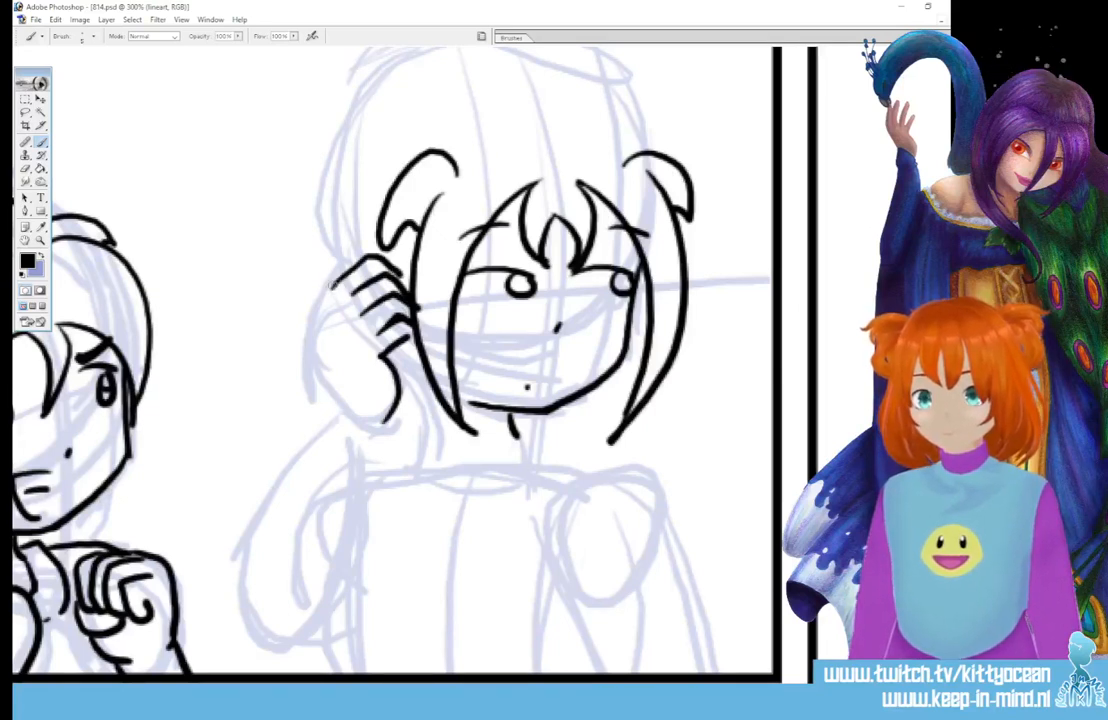
drag(322, 292, 338, 410)
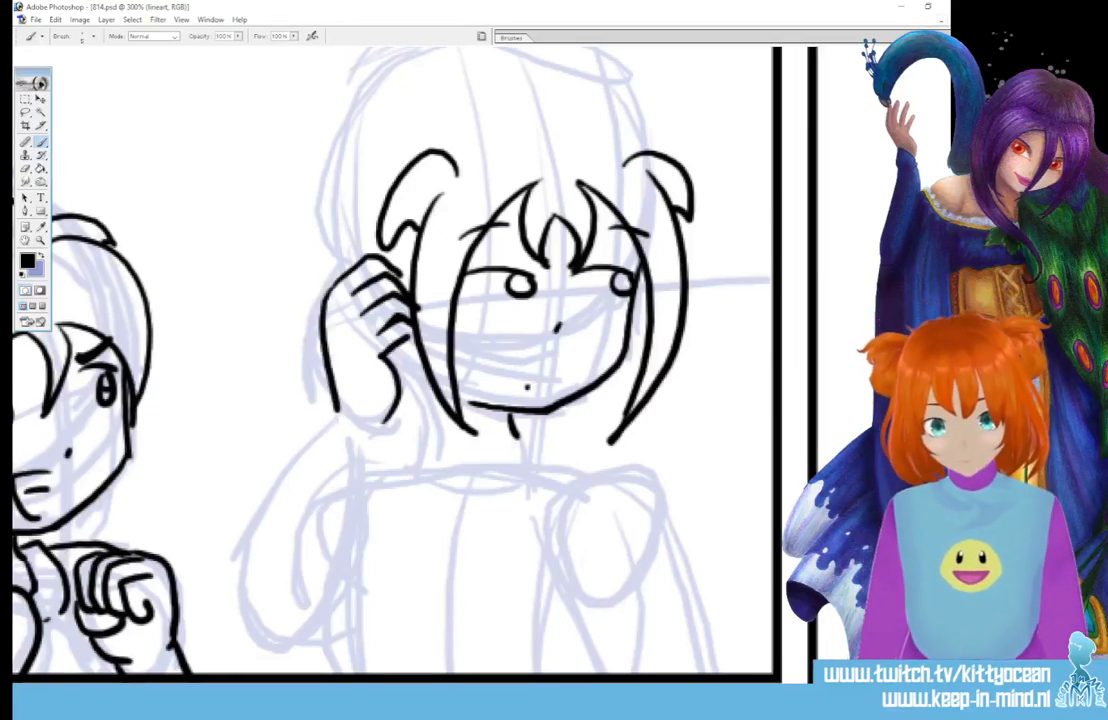
drag(391, 354, 428, 482)
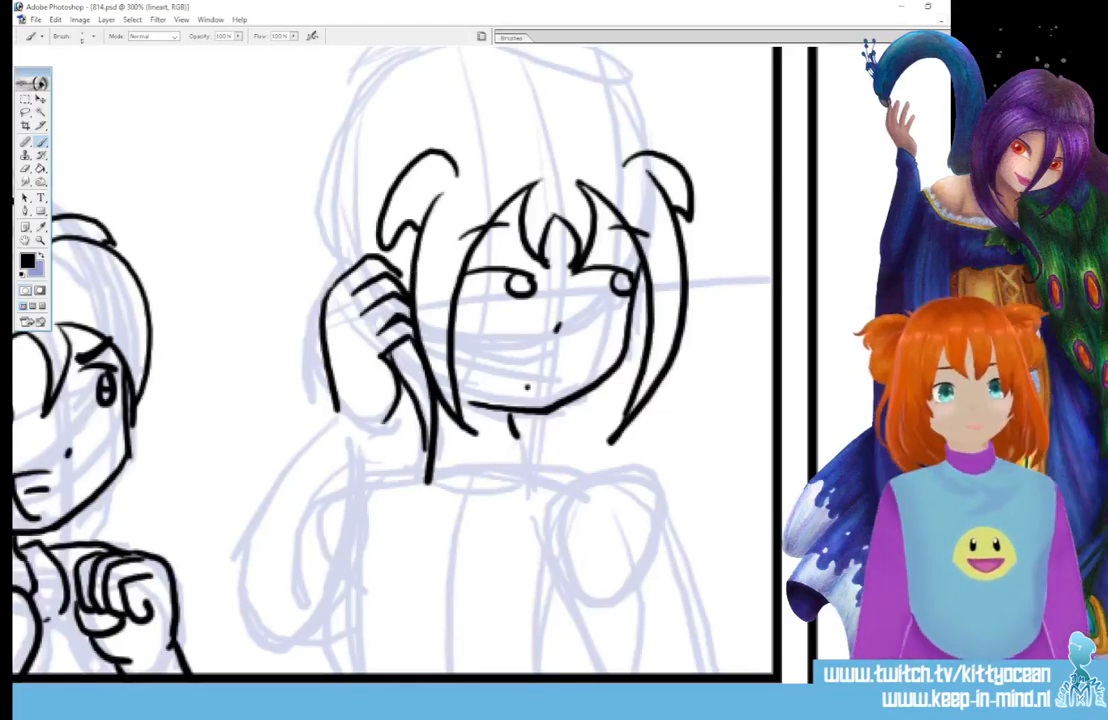
Ink the taller character's two hair buns with strand lines and the curved top of the head between them.
scroll(421, 277, up, 4)
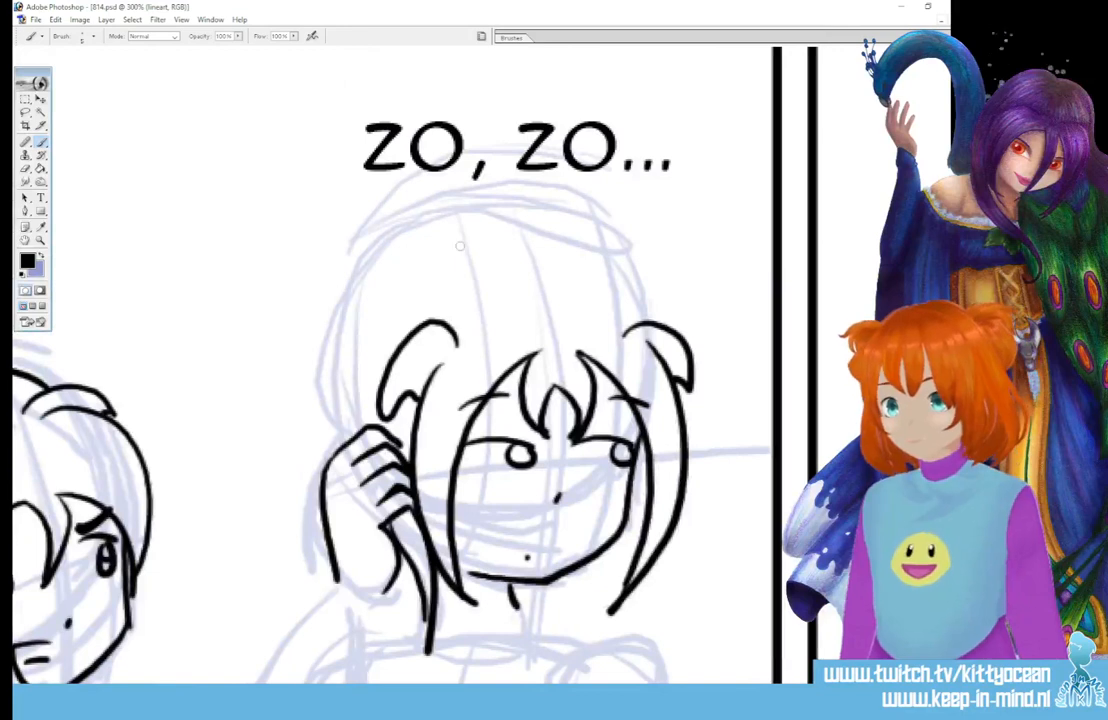
mouse_move(373, 270)
mouse_down()
mouse_move(285, 317)
mouse_move(403, 345)
mouse_move(335, 441)
mouse_up()
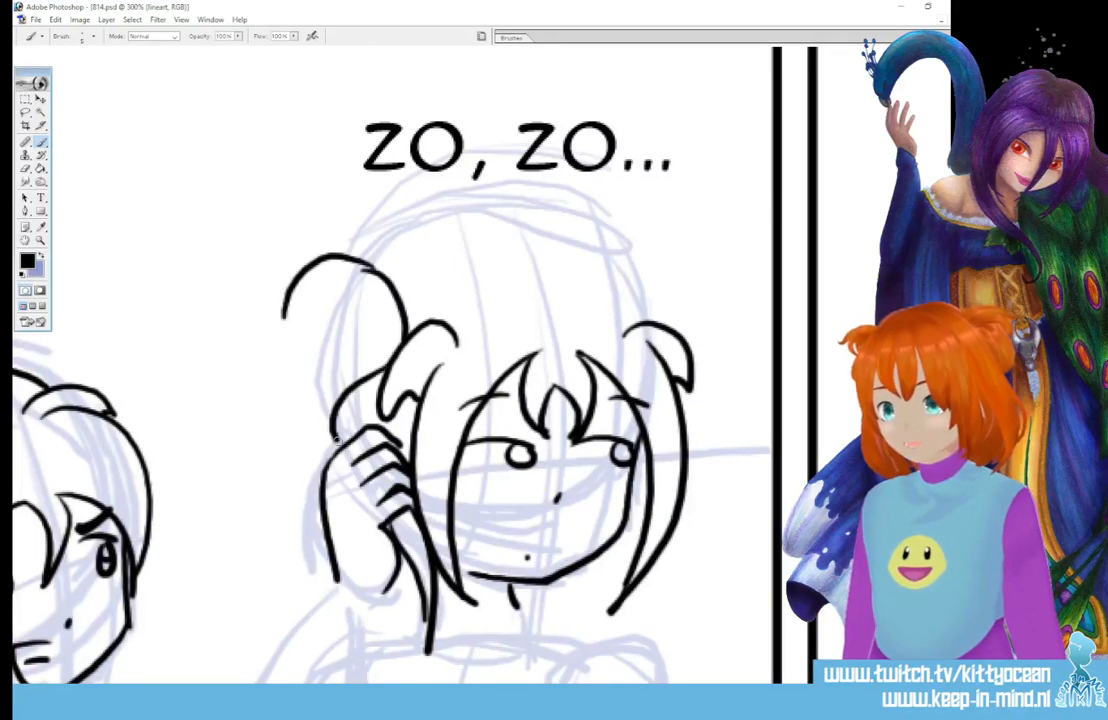
drag(341, 364, 334, 443)
mouse_move(285, 300)
mouse_down()
mouse_move(325, 440)
mouse_move(305, 410)
mouse_up()
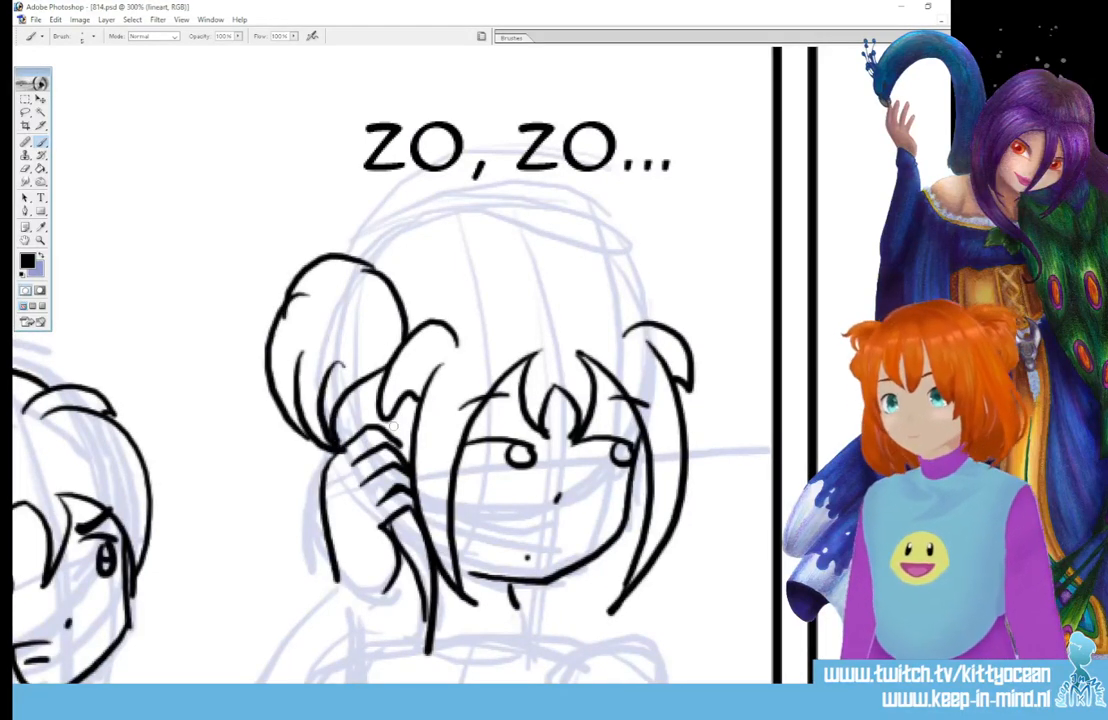
mouse_move(370, 263)
mouse_down()
mouse_move(400, 242)
mouse_move(493, 243)
mouse_move(510, 230)
mouse_move(560, 238)
mouse_move(624, 284)
mouse_move(650, 322)
mouse_up()
mouse_move(576, 243)
mouse_down()
mouse_move(683, 275)
mouse_move(694, 316)
mouse_up()
drag(659, 296, 688, 346)
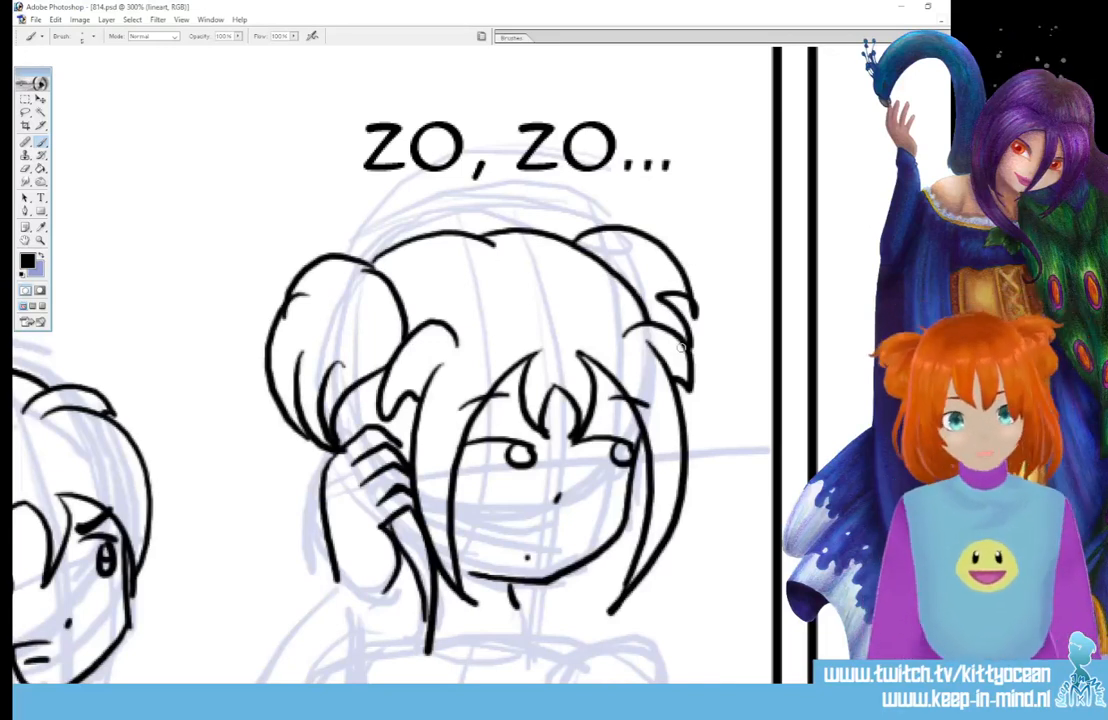
Close the base of the raised hand, and ink the sleeve cuff and the bent forearm down to the elbow.
scroll(390, 360, down, 4)
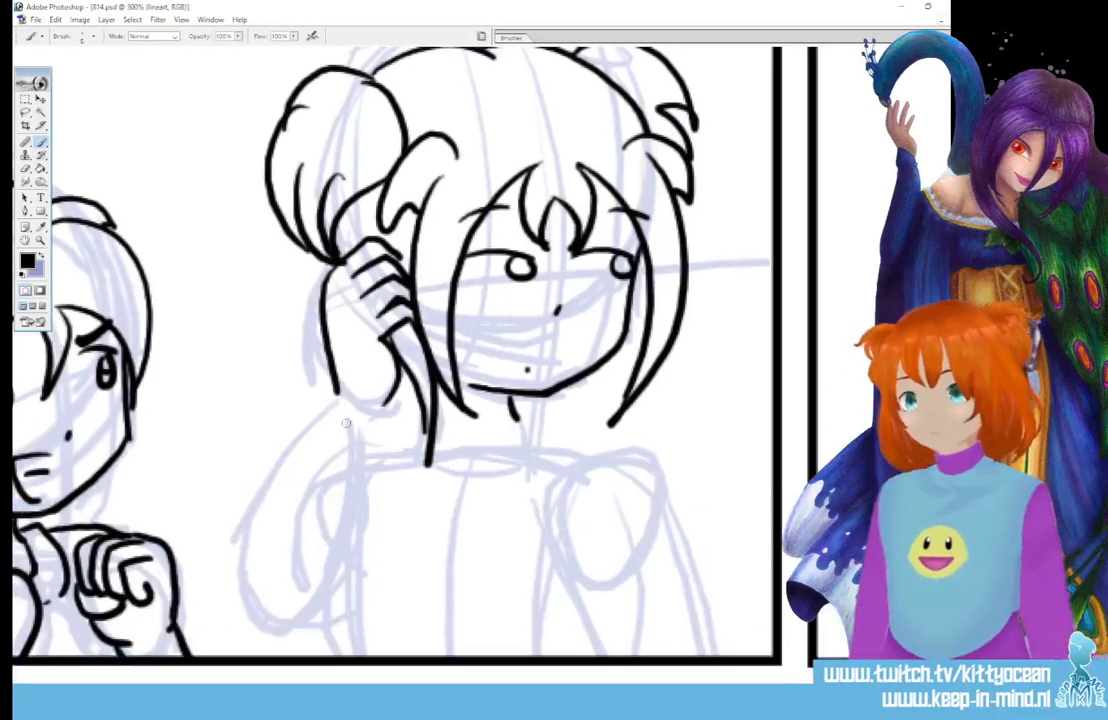
mouse_move(337, 396)
mouse_down()
mouse_move(344, 416)
mouse_move(378, 422)
mouse_up()
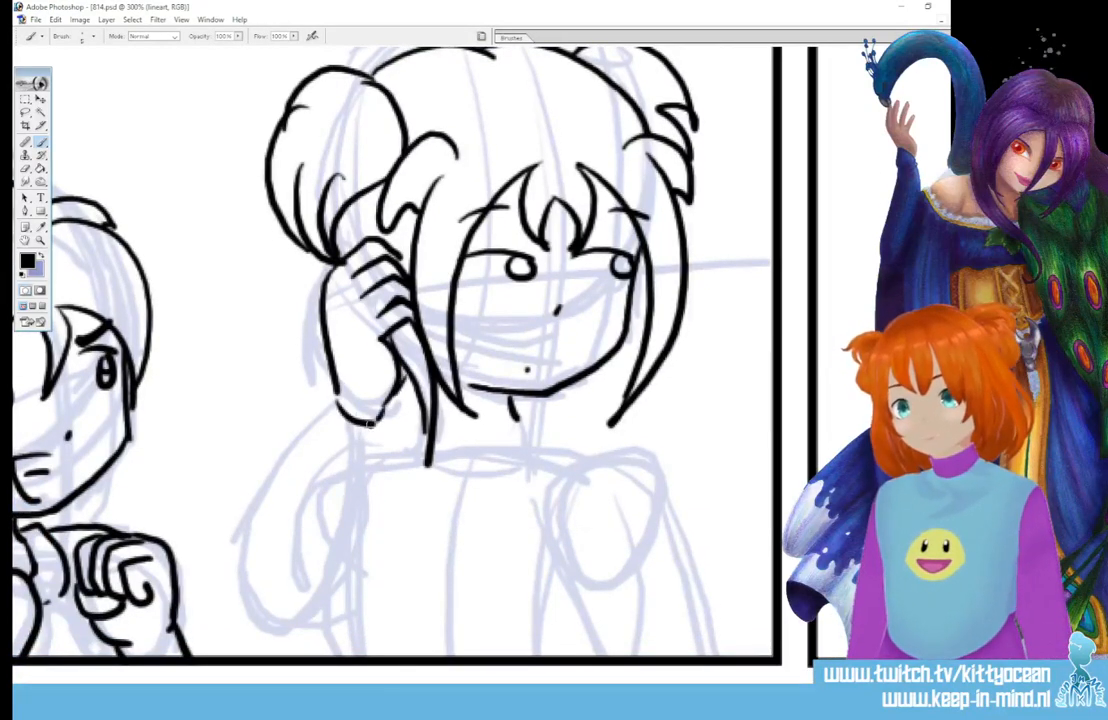
drag(316, 404, 372, 442)
mouse_move(330, 395)
mouse_down()
mouse_move(388, 420)
mouse_move(322, 612)
mouse_up()
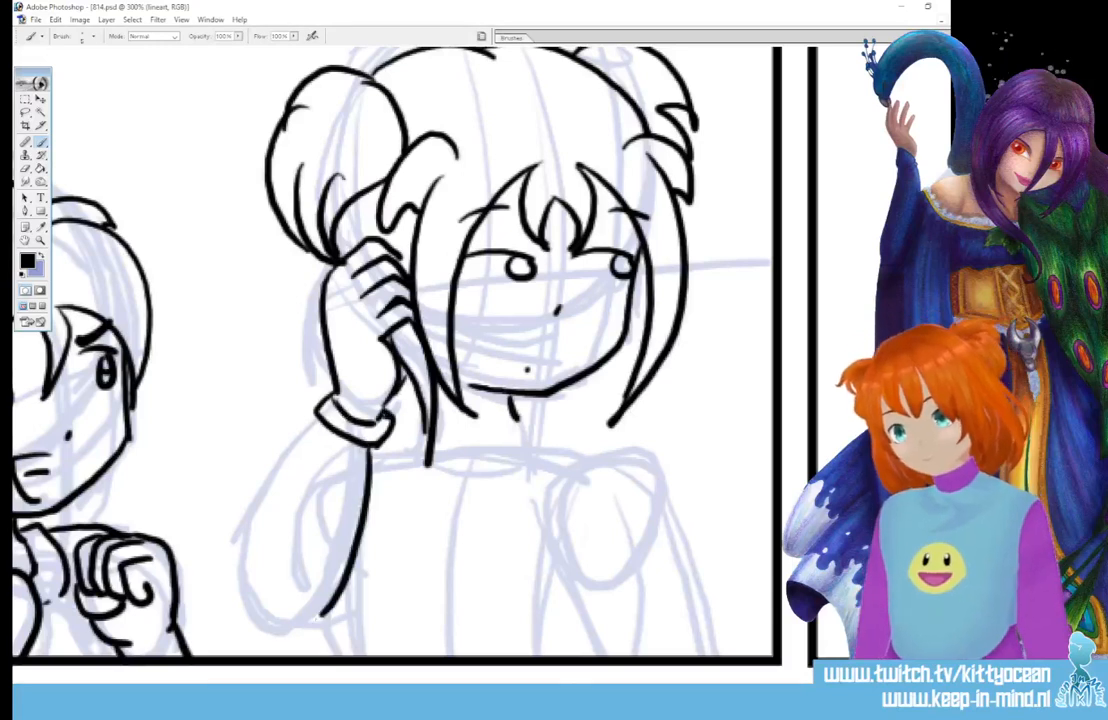
mouse_move(320, 416)
mouse_down()
mouse_move(258, 516)
mouse_move(252, 586)
mouse_move(277, 630)
mouse_move(312, 632)
mouse_up()
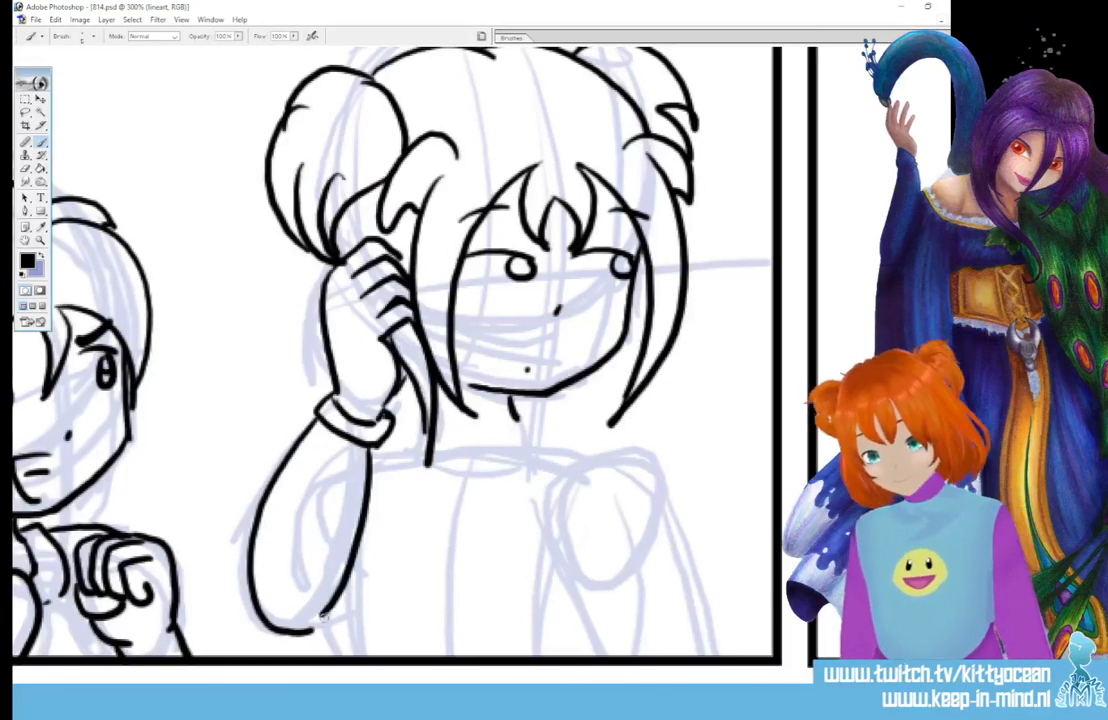
Ink the taller character's neck collar, far shoulder and lowered arm, with short fold lines on the sleeve and shirt.
mouse_move(438, 424)
mouse_down()
mouse_move(527, 419)
mouse_move(545, 447)
mouse_move(501, 476)
mouse_up()
mouse_move(422, 428)
mouse_down()
mouse_move(433, 458)
mouse_move(402, 465)
mouse_move(539, 461)
mouse_move(576, 450)
mouse_up()
mouse_move(576, 451)
mouse_down()
mouse_move(555, 480)
mouse_move(548, 655)
mouse_up()
drag(557, 454, 708, 653)
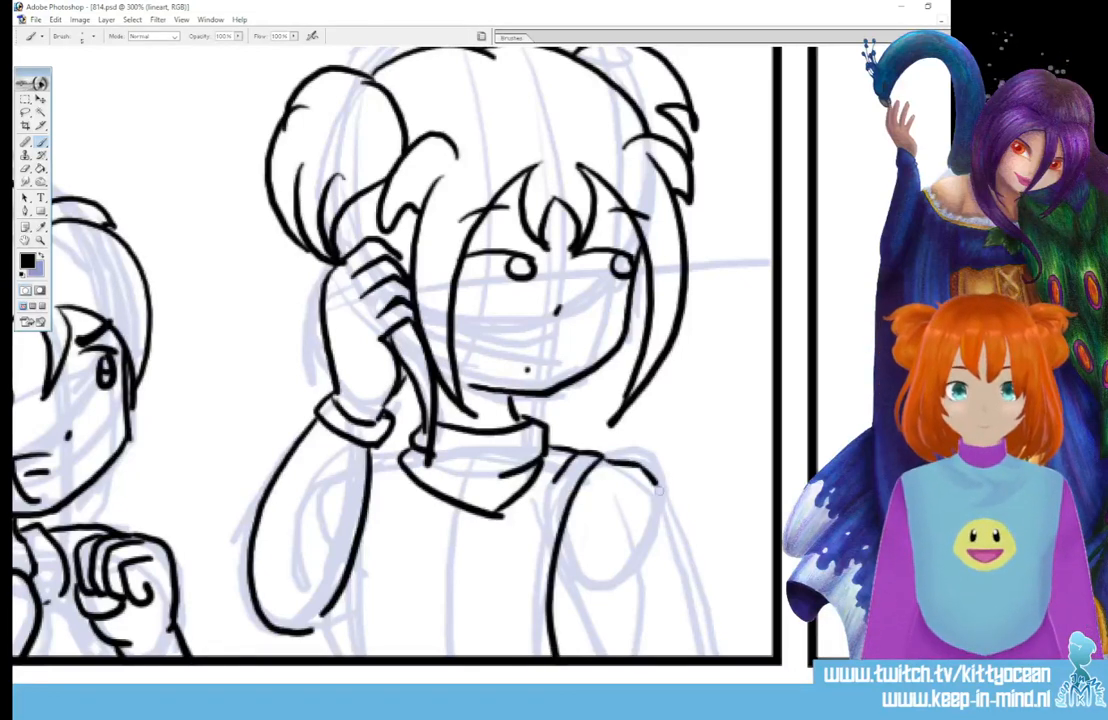
drag(592, 498, 624, 484)
drag(563, 578, 588, 655)
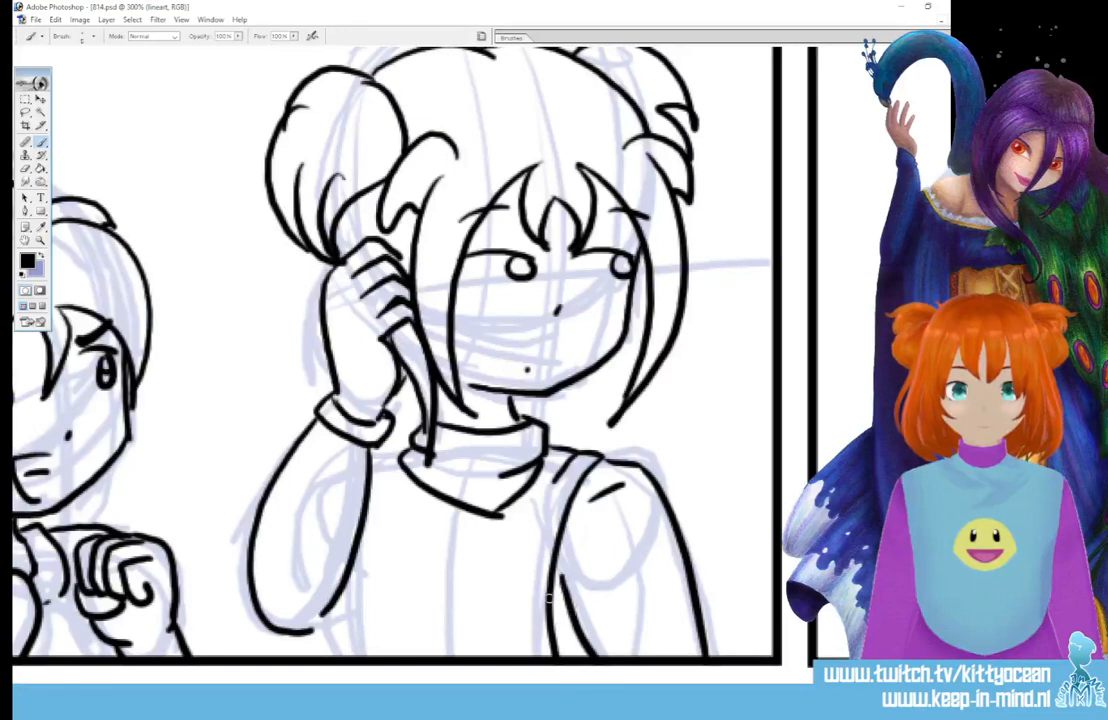
drag(550, 602, 572, 635)
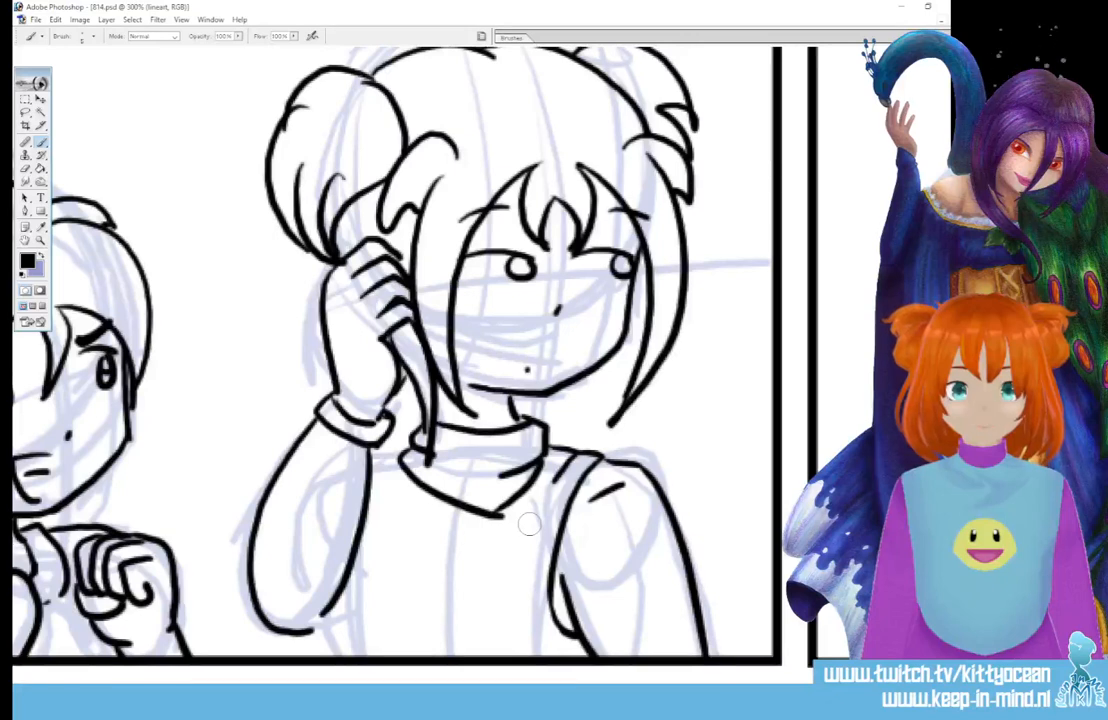
Reshape the collar's pointed lower edge into a rounded curve, and add the short shoulder line beside the raised arm.
mouse_move(399, 459)
mouse_down()
mouse_move(451, 511)
mouse_move(501, 507)
mouse_move(533, 467)
mouse_up()
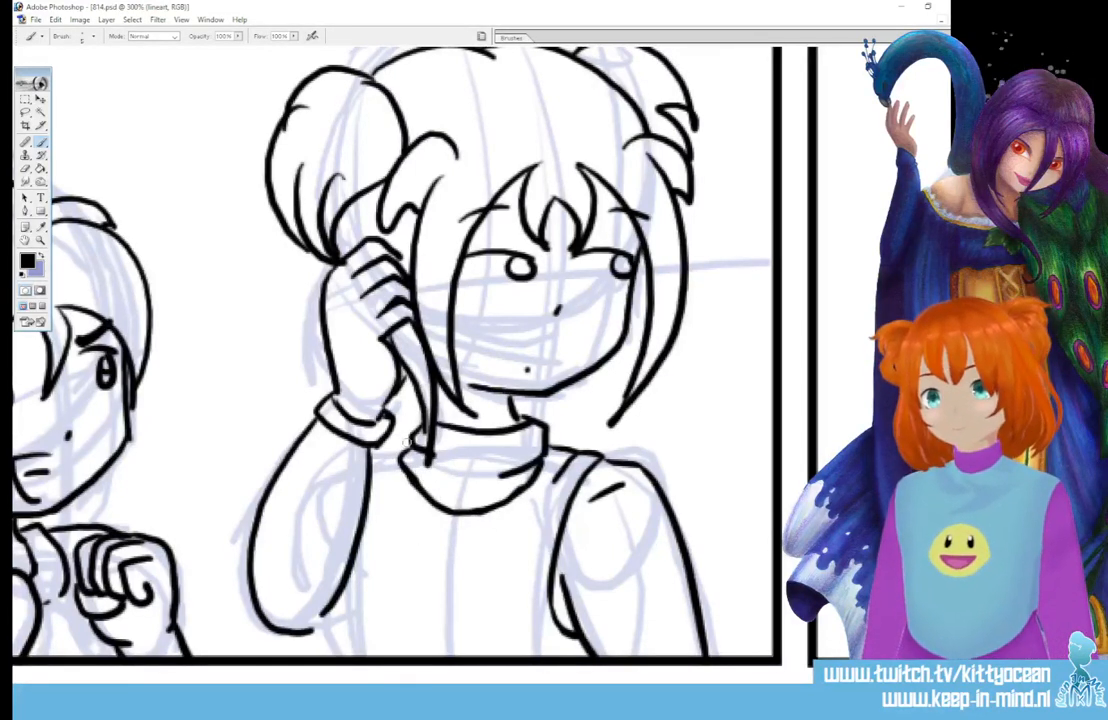
drag(408, 446, 381, 464)
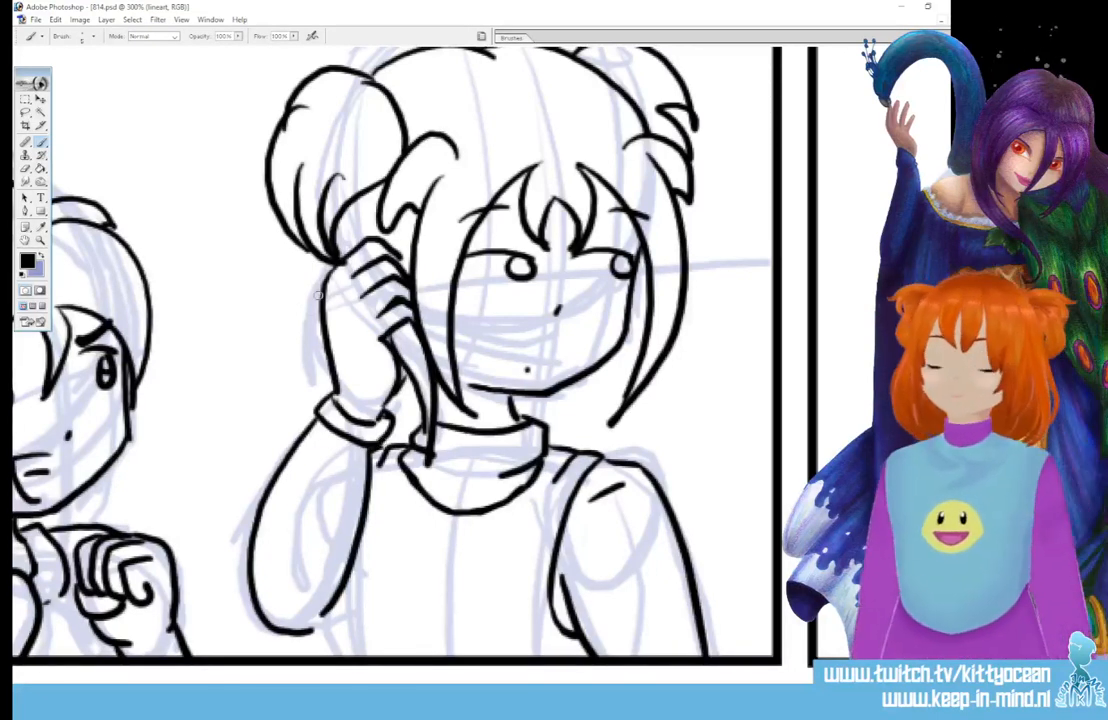
Ink the loose hair with pointed, flicked-out ends behind the raised hand and above the opposite shoulder.
mouse_move(321, 297)
mouse_down()
mouse_move(271, 337)
mouse_move(256, 409)
mouse_up()
drag(258, 408, 308, 368)
drag(306, 370, 298, 432)
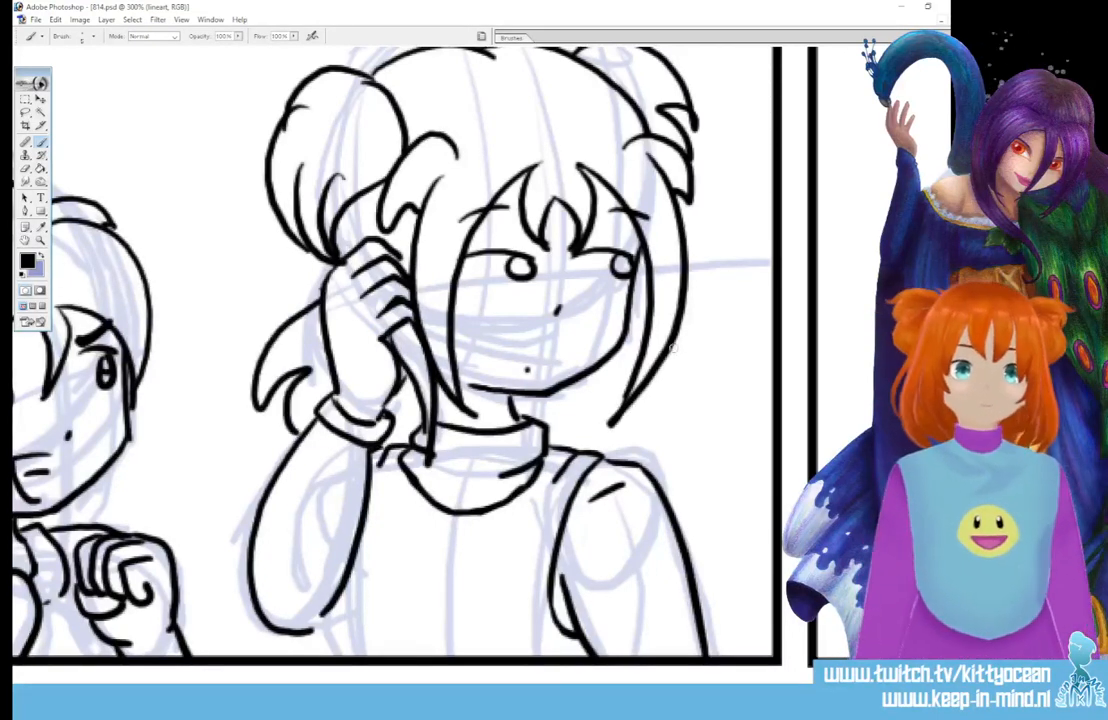
mouse_move(672, 345)
mouse_down()
mouse_move(690, 410)
mouse_move(650, 440)
mouse_up()
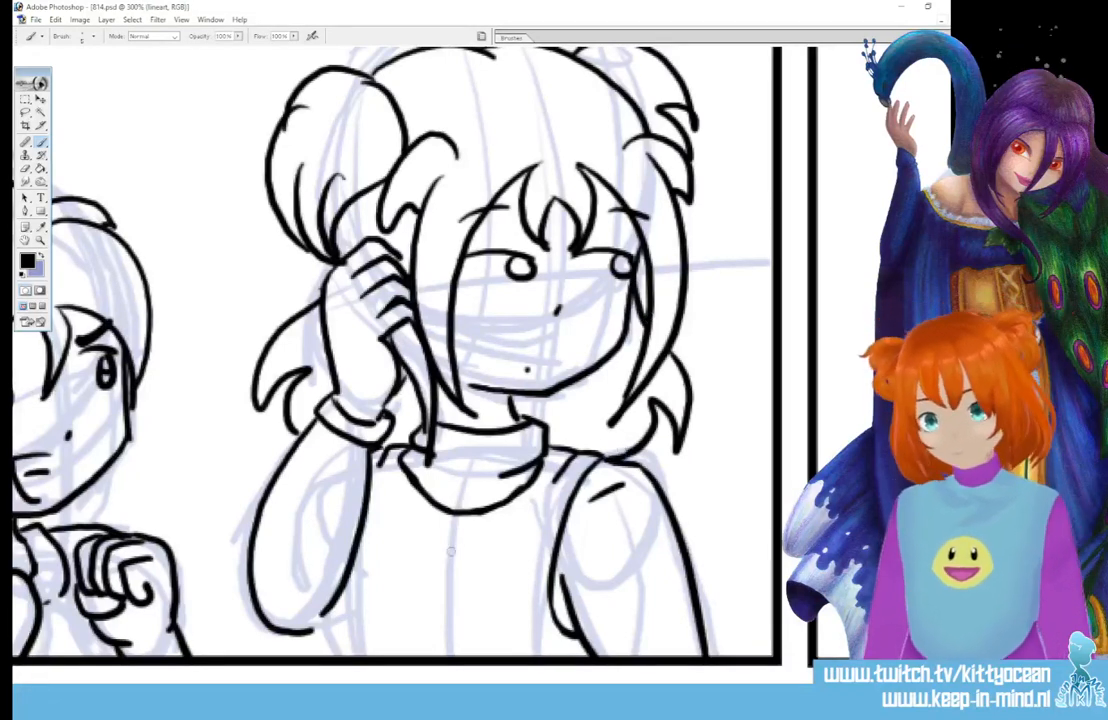
Ink a round emblem on the front of the shirt, redrawing its second half as an even curve.
mouse_move(460, 545)
mouse_down()
mouse_move(405, 590)
mouse_move(448, 628)
mouse_up()
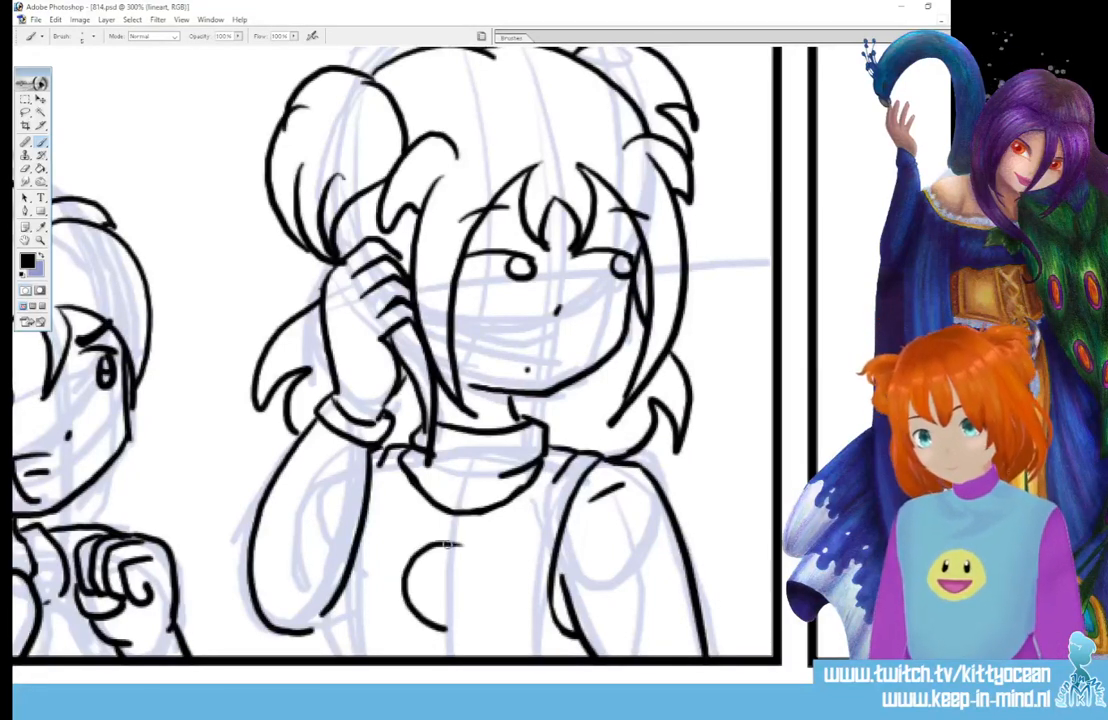
drag(452, 545, 452, 630)
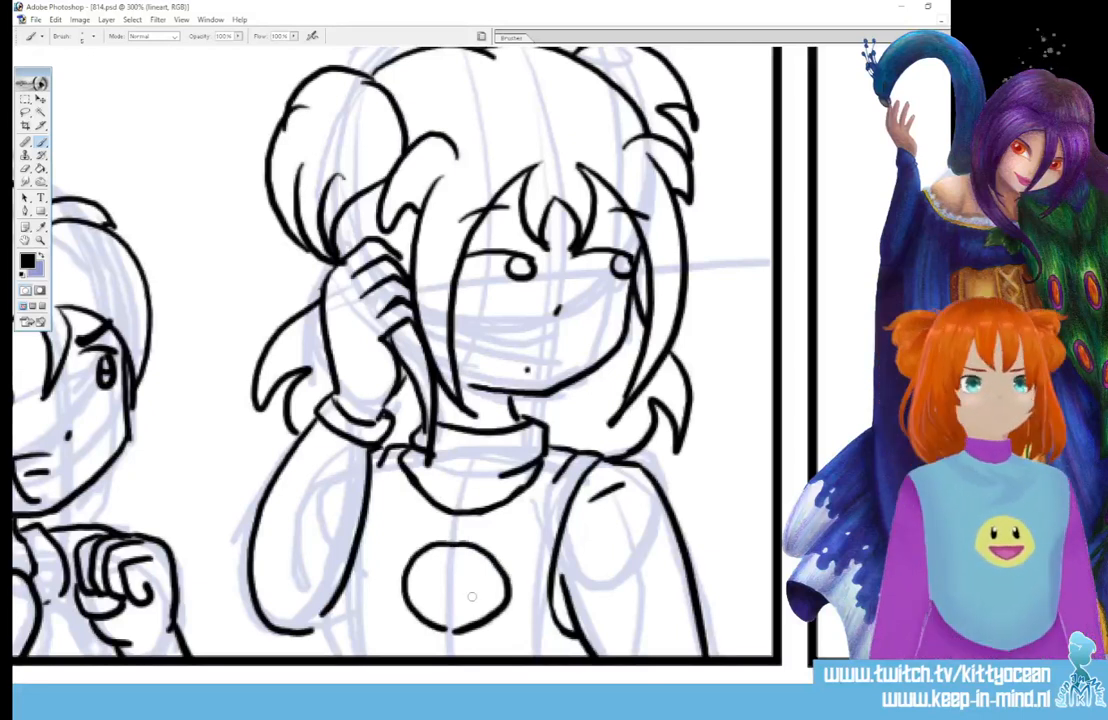
key(ctrl+z)
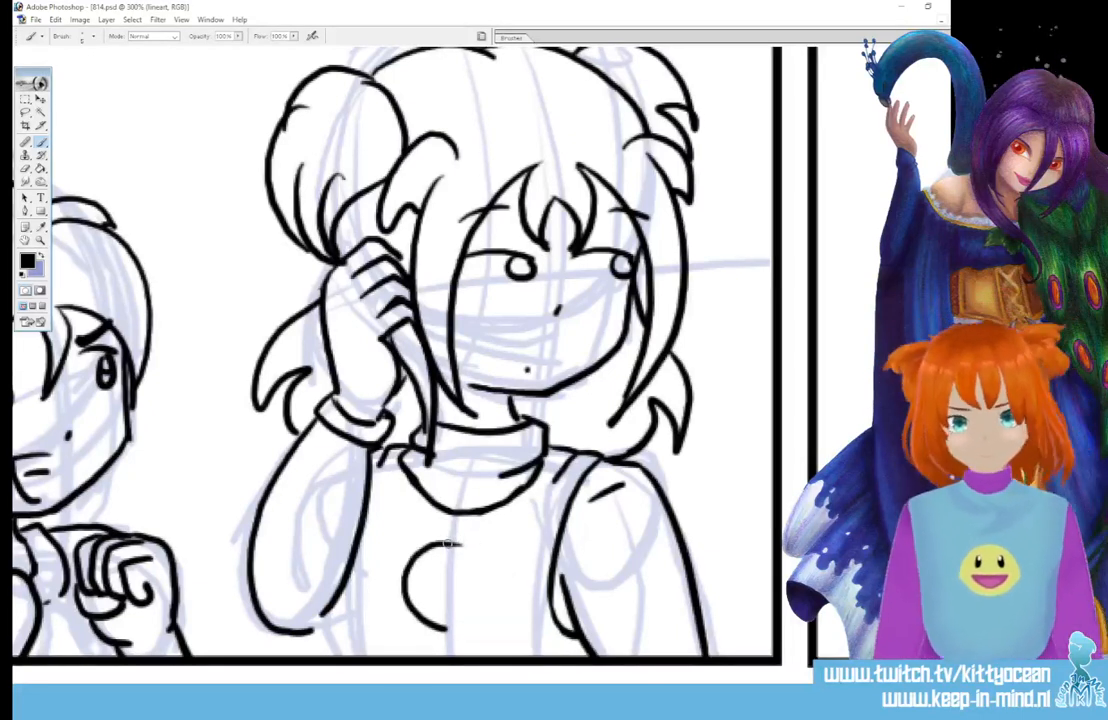
mouse_move(452, 545)
mouse_down()
mouse_move(494, 582)
mouse_move(458, 628)
mouse_up()
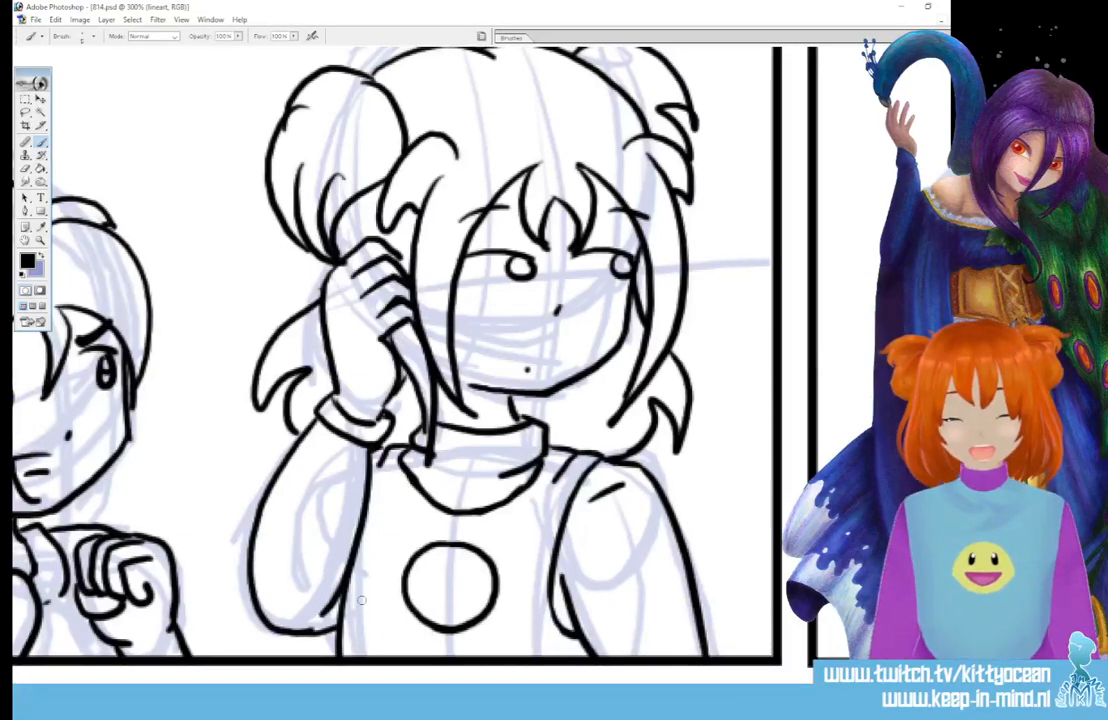
Draw a face inside the shirt emblem with two short dash eyes and a small crooked mouth stroke.
drag(418, 578, 480, 582)
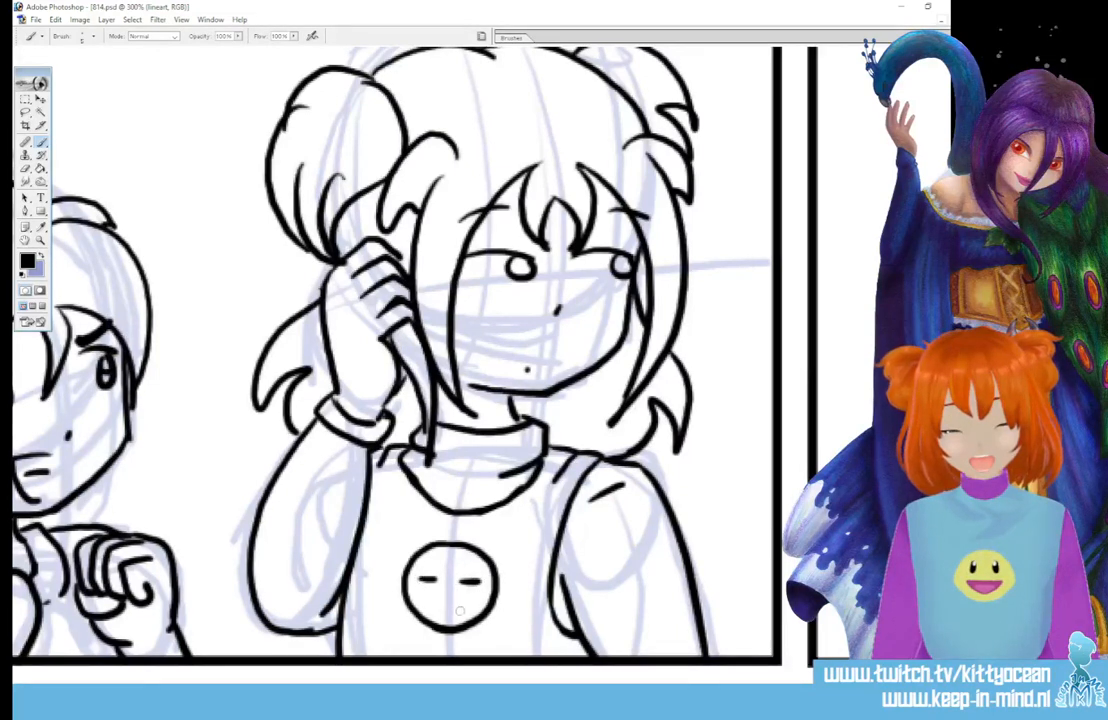
mouse_move(452, 599)
mouse_down()
mouse_move(440, 610)
mouse_move(454, 604)
mouse_up()
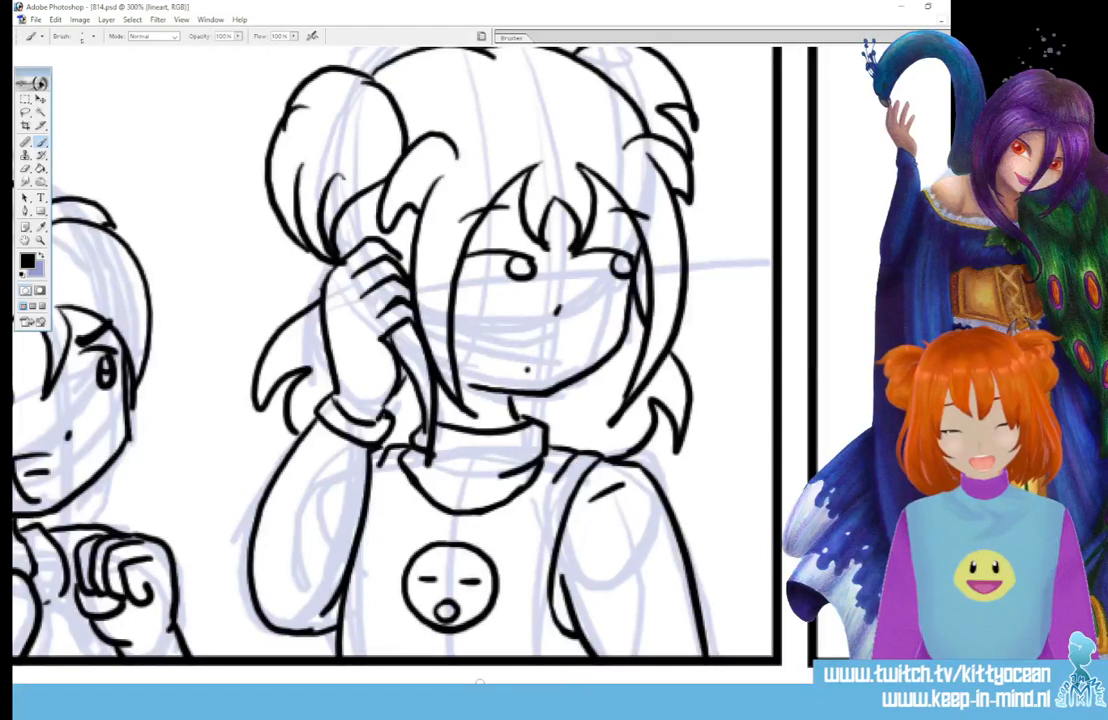
key(ctrl+z)
drag(444, 603, 460, 610)
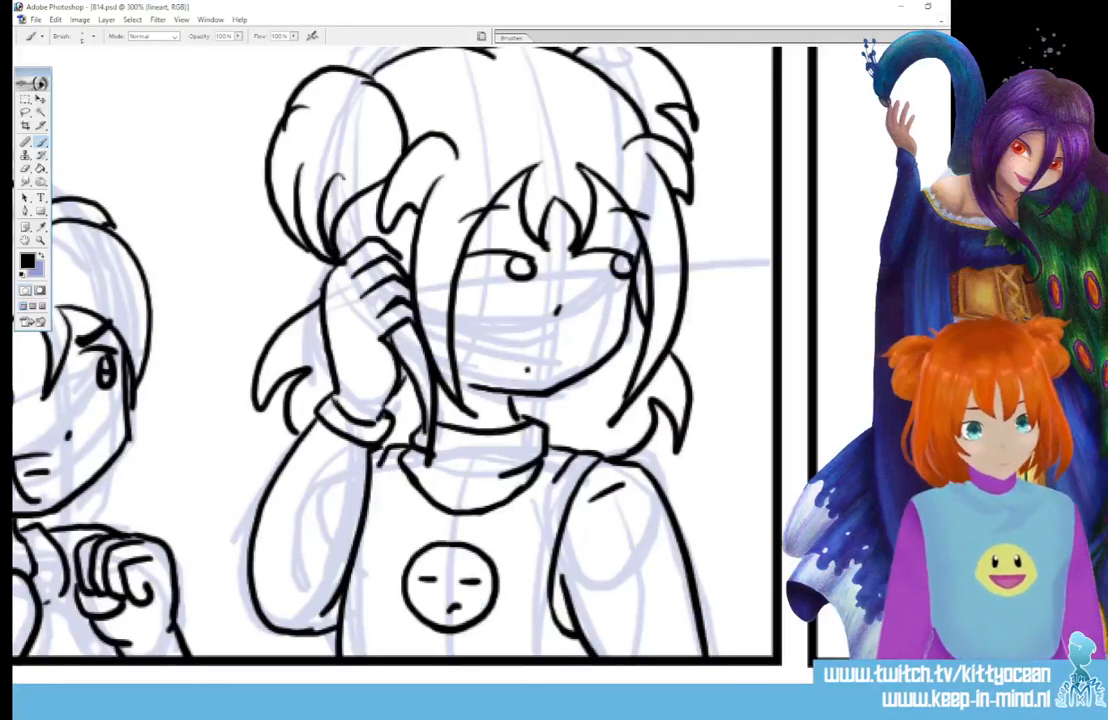
Ink two narrow oval eyes with pupils on the sketched head in the next panel.
scroll(415, 662, right, 5)
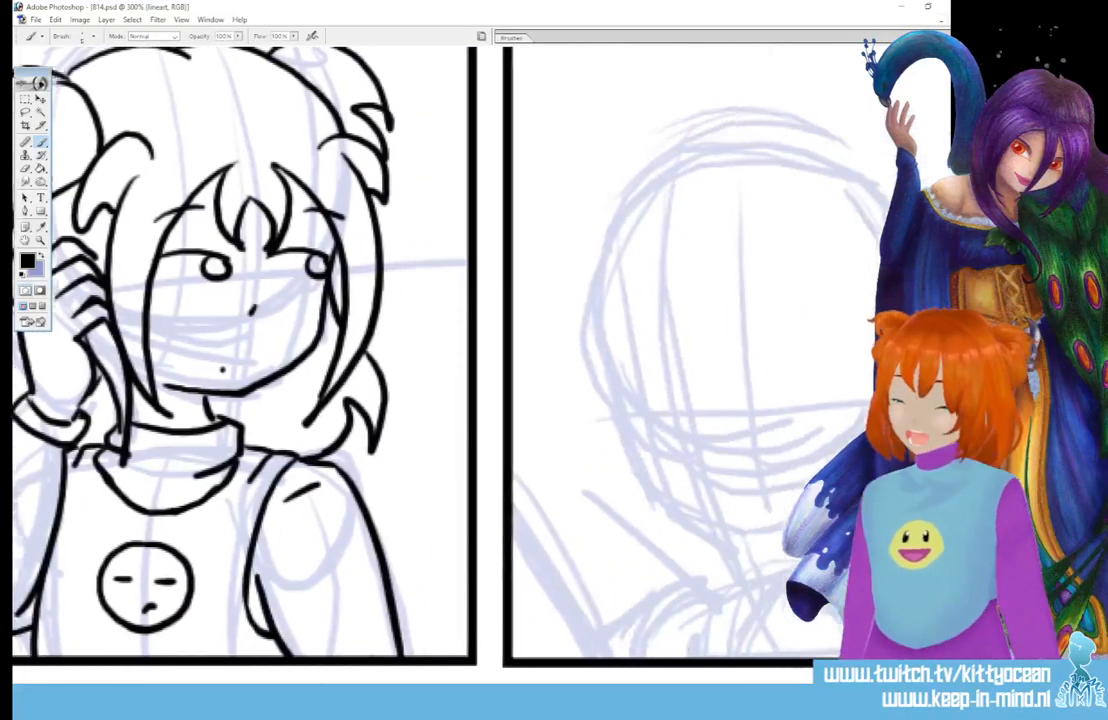
scroll(385, 645, right, 5)
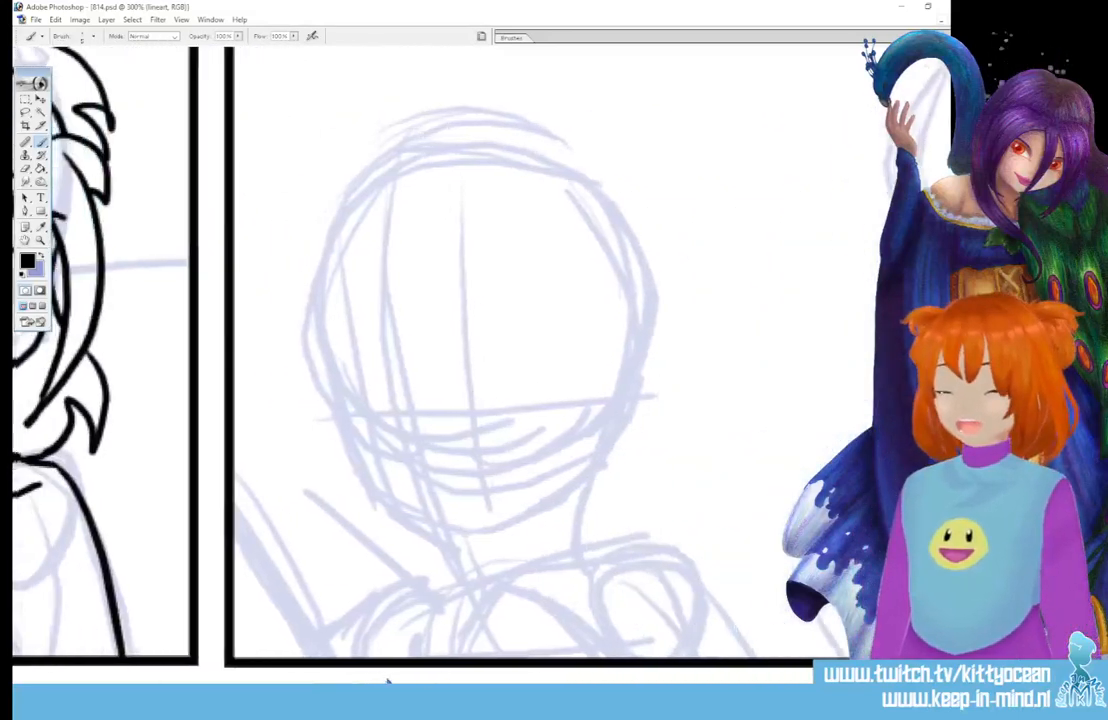
drag(505, 395, 503, 393)
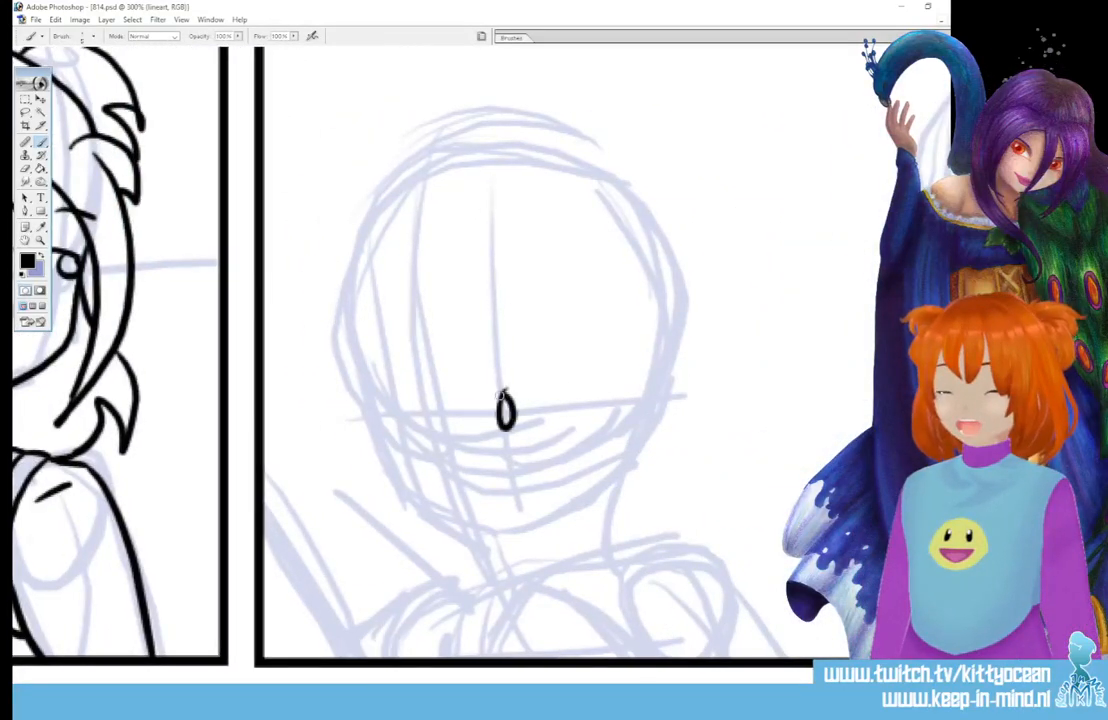
drag(389, 400, 390, 402)
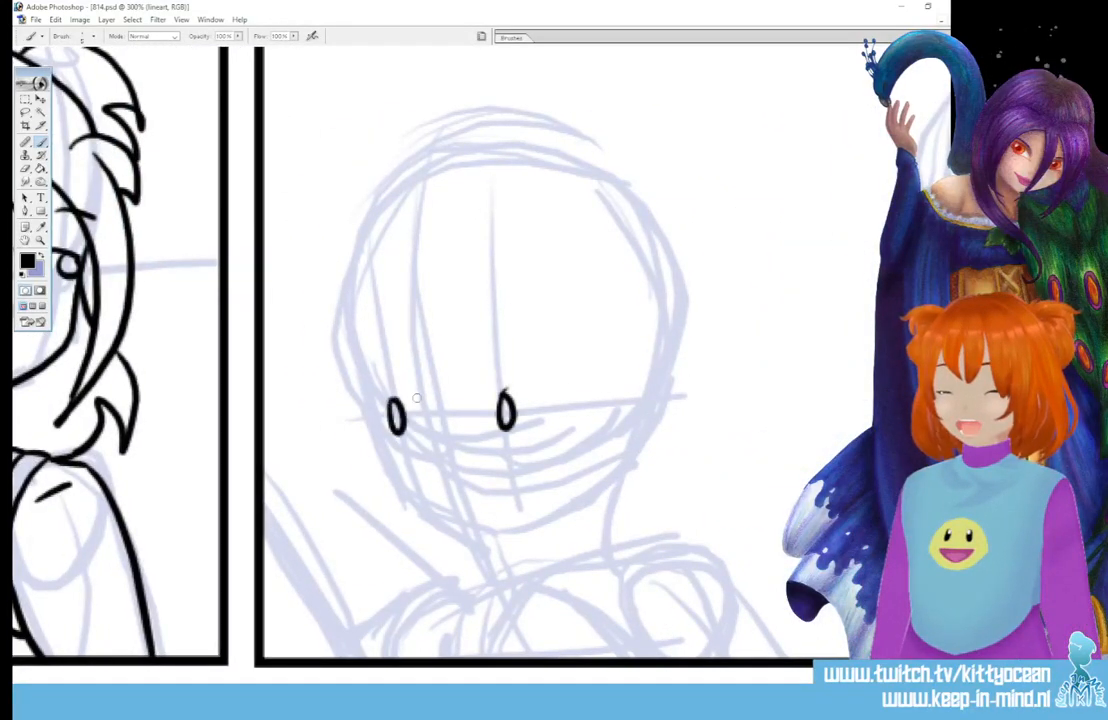
key(bracketright)
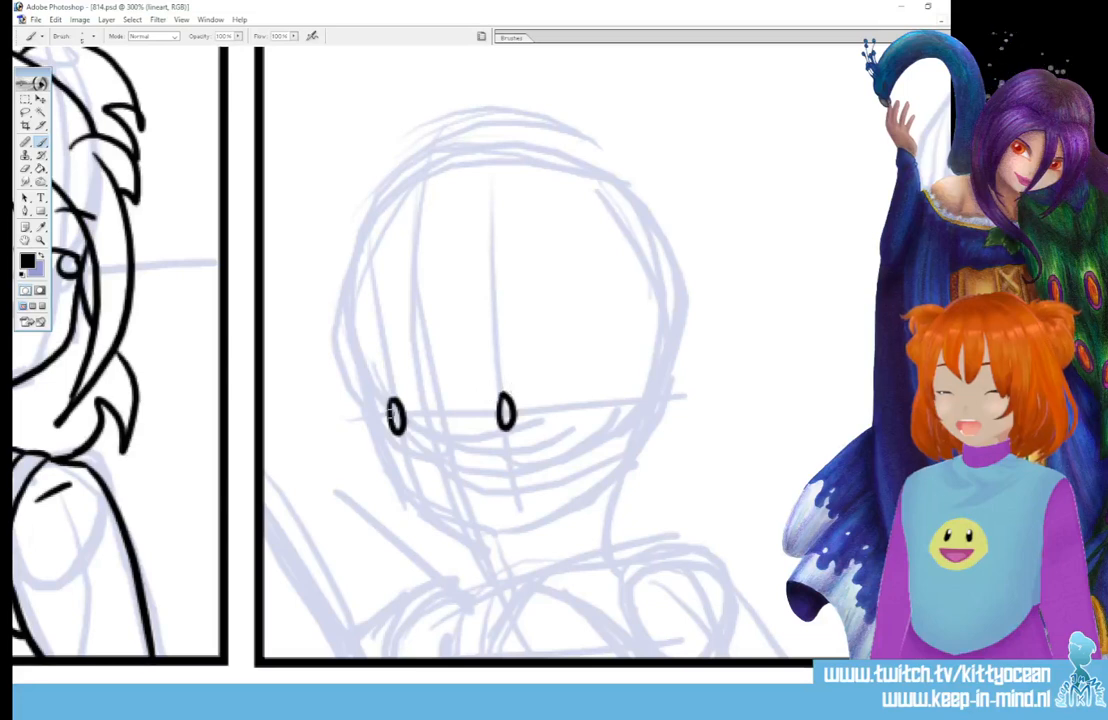
drag(395, 410, 398, 420)
drag(505, 404, 507, 416)
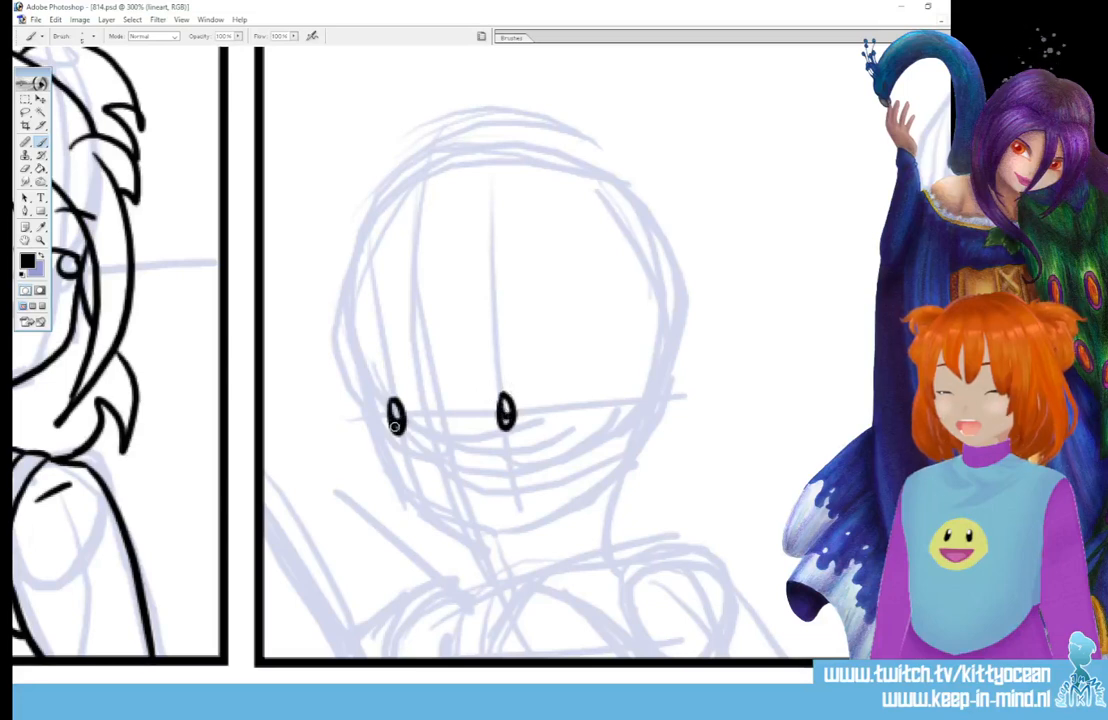
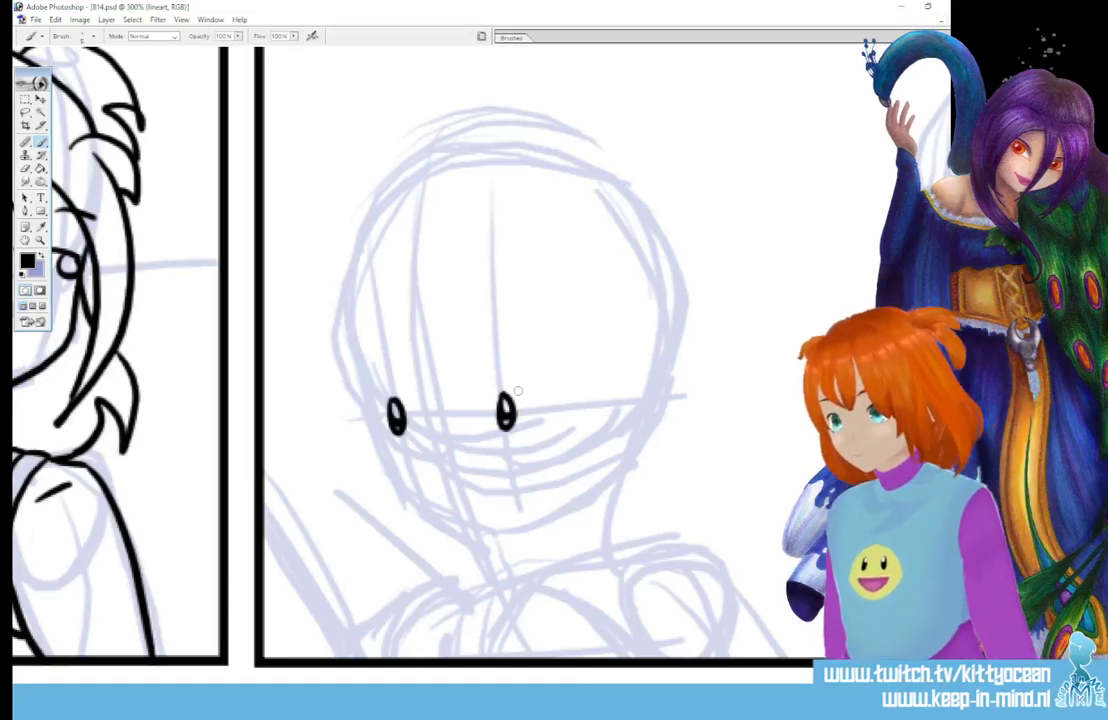
Ink the eyelids, angled frowning eyebrows, a small nose mark and a slanted smirk on the short-haired character's face.
drag(492, 387, 550, 380)
drag(385, 394, 423, 386)
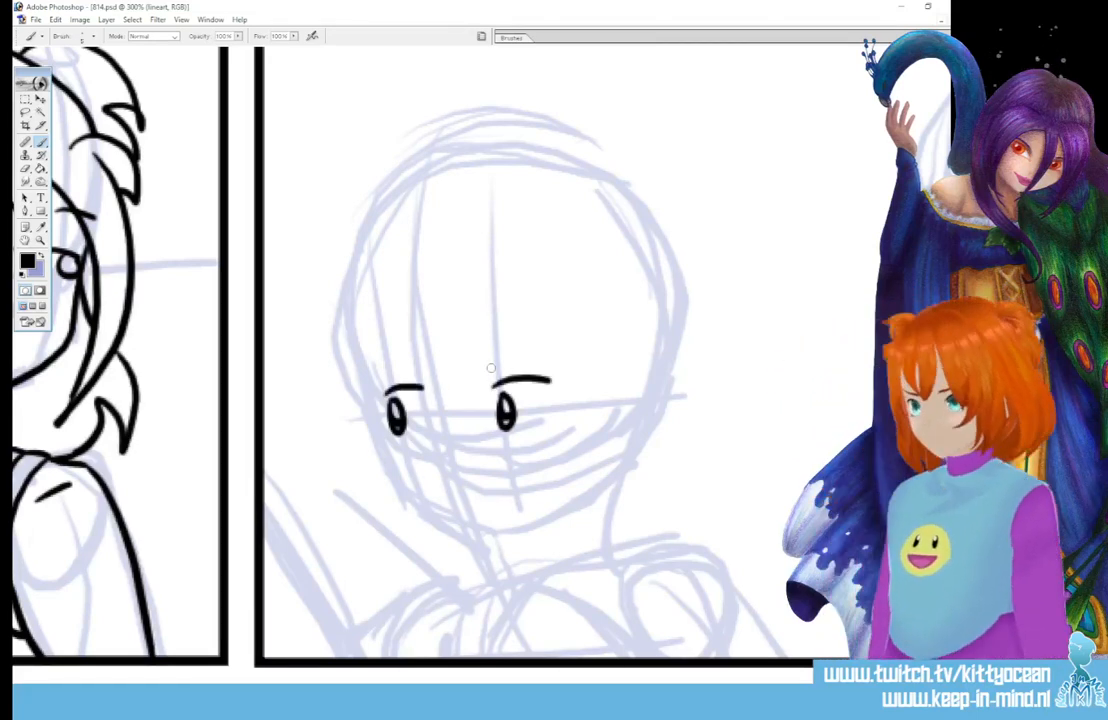
mouse_move(488, 362)
mouse_down()
mouse_move(494, 374)
mouse_move(539, 350)
mouse_up()
drag(383, 374, 413, 372)
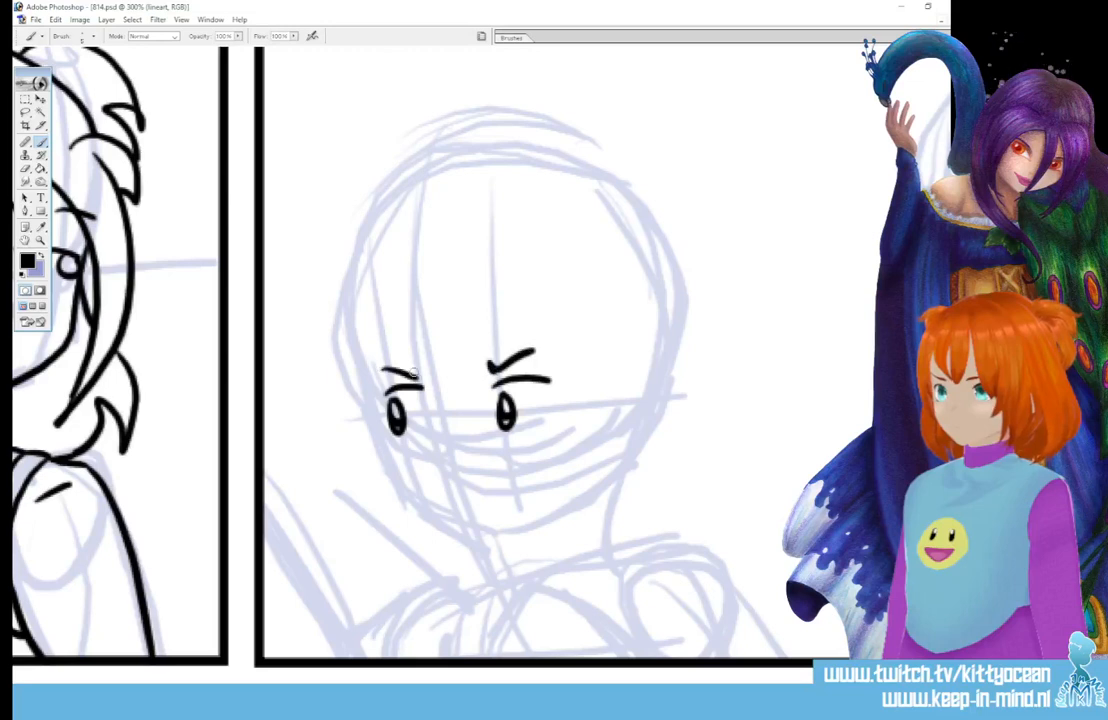
click(450, 458)
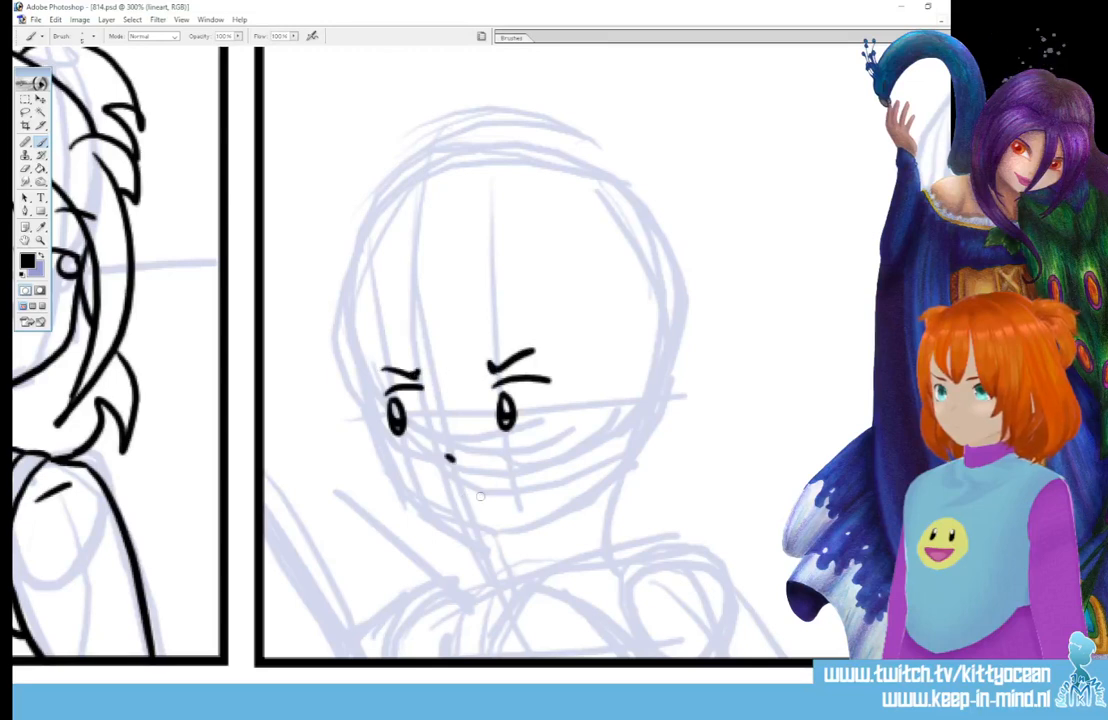
drag(470, 497, 535, 471)
Ink the short-haired character's pointed fringe and the curved side locks framing both sides of the face.
drag(435, 312, 460, 424)
drag(472, 332, 460, 424)
drag(430, 314, 375, 466)
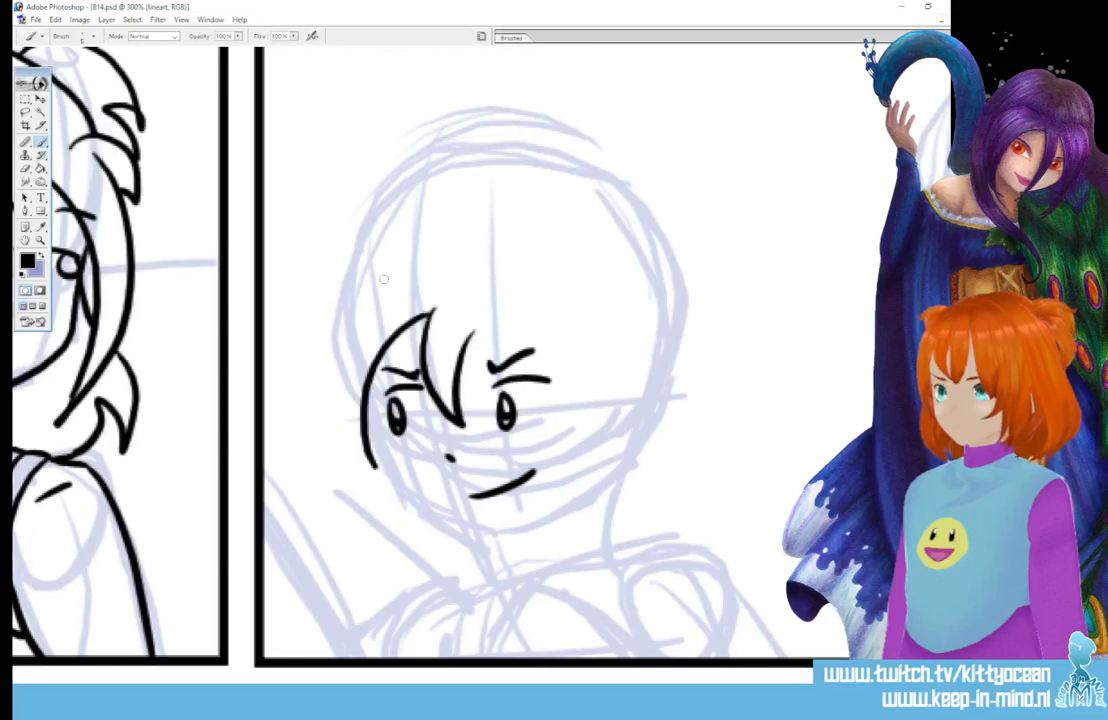
mouse_move(401, 250)
mouse_down()
mouse_move(330, 330)
mouse_move(336, 392)
mouse_up()
mouse_move(408, 228)
mouse_down()
mouse_move(322, 310)
mouse_move(350, 428)
mouse_move(369, 457)
mouse_up()
mouse_move(475, 333)
mouse_down()
mouse_move(510, 339)
mouse_move(569, 455)
mouse_up()
drag(575, 329, 564, 462)
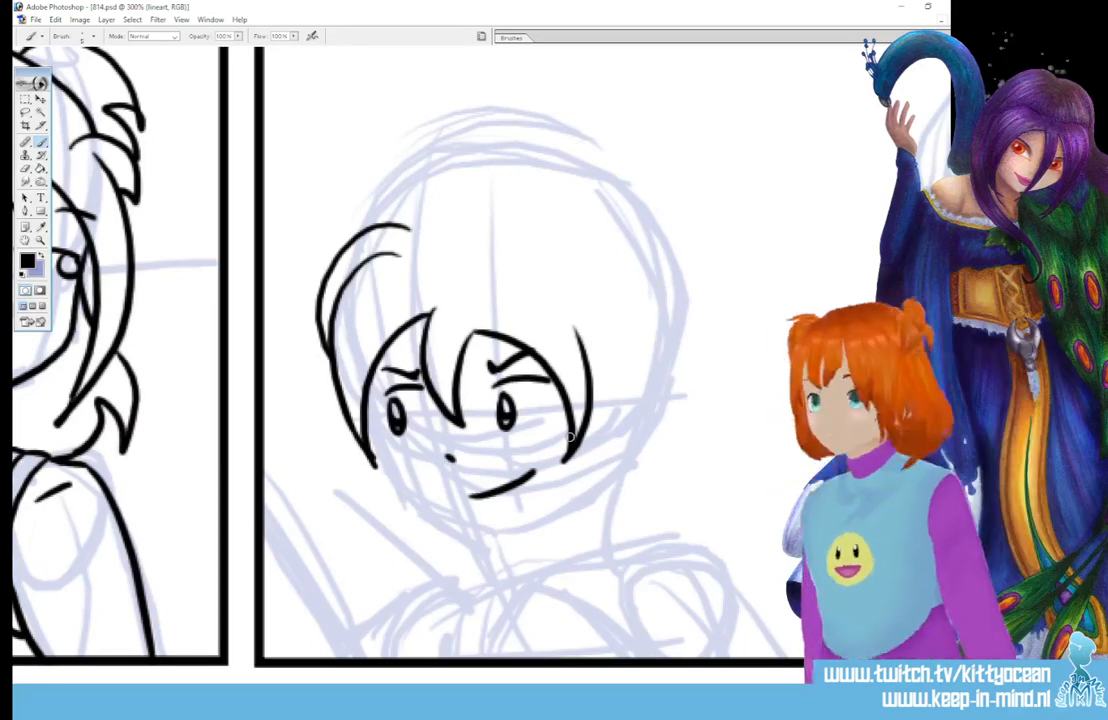
Ink the back of the head with the ear and nape hair, plus the jawline and both neck lines.
mouse_move(487, 190)
mouse_down()
mouse_move(617, 173)
mouse_move(682, 285)
mouse_move(683, 383)
mouse_move(647, 432)
mouse_move(598, 478)
mouse_up()
drag(646, 440, 616, 490)
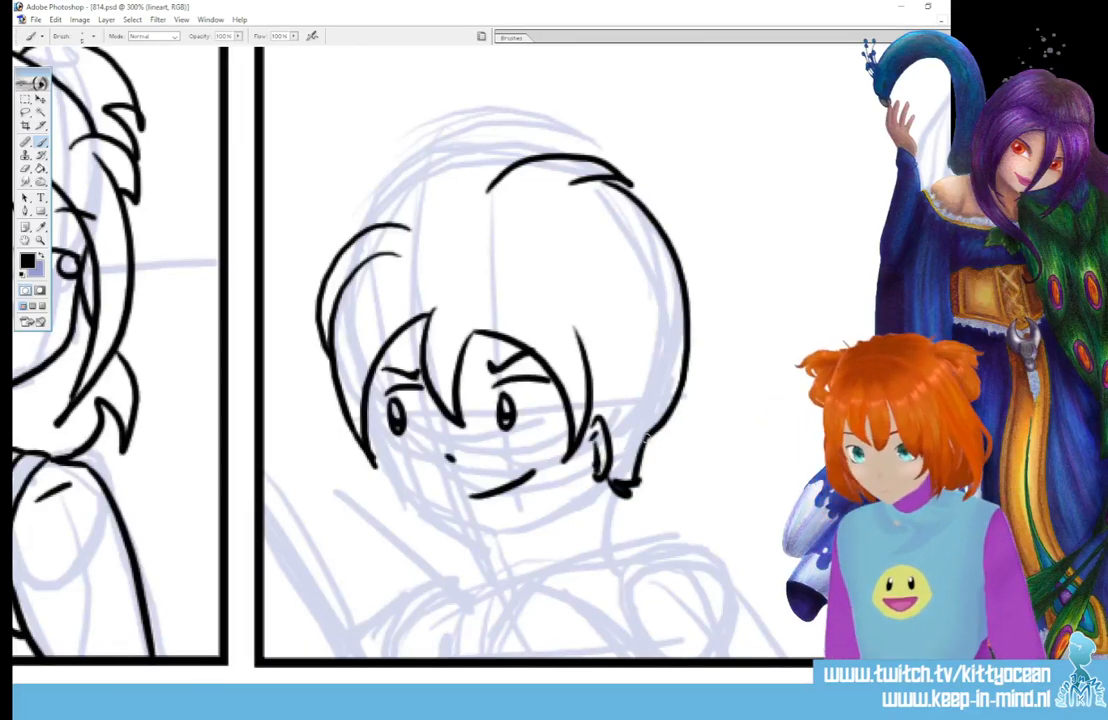
mouse_move(369, 406)
mouse_down()
mouse_move(408, 501)
mouse_move(439, 519)
mouse_move(508, 532)
mouse_move(539, 525)
mouse_move(578, 491)
mouse_move(619, 556)
mouse_up()
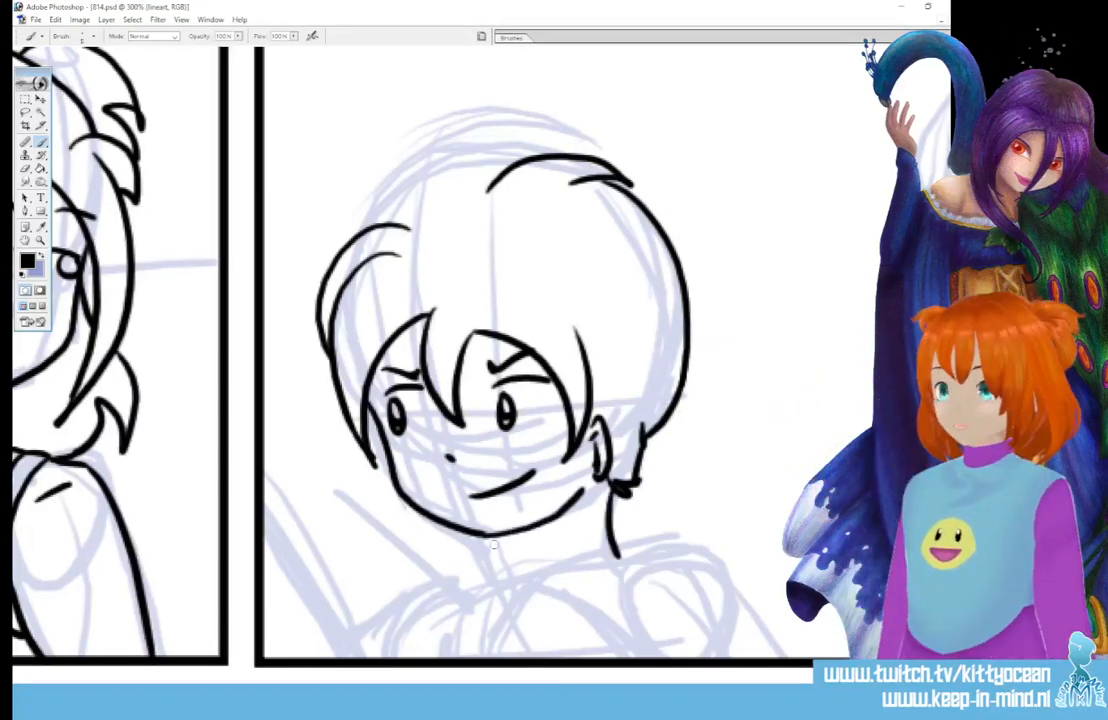
drag(500, 541, 506, 581)
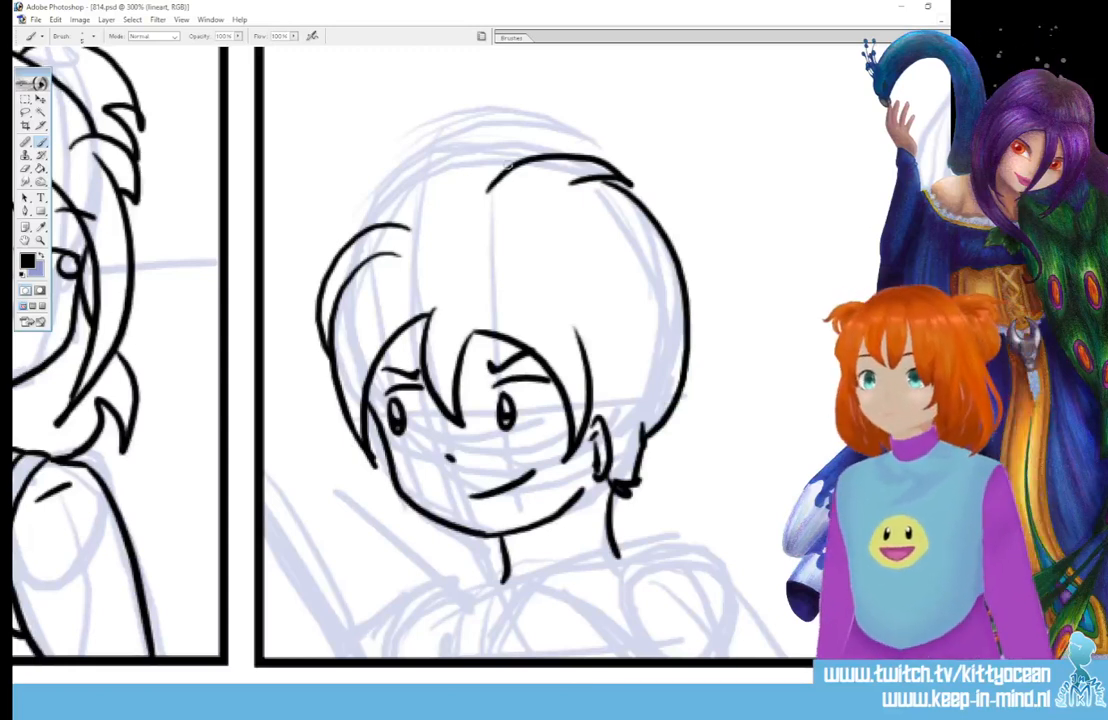
Redraw the crown of the hair as overlapping tufts on both sides of a central dip, joined to the side outlines.
drag(497, 160, 372, 215)
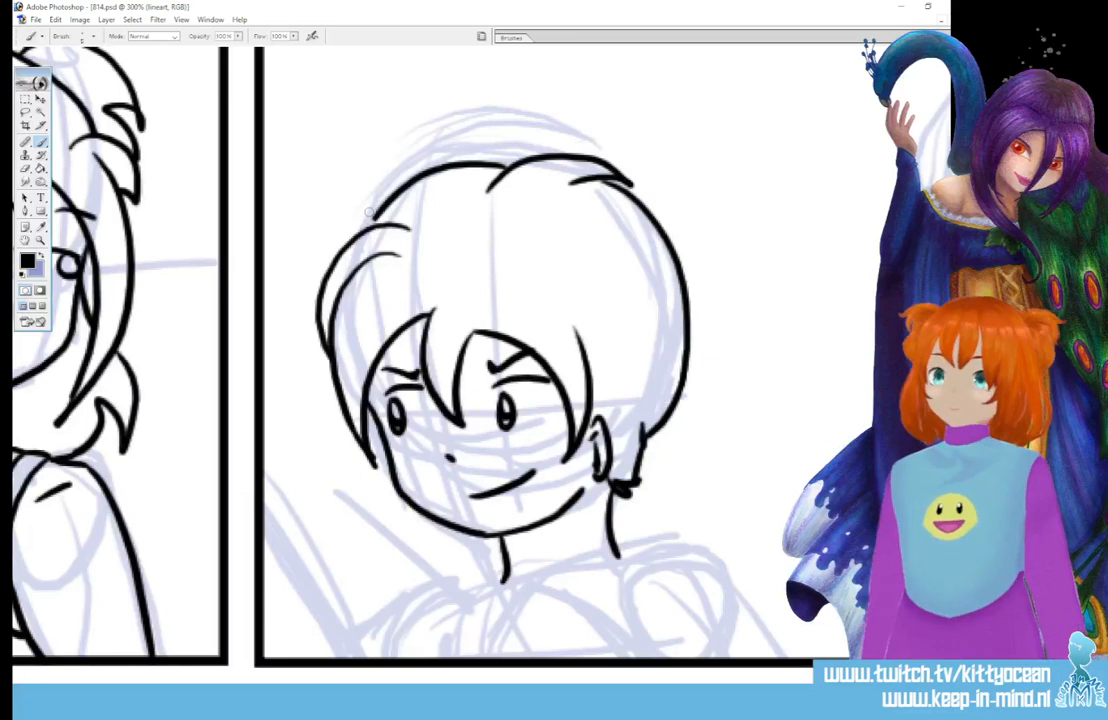
mouse_move(369, 213)
mouse_down()
mouse_move(472, 169)
mouse_move(457, 159)
mouse_move(478, 181)
mouse_move(570, 152)
mouse_move(615, 186)
mouse_up()
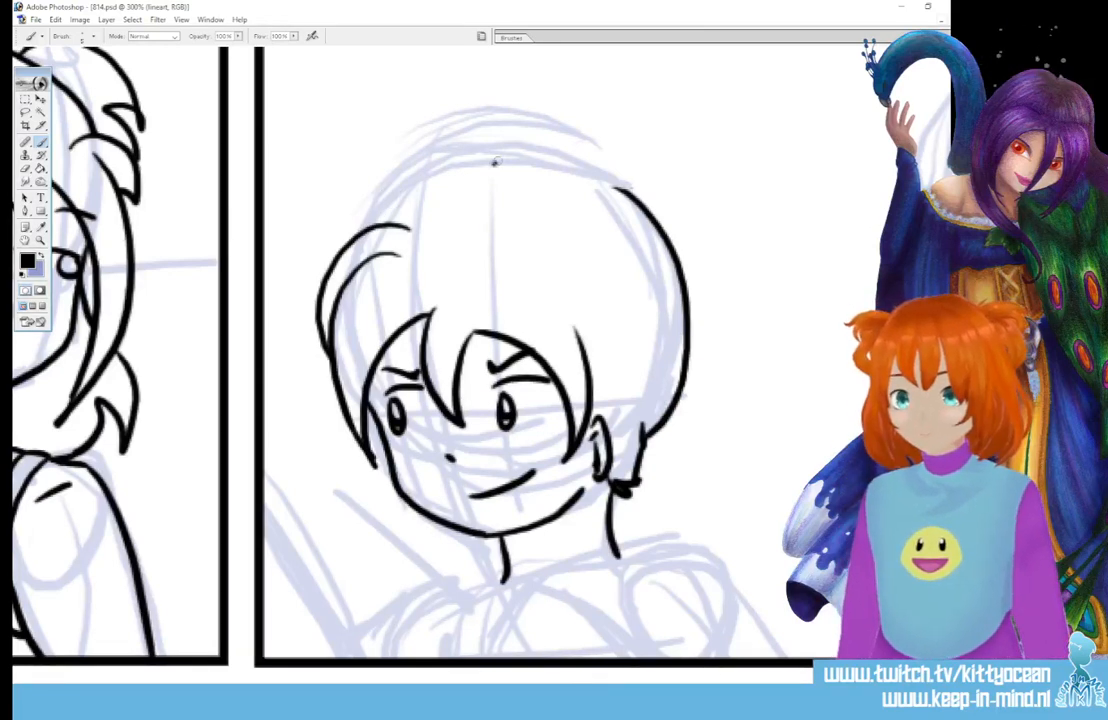
drag(495, 163, 585, 160)
drag(478, 146, 634, 199)
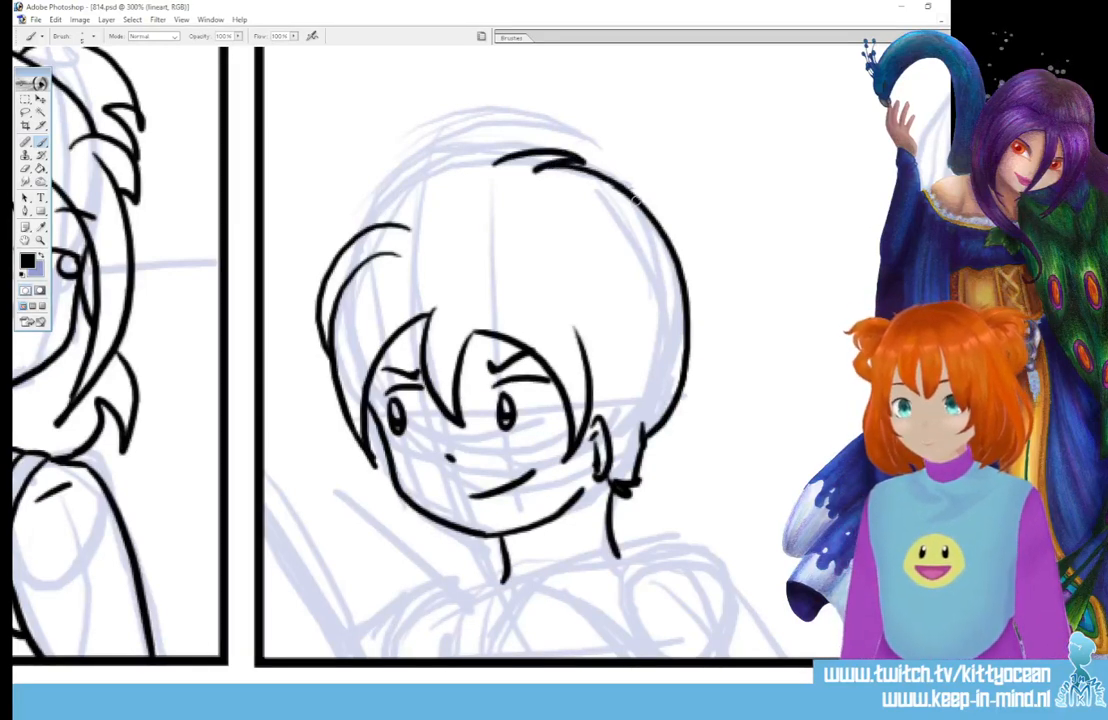
drag(492, 158, 370, 222)
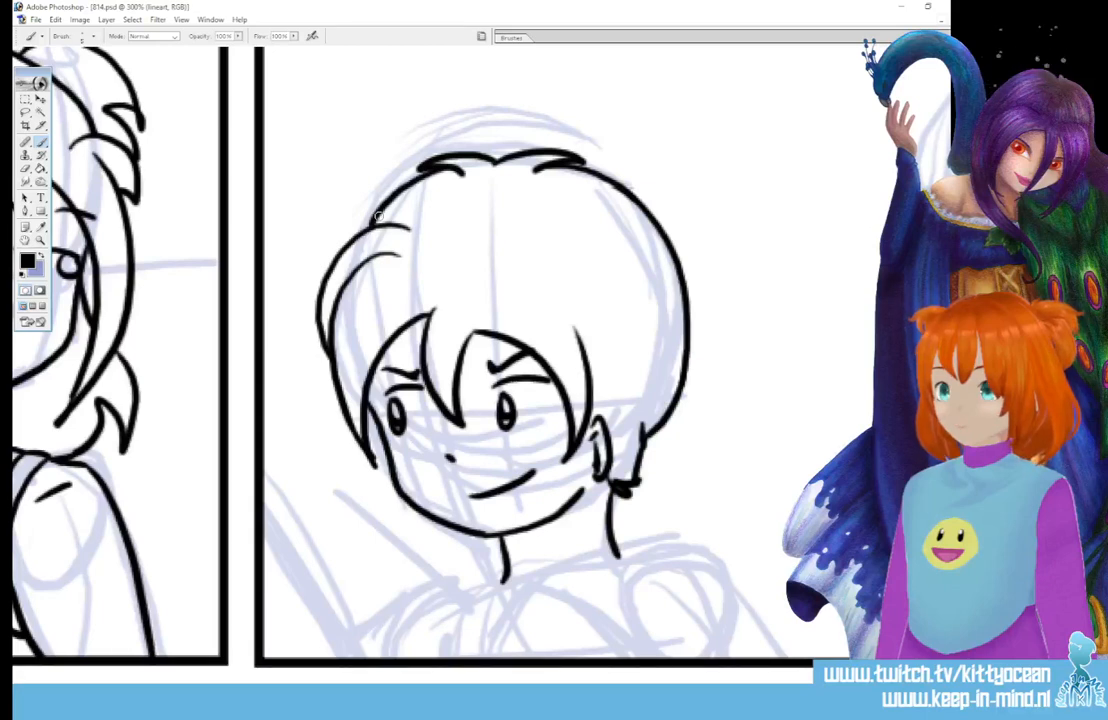
Ink the rounded form in front of the chest and the near shoulder with its sleeve seam and a short crease.
scroll(583, 488, down, 3)
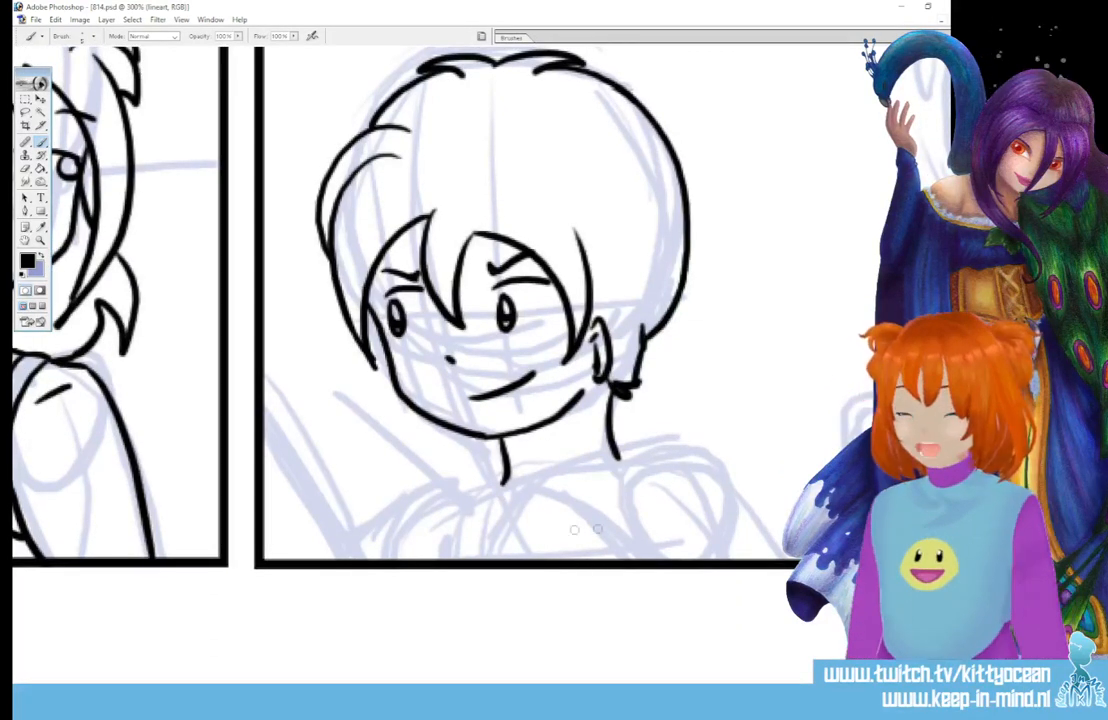
mouse_move(635, 556)
mouse_down()
mouse_move(490, 538)
mouse_move(486, 560)
mouse_up()
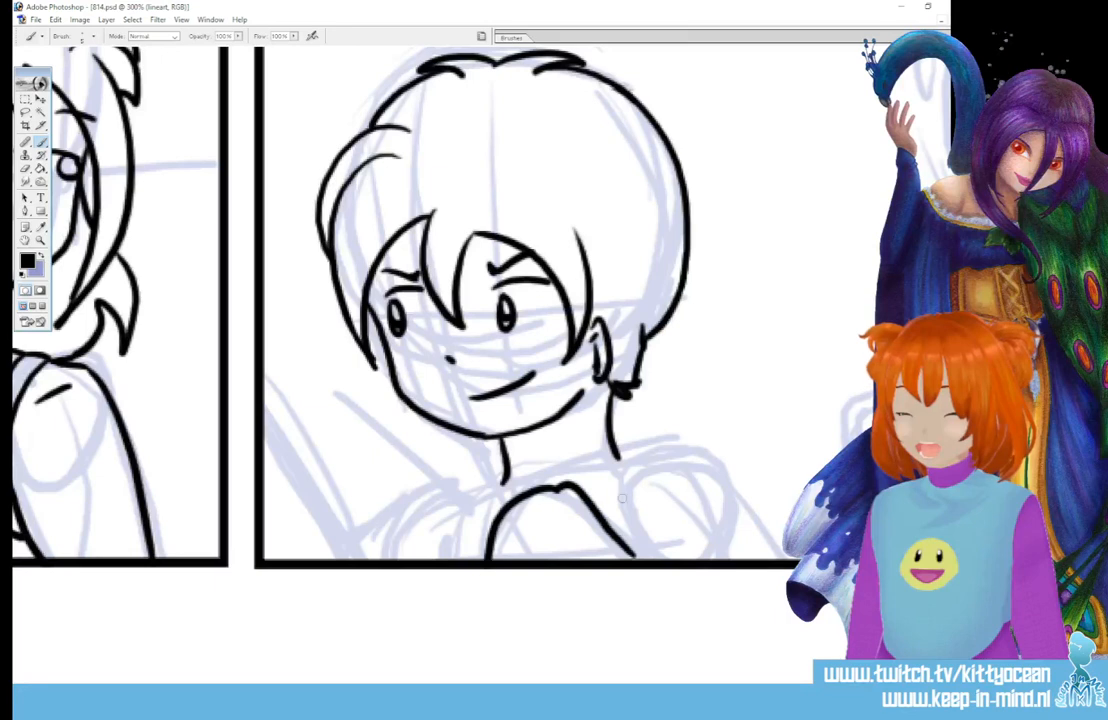
mouse_move(617, 456)
mouse_down()
mouse_move(688, 449)
mouse_move(774, 549)
mouse_up()
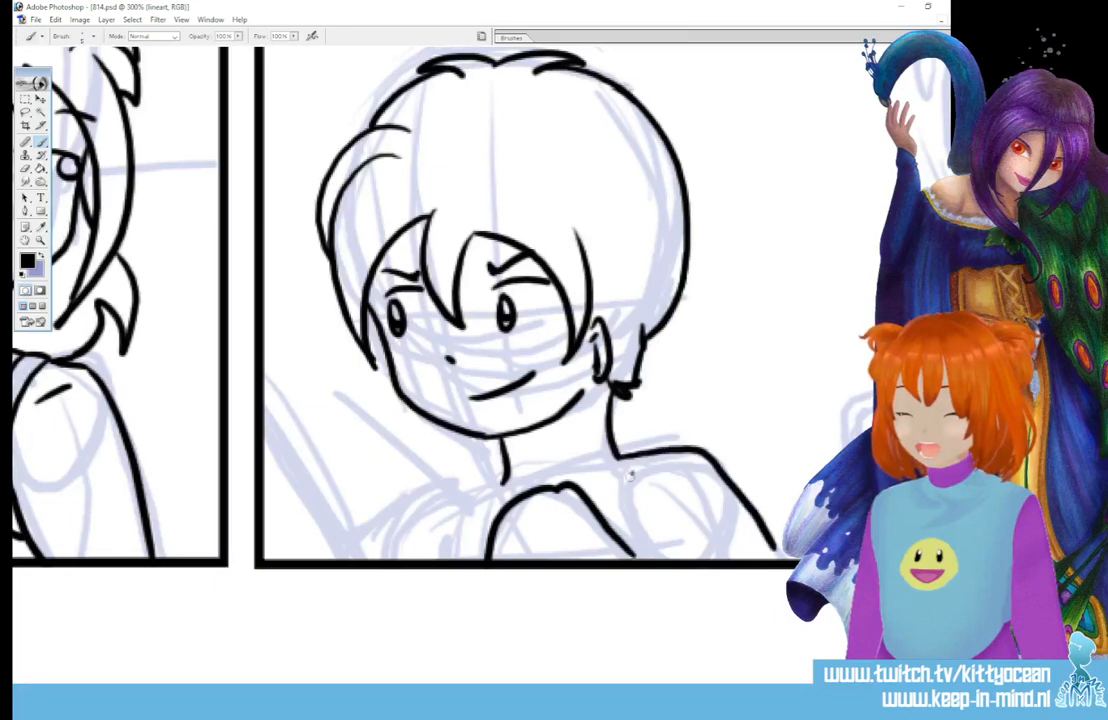
drag(631, 474, 634, 537)
drag(653, 469, 675, 457)
Ink the shirt collar around the neck, widening its far side, and extend the near shoulder line to the panel border.
mouse_move(505, 468)
mouse_down()
mouse_move(488, 487)
mouse_move(497, 500)
mouse_up()
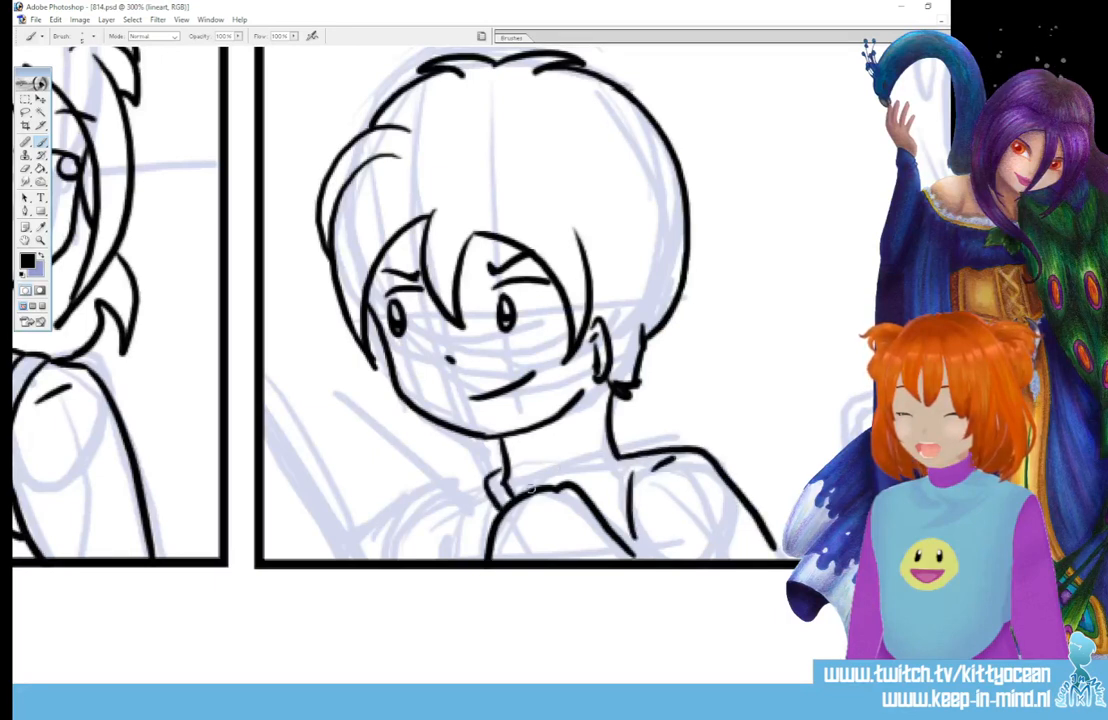
drag(650, 454, 618, 492)
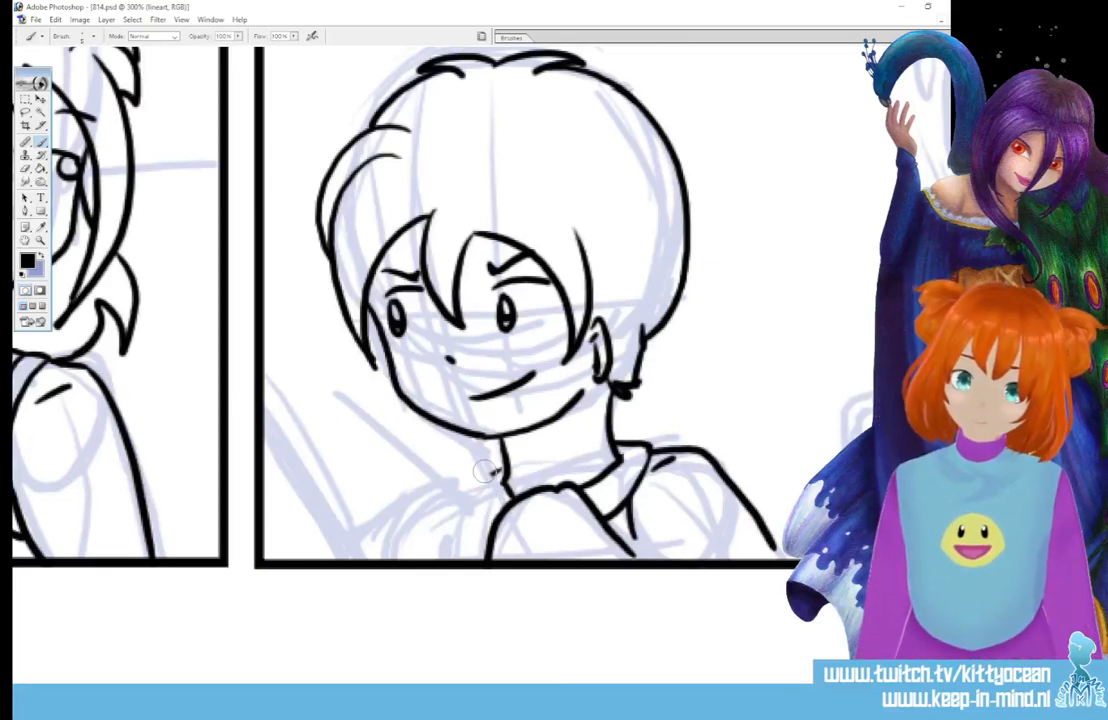
drag(478, 474, 490, 504)
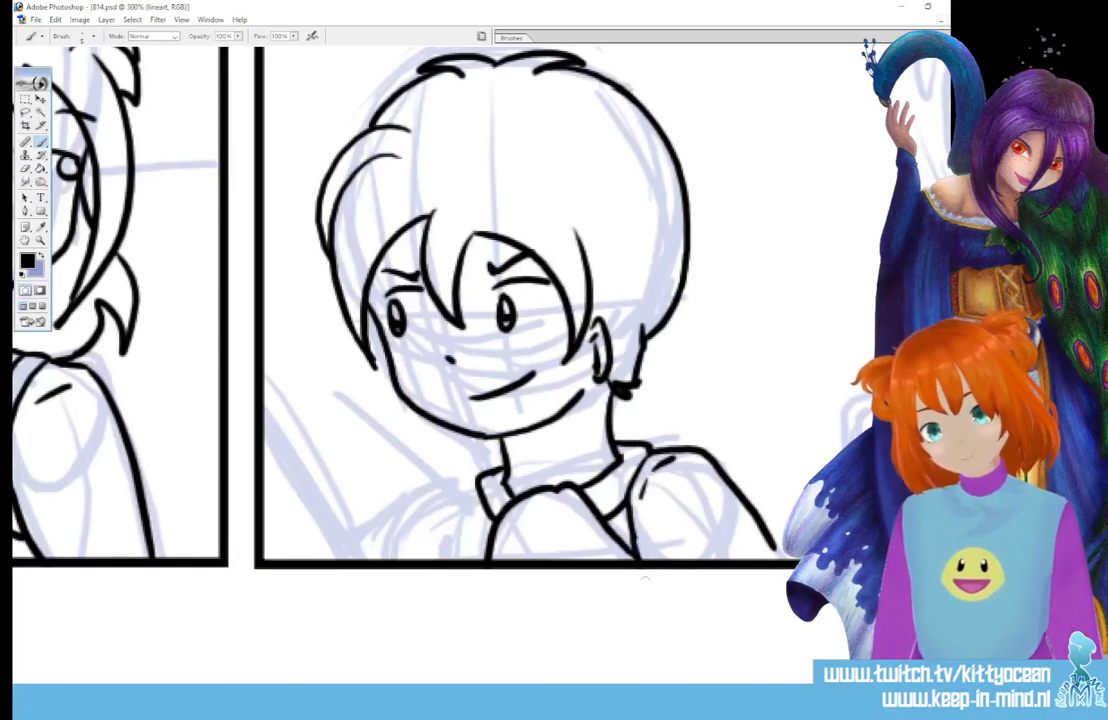
drag(768, 544, 786, 561)
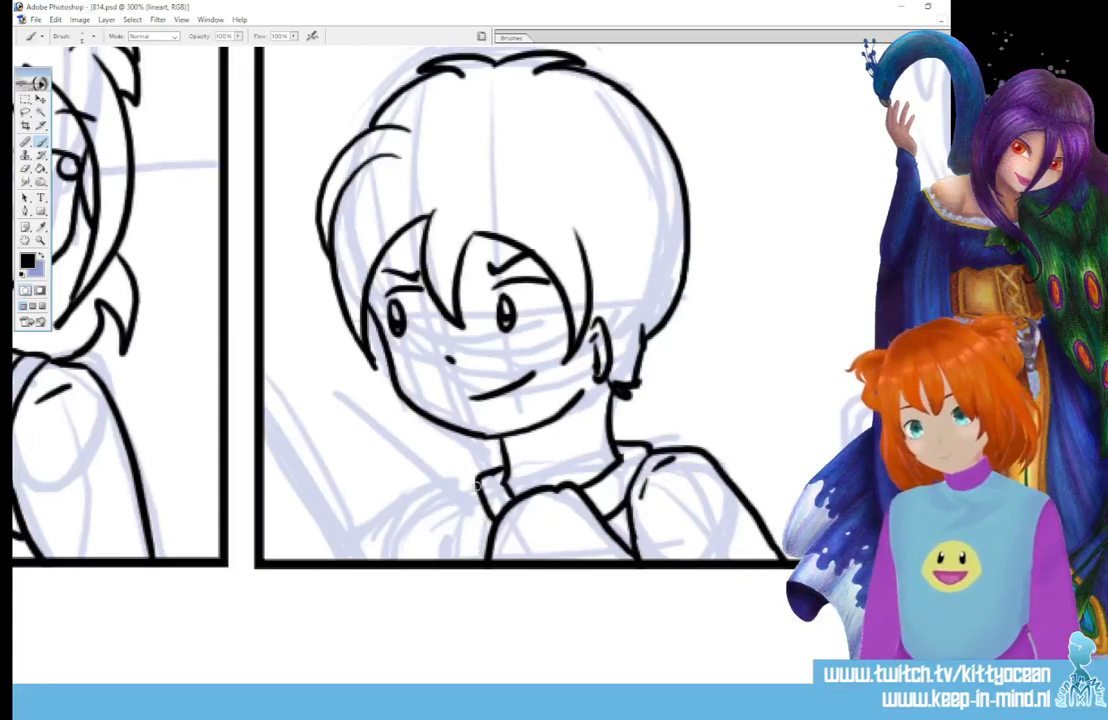
Ink the far shoulder and sleeve down to the panel border, redrawing the sleeve seam with a wider curve.
drag(473, 486, 435, 558)
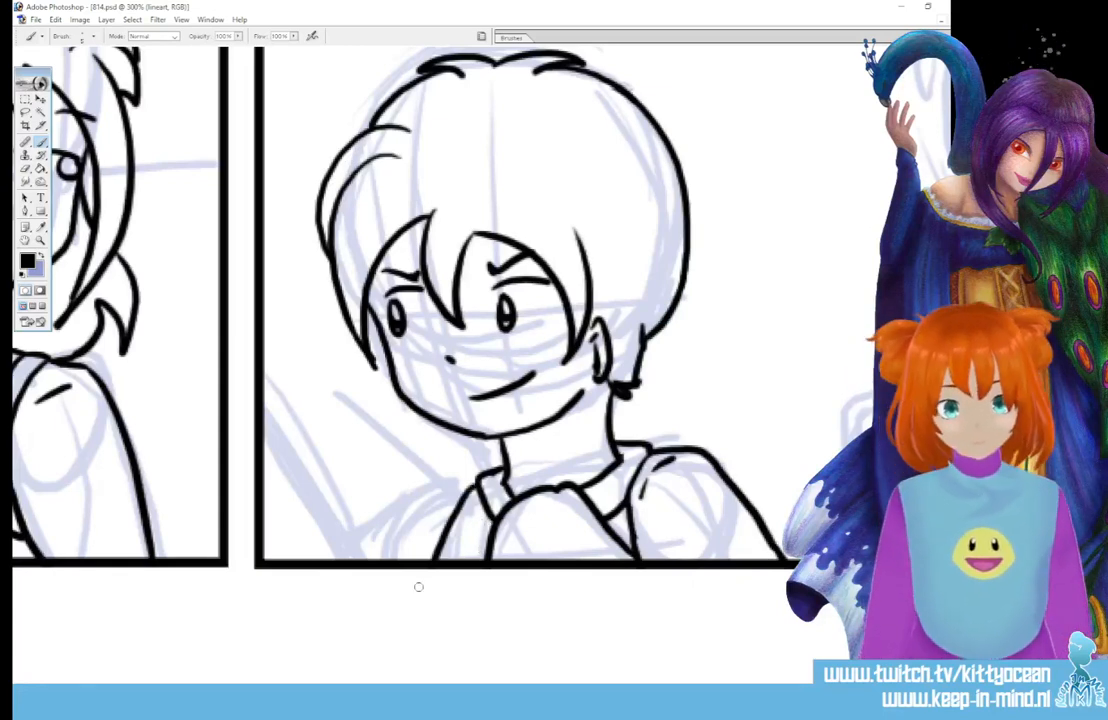
key(ctrl+z)
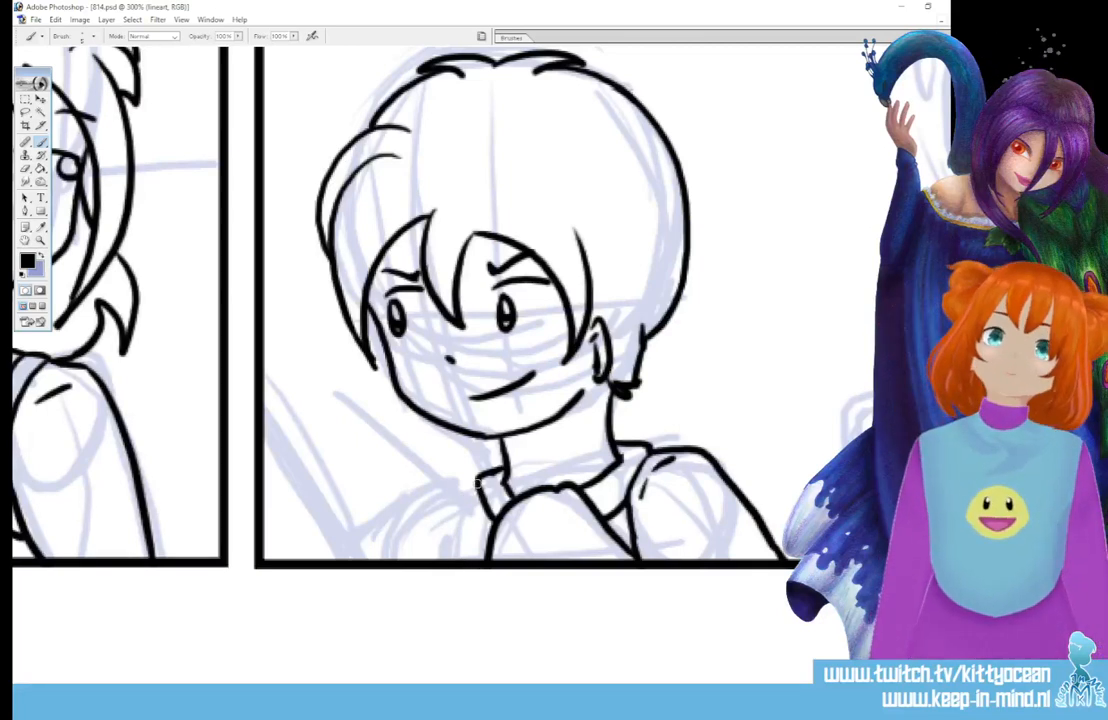
drag(478, 483, 418, 558)
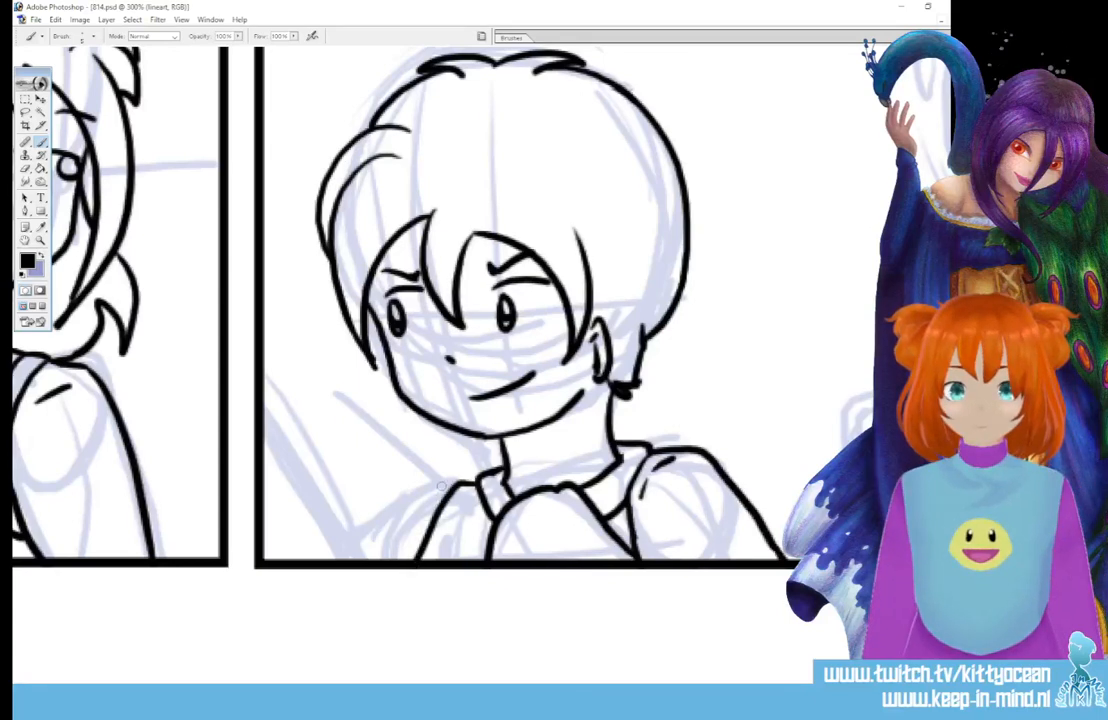
mouse_move(457, 481)
mouse_down()
mouse_move(338, 533)
mouse_move(363, 564)
mouse_move(331, 545)
mouse_move(305, 560)
mouse_up()
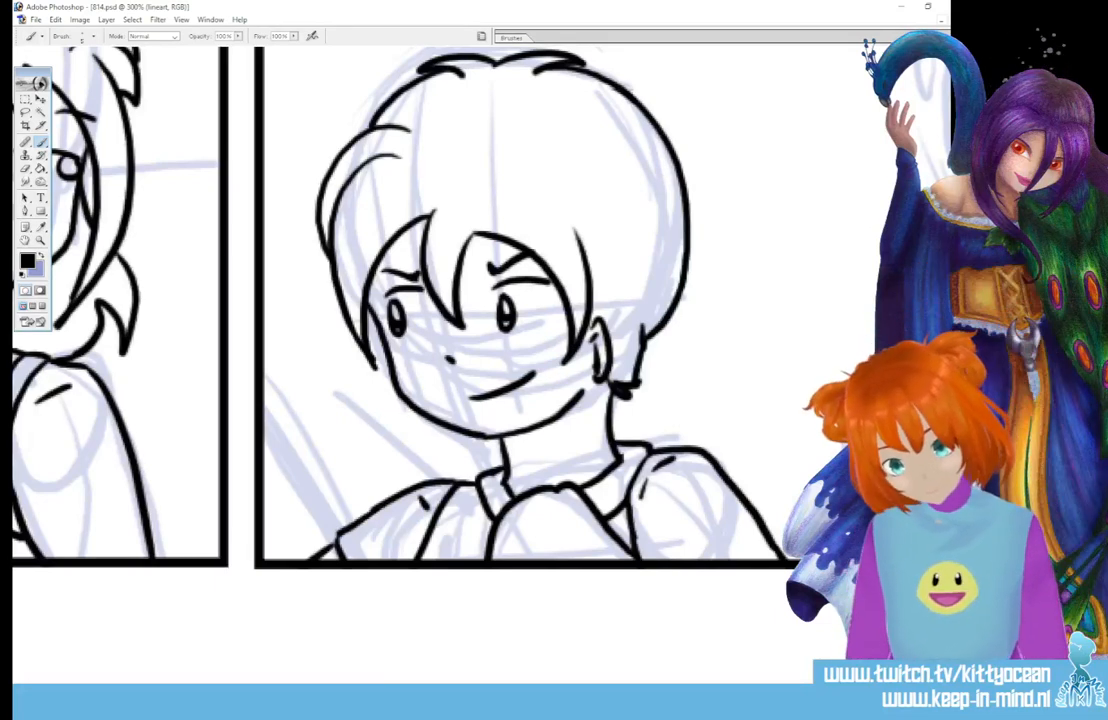
Ink flat lower eye lines with upturned corners, arched eyebrows, and small nose and mouth marks on the panel's second character.
scroll(275, 583, right, 5)
scroll(502, 662, right, 2)
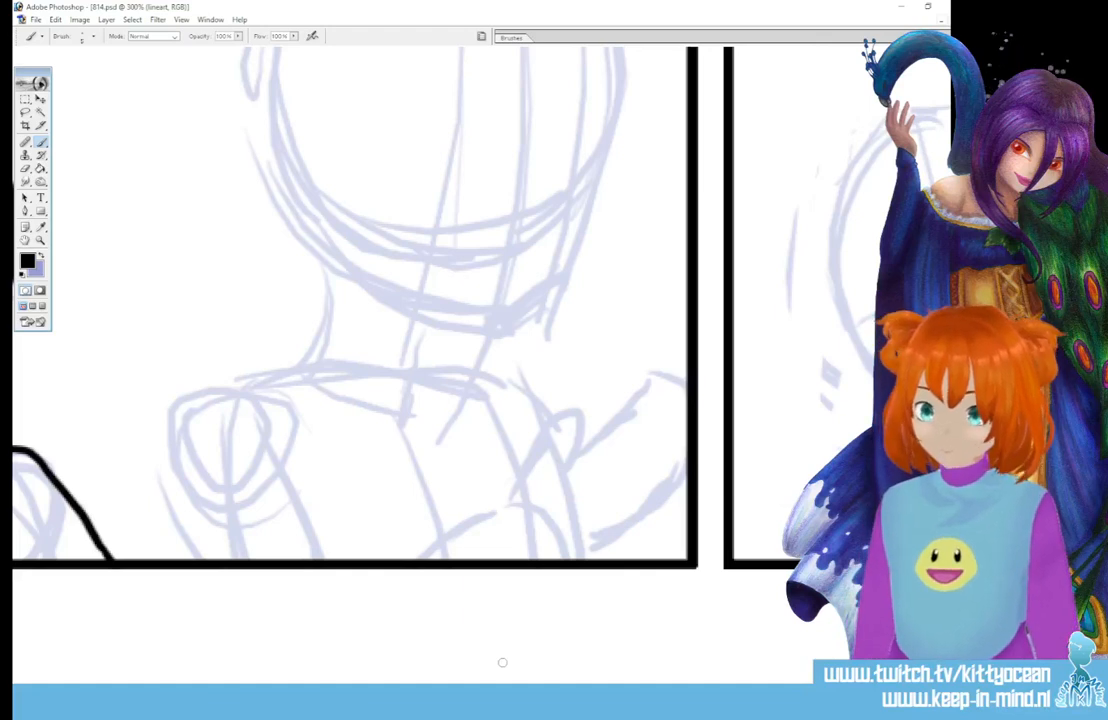
scroll(502, 662, up, 4)
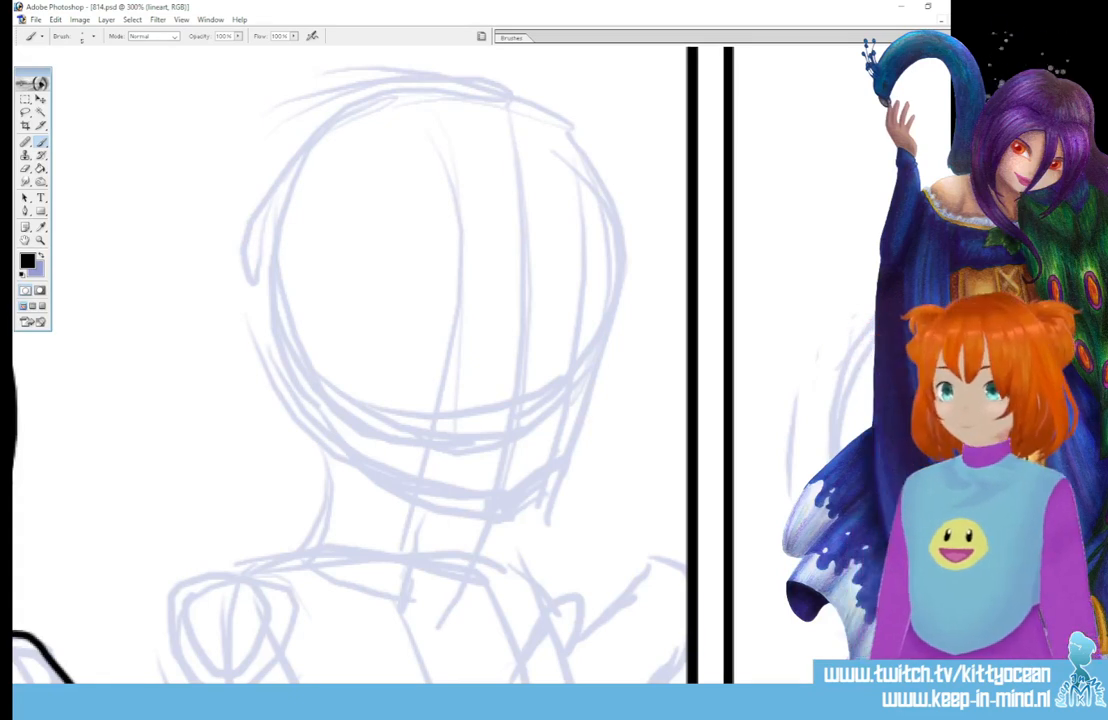
drag(428, 393, 476, 393)
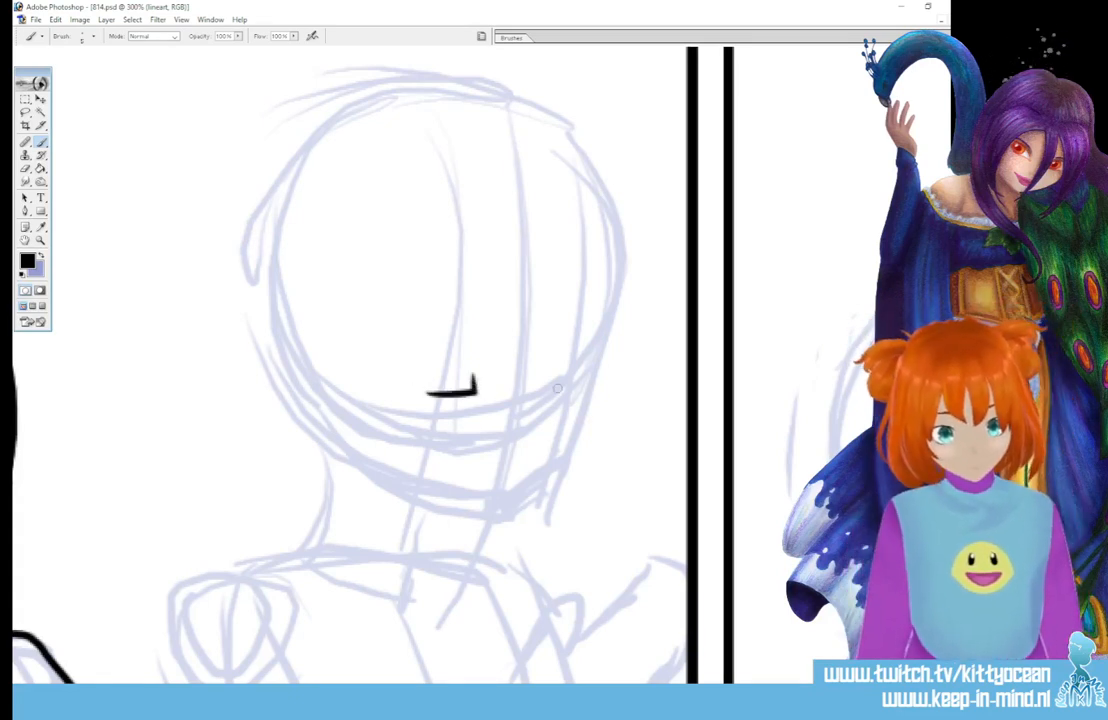
drag(550, 390, 585, 388)
drag(401, 345, 483, 327)
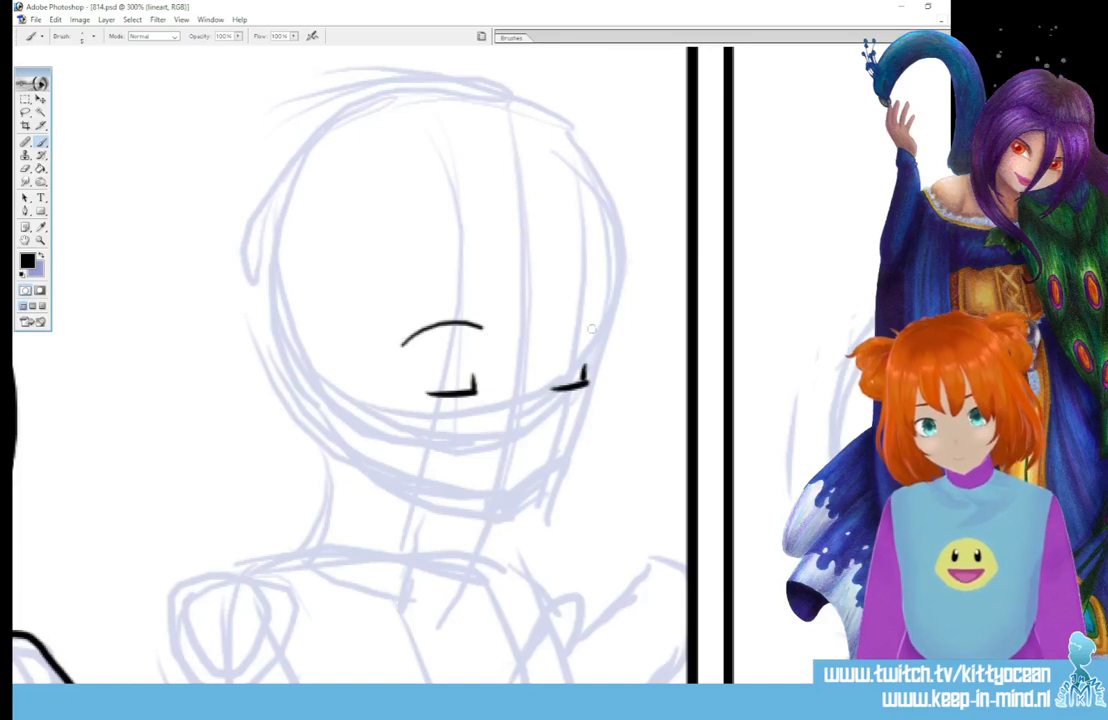
drag(576, 331, 604, 336)
drag(513, 435, 510, 445)
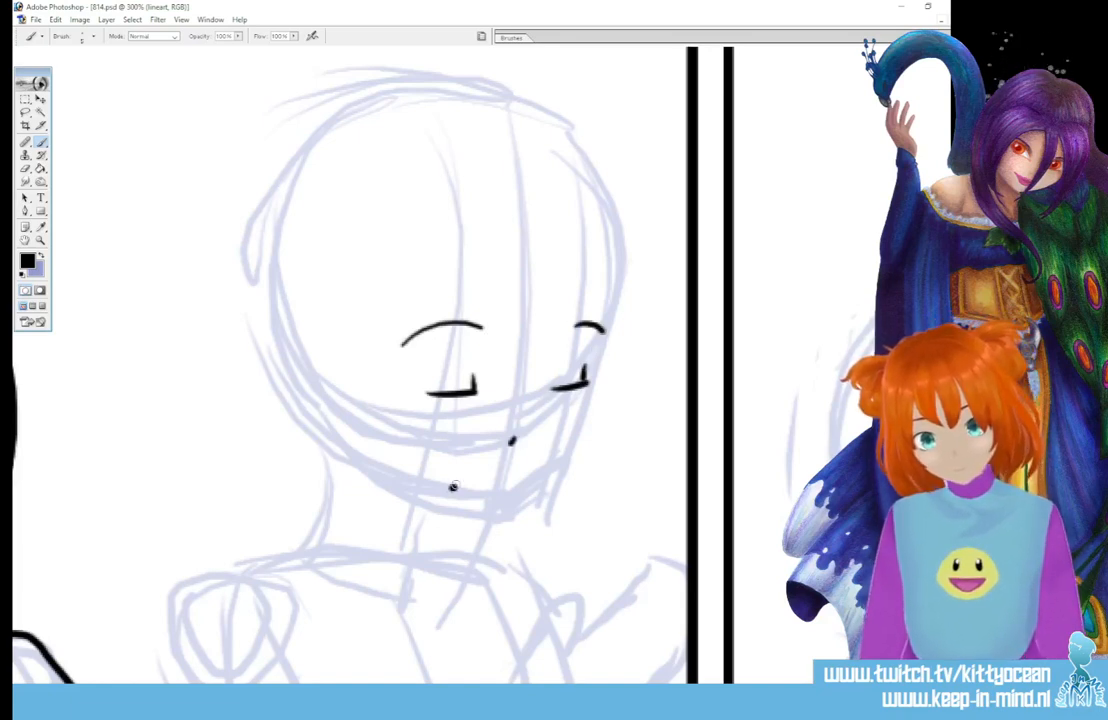
Ink the second character's short pointed fringe and a long tapering lock down each side of the face.
mouse_move(497, 283)
mouse_down()
mouse_move(522, 339)
mouse_move(530, 368)
mouse_up()
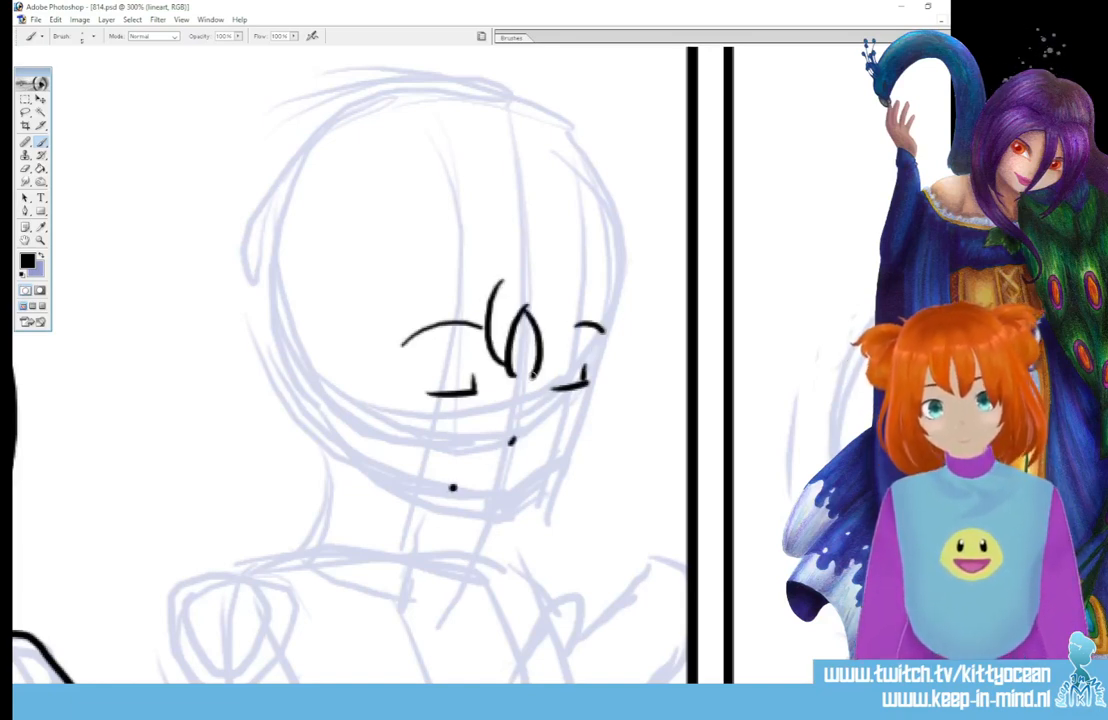
drag(548, 280, 535, 373)
drag(497, 285, 400, 578)
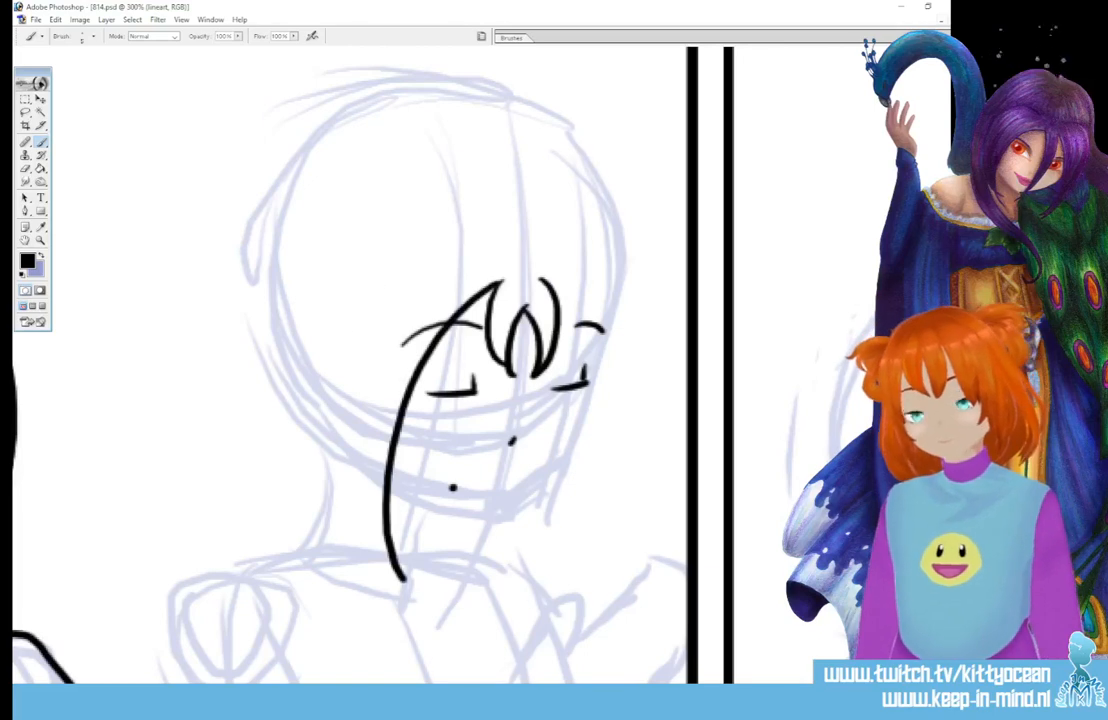
drag(380, 282, 408, 585)
mouse_move(542, 280)
mouse_down()
mouse_move(589, 390)
mouse_move(562, 560)
mouse_up()
drag(600, 275, 555, 568)
Ink a rounded hair tuft above each long side lock and an angular jawline between the locks.
mouse_move(400, 266)
mouse_down()
mouse_move(352, 266)
mouse_move(330, 336)
mouse_up()
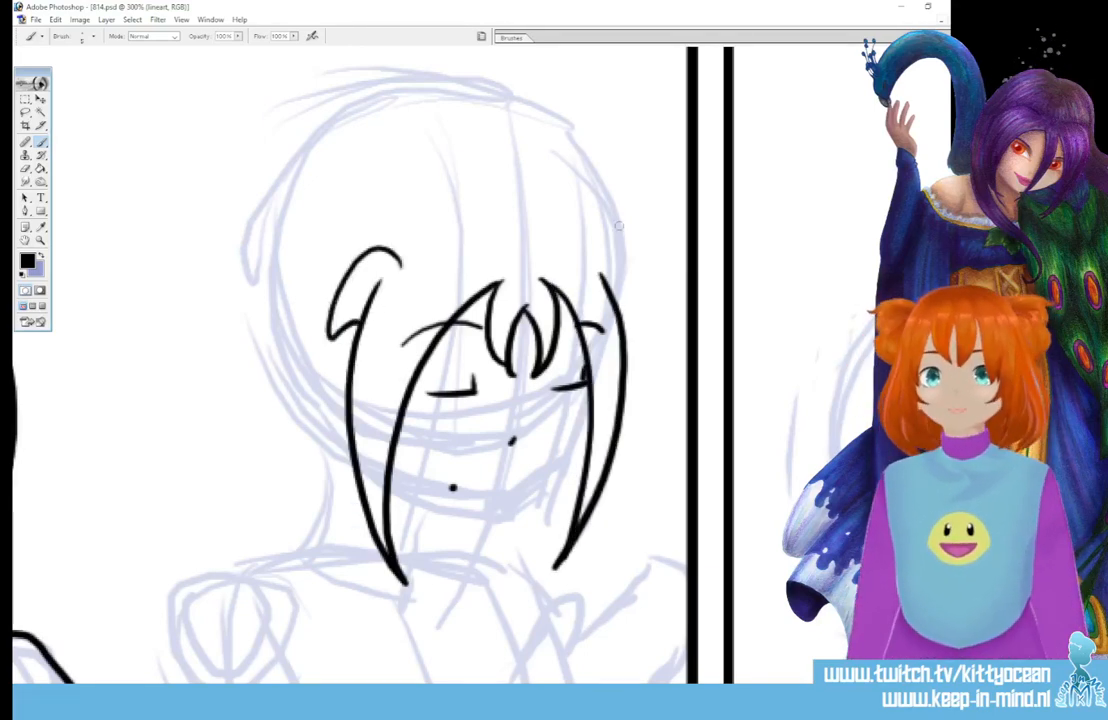
drag(586, 262, 632, 334)
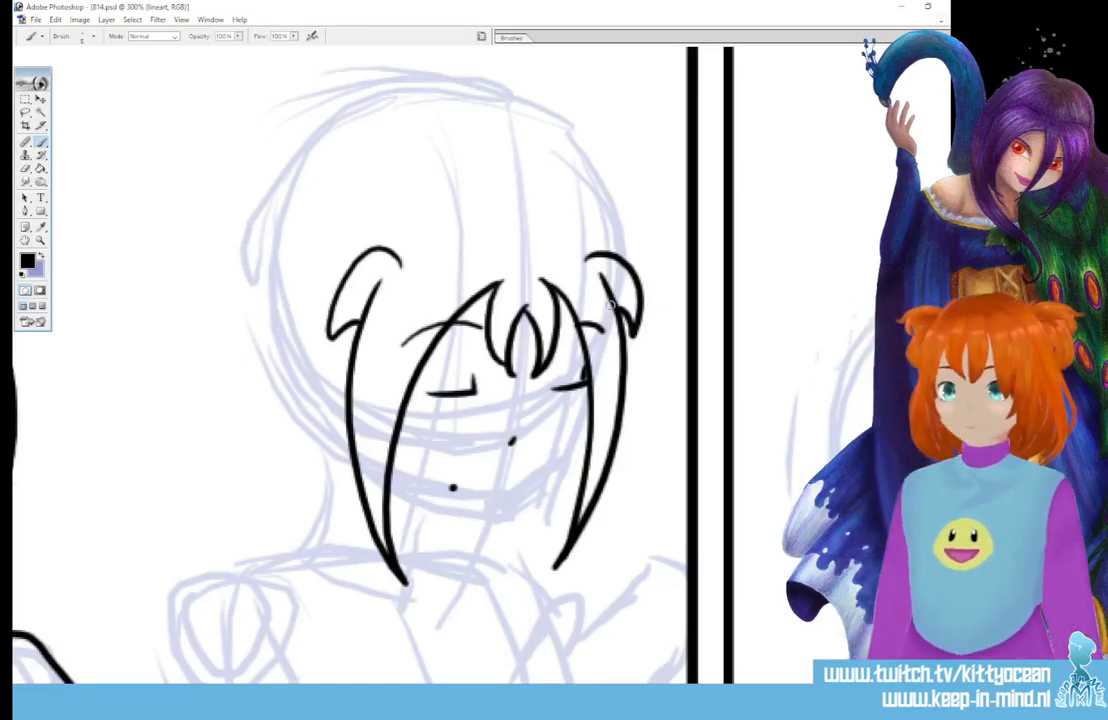
drag(574, 448, 506, 505)
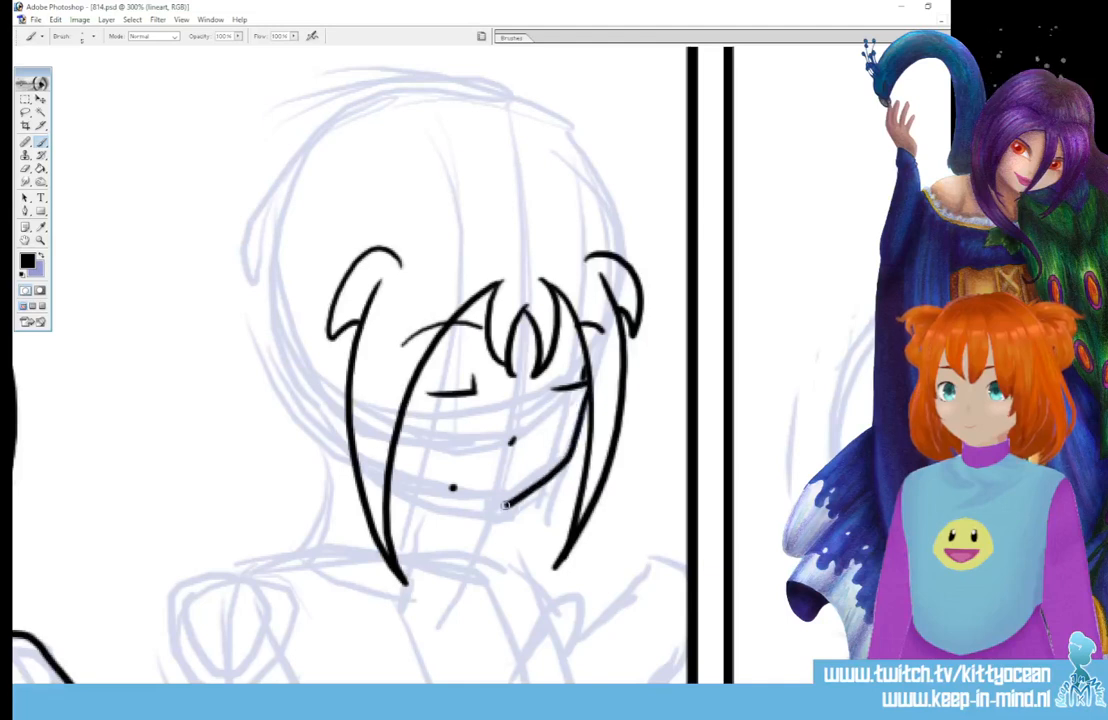
mouse_move(400, 492)
mouse_down()
mouse_move(485, 504)
mouse_move(524, 488)
mouse_up()
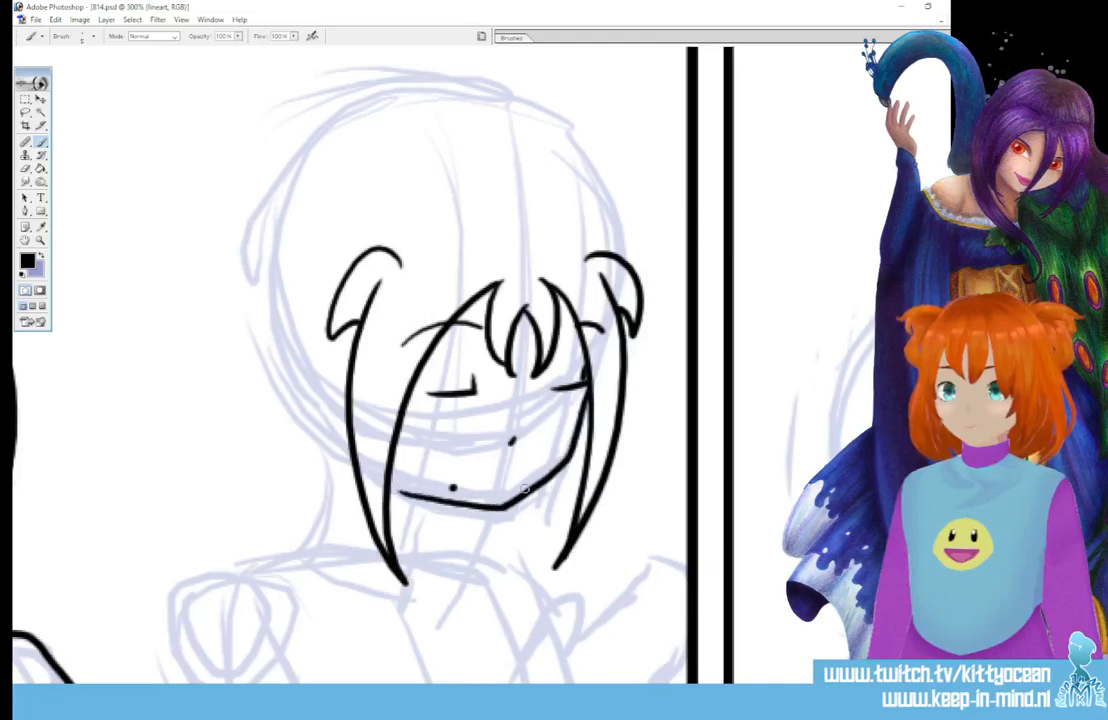
Redraw the underside of the second character's jaw as a smoother curve and ink the neck and front collar flap below it.
key(ctrl+z)
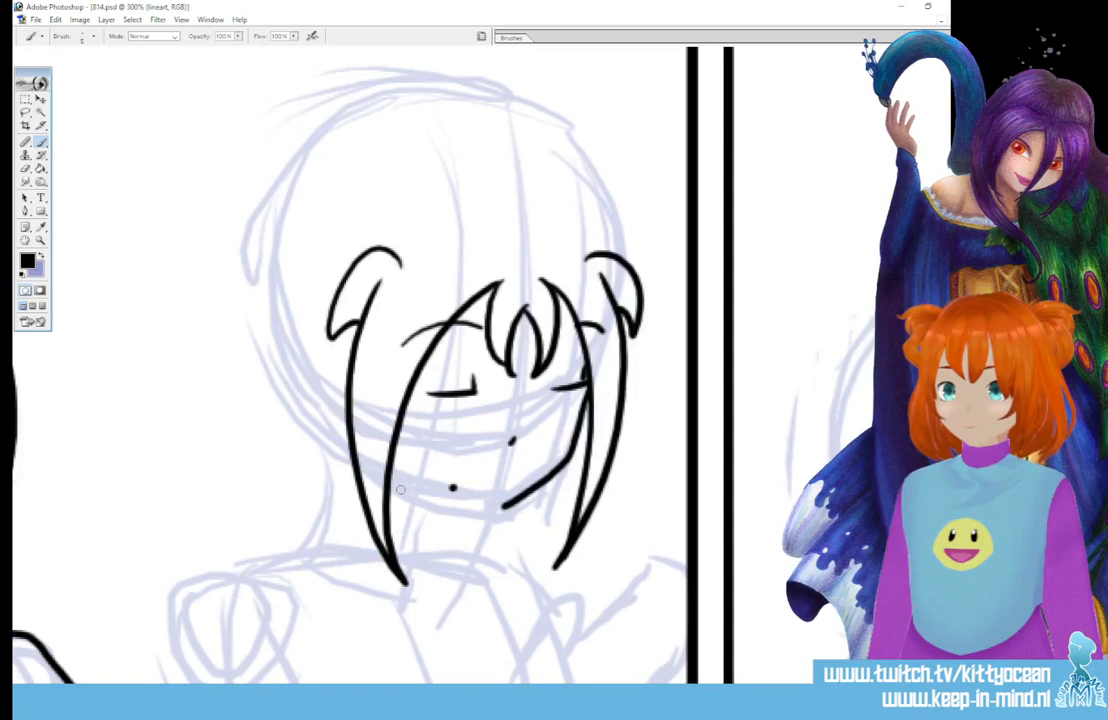
mouse_move(400, 490)
mouse_down()
mouse_move(484, 509)
mouse_move(506, 500)
mouse_up()
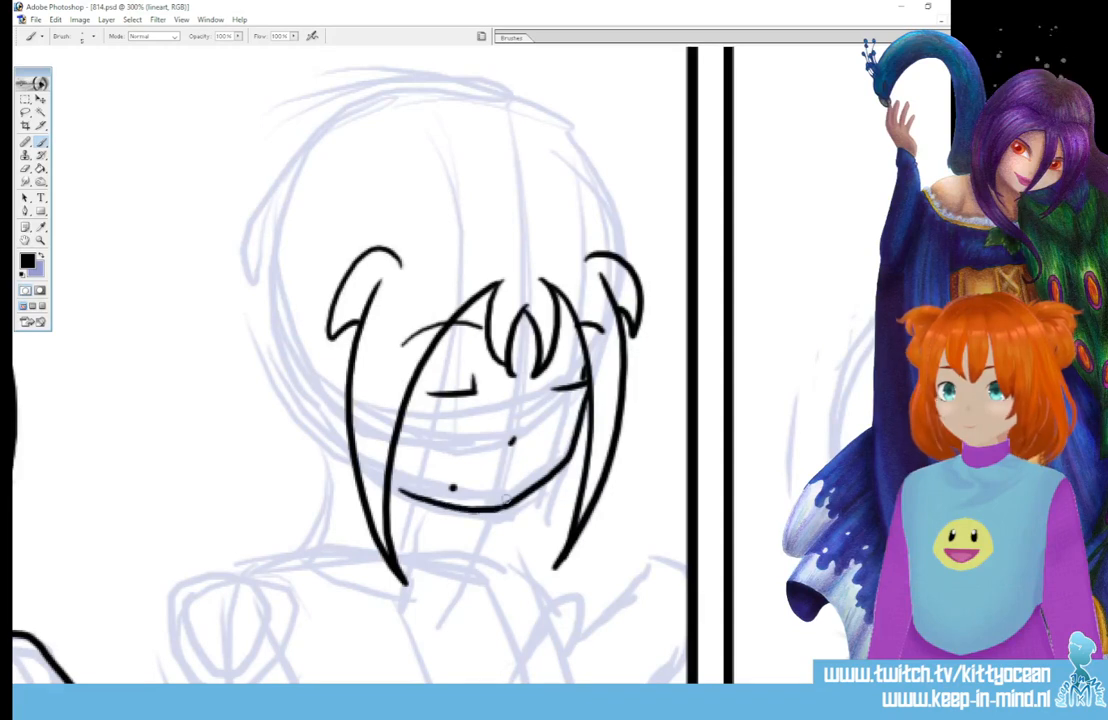
drag(425, 501, 424, 520)
mouse_move(395, 524)
mouse_down()
mouse_move(430, 520)
mouse_move(405, 617)
mouse_up()
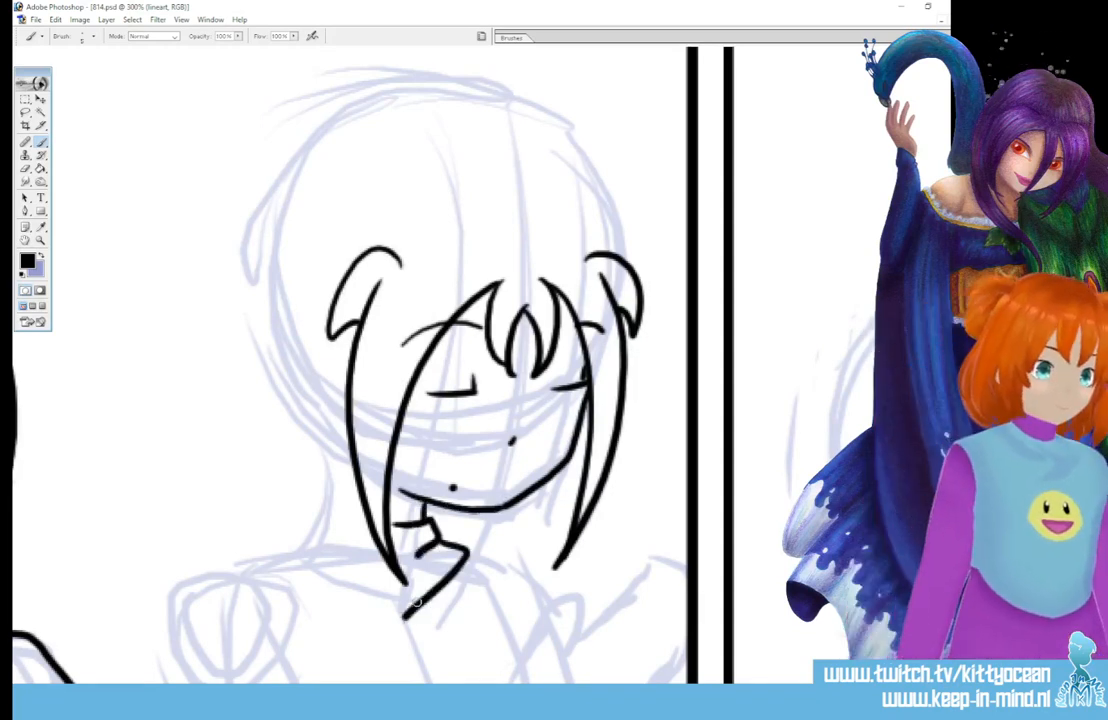
Ink a pointed lock hanging beside the neck and a large rounded hair bun with pointed ends on the near side of the head.
drag(352, 470, 362, 602)
drag(316, 474, 370, 608)
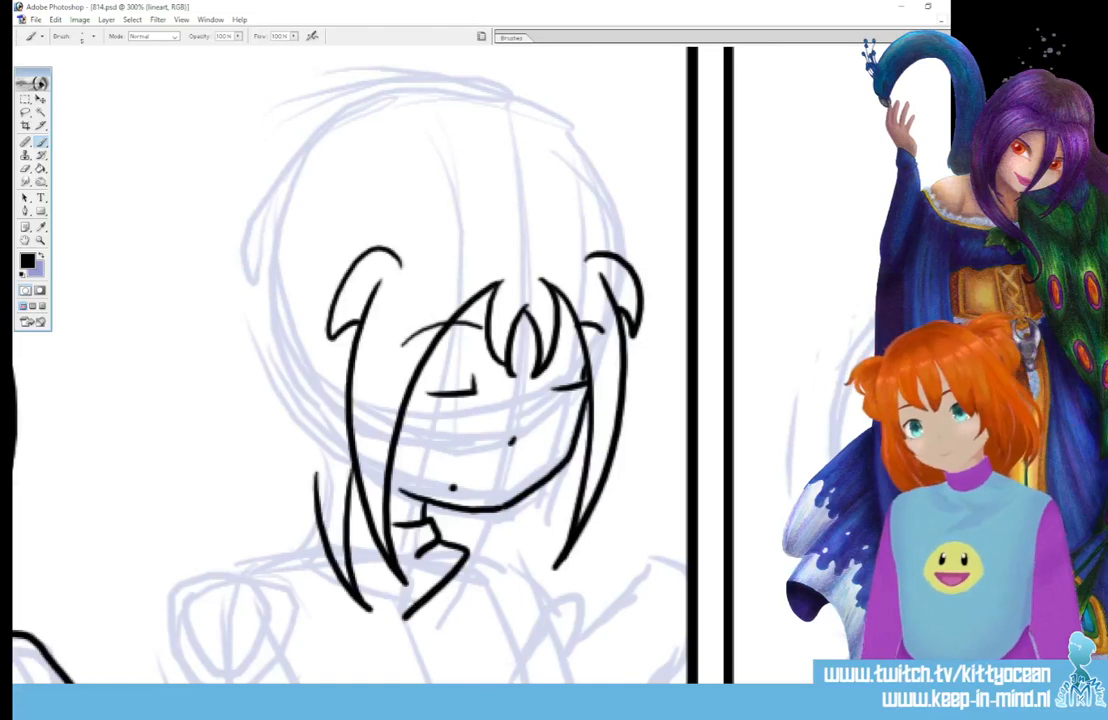
mouse_move(333, 158)
mouse_down()
mouse_move(208, 230)
mouse_move(220, 278)
mouse_move(274, 364)
mouse_up()
drag(262, 248, 286, 390)
mouse_move(245, 211)
mouse_down()
mouse_move(232, 325)
mouse_move(255, 355)
mouse_up()
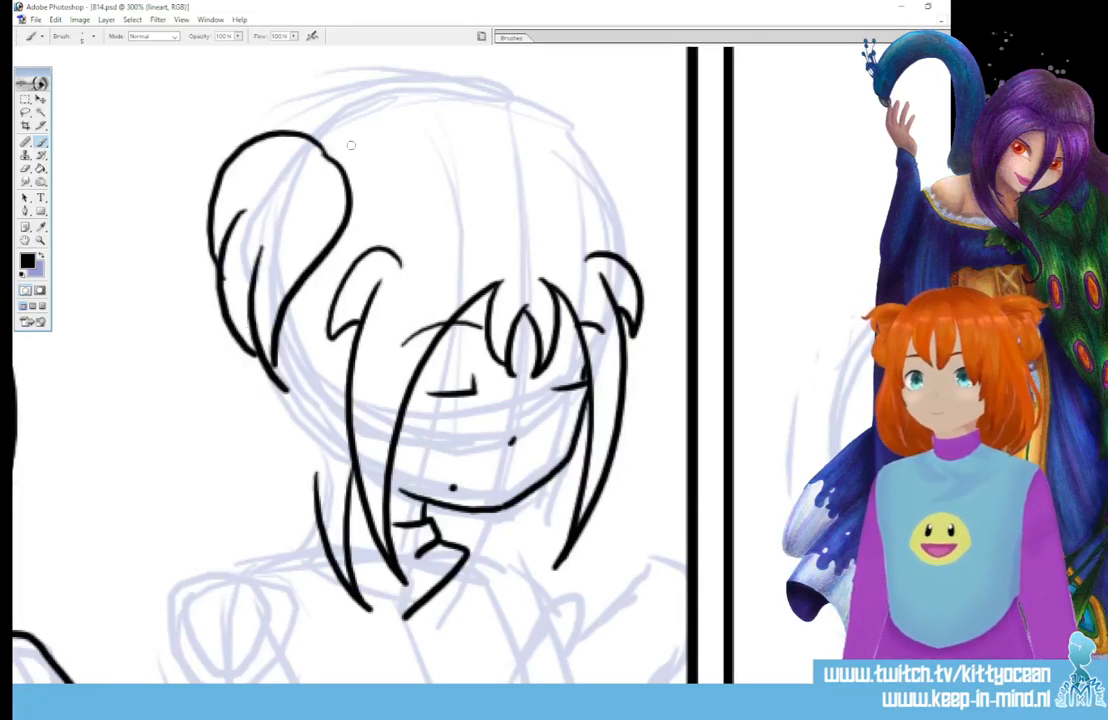
Ink the crown of the head between the buns and the smaller, pointed-tipped bun on the far side.
mouse_move(325, 142)
mouse_down()
mouse_move(476, 131)
mouse_move(491, 119)
mouse_move(600, 197)
mouse_move(619, 255)
mouse_up()
drag(548, 133, 653, 235)
drag(642, 228, 636, 272)
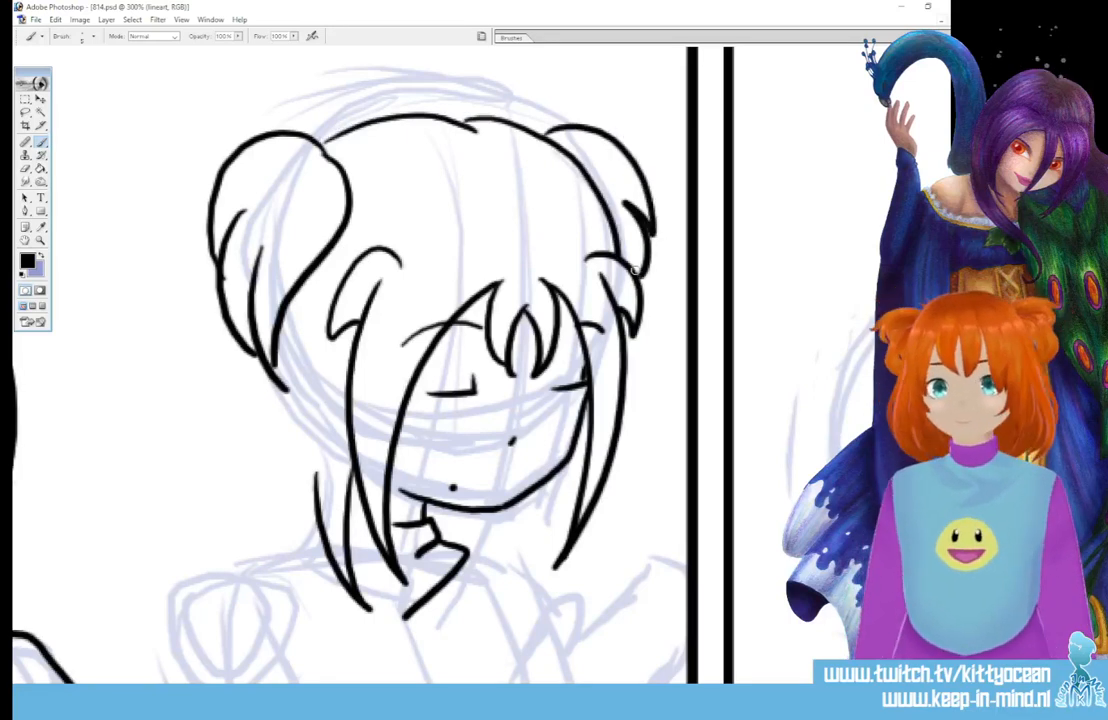
Ink the loose back hair flaring out above both shoulders with pointed tips.
drag(268, 392, 182, 545)
drag(244, 497, 233, 562)
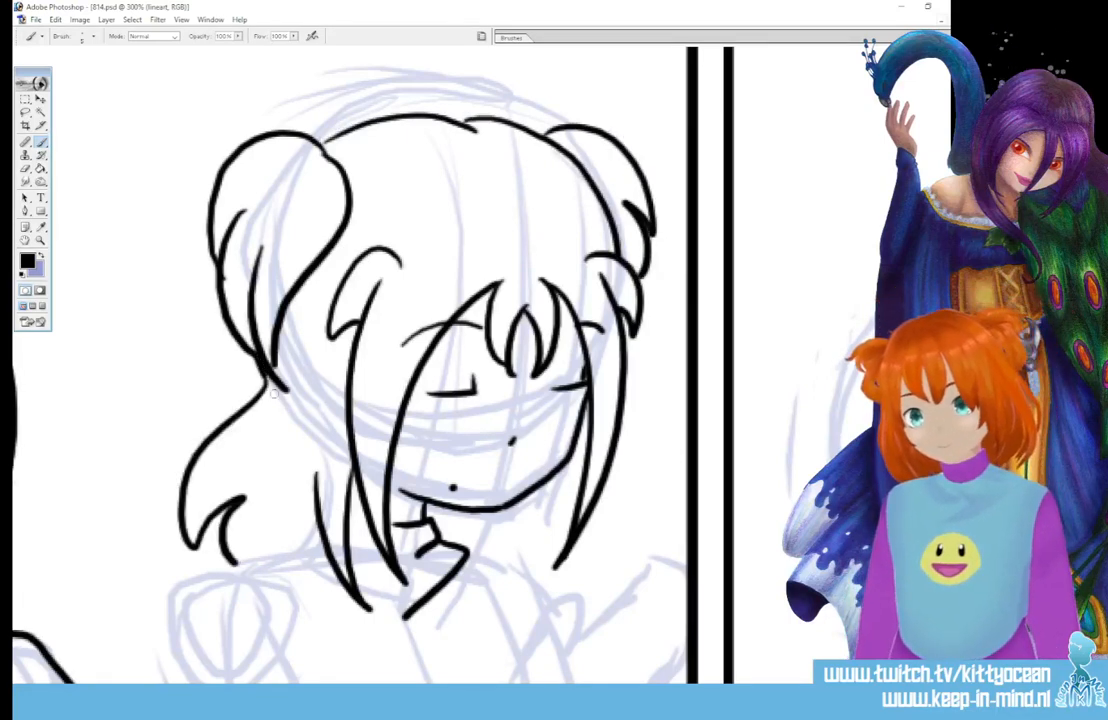
mouse_move(581, 416)
mouse_down()
mouse_move(602, 536)
mouse_move(595, 501)
mouse_move(592, 587)
mouse_up()
mouse_move(583, 556)
mouse_down()
mouse_move(589, 585)
mouse_move(572, 584)
mouse_up()
Complete the collar around the back and front of the neck and add a fold line below it on the chest.
scroll(350, 320, down, 5)
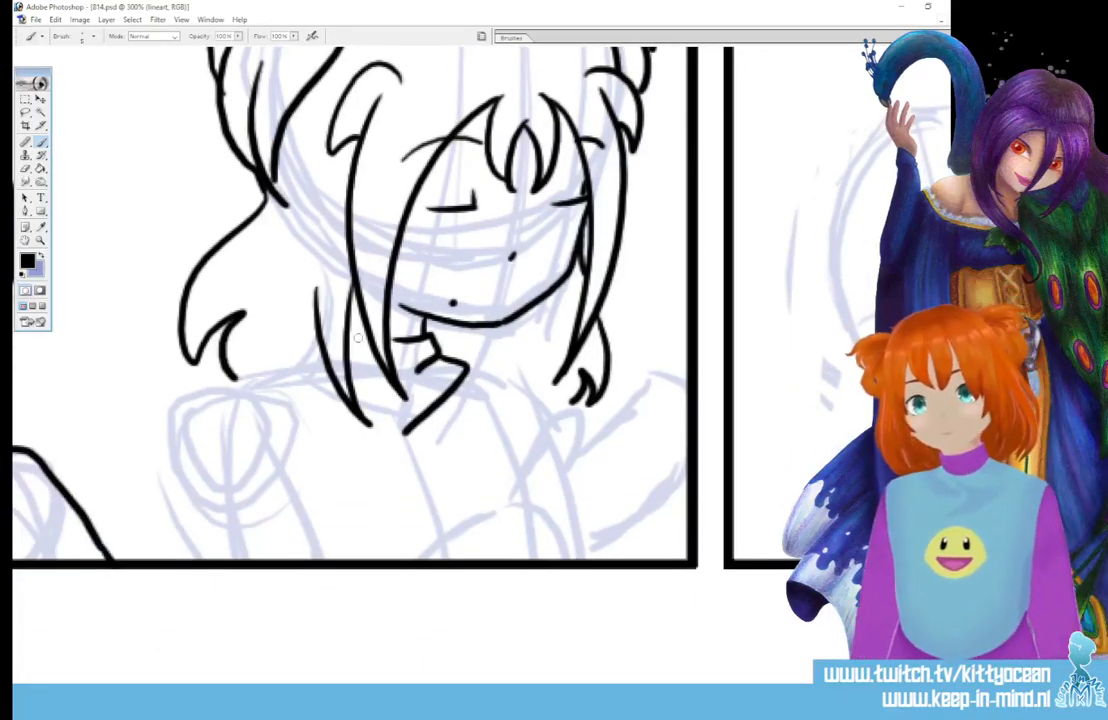
drag(349, 339, 369, 340)
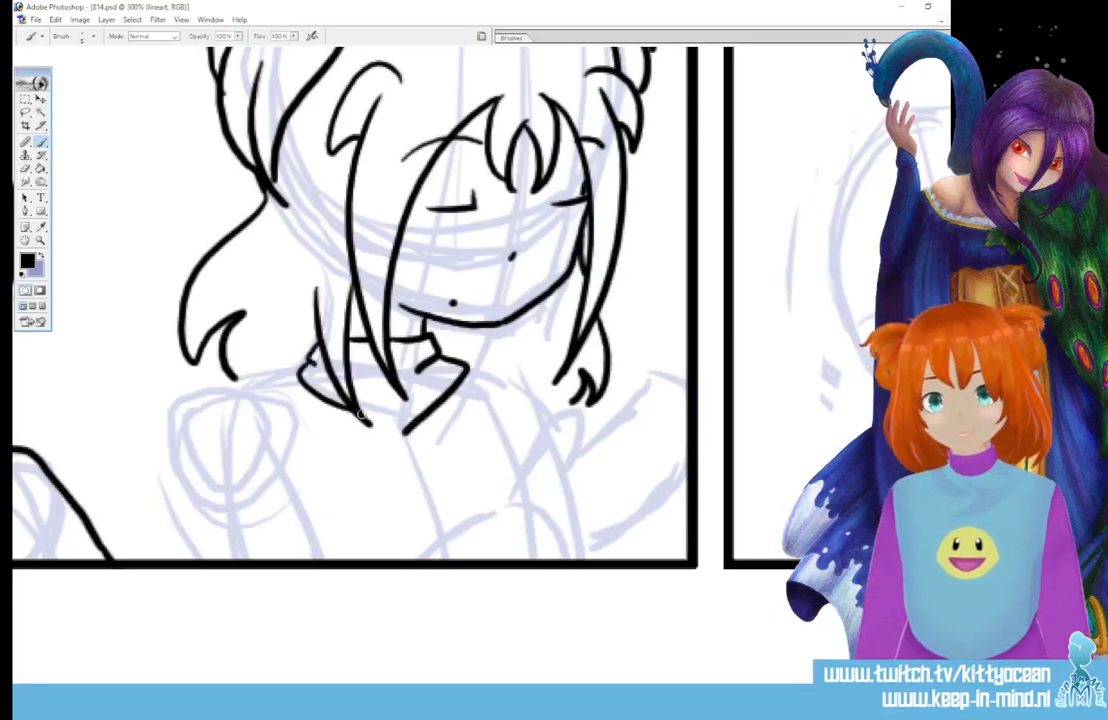
mouse_move(311, 348)
mouse_down()
mouse_move(402, 430)
mouse_move(460, 416)
mouse_up()
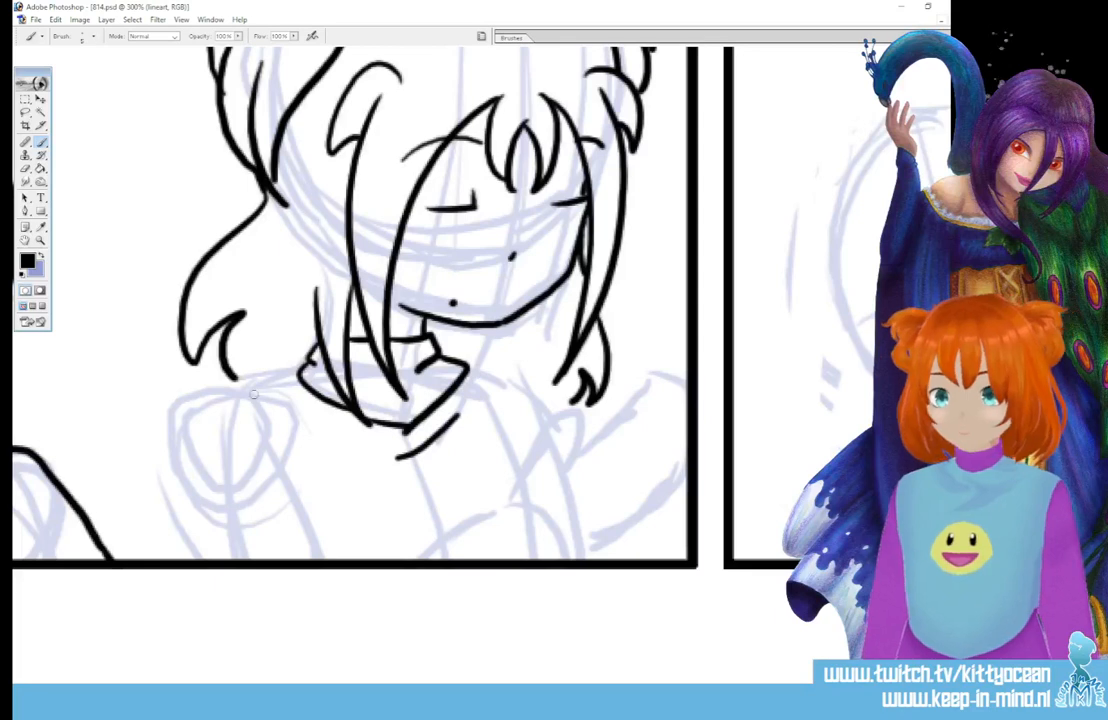
Ink the near shoulder and sleeve down to the panel border and the garment's armhole seams on both shoulders.
mouse_move(237, 382)
mouse_down()
mouse_move(169, 420)
mouse_move(167, 497)
mouse_move(212, 559)
mouse_up()
mouse_move(185, 441)
mouse_down()
mouse_move(238, 411)
mouse_move(308, 543)
mouse_up()
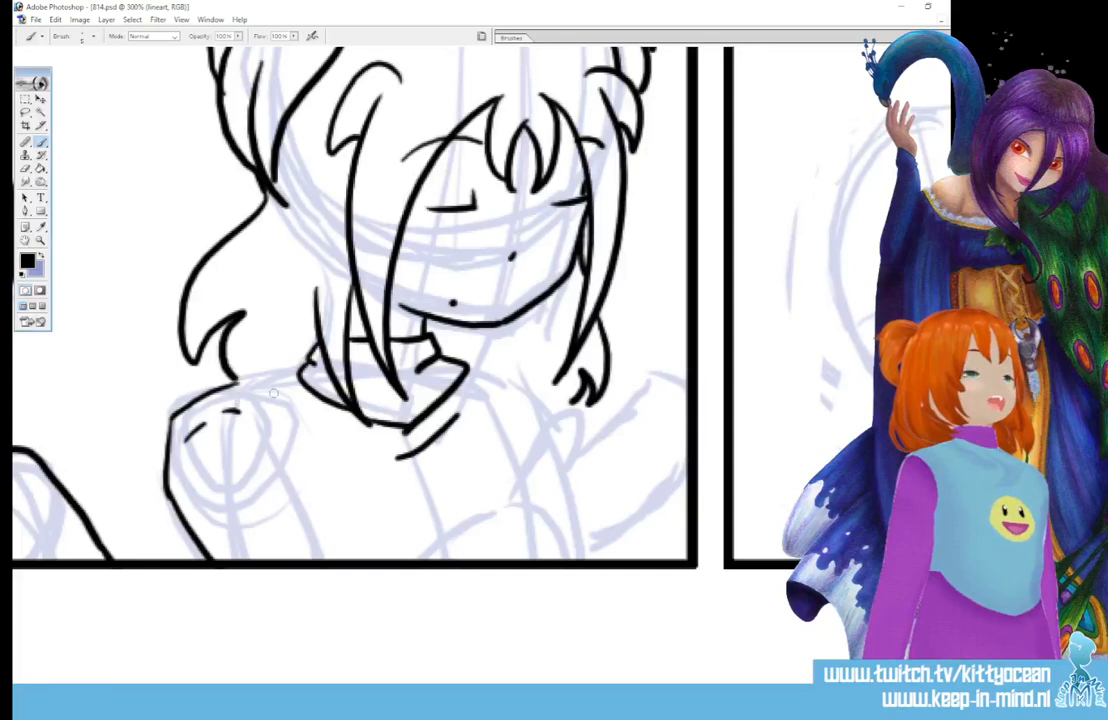
mouse_move(228, 410)
mouse_down()
mouse_move(303, 493)
mouse_move(320, 556)
mouse_up()
mouse_move(236, 381)
mouse_down()
mouse_move(272, 407)
mouse_move(298, 375)
mouse_move(268, 426)
mouse_up()
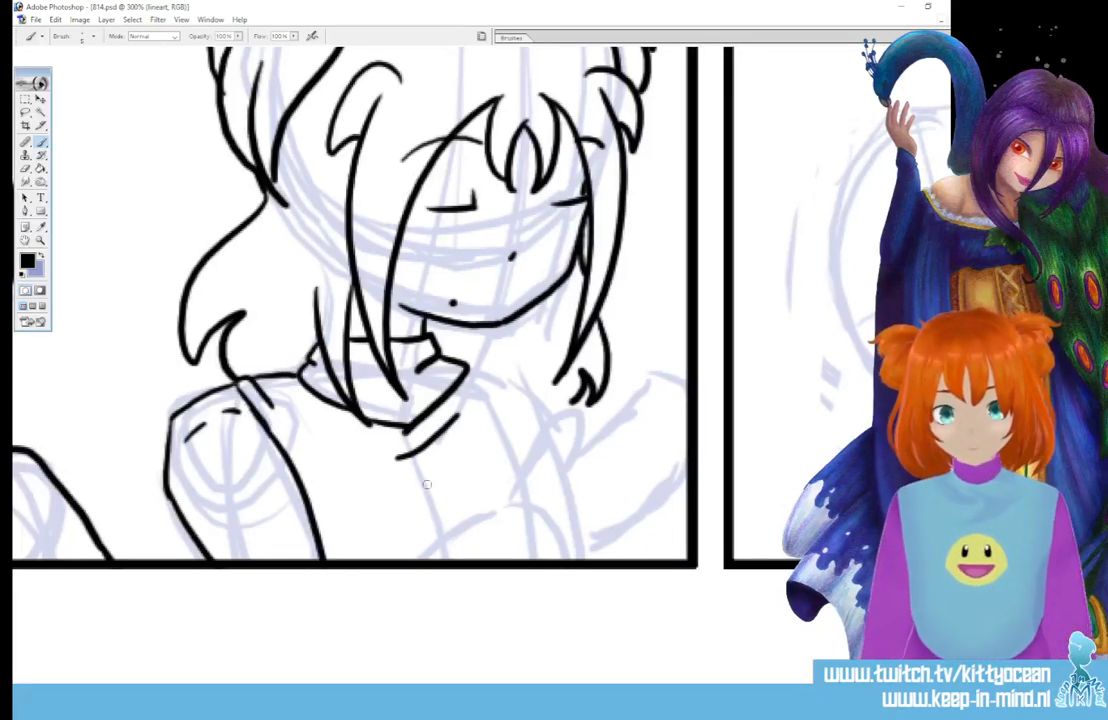
mouse_move(468, 365)
mouse_down()
mouse_move(488, 382)
mouse_move(498, 421)
mouse_move(533, 444)
mouse_up()
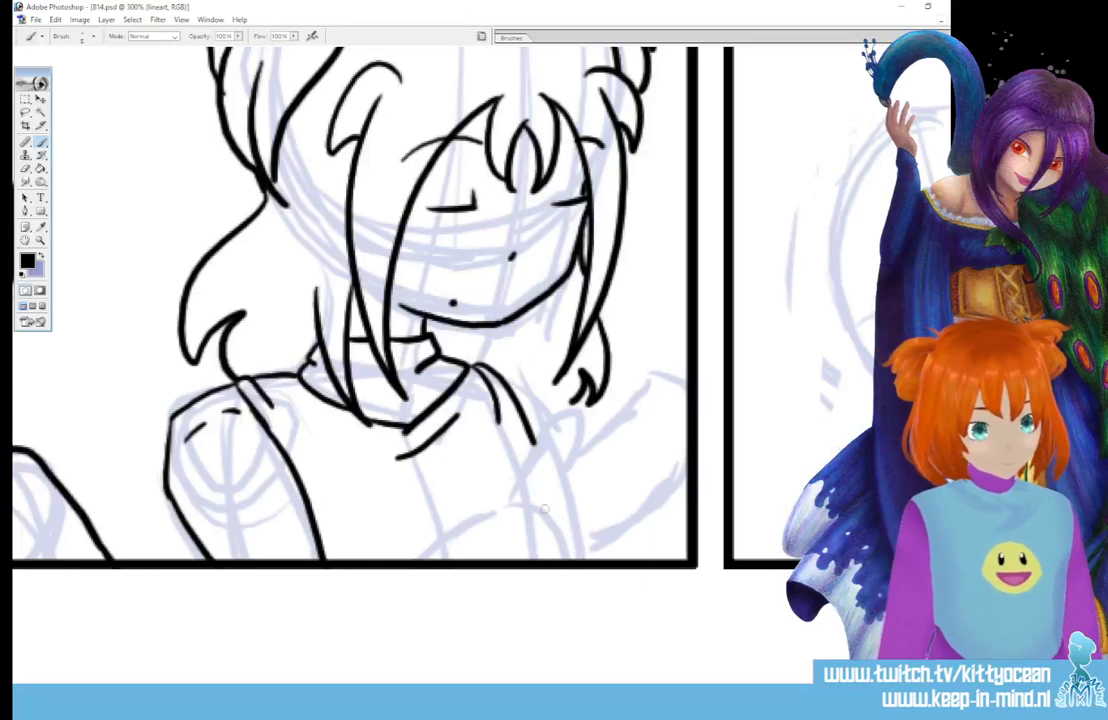
Ink the raised hand with curled fingers at the panel's edge, holding a flat rectangular object.
mouse_move(528, 508)
mouse_down()
mouse_move(529, 460)
mouse_move(588, 434)
mouse_move(623, 460)
mouse_move(682, 441)
mouse_up()
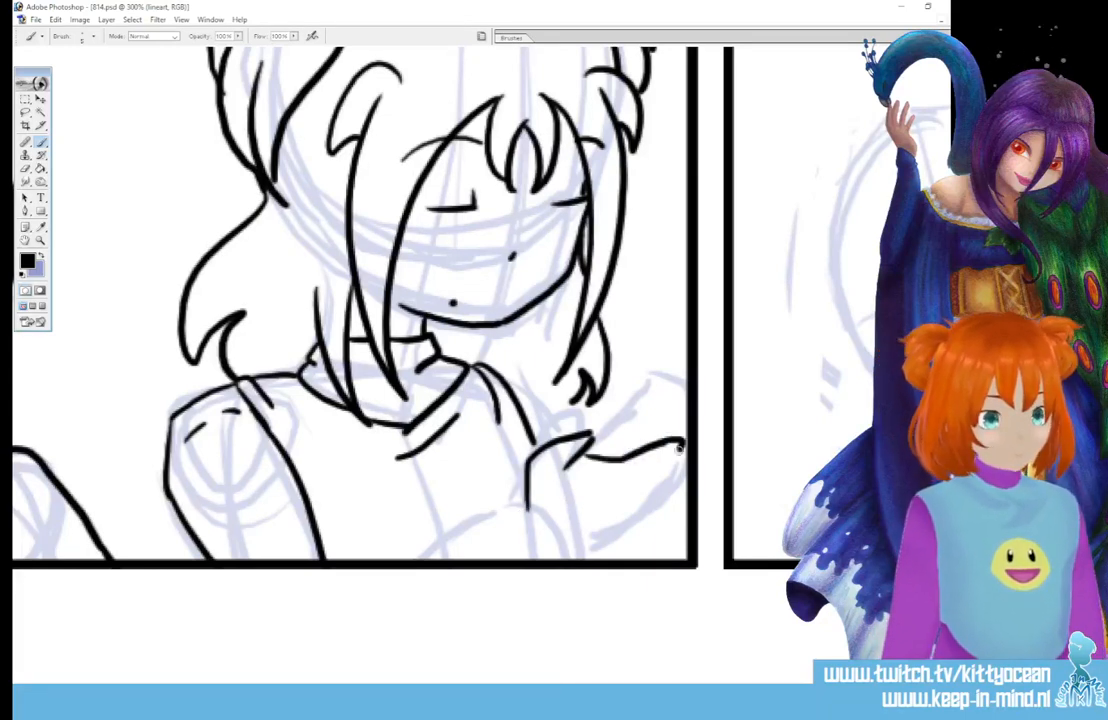
mouse_move(636, 488)
mouse_down()
mouse_move(686, 448)
mouse_move(642, 509)
mouse_move(648, 528)
mouse_move(608, 560)
mouse_up()
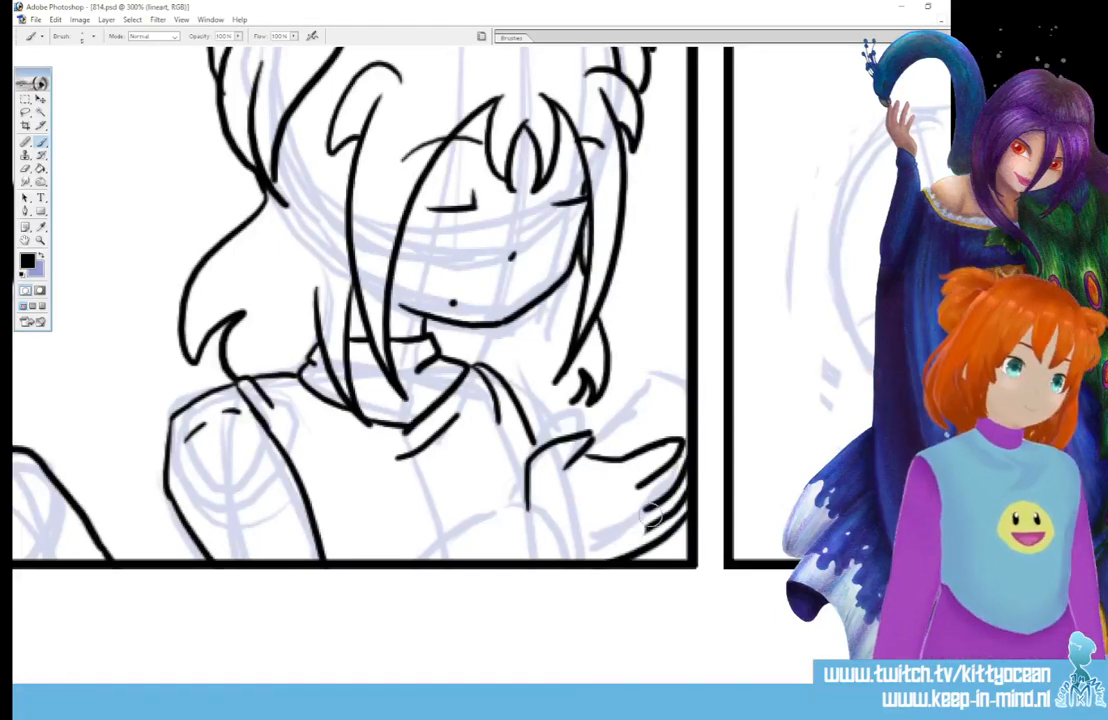
mouse_move(592, 450)
mouse_down()
mouse_move(660, 380)
mouse_move(624, 432)
mouse_move(671, 382)
mouse_move(690, 396)
mouse_up()
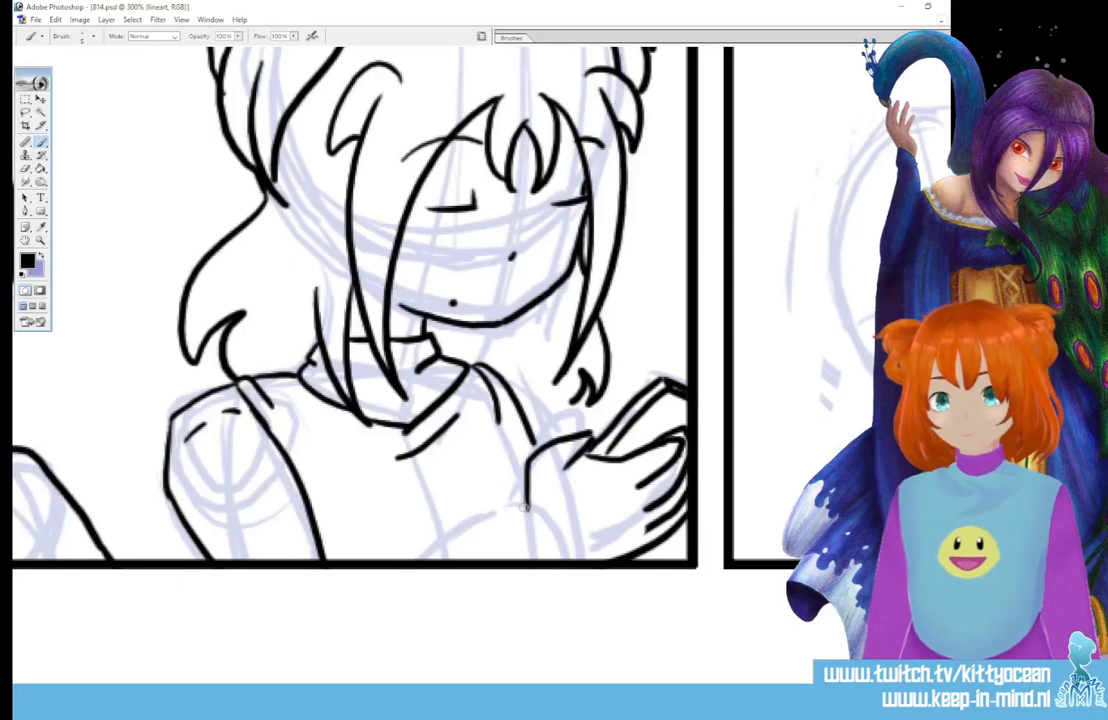
Ink the forearm and cuff, round off the heel of the hand, and add the far upper arm with hair tips behind it.
mouse_move(524, 508)
mouse_down()
mouse_move(558, 559)
mouse_move(530, 559)
mouse_up()
drag(505, 516, 434, 560)
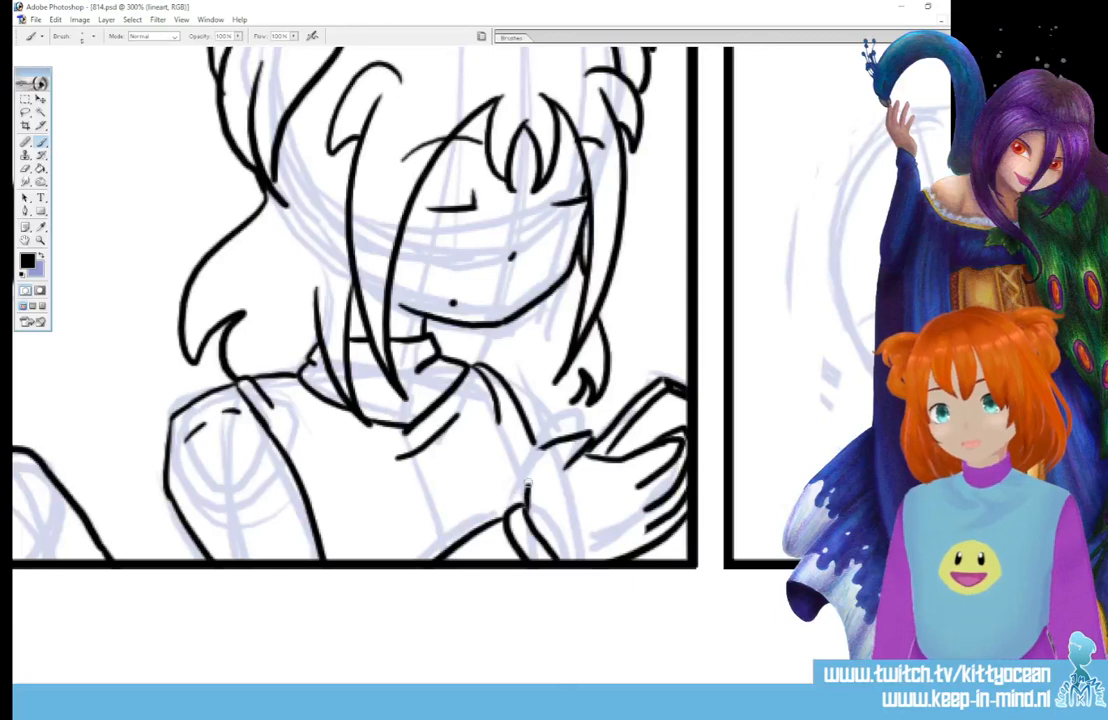
mouse_move(528, 483)
mouse_down()
mouse_move(560, 437)
mouse_move(595, 434)
mouse_move(582, 435)
mouse_move(601, 413)
mouse_move(567, 439)
mouse_move(604, 428)
mouse_up()
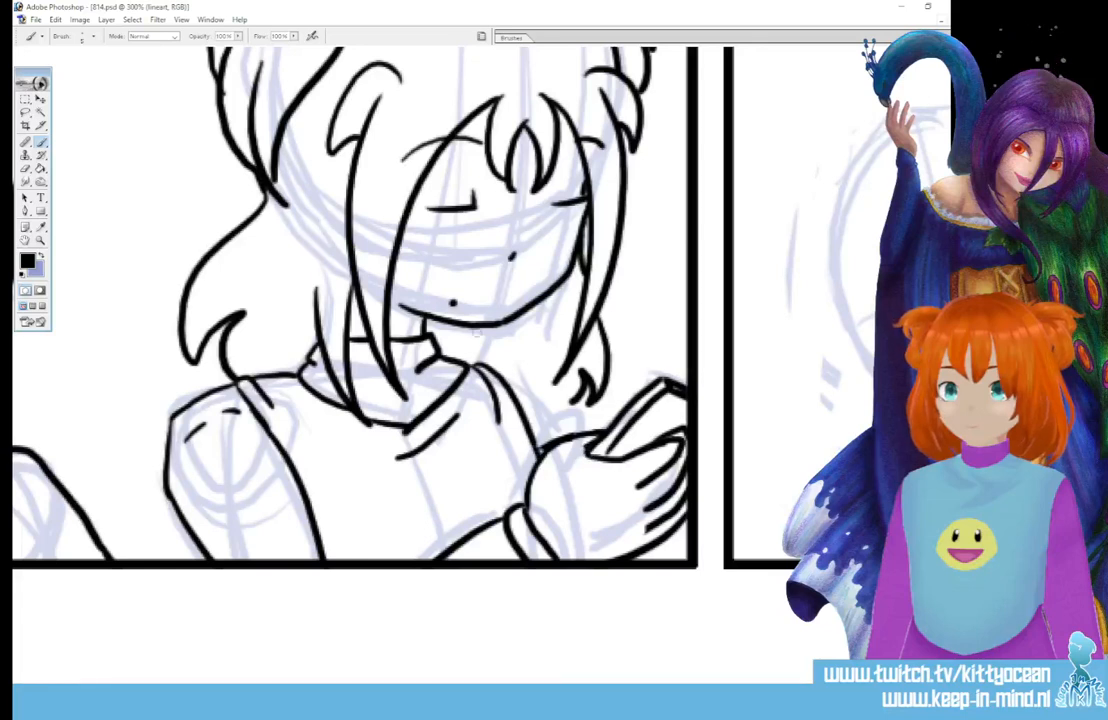
mouse_move(497, 372)
mouse_down()
mouse_move(533, 383)
mouse_move(578, 434)
mouse_up()
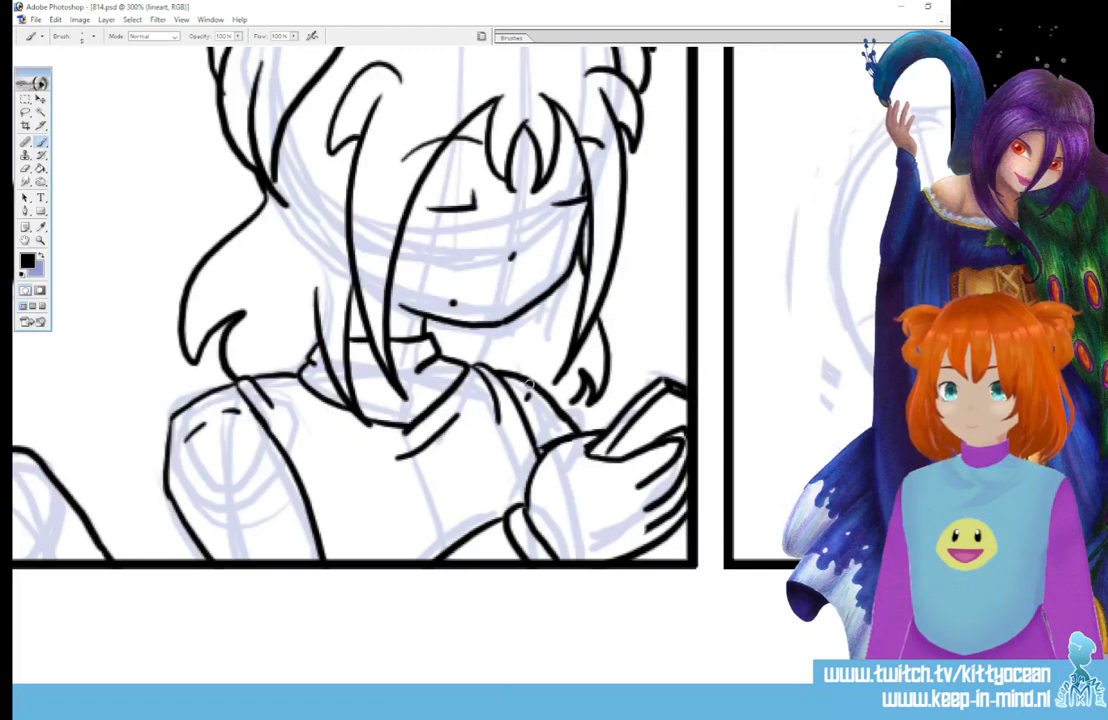
mouse_move(562, 373)
mouse_down()
mouse_move(576, 403)
mouse_move(589, 399)
mouse_up()
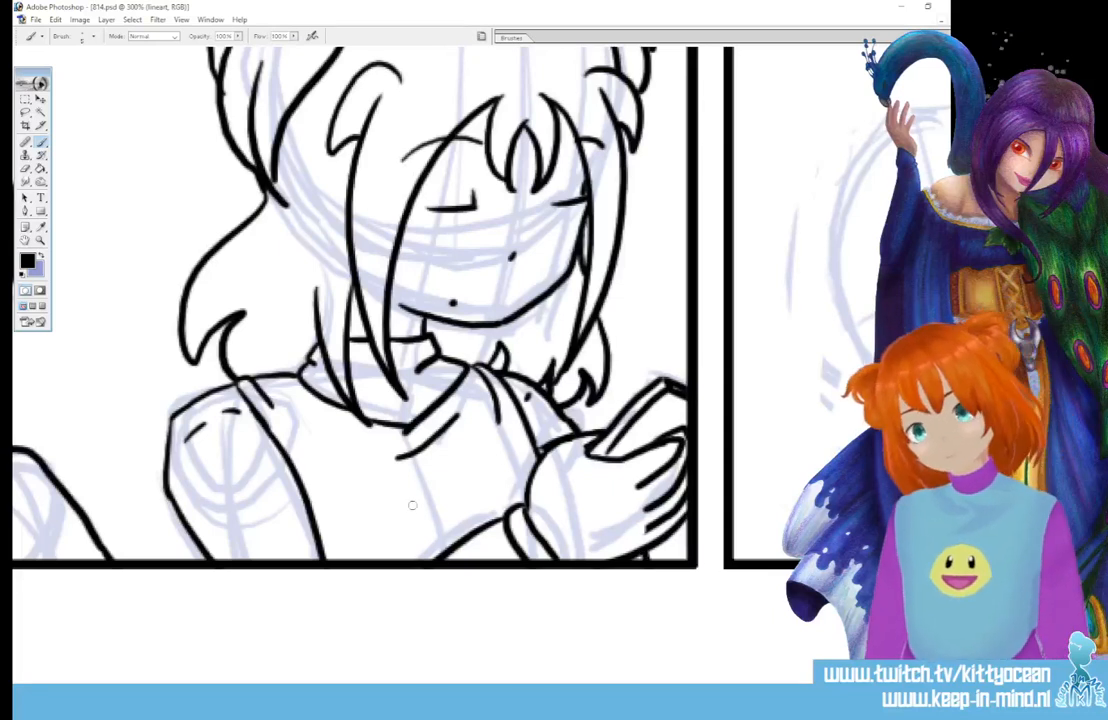
Ink a round smiley emblem with two small eyes on the shirt front, partly covered by the forearm.
mouse_move(407, 507)
mouse_down()
mouse_move(441, 487)
mouse_move(478, 488)
mouse_move(505, 512)
mouse_move(405, 535)
mouse_move(403, 555)
mouse_up()
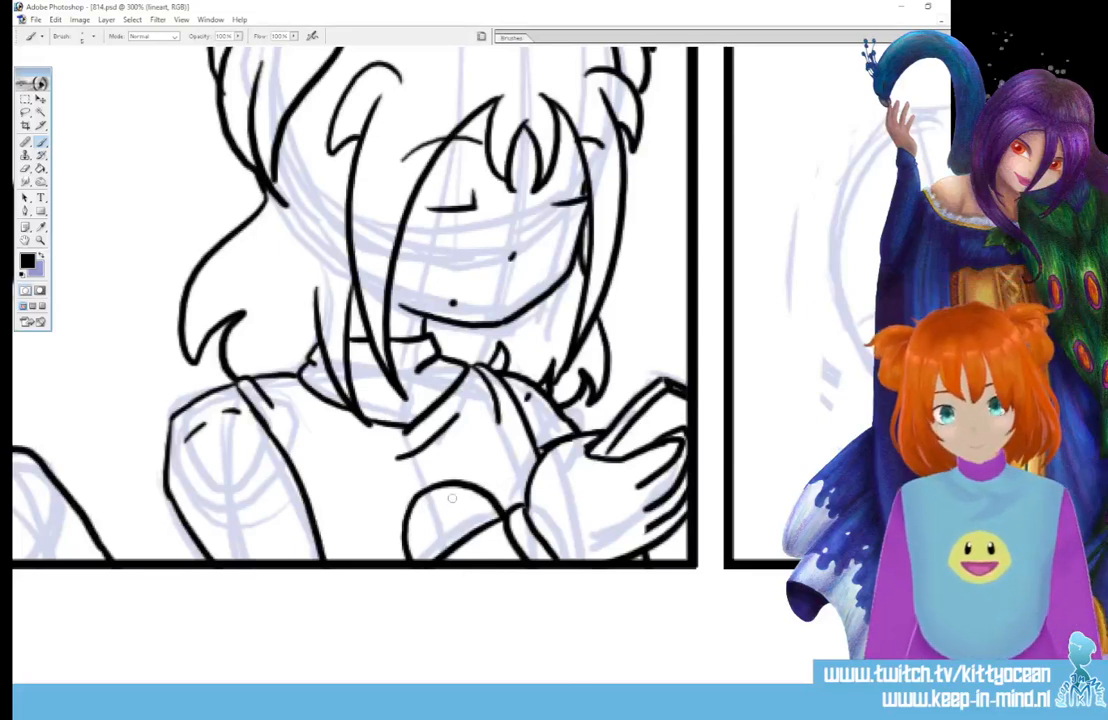
drag(454, 501, 473, 509)
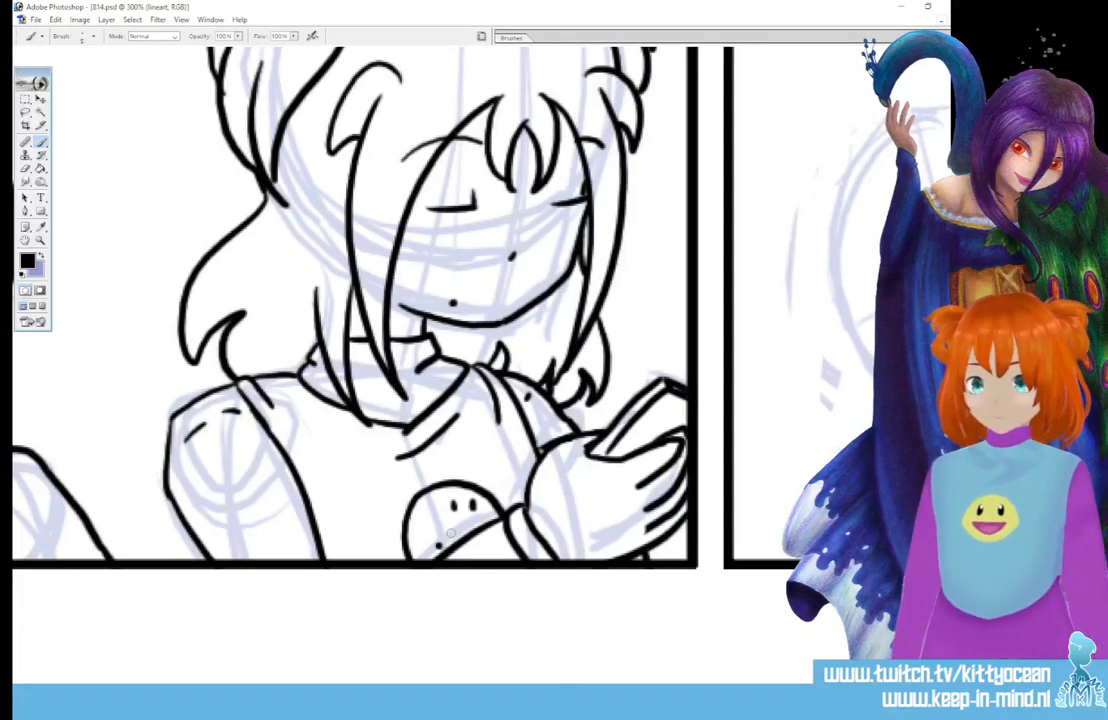
Ink two narrow oval eyes and a small dot mouth on the first character's head in the next panel.
drag(476, 686, 642, 686)
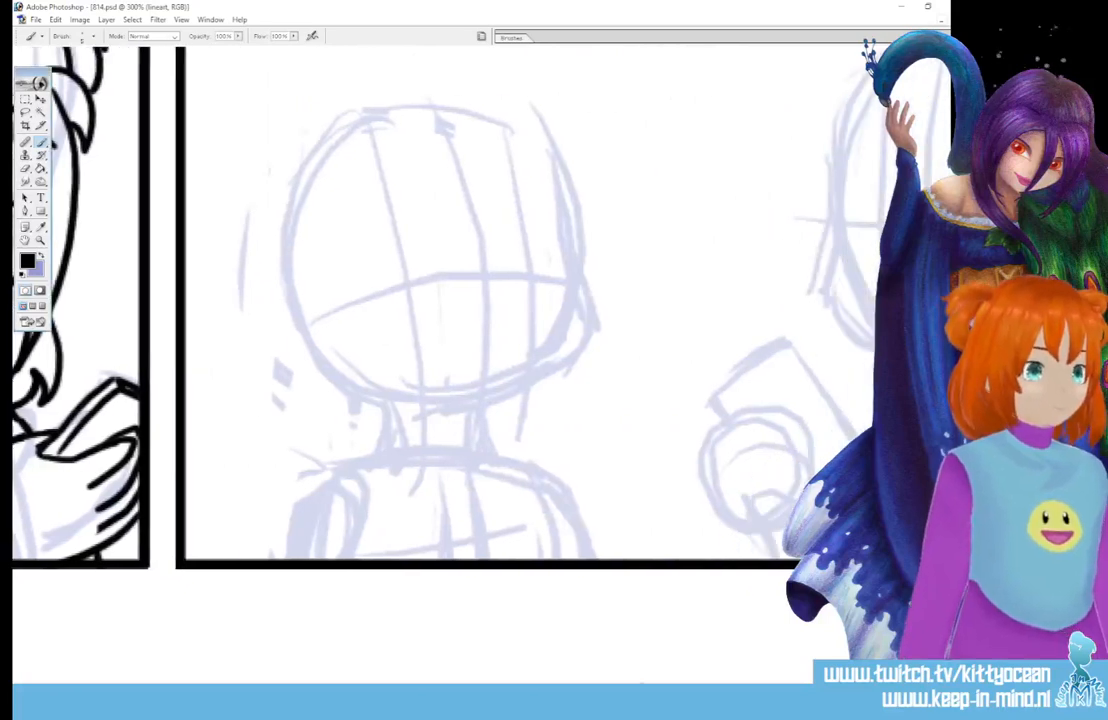
scroll(500, 365, up, 3)
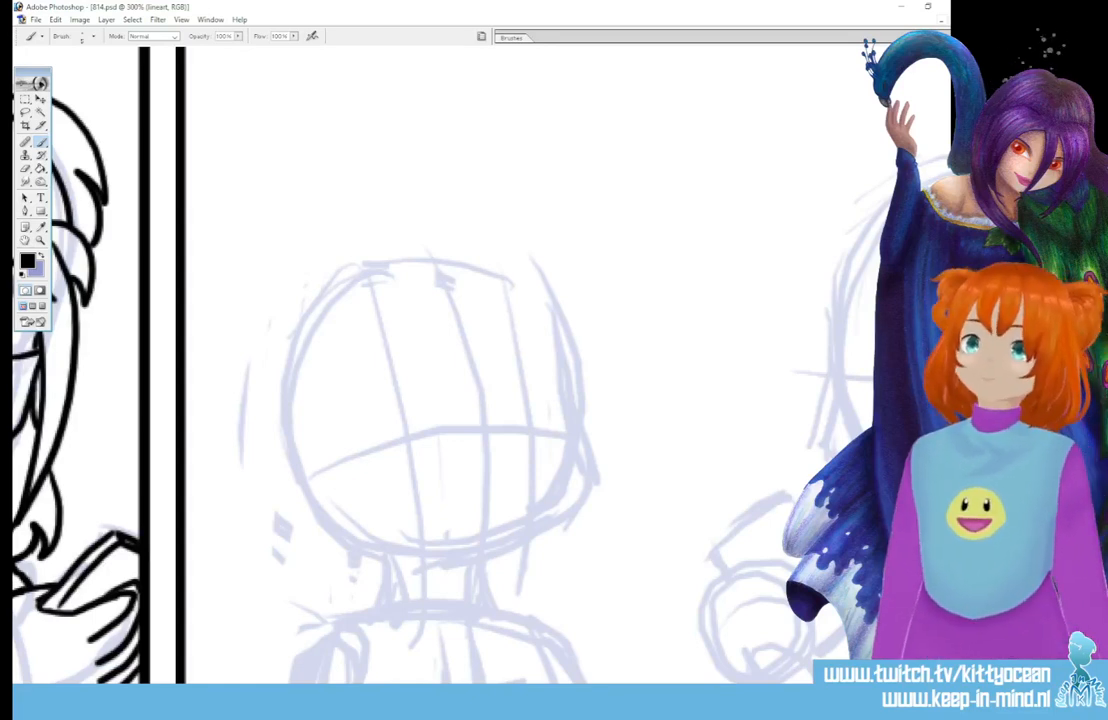
mouse_move(413, 405)
mouse_down()
mouse_move(414, 440)
mouse_move(418, 406)
mouse_up()
drag(529, 397, 531, 434)
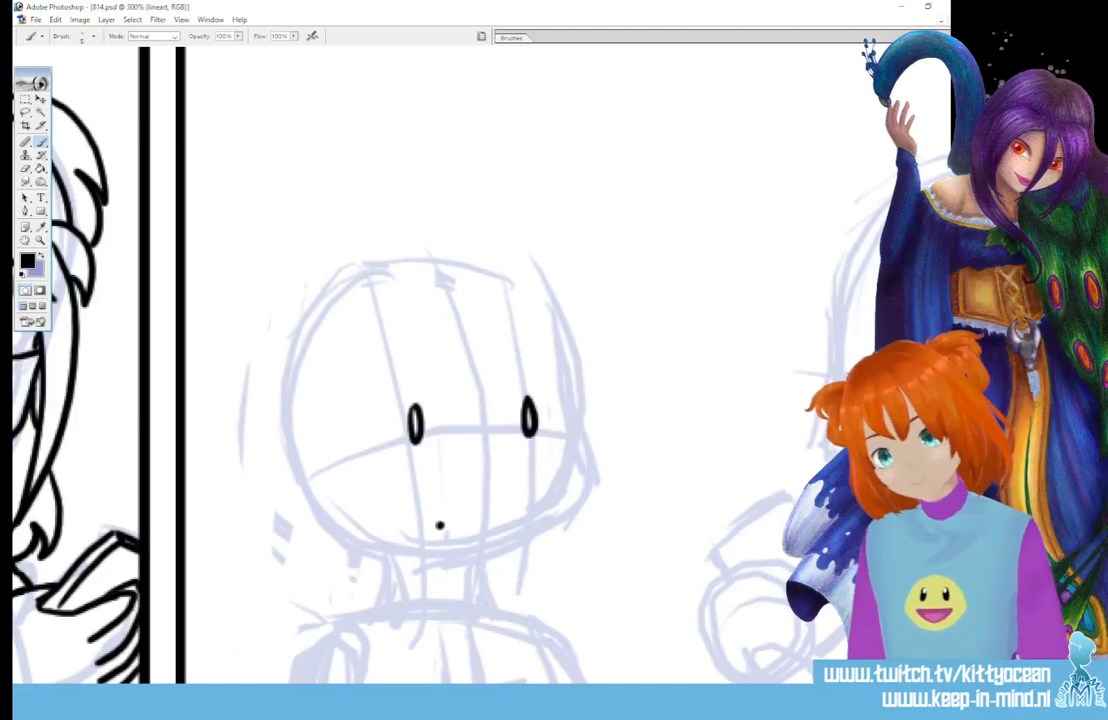
Ink the pointed center fringe and the swept hair tuft with layered tips on the far side of the head.
drag(453, 350, 484, 430)
drag(488, 348, 560, 472)
mouse_move(504, 286)
mouse_down()
mouse_move(615, 343)
mouse_move(618, 376)
mouse_up()
drag(582, 325, 613, 394)
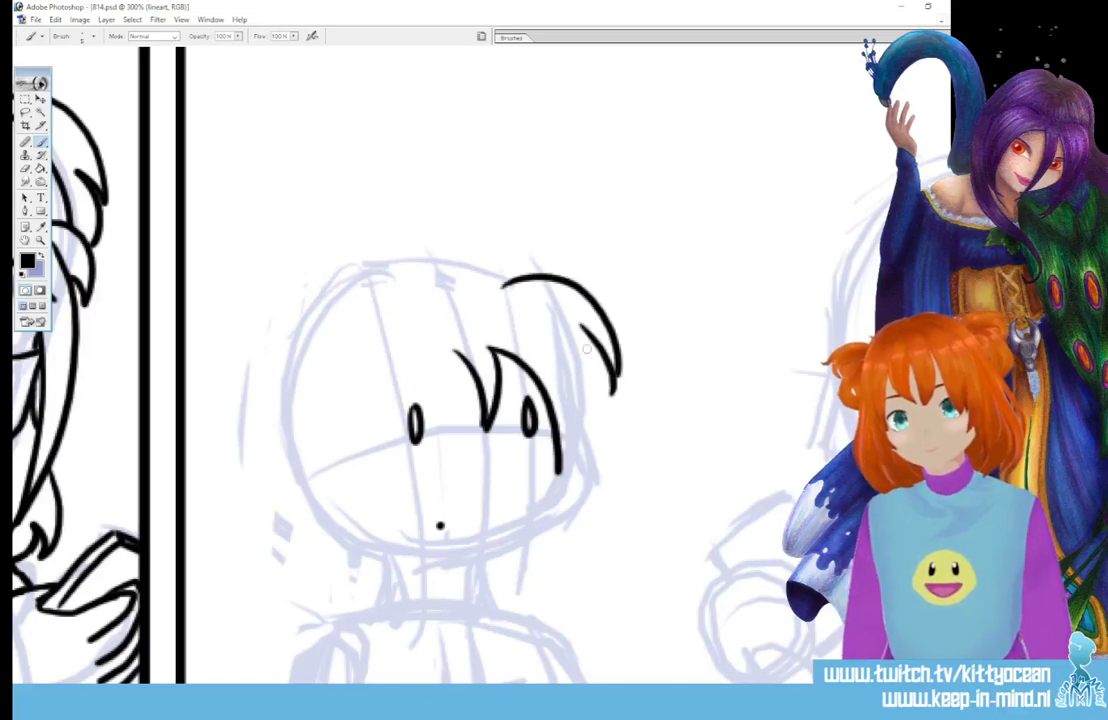
mouse_move(590, 348)
mouse_down()
mouse_move(601, 396)
mouse_move(559, 471)
mouse_up()
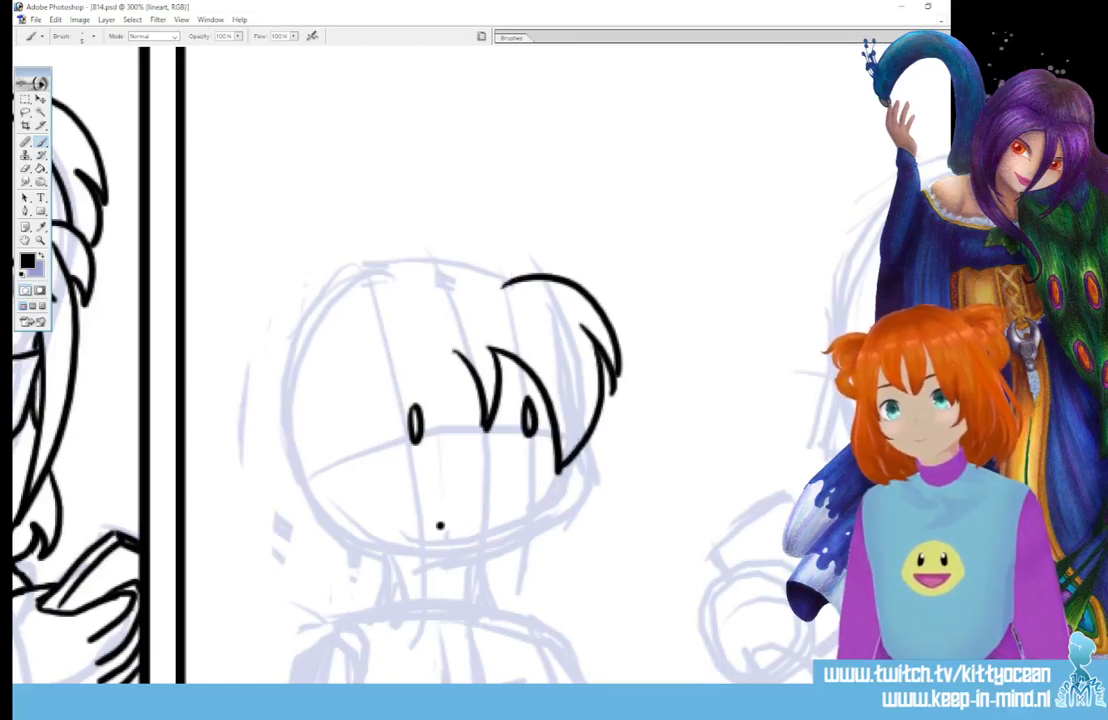
Ink the near side of the fringe, the crown with small tufts, and the rounded back hair ending in pointed tips.
mouse_move(455, 352)
mouse_down()
mouse_move(385, 430)
mouse_move(392, 502)
mouse_up()
mouse_move(505, 283)
mouse_down()
mouse_move(465, 264)
mouse_move(403, 273)
mouse_move(432, 258)
mouse_up()
mouse_move(322, 306)
mouse_down()
mouse_move(360, 296)
mouse_move(292, 396)
mouse_move(303, 493)
mouse_move(340, 532)
mouse_up()
mouse_move(366, 450)
mouse_down()
mouse_move(372, 501)
mouse_move(350, 549)
mouse_up()
drag(333, 537, 354, 528)
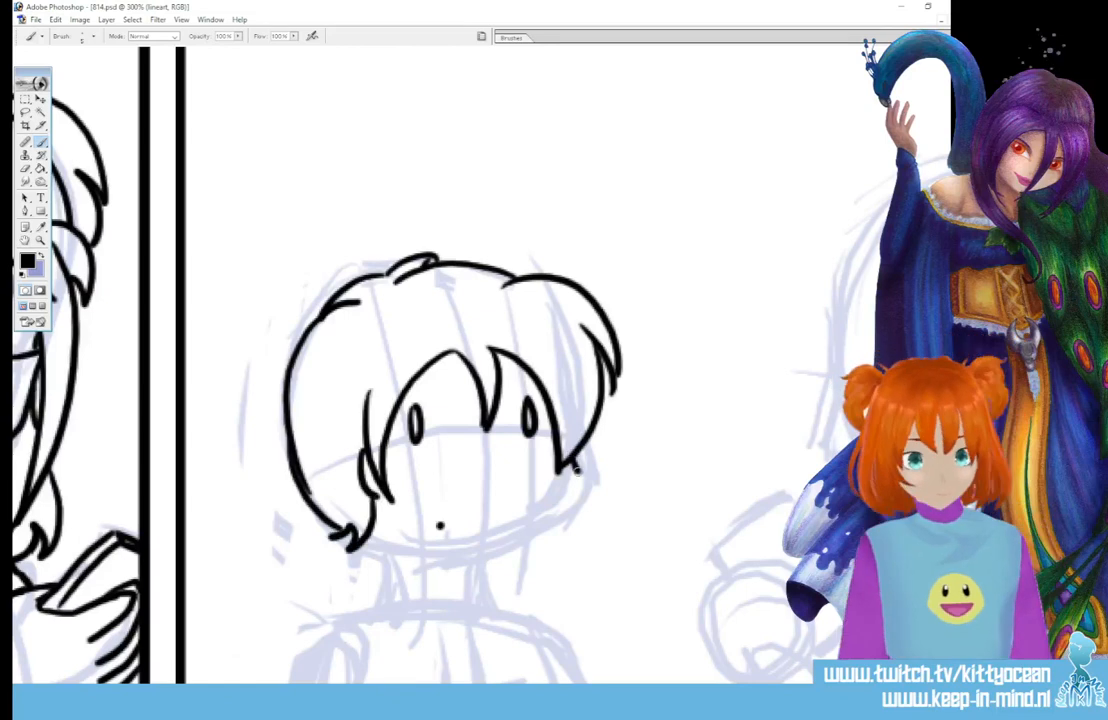
Ink the rounded cheek and jawline beneath the hair and a neck line on each side below it.
mouse_move(577, 462)
mouse_down()
mouse_move(425, 558)
mouse_move(395, 554)
mouse_up()
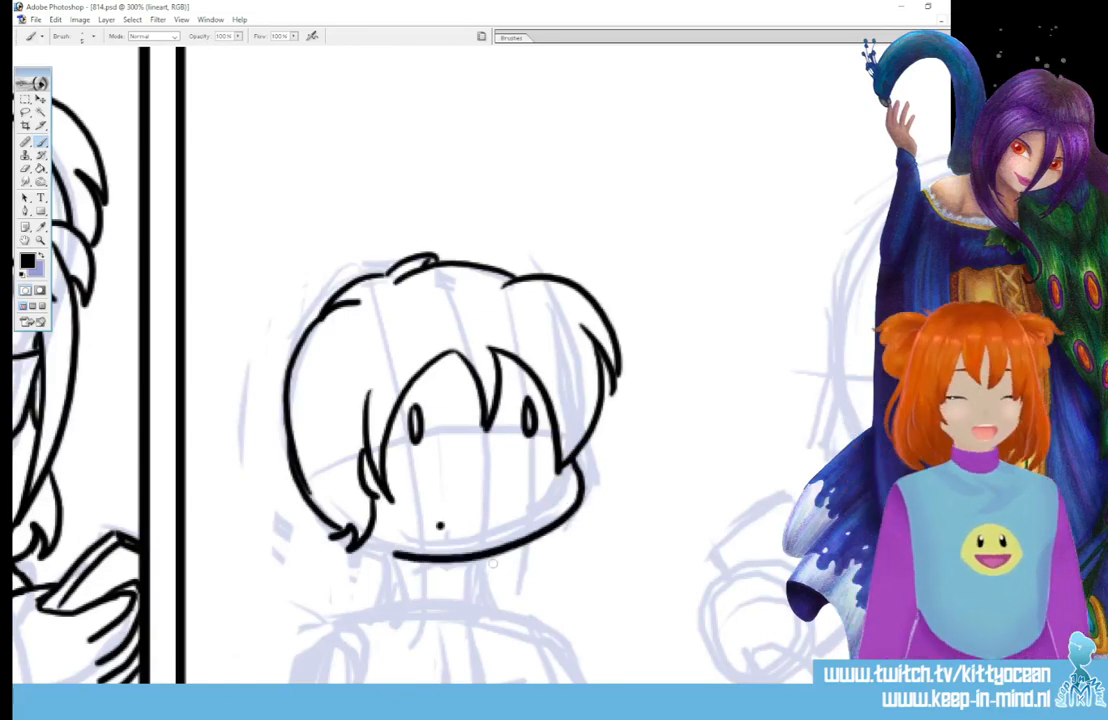
drag(486, 559, 497, 607)
drag(403, 561, 397, 608)
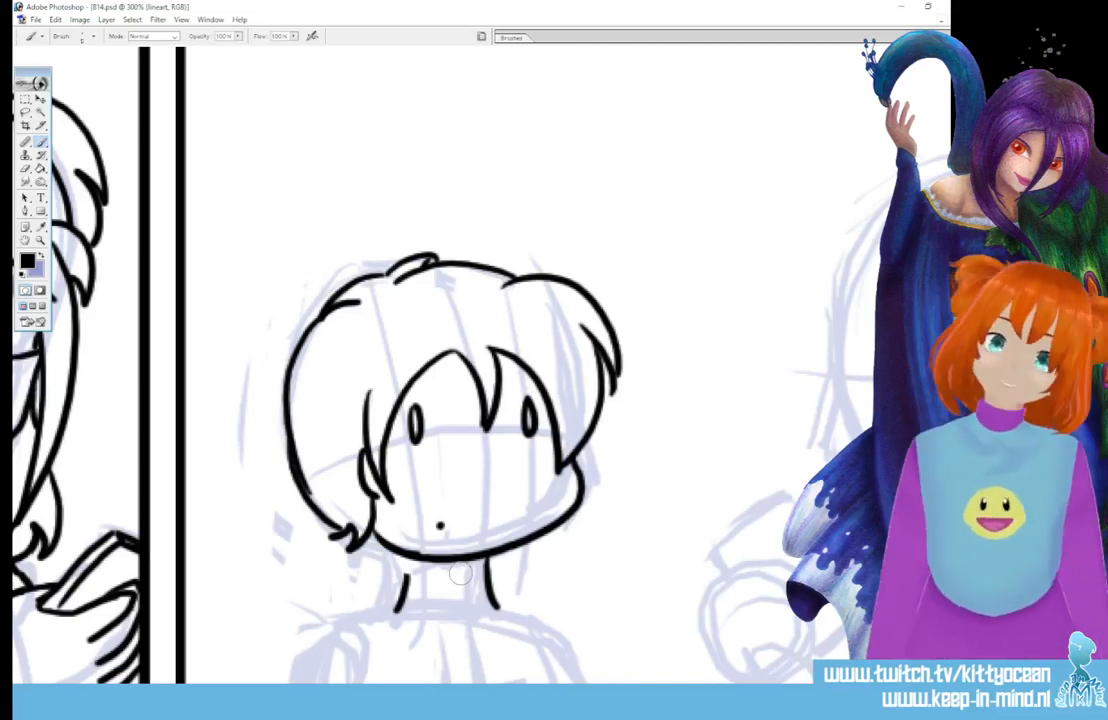
Select the inked head, move it slightly down toward the shoulders, deselect it, and remove the far neck line.
key(l)
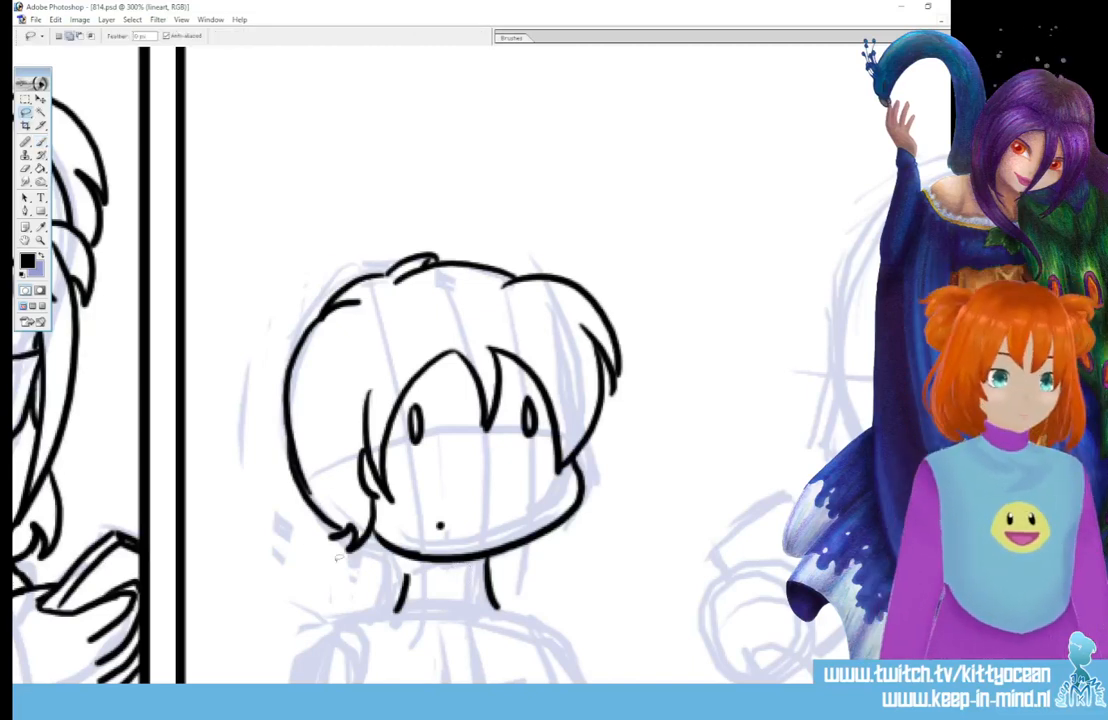
mouse_move(336, 560)
mouse_down()
mouse_move(587, 241)
mouse_move(472, 578)
mouse_up()
click(40, 99)
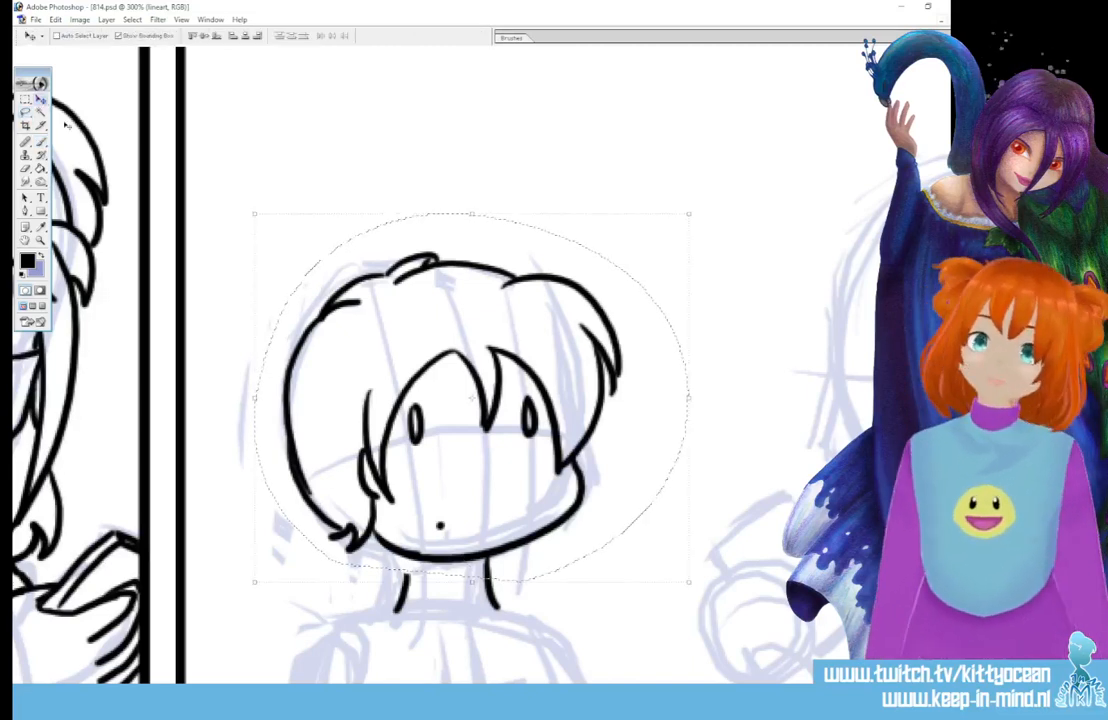
drag(523, 514, 520, 533)
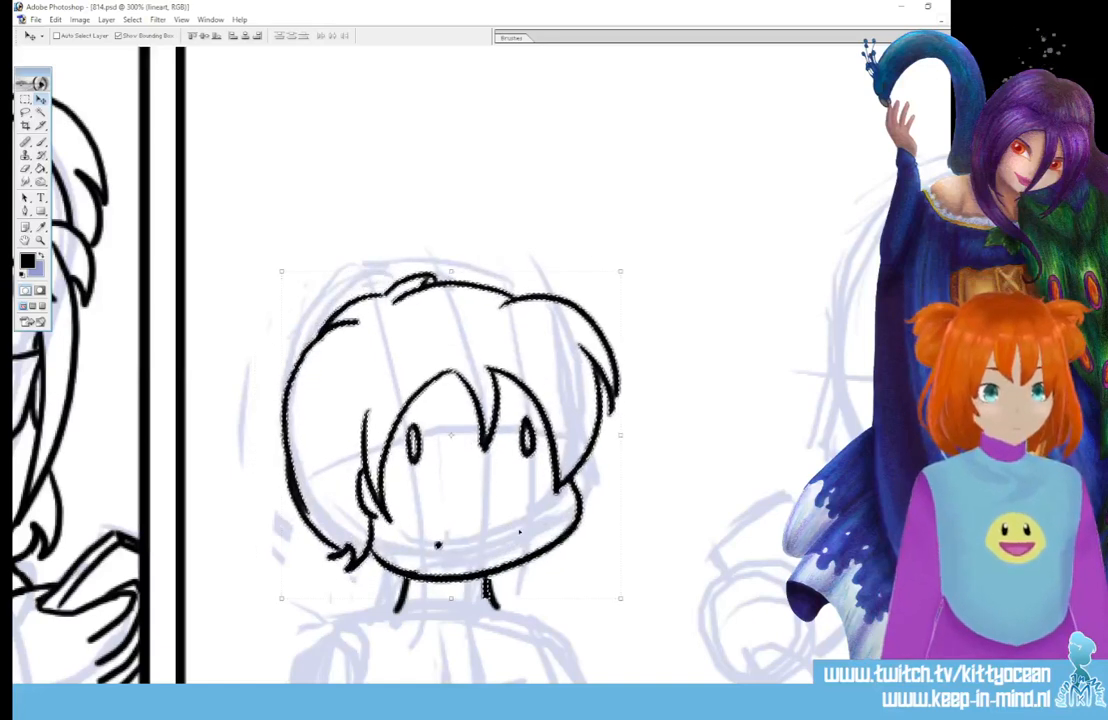
key(ctrl+d)
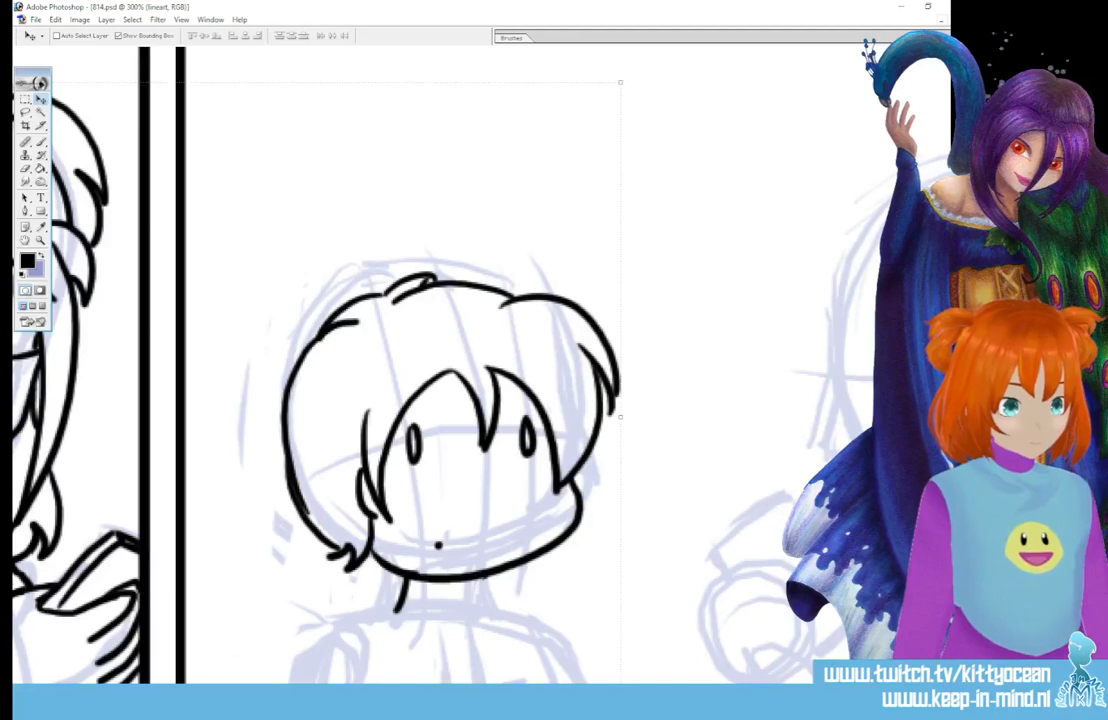
key(b)
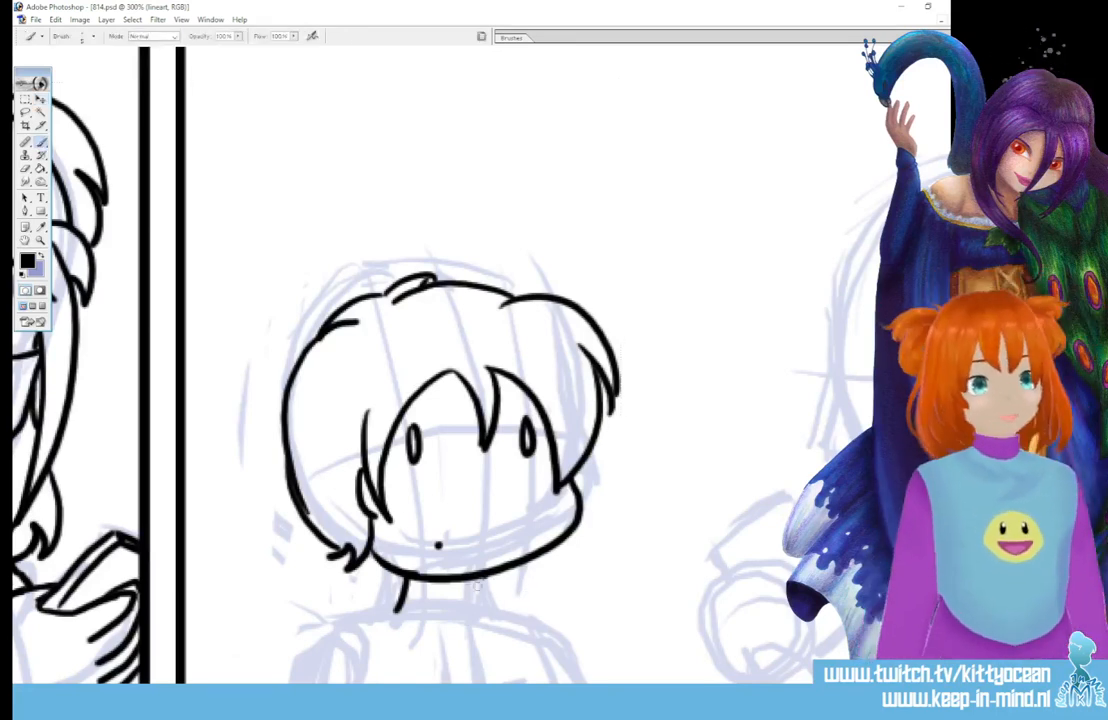
Ink the far neck line under the short-haired character's chin and two short eyebrows at the fringe.
drag(480, 577, 494, 614)
scroll(480, 360, down, 3)
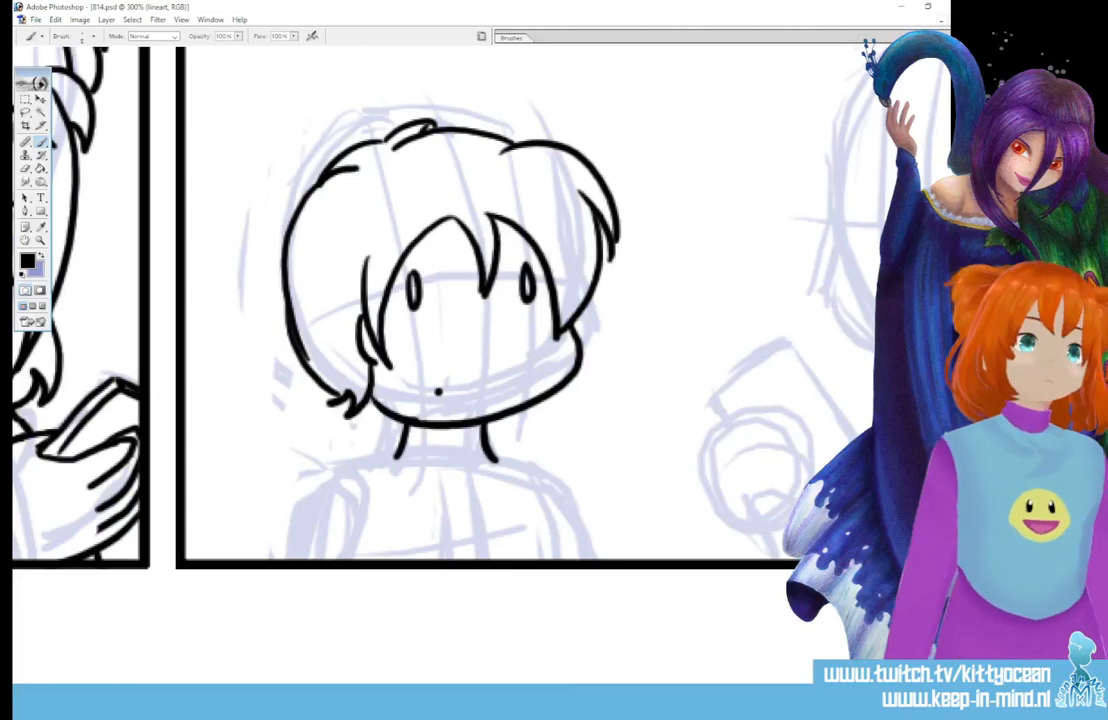
drag(386, 255, 412, 238)
drag(517, 228, 546, 246)
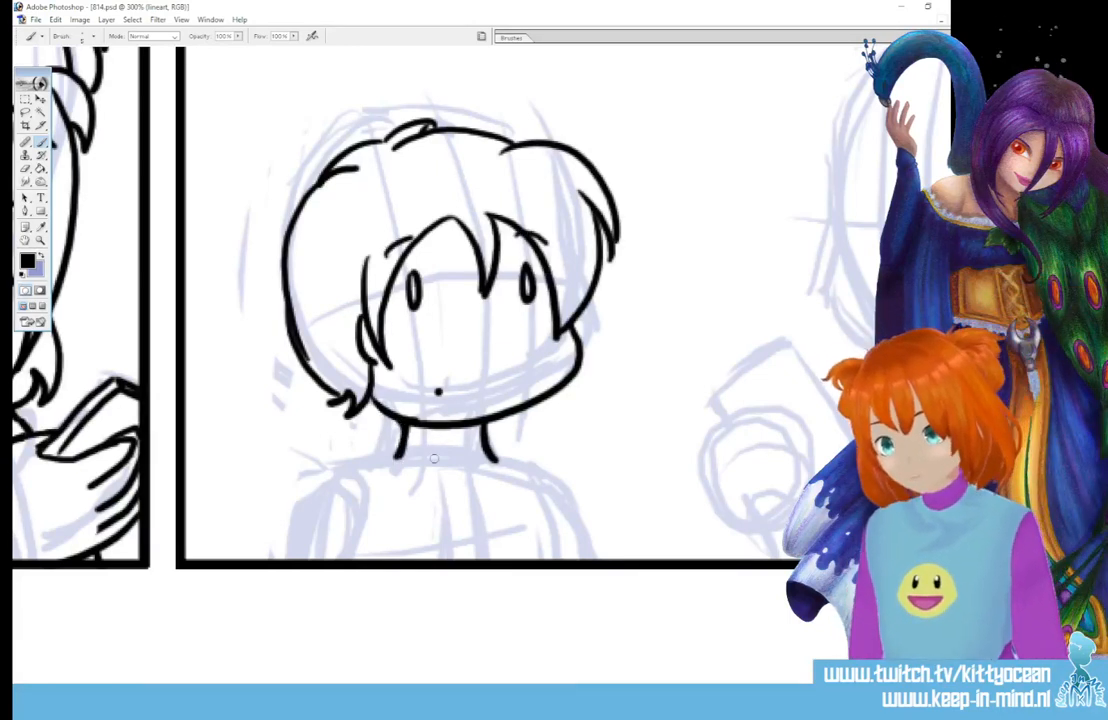
Ink the short-haired character's neckline, collar, shoulders and sleeves down to the panel border, plus a small arc at the chest.
mouse_move(400, 458)
mouse_down()
mouse_move(323, 468)
mouse_move(275, 550)
mouse_up()
mouse_move(325, 478)
mouse_down()
mouse_move(362, 497)
mouse_move(490, 491)
mouse_move(457, 489)
mouse_move(492, 462)
mouse_up()
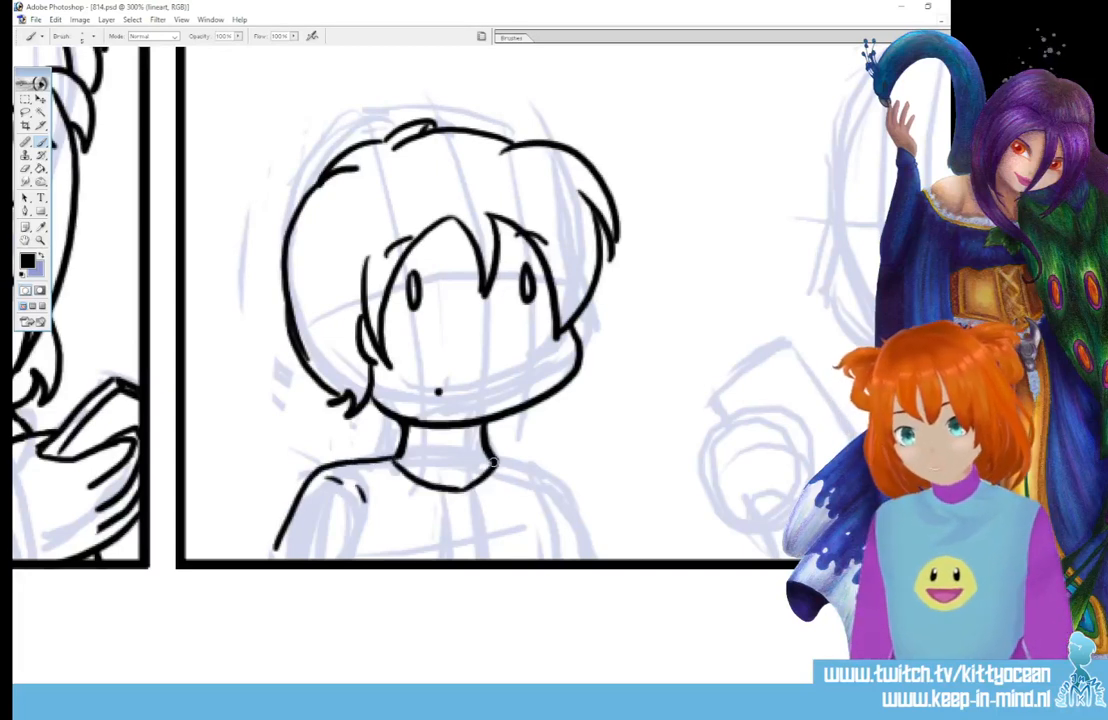
drag(376, 460, 401, 495)
mouse_move(495, 451)
mouse_down()
mouse_move(500, 504)
mouse_move(545, 502)
mouse_move(556, 557)
mouse_up()
drag(364, 493, 371, 558)
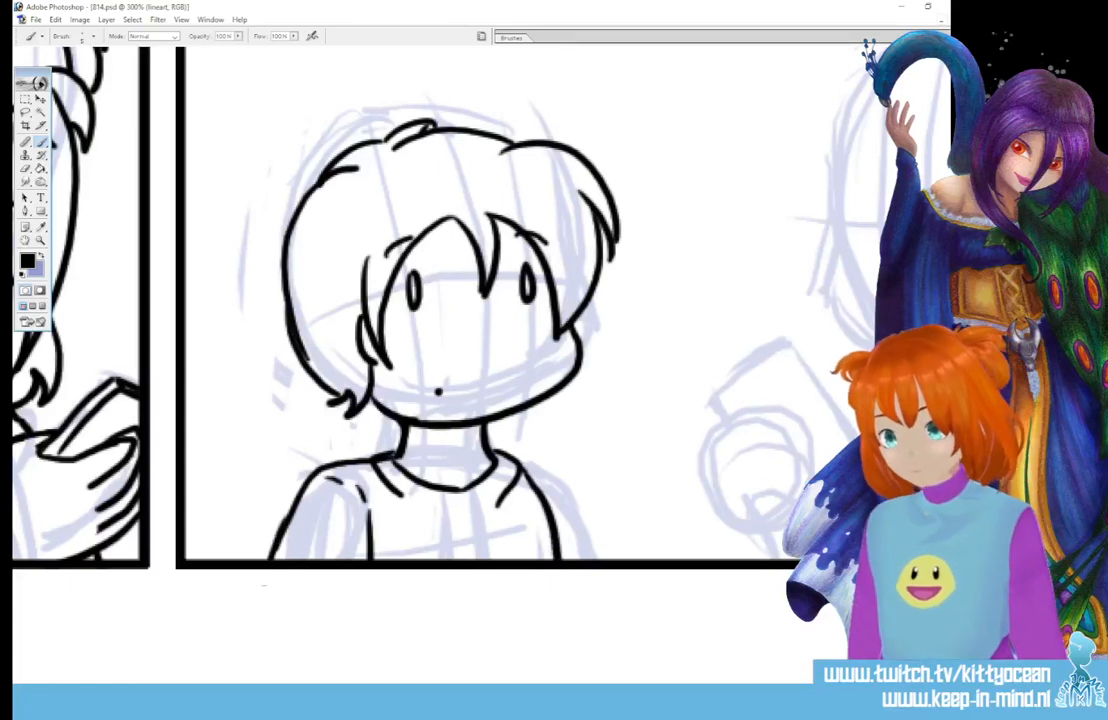
mouse_move(524, 468)
mouse_down()
mouse_move(603, 560)
mouse_move(550, 503)
mouse_up()
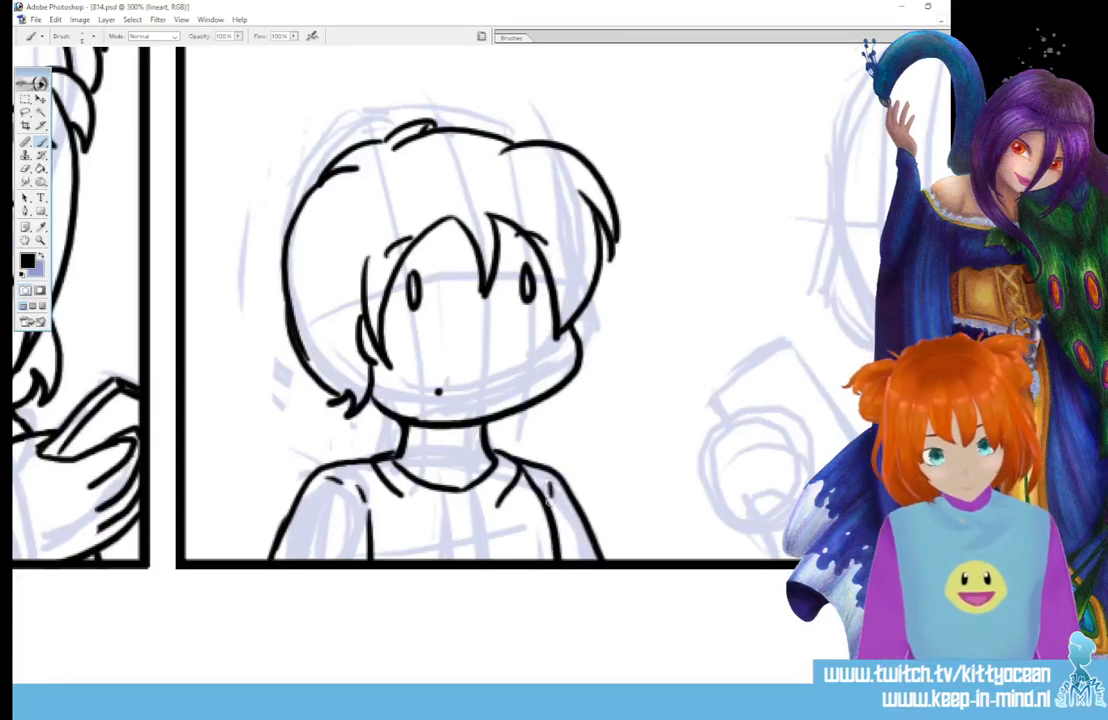
drag(450, 564, 499, 563)
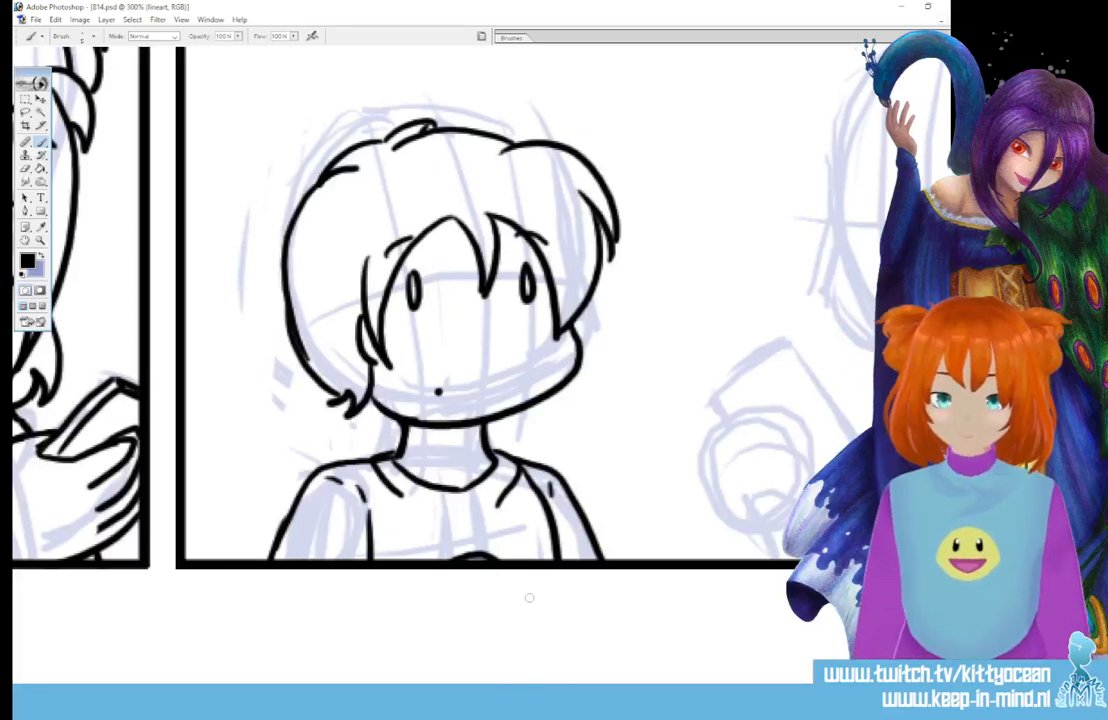
Ink two oval eyes, curved eyebrows and a small dot mouth on the second character's sketched head.
scroll(480, 302, right, 5)
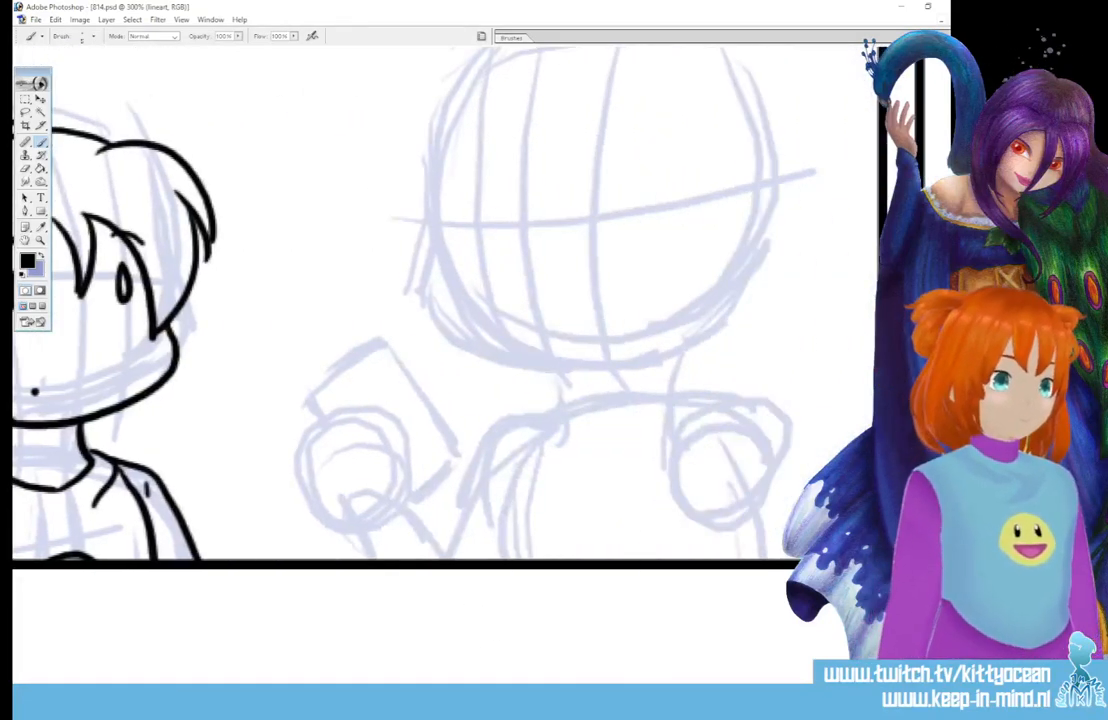
scroll(450, 300, up, 2)
mouse_move(476, 343)
mouse_down()
mouse_move(488, 372)
mouse_move(484, 343)
mouse_up()
mouse_move(598, 343)
mouse_down()
mouse_move(592, 377)
mouse_move(600, 345)
mouse_up()
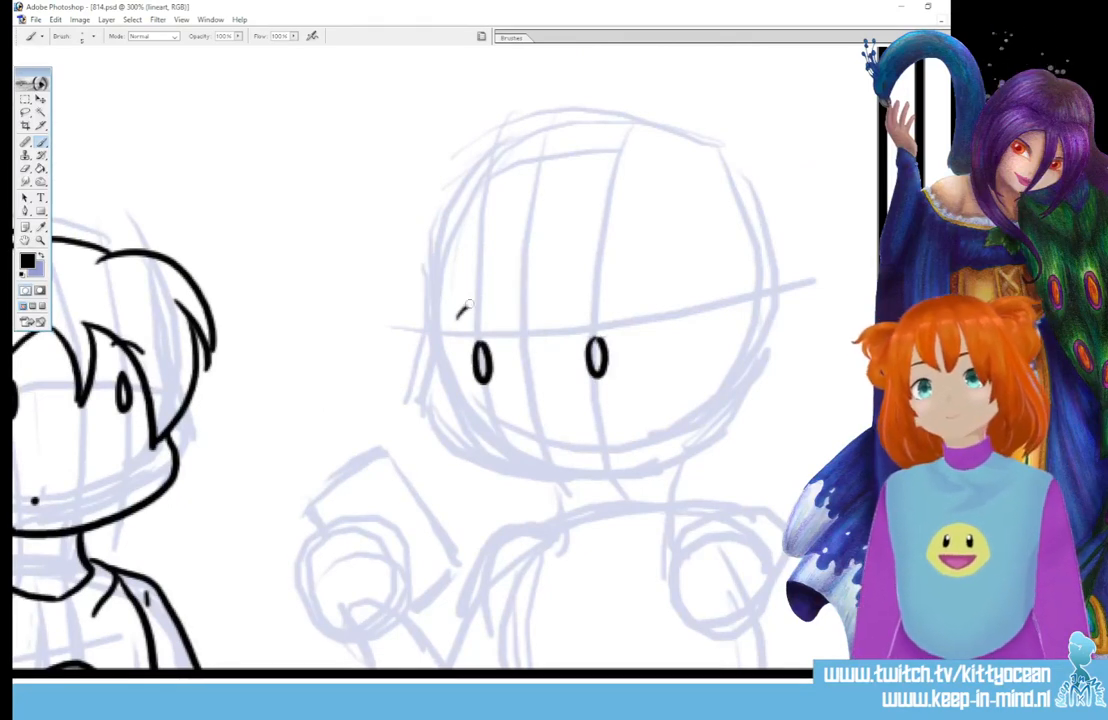
drag(462, 309, 500, 303)
drag(588, 303, 621, 313)
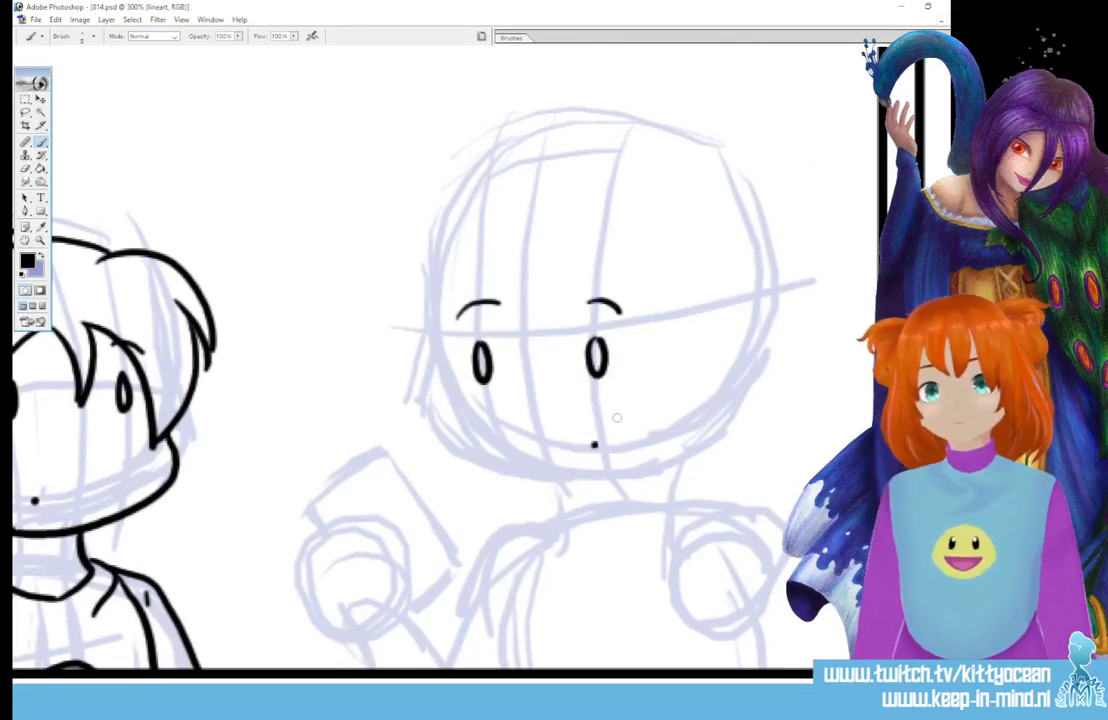
Ink the second character's curved center bangs, long pointed locks framing both sides of the face, and the chin line.
mouse_move(525, 255)
mouse_down()
mouse_move(525, 345)
mouse_move(556, 345)
mouse_up()
drag(560, 270, 550, 345)
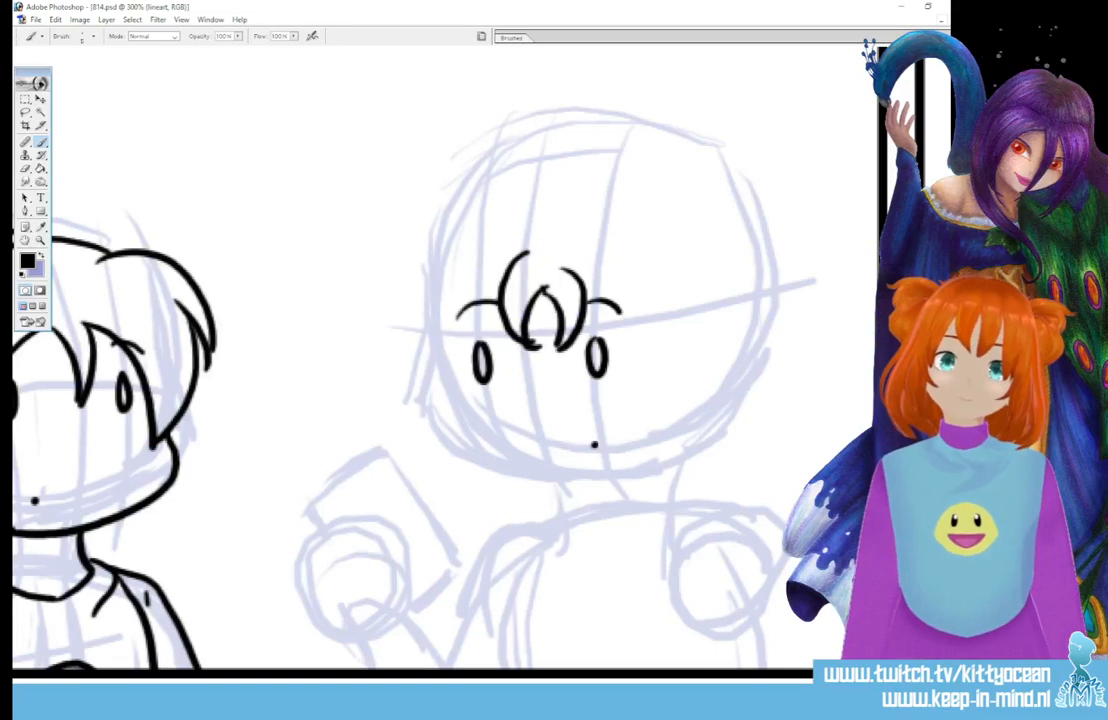
drag(568, 272, 622, 563)
mouse_move(688, 268)
mouse_down()
mouse_move(702, 299)
mouse_move(711, 377)
mouse_move(657, 529)
mouse_move(613, 569)
mouse_up()
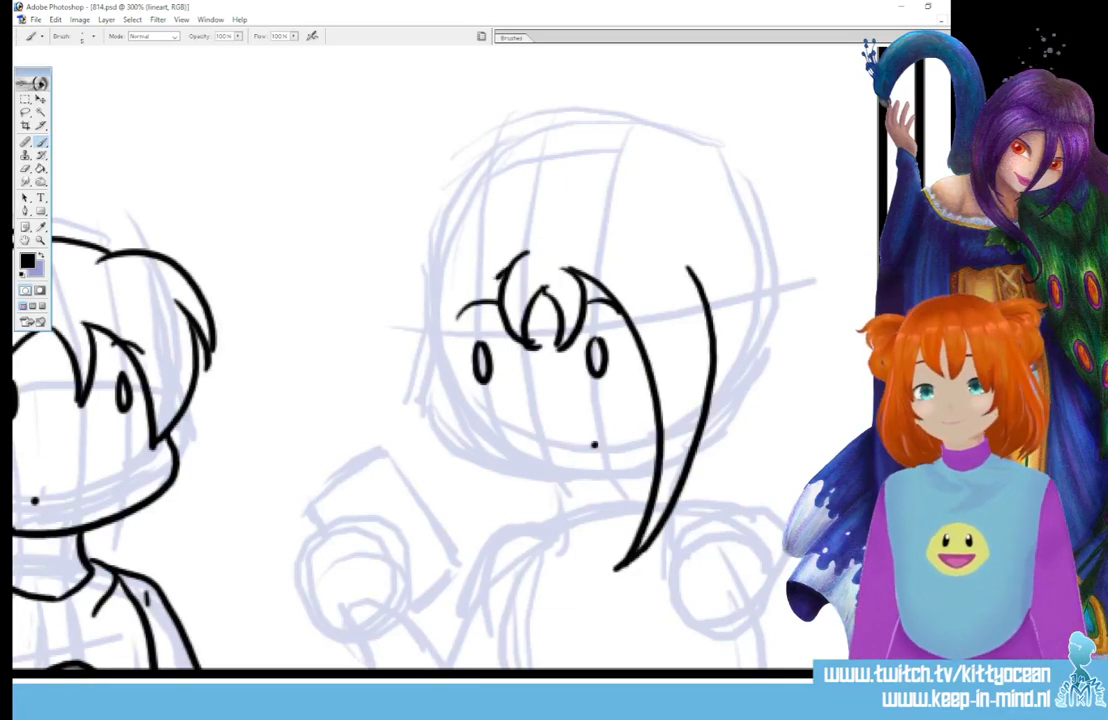
drag(497, 278, 478, 525)
mouse_move(452, 258)
mouse_down()
mouse_move(417, 342)
mouse_move(485, 537)
mouse_up()
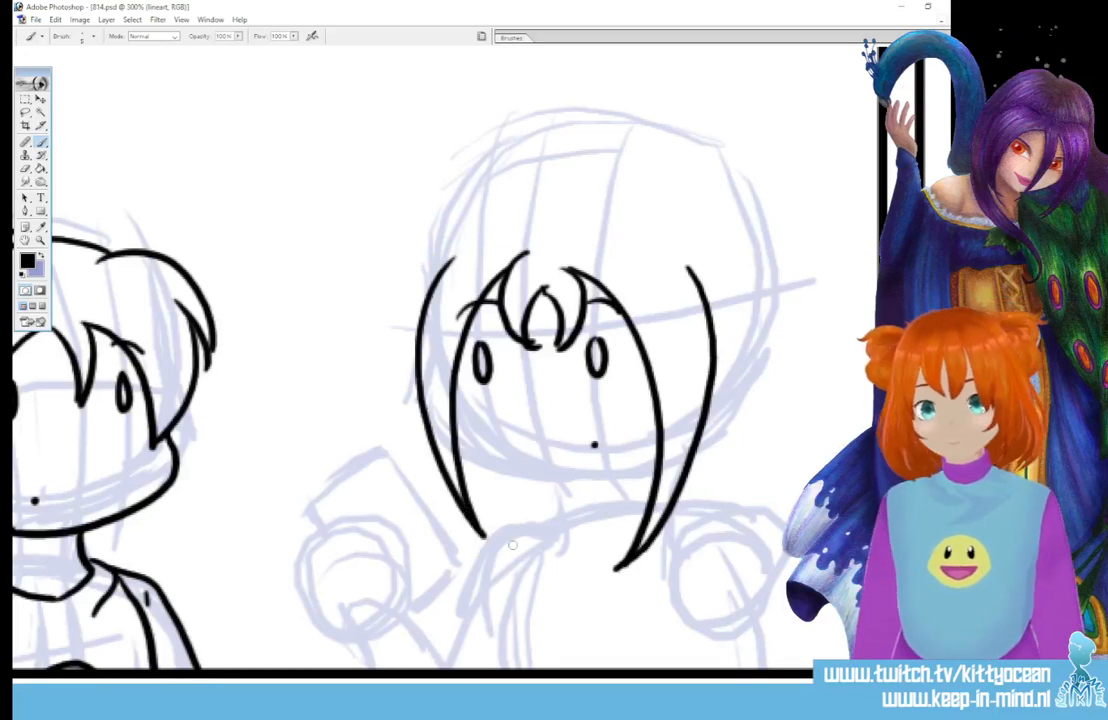
mouse_move(456, 432)
mouse_down()
mouse_move(586, 476)
mouse_move(648, 462)
mouse_up()
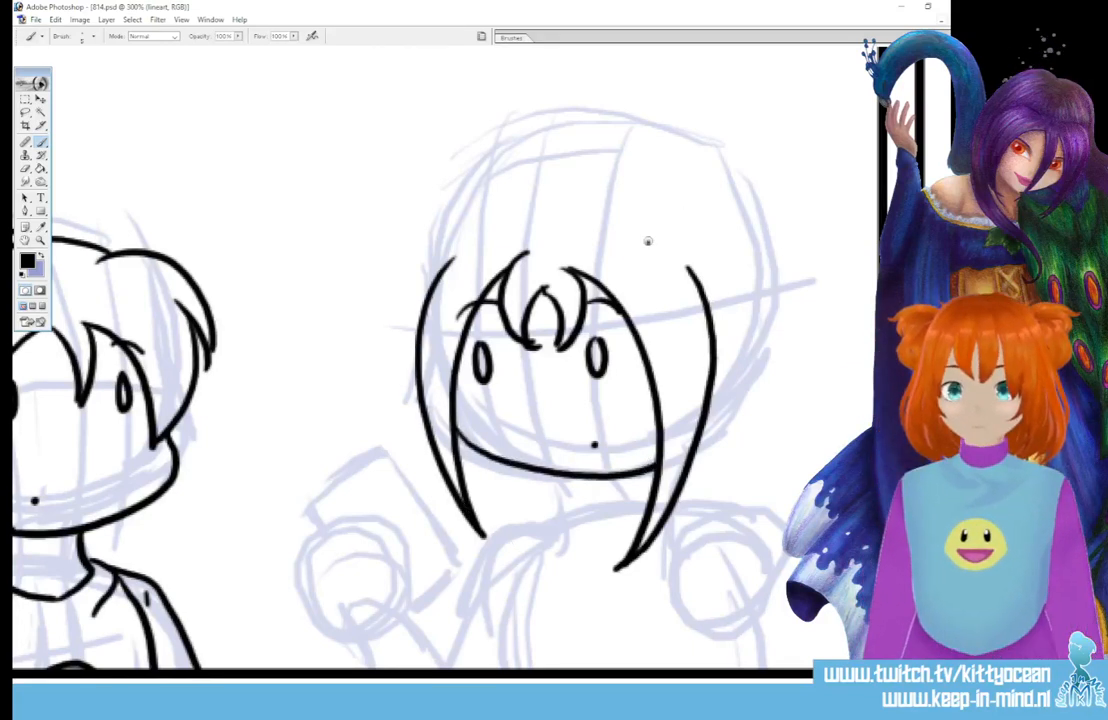
Ink the hair tufts above both side locks and the large wavy pigtail on the near side of the head.
drag(648, 240, 737, 328)
drag(470, 236, 410, 296)
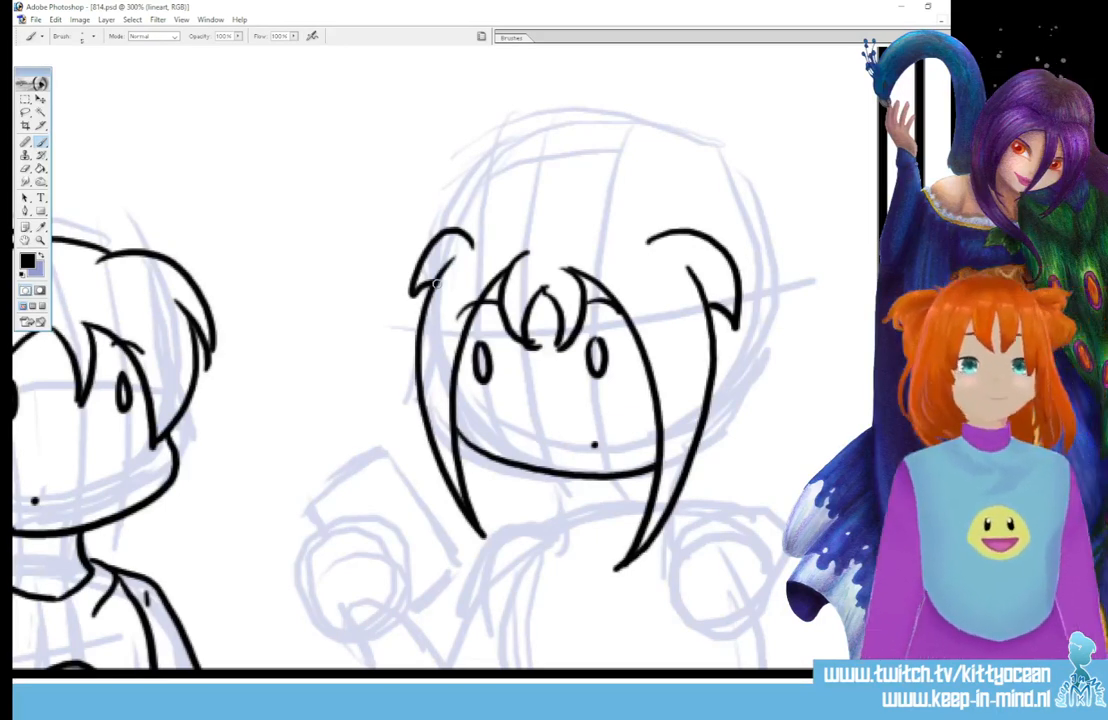
drag(705, 197, 734, 182)
mouse_move(724, 177)
mouse_down()
mouse_move(832, 254)
mouse_move(826, 300)
mouse_move(776, 363)
mouse_up()
drag(798, 268, 777, 362)
mouse_move(824, 300)
mouse_down()
mouse_move(788, 341)
mouse_move(764, 461)
mouse_up()
drag(766, 350, 830, 455)
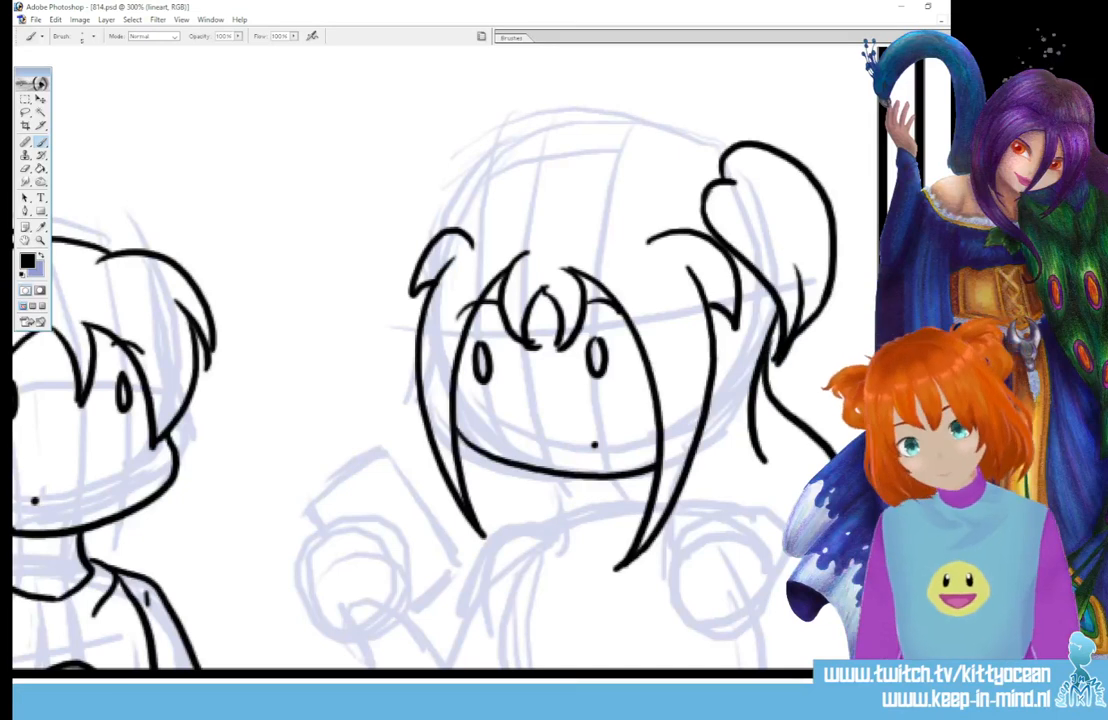
mouse_move(688, 472)
mouse_down()
mouse_move(732, 525)
mouse_move(780, 530)
mouse_up()
Ink the crown of the hair, redrawing its far side, and add the far pigtail with pointed ends beside the face.
mouse_move(718, 150)
mouse_down()
mouse_move(630, 137)
mouse_move(552, 175)
mouse_move(500, 162)
mouse_move(462, 224)
mouse_up()
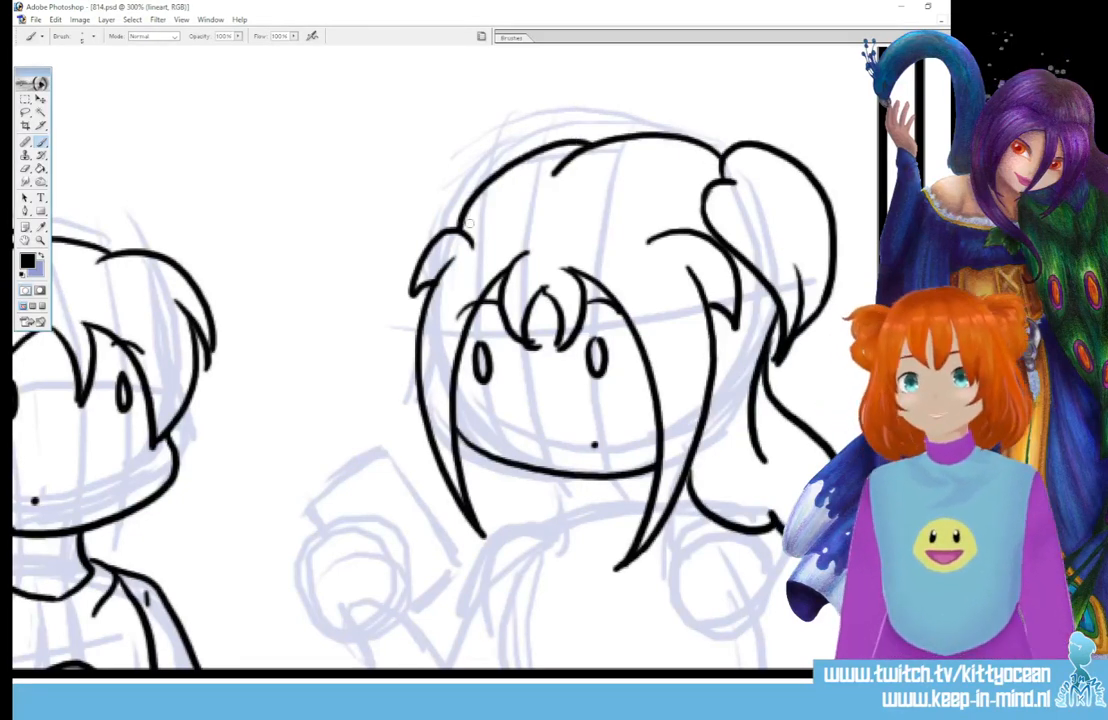
key(ctrl+z)
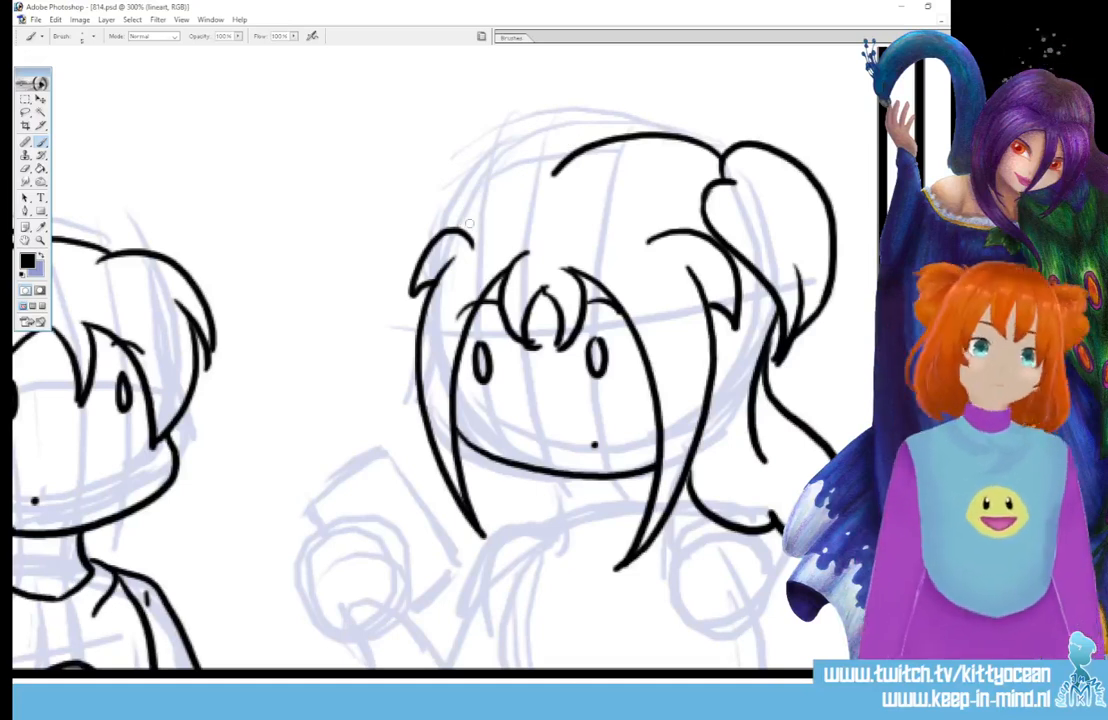
drag(586, 143, 452, 226)
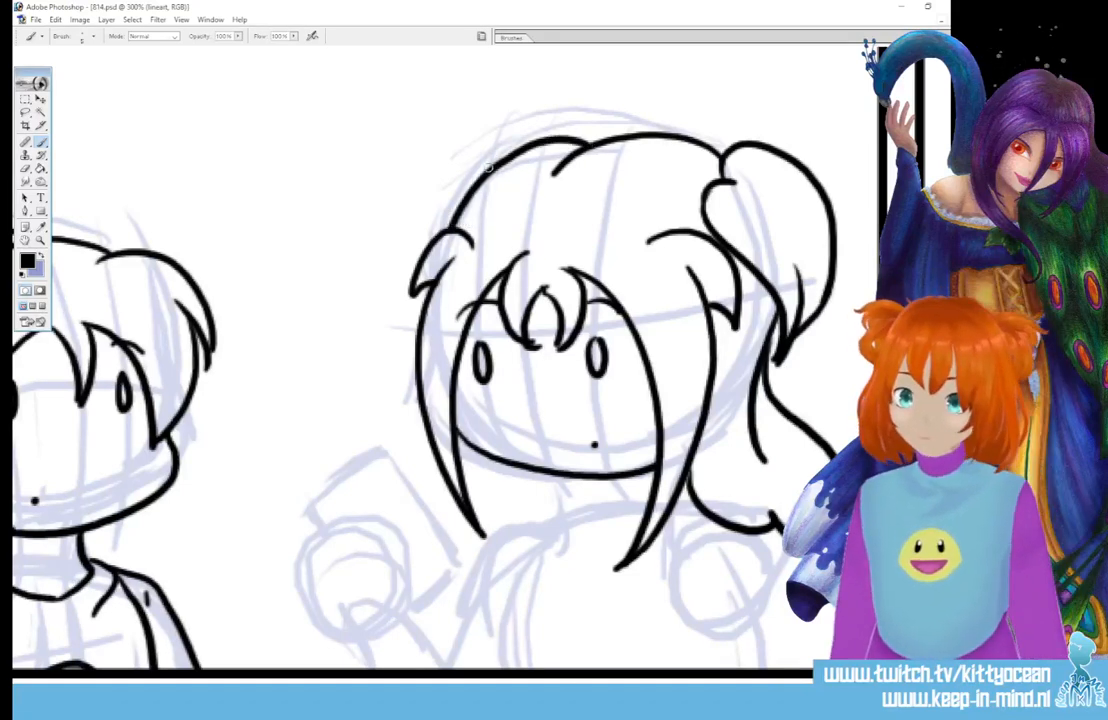
mouse_move(488, 158)
mouse_down()
mouse_move(400, 205)
mouse_move(418, 285)
mouse_up()
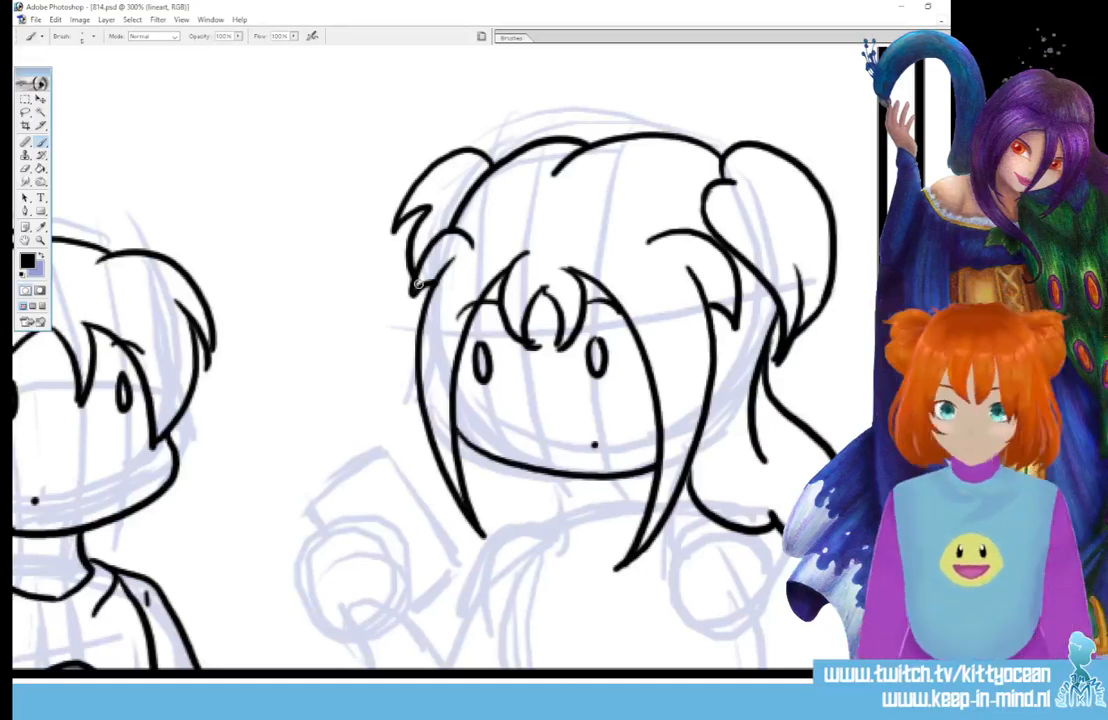
mouse_move(426, 437)
mouse_down()
mouse_move(449, 484)
mouse_move(497, 527)
mouse_move(524, 521)
mouse_up()
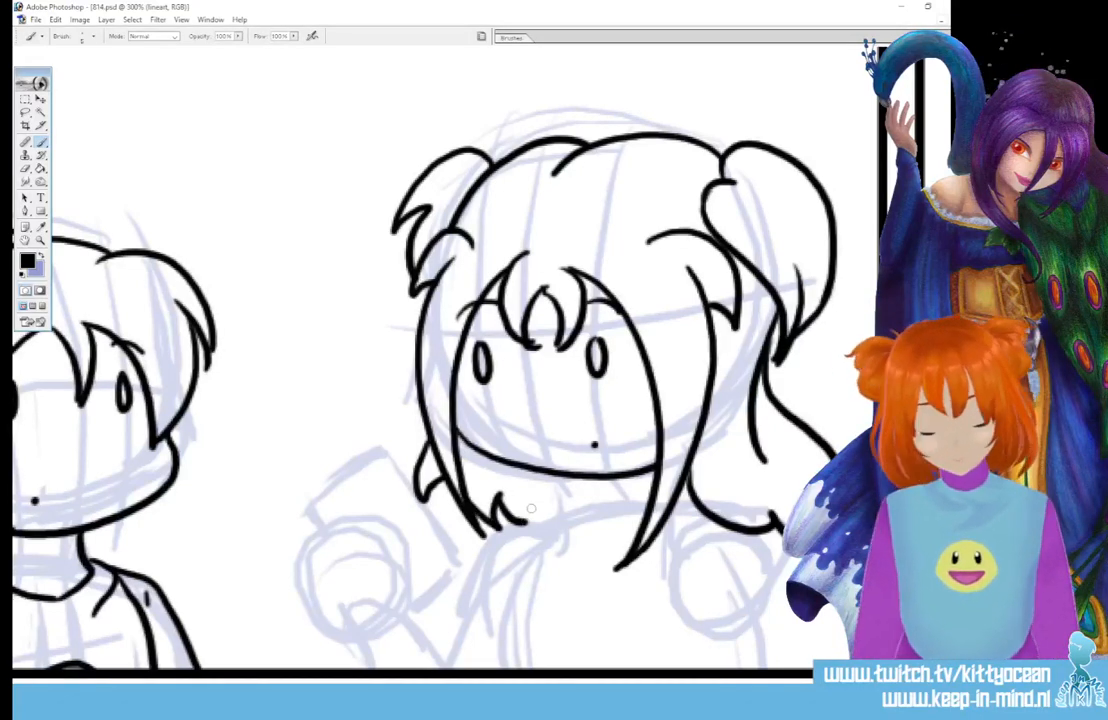
Ink the pigtailed character's neck, turtleneck collar, shoulders and sleeve lines down to the panel border.
scroll(430, 350, down, 3)
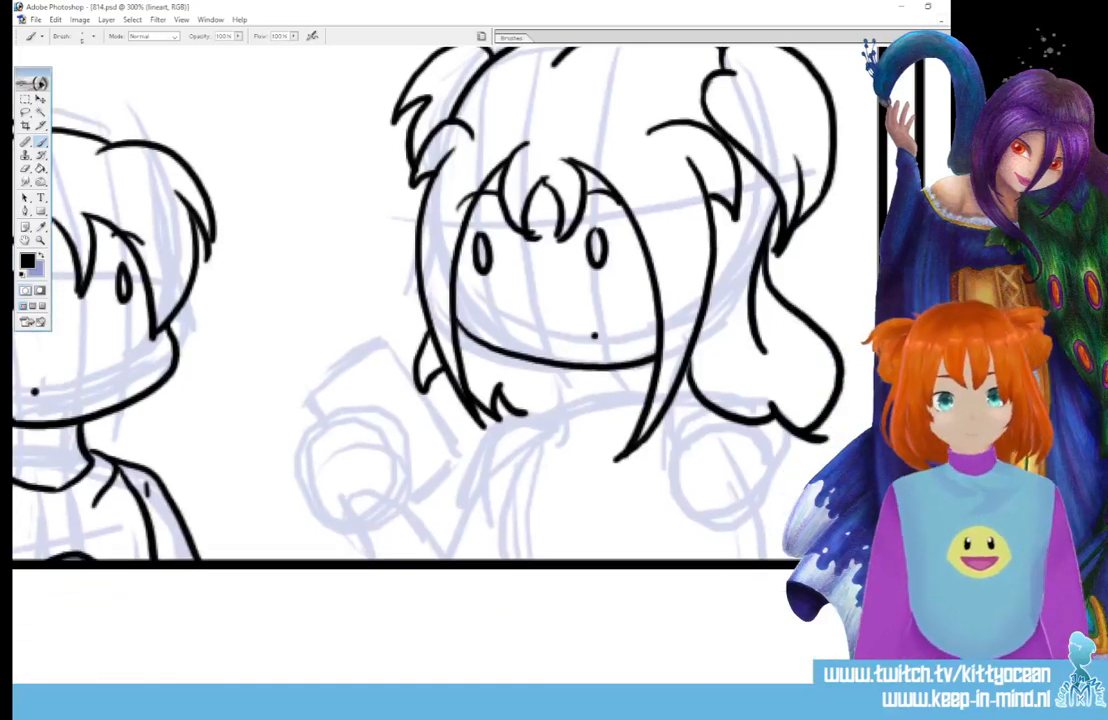
drag(562, 370, 645, 372)
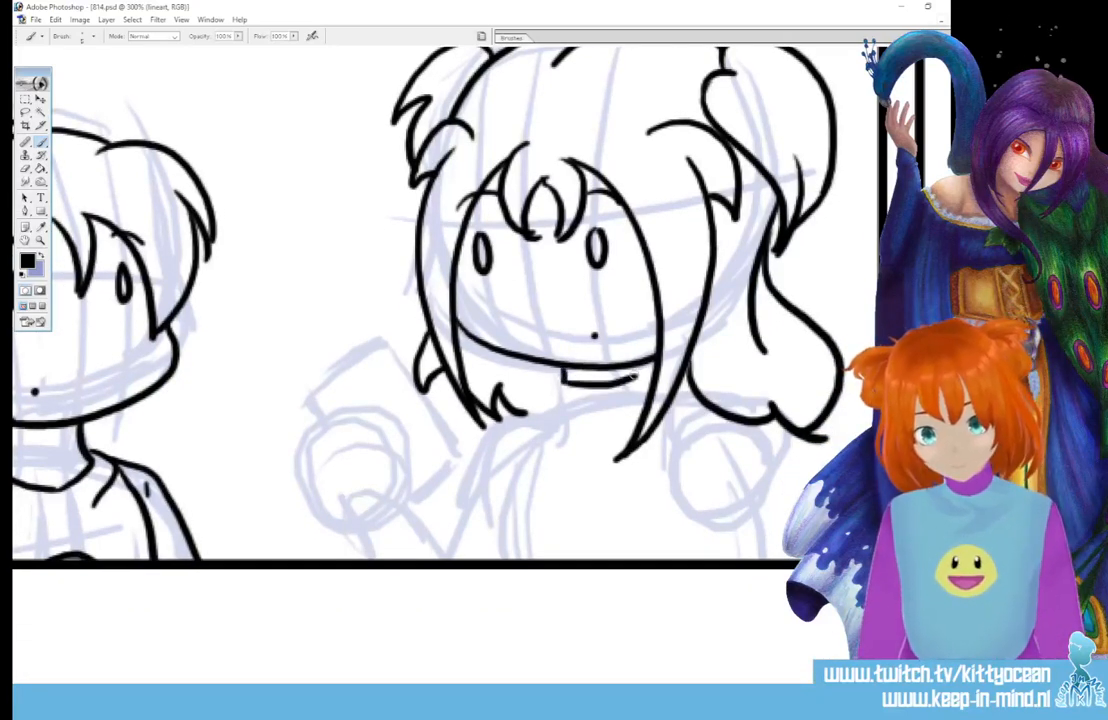
mouse_move(562, 376)
mouse_down()
mouse_move(546, 400)
mouse_move(588, 450)
mouse_move(648, 394)
mouse_move(560, 380)
mouse_move(505, 398)
mouse_move(490, 410)
mouse_move(455, 522)
mouse_up()
drag(530, 418, 505, 557)
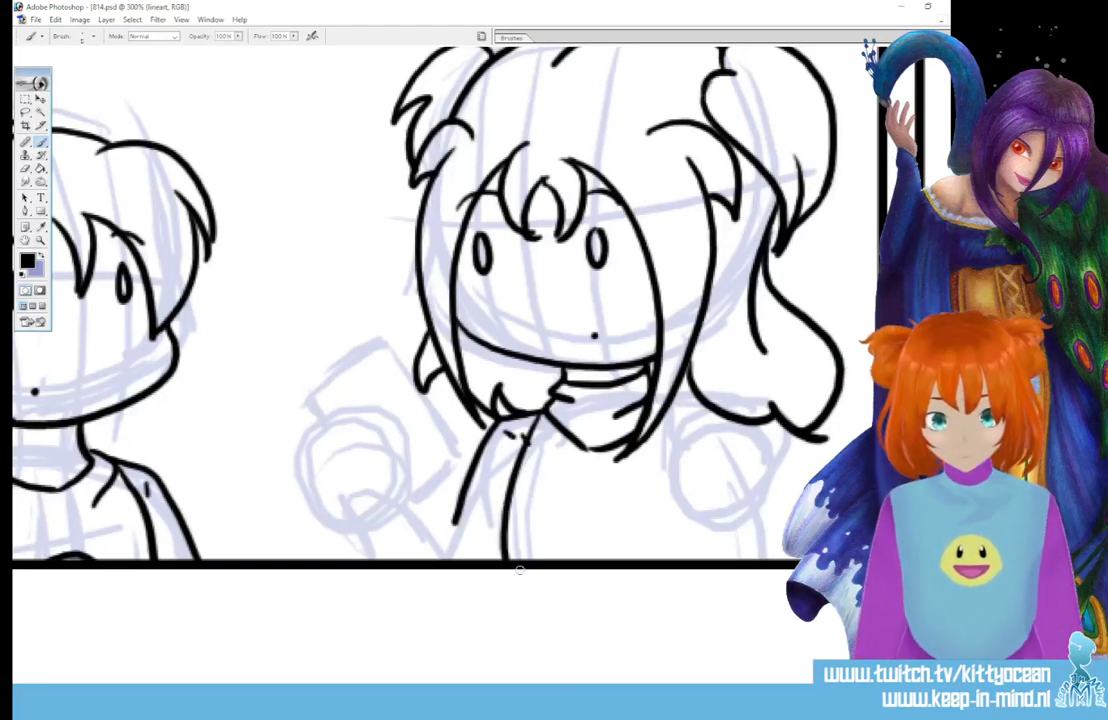
drag(772, 432, 778, 558)
drag(666, 420, 678, 558)
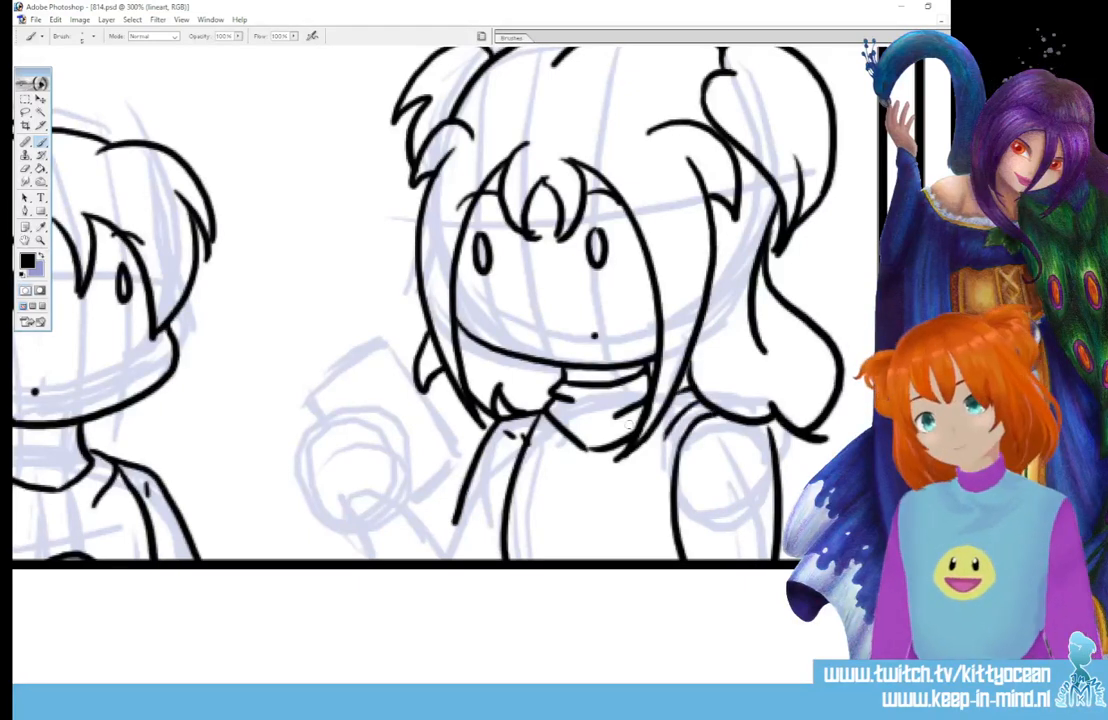
Ink a round face emblem with two small eyes on the chest of the pigtailed character's shirt.
mouse_move(592, 478)
mouse_down()
mouse_move(555, 502)
mouse_move(605, 542)
mouse_up()
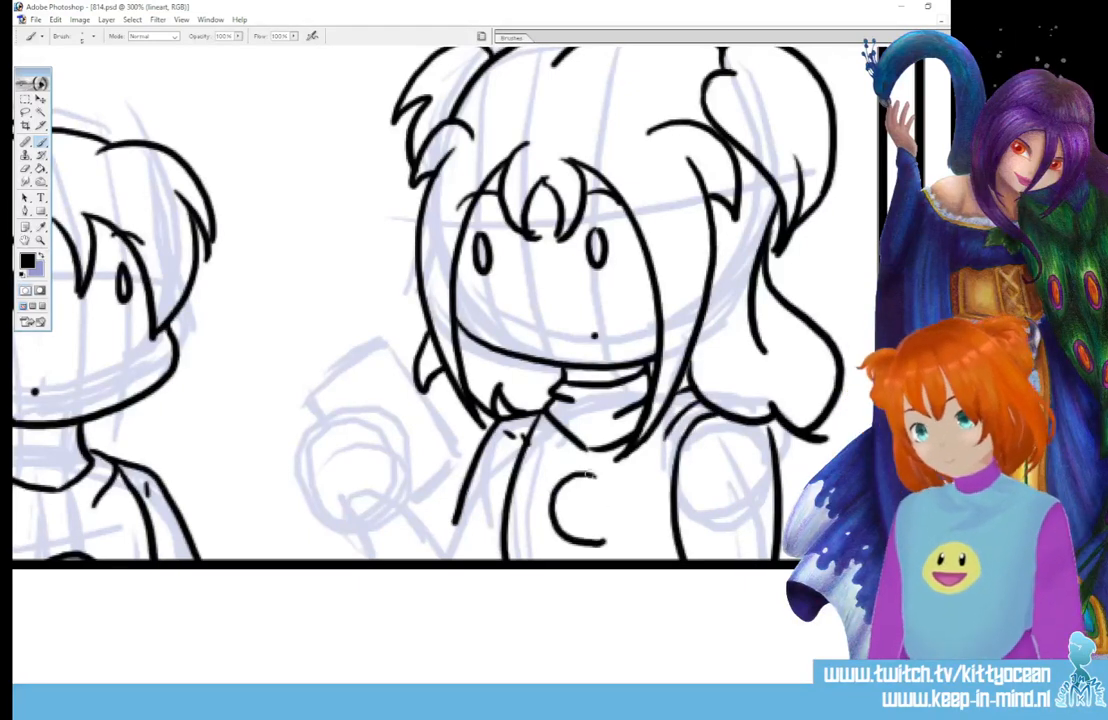
drag(602, 478, 606, 542)
mouse_move(563, 492)
mouse_down()
mouse_move(563, 505)
mouse_move(580, 505)
mouse_up()
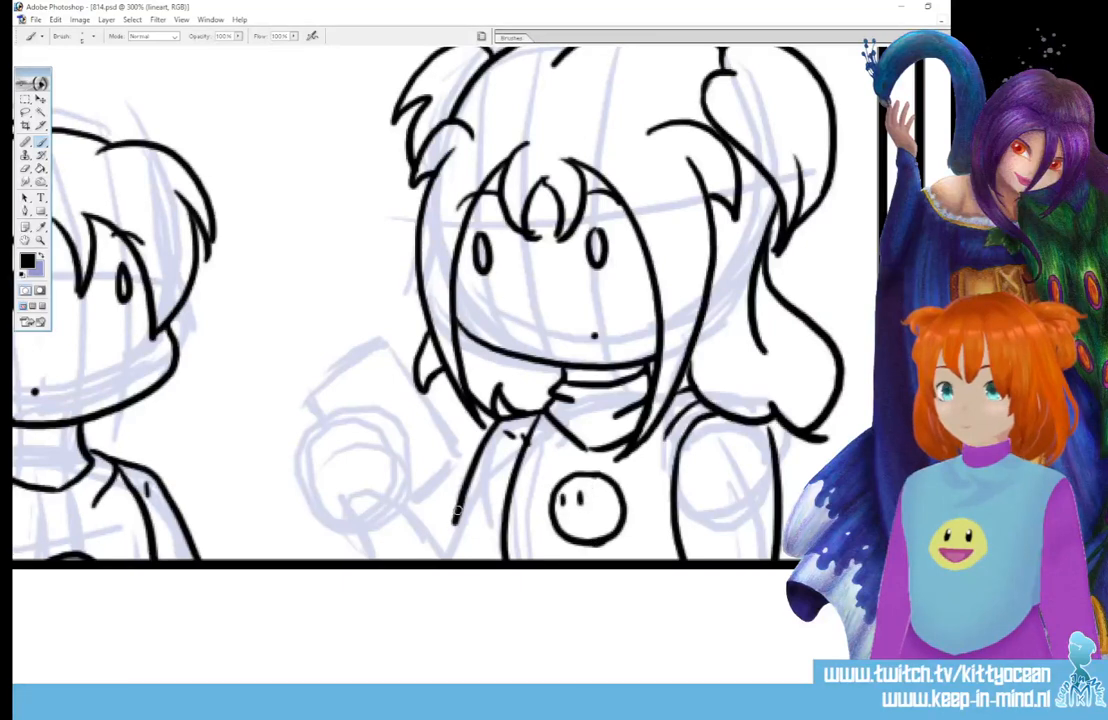
Ink the pigtailed character's bent arm with a sleeve cuff and a raised hand with curled fingers.
drag(458, 514, 446, 557)
drag(409, 517, 444, 557)
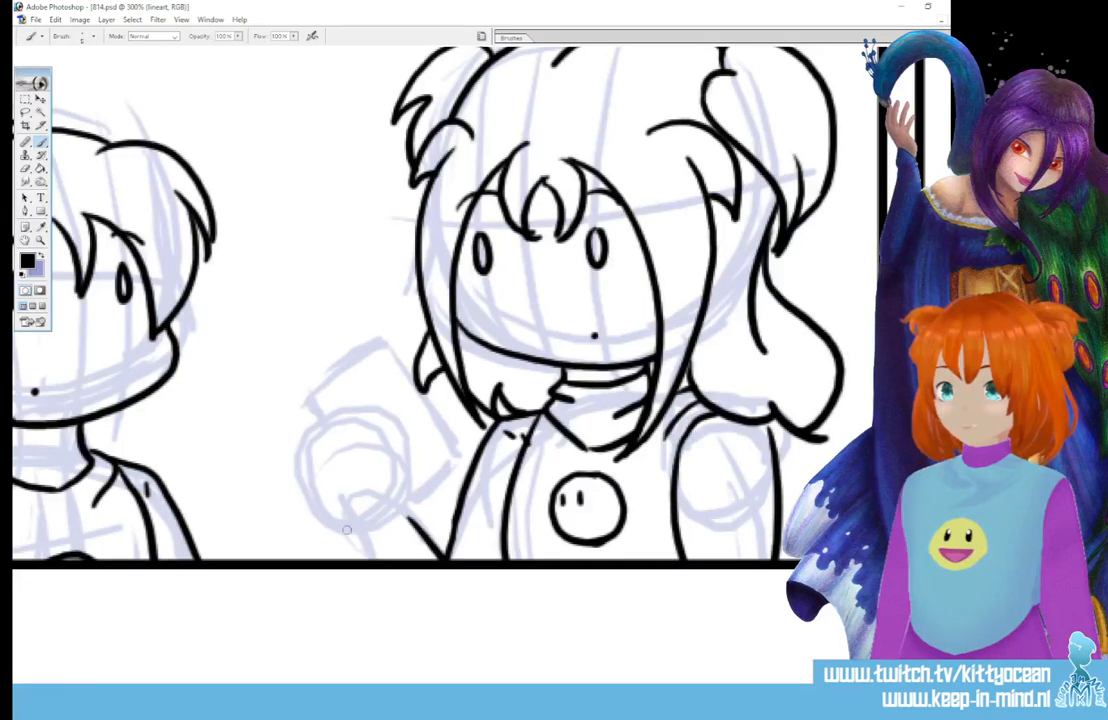
drag(354, 530, 372, 556)
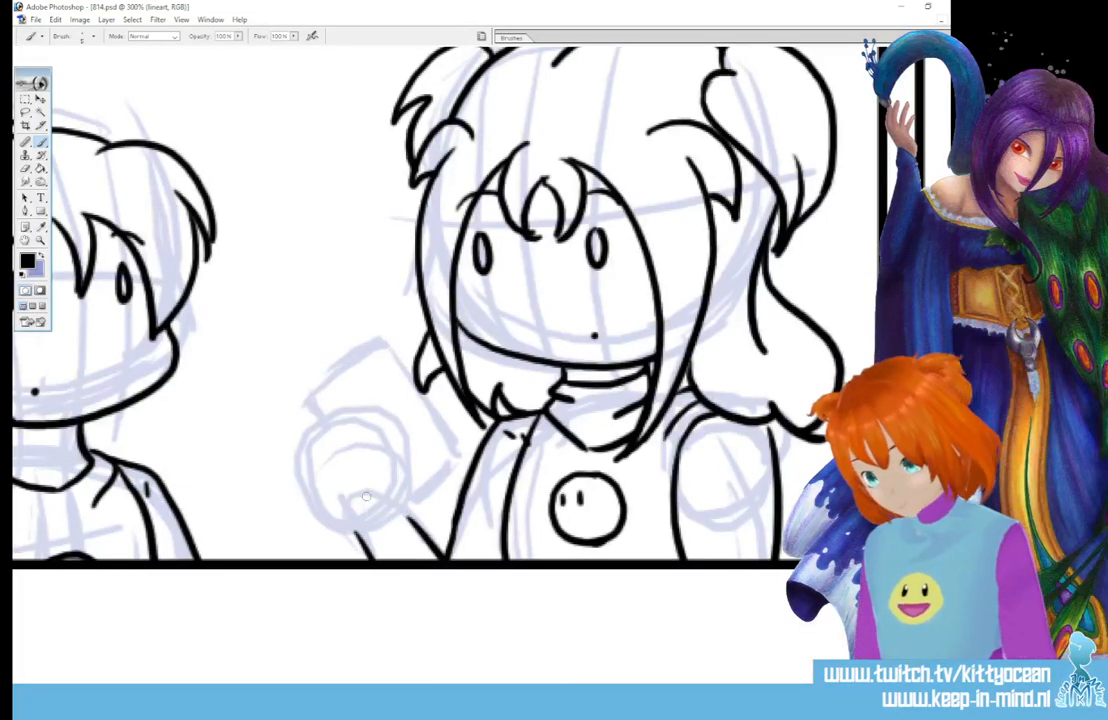
drag(366, 500, 414, 488)
mouse_move(352, 459)
mouse_down()
mouse_move(410, 464)
mouse_move(365, 431)
mouse_move(398, 439)
mouse_up()
mouse_move(323, 443)
mouse_down()
mouse_move(367, 415)
mouse_move(321, 439)
mouse_move(315, 459)
mouse_move(327, 503)
mouse_move(362, 539)
mouse_move(402, 506)
mouse_move(358, 537)
mouse_move(429, 532)
mouse_up()
drag(427, 530, 374, 555)
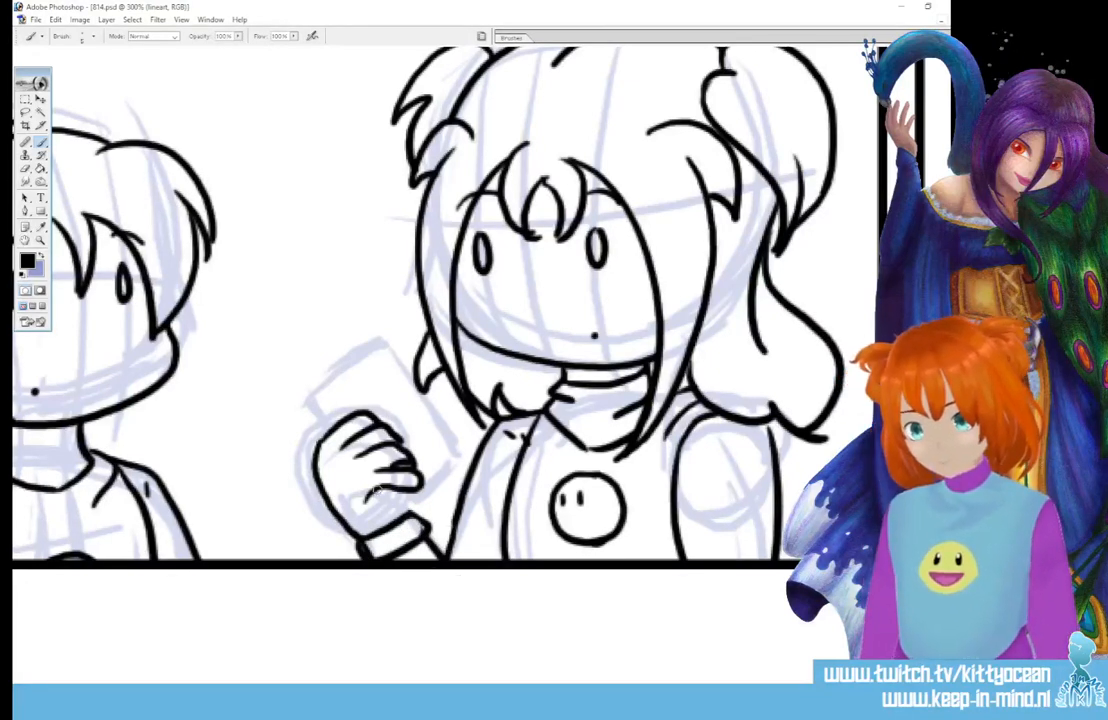
Ink the tilted rectangular phone held in the raised hand, with a thick side edge and a small emblem.
mouse_move(379, 492)
mouse_down()
mouse_move(394, 505)
mouse_move(459, 462)
mouse_up()
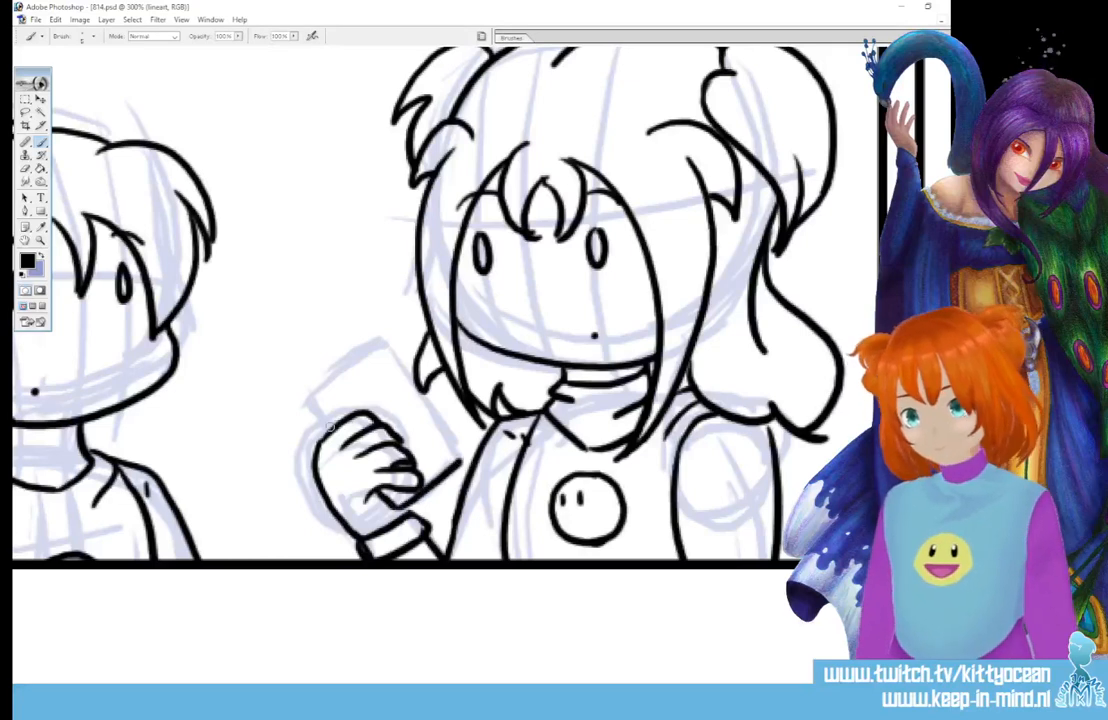
mouse_move(330, 426)
mouse_down()
mouse_move(314, 398)
mouse_move(383, 349)
mouse_move(459, 462)
mouse_up()
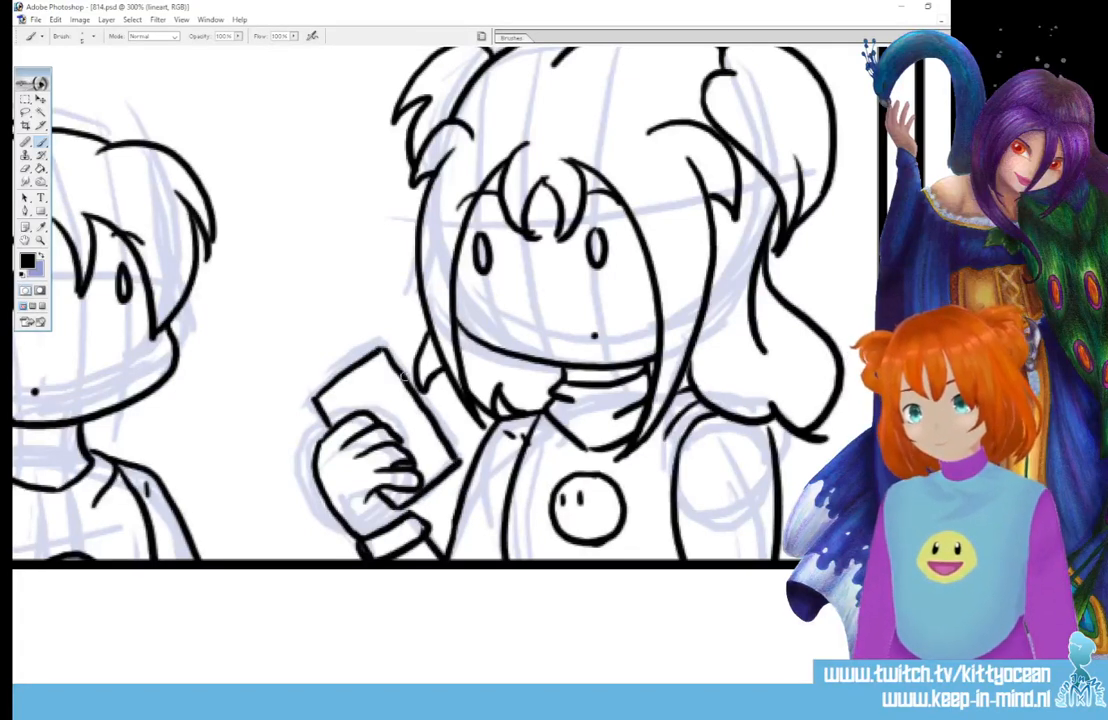
mouse_move(383, 349)
mouse_down()
mouse_move(397, 350)
mouse_move(458, 461)
mouse_up()
mouse_move(367, 412)
mouse_down()
mouse_move(371, 400)
mouse_move(413, 455)
mouse_up()
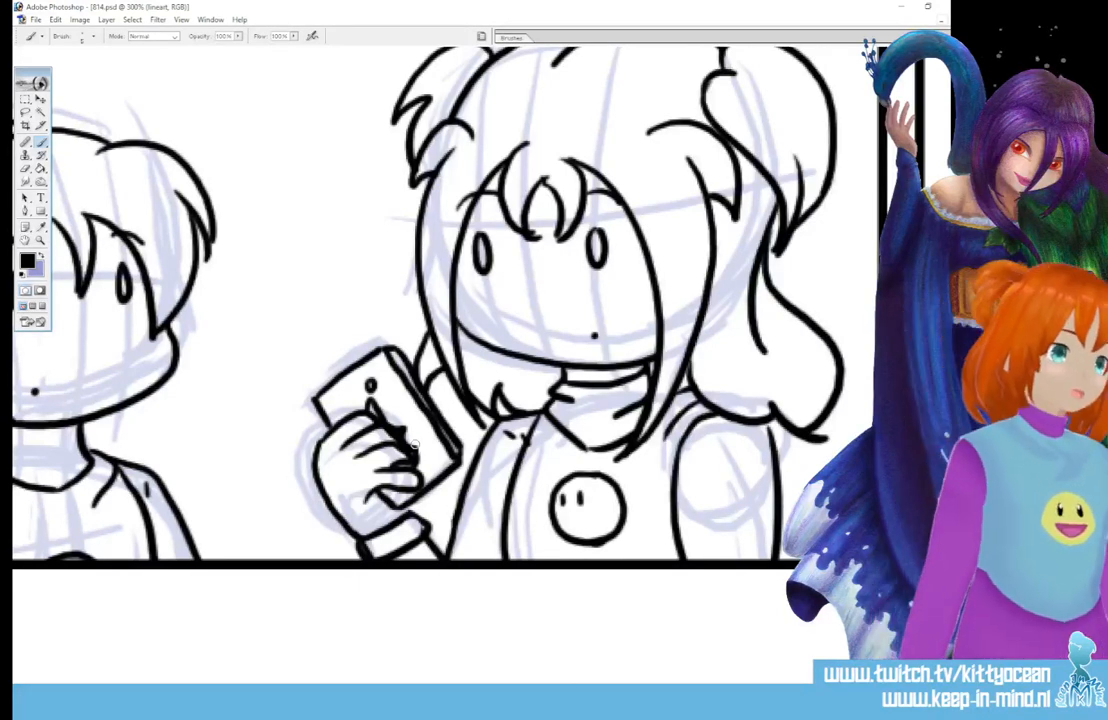
In the next panel, ink the forearm reaching in from the border and its open hand with spread fingers.
drag(600, 686, 722, 686)
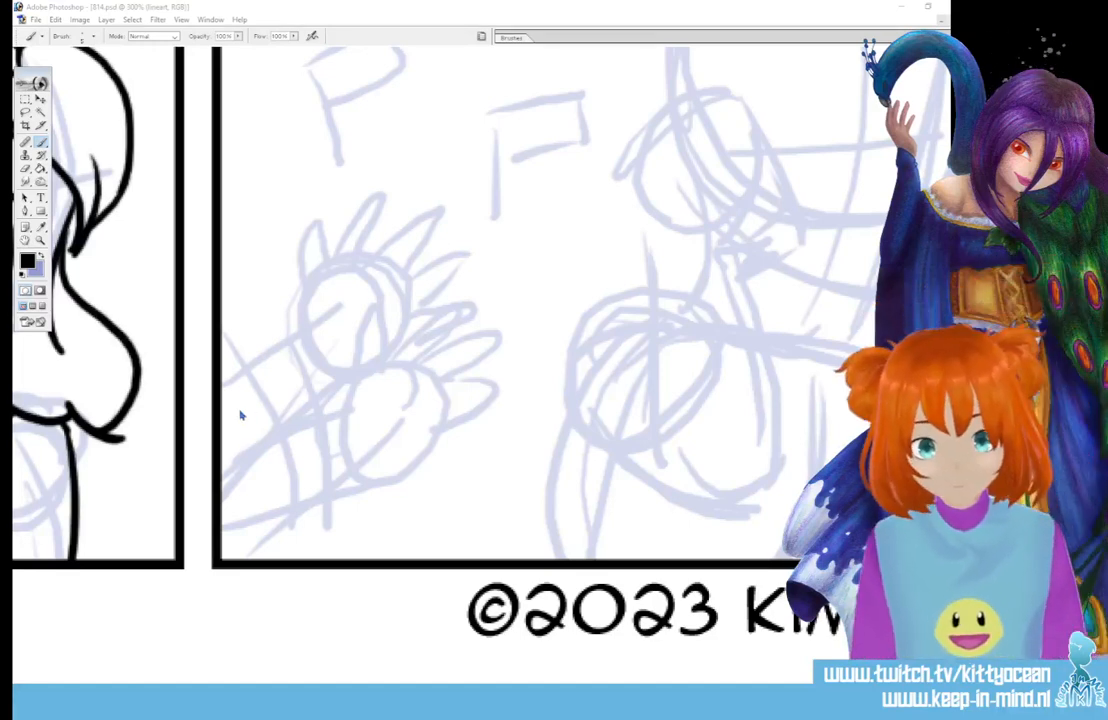
mouse_move(220, 395)
mouse_down()
mouse_move(285, 350)
mouse_move(265, 451)
mouse_move(222, 520)
mouse_up()
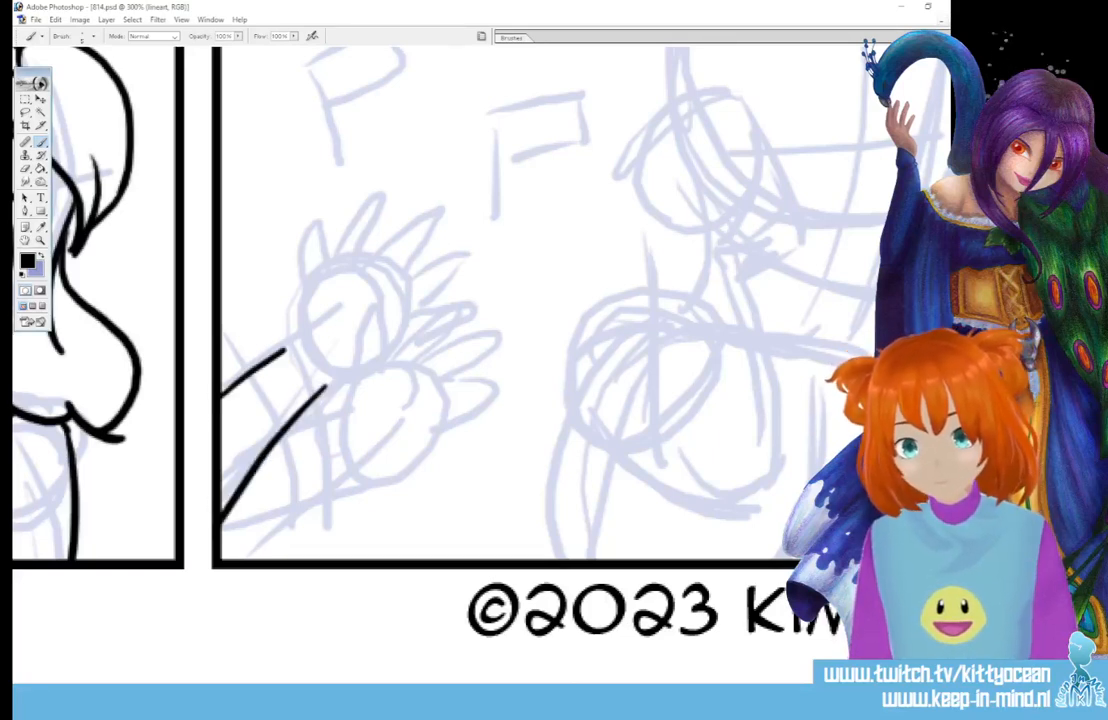
mouse_move(283, 340)
mouse_down()
mouse_move(291, 268)
mouse_move(306, 306)
mouse_move(371, 236)
mouse_move(349, 300)
mouse_move(409, 257)
mouse_move(379, 317)
mouse_move(433, 292)
mouse_move(390, 345)
mouse_up()
drag(322, 391, 402, 360)
drag(305, 312, 316, 339)
drag(300, 268, 318, 326)
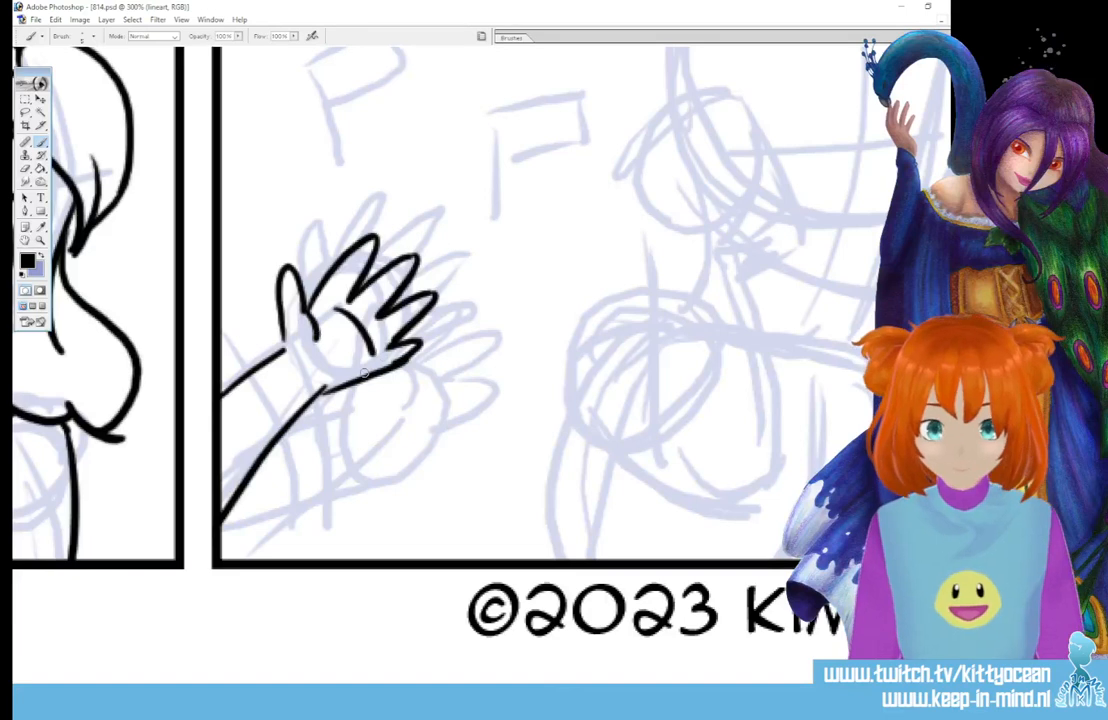
Select the inked forearm and open hand with a freehand outline and copy them to a new layer.
key(l)
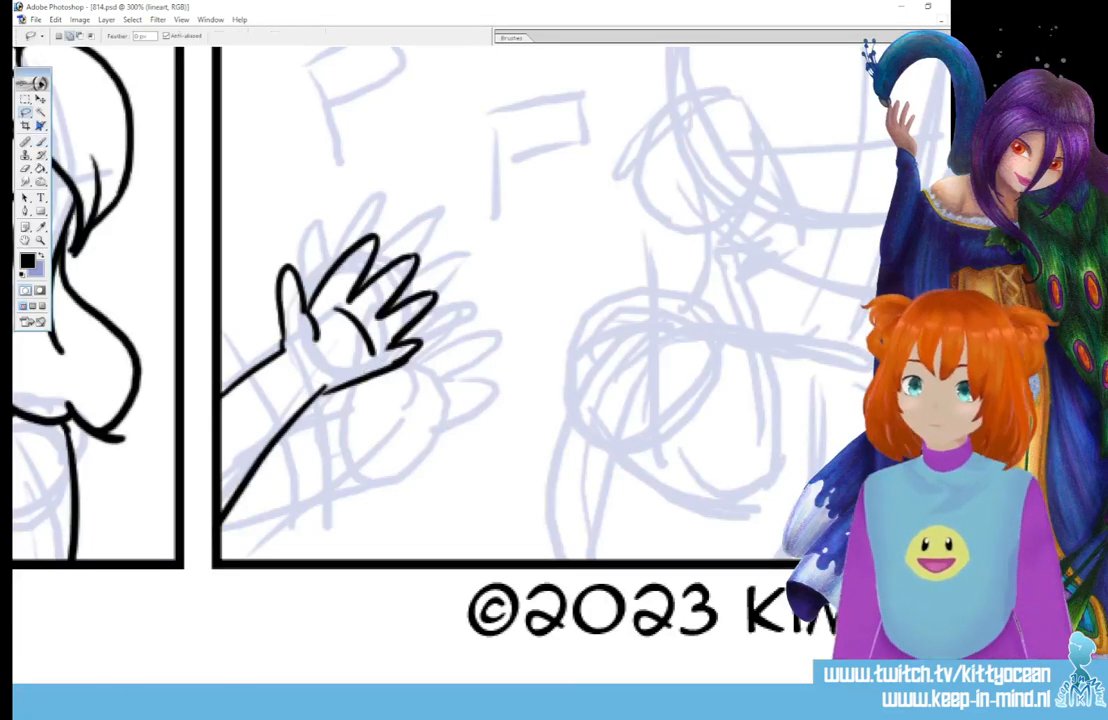
drag(195, 450, 275, 545)
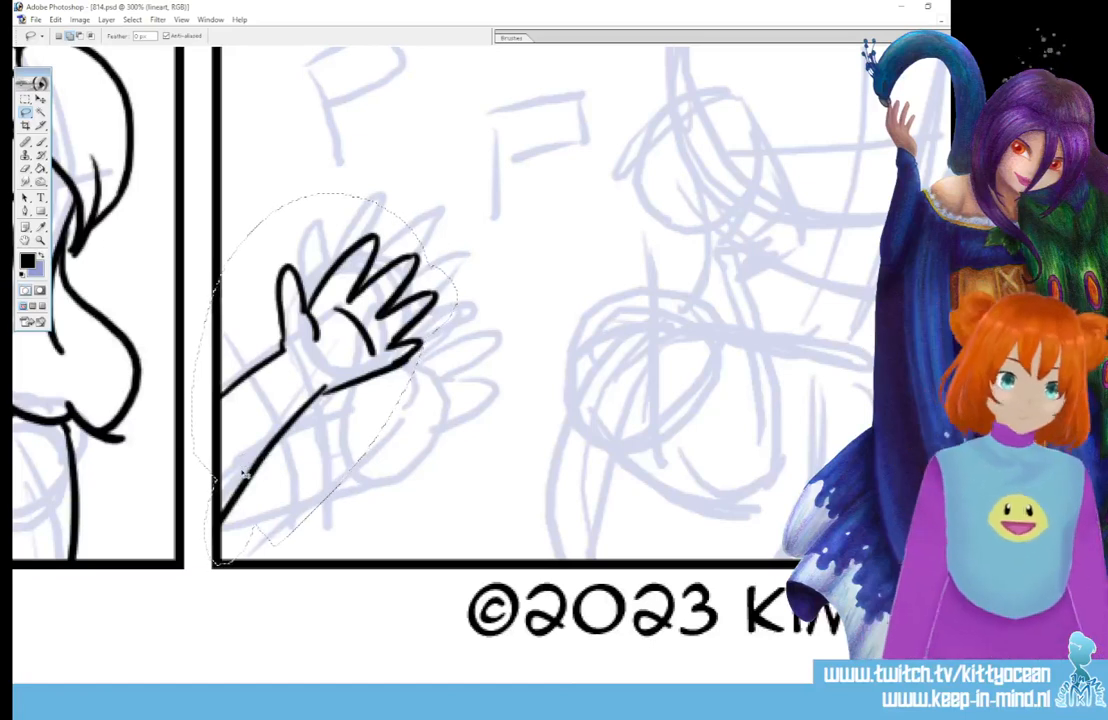
key(ctrl+j)
Rotate the copied hand about 12.6° clockwise, offset it slightly down and right of the original, and set its layer opacity to 50%.
key(v)
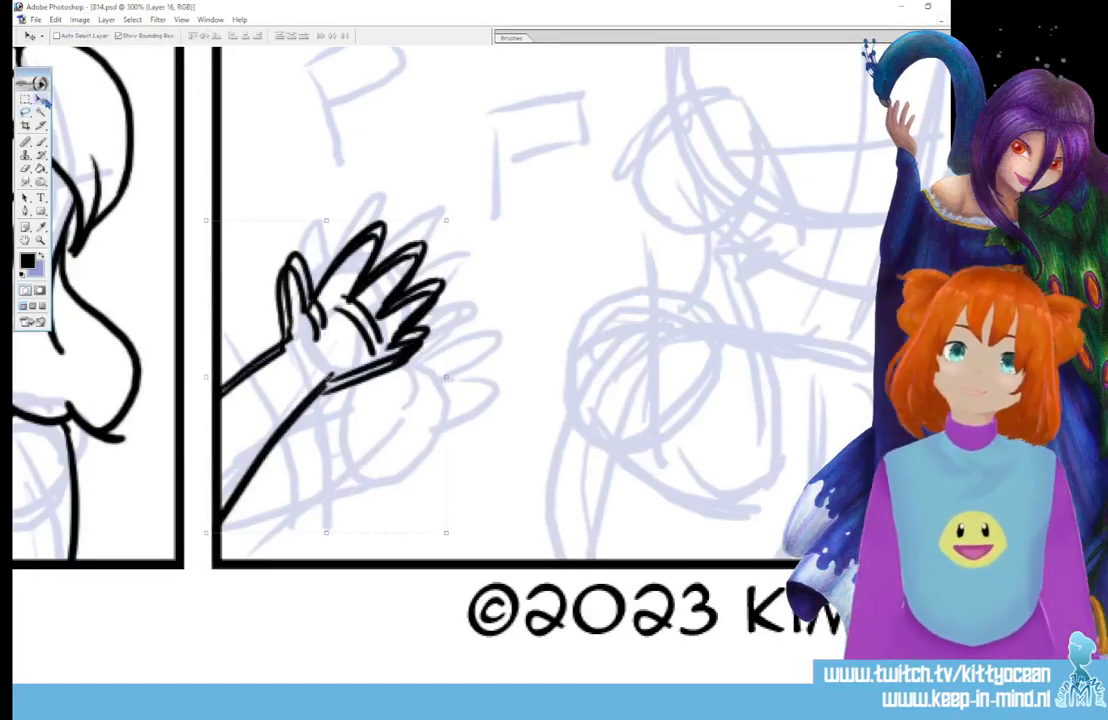
drag(449, 214, 485, 243)
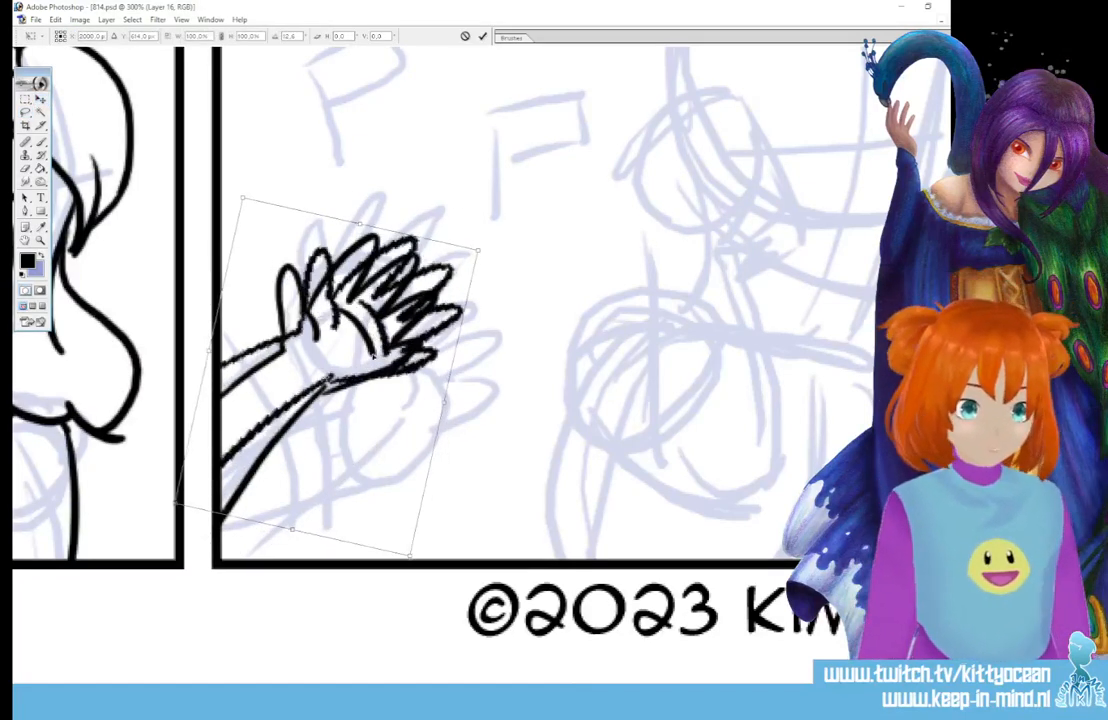
drag(373, 355, 389, 384)
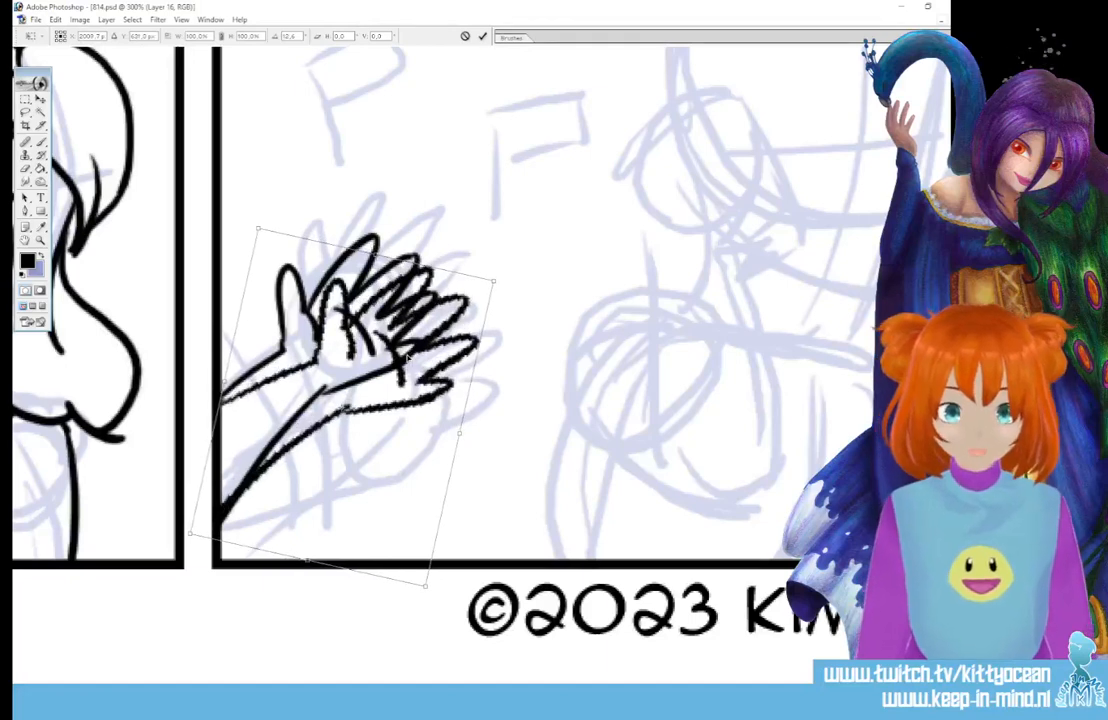
click(482, 36)
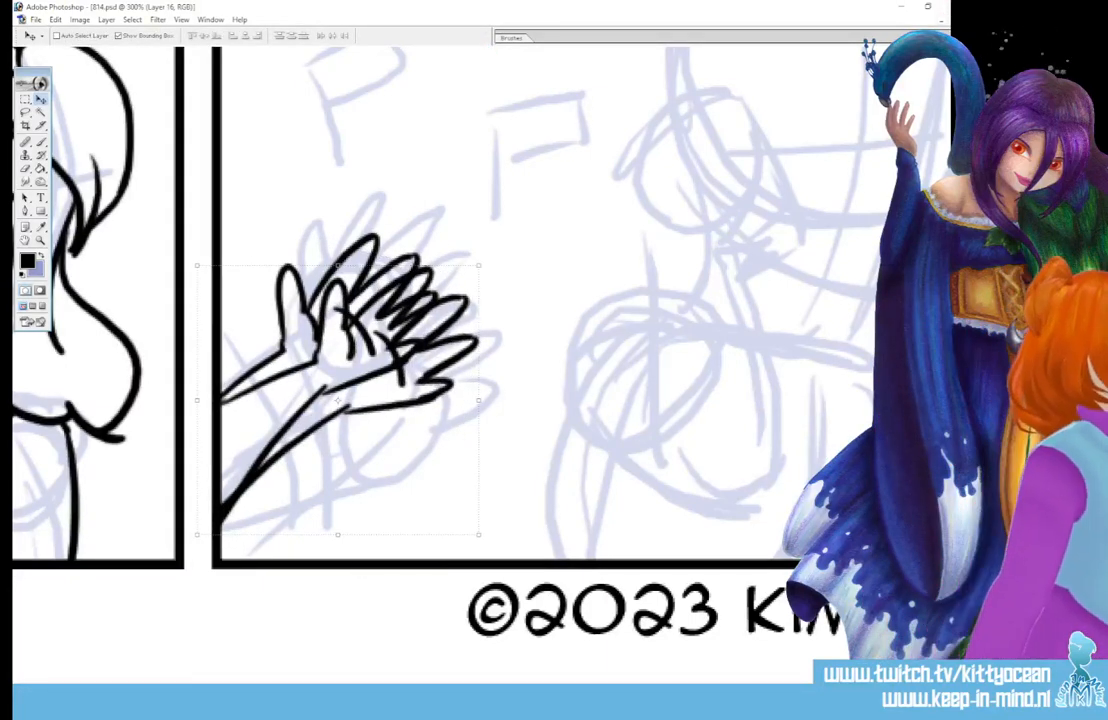
key(5)
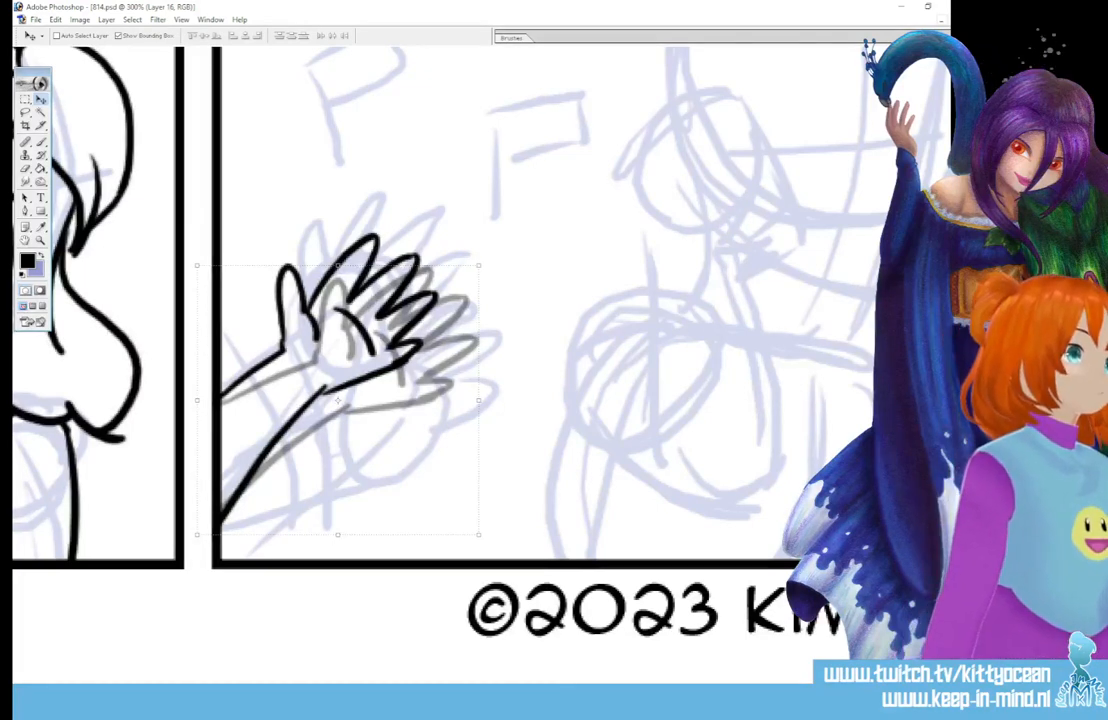
Duplicate the faded hand layer, rotate the duplicate about 28° counterclockwise, and place it above and left of the original hand.
key(ctrl+alt+j)
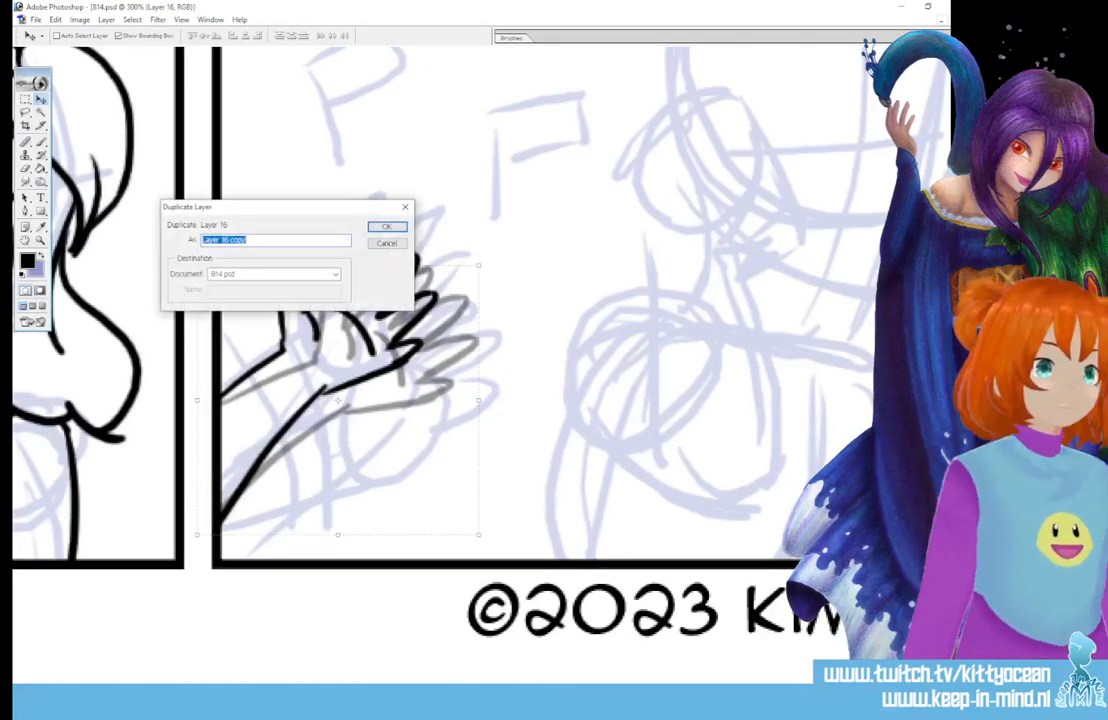
click(386, 228)
drag(491, 258, 400, 208)
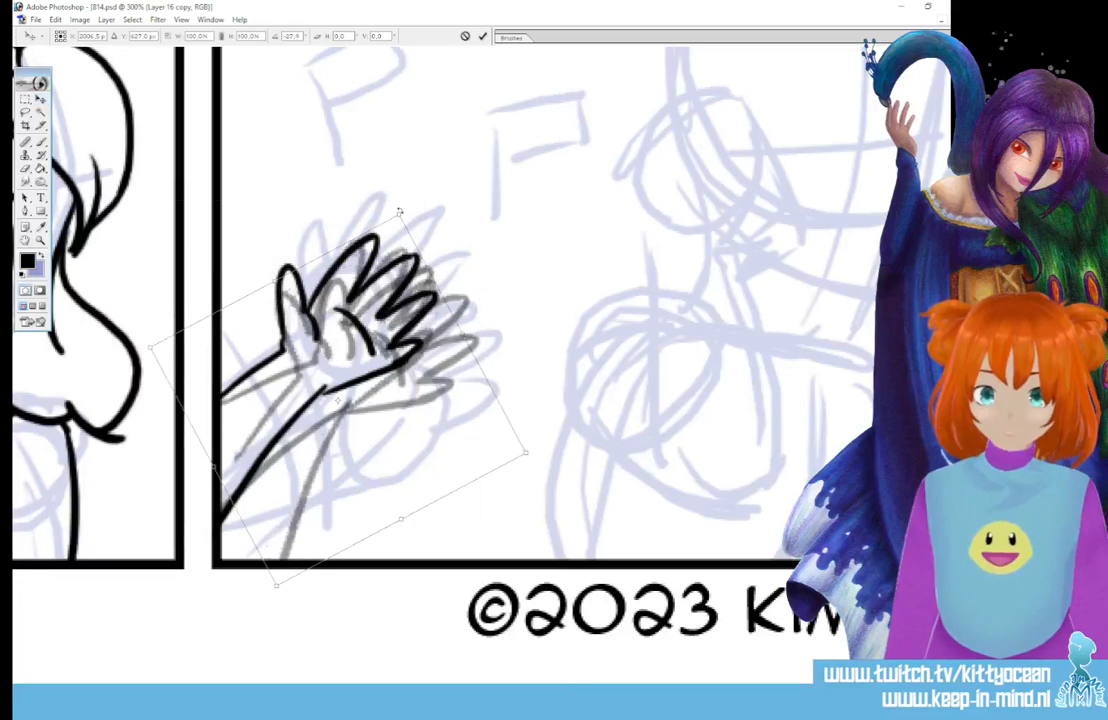
drag(407, 328, 341, 283)
click(481, 37)
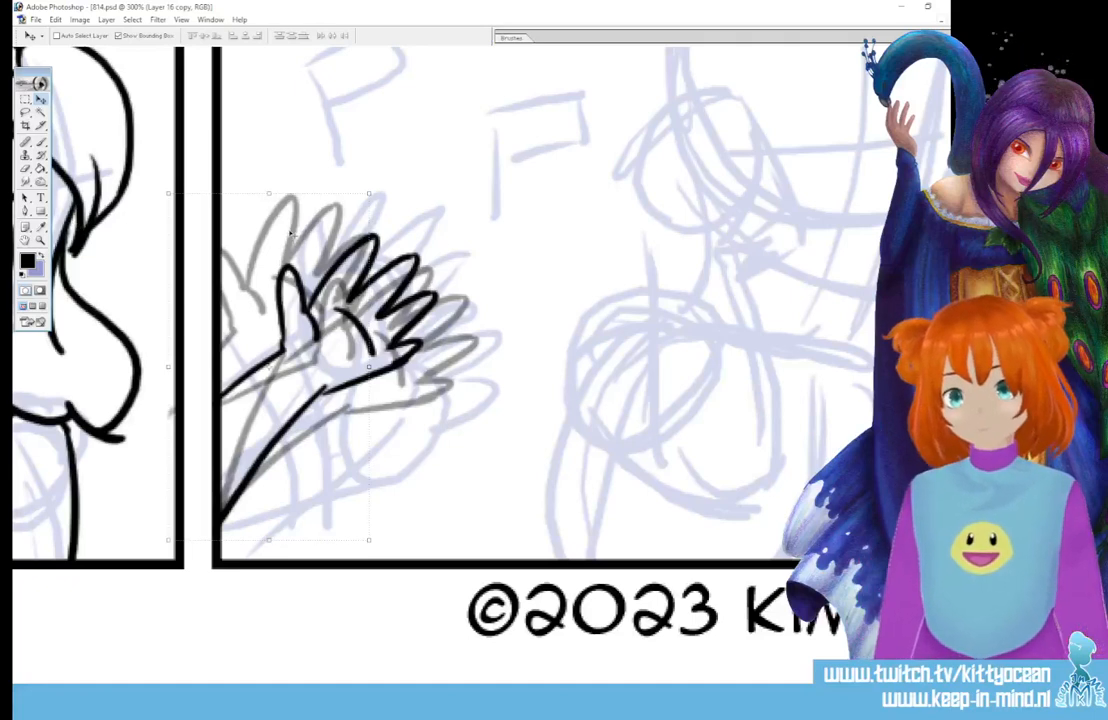
mouse_move(254, 204)
mouse_down()
mouse_move(237, 238)
mouse_move(308, 236)
mouse_move(286, 208)
mouse_up()
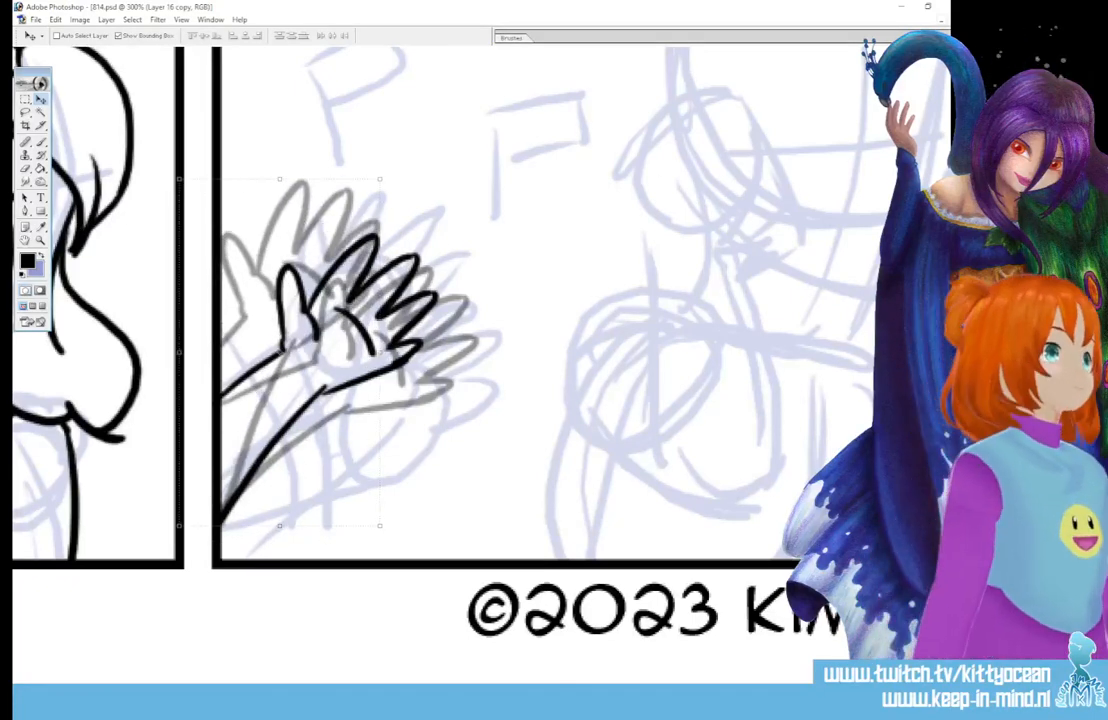
Lower the layer opacity of both copied hands to a faint grey motion trail and switch to the Brush tool.
key(1)
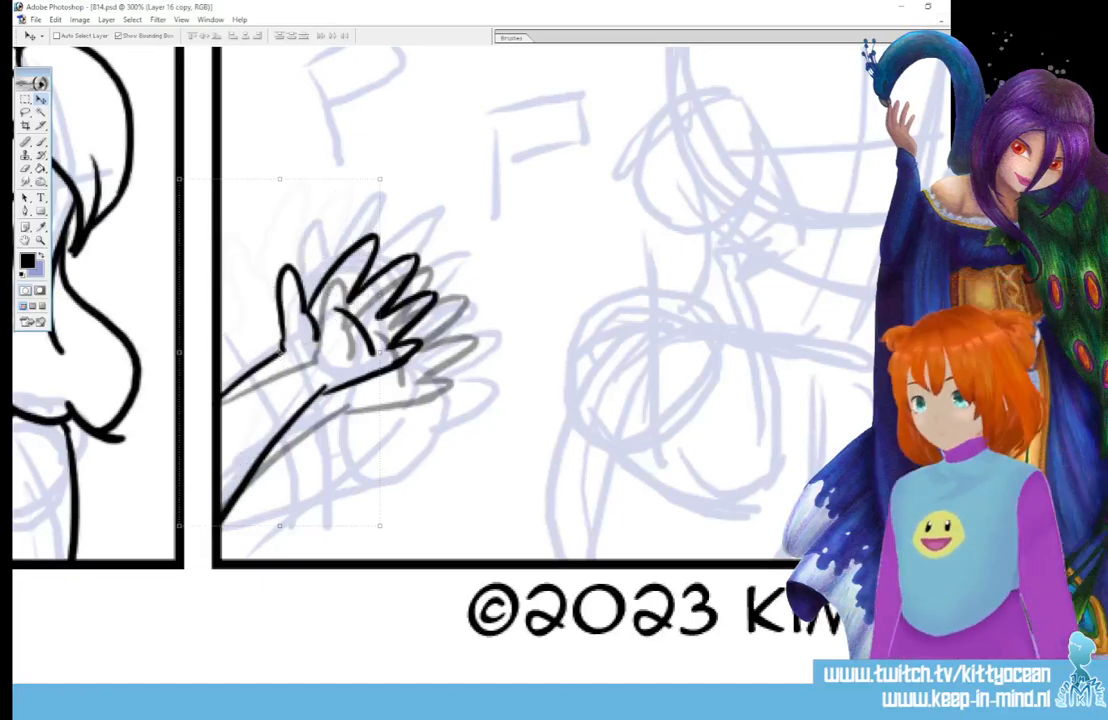
key(5)
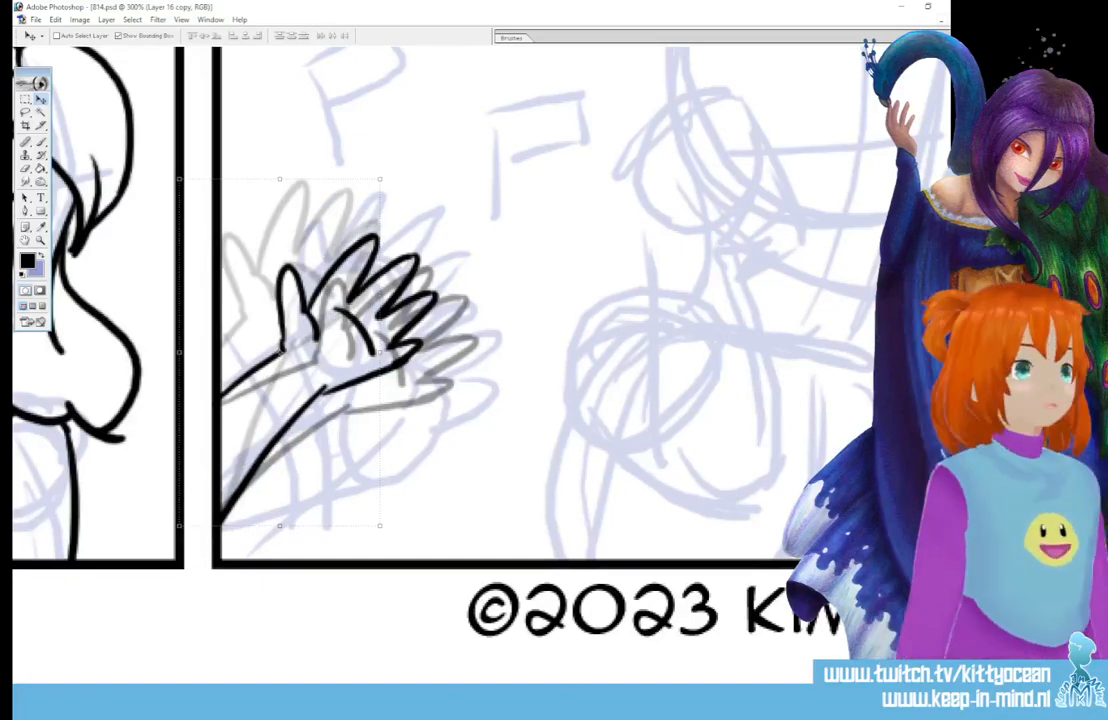
key(alt+bracketleft)
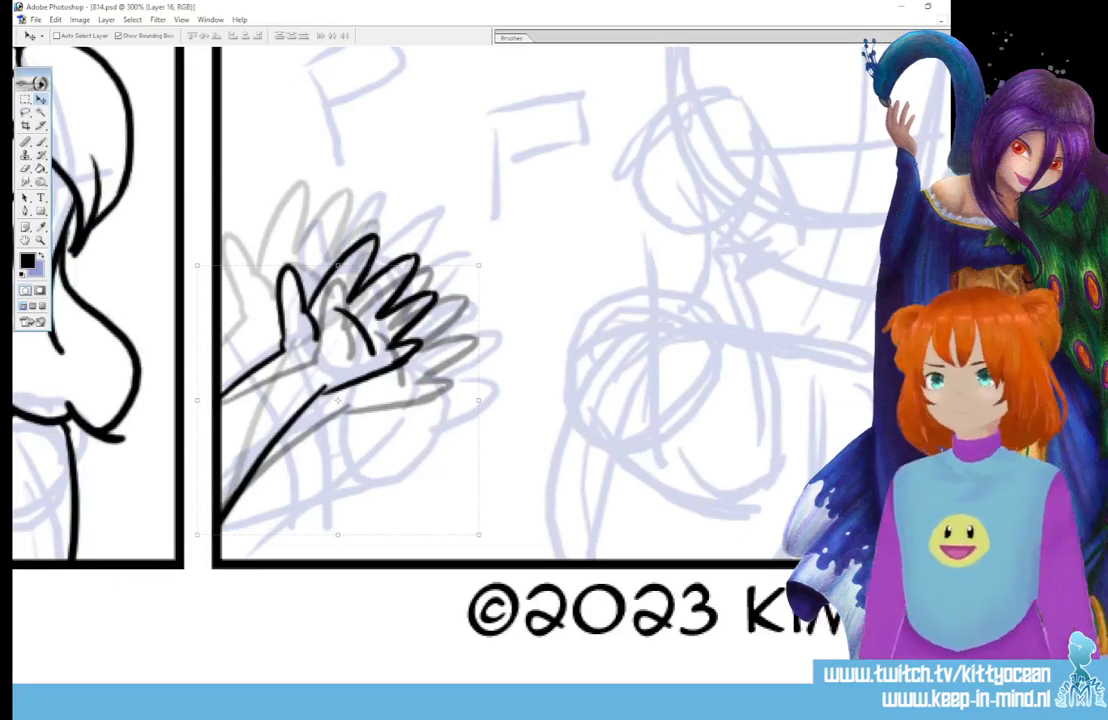
key(1)
key(5)
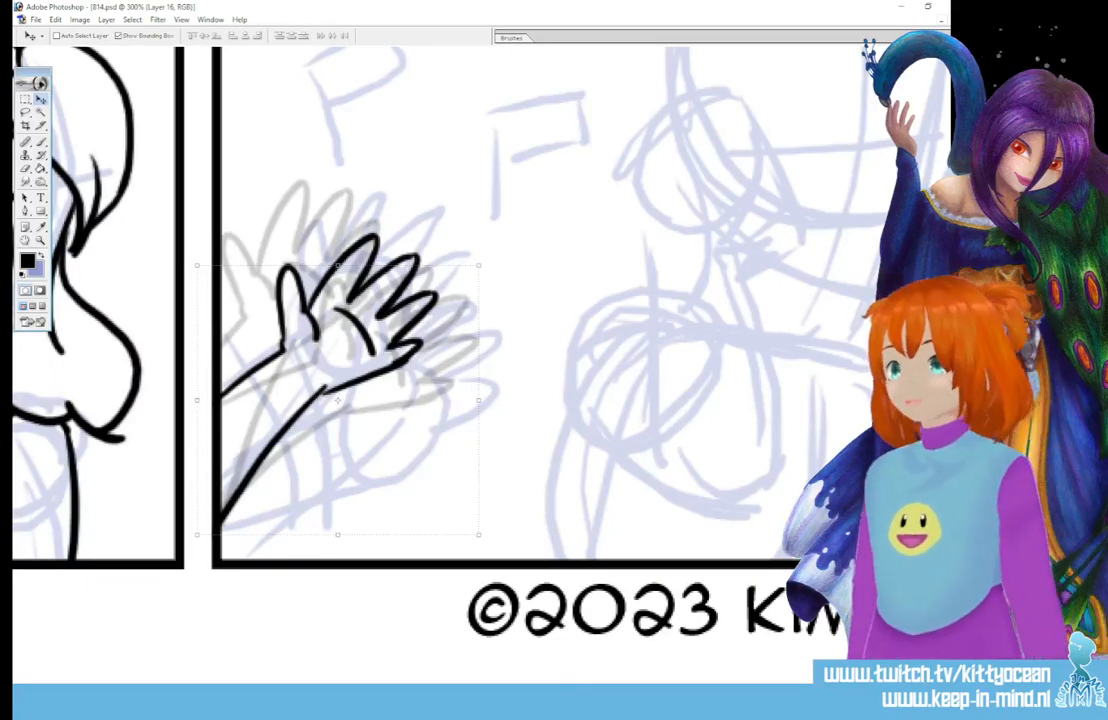
click(41, 142)
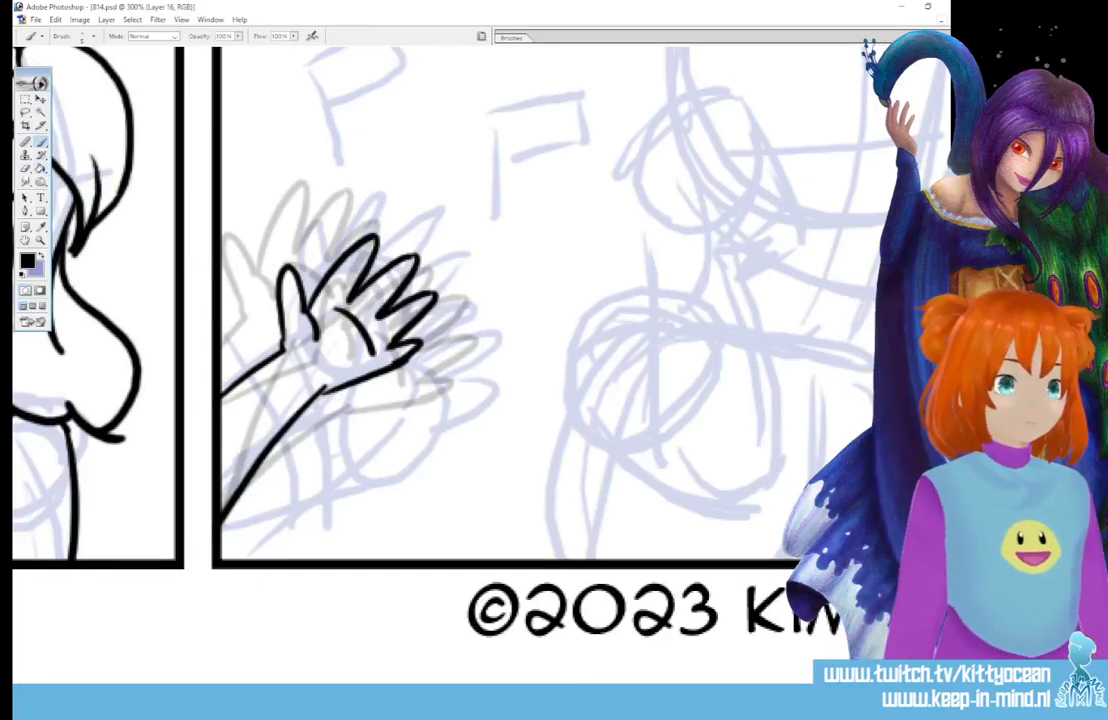
Duplicate the inked hand layer and merge both copies down into the lineart layer.
key(ctrl+j)
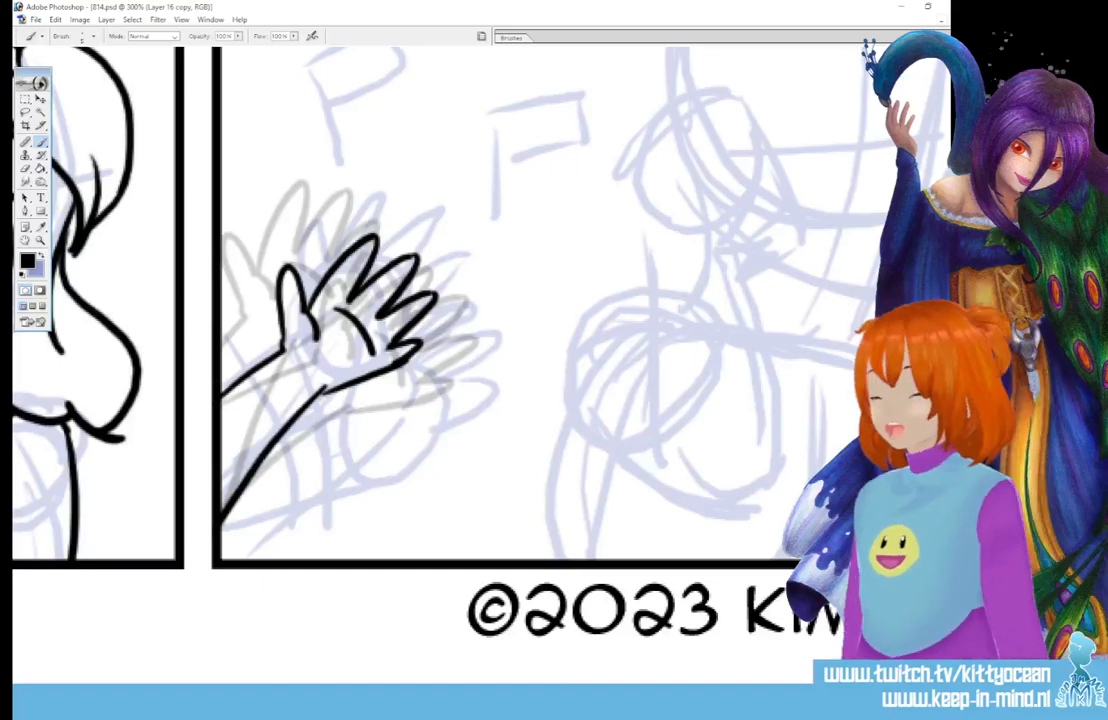
key(ctrl+e)
key(ctrl+e)
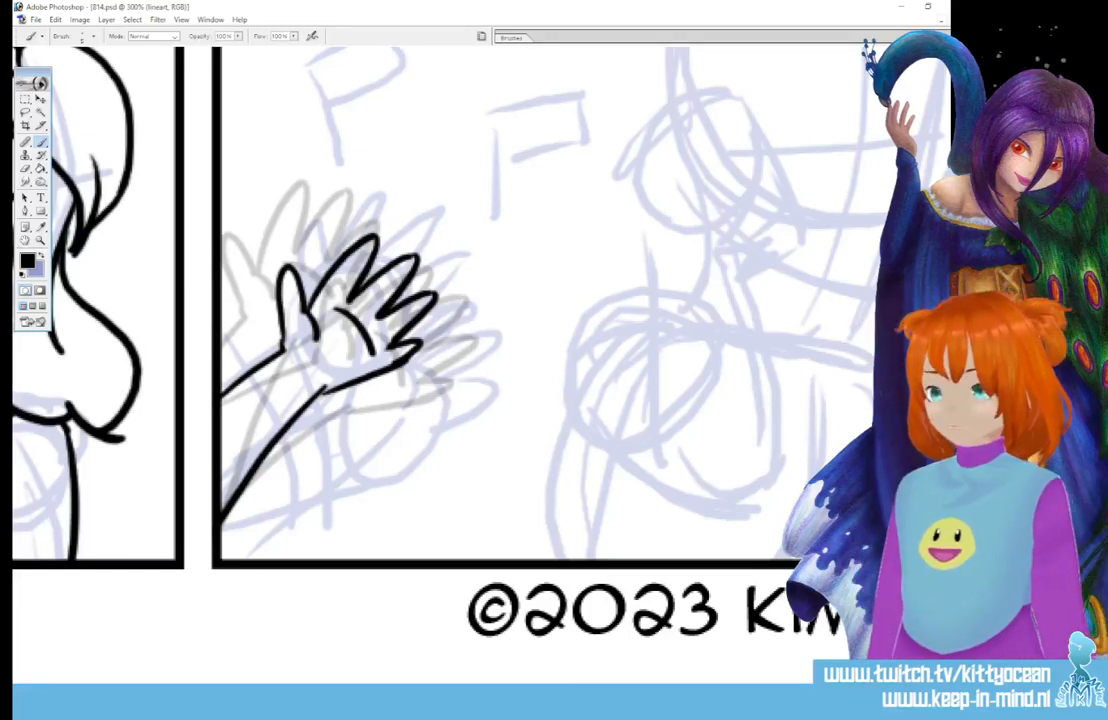
Ink a small tilted flag with a round knob on its pole above the raised hand.
scroll(420, 300, up, 5)
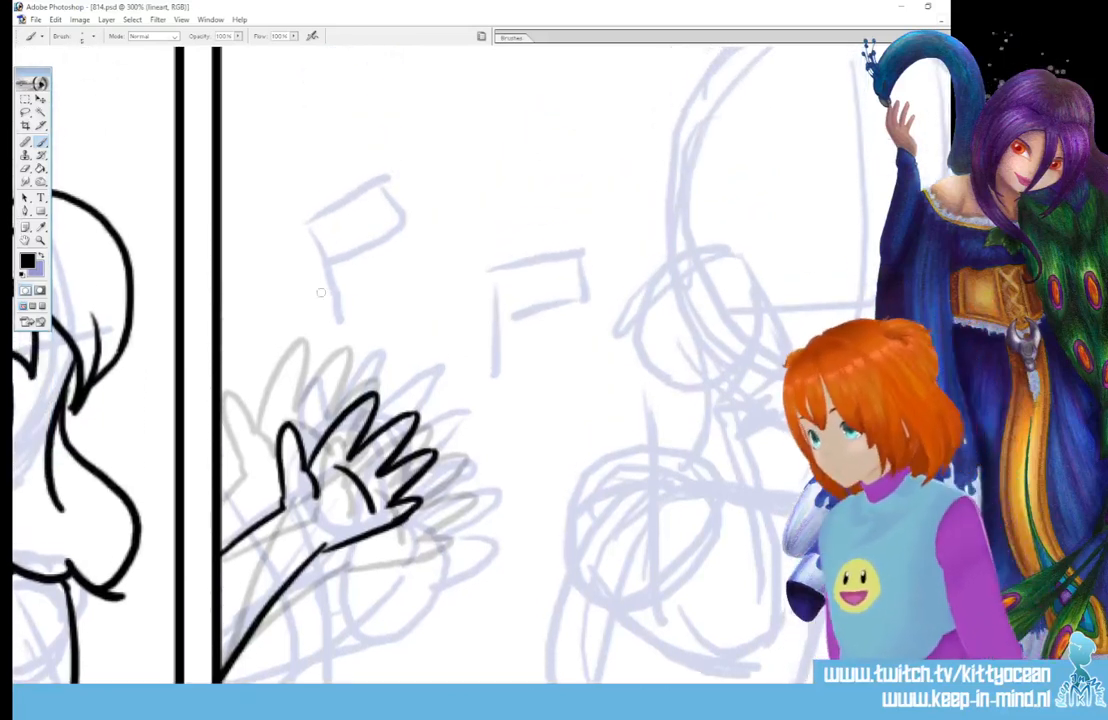
mouse_move(318, 272)
mouse_down()
mouse_move(357, 353)
mouse_move(382, 232)
mouse_move(404, 275)
mouse_move(342, 308)
mouse_up()
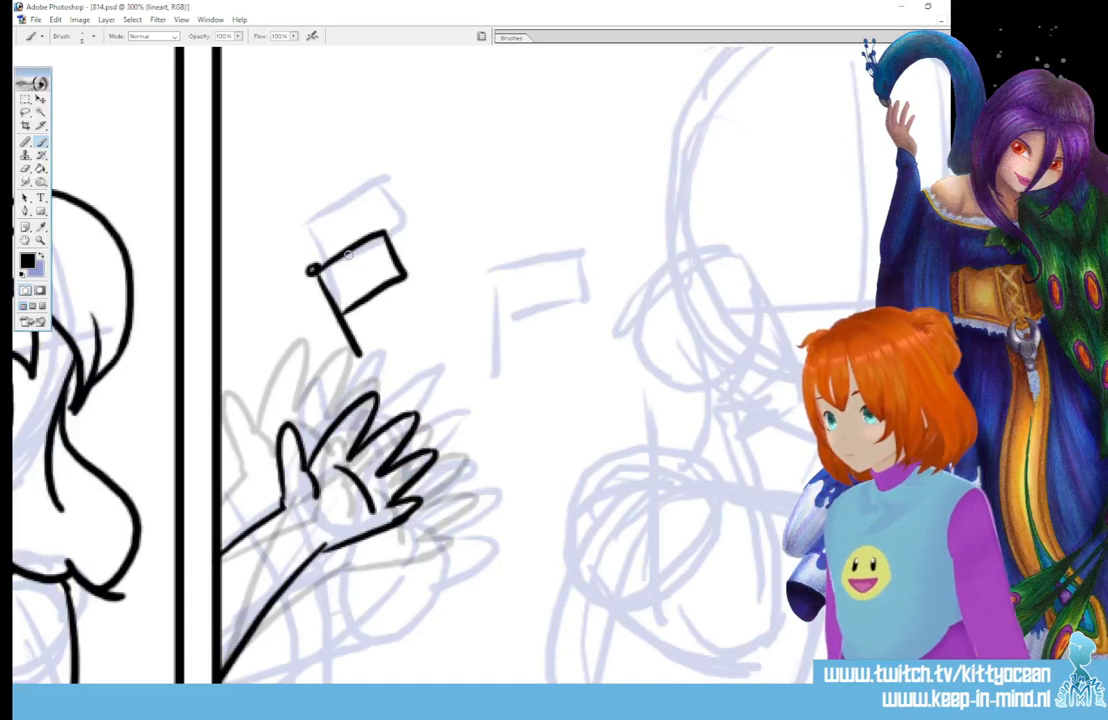
drag(480, 315, 478, 428)
drag(480, 315, 549, 310)
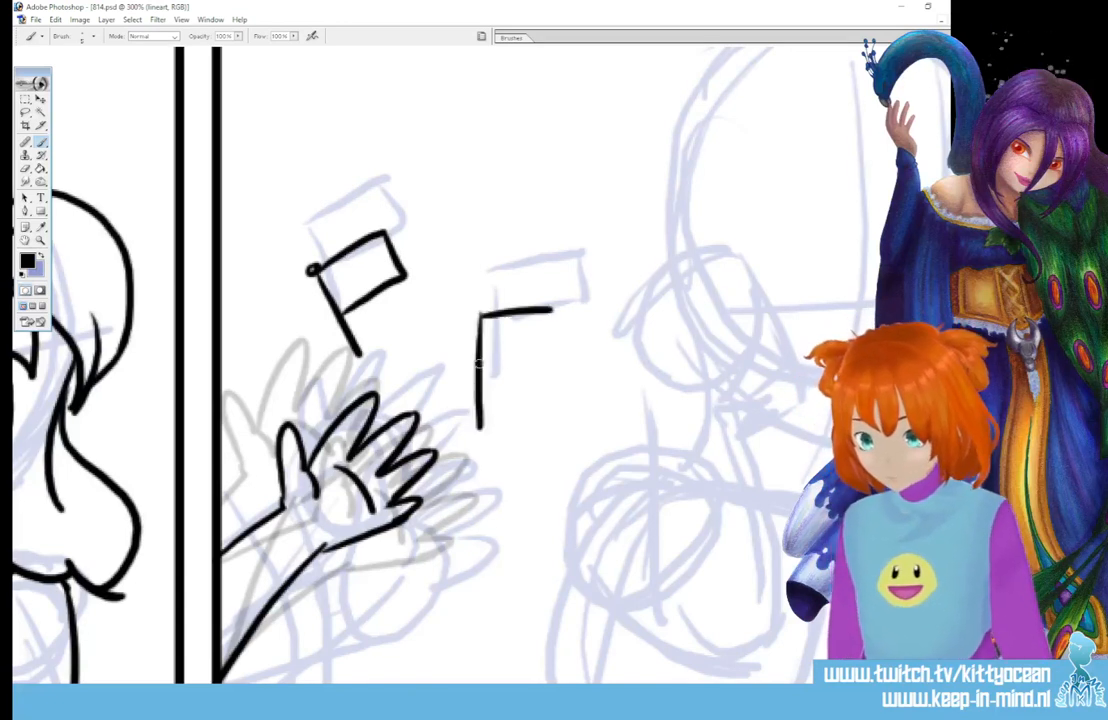
drag(481, 366, 530, 362)
drag(549, 310, 549, 362)
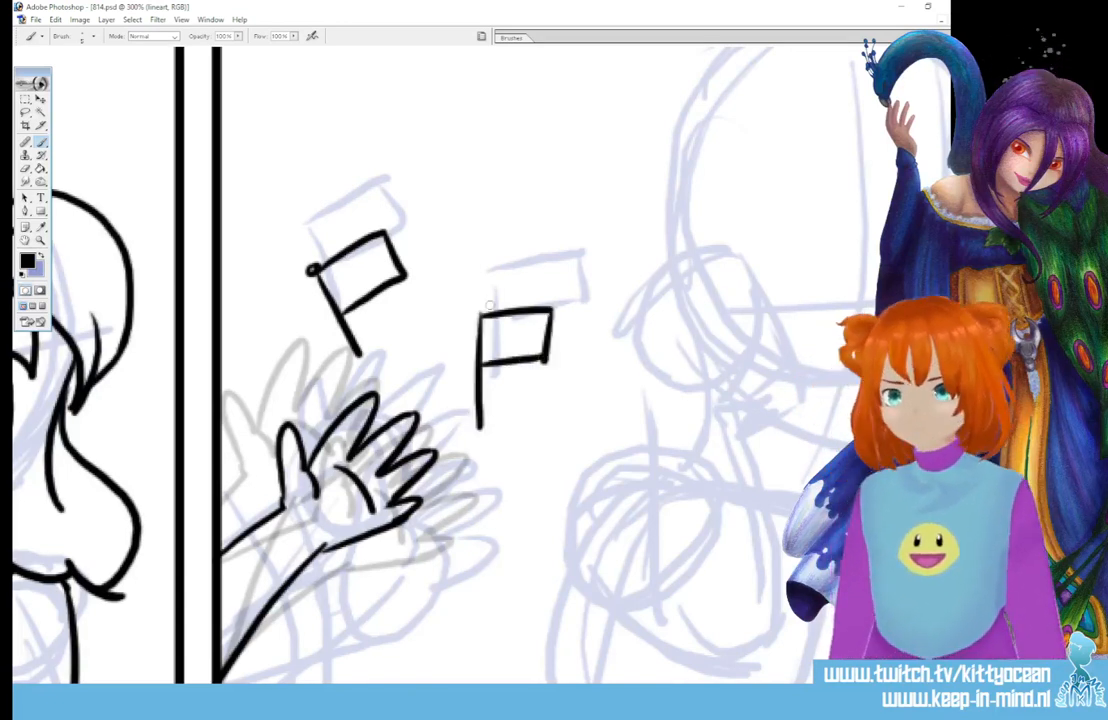
key(ctrl+alt+z)
key(ctrl+alt+z)
key(ctrl+alt+z)
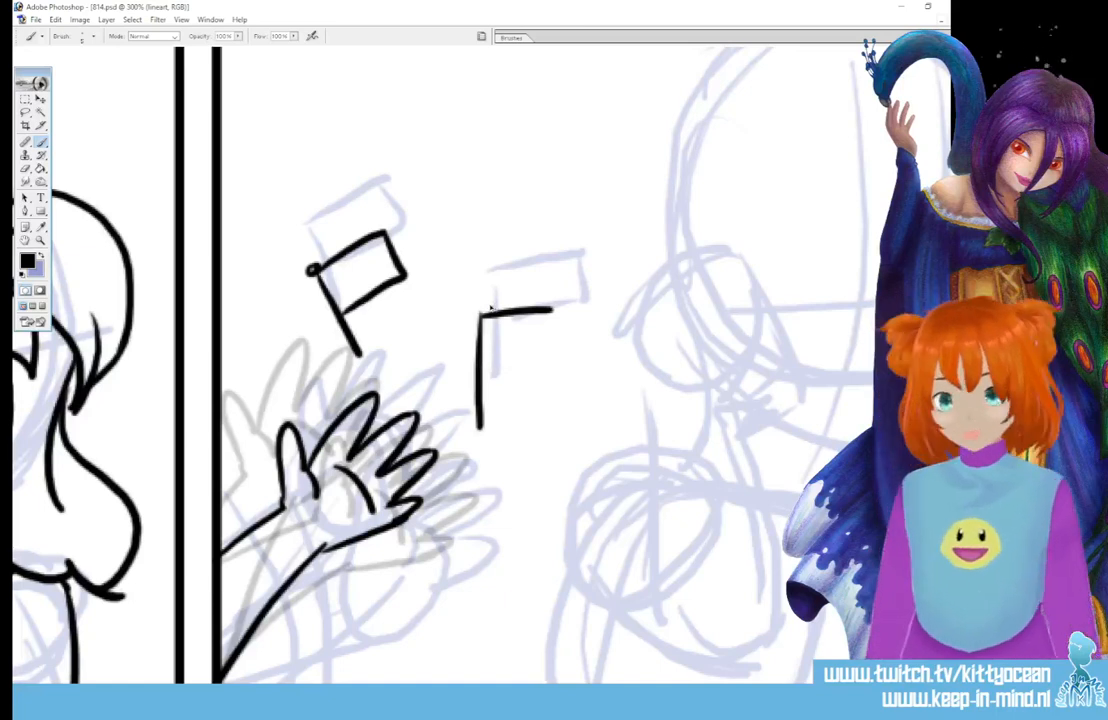
key(ctrl+alt+z)
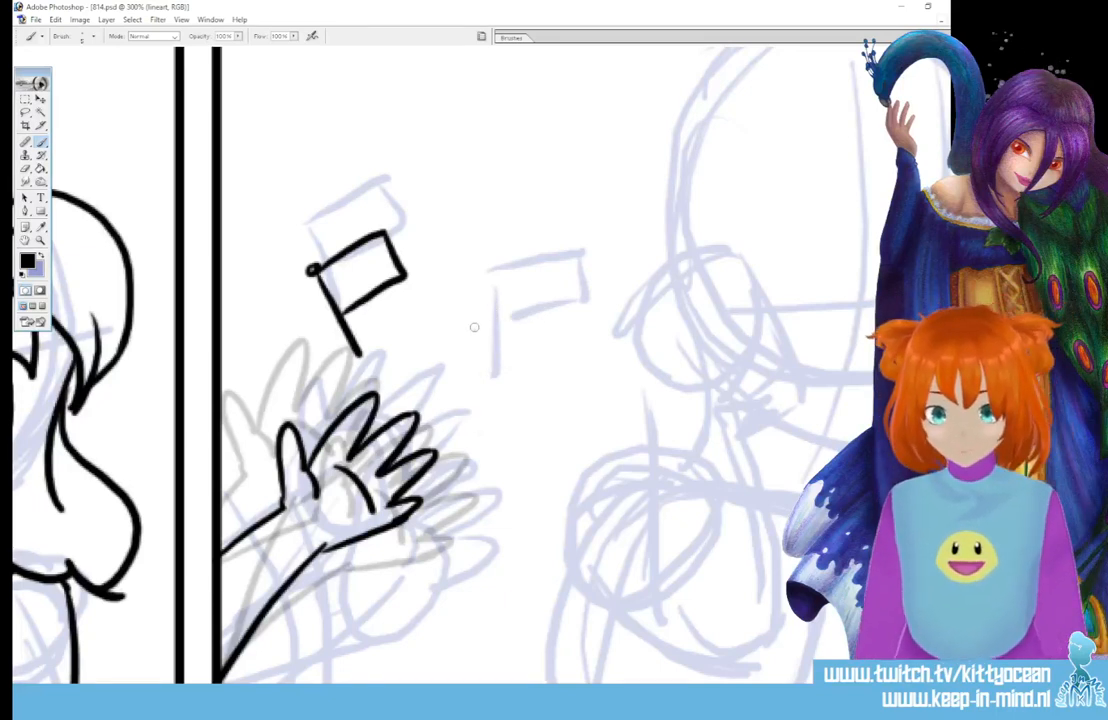
Ink a second flag with a slanted pole and round knob beside the hand, and thicken both flagpoles.
mouse_move(453, 437)
mouse_down()
mouse_move(499, 327)
mouse_move(553, 326)
mouse_up()
drag(466, 378, 539, 383)
drag(554, 328, 539, 383)
drag(474, 319, 479, 320)
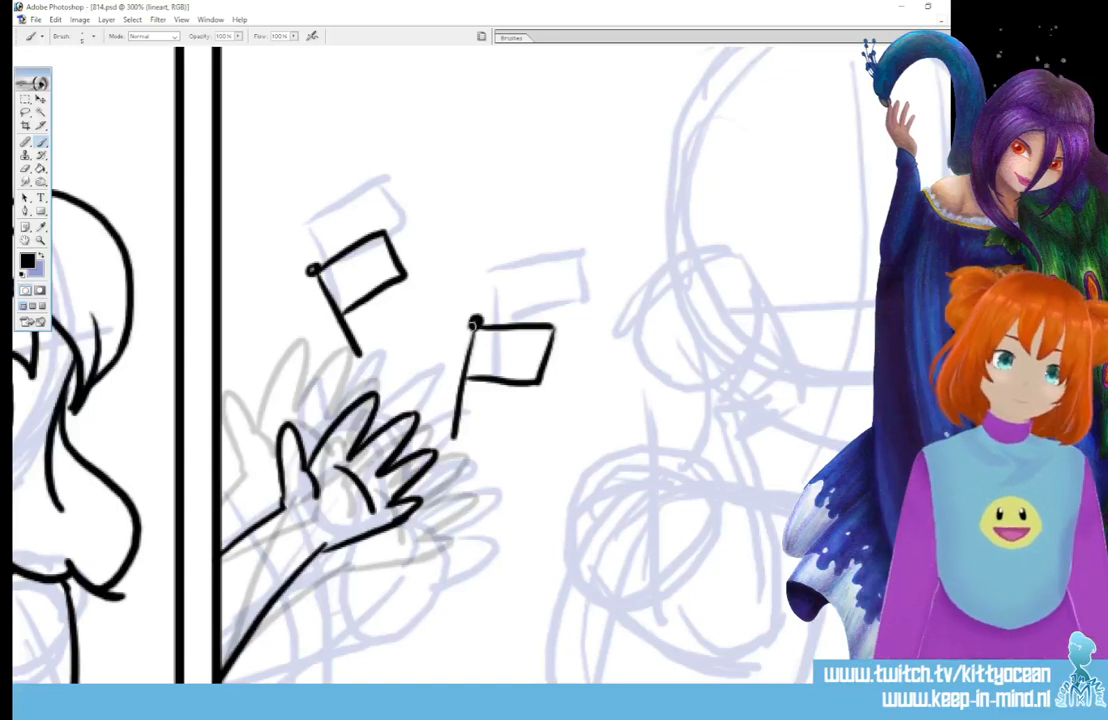
drag(312, 270, 352, 354)
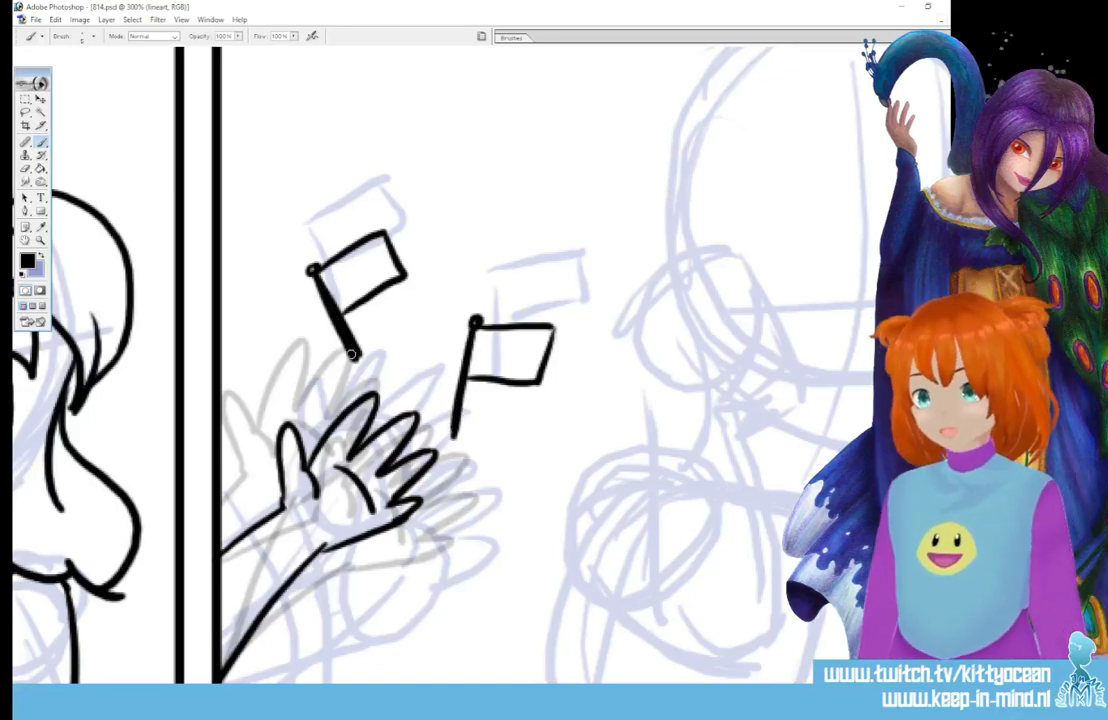
drag(473, 326, 454, 434)
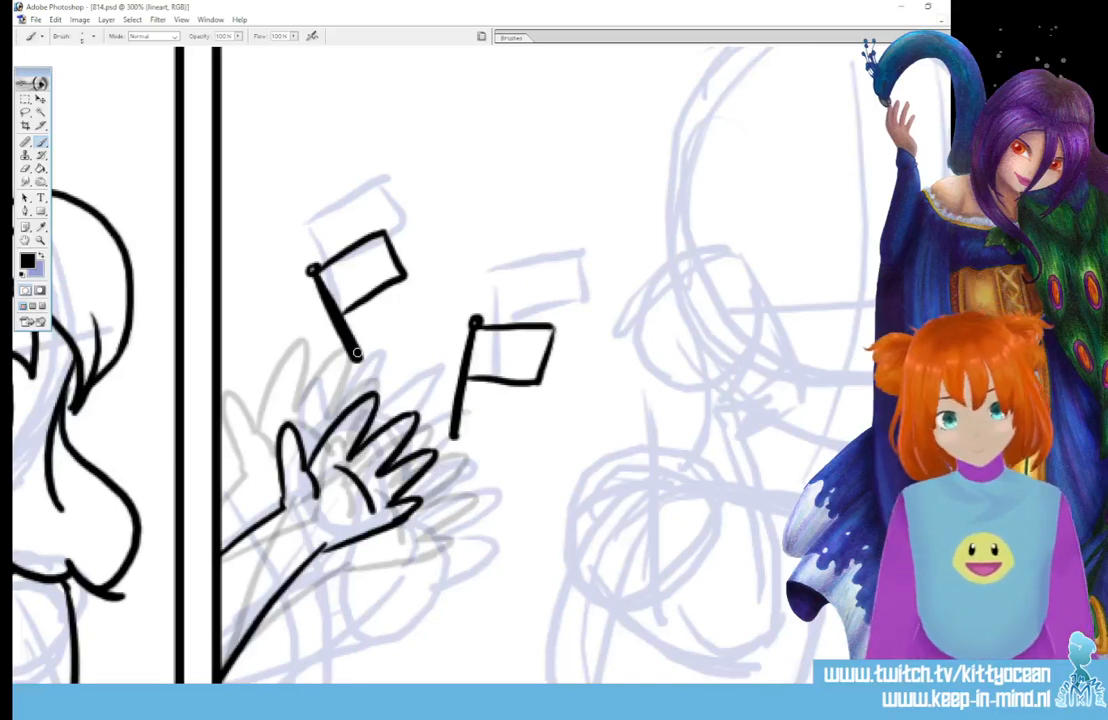
Ink narrow pointed oval accents around the waving hand, one near the thumb and two beside the fingertips.
mouse_move(700, 690)
mouse_down()
mouse_move(776, 690)
mouse_move(640, 690)
mouse_up()
drag(460, 376, 463, 383)
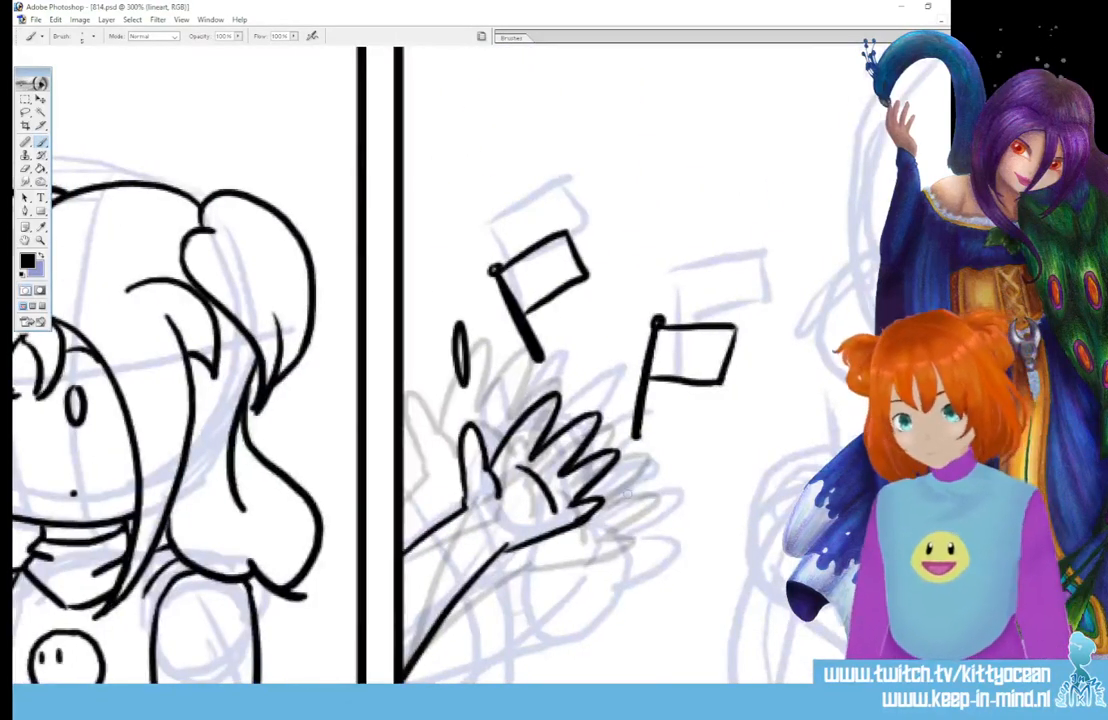
drag(634, 492, 638, 494)
mouse_move(588, 380)
mouse_down()
mouse_move(596, 356)
mouse_move(600, 372)
mouse_up()
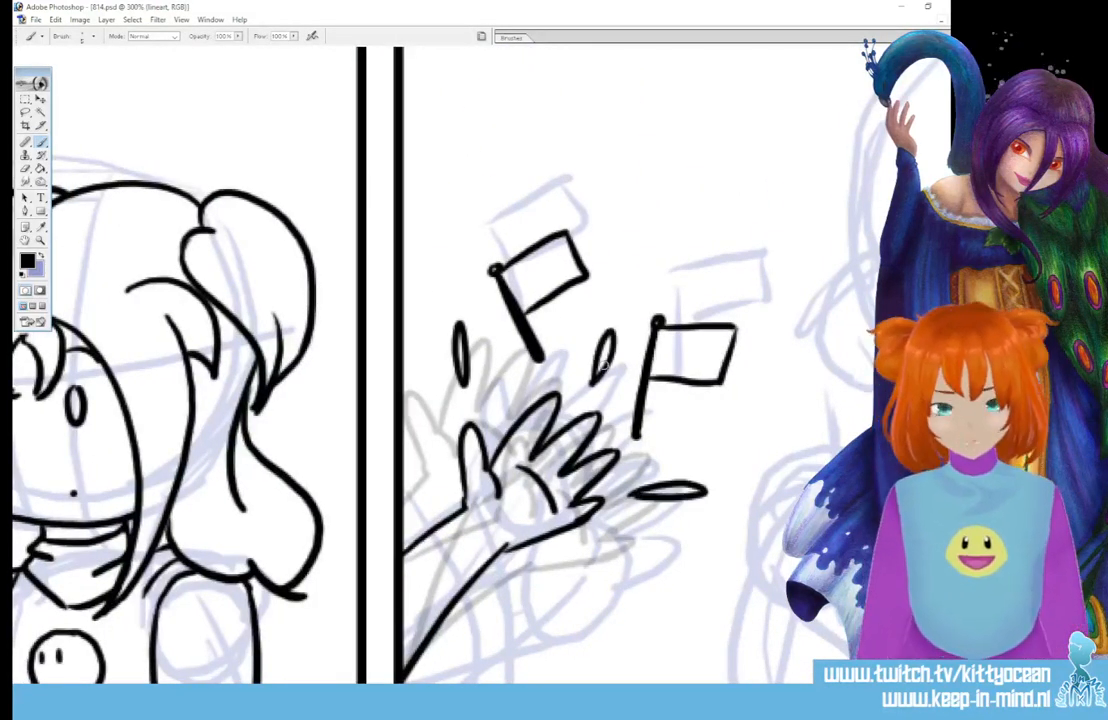
key(ctrl+z)
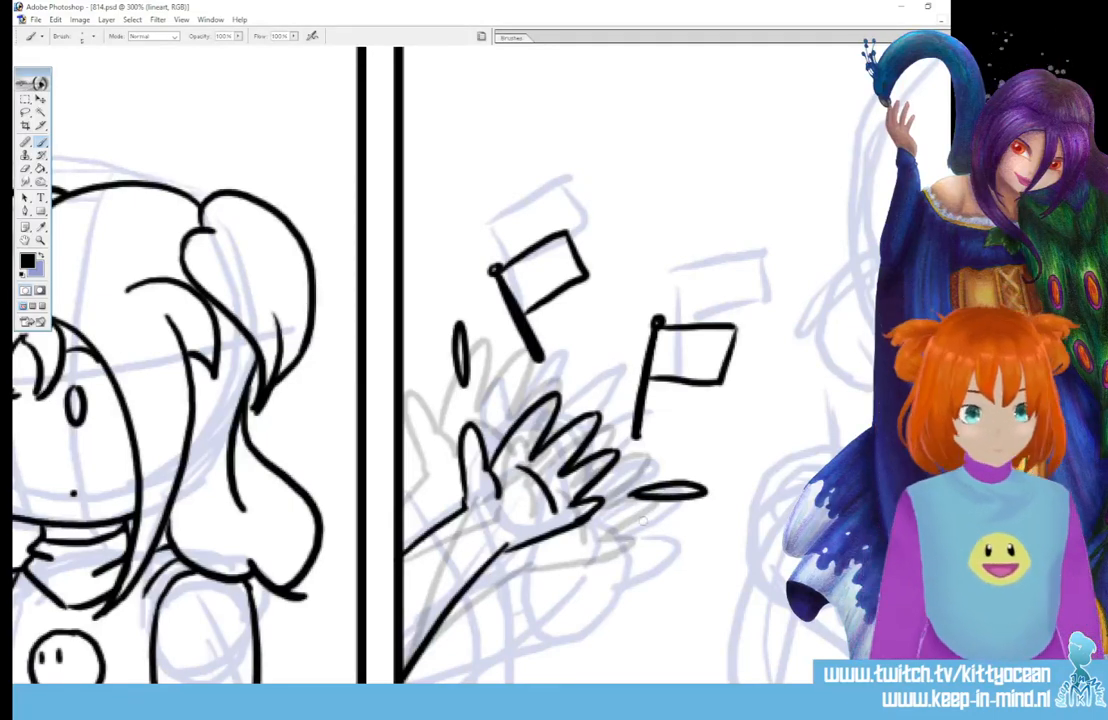
drag(614, 527, 622, 528)
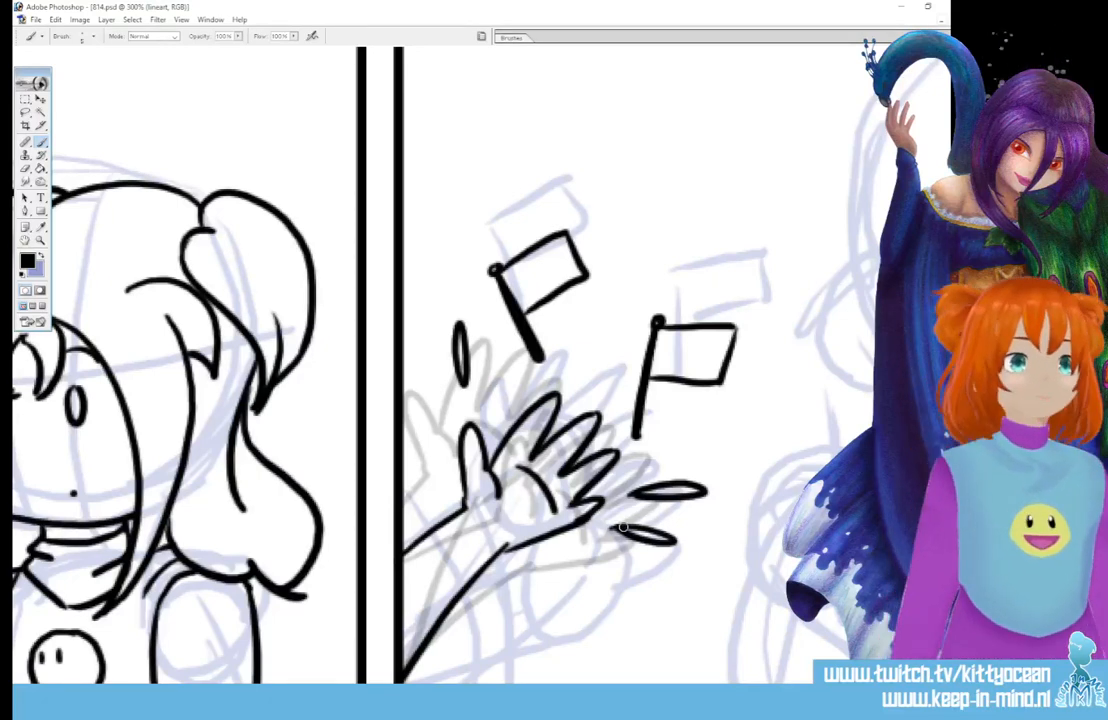
Ink two wide round eyes and a frowning mouth over the sketched face of the character in the last panel.
scroll(622, 527, right, 5)
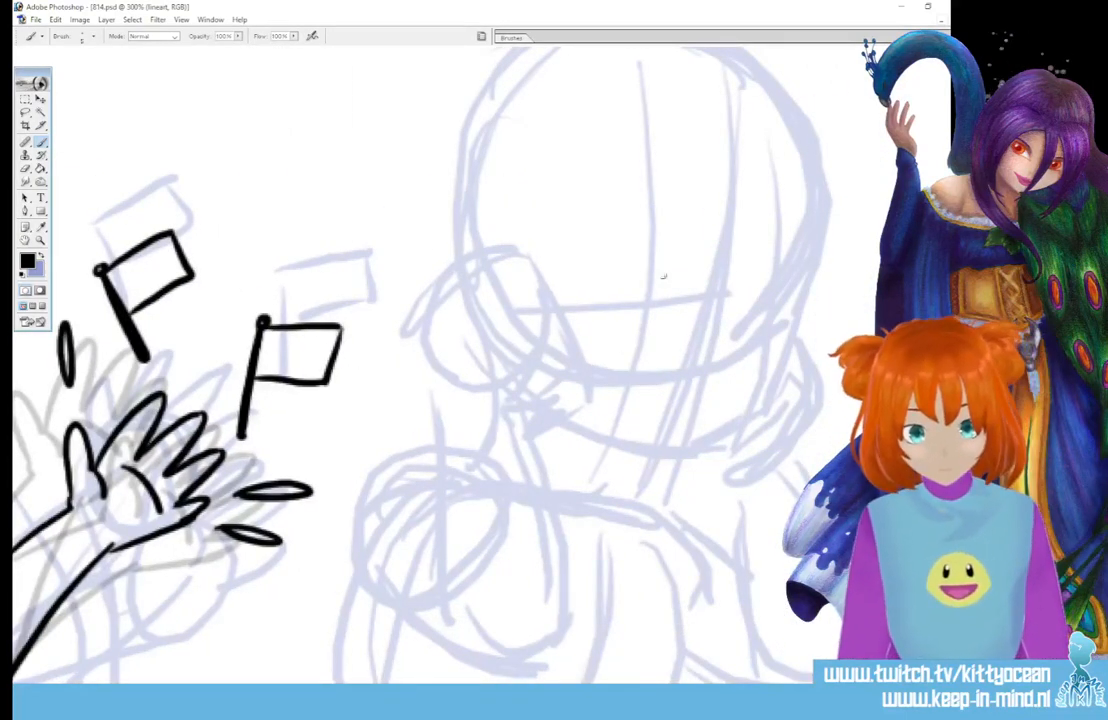
drag(648, 266, 652, 268)
mouse_move(760, 288)
mouse_down()
mouse_move(787, 284)
mouse_move(766, 286)
mouse_up()
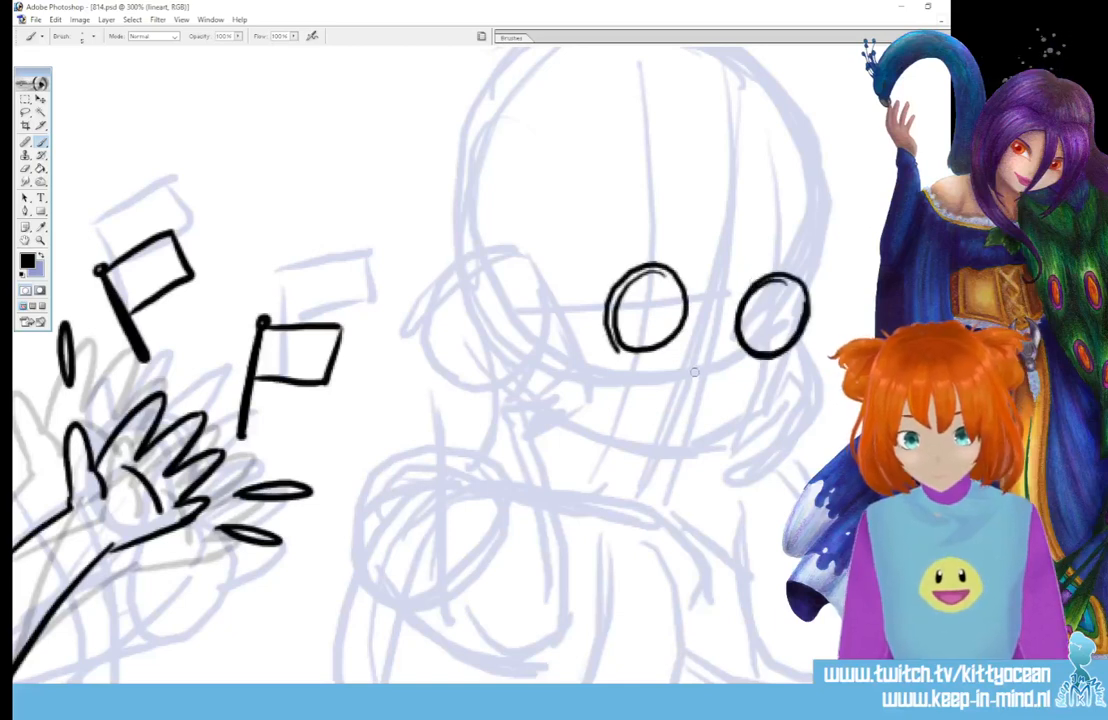
mouse_move(683, 398)
mouse_down()
mouse_move(602, 418)
mouse_move(660, 405)
mouse_up()
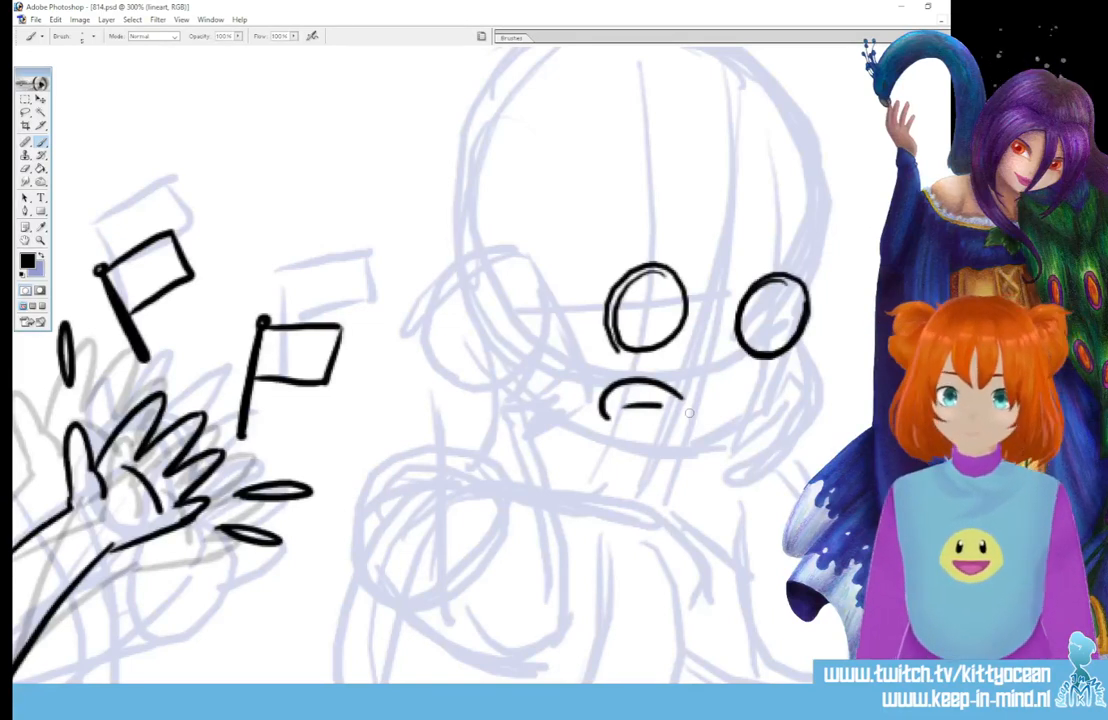
Ink short curved shock lines around both eyes and the pointed fringe locks above and between them.
drag(597, 268, 642, 243)
drag(601, 322, 595, 365)
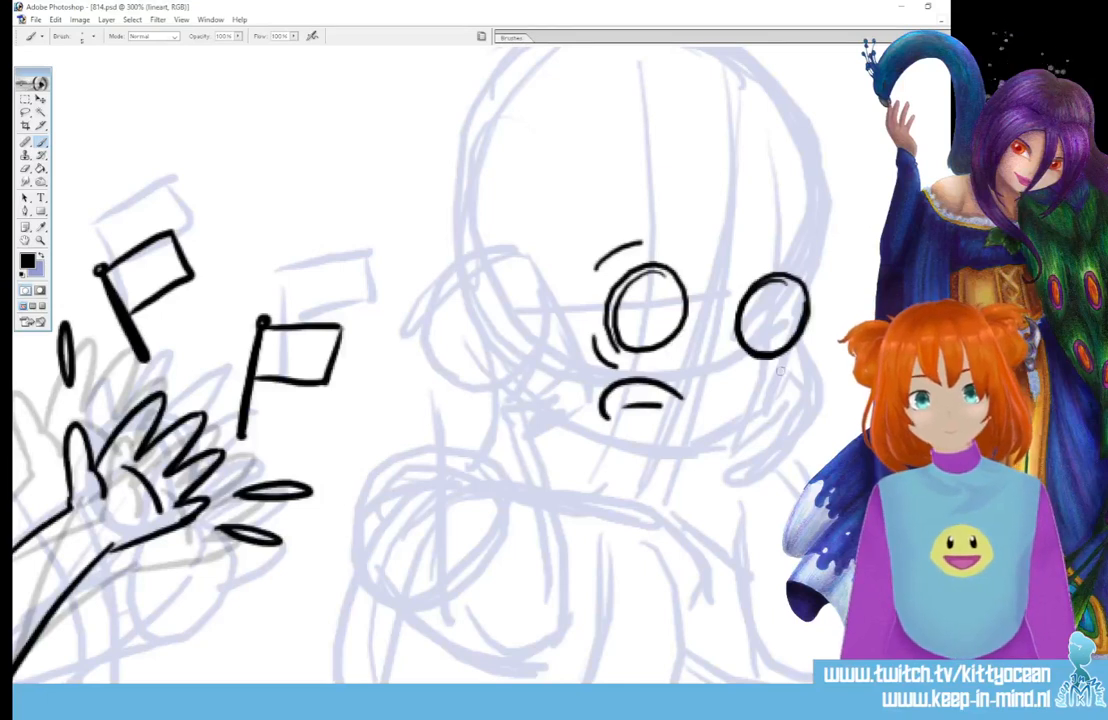
drag(773, 370, 794, 364)
mouse_move(705, 199)
mouse_down()
mouse_move(689, 257)
mouse_move(741, 268)
mouse_up()
drag(812, 246, 828, 288)
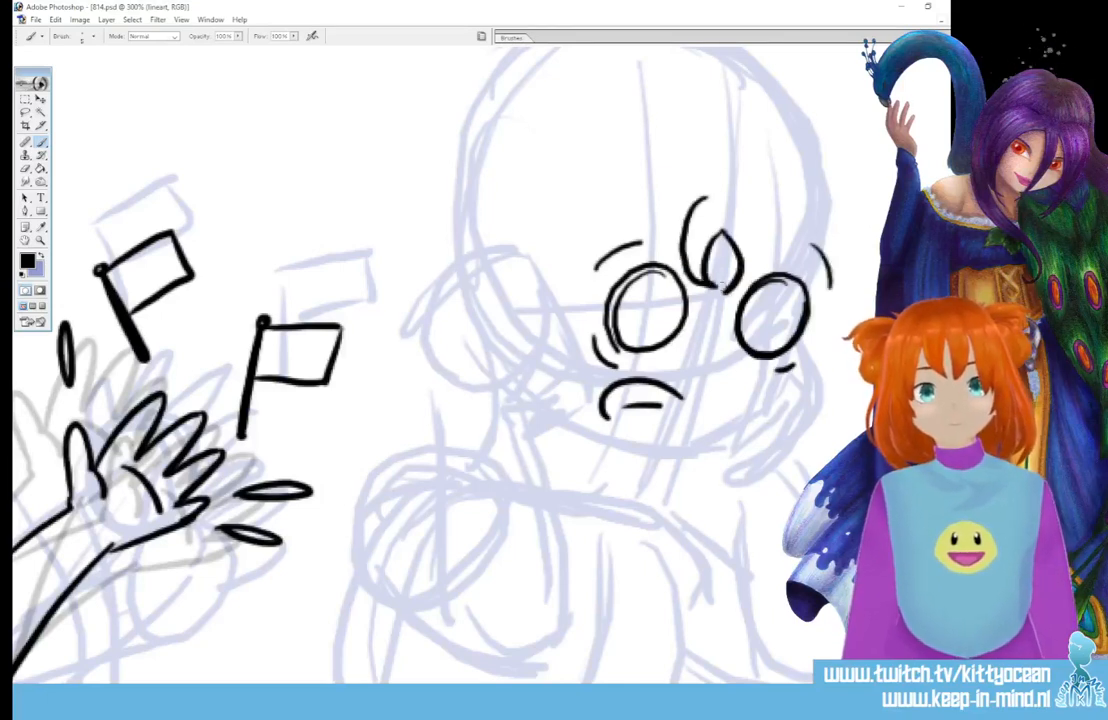
Ink the long curved hair strands framing both sides of the face and a curled tuft above each side.
drag(596, 266, 703, 197)
drag(612, 250, 602, 515)
mouse_move(585, 193)
mouse_down()
mouse_move(533, 349)
mouse_move(610, 527)
mouse_up()
mouse_move(749, 190)
mouse_down()
mouse_move(807, 392)
mouse_move(740, 520)
mouse_up()
mouse_move(805, 188)
mouse_down()
mouse_move(843, 322)
mouse_move(726, 537)
mouse_up()
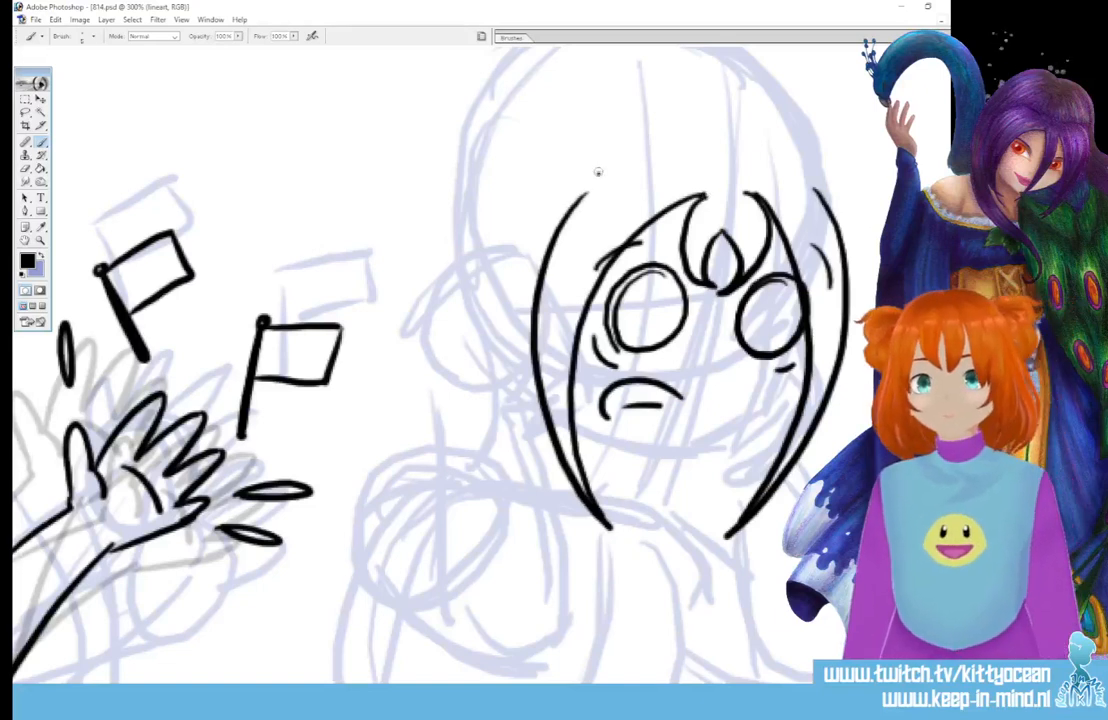
drag(598, 172, 527, 240)
mouse_move(798, 168)
mouse_down()
mouse_move(815, 160)
mouse_move(860, 255)
mouse_up()
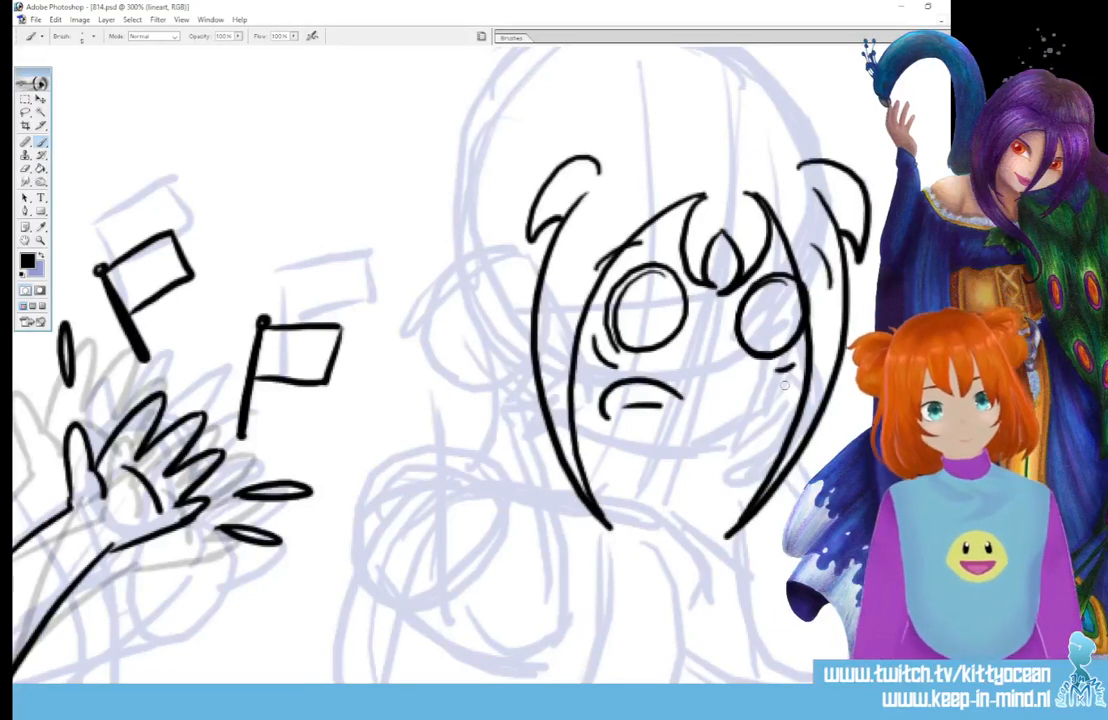
Ink the cheek and jawline, the neck and the first edge of the collar.
drag(746, 458, 800, 344)
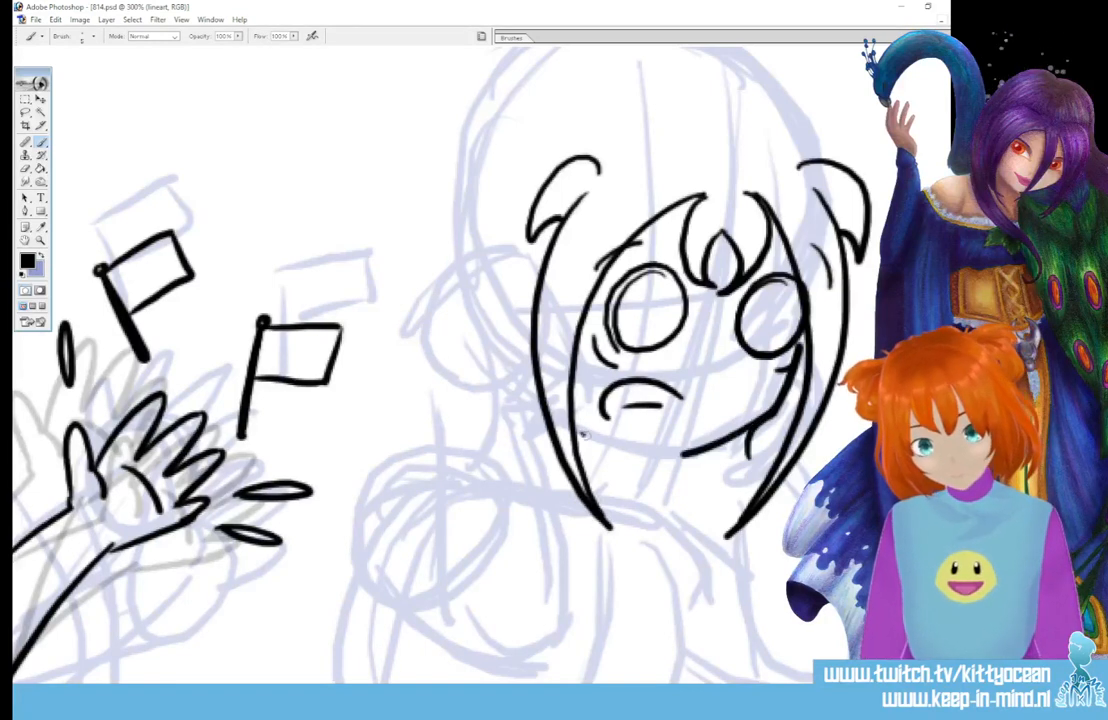
drag(583, 435, 689, 457)
mouse_move(613, 420)
mouse_down()
mouse_move(615, 470)
mouse_move(640, 492)
mouse_move(610, 553)
mouse_up()
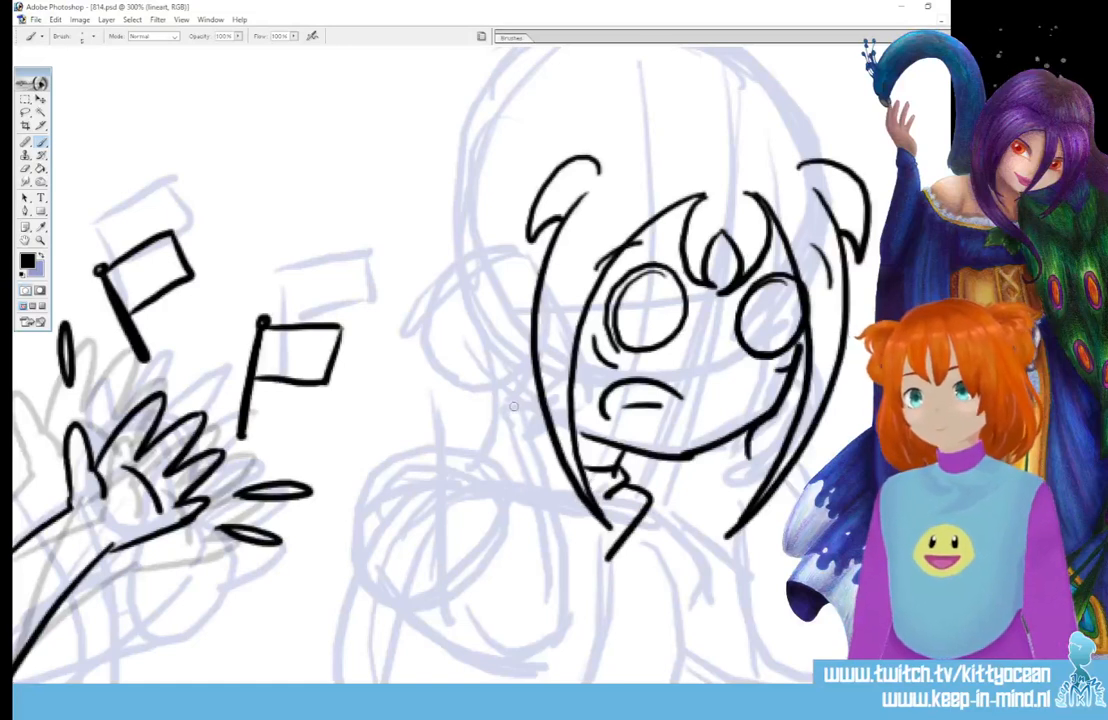
Ink the character's hand raised against the side of the hair, with its fingers, back of the hand and wrist cuff.
drag(516, 404, 533, 327)
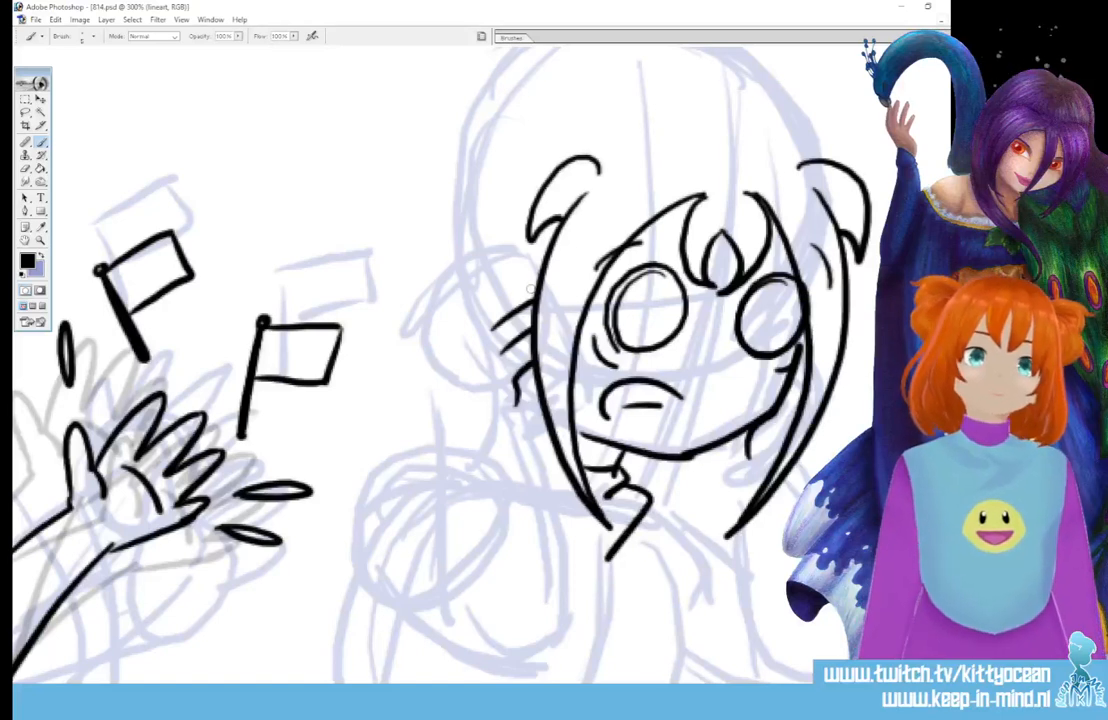
drag(468, 302, 537, 267)
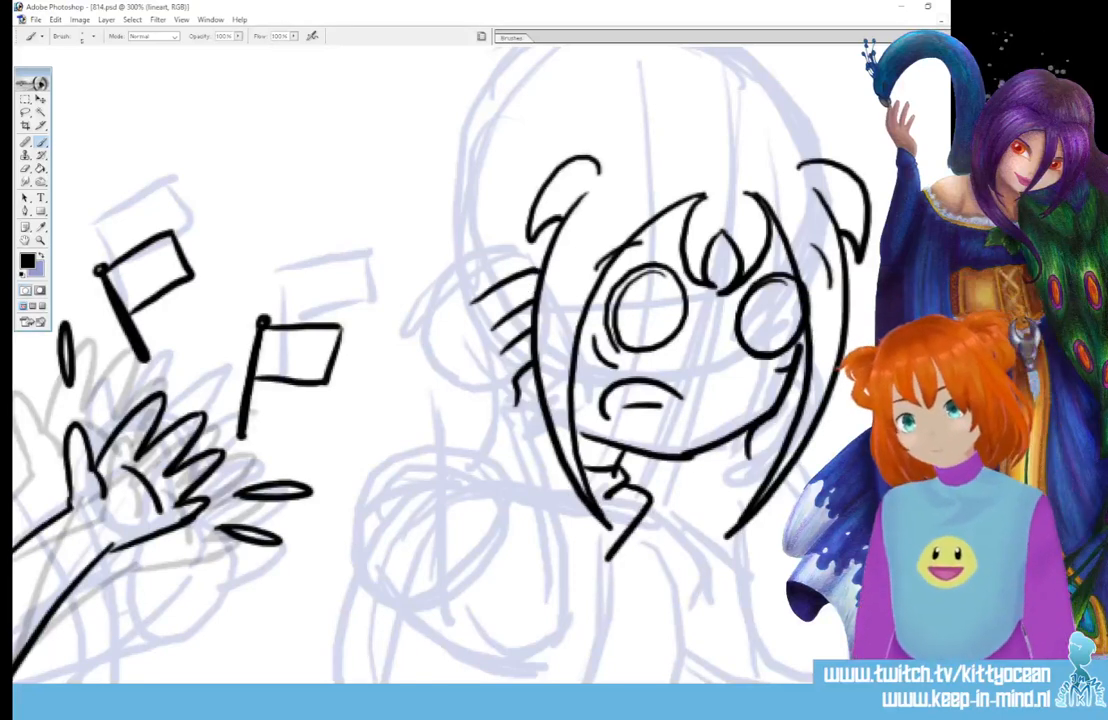
mouse_move(460, 284)
mouse_down()
mouse_move(540, 258)
mouse_move(440, 300)
mouse_move(441, 420)
mouse_move(520, 400)
mouse_up()
mouse_move(437, 411)
mouse_down()
mouse_move(518, 438)
mouse_move(541, 388)
mouse_up()
mouse_move(450, 288)
mouse_down()
mouse_move(442, 274)
mouse_move(506, 236)
mouse_move(524, 234)
mouse_move(543, 267)
mouse_up()
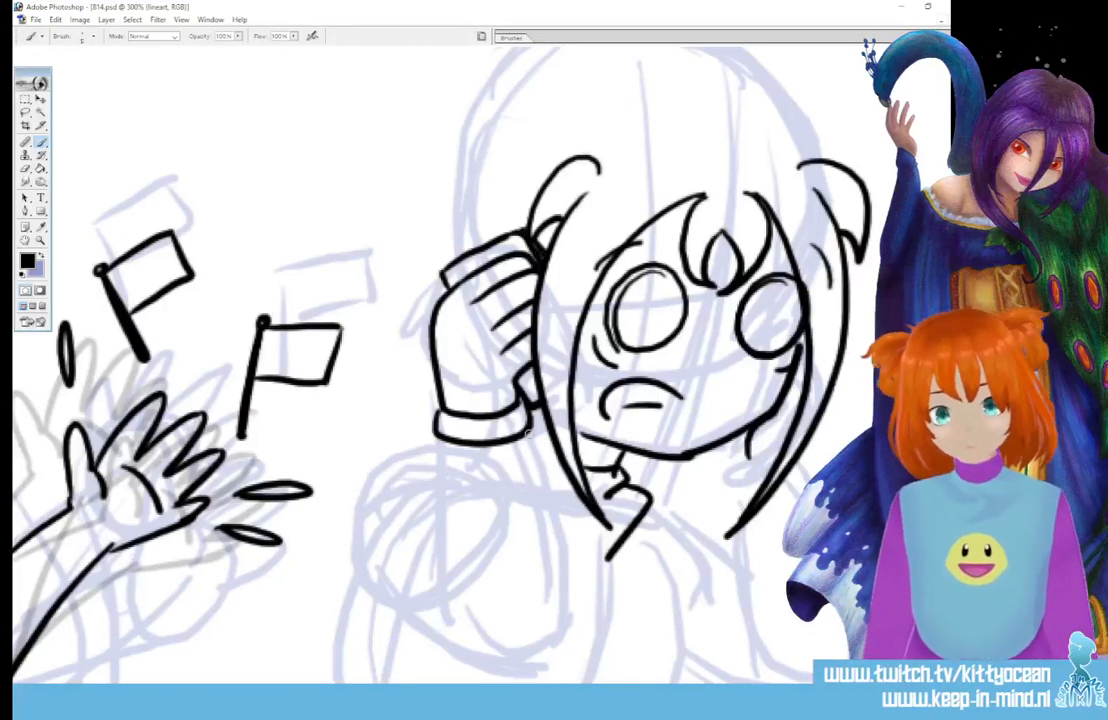
Ink the raised forearm below the cuff and a rounded upper arm behind it, joined at the bent elbow.
mouse_move(527, 432)
mouse_down()
mouse_move(547, 483)
mouse_move(563, 635)
mouse_up()
mouse_move(438, 433)
mouse_down()
mouse_move(444, 563)
mouse_move(485, 645)
mouse_up()
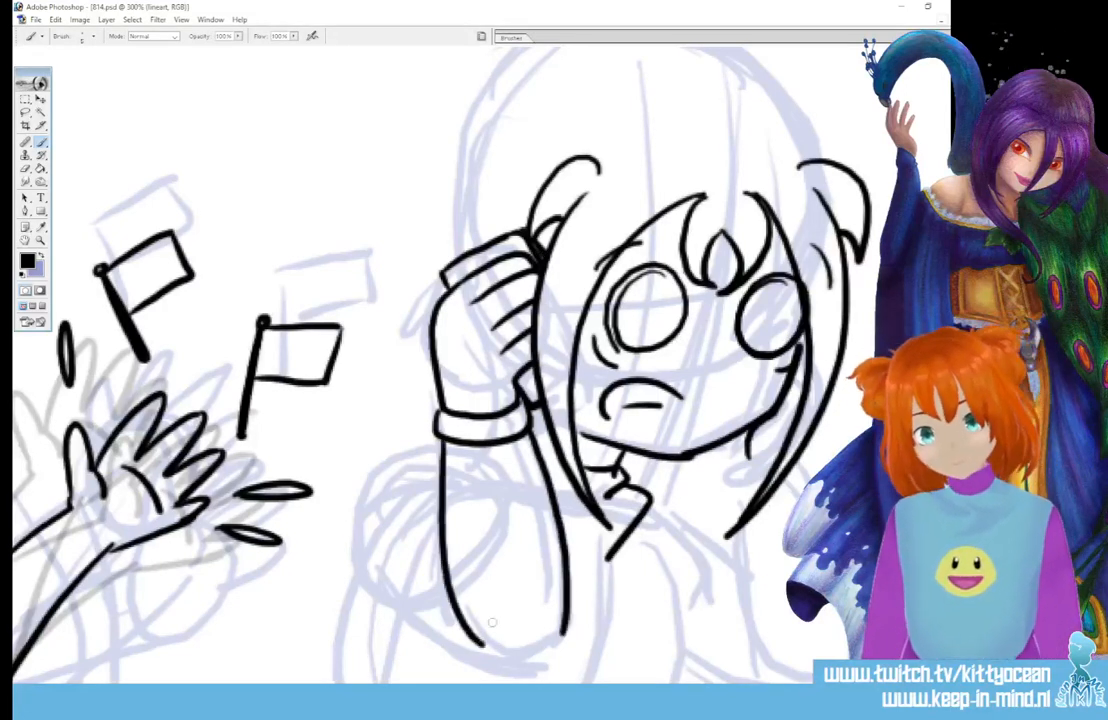
mouse_move(438, 453)
mouse_down()
mouse_move(404, 461)
mouse_move(365, 518)
mouse_move(392, 585)
mouse_move(533, 648)
mouse_up()
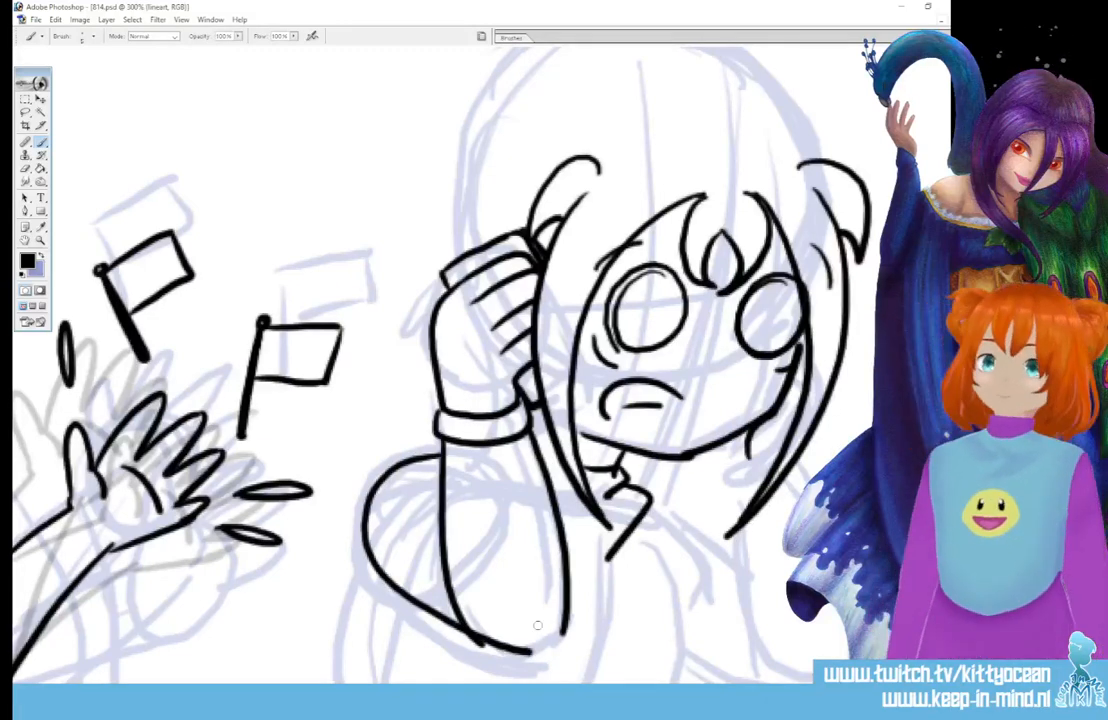
key(ctrl+z)
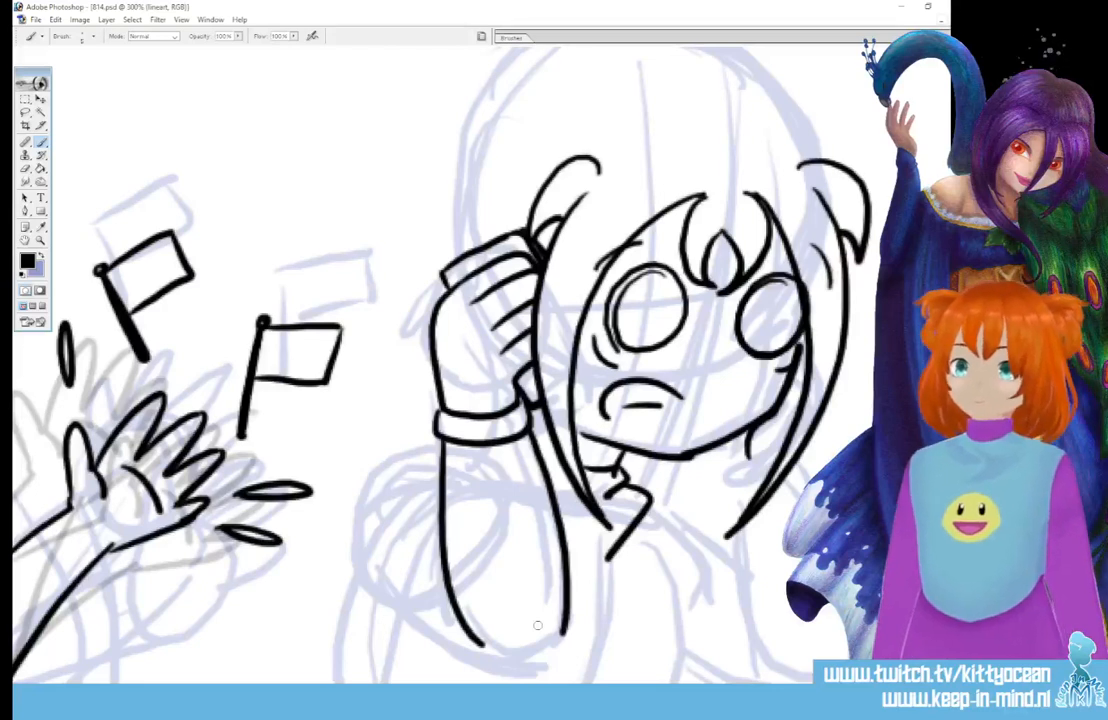
mouse_move(438, 457)
mouse_down()
mouse_move(386, 466)
mouse_move(368, 530)
mouse_move(420, 612)
mouse_move(541, 662)
mouse_move(568, 628)
mouse_up()
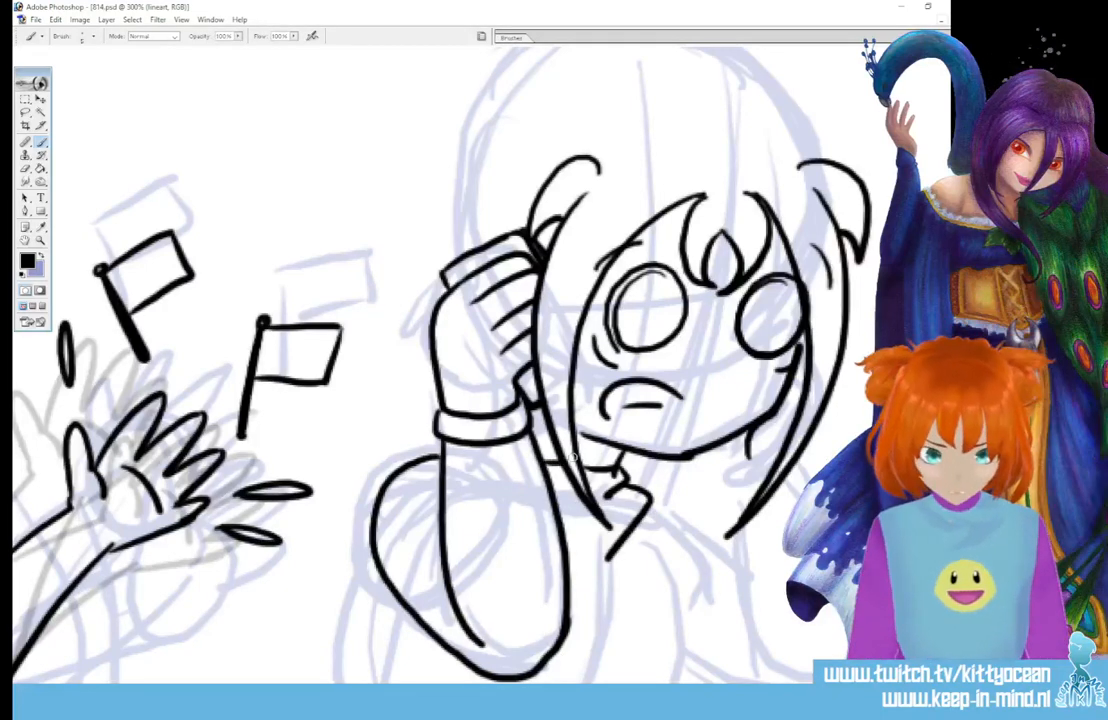
Close the pointed collar and ink the body's side line, curving from the collar down to the panel's lower border.
drag(570, 552, 604, 562)
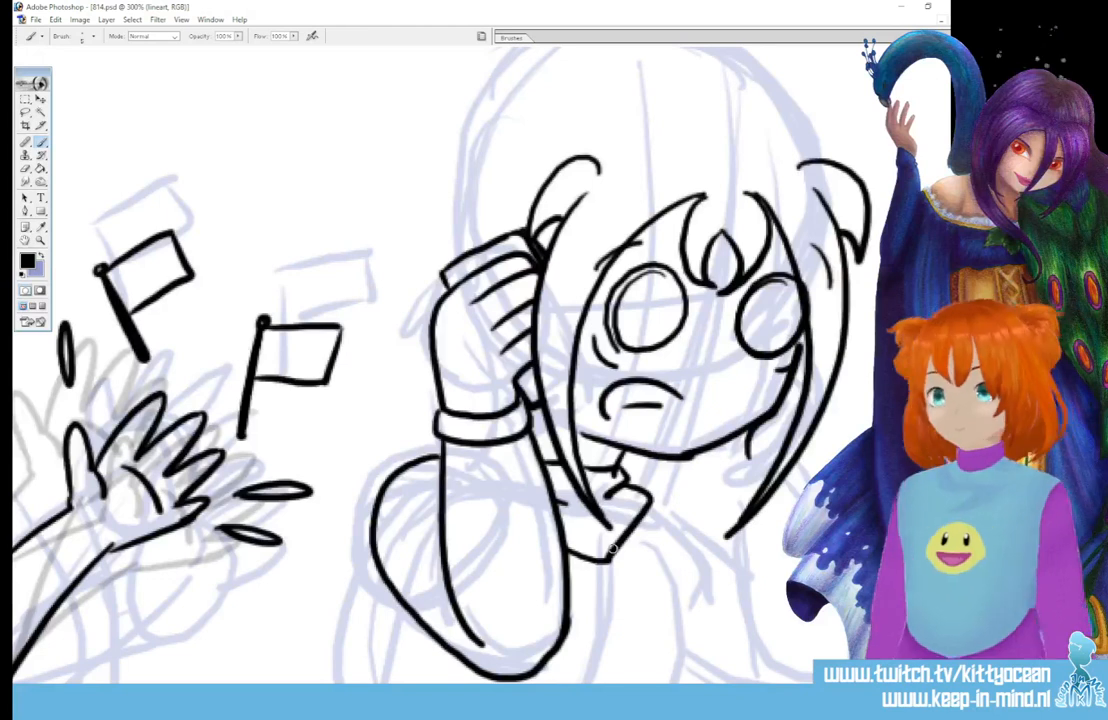
mouse_move(651, 497)
mouse_down()
mouse_move(678, 538)
mouse_move(702, 683)
mouse_up()
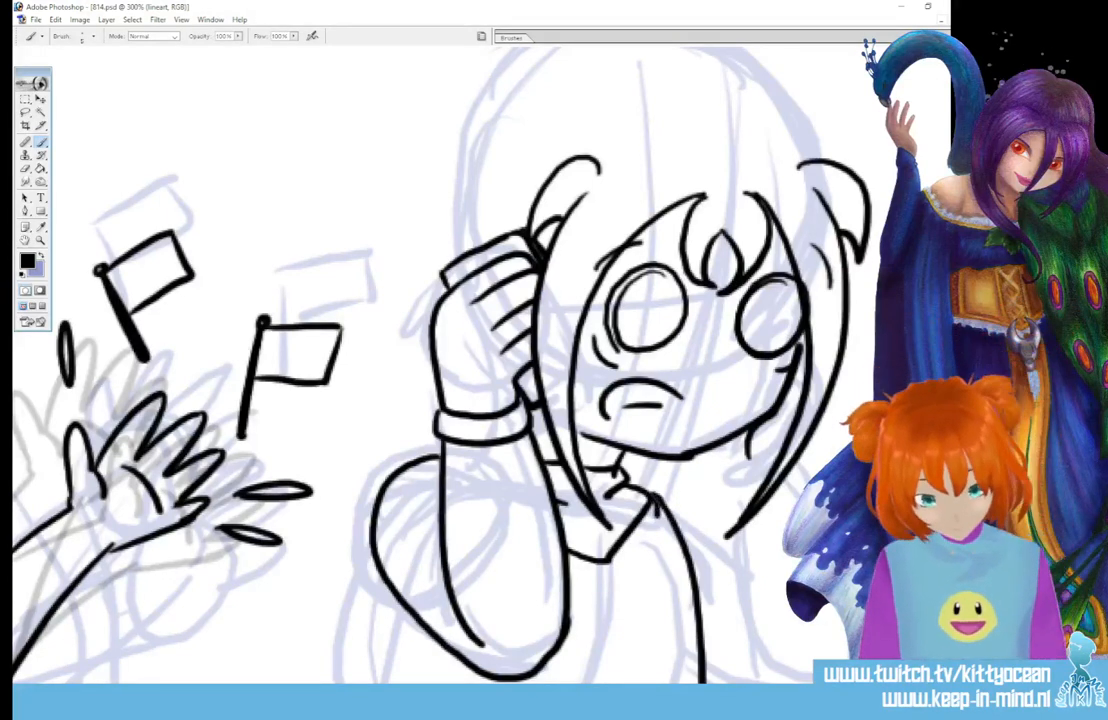
scroll(440, 360, down, 3)
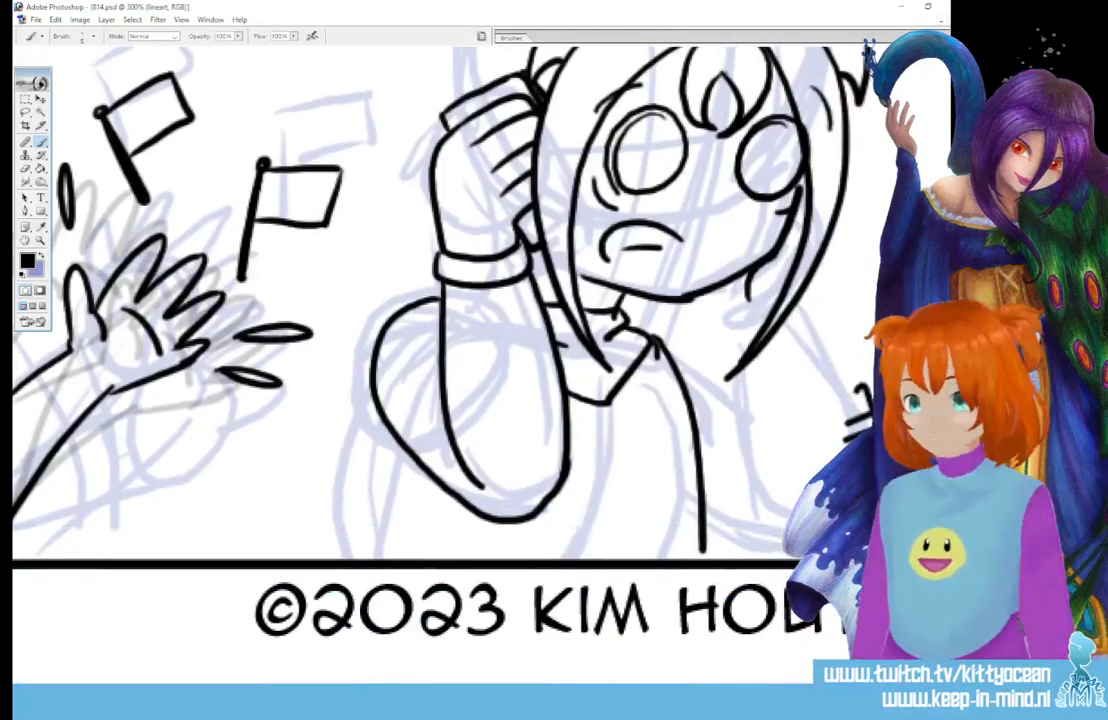
key(ctrl+z)
mouse_move(646, 336)
mouse_down()
mouse_move(664, 347)
mouse_move(678, 559)
mouse_up()
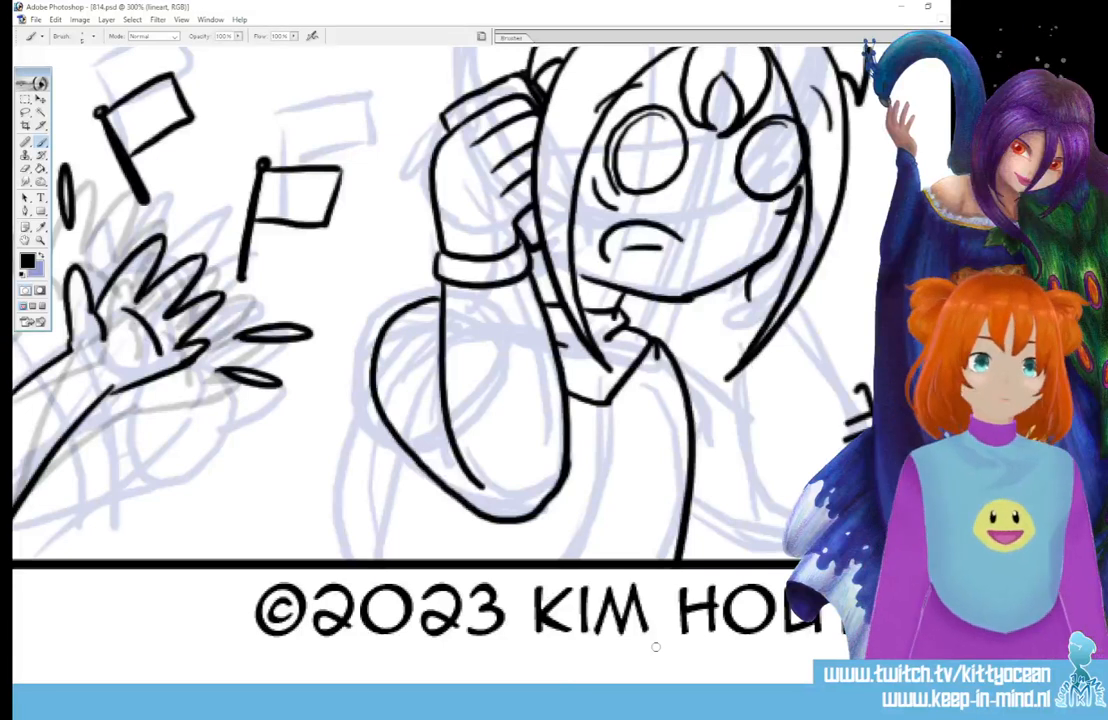
Ink the body's other side line from the upper arm to the panel's lower border, with a curved sleeve edge beneath the arm.
drag(373, 384, 344, 560)
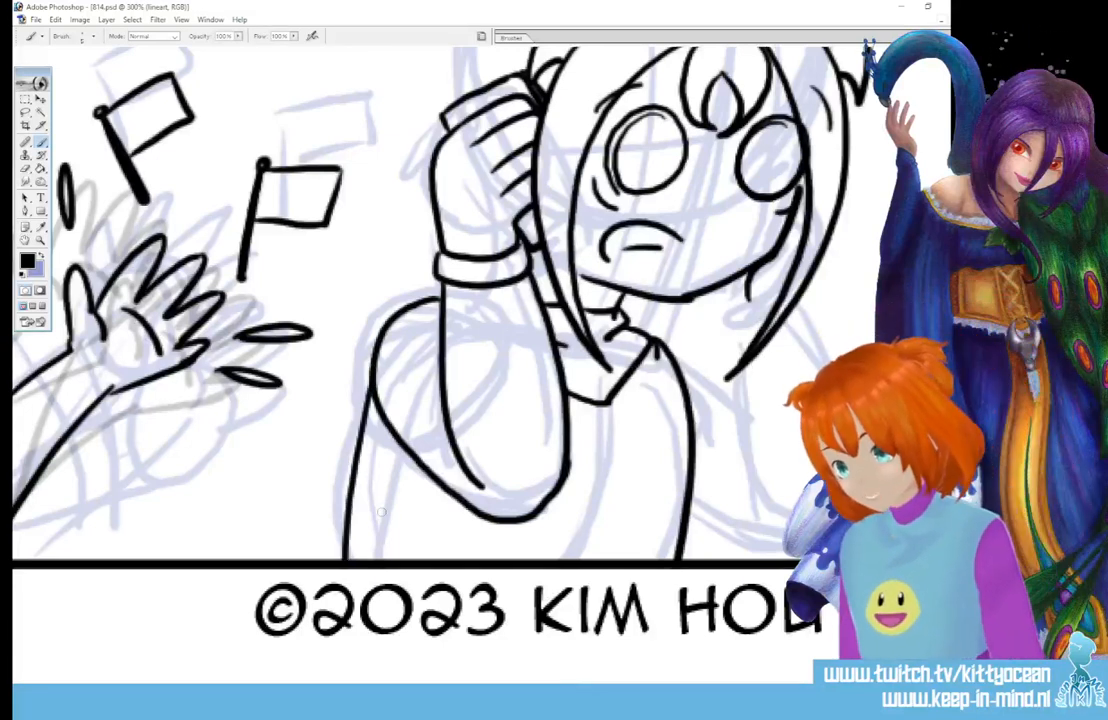
mouse_move(362, 447)
mouse_down()
mouse_move(392, 474)
mouse_move(426, 471)
mouse_up()
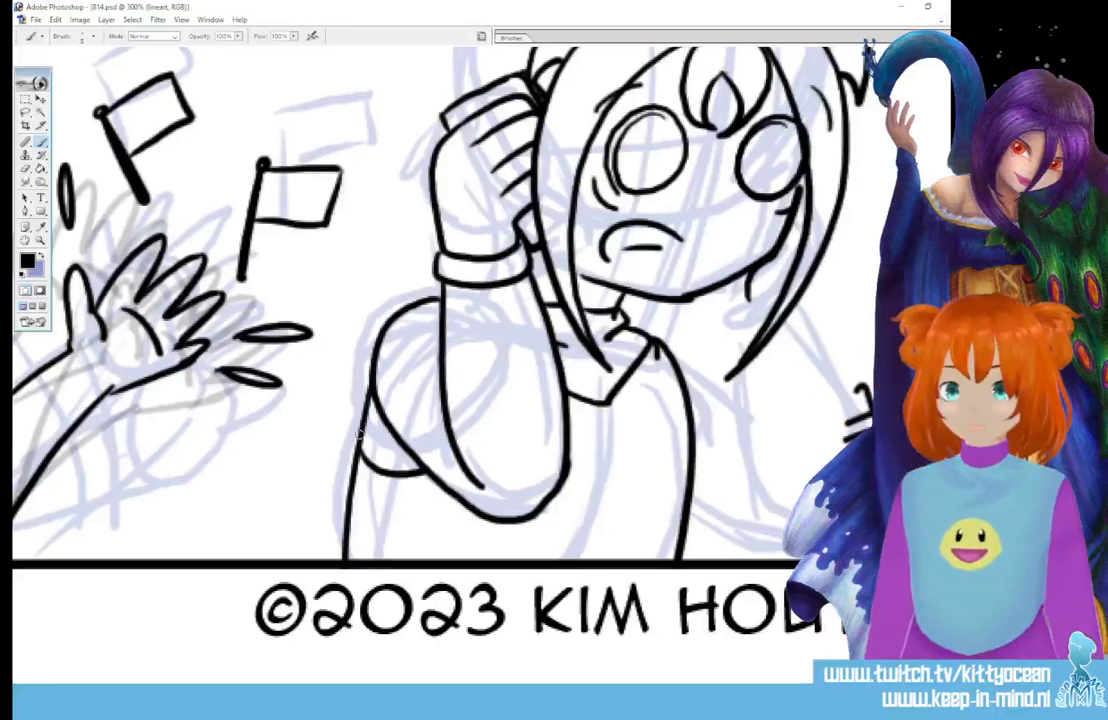
drag(357, 452, 338, 560)
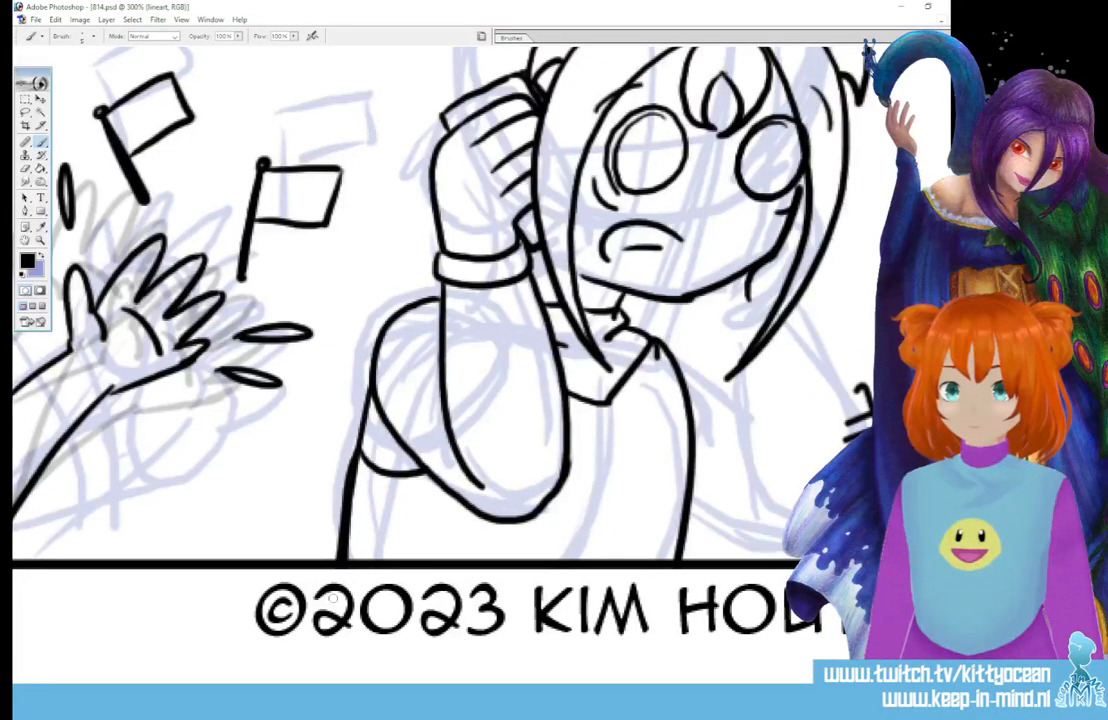
key(ctrl+z)
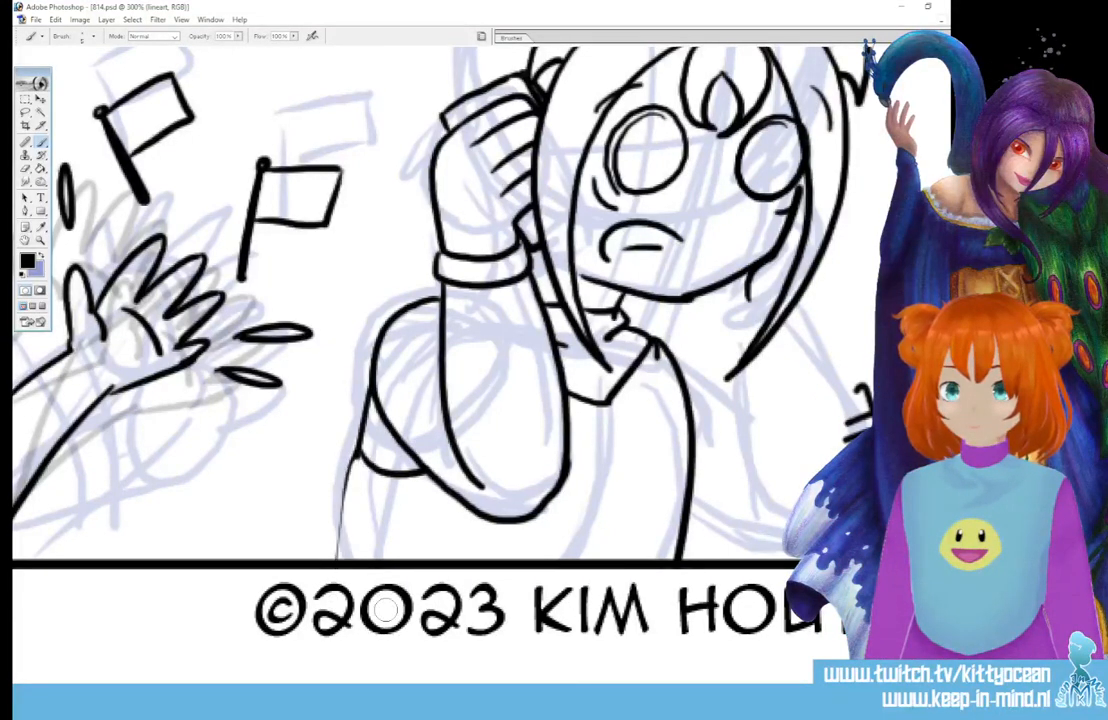
drag(357, 452, 338, 560)
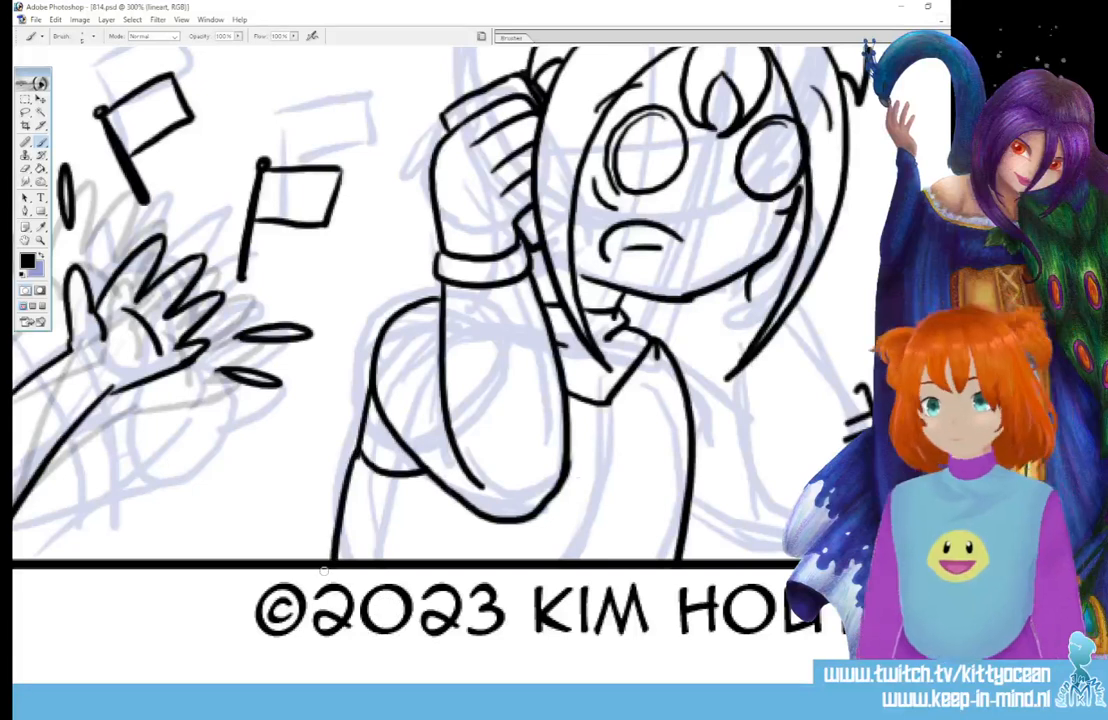
Ink the round face emblem with two circular eyes on the front of the character's shirt.
mouse_move(567, 486)
mouse_down()
mouse_move(594, 471)
mouse_move(628, 483)
mouse_move(573, 481)
mouse_move(563, 508)
mouse_move(581, 543)
mouse_move(613, 547)
mouse_up()
drag(628, 483, 612, 547)
drag(592, 484, 626, 489)
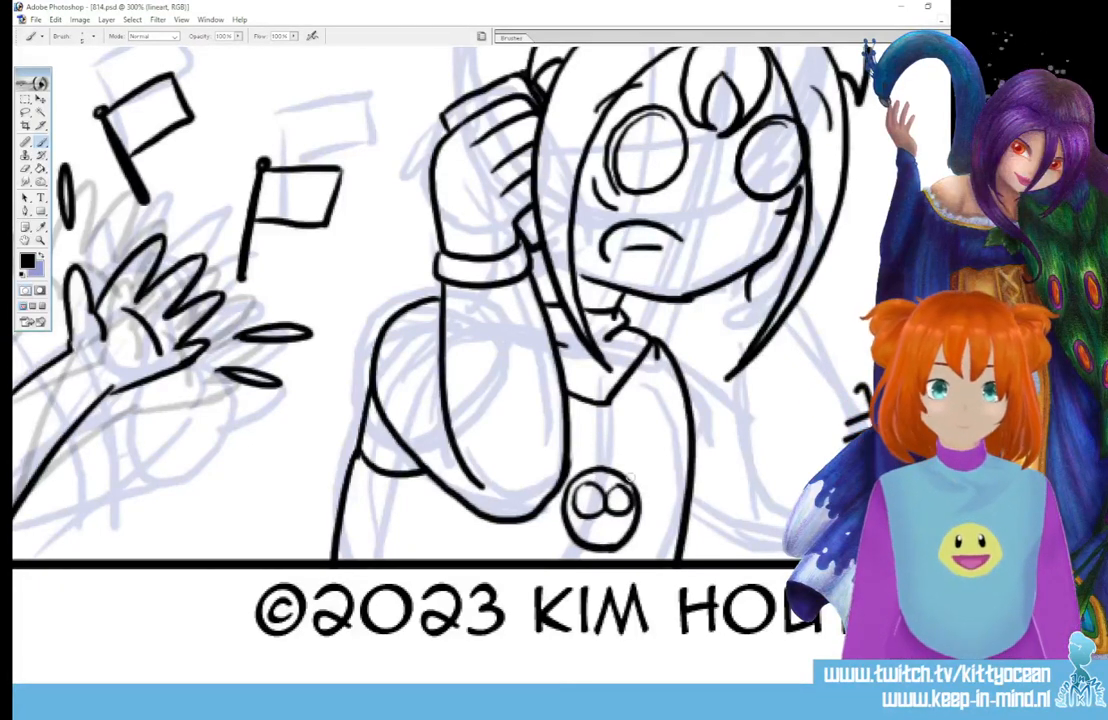
Ink the second raised arm beside the signature, with its wrist cuff, bent forearm and elbow, and the shoulder line from the collar.
mouse_move(705, 295)
mouse_down()
mouse_move(725, 318)
mouse_move(779, 308)
mouse_up()
mouse_move(711, 318)
mouse_down()
mouse_move(718, 335)
mouse_move(758, 339)
mouse_move(794, 309)
mouse_up()
drag(700, 686, 776, 686)
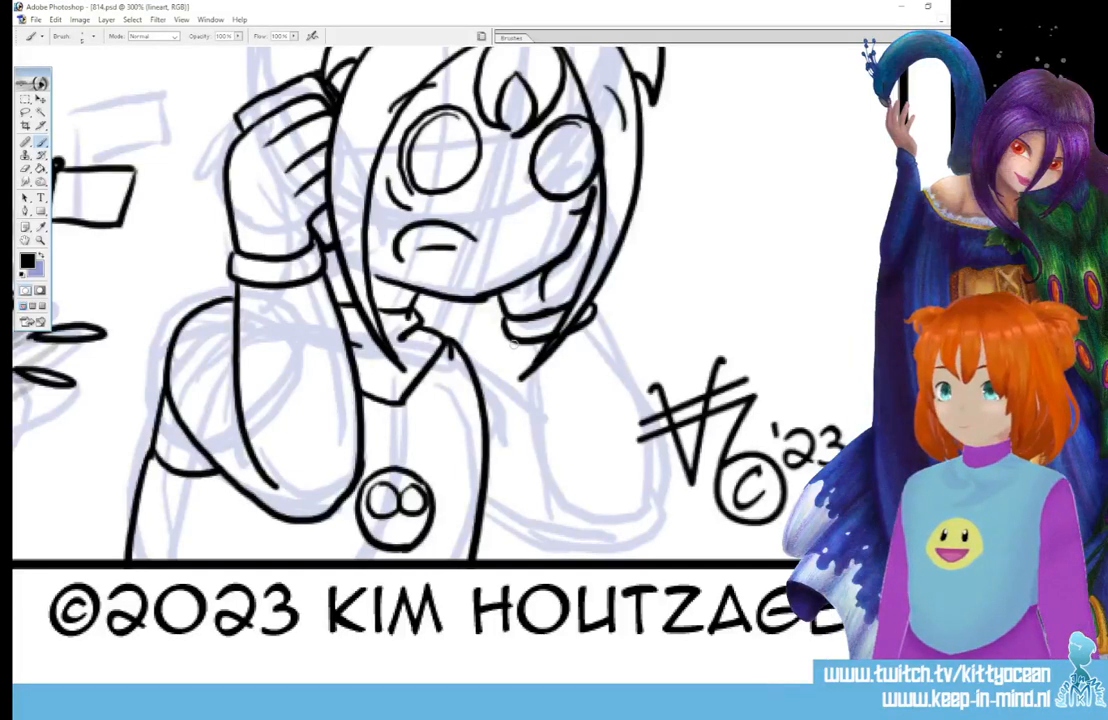
mouse_move(515, 342)
mouse_down()
mouse_move(523, 405)
mouse_move(571, 540)
mouse_up()
mouse_move(590, 318)
mouse_down()
mouse_move(650, 458)
mouse_move(655, 545)
mouse_up()
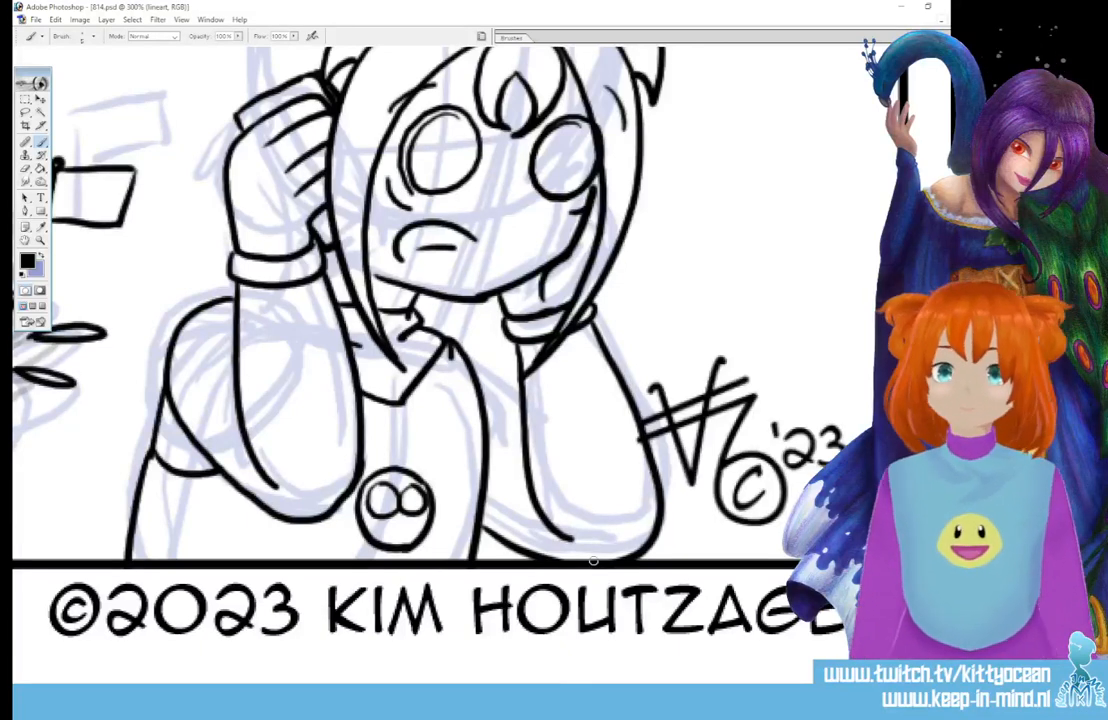
drag(390, 296, 453, 348)
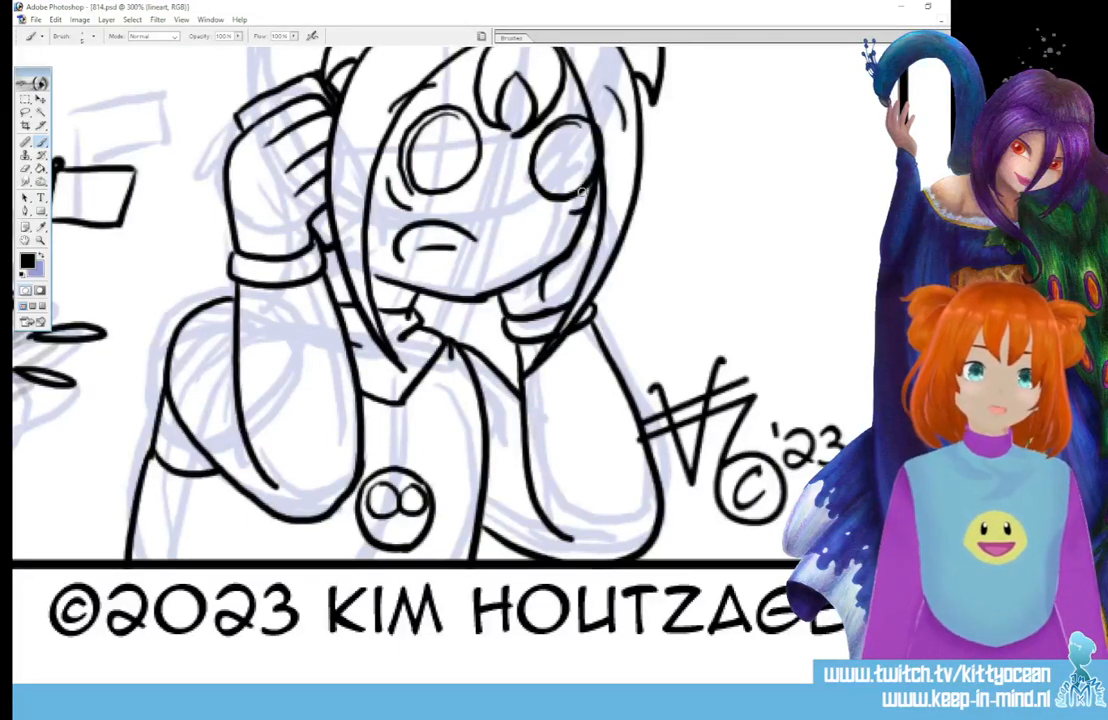
Ink the large rounded hair bun above the raised hand, with its inner fold and lower tip behind the fingers.
scroll(583, 191, up, 5)
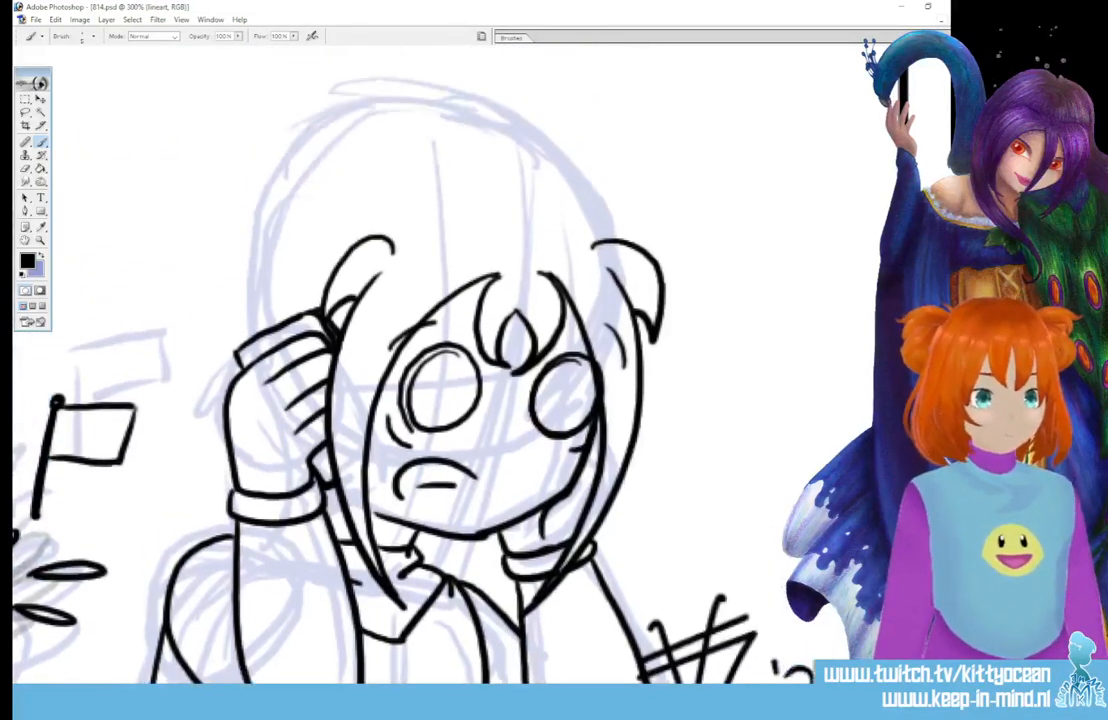
scroll(475, 360, up, 1)
mouse_move(240, 197)
mouse_down()
mouse_move(176, 296)
mouse_move(325, 275)
mouse_move(262, 348)
mouse_up()
mouse_move(228, 300)
mouse_down()
mouse_move(205, 385)
mouse_move(200, 338)
mouse_move(192, 355)
mouse_up()
mouse_move(160, 248)
mouse_down()
mouse_move(192, 370)
mouse_move(222, 424)
mouse_up()
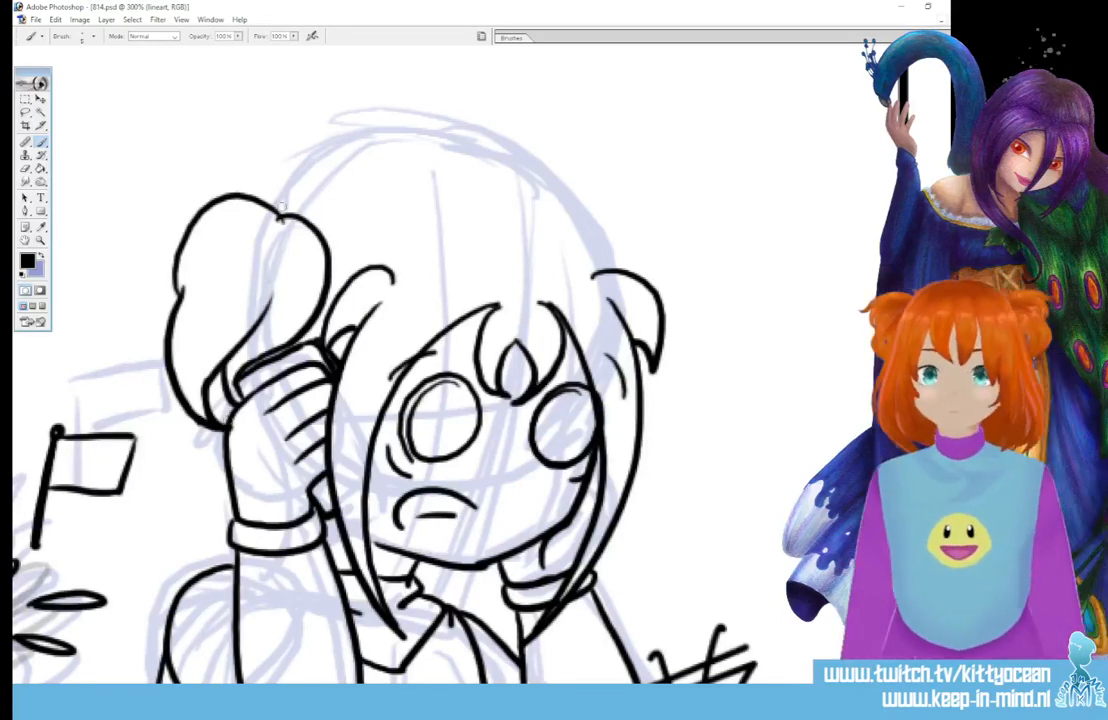
Ink the crown of the head between the buns and a small bun with spiky ends on the far side.
mouse_move(281, 207)
mouse_down()
mouse_move(400, 166)
mouse_move(470, 190)
mouse_move(521, 188)
mouse_move(540, 195)
mouse_move(595, 270)
mouse_up()
drag(630, 245, 690, 272)
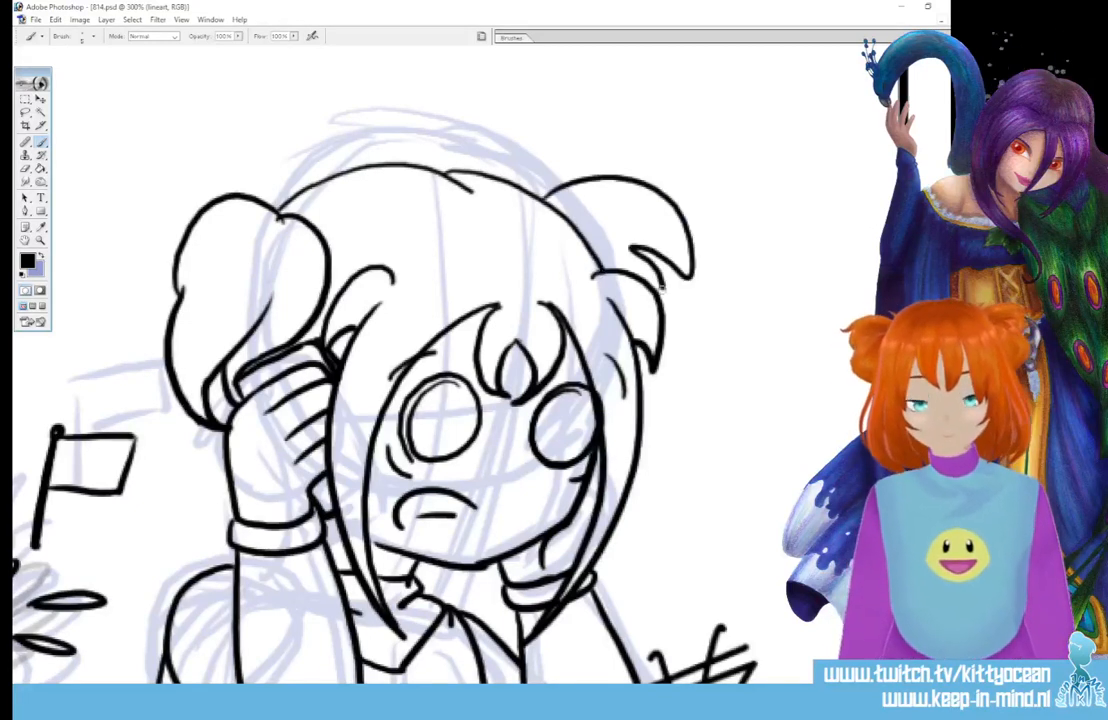
key(ctrl+alt+z)
key(ctrl+alt+z)
key(ctrl+alt+z)
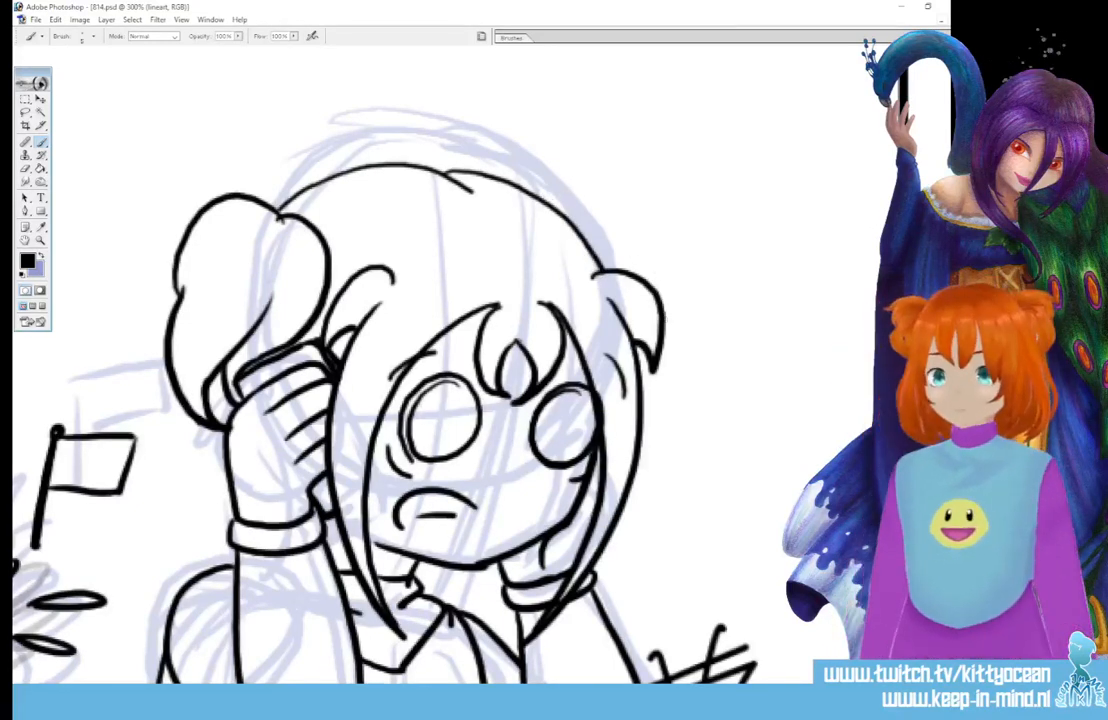
mouse_move(550, 197)
mouse_down()
mouse_move(660, 250)
mouse_move(618, 235)
mouse_move(665, 257)
mouse_up()
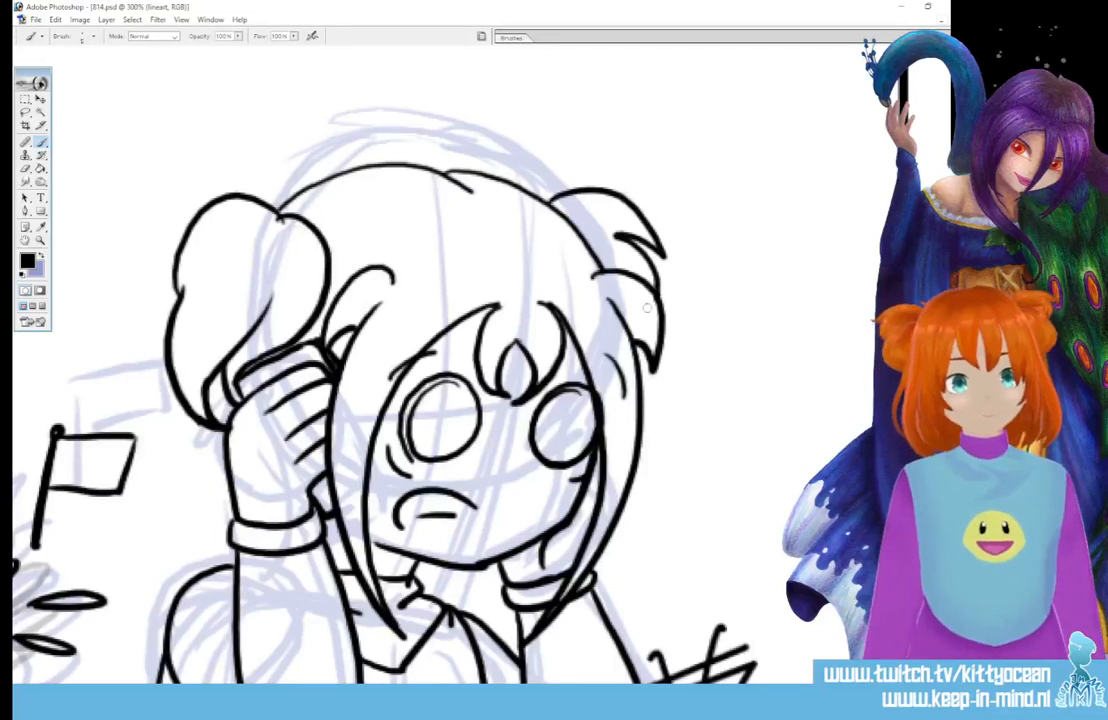
Ink the loose back hair hanging behind both raised arms, ending in pointed tips near the shoulders.
scroll(400, 360, down, 5)
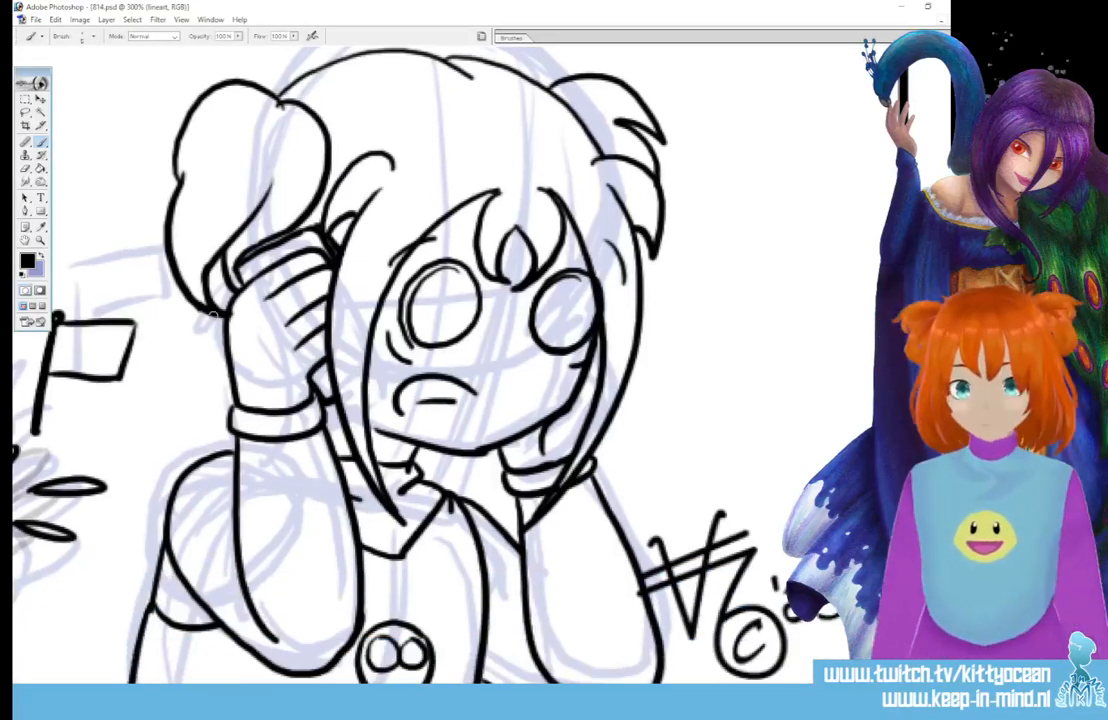
drag(197, 238, 150, 400)
drag(180, 358, 203, 447)
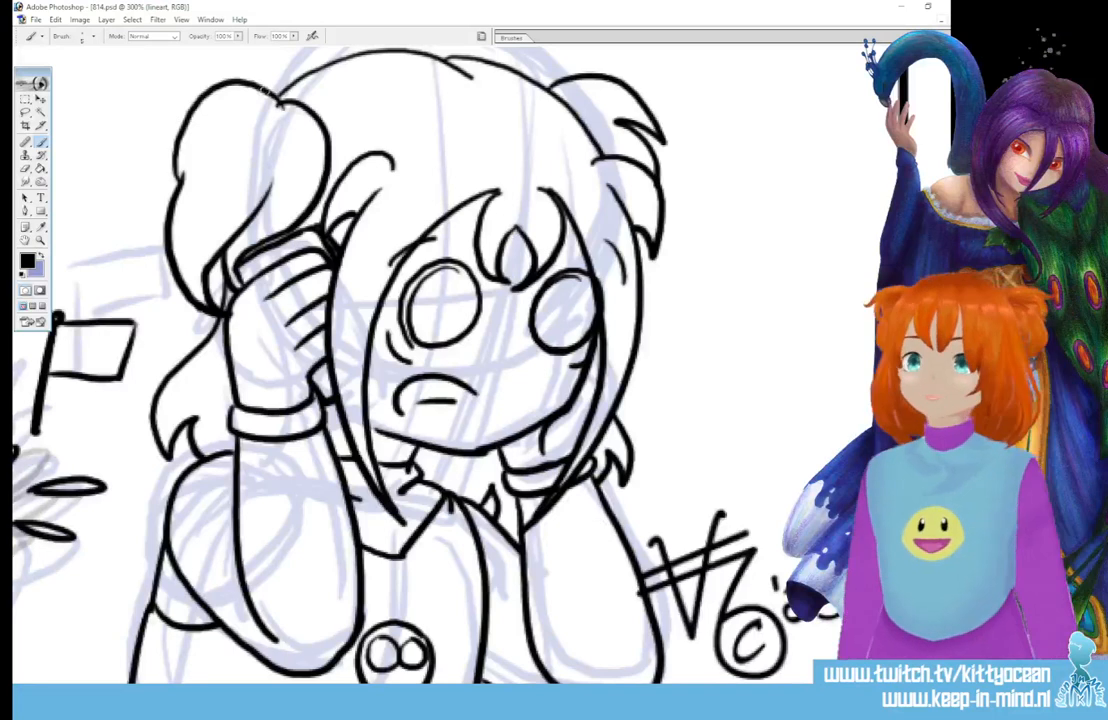
Add stray hair tufts on both buns and the crown, plus a loose strand along the side of the hair.
drag(211, 64, 242, 88)
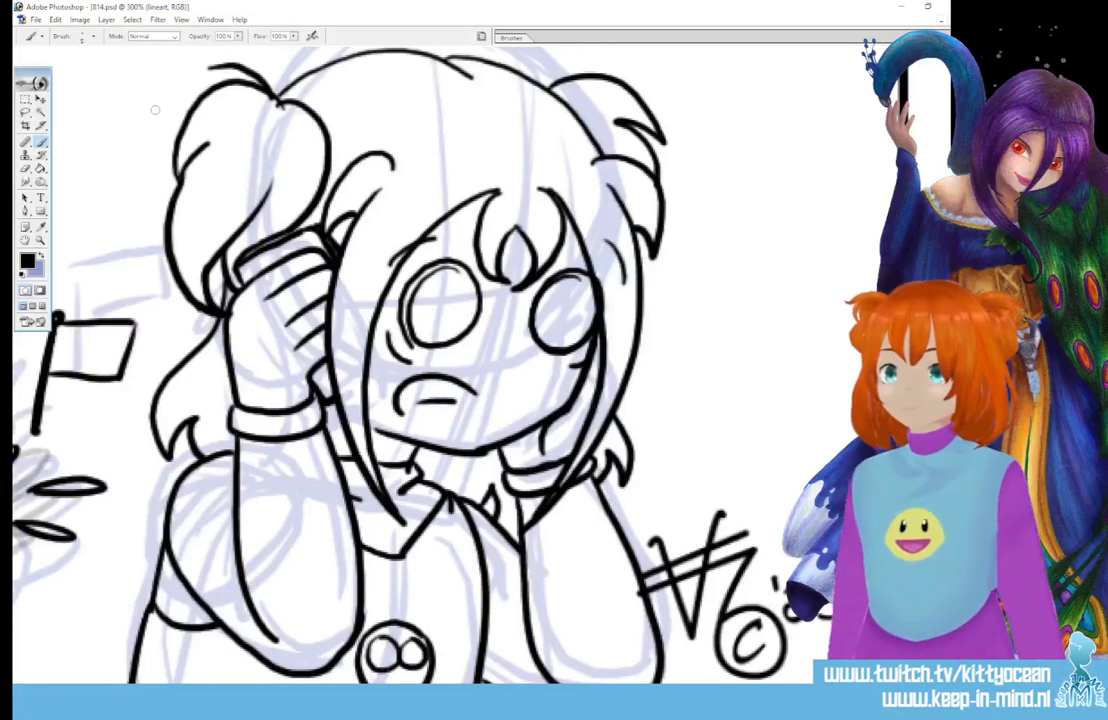
scroll(381, 149, up, 3)
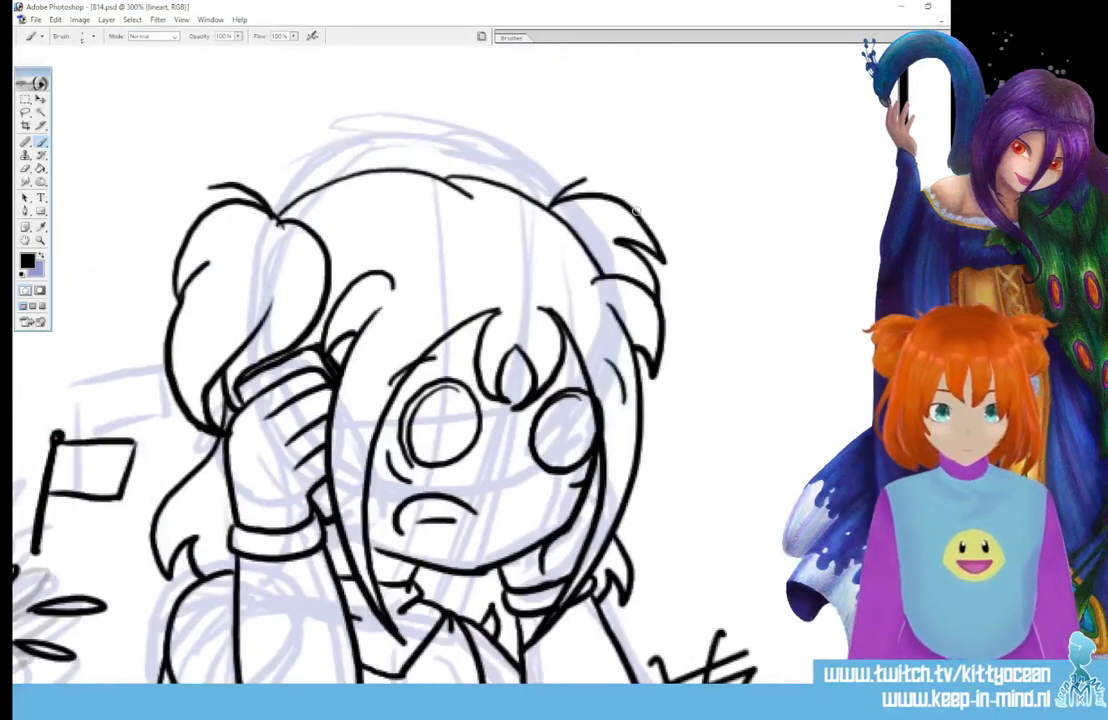
drag(416, 134, 446, 178)
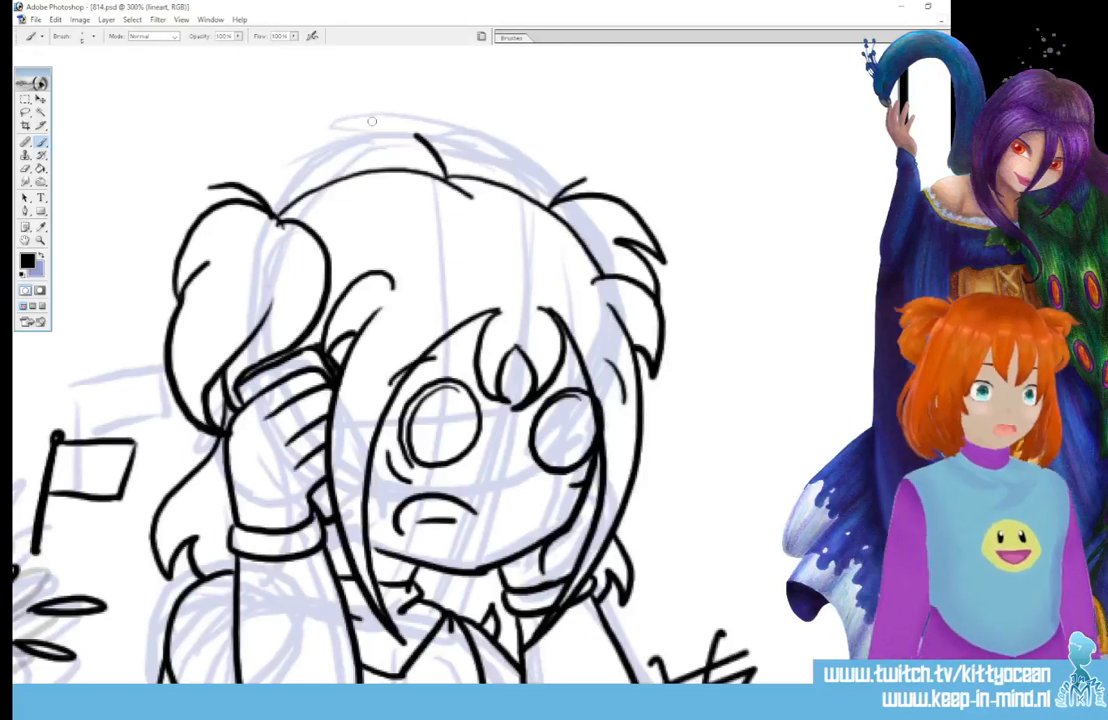
drag(545, 302, 568, 398)
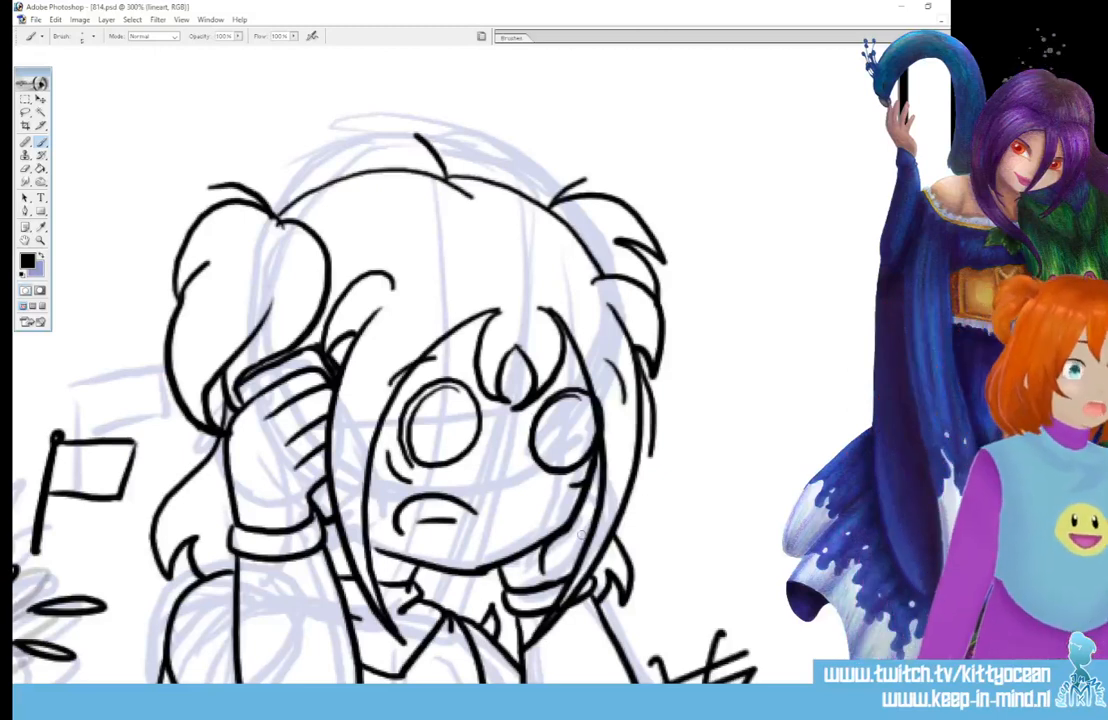
Copy the line art of the whole comic strip and paste it onto a new layer.
scroll(581, 534, down, 3)
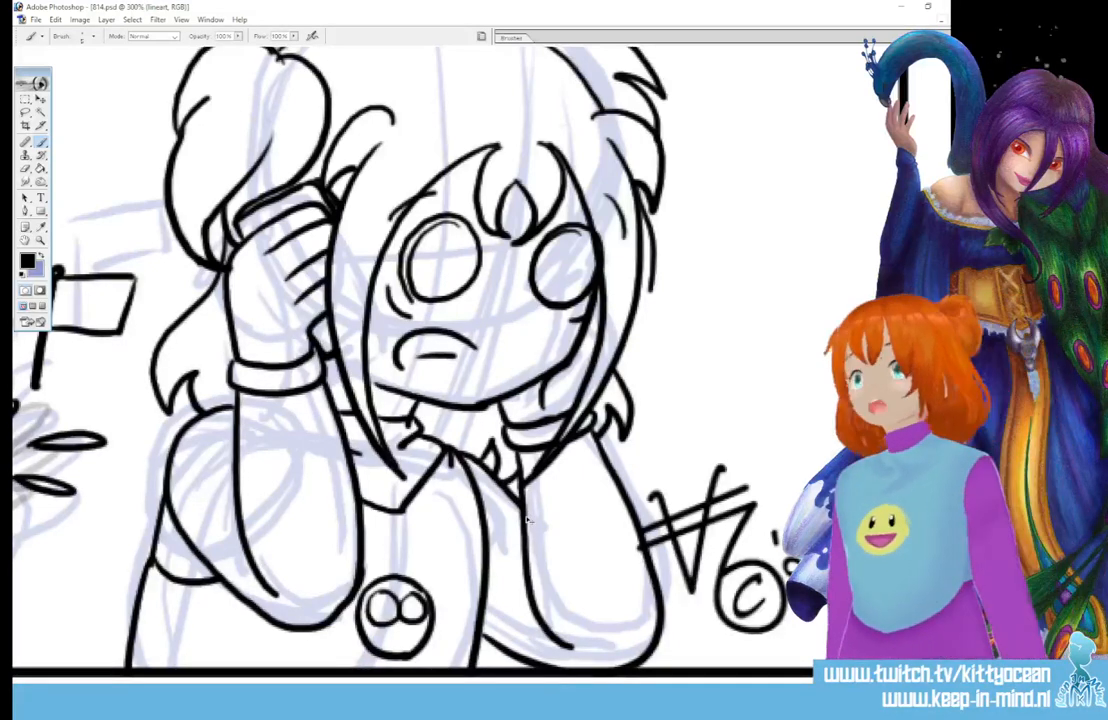
key(ctrl+minus)
key(ctrl+minus)
key(ctrl+minus)
key(ctrl+minus)
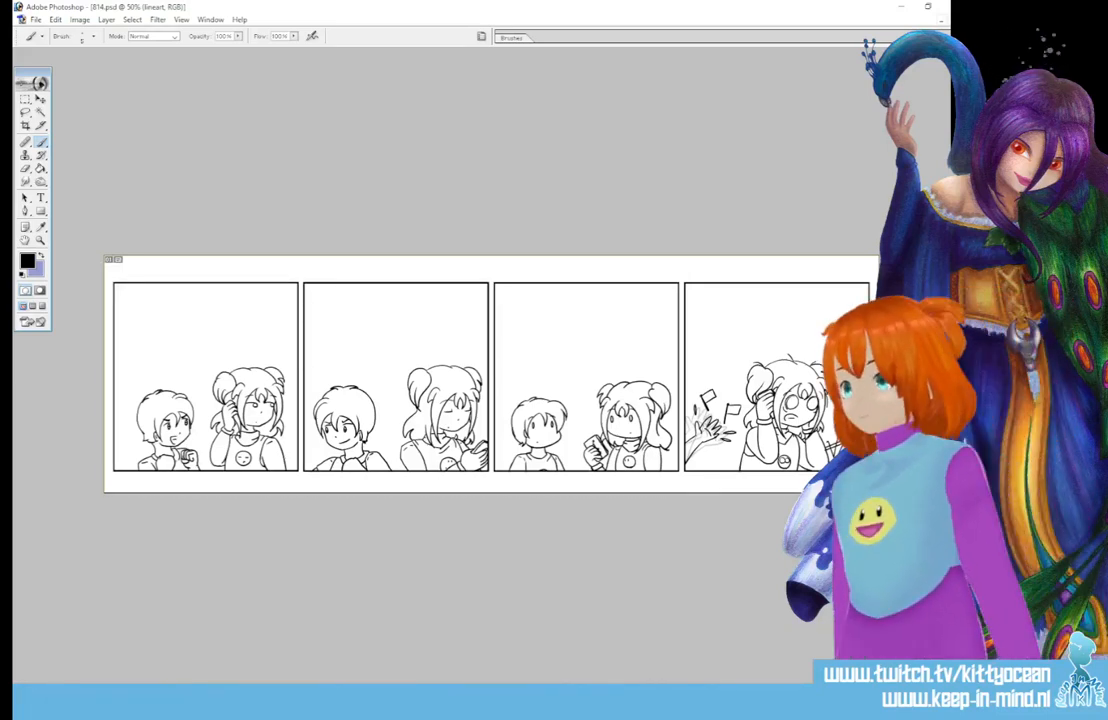
key(ctrl+a)
key(ctrl+c)
key(ctrl+v)
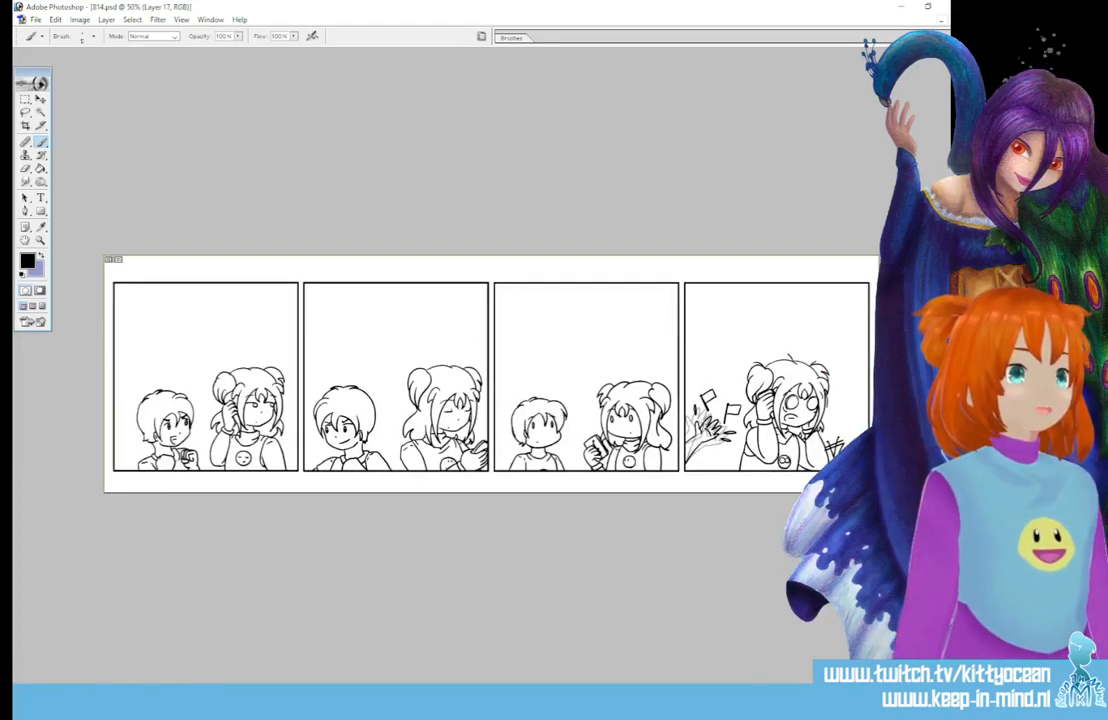
Set the foreground colour to a saturated orange for the girl's hair.
click(28, 262)
click(589, 237)
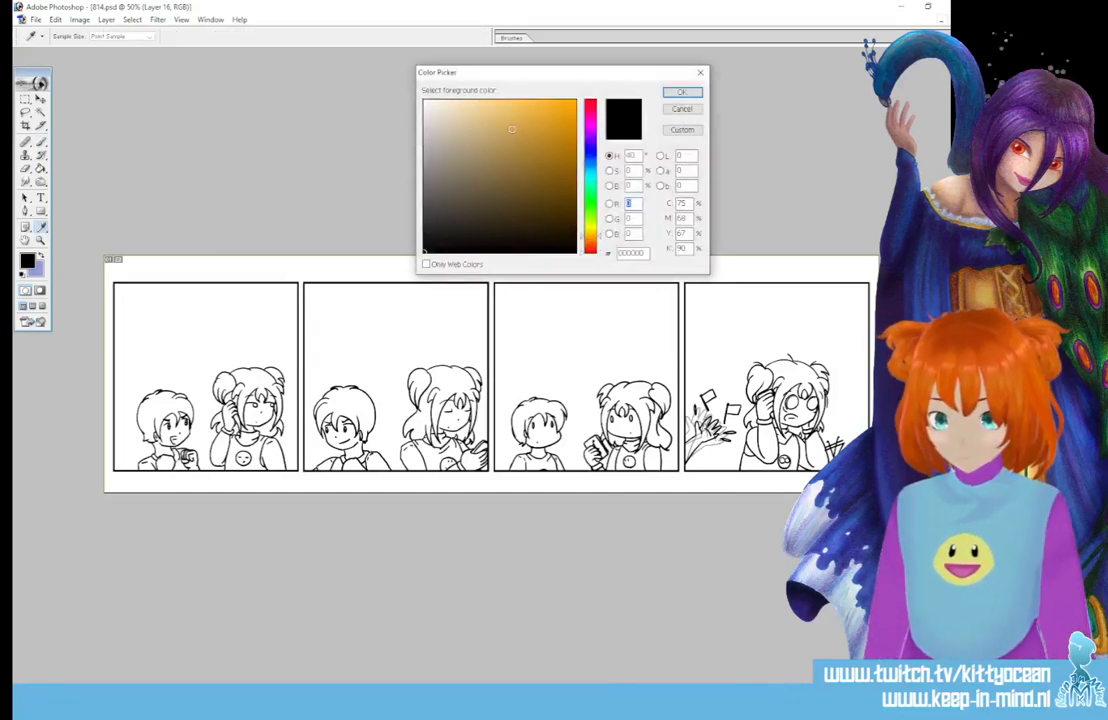
click(535, 129)
click(566, 132)
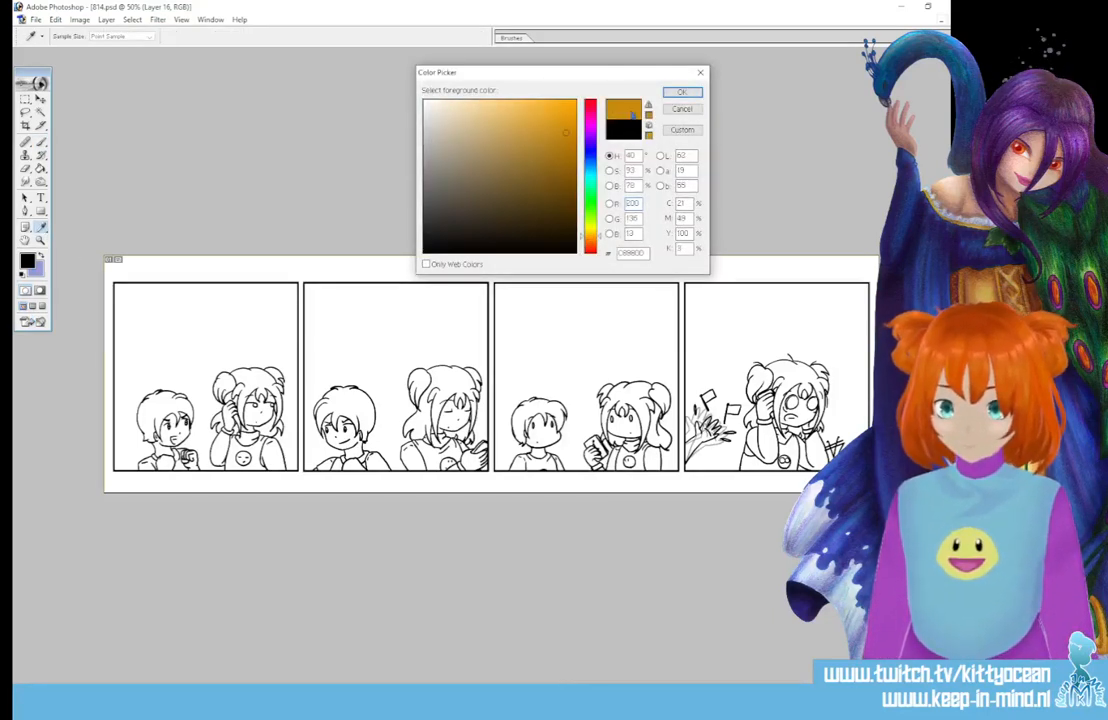
click(588, 239)
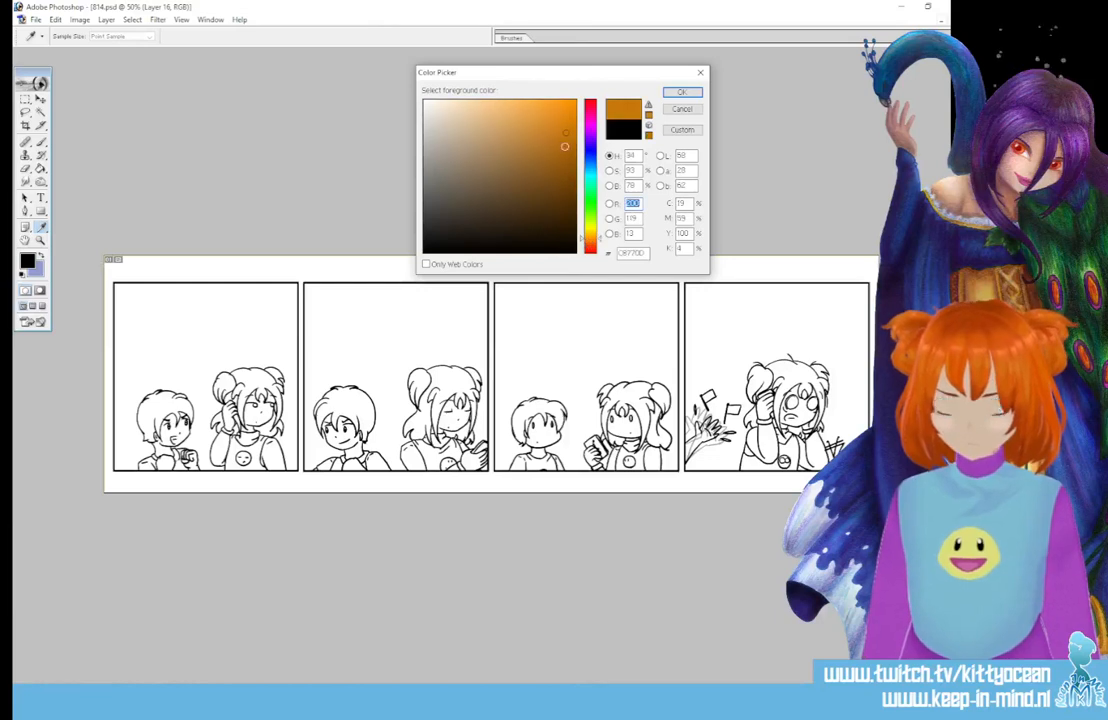
click(682, 92)
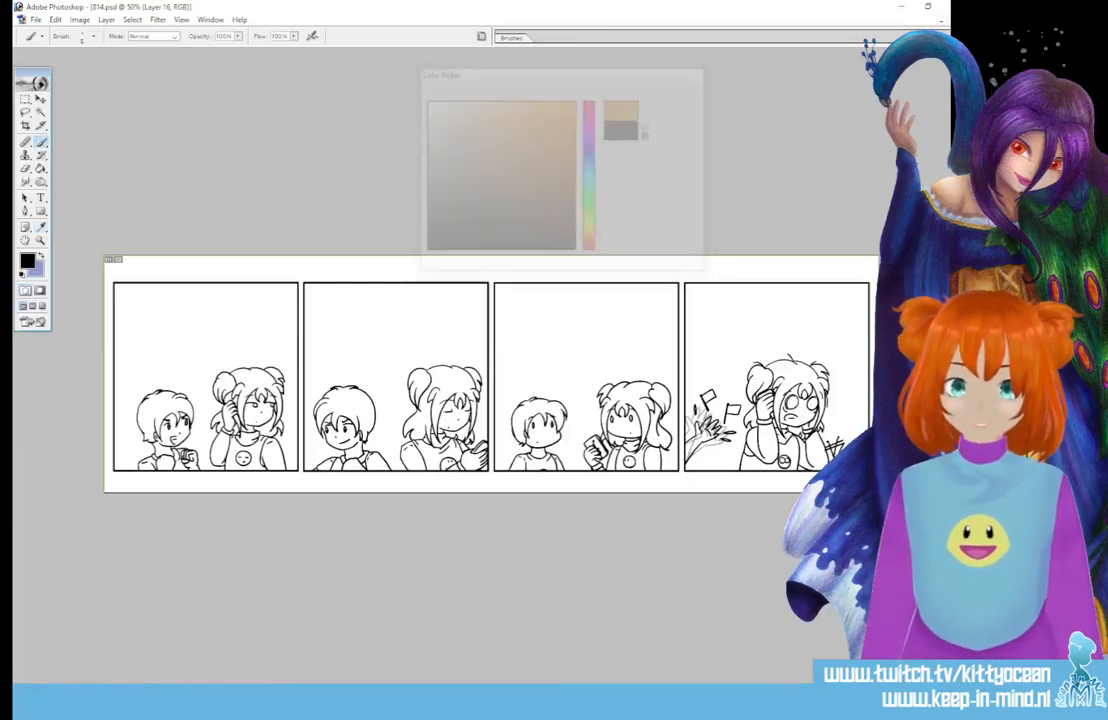
Fill the girl's hair and both buns in the first panel with orange using the Paint Bucket.
click(41, 169)
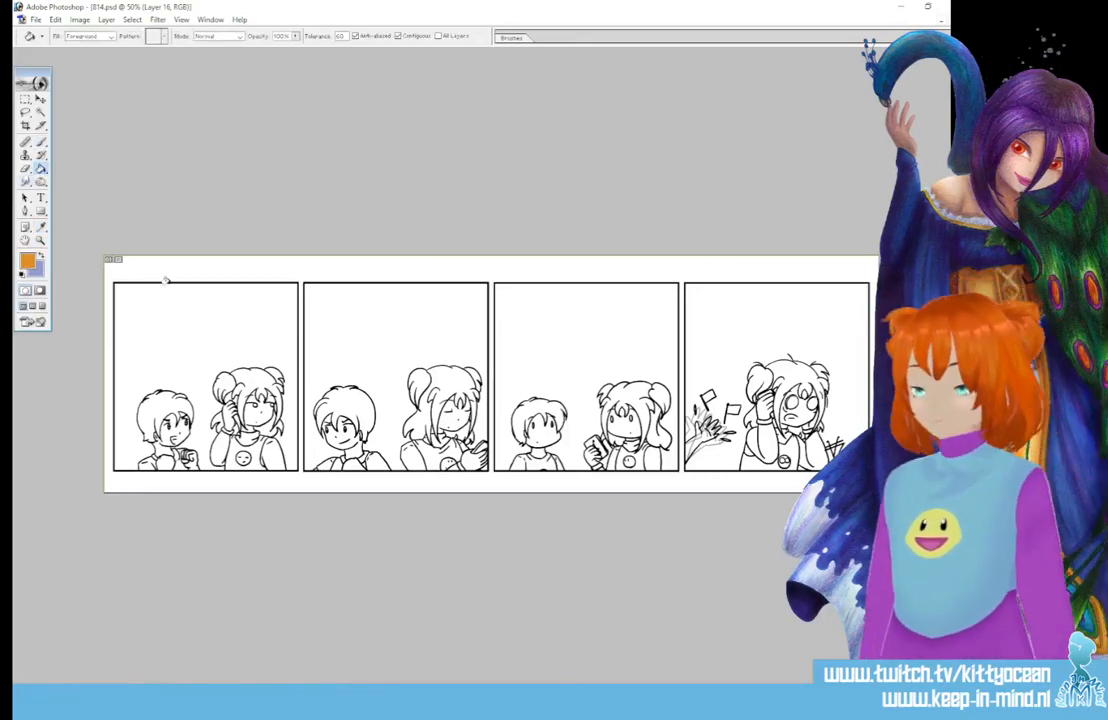
click(245, 385)
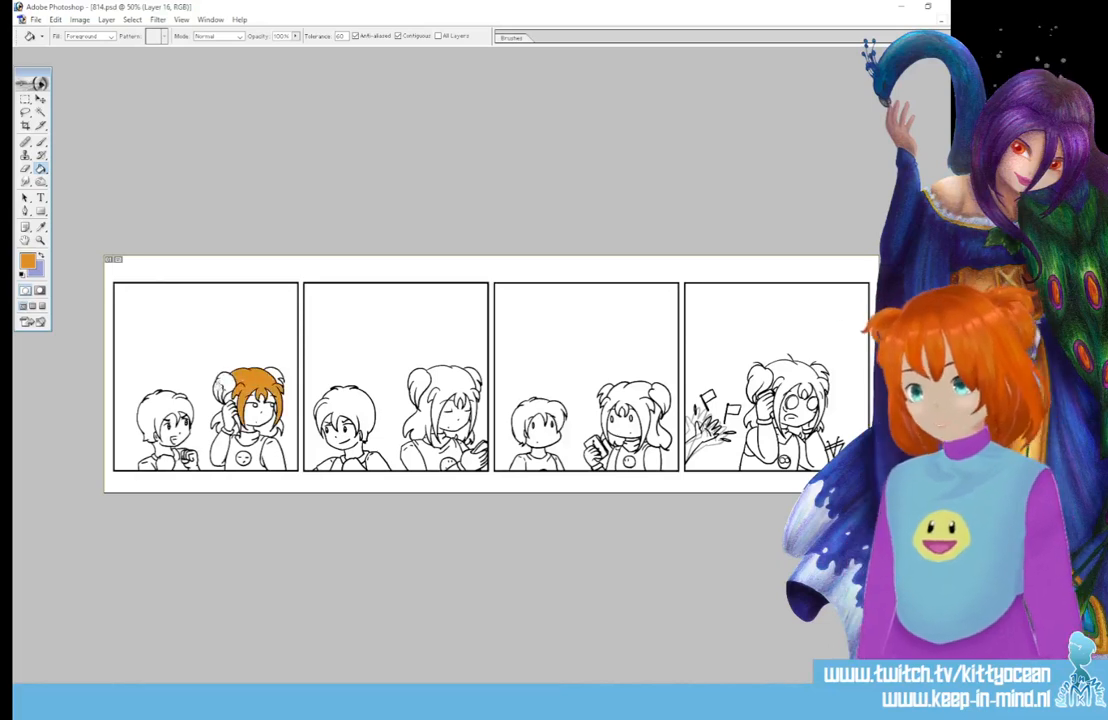
click(222, 381)
click(276, 375)
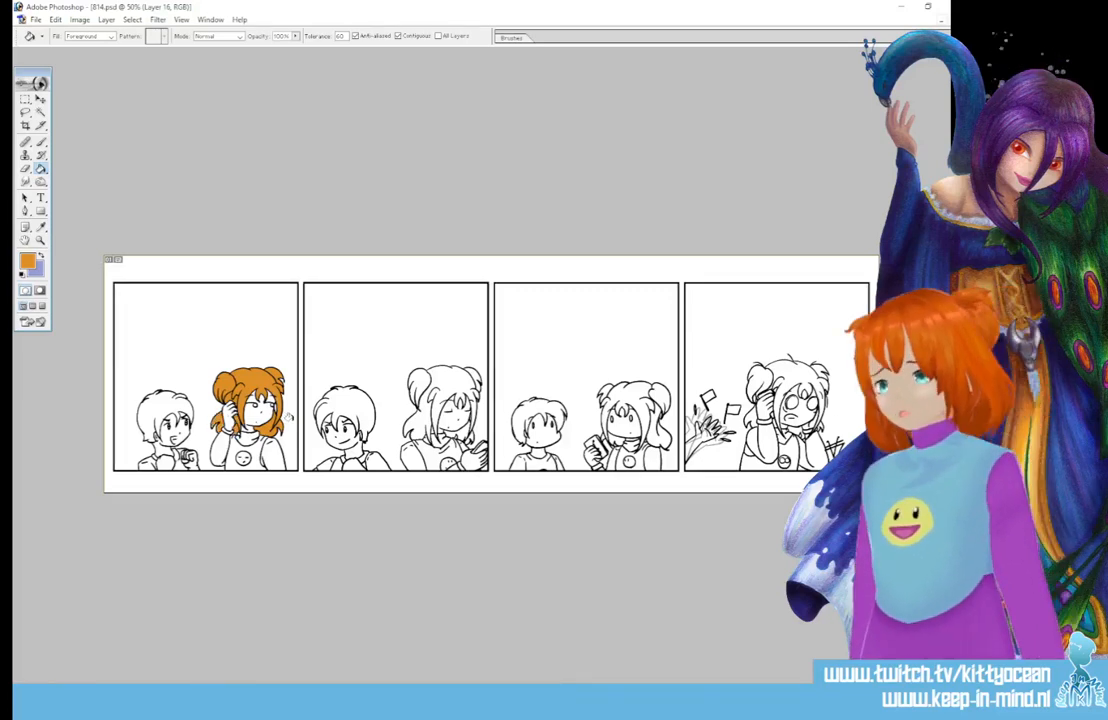
Fill the girl's hair and both buns in the second panel with the same orange.
key(ctrl+plus)
key(ctrl+plus)
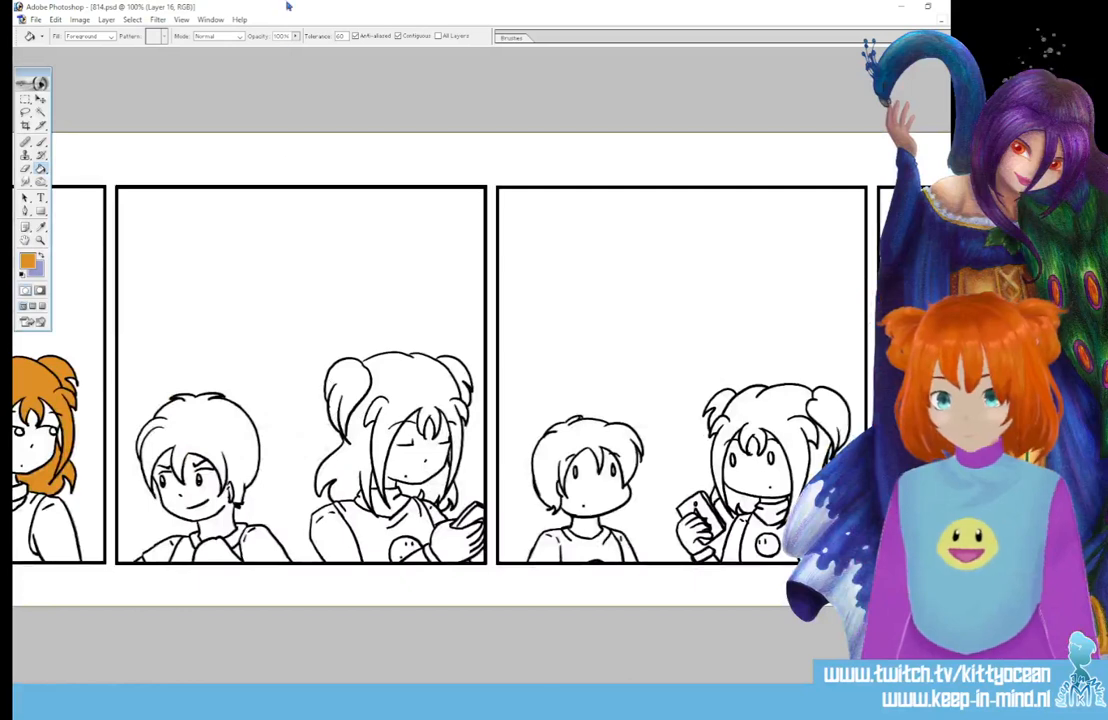
click(396, 376)
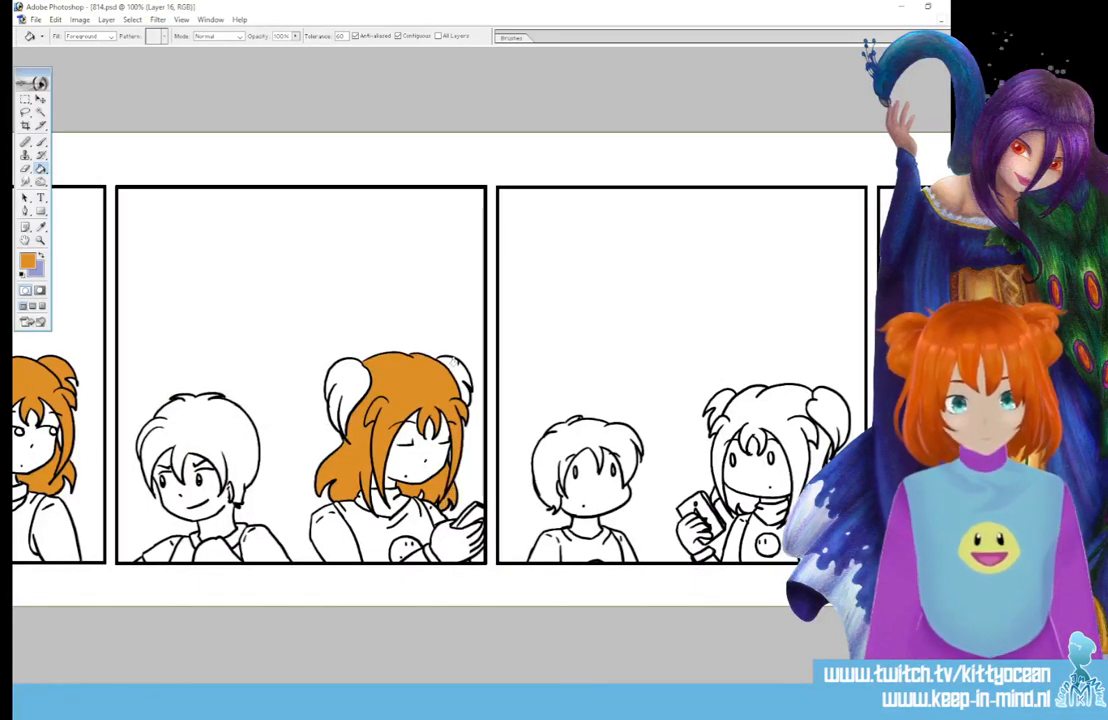
click(452, 378)
click(343, 386)
Fill the girl's hair, back hair and buns in the third panel with the same orange.
scroll(343, 386, right, 2)
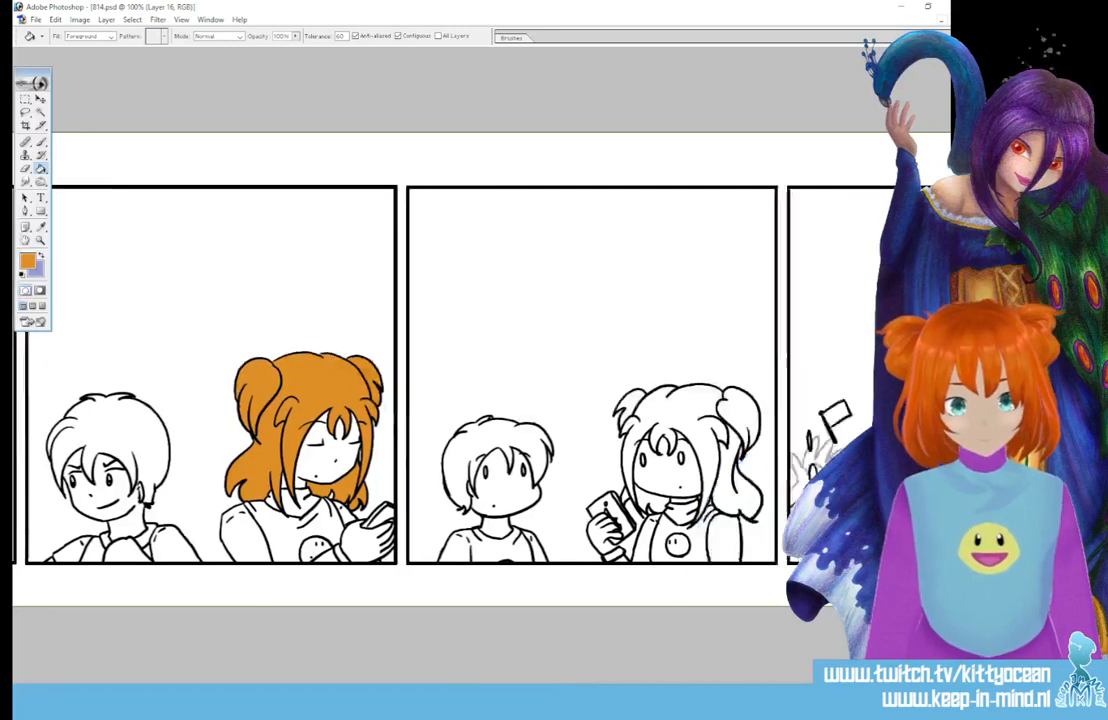
drag(648, 425, 576, 425)
click(596, 419)
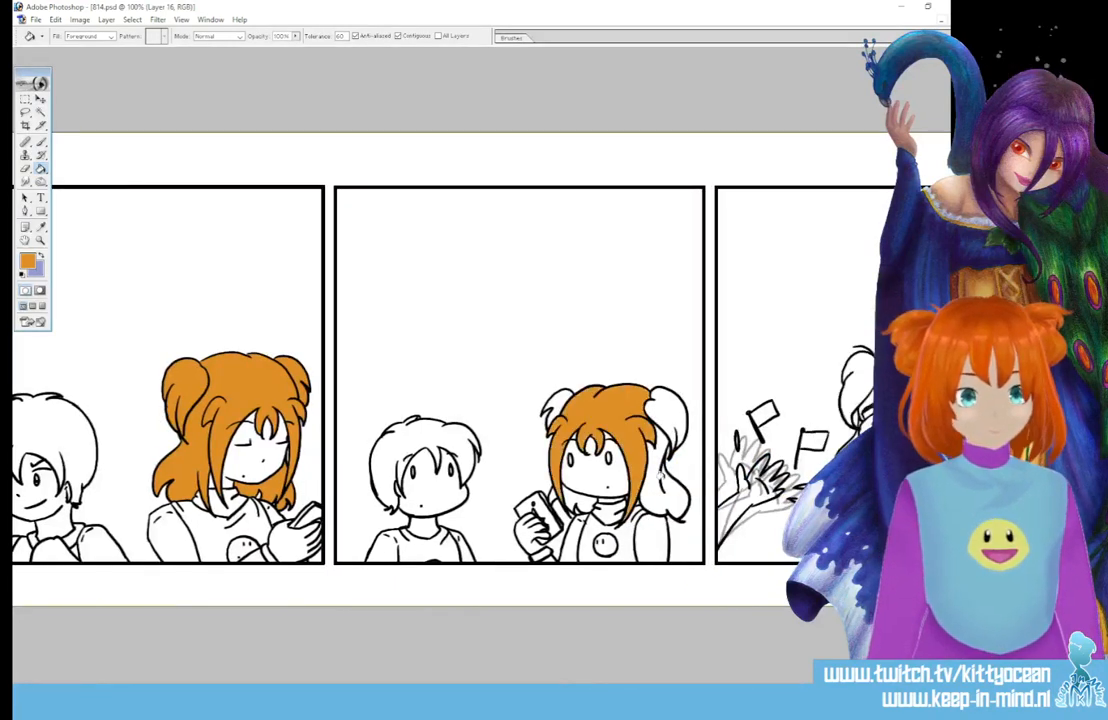
click(653, 497)
click(660, 408)
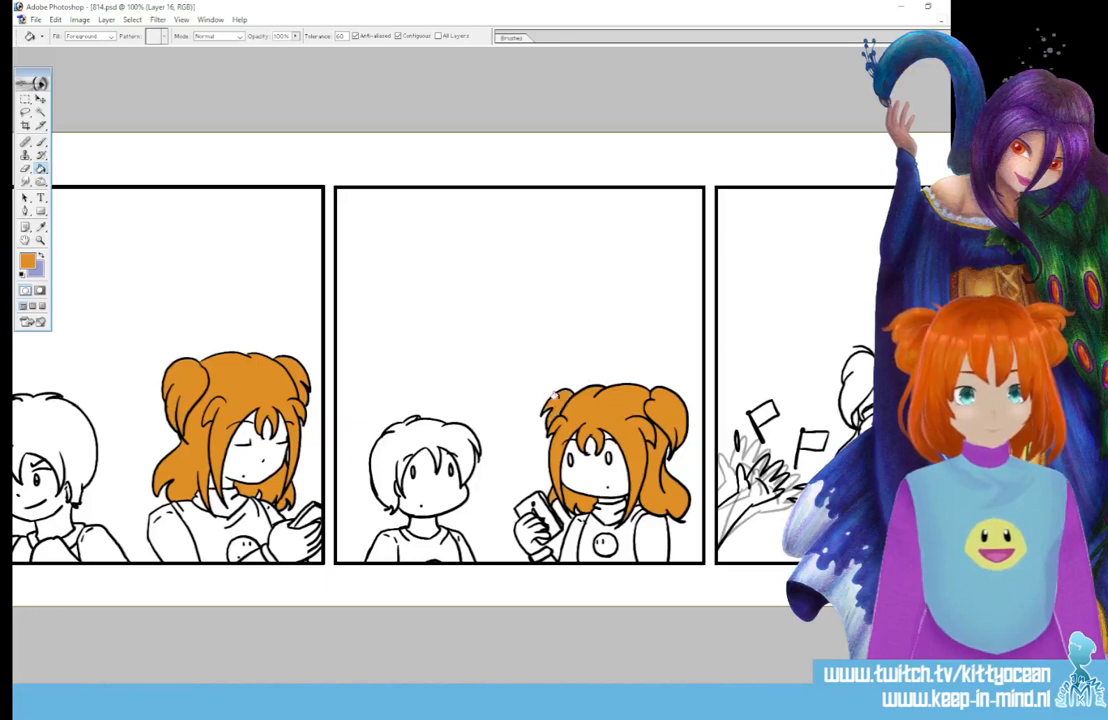
Fill the girl's hair and buns in the fourth panel with the same orange.
scroll(450, 375, right, 3)
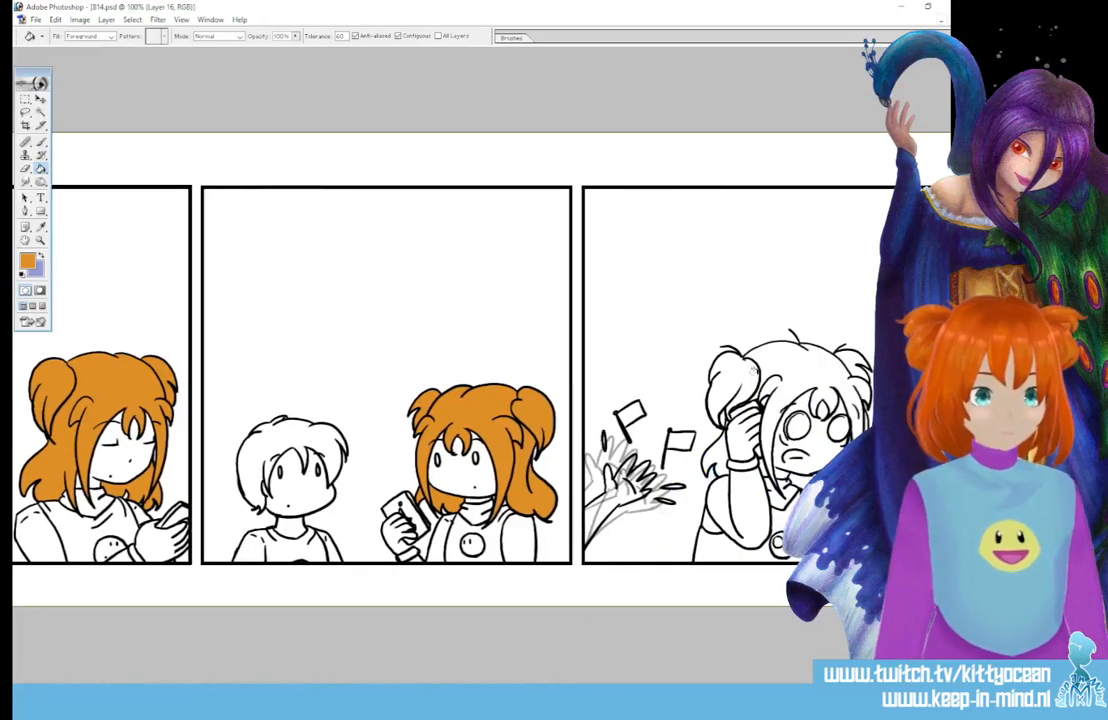
click(725, 385)
click(785, 357)
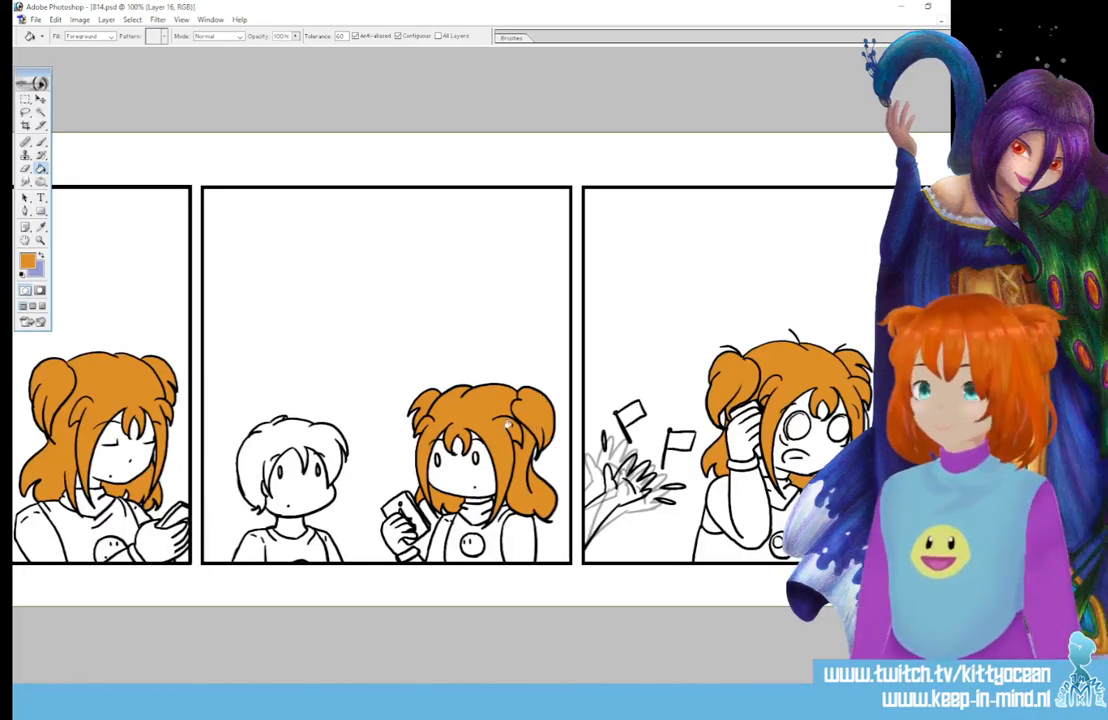
Set the foreground colour to brown 793E0F and fill the boy's hair in the third panel with it.
click(31, 262)
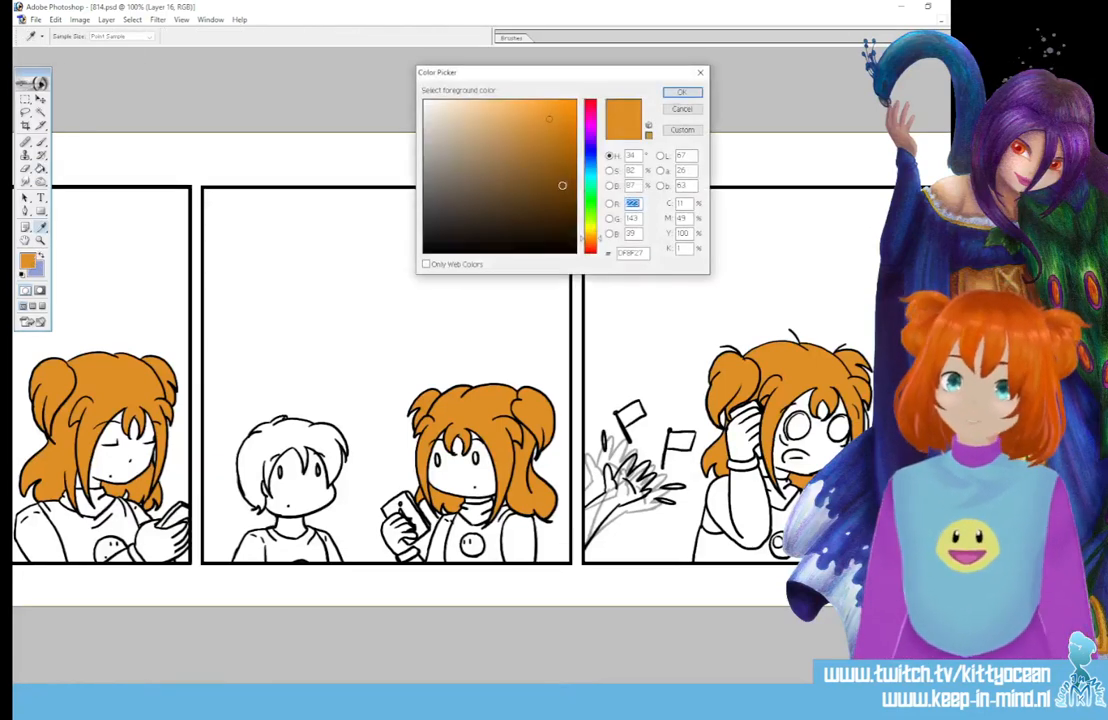
click(590, 242)
click(557, 180)
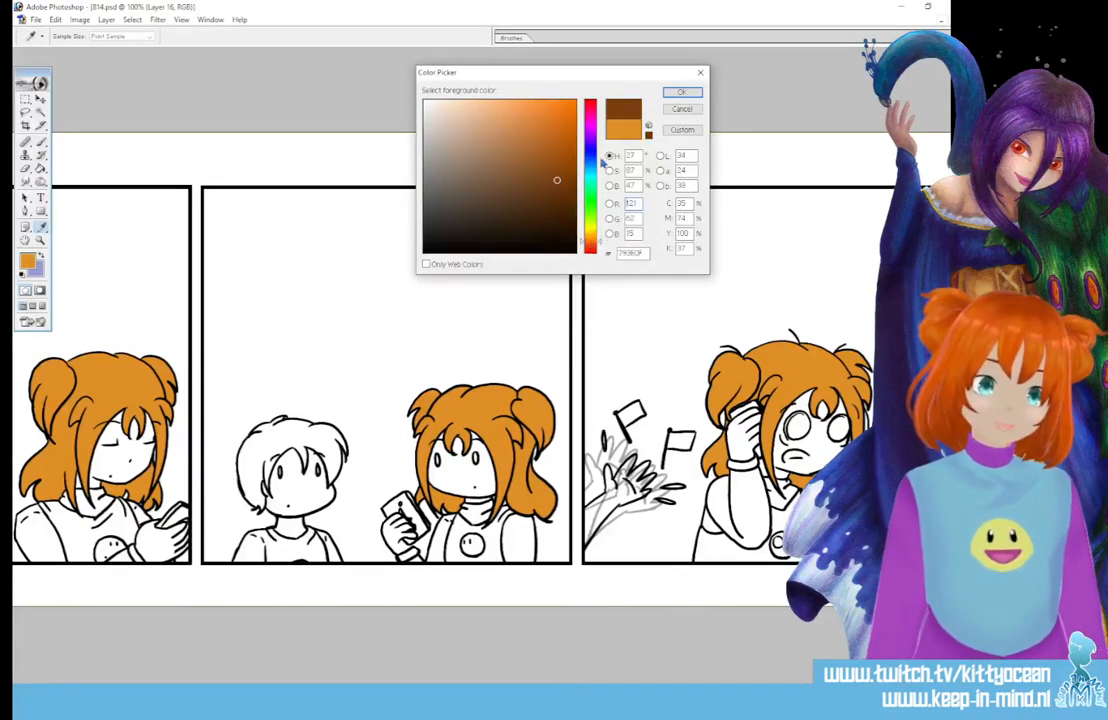
click(672, 93)
click(272, 435)
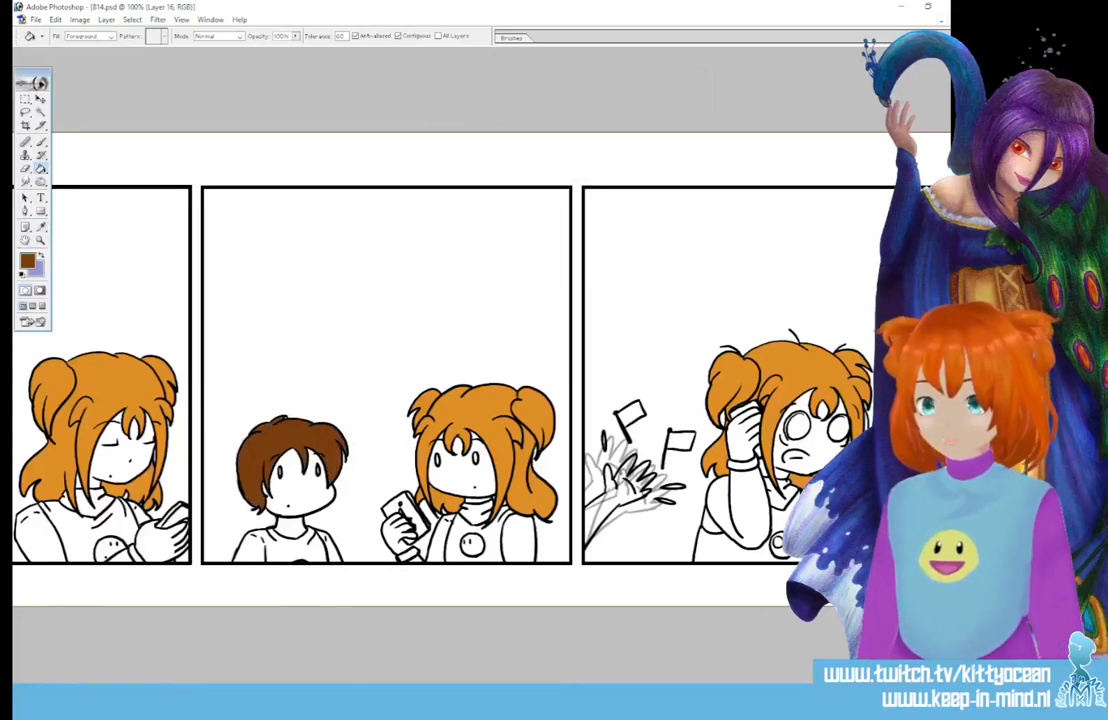
Set the Paint Bucket's tolerance to 100.
scroll(388, 545, left, 2)
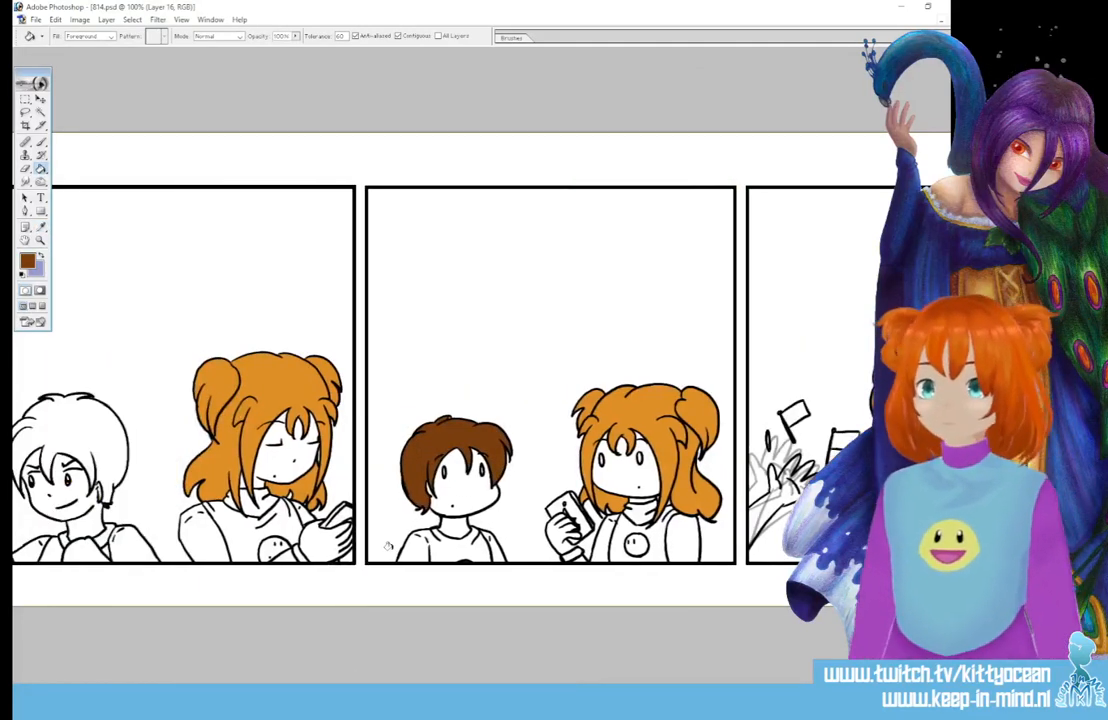
key(b)
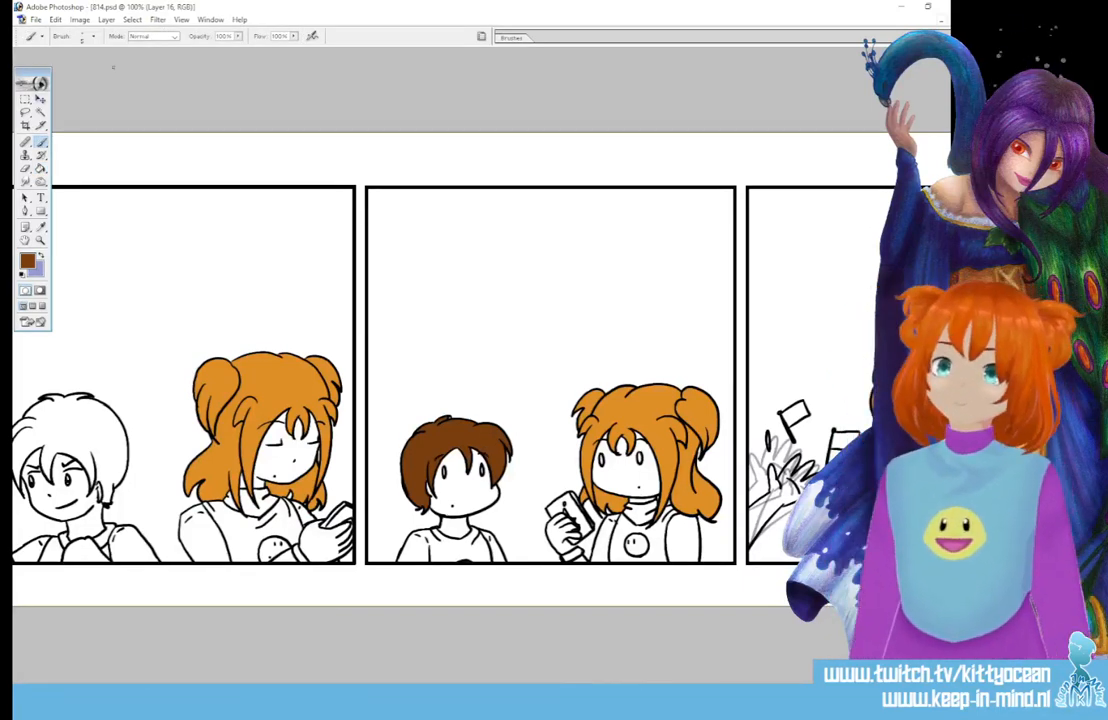
key(g)
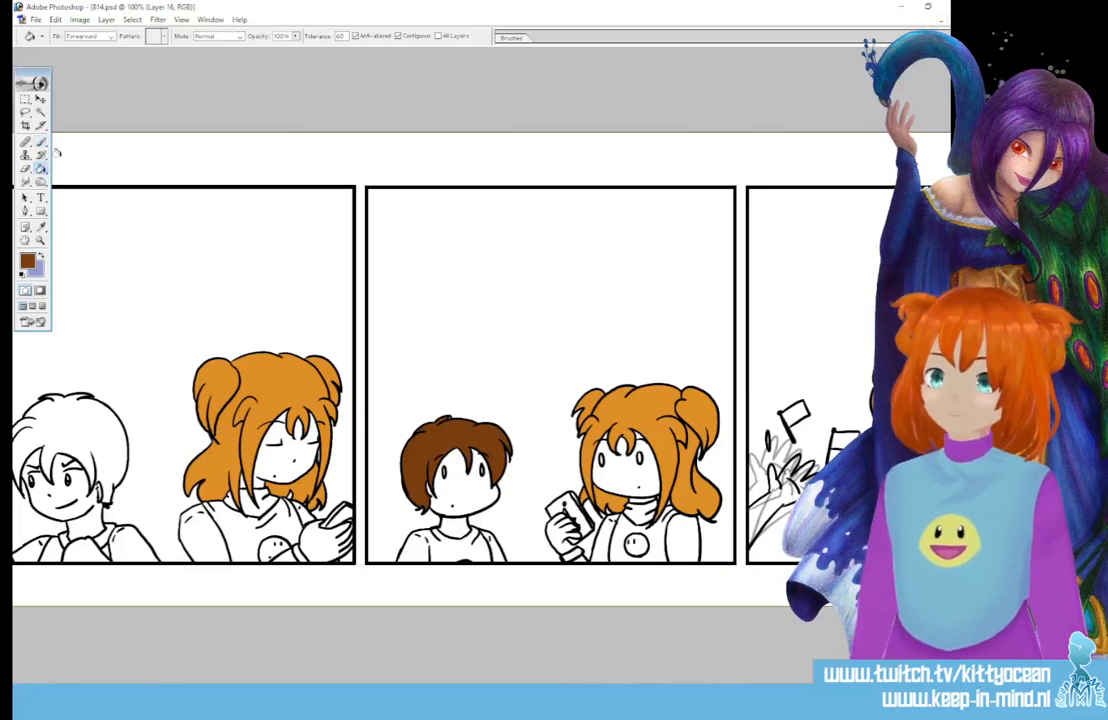
click(341, 36)
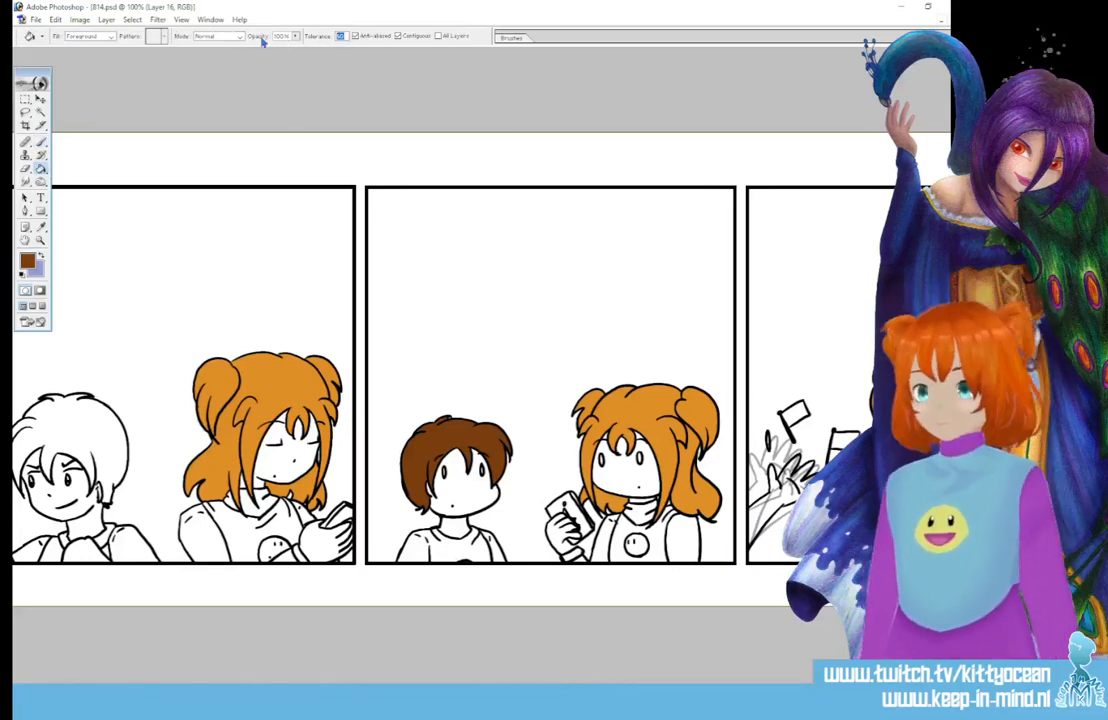
click(258, 36)
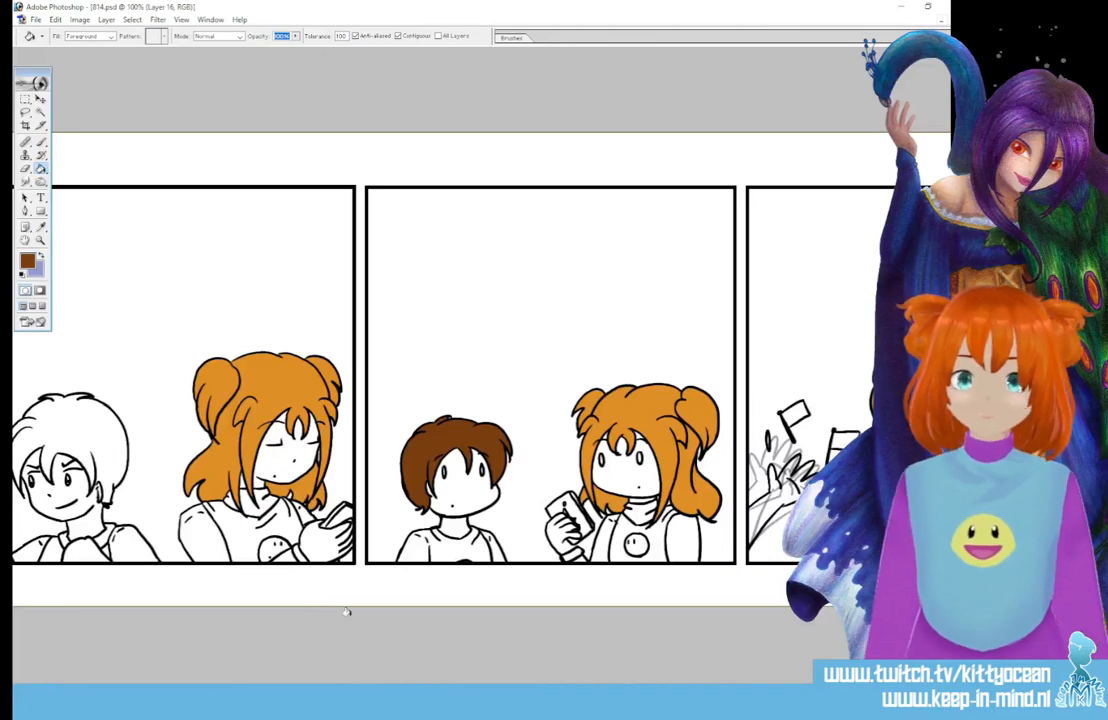
Fill the boy's hair in the second and first panels with the same brown.
drag(52, 439, 272, 439)
click(287, 408)
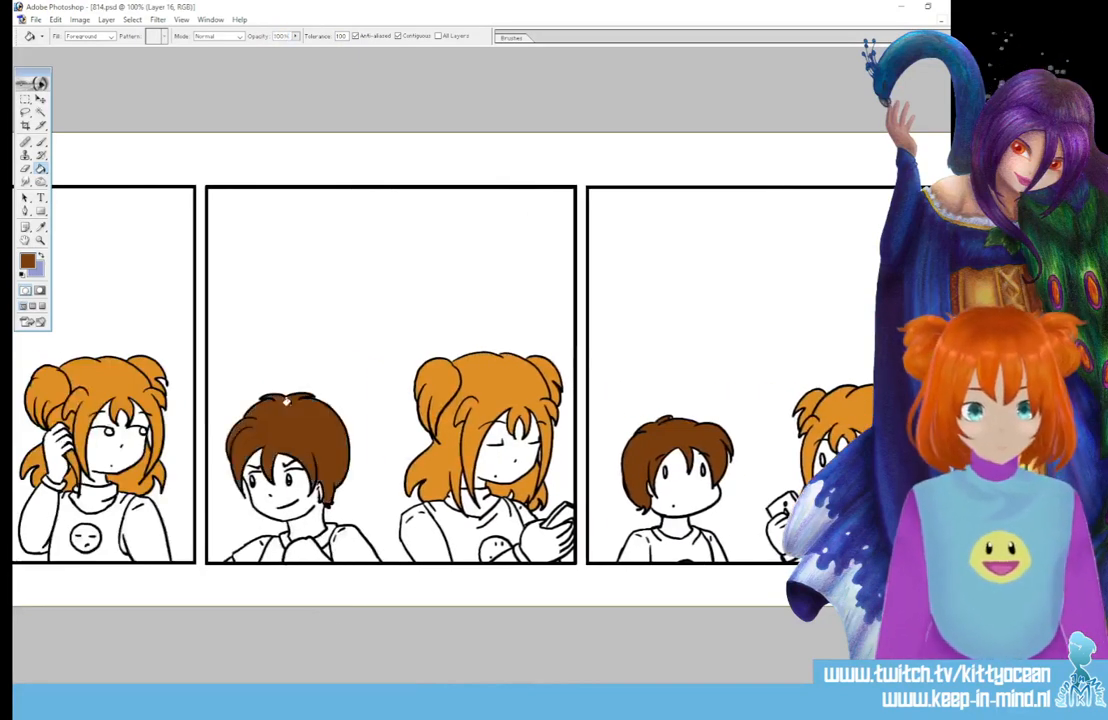
drag(52, 432, 258, 432)
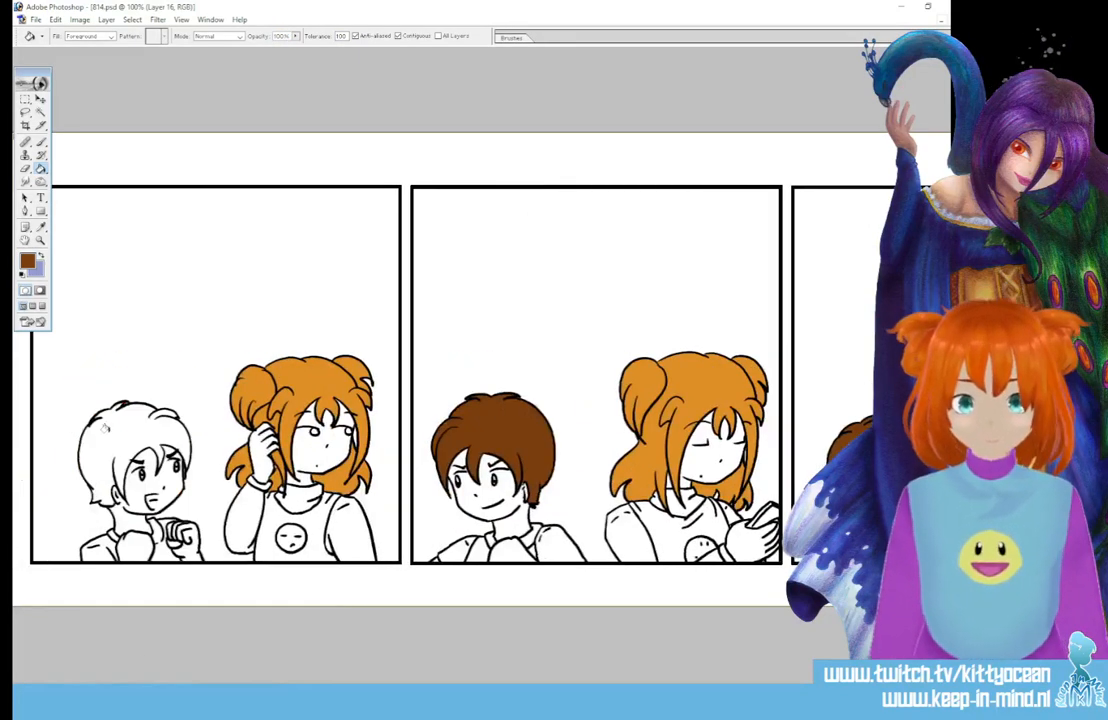
click(106, 432)
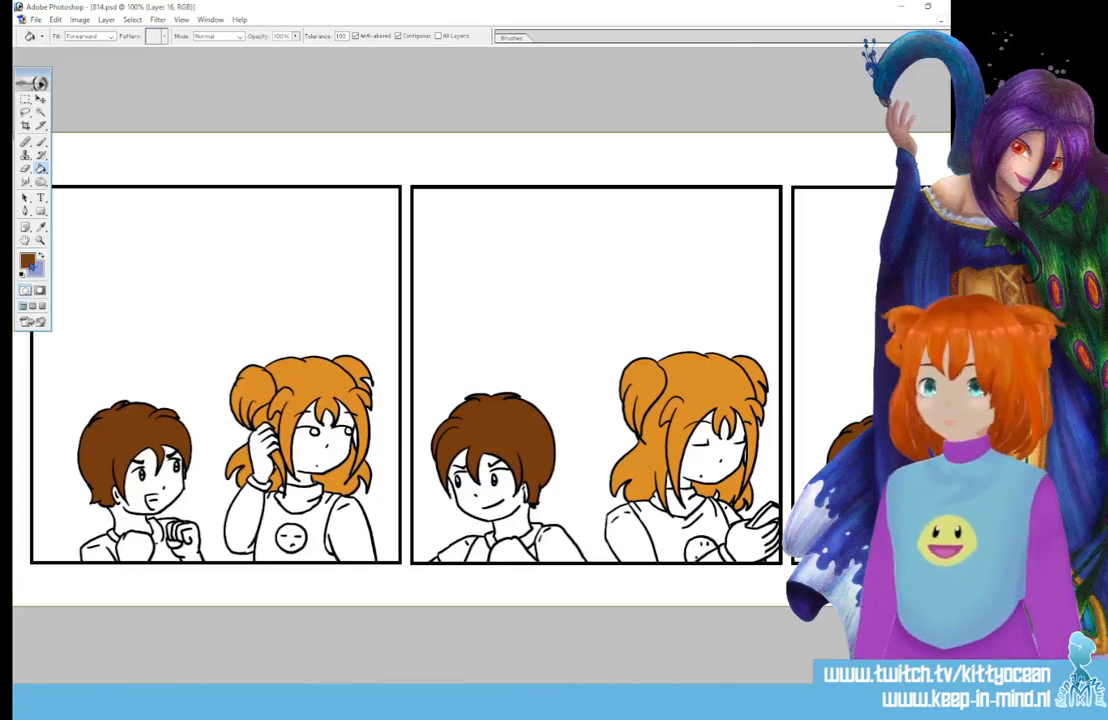
Choose a slightly darker brown as the foreground colour and refill the boy's hair in the first panel.
click(27, 260)
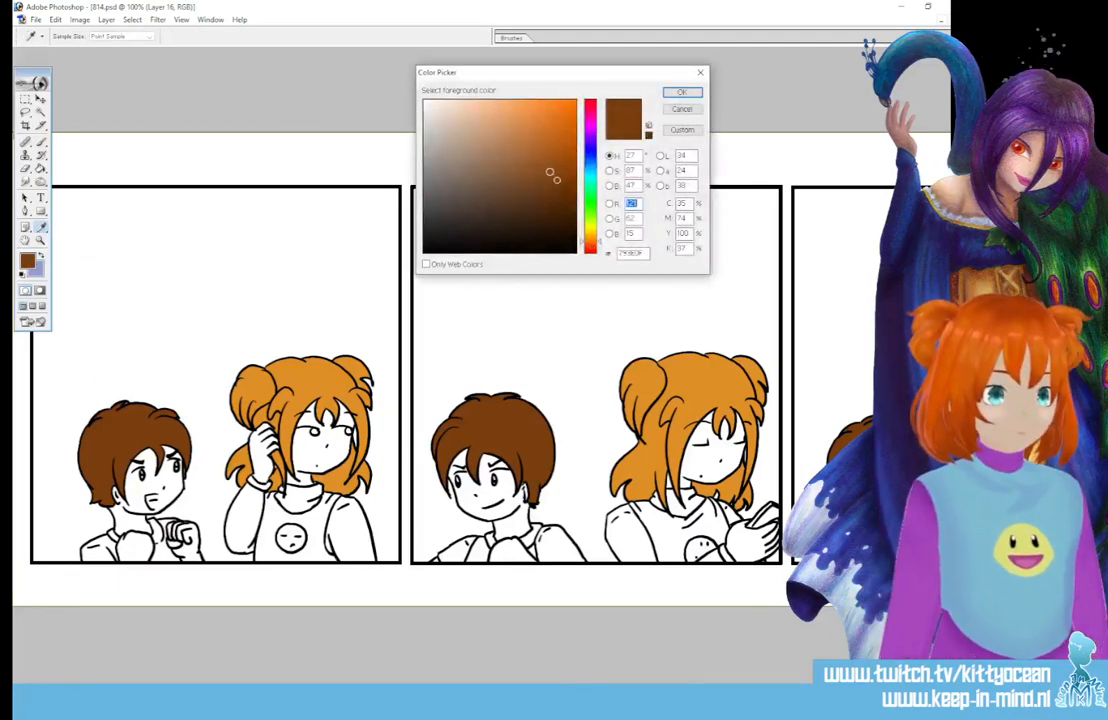
click(680, 92)
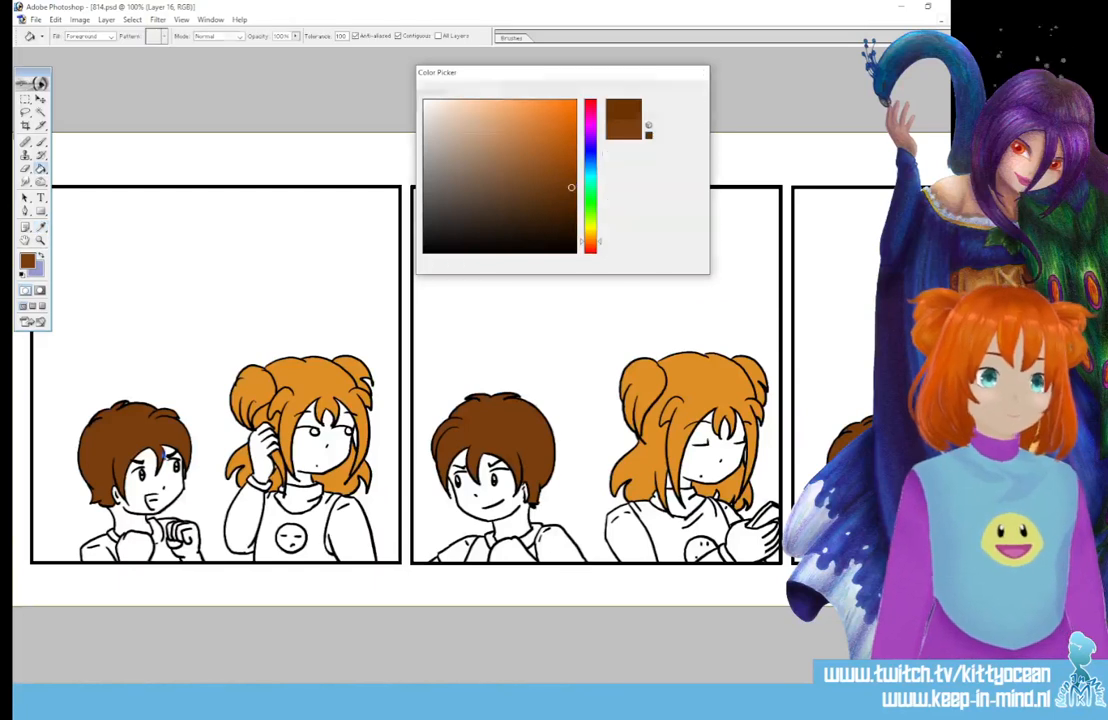
click(131, 429)
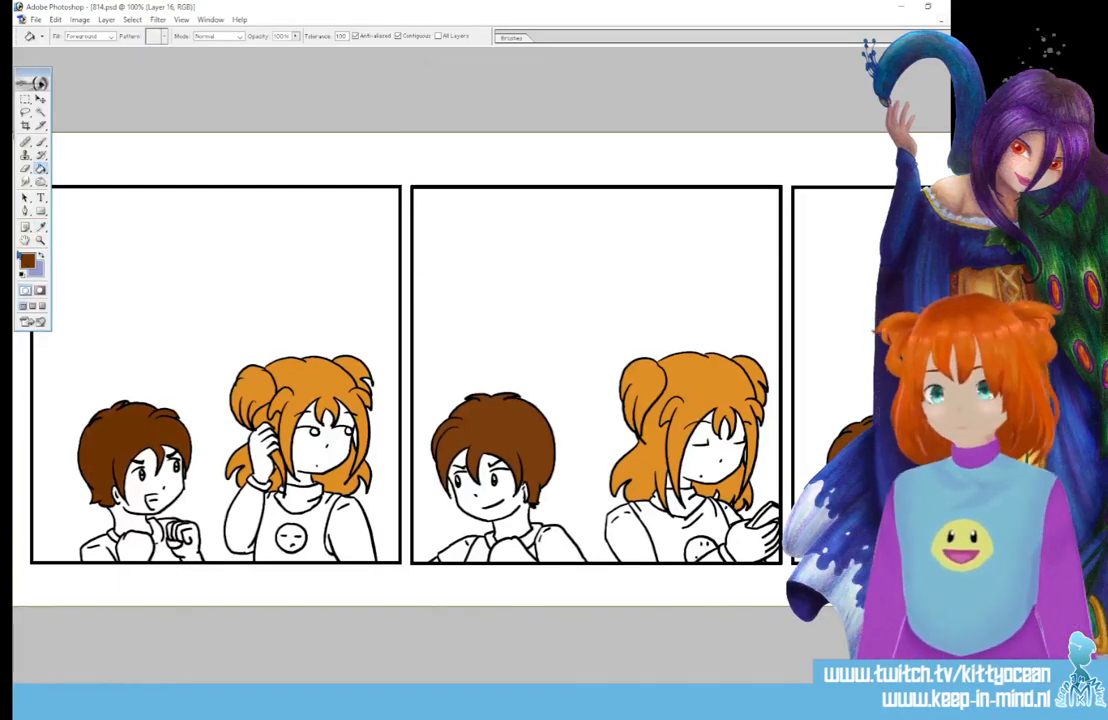
Try reddish brown 6D1F03 on the boy's hair in the first panel.
click(27, 260)
drag(590, 241, 590, 246)
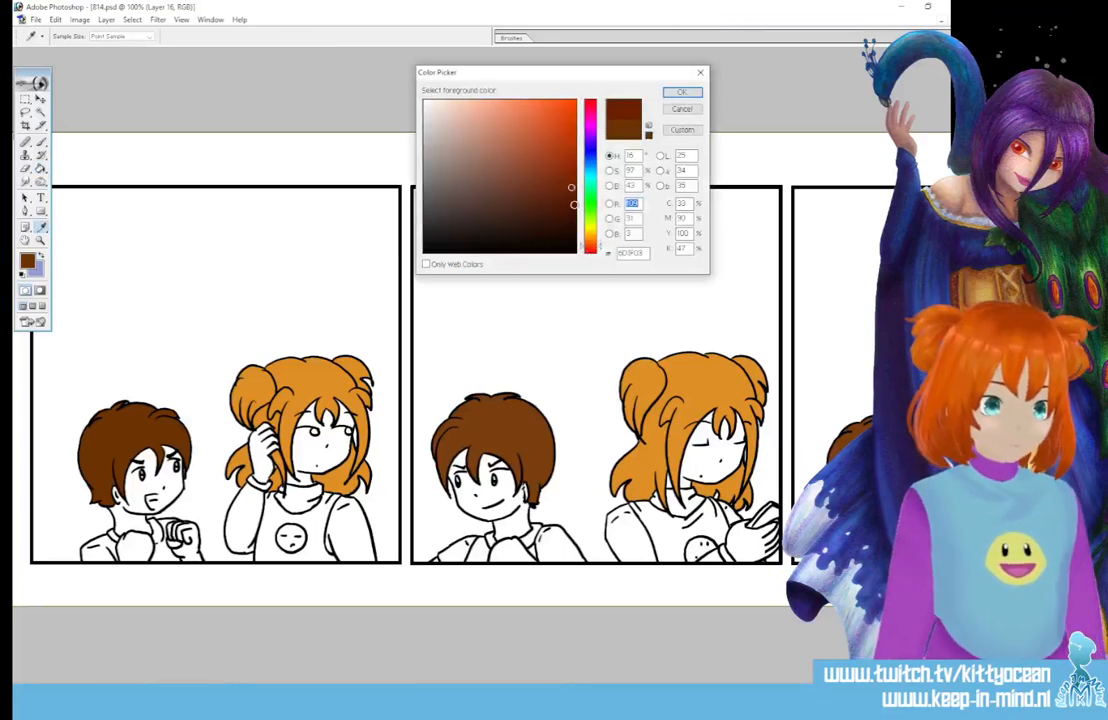
click(681, 91)
click(175, 440)
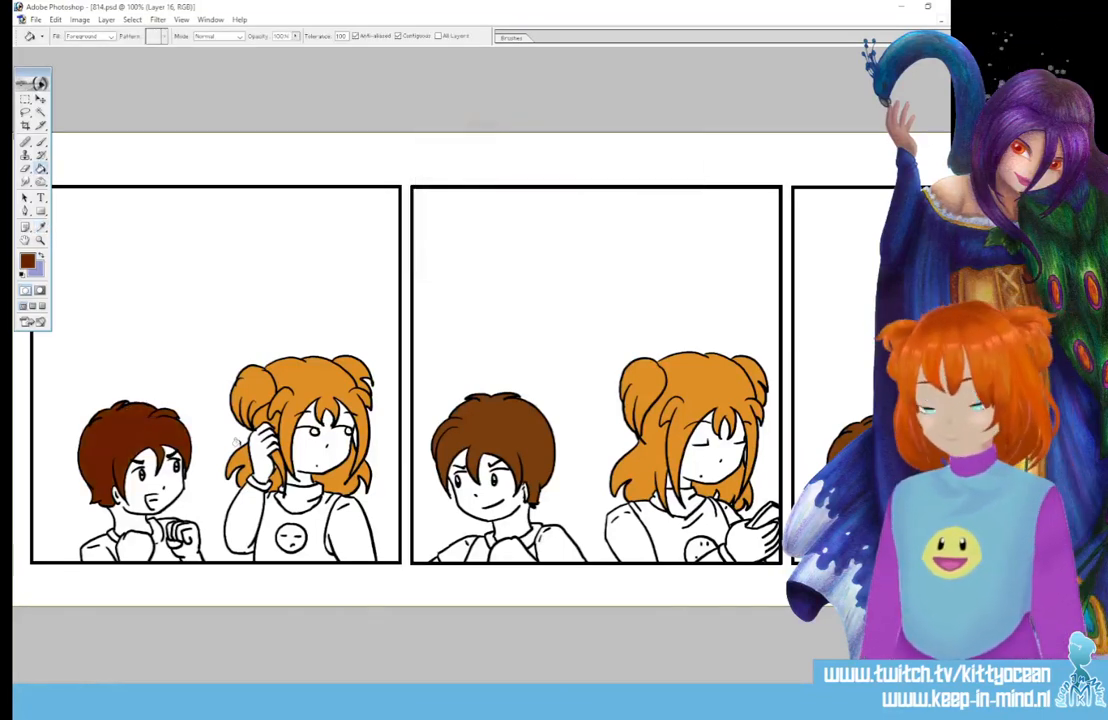
Set the foreground colour to dark brown 4E1400 and refill the boy's hair in the first three panels.
click(27, 260)
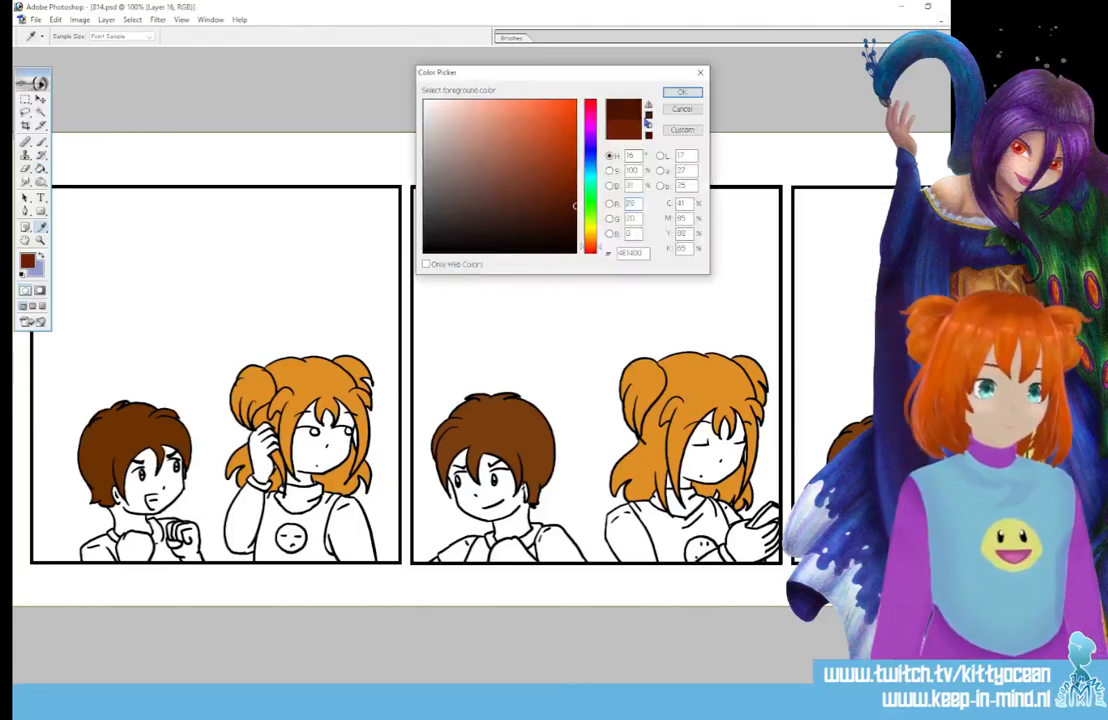
click(681, 91)
click(129, 424)
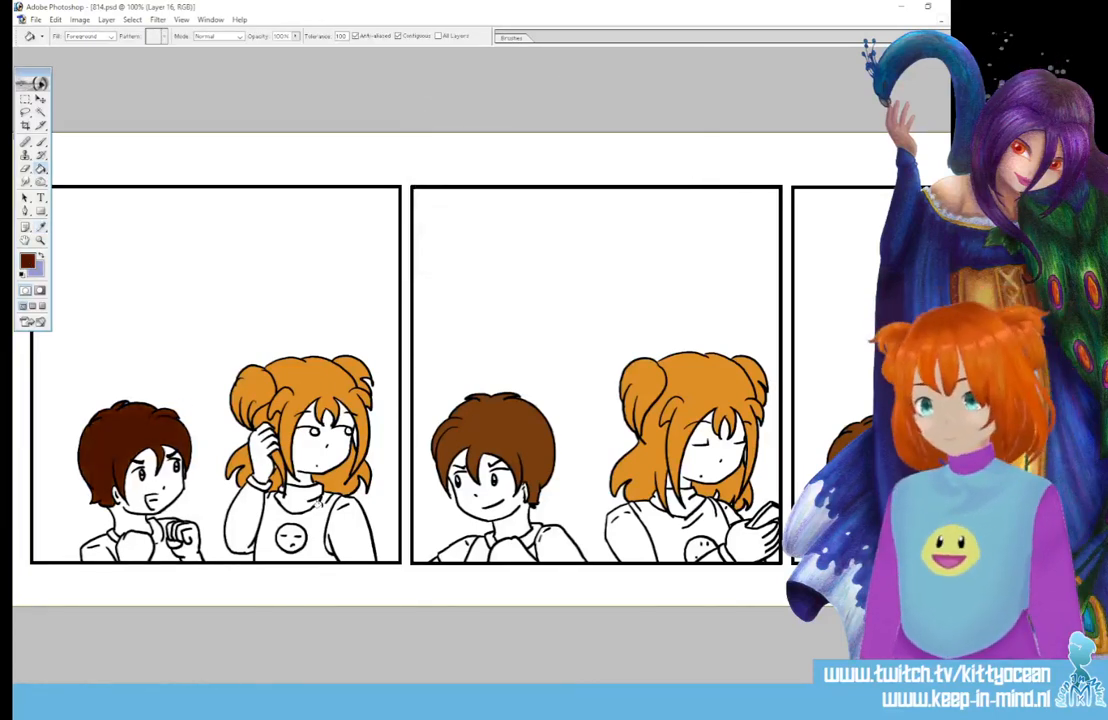
click(484, 428)
scroll(655, 433, right, 5)
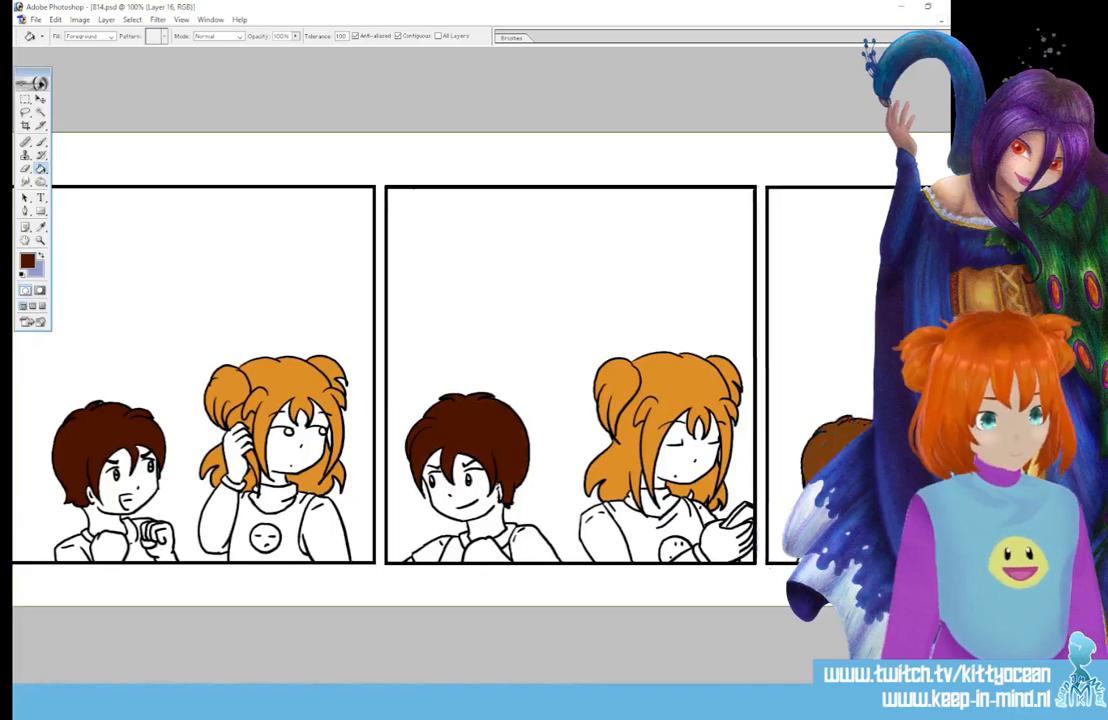
click(687, 446)
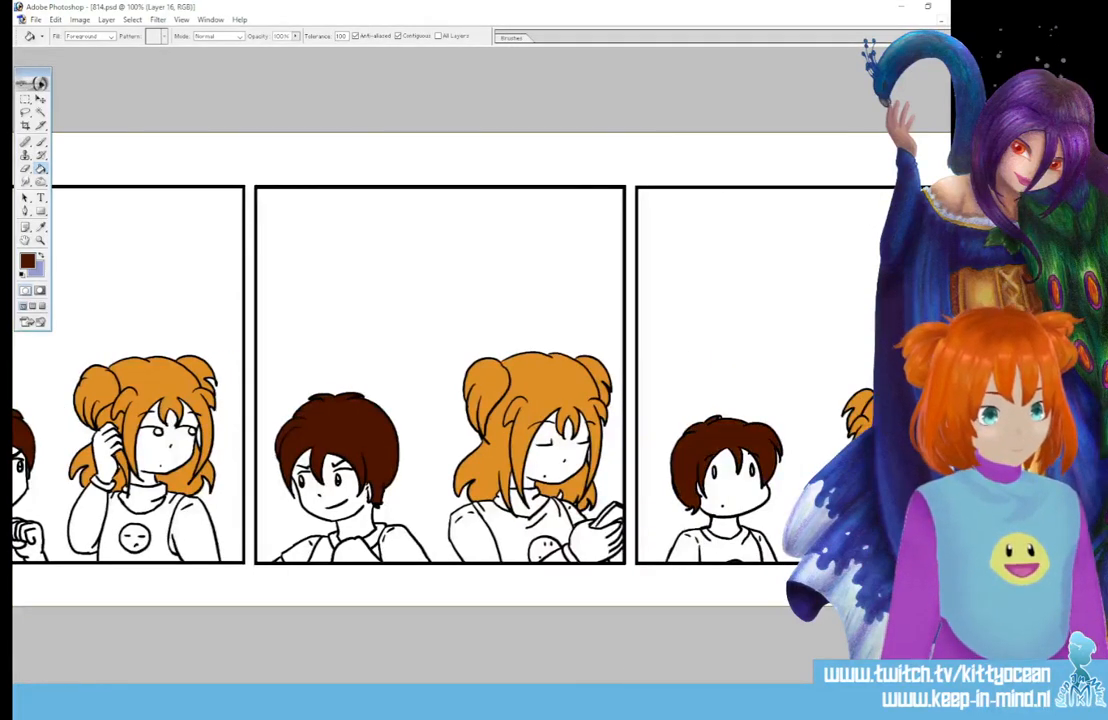
Try skin tone D6BB95 on the girl's face in the first panel, and undo the fill.
scroll(462, 494, right, 10)
scroll(462, 494, left, 10)
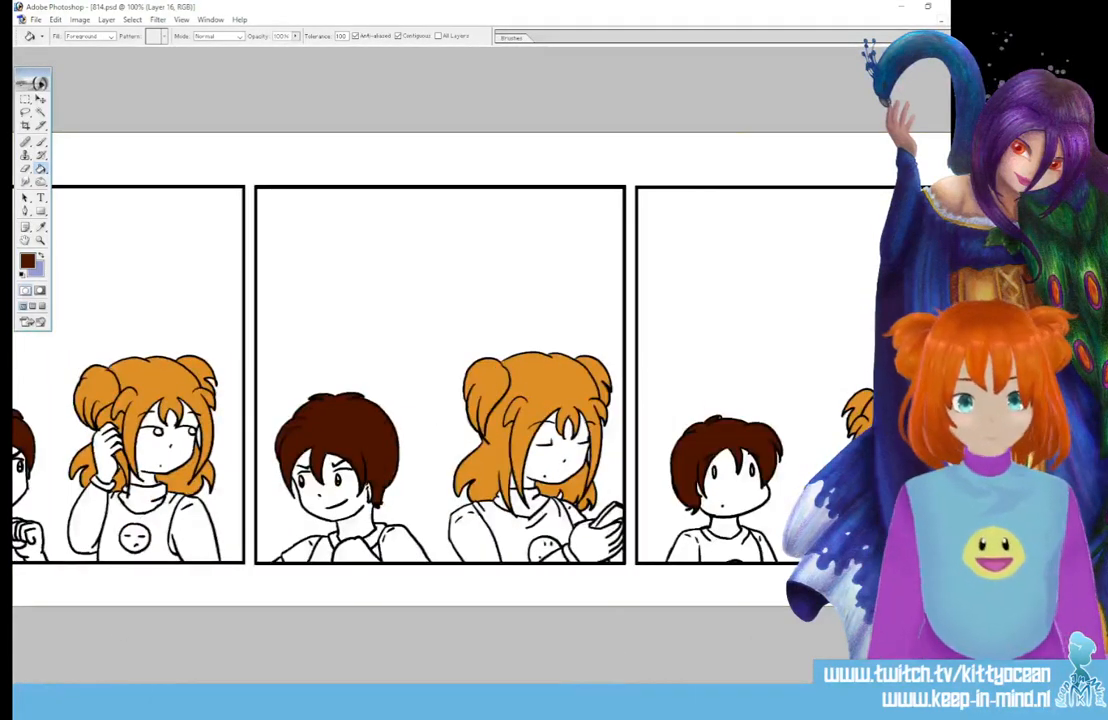
scroll(450, 375, left, 5)
click(27, 259)
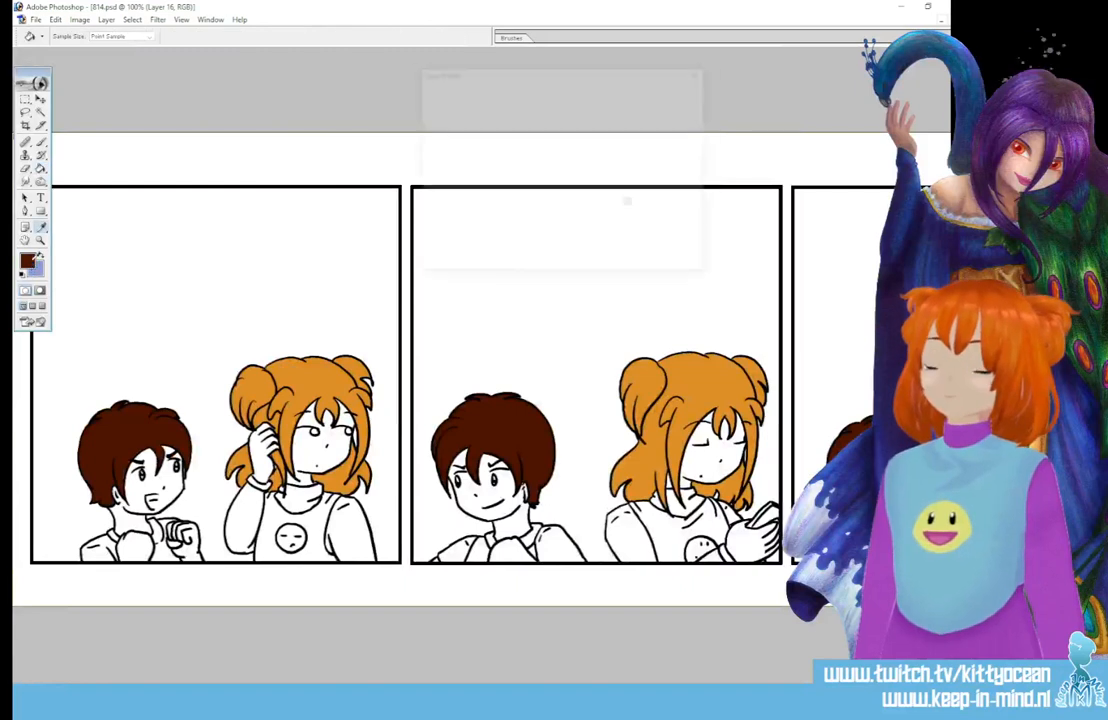
drag(590, 240, 590, 243)
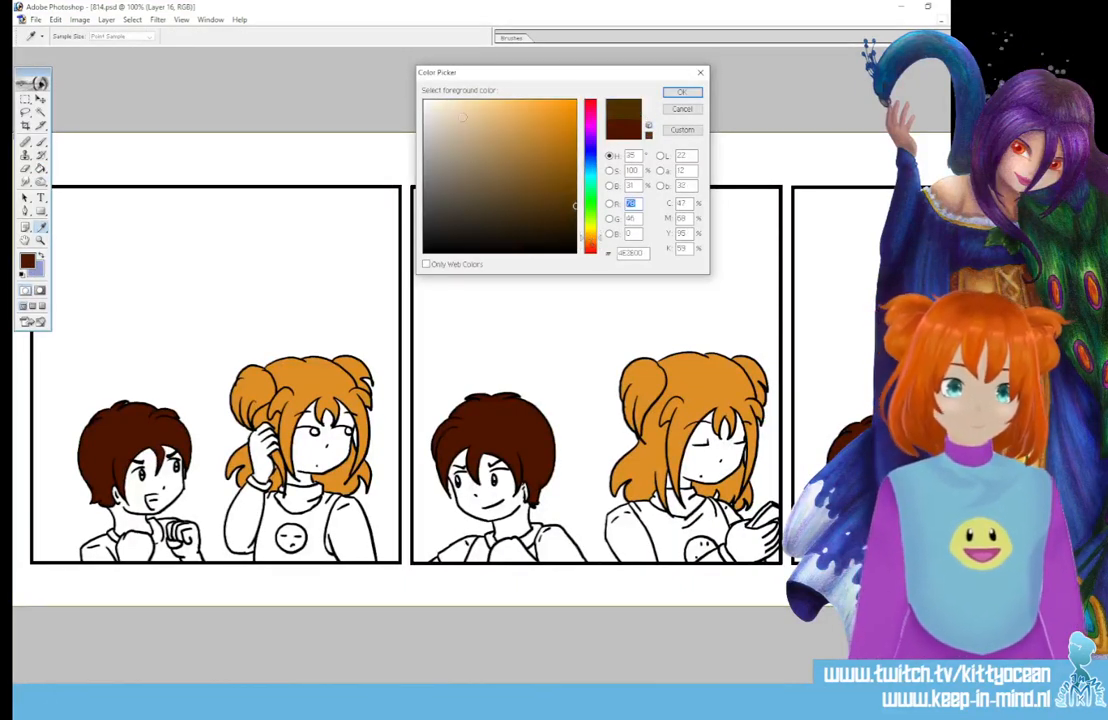
click(469, 124)
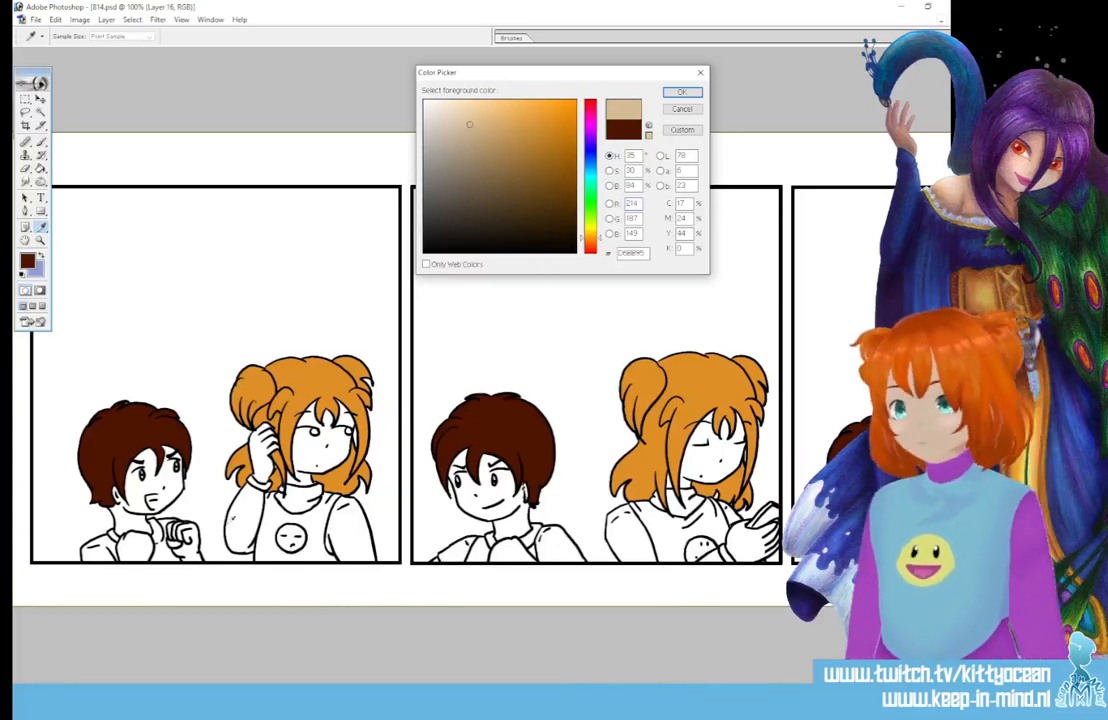
click(682, 92)
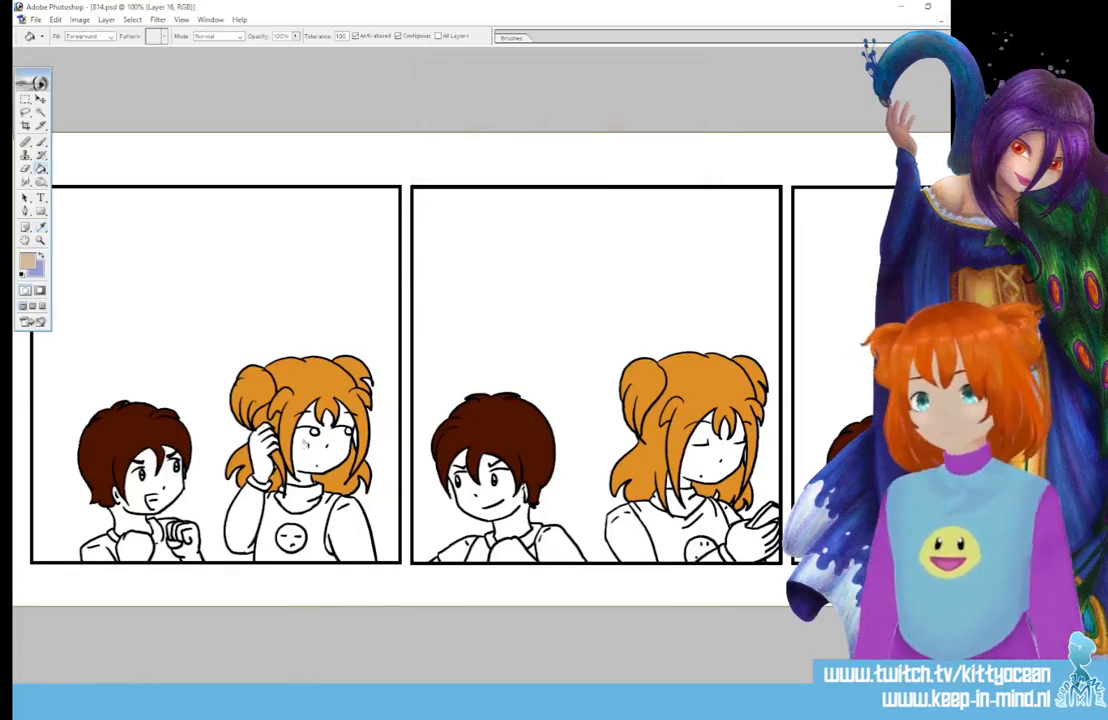
click(304, 444)
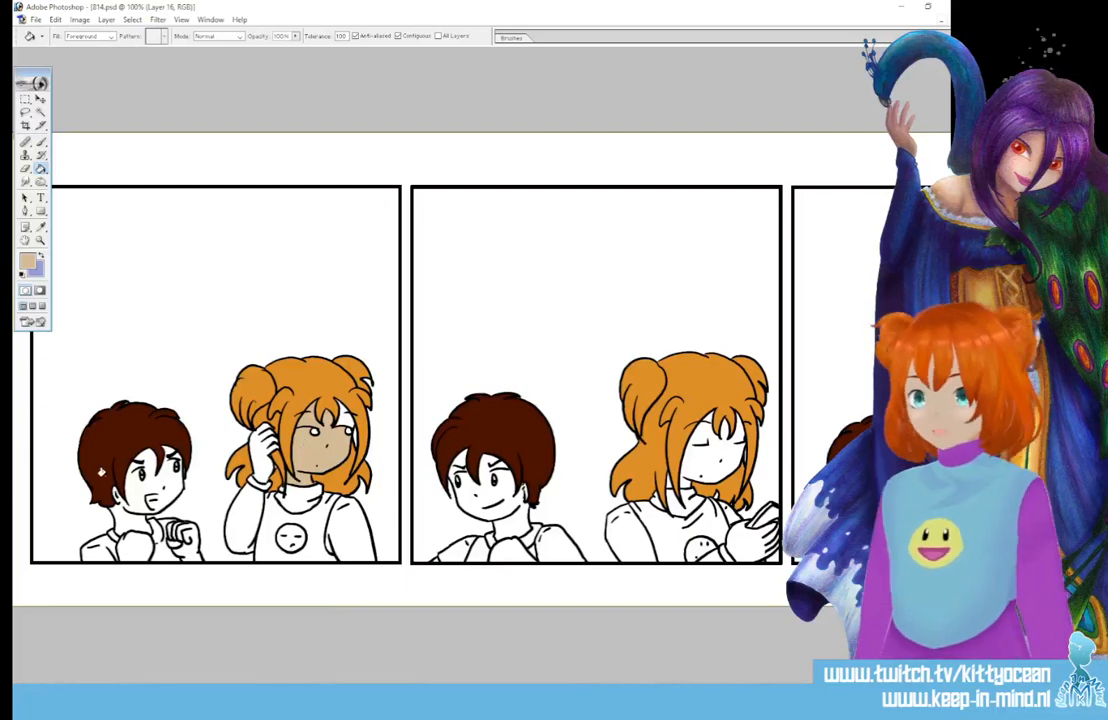
key(ctrl+z)
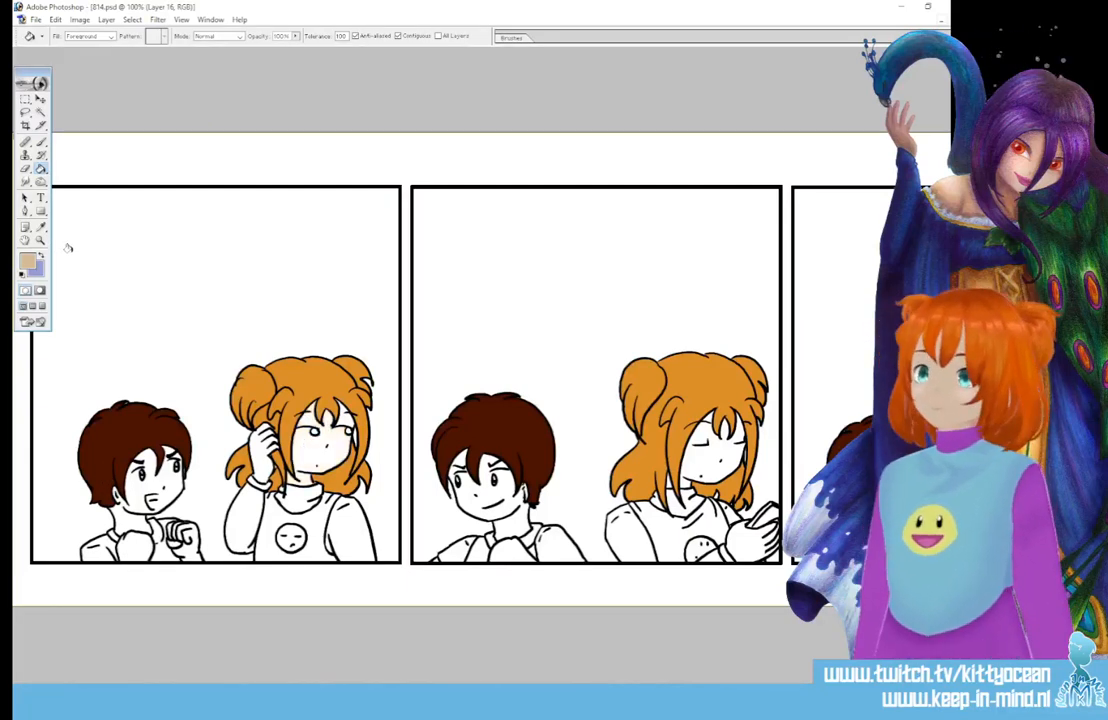
Try the darker beige C6AF8F on the girl's face in the first panel, and undo the fill.
click(40, 226)
click(27, 259)
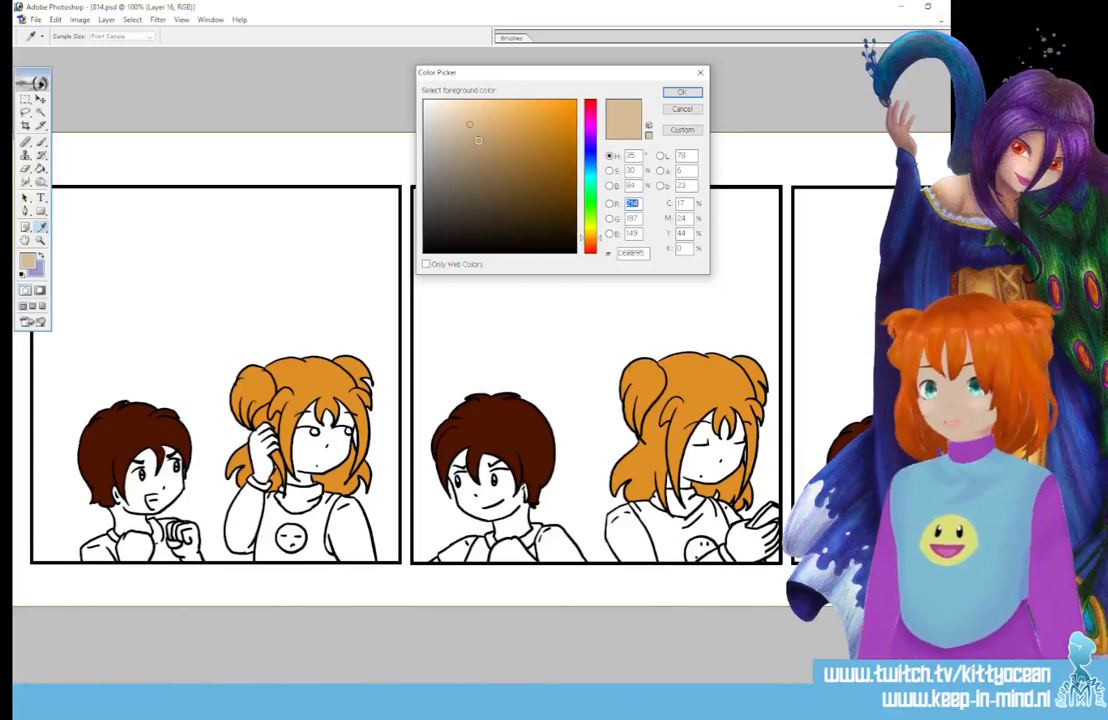
click(465, 134)
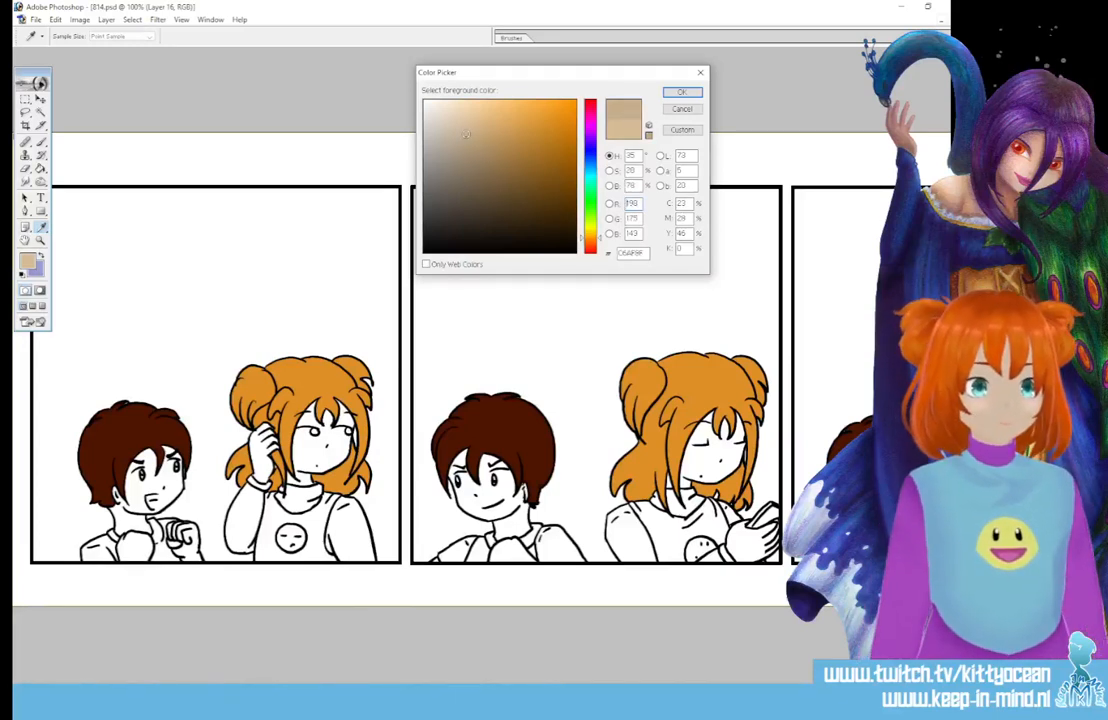
click(682, 93)
key(g)
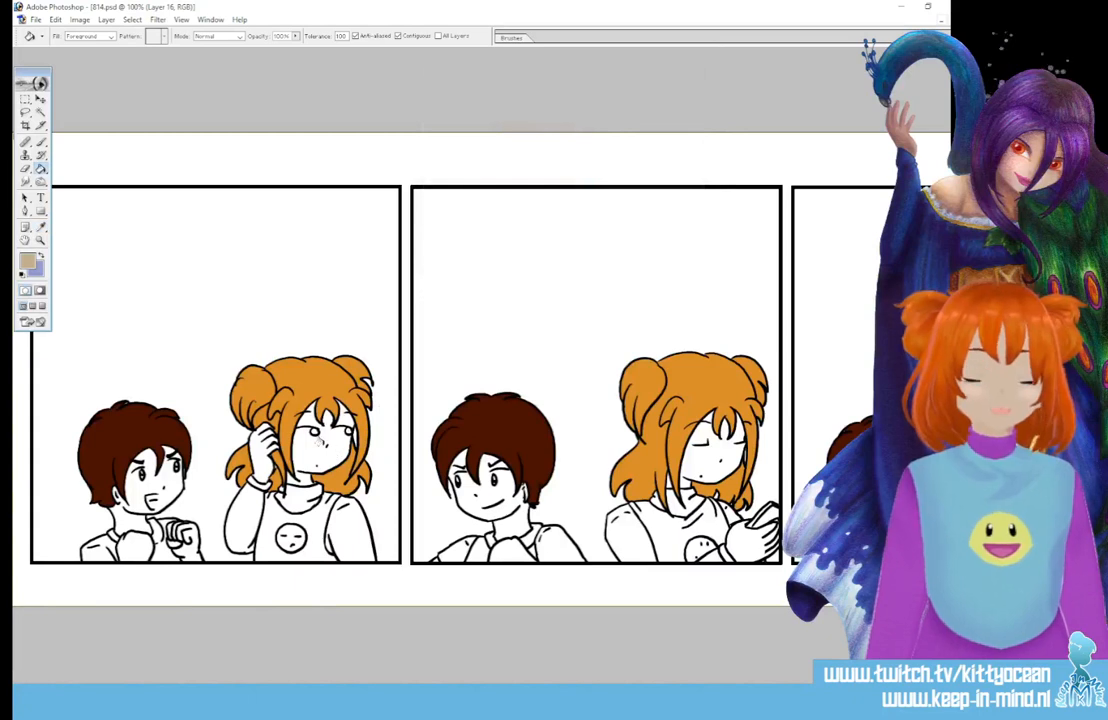
click(307, 446)
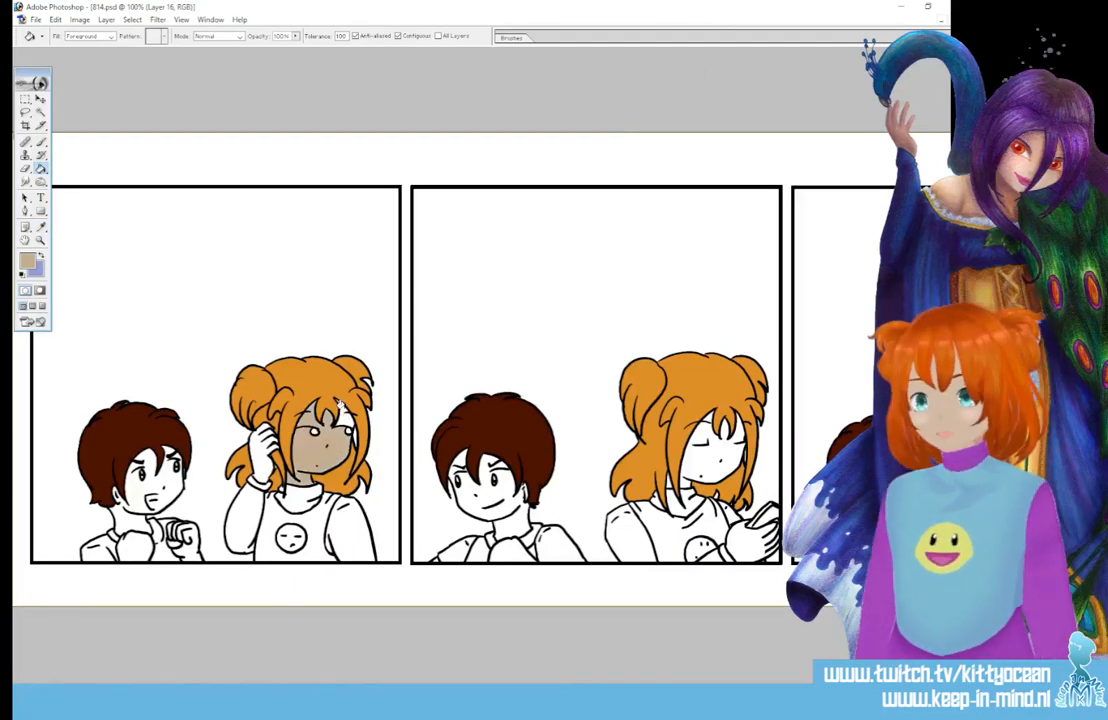
key(ctrl+z)
Try the less saturated beige C4B6A1 as skin colour on the girl's face in the first panel.
click(40, 227)
click(27, 259)
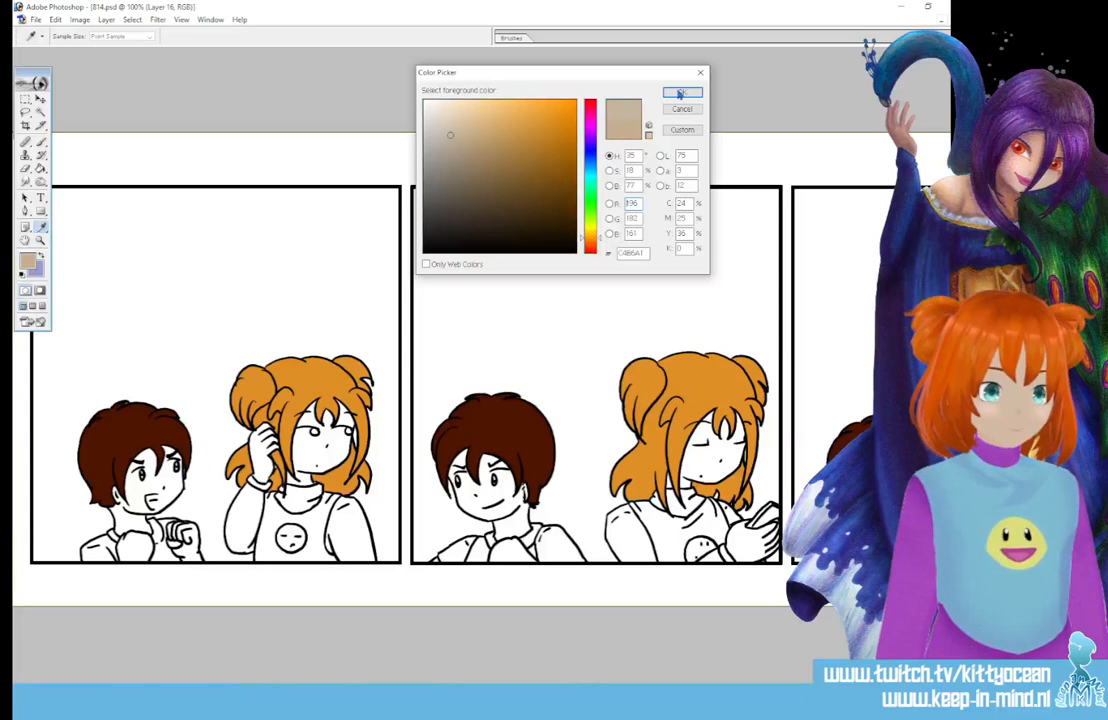
click(682, 91)
key(g)
click(310, 445)
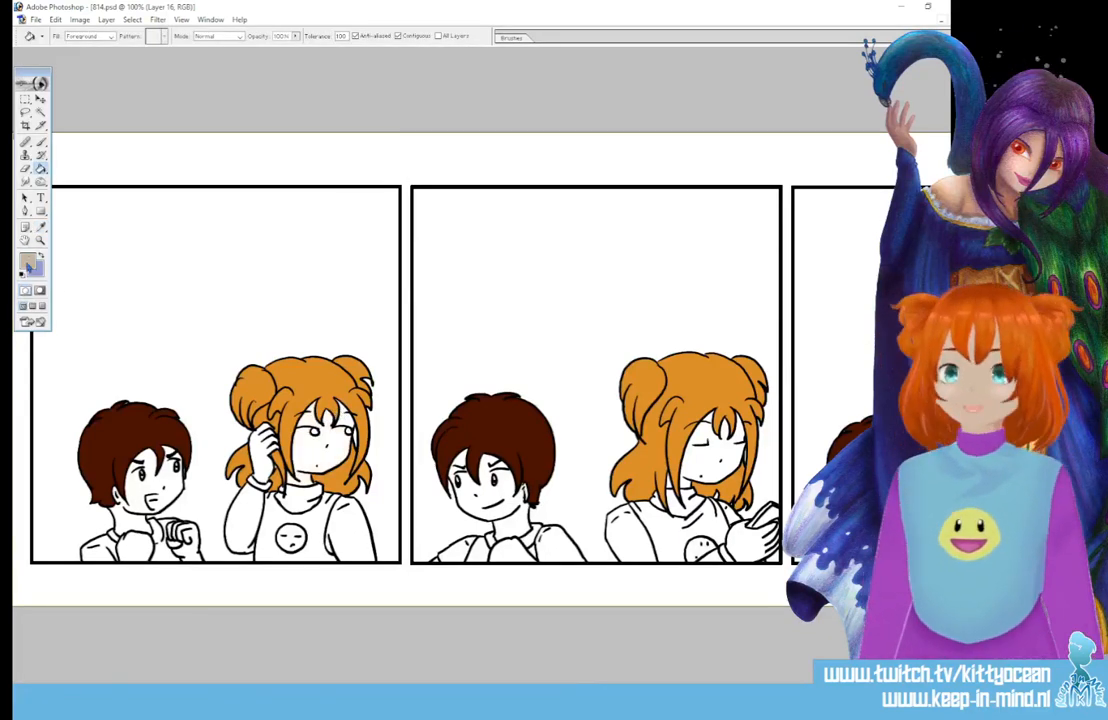
Set the foreground colour to beige BCAB93 and fill the girl's and boy's faces and hands in the first panel.
click(41, 226)
click(27, 259)
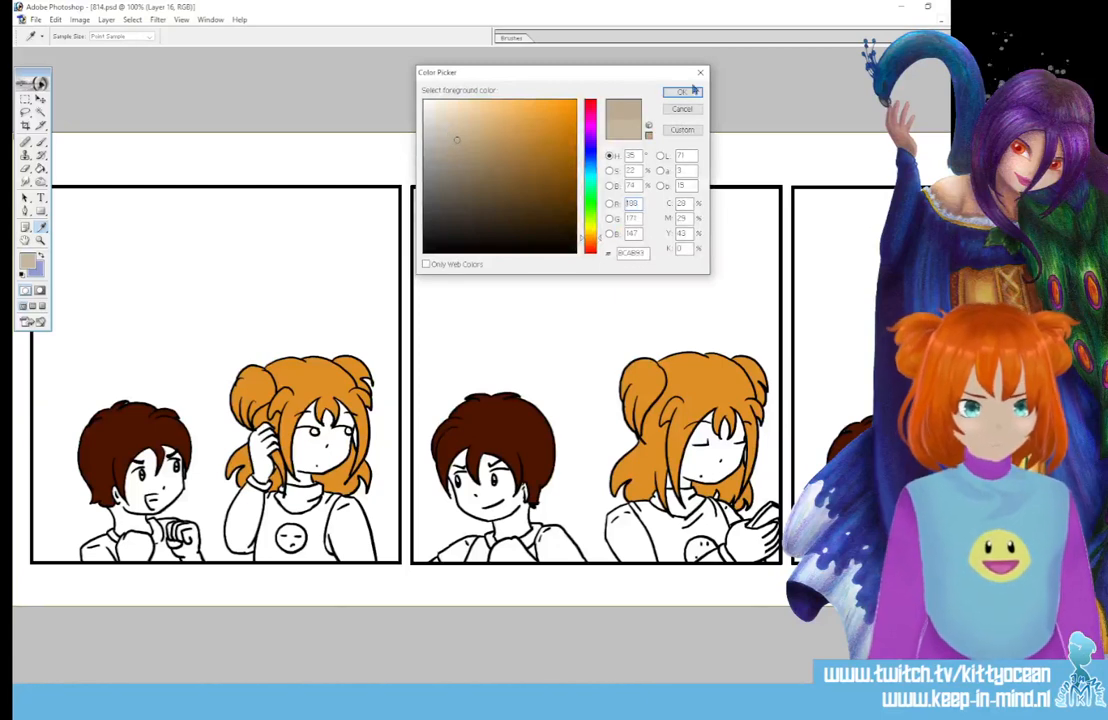
click(683, 92)
key(g)
click(330, 434)
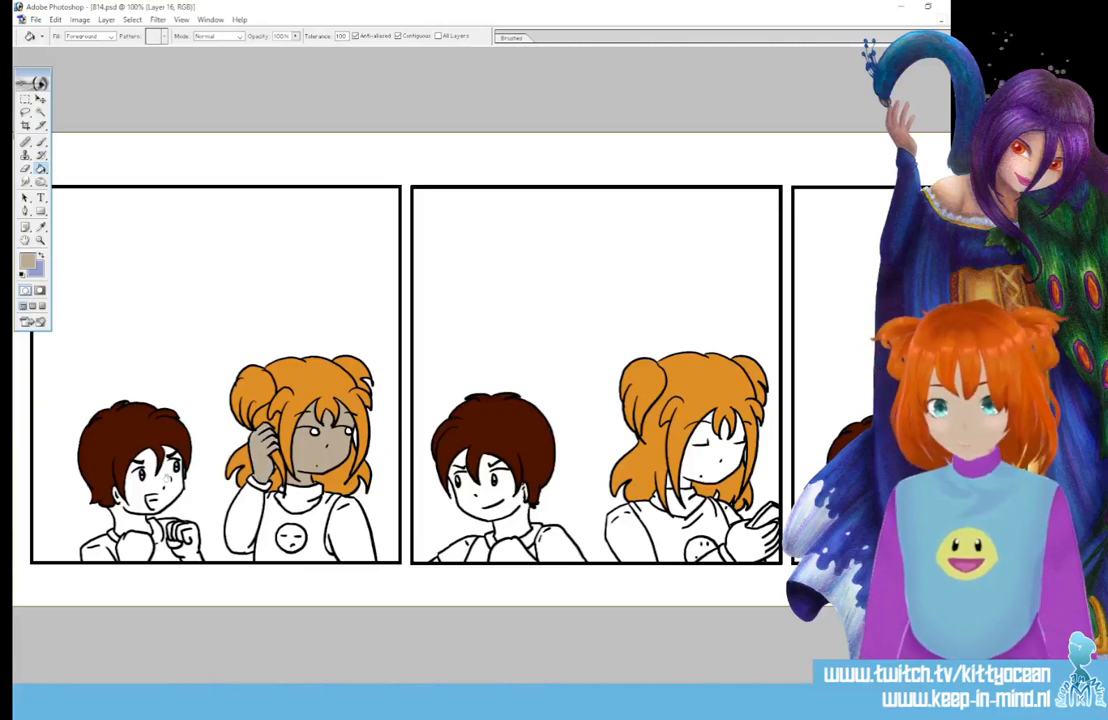
click(160, 478)
click(133, 548)
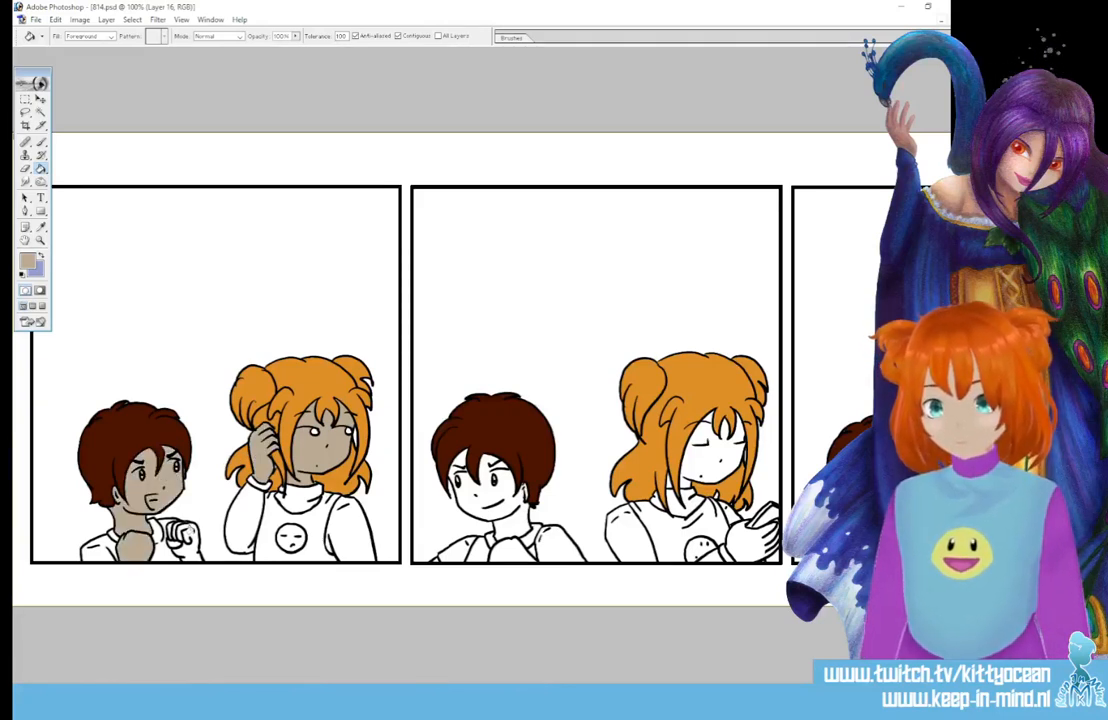
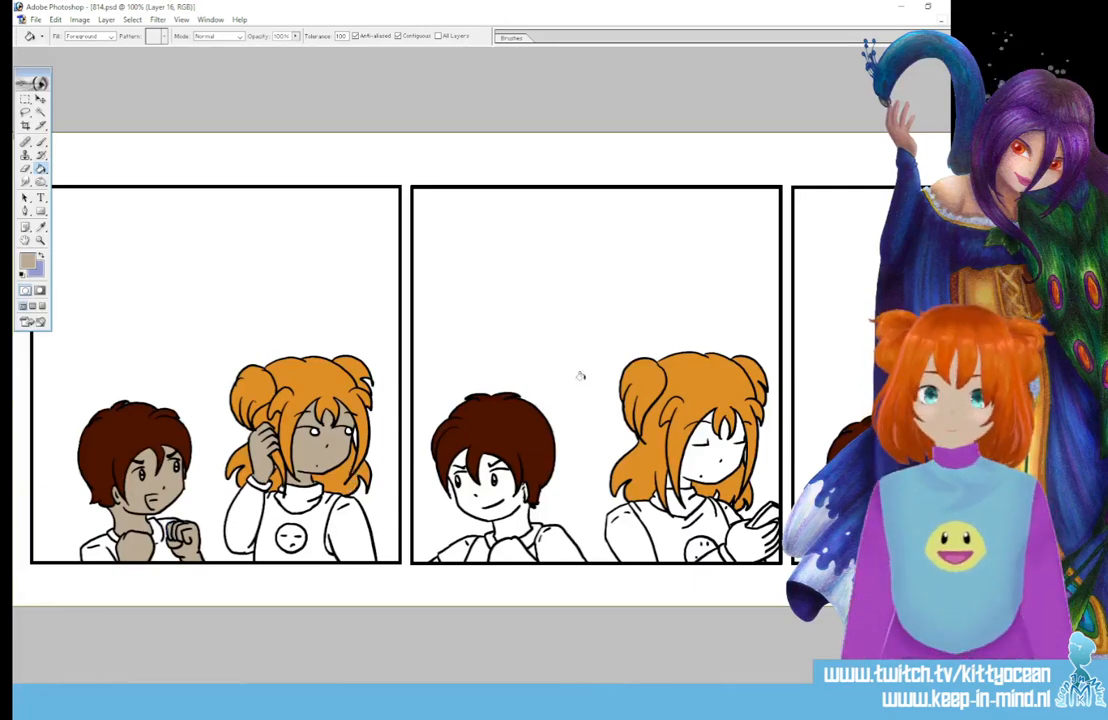
Fill the faces and hands of the boy and the girl in the second panel with the skin tone.
click(488, 486)
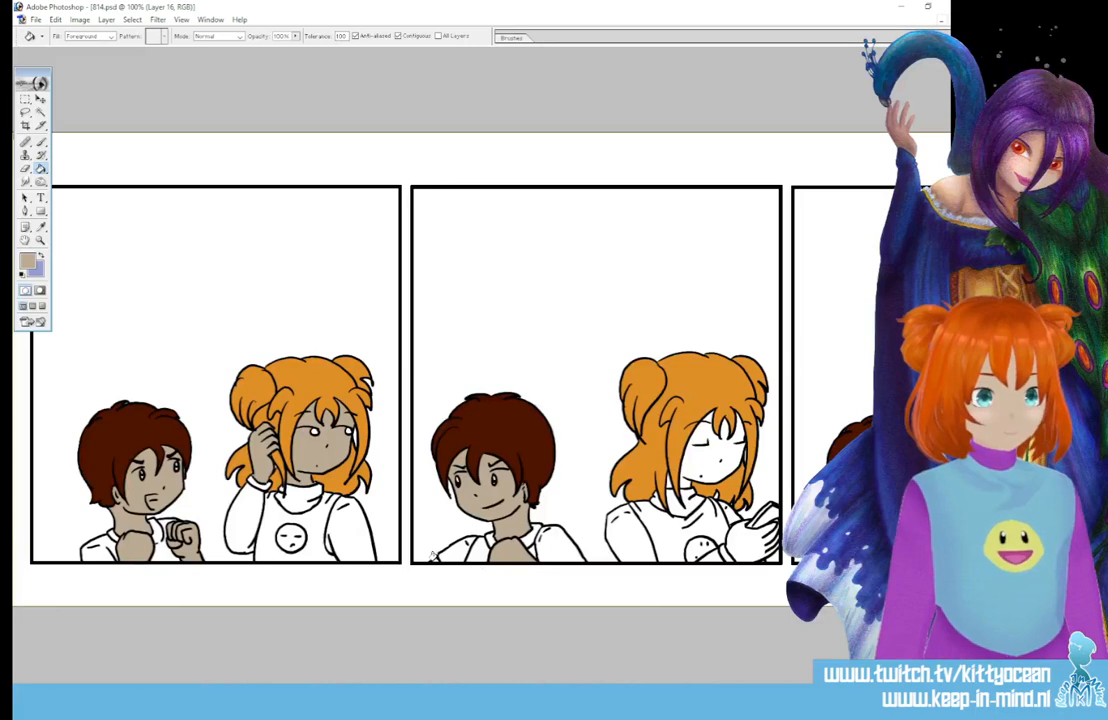
drag(790, 535, 620, 535)
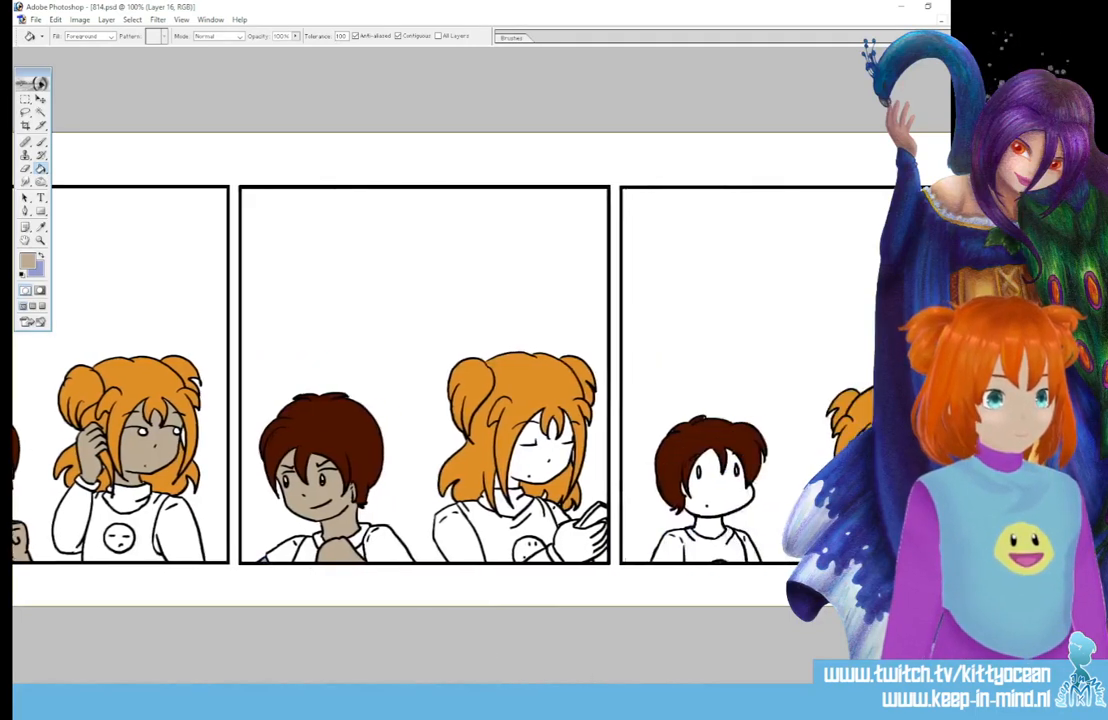
click(574, 546)
click(528, 436)
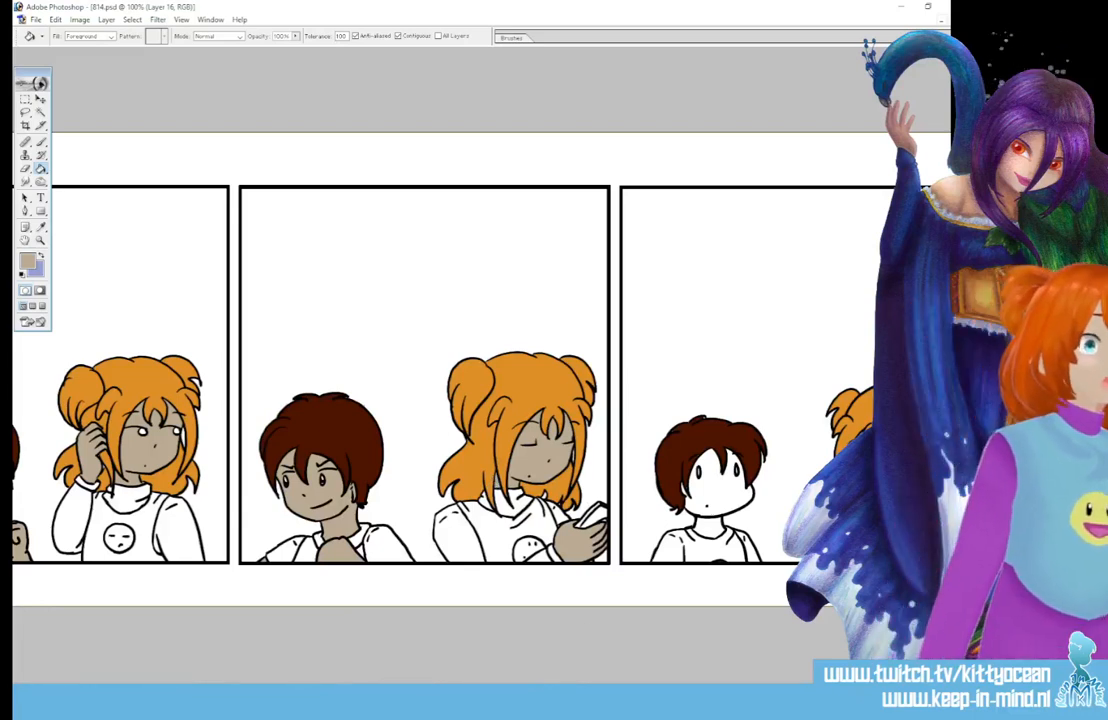
Fill the girl's face in the third panel with the skin tone and try filling her hand holding the phone.
drag(612, 682, 705, 682)
click(665, 484)
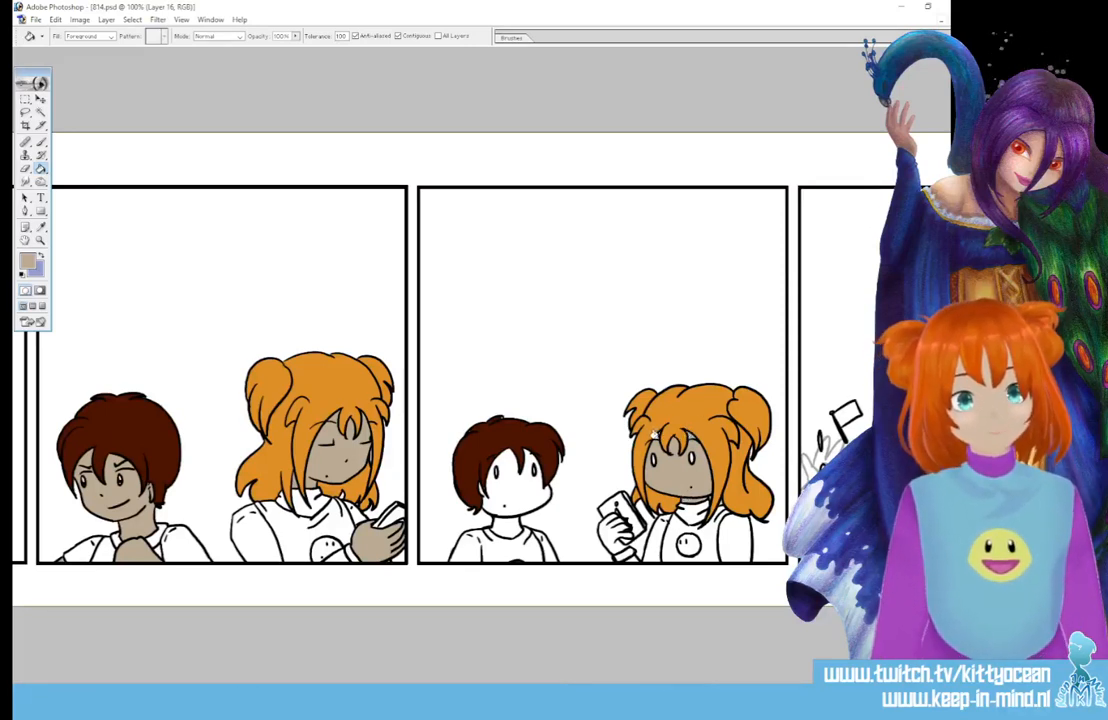
click(617, 527)
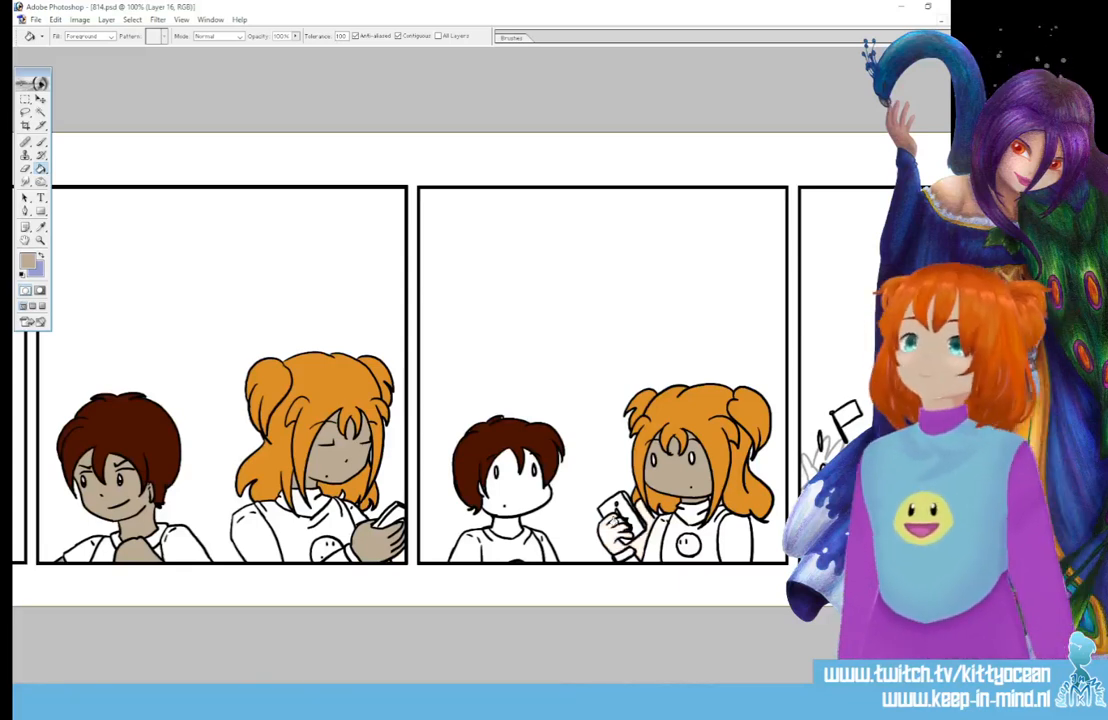
Switch to the Brush with black as foreground colour, keeping the skin tone as background colour.
key(b)
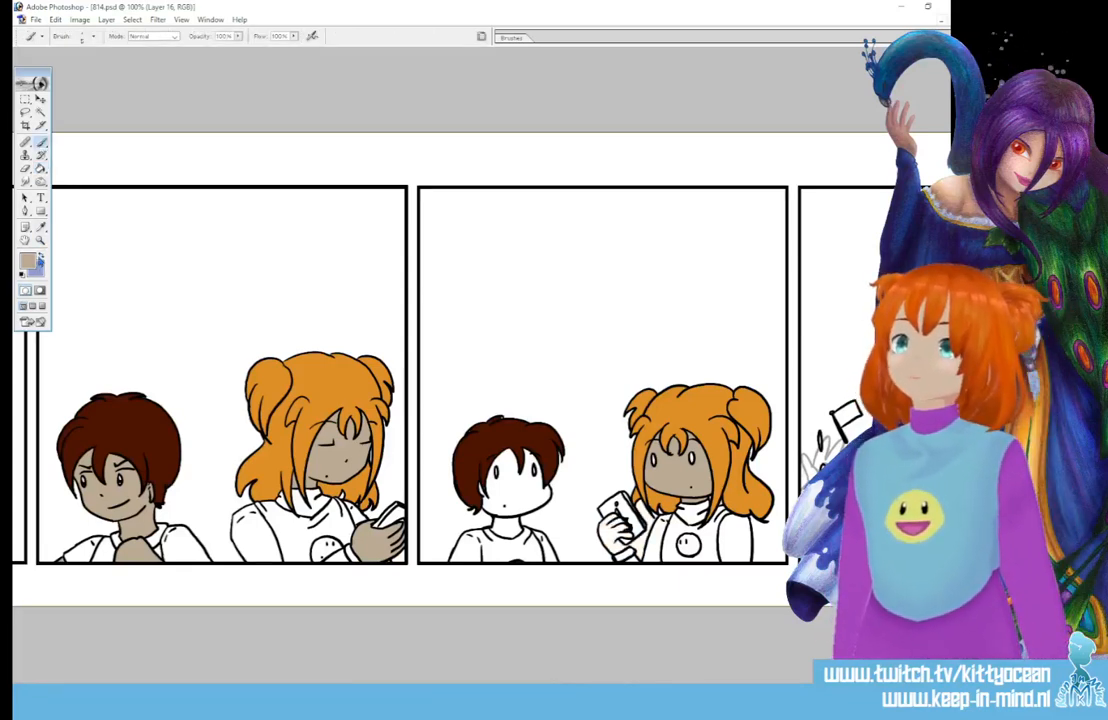
click(41, 256)
click(27, 261)
click(432, 248)
click(684, 94)
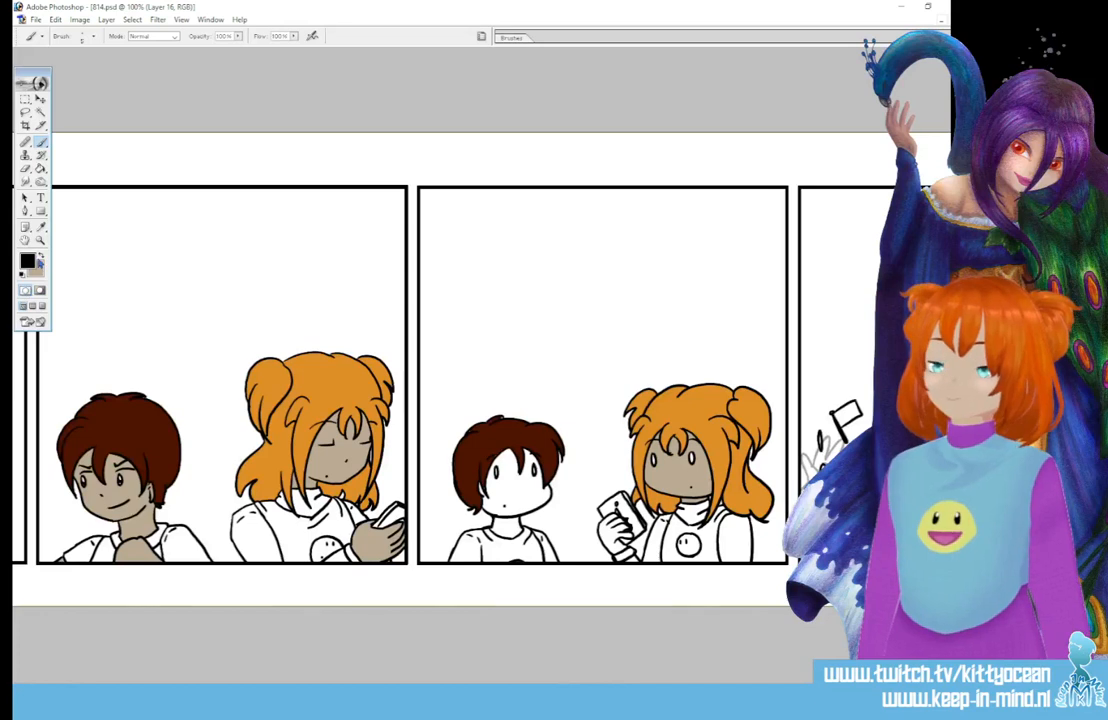
Restore the skin tone as foreground colour and fill the boy's face and the girl's hand in the third panel.
click(41, 255)
click(41, 168)
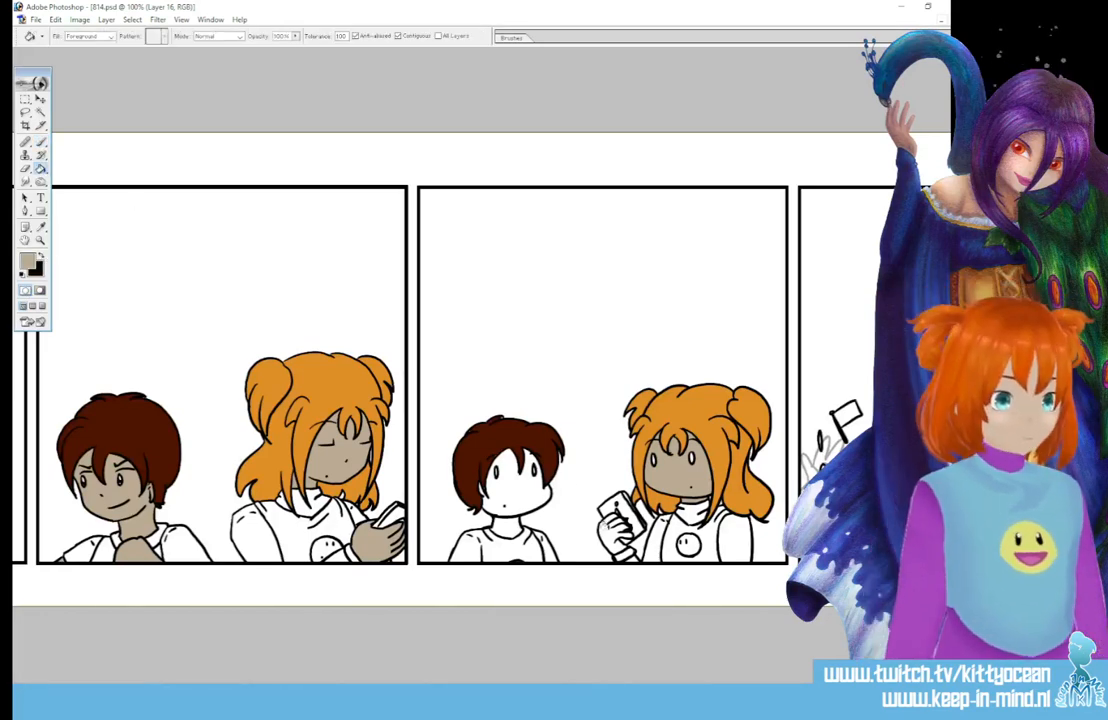
click(522, 462)
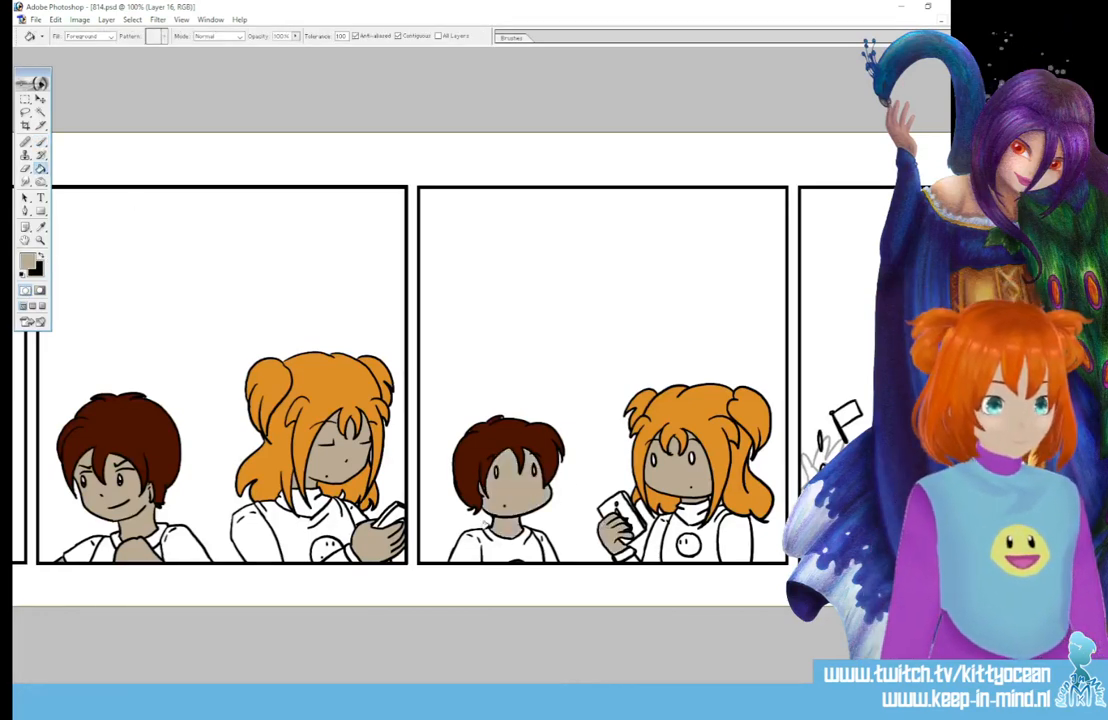
Fill the girl's face and raised hand in the fourth panel with the skin tone.
scroll(450, 380, right, 5)
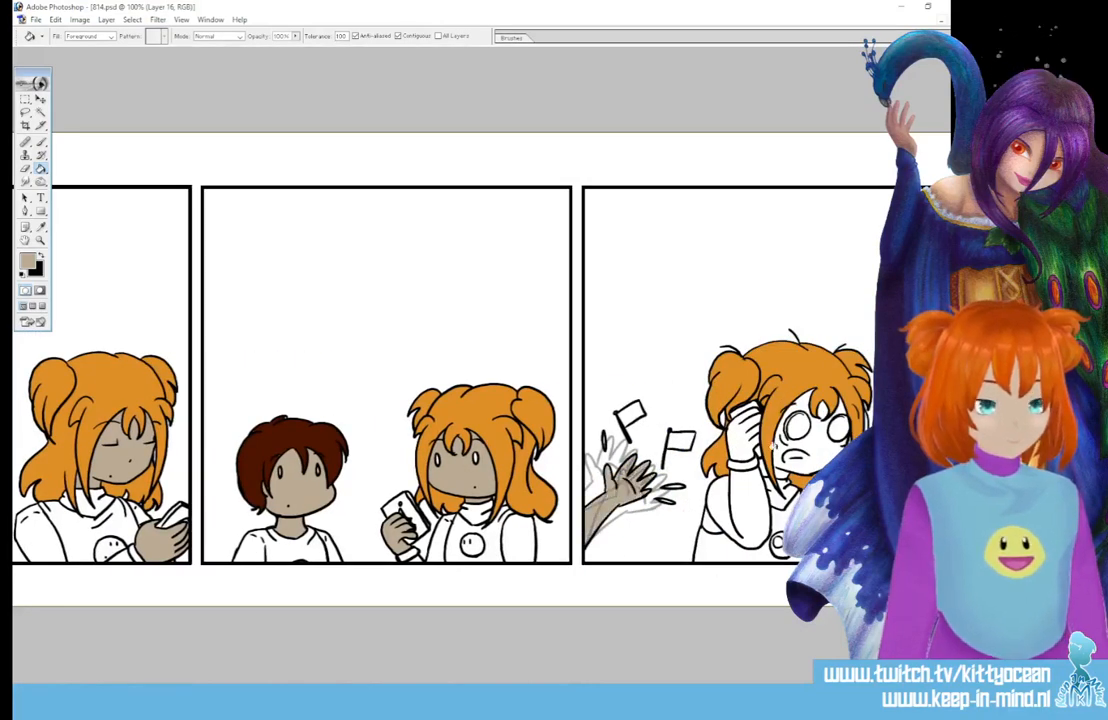
click(805, 450)
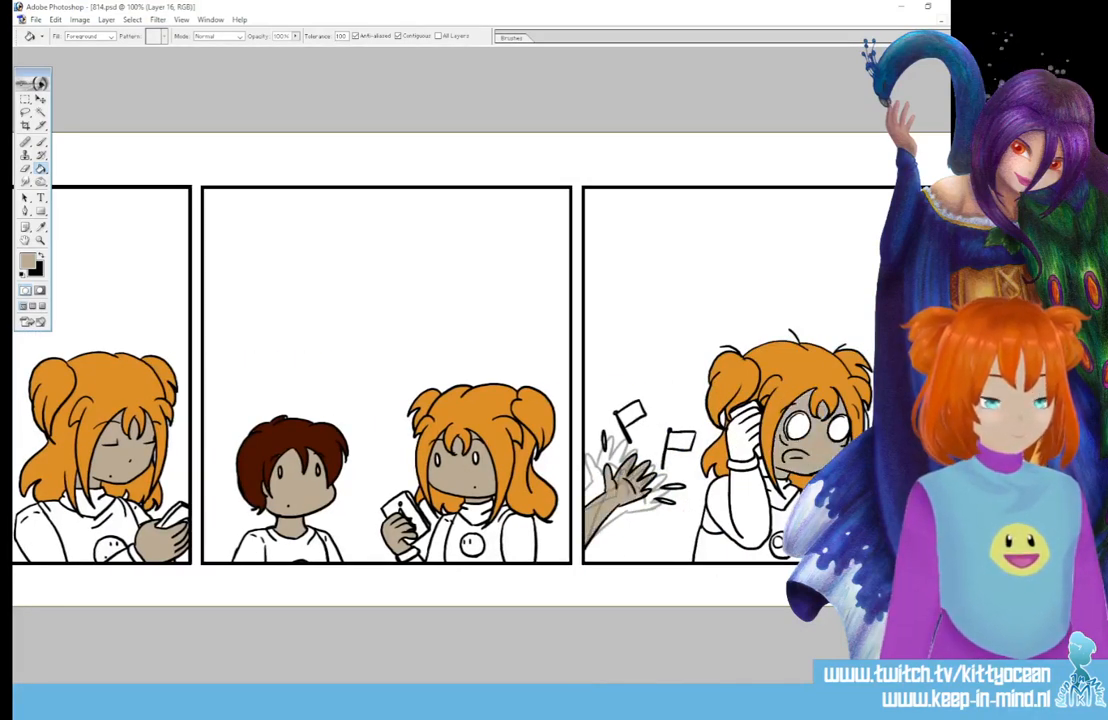
click(742, 448)
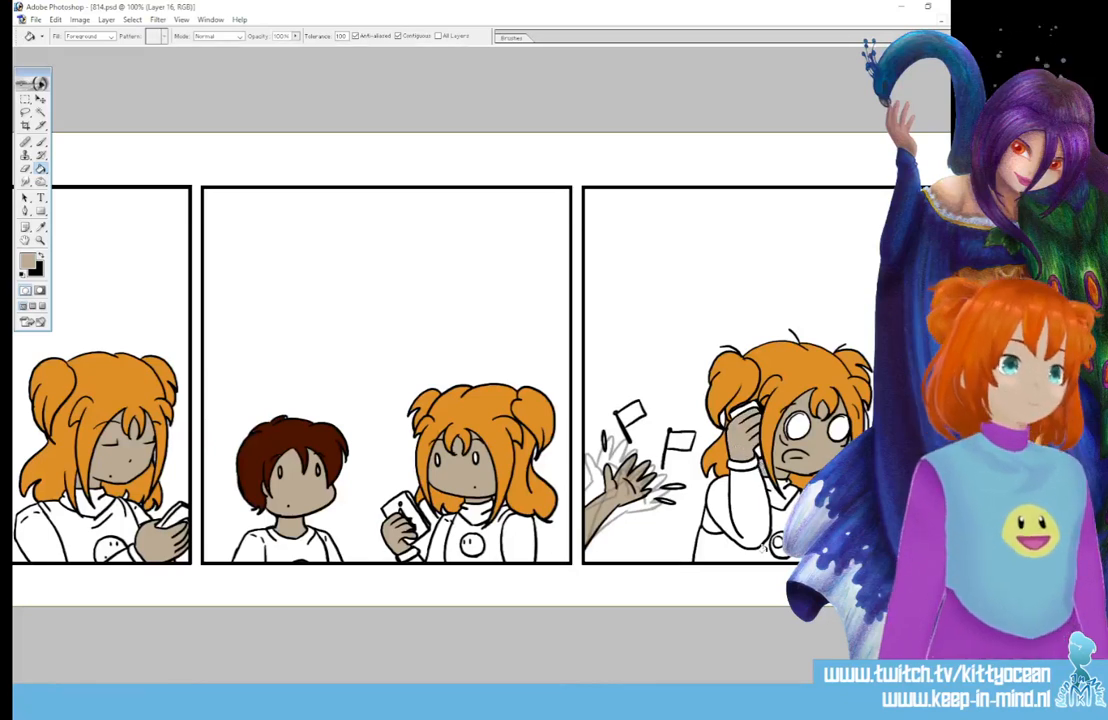
Set the foreground colour to light beige D6CEC2, try filling the faint waving hands in the fourth panel, and undo the fills.
click(29, 261)
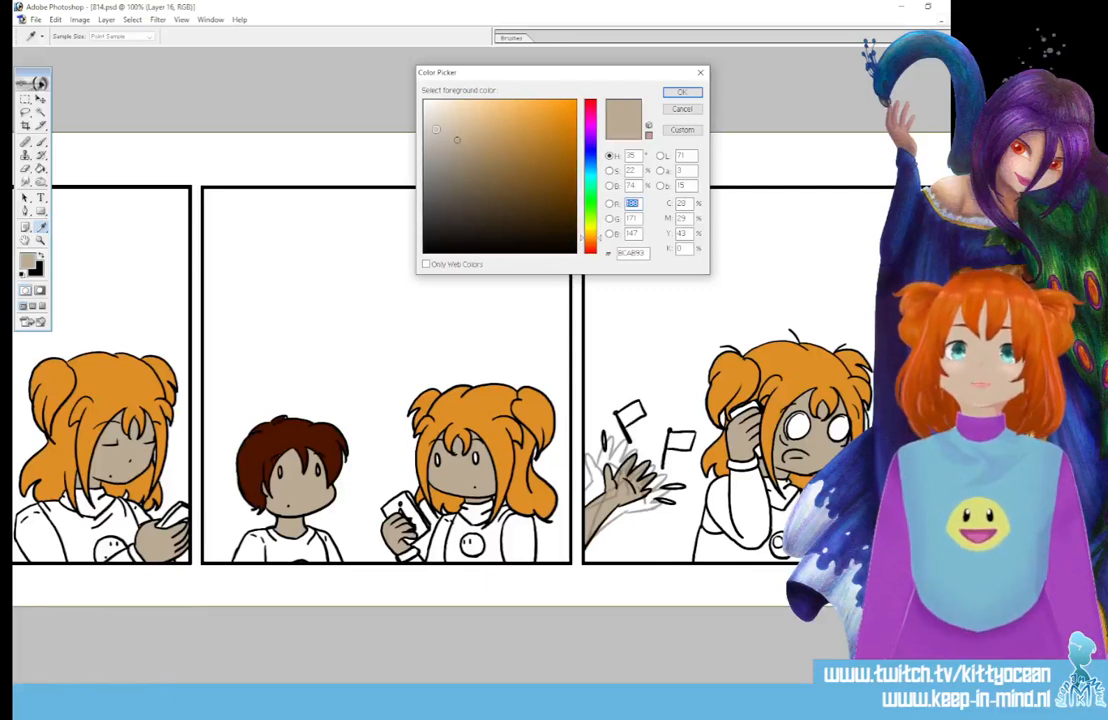
click(682, 91)
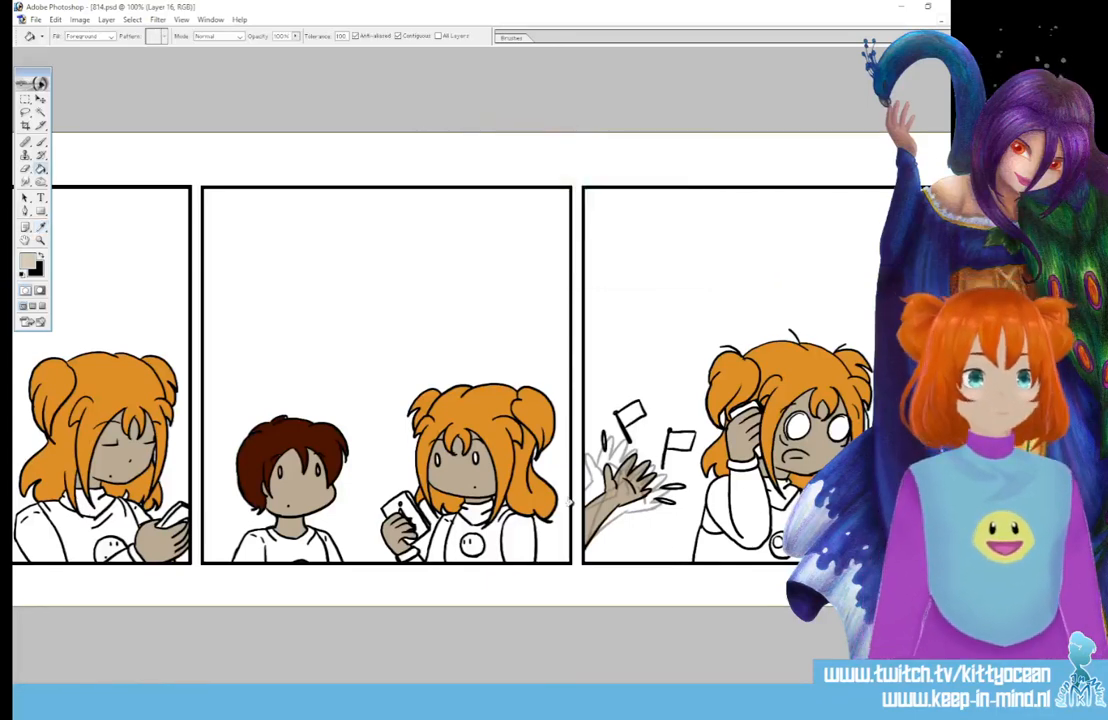
click(591, 474)
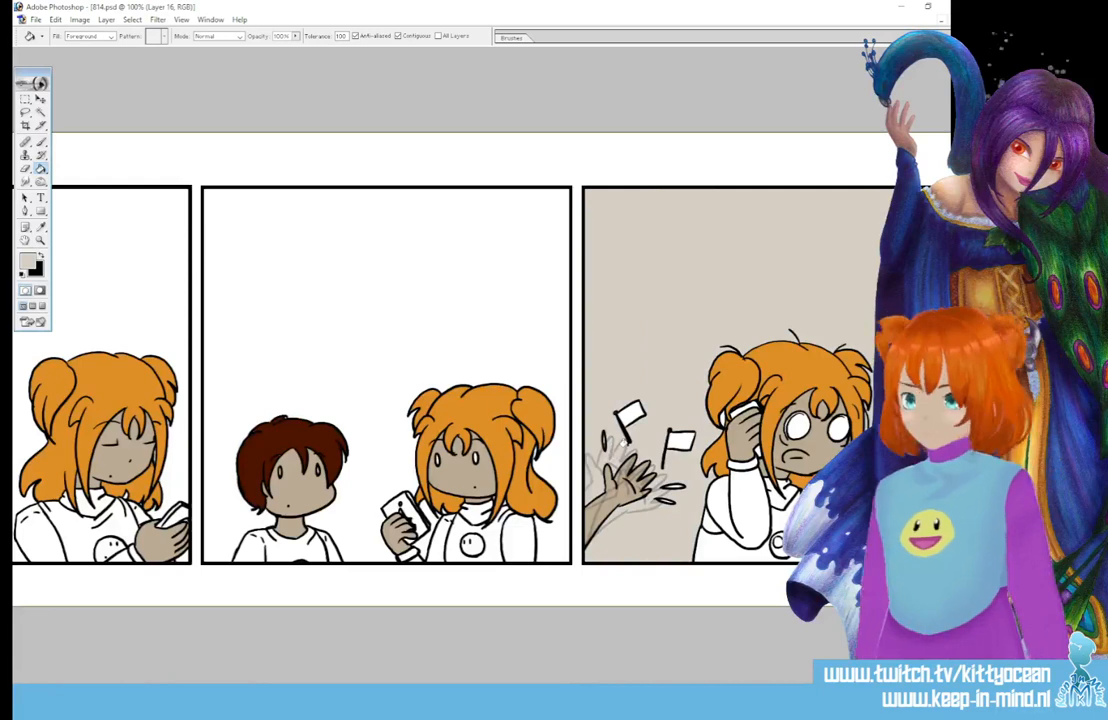
key(ctrl+z)
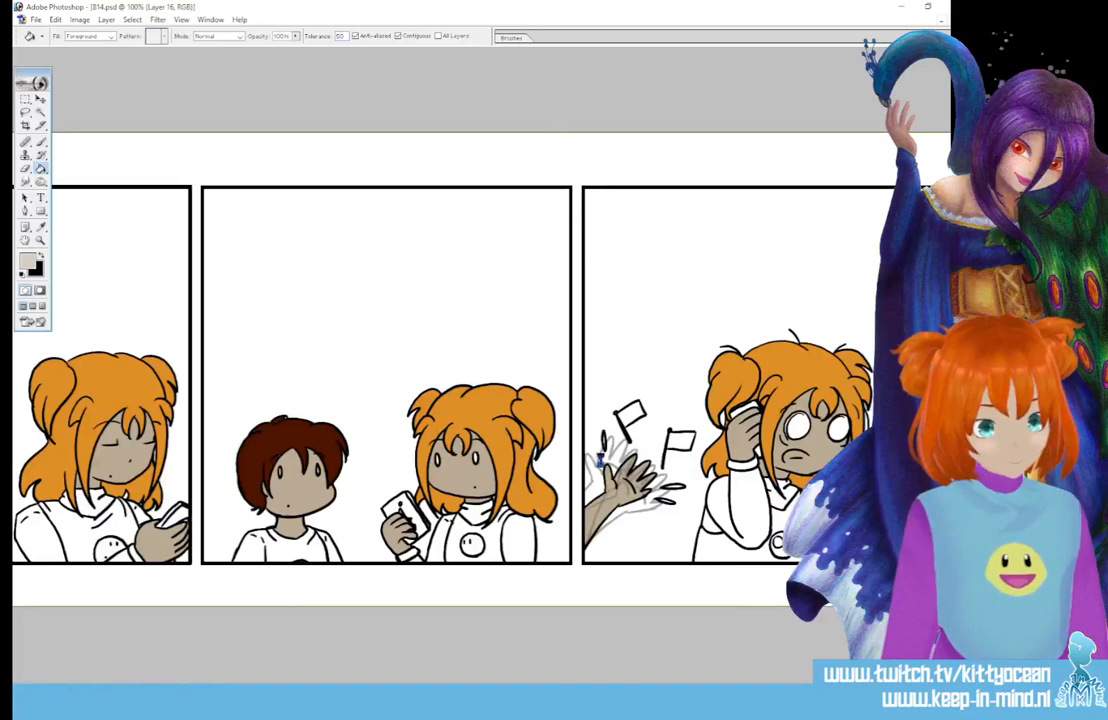
click(604, 457)
key(ctrl+z)
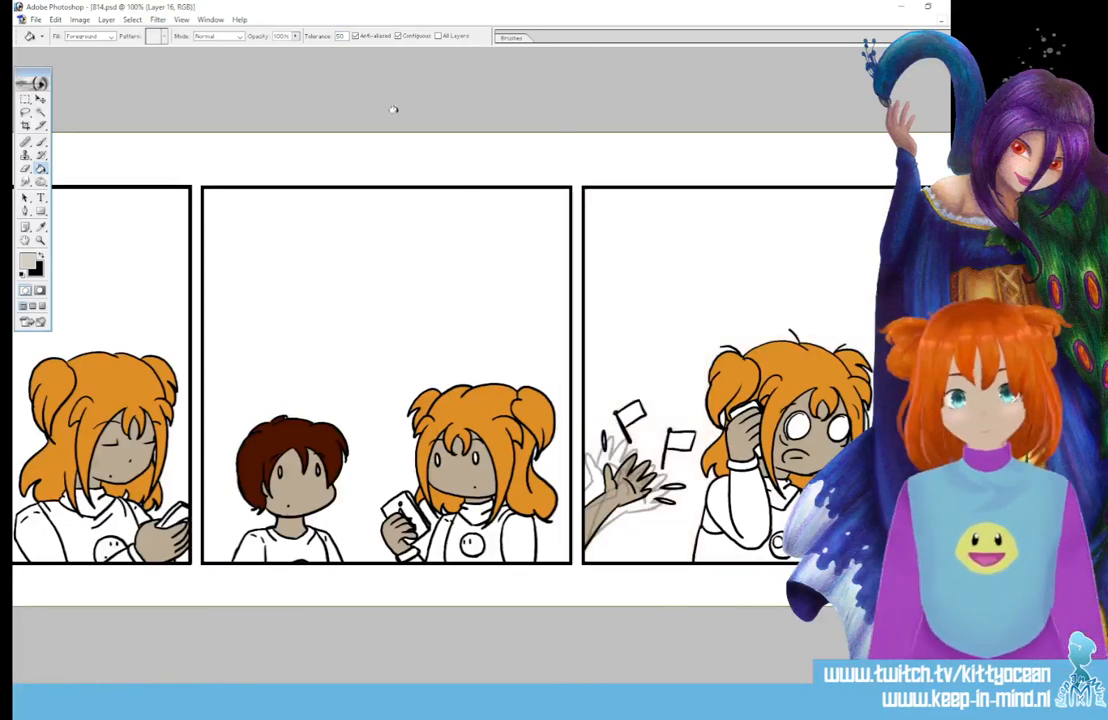
Set the fill tolerance to 30 and fill the faint waving hands in the fourth panel with the light beige.
drag(341, 36, 315, 40)
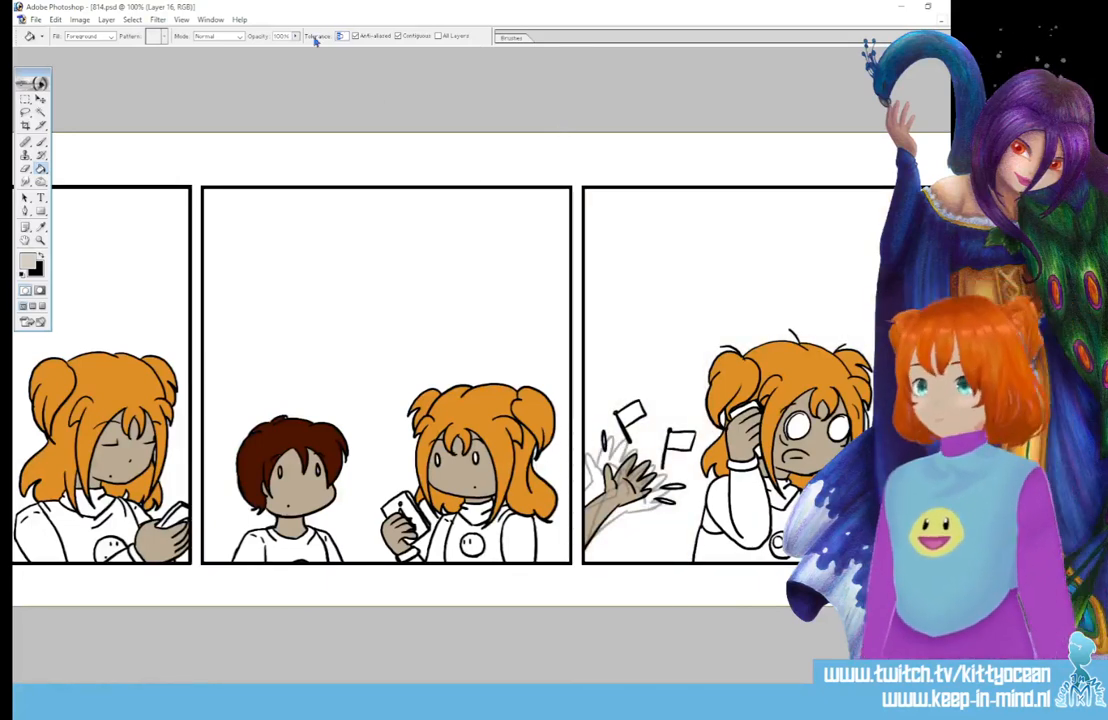
text(20)
click(605, 446)
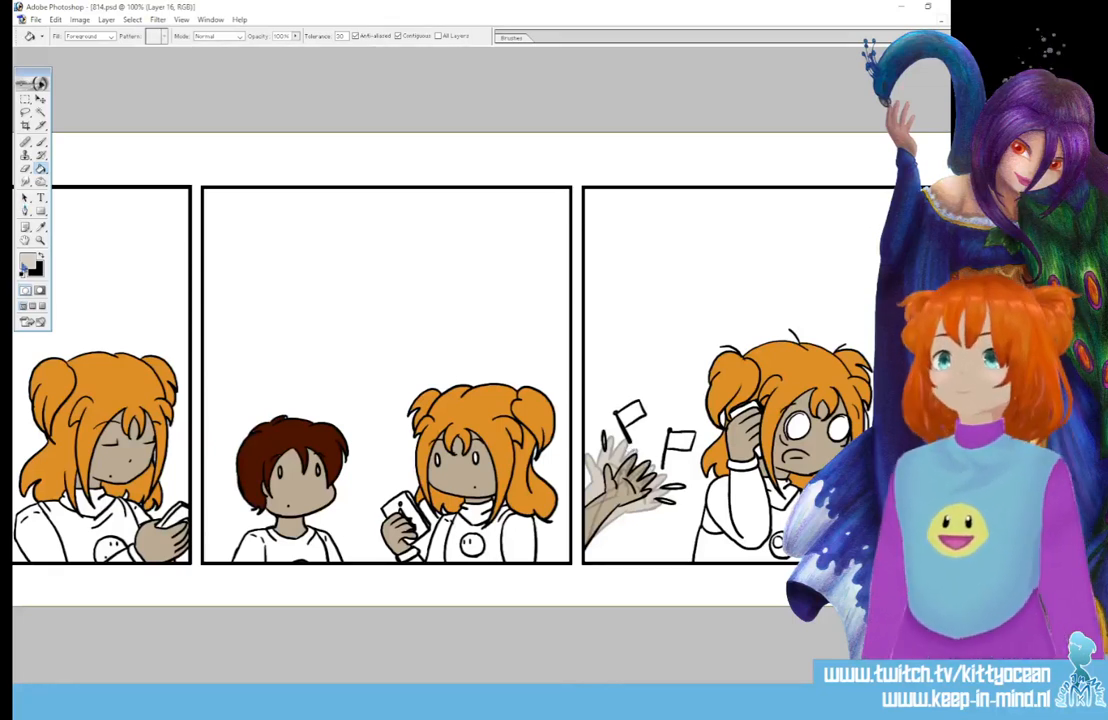
Set the foreground colour to red D52222 for the Paint Bucket.
click(28, 259)
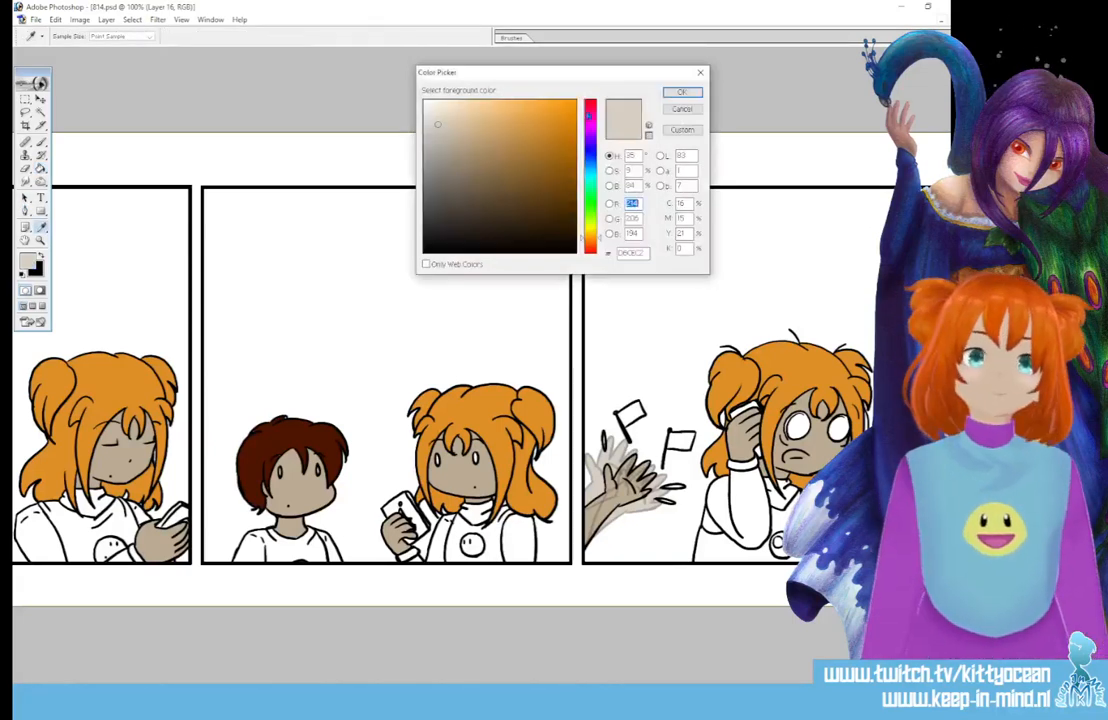
click(589, 116)
click(590, 251)
click(528, 128)
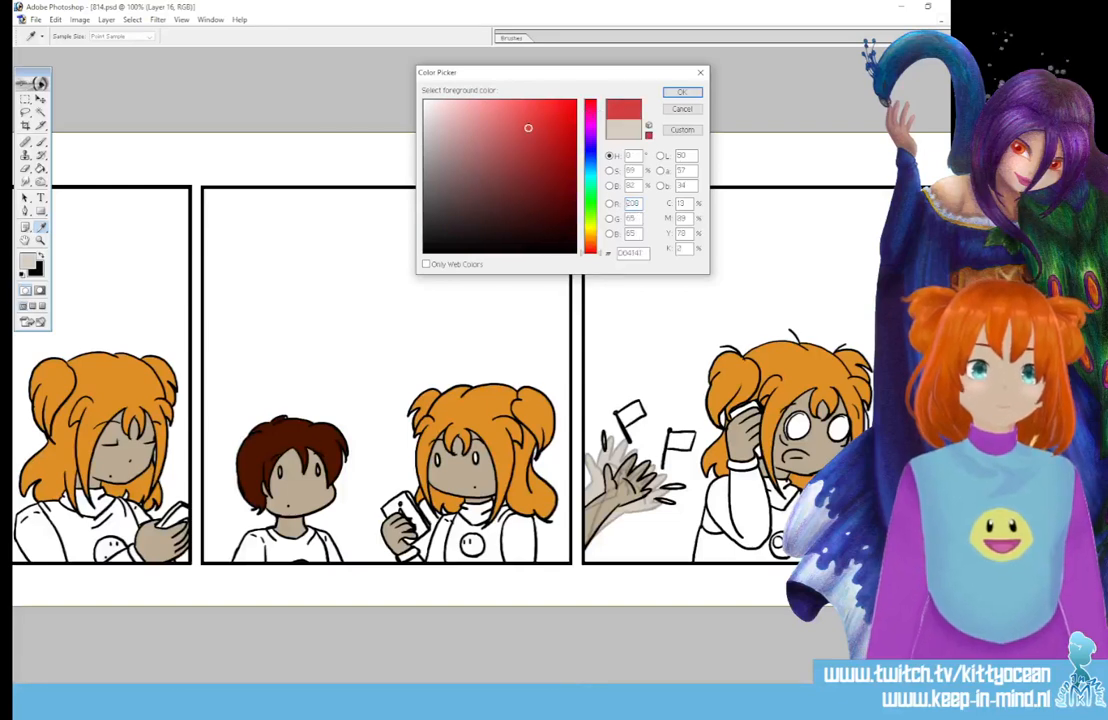
click(681, 92)
key(g)
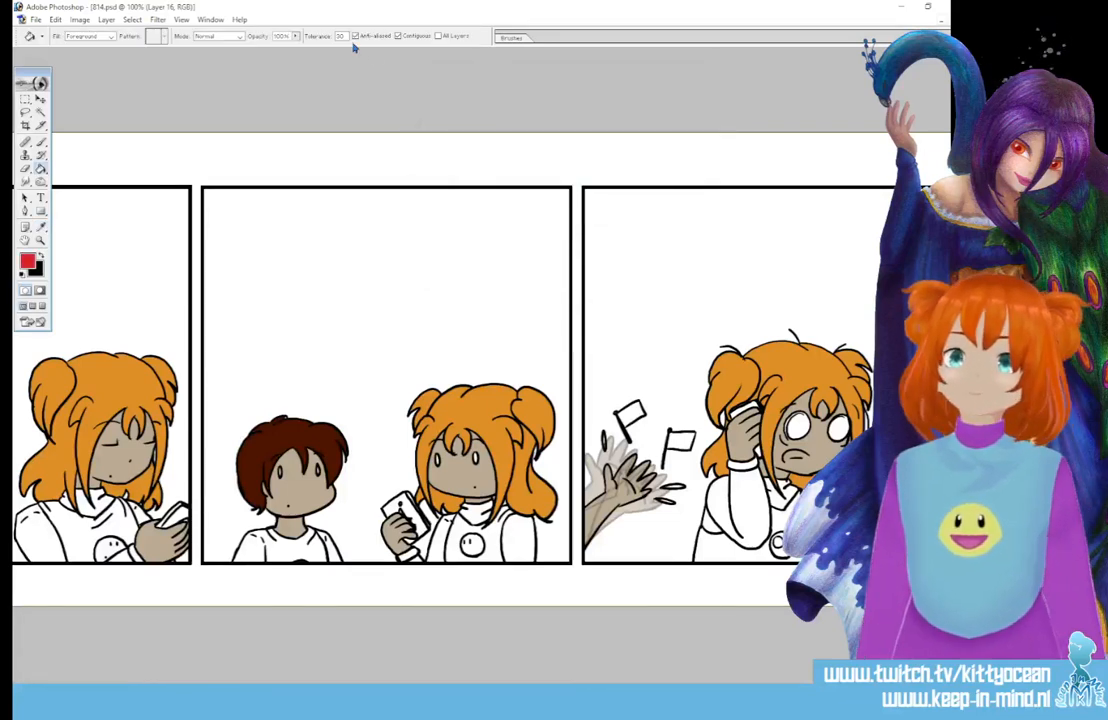
Set the fill tolerance to 100 and fill the two small flags in the fourth panel with red.
double_click(342, 36)
text(100)
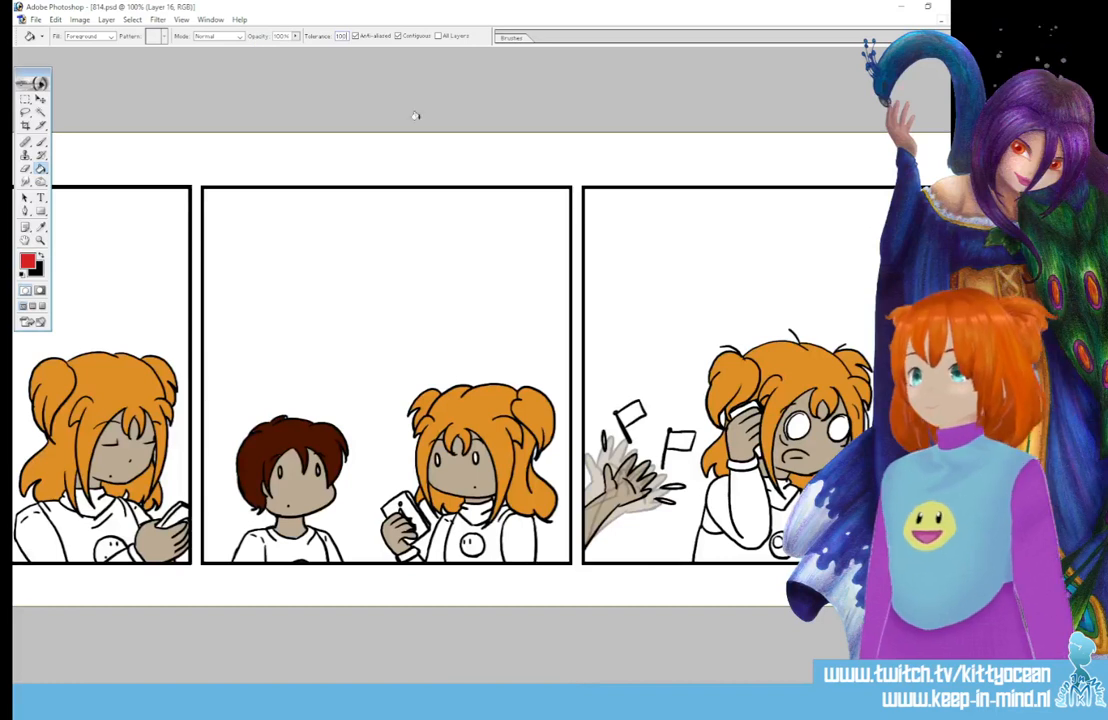
click(629, 414)
click(680, 440)
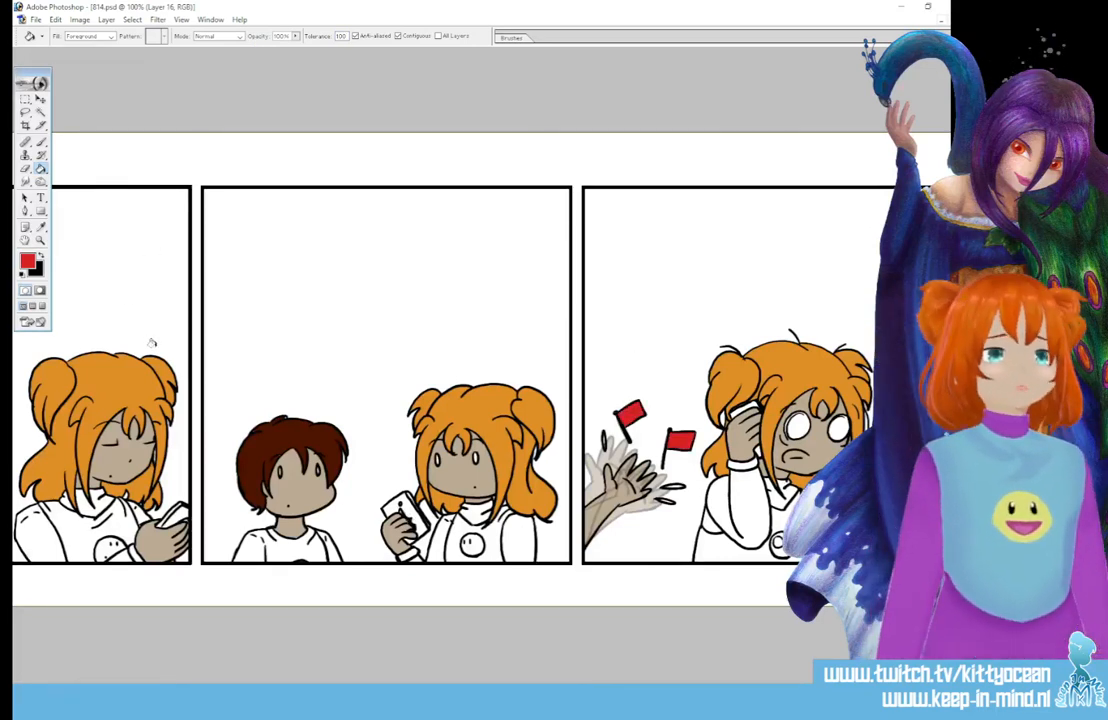
Set the foreground colour to dark grey and fill the girl's phone in the fourth, third and second panels.
click(29, 262)
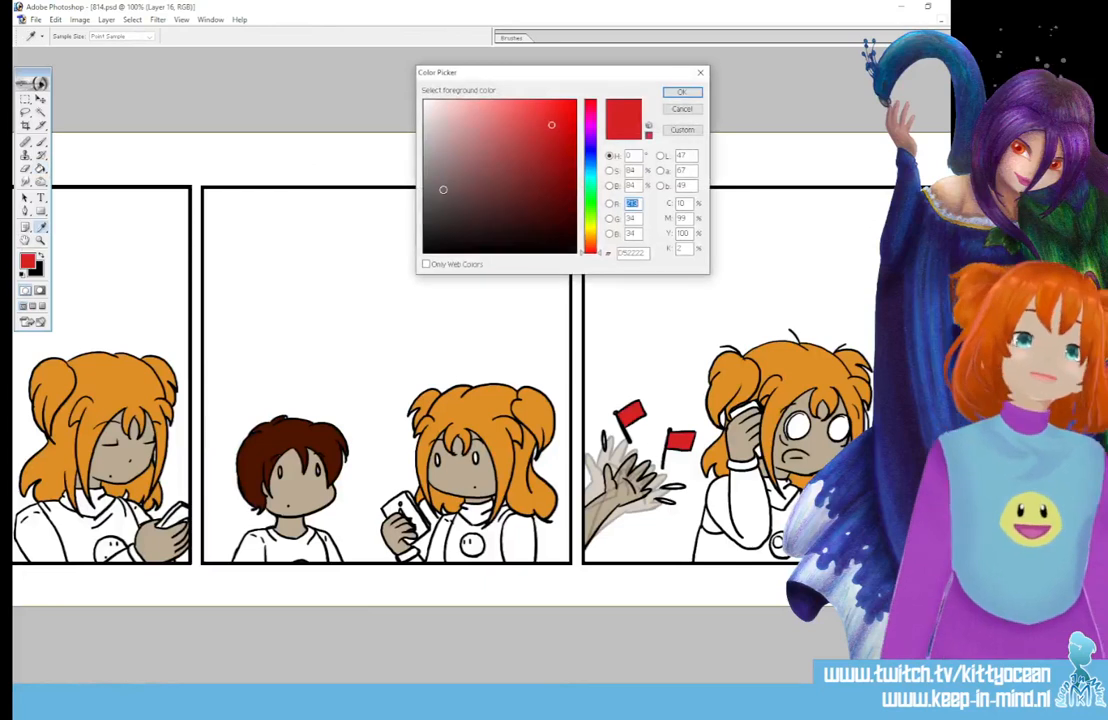
click(425, 189)
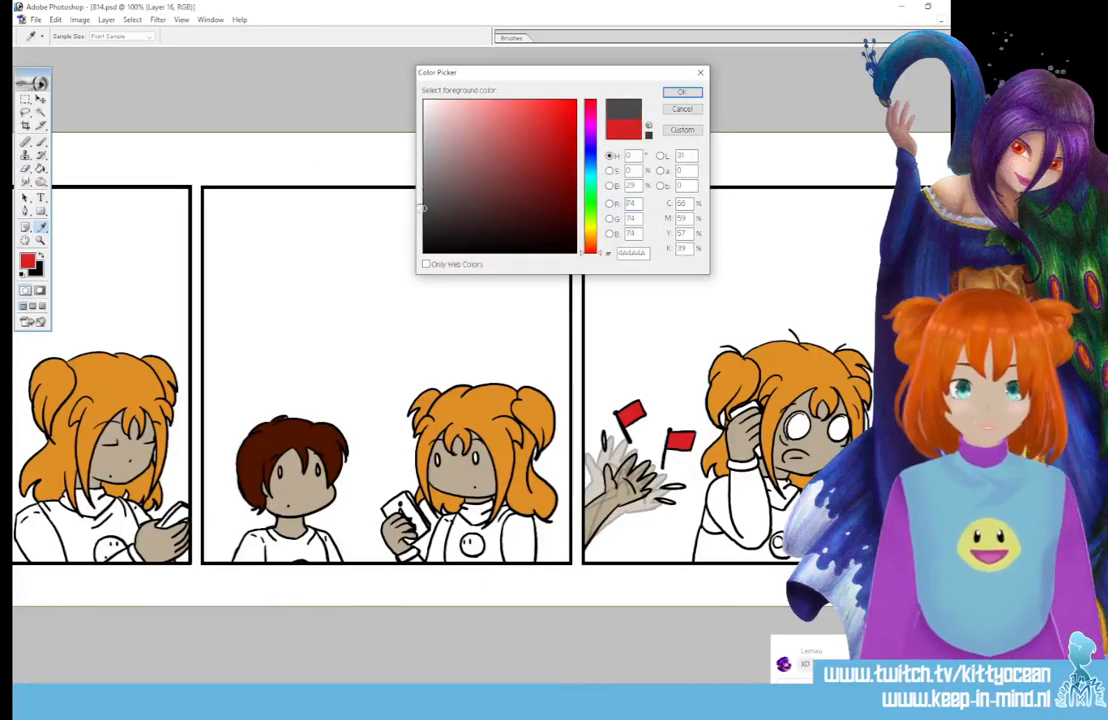
click(682, 91)
key(g)
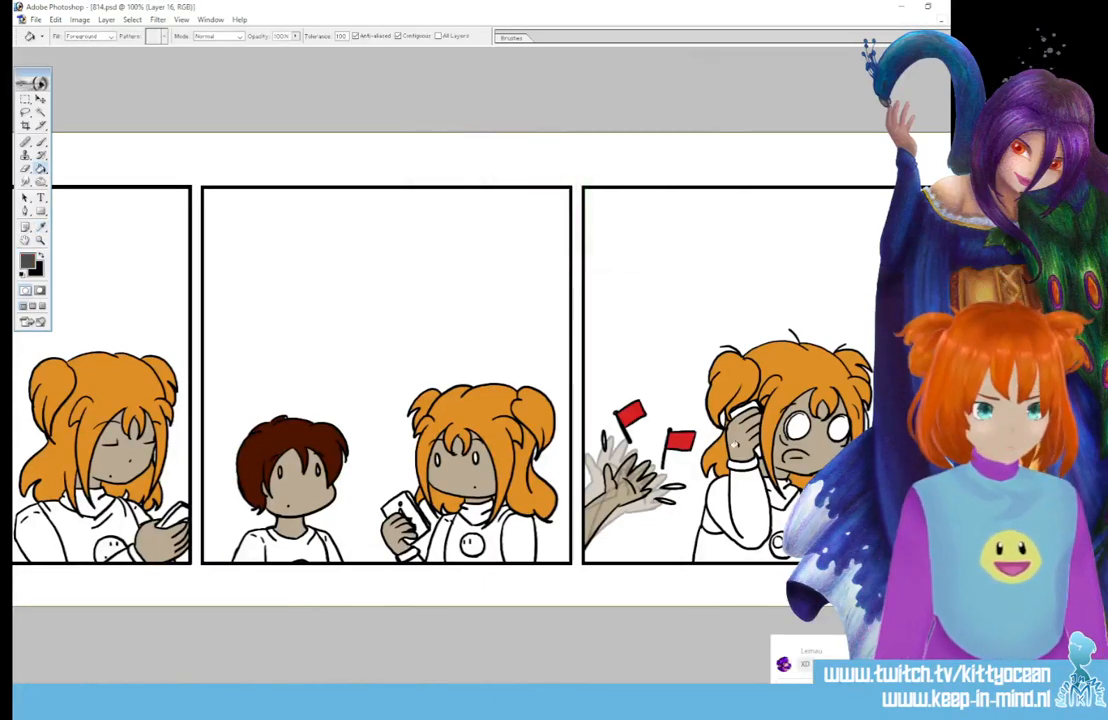
click(745, 408)
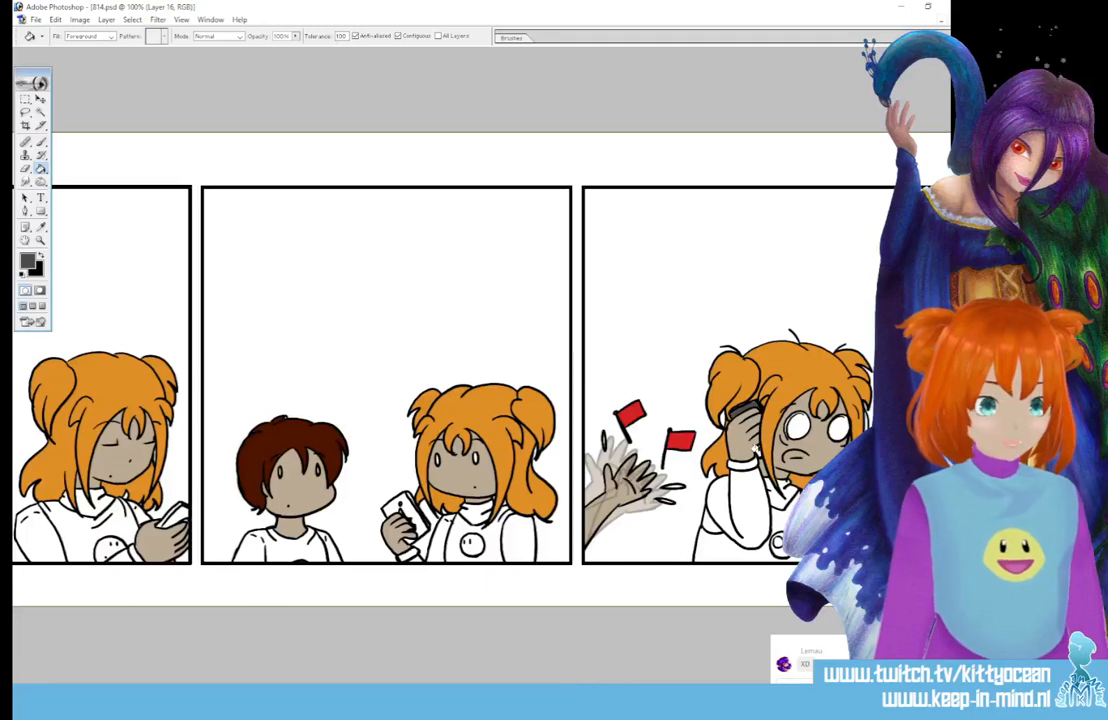
click(400, 508)
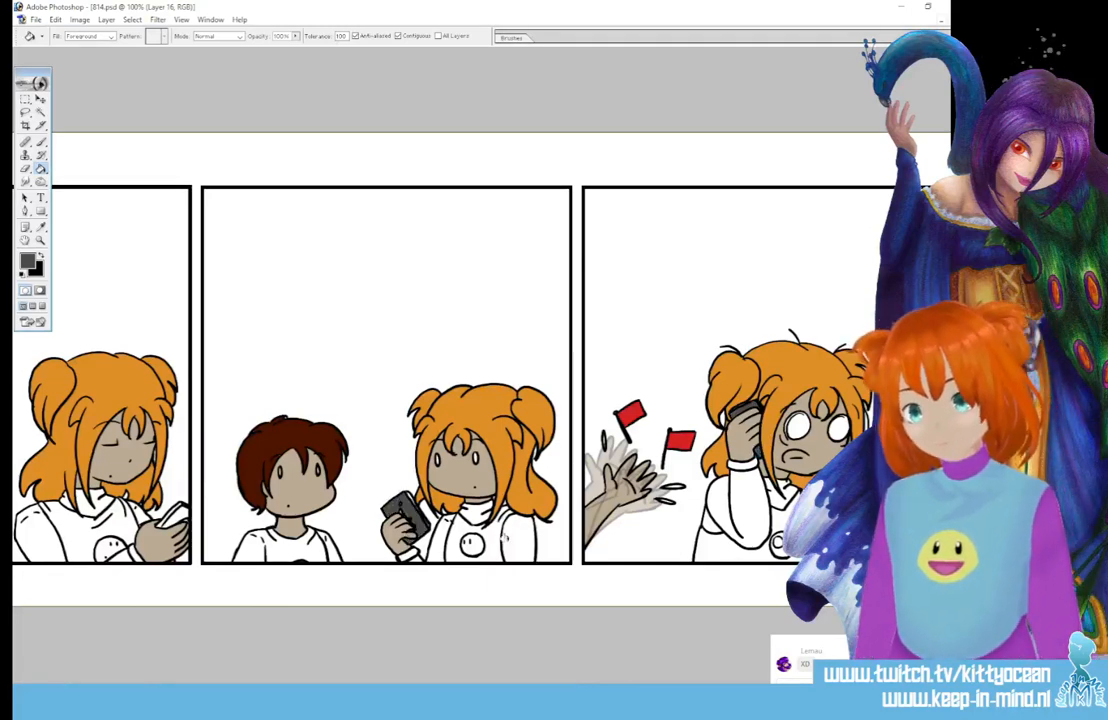
key(b)
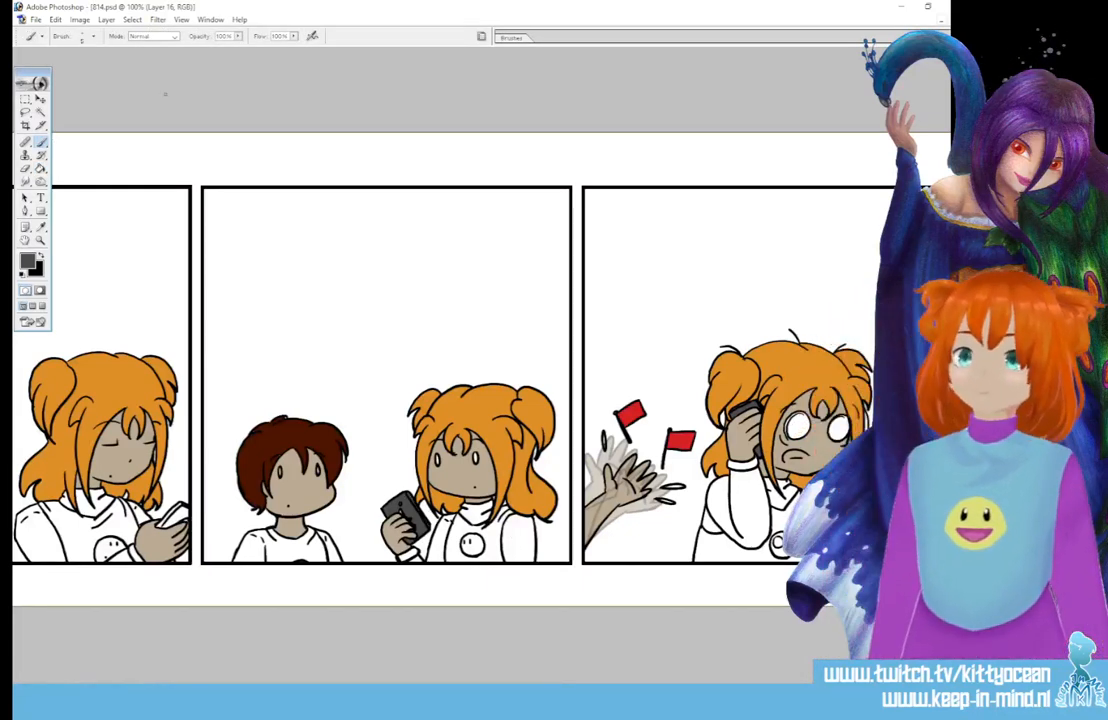
key(g)
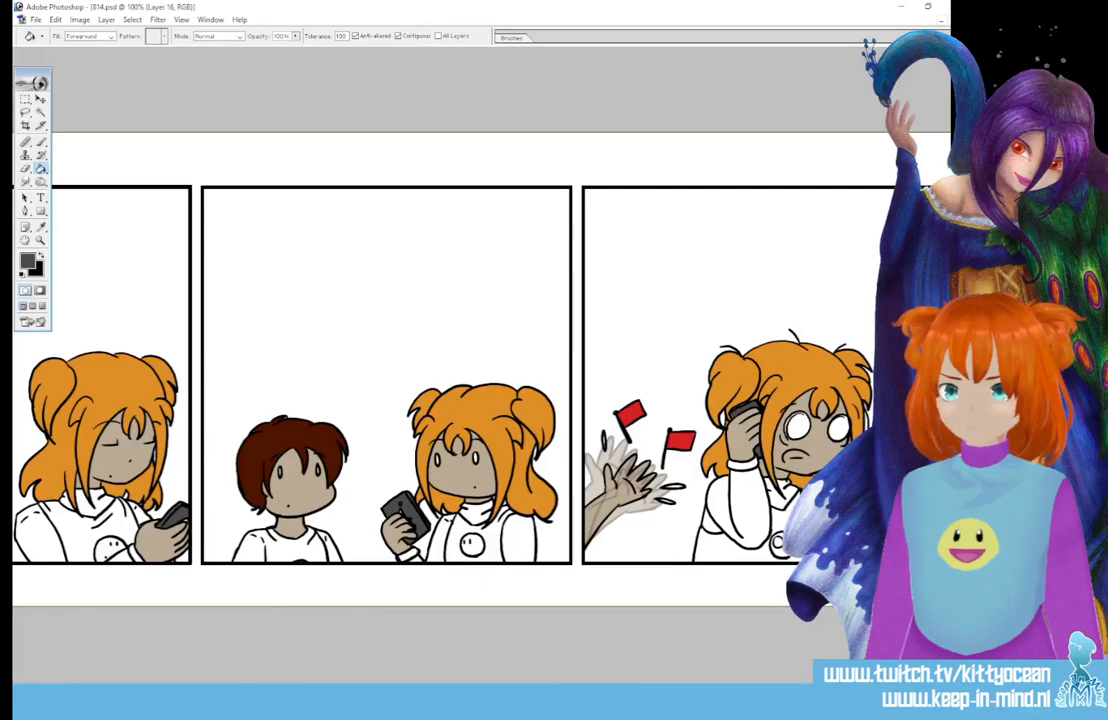
Set the foreground colour to pale yellow E8EB8B and fill the smiley faces on the girl's top in all four panels.
scroll(350, 375, left, 10)
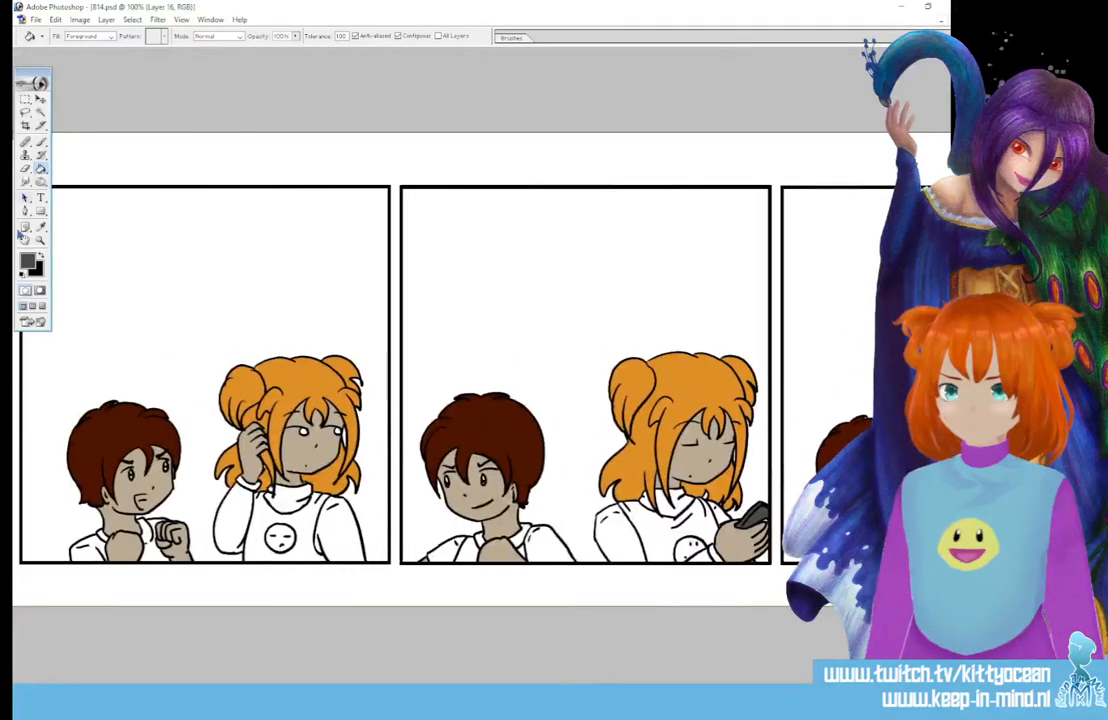
click(41, 227)
click(28, 259)
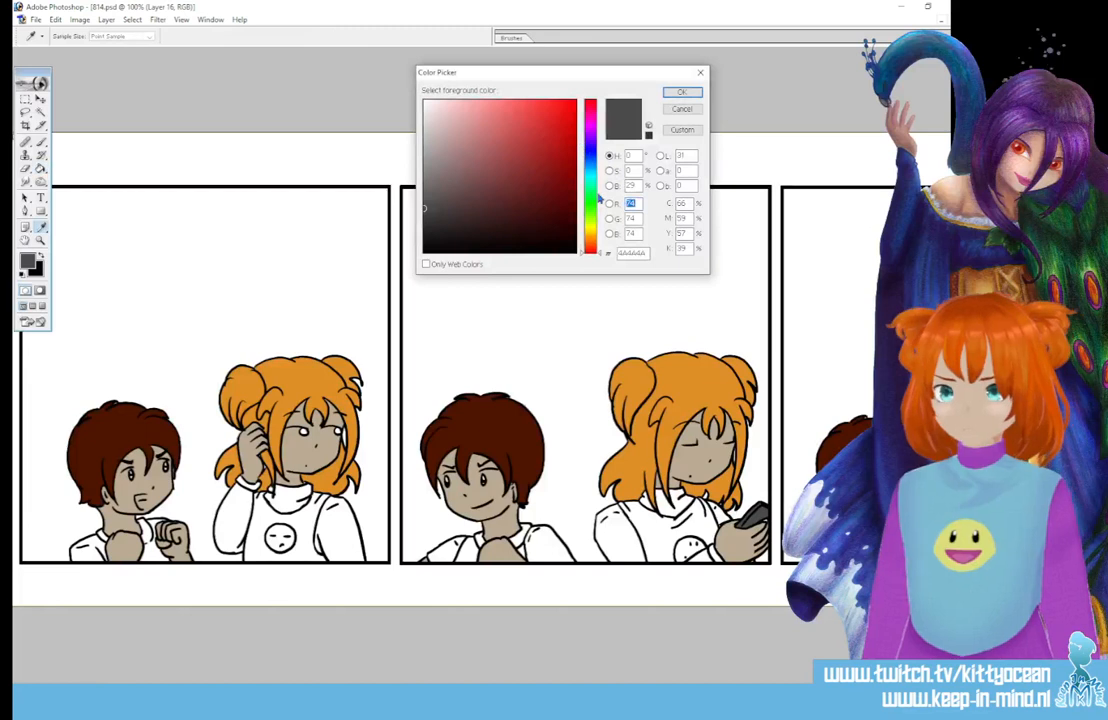
click(590, 227)
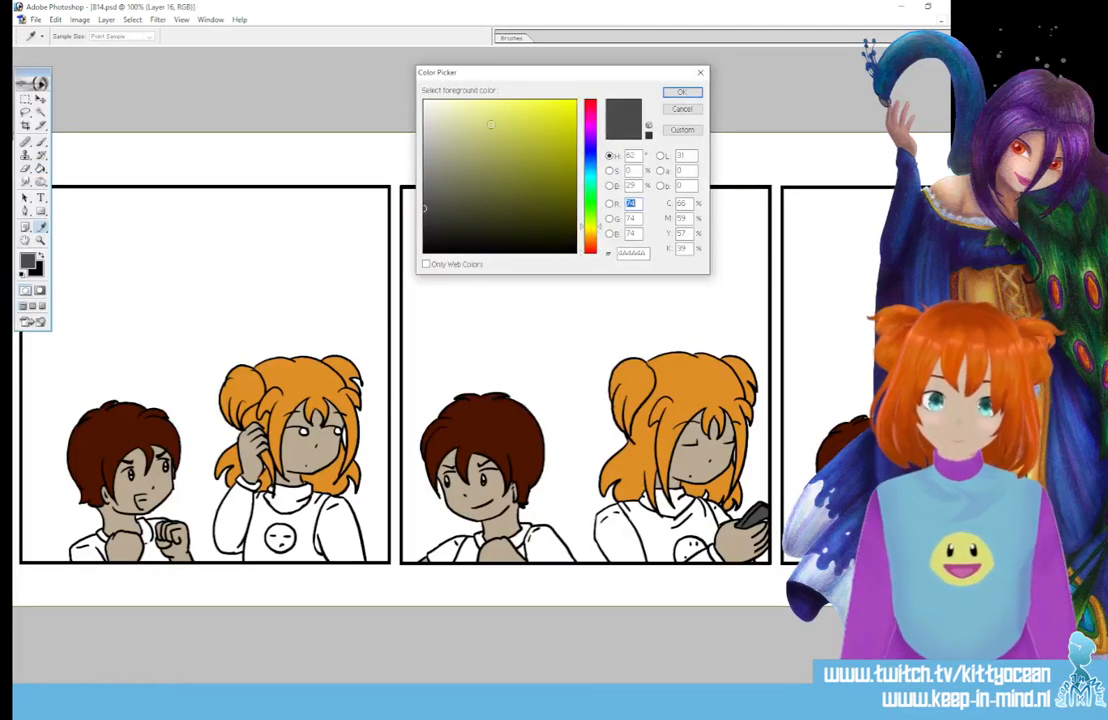
click(485, 111)
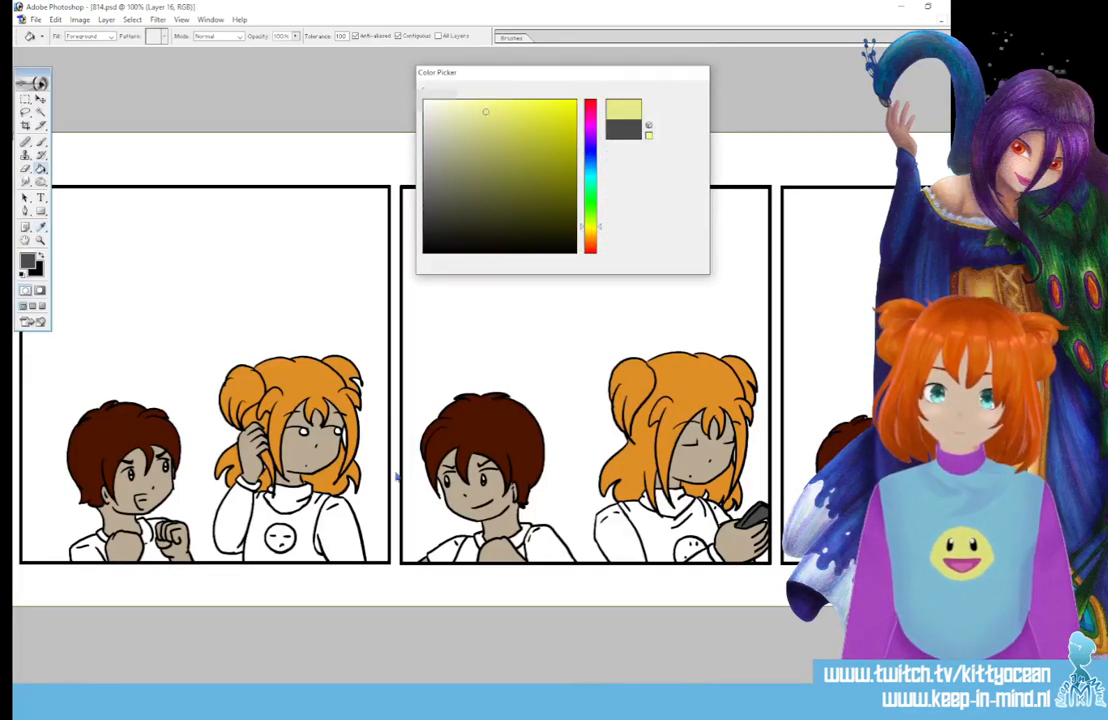
click(678, 93)
key(g)
click(280, 537)
click(694, 543)
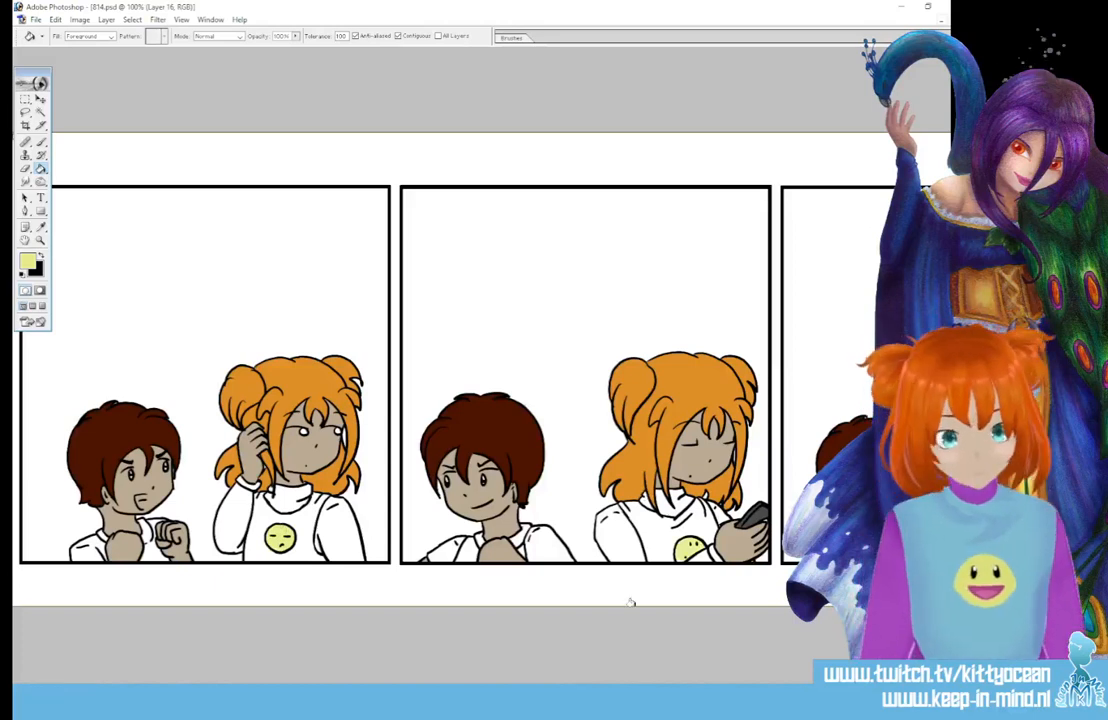
scroll(460, 375, right, 6)
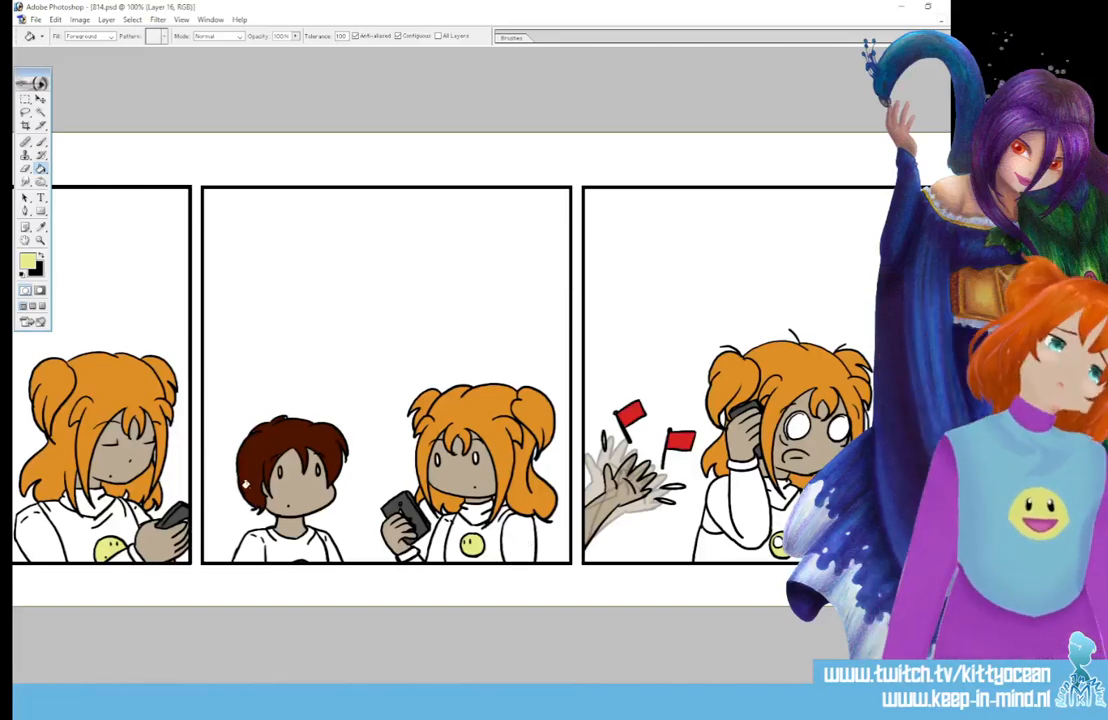
Set the foreground colour to light blue 94BDE0 and fill the body of the girl's vest in the fourth panel.
click(27, 261)
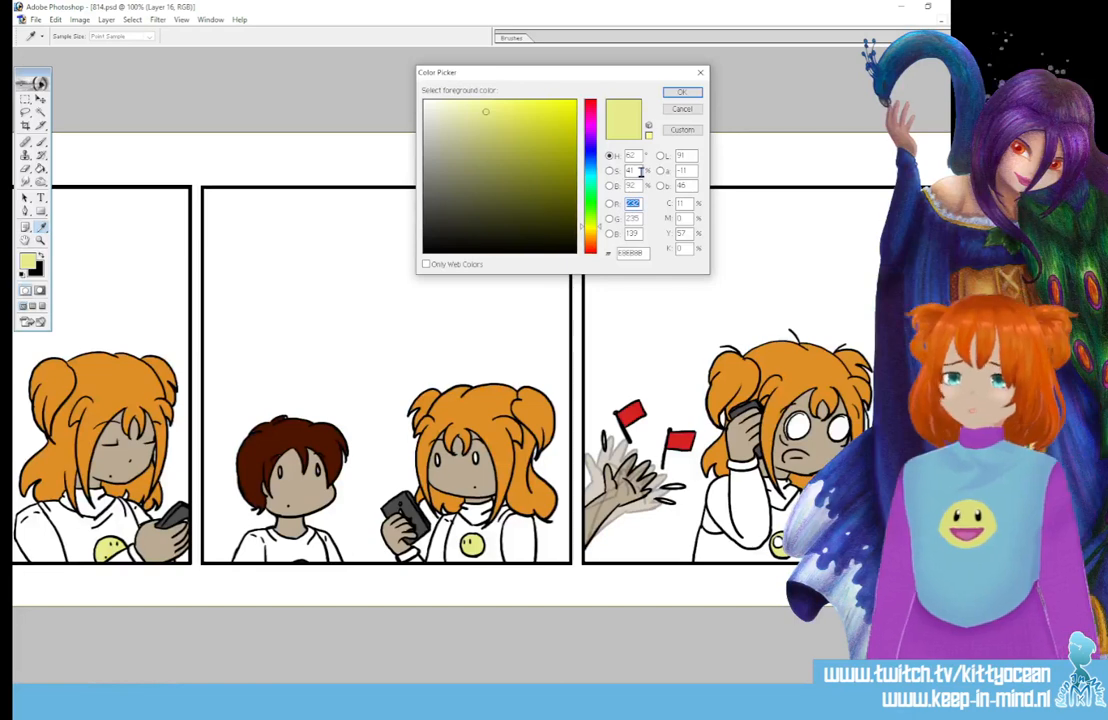
click(590, 166)
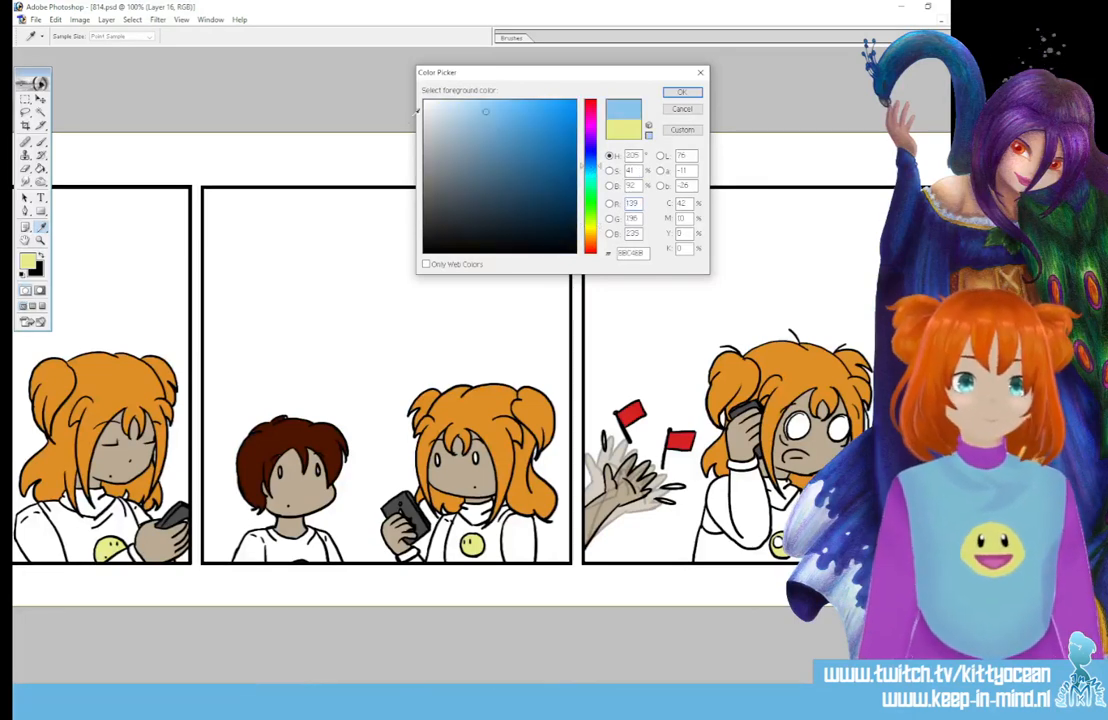
click(467, 113)
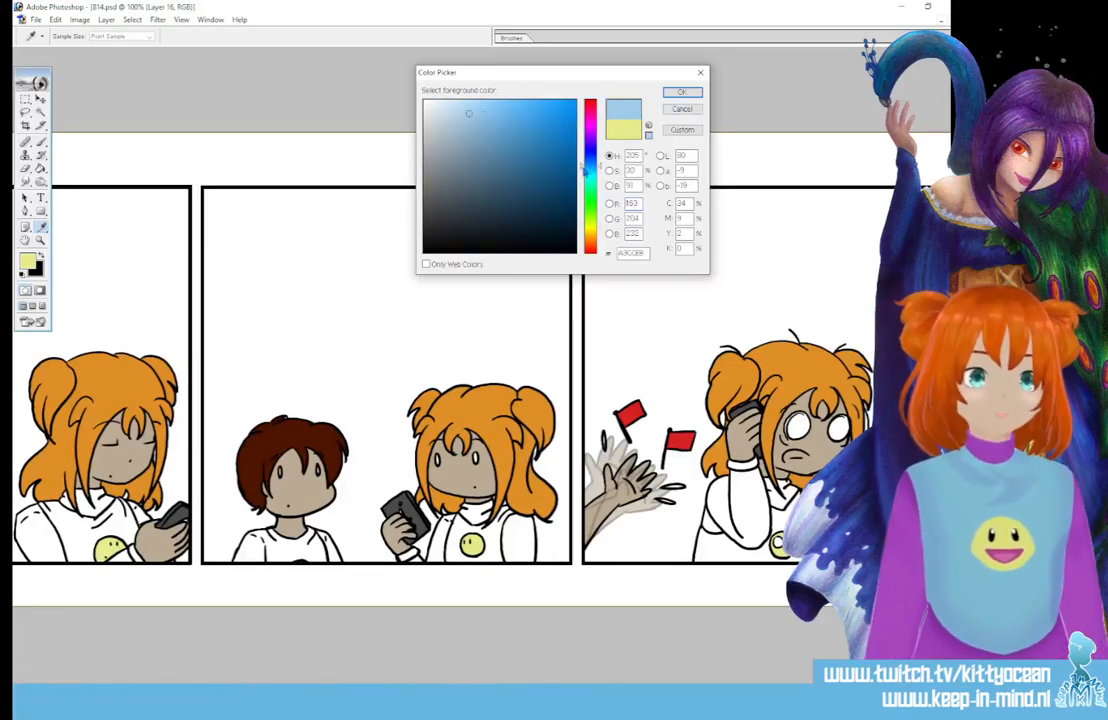
click(589, 165)
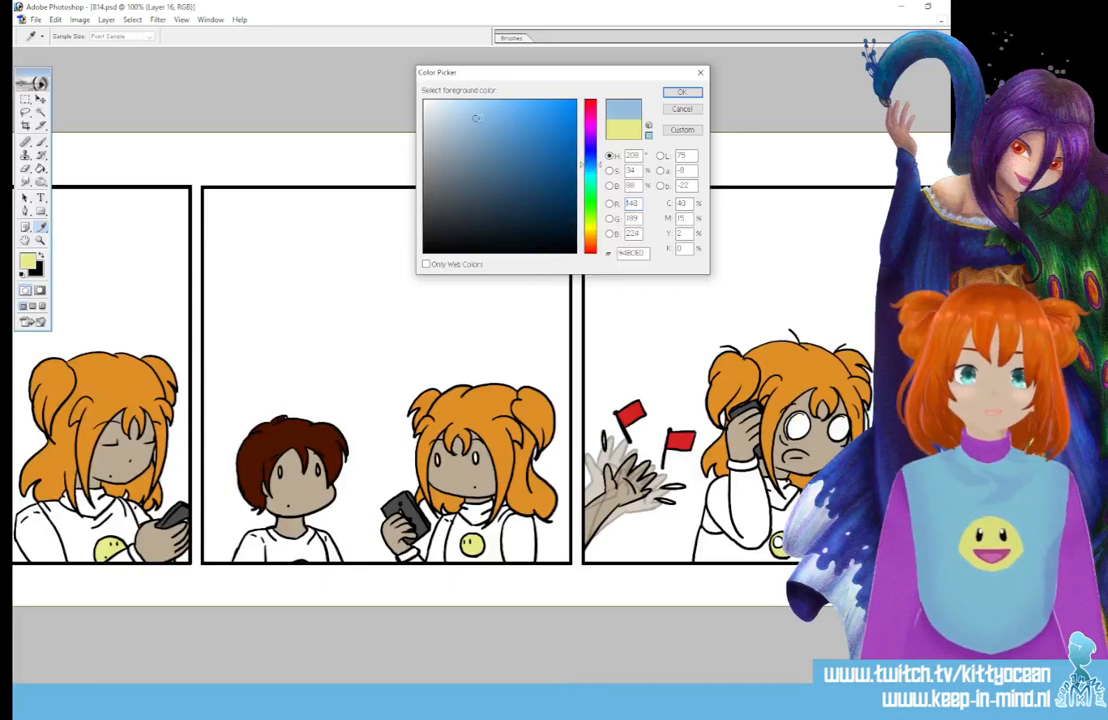
click(680, 92)
click(720, 535)
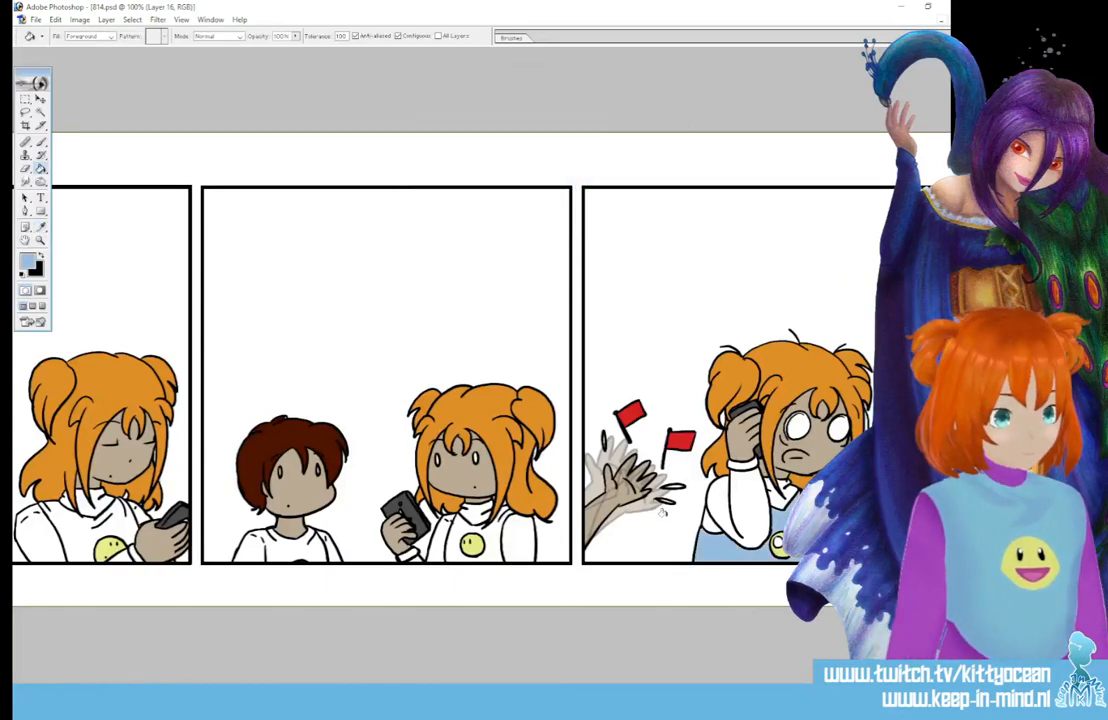
Close the outline of the girl's vest in the third panel with a black brush and fill the vest light blue.
click(458, 524)
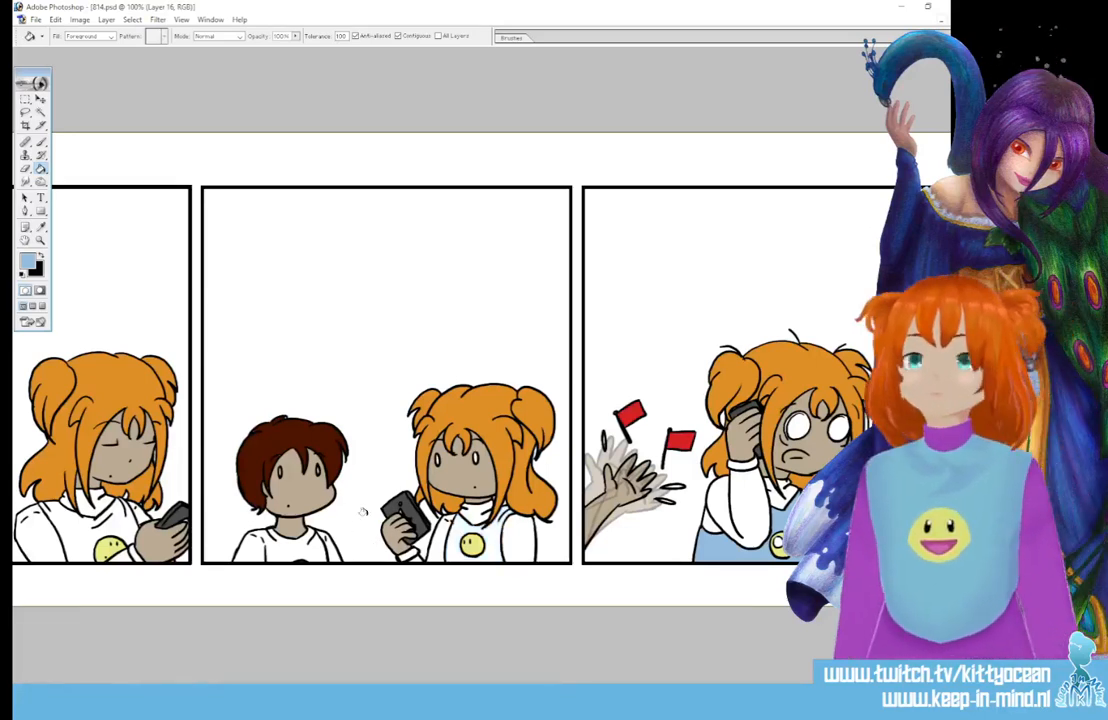
key(x)
key(b)
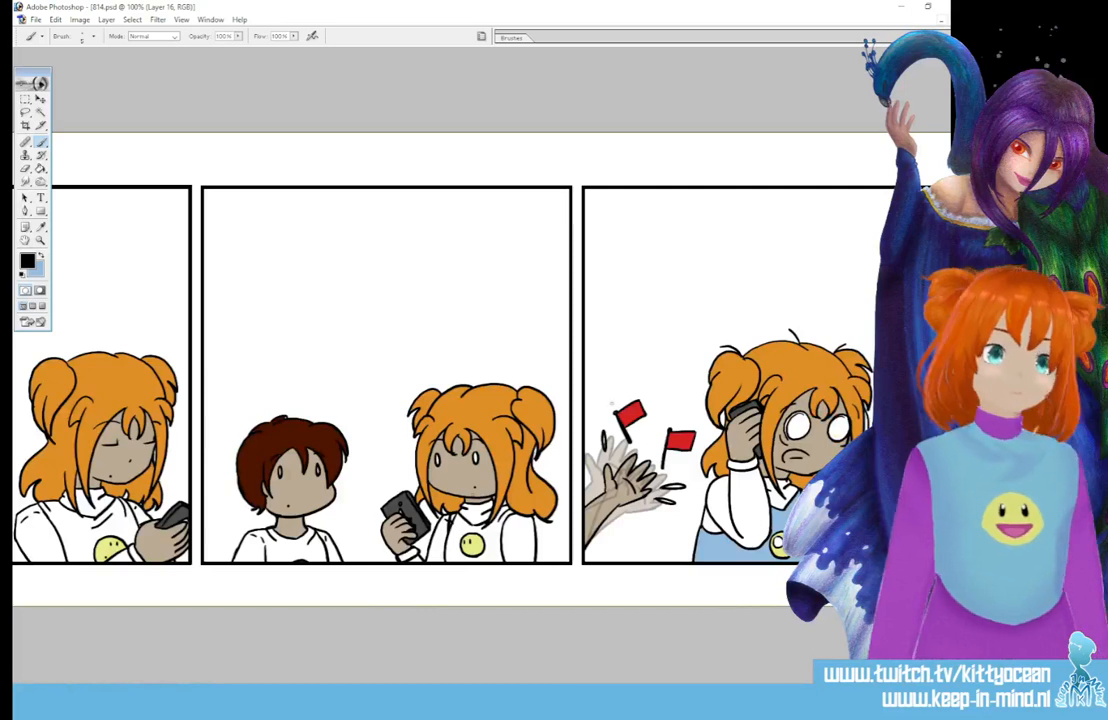
key(x)
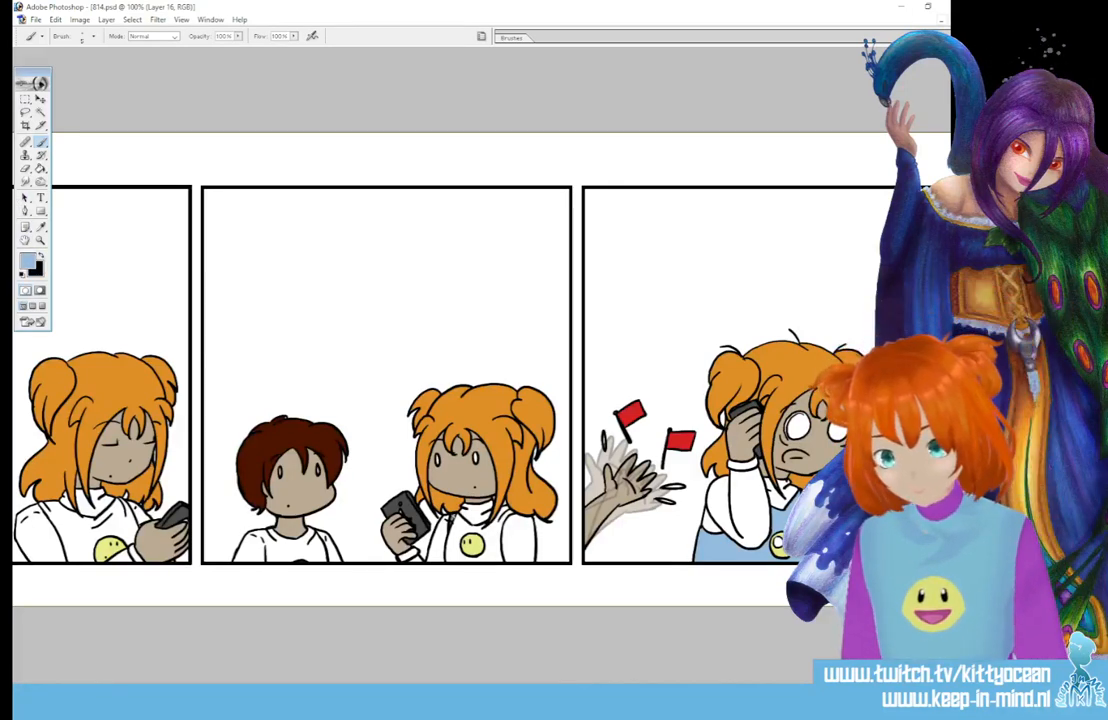
key(g)
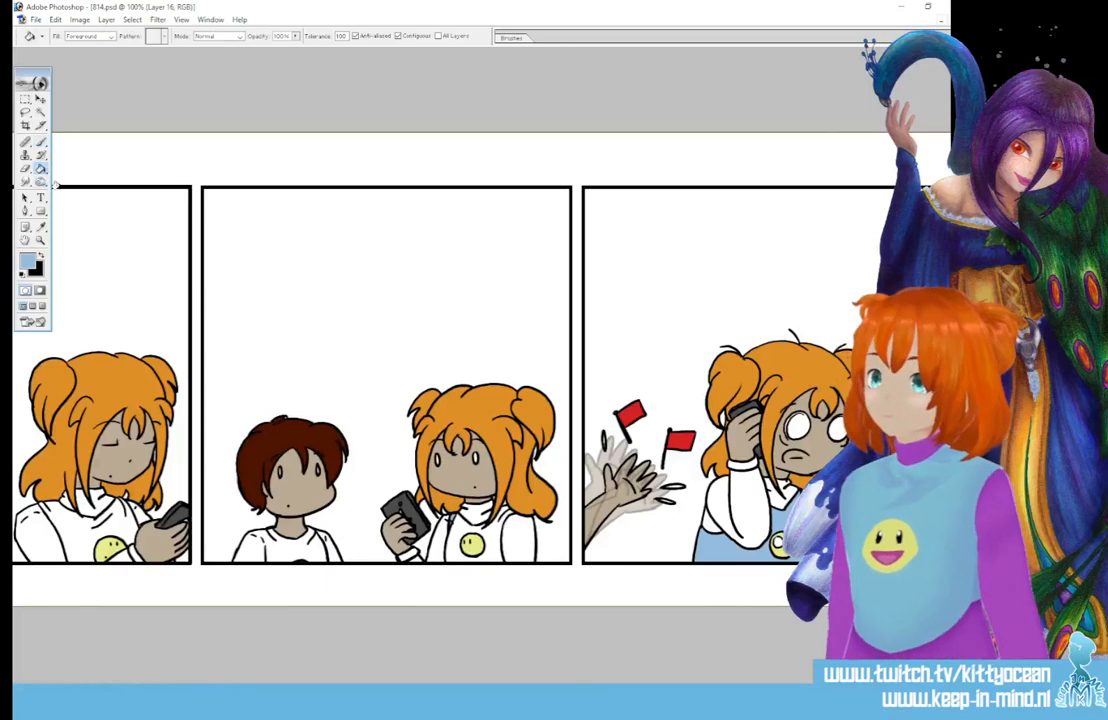
click(430, 538)
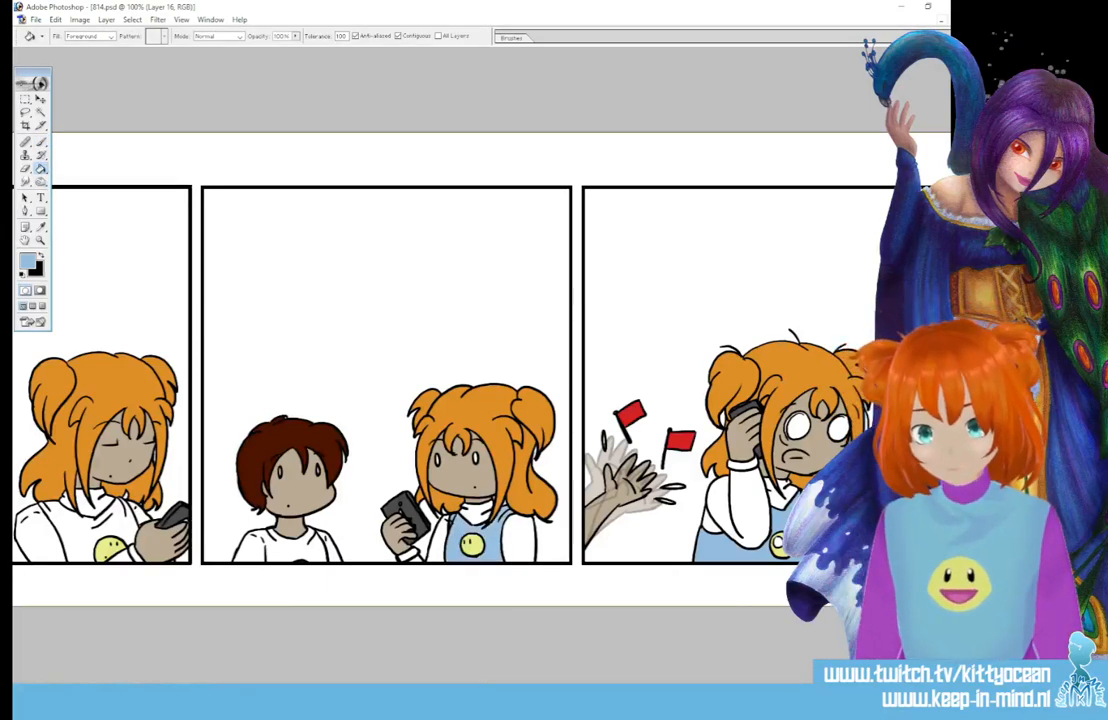
Fill the girl's wrist cuffs in all panels and her vest in the first and second panels with light blue.
scroll(450, 375, left, 1)
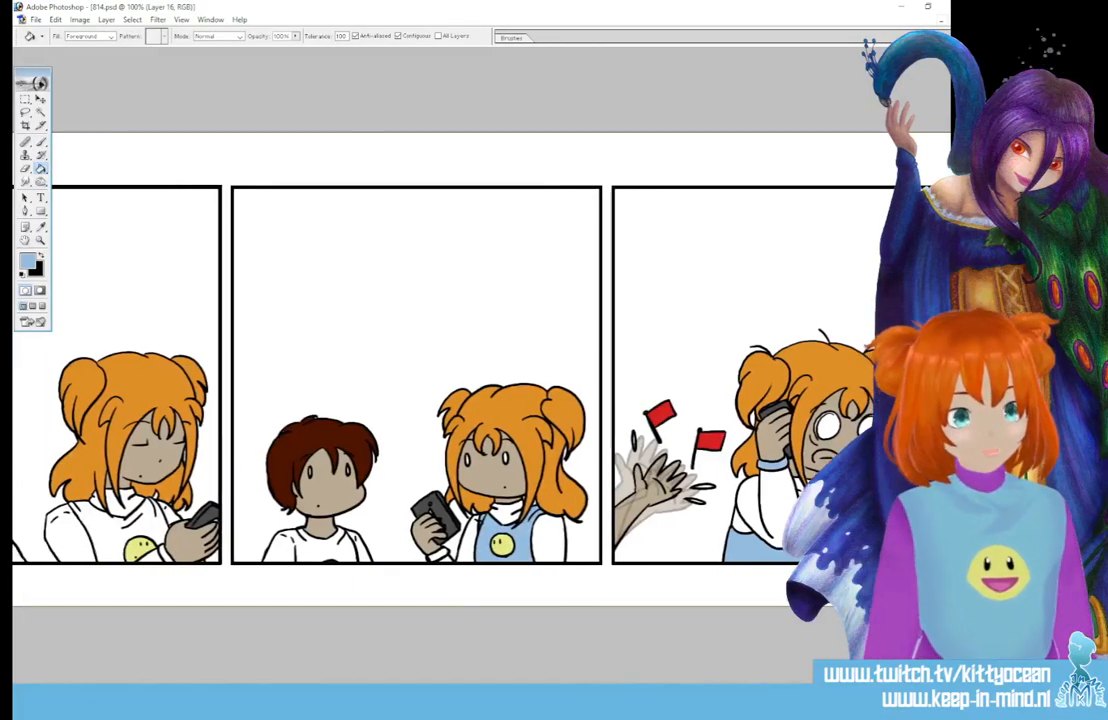
key(b)
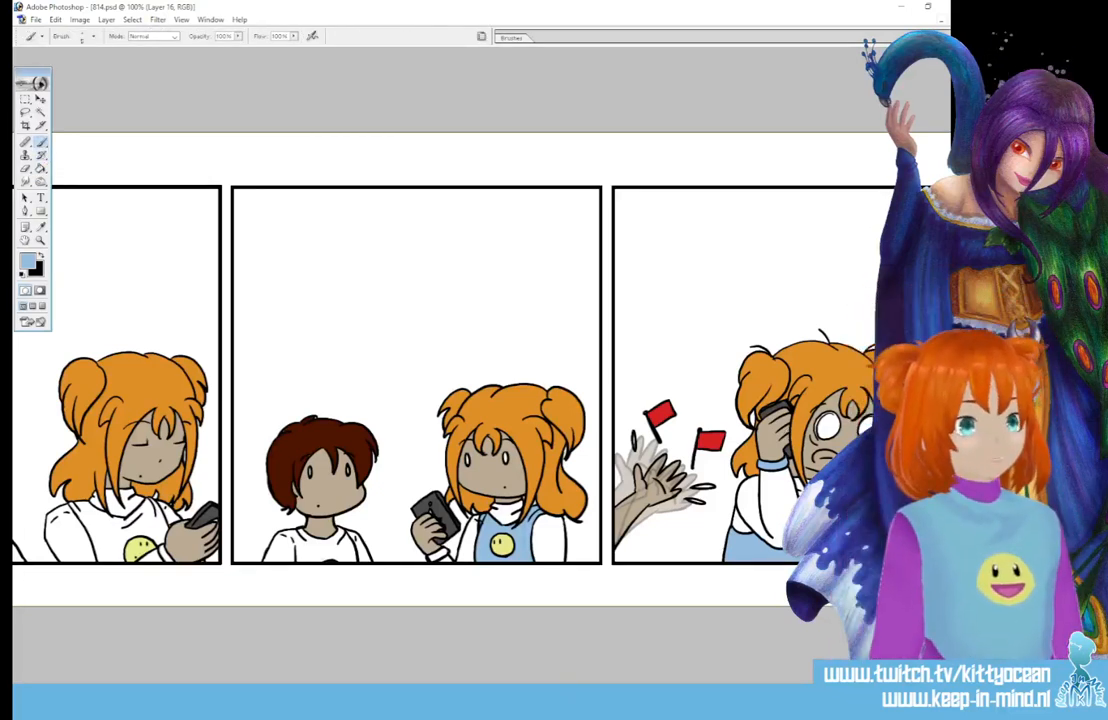
click(41, 168)
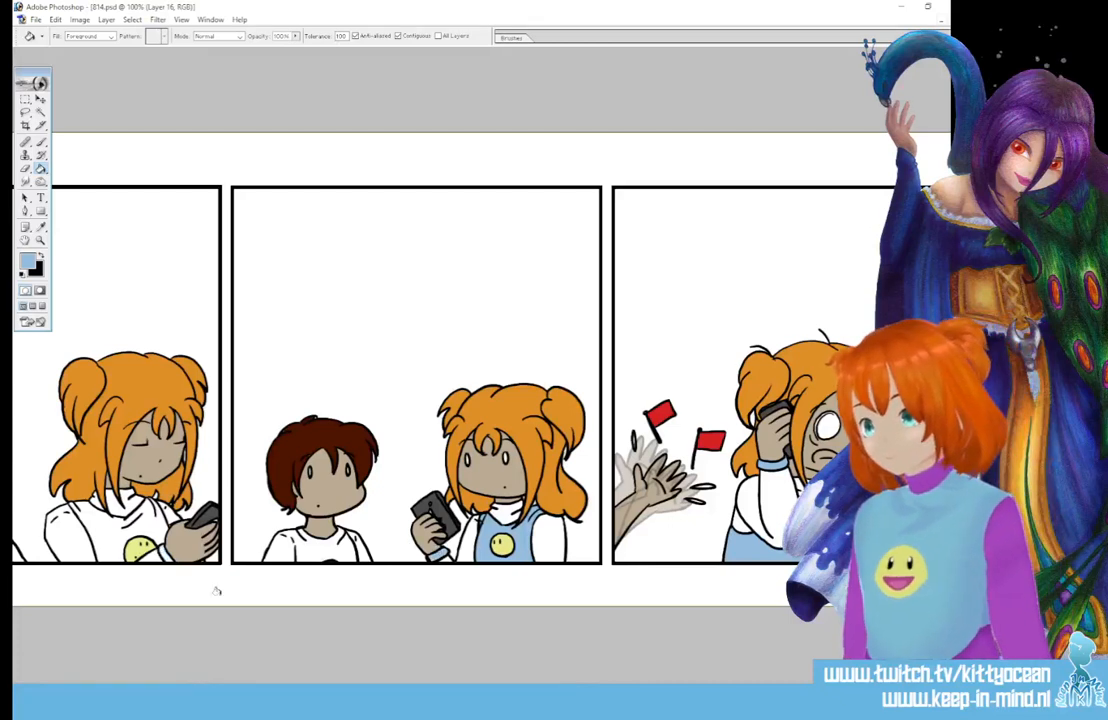
drag(422, 680, 90, 598)
click(273, 515)
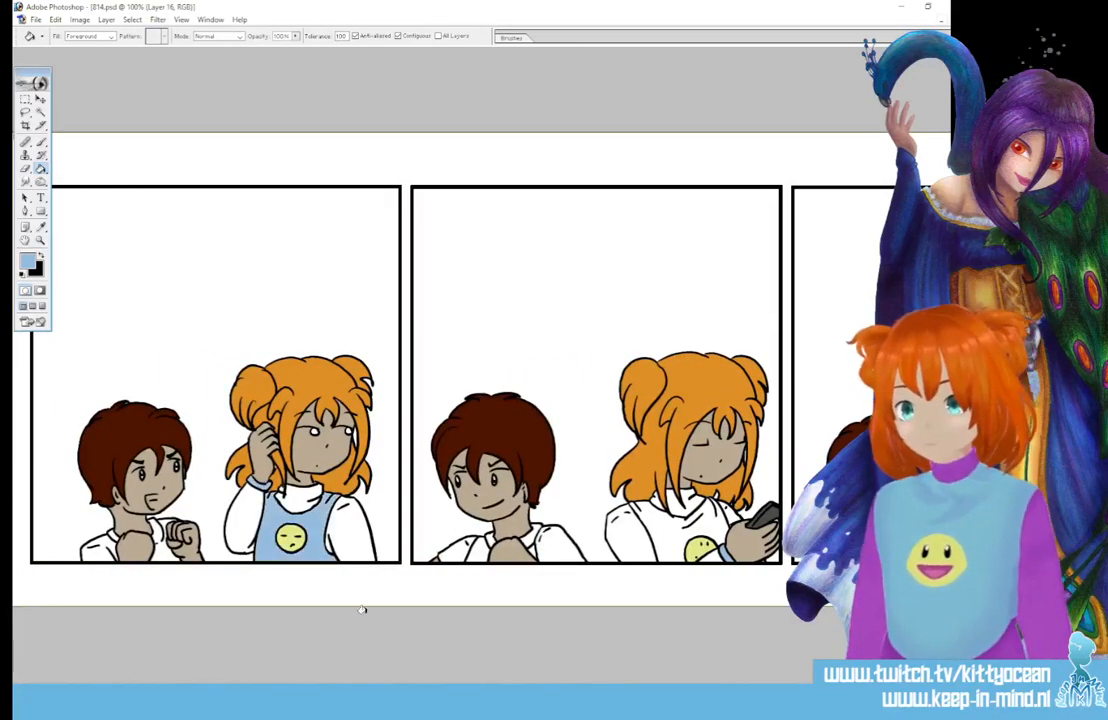
click(643, 555)
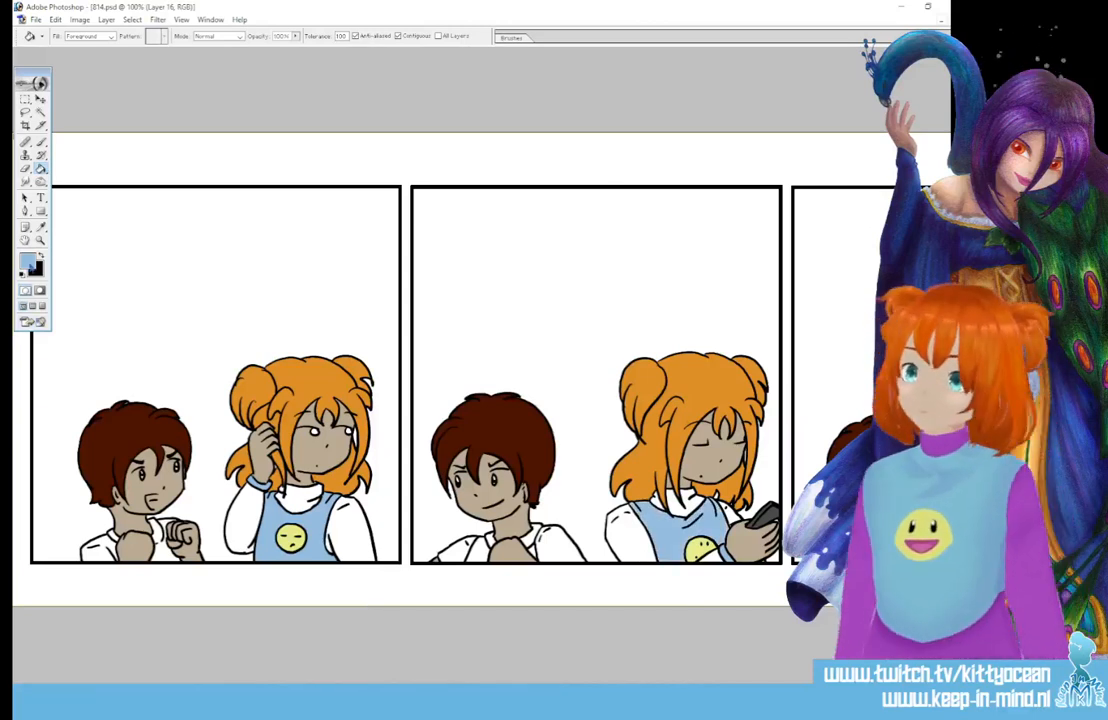
Set the foreground colour to purple B379D4.
click(27, 260)
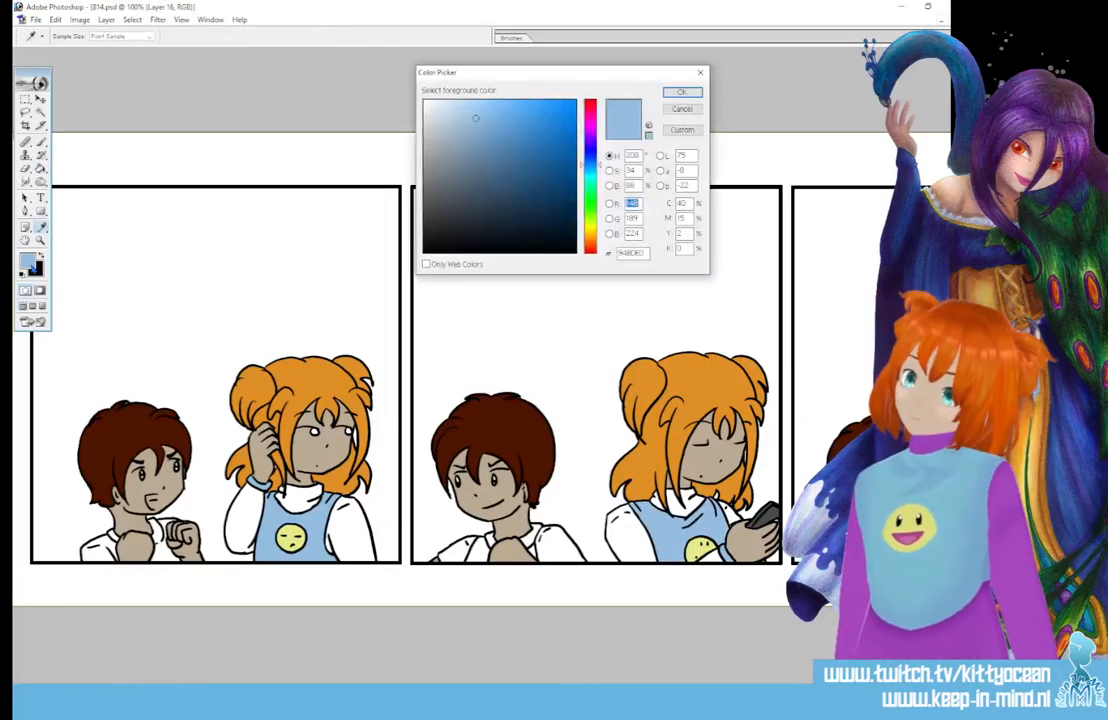
click(590, 117)
click(590, 126)
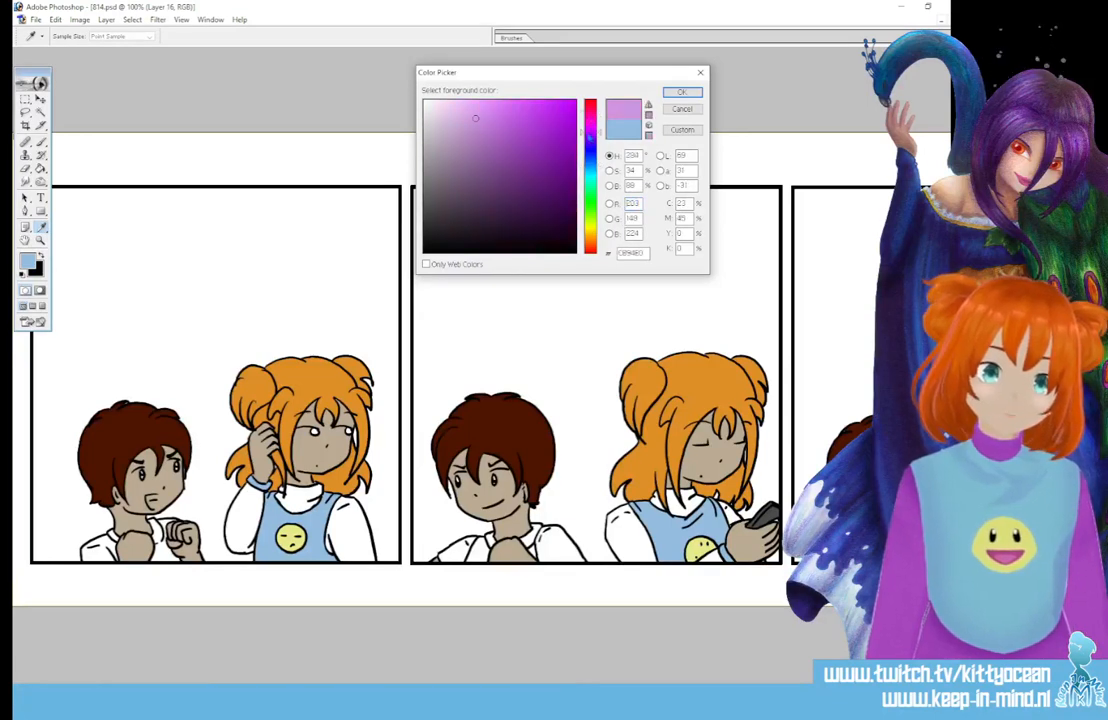
click(590, 132)
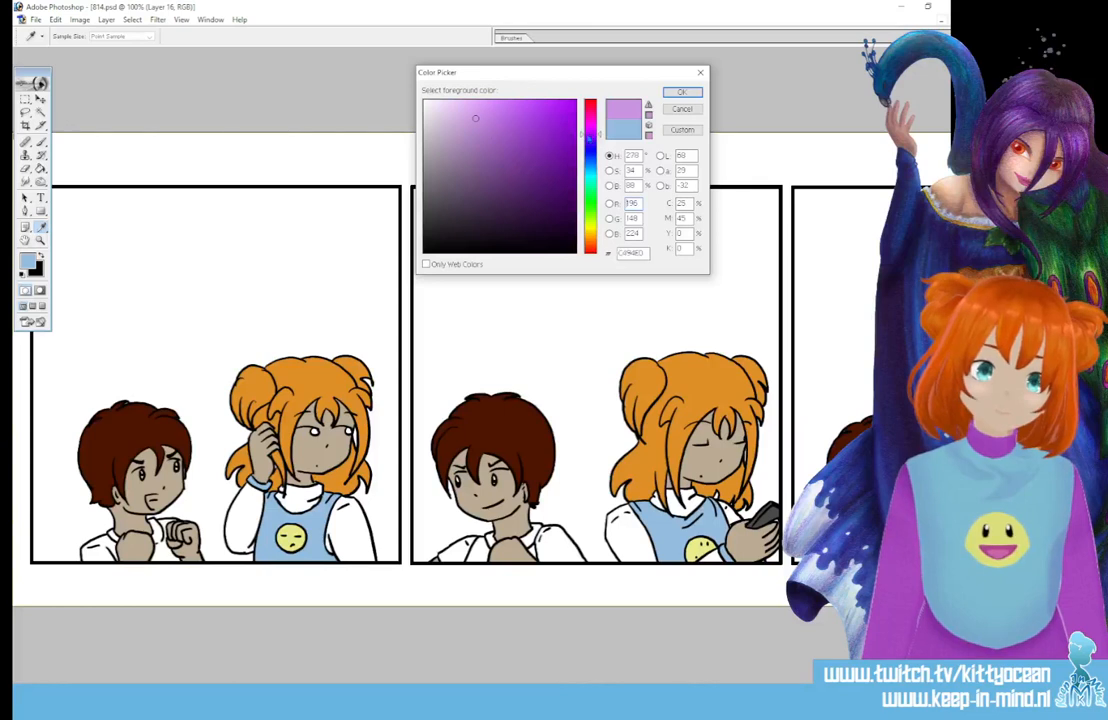
click(678, 92)
Fill the girl's sleeves and turtleneck collar with purple in all four panels using the Paint Bucket.
key(g)
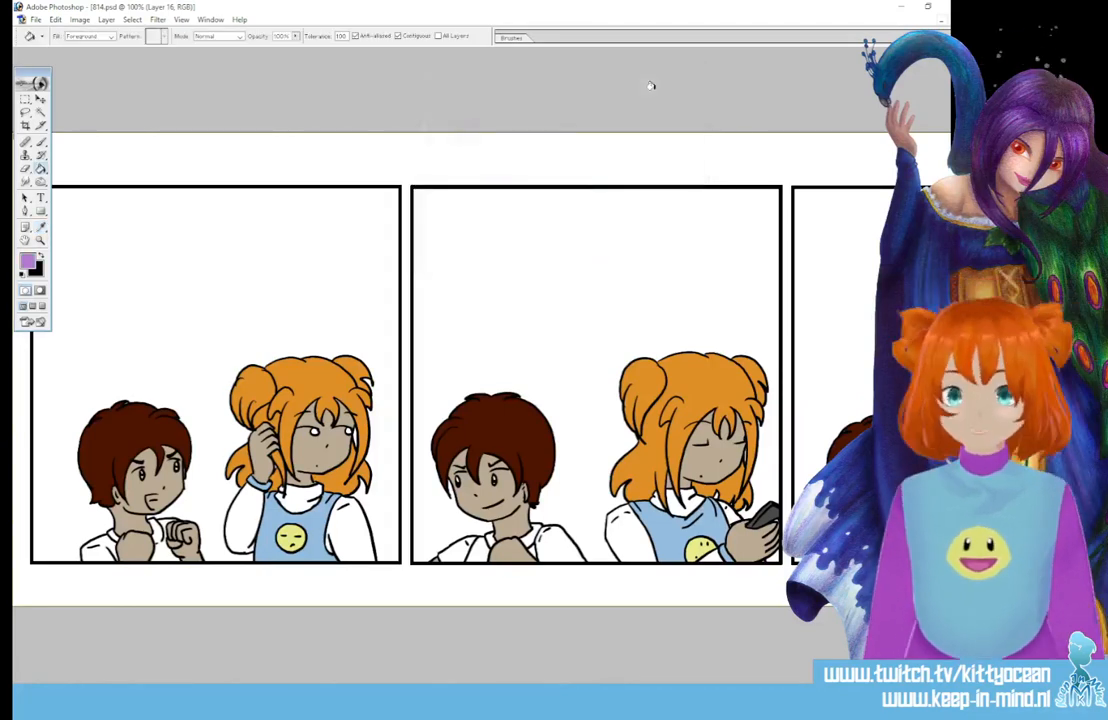
click(251, 498)
click(300, 498)
click(346, 532)
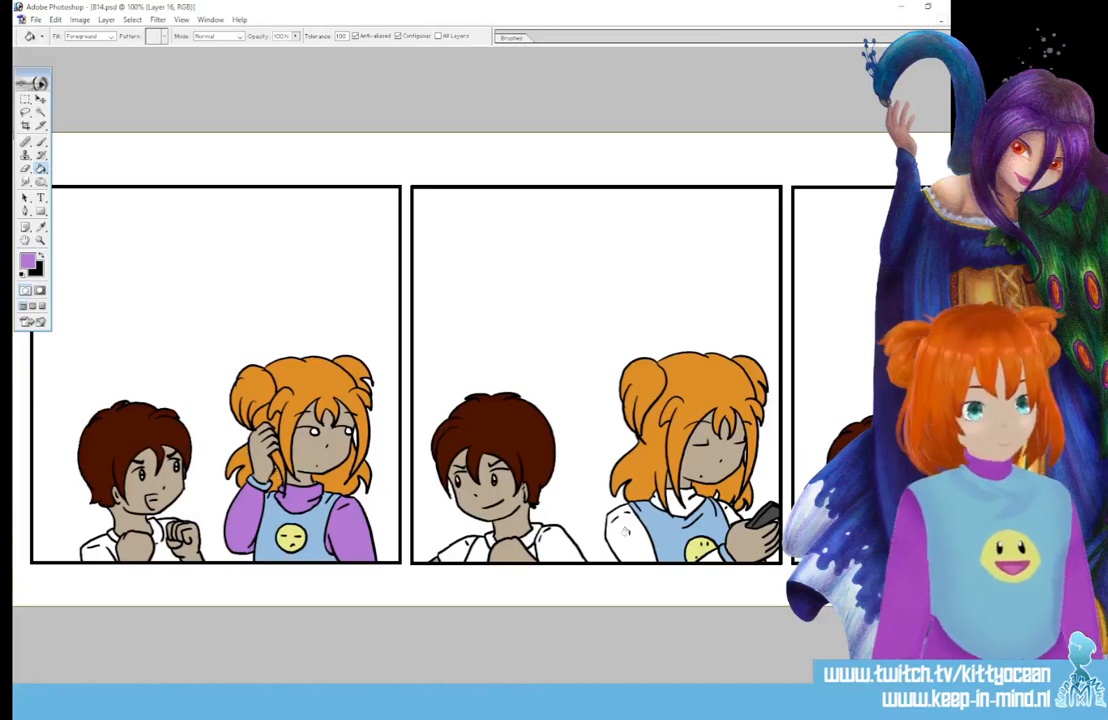
click(625, 532)
click(681, 498)
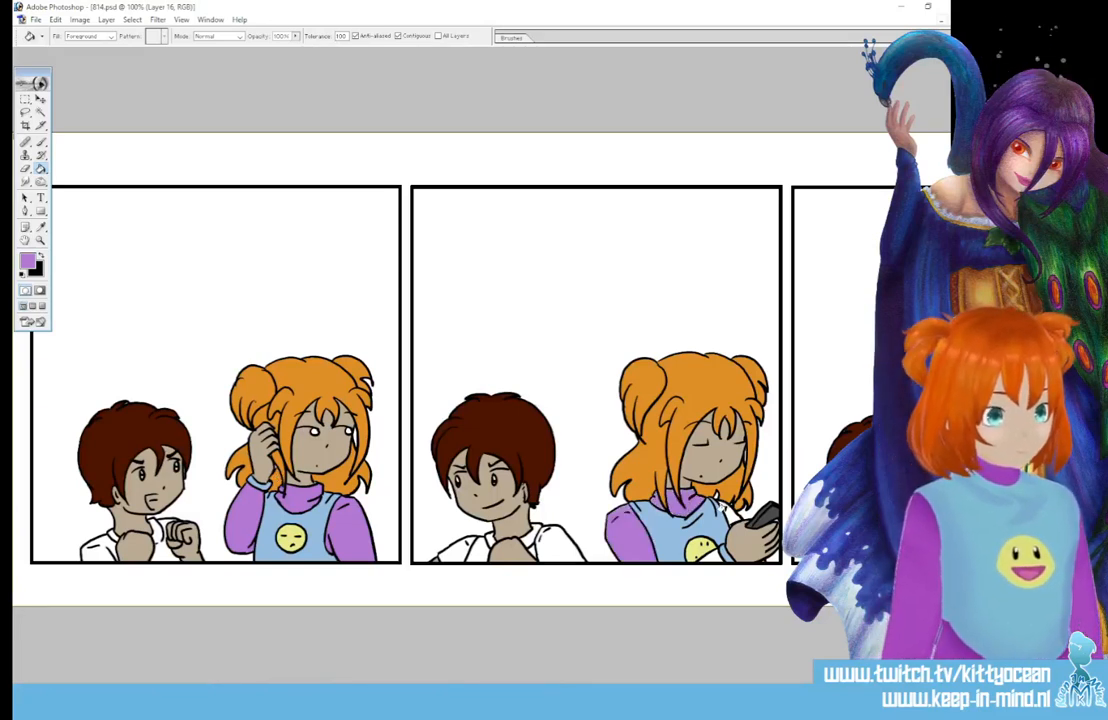
scroll(619, 482, right, 5)
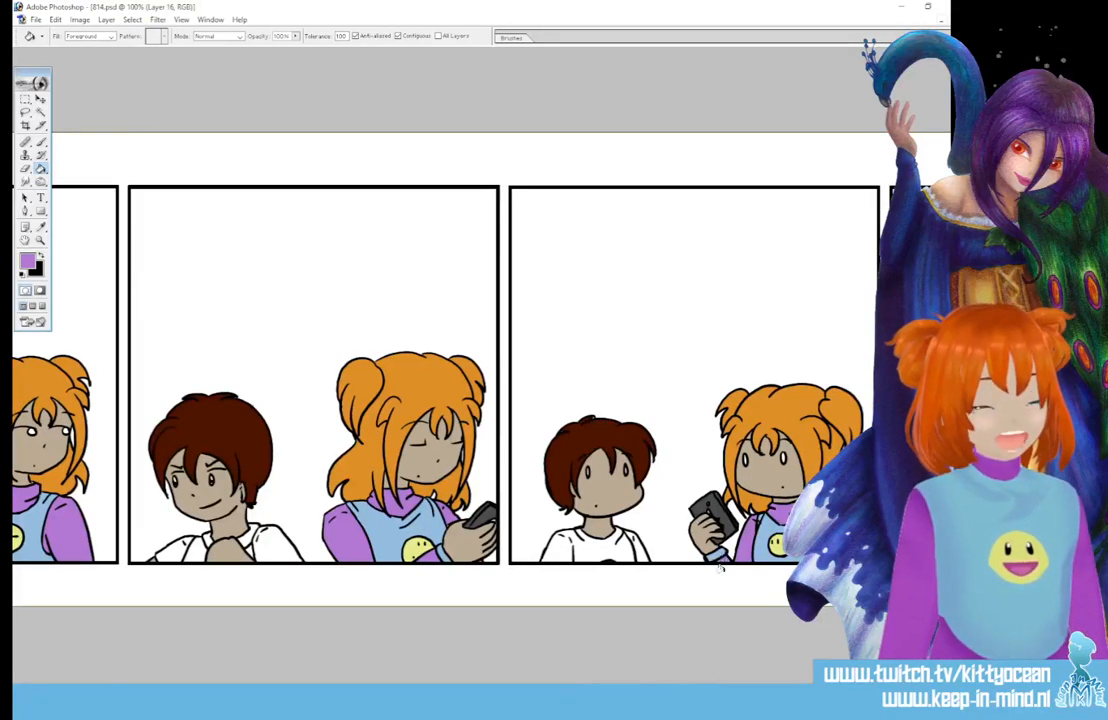
scroll(450, 400, right, 3)
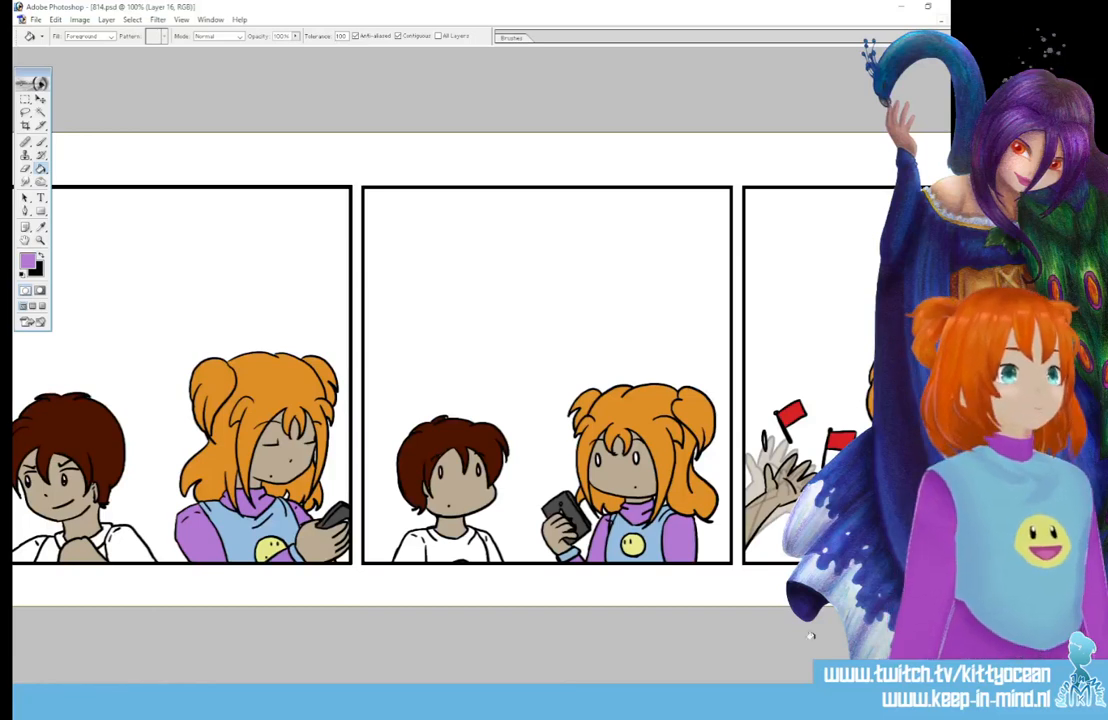
scroll(450, 400, right, 3)
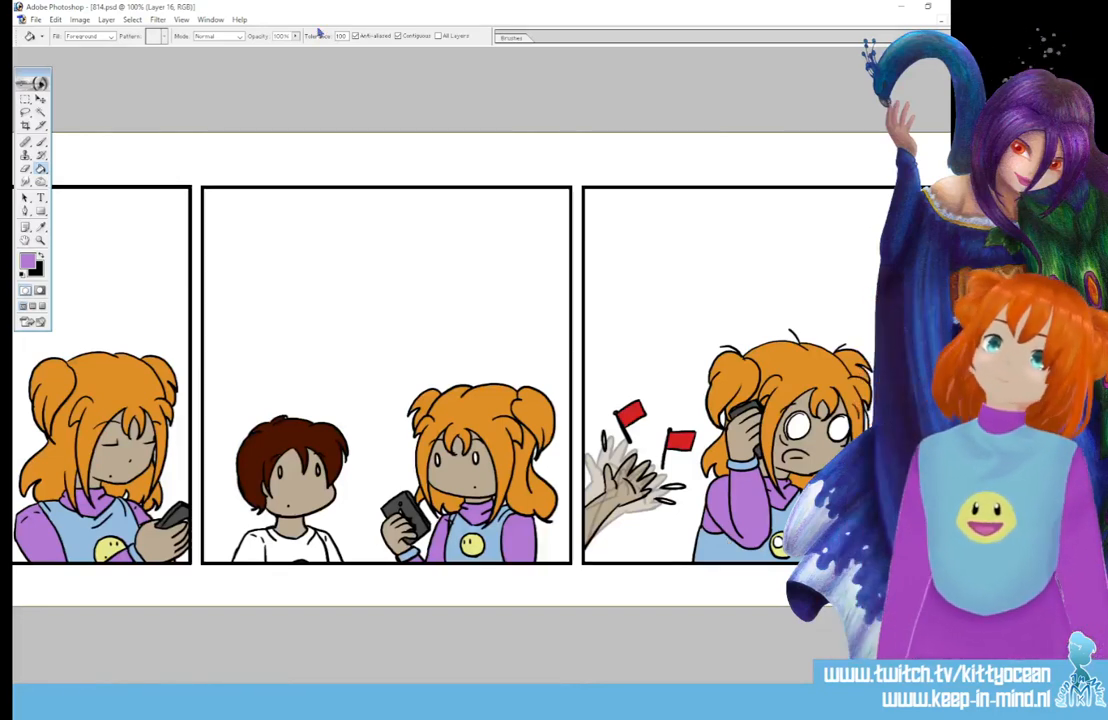
Set the foreground colour to a deep magenta and paint full lips around the girl's mouth in the fourth panel with the Brush.
key(ctrl+plus)
key(ctrl+plus)
key(ctrl+plus)
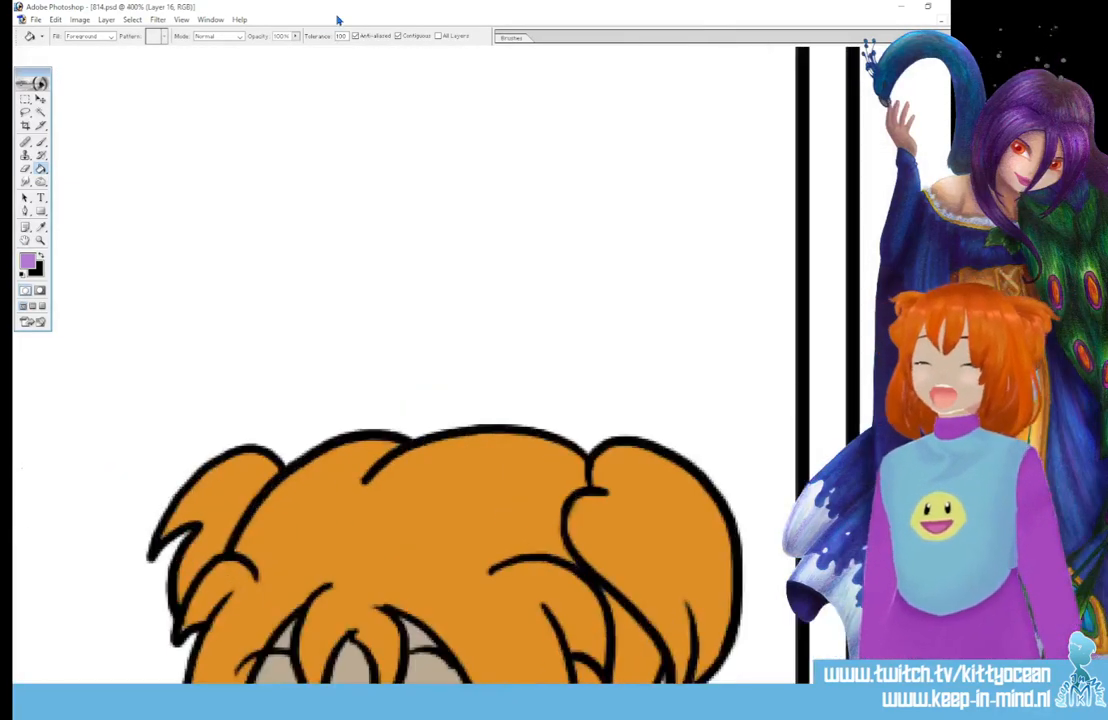
drag(700, 450, 206, 290)
scroll(445, 365, down, 8)
scroll(445, 365, up, 1)
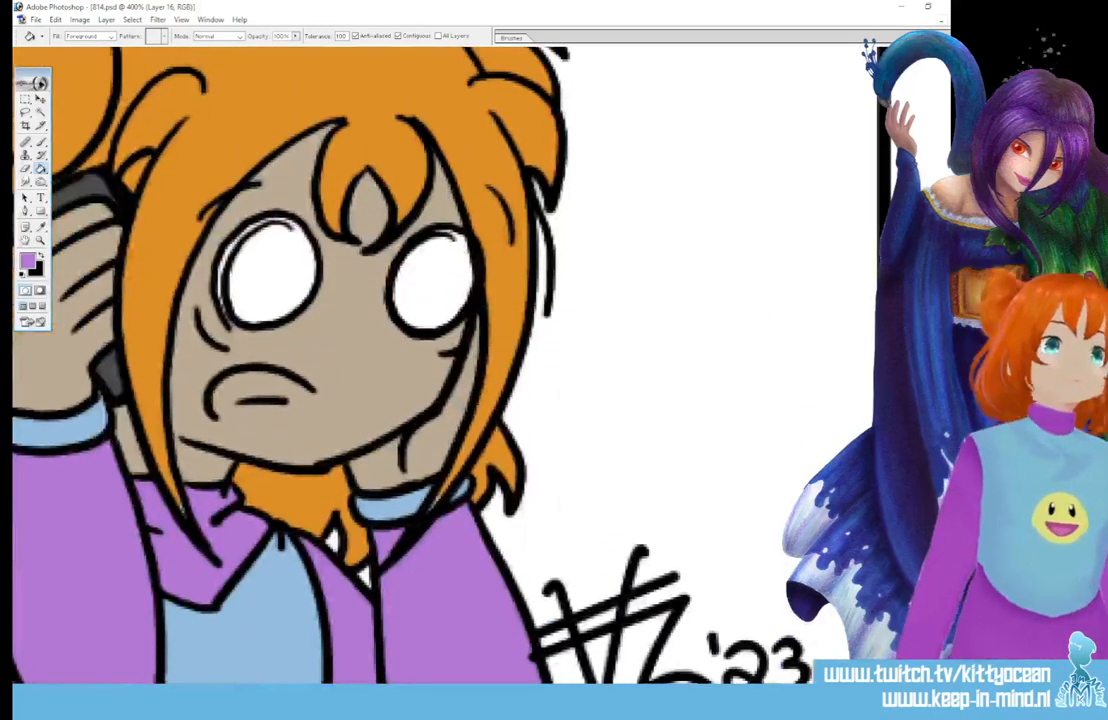
click(28, 262)
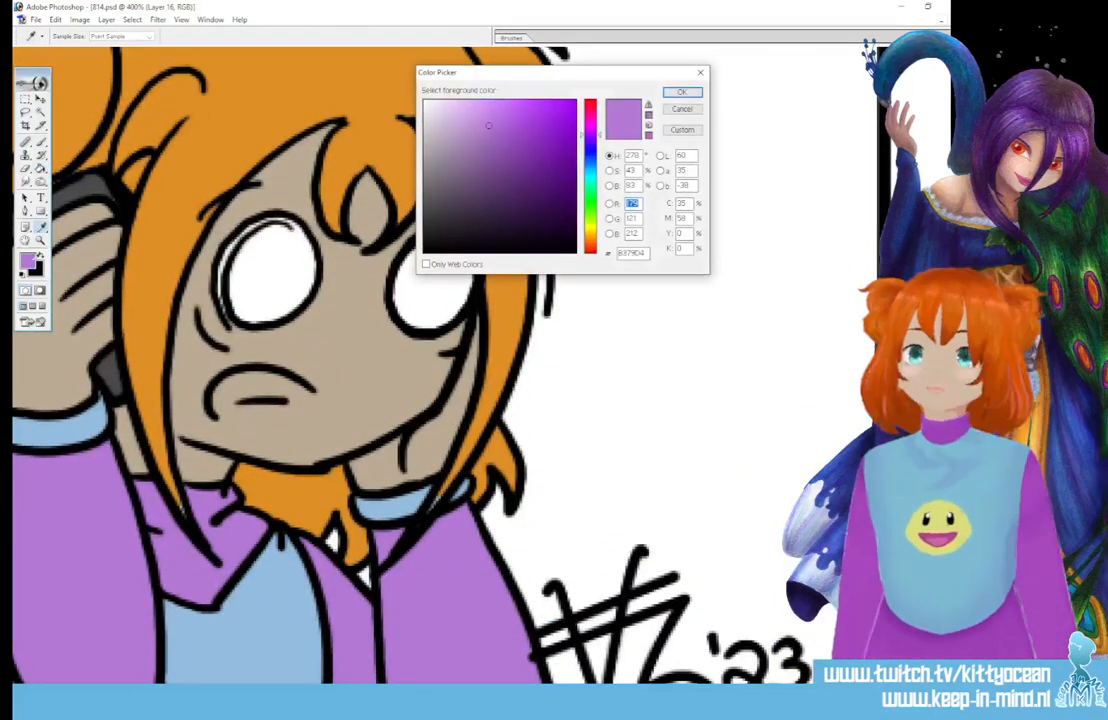
click(589, 114)
drag(511, 139, 539, 141)
click(678, 93)
key(b)
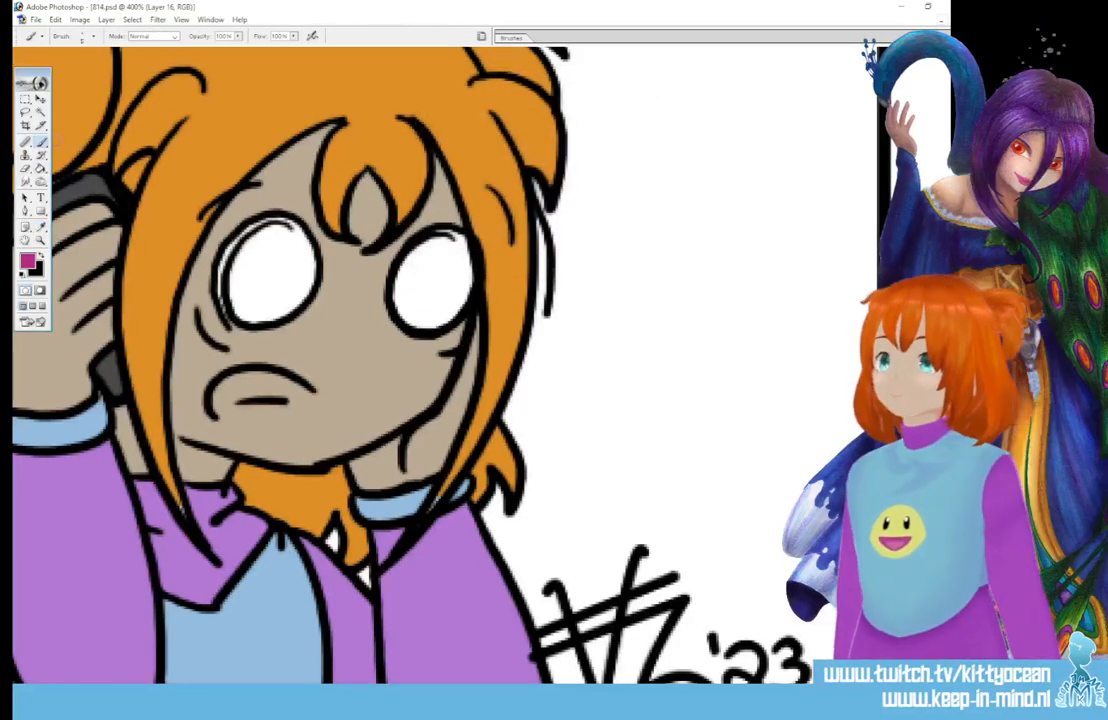
mouse_move(228, 376)
mouse_down()
mouse_move(228, 427)
mouse_move(285, 434)
mouse_move(311, 419)
mouse_move(297, 384)
mouse_move(262, 372)
mouse_move(228, 385)
mouse_move(226, 418)
mouse_move(302, 398)
mouse_move(240, 378)
mouse_move(268, 405)
mouse_up()
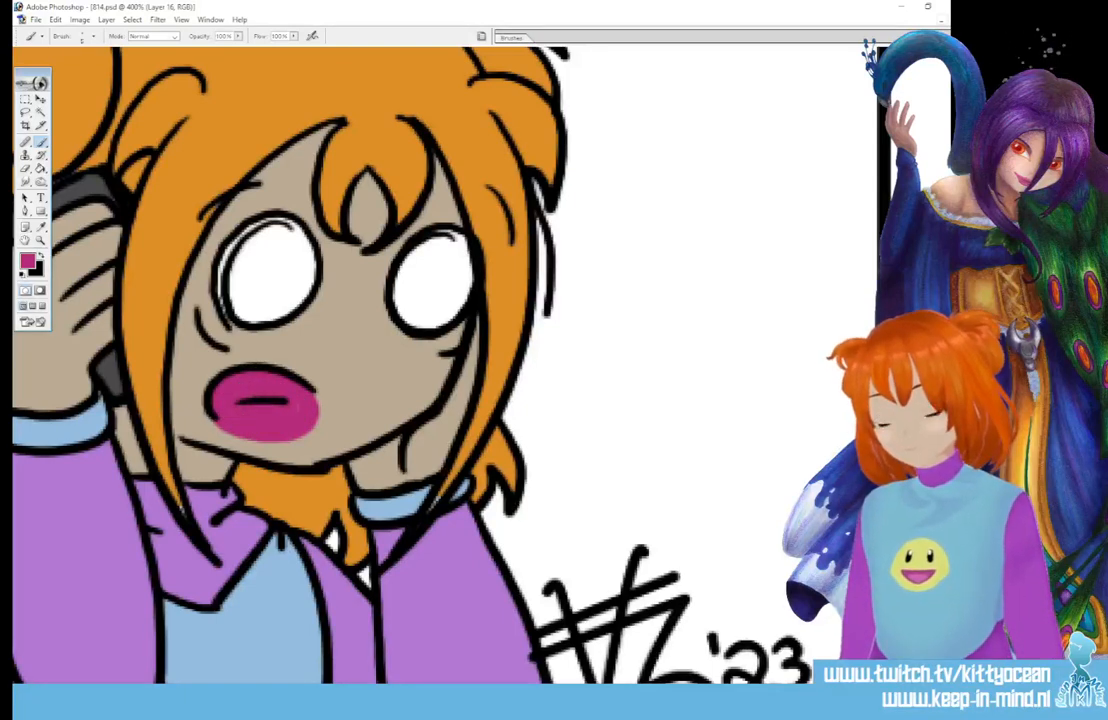
Set the foreground colour to pink E263AB and brush a highlight onto the girl's lower lip in the fourth panel.
click(32, 263)
click(510, 116)
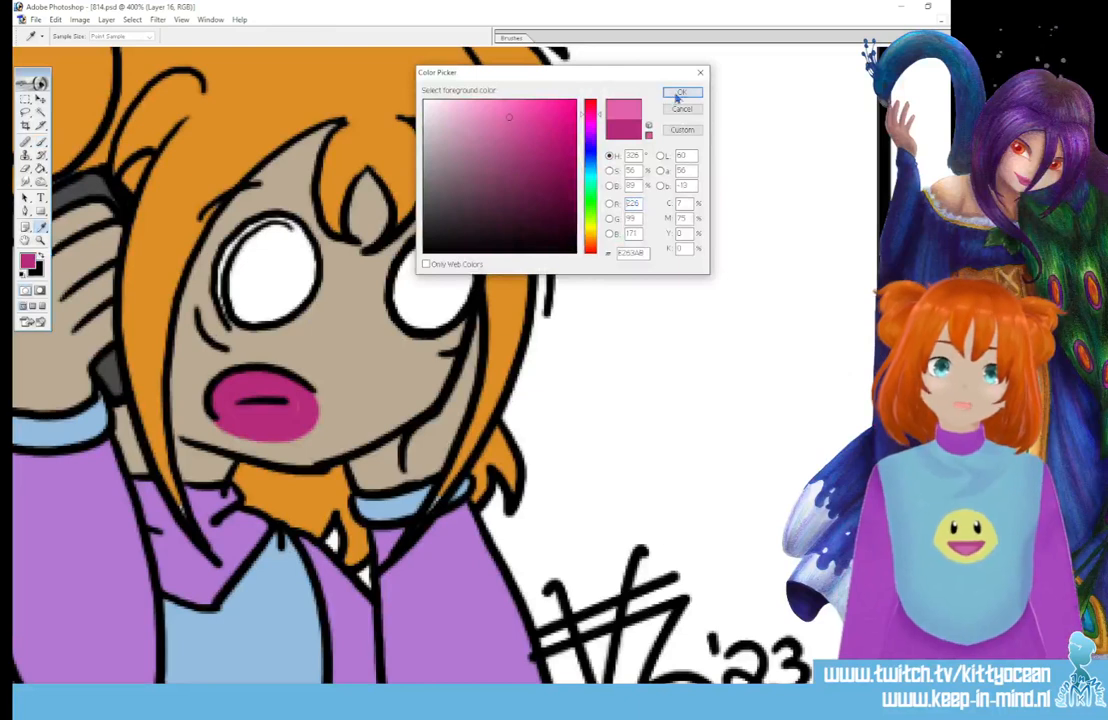
click(679, 92)
drag(238, 412, 285, 414)
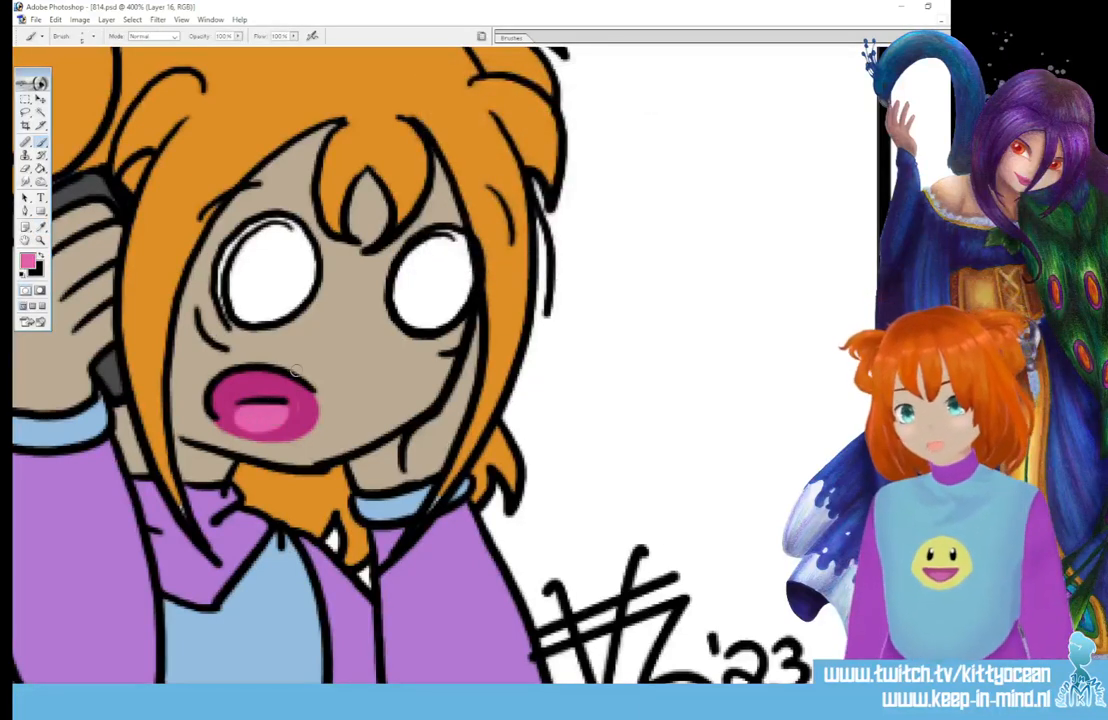
Sample the deep magenta from the lips and touch up the girl's mouth in the fourth panel with the Brush.
click(41, 227)
click(233, 395)
click(42, 142)
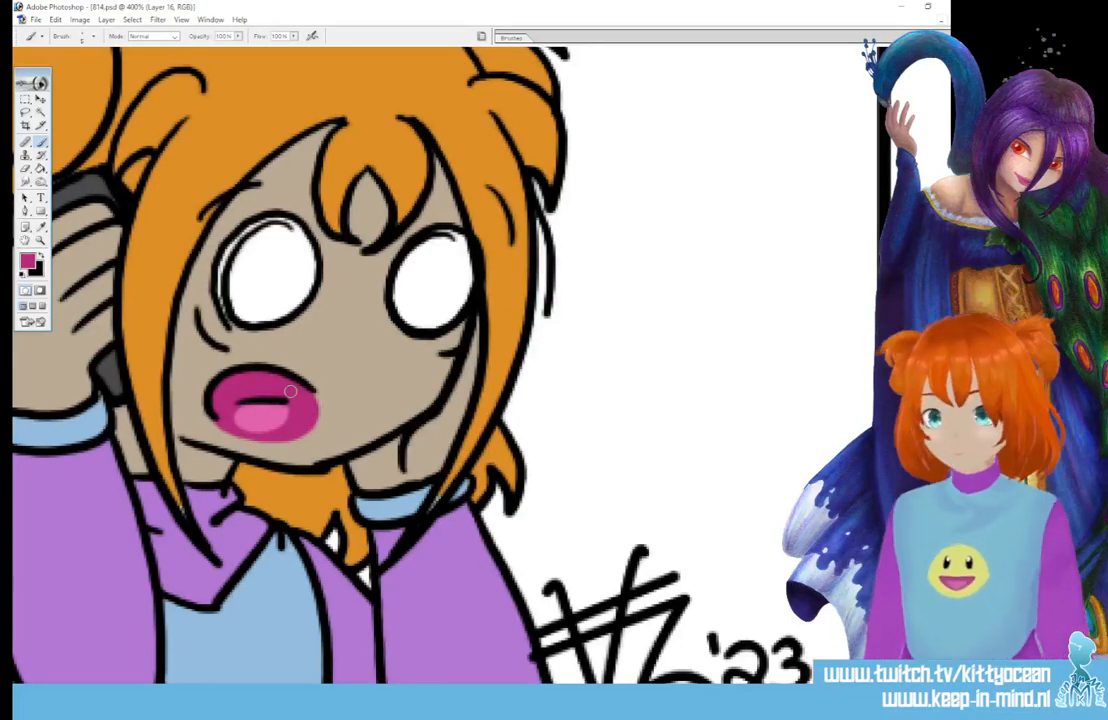
Sample the orange hair colour and touch up the girl's hair in the fourth panel with the Brush.
click(41, 227)
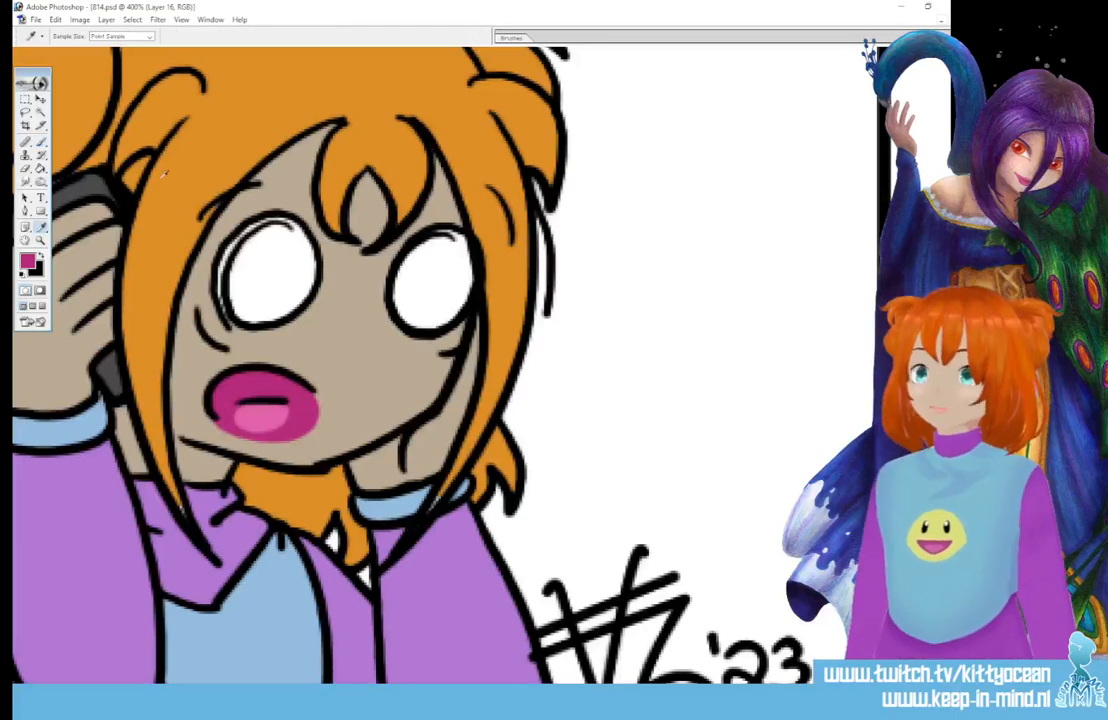
click(171, 135)
click(41, 142)
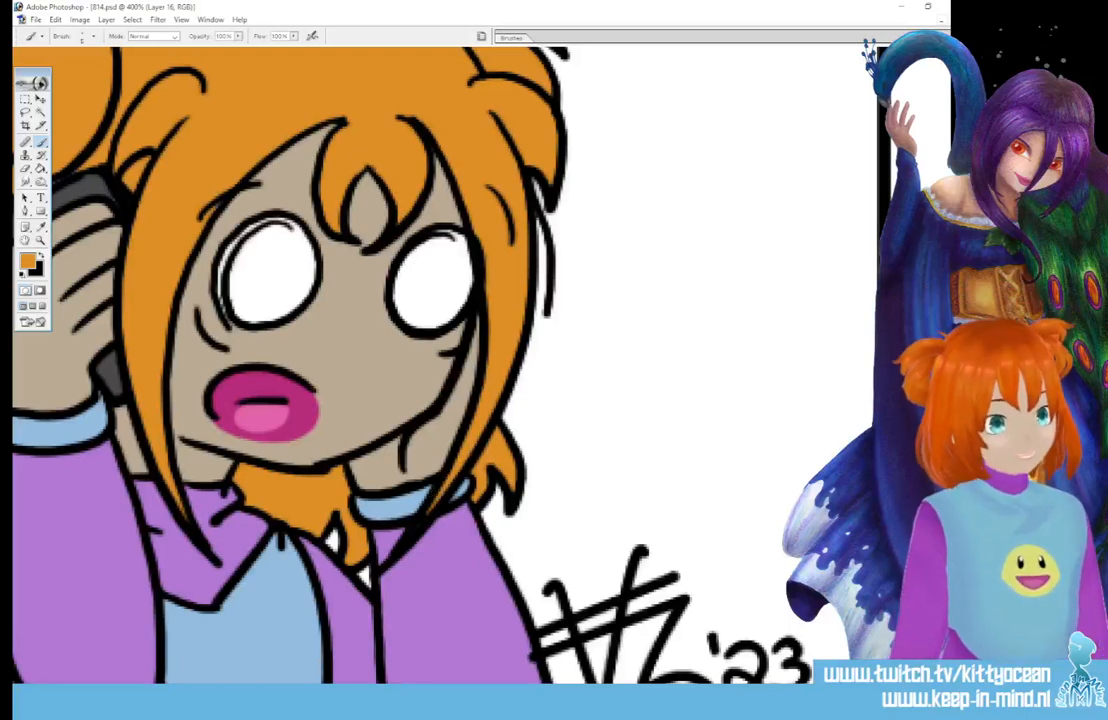
Sample the dark grey of the phone in the fourth panel and touch up its fill with the Brush.
drag(272, 619, 686, 619)
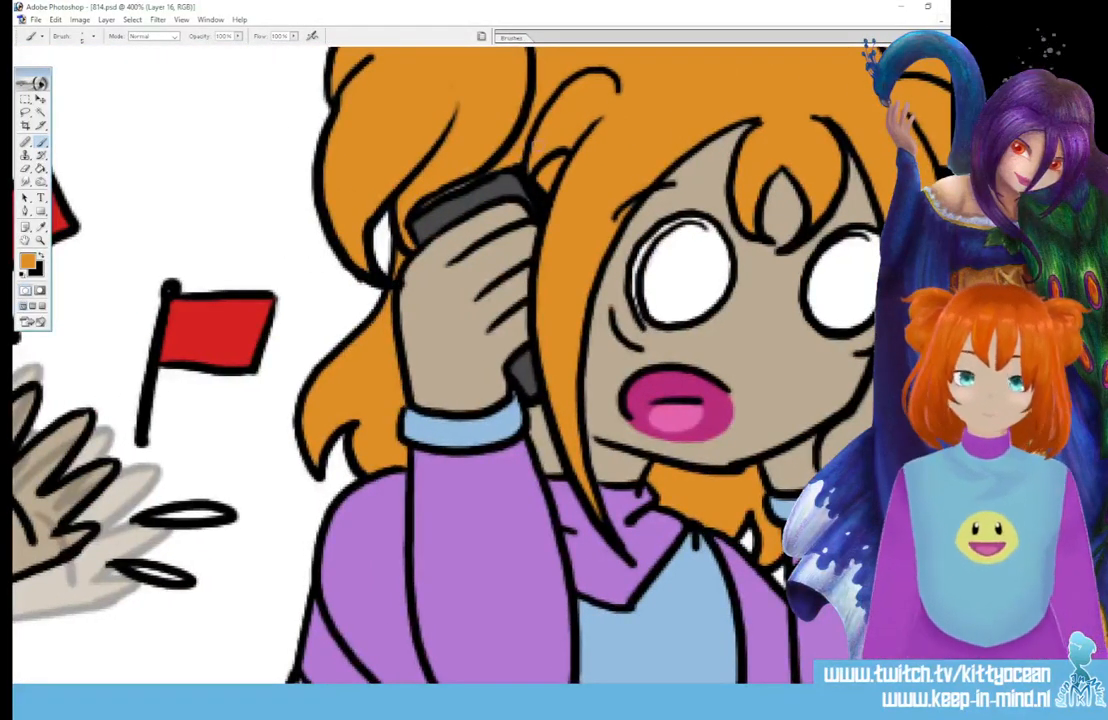
click(42, 229)
click(441, 219)
click(42, 142)
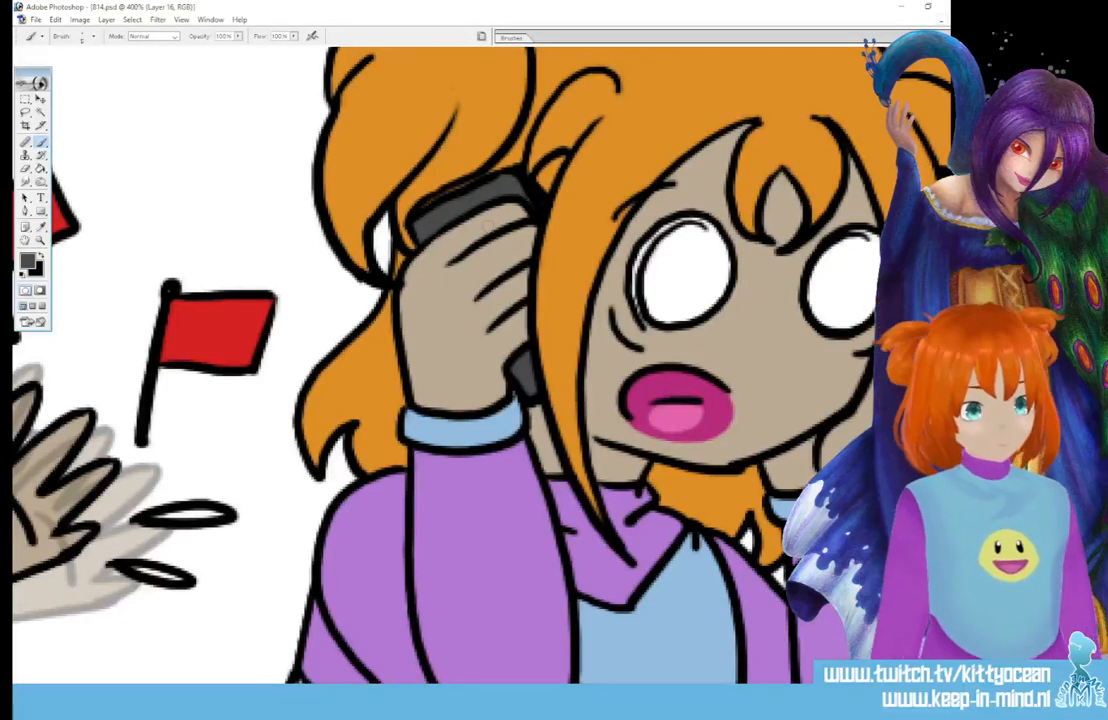
Look over the fourth panel and the neighbouring third panel for gaps left in the flat colours.
scroll(415, 317, up, 5)
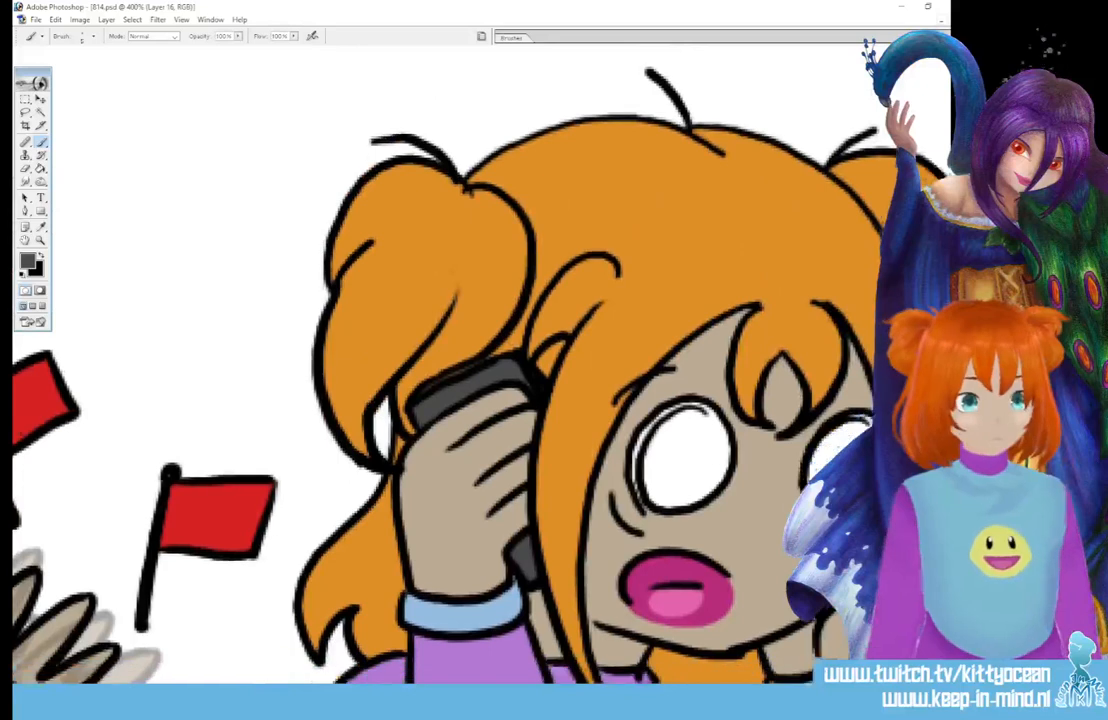
scroll(415, 317, down, 9)
scroll(480, 340, up, 1)
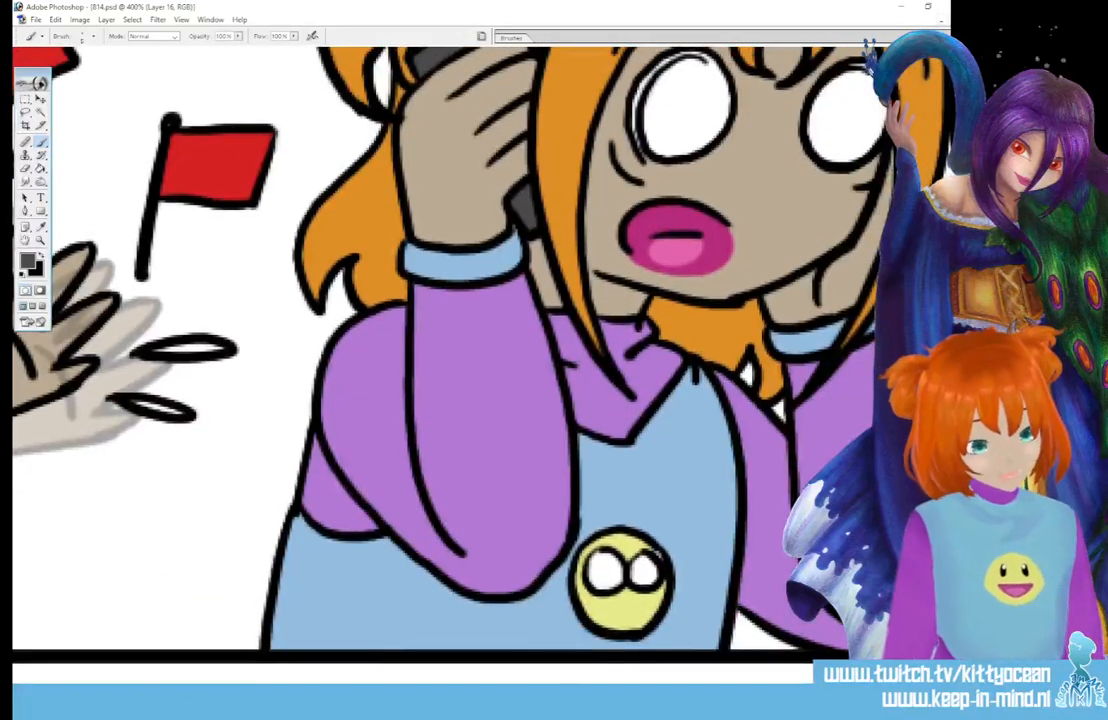
scroll(626, 663, right, 8)
scroll(626, 663, right, 1)
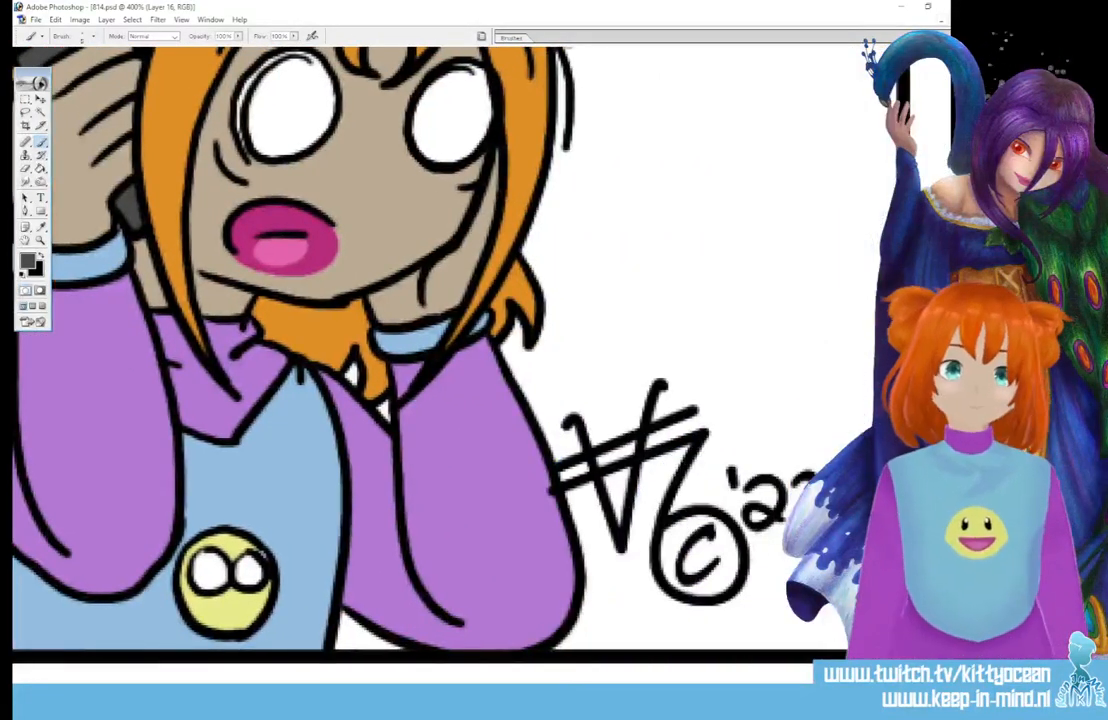
scroll(415, 317, up, 5)
scroll(415, 317, down, 5)
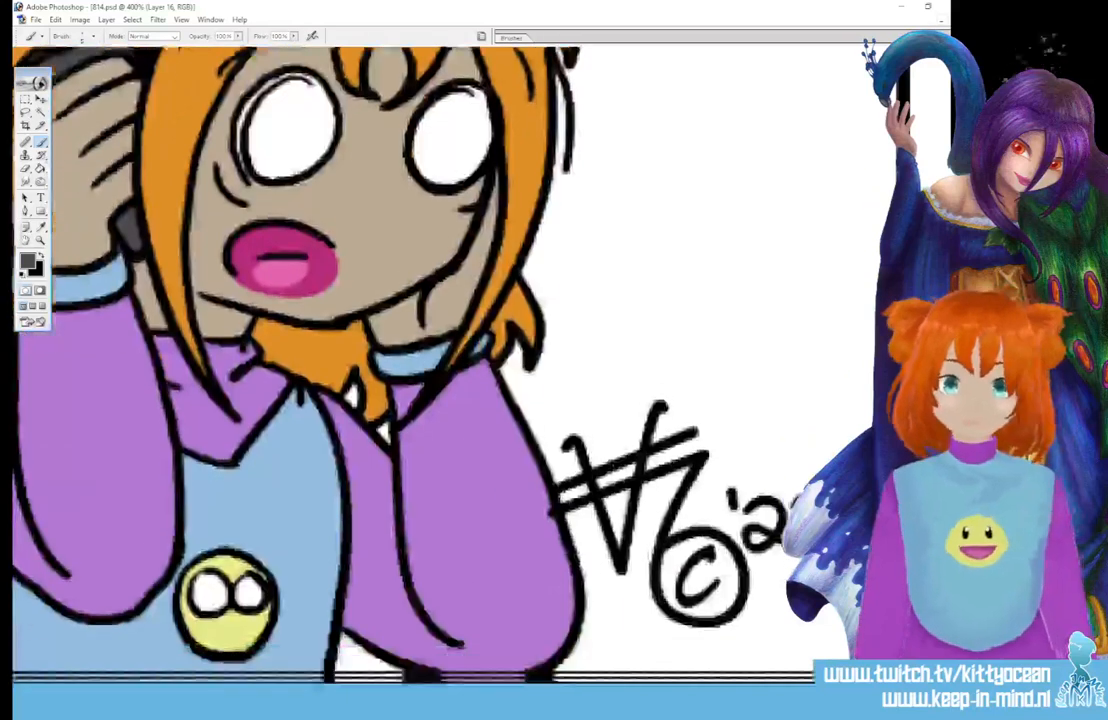
scroll(415, 317, down, 2)
scroll(621, 681, left, 15)
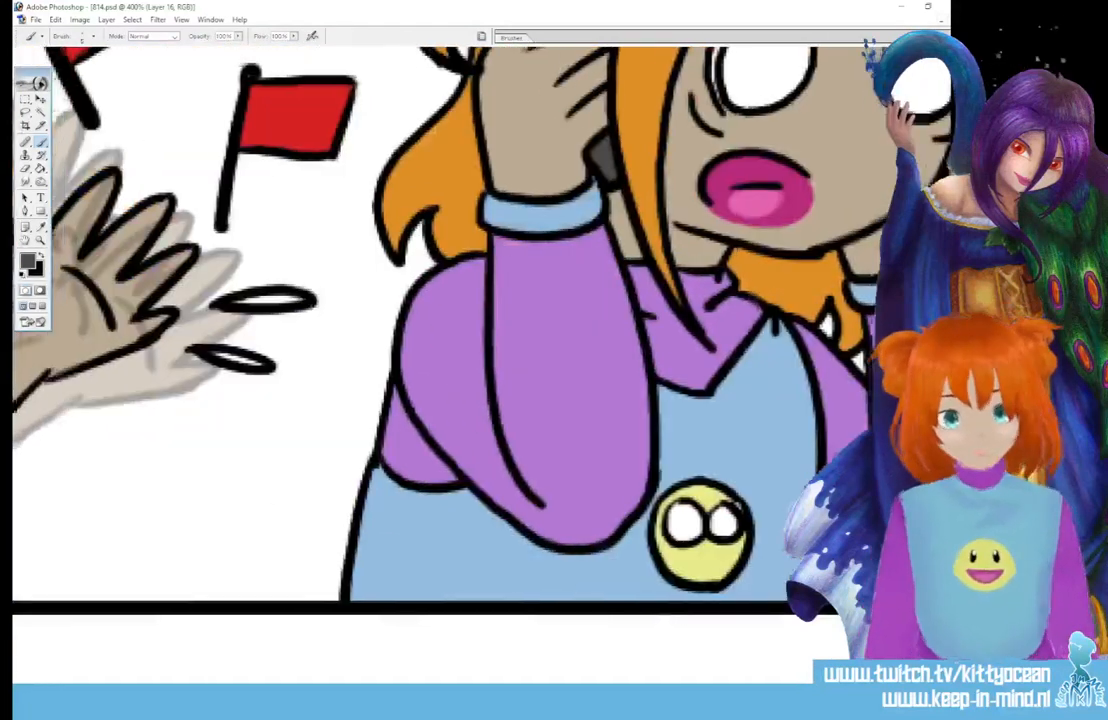
scroll(621, 681, right, 4)
scroll(621, 681, left, 3)
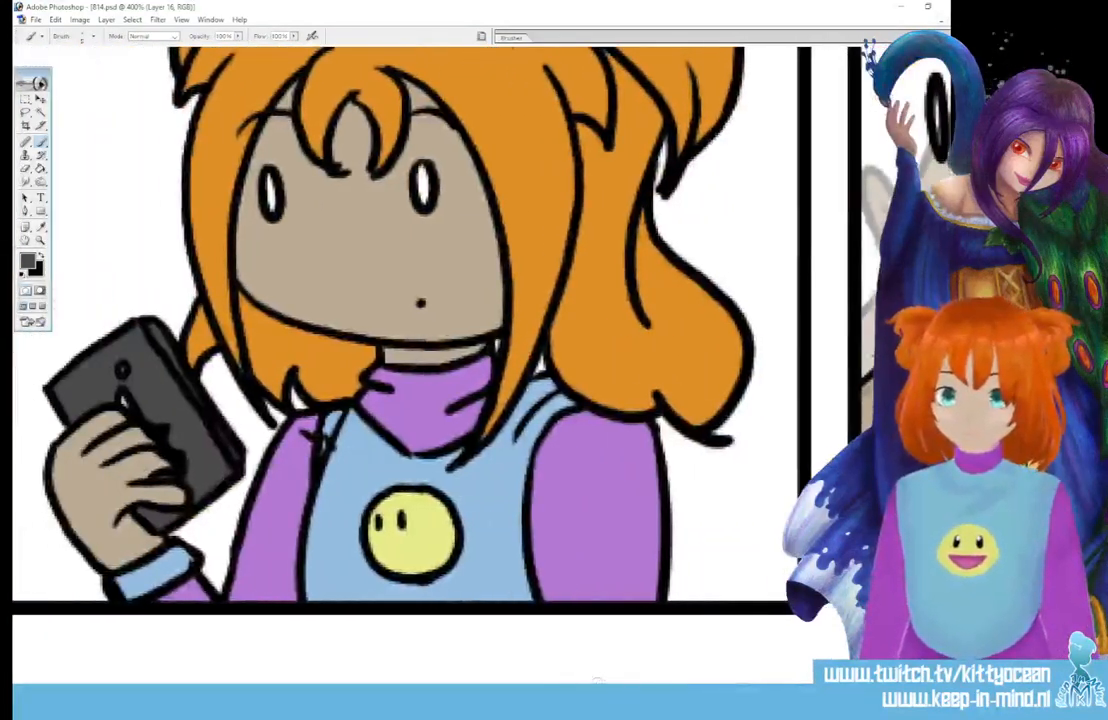
Sample the orange hair colour and touch up the girl's hair in the third panel with the Brush.
key(i)
click(497, 292)
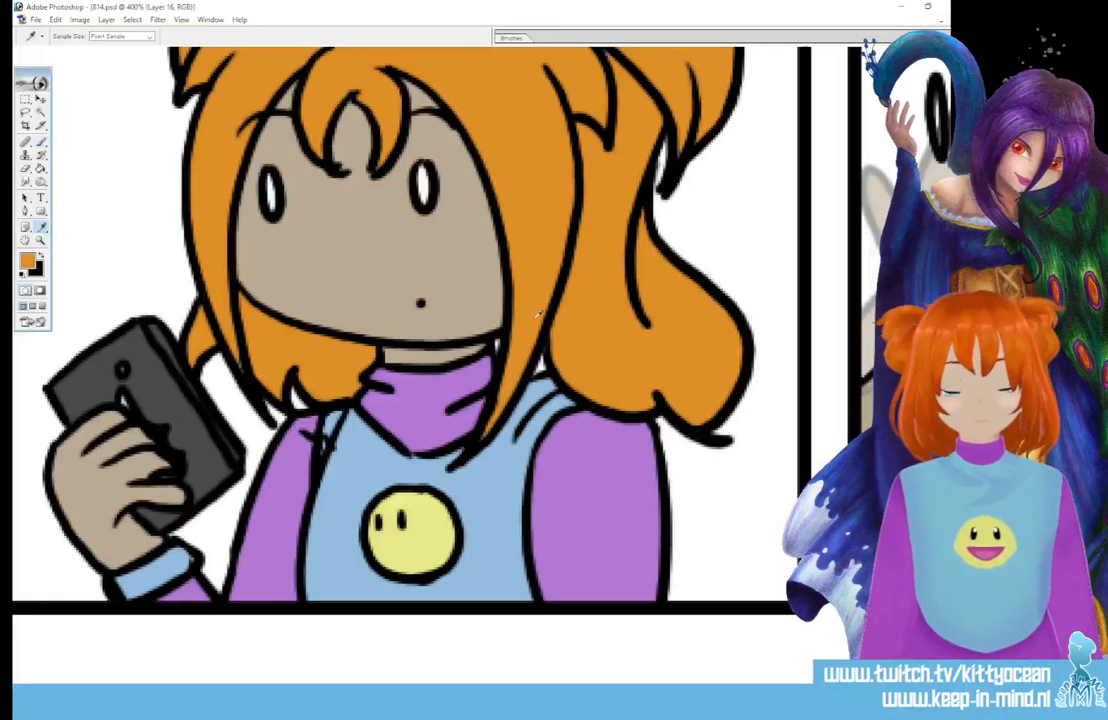
key(b)
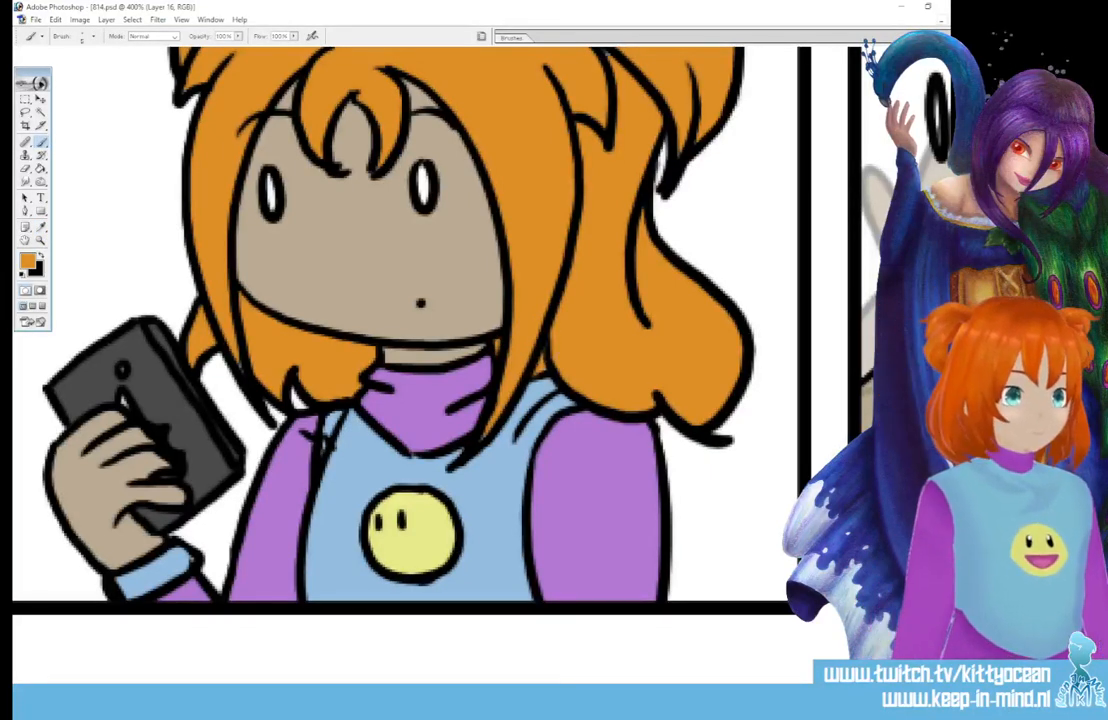
scroll(400, 330, up, 4)
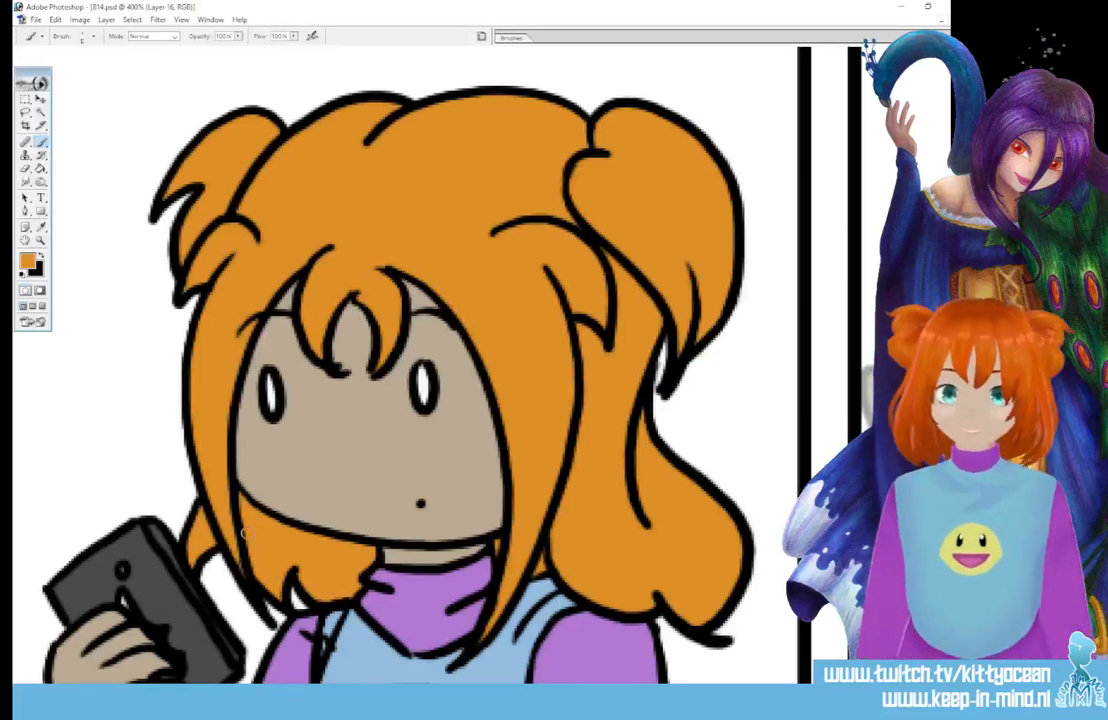
Set the foreground colour to light green AADDA7 for painting on the phone in the third panel.
scroll(241, 533, down, 5)
click(26, 261)
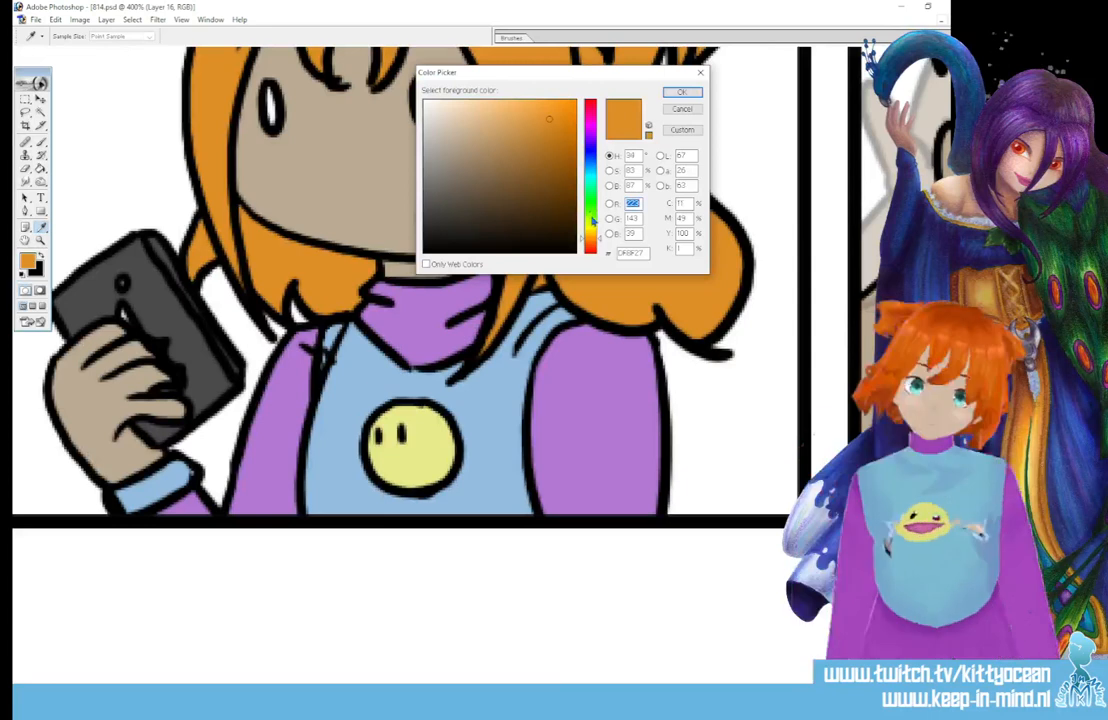
drag(590, 225, 590, 203)
click(461, 120)
click(682, 93)
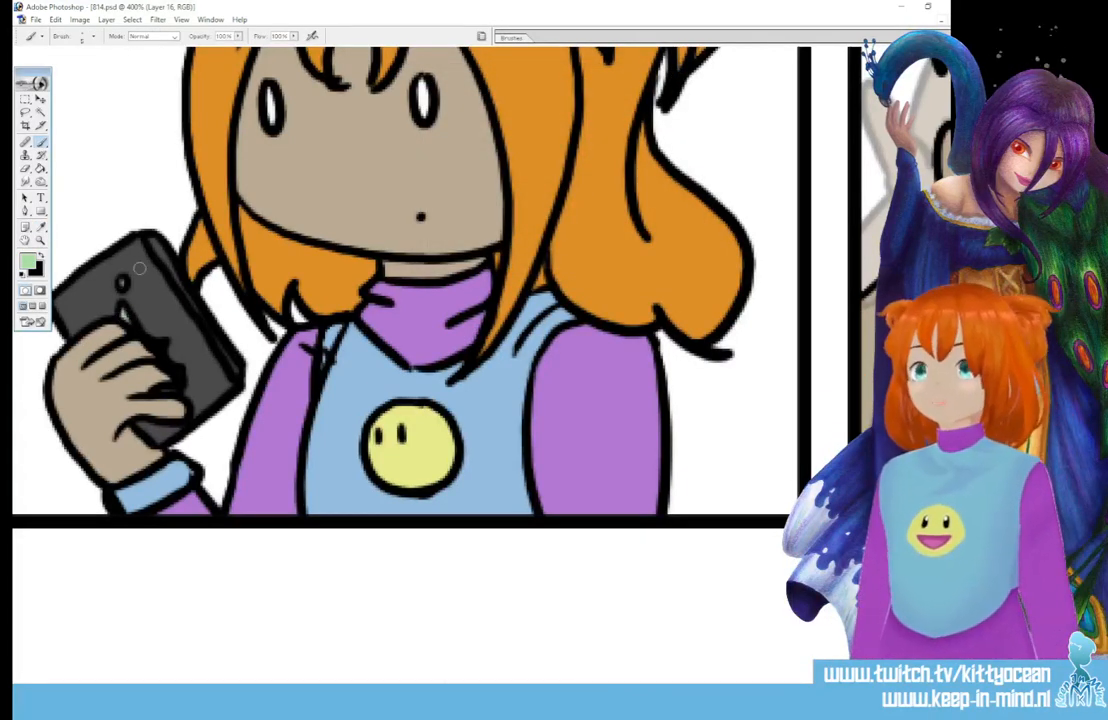
Set the foreground colour to pink C34A7D and brush over the white gap beneath the phone in the first panel.
drag(900, 300, 25, 300)
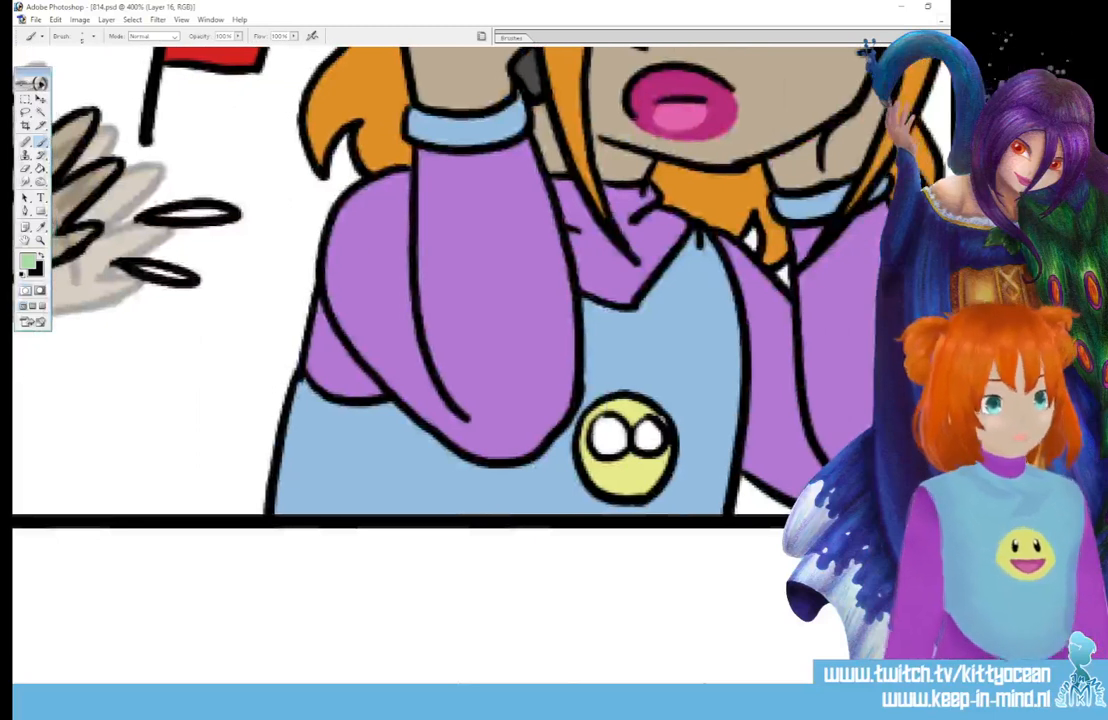
drag(450, 200, 459, 486)
scroll(450, 365, down, 6)
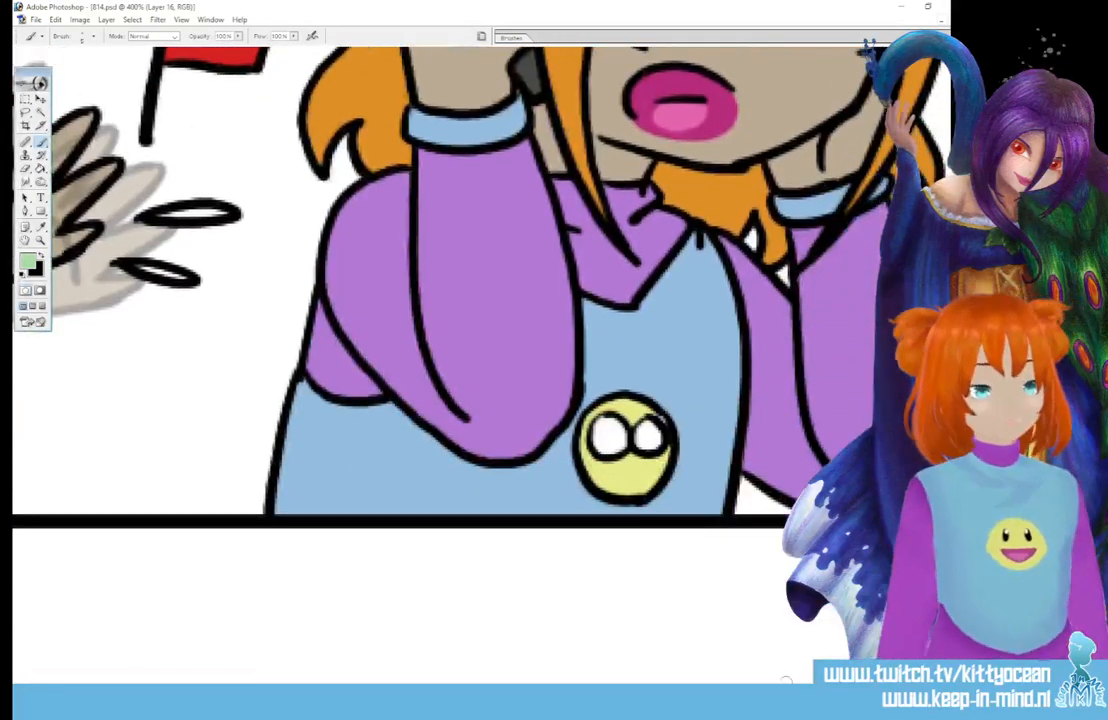
scroll(450, 365, left, 20)
scroll(380, 602, right, 10)
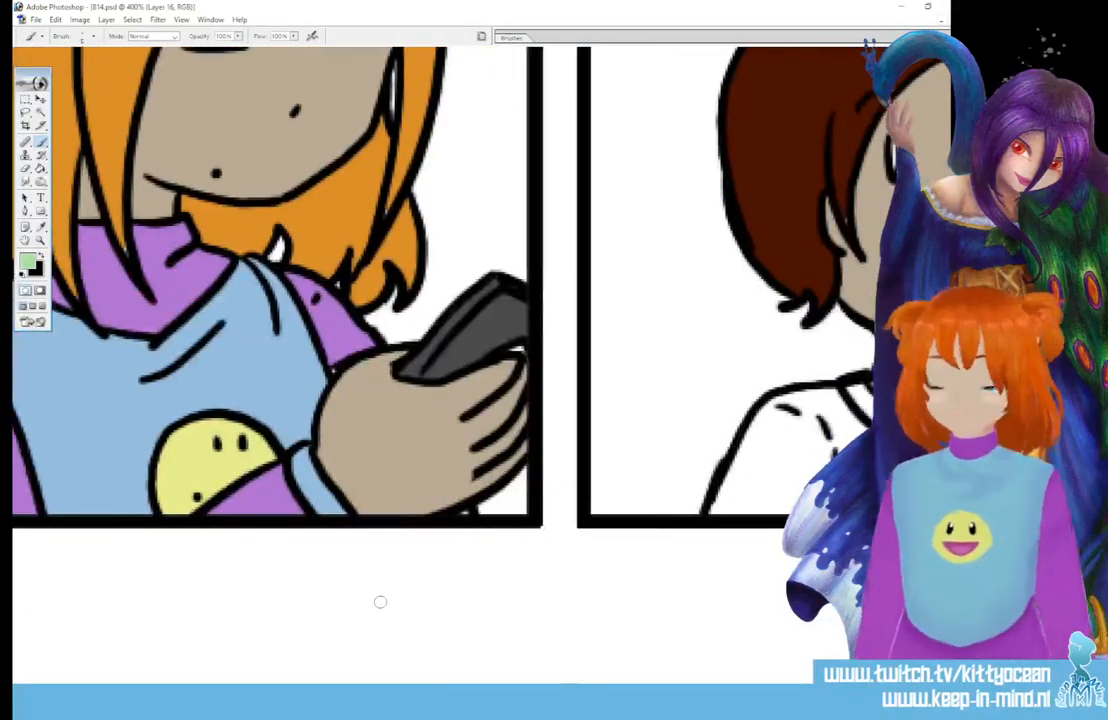
click(27, 262)
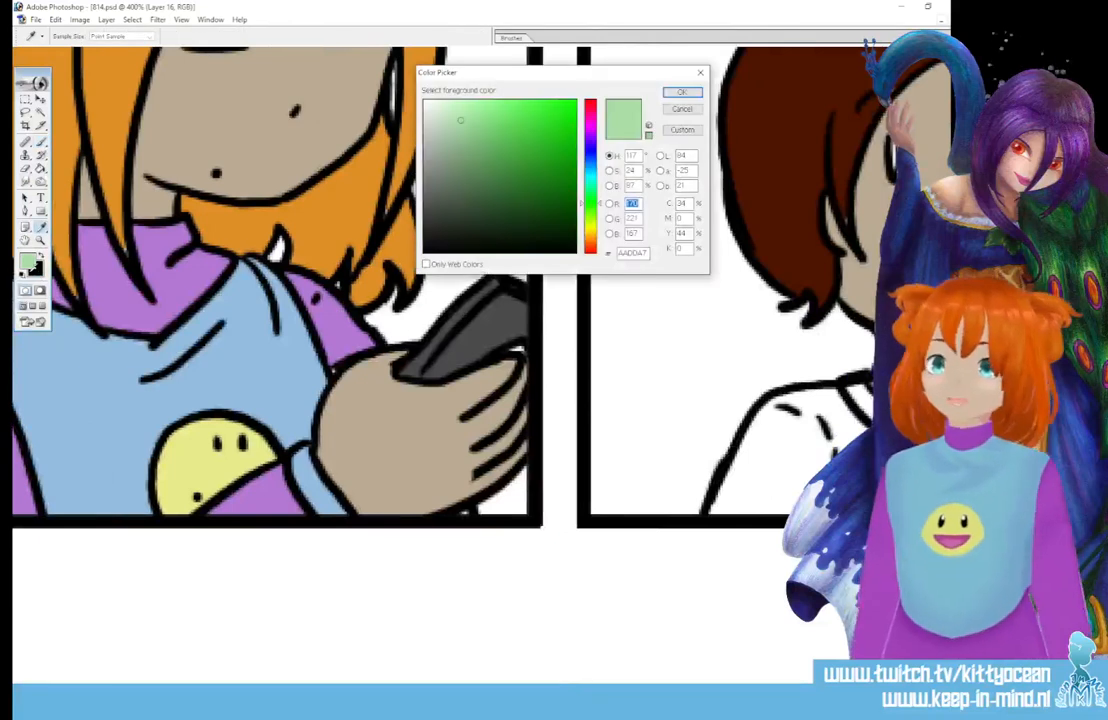
click(591, 109)
click(515, 134)
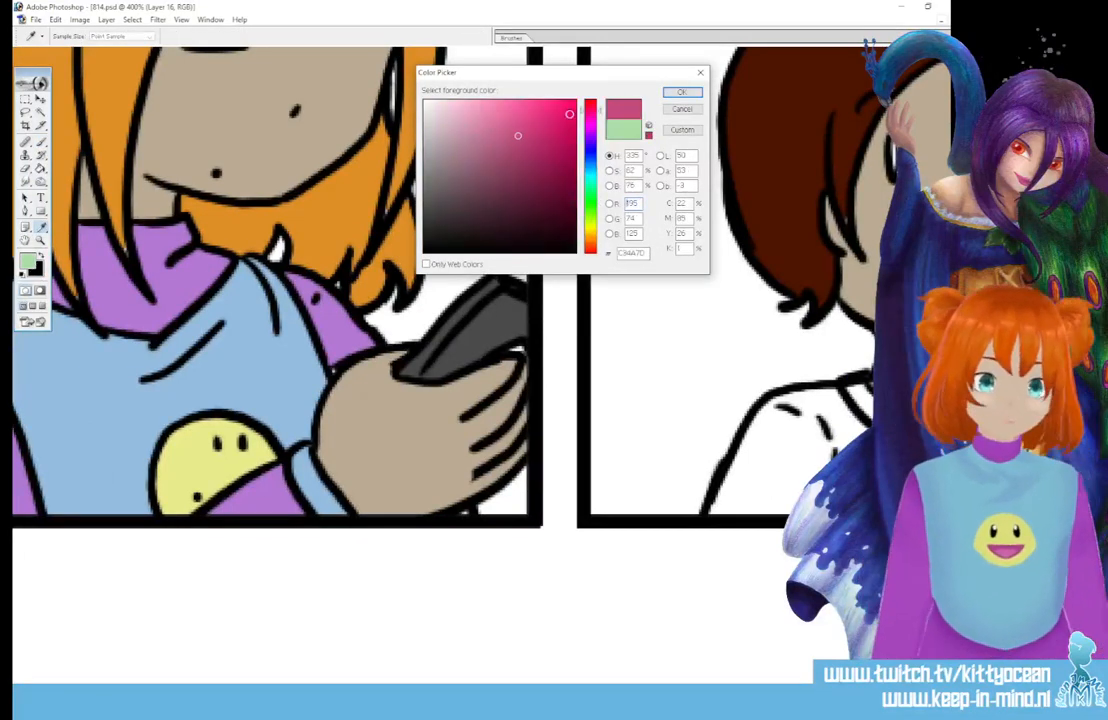
click(682, 92)
drag(508, 348, 521, 350)
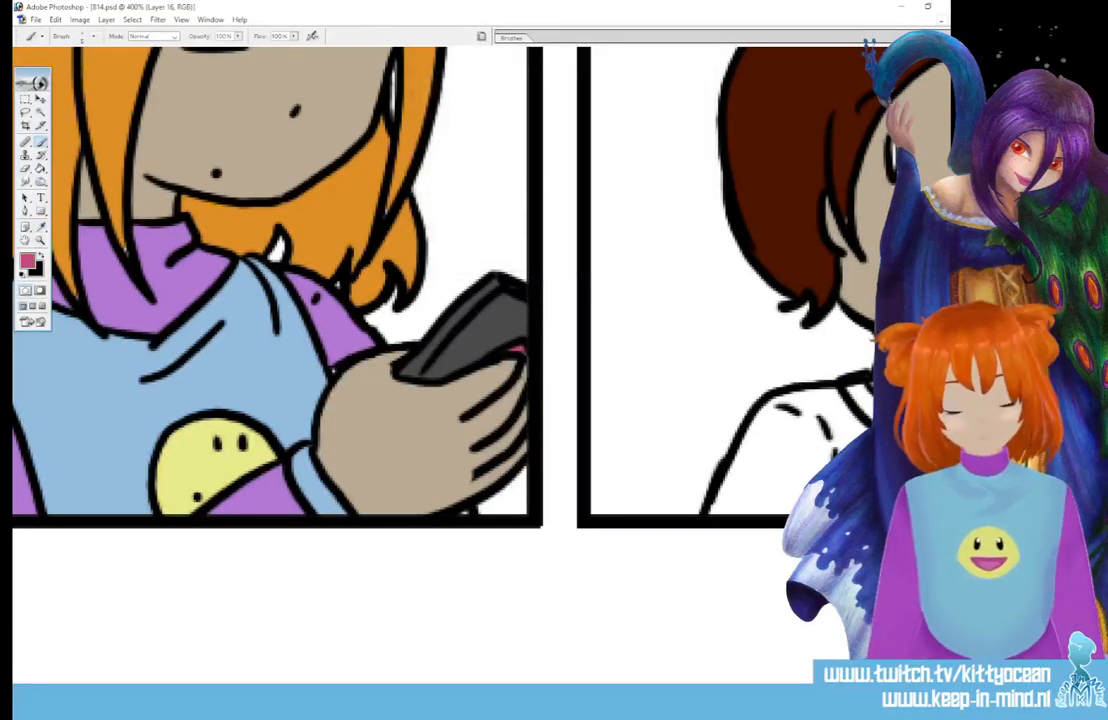
Sample the sleeve purple and paint the small unfilled sliver below the girl's phone hand in the first panel.
click(40, 228)
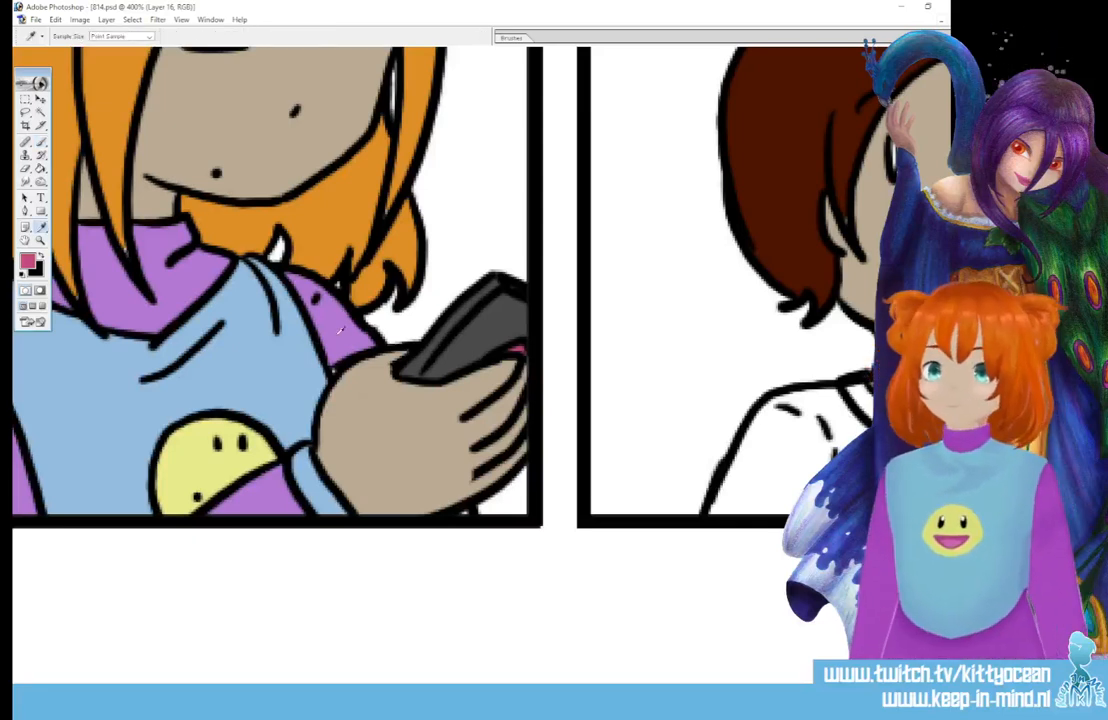
click(340, 330)
click(41, 141)
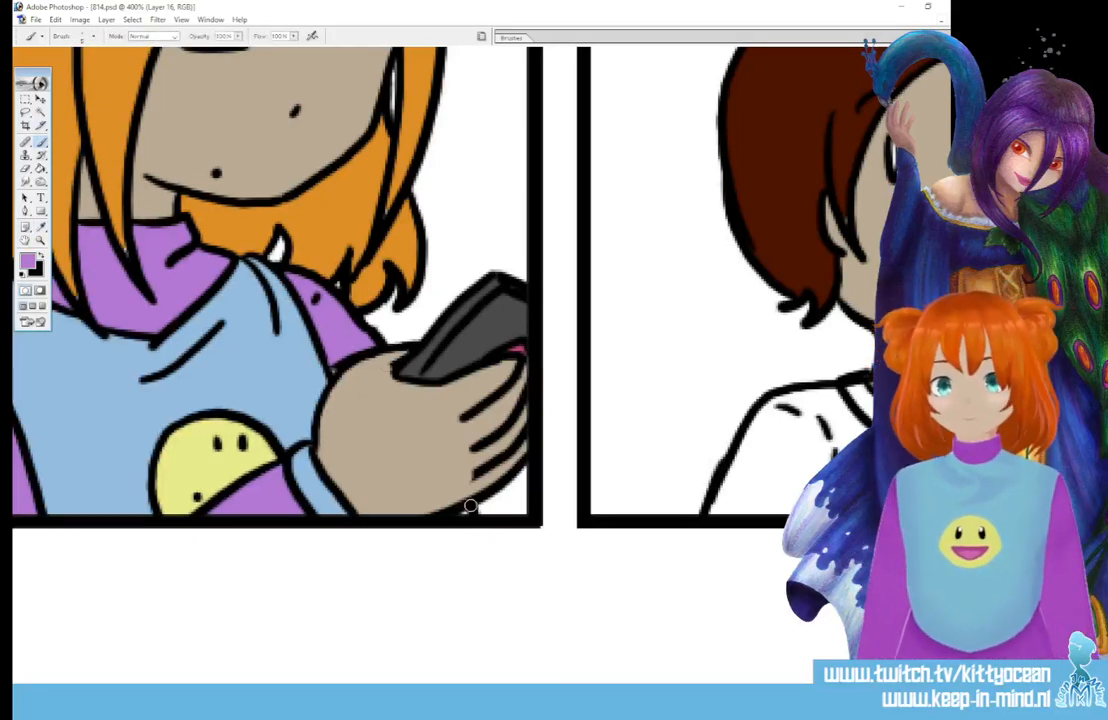
Sample the orange hair colour and touch up the girl's hair in the first panel with the Brush.
mouse_move(420, 688)
mouse_down()
mouse_move(604, 688)
mouse_move(333, 688)
mouse_move(682, 685)
mouse_move(418, 685)
mouse_up()
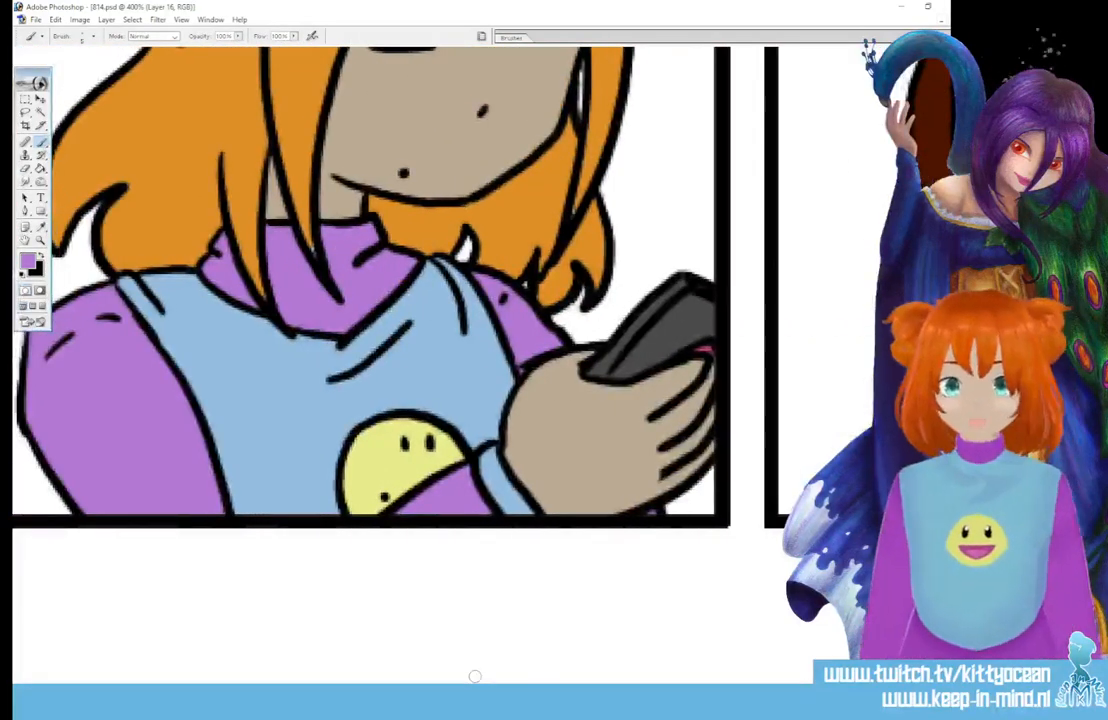
click(41, 228)
click(237, 143)
key(b)
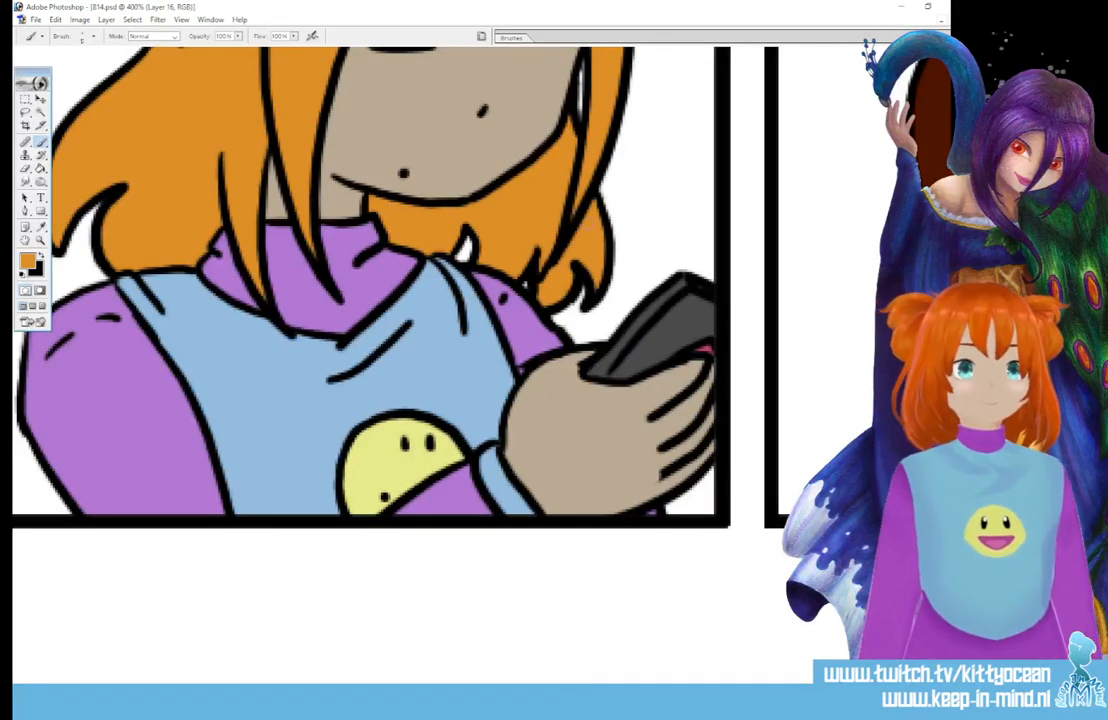
scroll(370, 300, up, 5)
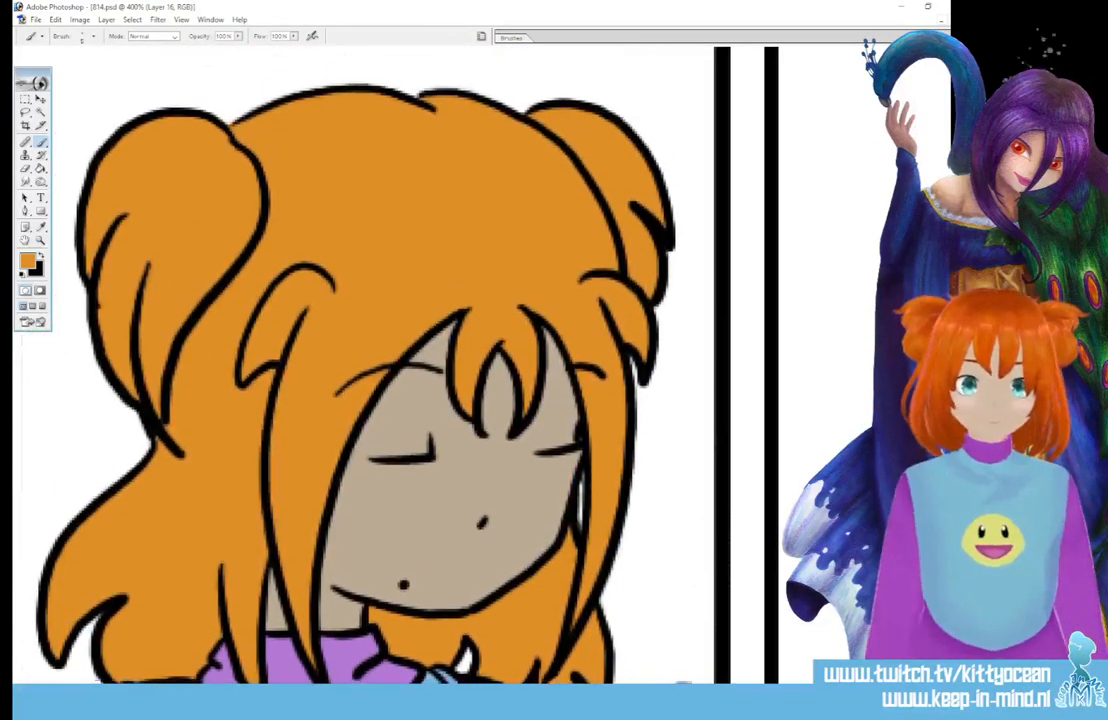
scroll(370, 300, down, 3)
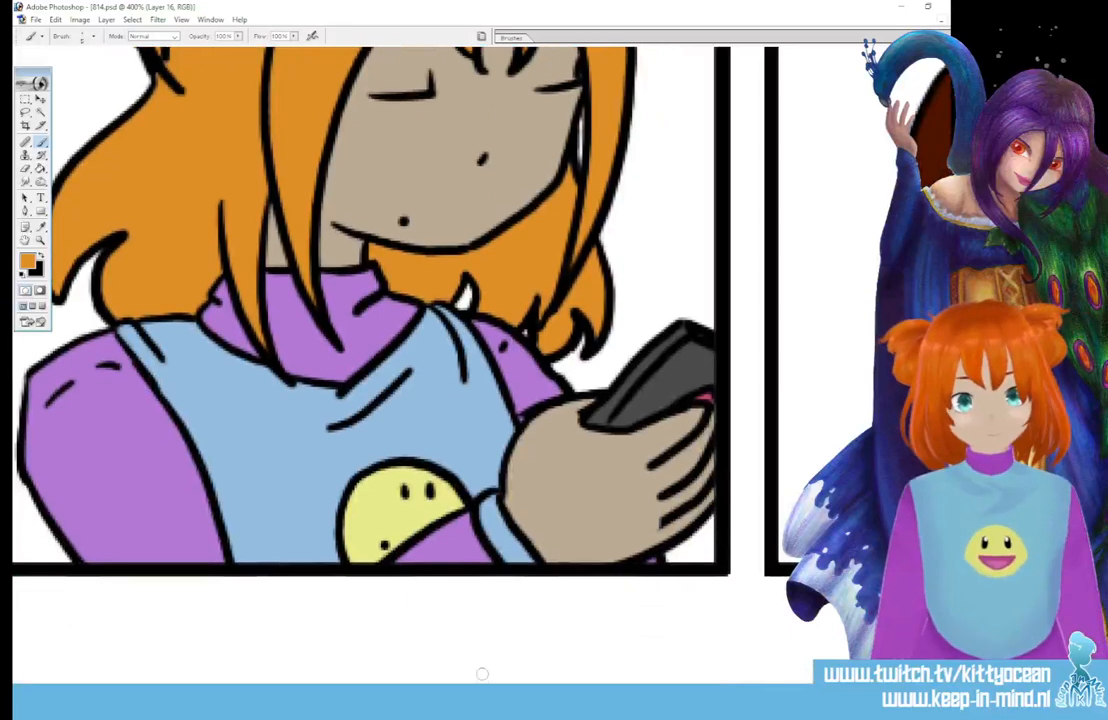
Sample the skin colour and touch up the girl's raised hand in the second panel with the Brush.
scroll(370, 300, right, 5)
scroll(370, 300, left, 8)
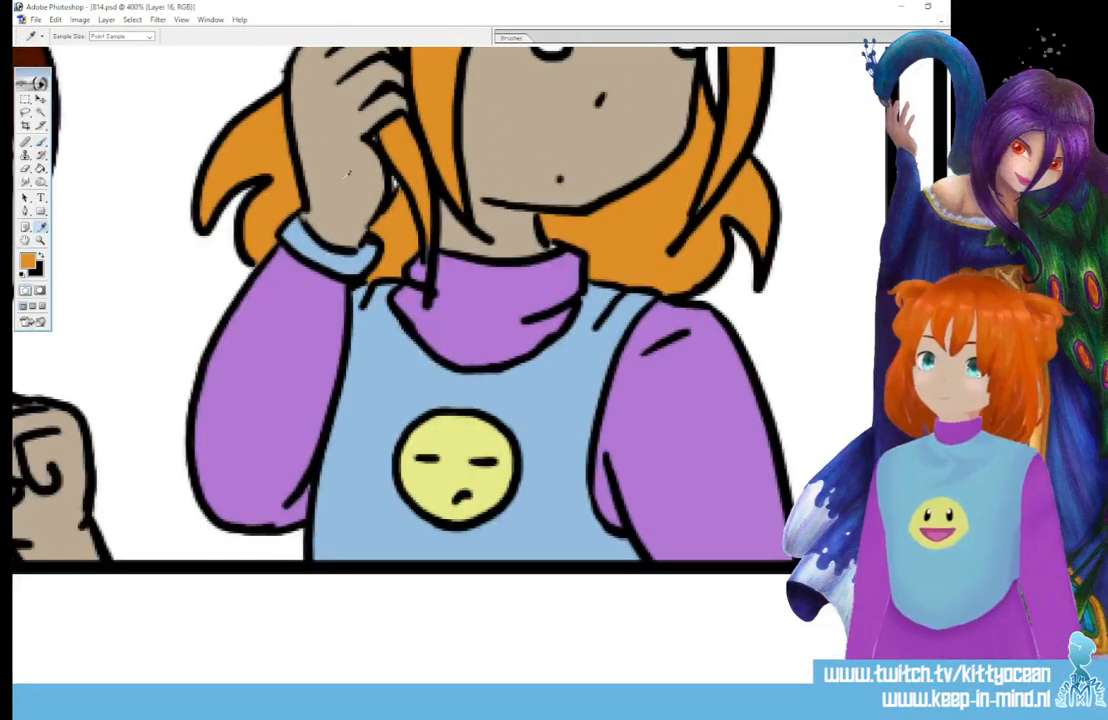
alt+click(300, 151)
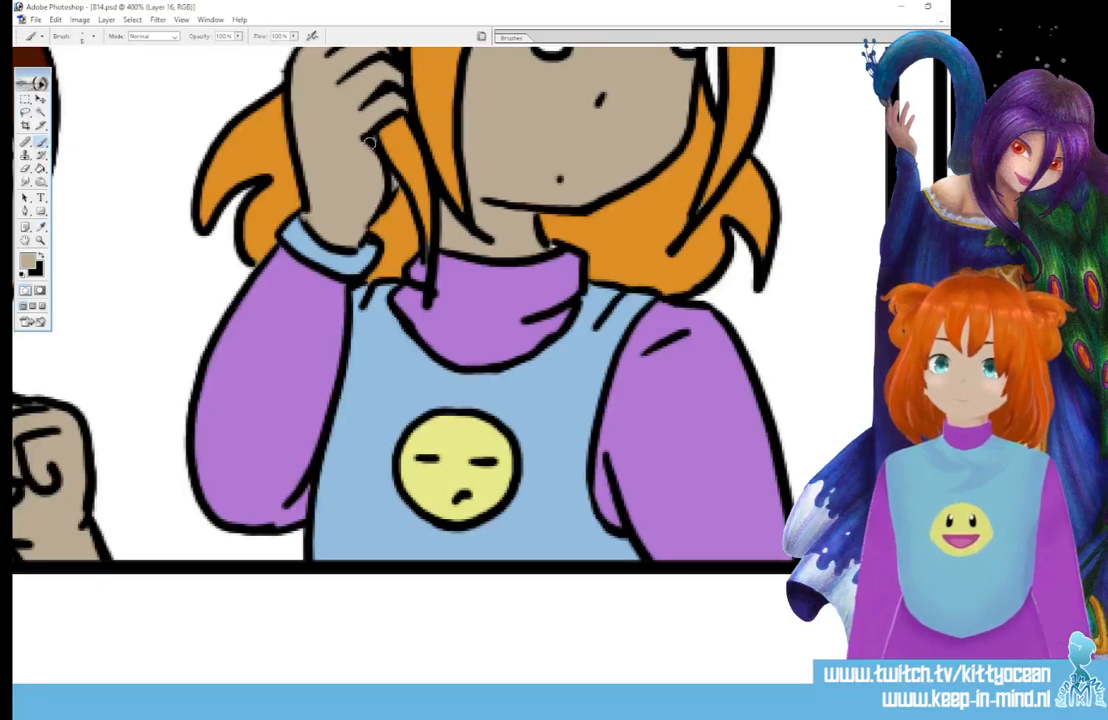
Sample the orange hair colour and touch up the girl's hair in the second panel with the Brush.
scroll(220, 200, up, 4)
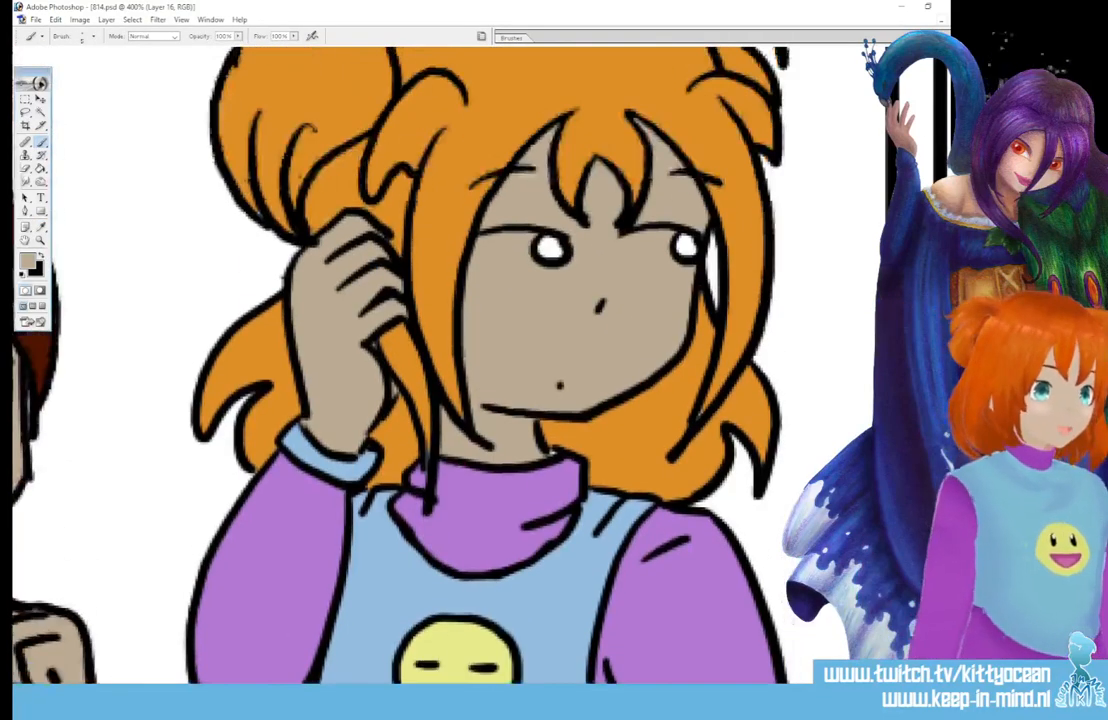
key(alt)
alt+click(246, 112)
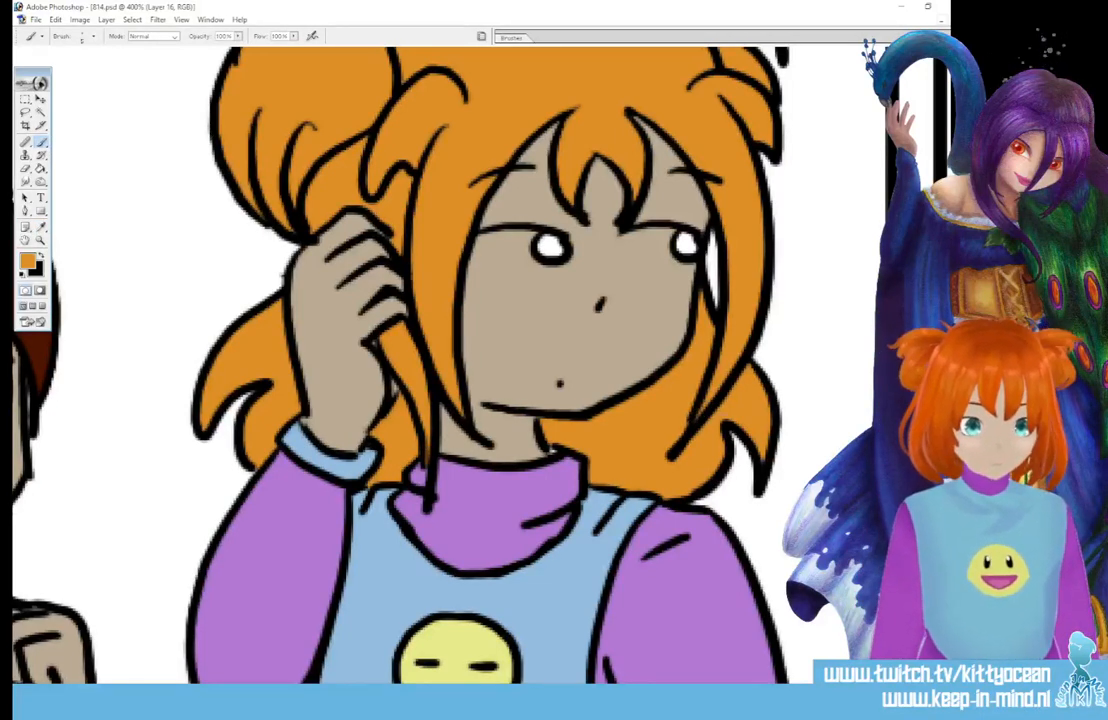
scroll(450, 350, up, 5)
scroll(450, 350, down, 7)
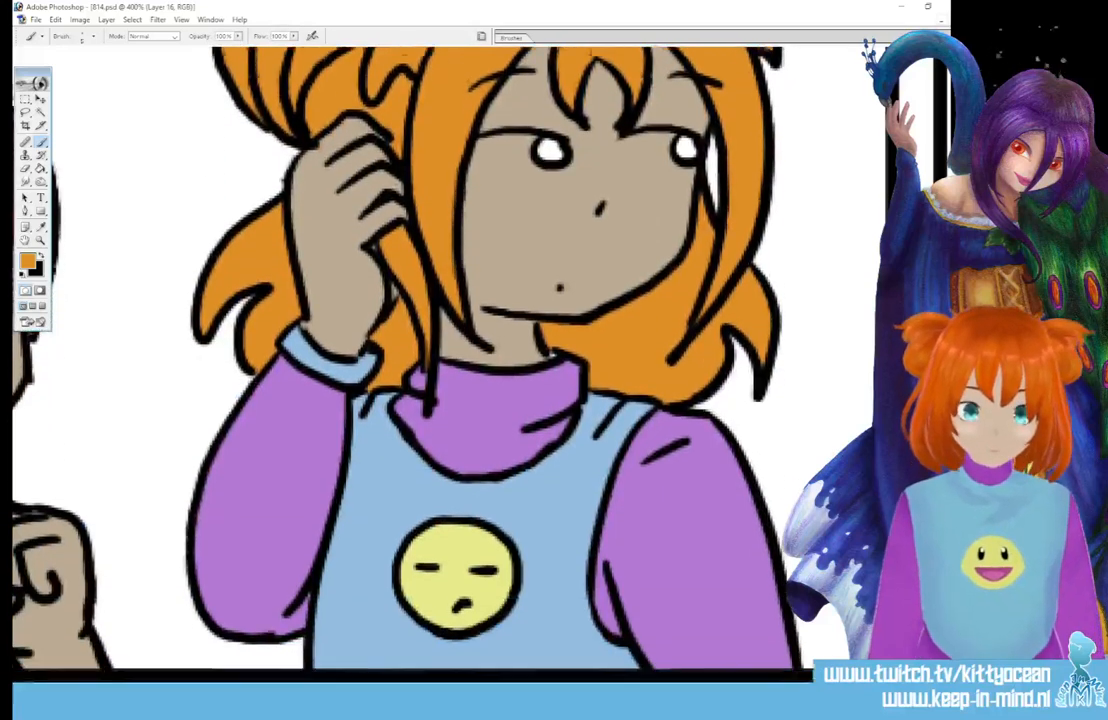
Sample the sleeve purple and touch up the girl's turtleneck collar in the second panel with the Brush.
scroll(450, 350, down, 1)
click(41, 226)
click(220, 420)
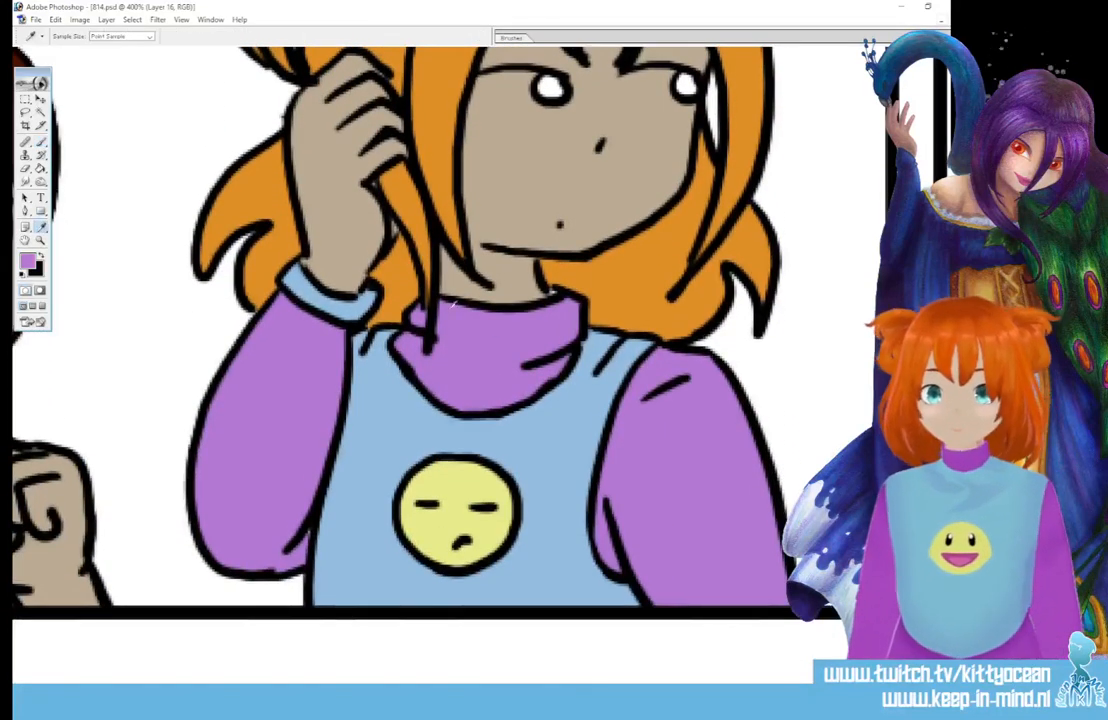
click(41, 141)
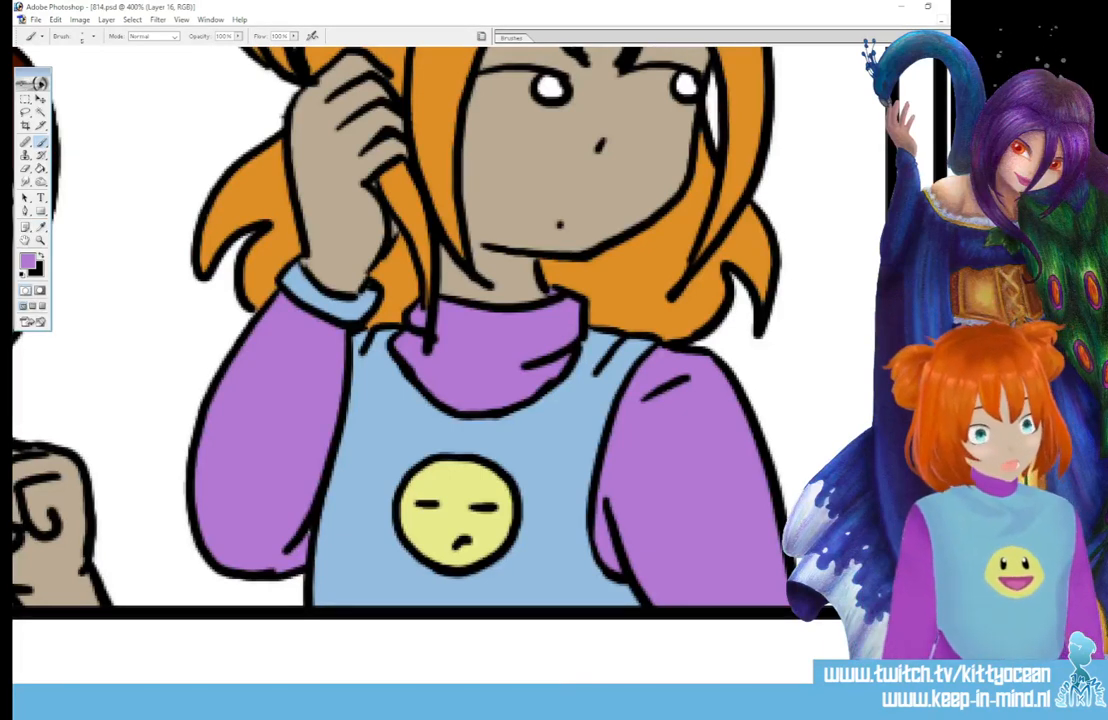
Set the foreground to a dark magenta and fill the open mouth of the boy with raised fists in the second panel.
scroll(400, 330, left, 10)
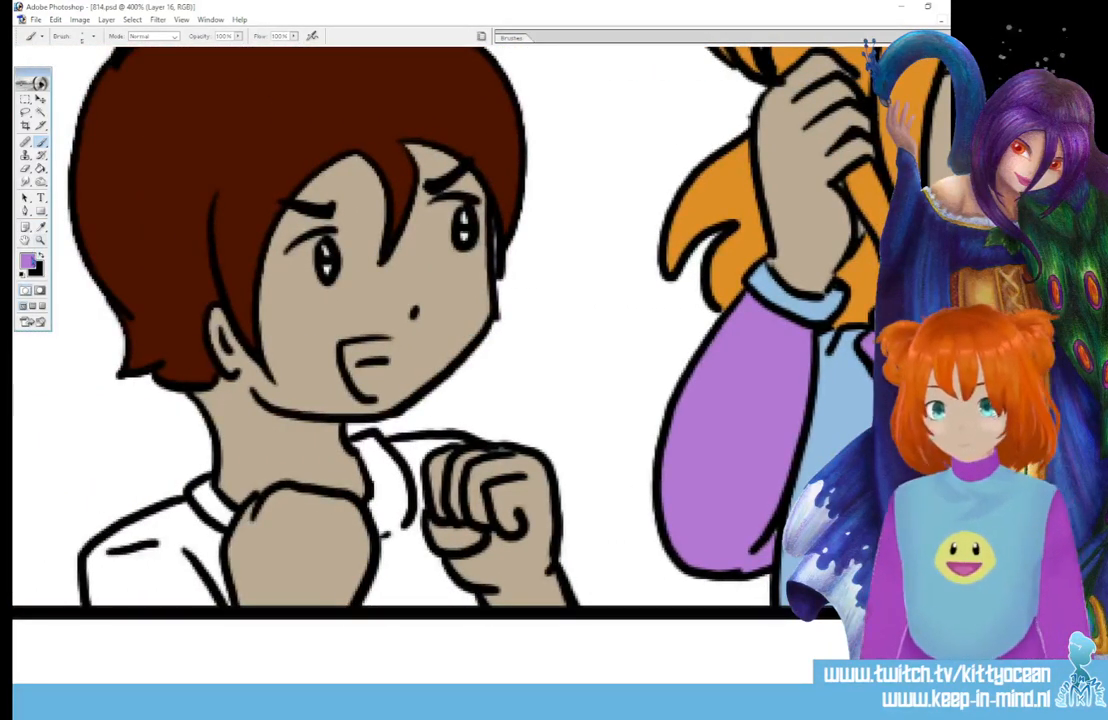
key(i)
click(28, 260)
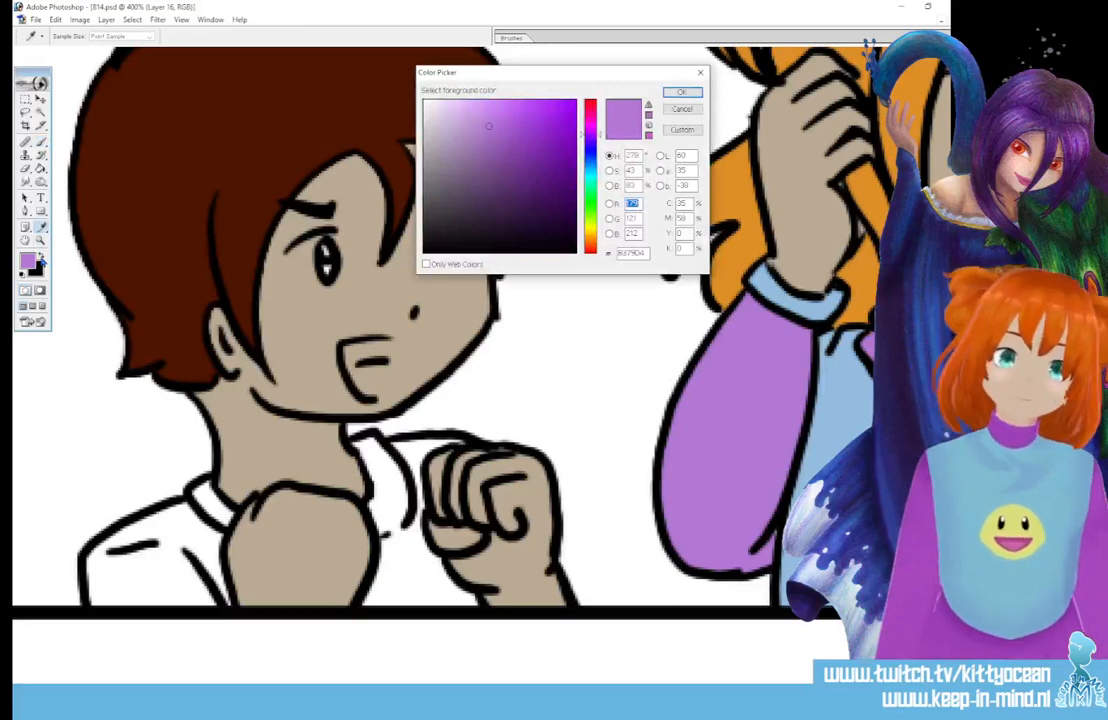
click(590, 114)
click(532, 167)
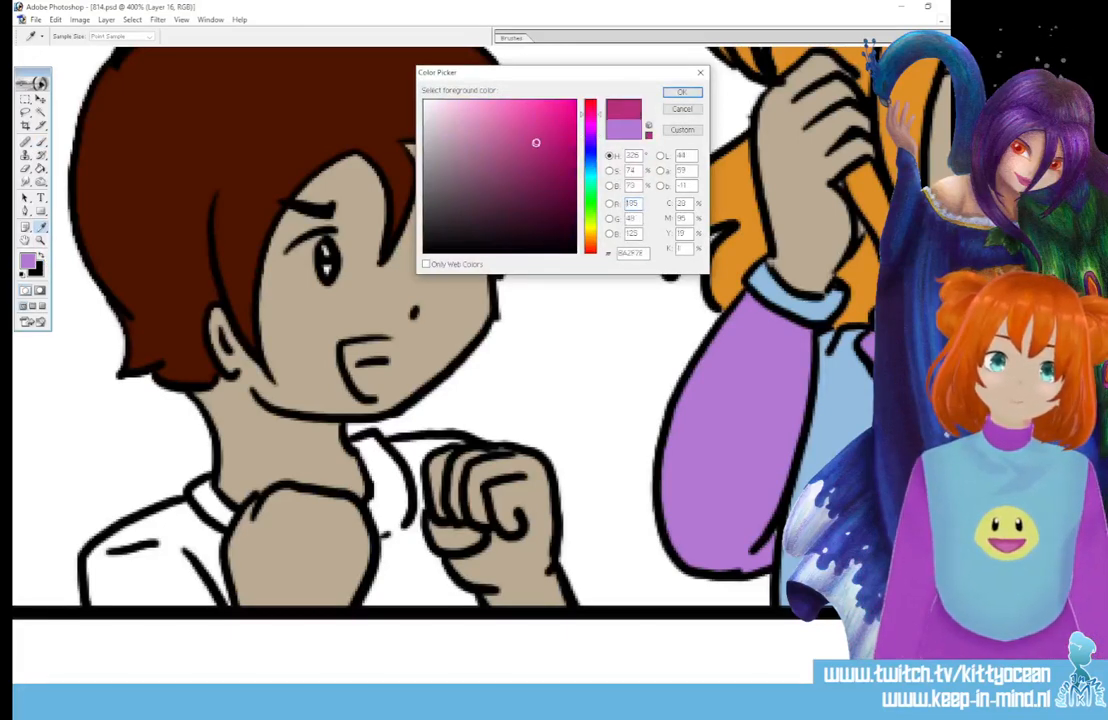
click(681, 92)
key(b)
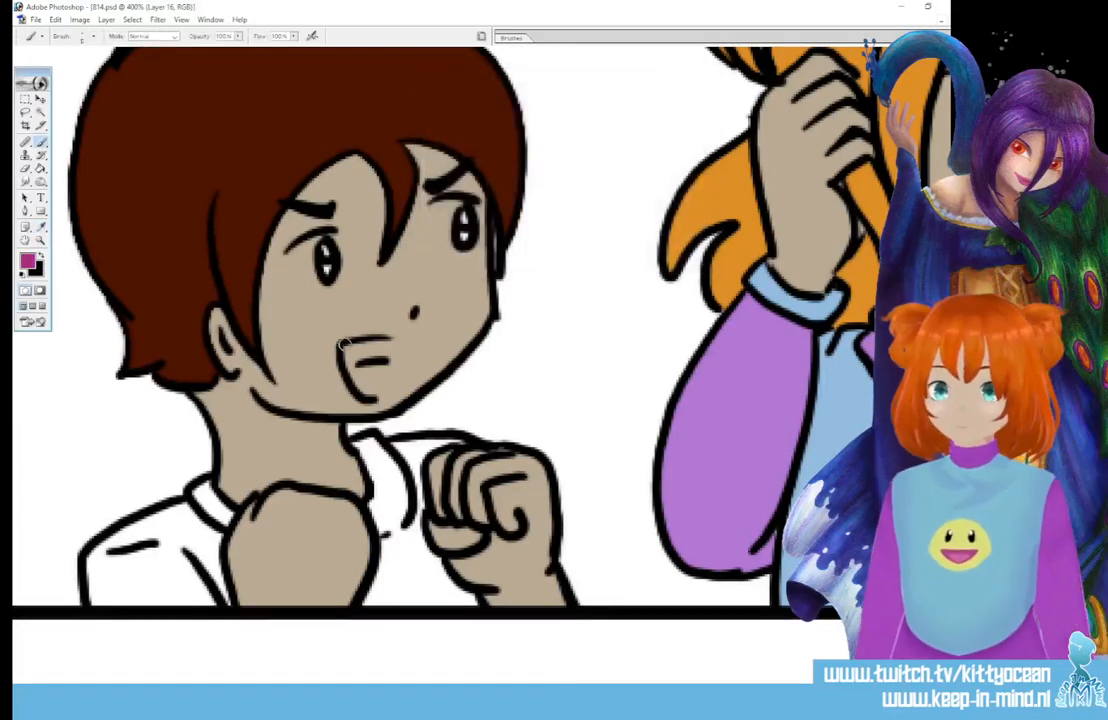
mouse_move(342, 343)
mouse_down()
mouse_move(360, 393)
mouse_move(382, 385)
mouse_move(390, 350)
mouse_move(372, 339)
mouse_move(345, 345)
mouse_move(381, 372)
mouse_up()
Set the foreground to the lighter pink CA5D9B and paint the boy's tongue in the lower part of his open mouth.
click(27, 261)
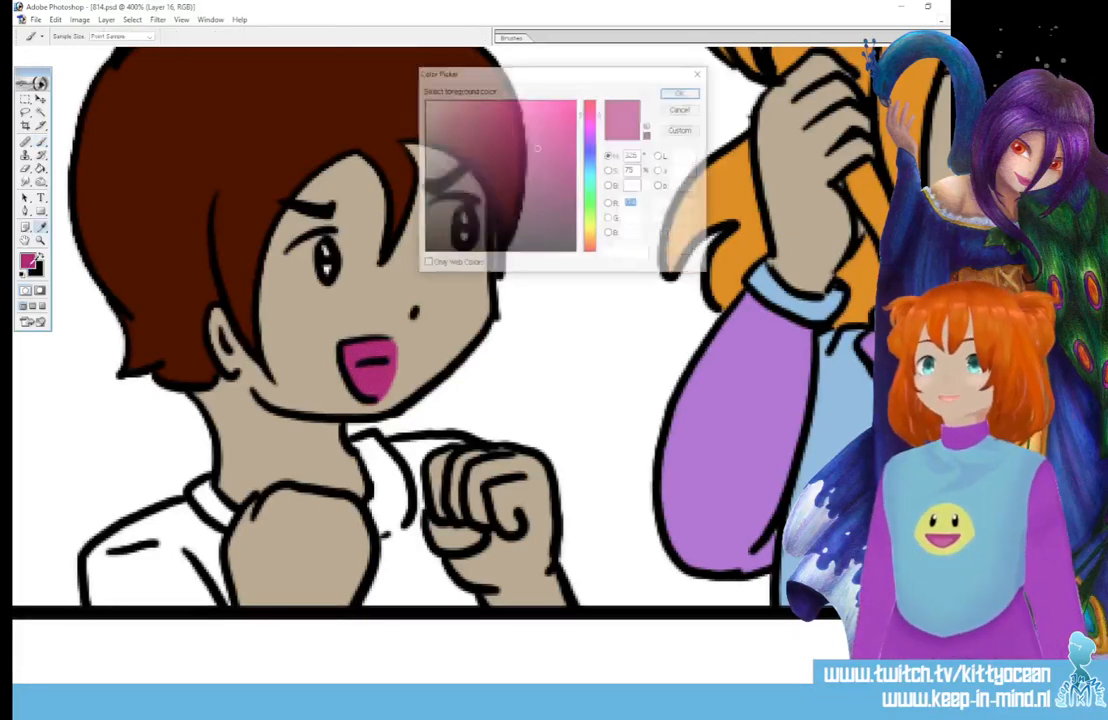
click(505, 131)
click(680, 93)
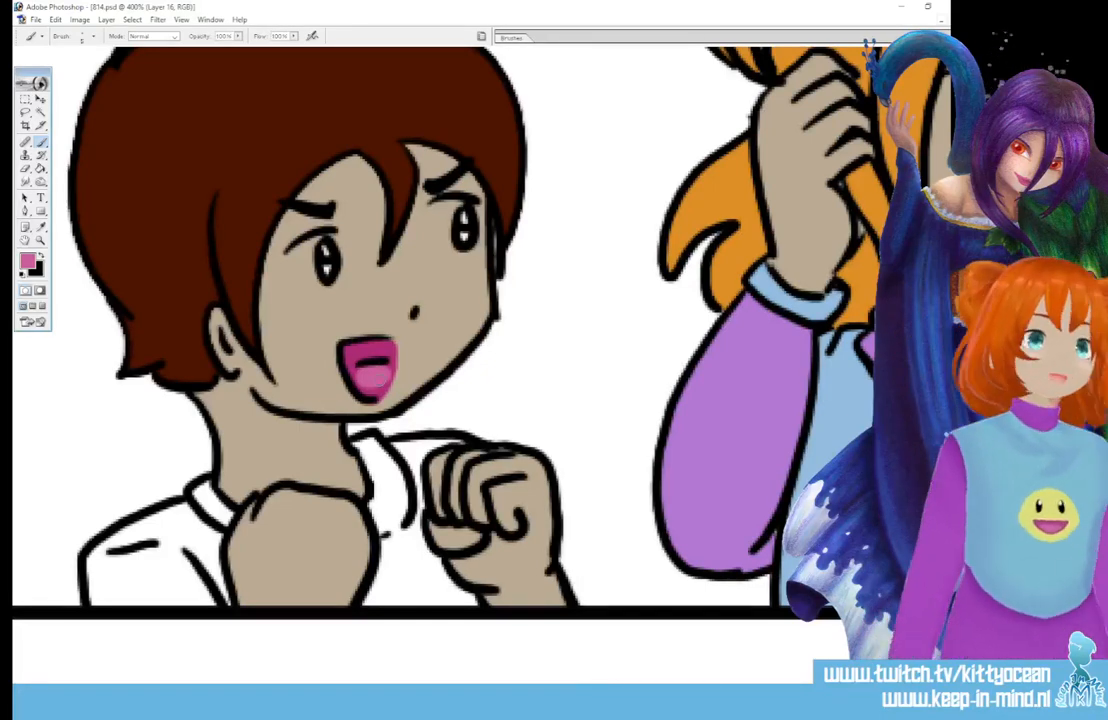
Set the foreground to the dark green 2C6F2F and paint the lower part of both irises of the open-mouthed boy.
click(27, 261)
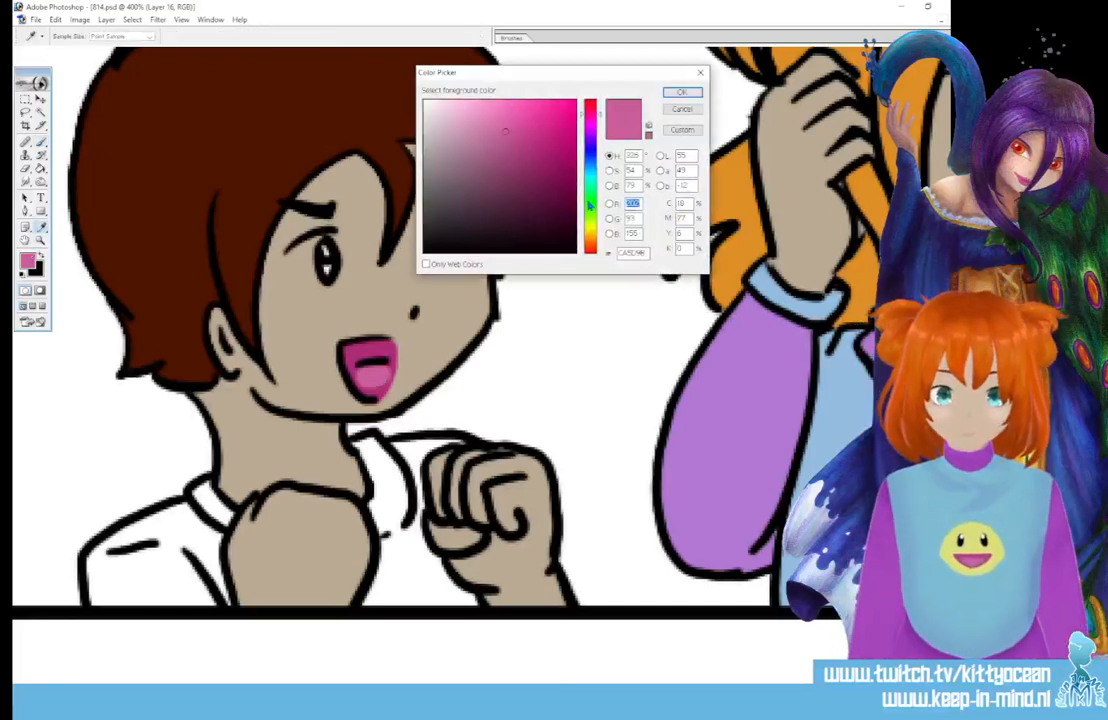
click(589, 201)
click(509, 157)
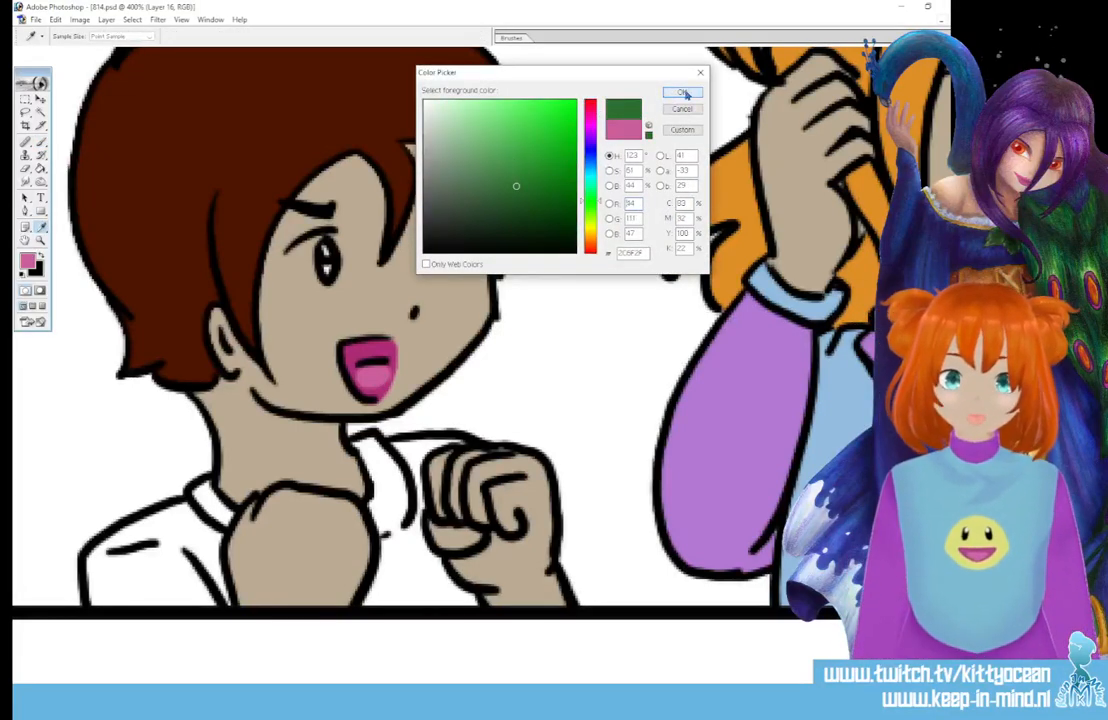
click(682, 92)
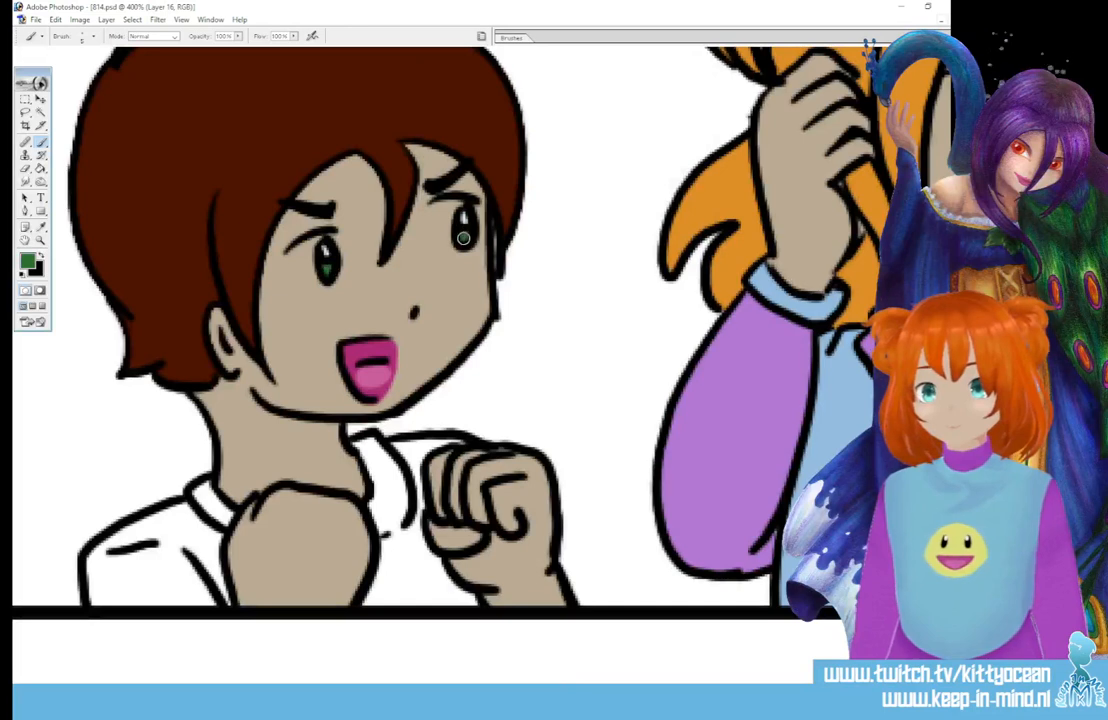
Switch the foreground to white and paint the whites of both eyes of the open-mouthed boy in the second panel.
click(21, 279)
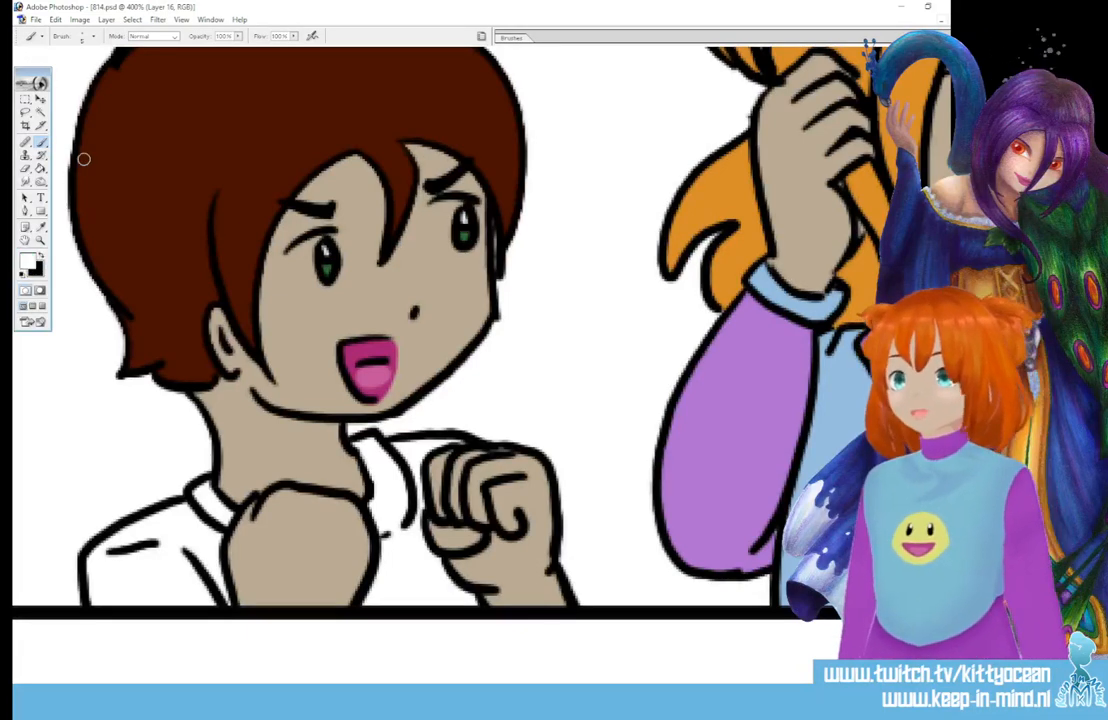
mouse_move(318, 235)
mouse_down()
mouse_move(312, 271)
mouse_move(300, 258)
mouse_move(311, 266)
mouse_up()
mouse_move(461, 212)
mouse_down()
mouse_move(447, 244)
mouse_move(438, 234)
mouse_up()
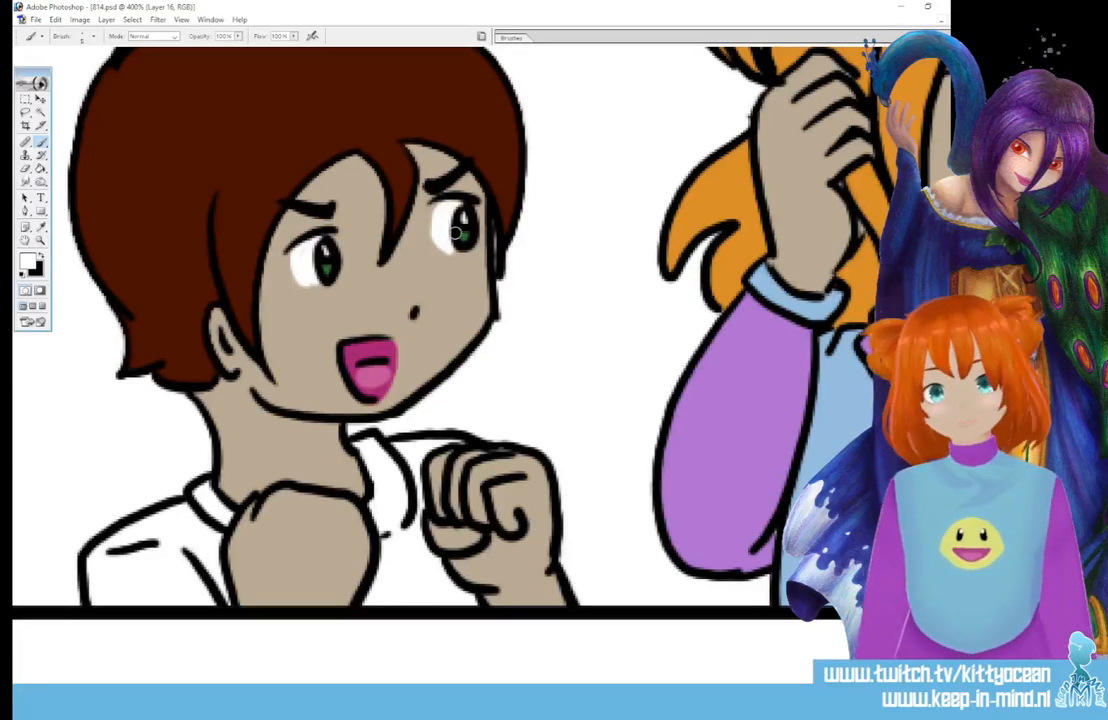
Paint the whites of both eyes of the smirking boy in the third panel.
drag(800, 682, 269, 682)
drag(940, 682, 380, 682)
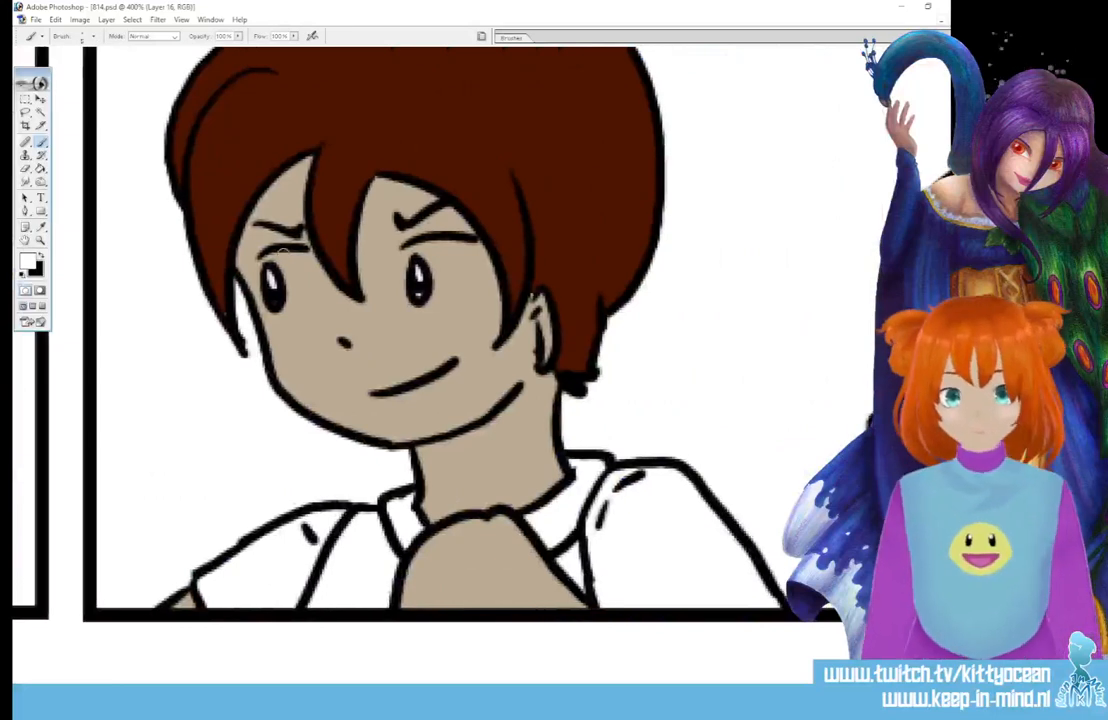
mouse_move(283, 251)
mouse_down()
mouse_move(288, 300)
mouse_move(292, 265)
mouse_move(298, 300)
mouse_up()
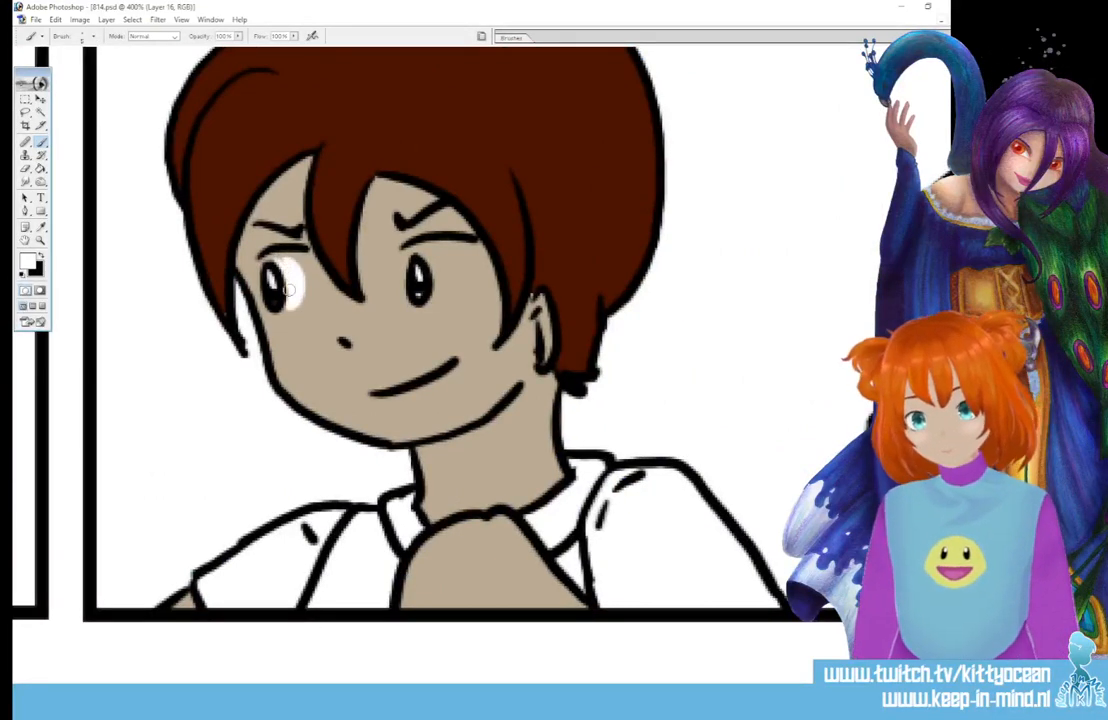
mouse_move(276, 258)
mouse_down()
mouse_move(304, 276)
mouse_move(292, 306)
mouse_up()
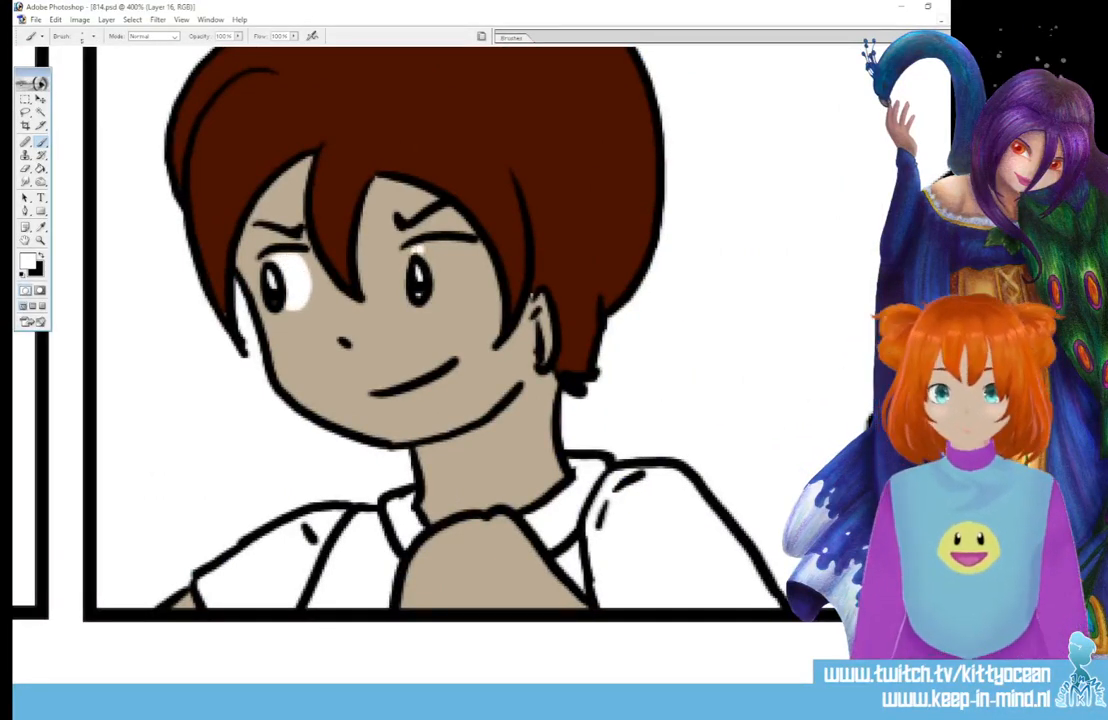
mouse_move(418, 250)
mouse_down()
mouse_move(434, 294)
mouse_move(443, 247)
mouse_move(443, 284)
mouse_up()
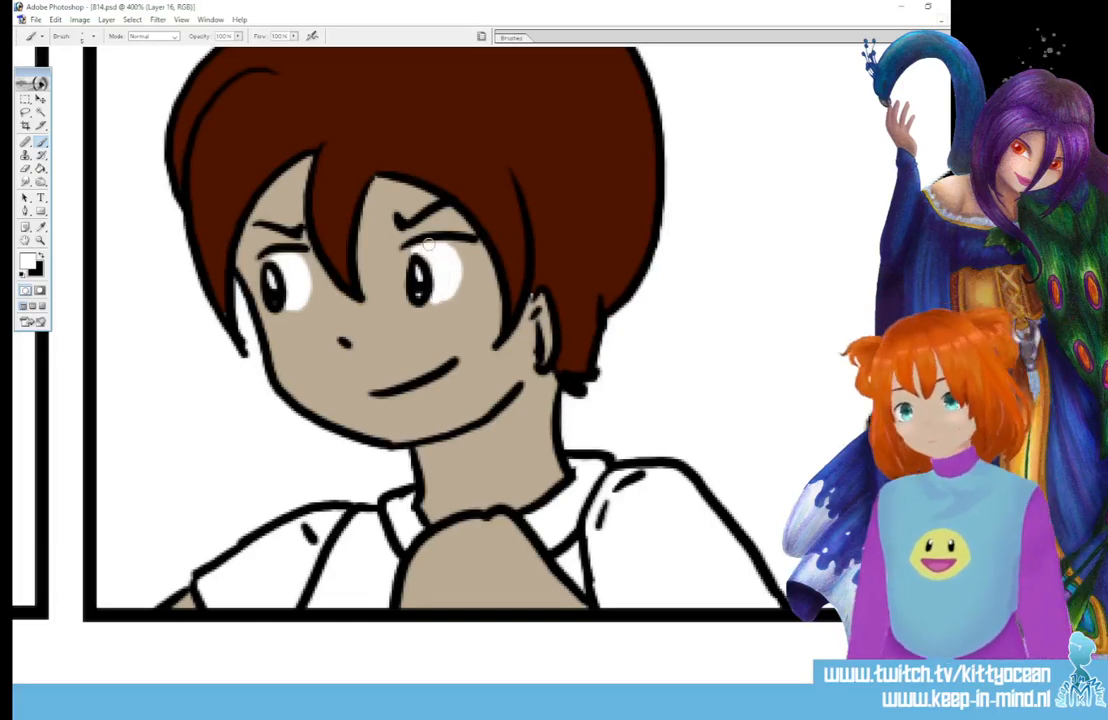
Sample the green from the open-mouthed boy's iris and paint it into the lower irises of the smirking boy.
drag(765, 690, 555, 690)
click(42, 228)
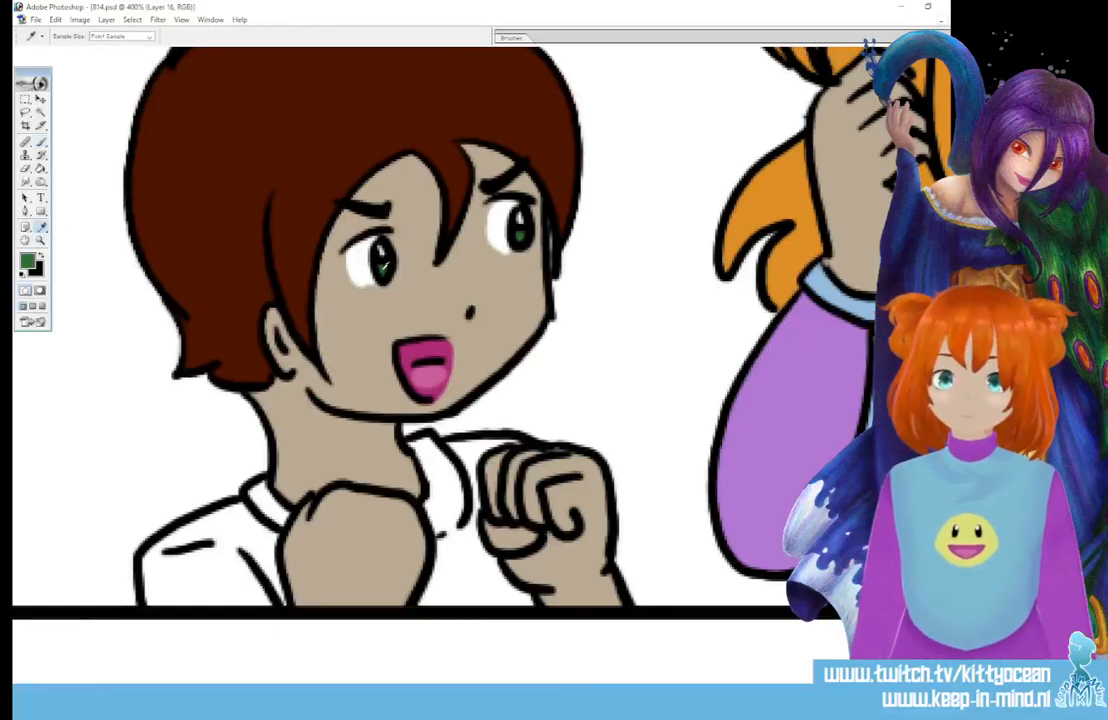
click(41, 142)
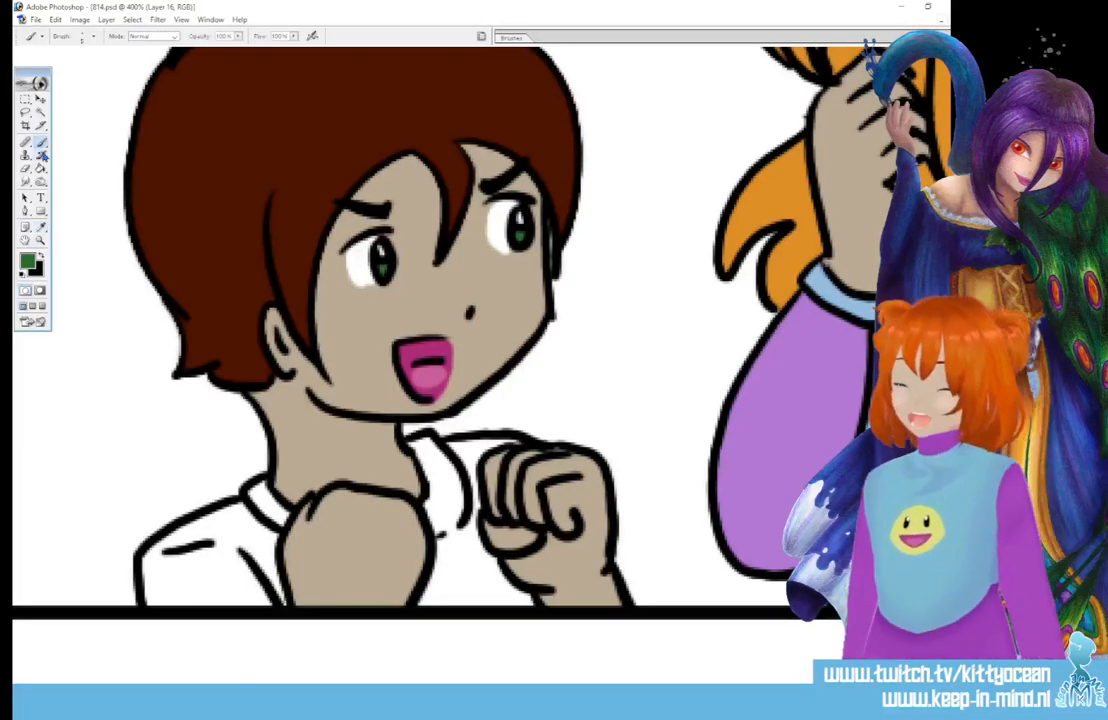
drag(555, 690, 765, 690)
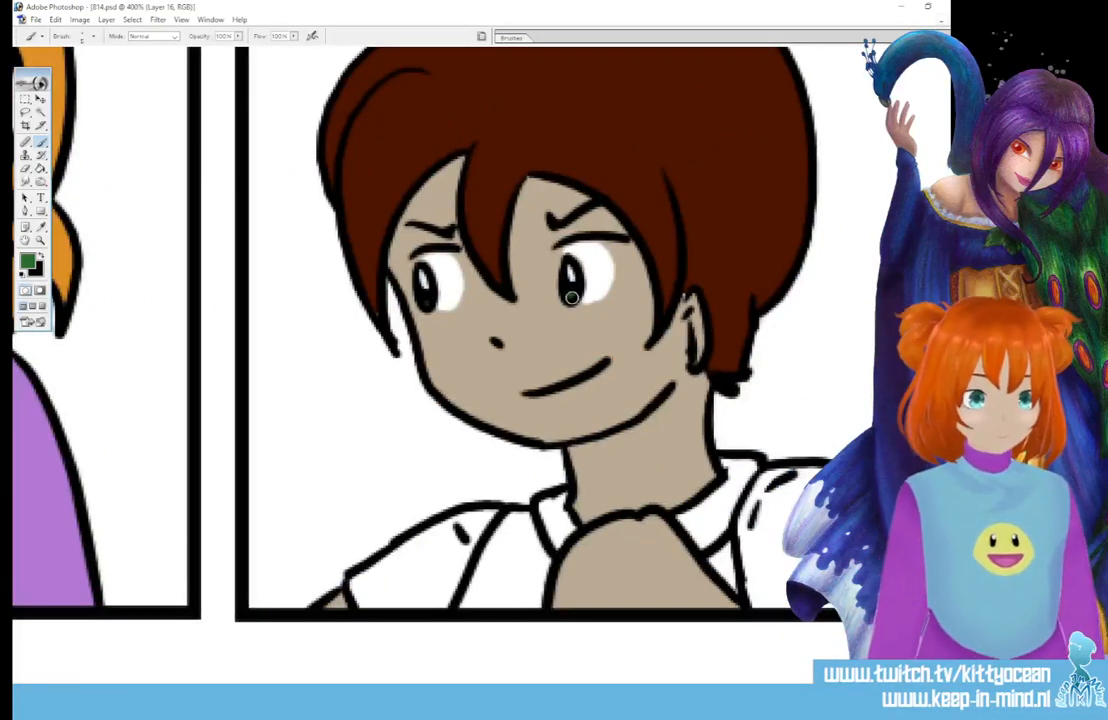
Paint the wide-eyed boy's two oval eyes green in the following panel and sample his dark brown hair colour.
drag(418, 690, 731, 690)
drag(514, 238, 516, 263)
drag(664, 227, 666, 262)
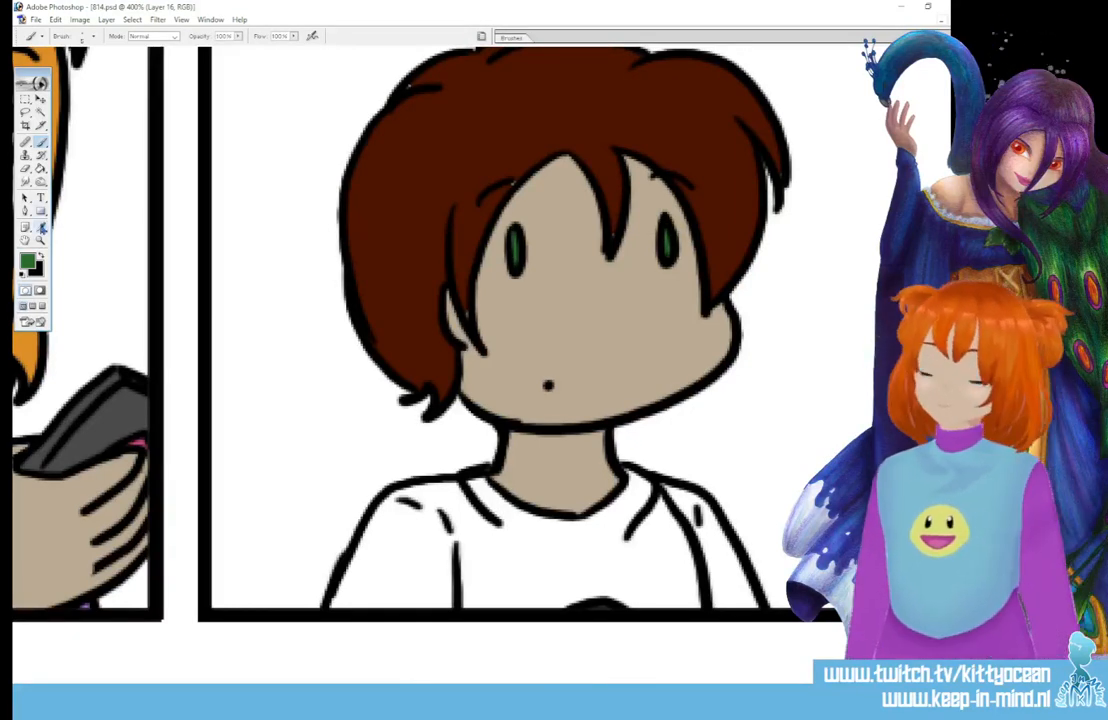
alt+click(405, 85)
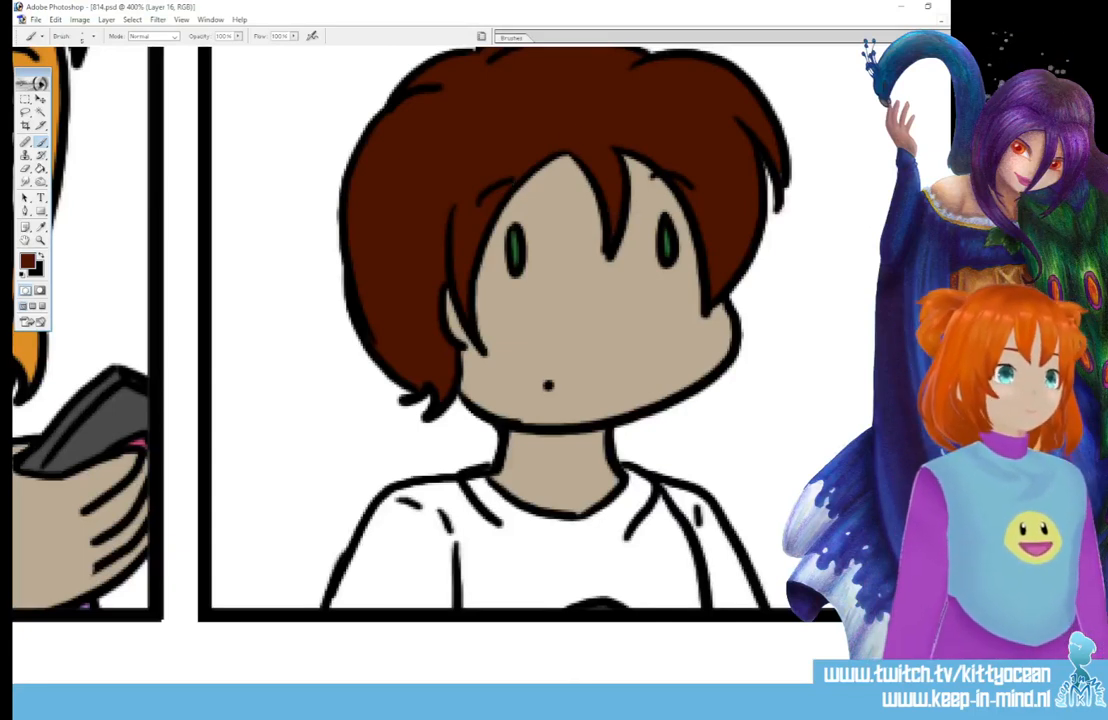
Sample the light blue of the girl's top and paint both of her eyes with it in the second panel.
scroll(463, 258, up, 5)
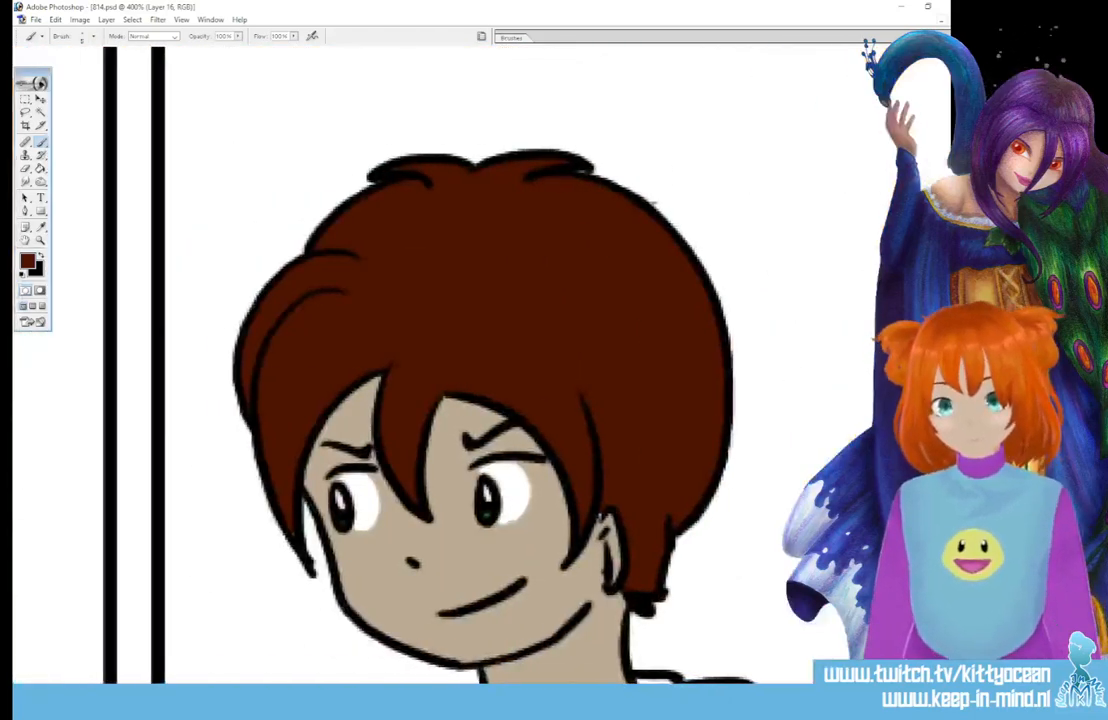
scroll(463, 365, left, 6)
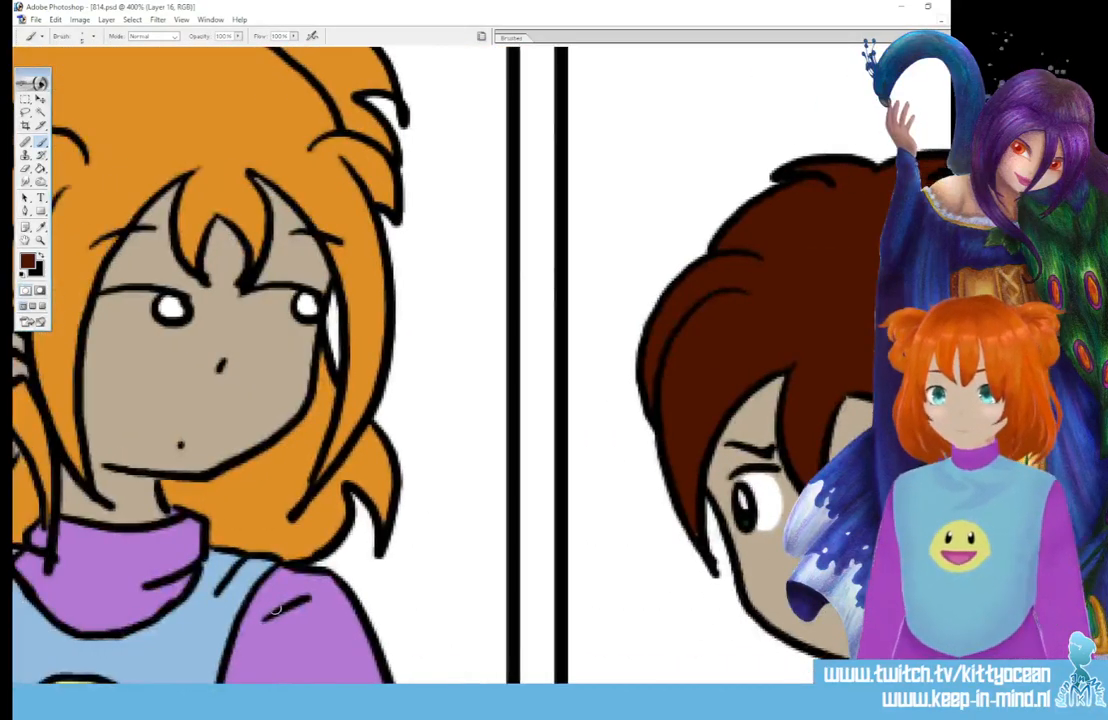
click(41, 227)
click(192, 645)
key(b)
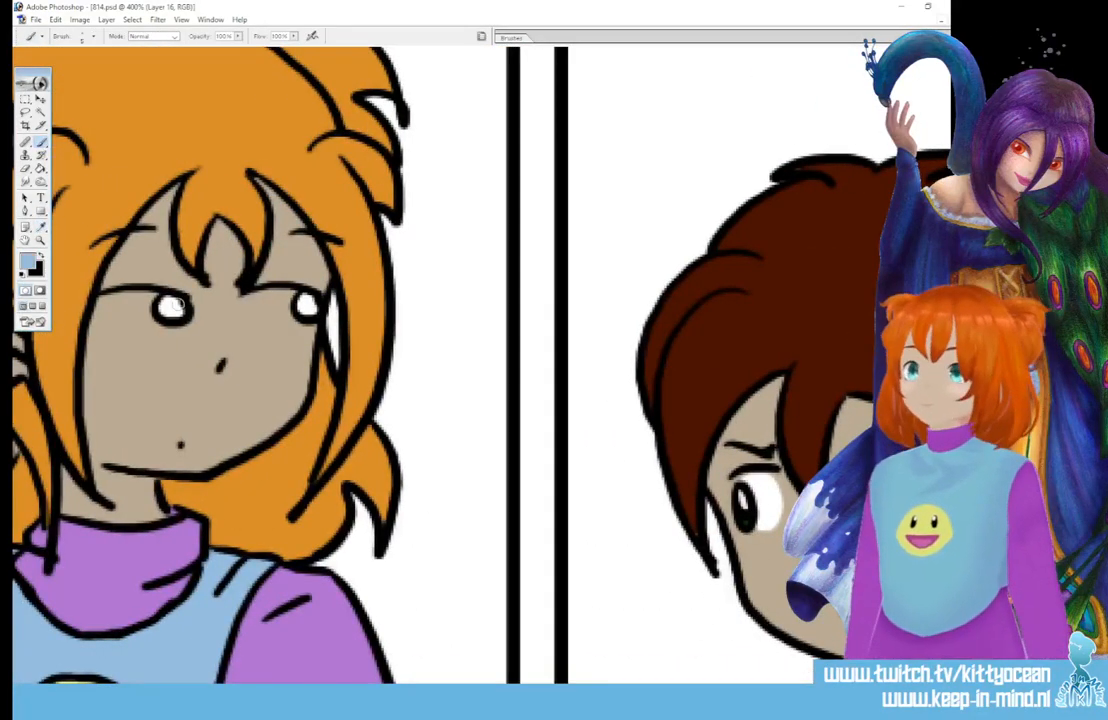
click(172, 310)
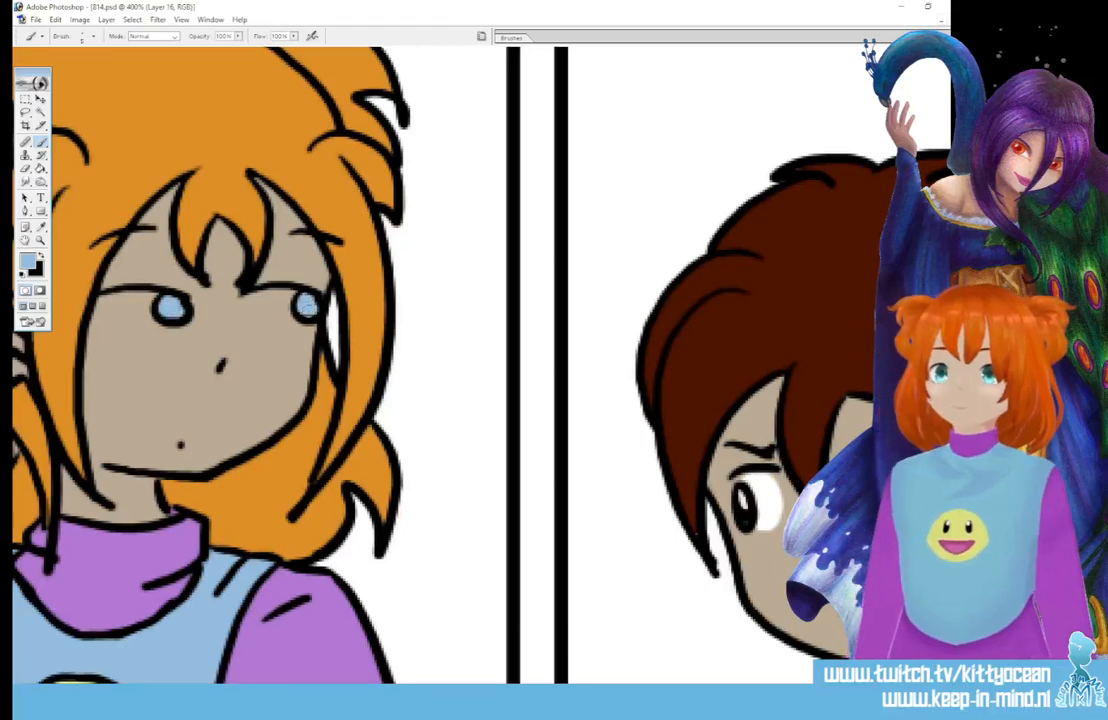
Paint both oval eyes of the girl holding up the phone light blue.
scroll(661, 636, right, 15)
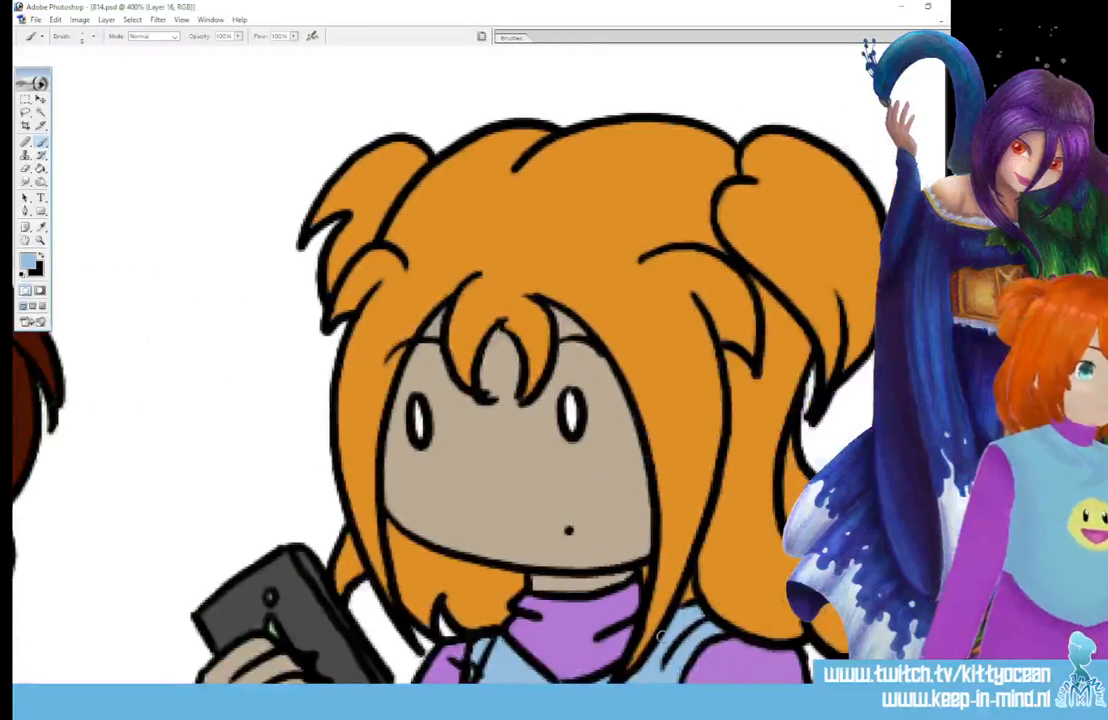
drag(418, 408, 418, 432)
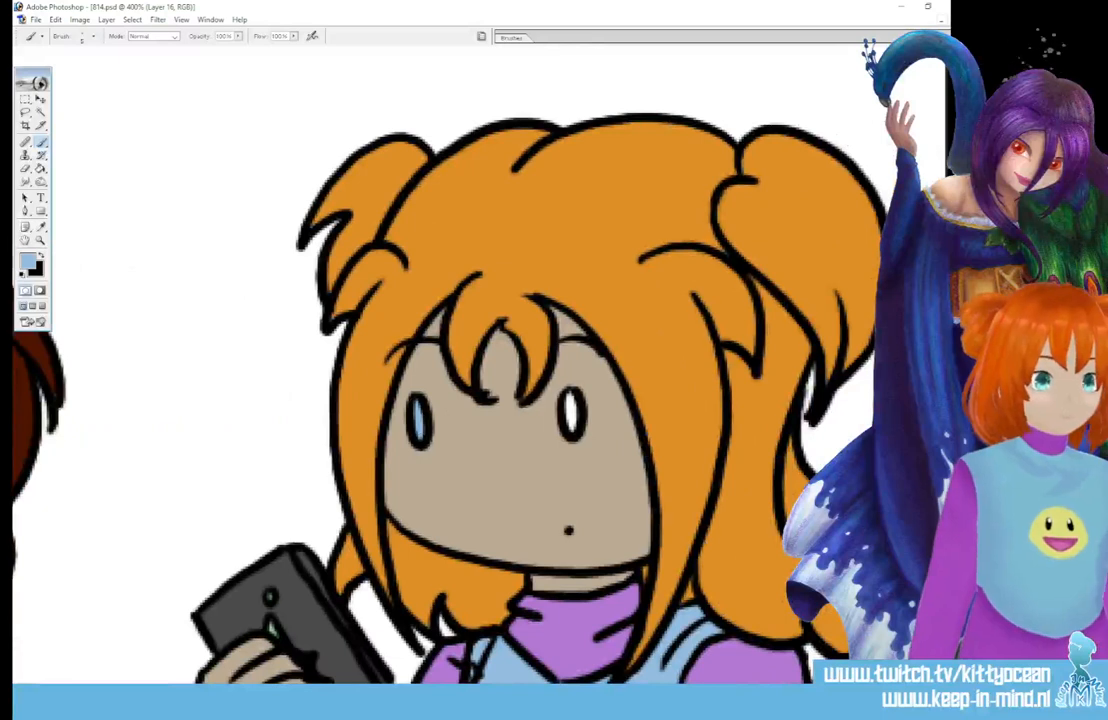
drag(571, 403, 571, 428)
scroll(400, 360, right, 10)
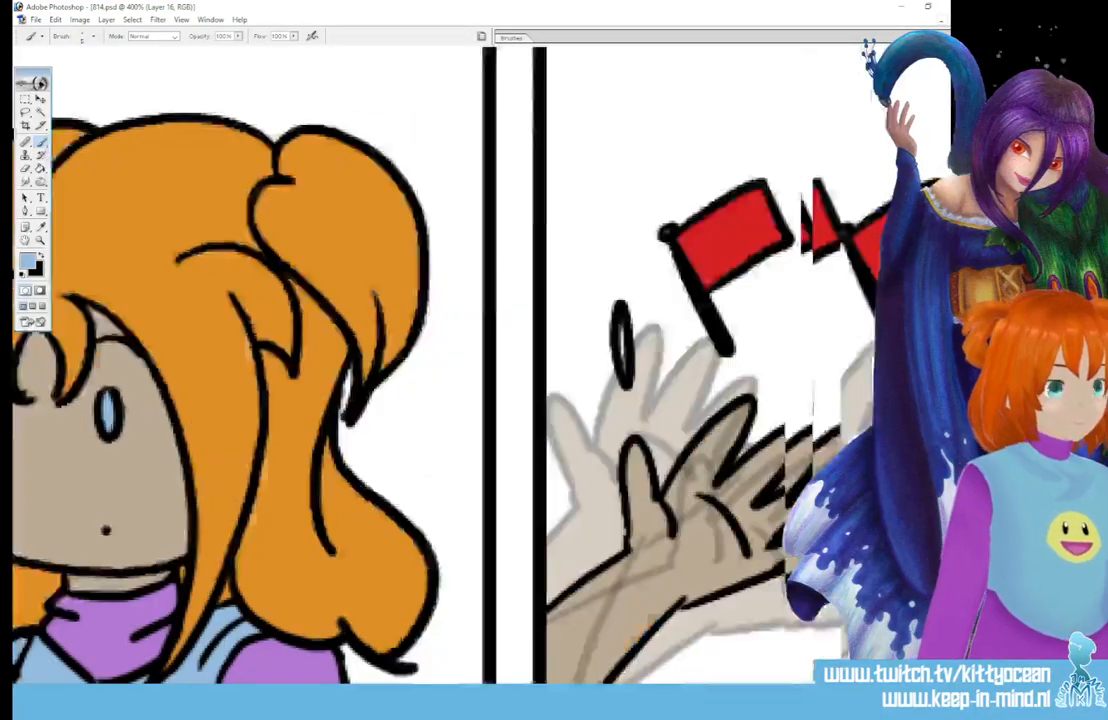
Switch the foreground to black and draw four short ringing lines around the upper edge of the girl's raised phone.
scroll(400, 360, left, 11)
scroll(420, 360, left, 5)
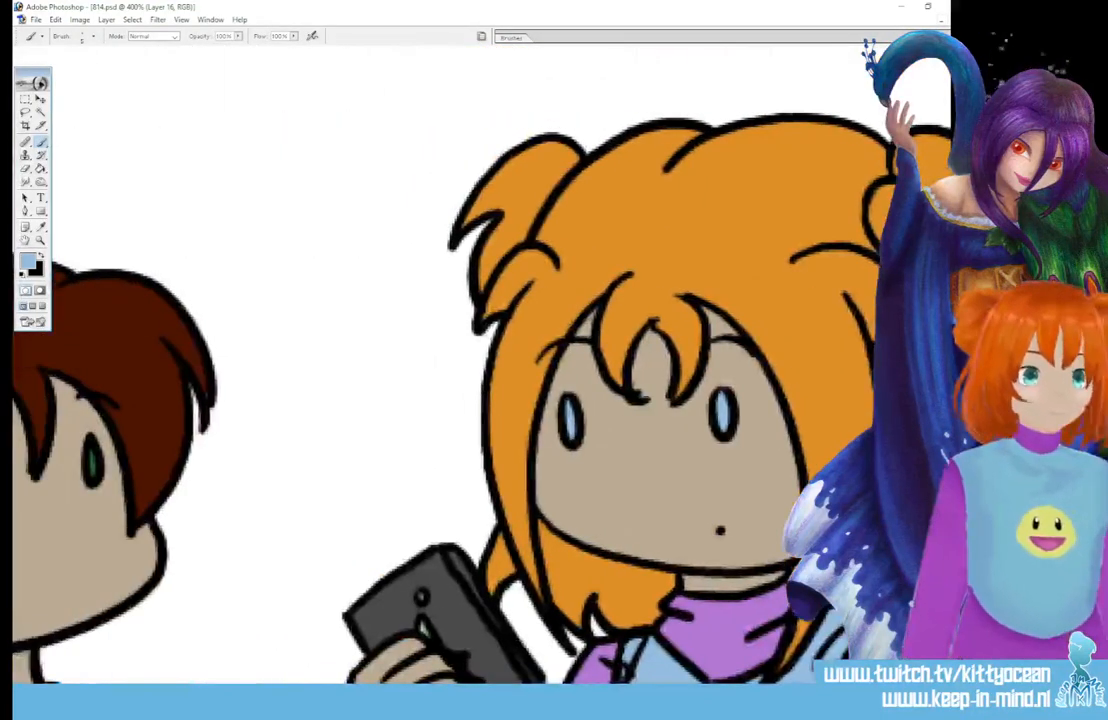
scroll(420, 360, down, 3)
key(x)
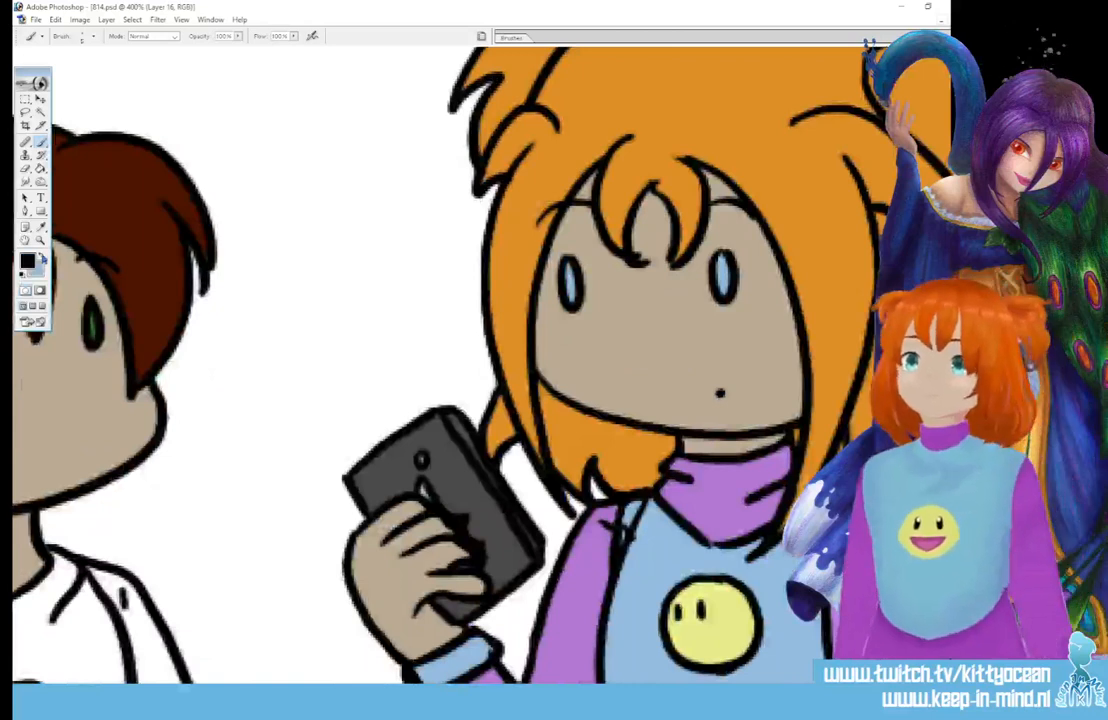
drag(323, 413, 348, 429)
drag(335, 400, 352, 415)
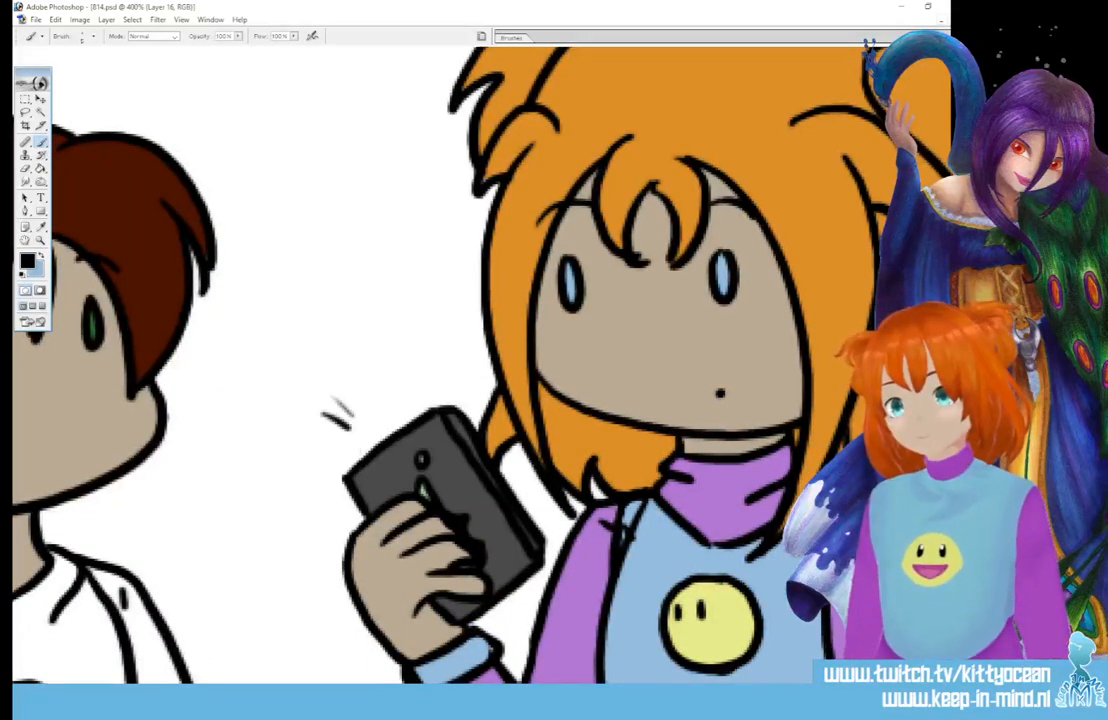
drag(358, 359, 364, 396)
drag(434, 356, 428, 381)
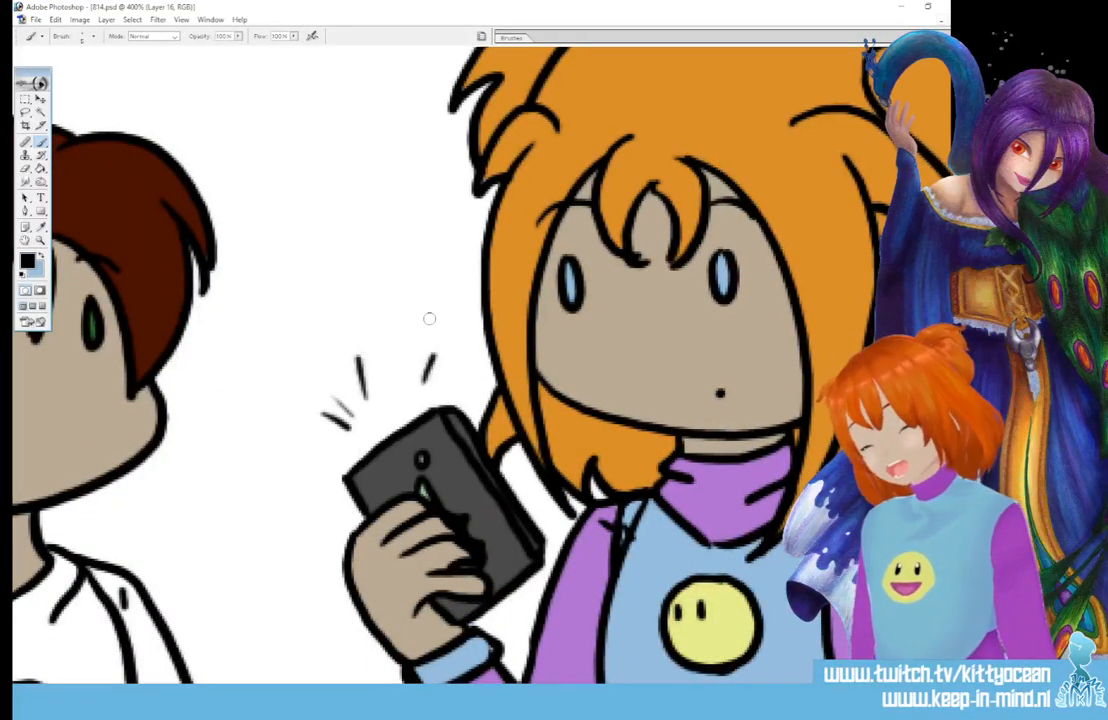
Draw two black music notes above the phone, one near the boy and one near the girl's hair.
drag(252, 346, 282, 377)
drag(256, 312, 252, 345)
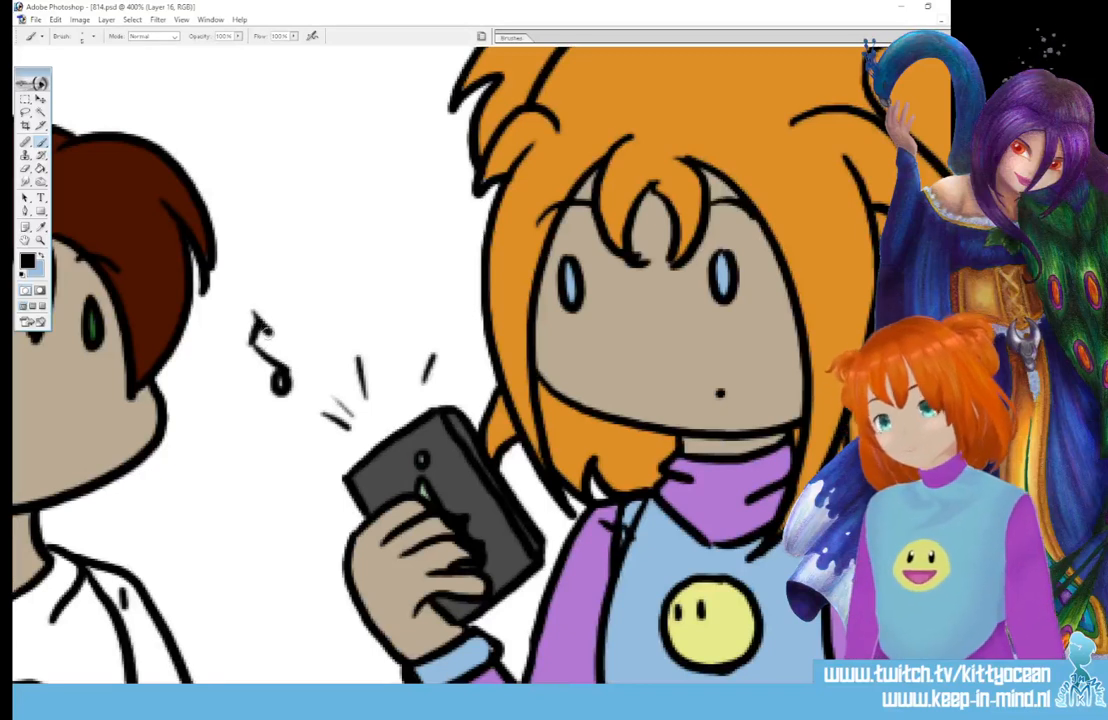
drag(431, 218, 445, 278)
drag(431, 218, 446, 204)
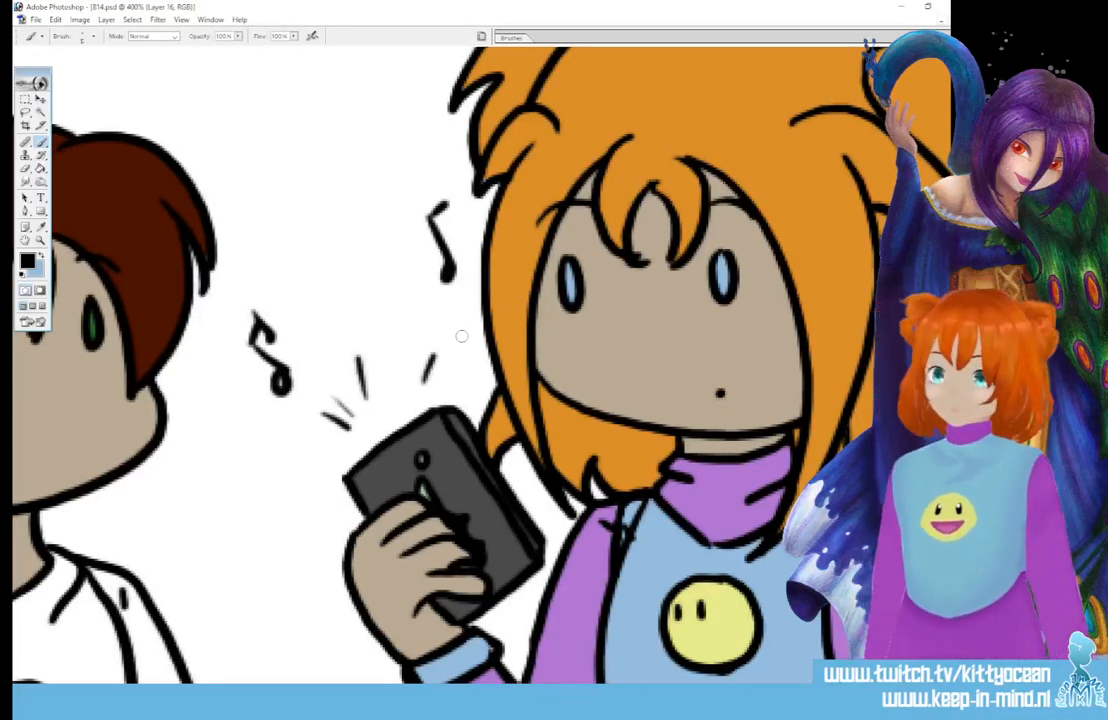
Select the boy's white shirt in the first three panels with the Magic Wand.
key(ctrl+minus)
key(ctrl+minus)
key(ctrl+minus)
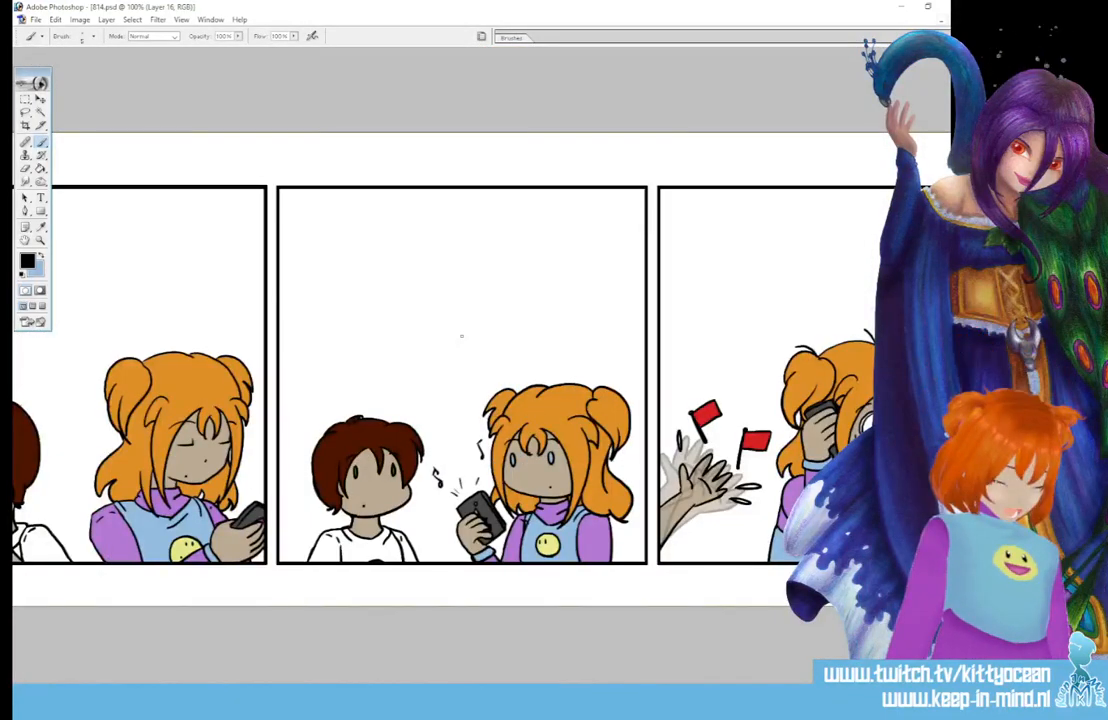
key(ctrl+minus)
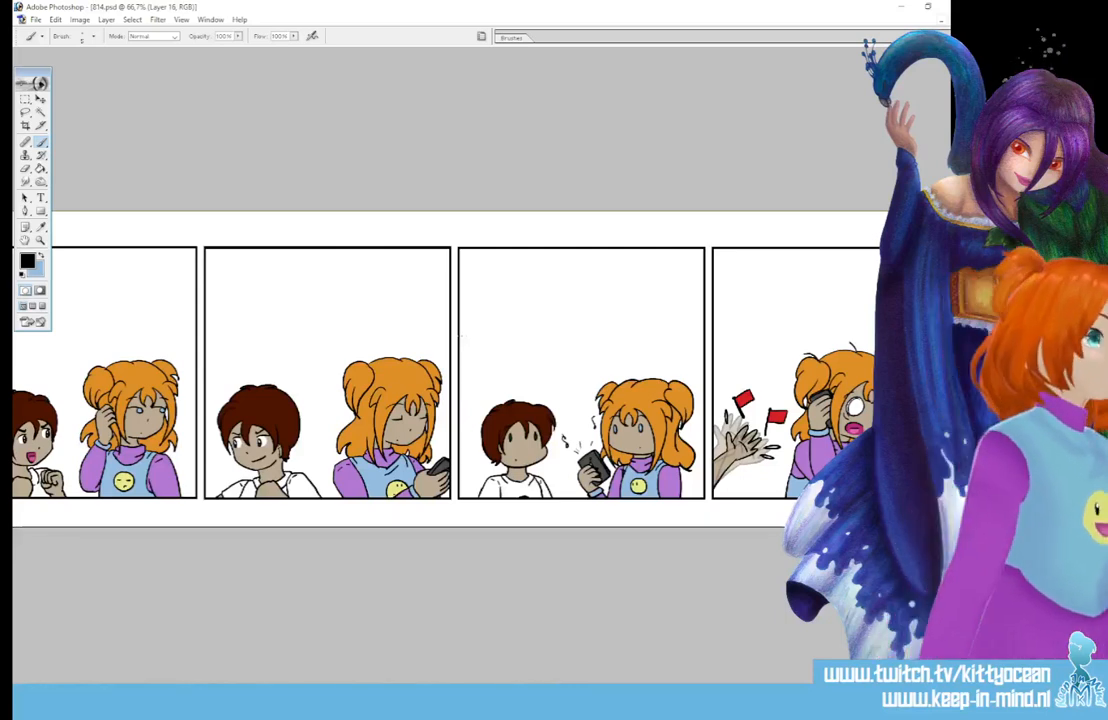
click(40, 112)
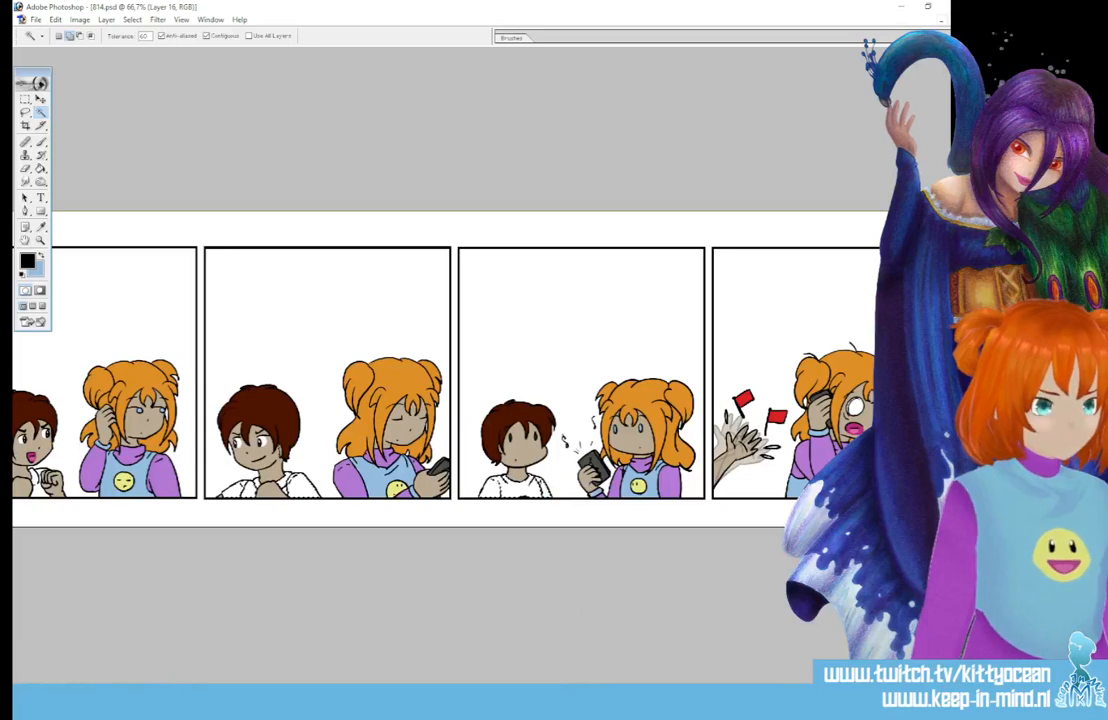
scroll(548, 494, left, 2)
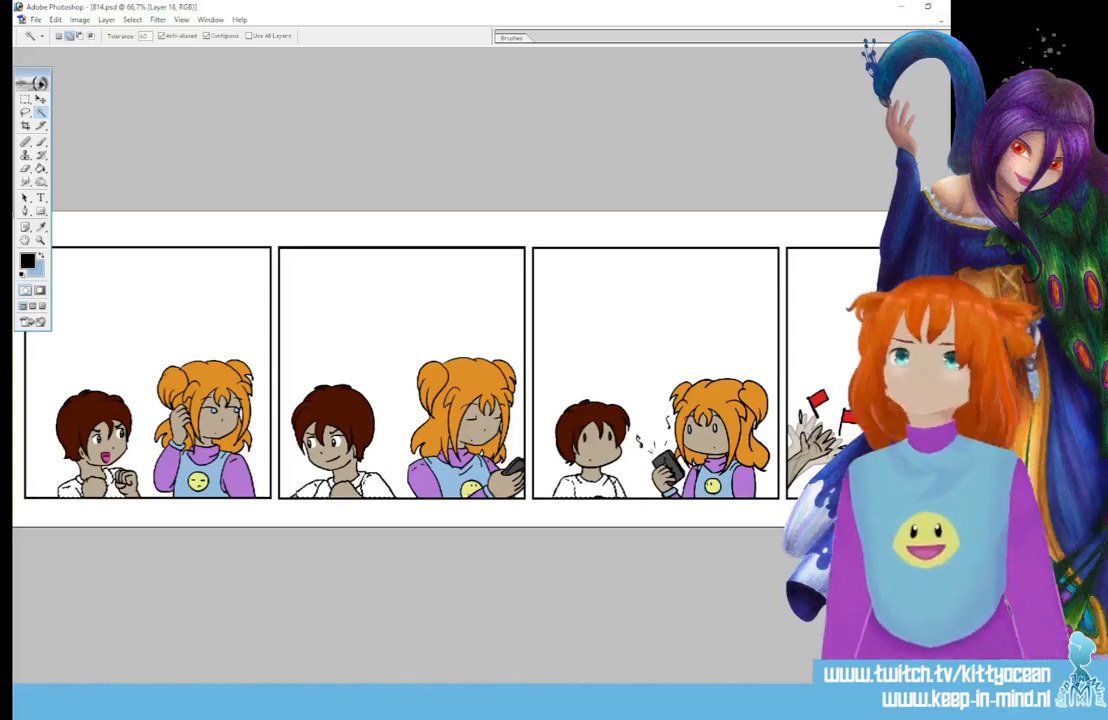
Shade the boy's selected white shirts light blue on a separate layer, using a soft 29 px brush without Shape Dynamics.
key(x)
key(b)
click(515, 38)
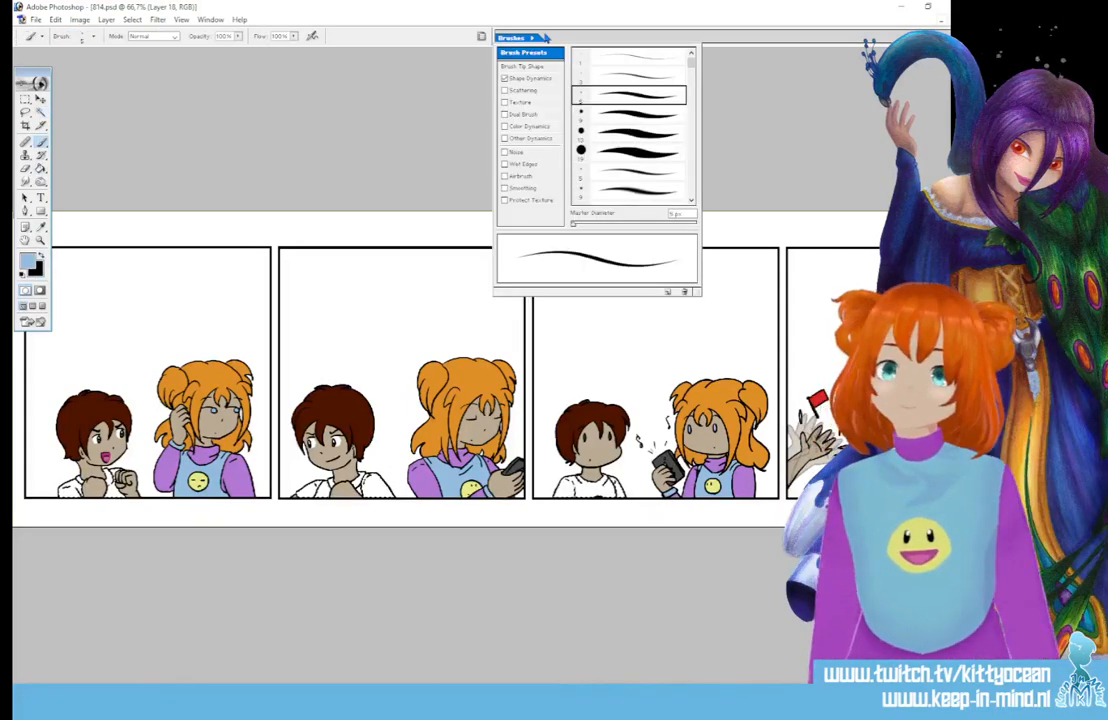
click(626, 190)
click(506, 78)
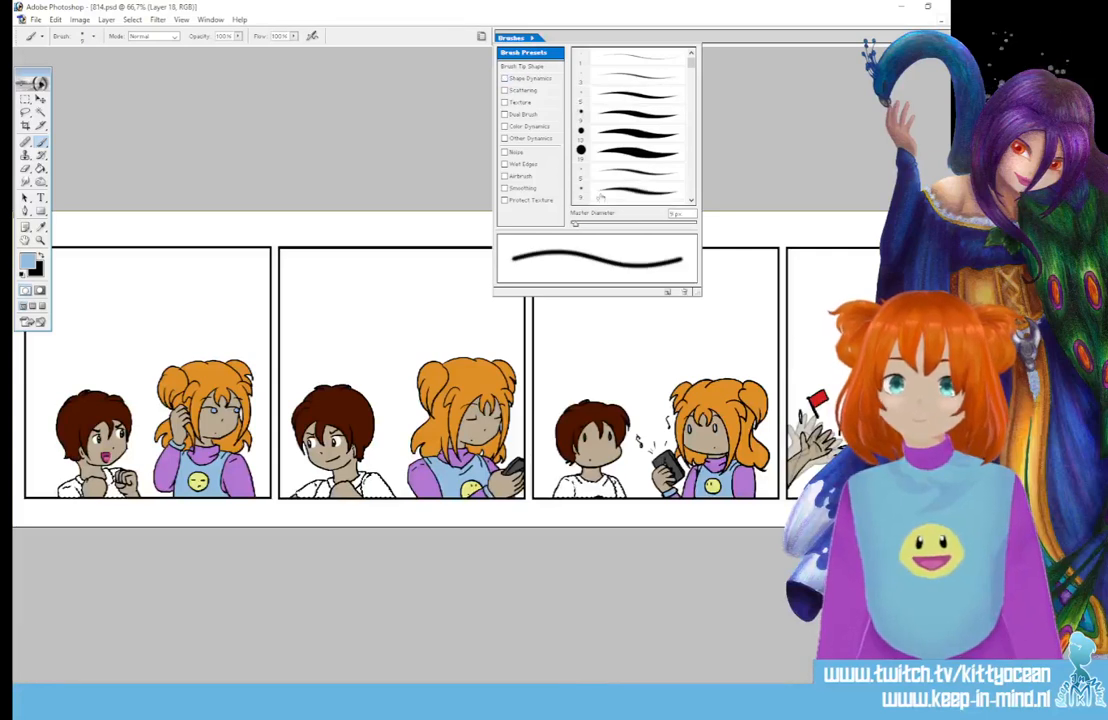
drag(576, 224, 589, 224)
drag(78, 480, 70, 485)
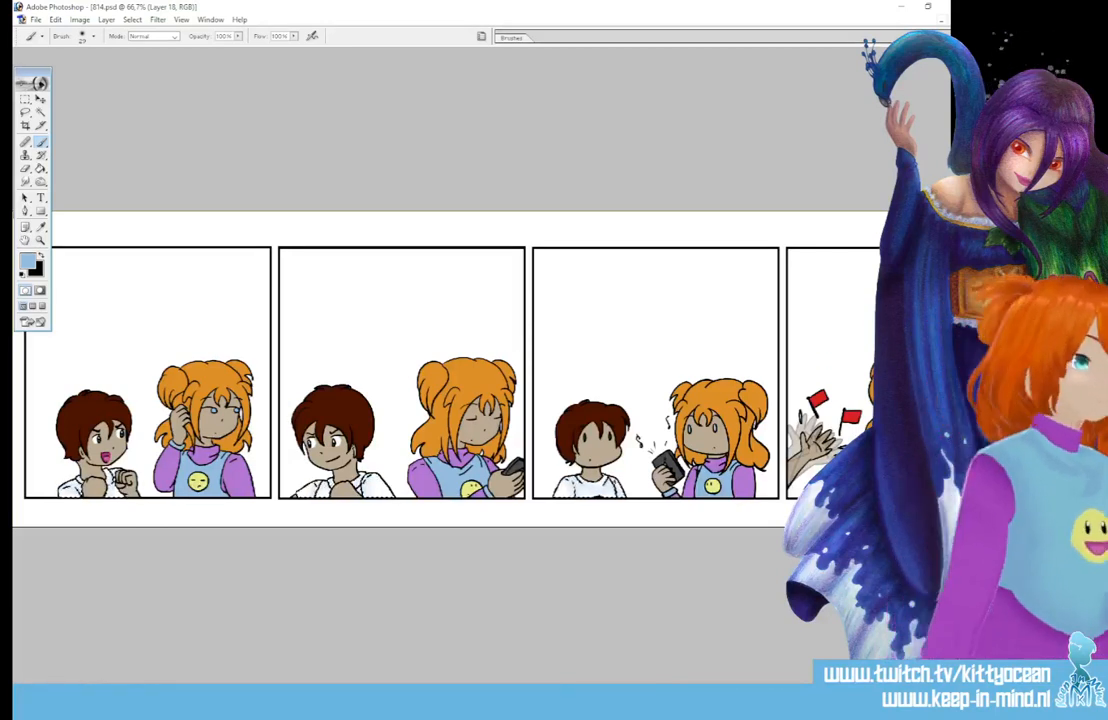
Duplicate Layer 16 and darken the characters' hair, skin and clothes with the Burn tool set to Midtones at 100% exposure.
key(ctrl+alt+j)
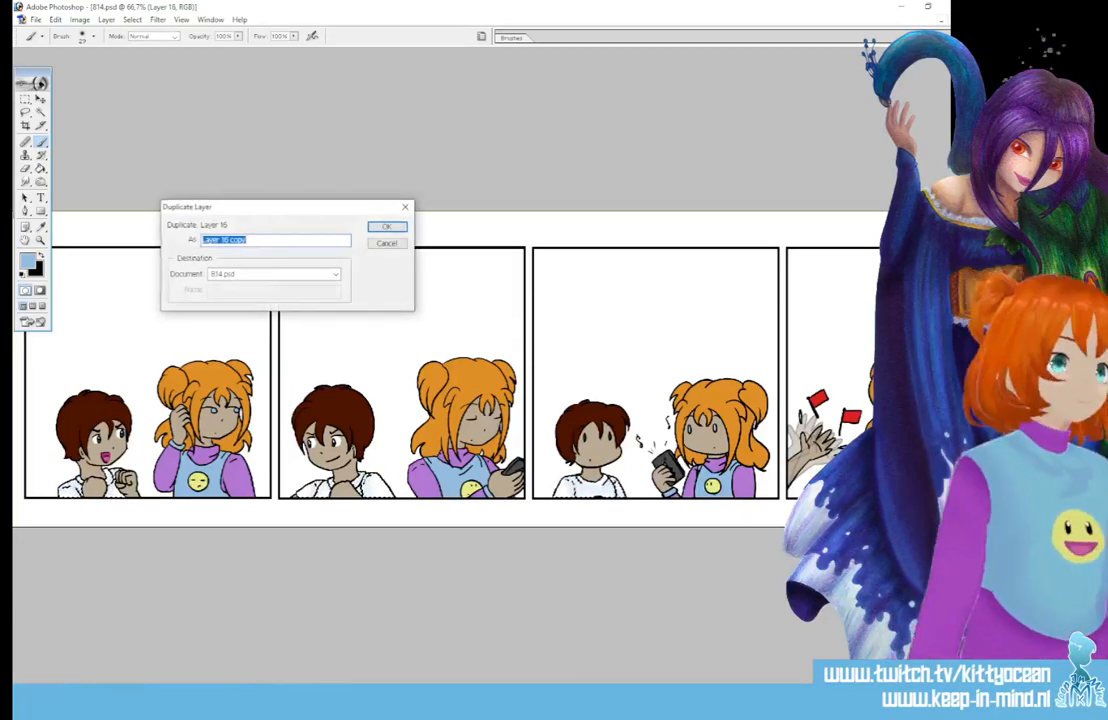
click(382, 229)
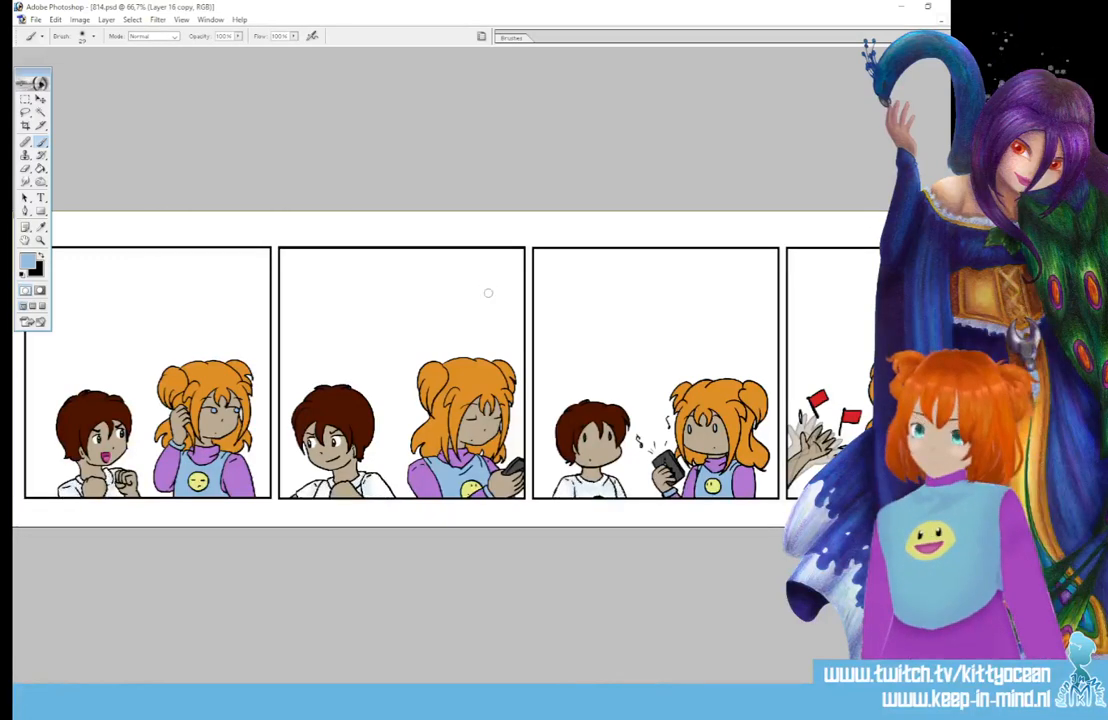
click(41, 181)
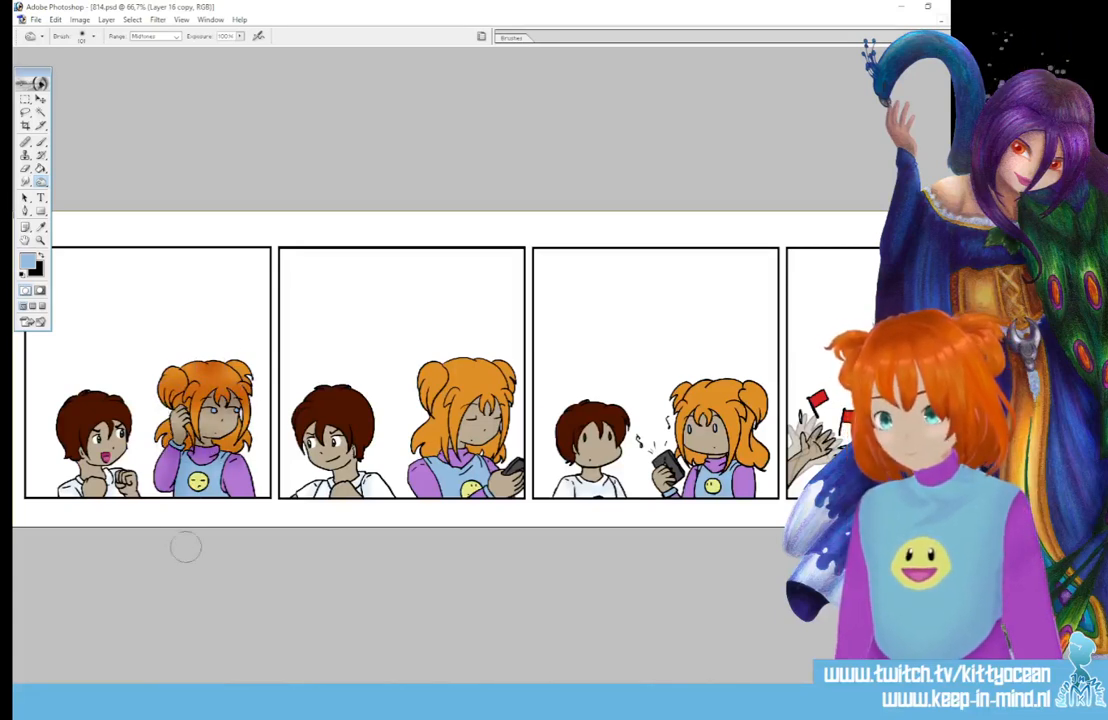
mouse_move(310, 391)
mouse_down()
mouse_move(345, 397)
mouse_move(305, 428)
mouse_move(360, 440)
mouse_up()
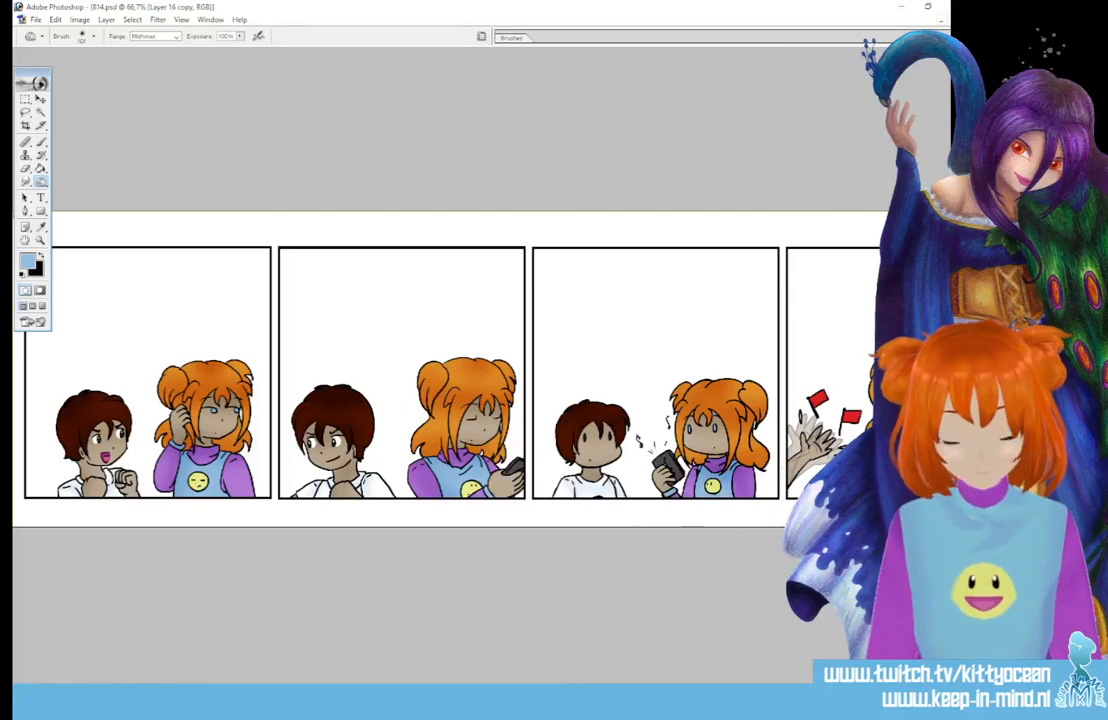
scroll(615, 527, right, 3)
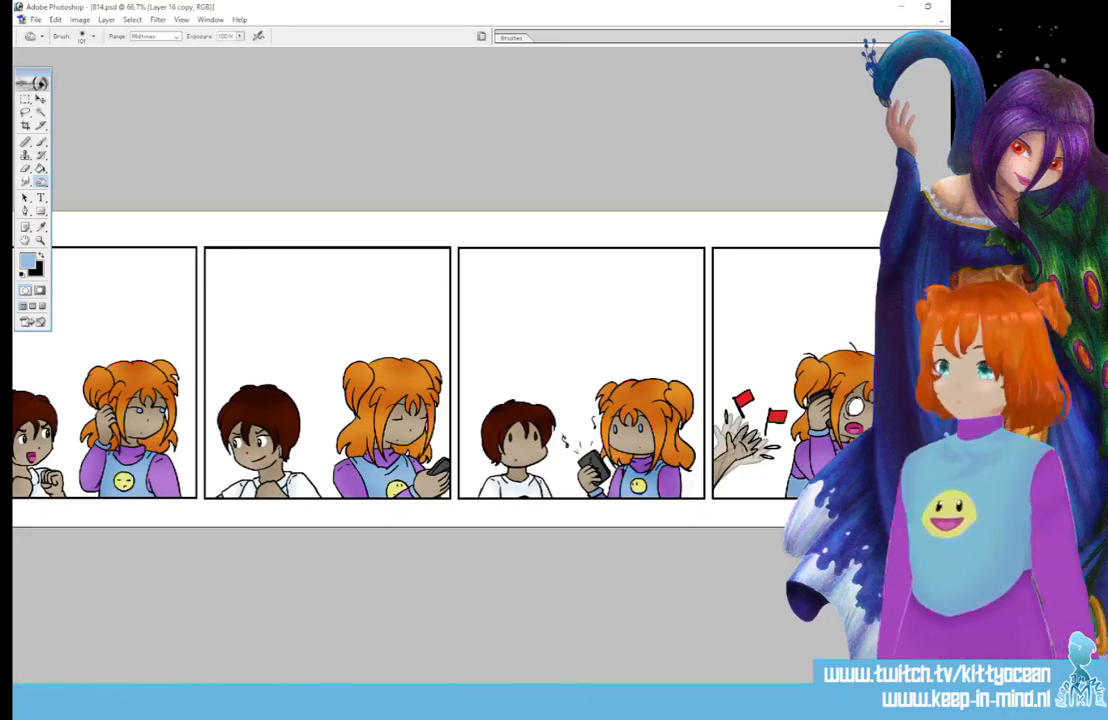
Raise the lightness of the burned Layer 16 copy slightly with a Hue/Saturation adjustment.
key(ctrl+u)
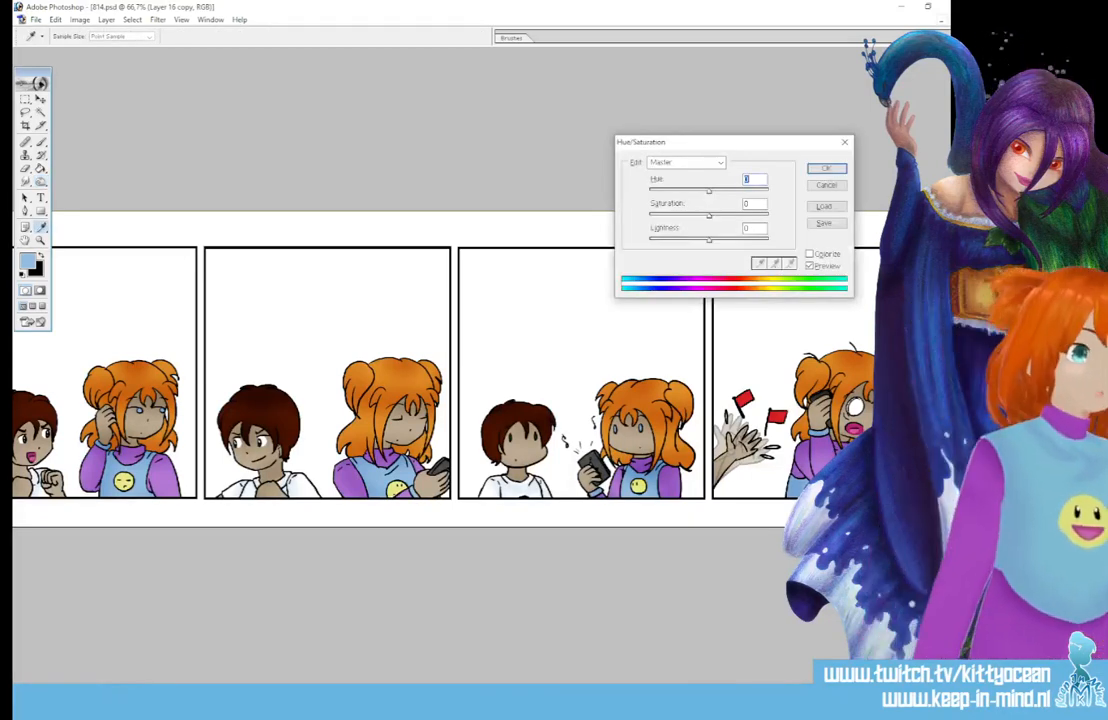
drag(724, 243, 720, 242)
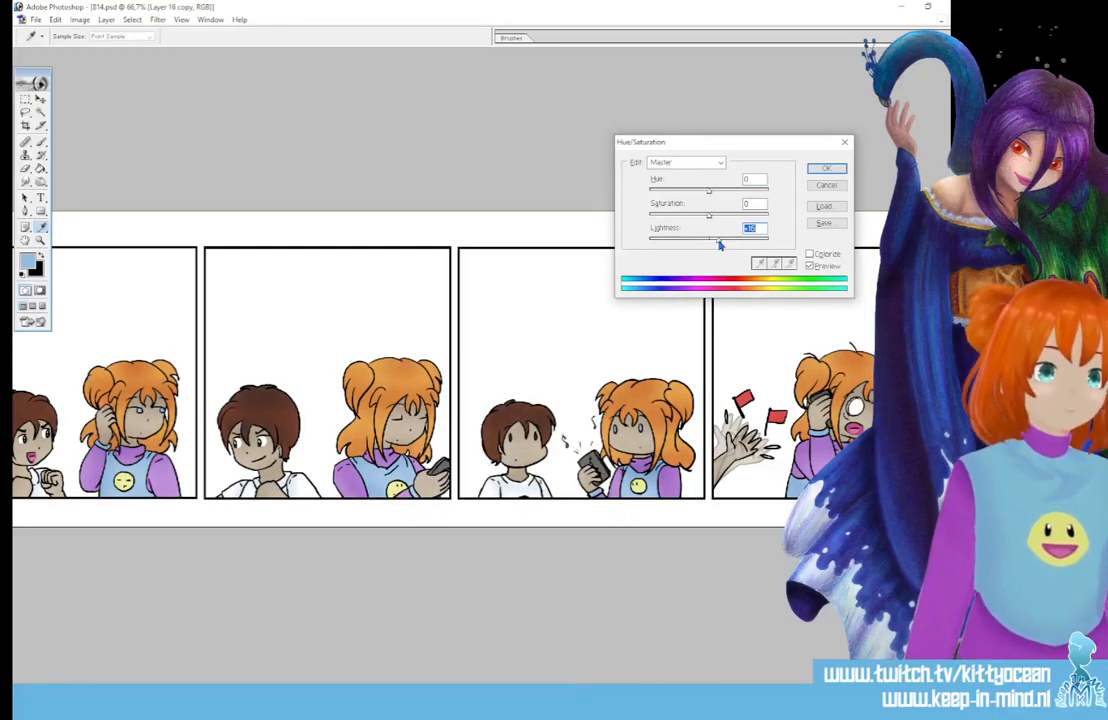
click(817, 171)
Brighten the characters' hair, skin and clothes with the Dodge tool set to Highlights at 29% exposure.
key(o)
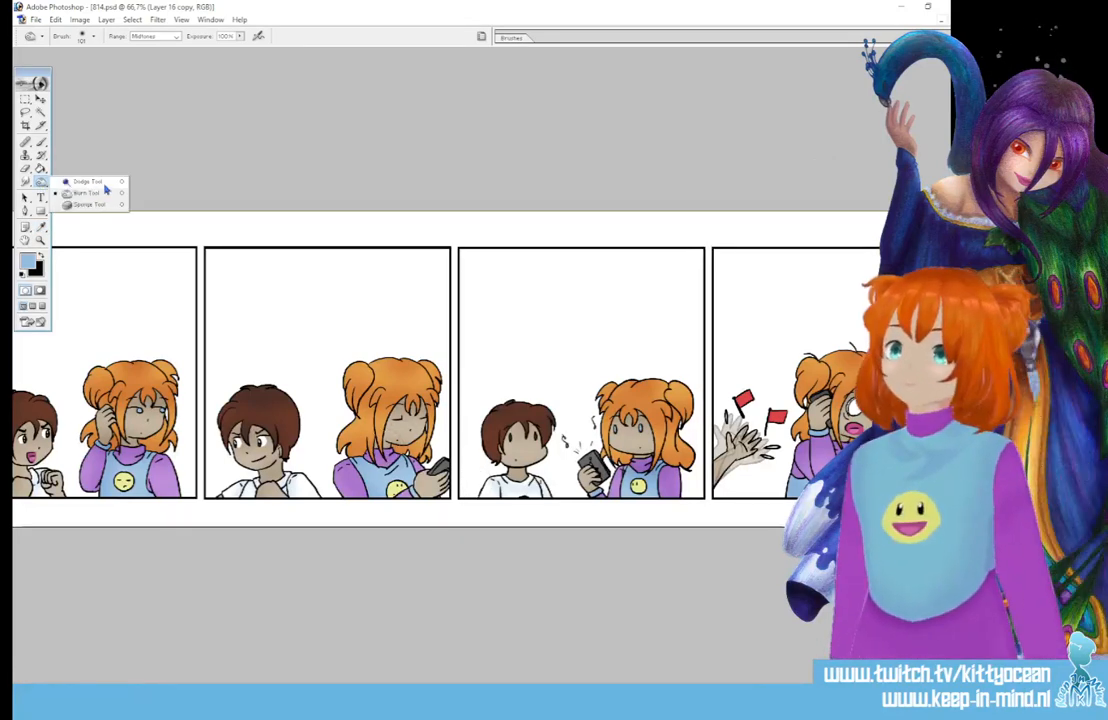
drag(41, 181, 75, 167)
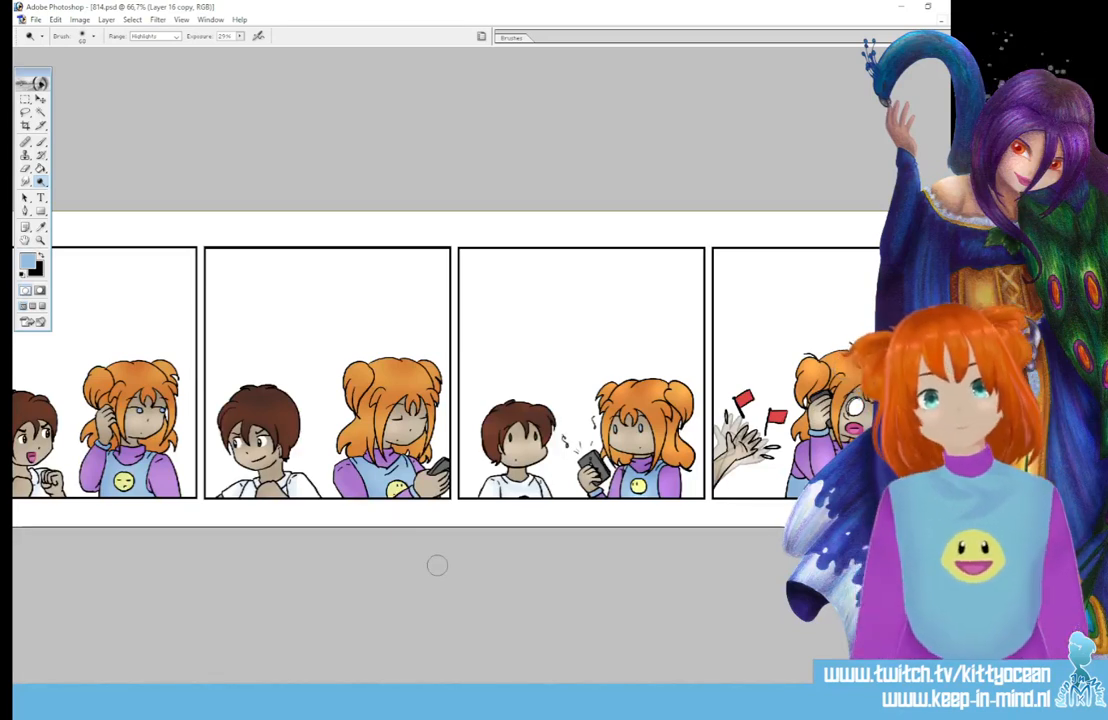
scroll(437, 565, left, 2)
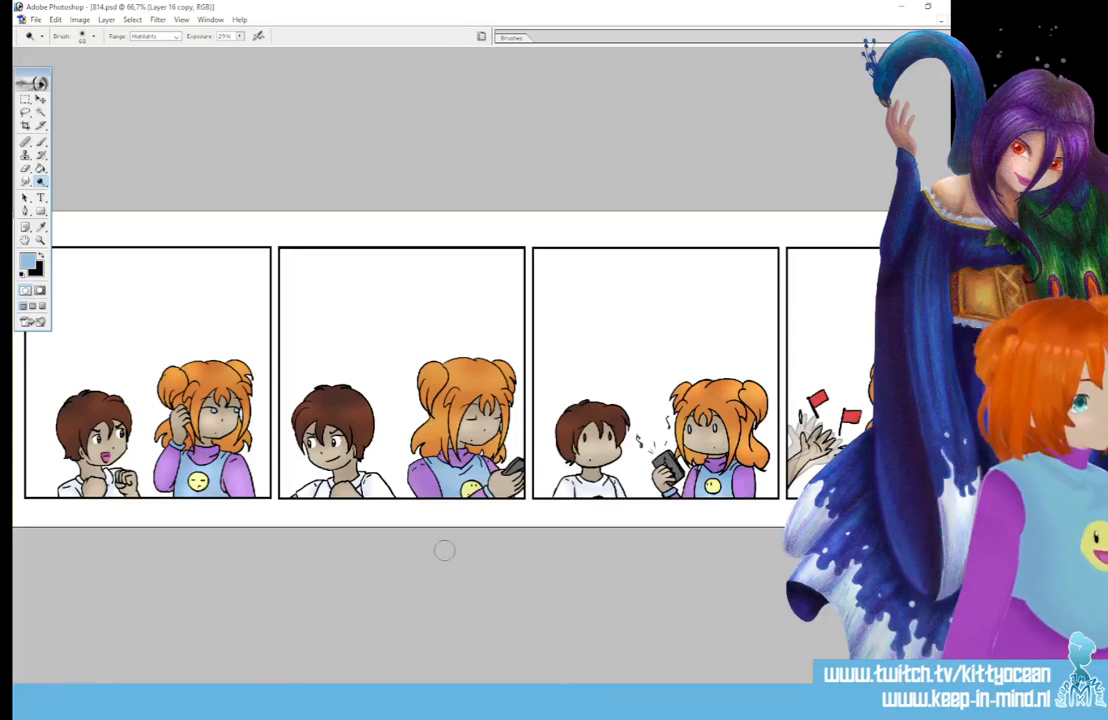
Select the white background in all four panels with the Magic Wand.
key(ctrl+minus)
key(ctrl+plus)
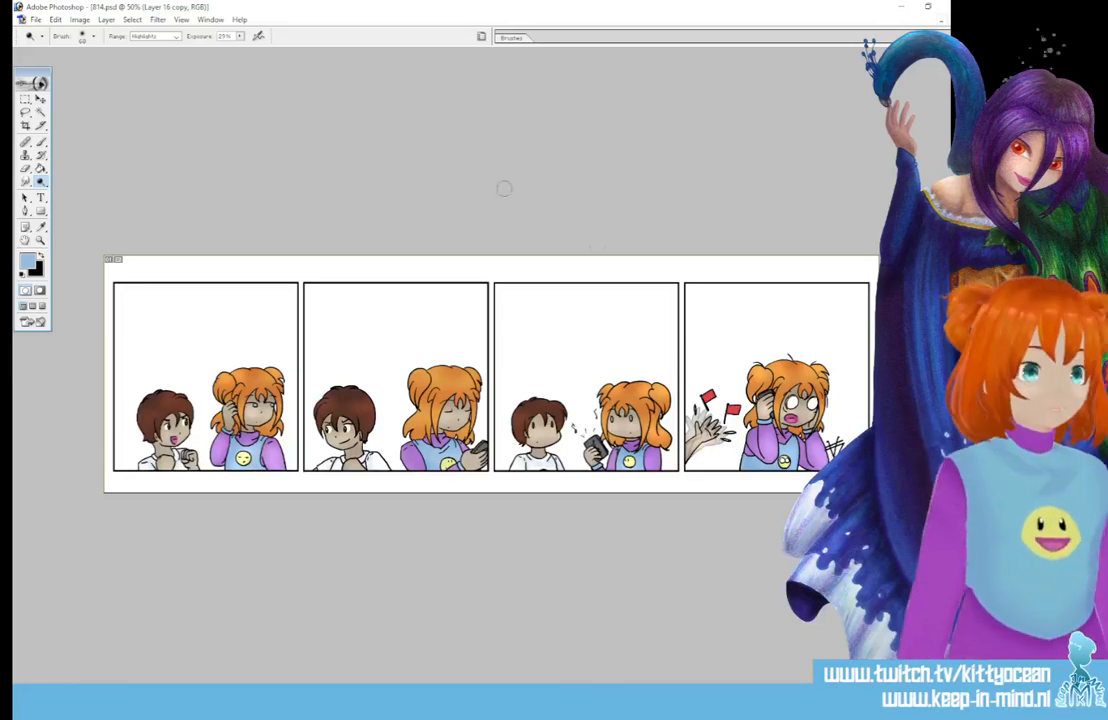
click(40, 112)
click(203, 332)
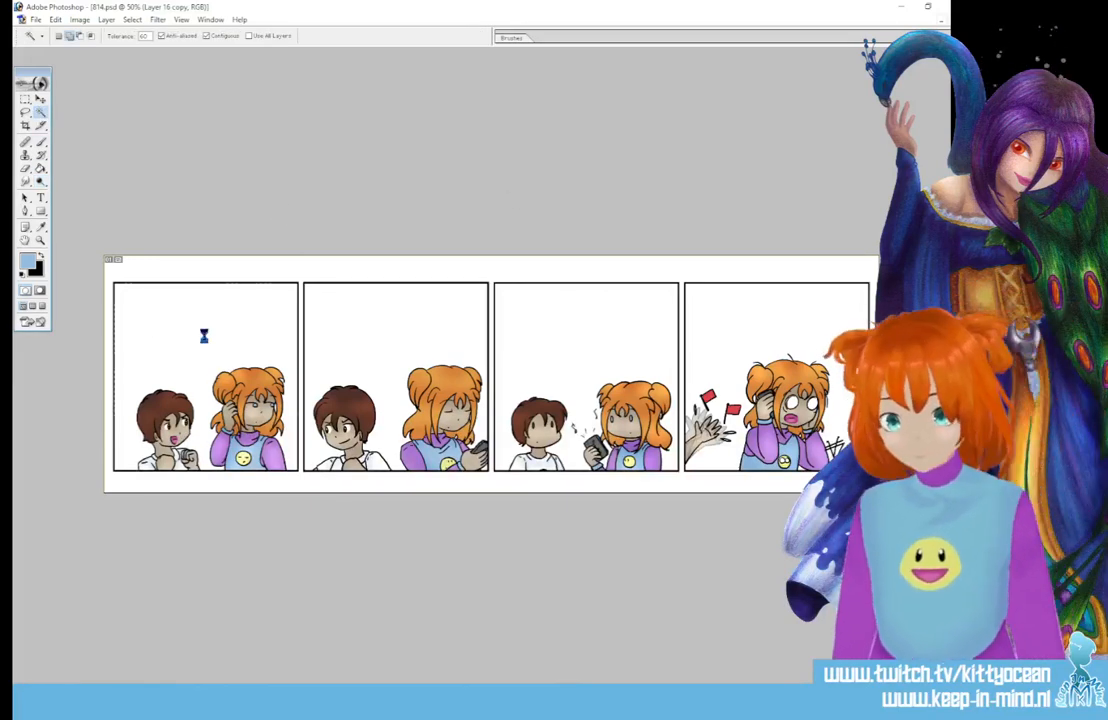
click(330, 339)
click(572, 333)
click(739, 331)
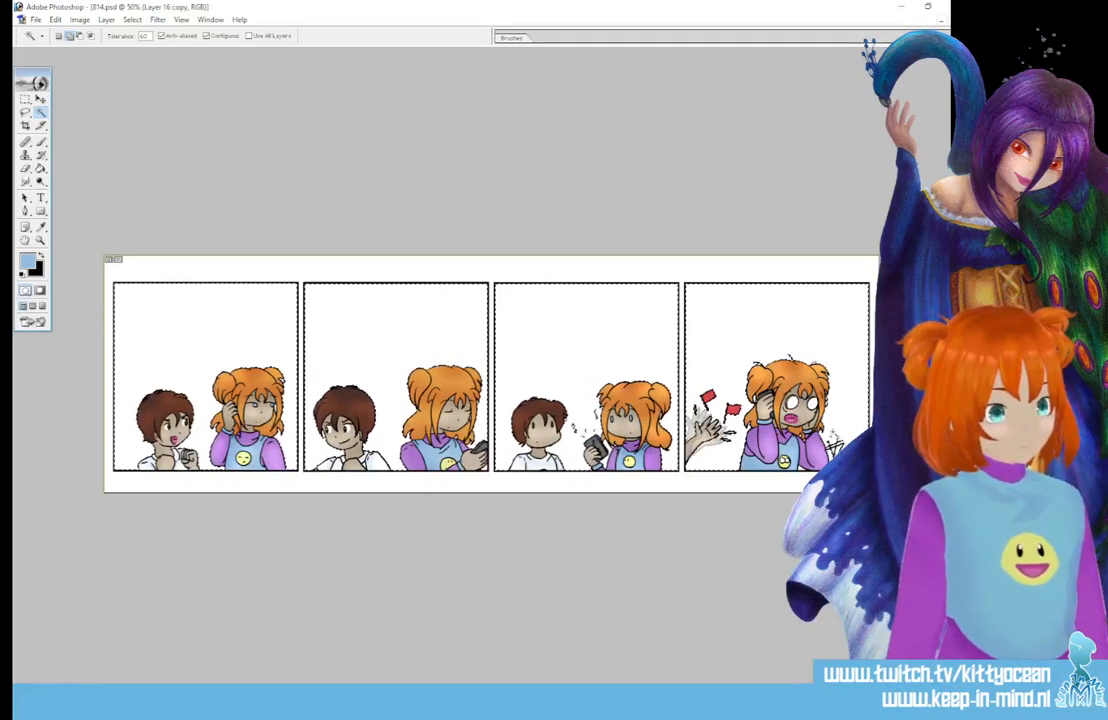
Refine the background selection around the girl's collar, hair and phone in the second and third panels with the Lasso and Magic Wand.
key(ctrl+plus)
key(ctrl+plus)
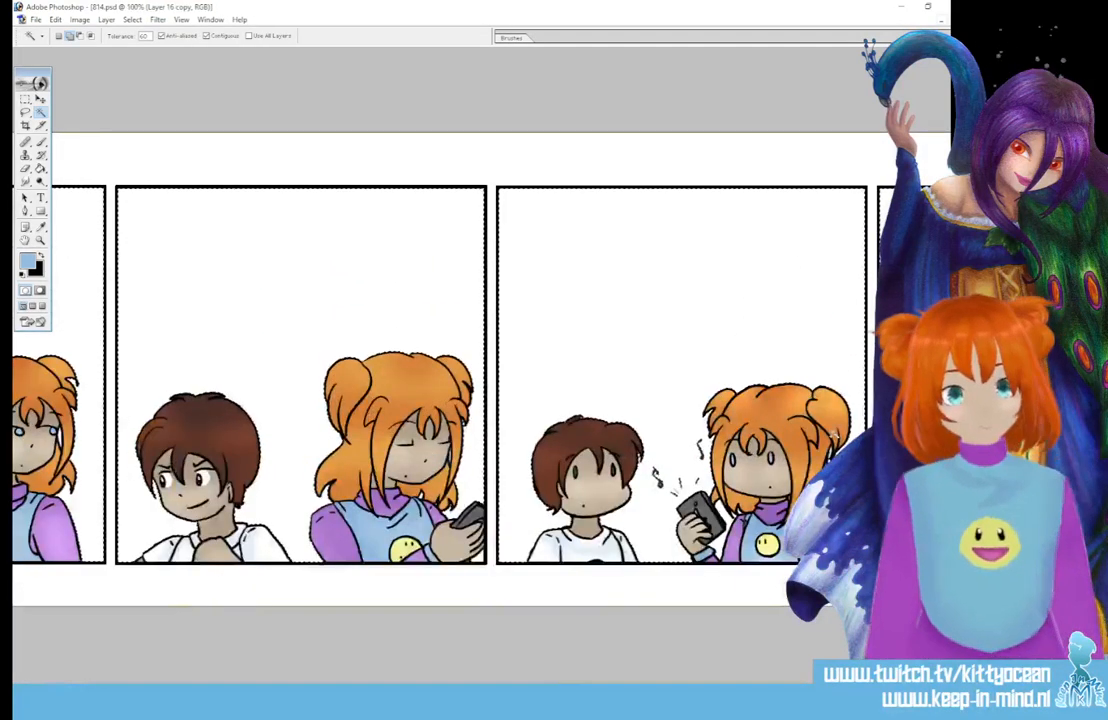
click(27, 113)
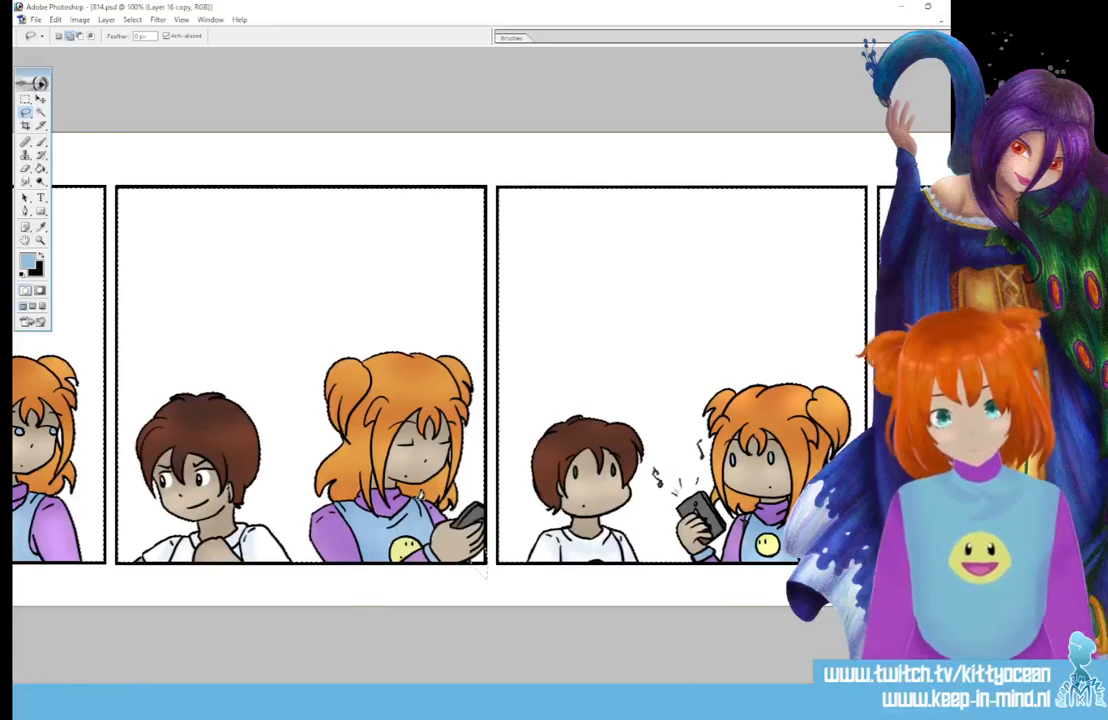
drag(487, 575, 782, 575)
mouse_move(151, 700)
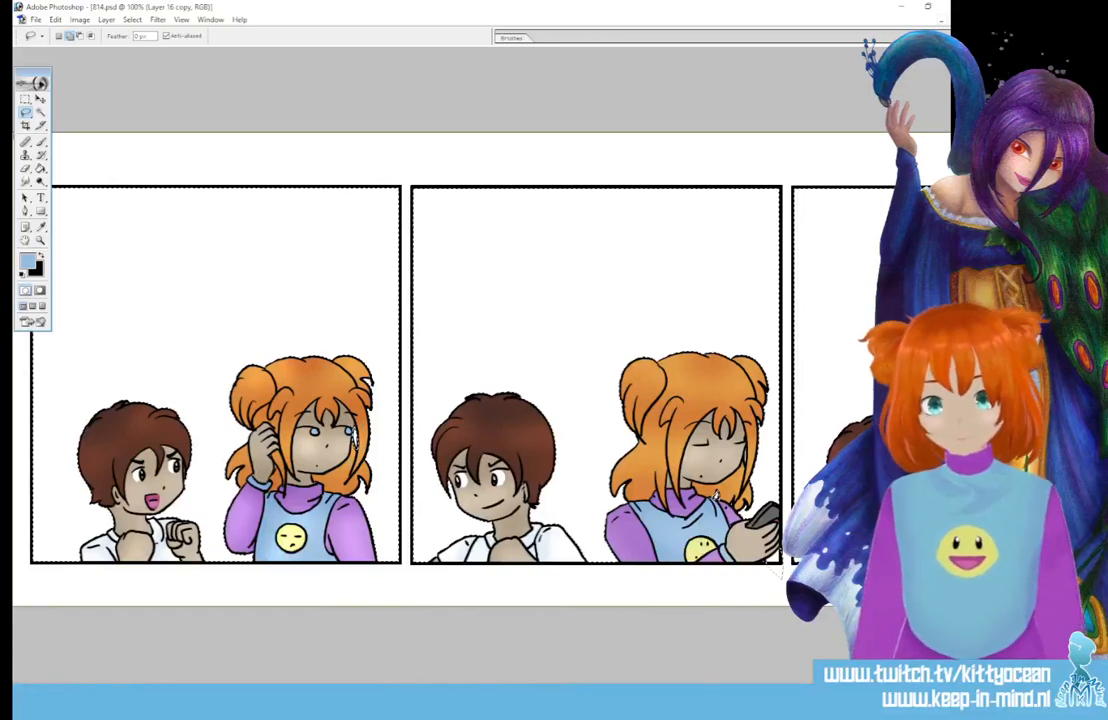
scroll(480, 370, right, 6)
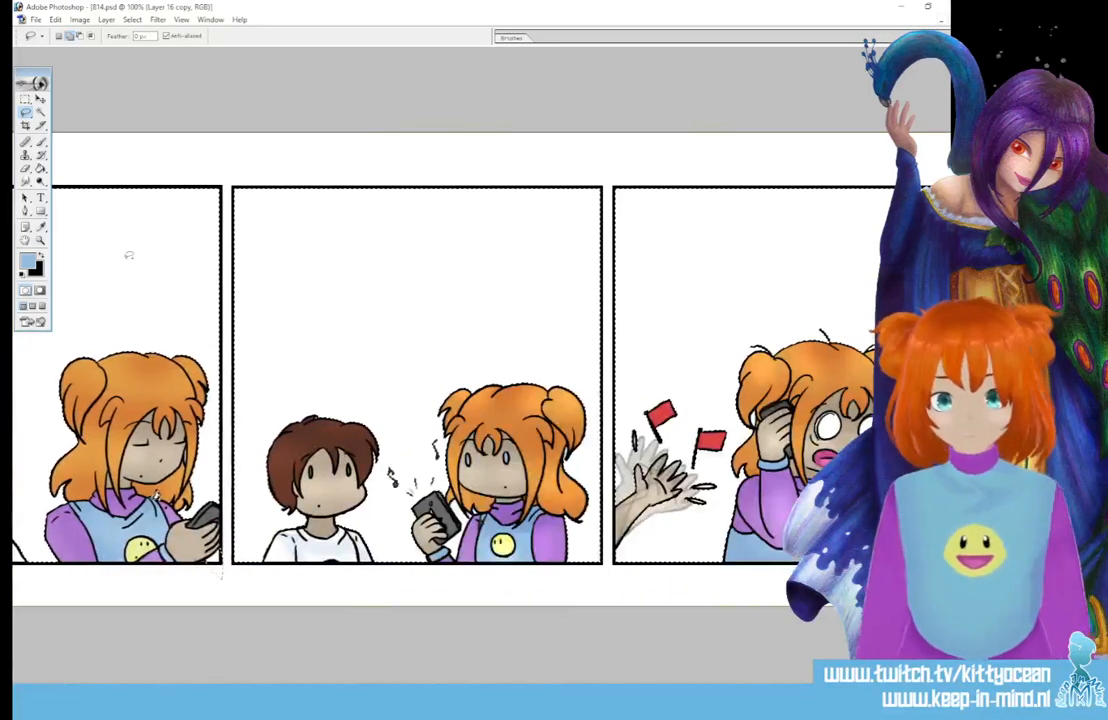
click(40, 112)
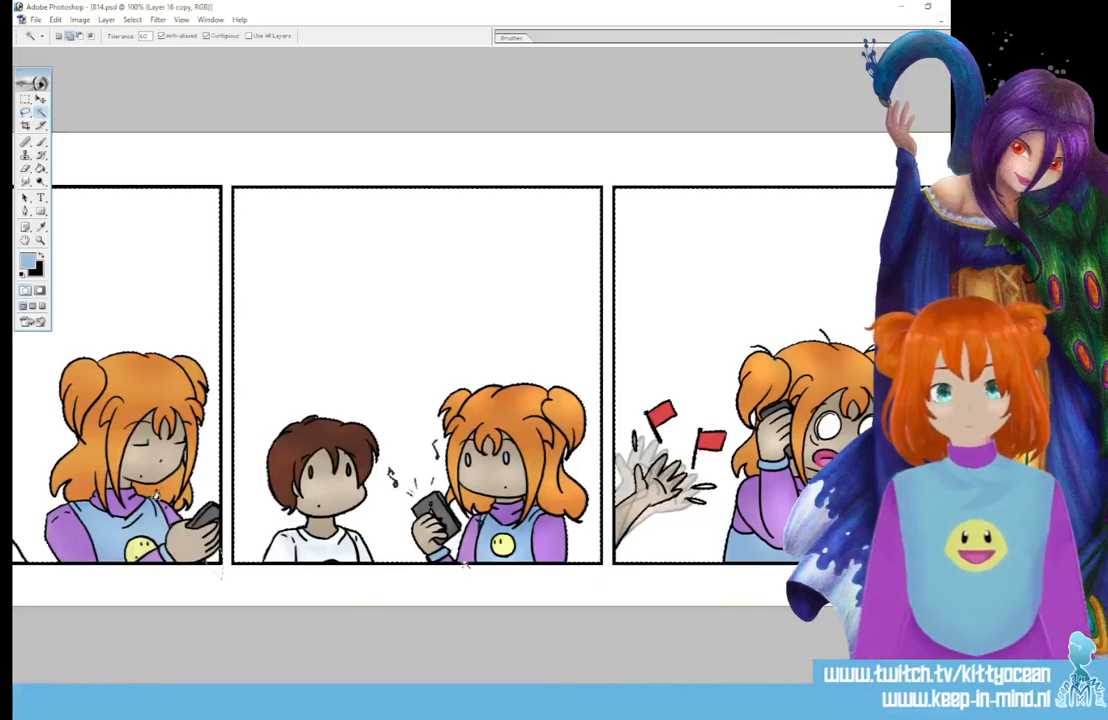
click(27, 113)
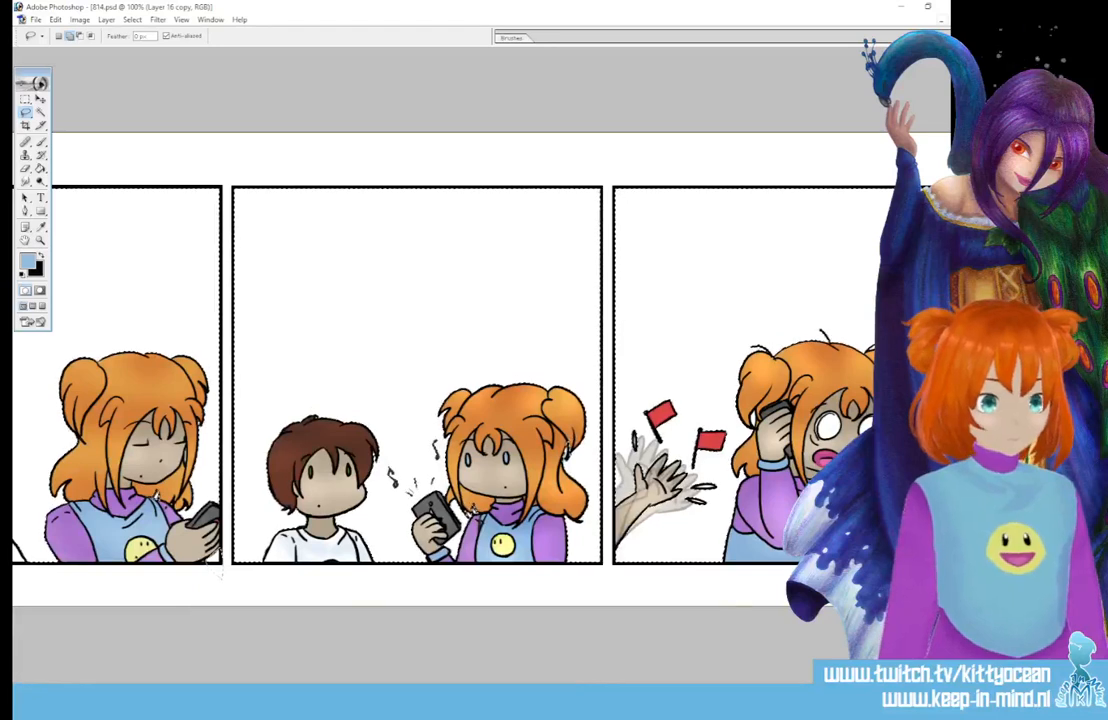
scroll(440, 375, right, 1)
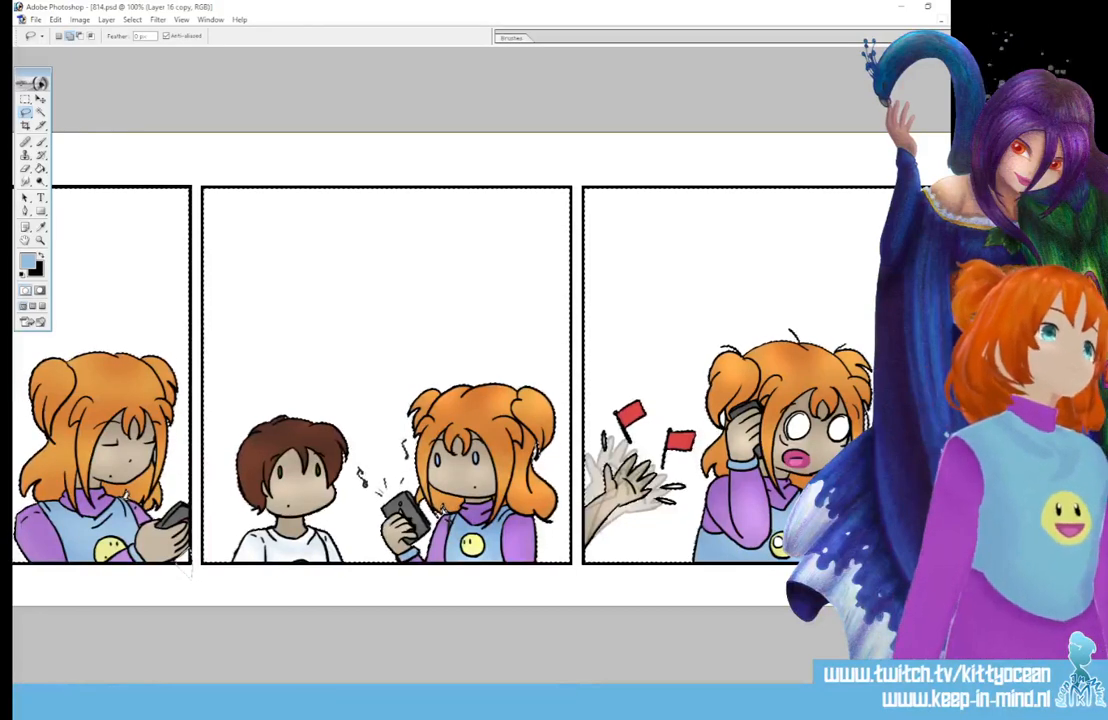
Add a new layer and fill the selected panel backgrounds with the light blue foreground colour.
key(ctrl+shift+alt+n)
key(g)
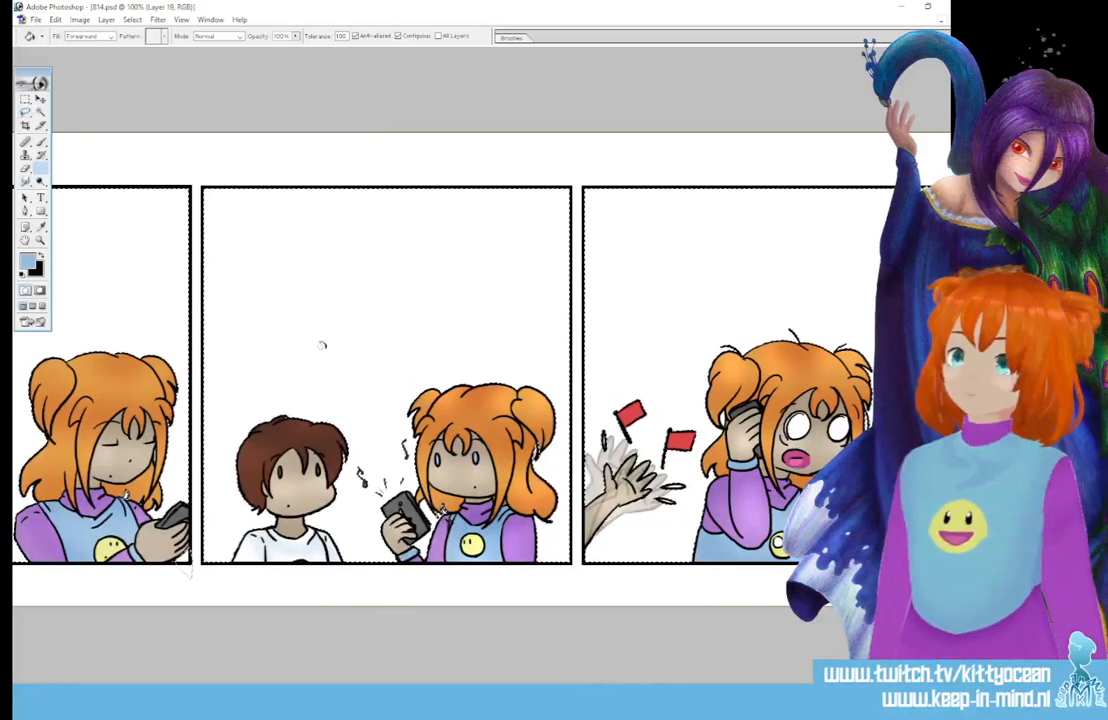
click(345, 338)
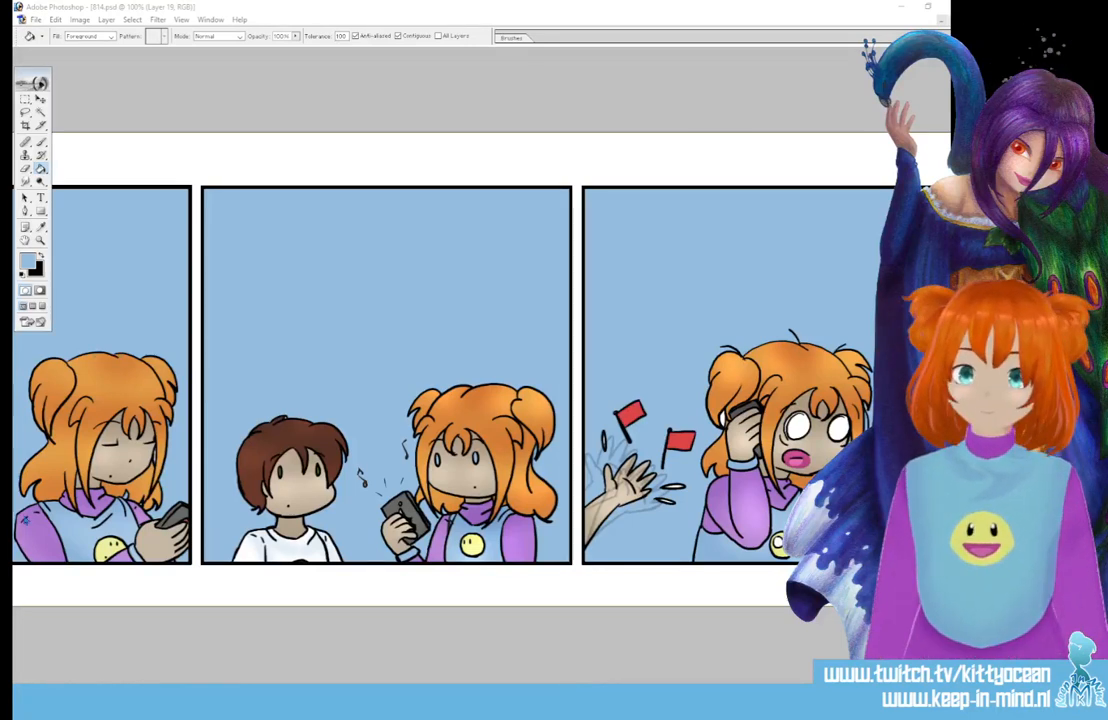
Switch to the 5 px brush preset with Shape Dynamics and check the blue backgrounds across the whole strip.
key(b)
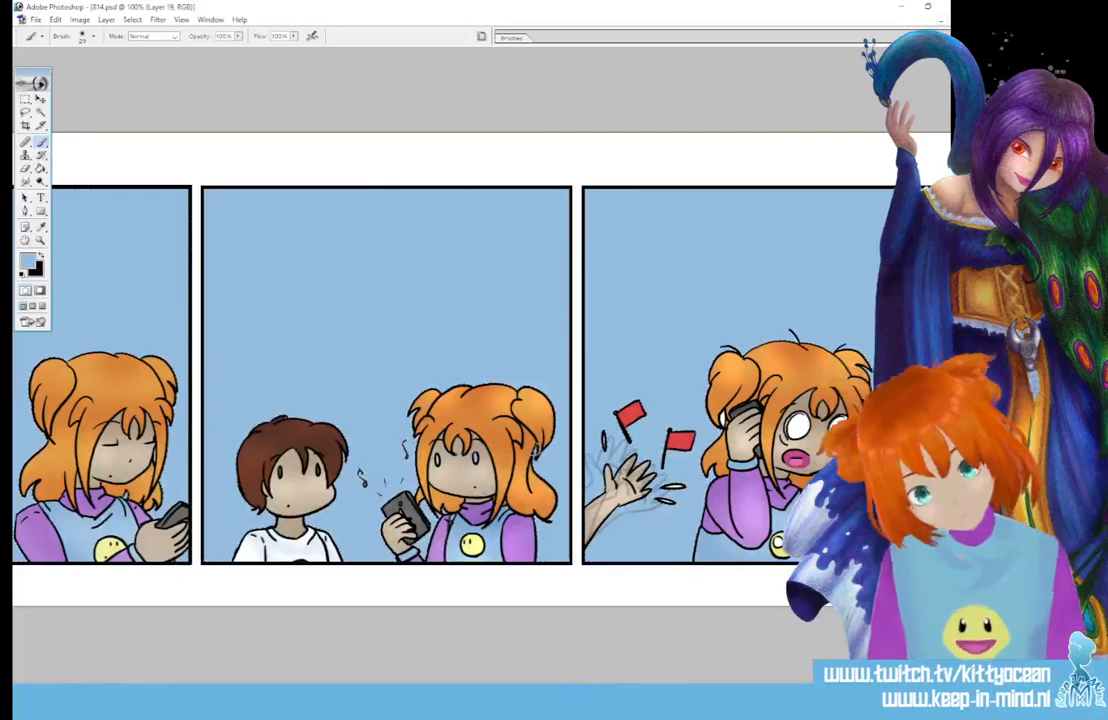
click(511, 37)
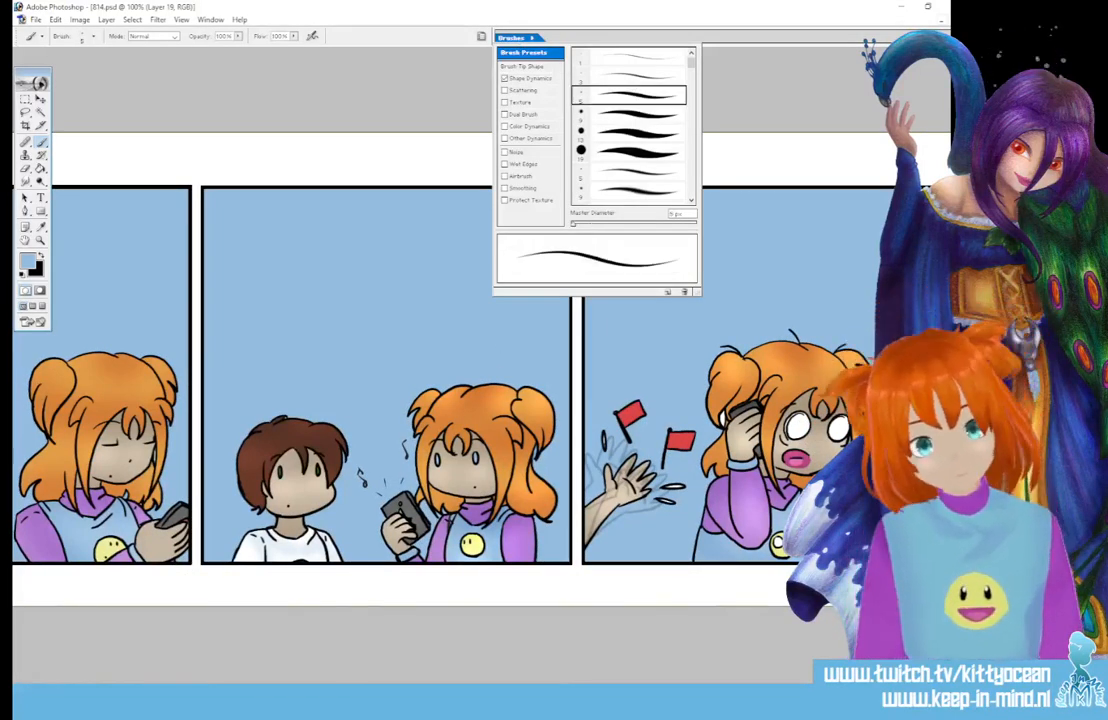
key(Return)
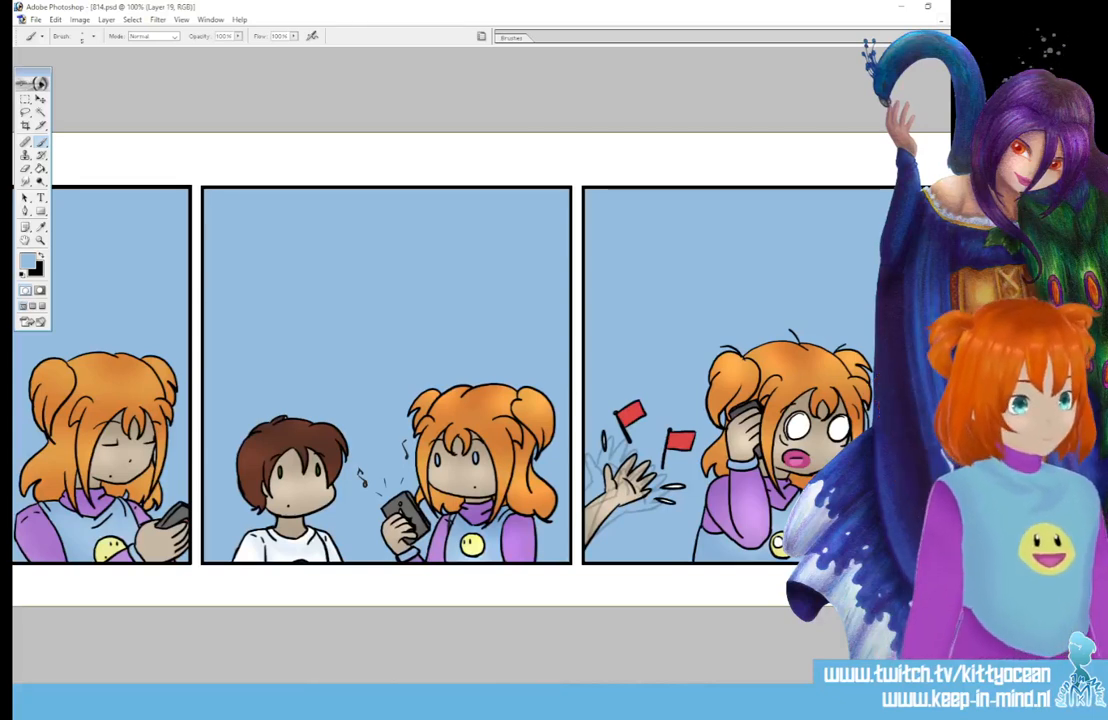
key(ctrl+minus)
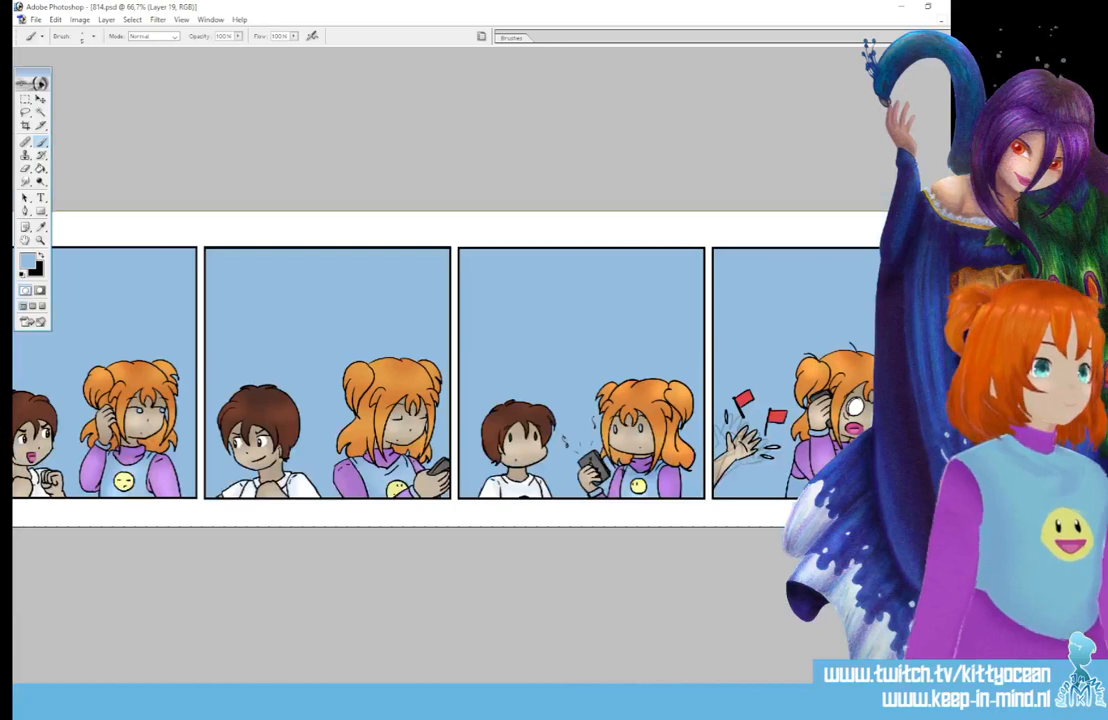
key(ctrl+minus)
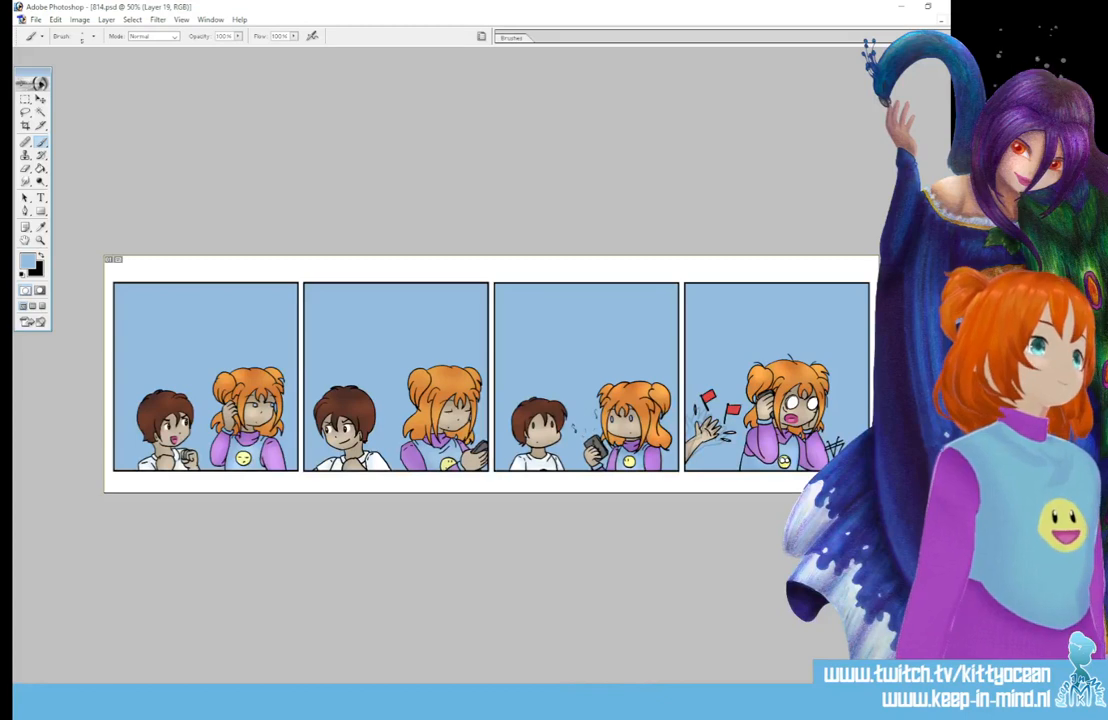
key(h)
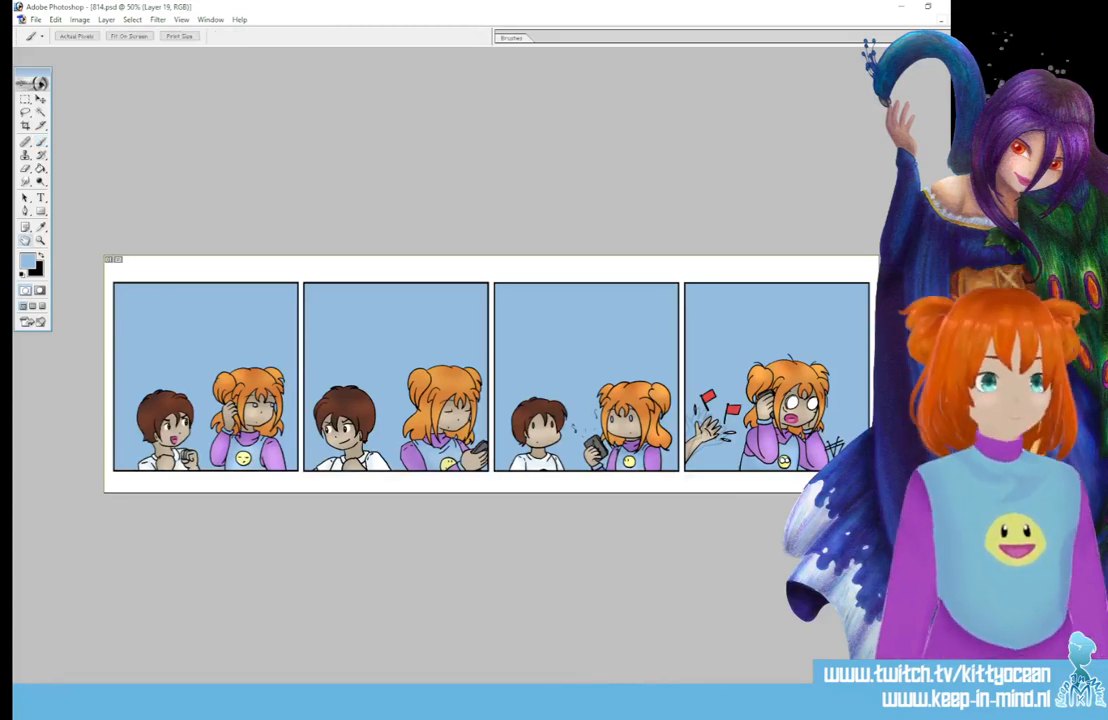
Apply a linear Gradient Overlay from blue down to white to the panel background layer and lighten the result.
click(614, 240)
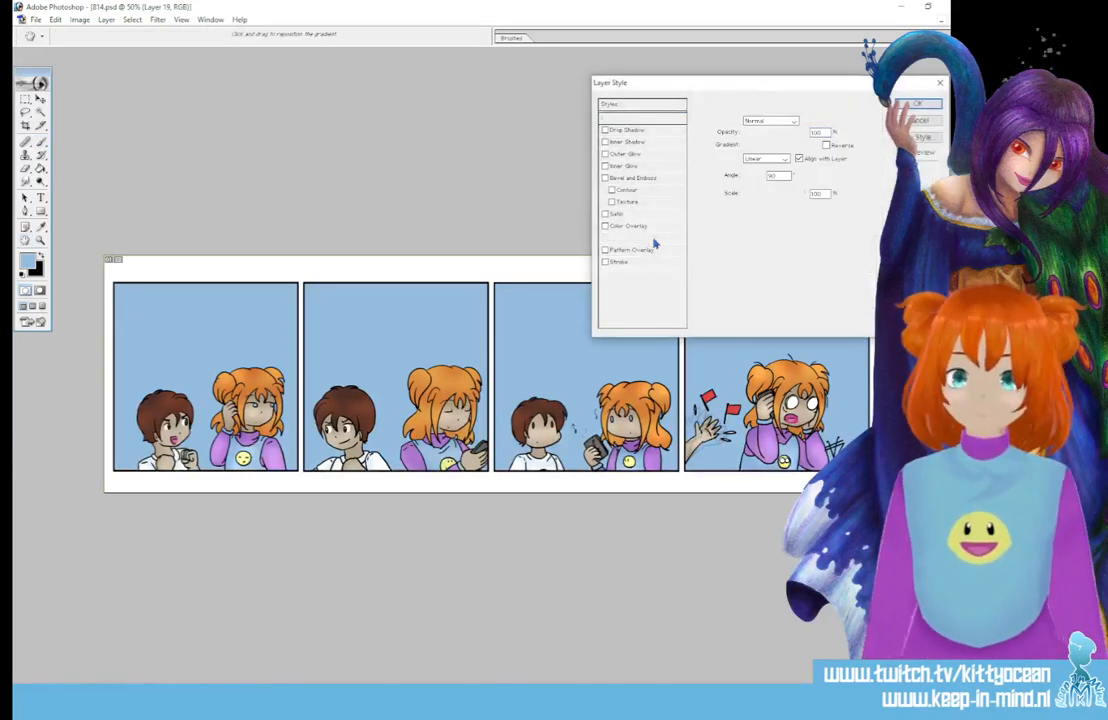
click(813, 145)
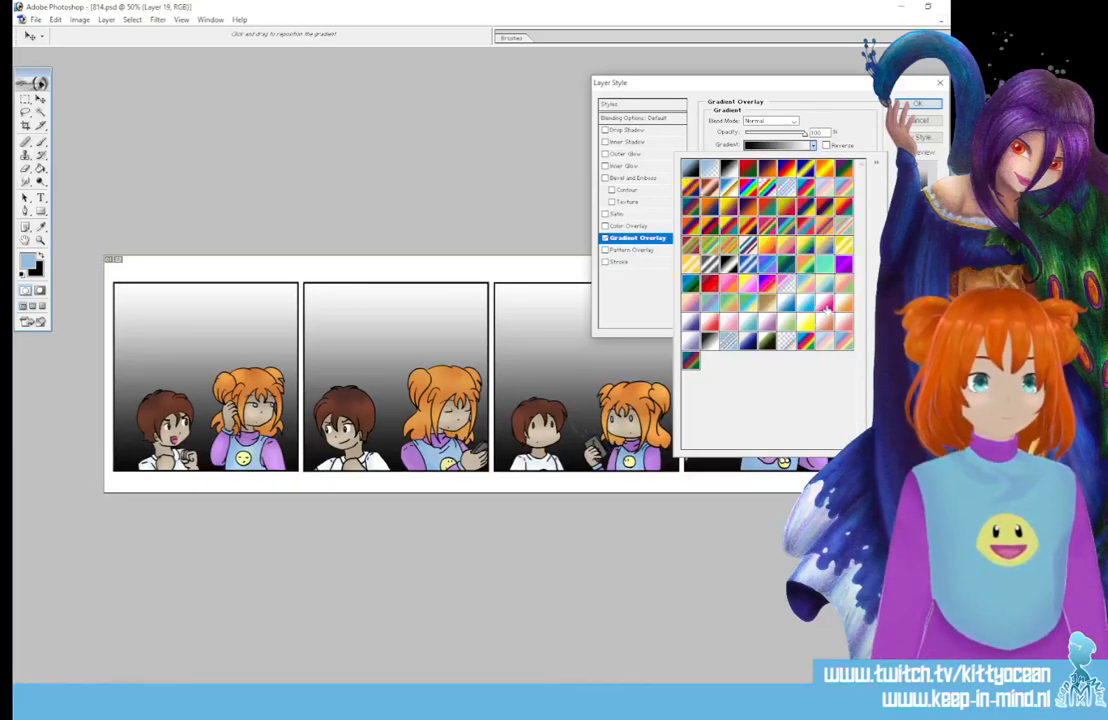
click(826, 307)
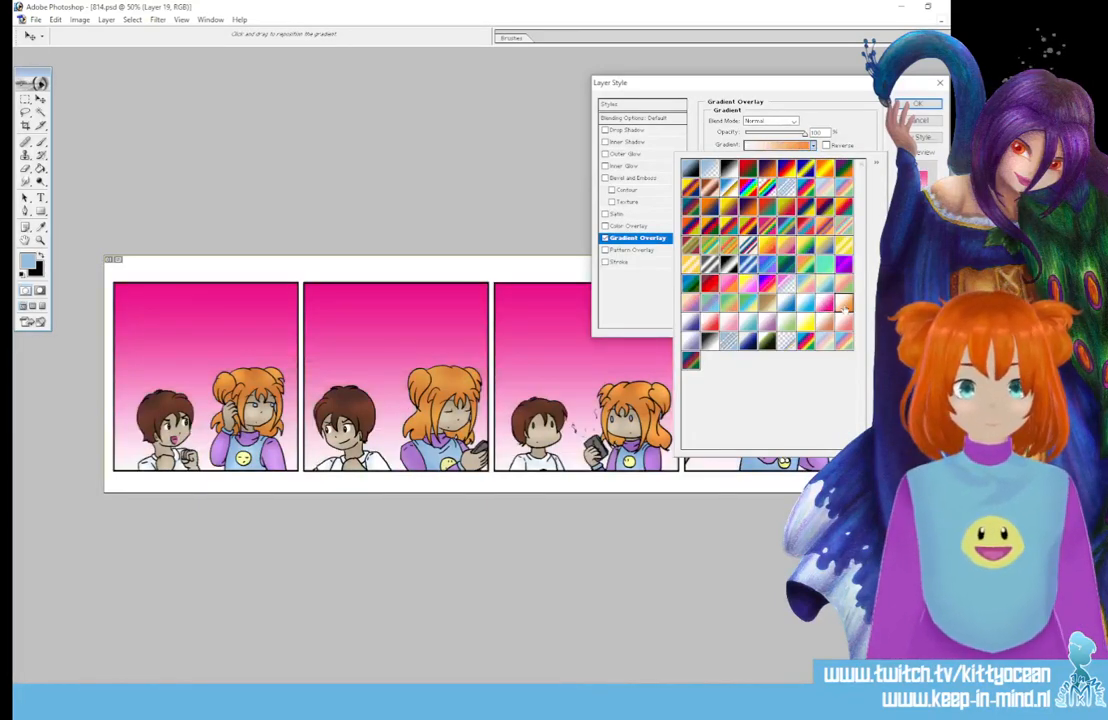
click(845, 305)
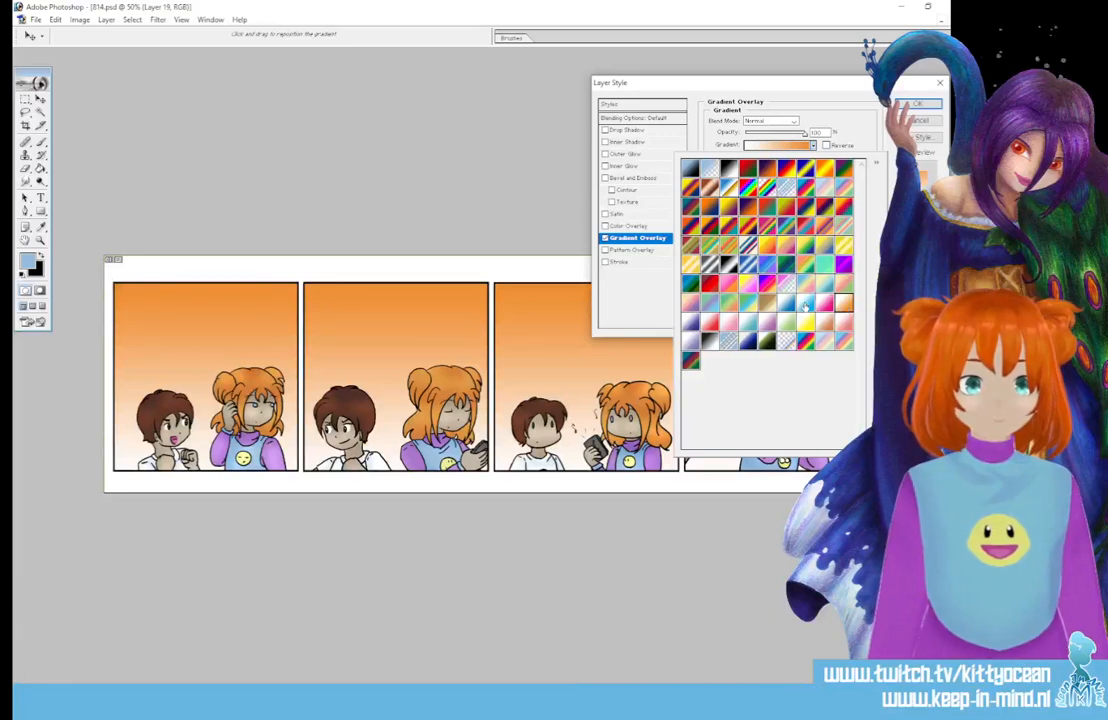
click(695, 266)
click(918, 103)
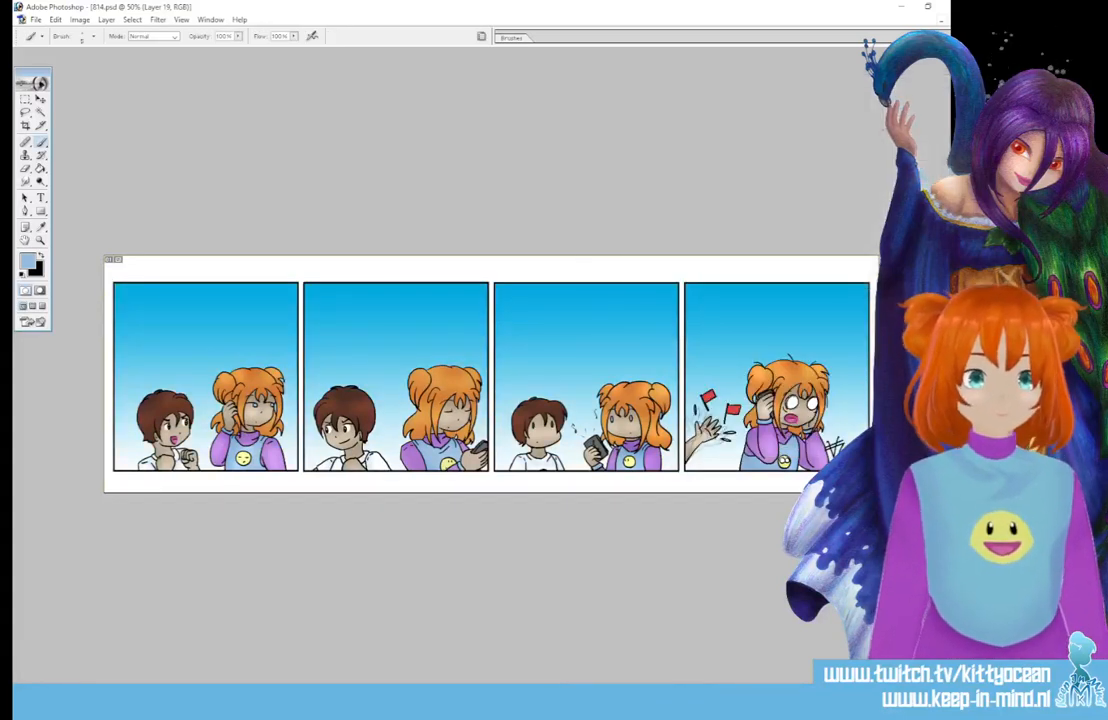
key(ctrl+minus)
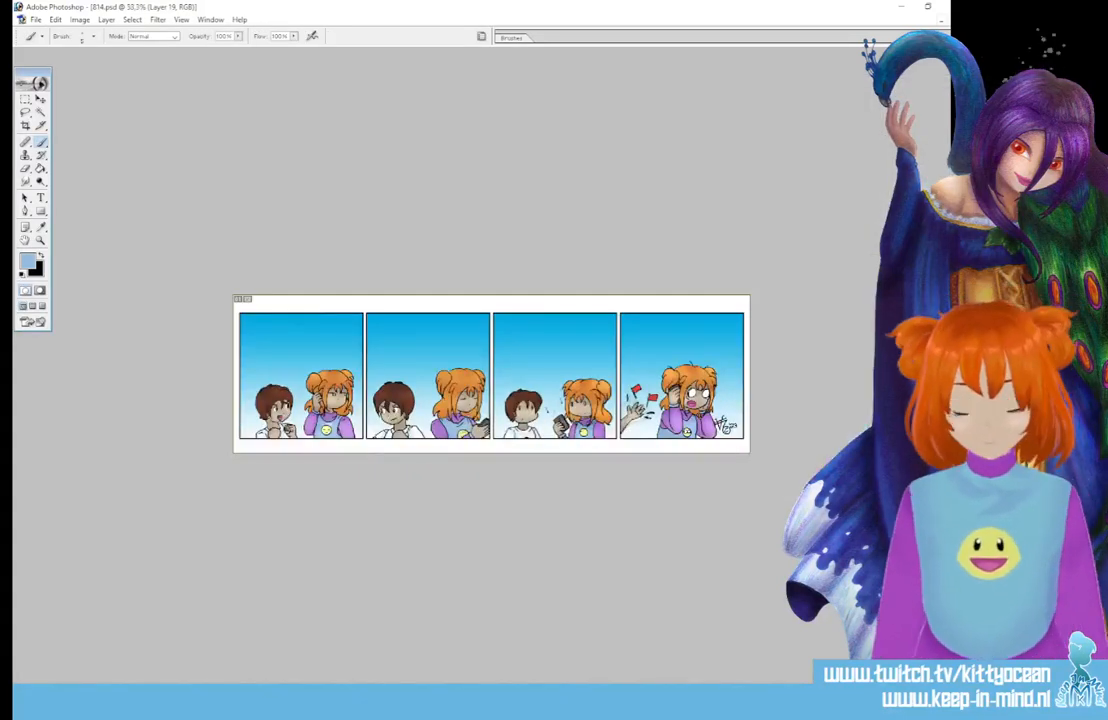
key(ctrl+plus)
key(ctrl+plus)
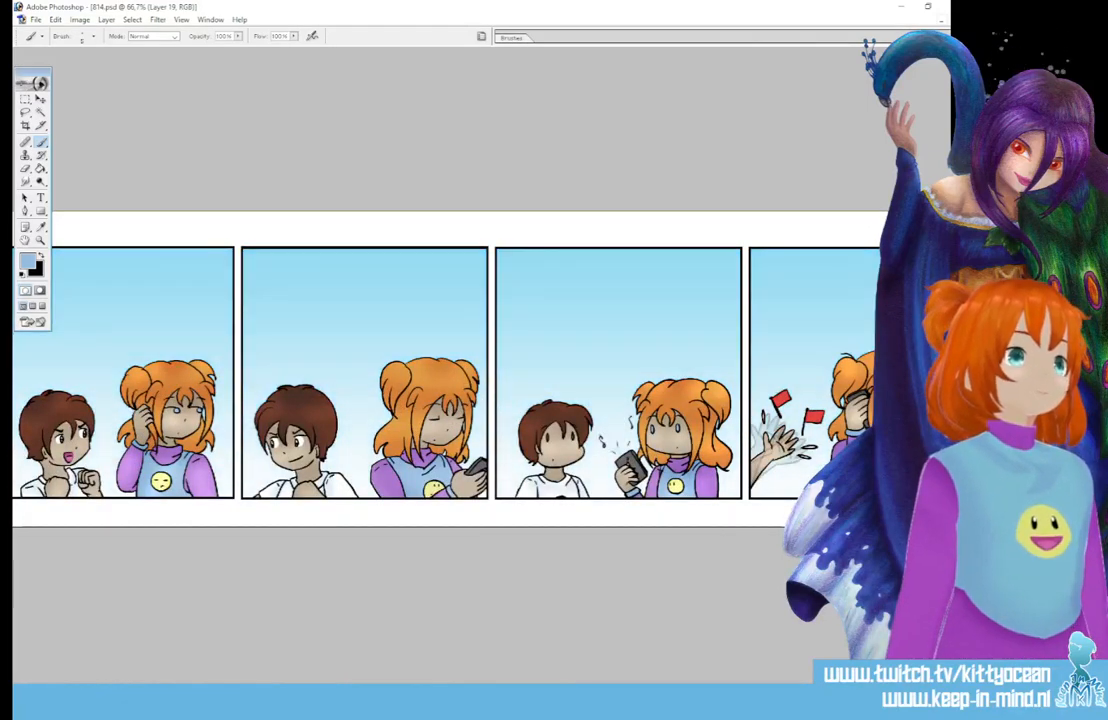
Select the whole fourth panel with the Rectangular Marquee and set the foreground colour to red.
key(ctrl+shift+alt+n)
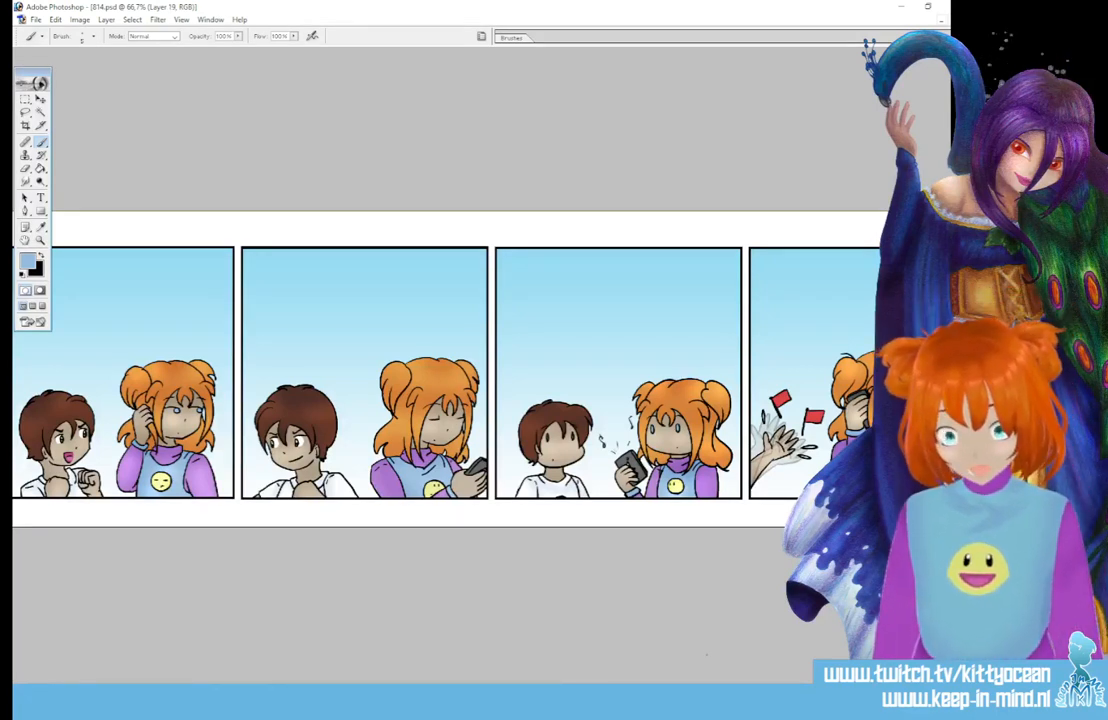
scroll(445, 372, right, 2)
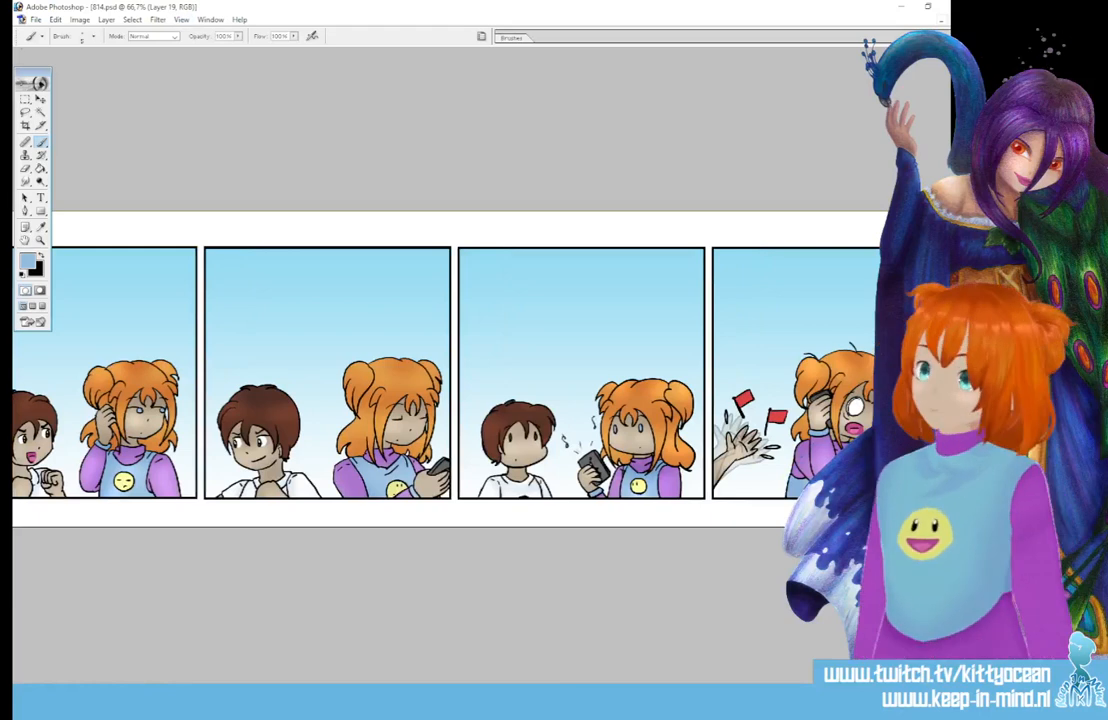
click(25, 100)
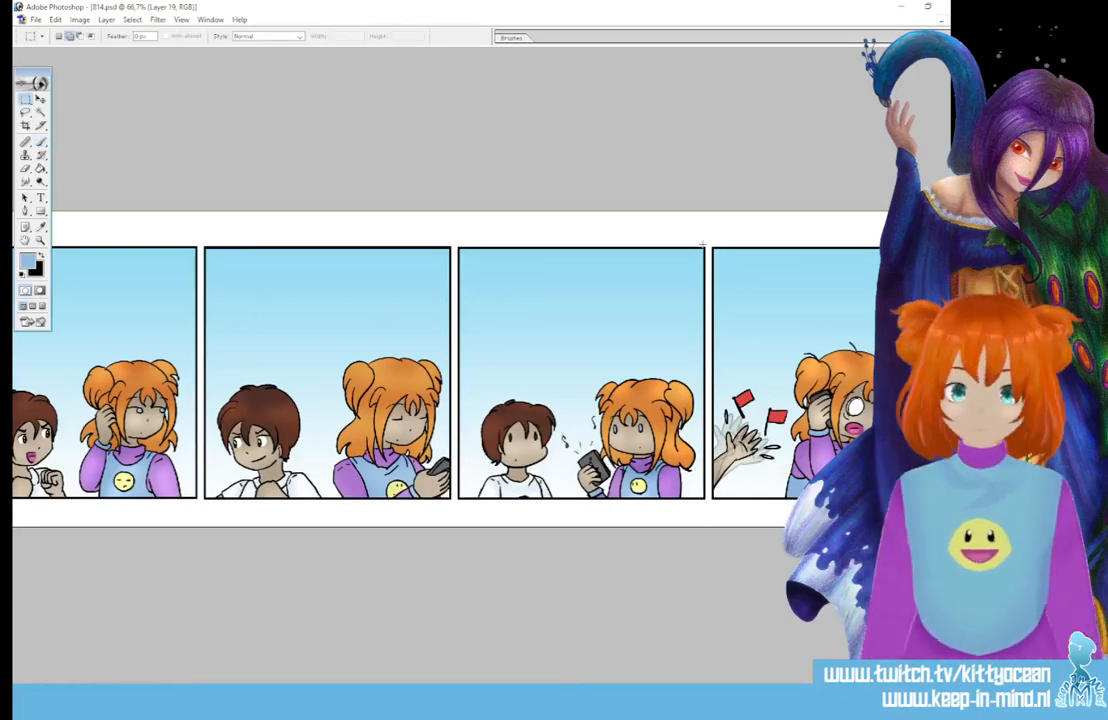
drag(708, 244, 900, 507)
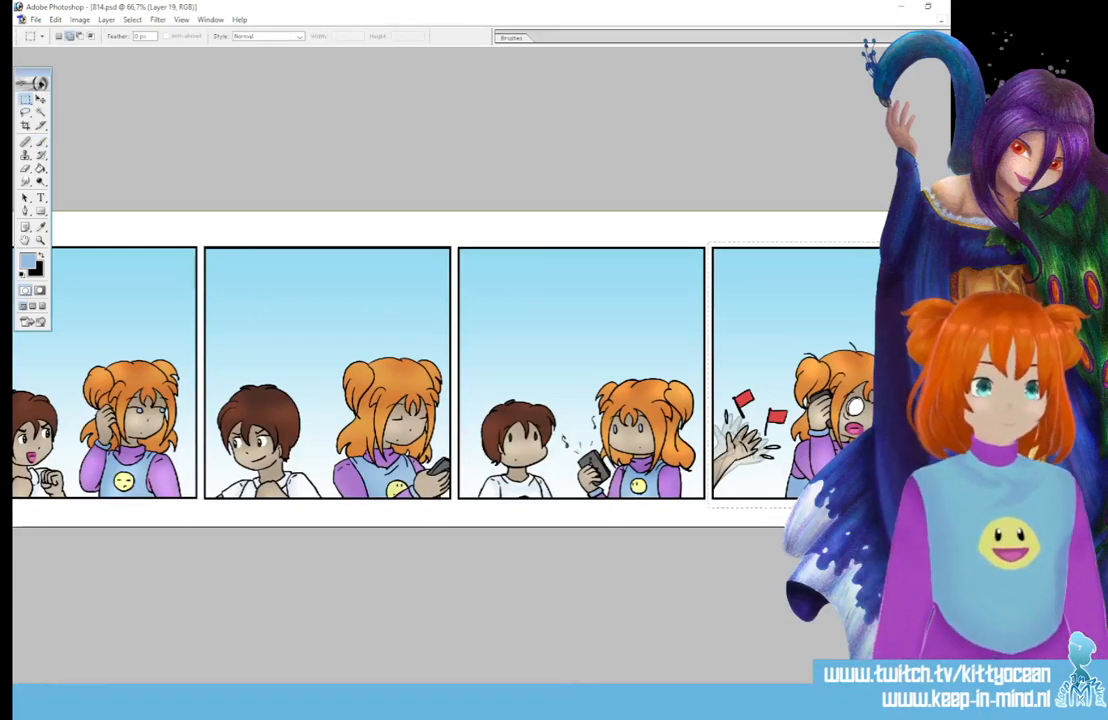
click(27, 259)
click(590, 251)
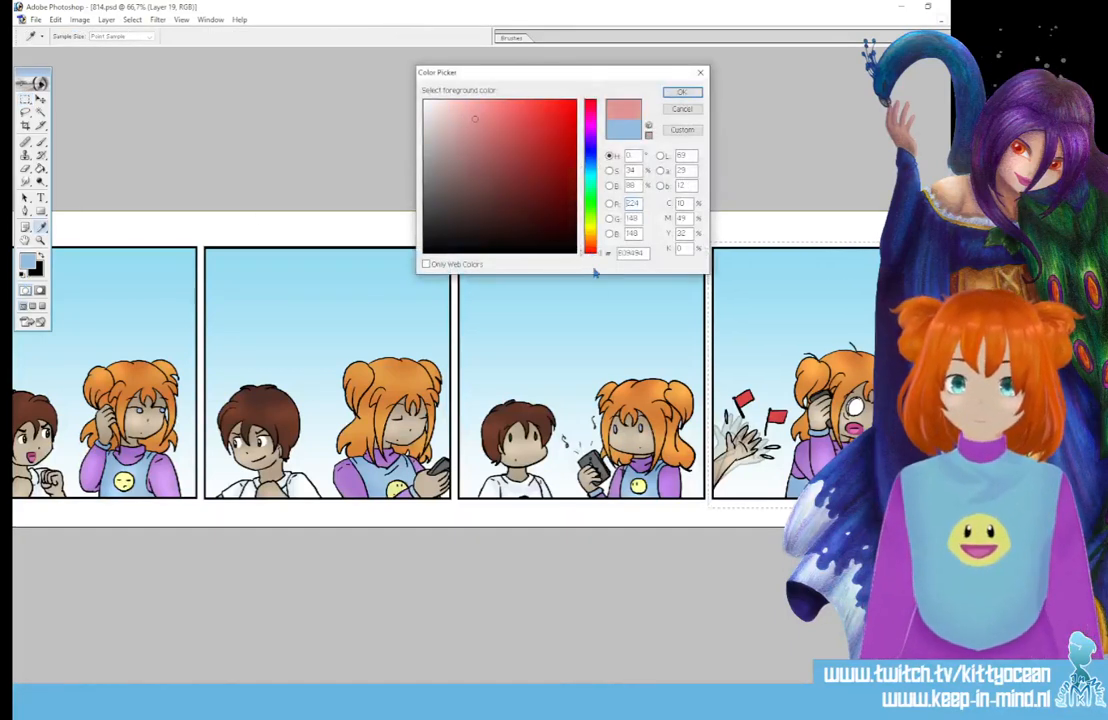
click(534, 113)
click(670, 93)
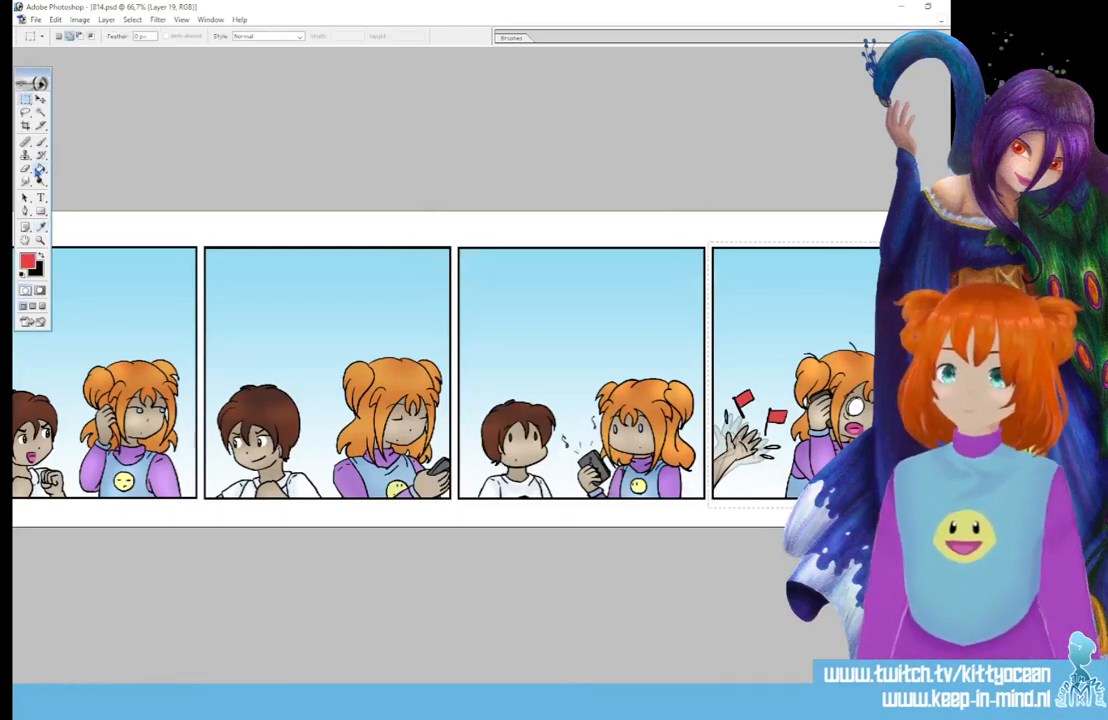
Try to fill the upper background of the fourth panel with red using the Paint Bucket, and undo the fill.
key(g)
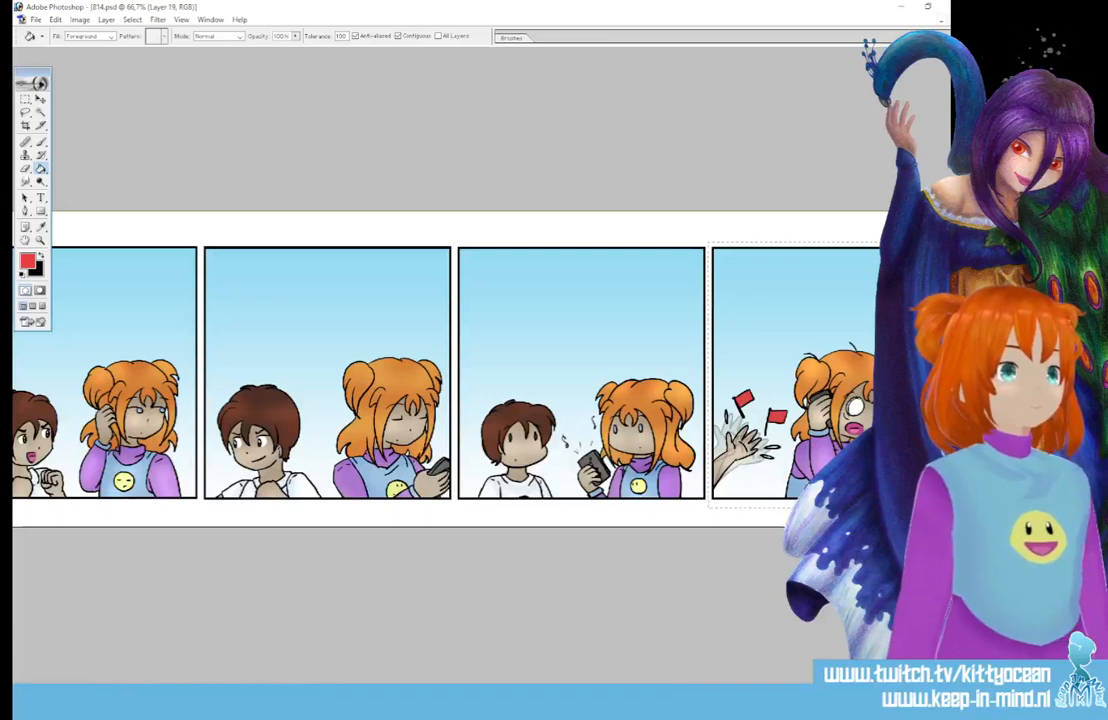
key(alt+])
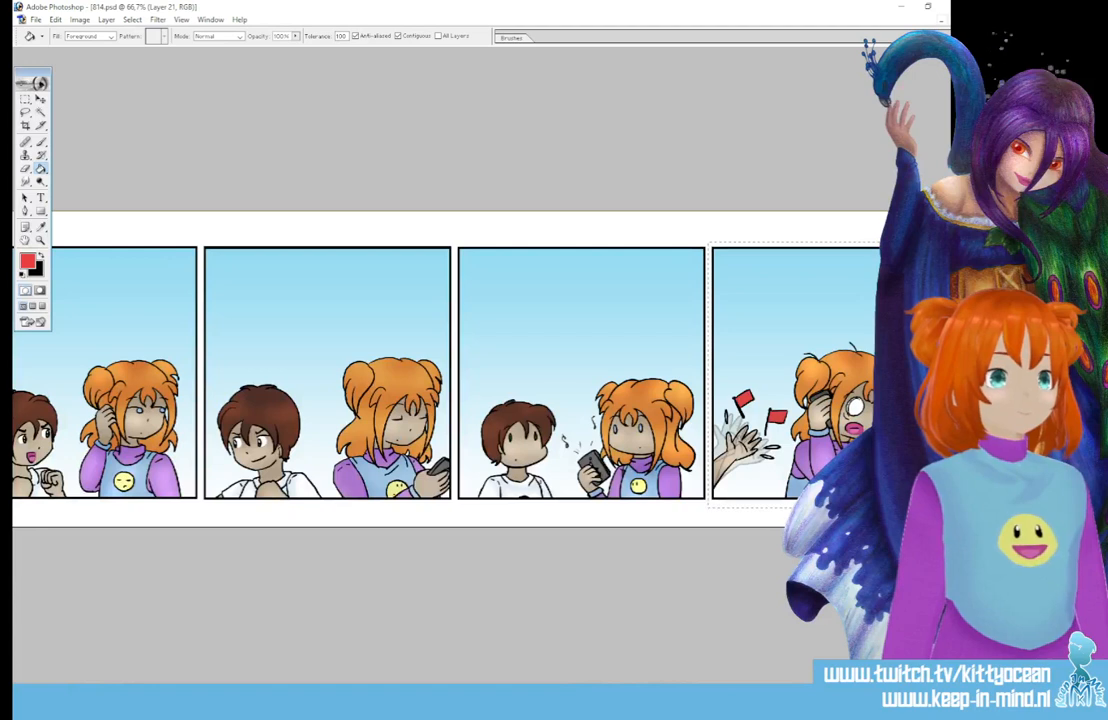
click(816, 302)
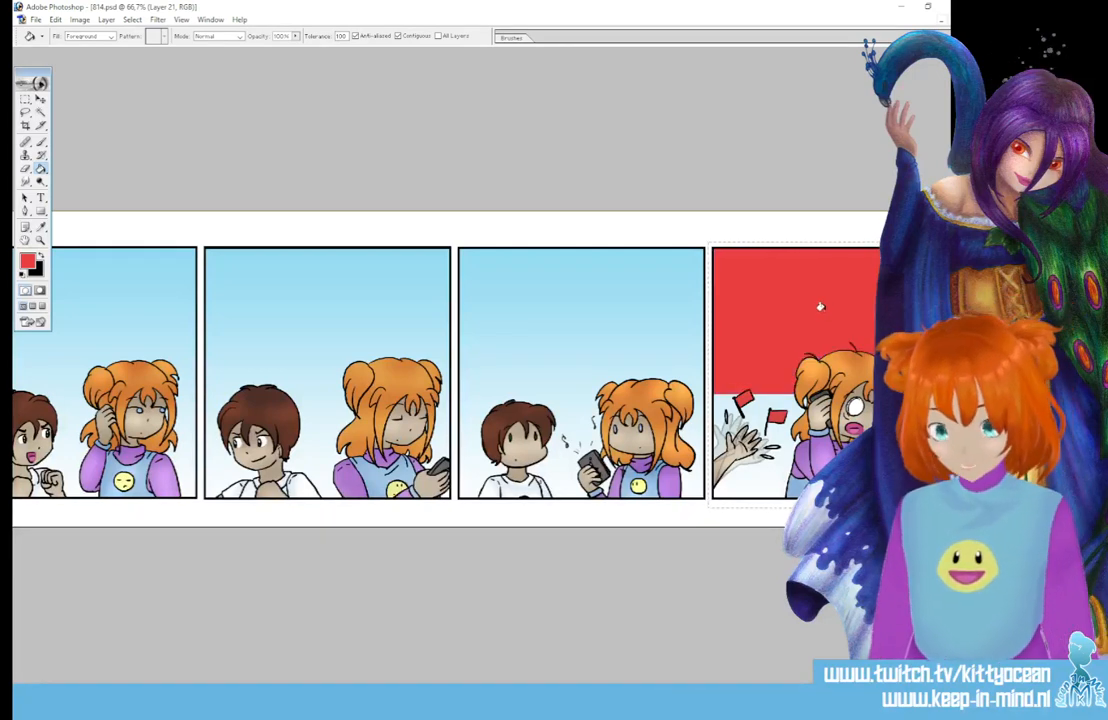
key(ctrl+z)
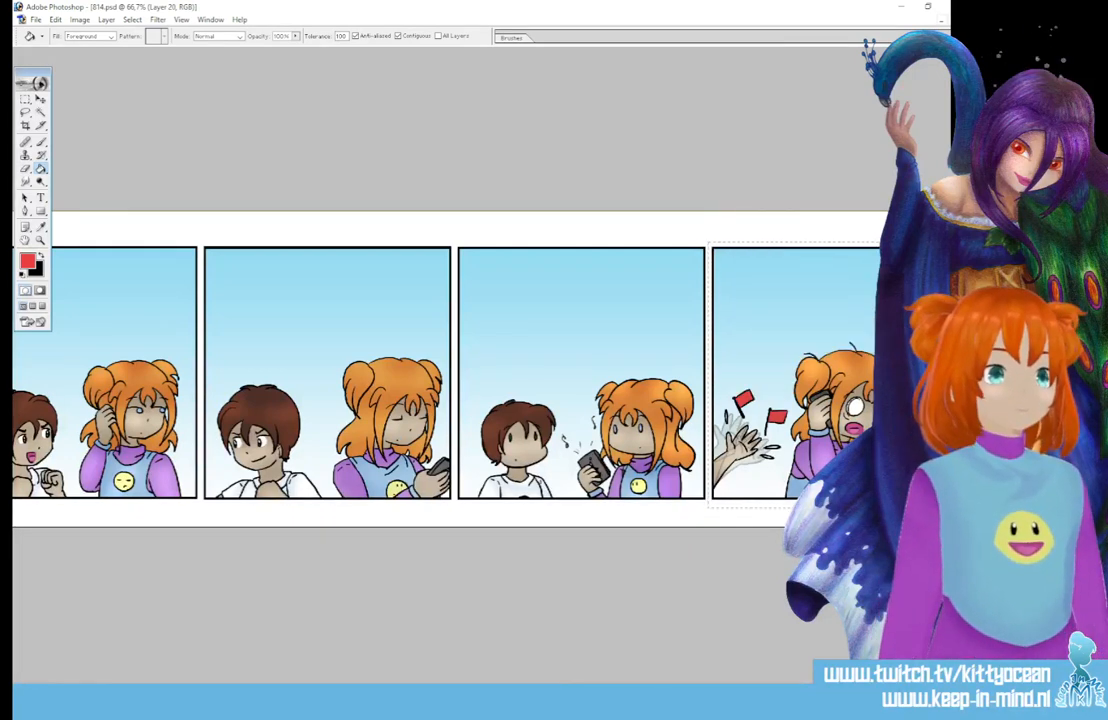
Fill the selected fourth panel with red, deselect it, and blend the fill into a pink-to-white background behind the characters.
key(alt+BackSpace)
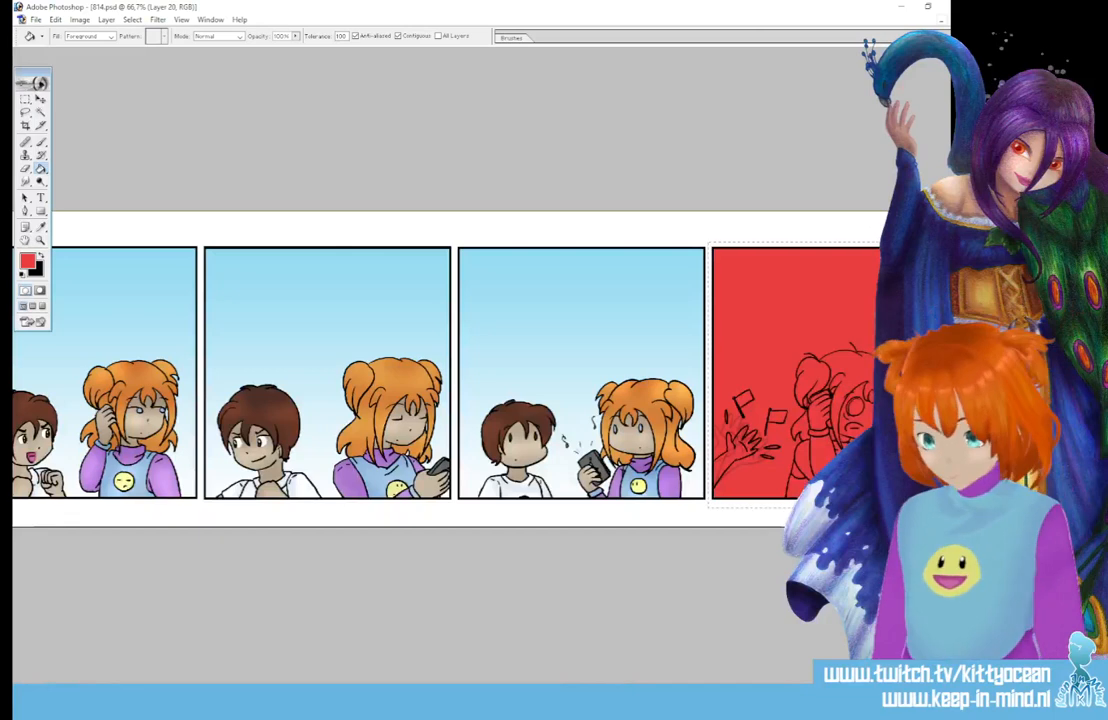
key(ctrl+d)
key(ctrl+[)
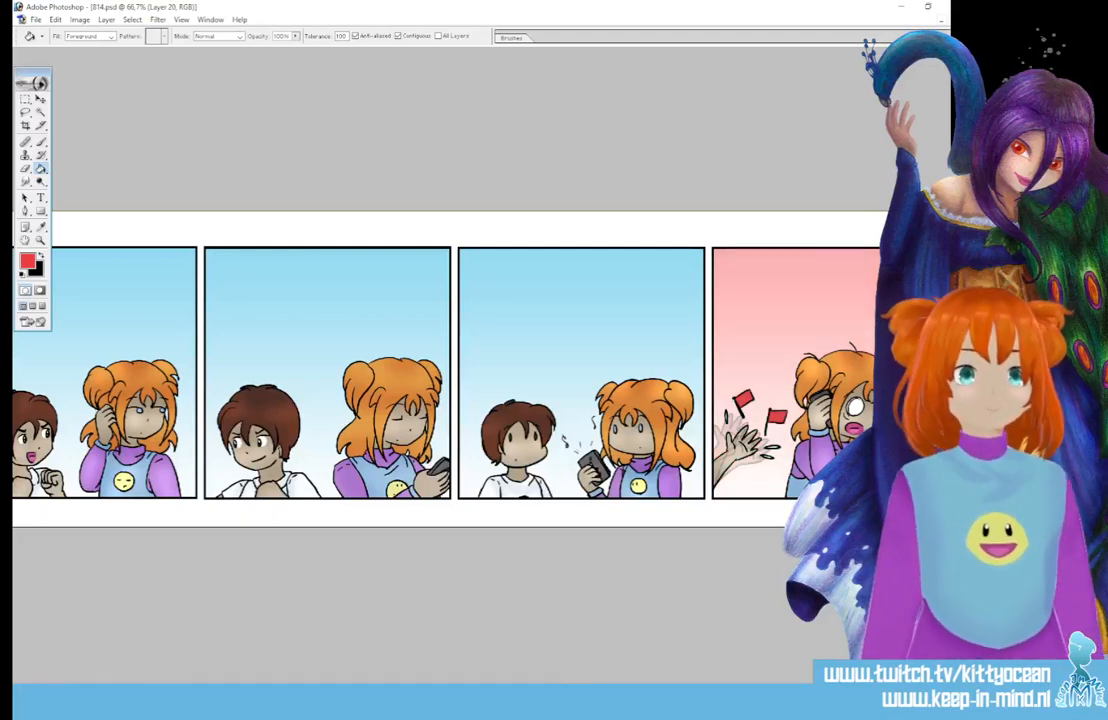
Select ovals around the upper texts in panels one, two and four, adding pointed tails towards the speakers with the Polygonal Lasso.
key(ctrl+minus)
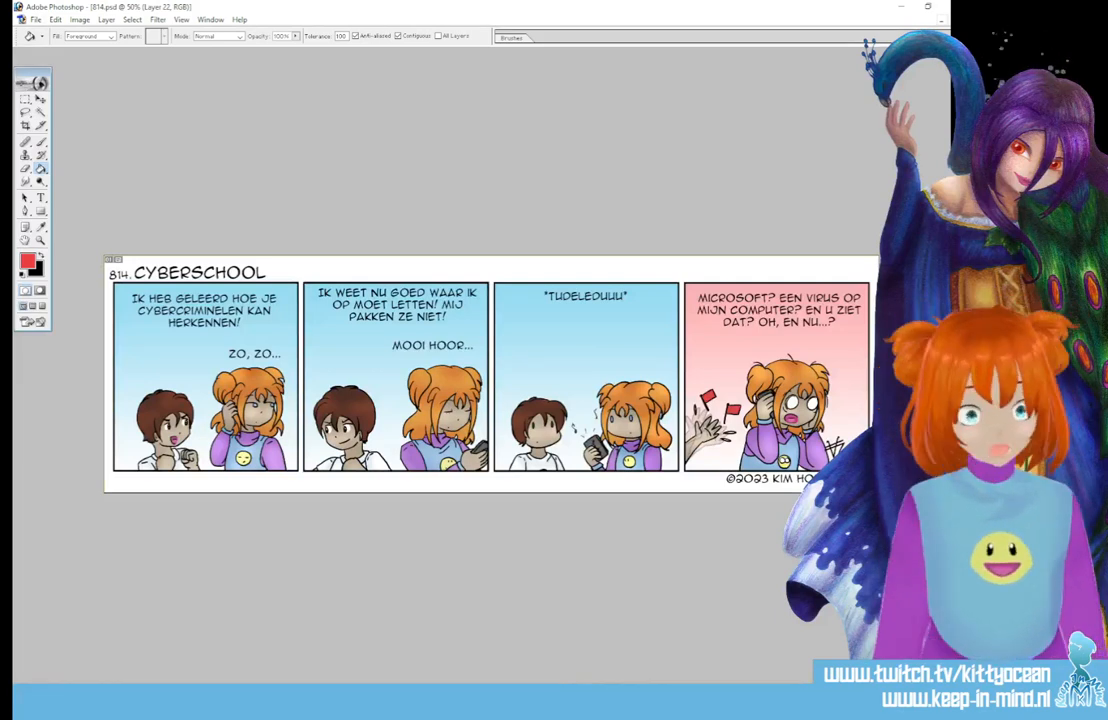
click(26, 101)
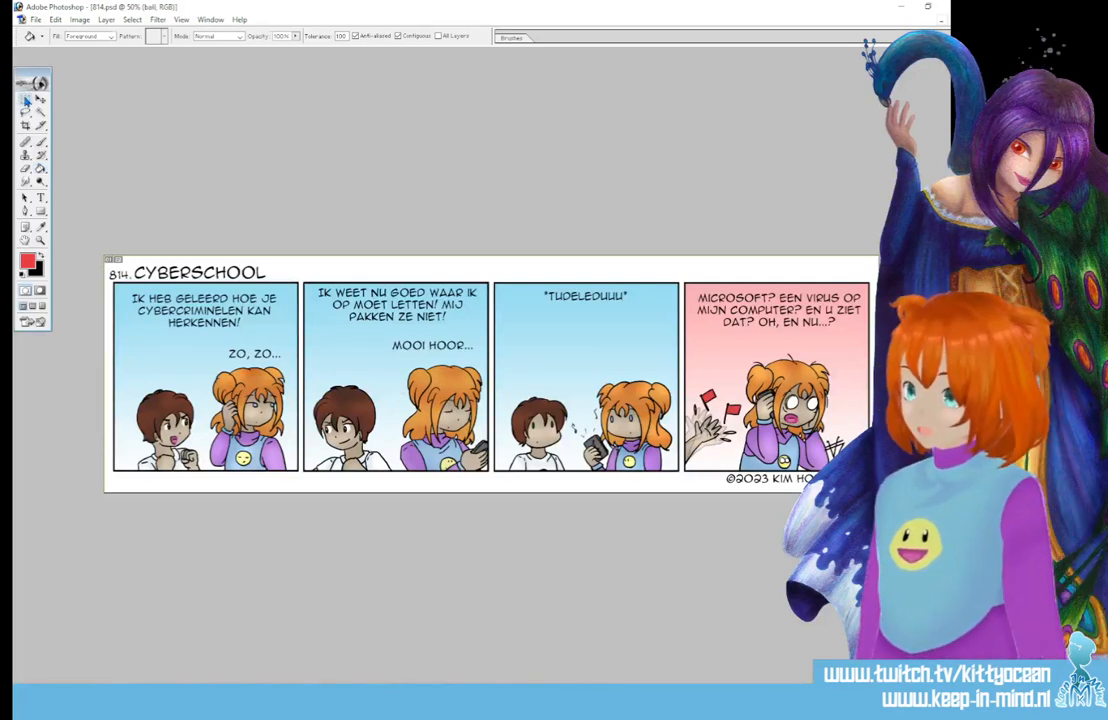
drag(26, 101, 90, 97)
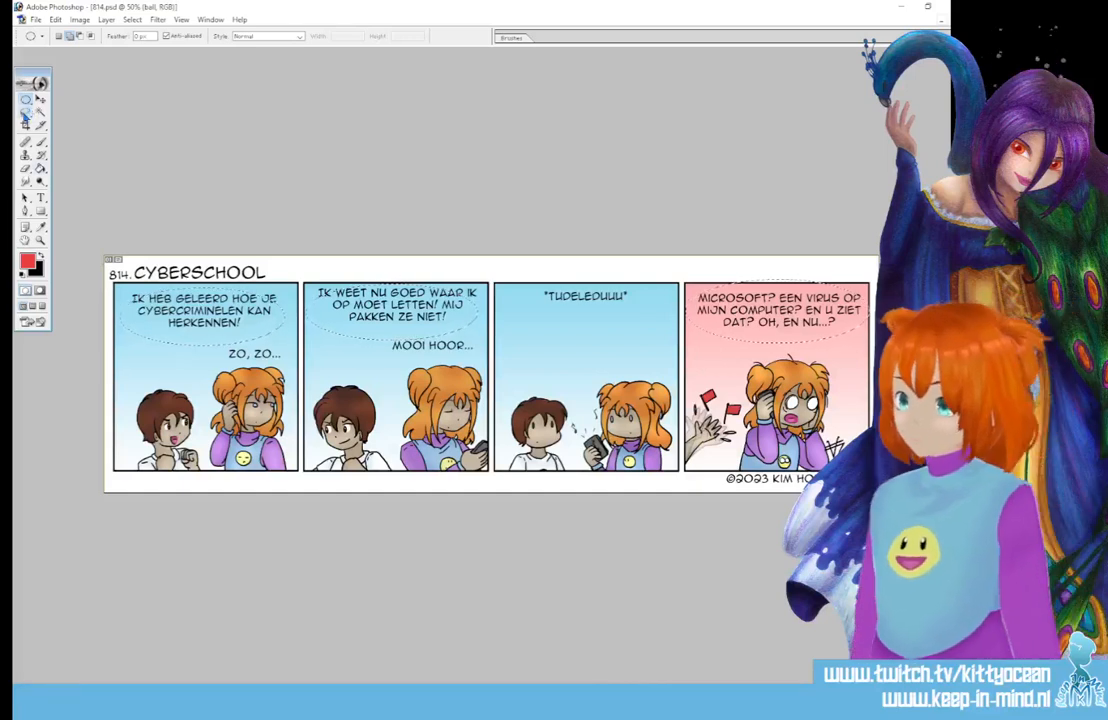
drag(26, 113, 70, 121)
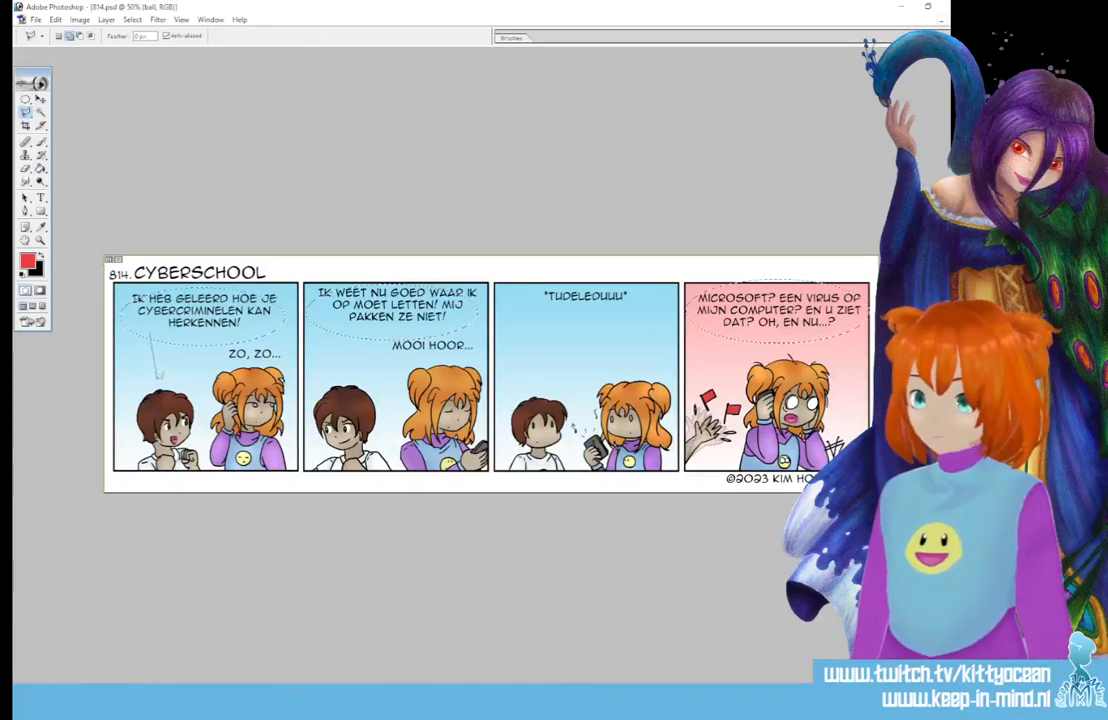
click(157, 382)
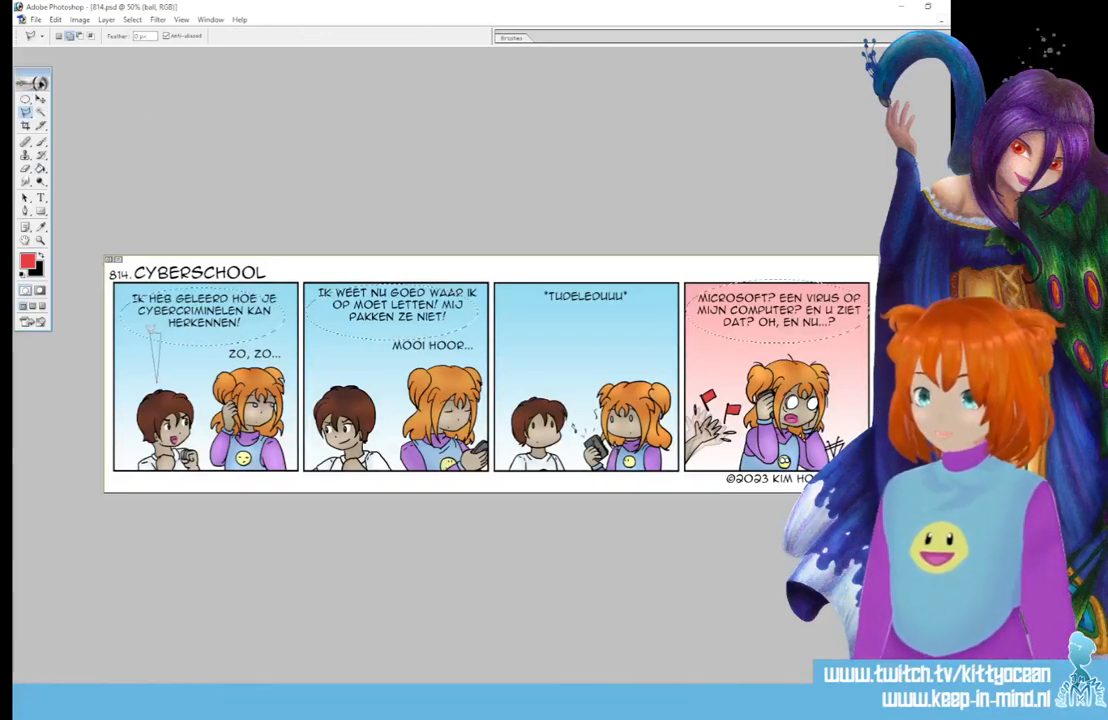
click(337, 323)
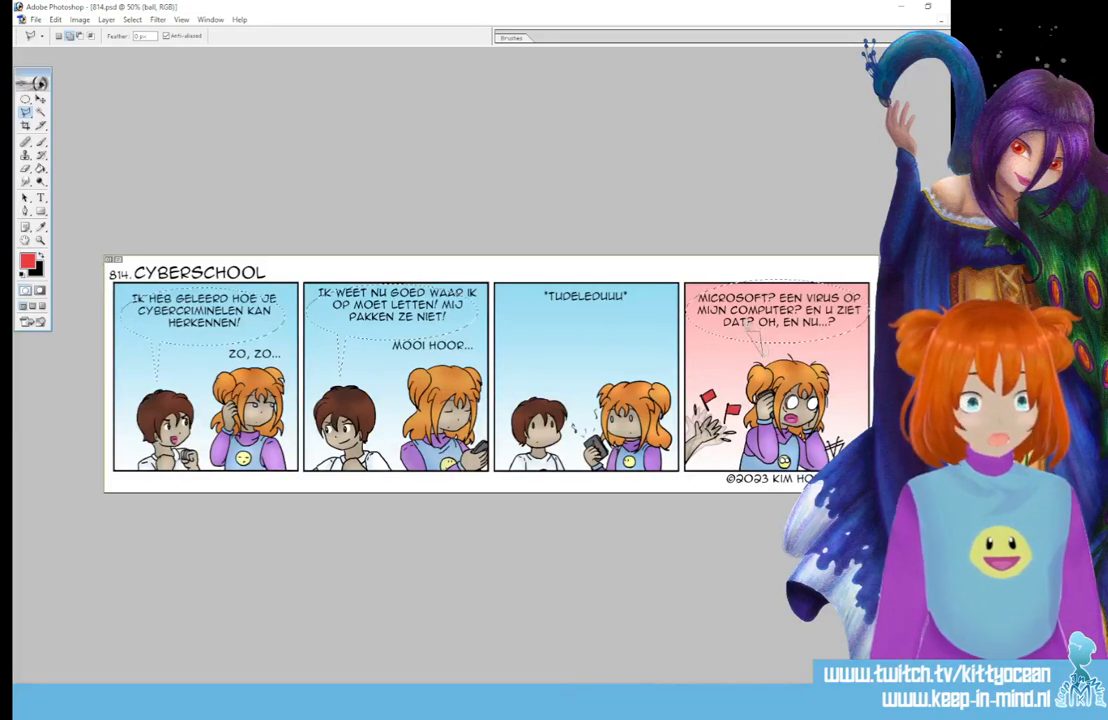
Set the foreground colour to white and fill the selected speech balloons with the Paint Bucket.
click(22, 275)
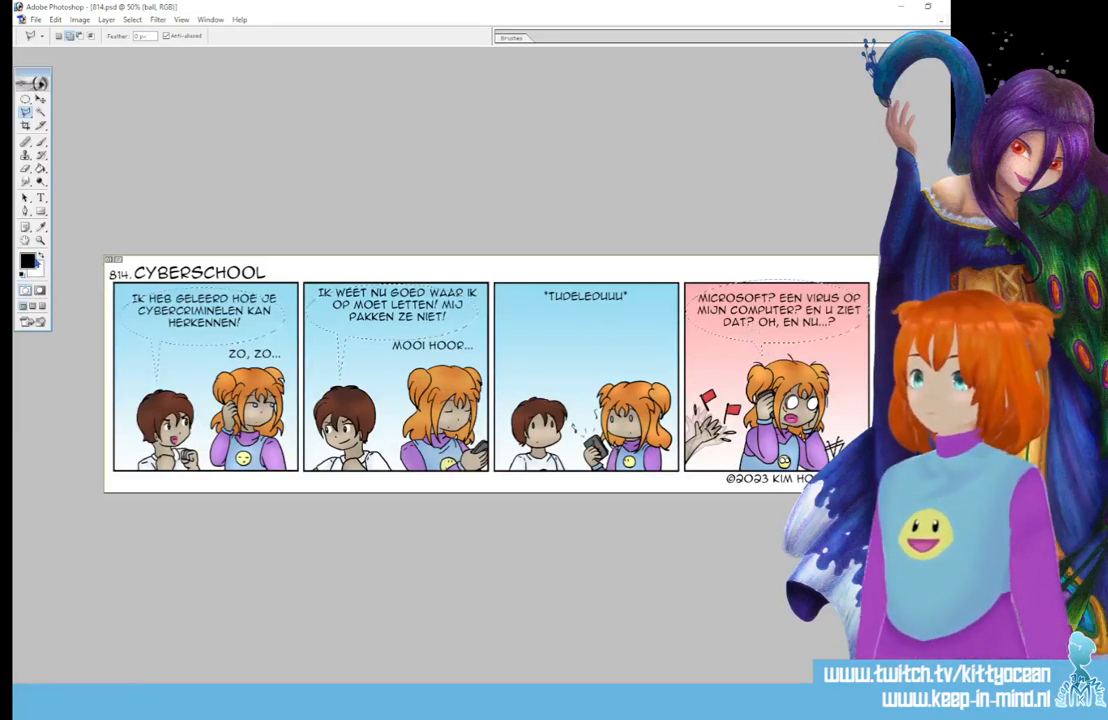
click(41, 255)
click(41, 168)
click(213, 310)
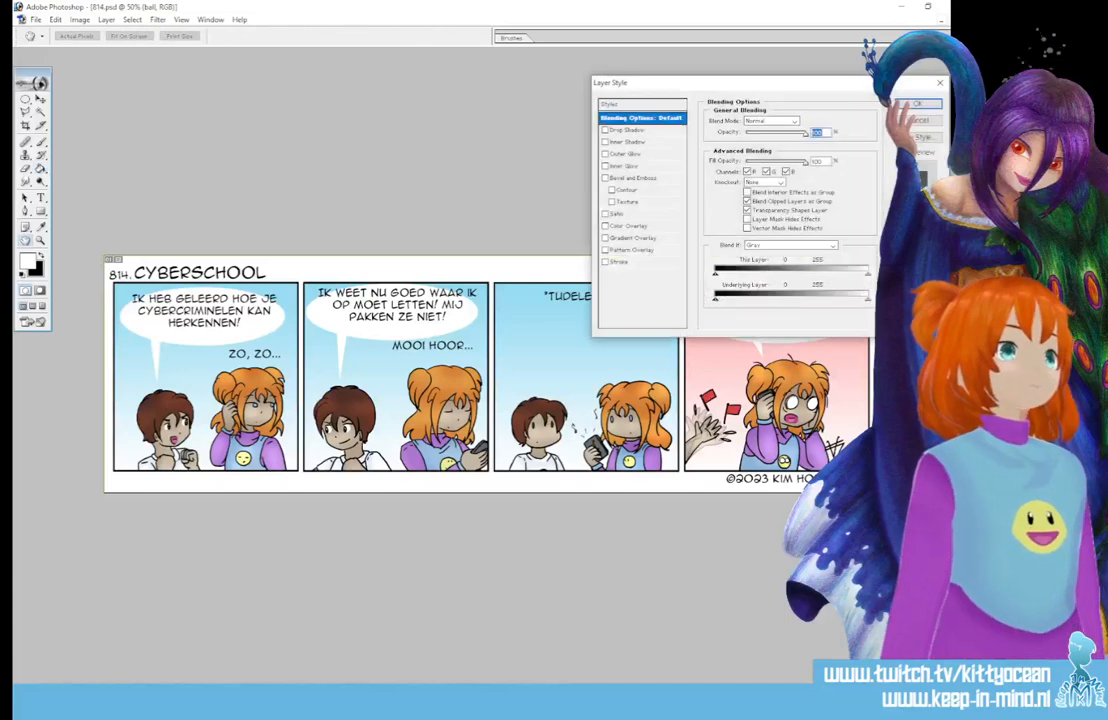
Outline the speech balloons with a 4 px black outside Stroke layer style.
click(606, 262)
click(640, 263)
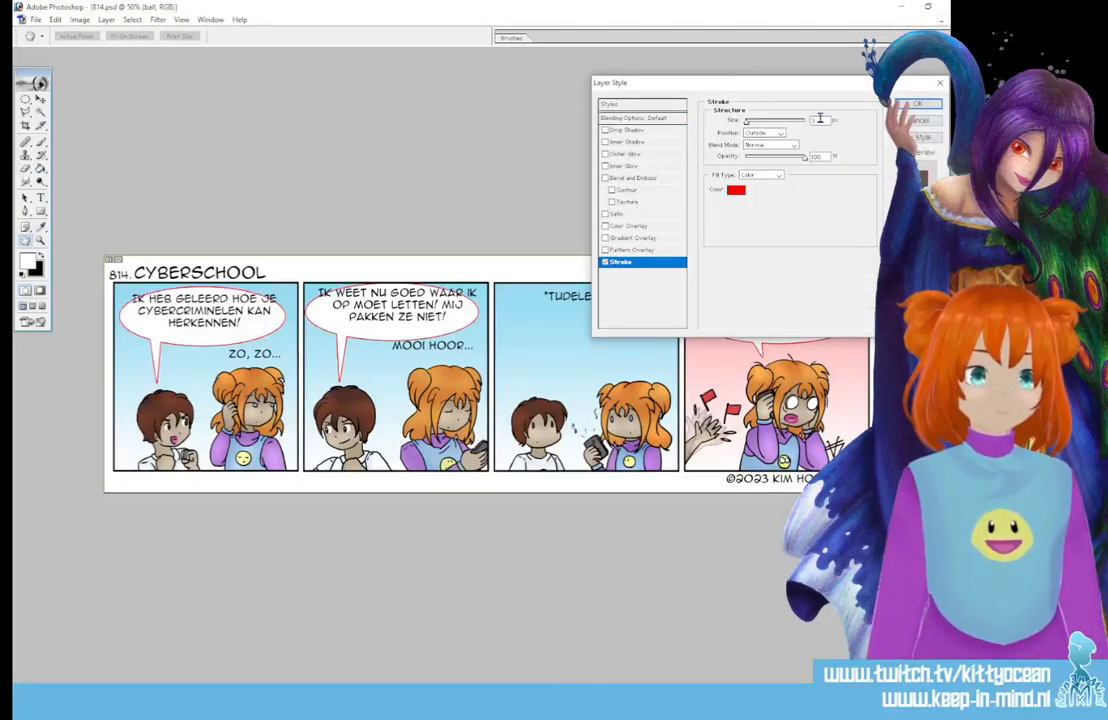
text(4)
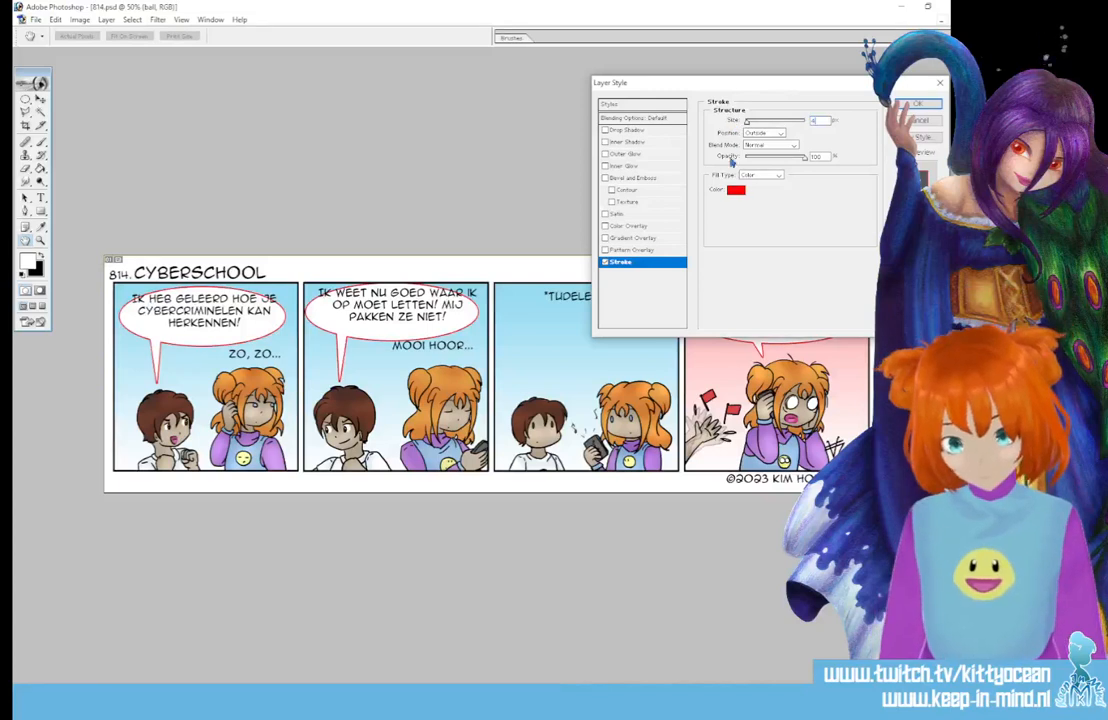
click(737, 190)
drag(525, 218, 620, 263)
key(Return)
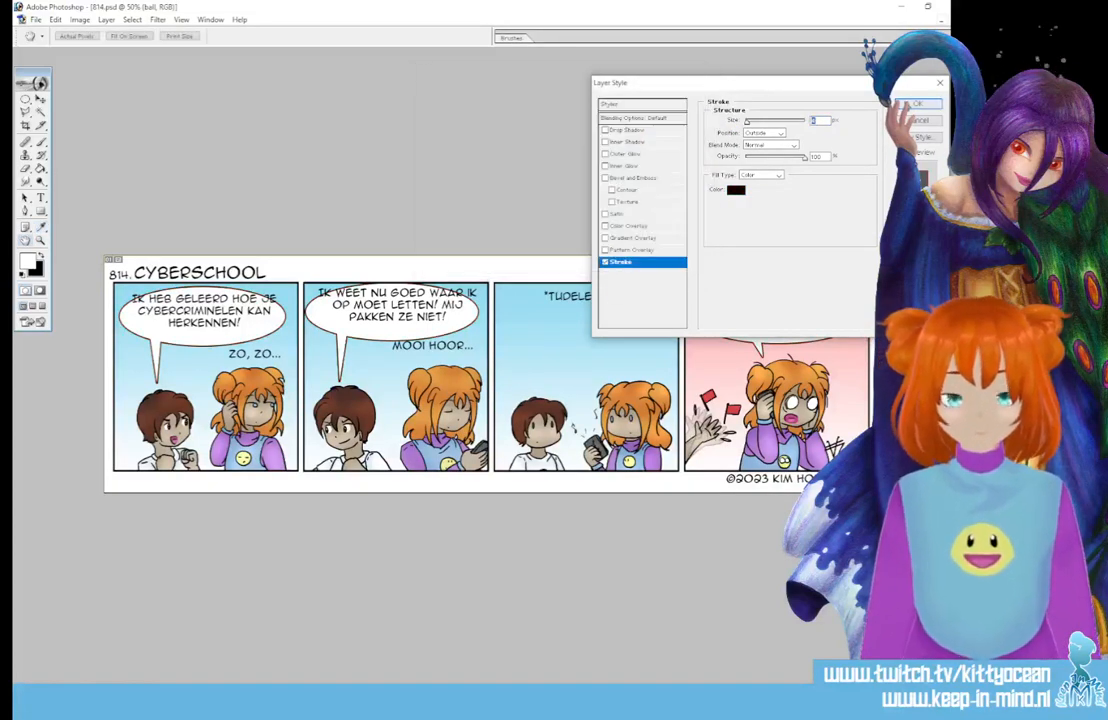
key(Return)
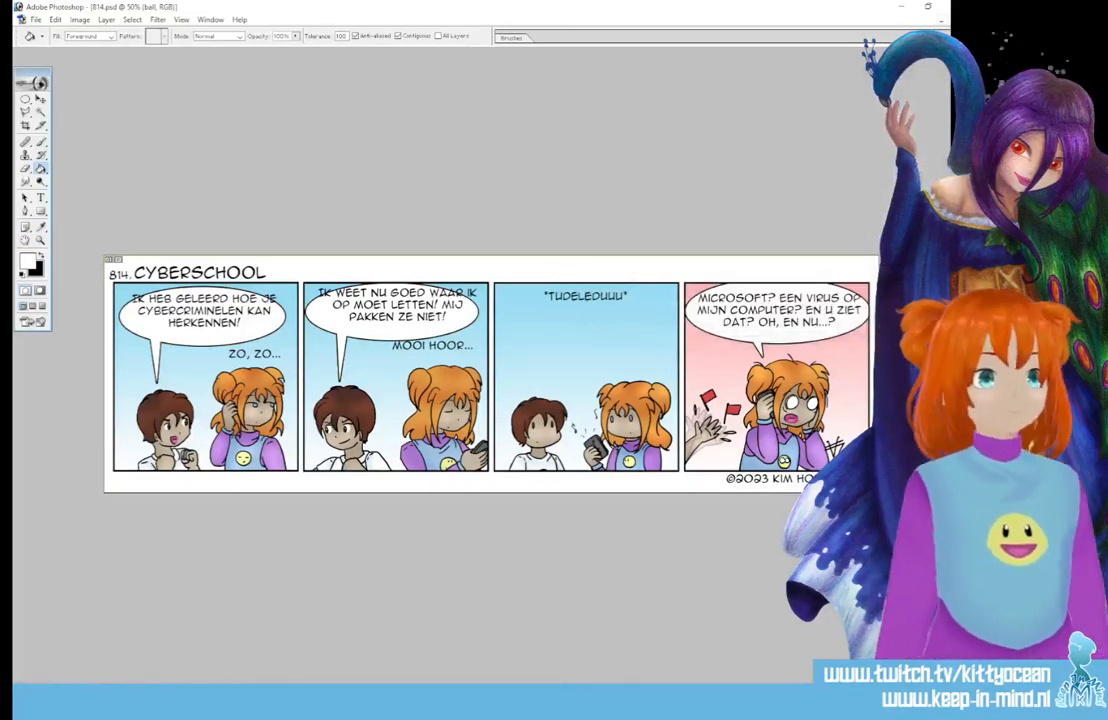
Resize the text box of the first panel's upper dialogue to fit its speech balloon and break the line after "Ik".
key(alt+])
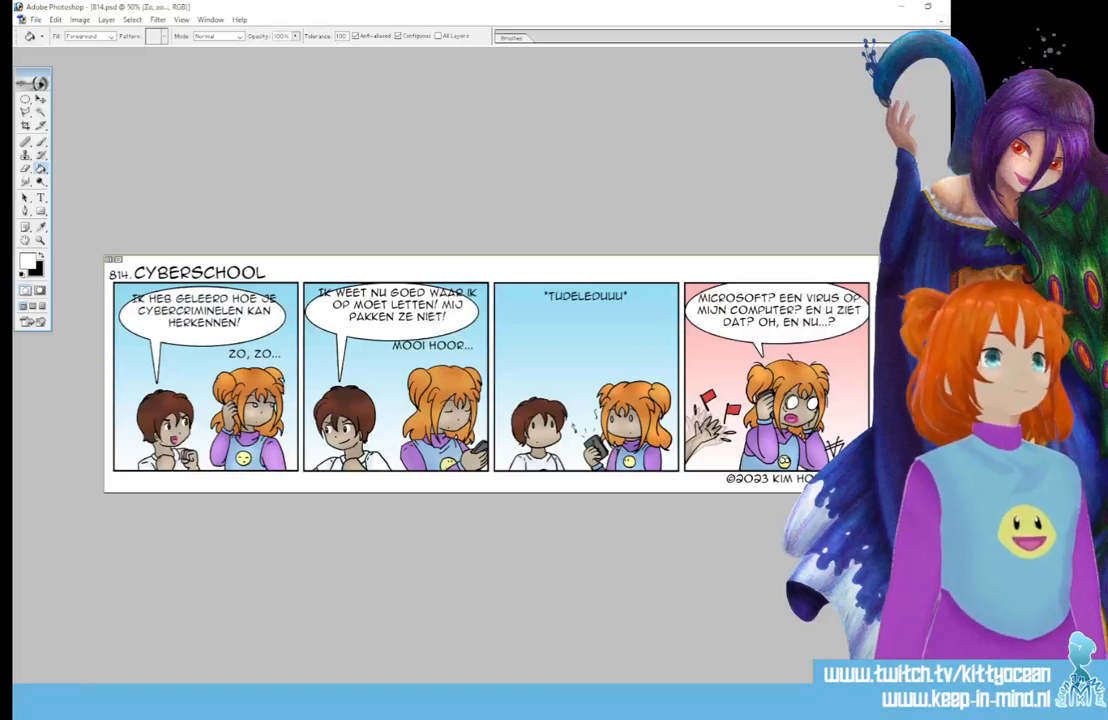
click(41, 197)
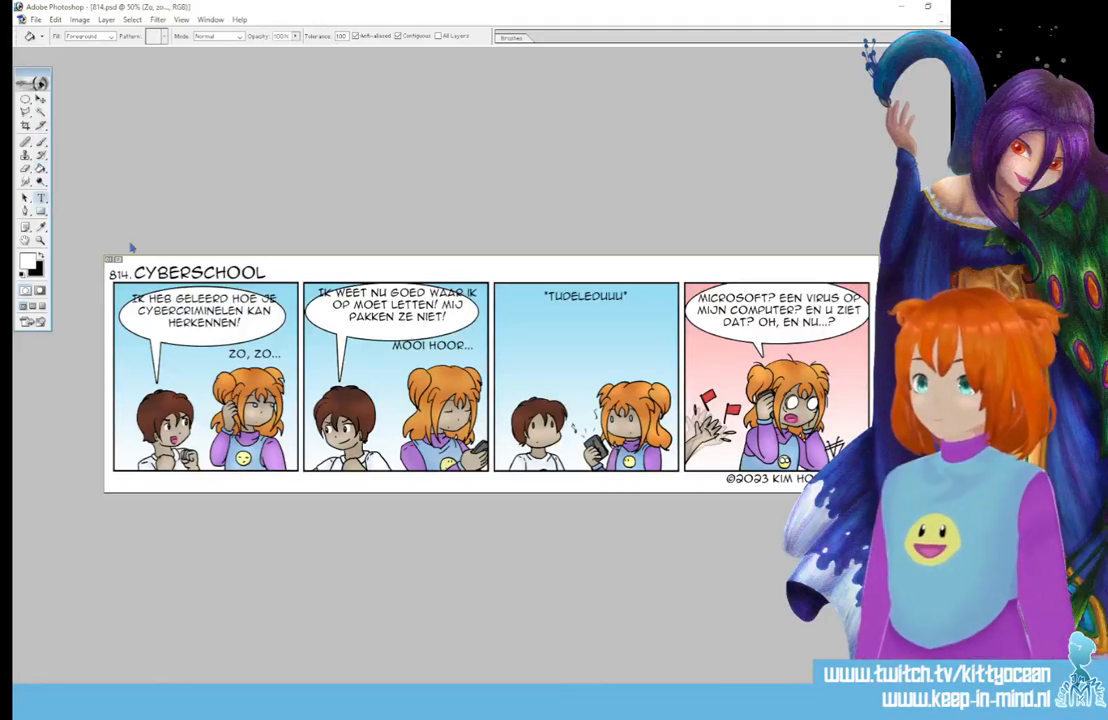
click(205, 310)
drag(288, 337, 284, 355)
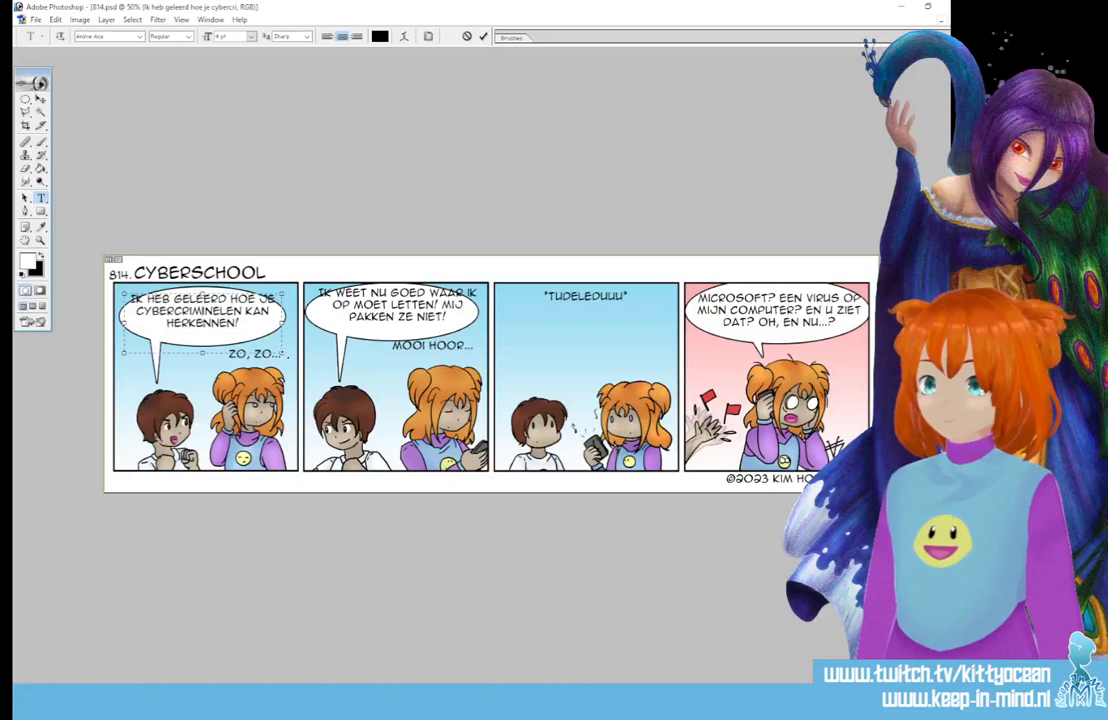
drag(123, 354, 126, 354)
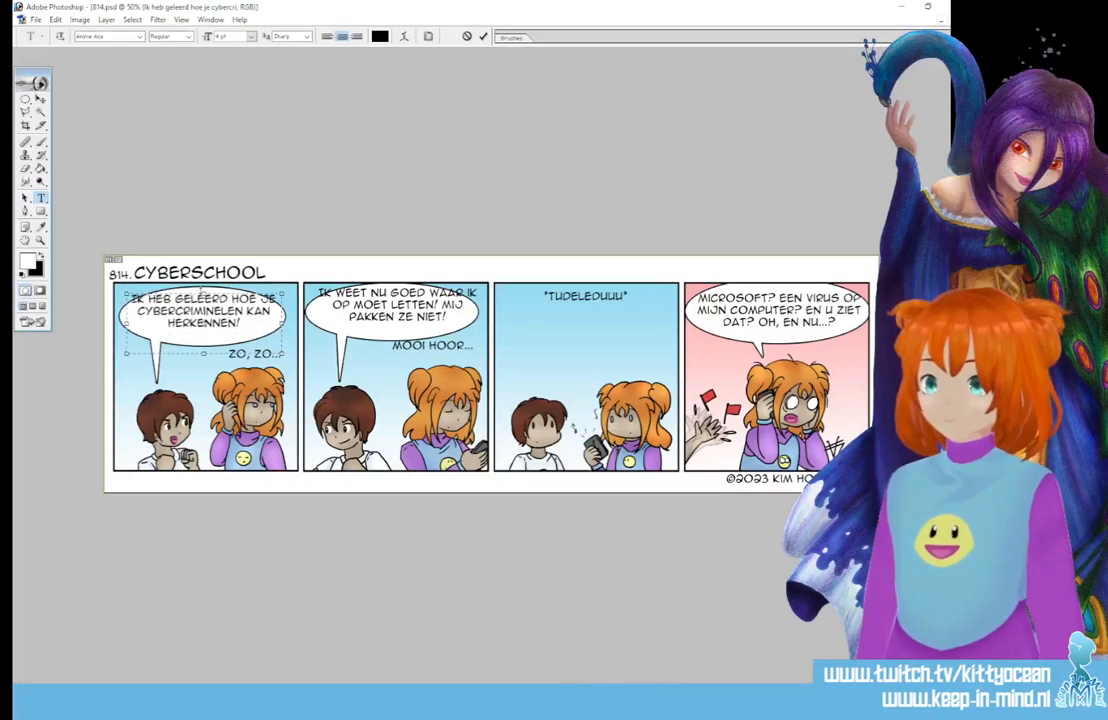
drag(200, 291, 200, 297)
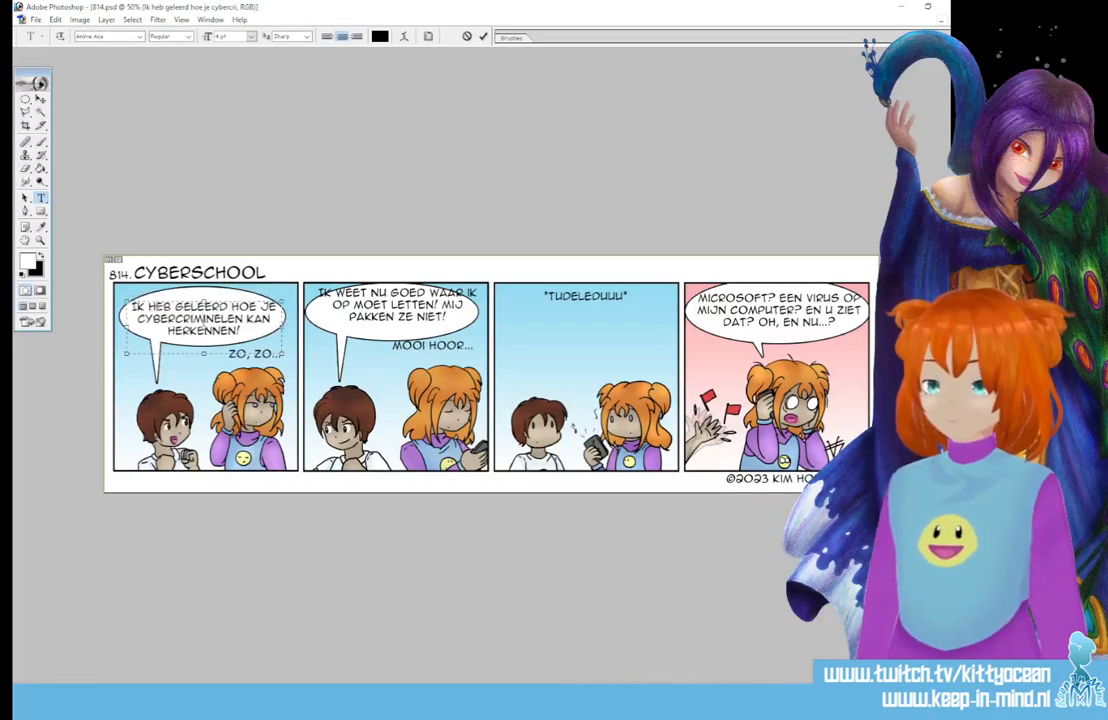
key(Return)
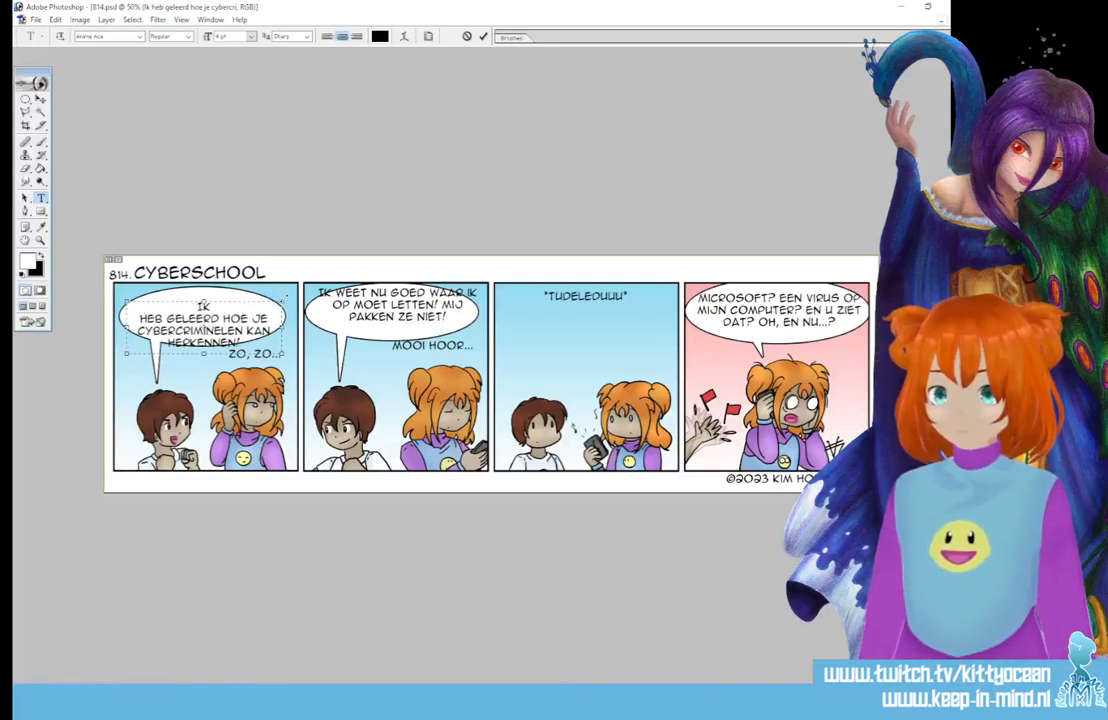
drag(286, 297, 287, 288)
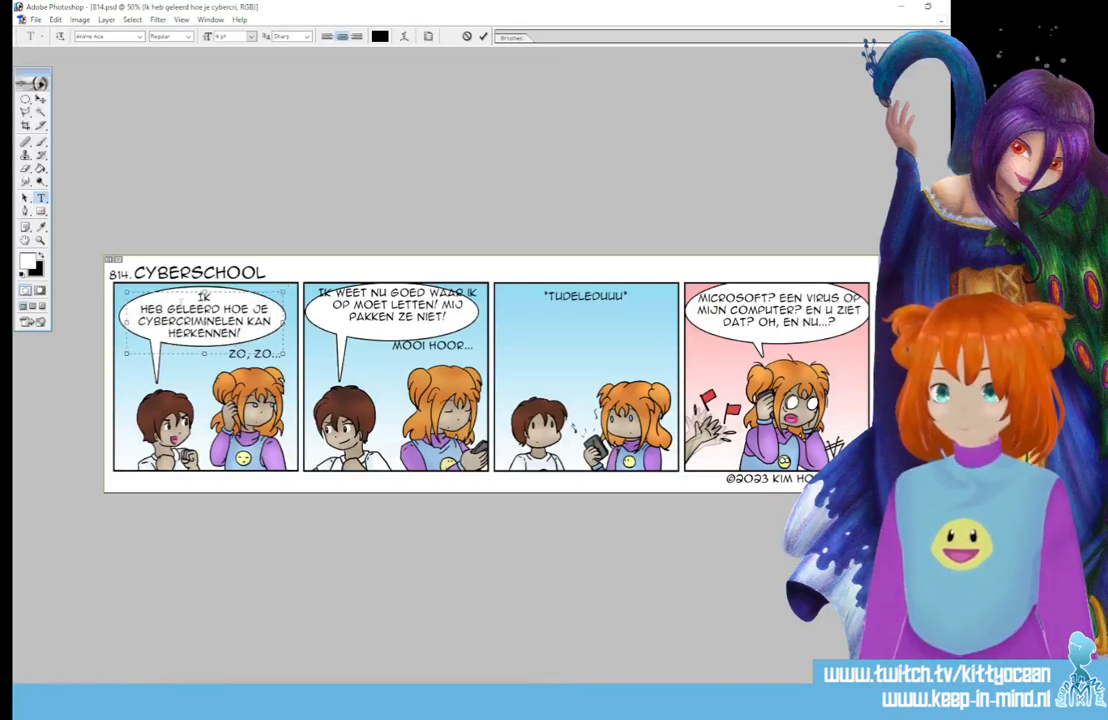
Try the first line break of the first panel's upper dialogue after "Ik heb" and return it to after "Ik".
key(BackSpace)
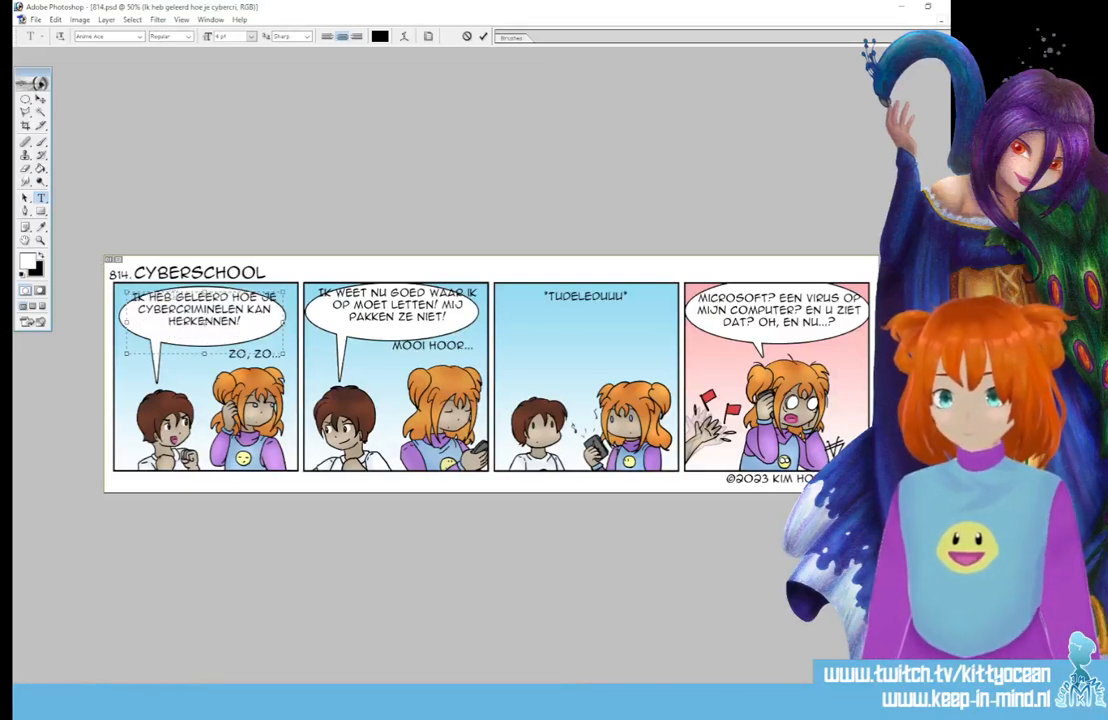
key(Return)
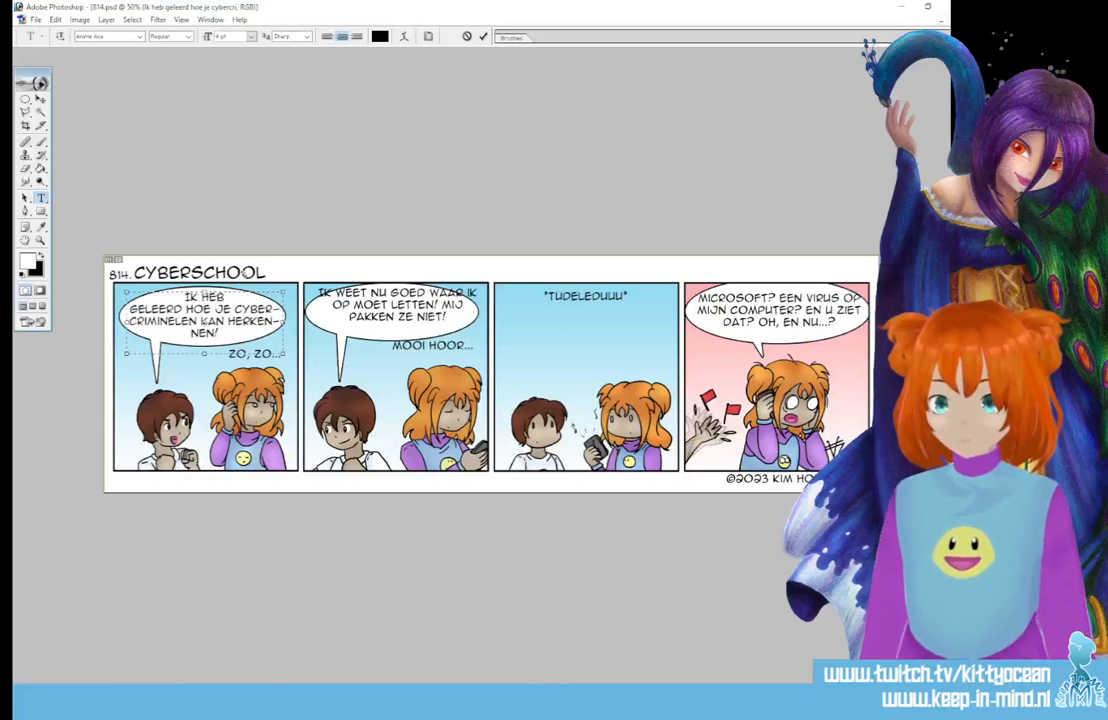
key(BackSpace)
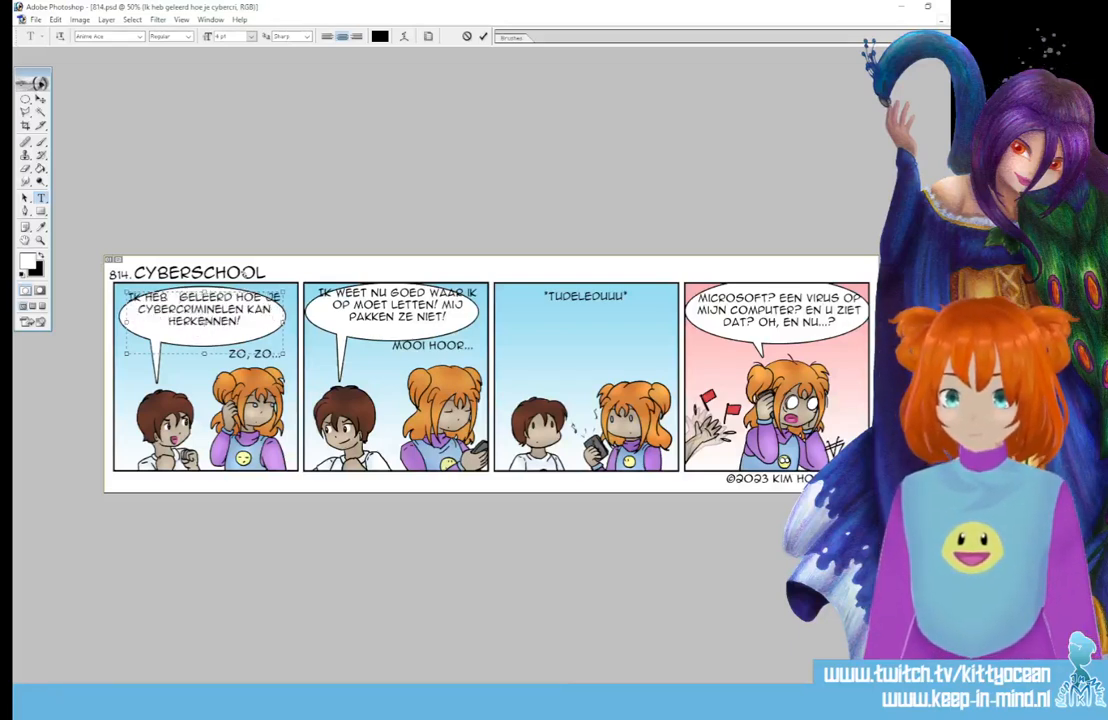
key(BackSpace)
key(BackSpace)
key(BackSpace)
key(BackSpace)
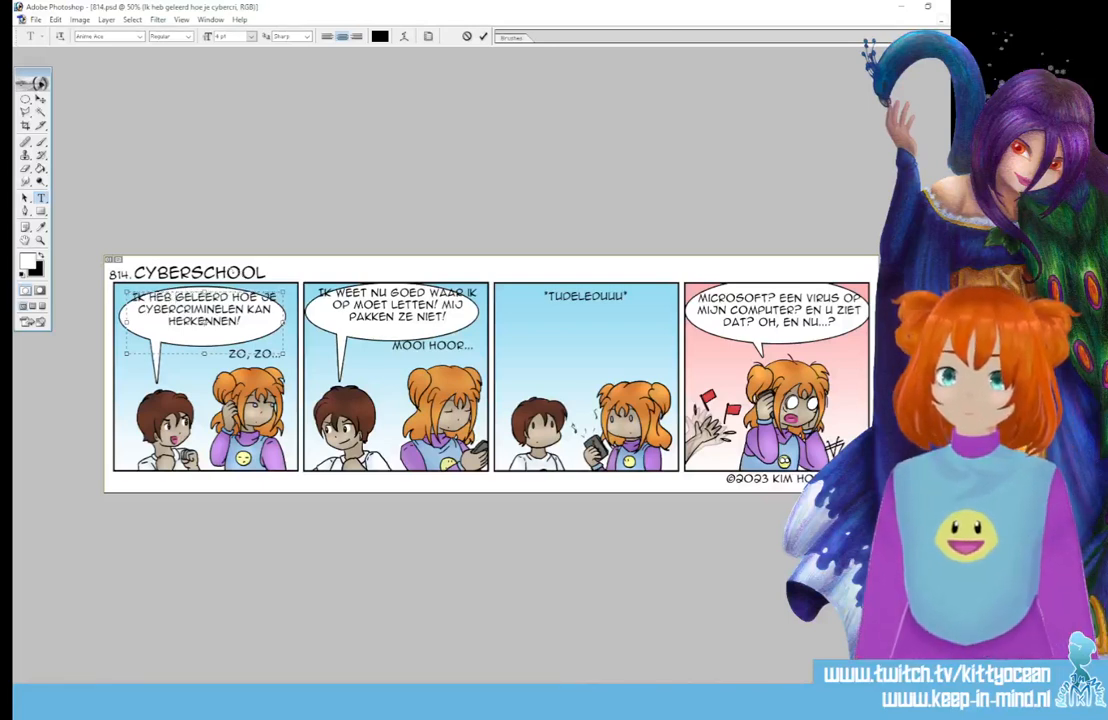
key(Return)
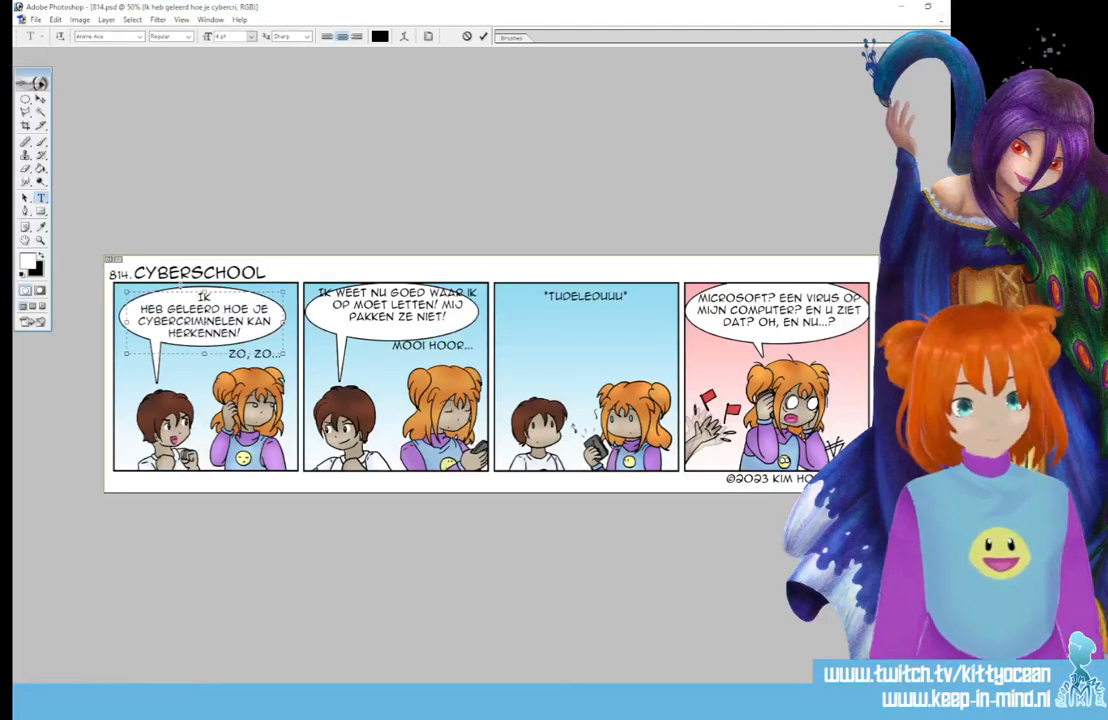
Commit the first panel's dialogue edit and activate the Move tool on the "Zo, zo..." text layer.
click(483, 36)
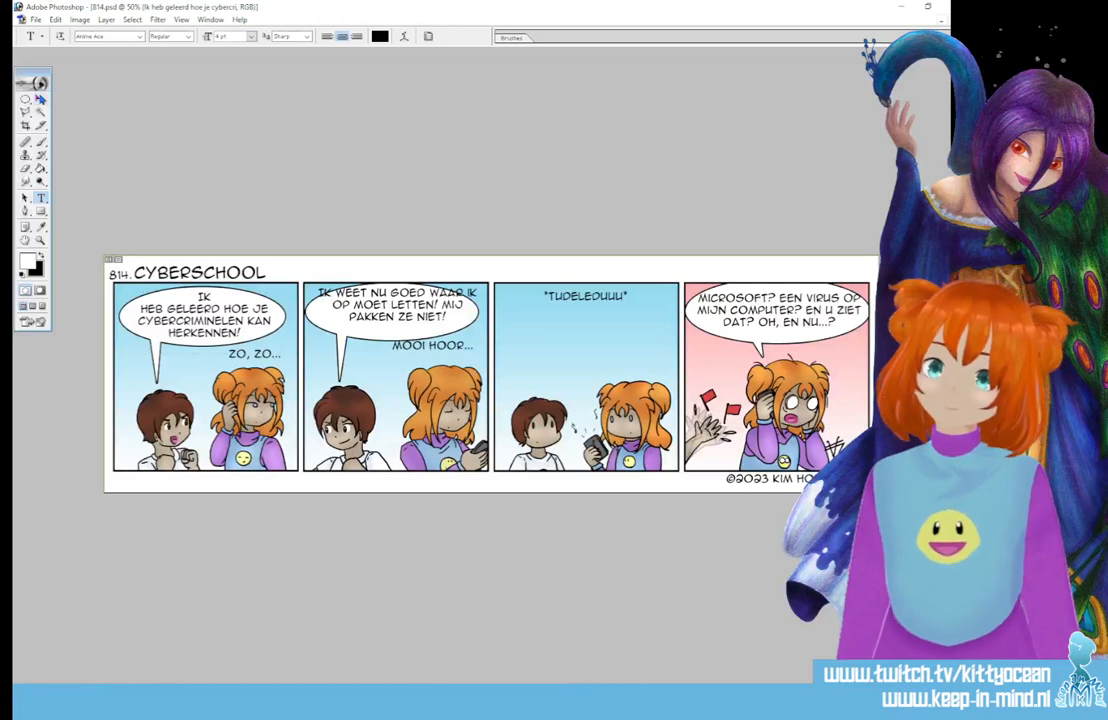
click(41, 99)
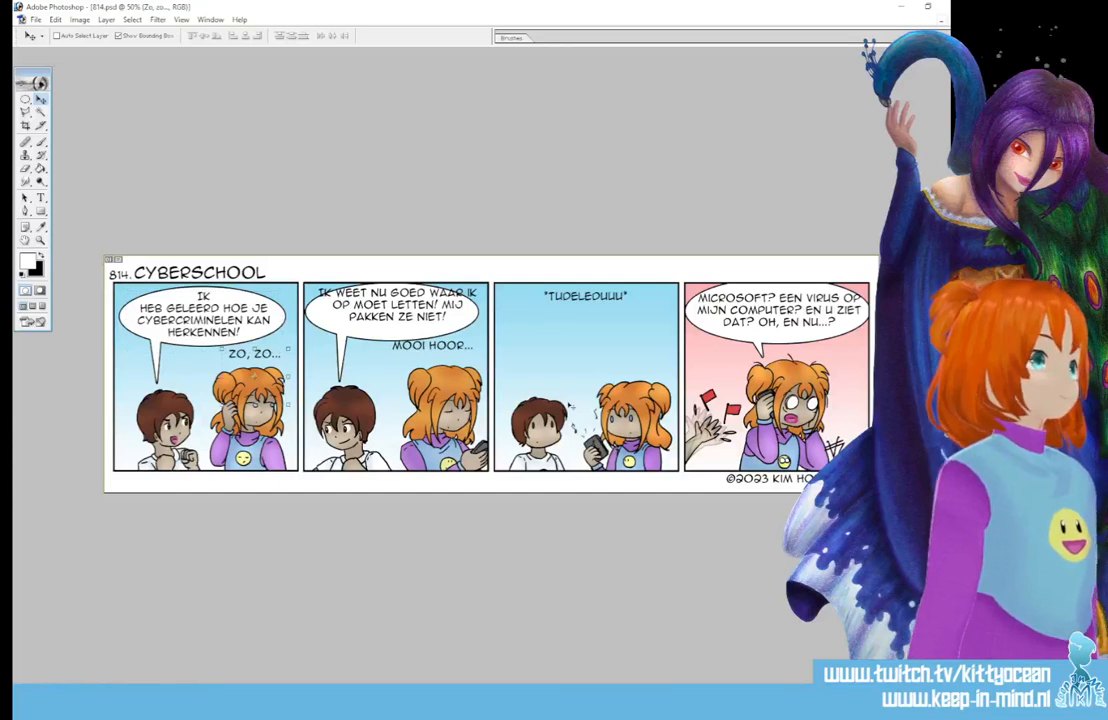
Move the "Zo, zo..." text in the first panel slightly down and toward the panel's right edge.
drag(276, 356, 285, 365)
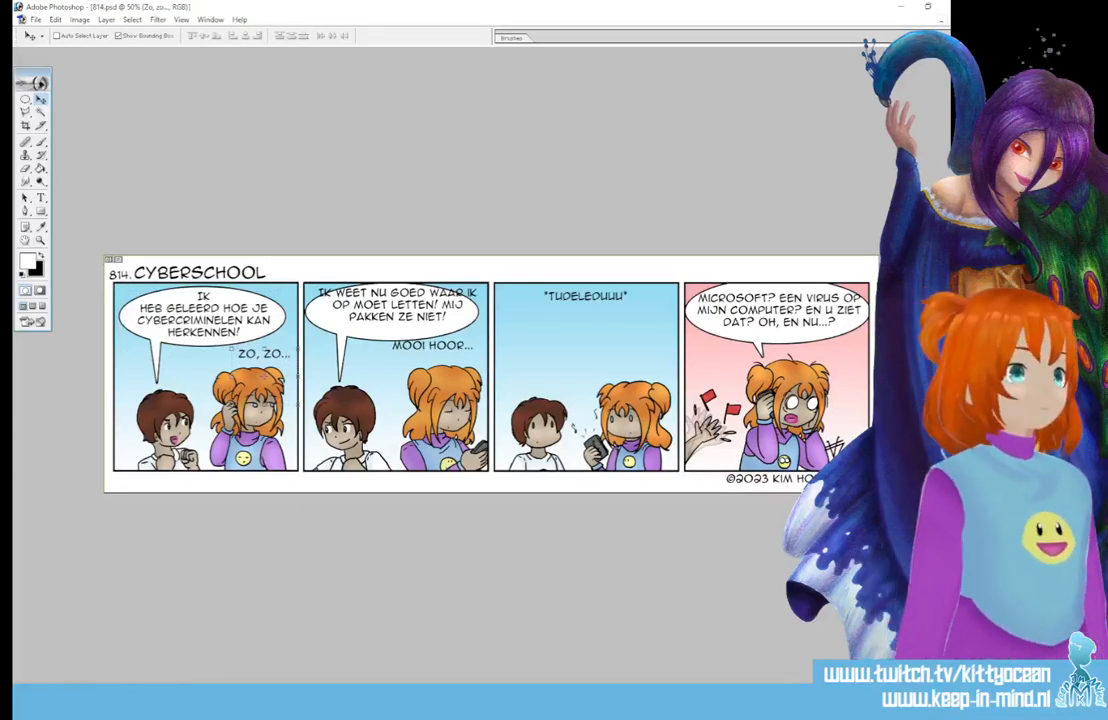
key(alt+bracketleft)
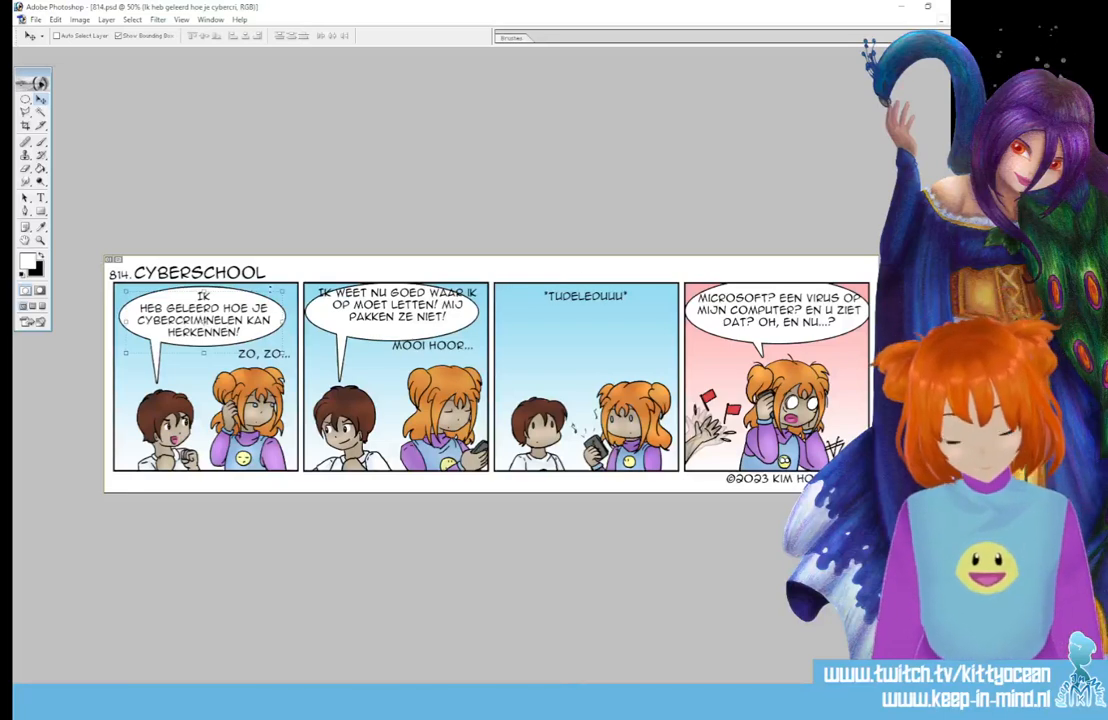
Reflow the second panel's balloon text with "Ik" on its own first line, narrowing and repositioning the text box to fit the balloon.
click(41, 198)
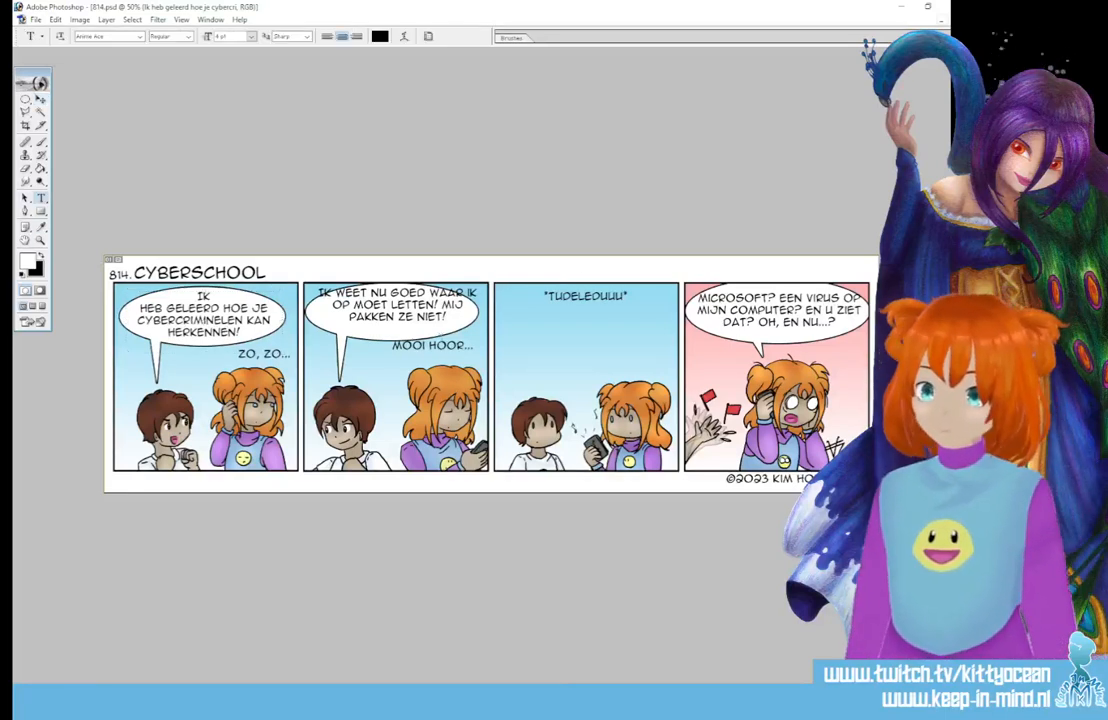
click(330, 295)
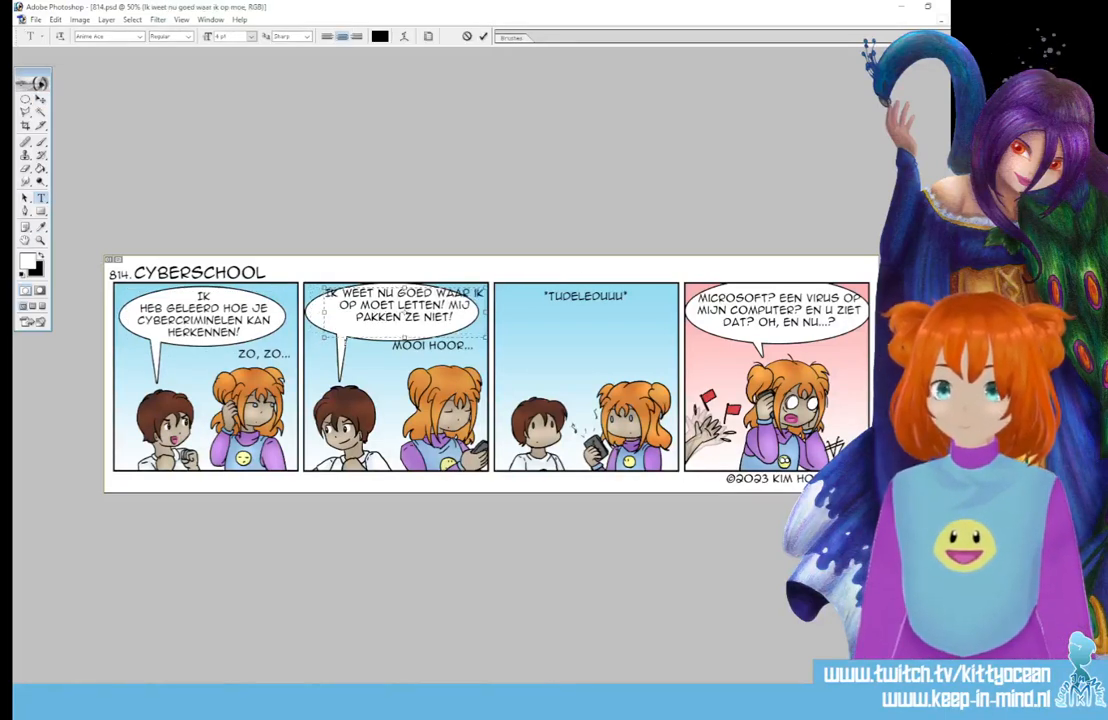
key(Return)
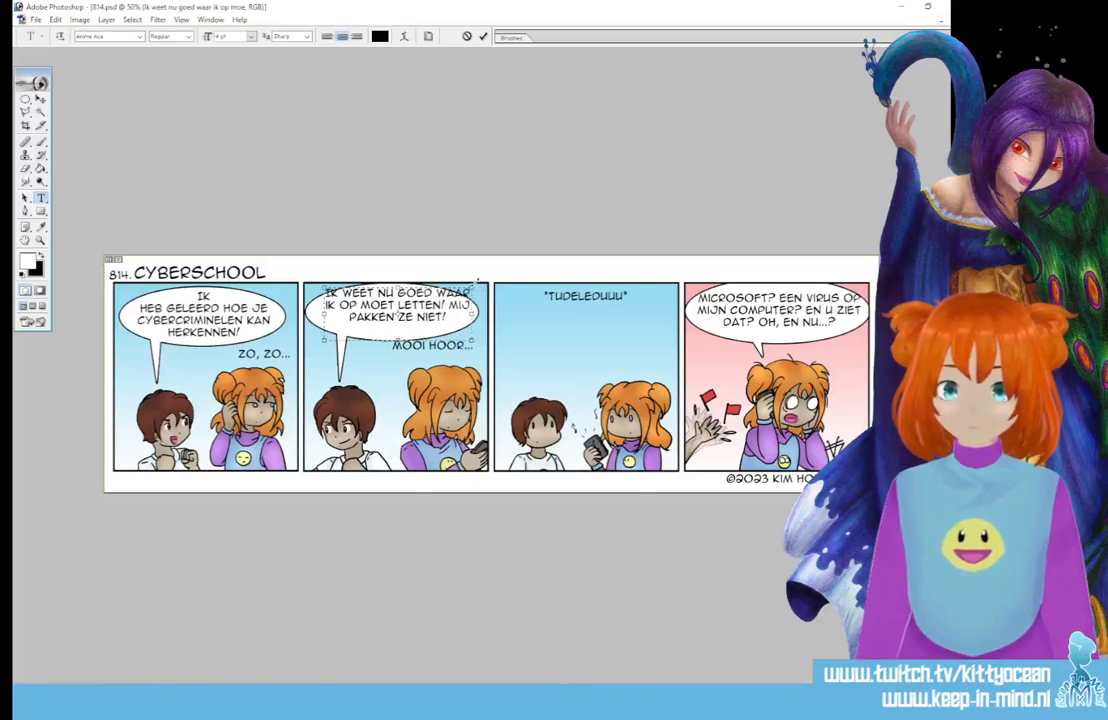
drag(477, 283, 470, 291)
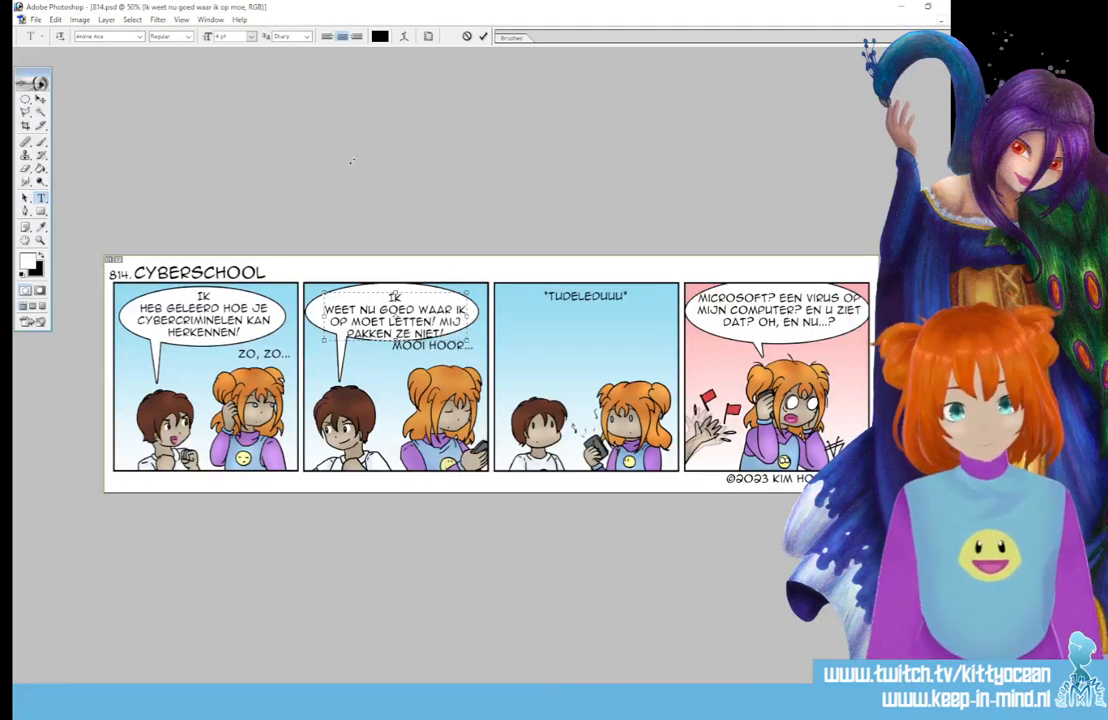
drag(321, 287, 316, 281)
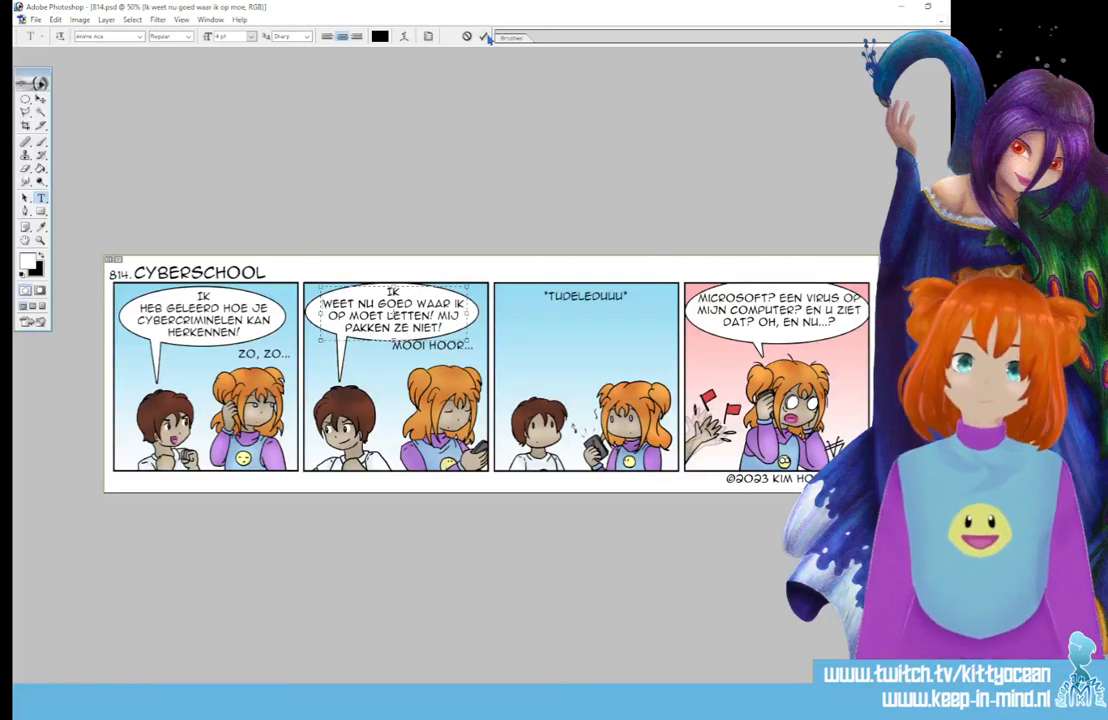
key(ctrl+Return)
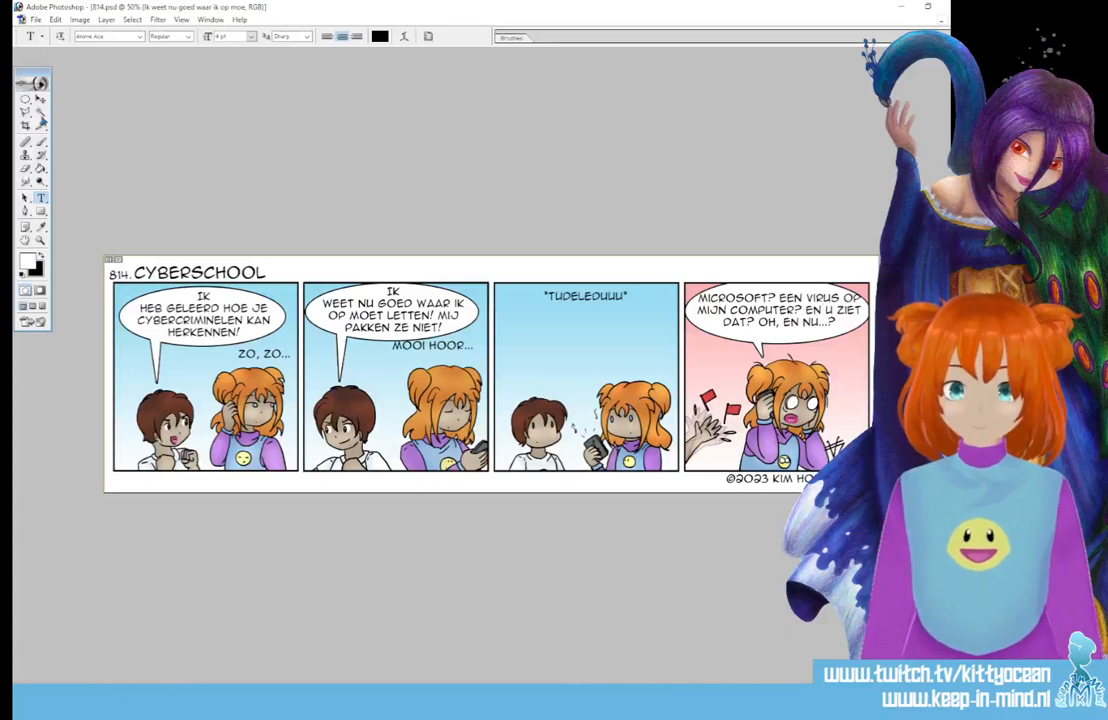
Nudge the second balloon's text into place and move "Mooi hoor..." slightly down and right above the girl's head.
click(40, 98)
drag(430, 330, 431, 332)
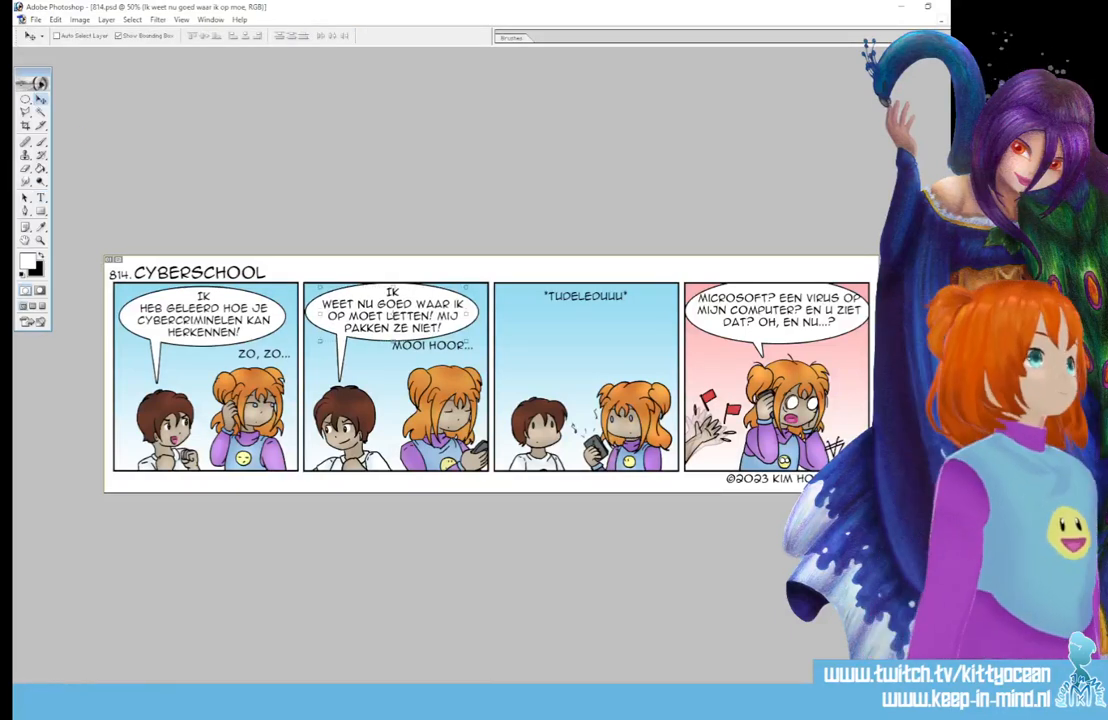
drag(435, 346, 440, 353)
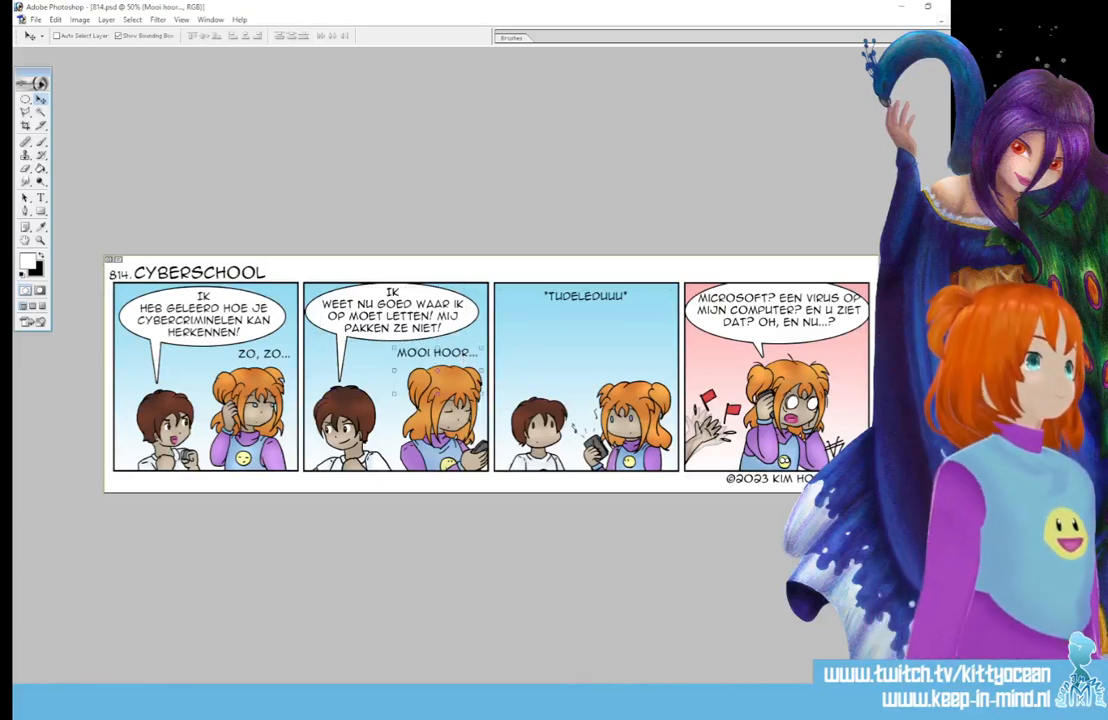
Rotate the "*Tudeleduuu*" text in the third panel to about -39.2 degrees so it slants upward.
click(617, 317)
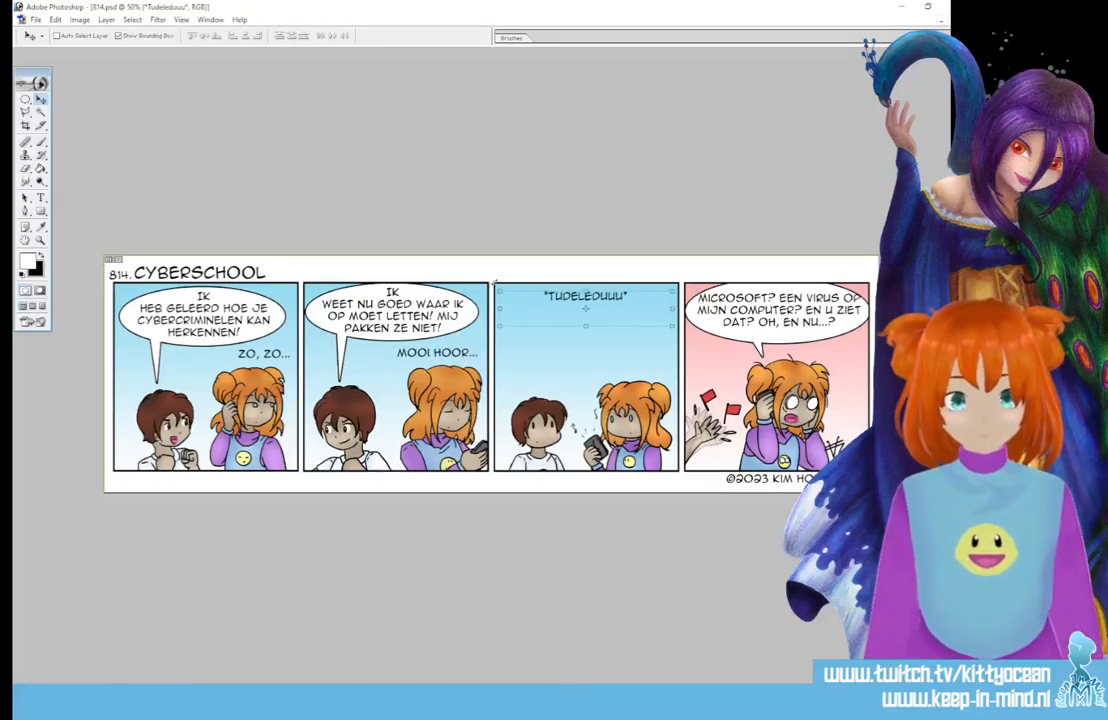
key(ctrl+t)
drag(432, 242, 619, 295)
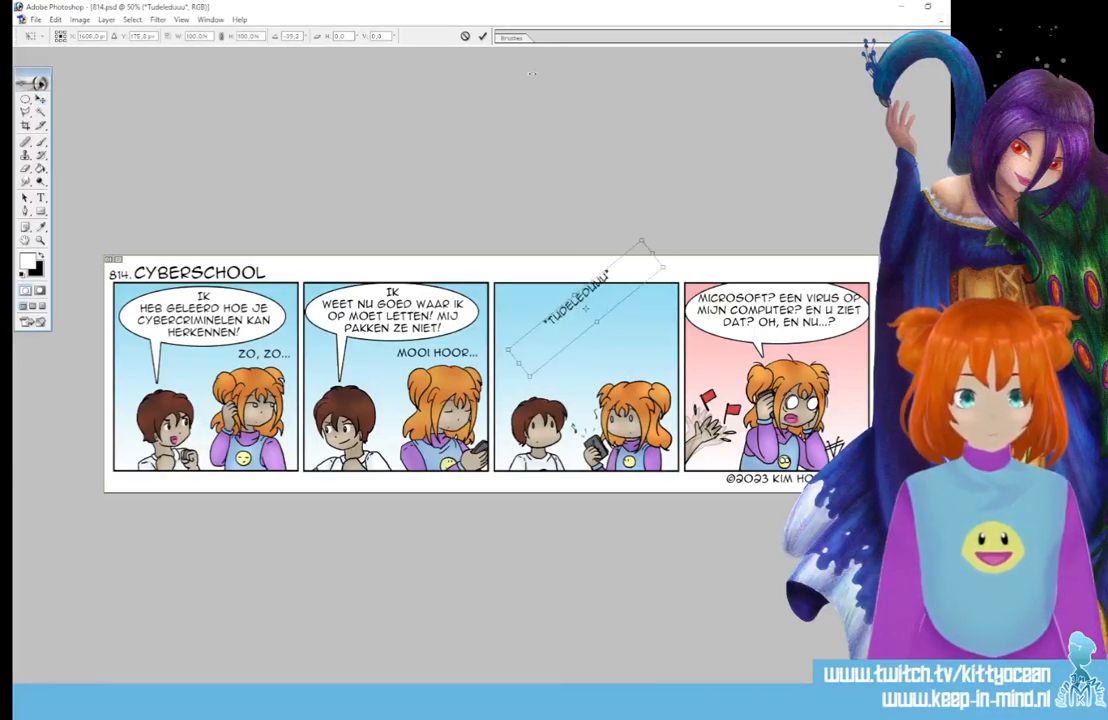
key(Return)
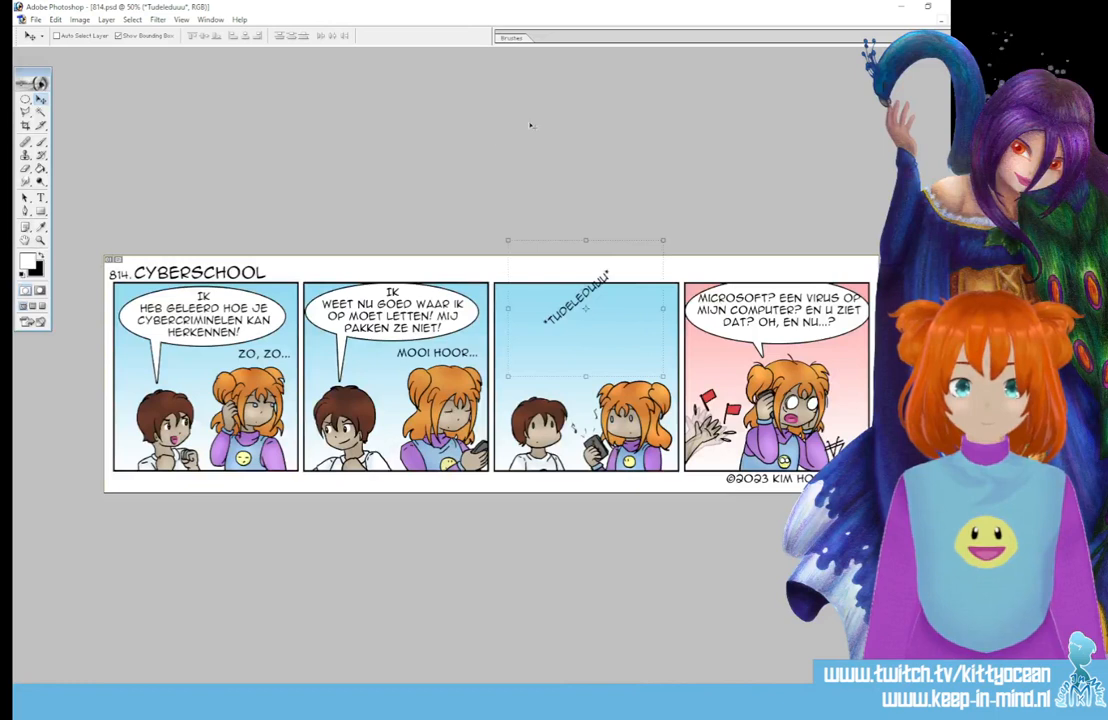
Warp the "*Tudeleduuu*" text with the Flag style, horizontal, at a bend of +50%.
click(40, 199)
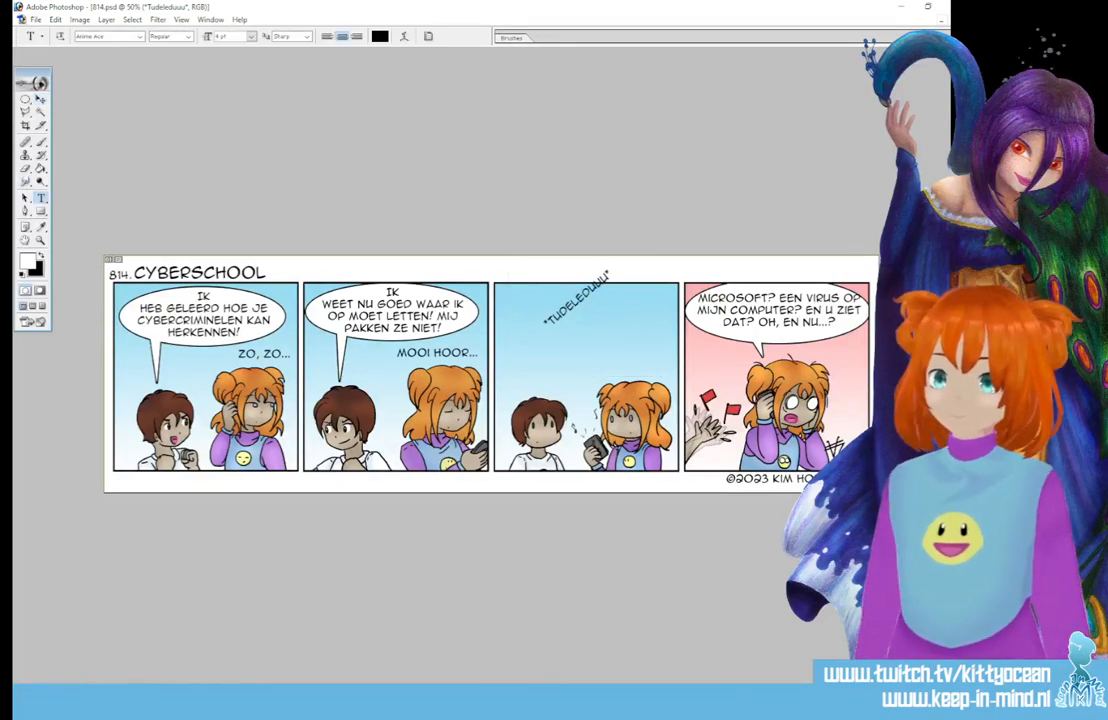
click(404, 36)
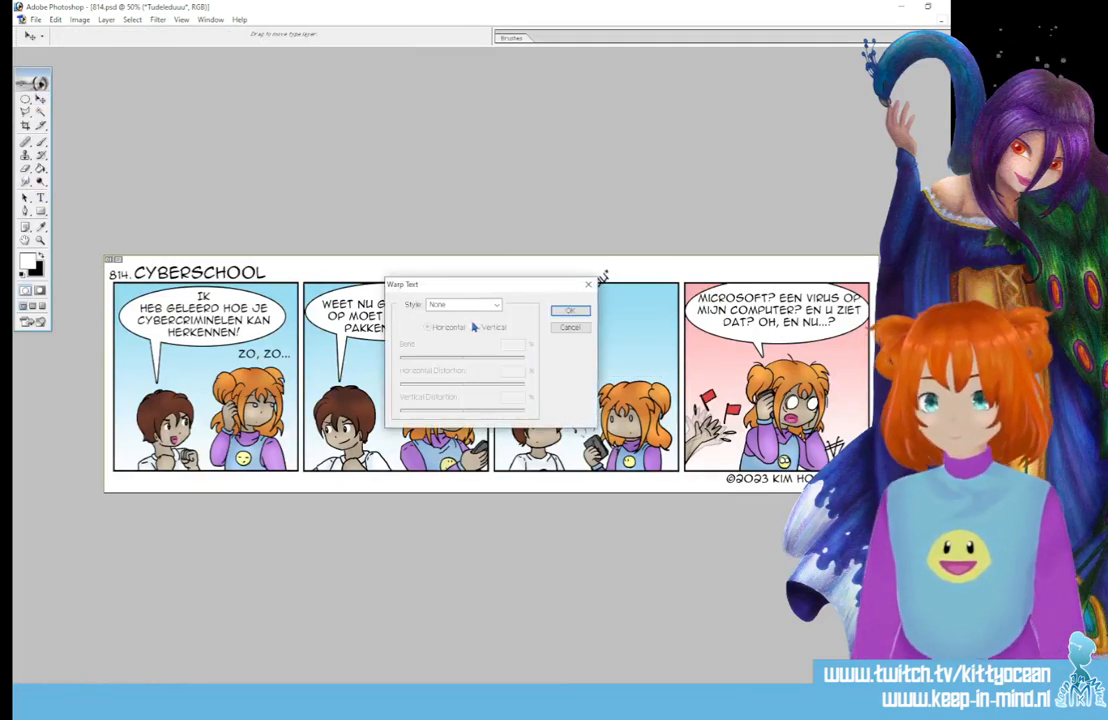
click(475, 304)
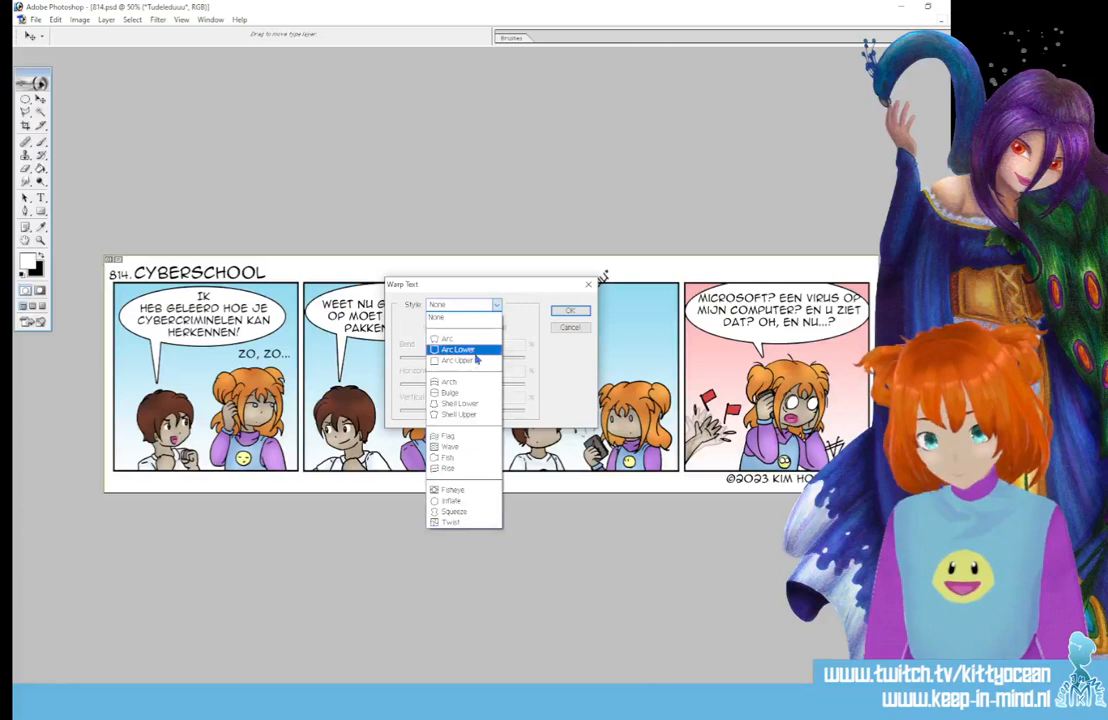
click(447, 436)
drag(510, 290, 320, 193)
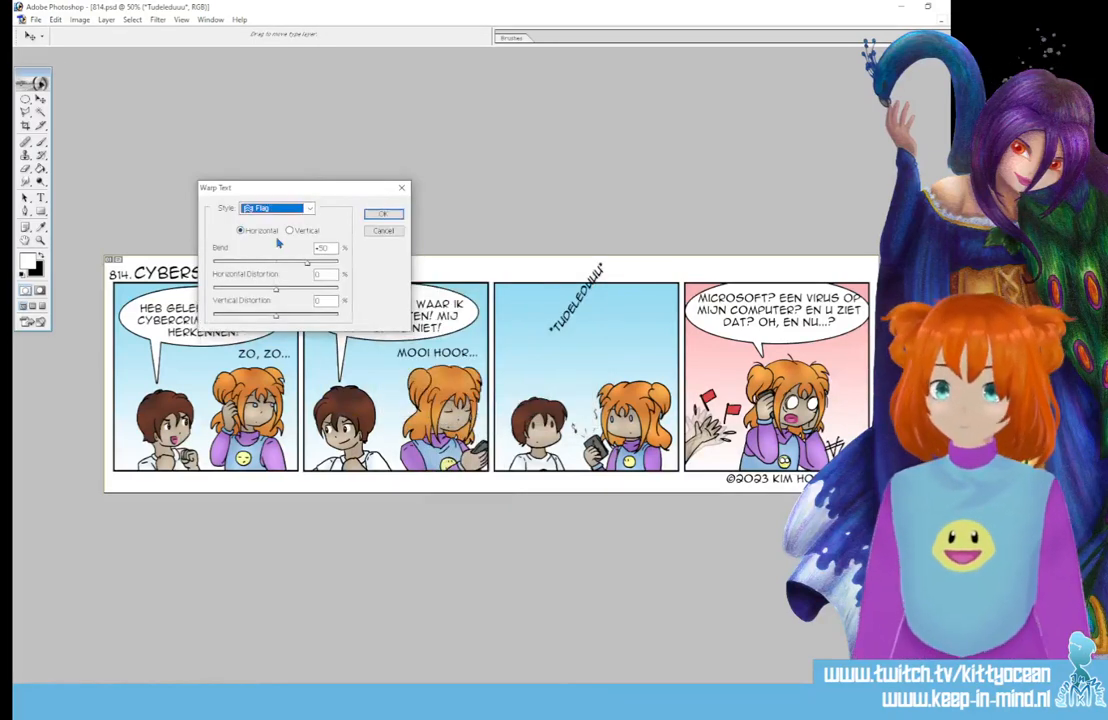
click(383, 213)
Move "*Tudeleduuu*" down beside the girl's phone and lower the fourth panel's text to center it in its balloon.
click(40, 99)
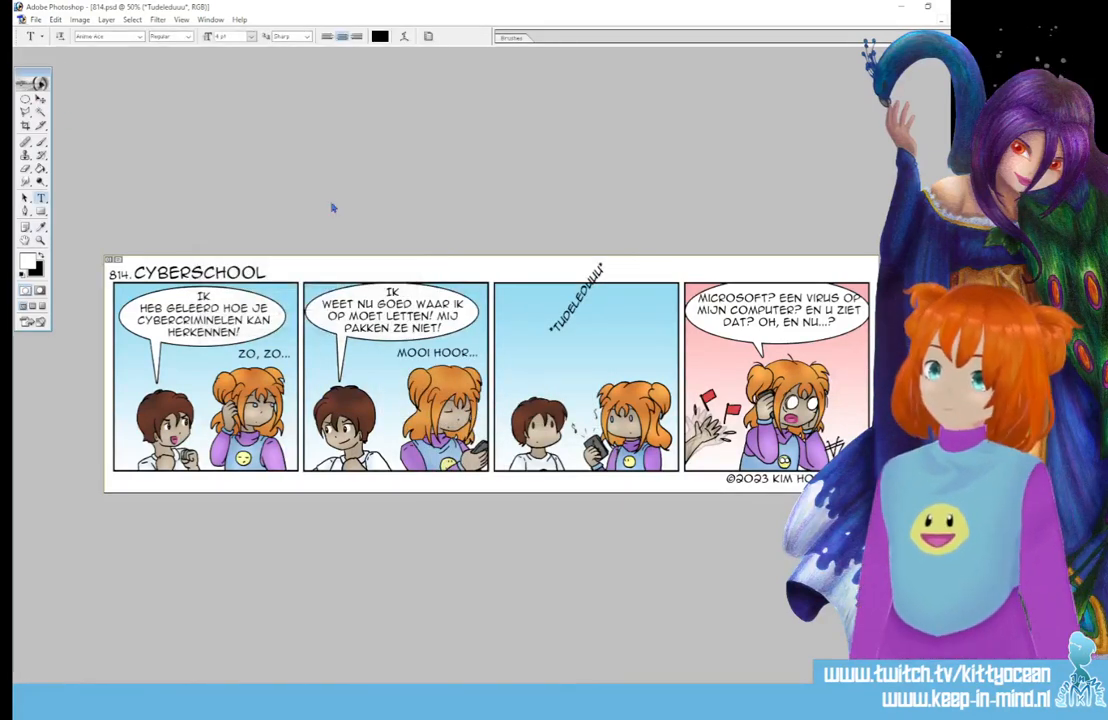
drag(586, 275, 600, 382)
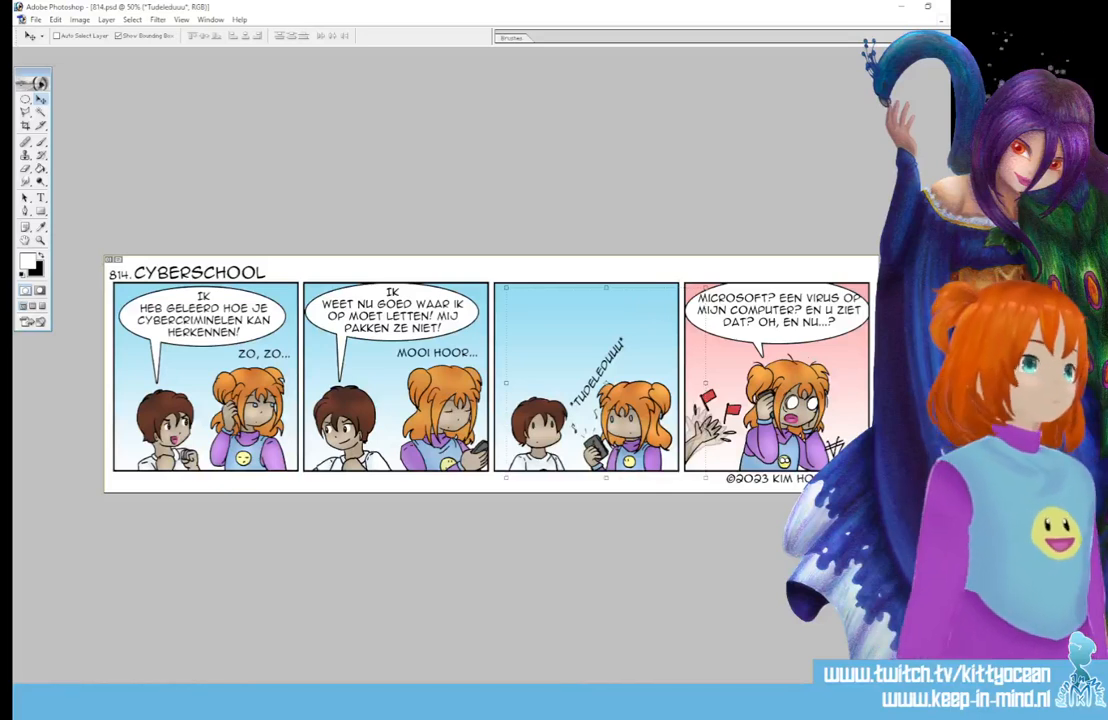
ctrl+click(812, 322)
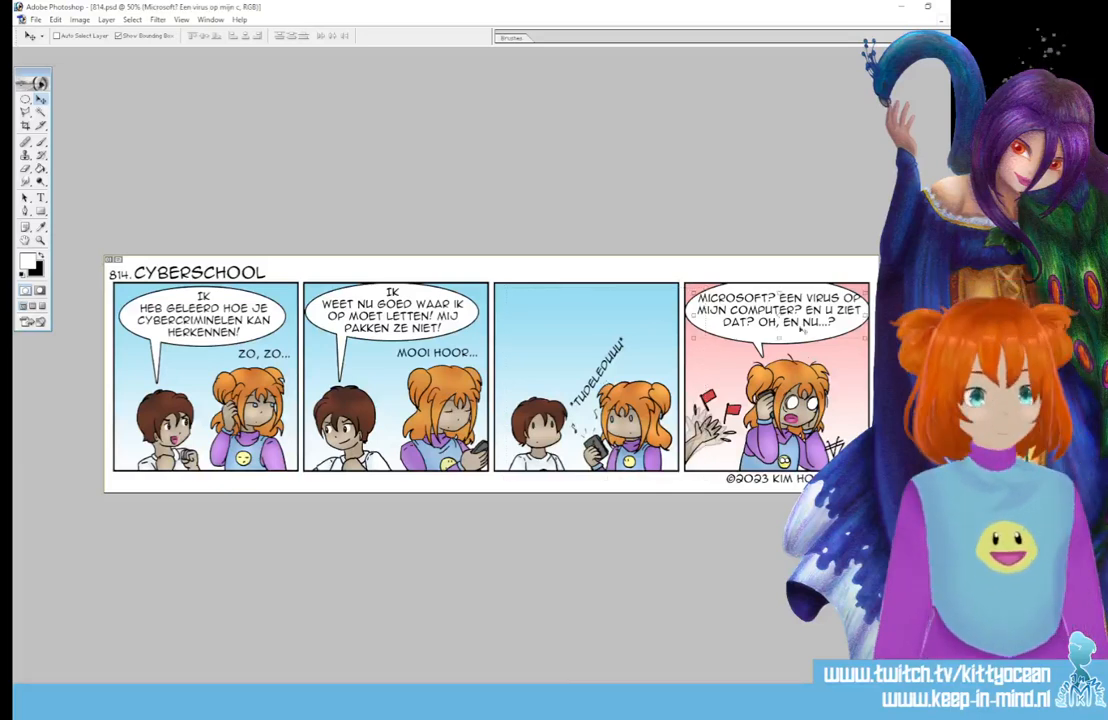
drag(808, 325, 805, 332)
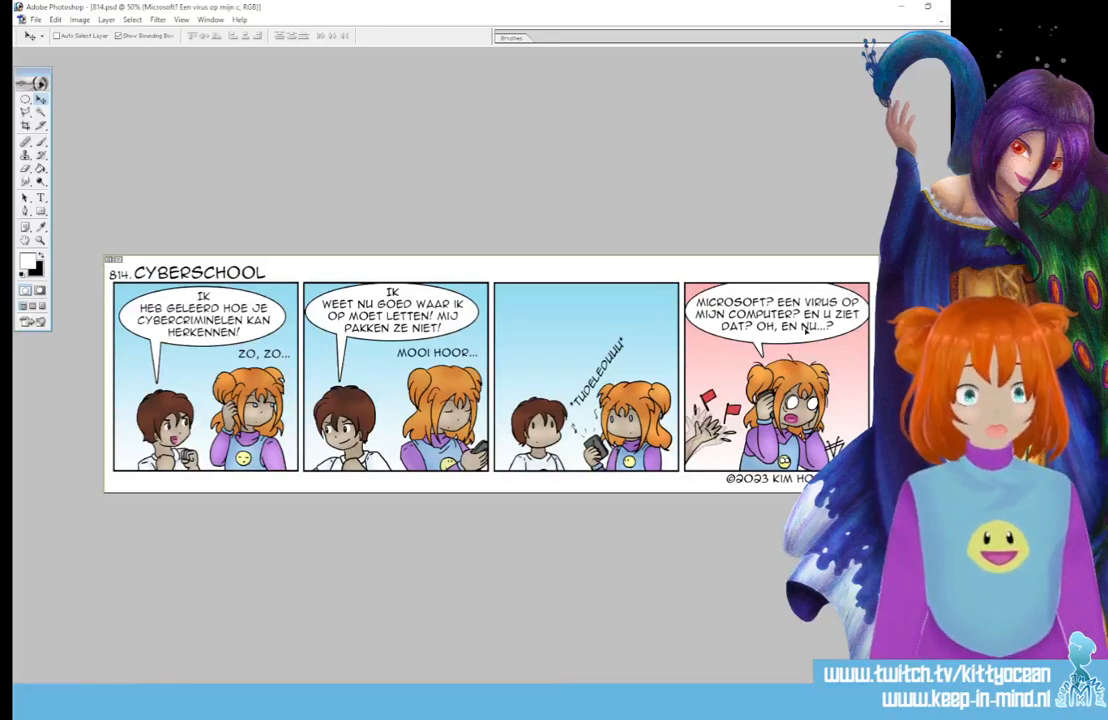
click(41, 142)
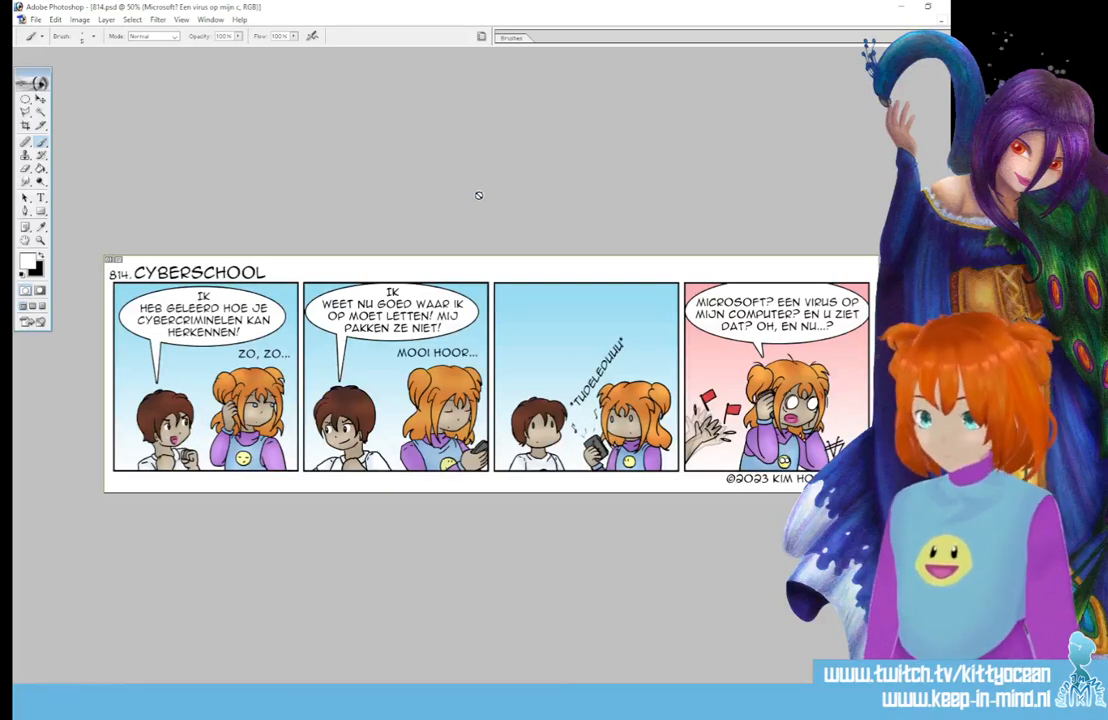
Switch to Snipping Tool, capture a new snip of the whole comic strip, and put the tool's window away.
click(298, 700)
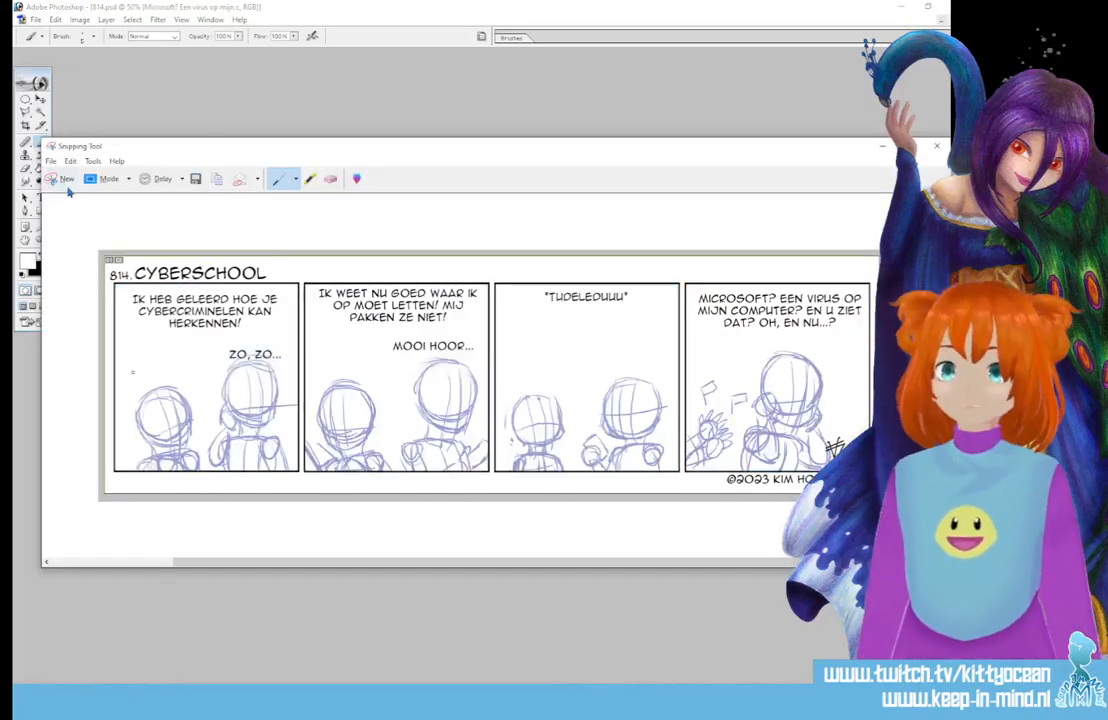
click(38, 152)
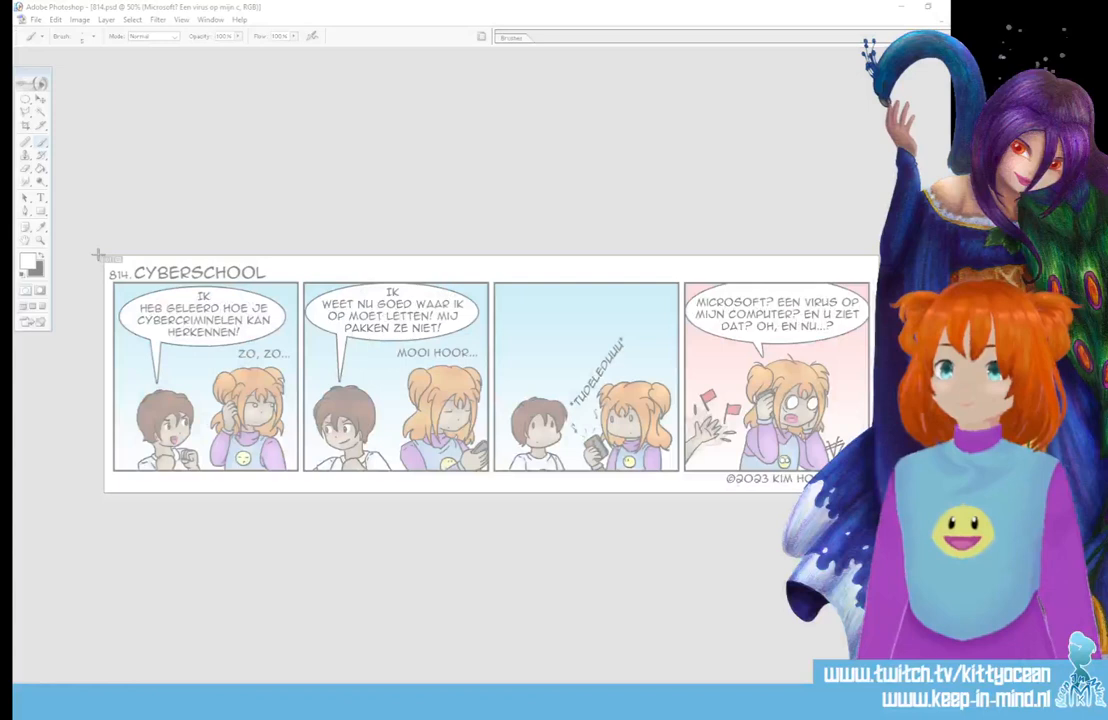
drag(96, 253, 100, 253)
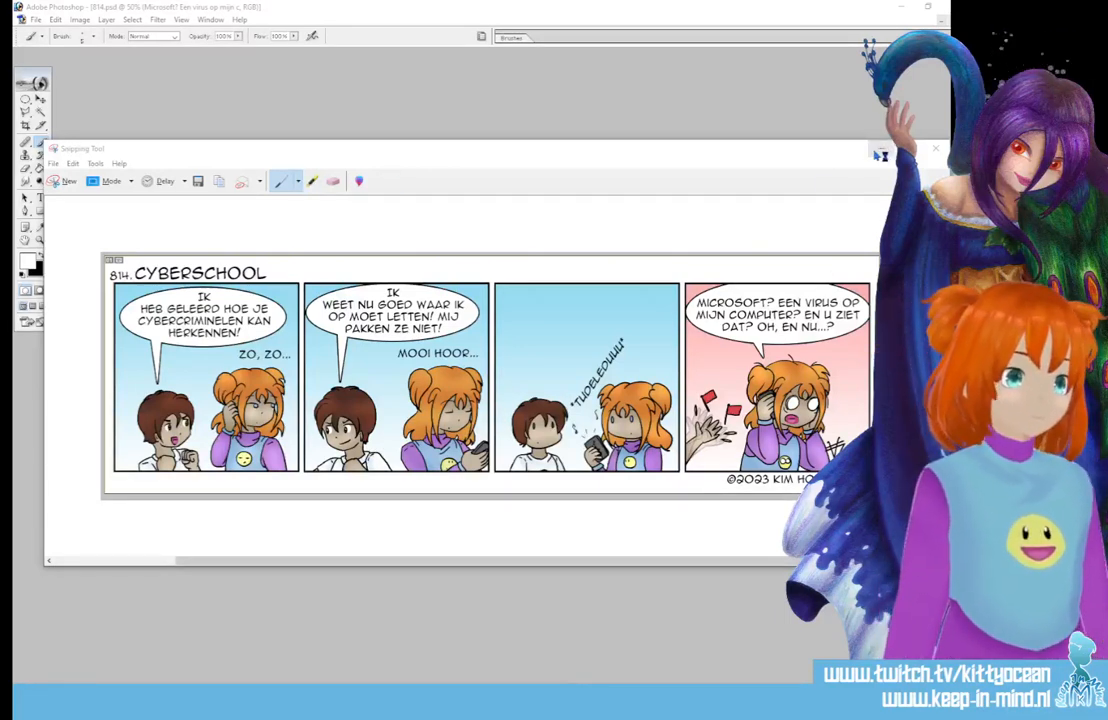
click(762, 131)
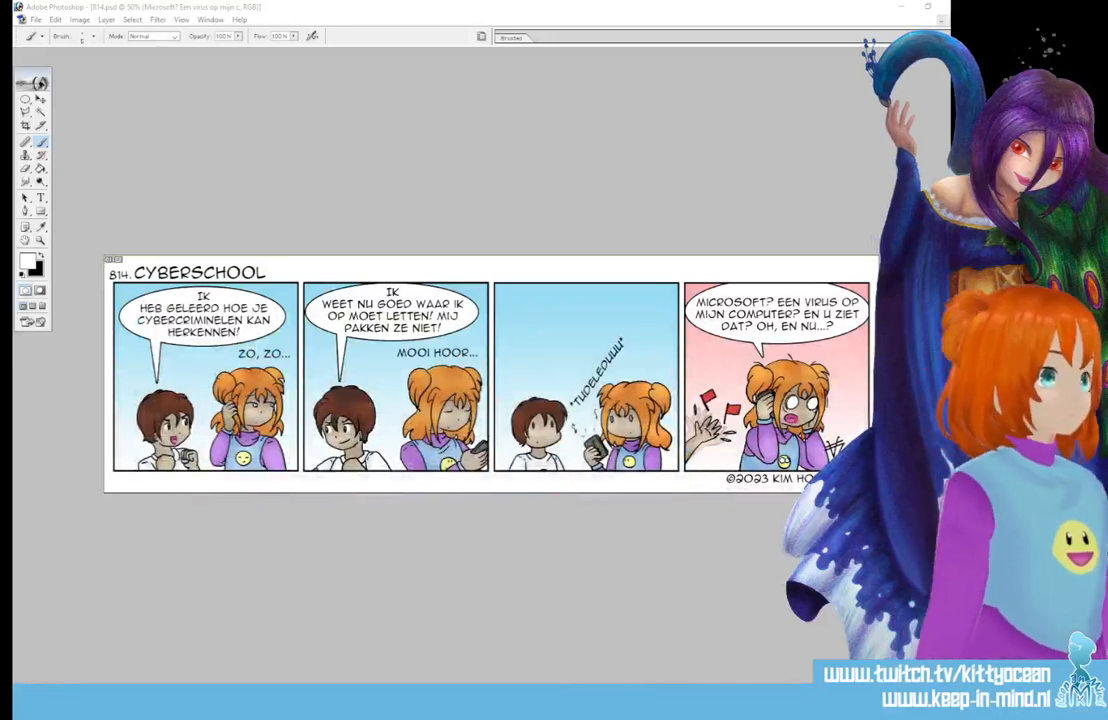
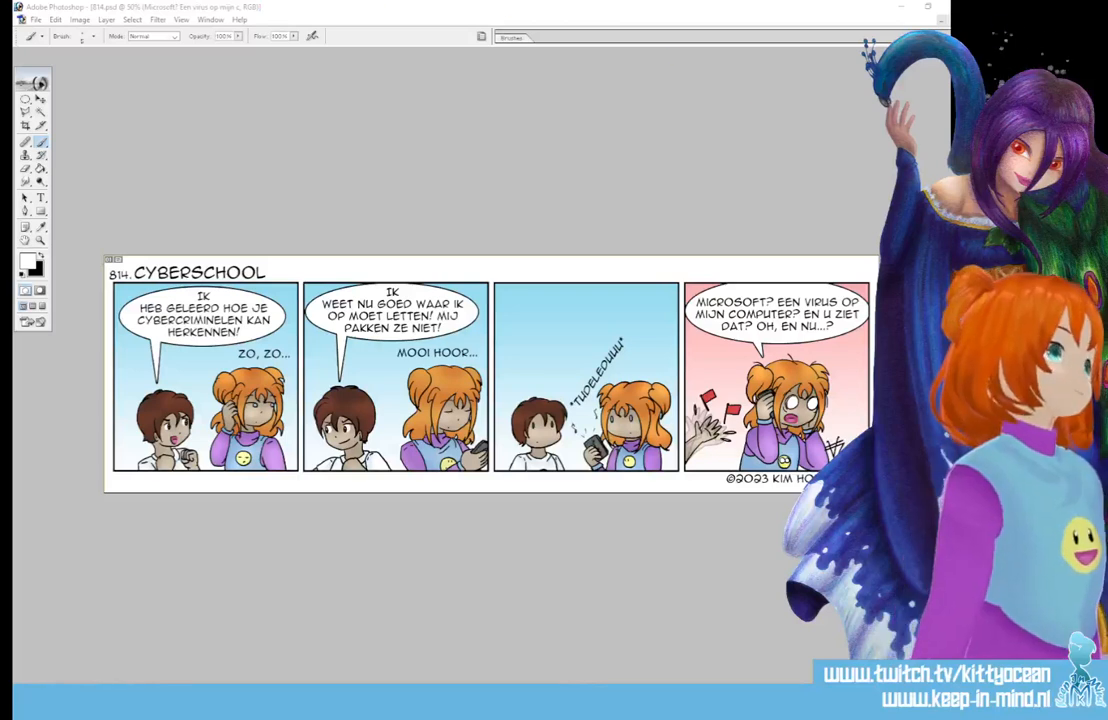
Switch to penifile V2.doc in WPS Office and select the "Jong geleerd, oud gedaan" paragraph under 12 december 2023.
drag(940, 12, 280, 4)
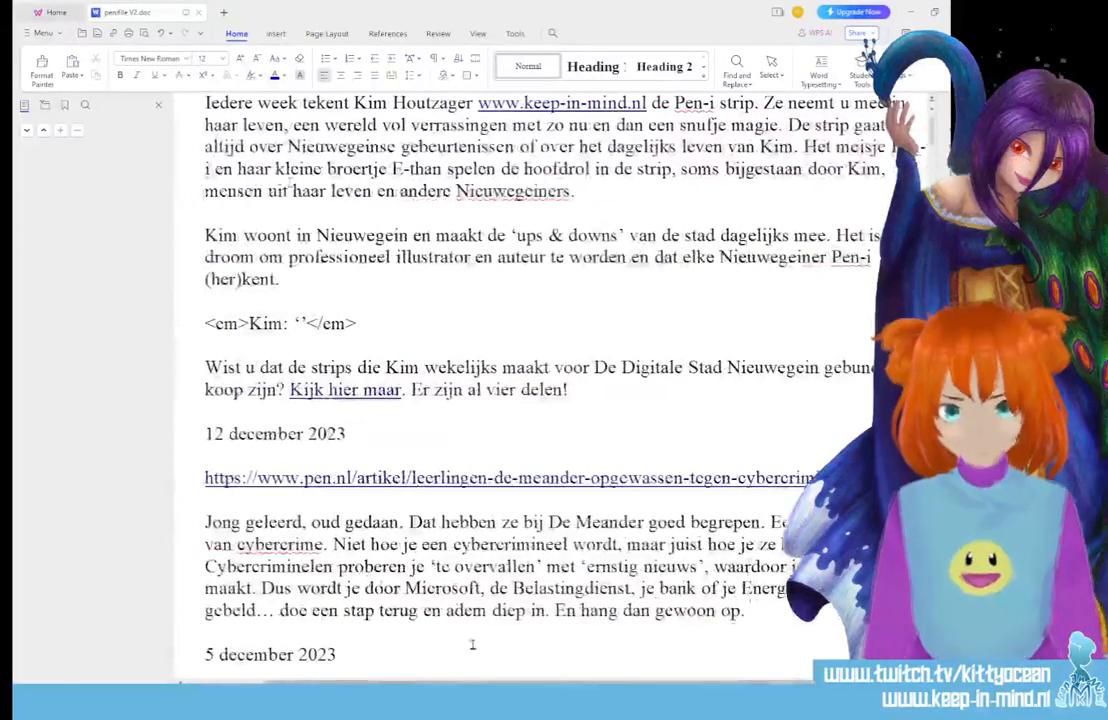
scroll(343, 327, down, 2)
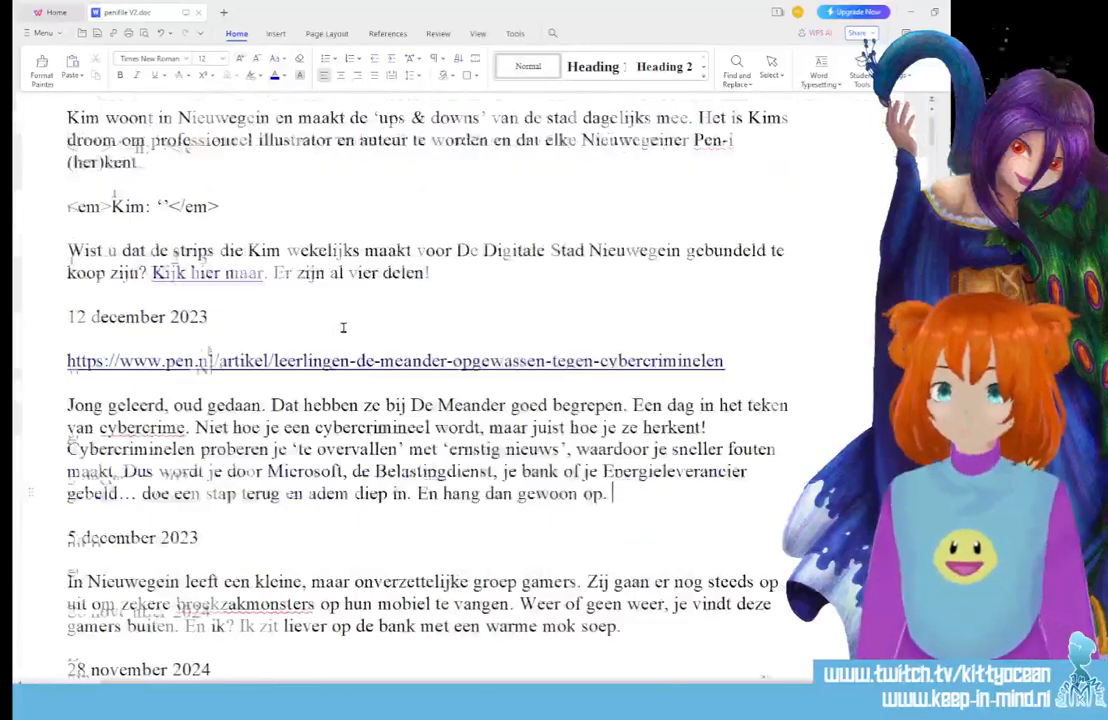
scroll(343, 327, down, 2)
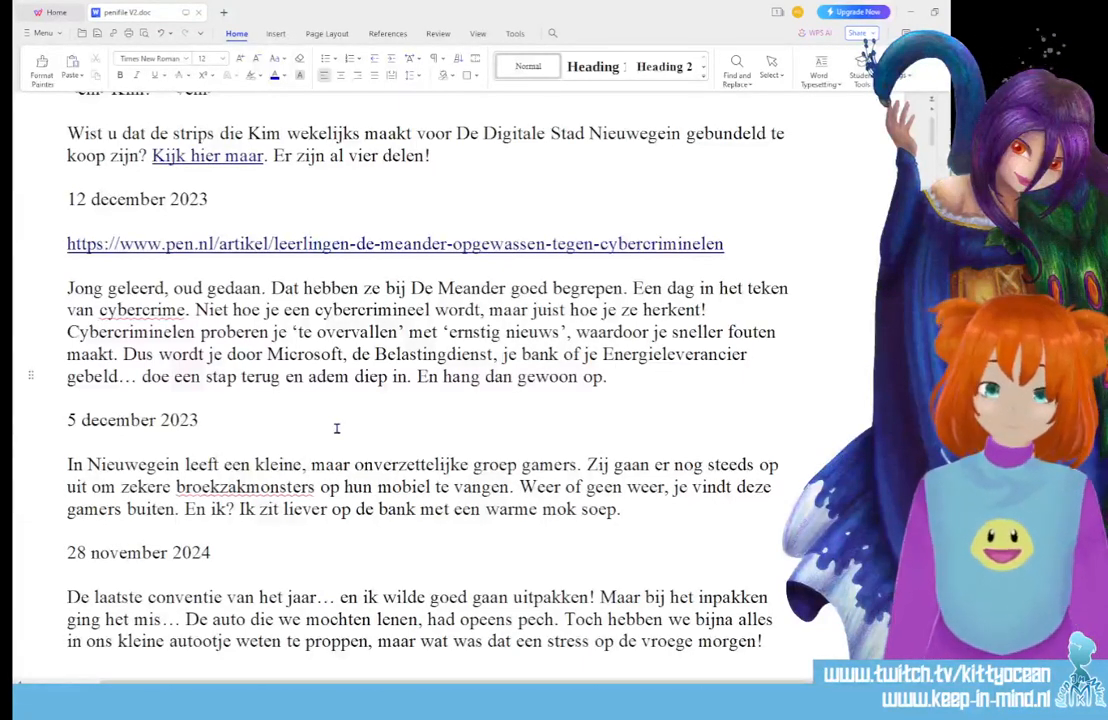
drag(608, 377, 66, 288)
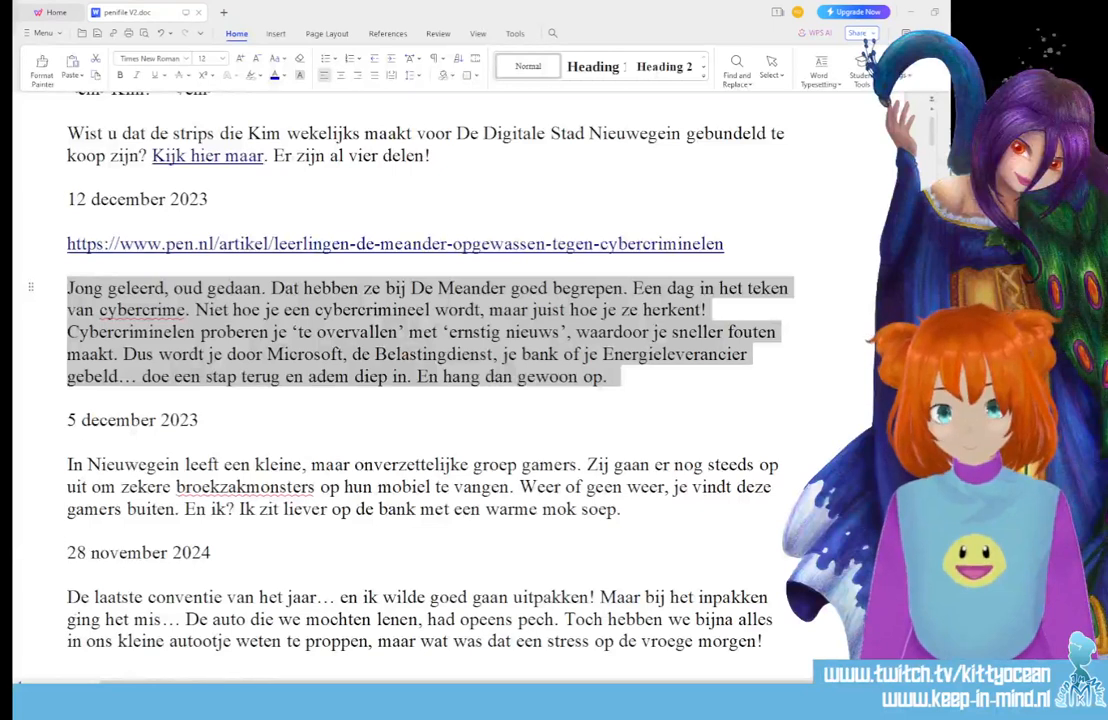
Switch to Photoshop, export the comic strip for the web as JPEG 814, and close 814.psd with its changes saved.
click(199, 700)
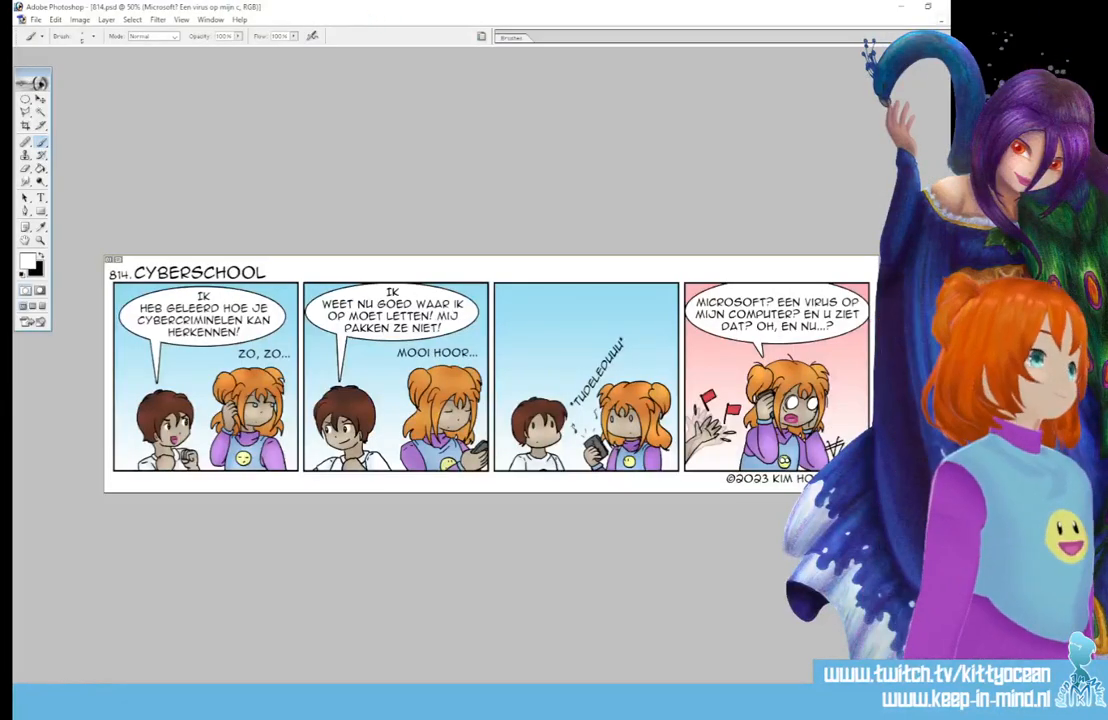
drag(461, 6, 942, 162)
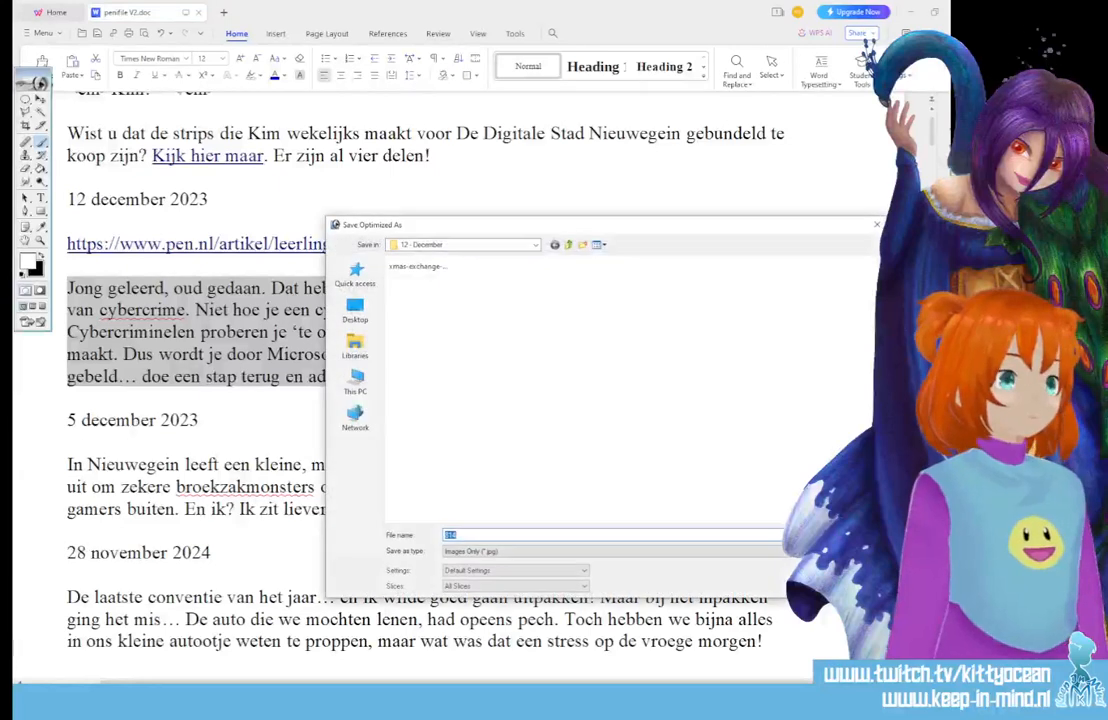
drag(580, 225, 1107, 225)
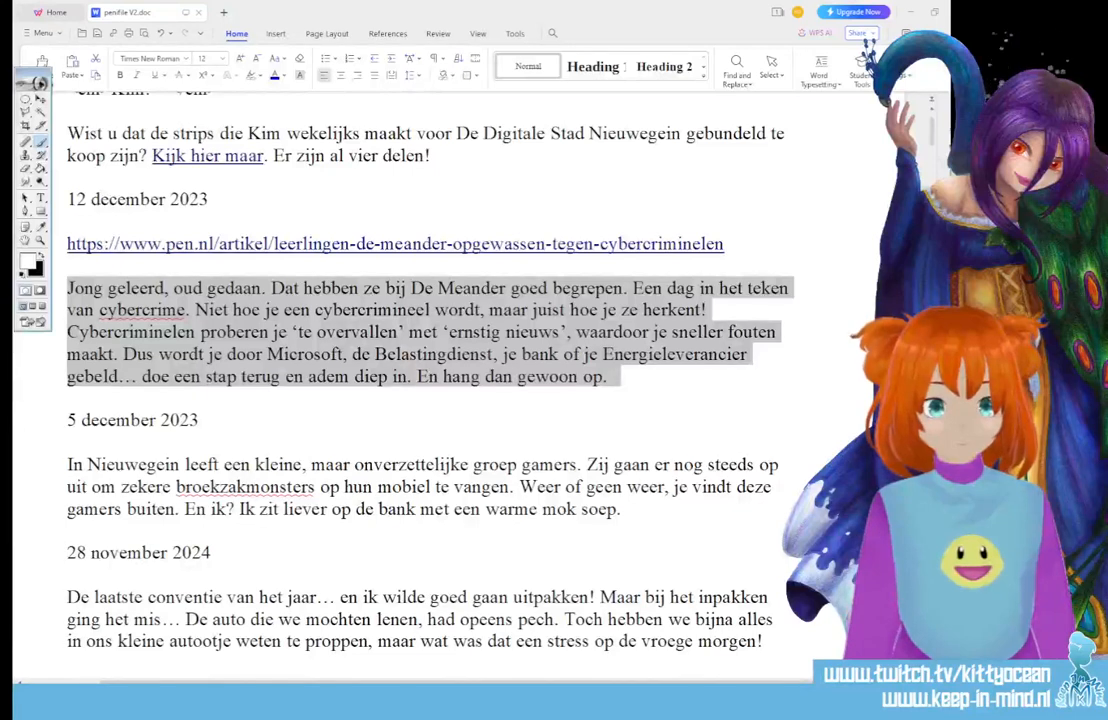
key(ctrl+w)
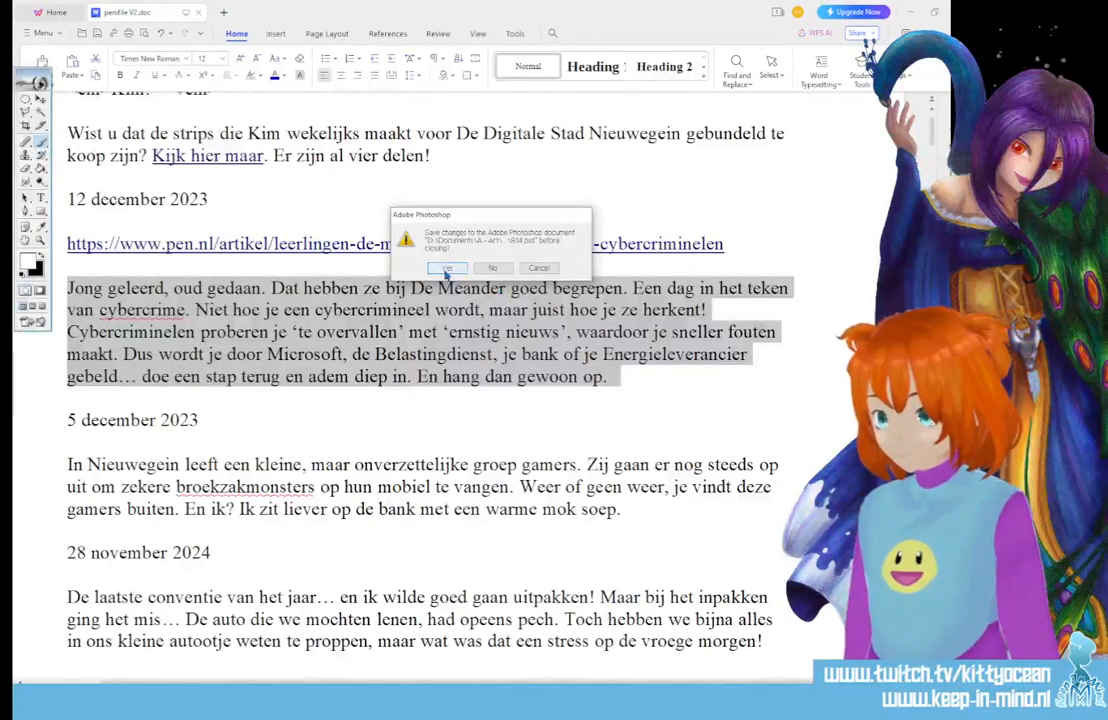
click(446, 269)
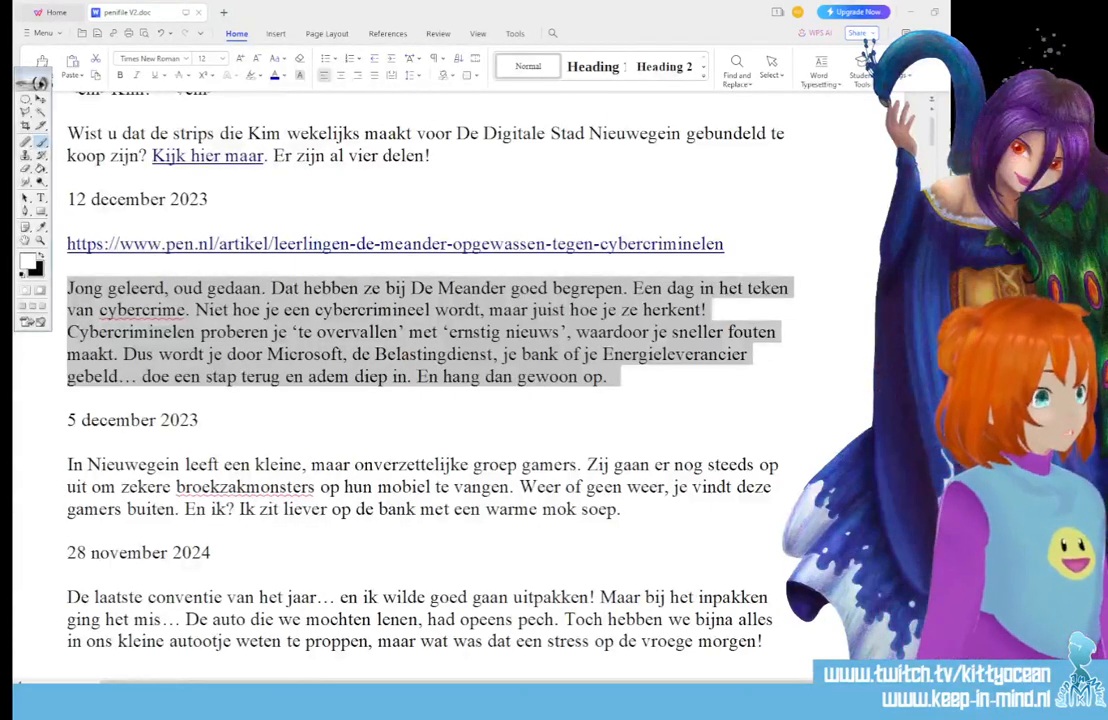
Open NewBanner2023.psd and 814.jpg one above the other in Photoshop, and copy the strip into the banner with the Move tool.
key(alt+Tab)
drag(588, 148, 327, 126)
double_click(328, 126)
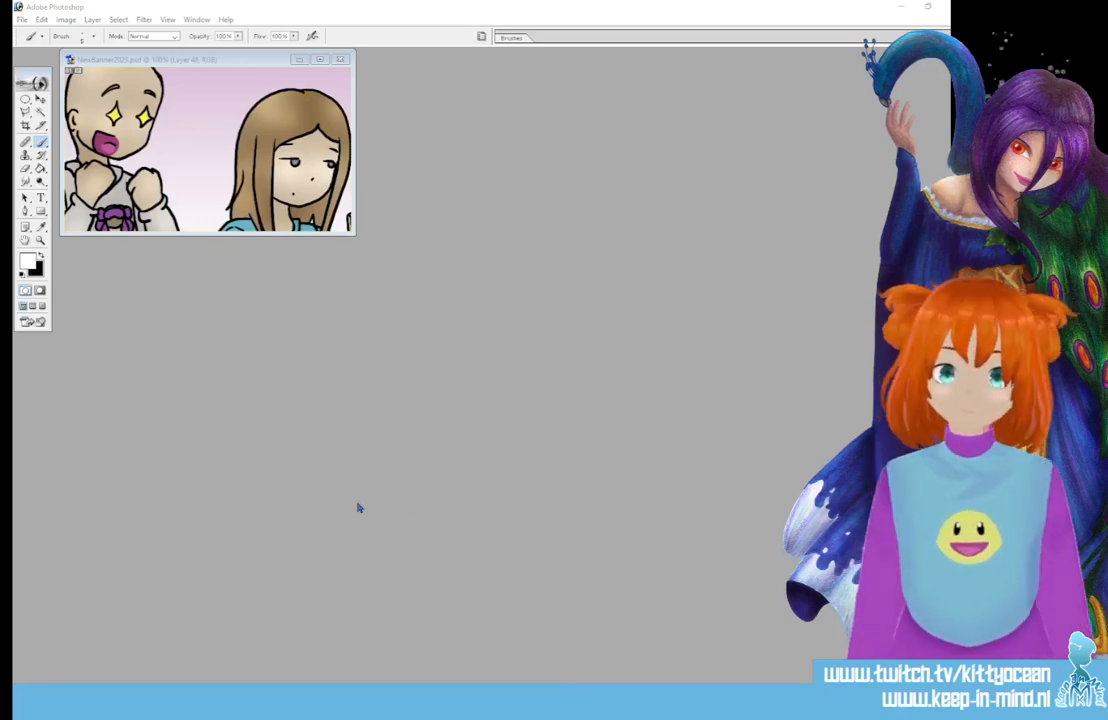
drag(309, 67, 309, 327)
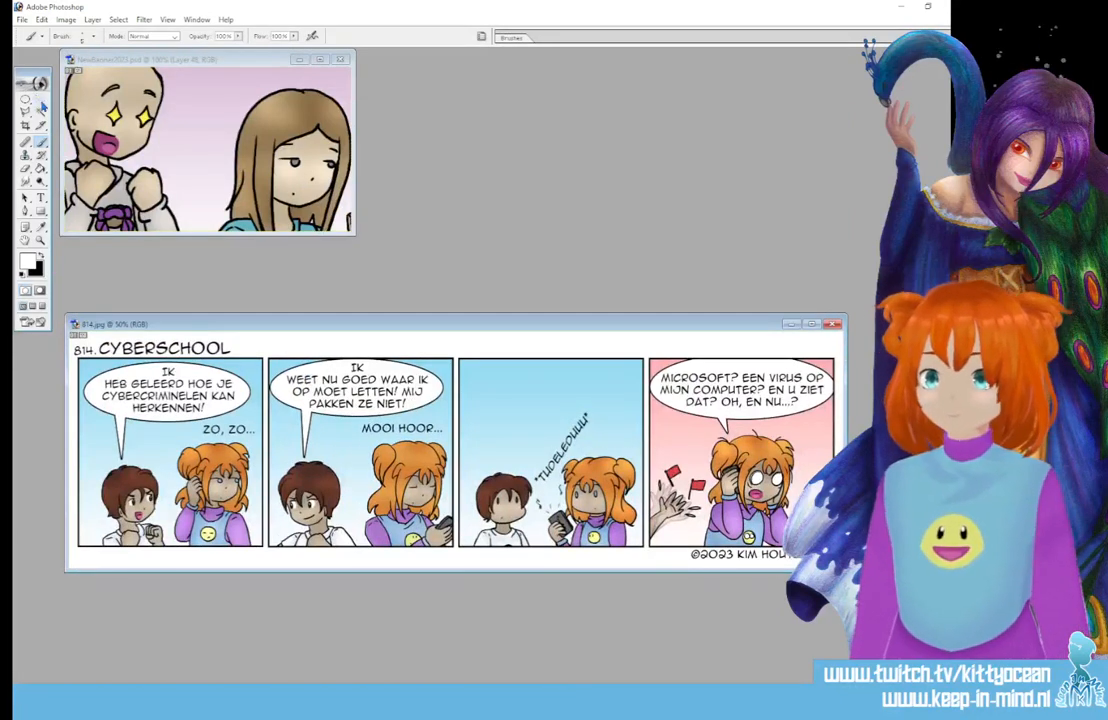
click(37, 97)
drag(253, 252, 219, 217)
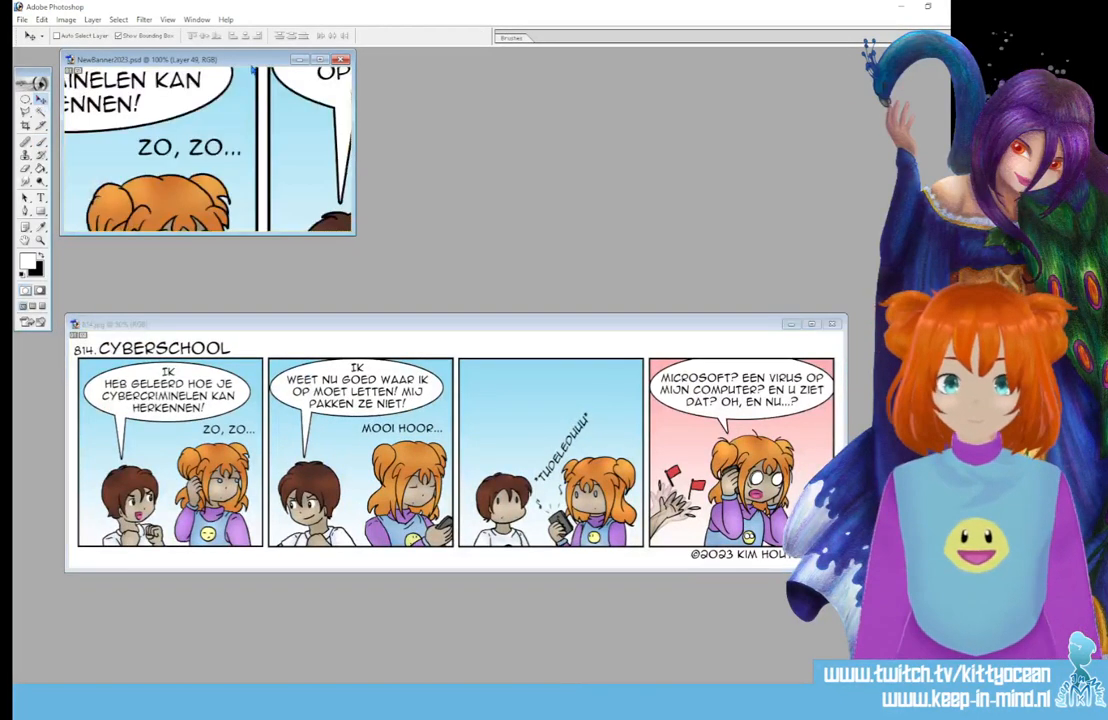
Maximize the banner document and position the strip so the boy and girl from the first panel fill the banner.
drag(219, 55, 242, 50)
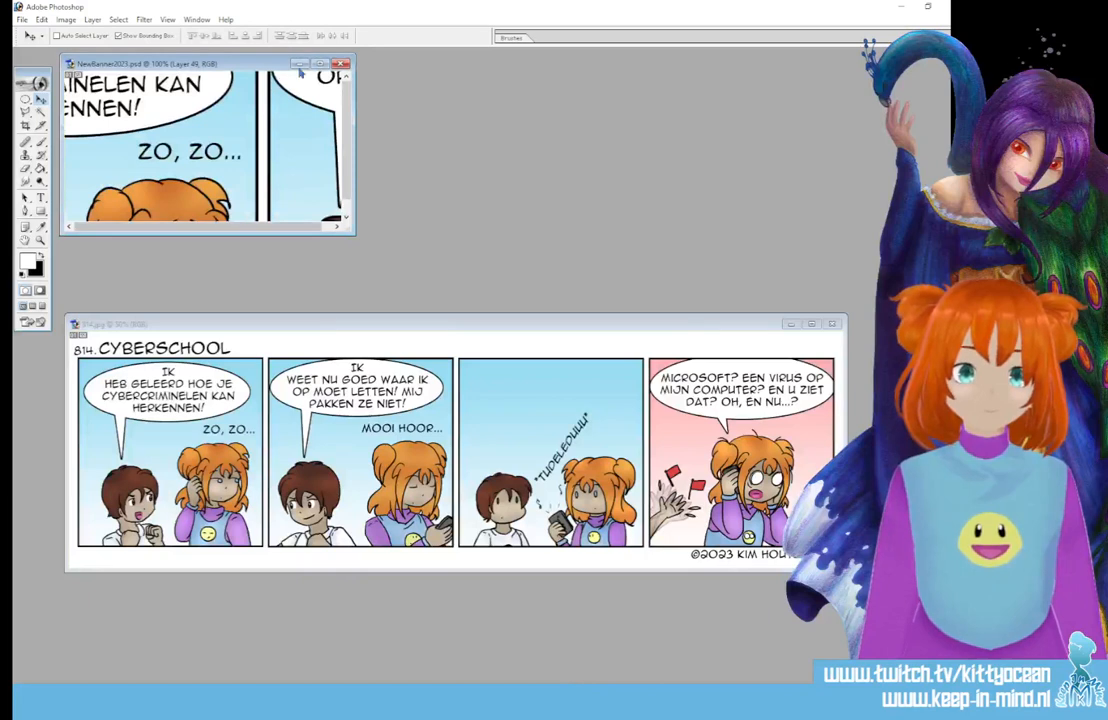
double_click(268, 57)
drag(507, 374, 630, 290)
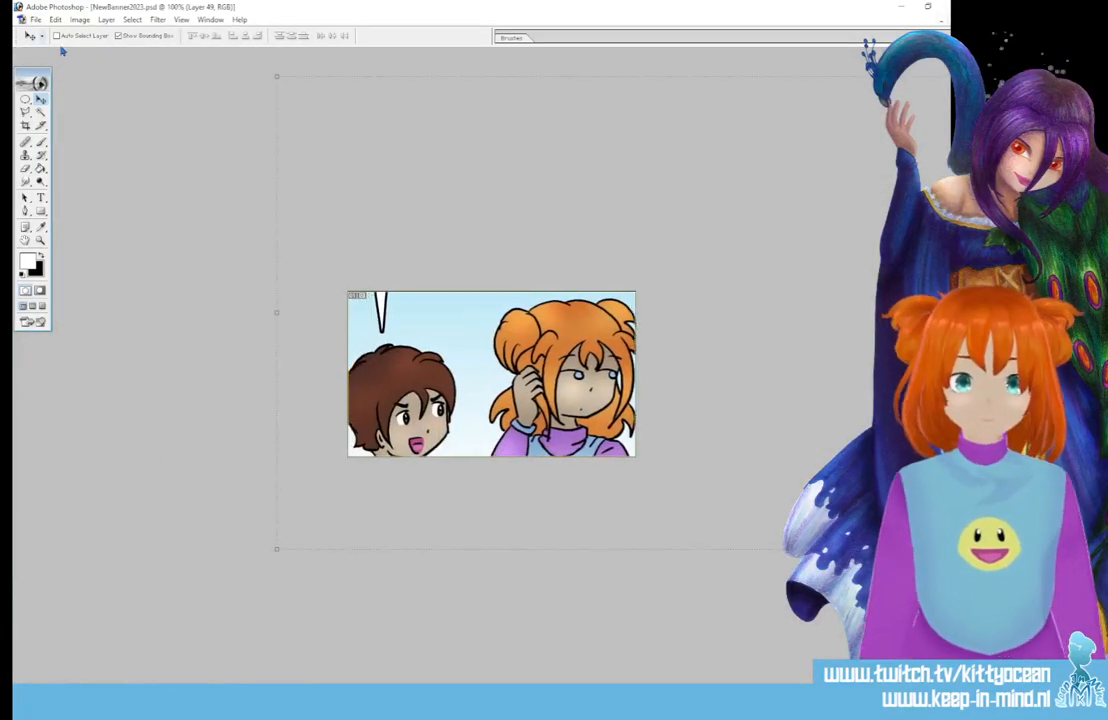
Export the banner for the web as JPEG 814banner, and close NewBanner2023.psd with its changes saved.
click(35, 20)
click(117, 147)
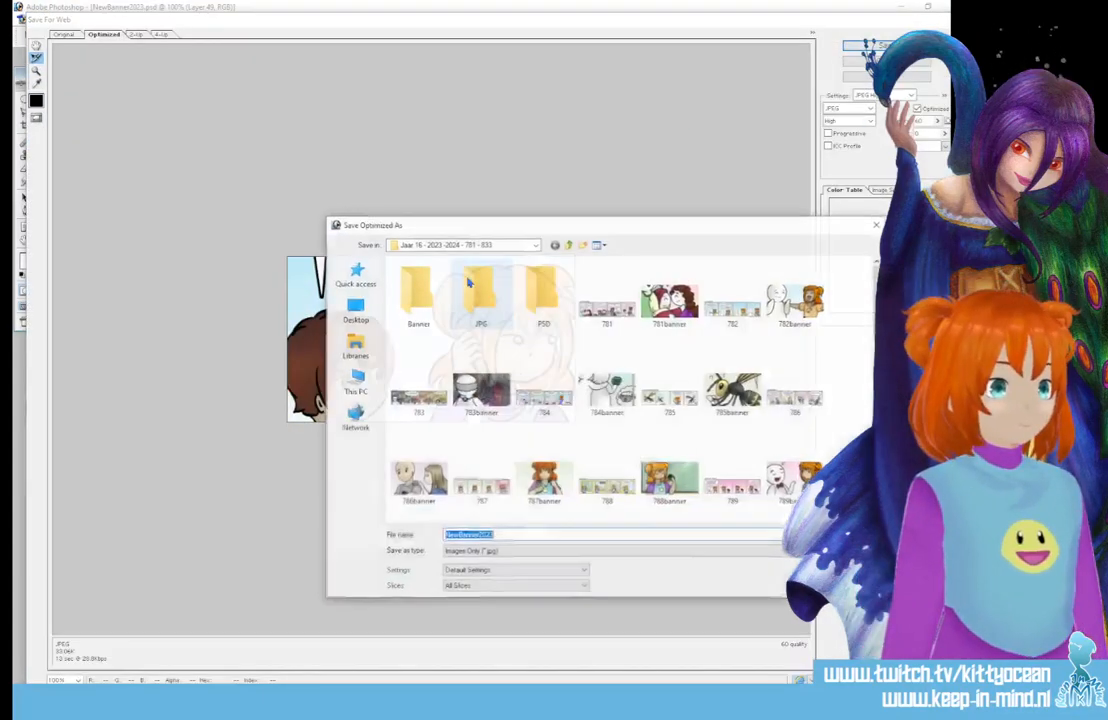
key(Return)
text(814)
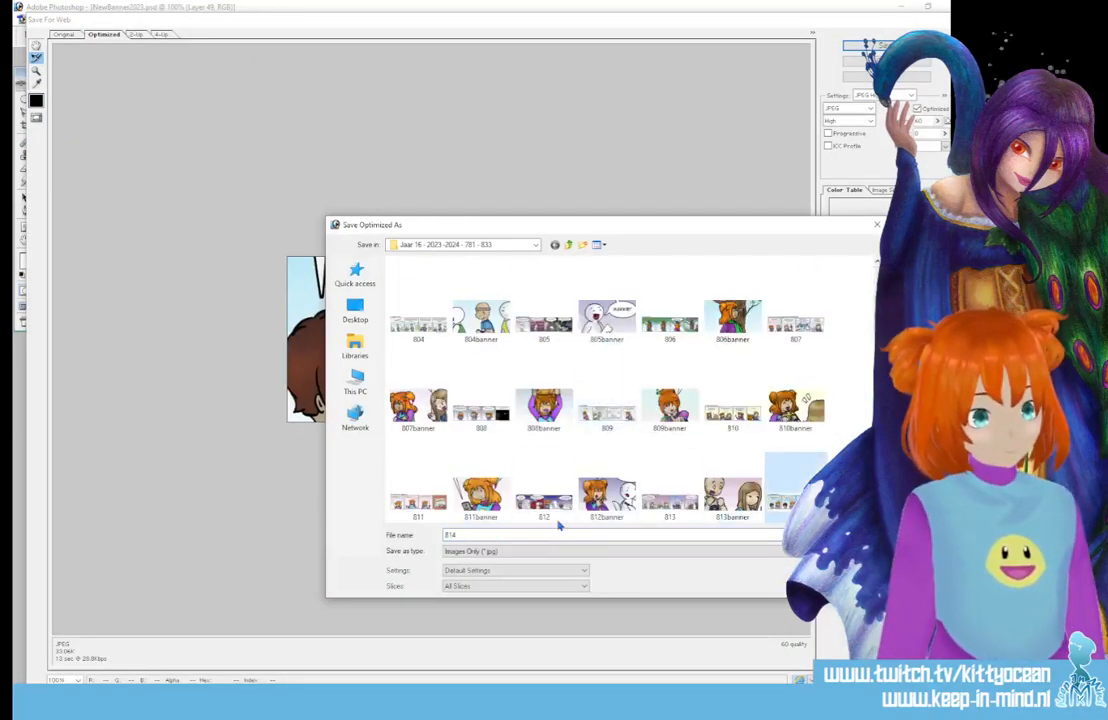
text(banner)
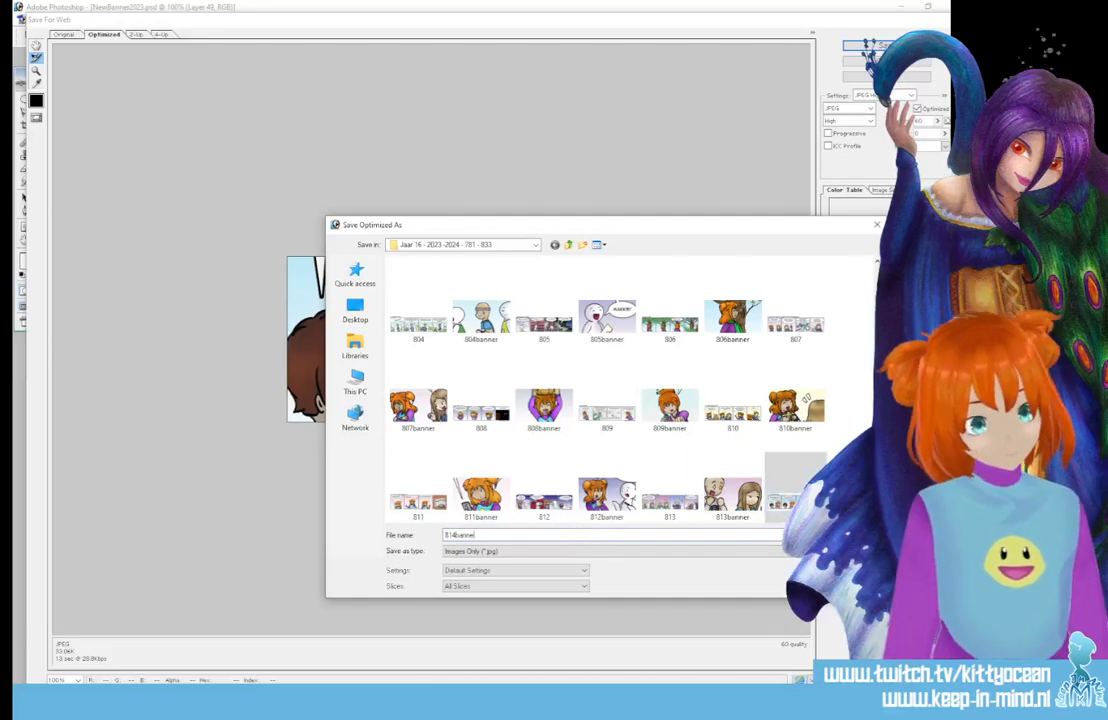
key(Return)
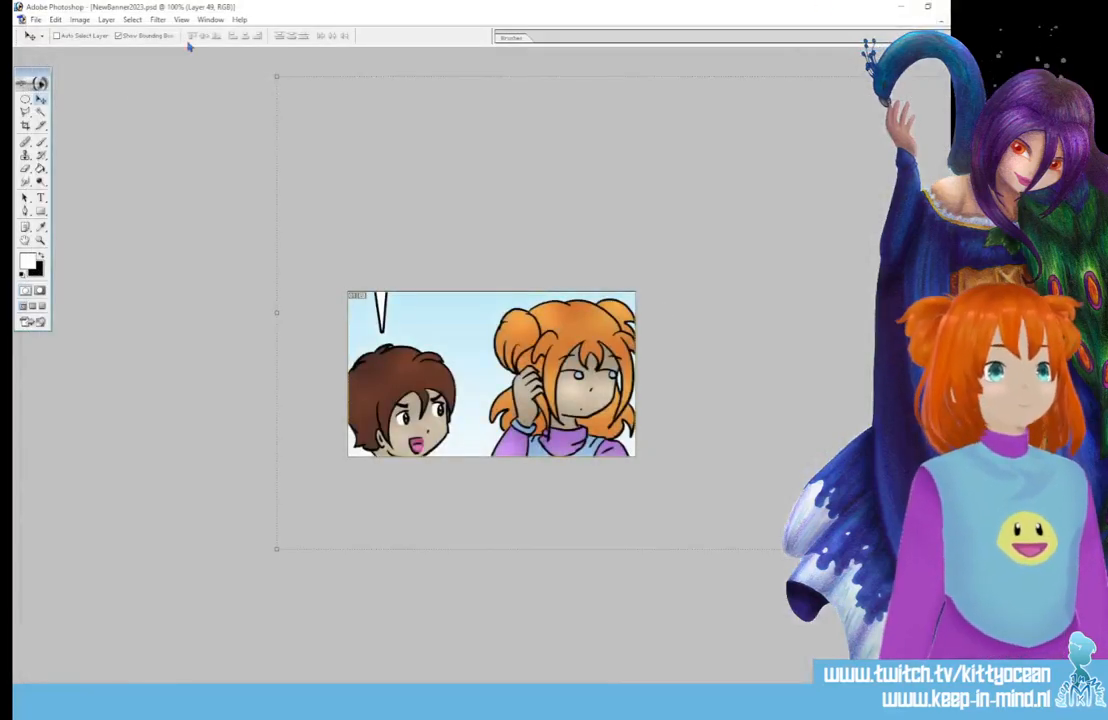
click(944, 6)
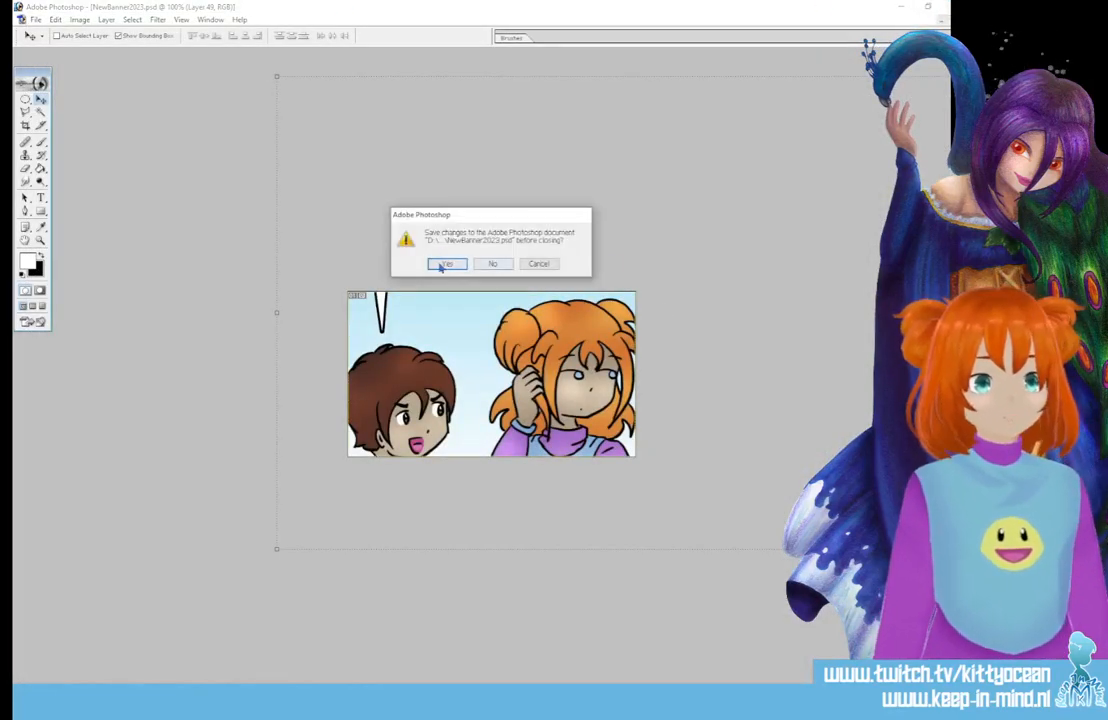
click(446, 263)
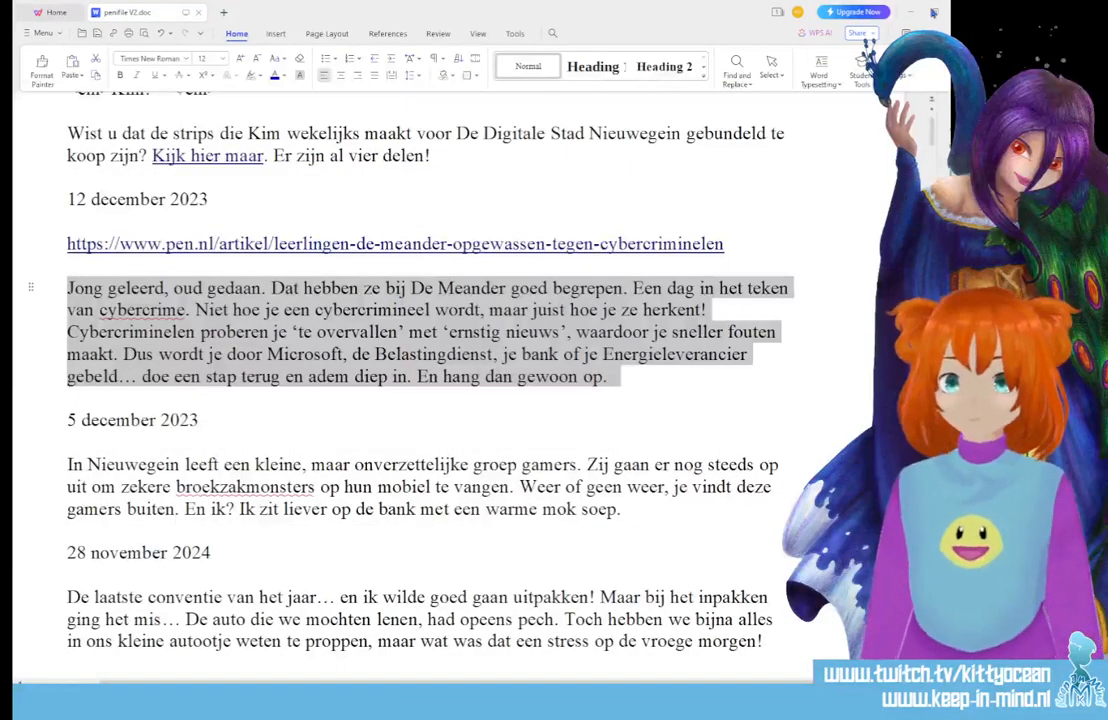
Put the WPS Office document away and close the dragonfly-wings model in 3D Builder.
click(908, 17)
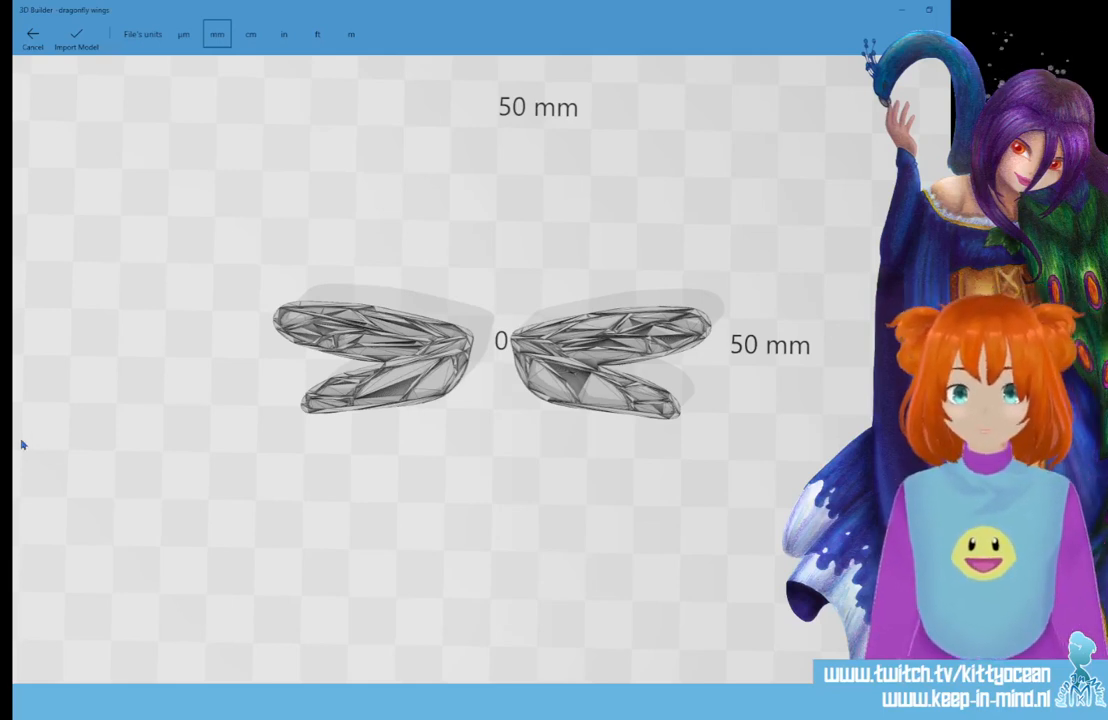
click(945, 9)
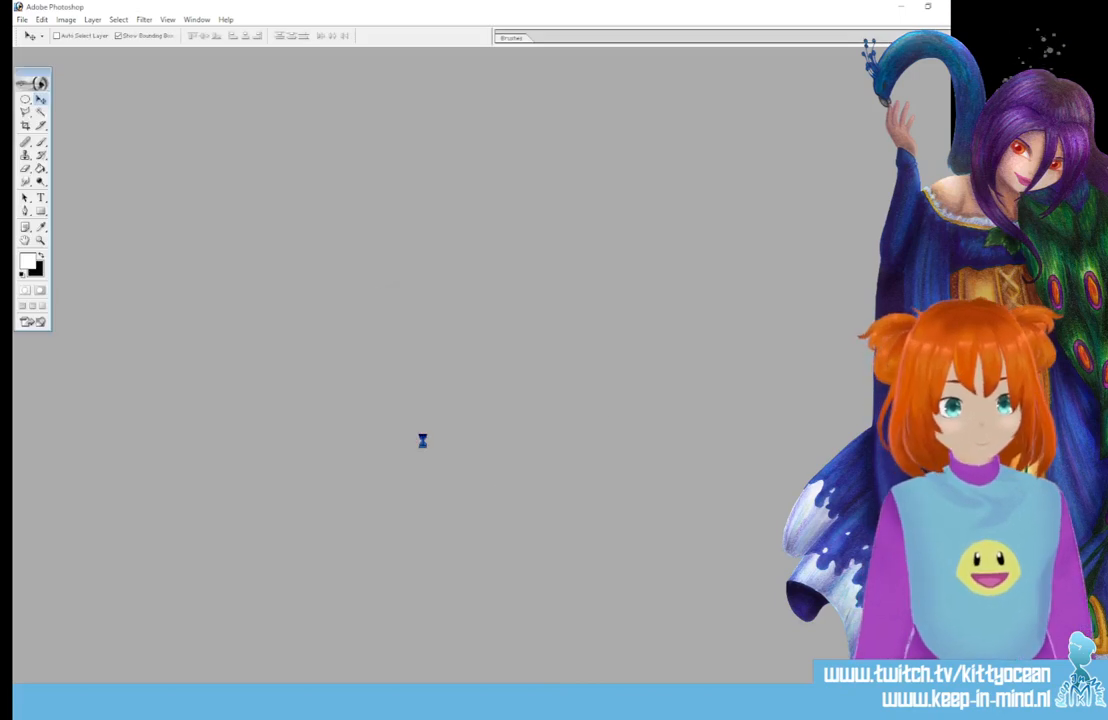
Open Kali 05.pdf in Photoshop and turn its red mandala into black line art, accepting Levels and continuing past the alerts.
click(568, 316)
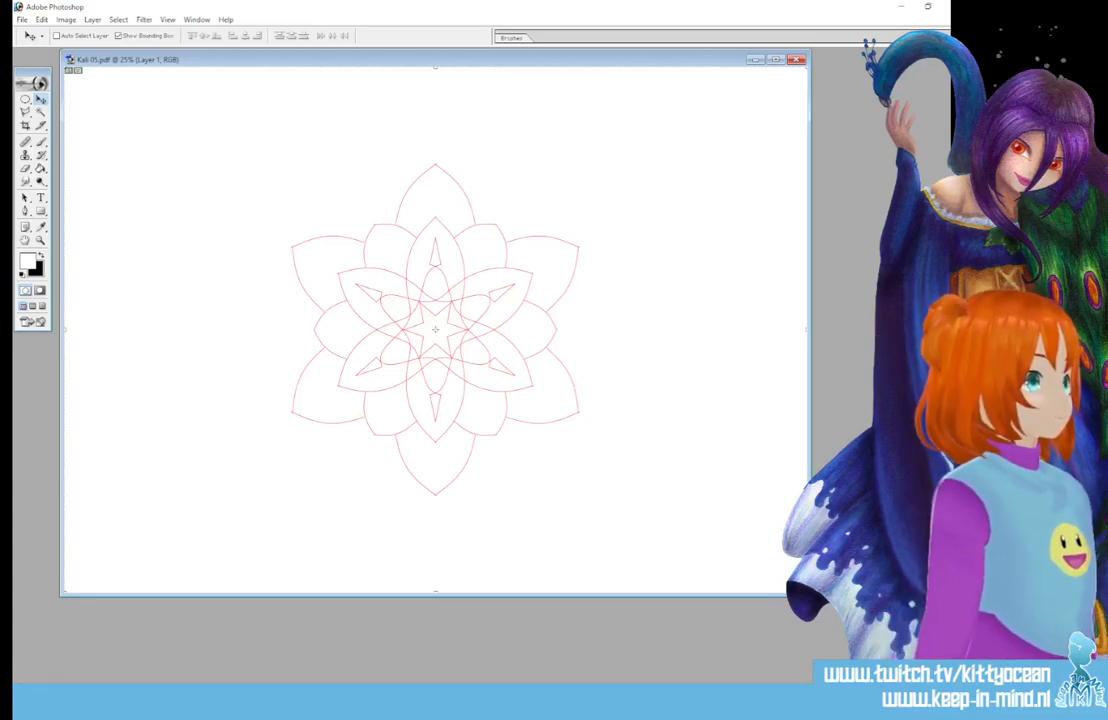
key(ctrl+l)
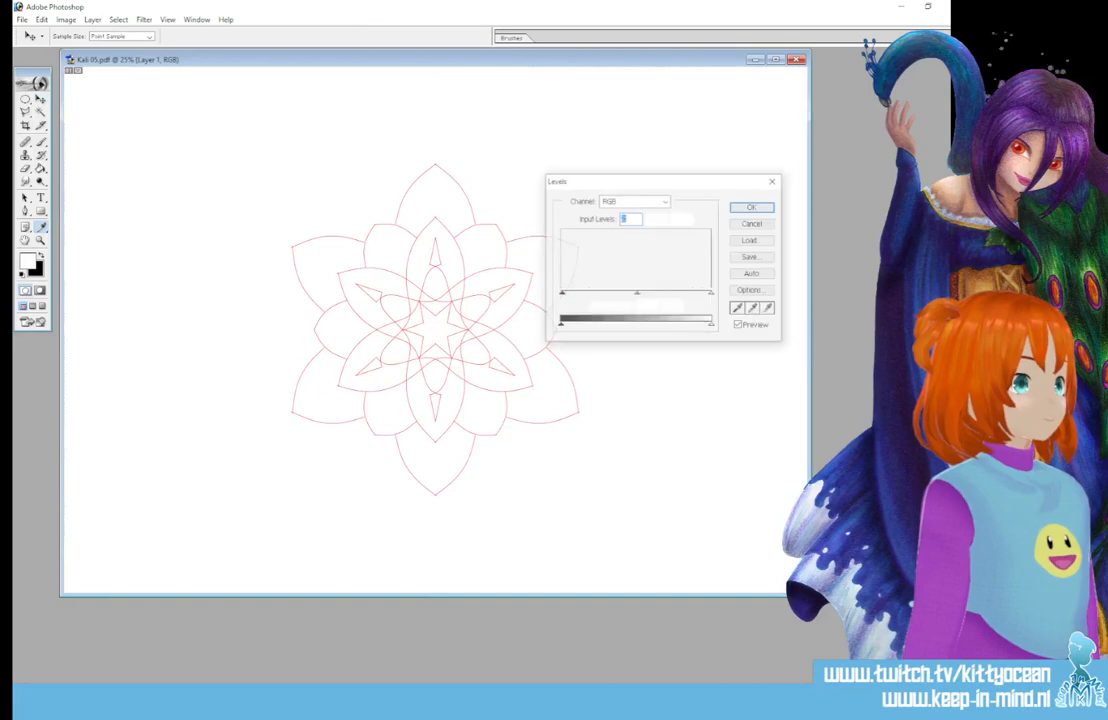
click(762, 208)
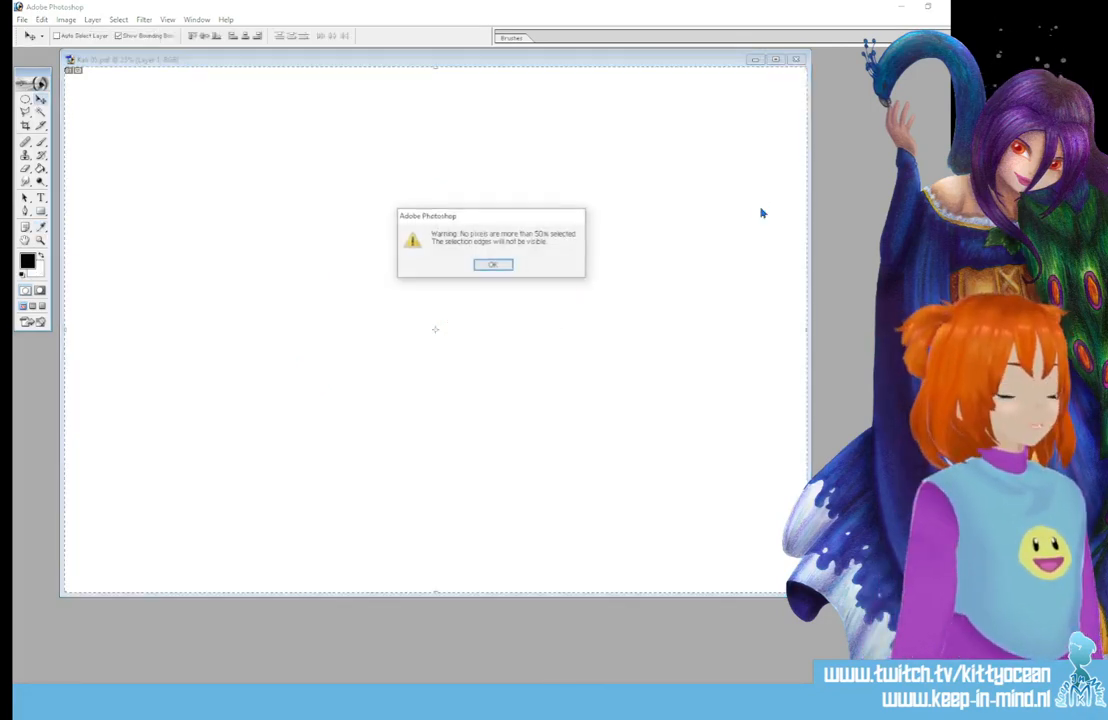
click(500, 266)
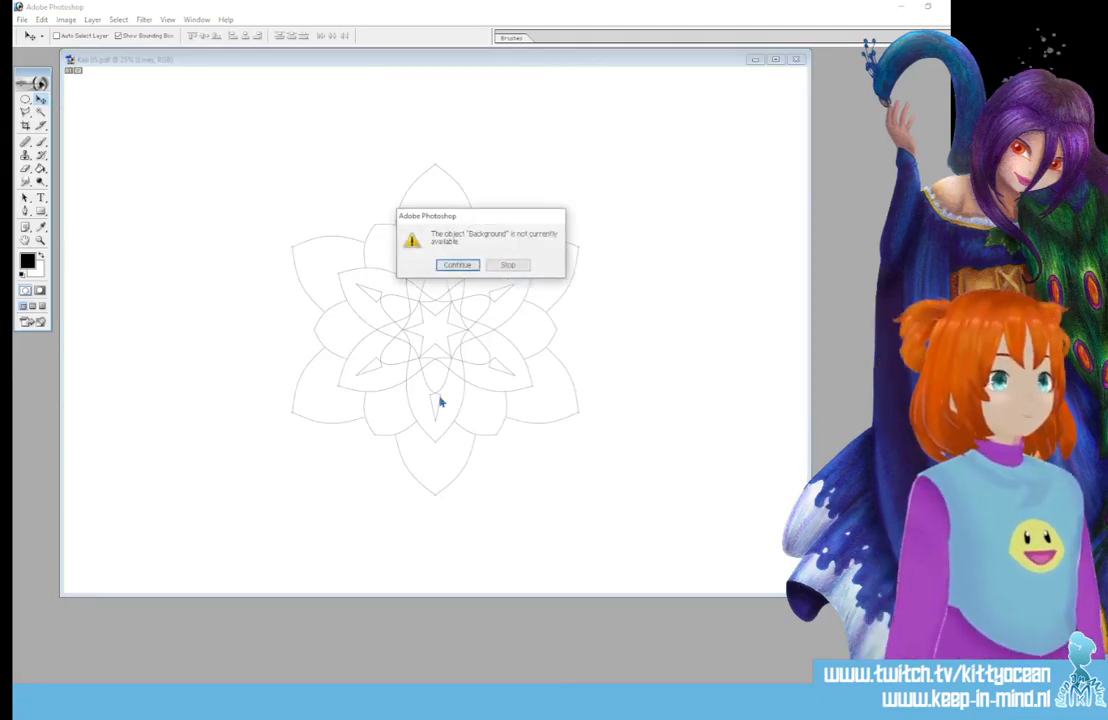
click(456, 264)
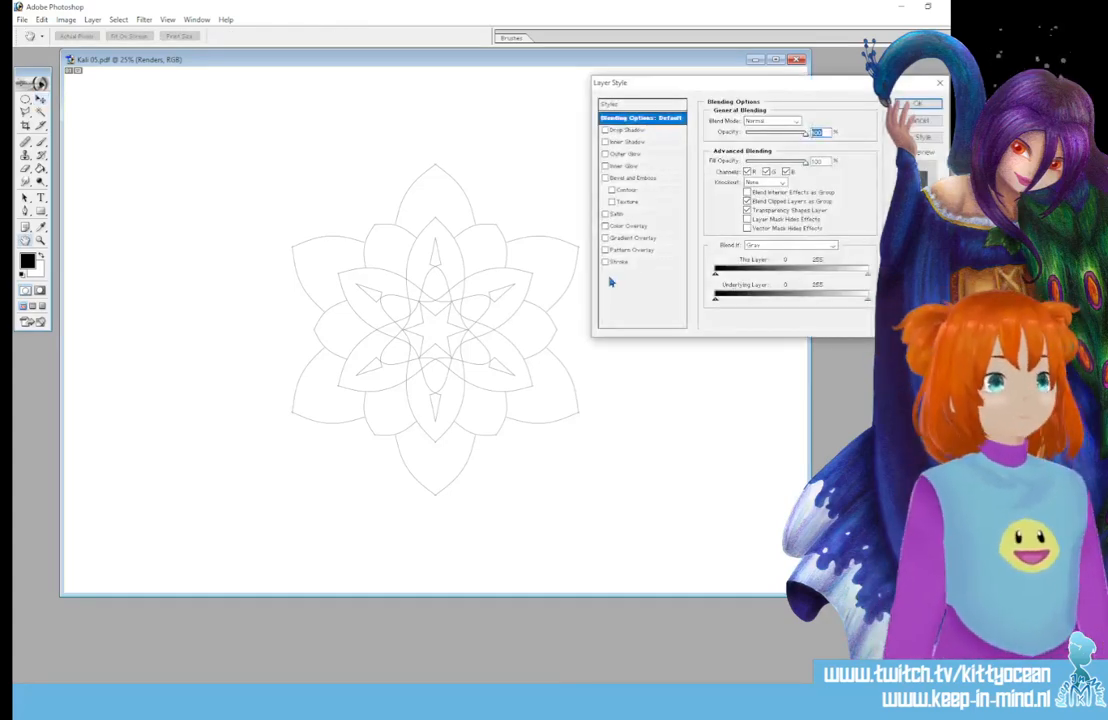
Give the Renders layer a 10 px outside stroke in black (000000).
click(614, 262)
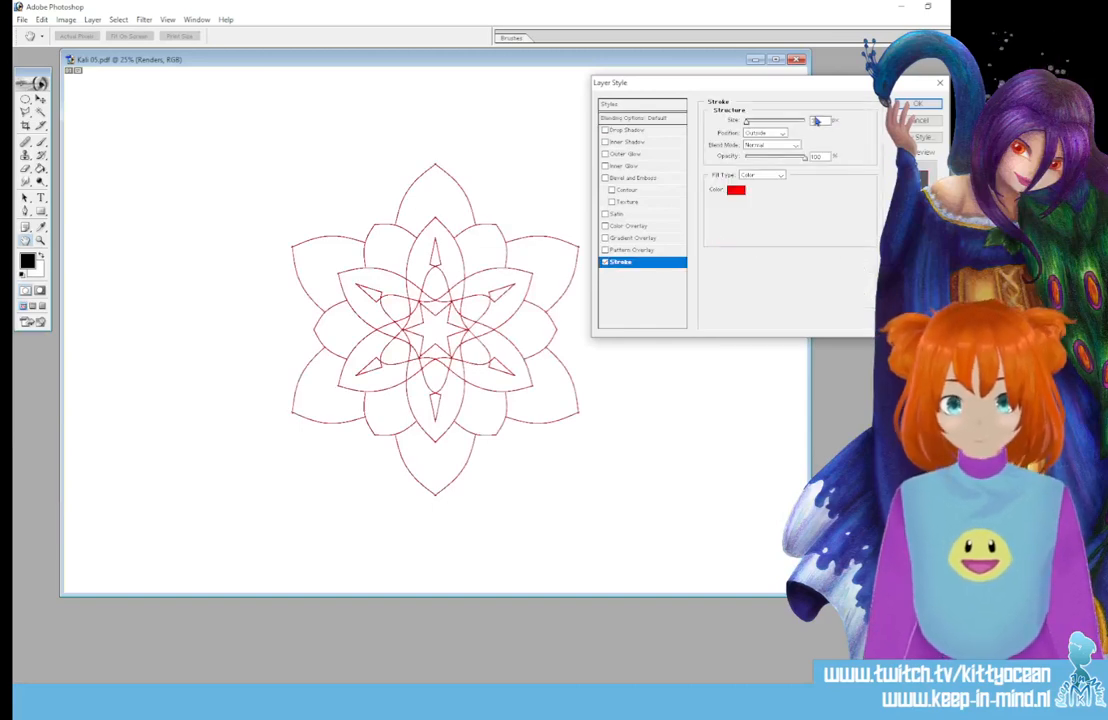
drag(774, 120, 736, 123)
text(10)
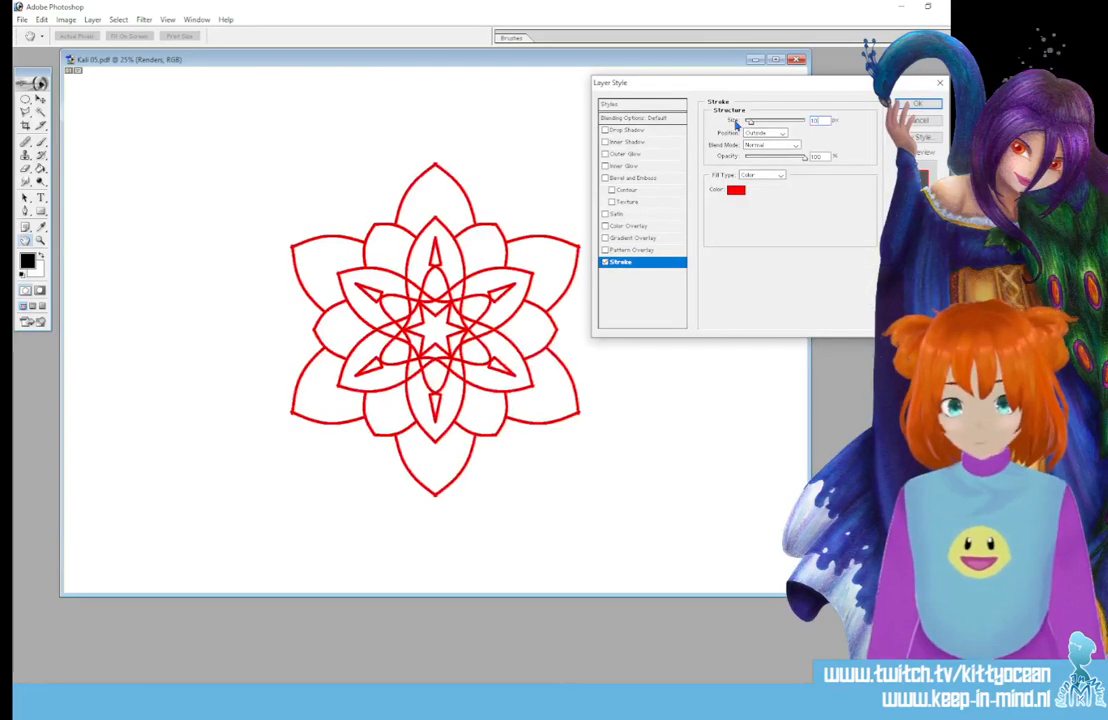
click(736, 190)
click(575, 251)
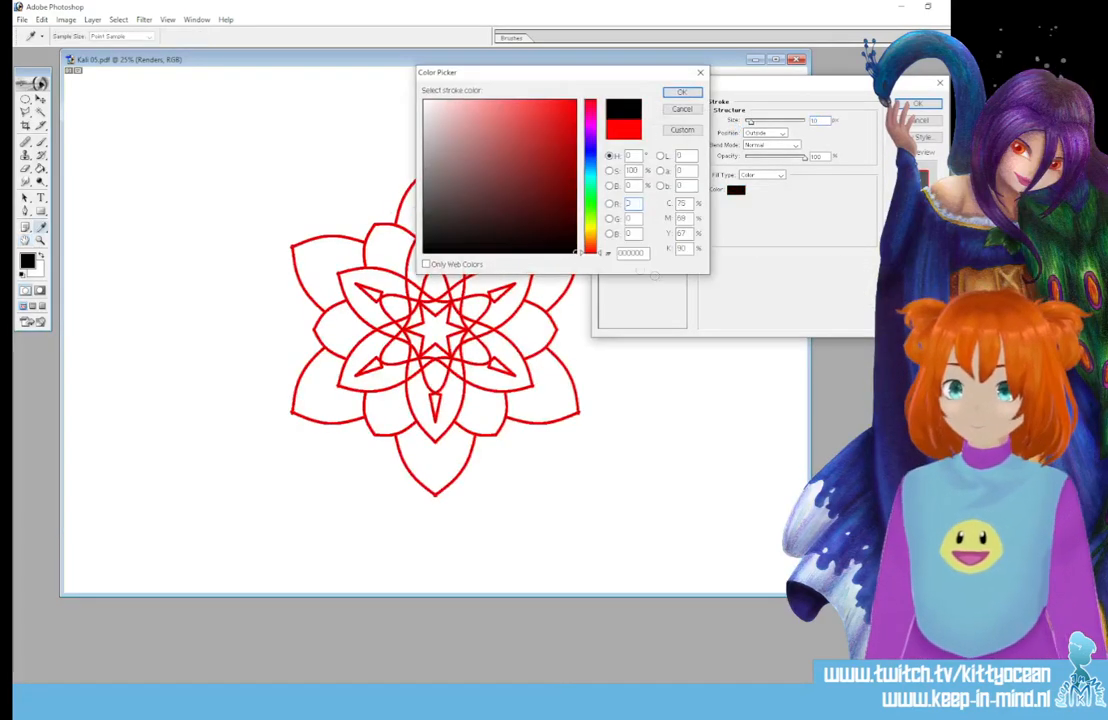
click(690, 93)
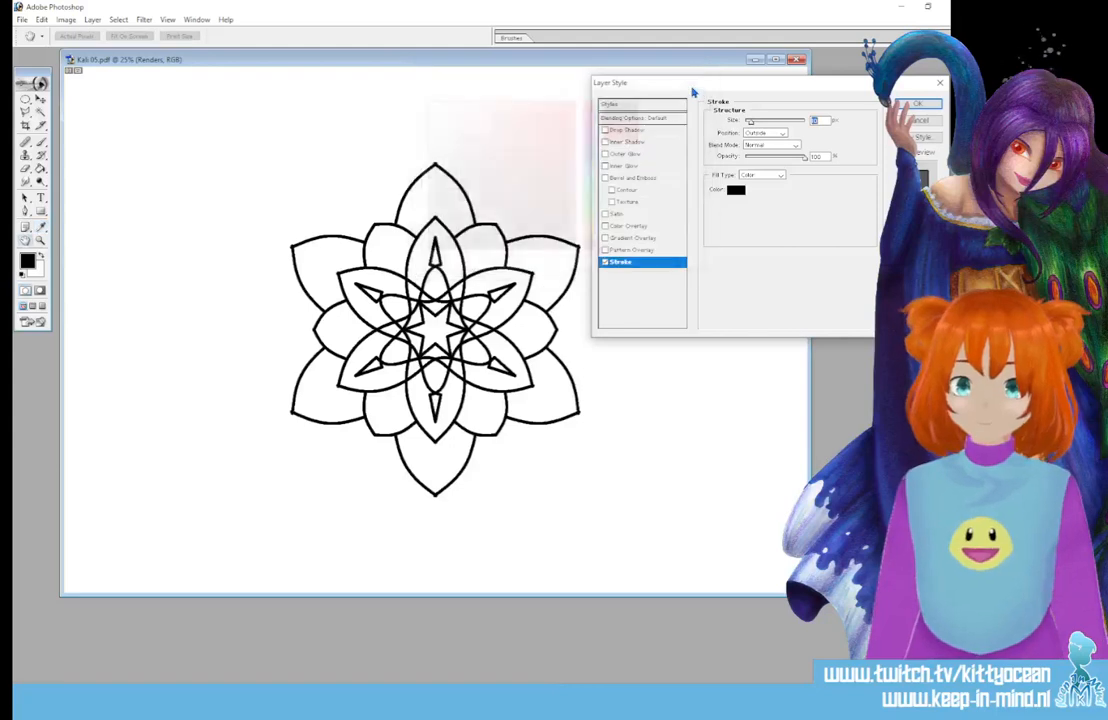
click(918, 103)
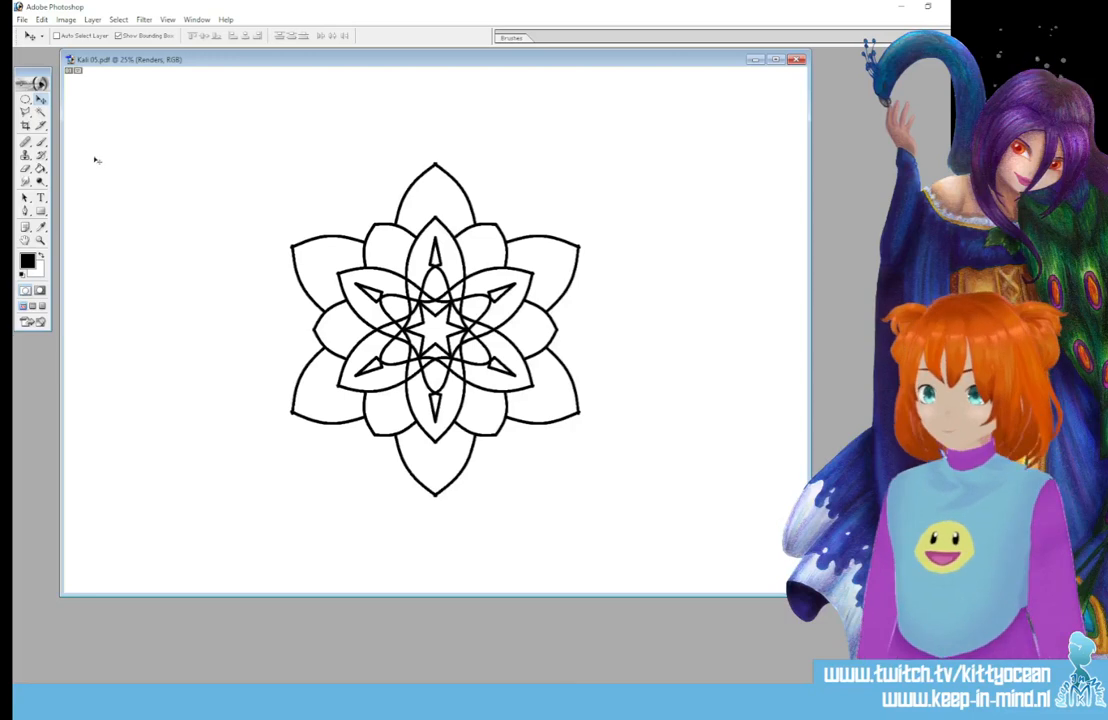
Select the blank area around the mandala with the Magic Wand and add a new layer.
click(42, 115)
click(240, 273)
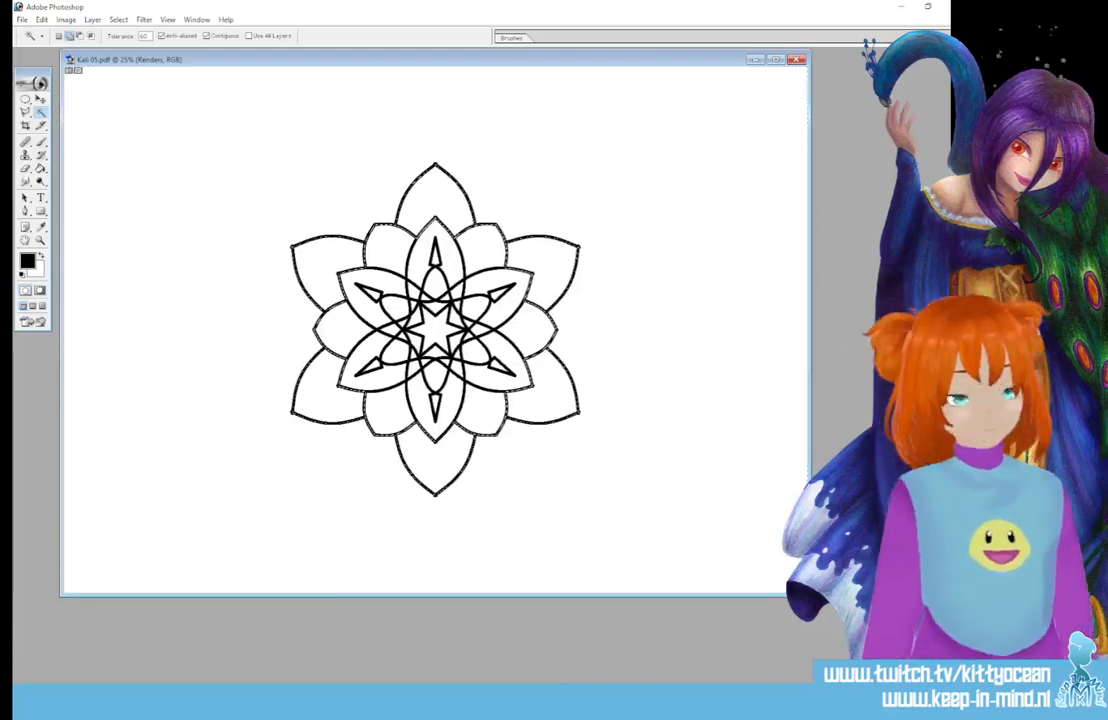
key(ctrl+shift+alt+n)
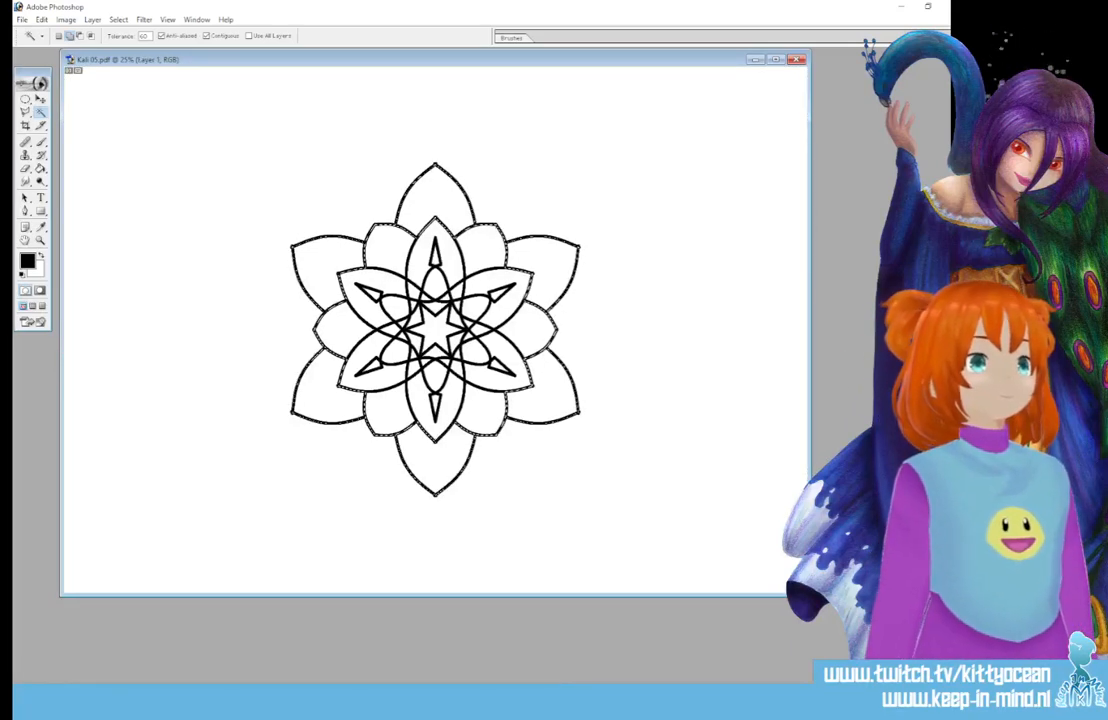
Take the Paint Bucket with white as the foreground color, add a second new layer, and clear the selection.
click(41, 168)
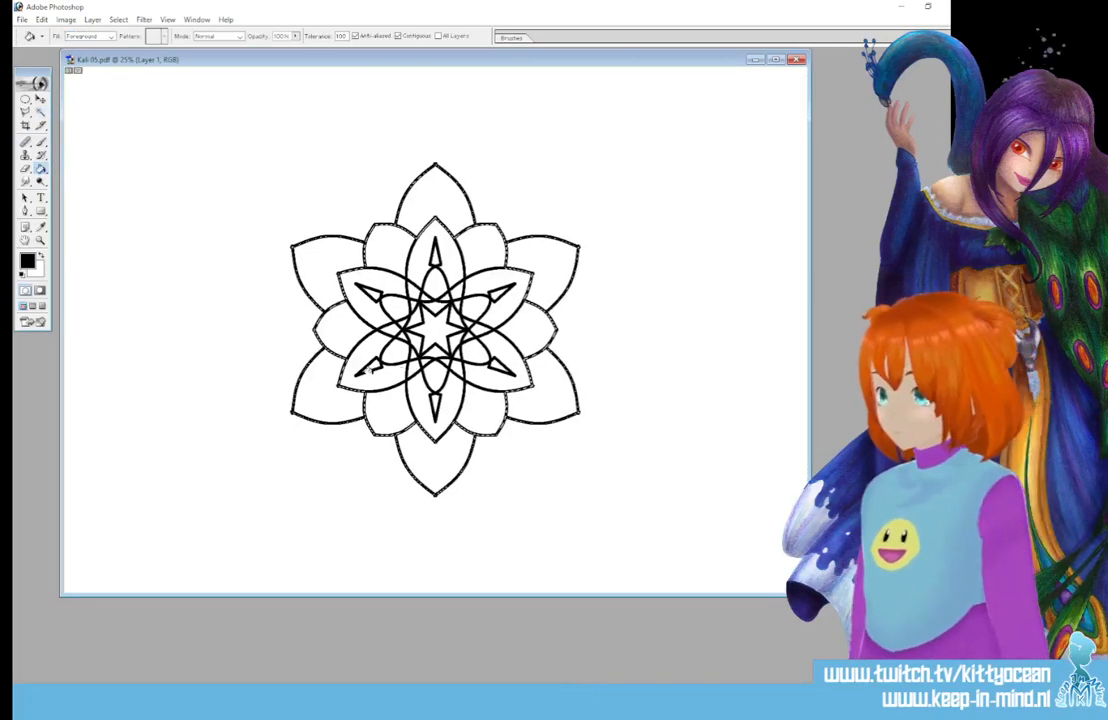
click(39, 256)
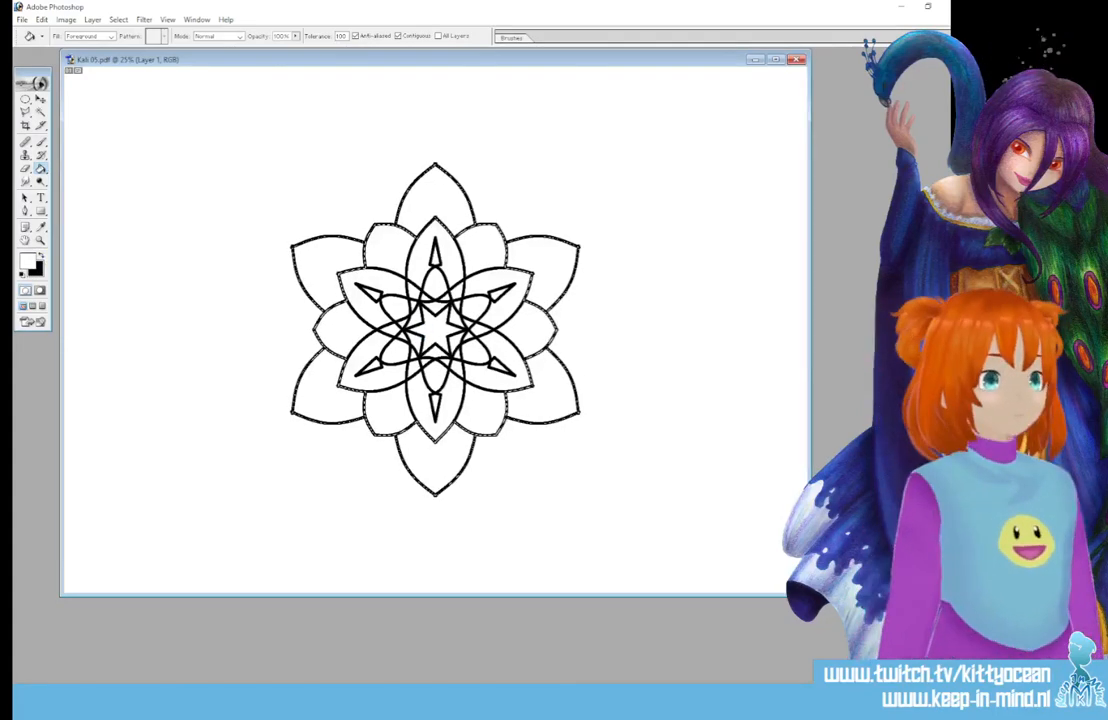
key(ctrl+shift+alt+n)
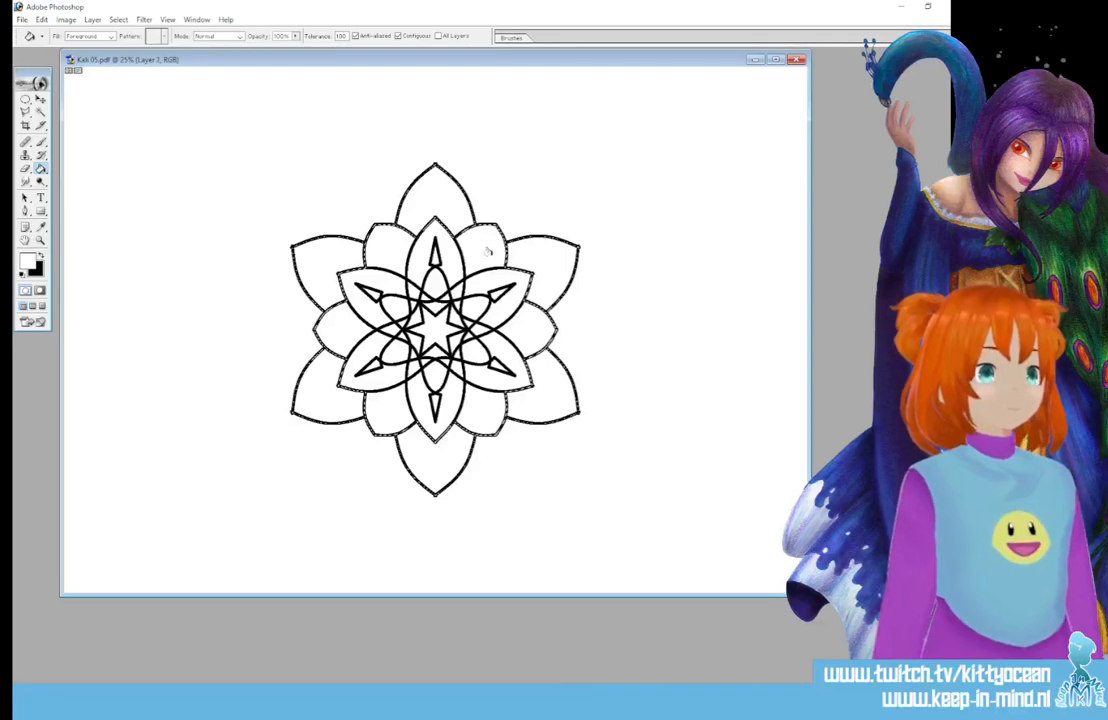
key(ctrl+d)
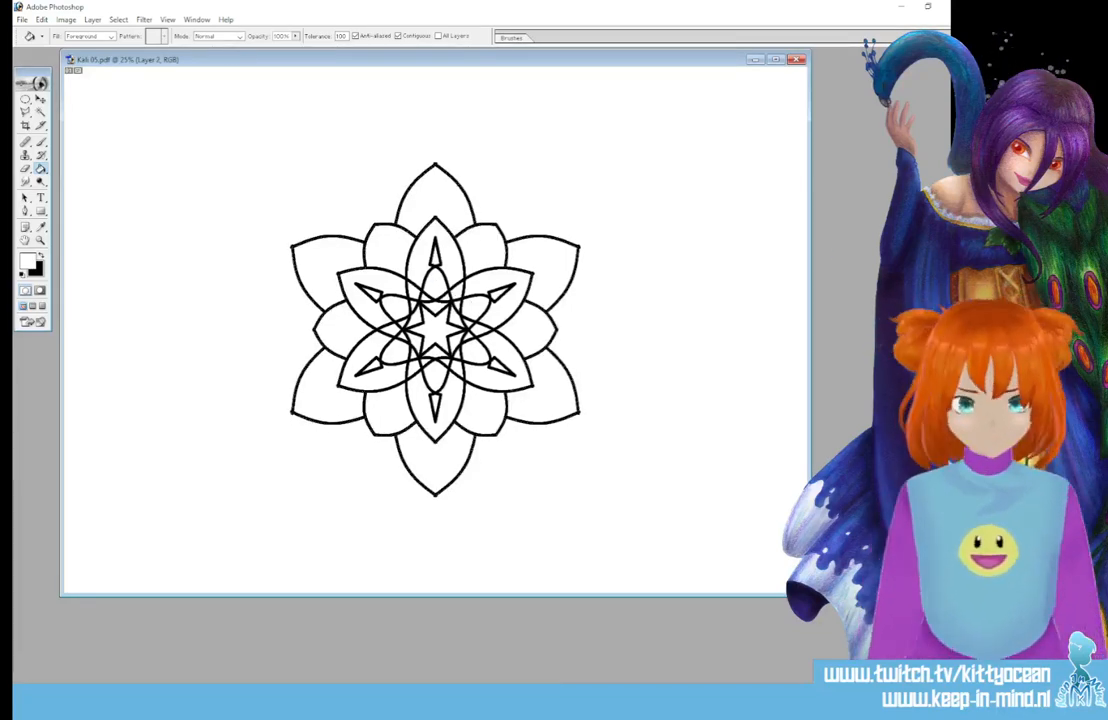
Give Layer 2 a 20 px outside stroke and change the stroke color to black.
double_click(836, 265)
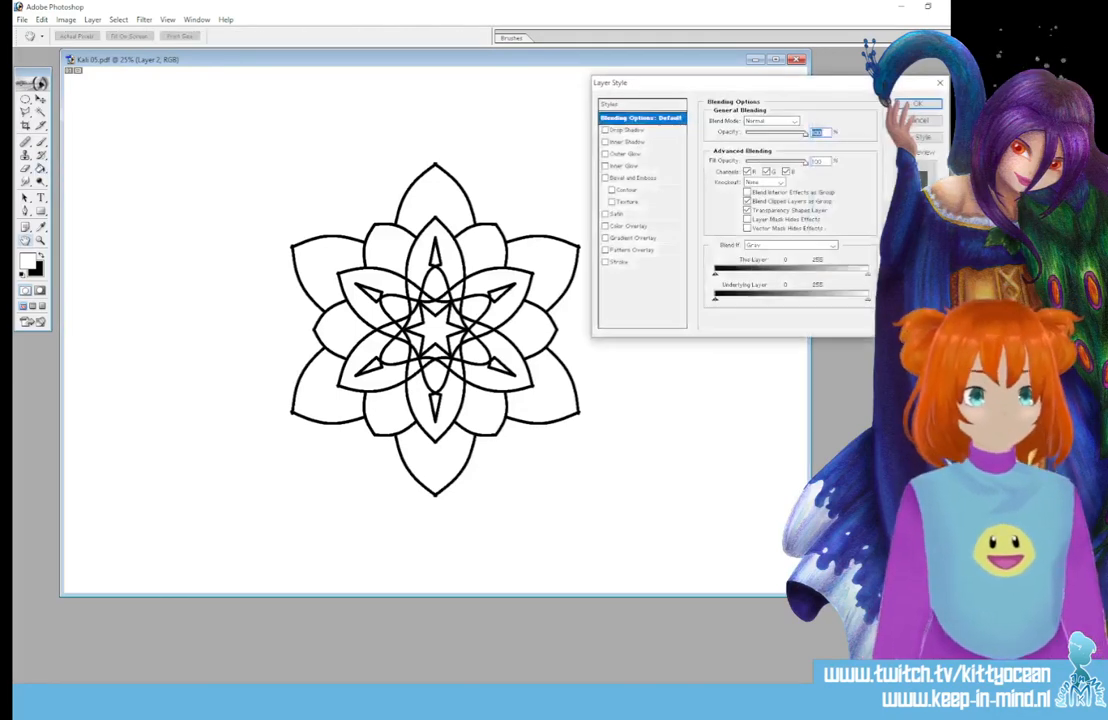
click(620, 262)
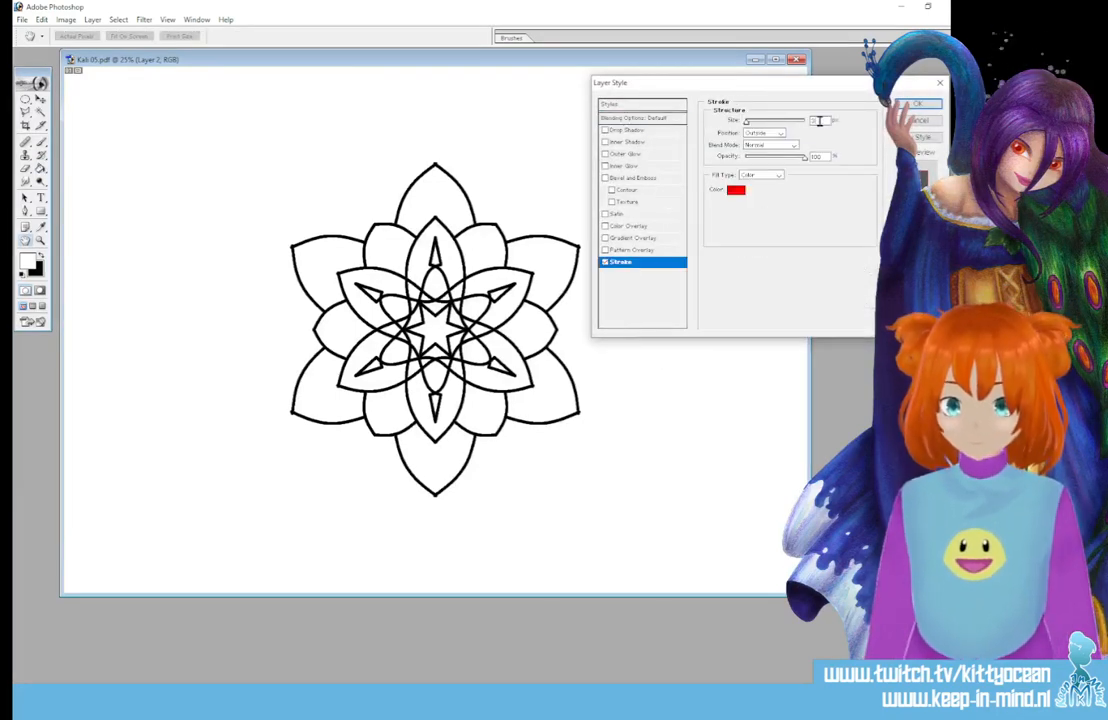
double_click(819, 121)
text(10)
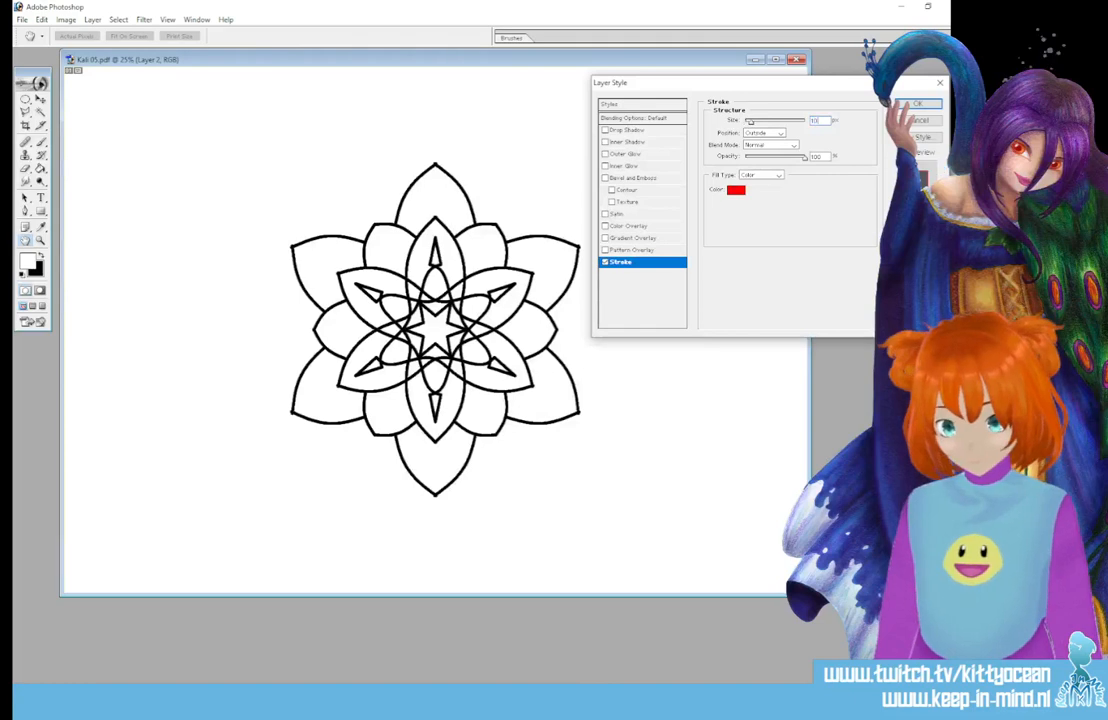
key(BackSpace)
key(BackSpace)
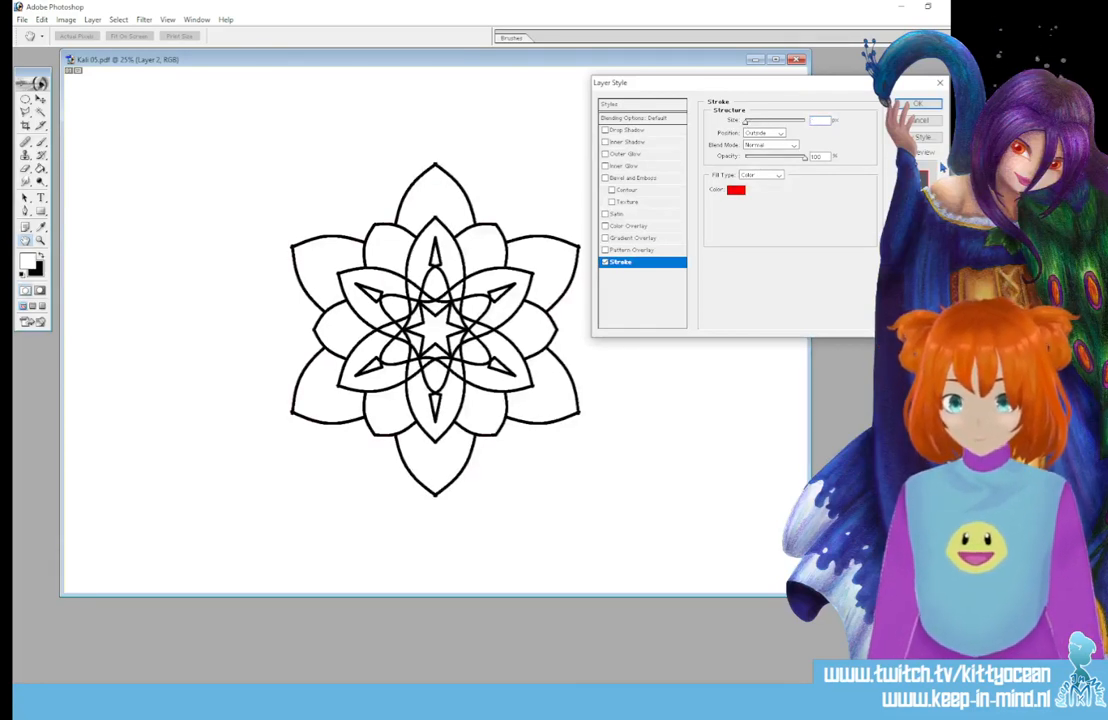
text(20)
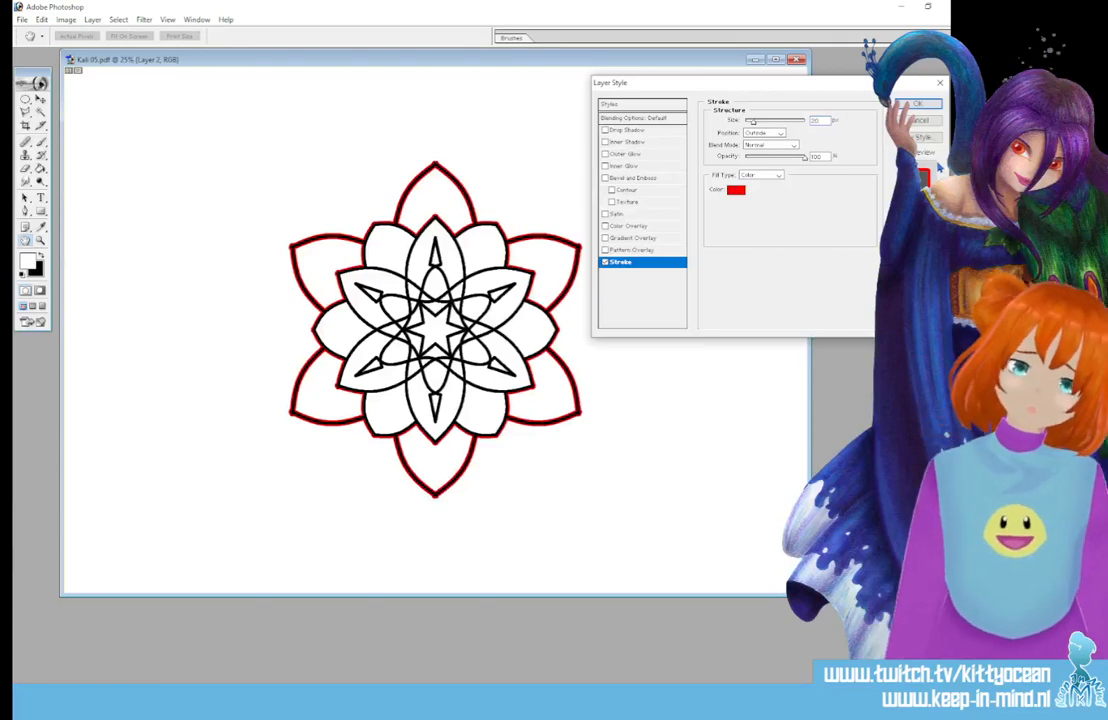
click(736, 189)
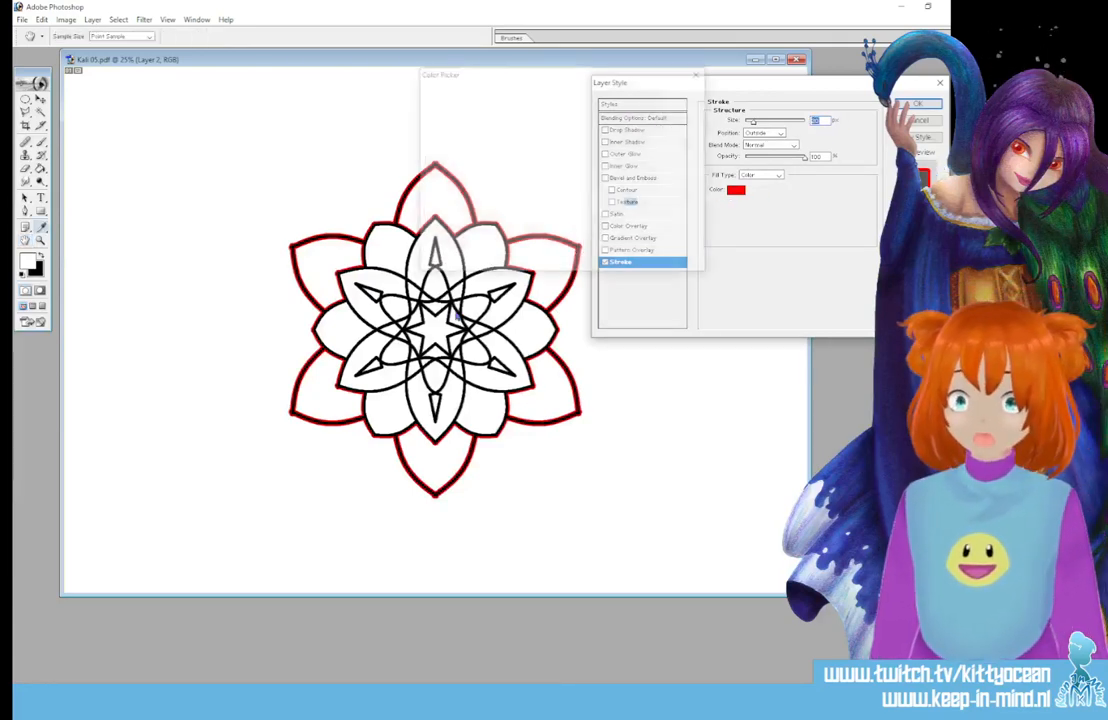
drag(537, 205, 540, 250)
click(680, 96)
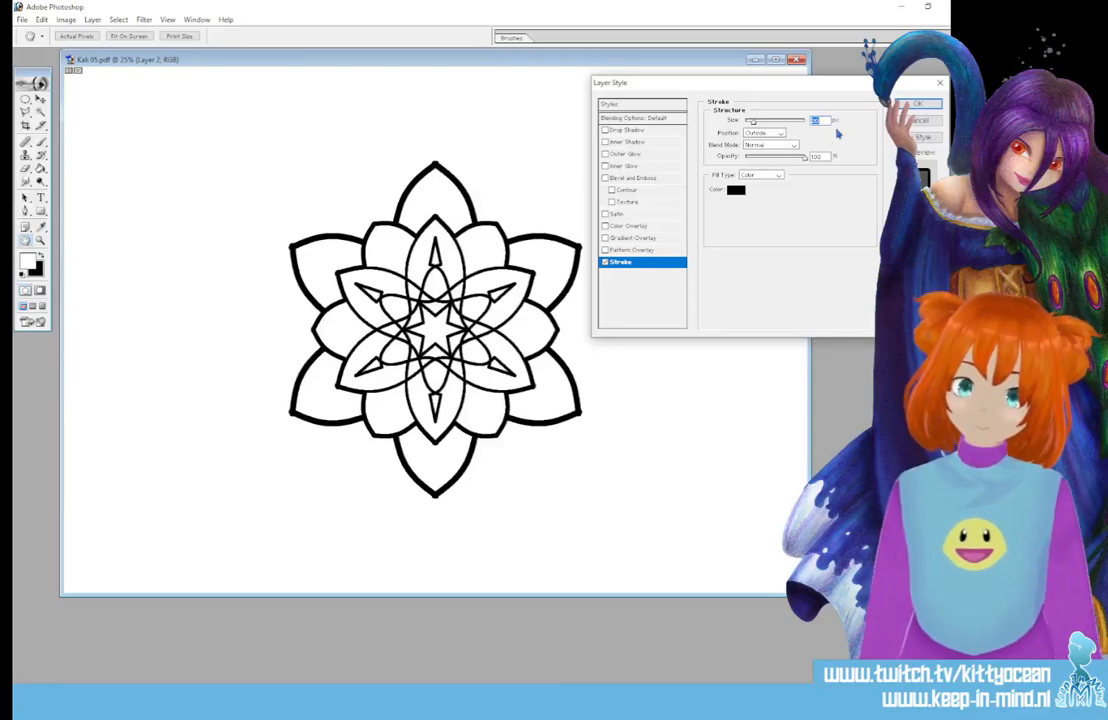
Set Layer 2's stroke size to 25 px and apply the layer style.
drag(826, 121, 769, 123)
text(2)
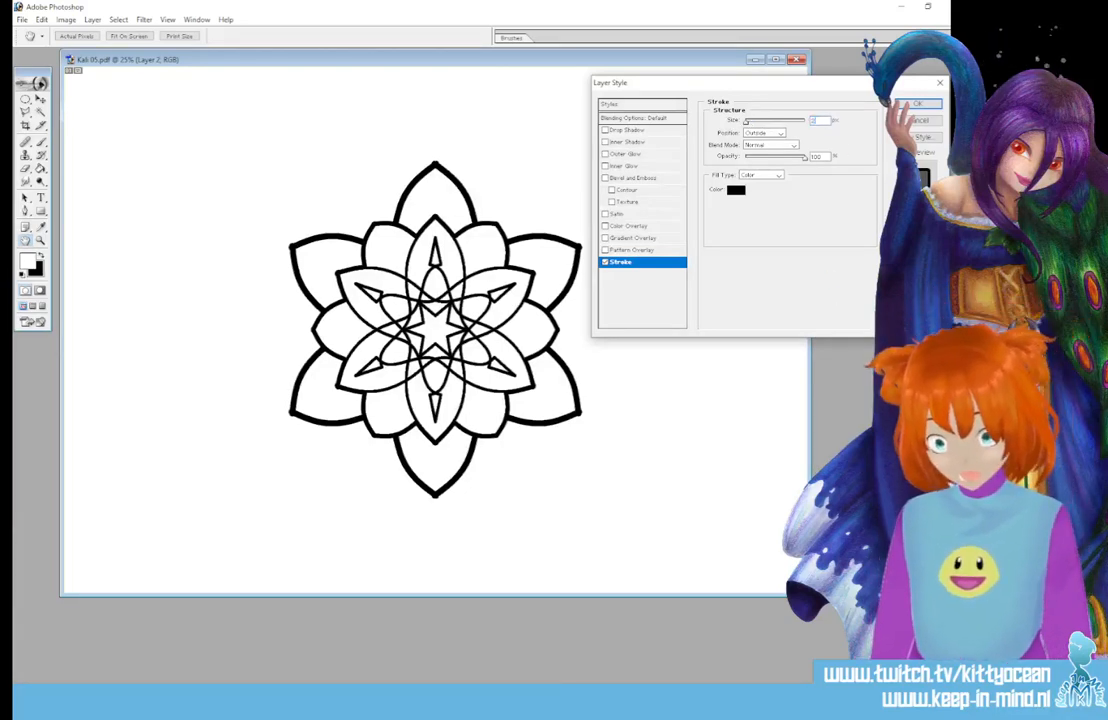
text(5)
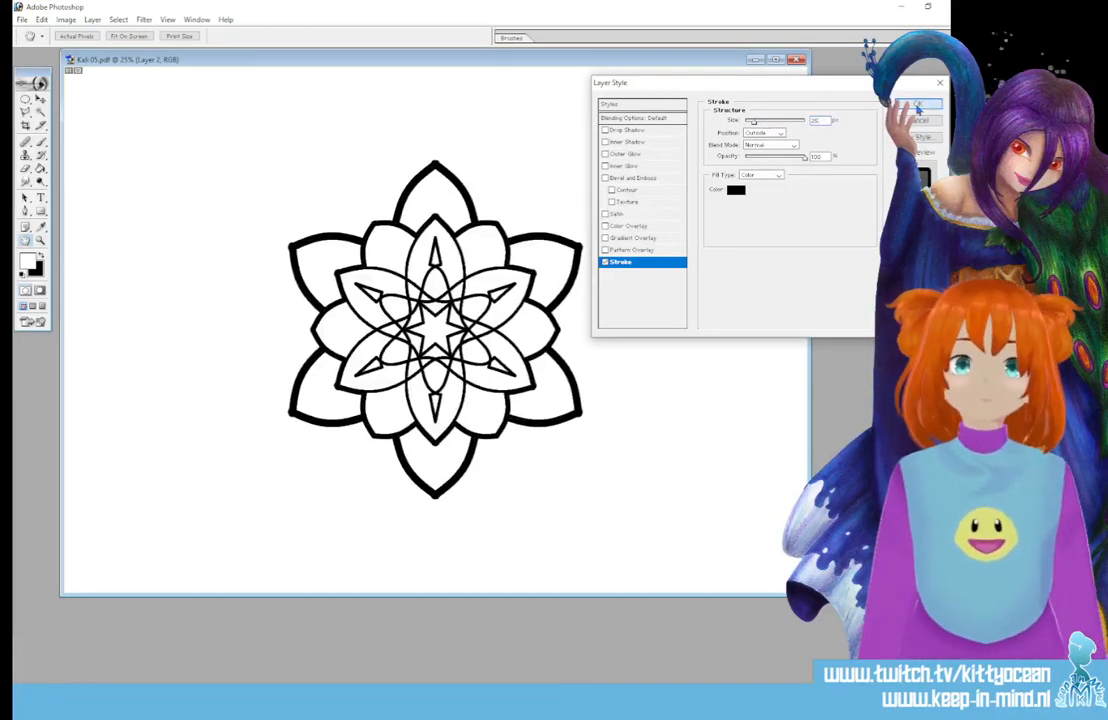
click(917, 106)
key(g)
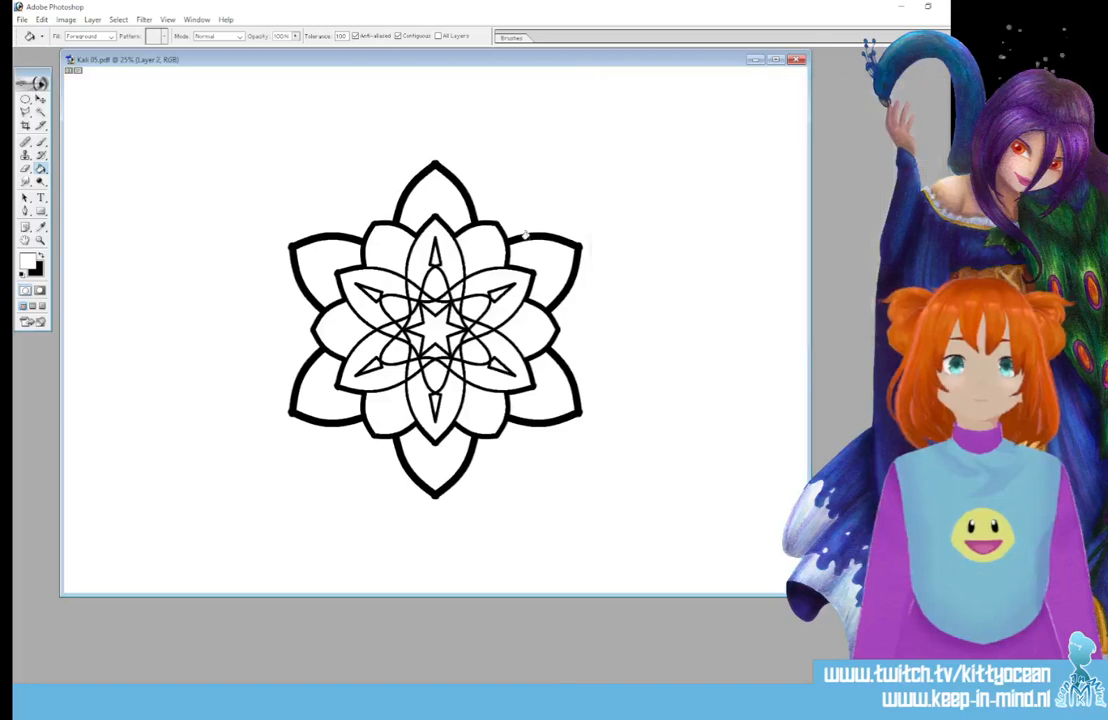
click(22, 20)
click(72, 131)
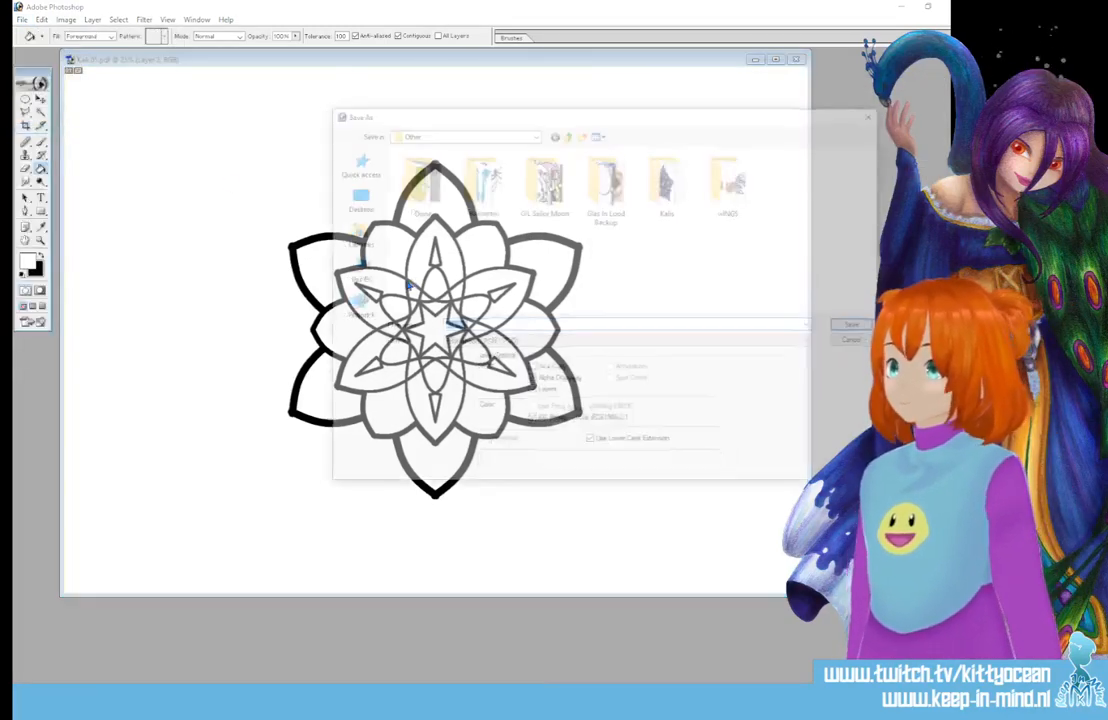
click(495, 341)
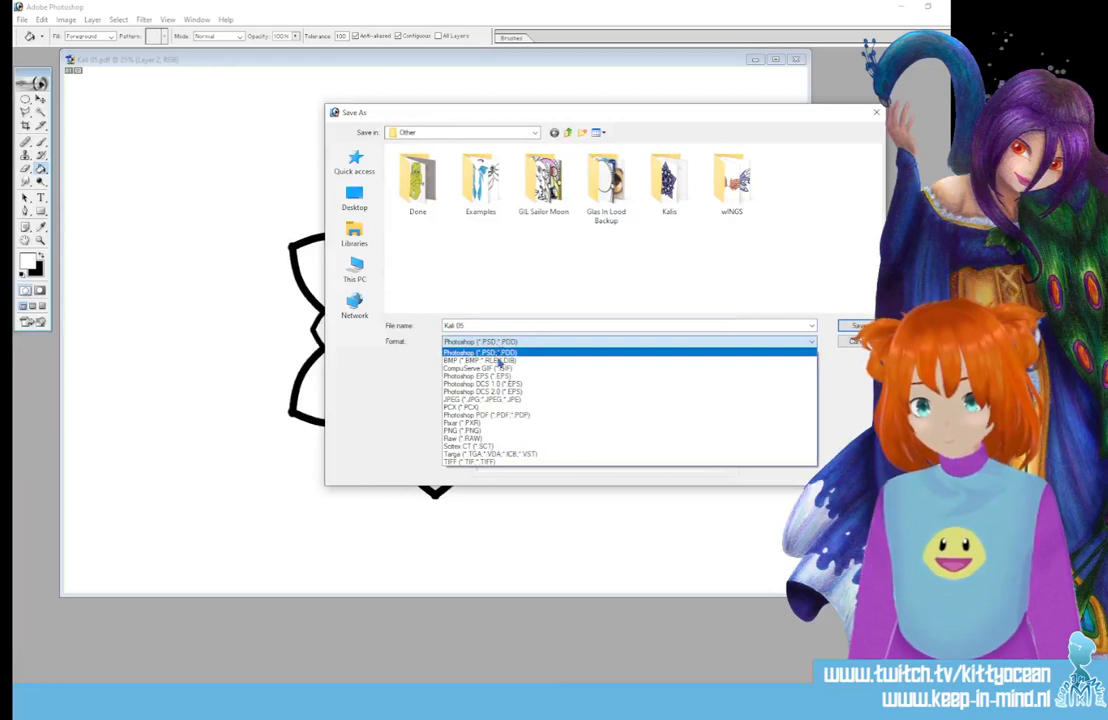
click(470, 430)
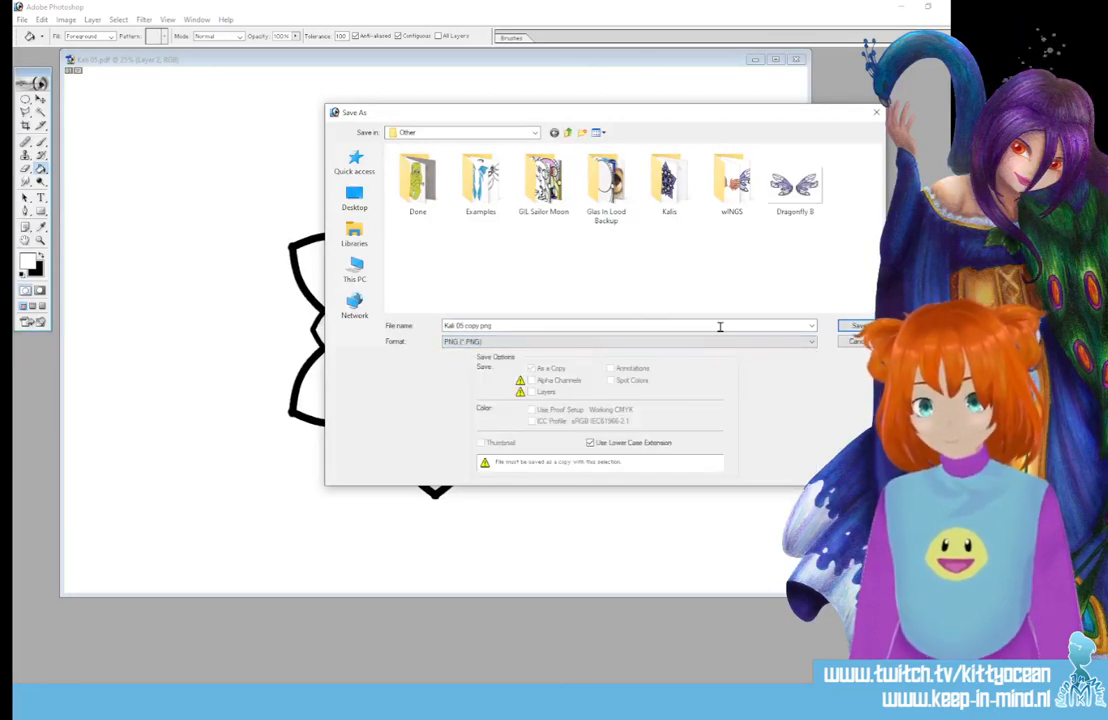
click(857, 326)
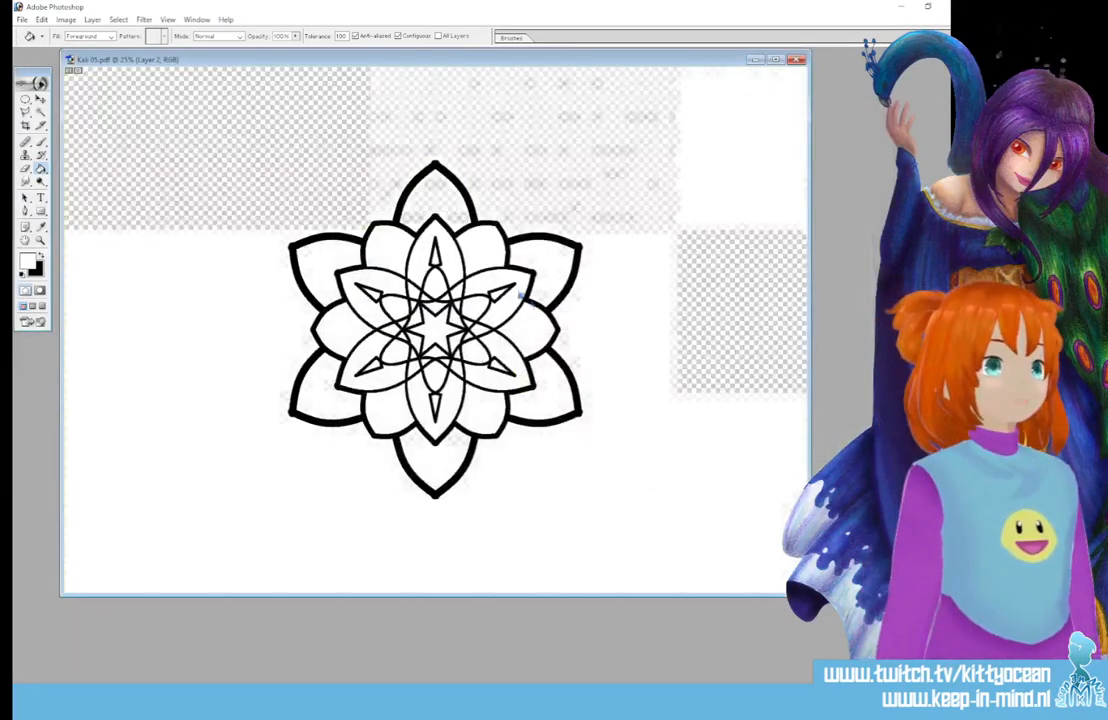
Save the mandala with its transparent background as the non-interlaced PNG "Kali 05 copy" and close the document.
click(21, 19)
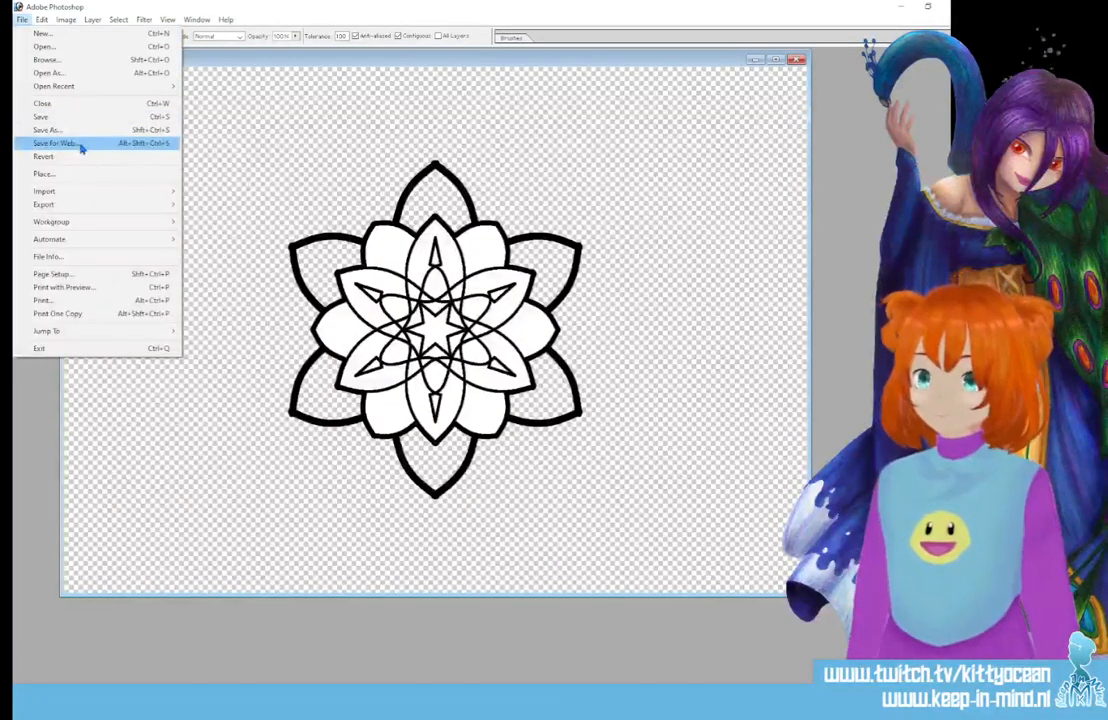
click(77, 131)
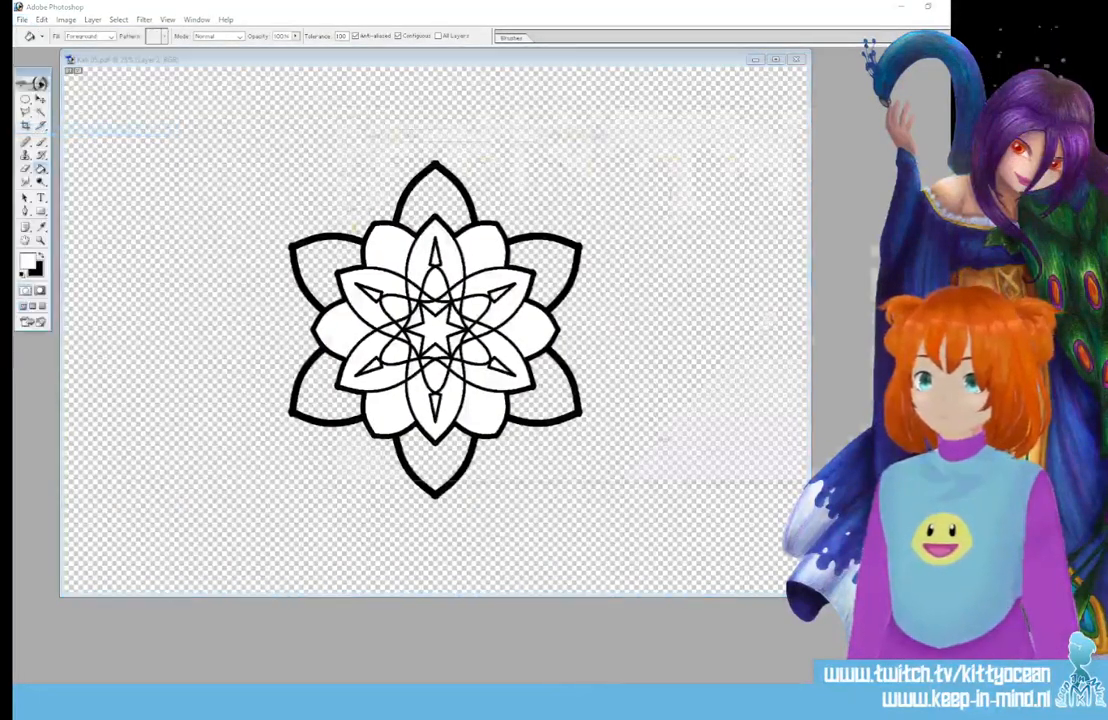
click(517, 345)
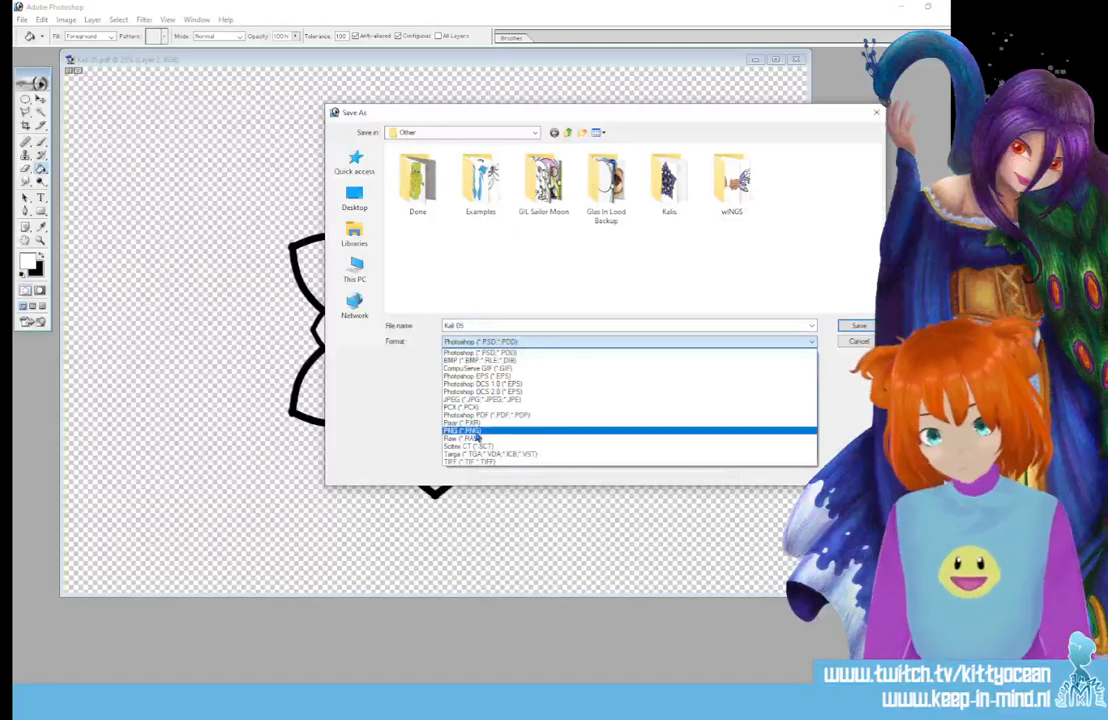
click(505, 435)
click(855, 329)
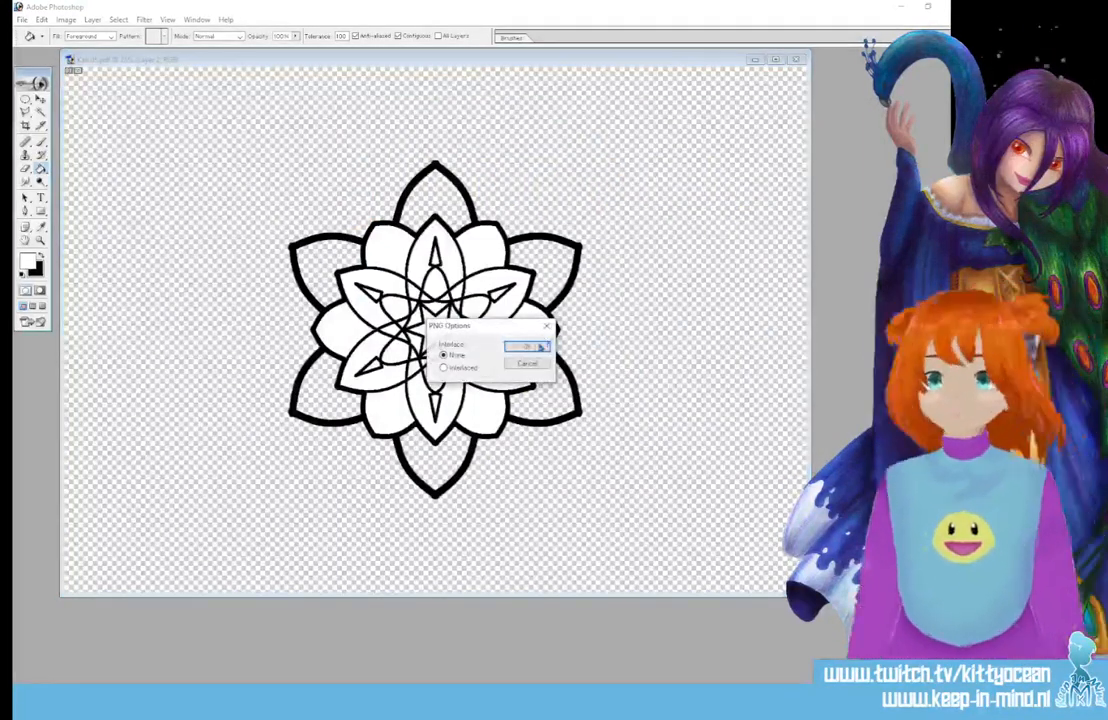
click(527, 346)
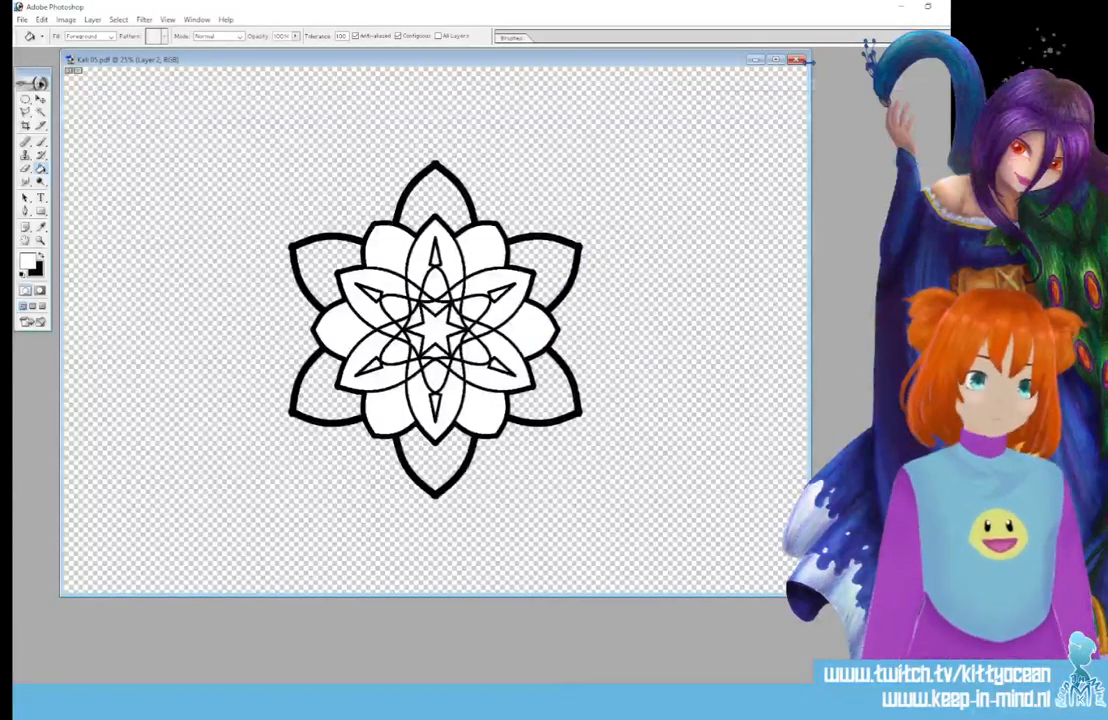
click(797, 60)
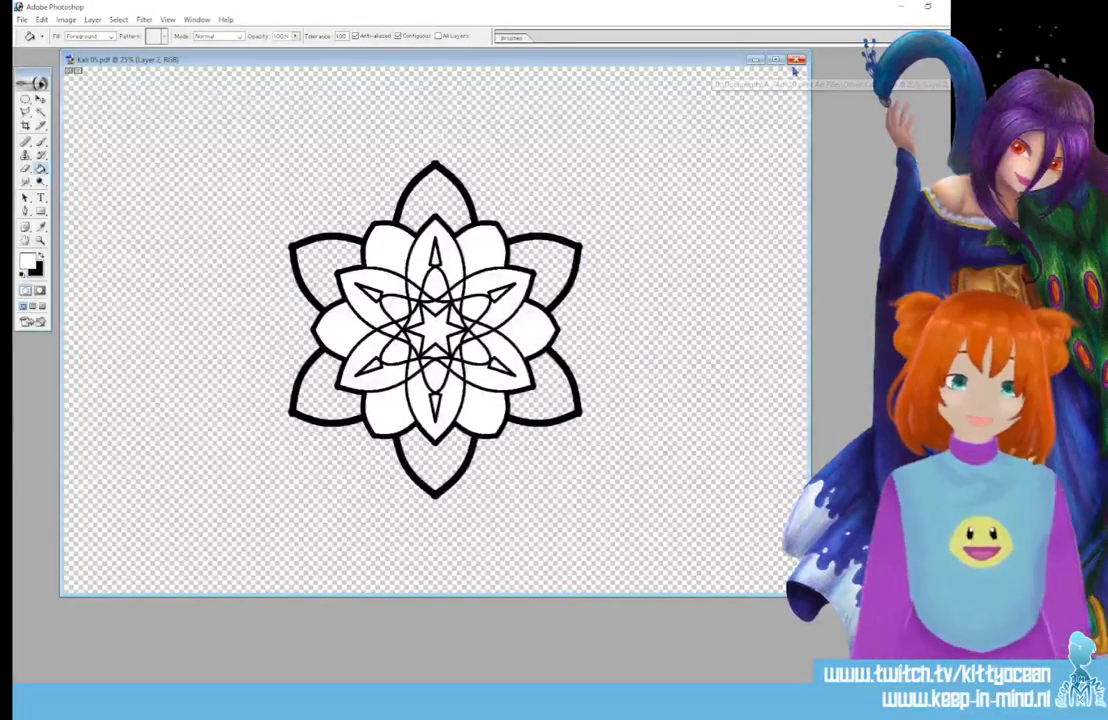
click(500, 267)
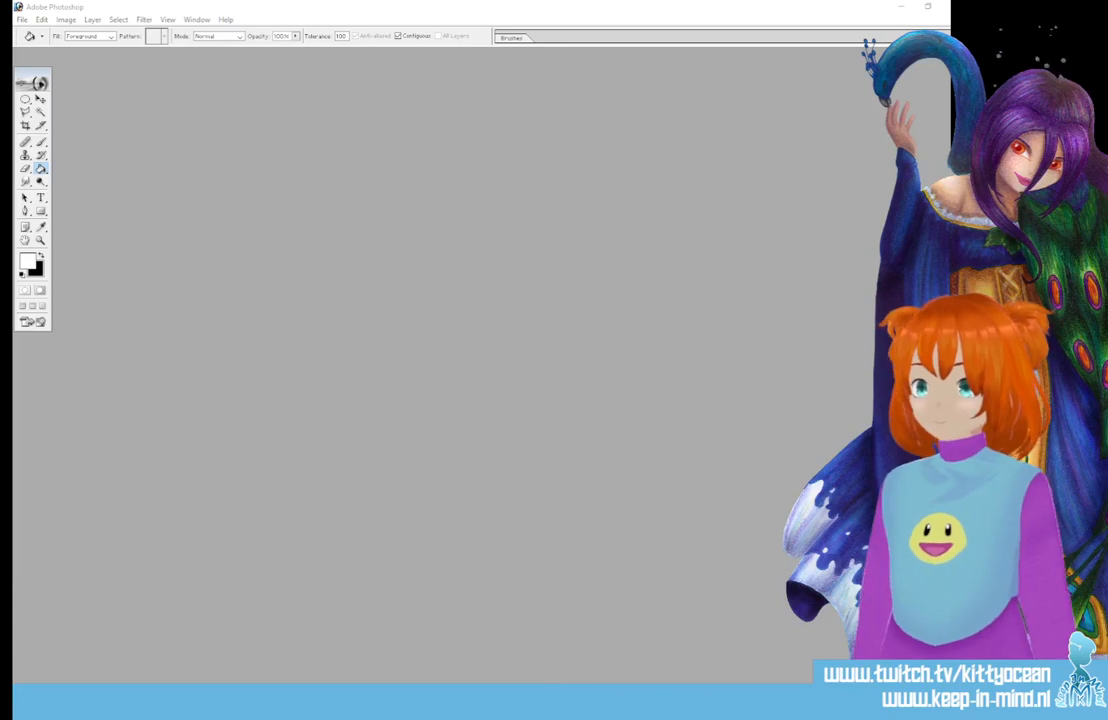
Open Kali 06.pdf in Photoshop, rasterized at 42 x 29.7 cm and 300 pixels/inch in RGB Color.
key(alt+Tab)
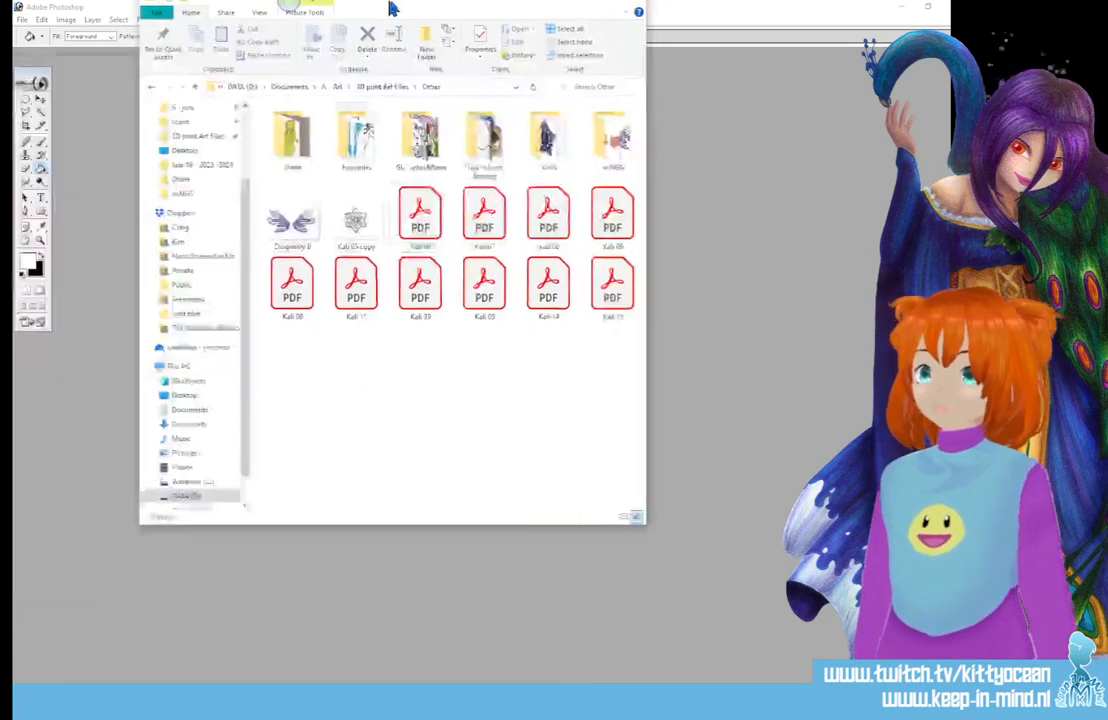
key(alt+Tab)
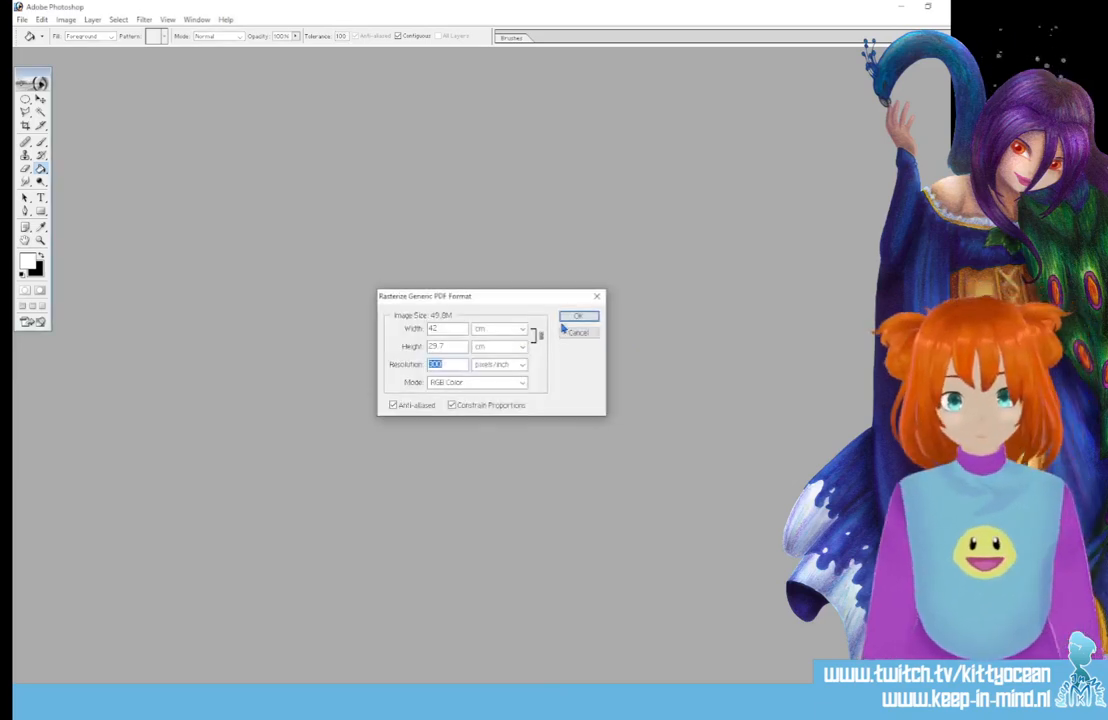
click(576, 315)
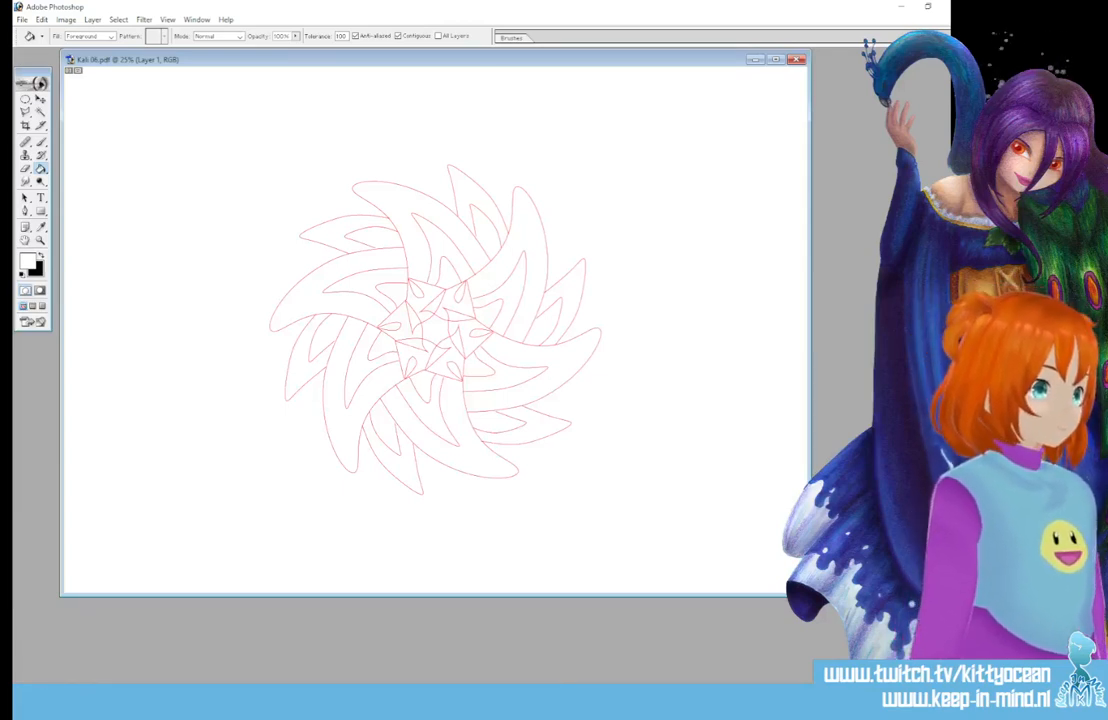
Turn Kali 06's red mandala into black line art, accepting Levels as set and continuing through the conversion.
key(ctrl+l)
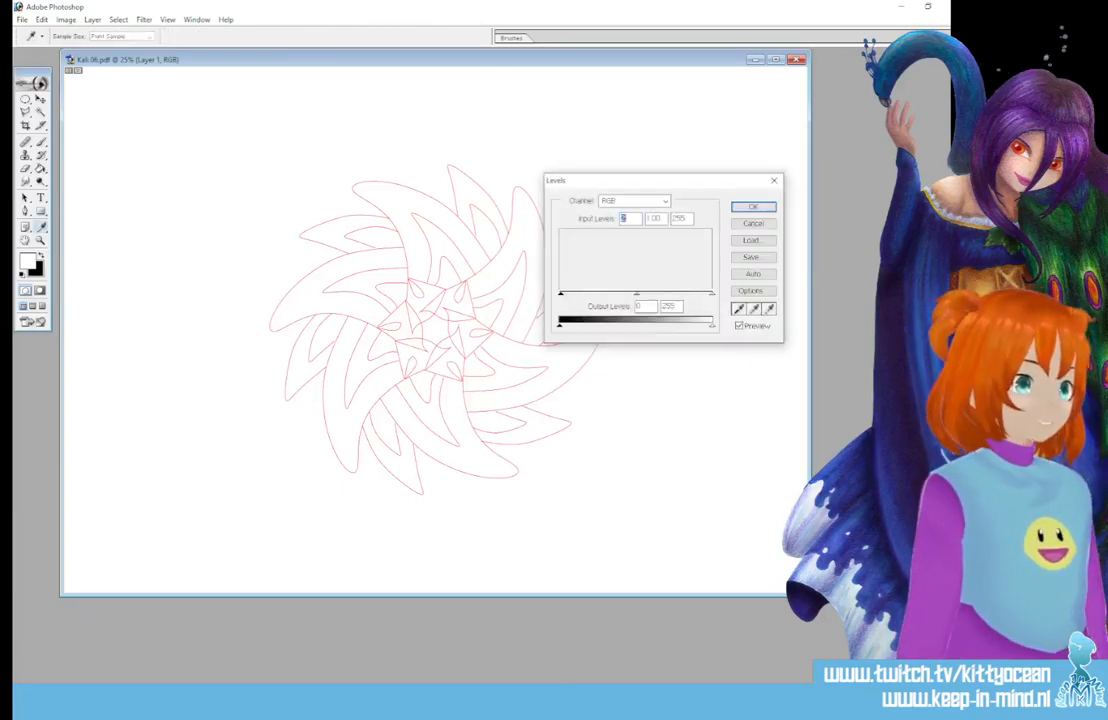
click(750, 207)
key(g)
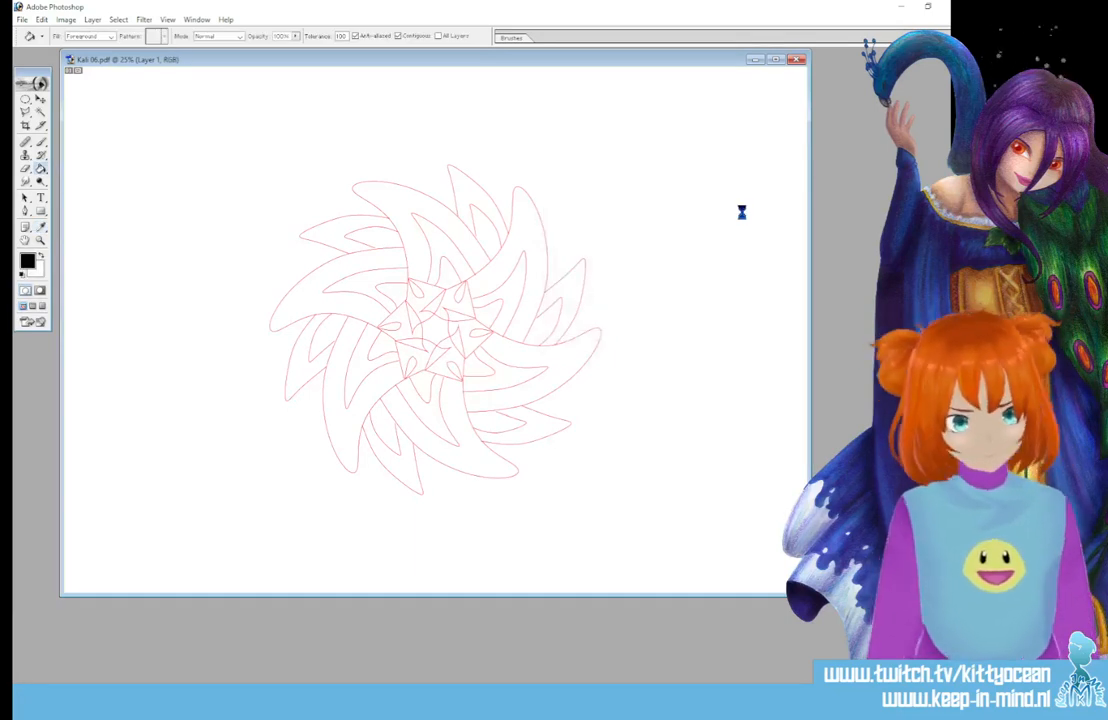
key(Return)
key(Return)
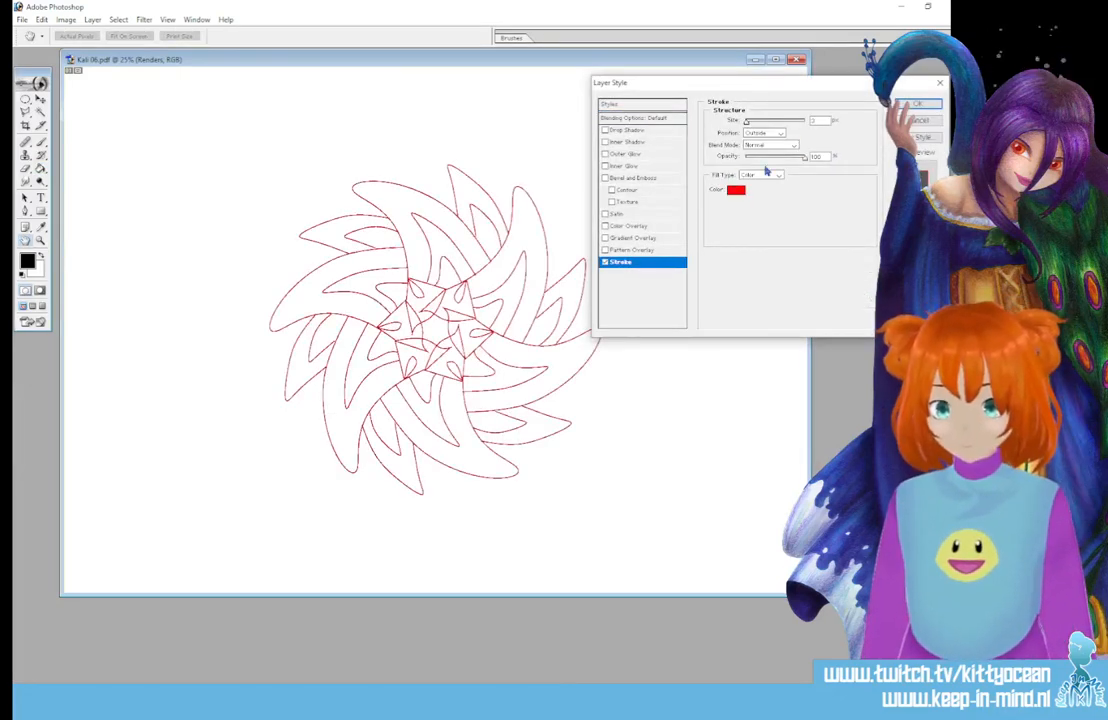
Give Kali 06's Renders layer a 10 px outside stroke in black.
text(10)
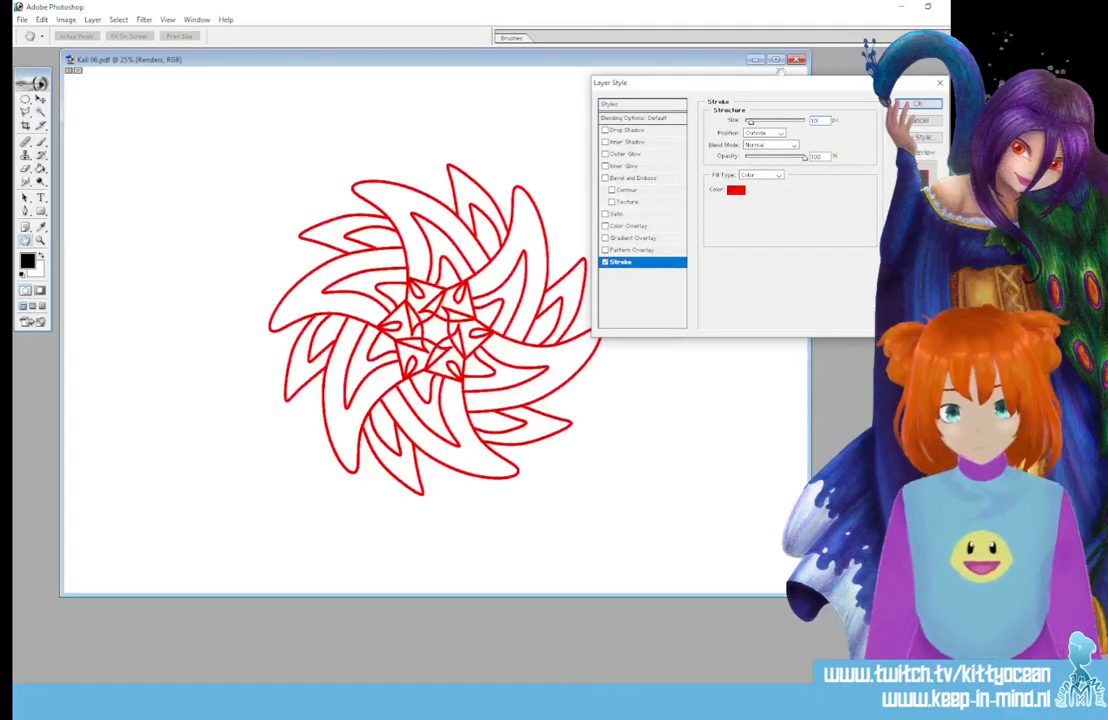
click(735, 190)
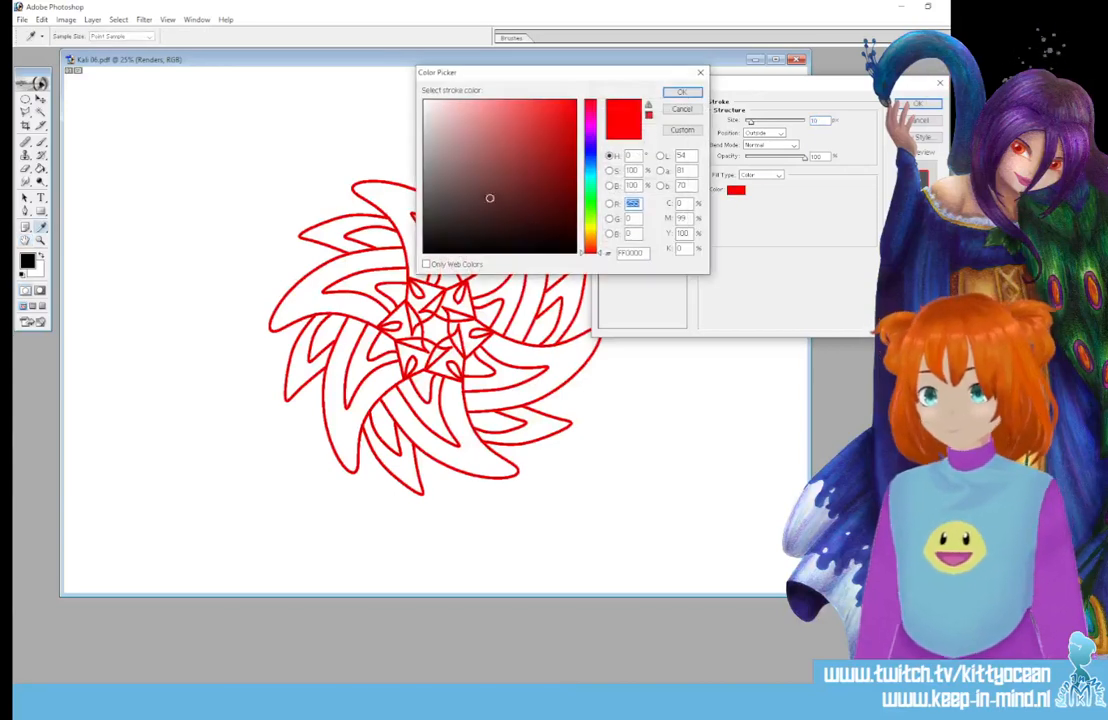
click(574, 251)
click(681, 93)
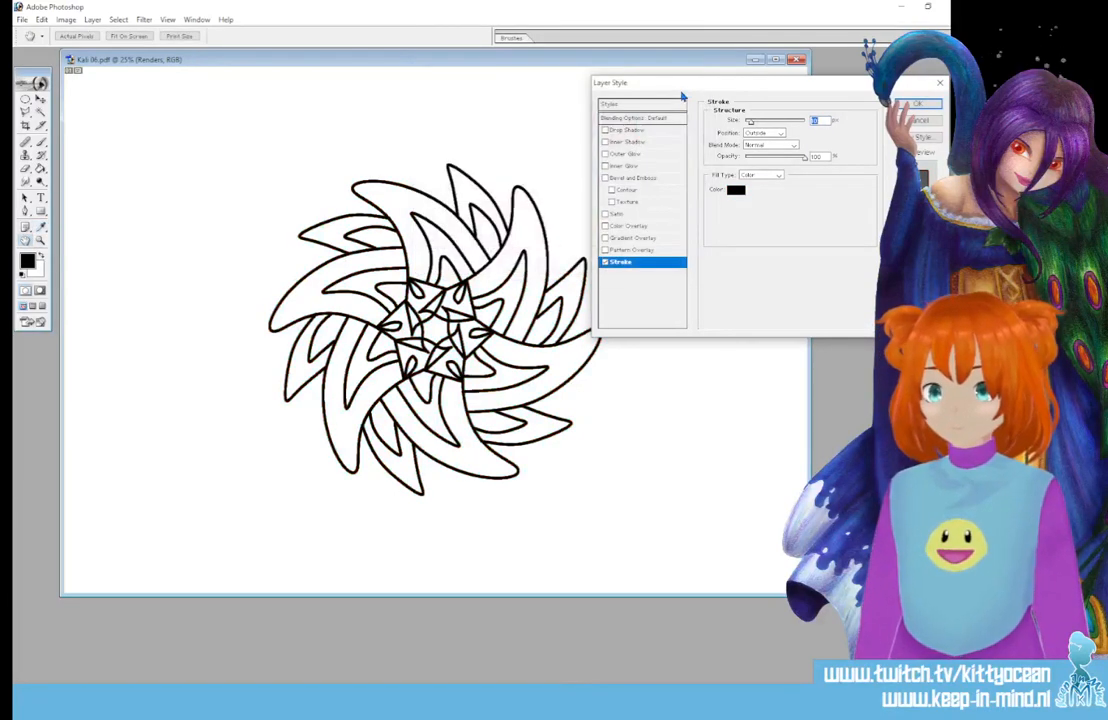
click(916, 104)
key(g)
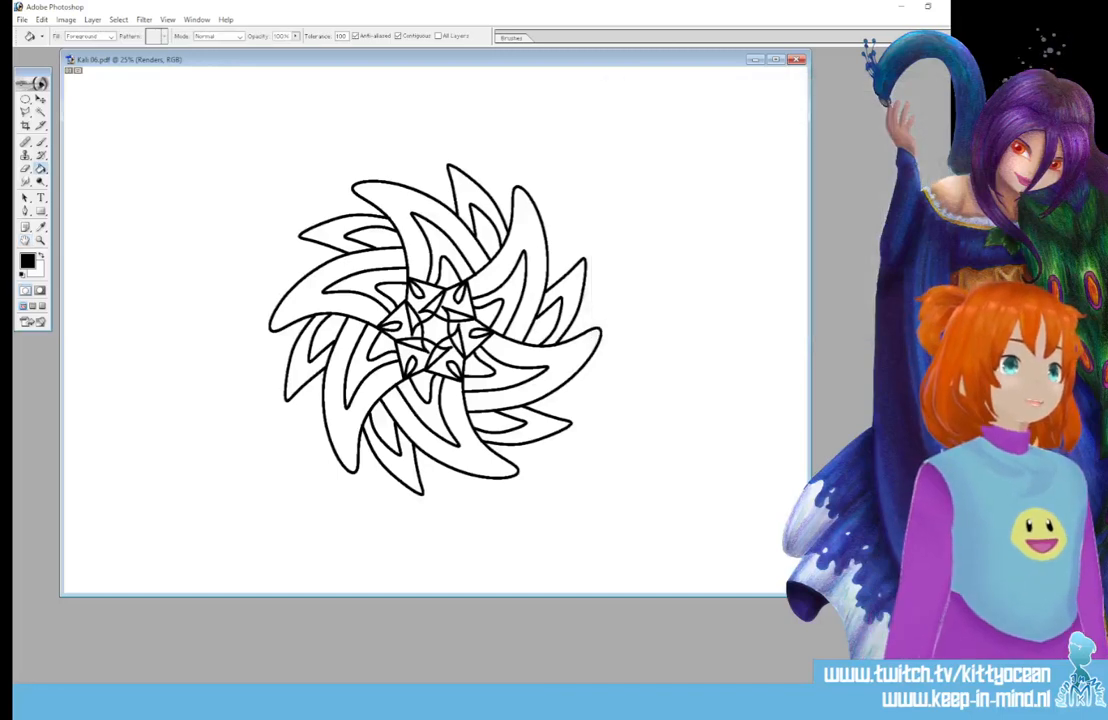
Select the blank area around the Kali 06 mandala on the Renders layer with the Magic Wand.
key(alt+[)
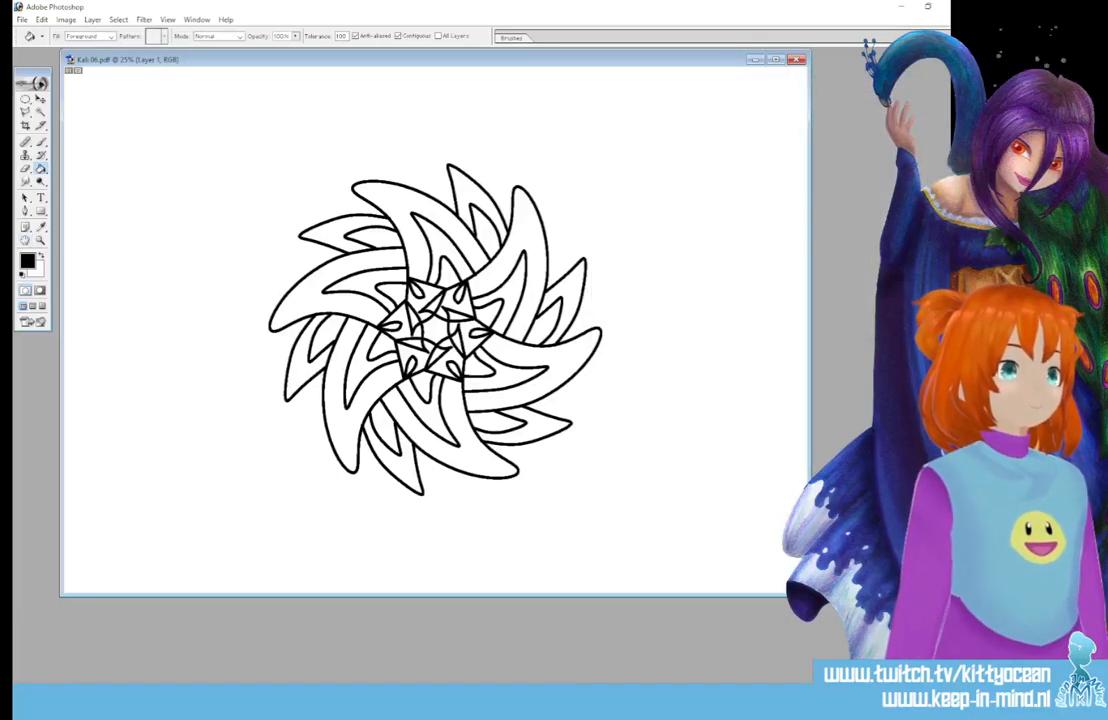
key(alt+])
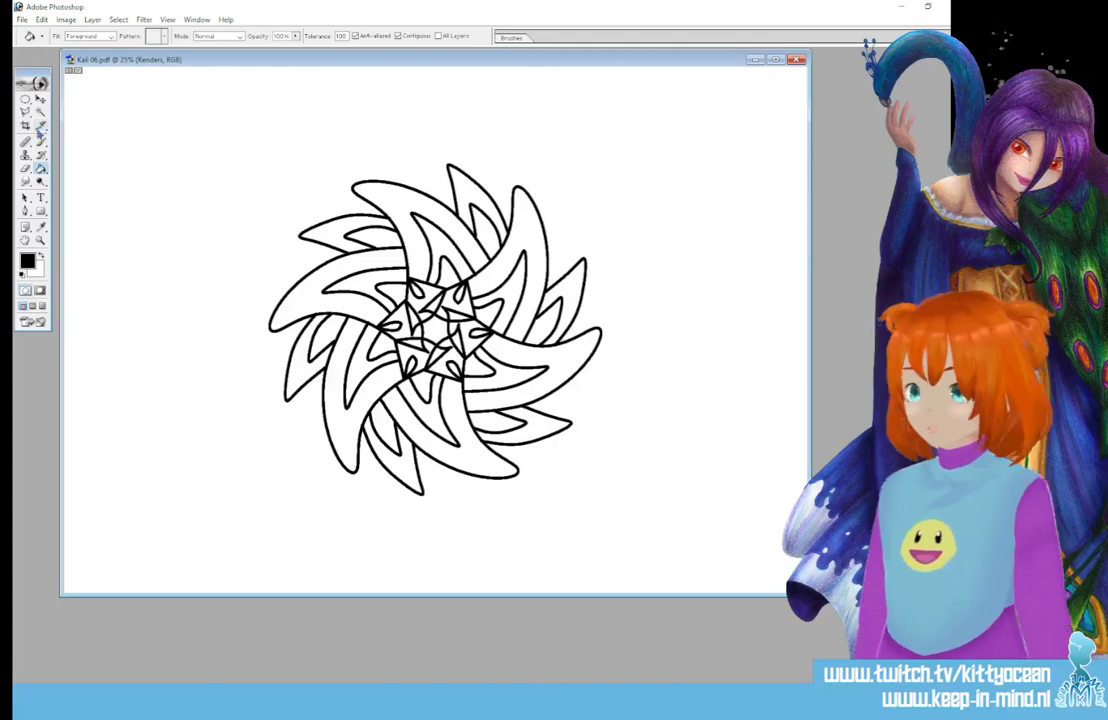
click(29, 113)
click(39, 112)
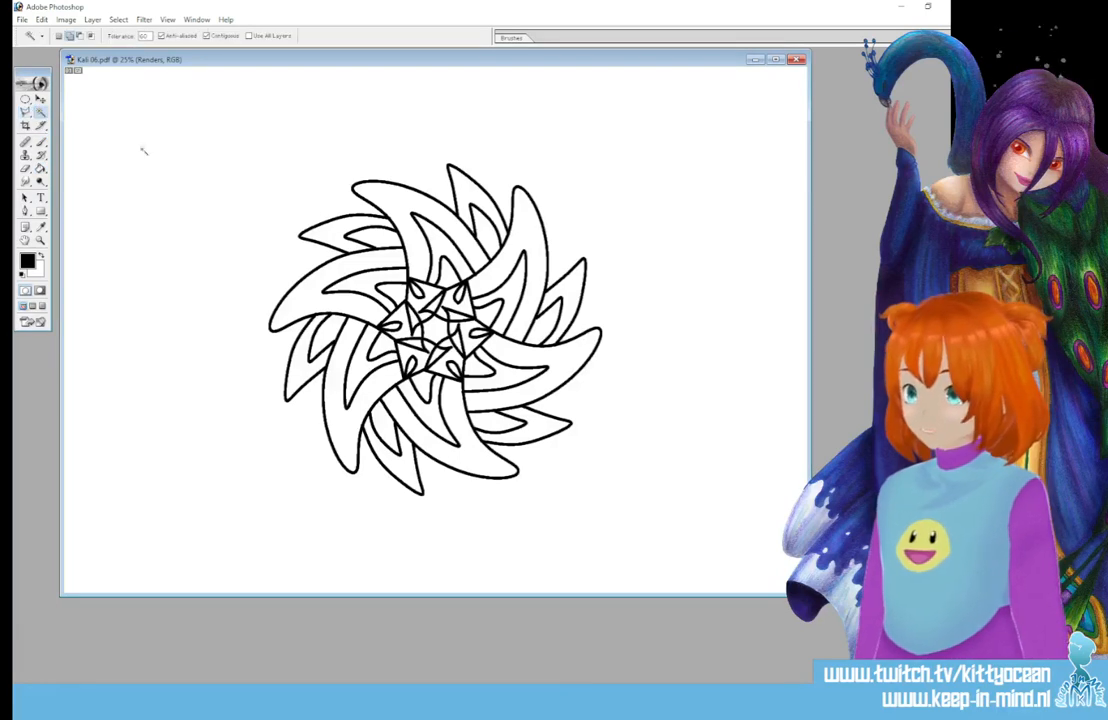
click(304, 209)
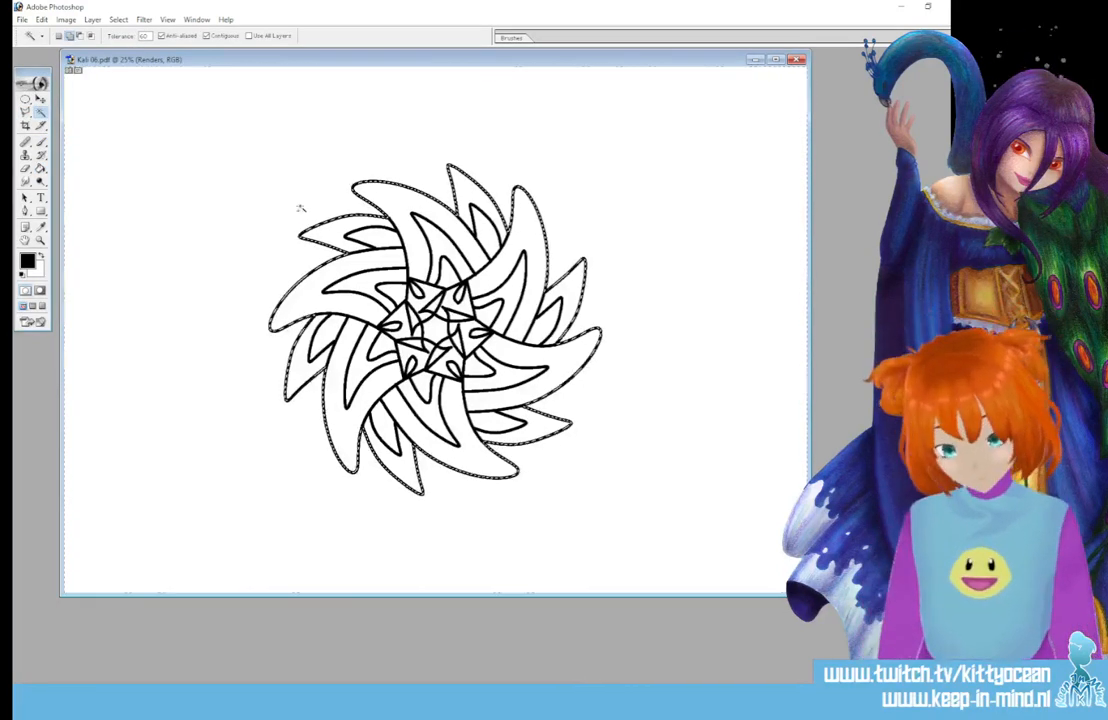
Switch to Layer 2, make white the Paint Bucket's fill color, and deselect the Kali 06 mandala.
key(alt+[)
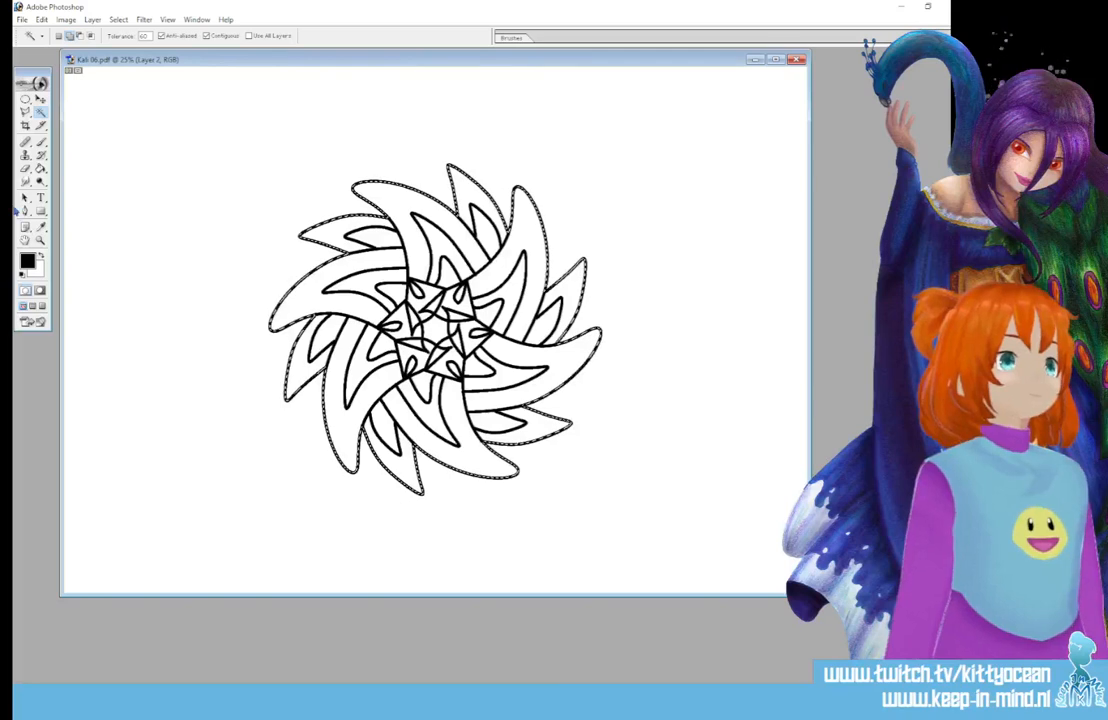
key(x)
key(g)
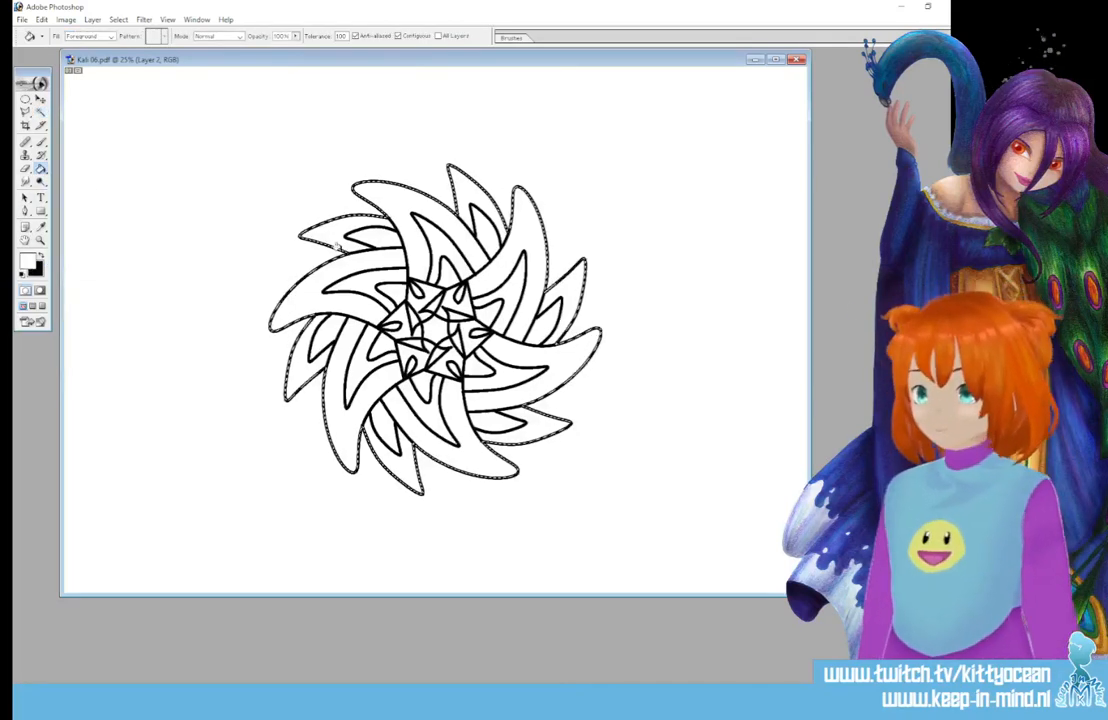
key(ctrl+d)
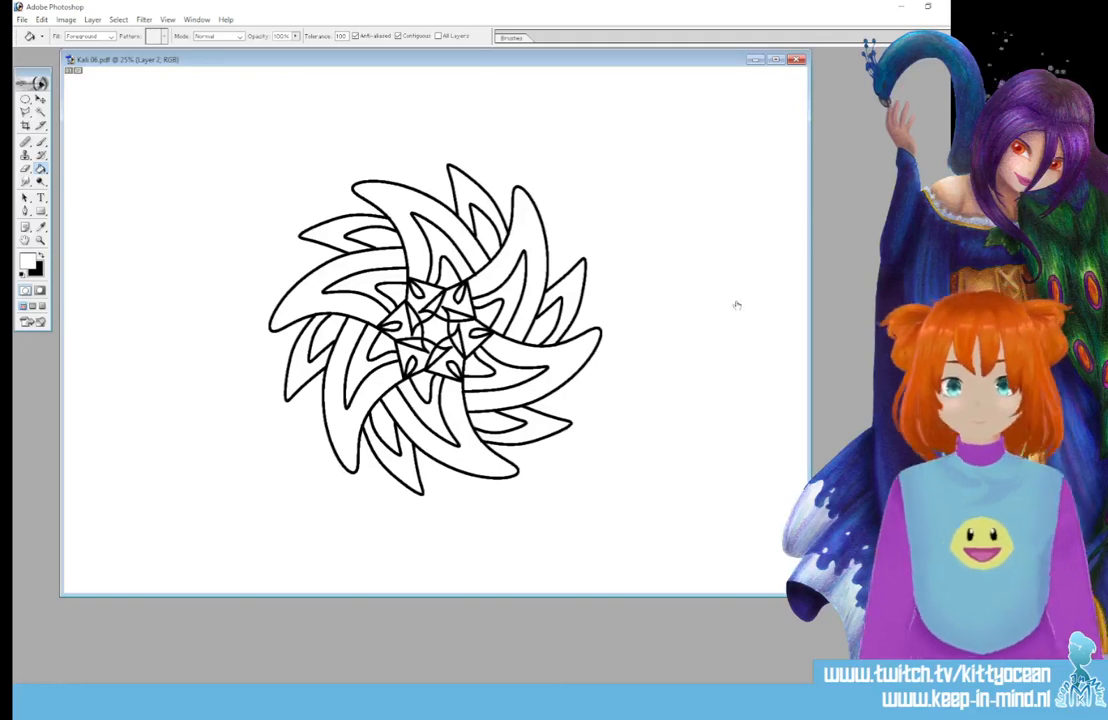
Add a thick outside Stroke effect to Layer 2 of Kali 06.
double_click(769, 304)
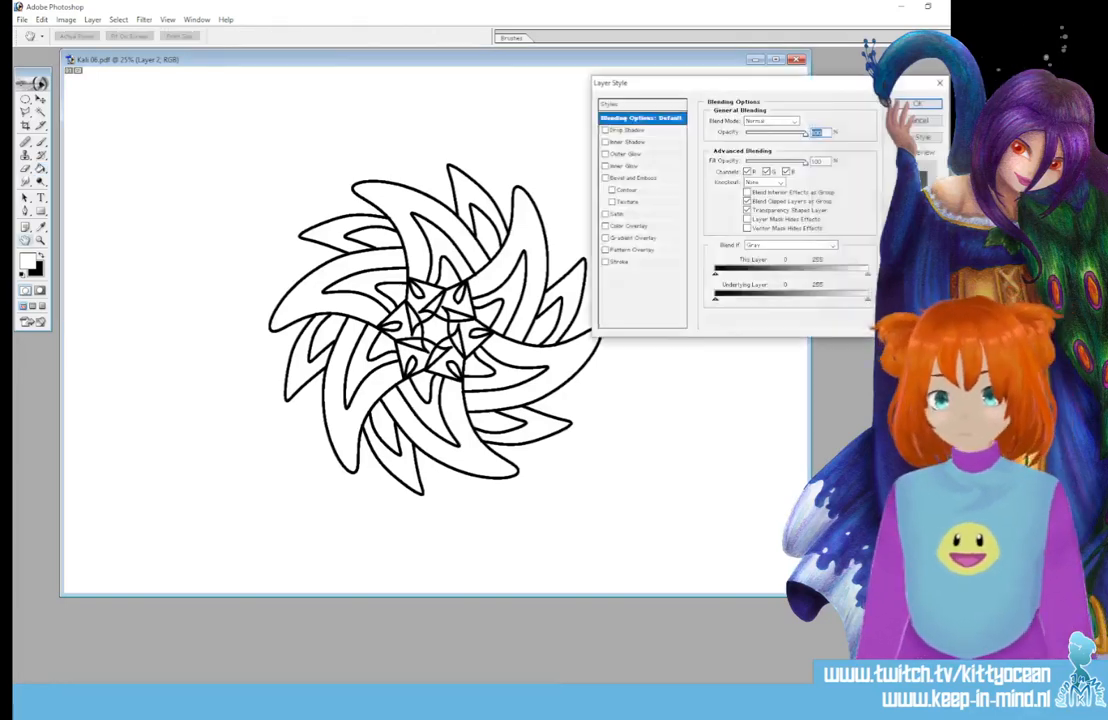
click(630, 263)
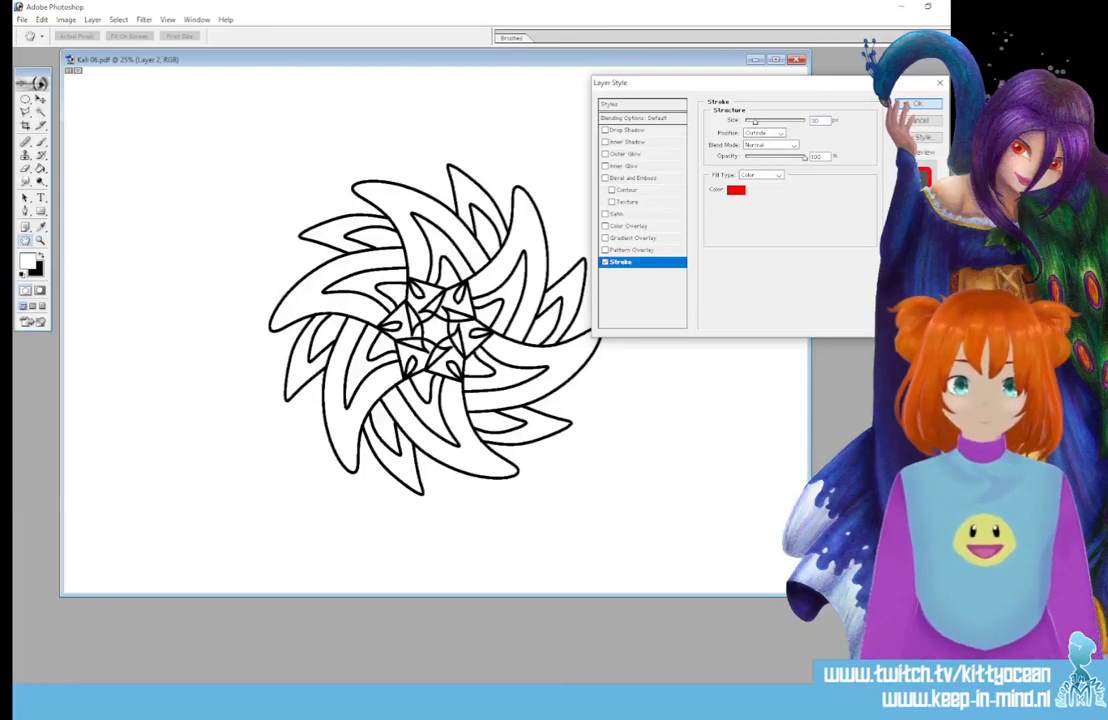
key(Return)
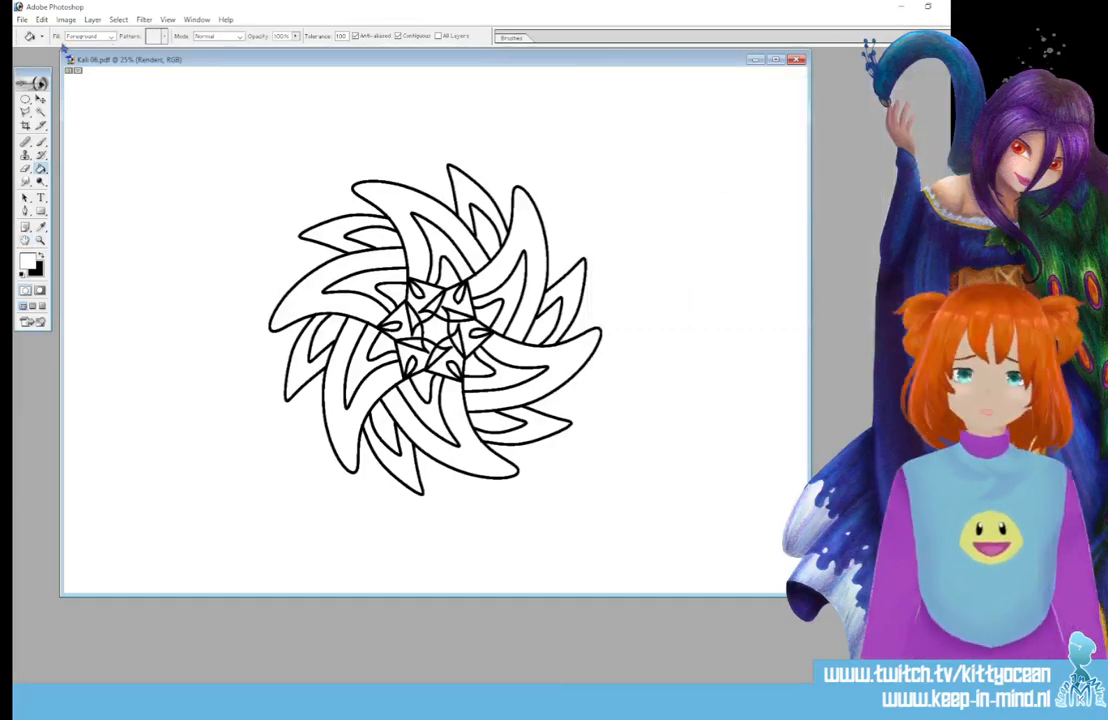
Reselect the Kali 06 silhouette from the Renders layer with the Magic Wand and fill it with white on Layer 2.
click(40, 111)
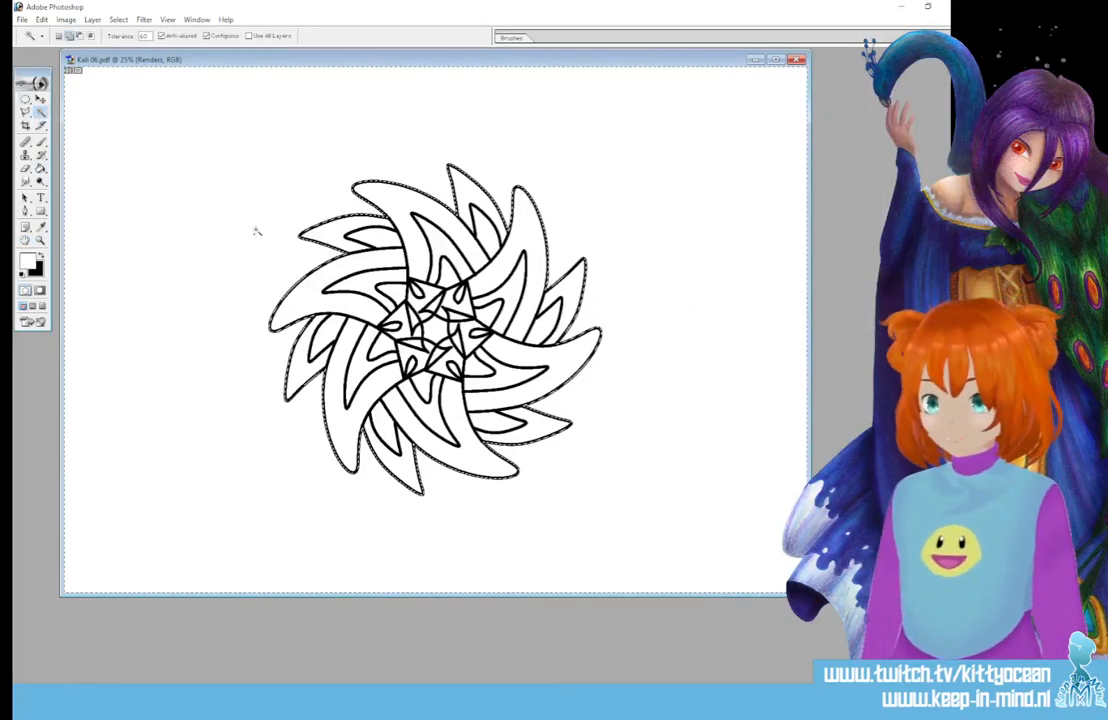
click(40, 168)
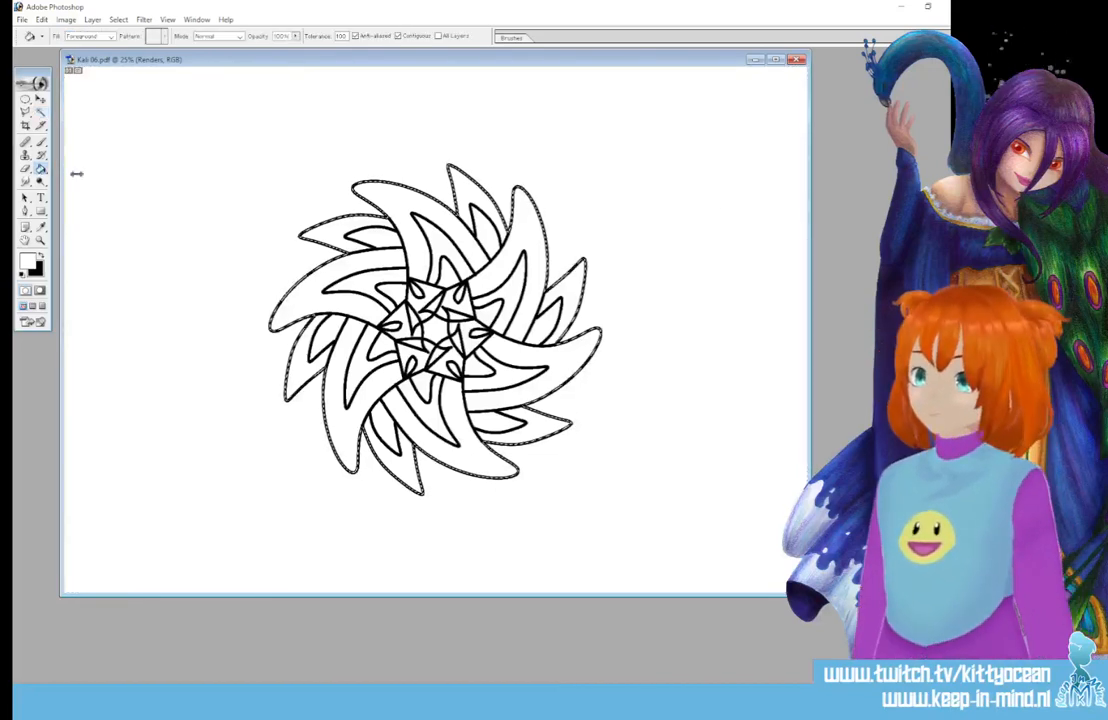
click(578, 360)
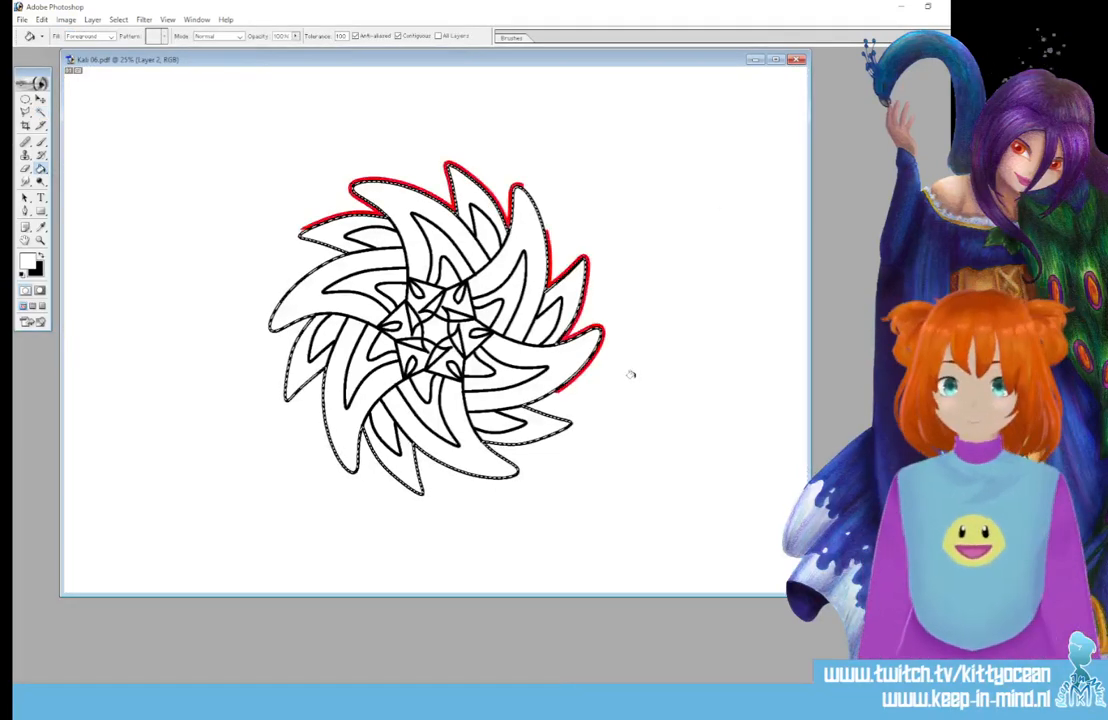
key(ctrl+d)
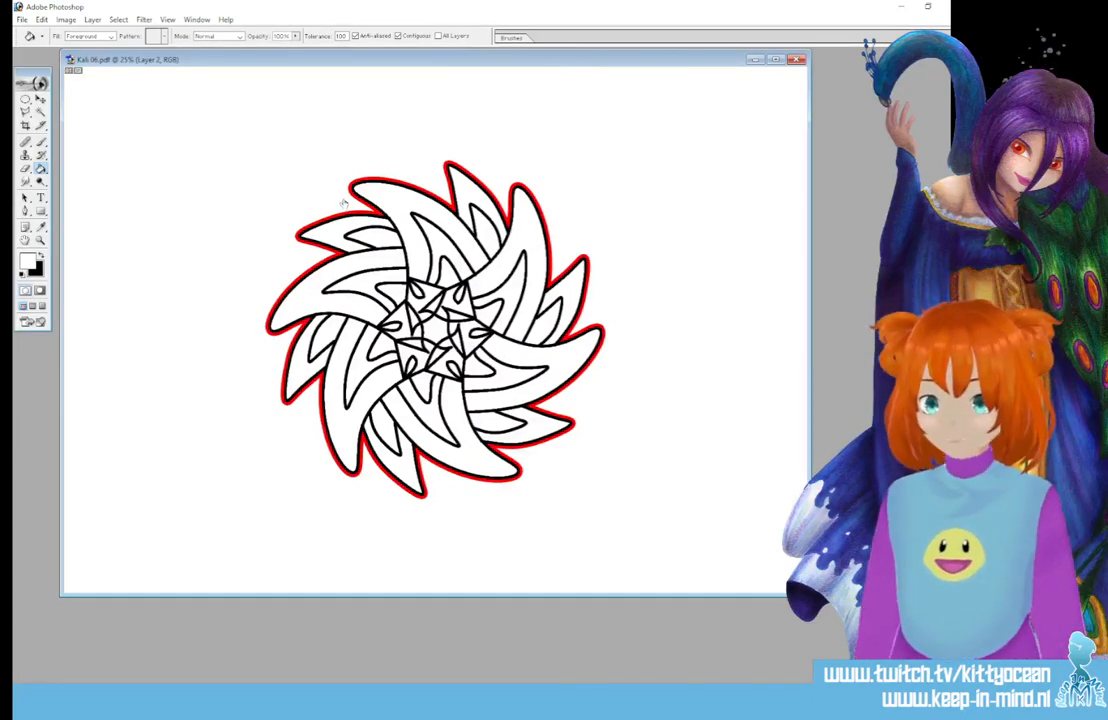
Set the color of Layer 2's outside stroke to black.
click(620, 261)
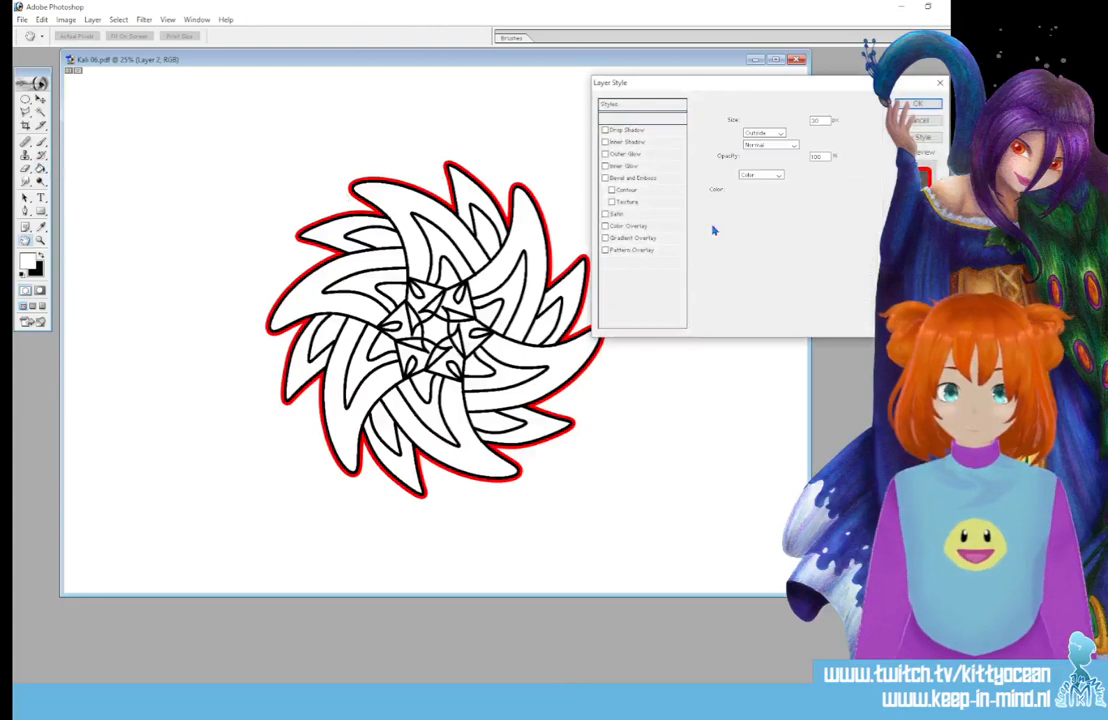
click(736, 189)
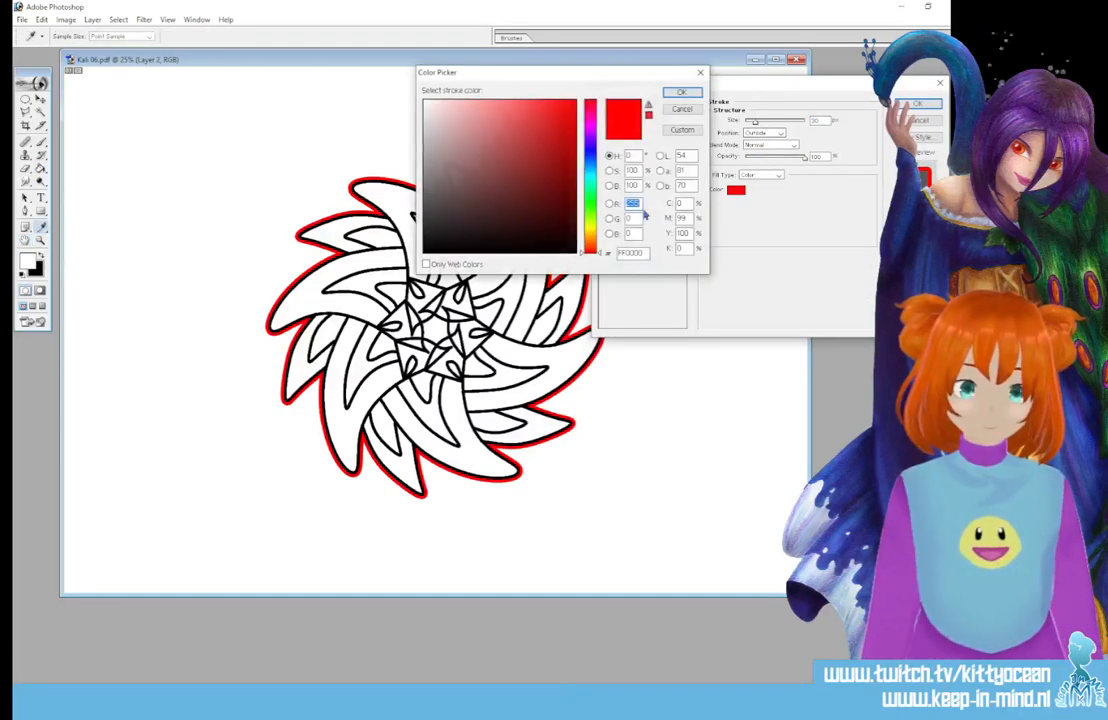
click(480, 251)
click(681, 92)
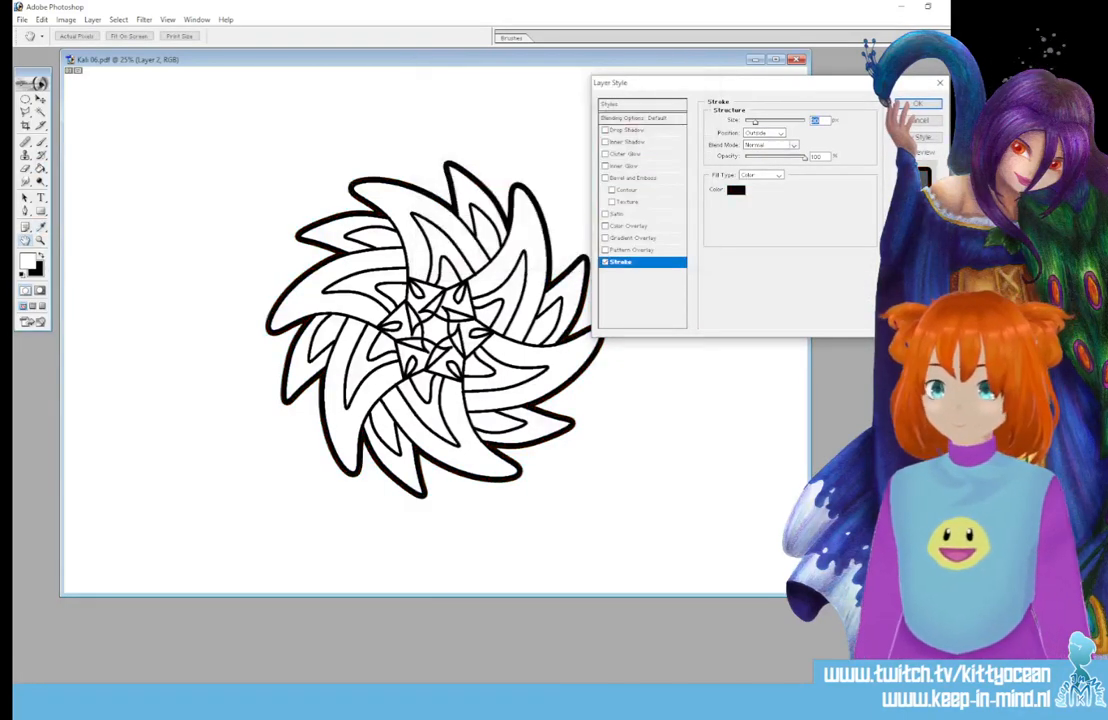
click(917, 103)
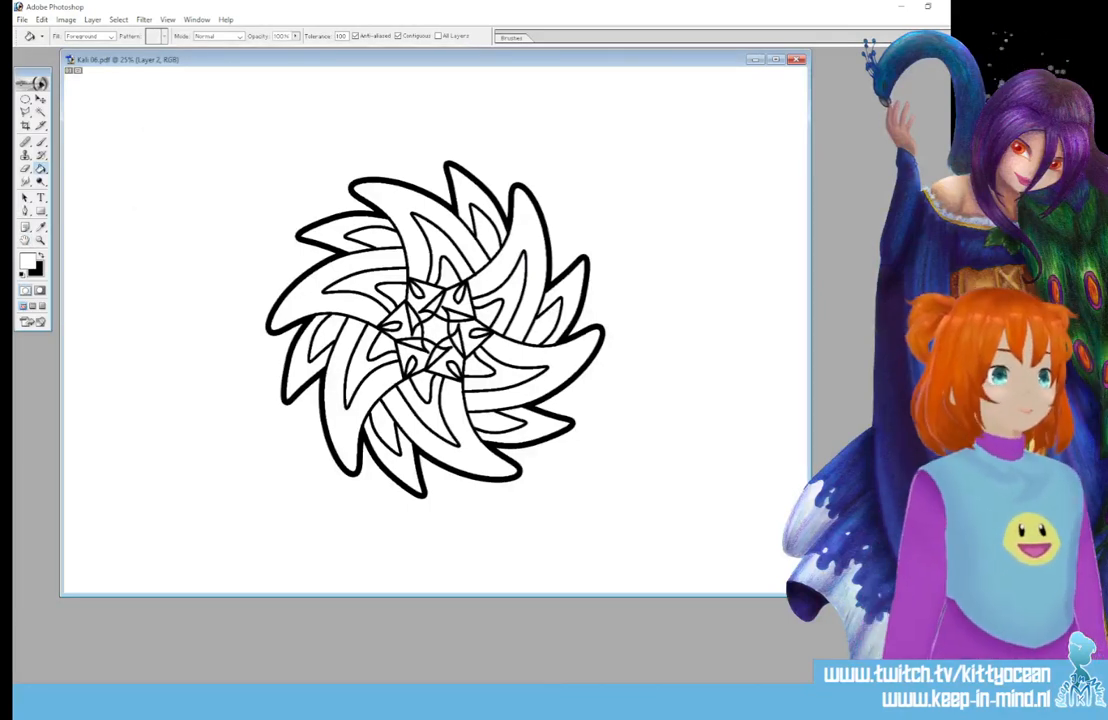
Hide the white background around the mandala and save it in the Other folder as Kali 06 copy.png, without interlacing.
key(ctrl+z)
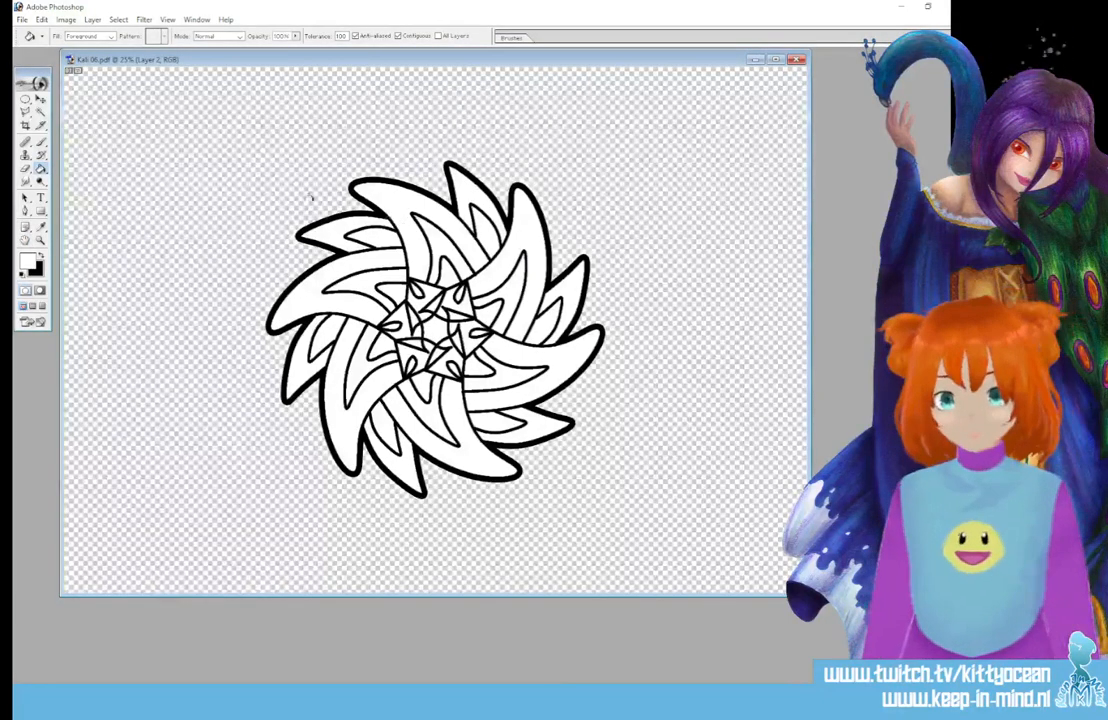
click(21, 19)
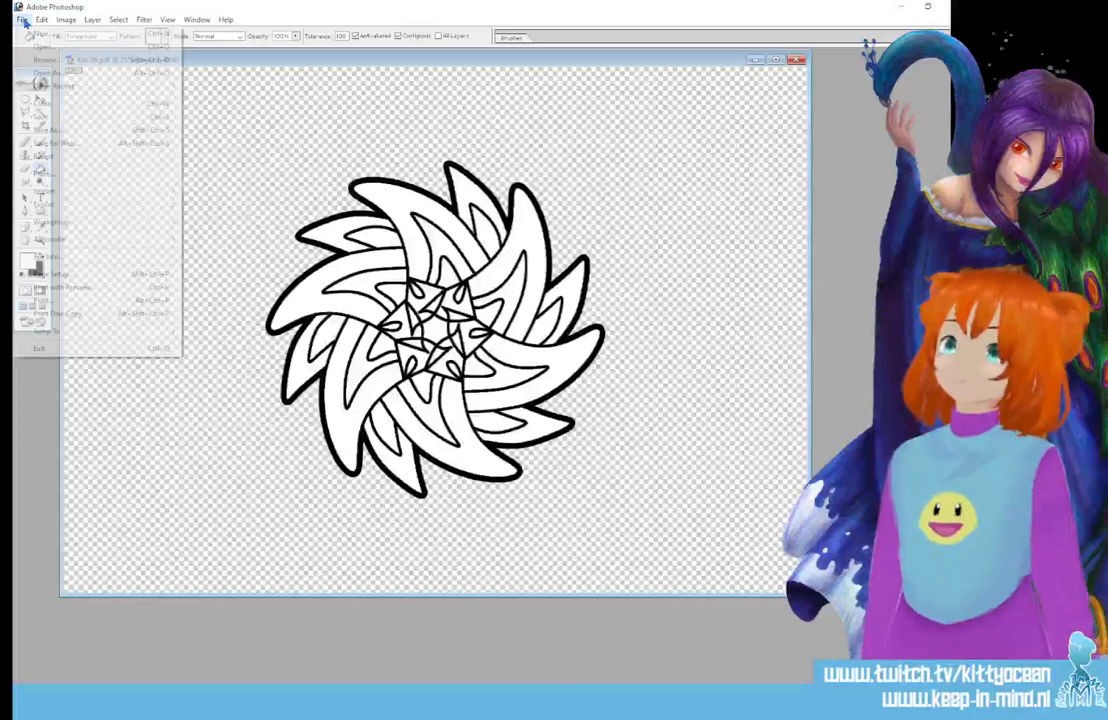
click(87, 132)
click(495, 341)
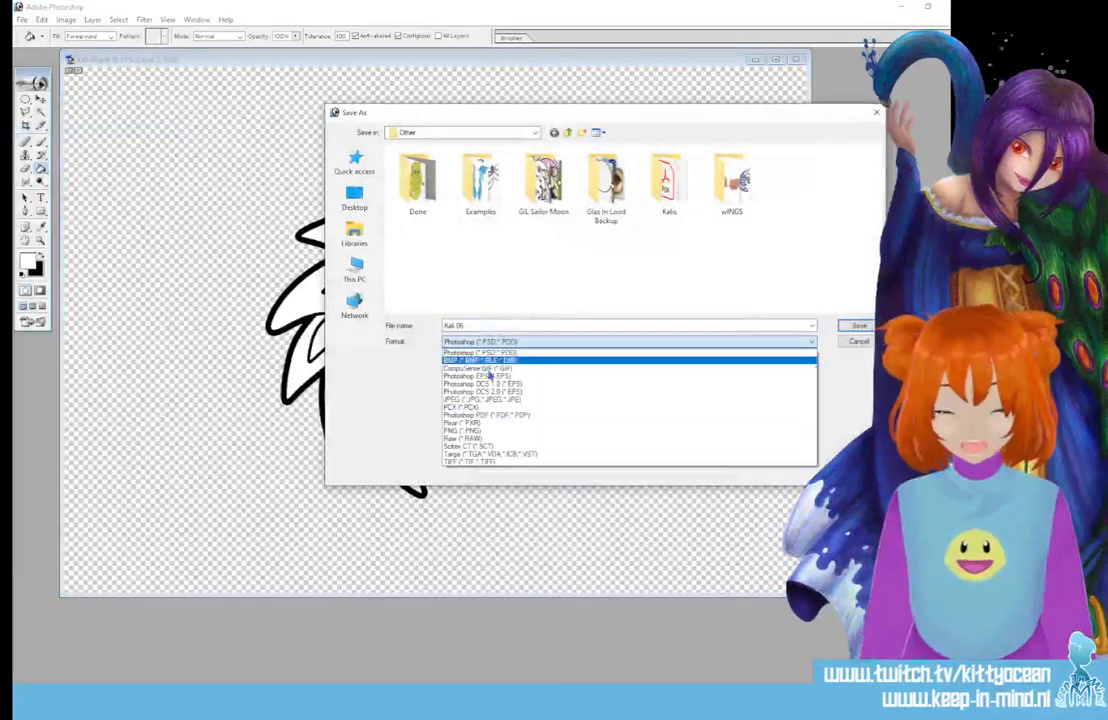
click(462, 430)
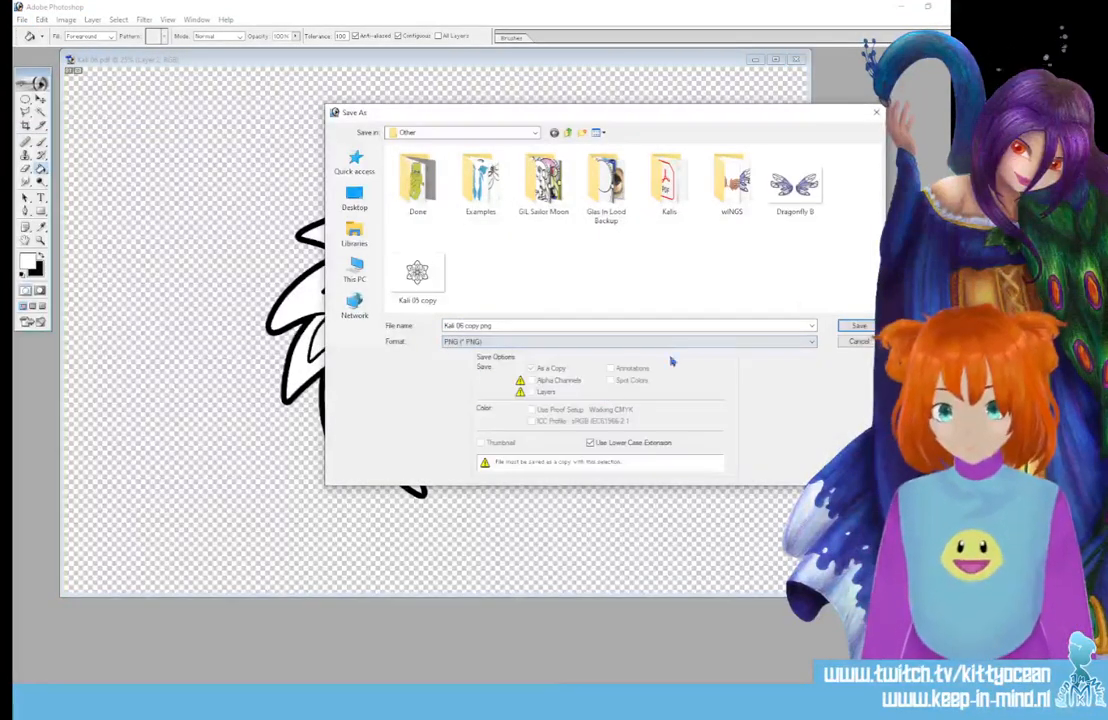
click(857, 328)
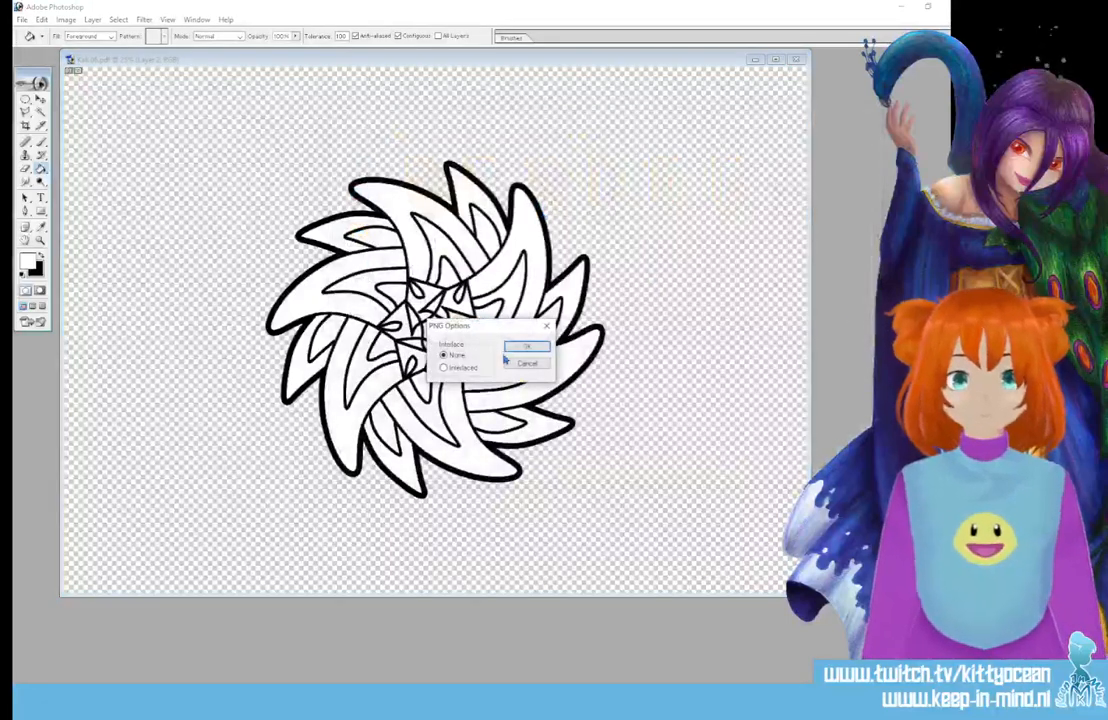
click(527, 346)
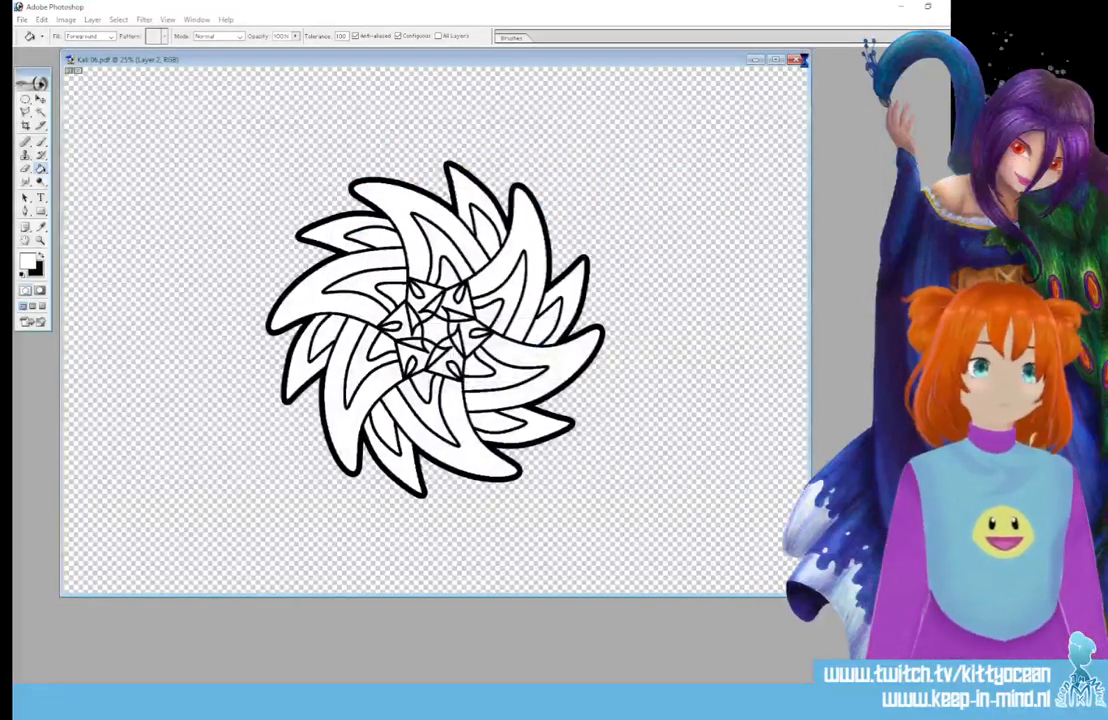
Close Kali 06.pdf and open Kali 07.pdf in a maximized document window.
click(794, 59)
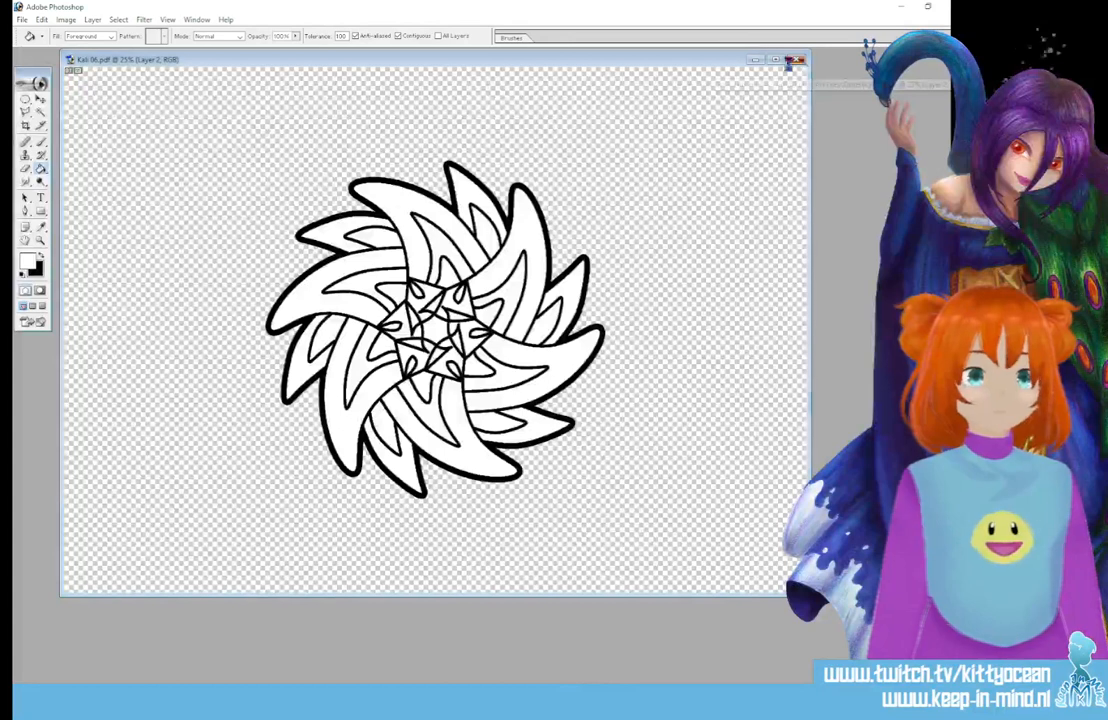
click(502, 265)
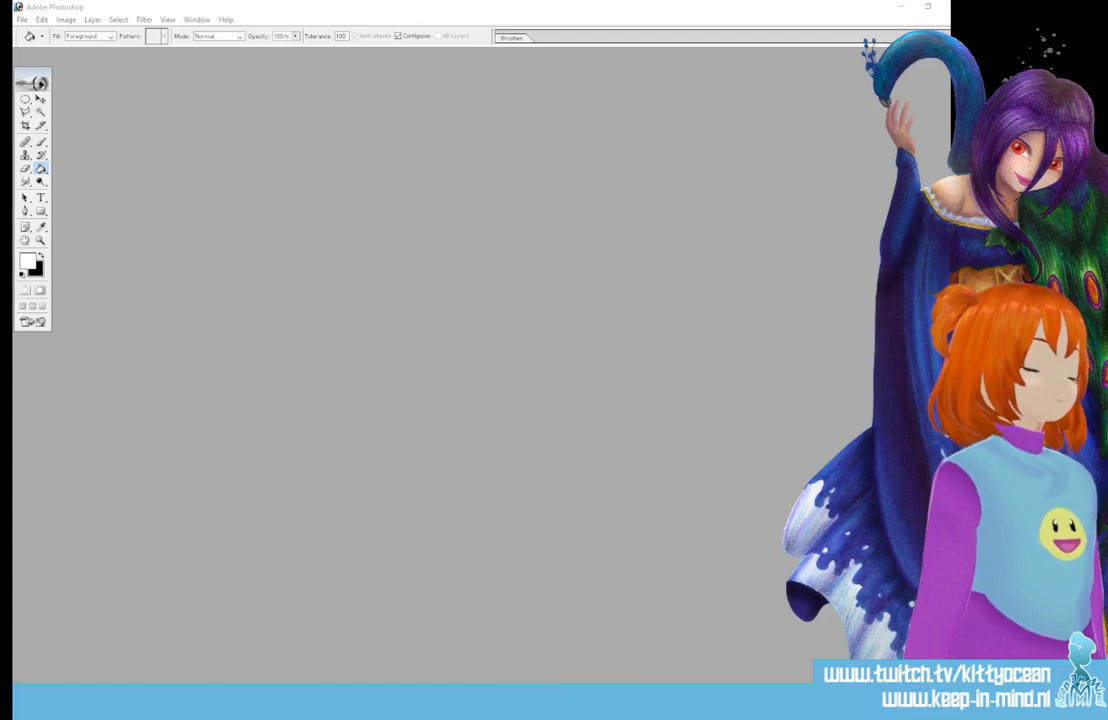
drag(774, 359, 560, 336)
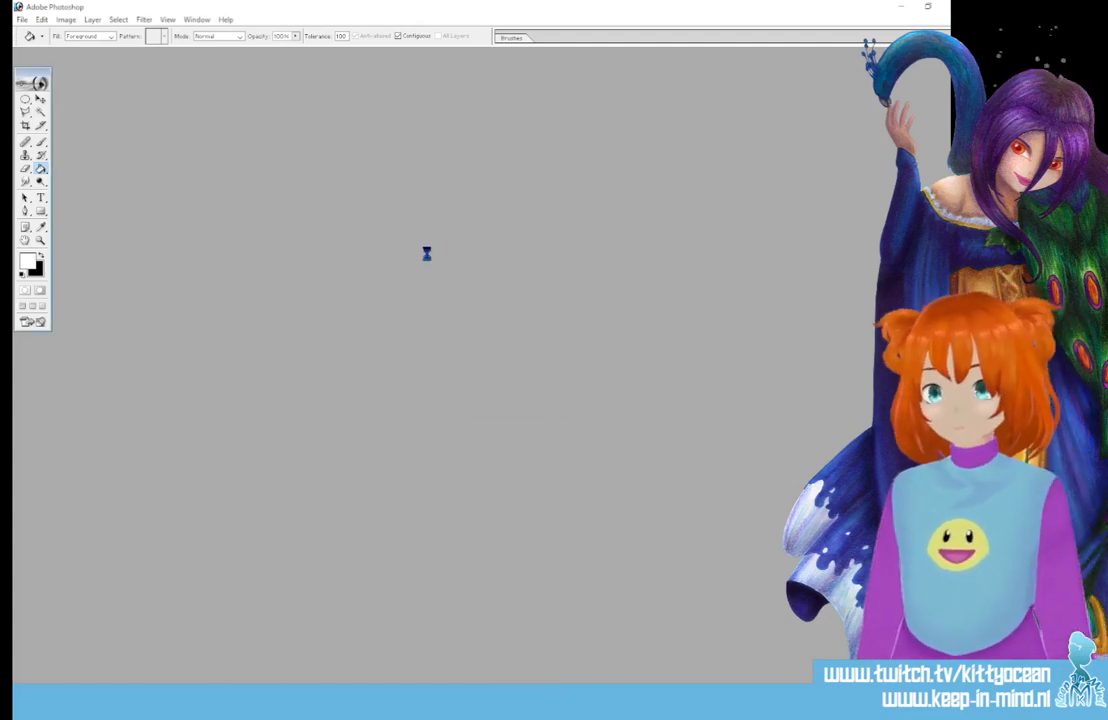
click(579, 316)
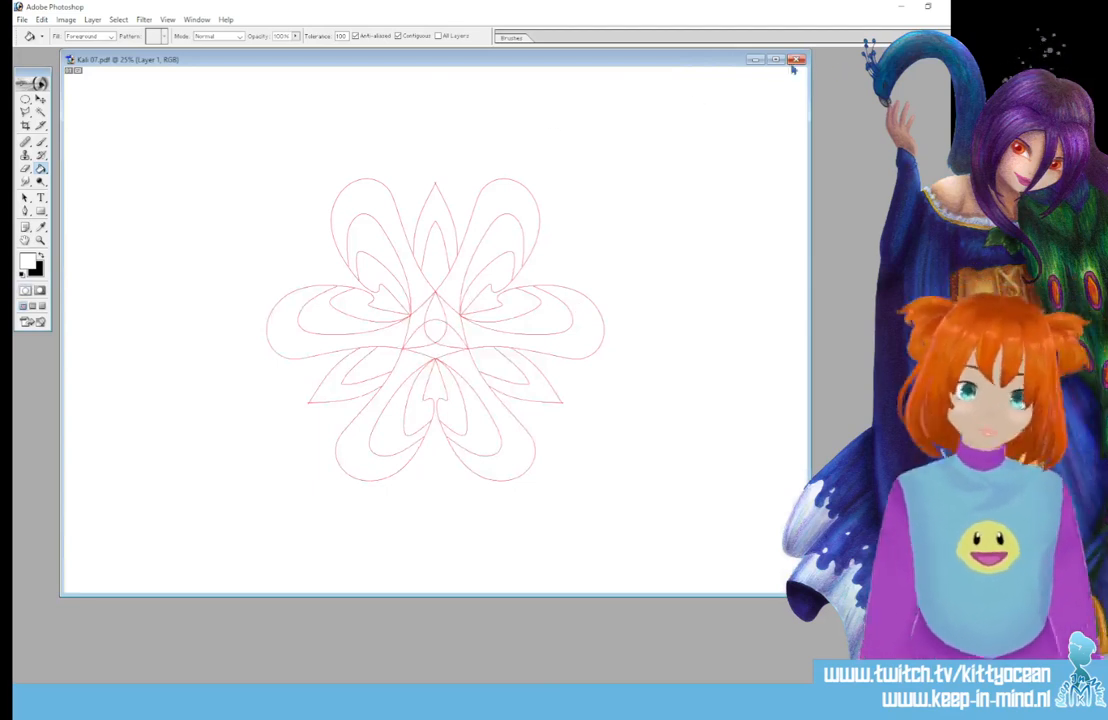
click(775, 61)
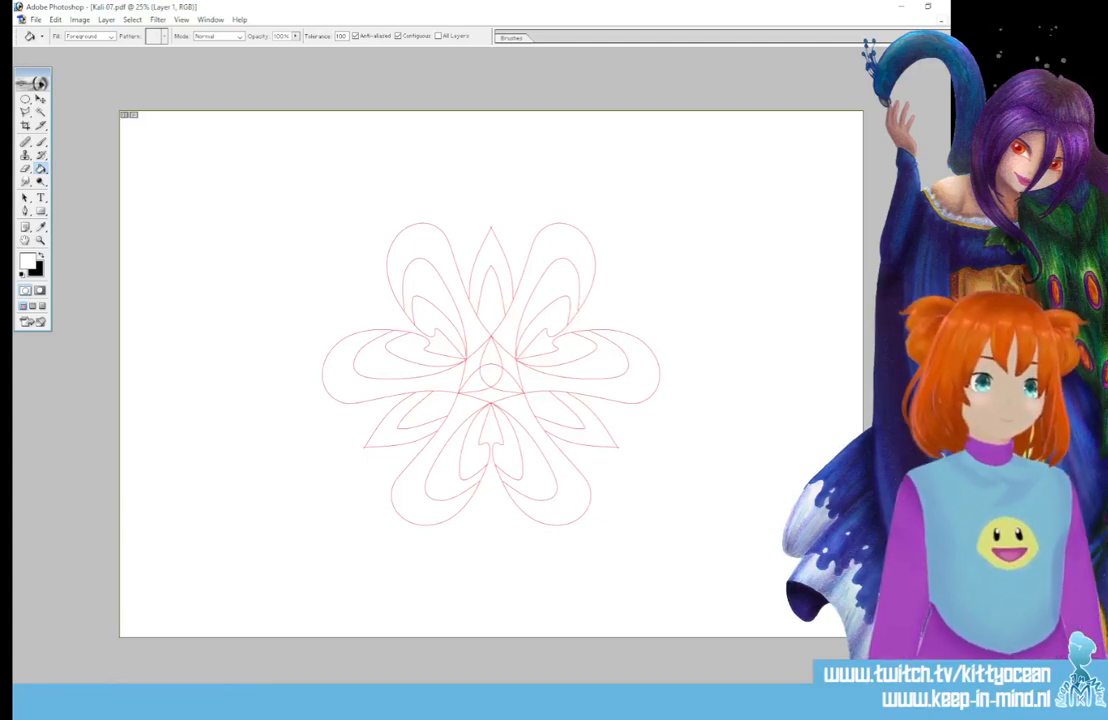
Turn Kali 07's red mandala into black line art on a Renders layer, accepting Levels as set.
key(ctrl+l)
key(Return)
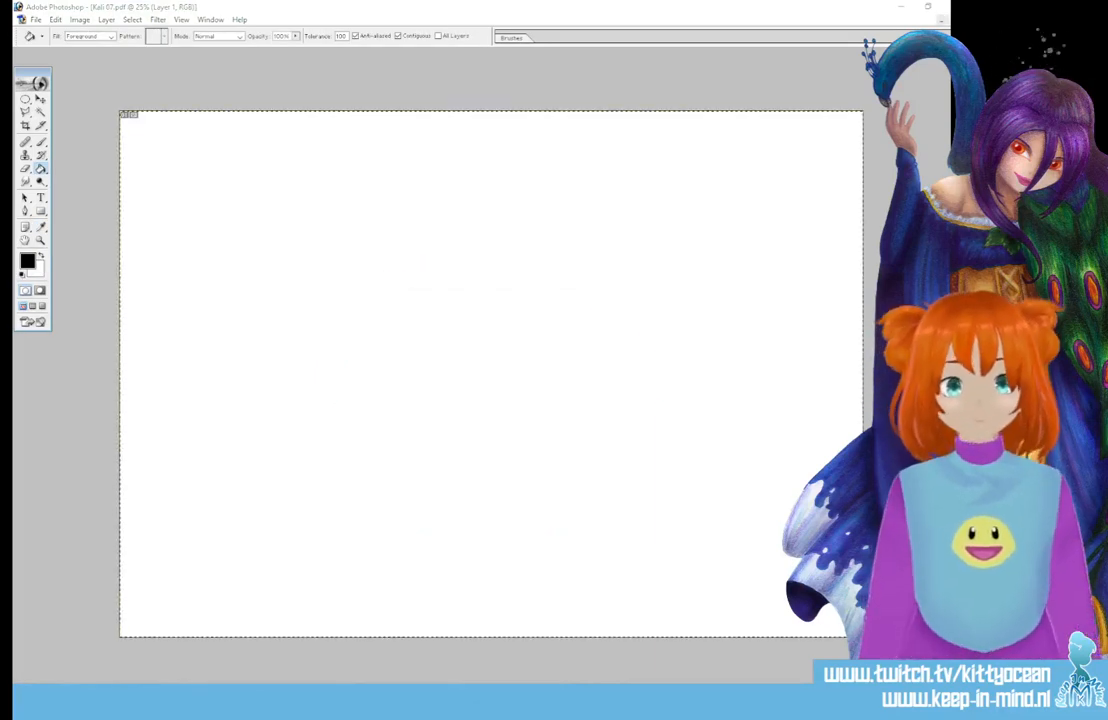
key(Return)
key(Return)
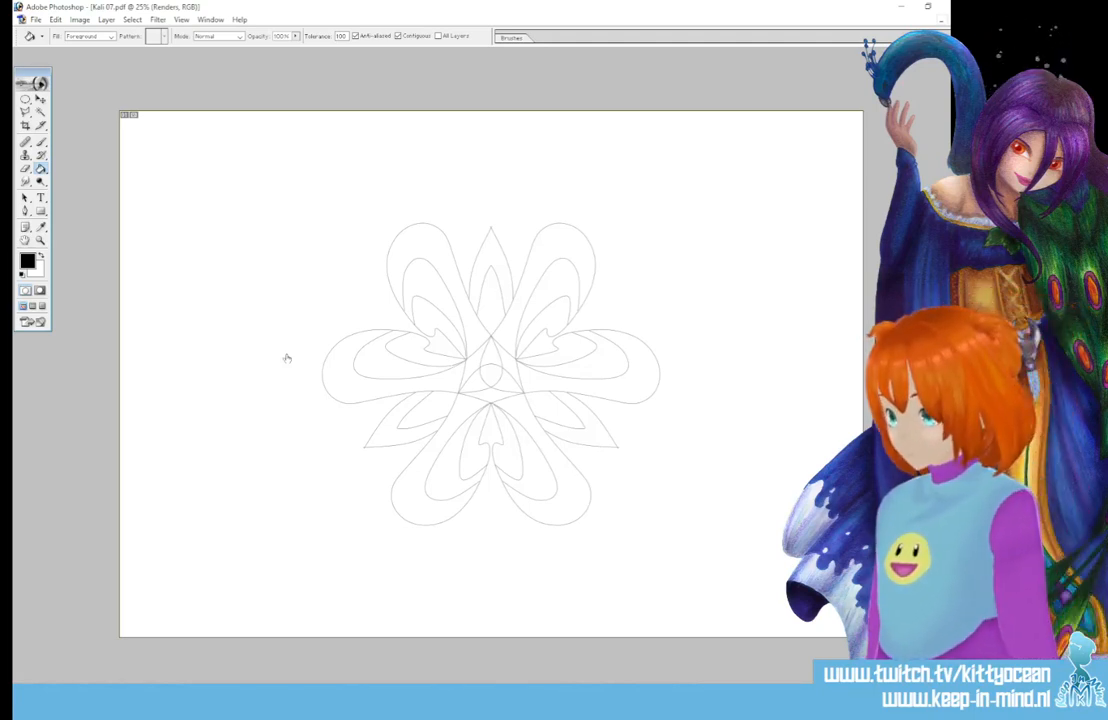
Give Kali 07's Renders layer a 10 px outside stroke in black.
key(F2)
click(621, 261)
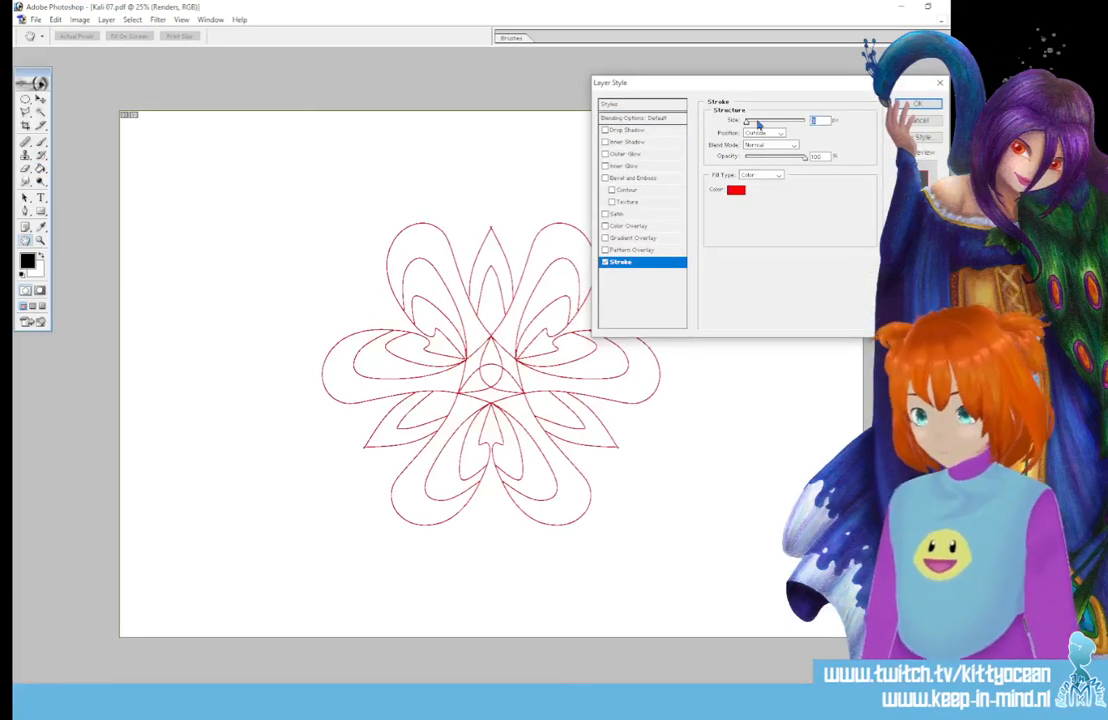
text(10)
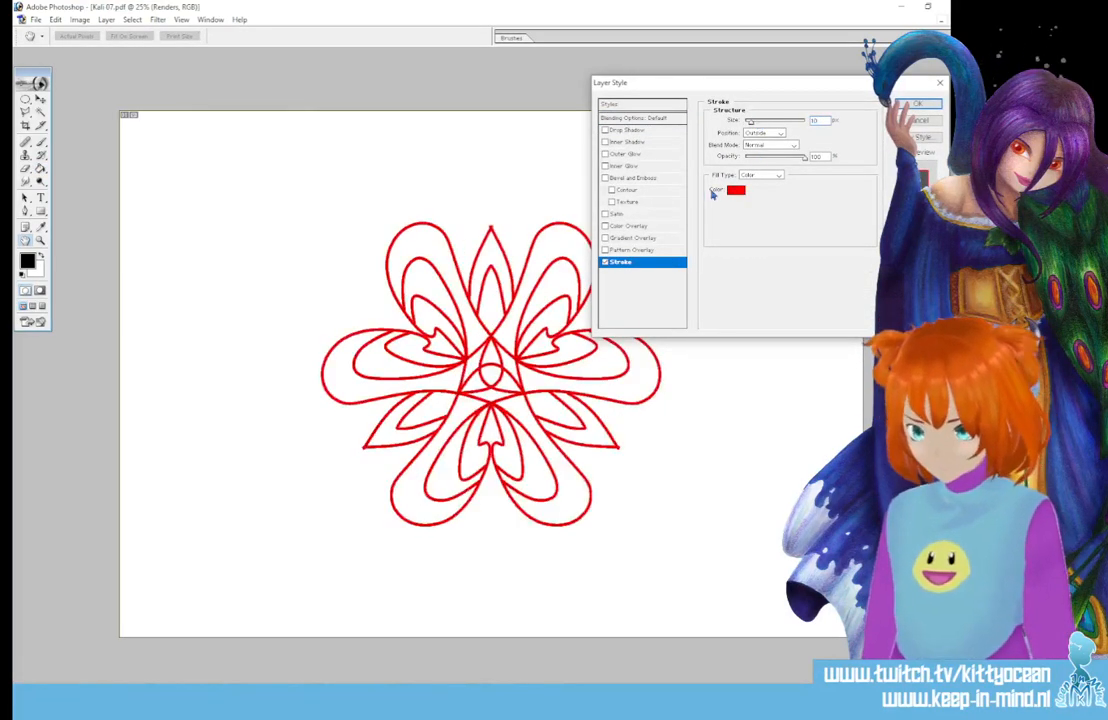
click(741, 190)
click(427, 250)
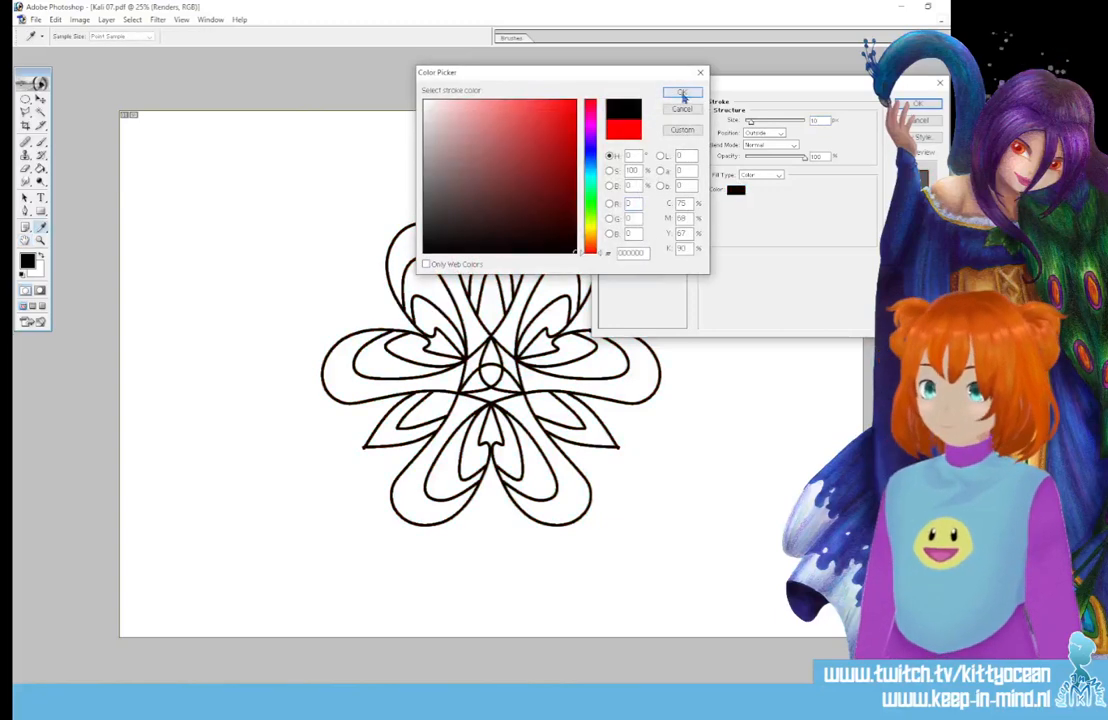
click(683, 97)
click(917, 103)
Add a new layer, then Magic Wand the blank area around the Kali 07 mandala on the Renders layer and invert the selection.
key(g)
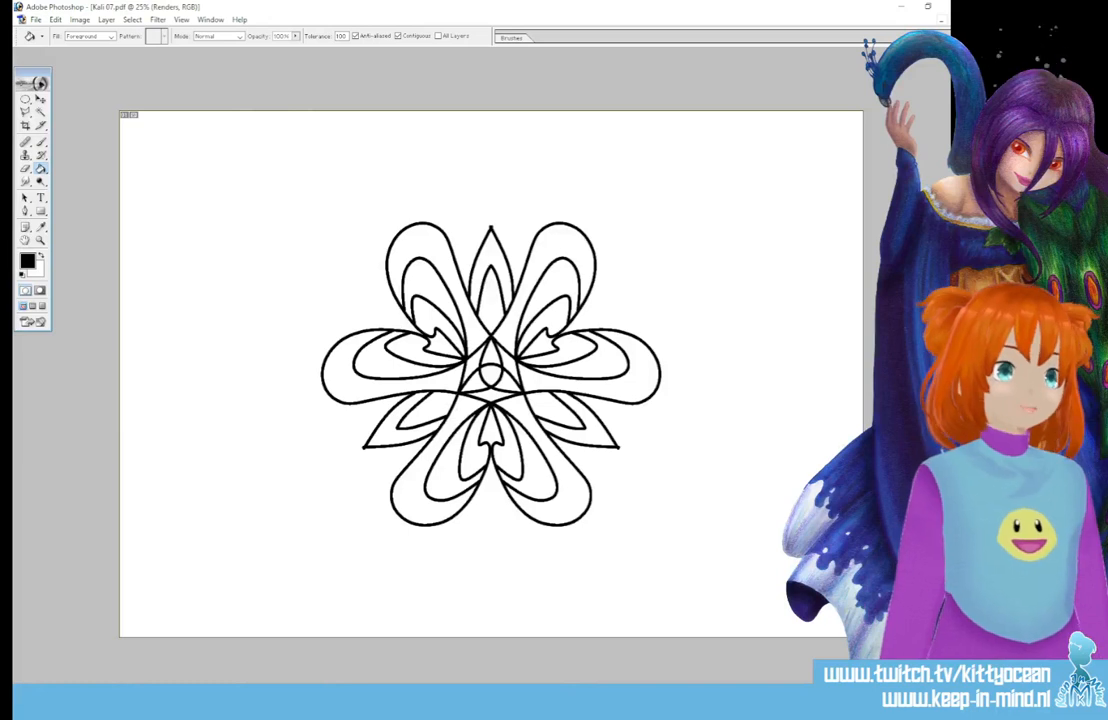
key(ctrl+shift+alt+n)
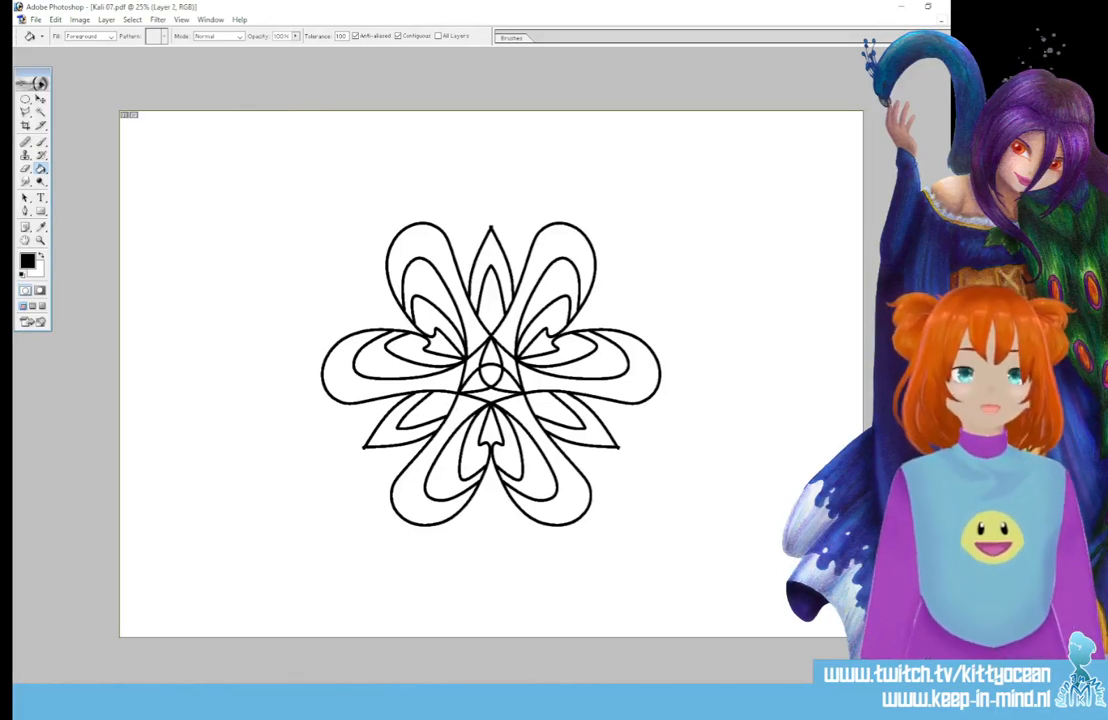
key(ctrl+z)
click(40, 111)
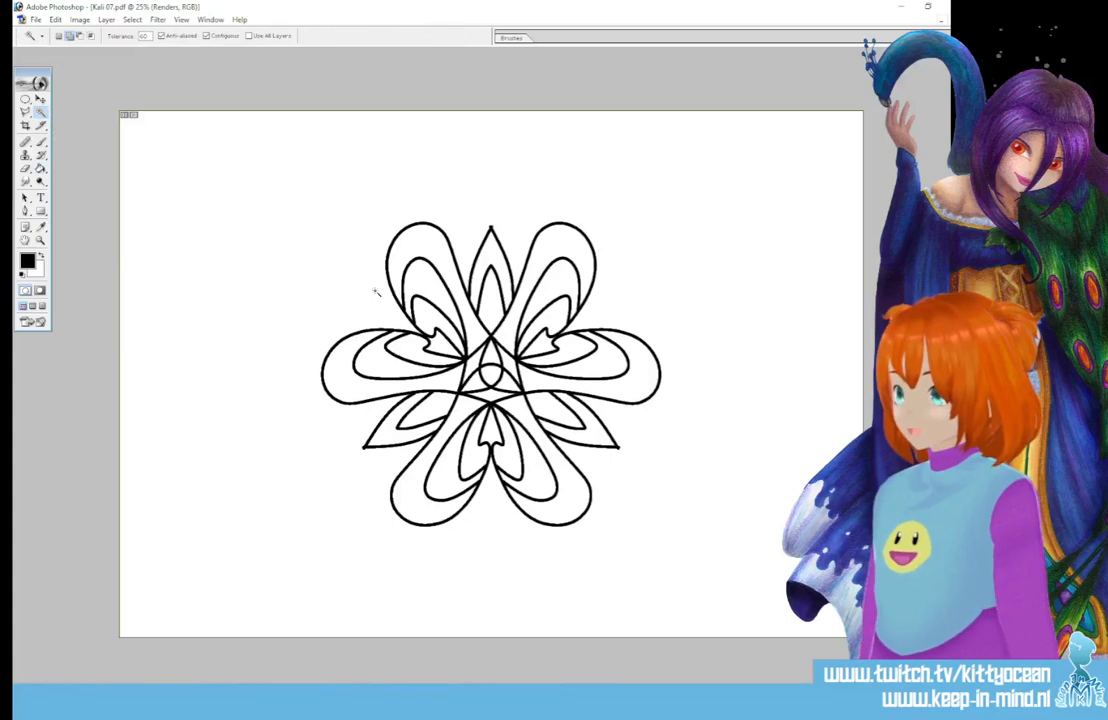
click(376, 291)
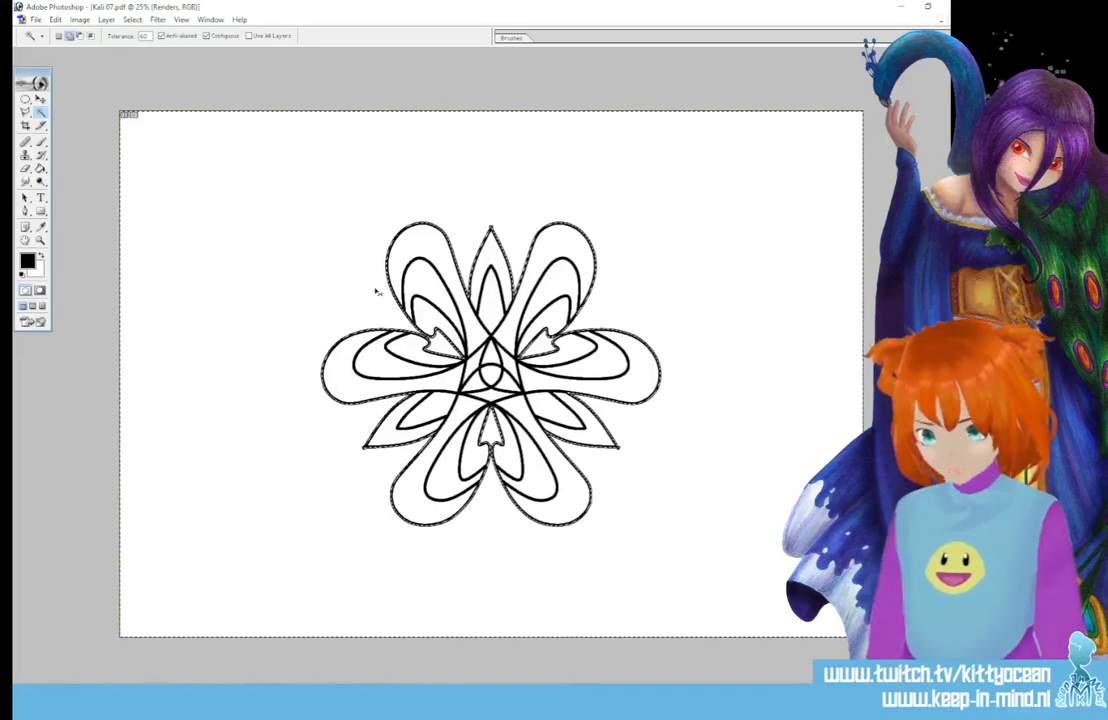
key(ctrl+shift+i)
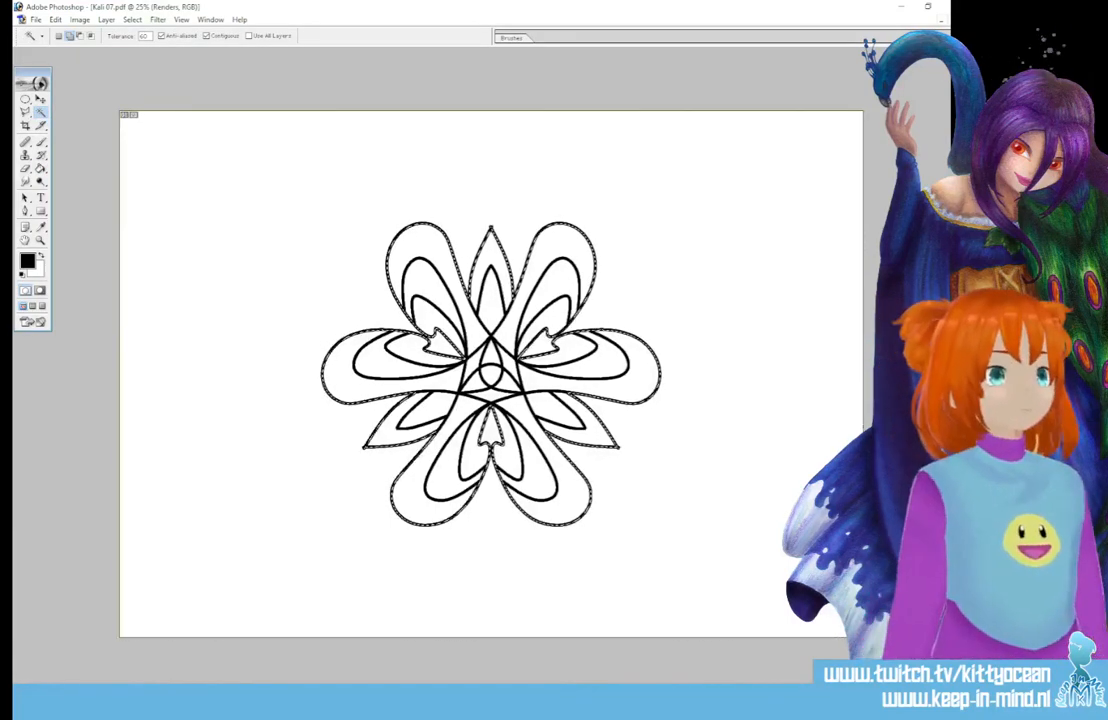
Fill the selected Kali 07 mandala shape with white on Layer 2.
key(alt+bracketright)
key(g)
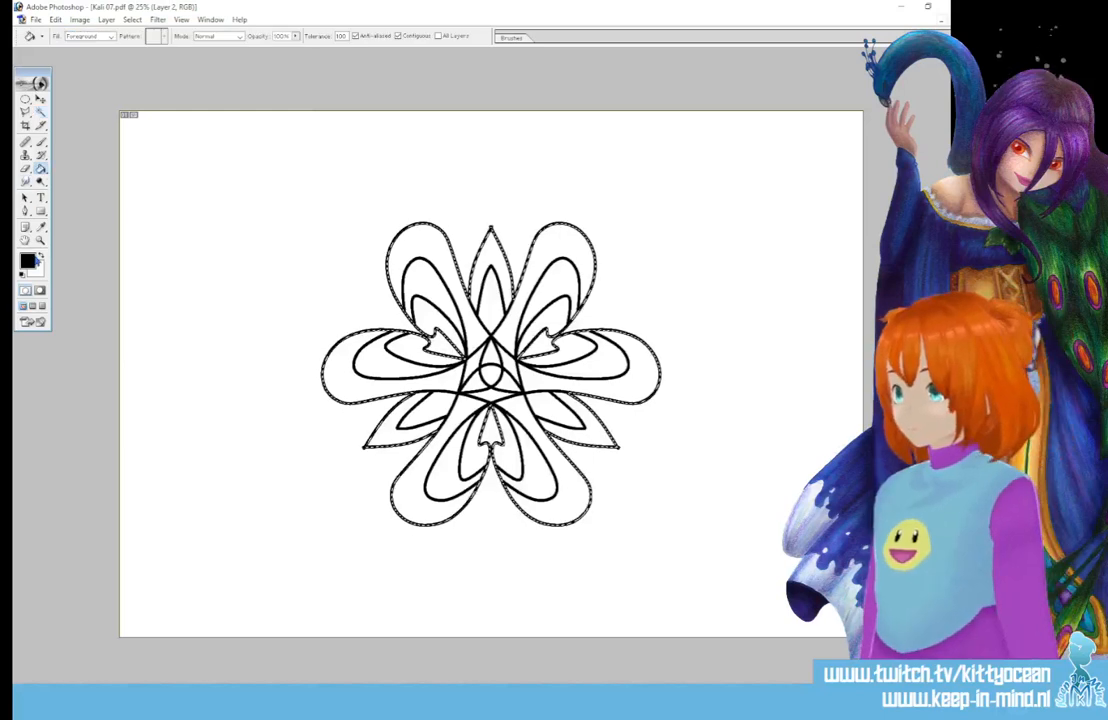
key(x)
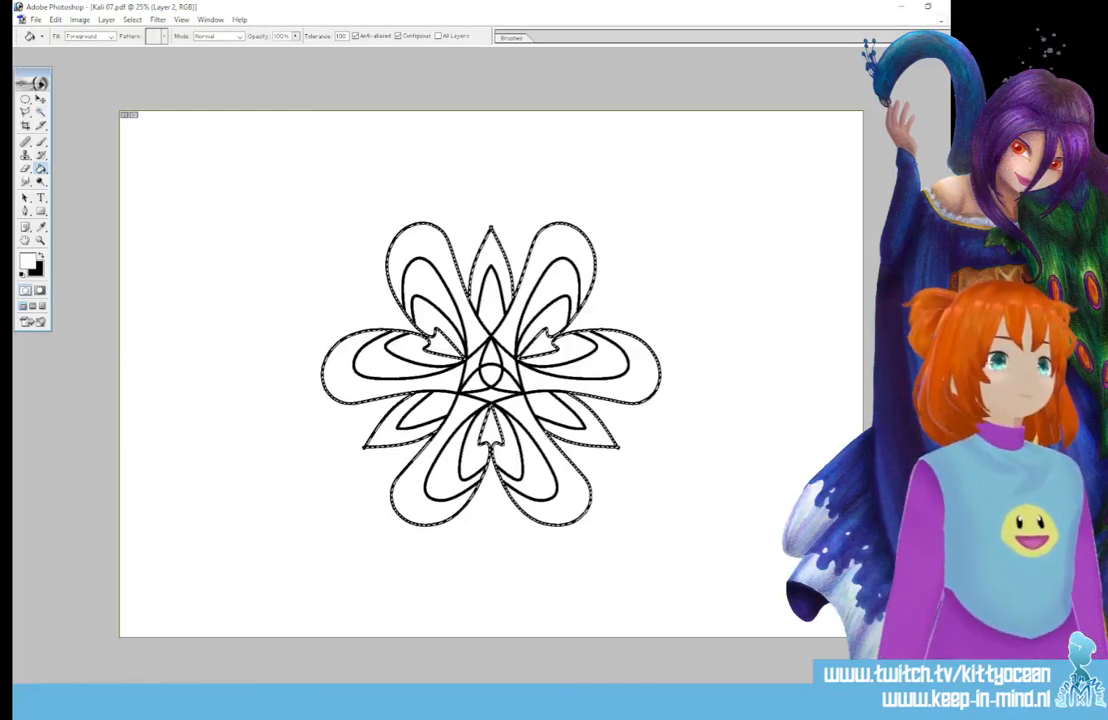
Give Kali 07's white-filled Layer 2 a 20 px outside stroke in black.
key(ctrl+alt+b)
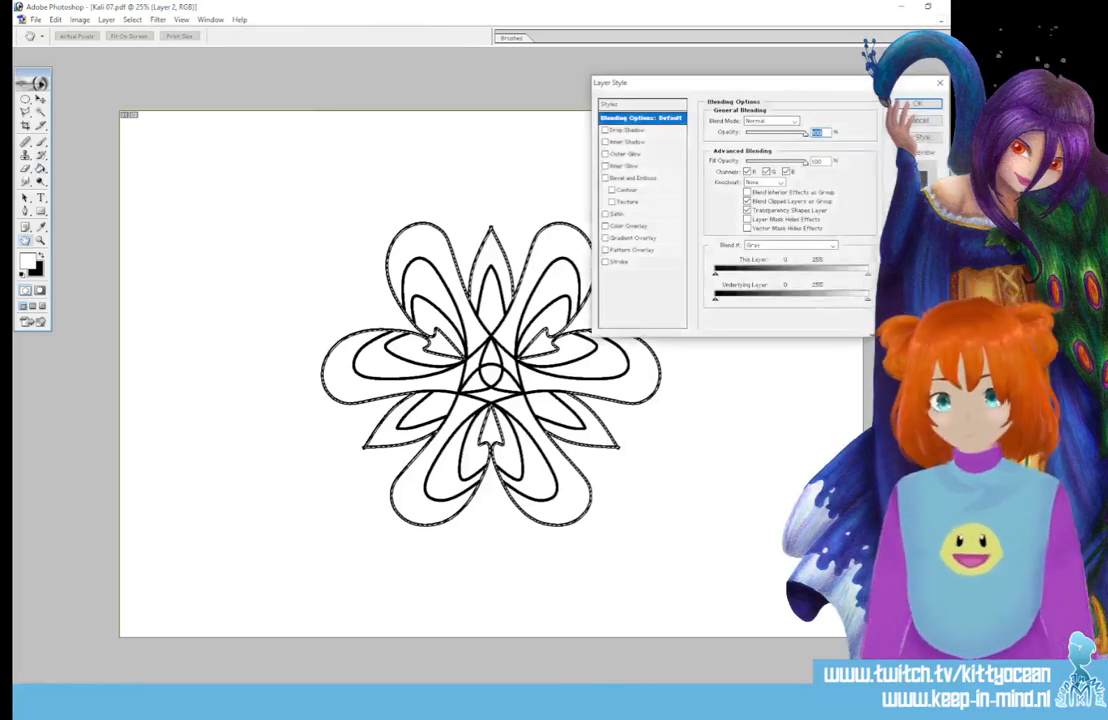
click(640, 263)
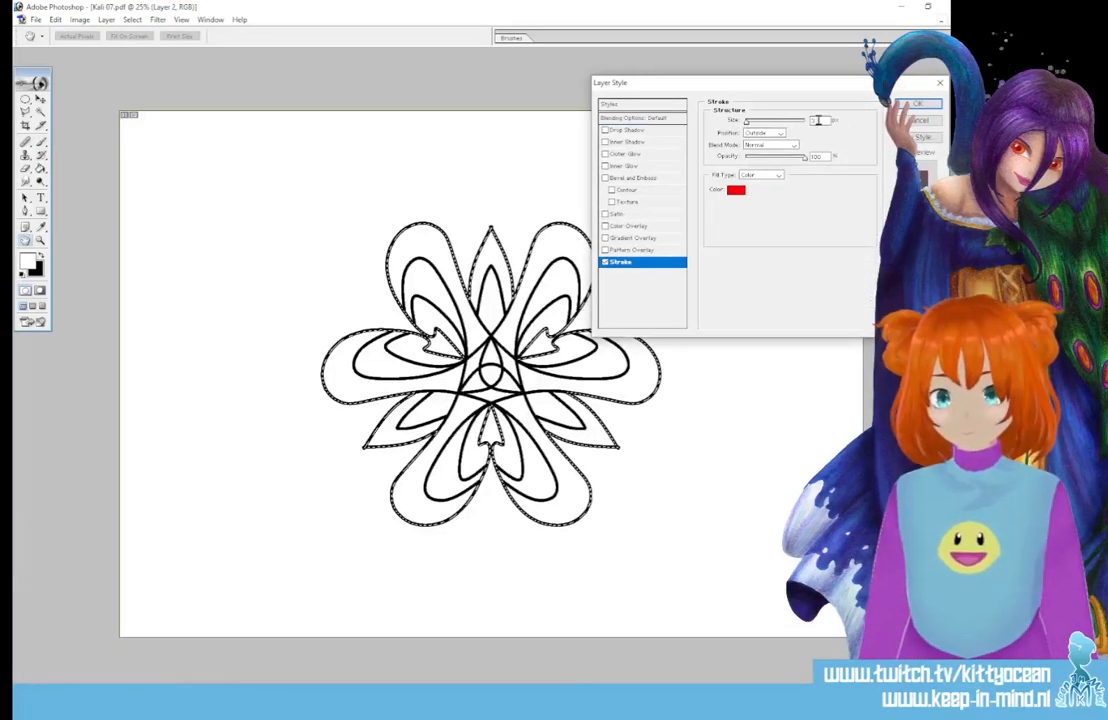
drag(747, 121, 781, 122)
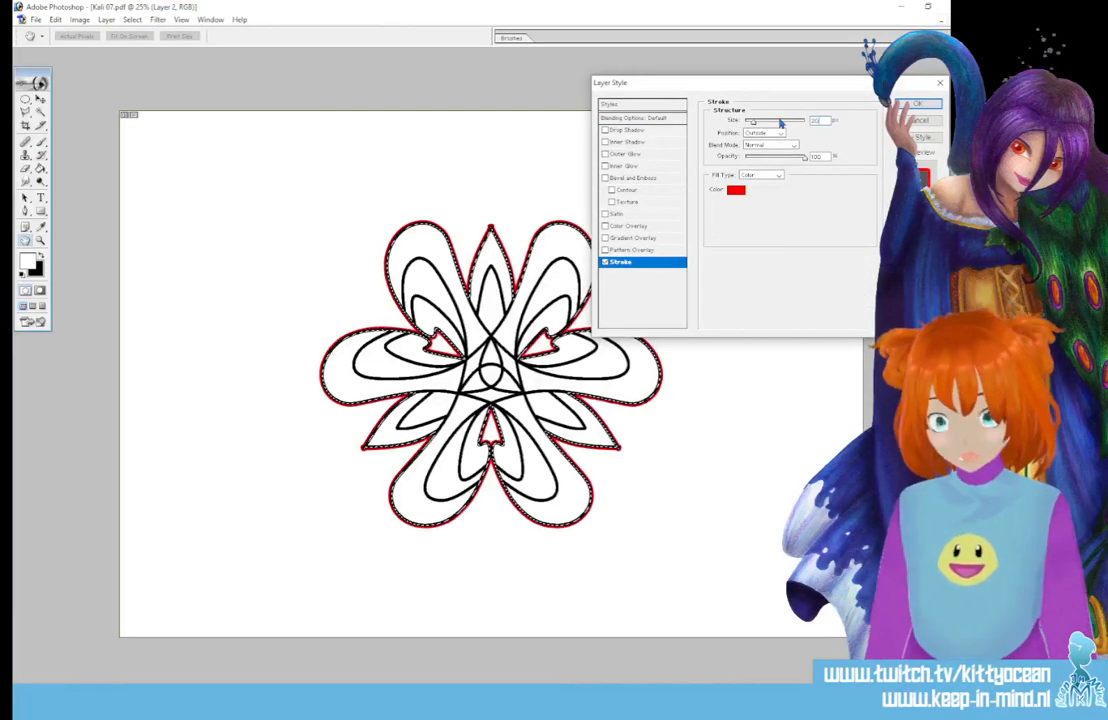
click(733, 192)
drag(543, 235, 576, 253)
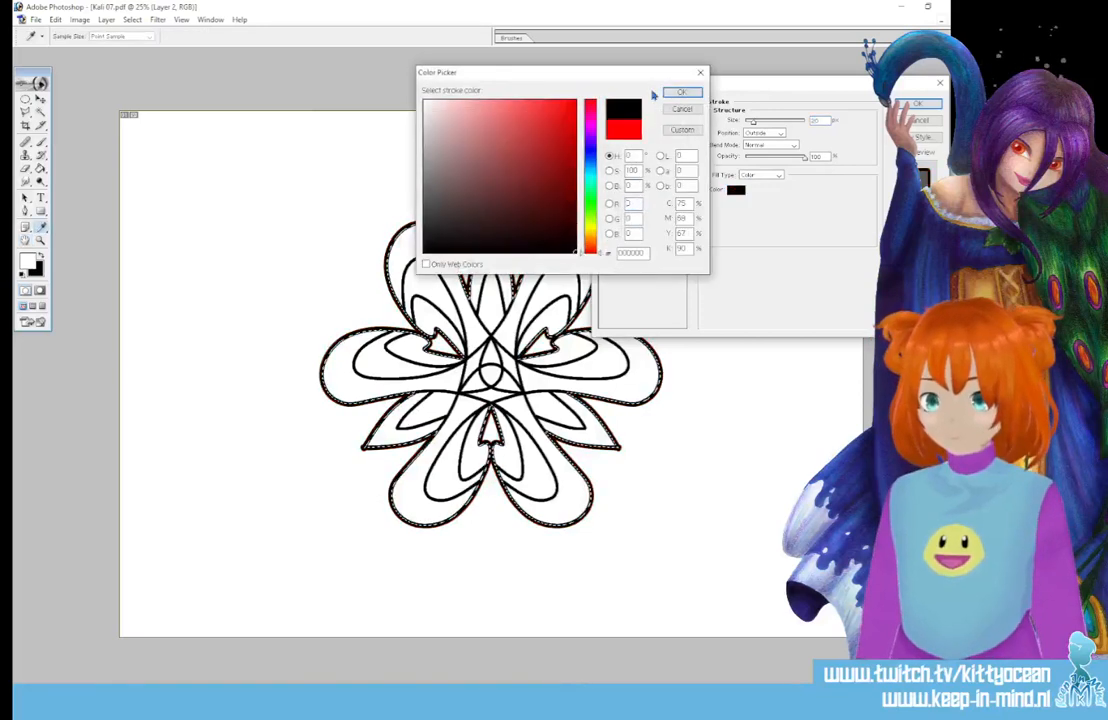
click(681, 96)
click(918, 104)
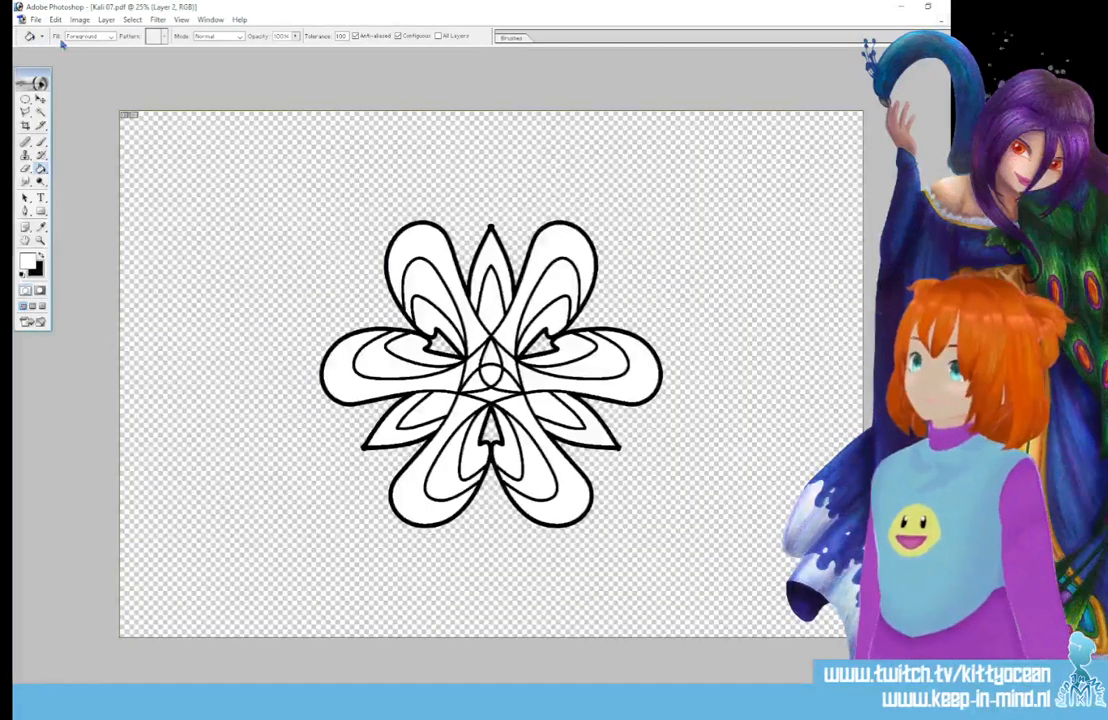
Save the Kali 07 artwork on its transparent background as a separate file named Kali 07.
click(35, 19)
click(90, 128)
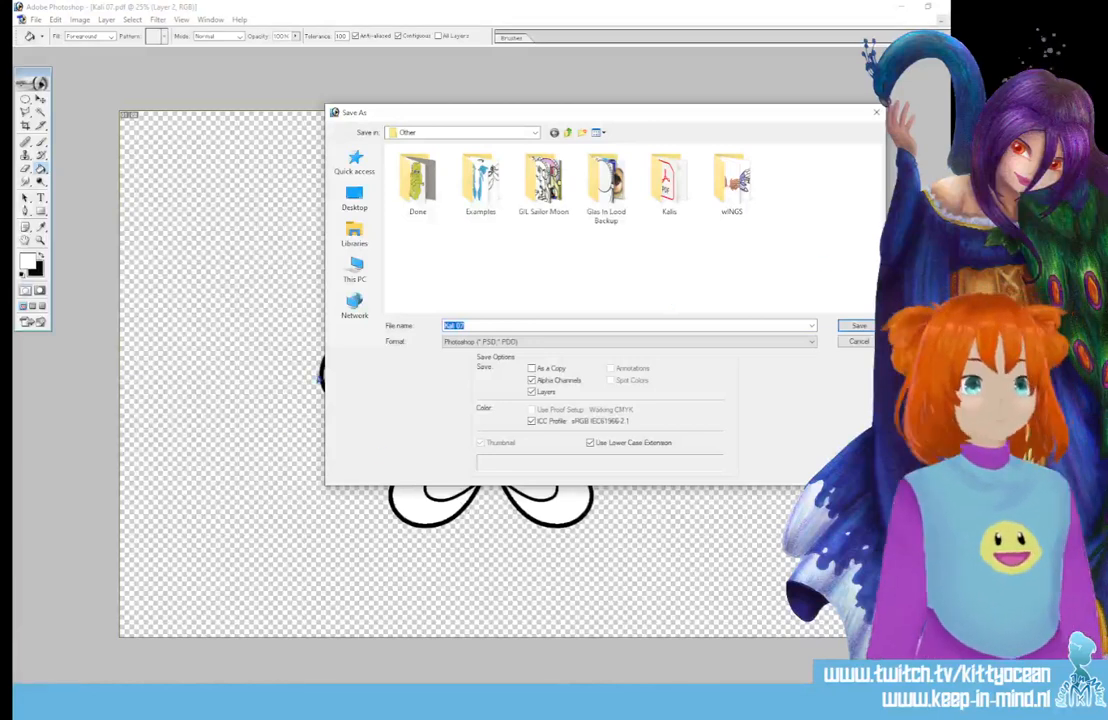
key(Return)
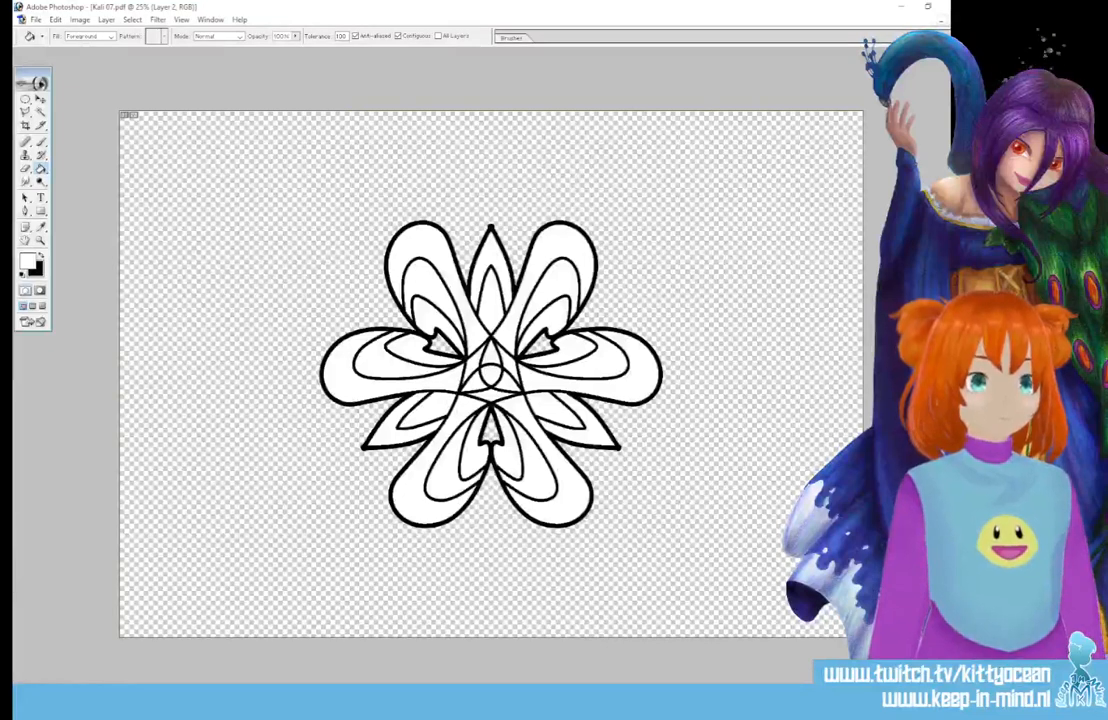
key(Return)
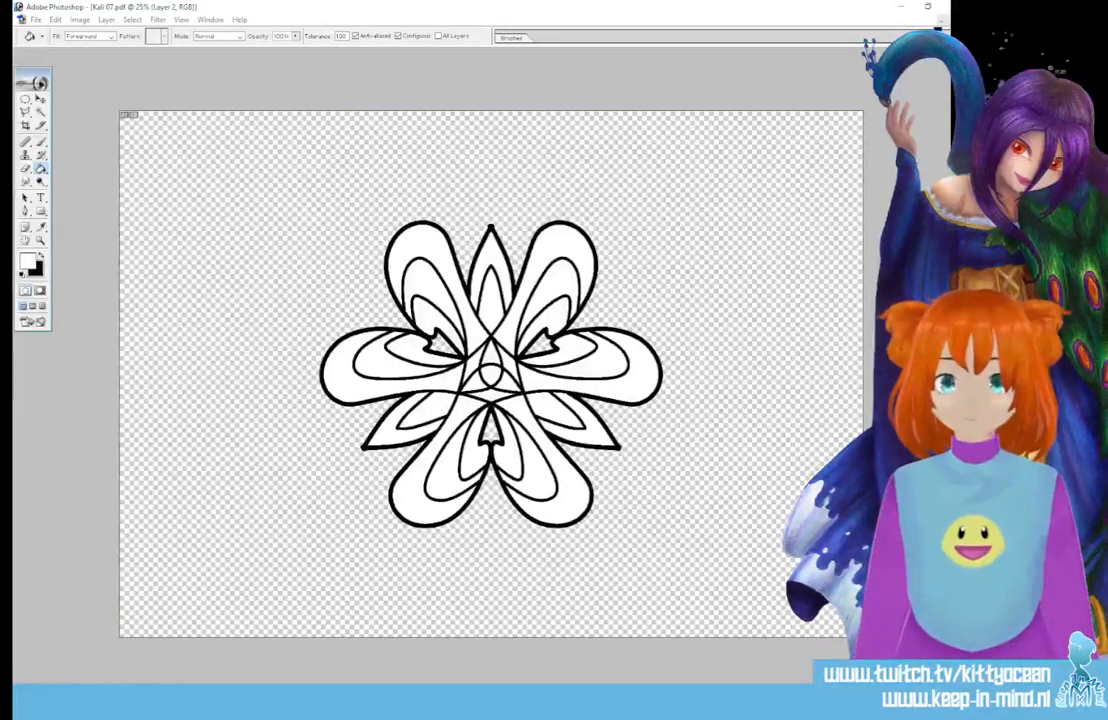
Close Kali 07.pdf without saving changes and open Kali 08.pdf in a maximized document window.
key(ctrl+w)
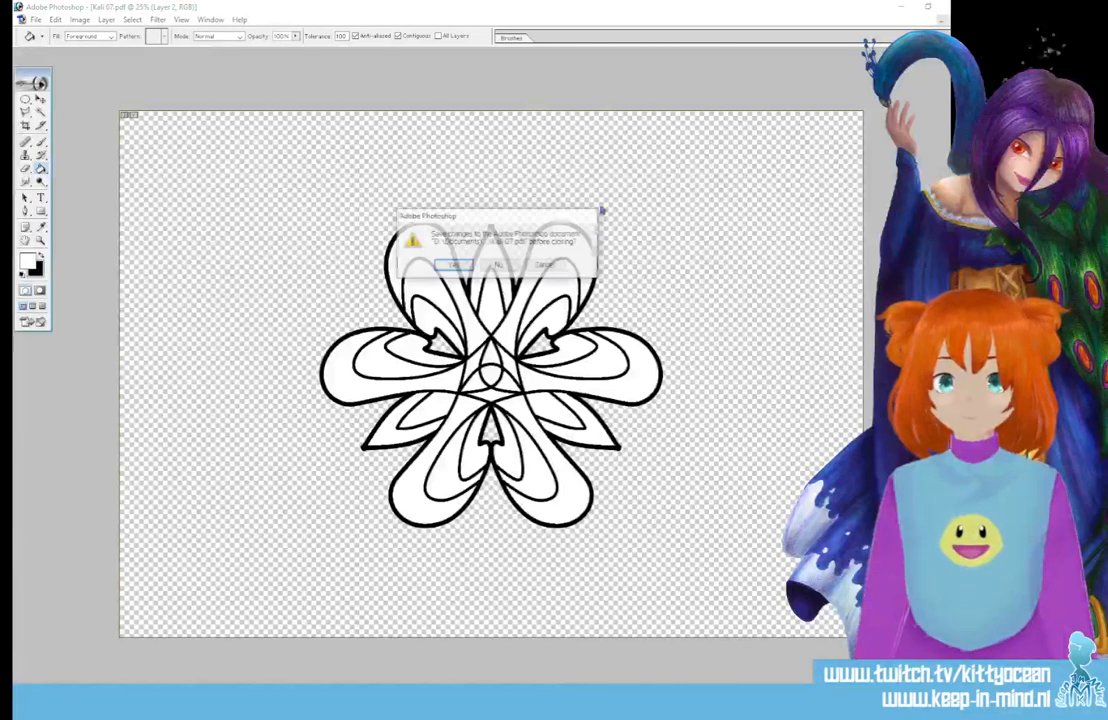
click(491, 265)
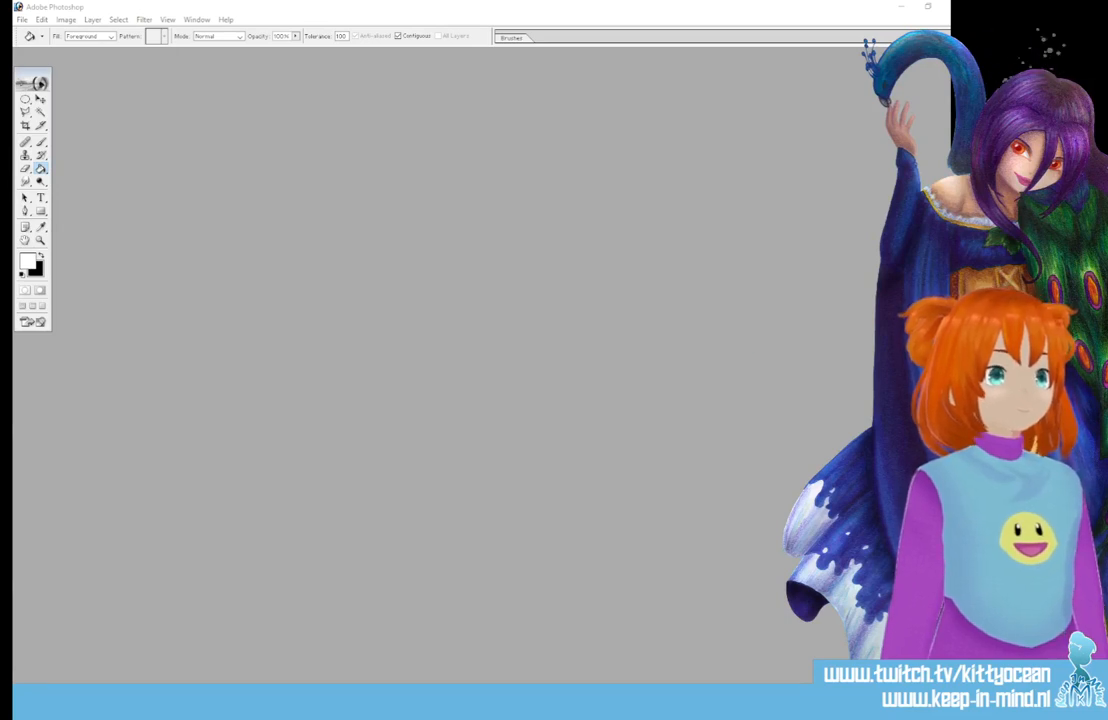
drag(571, 340, 541, 350)
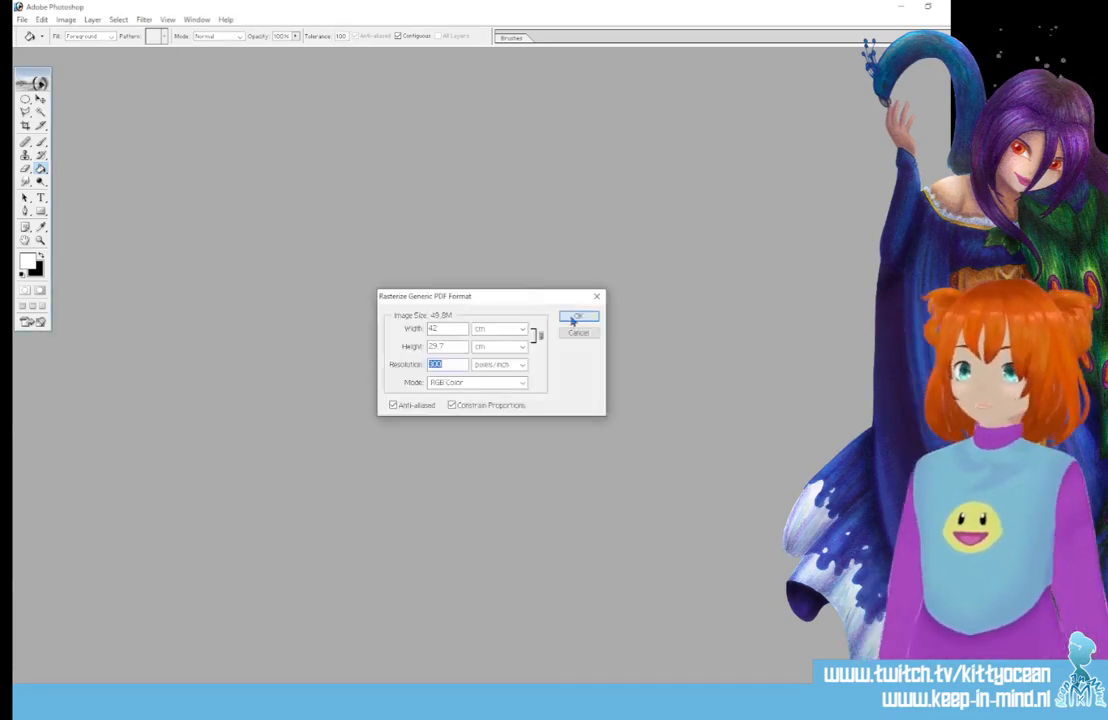
click(576, 318)
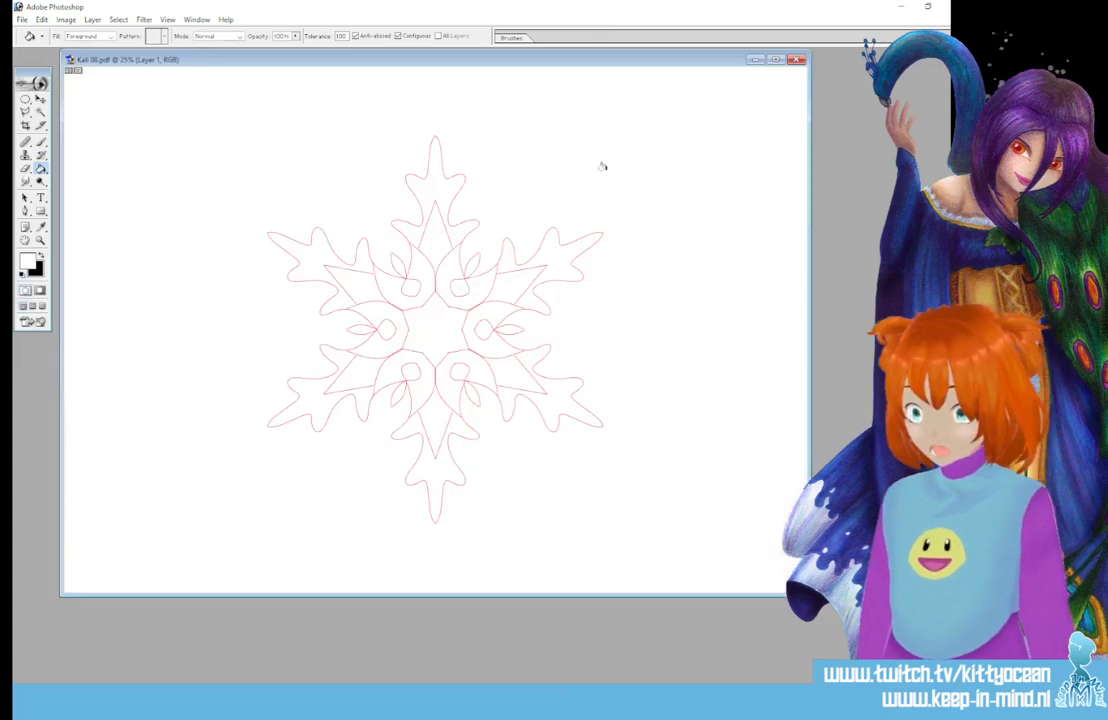
click(775, 59)
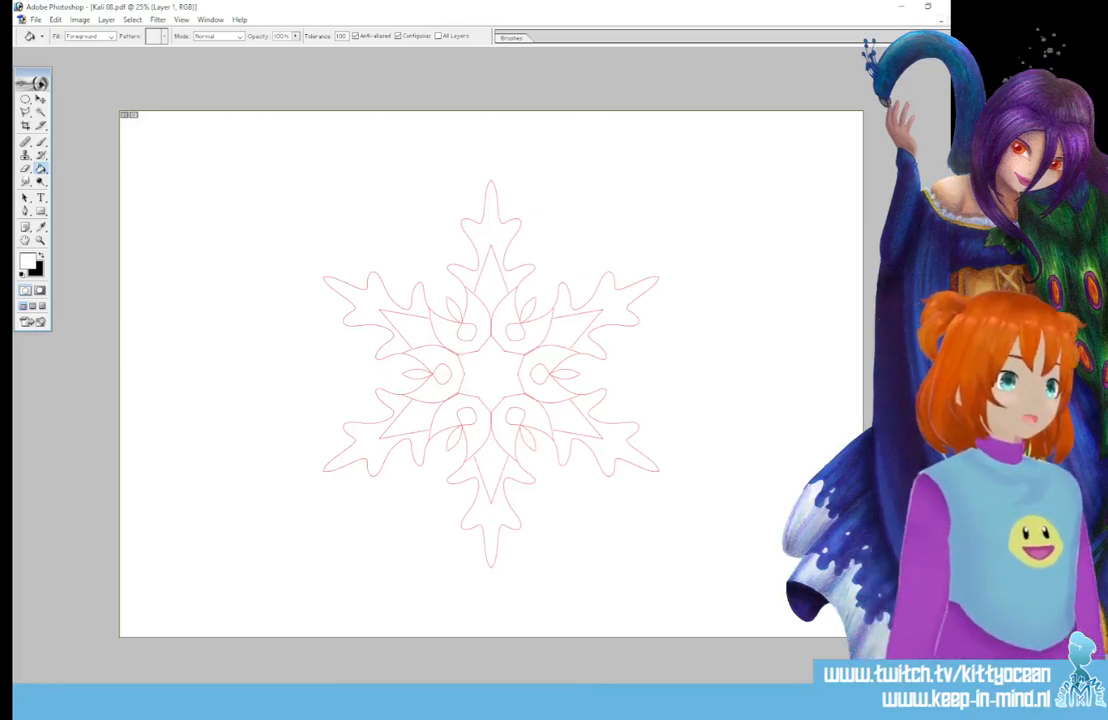
Turn Kali 08's red snowflake mandala into black line art on a Renders layer.
key(ctrl+l)
key(Escape)
key(g)
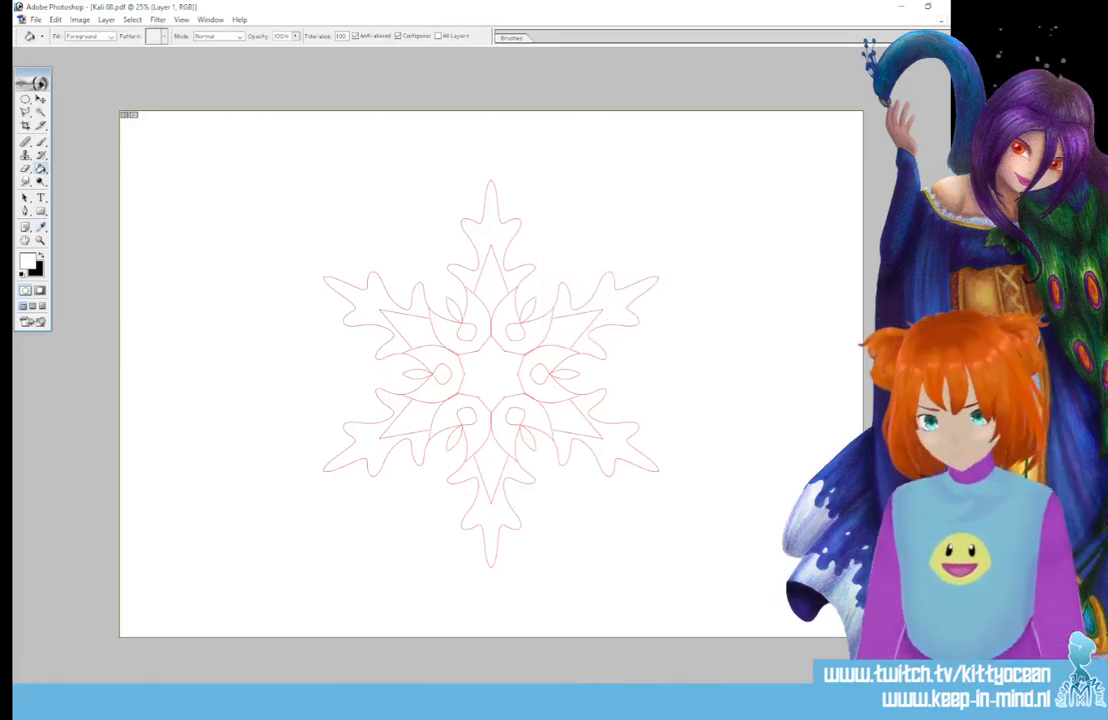
key(d)
key(ctrl+a)
key(Delete)
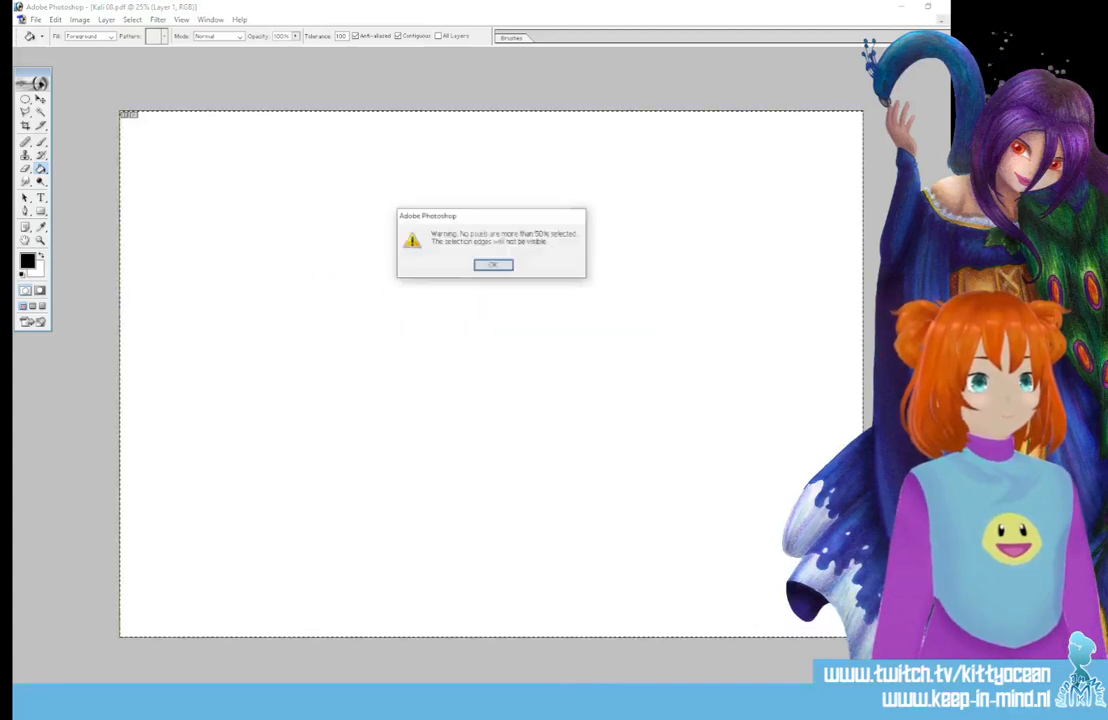
key(Return)
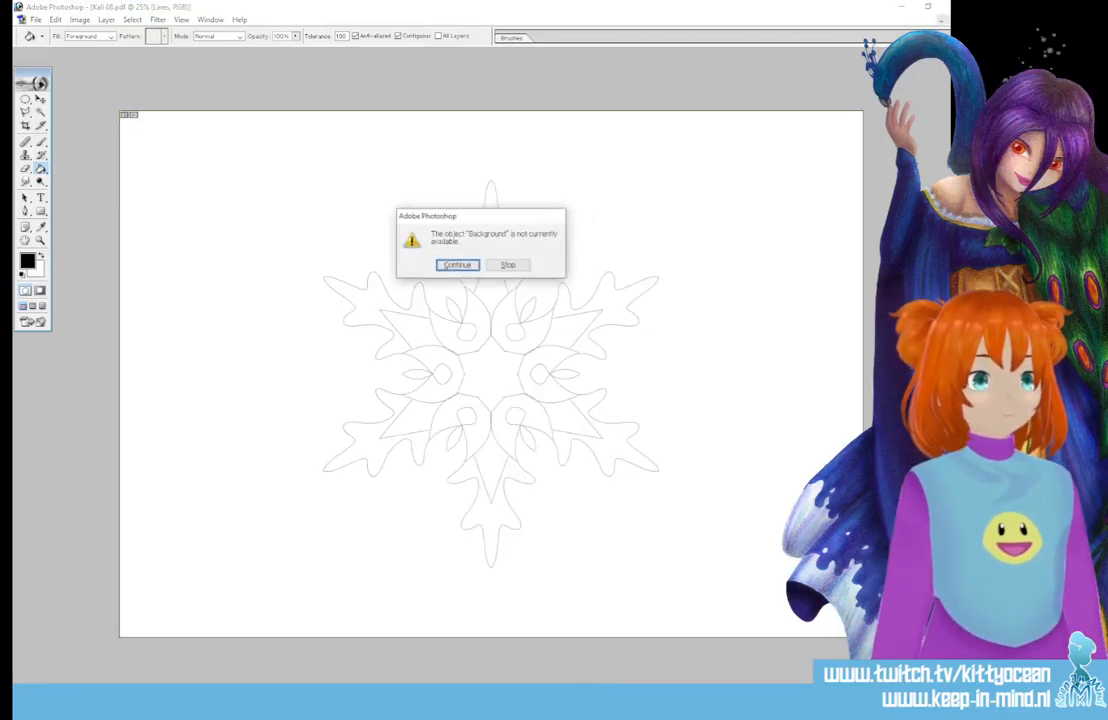
key(Return)
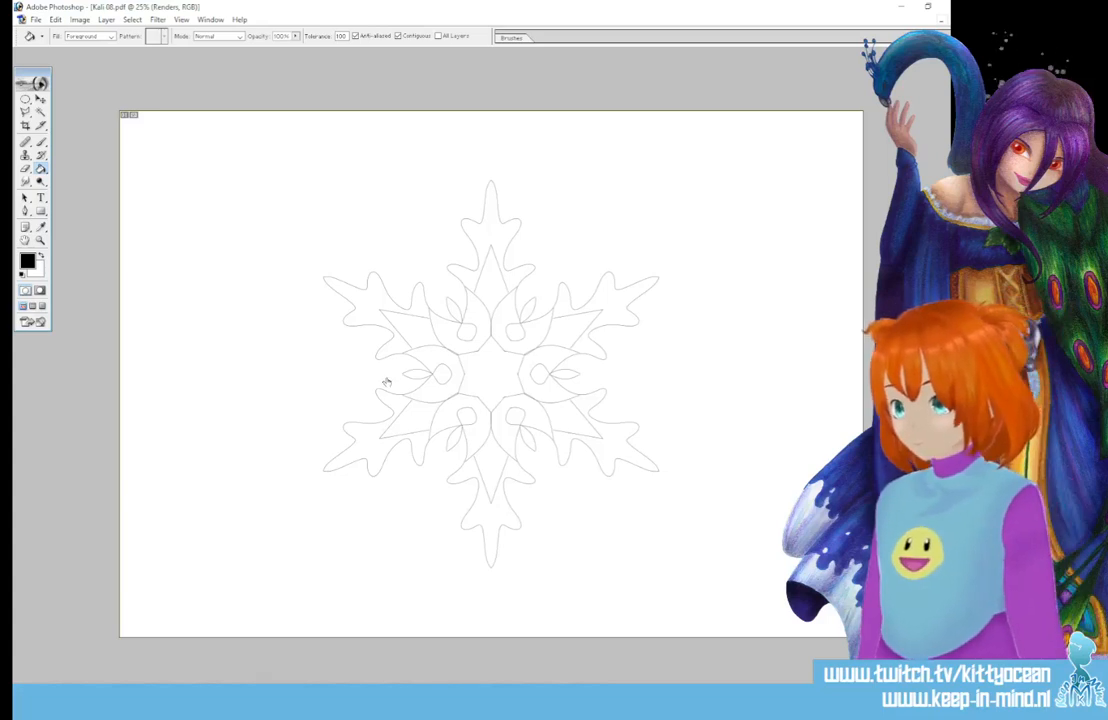
Give Kali 08's Renders layer a 20 px outside stroke in black.
key(F2)
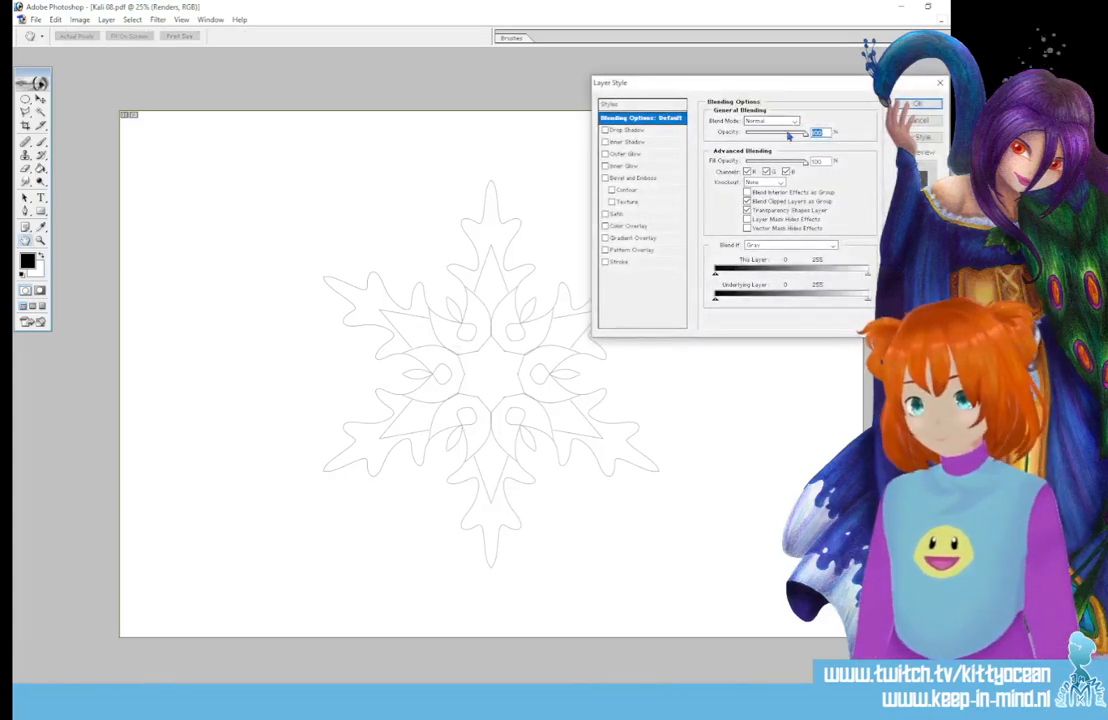
click(622, 262)
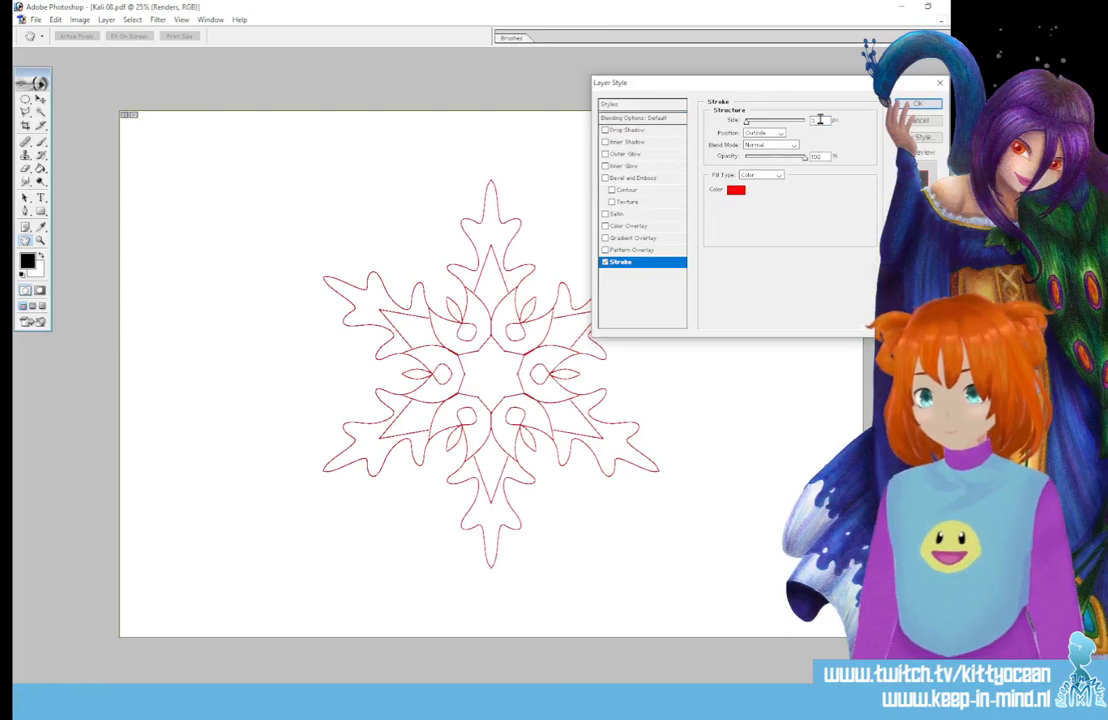
drag(820, 119, 765, 122)
text(30)
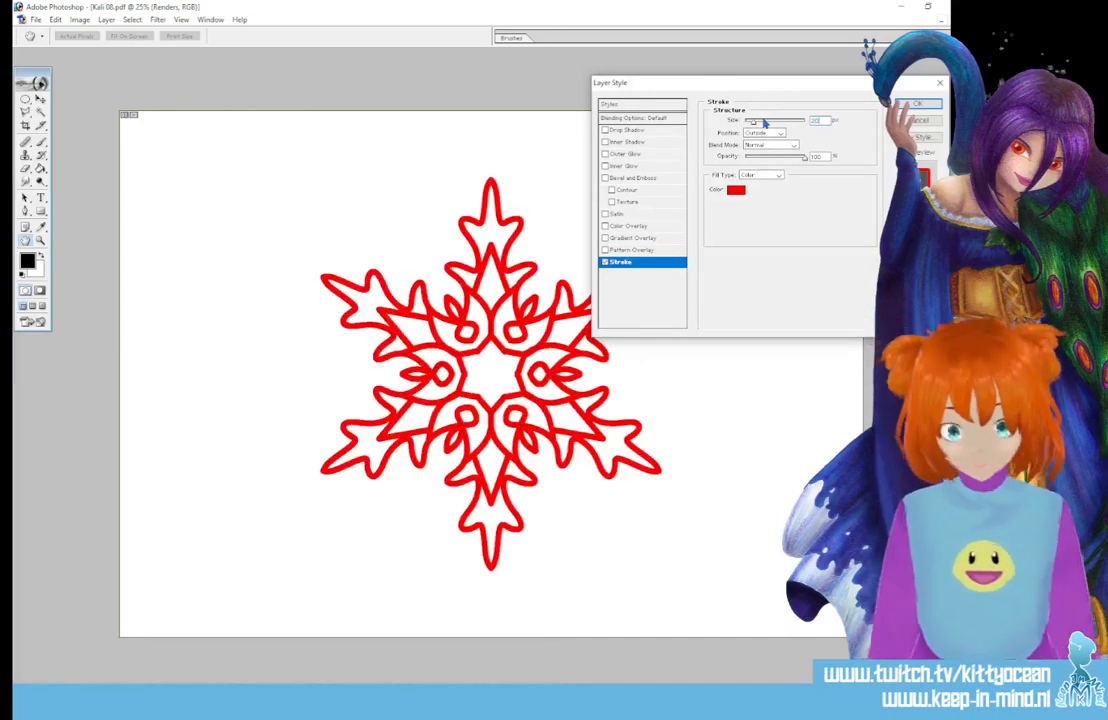
click(736, 189)
click(436, 252)
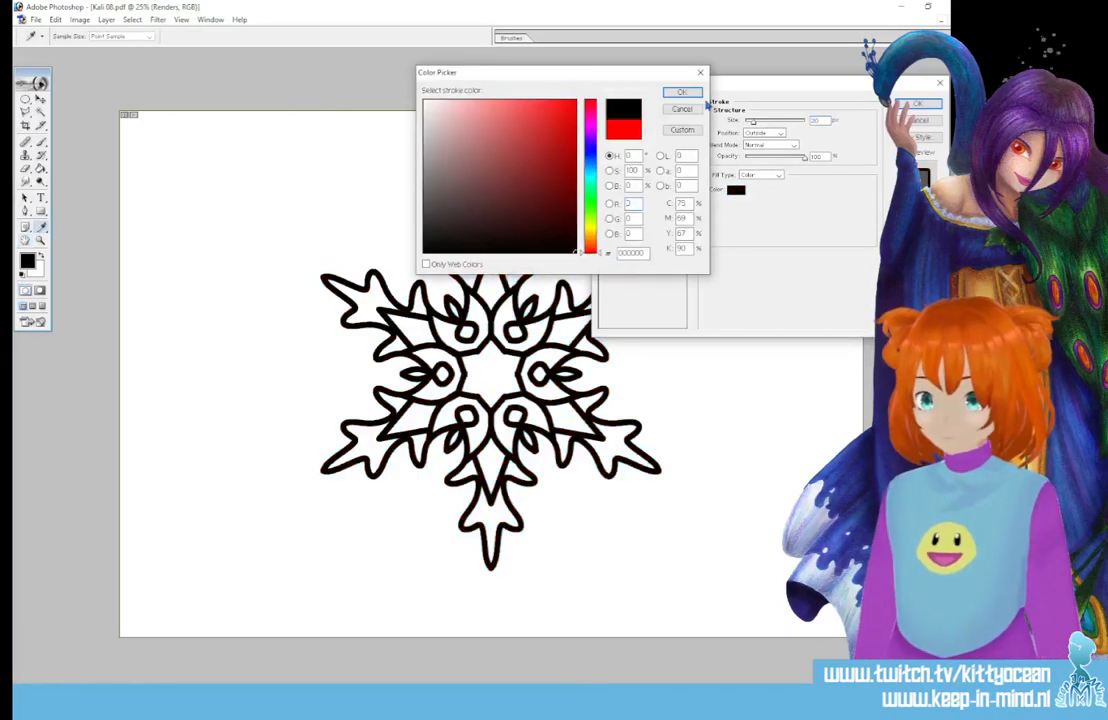
click(683, 95)
click(923, 103)
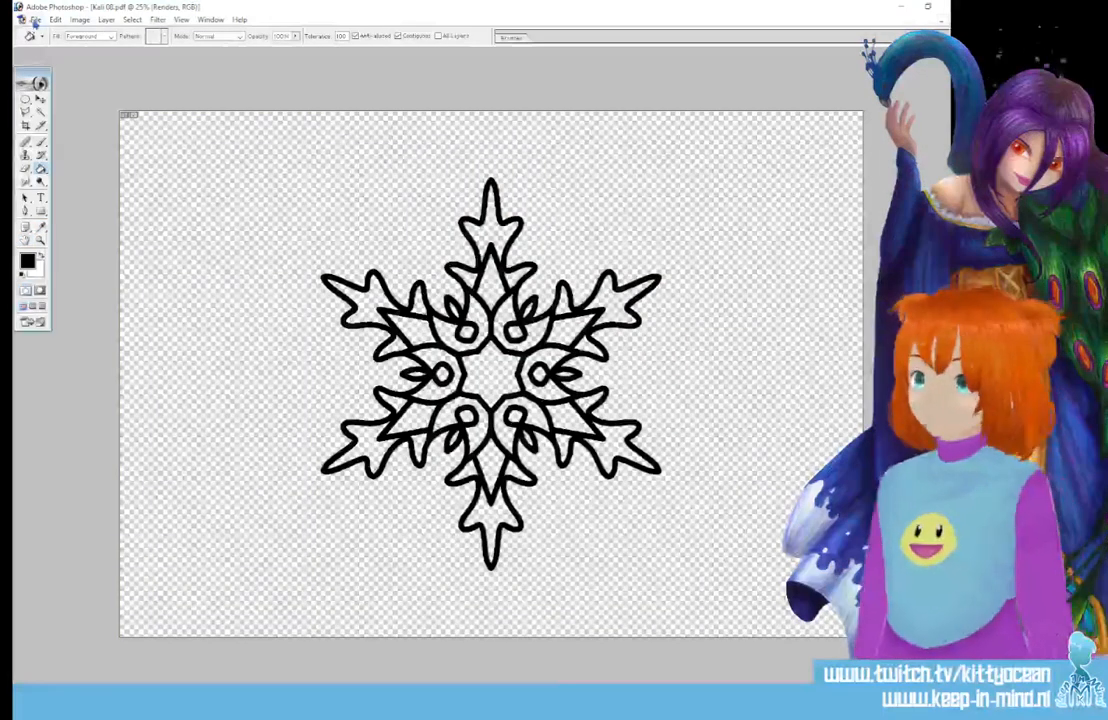
Save the Kali 08 line art on its transparent background as a separate file.
click(36, 20)
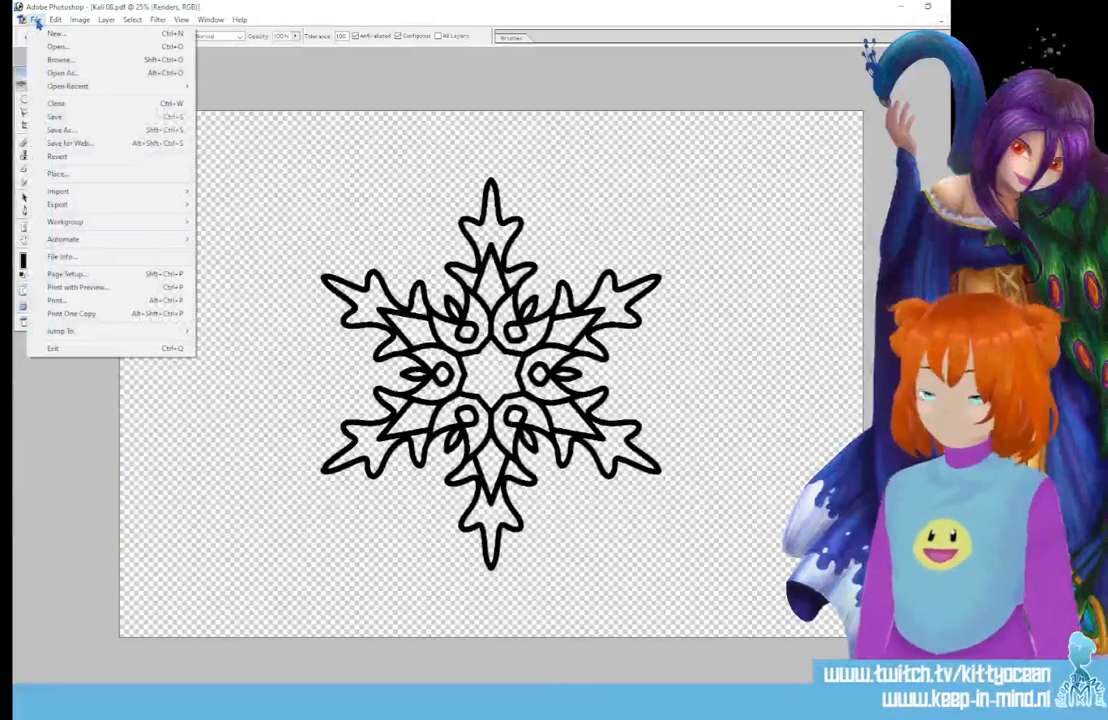
click(67, 128)
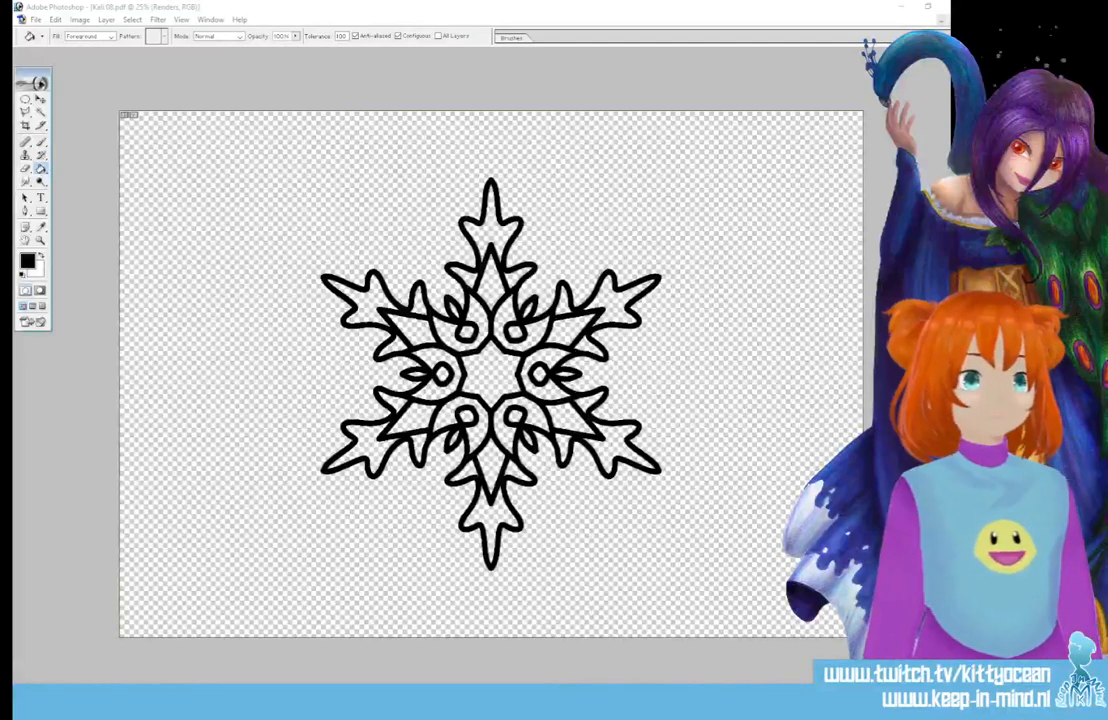
key(Return)
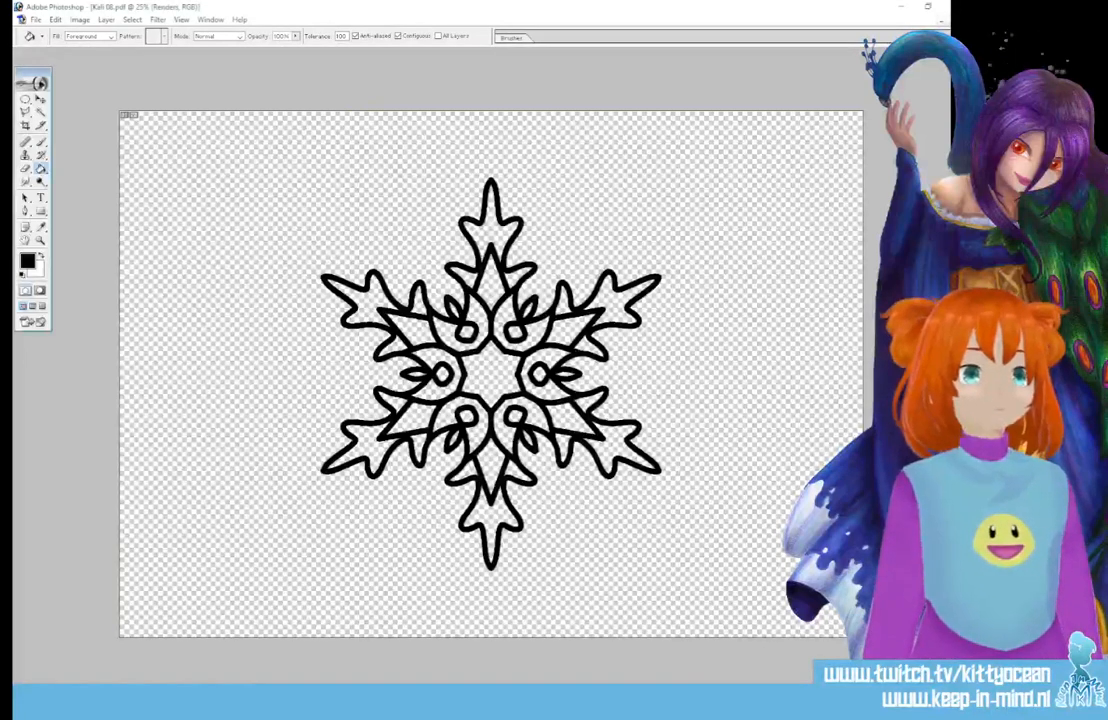
click(520, 356)
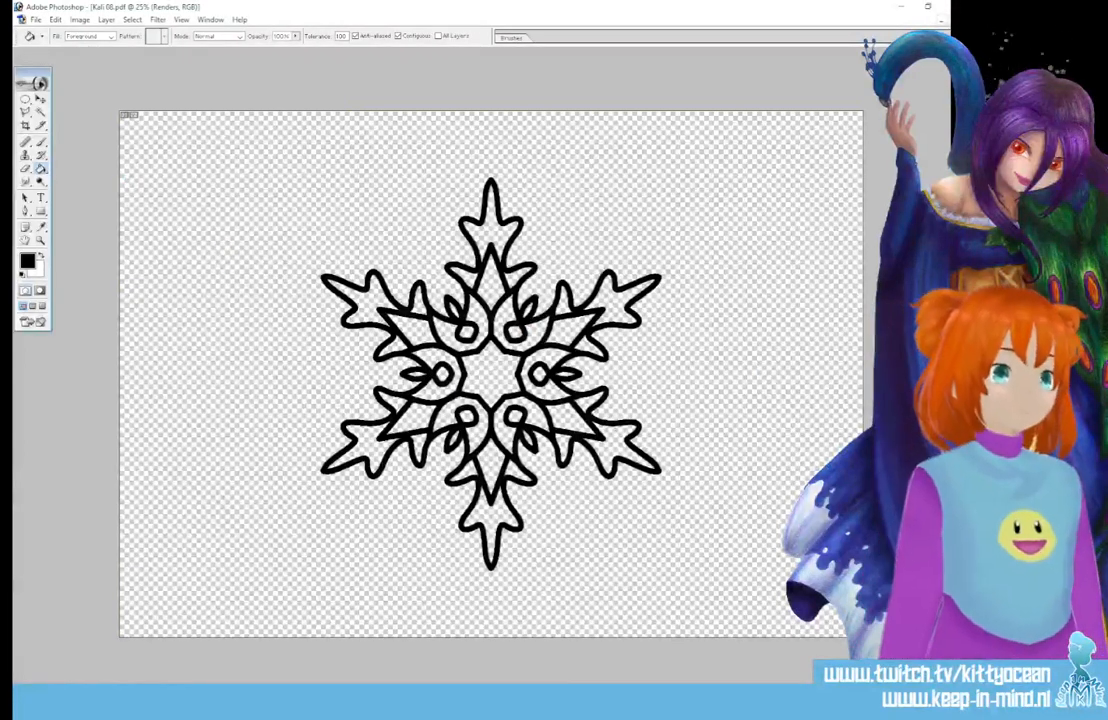
Close Kali 08.pdf without saving changes and open Kali 09.pdf at 300 pixels/inch in a maximized document window.
key(ctrl+w)
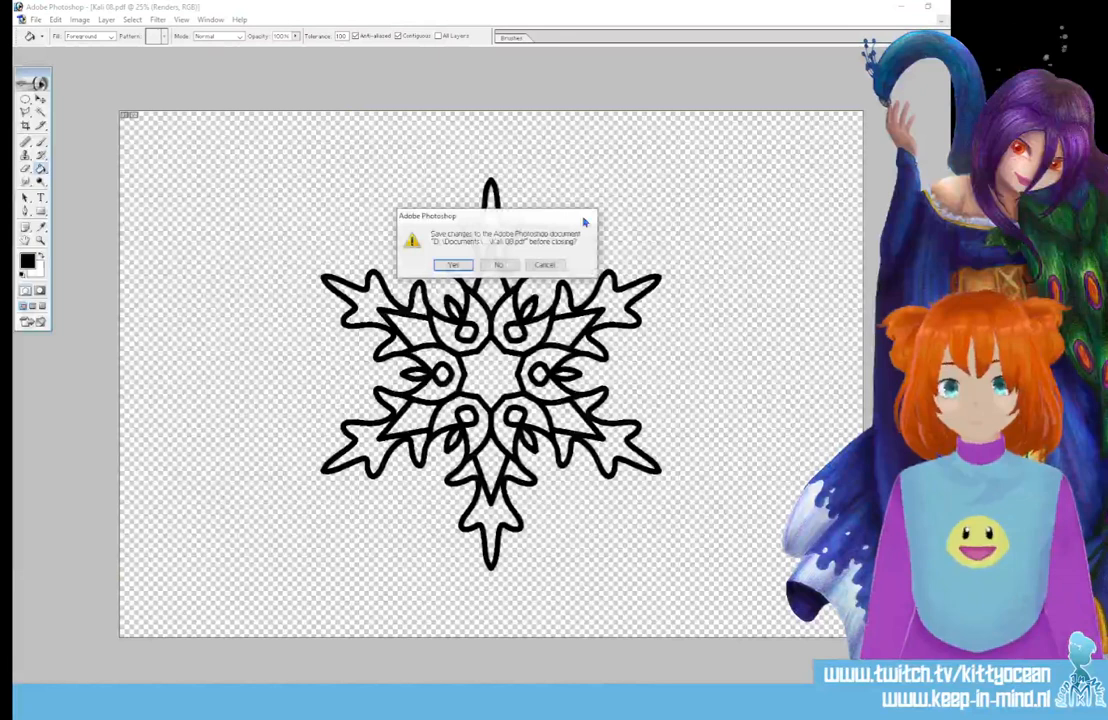
click(502, 262)
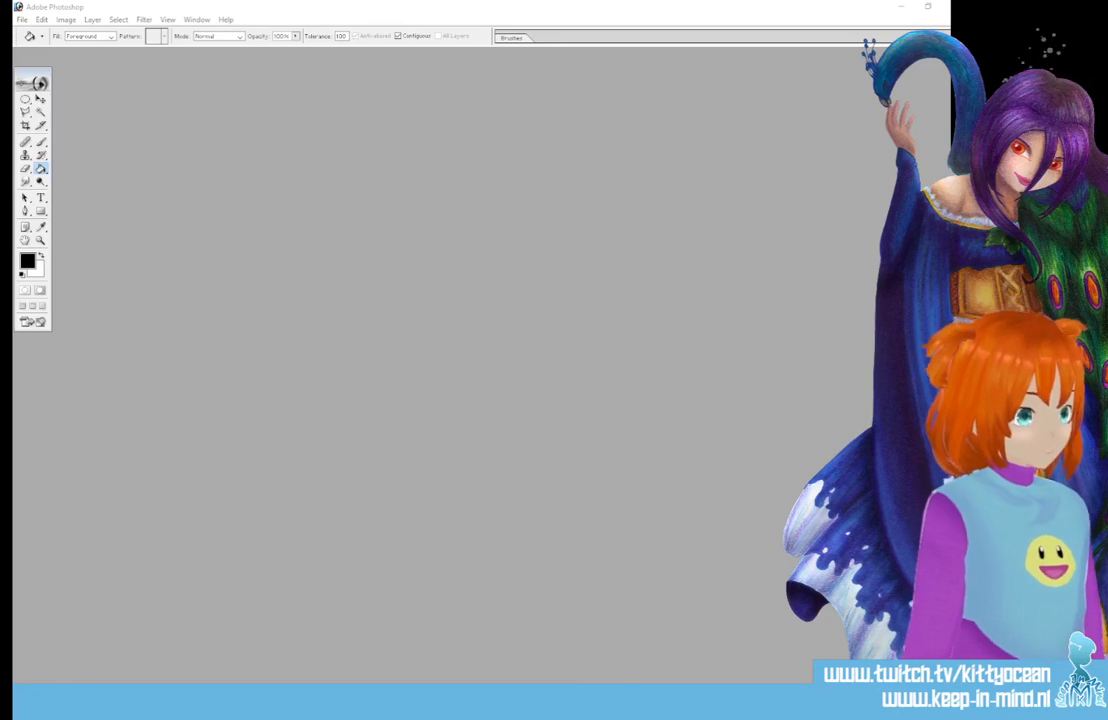
drag(810, 330, 563, 350)
click(566, 316)
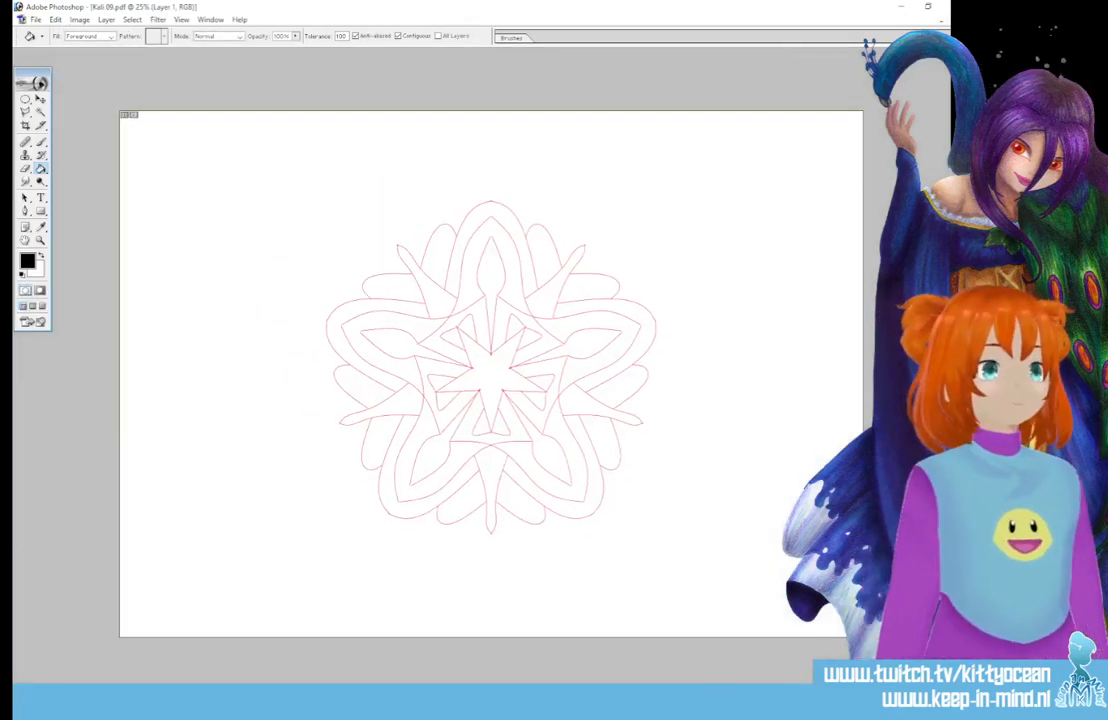
Turn Kali 09's red mandala into black line art on a Renders layer.
key(ctrl+l)
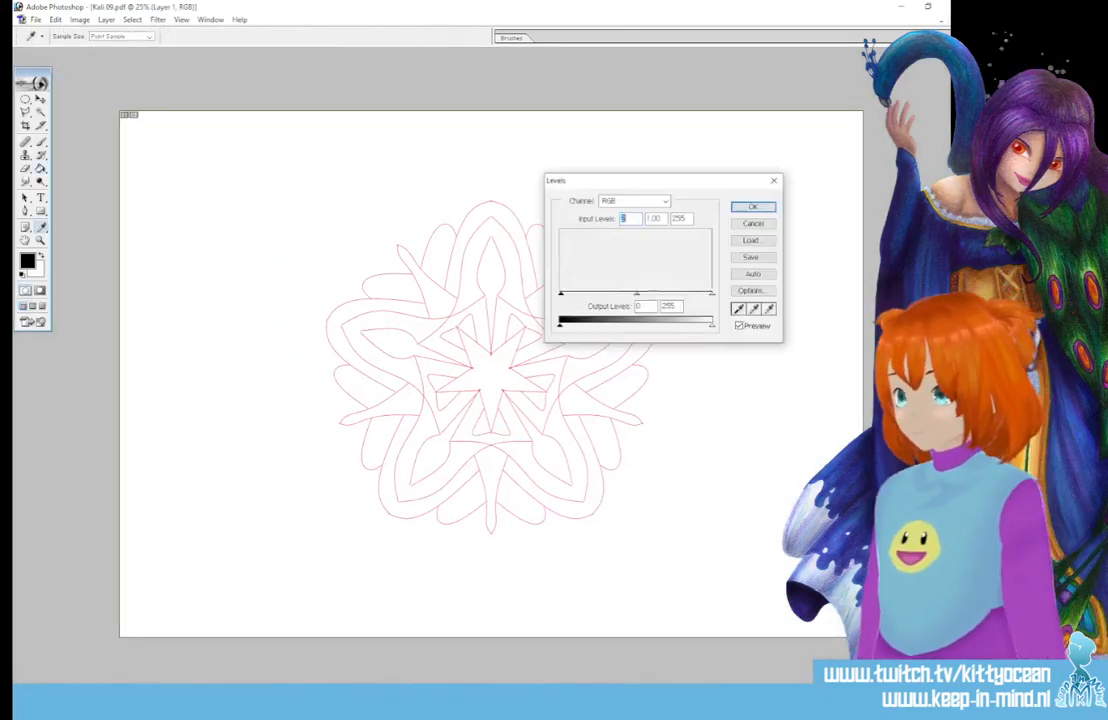
key(Escape)
key(x)
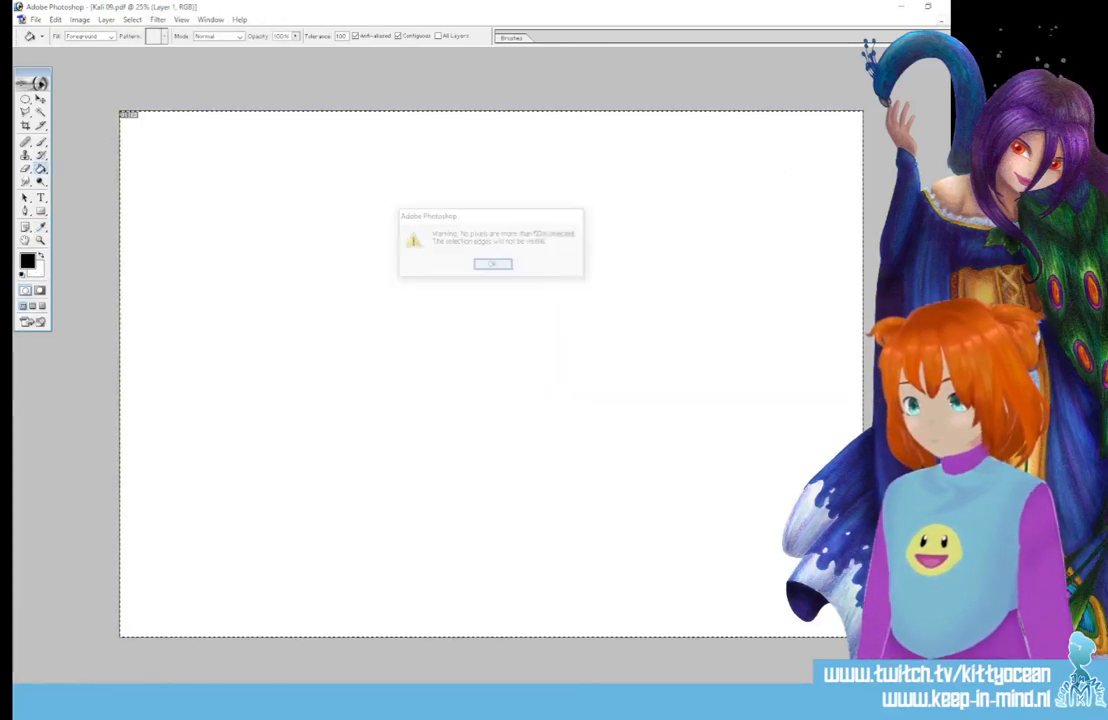
key(Return)
key(Return)
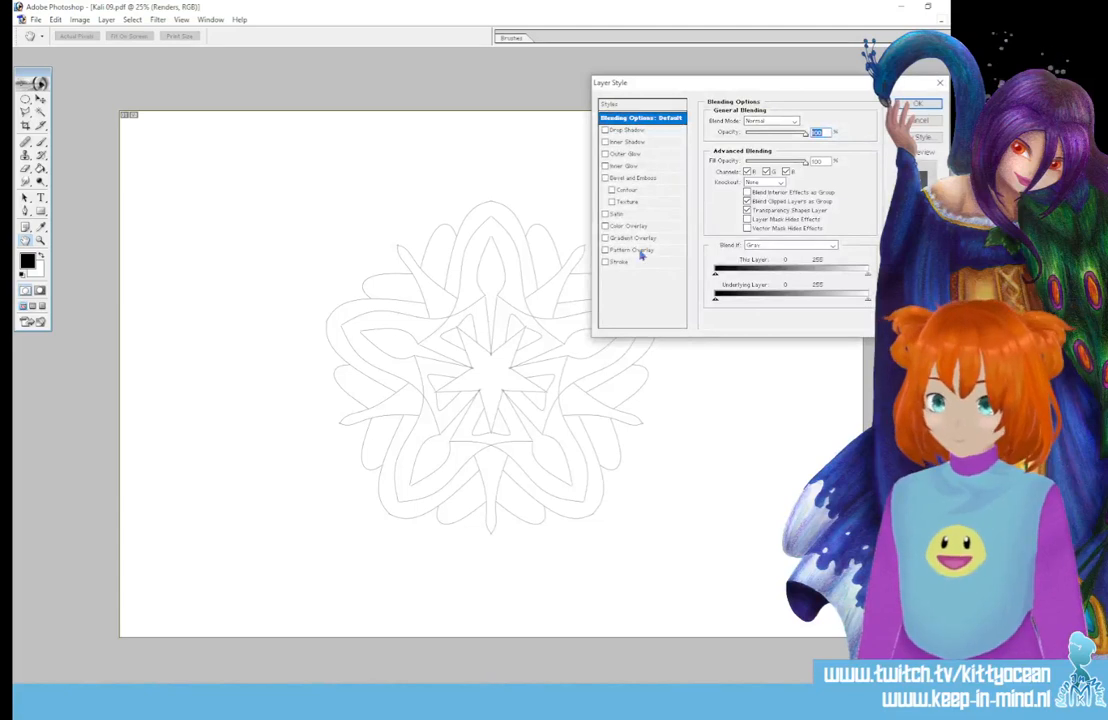
Give Kali 09's Renders layer a 10 px outside stroke in black.
click(640, 262)
click(736, 189)
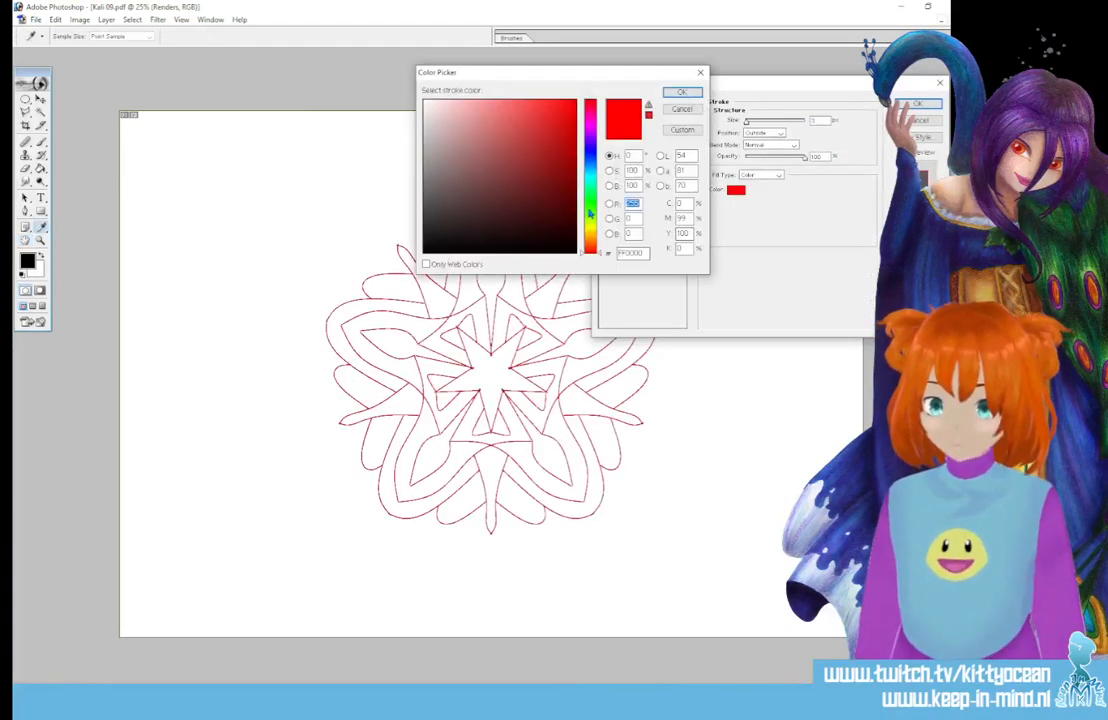
drag(550, 208, 625, 310)
click(681, 93)
drag(822, 121, 759, 116)
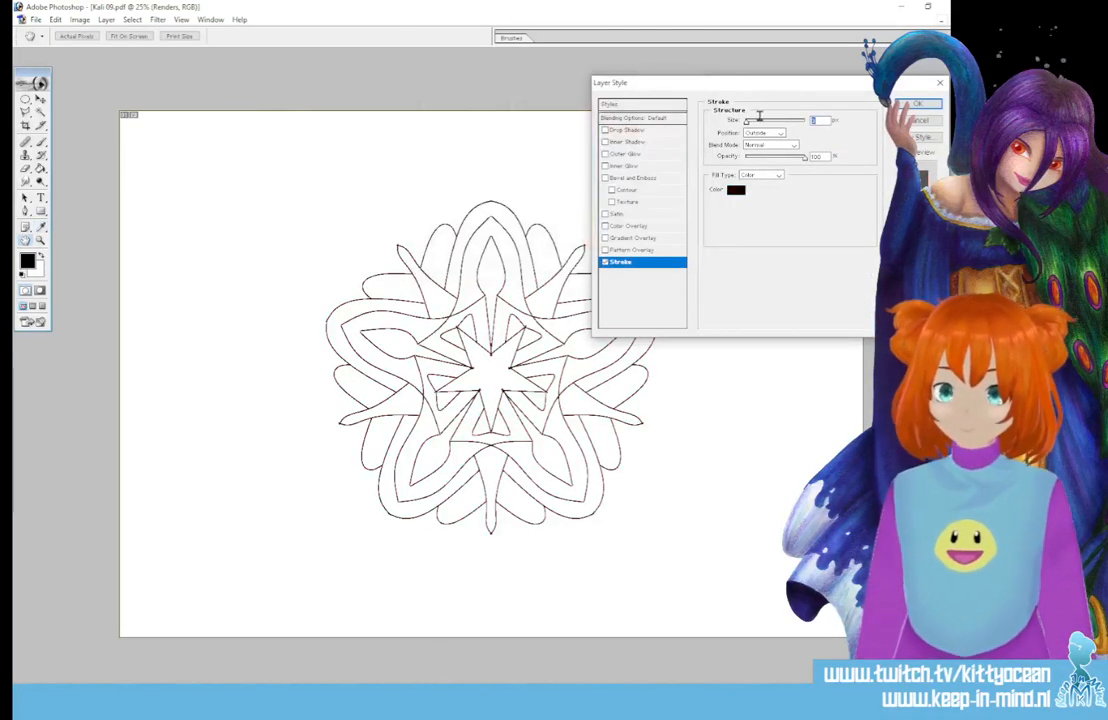
text(10)
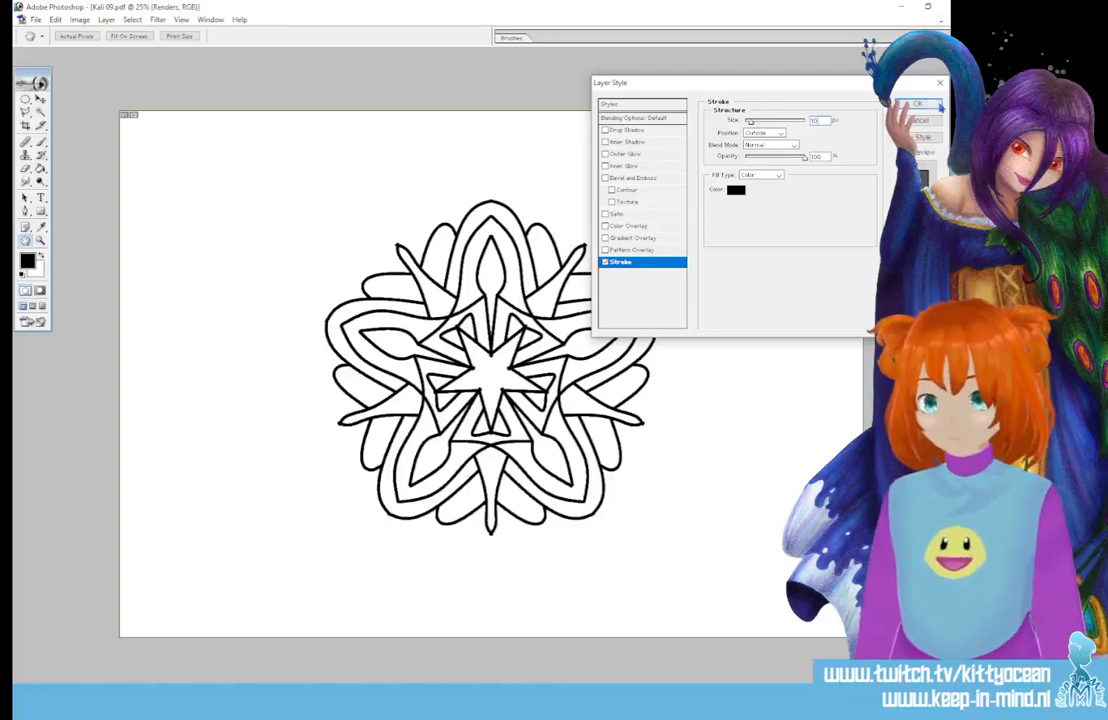
click(938, 105)
key(g)
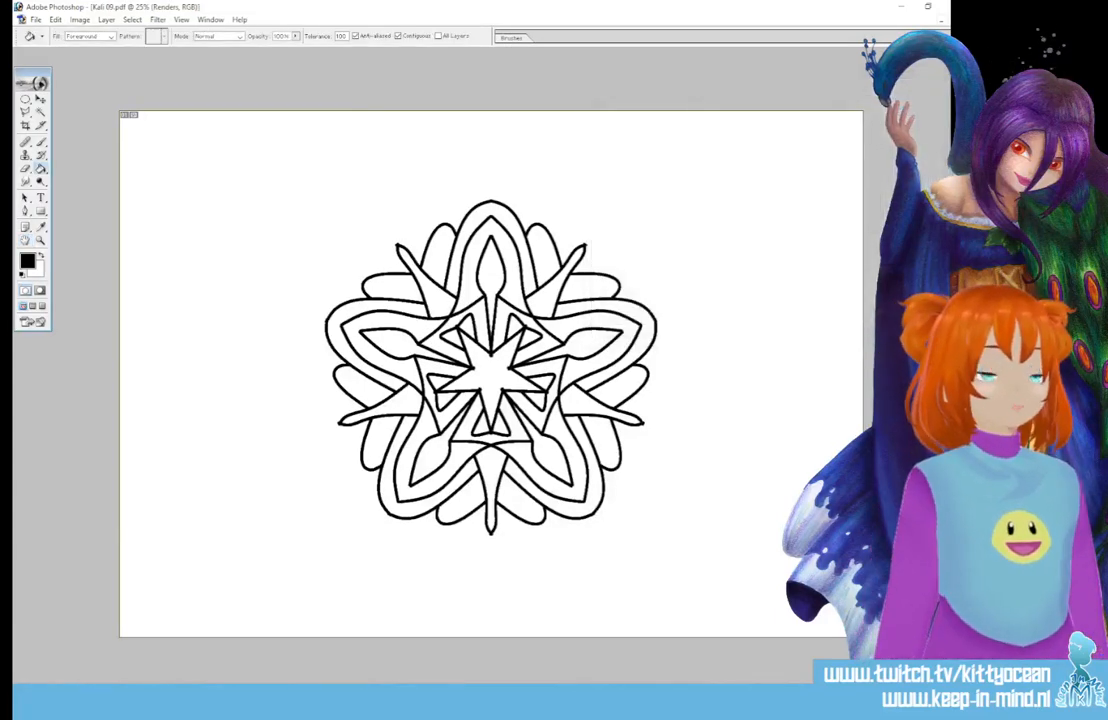
Merge the stroked Renders line art into Layer 1 and select the blank area surrounding Kali 09's mandala with the Magic Wand.
key(ctrl+e)
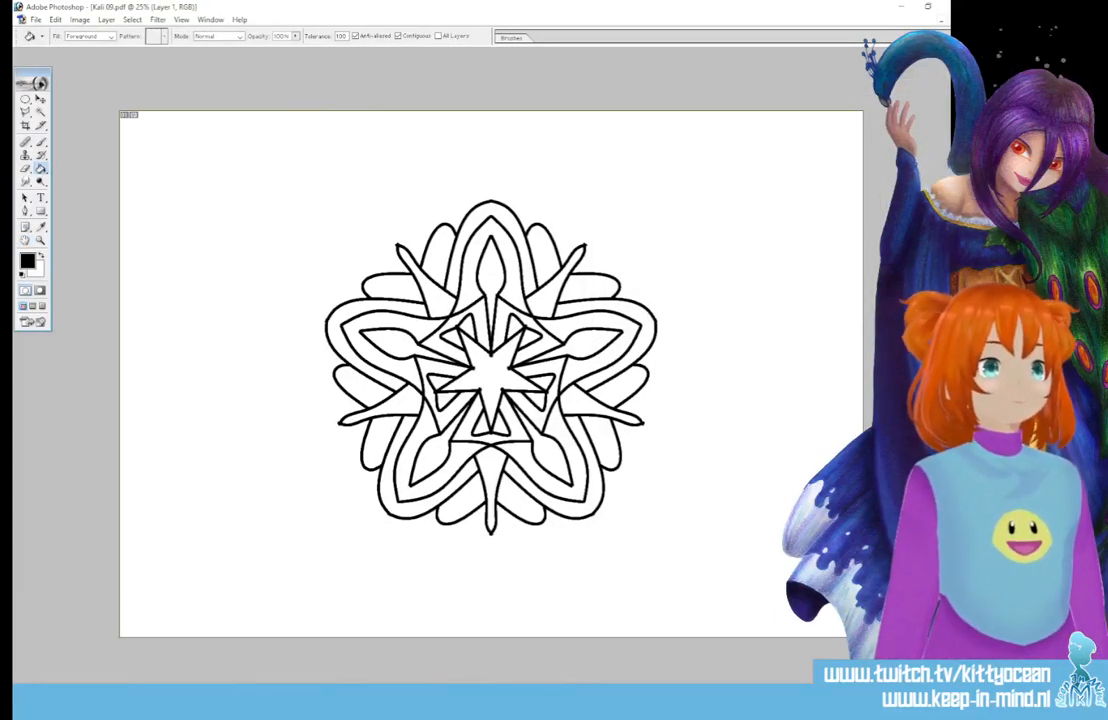
key(ctrl+e)
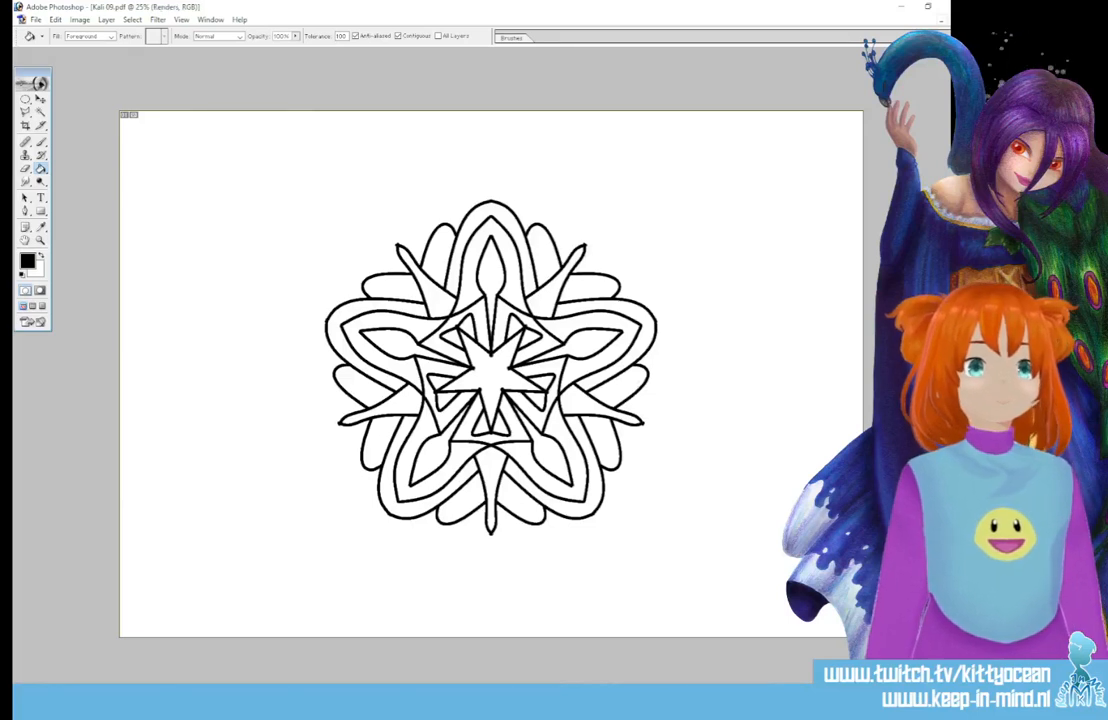
key(w)
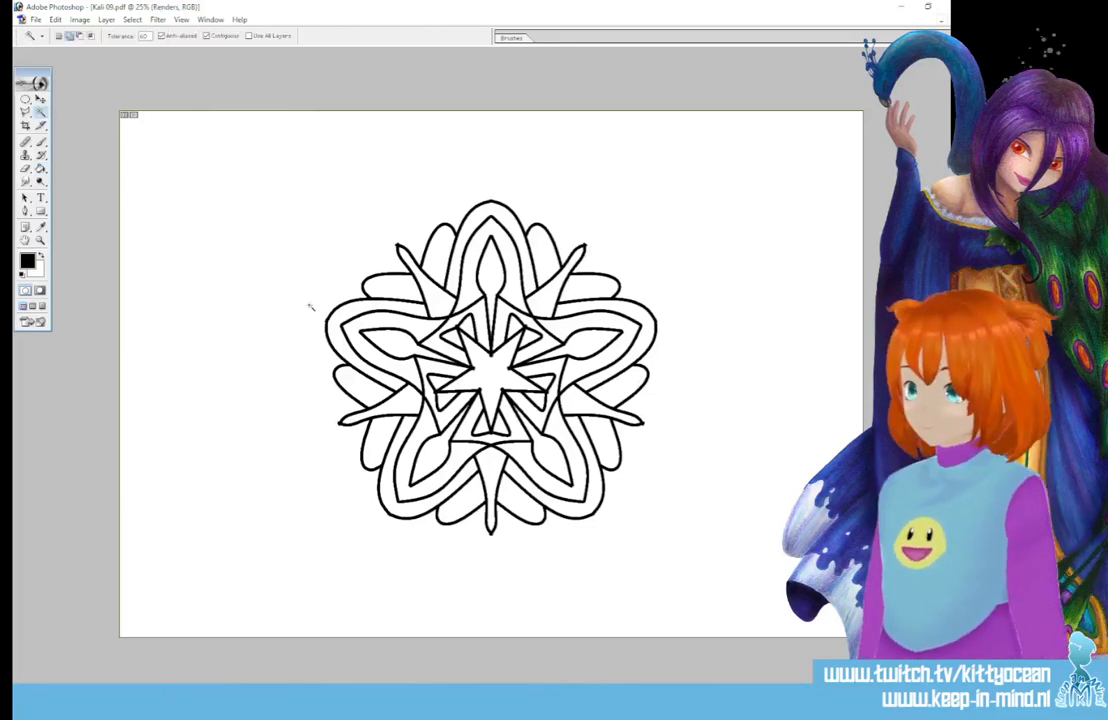
click(295, 301)
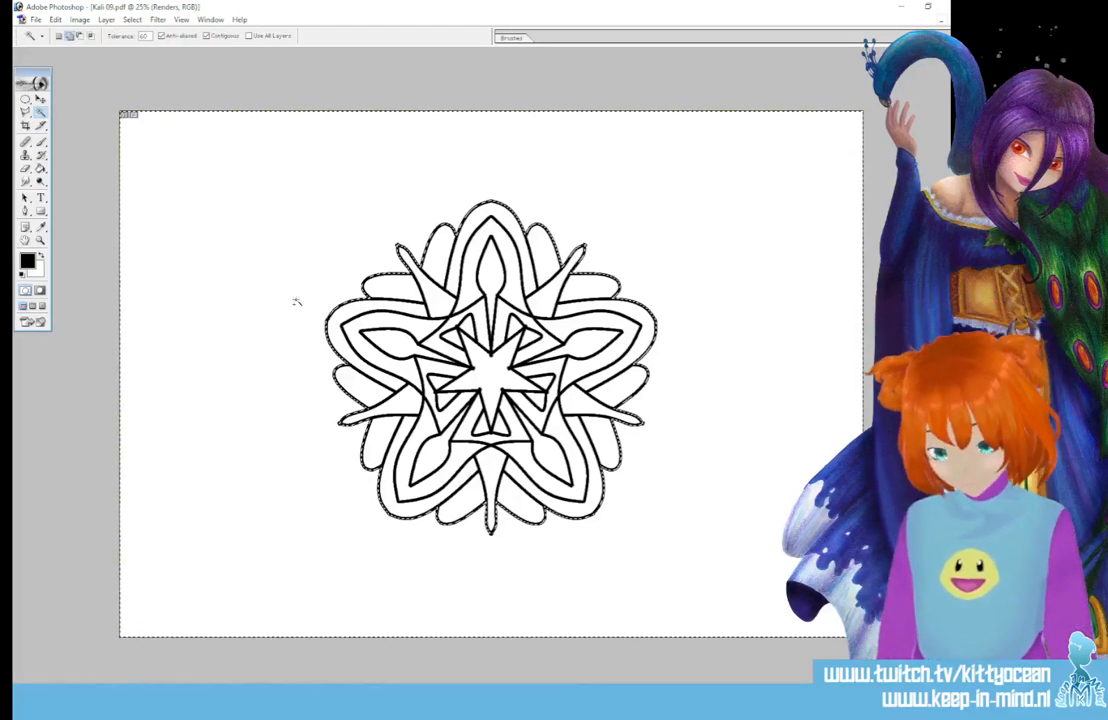
Invert the selection to cover the mandala's silhouette and fill it with white on a new layer beneath the line art.
click(42, 256)
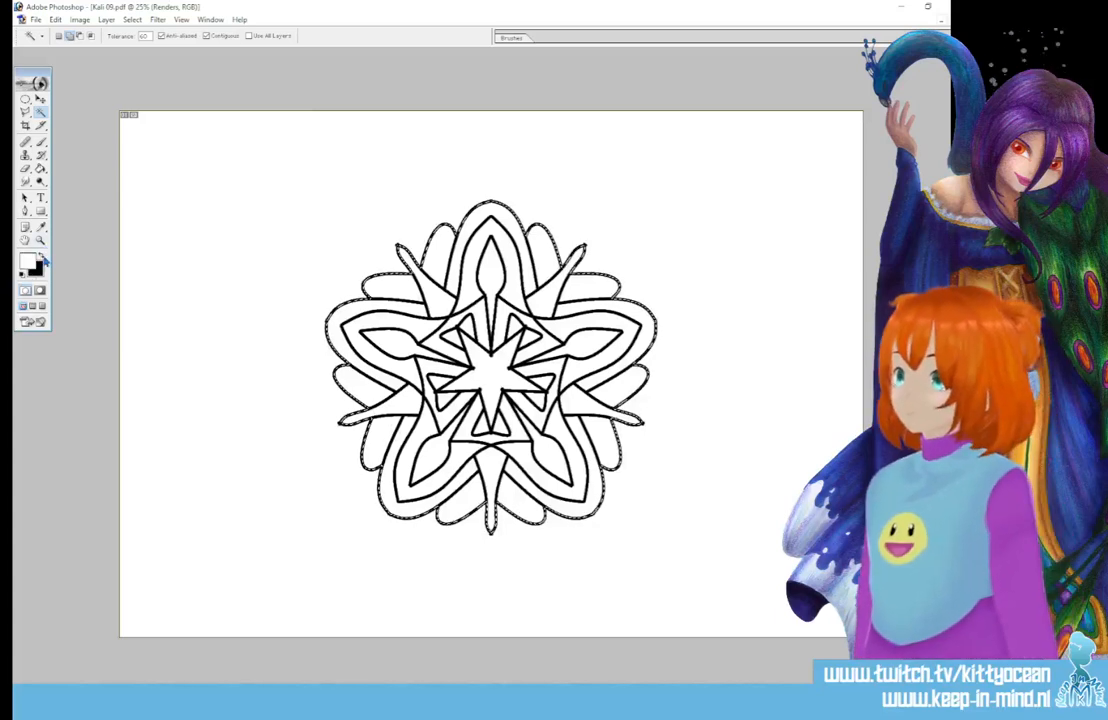
click(40, 167)
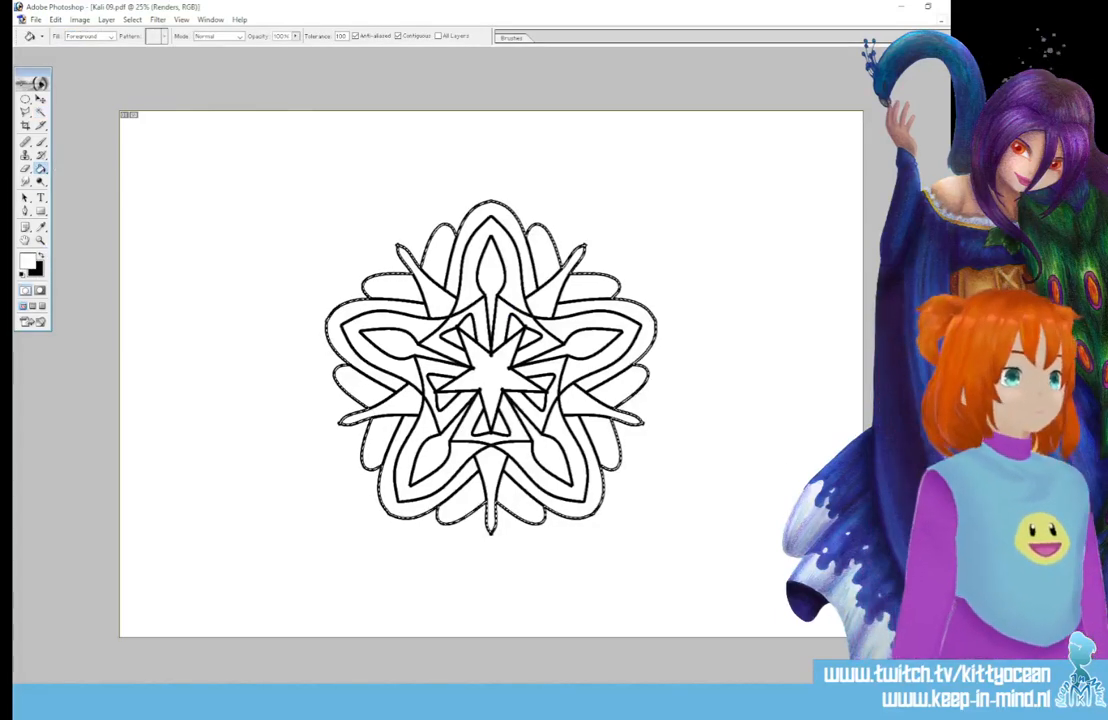
key(ctrl+shift+alt+n)
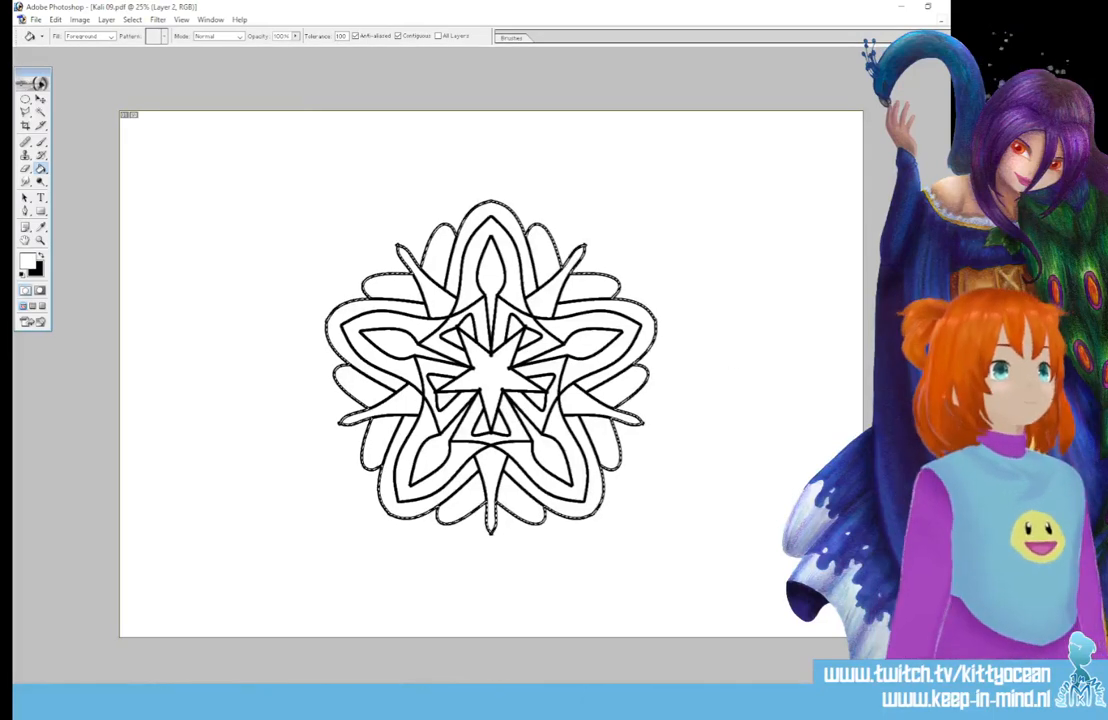
Give Kali 09's Layer 2 a thicker outside stroke in black around the mandala's silhouette.
double_click(838, 355)
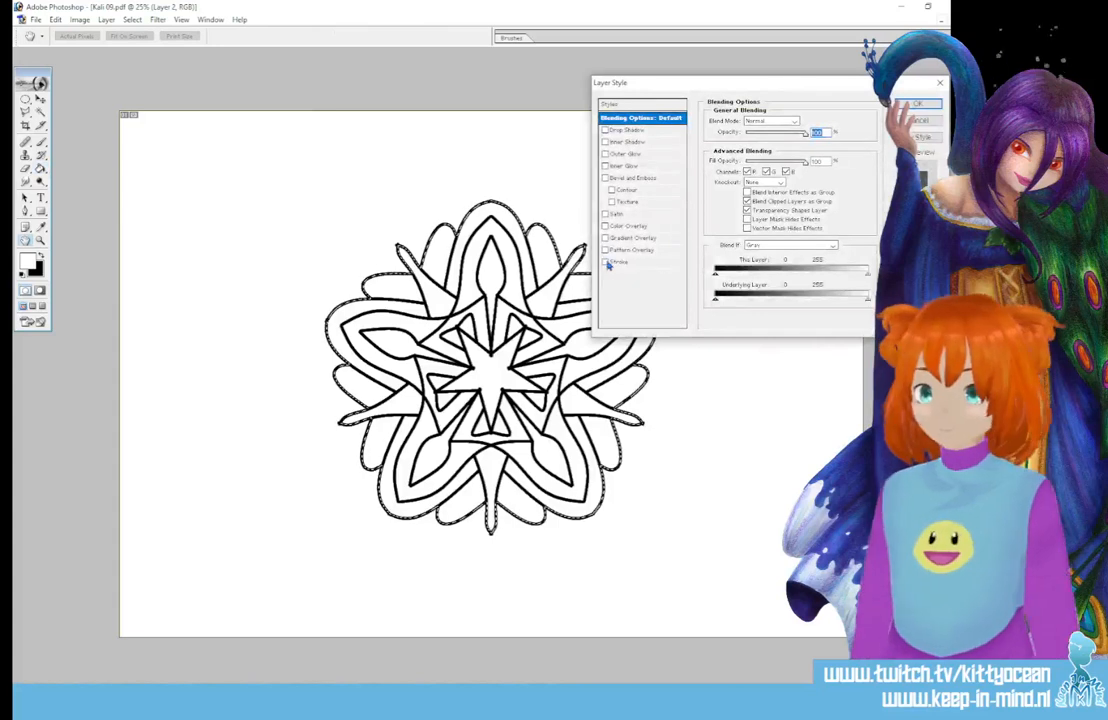
click(615, 262)
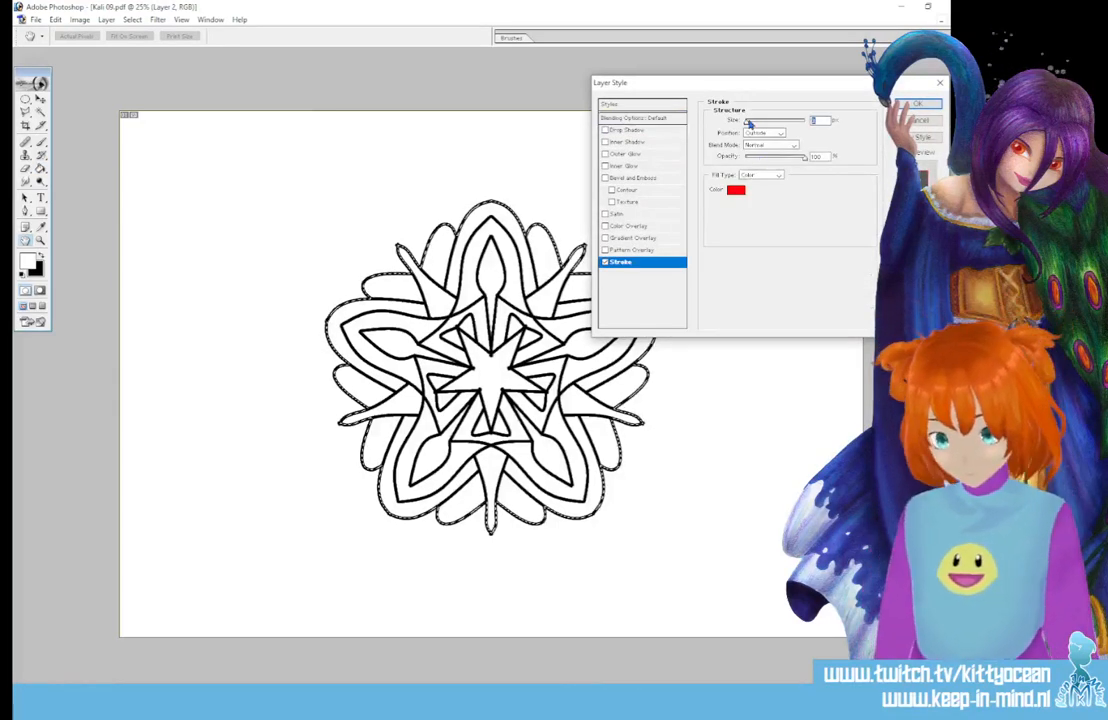
drag(748, 122, 756, 121)
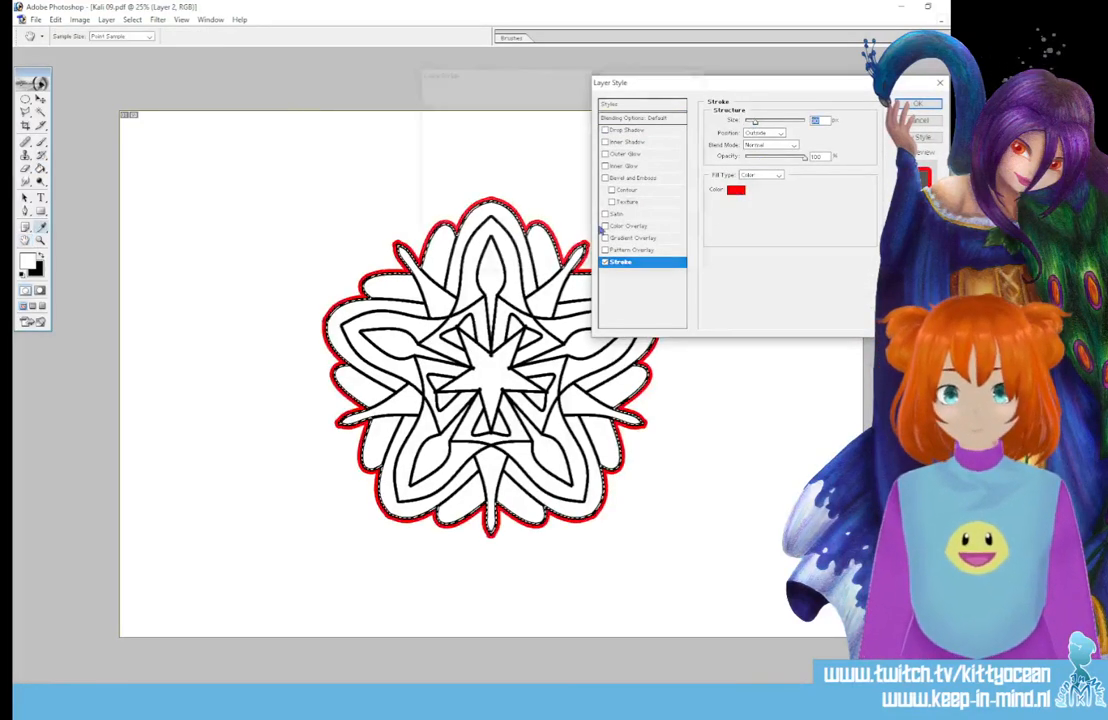
click(549, 250)
click(683, 94)
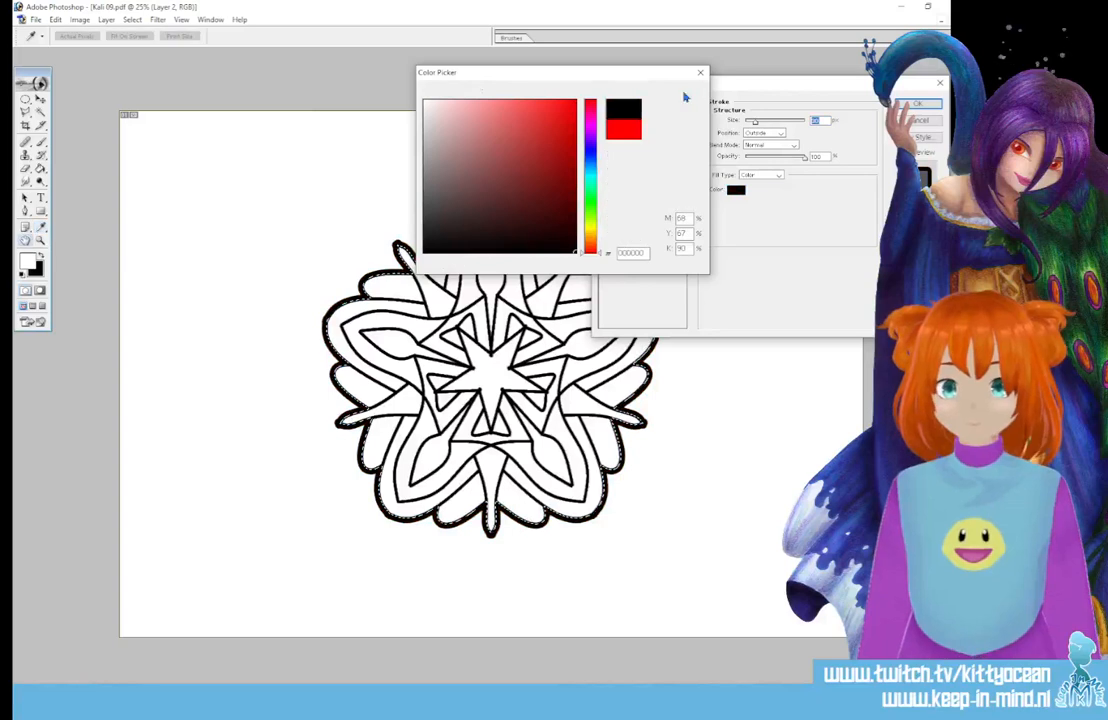
click(936, 106)
key(g)
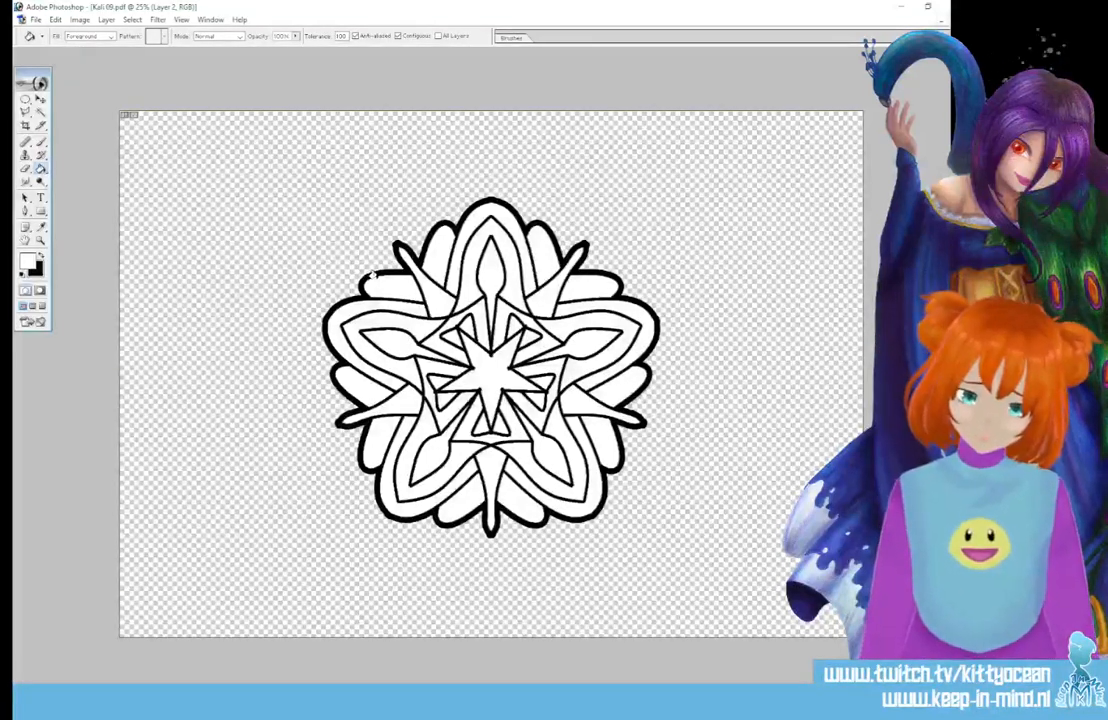
Save the Kali 09 line art on its transparent background as a PNG without interlacing.
click(35, 22)
click(87, 136)
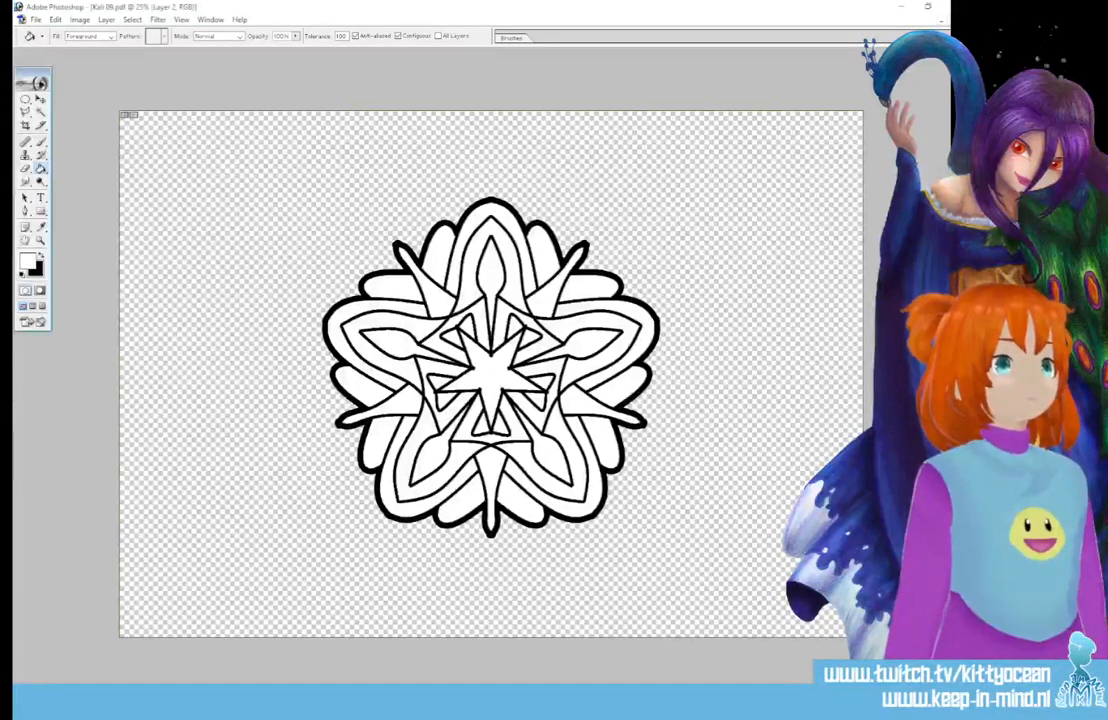
key(Return)
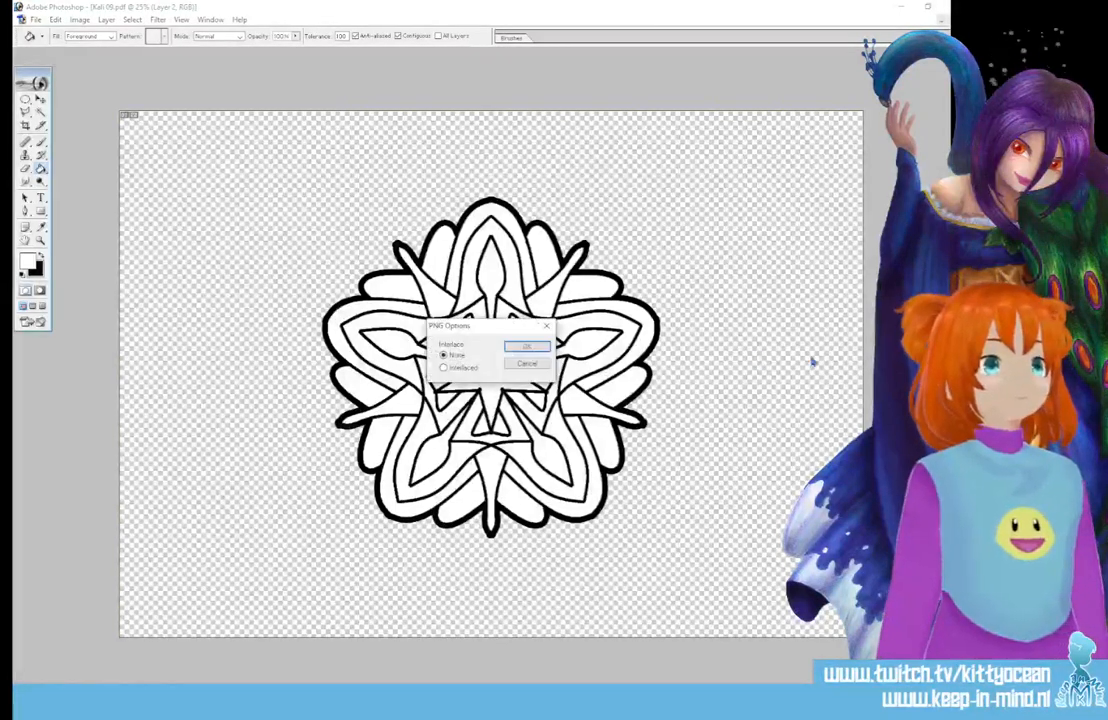
click(524, 347)
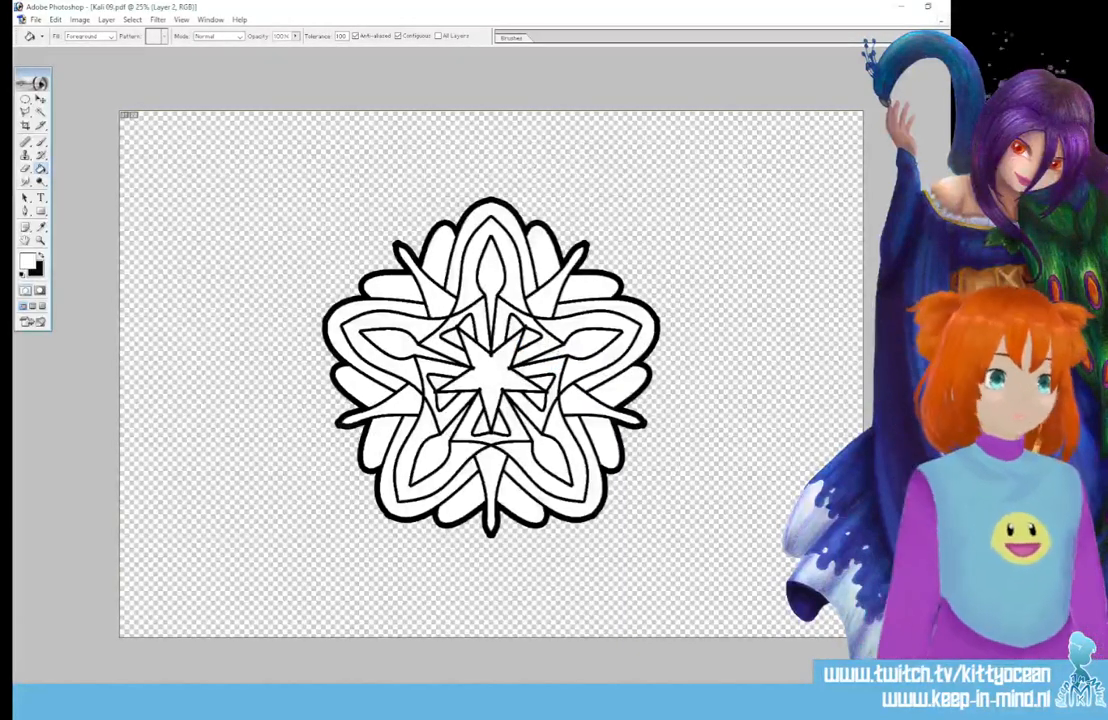
Close Kali 09.pdf without saving changes and open Kali 10.pdf at 300 pixels/inch in a maximized document window.
key(ctrl+w)
click(502, 262)
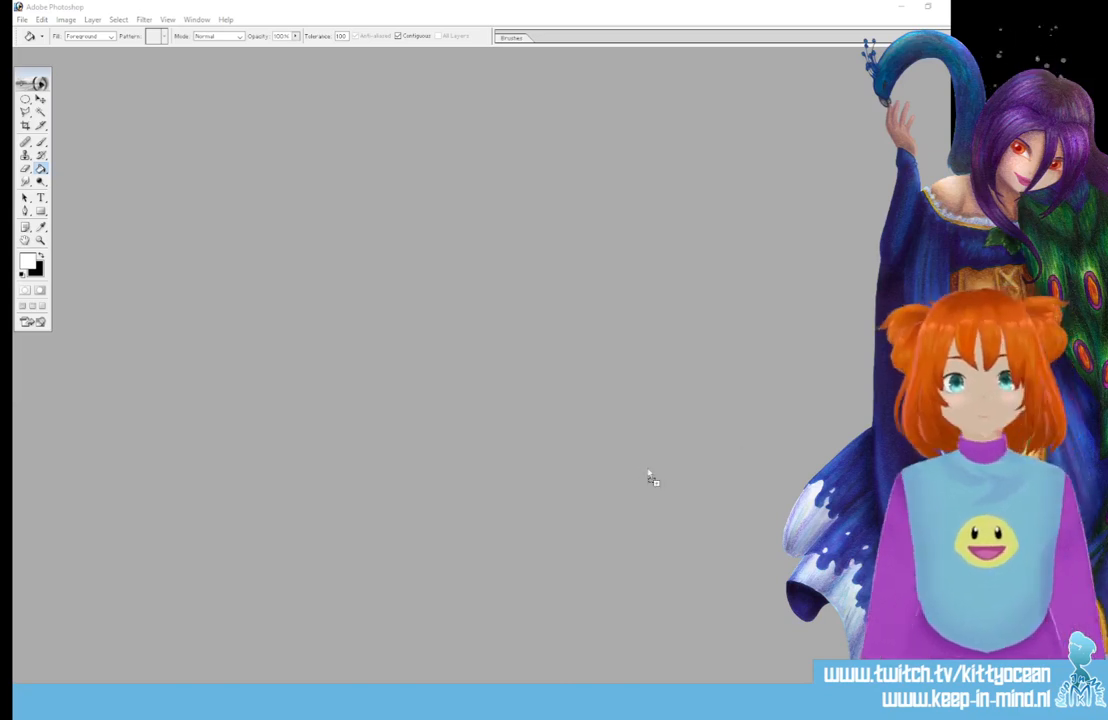
drag(648, 477, 420, 448)
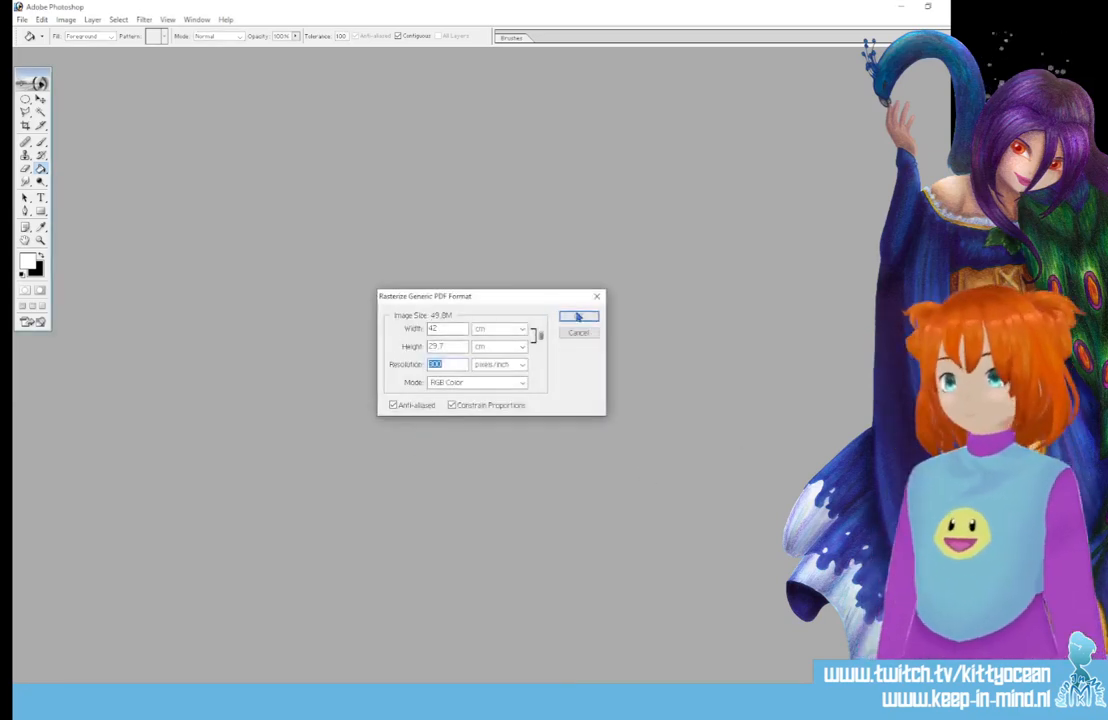
click(578, 317)
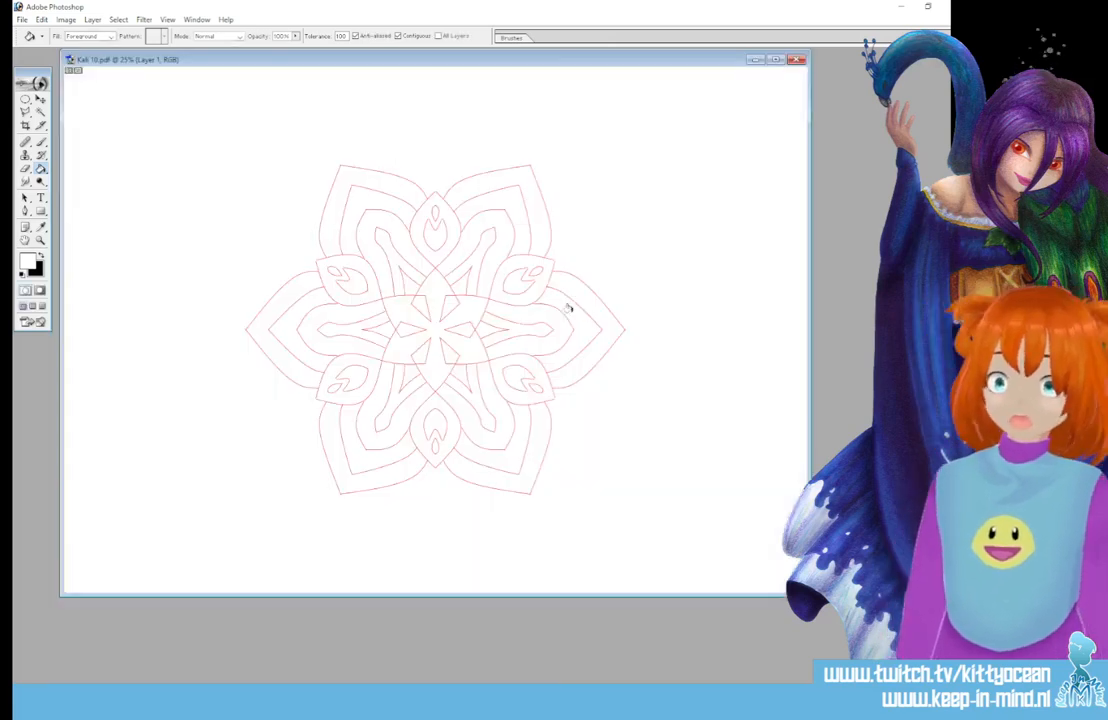
click(776, 60)
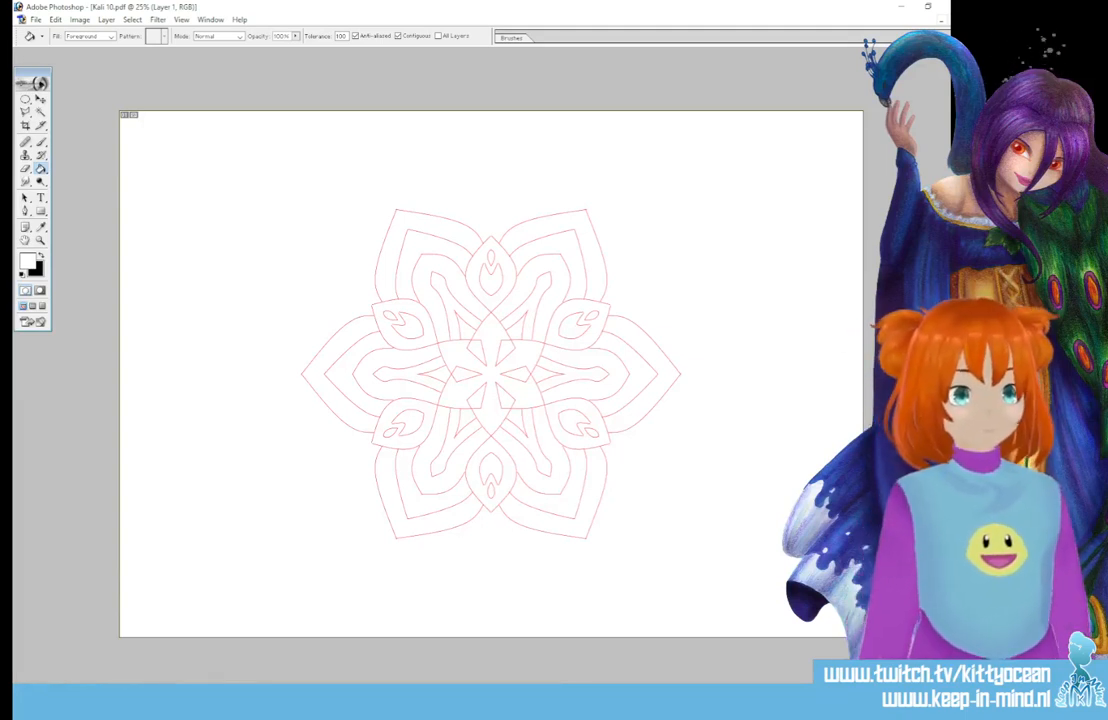
Turn Kali 10's red mandala into black line art on a Renders layer.
key(ctrl+l)
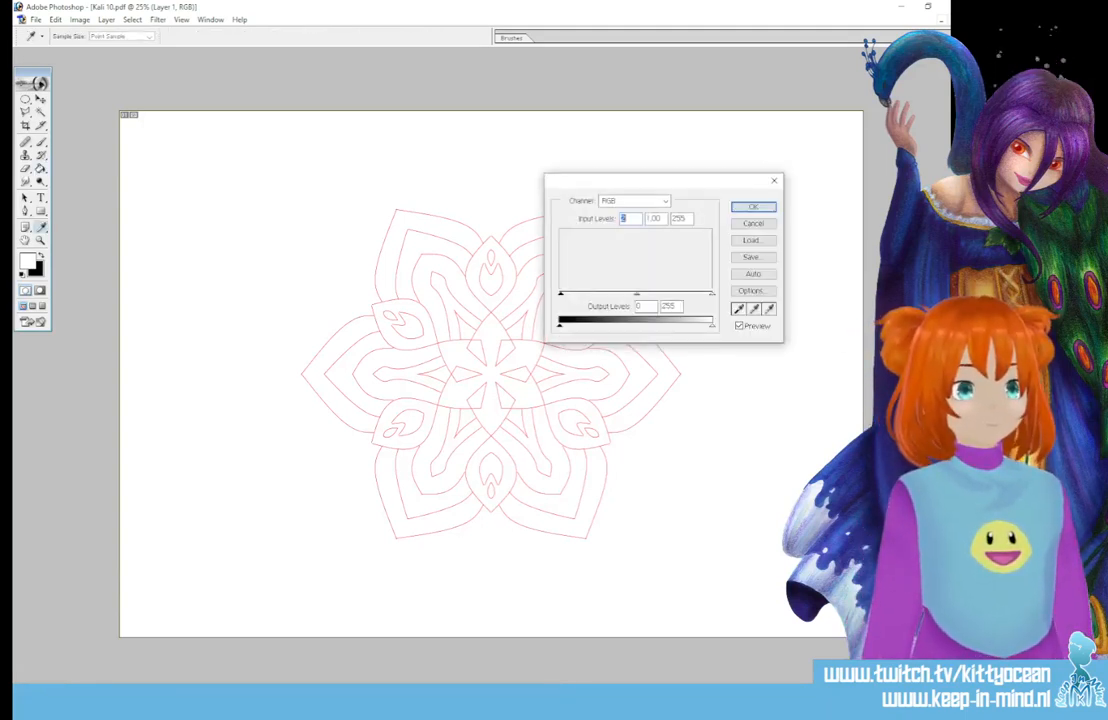
key(Escape)
key(g)
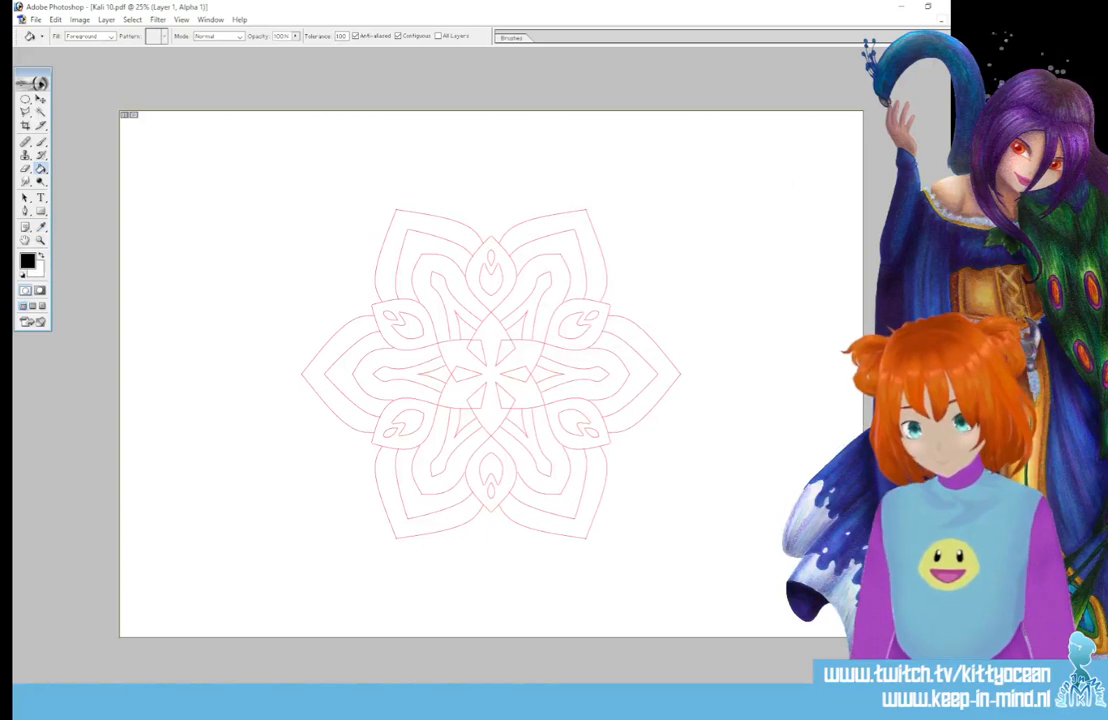
key(ctrl+shift+alt+n)
key(ctrl+a)
key(alt+BackSpace)
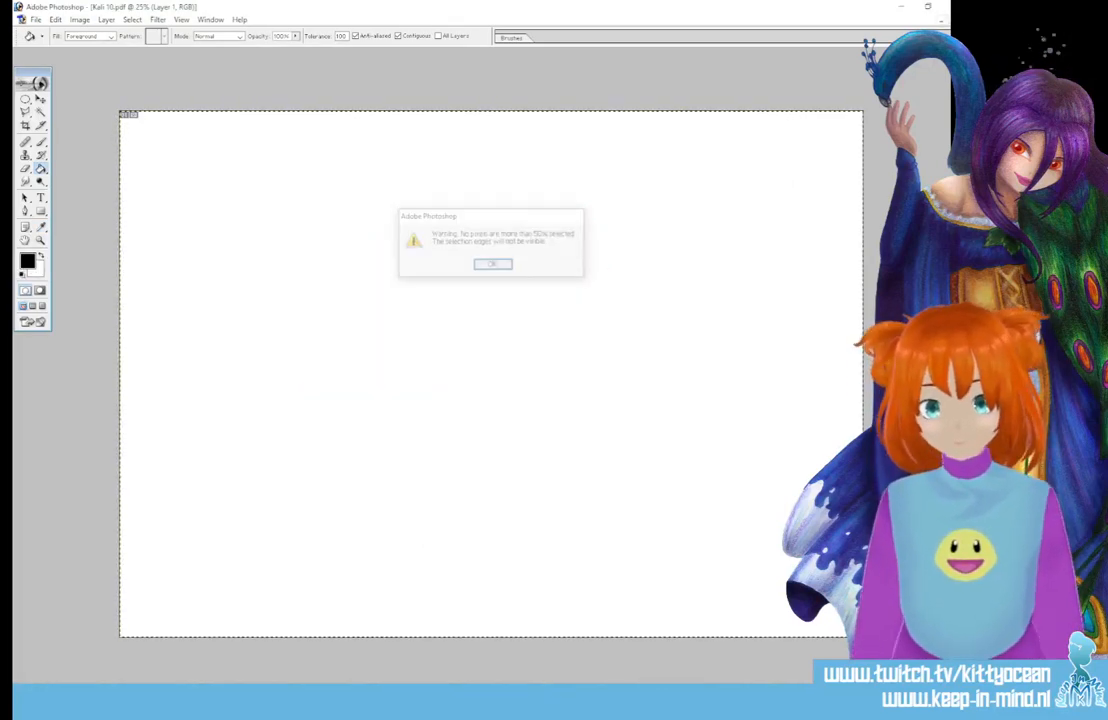
key(Return)
key(d)
key(ctrl+alt+z)
key(ctrl+alt+z)
key(ctrl+alt+z)
key(Return)
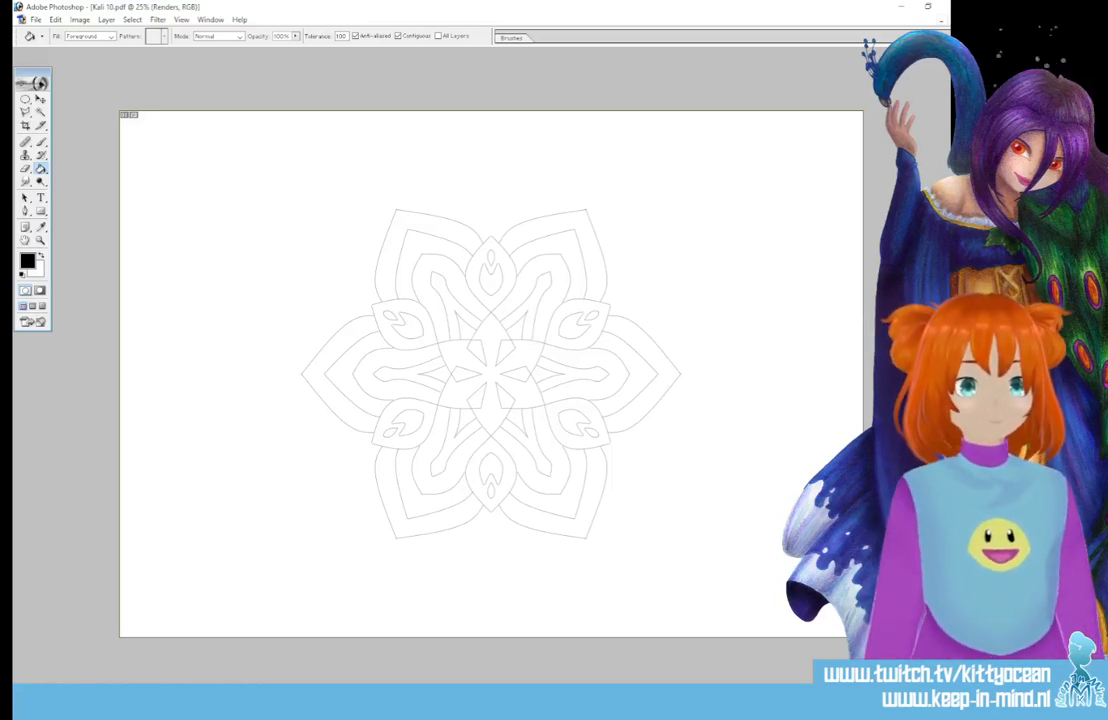
Give Kali 10's Renders layer a 10 px outside stroke in black.
key(z)
key(alt+l)
key(y)
key(b)
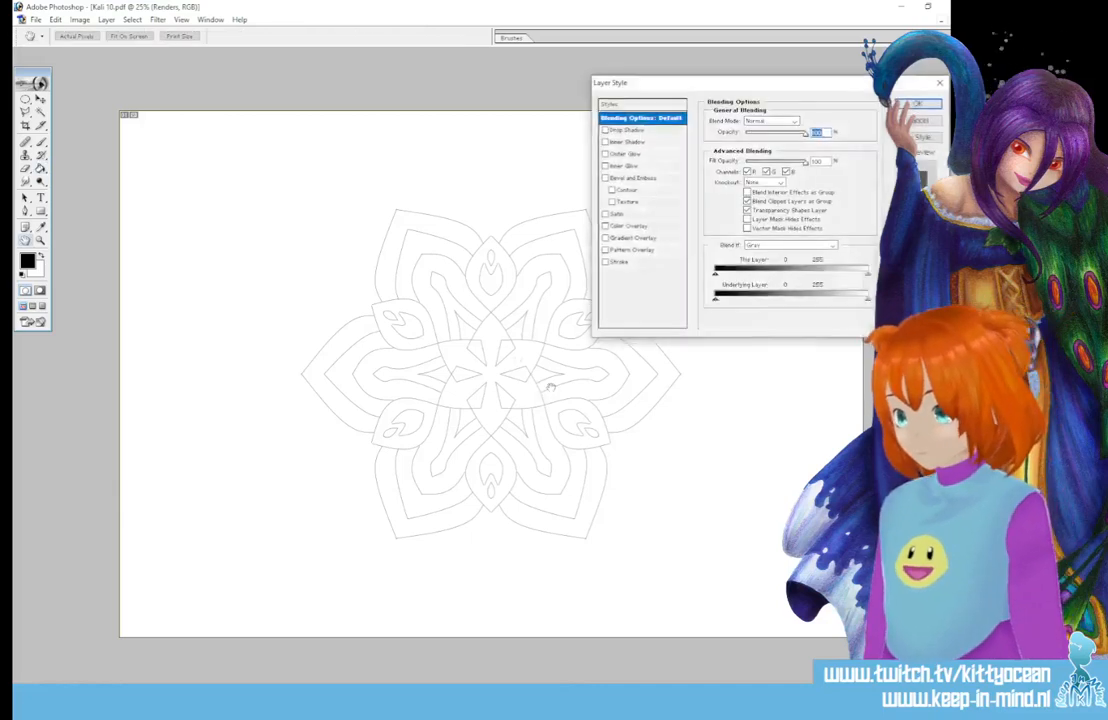
click(630, 262)
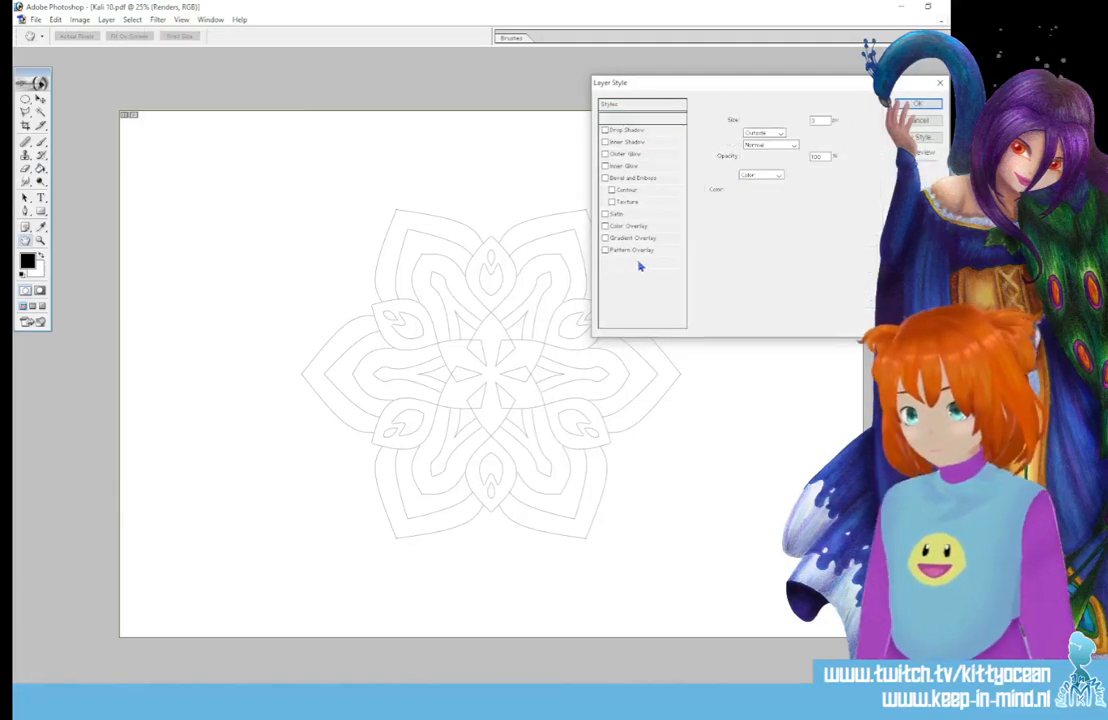
click(735, 190)
click(560, 251)
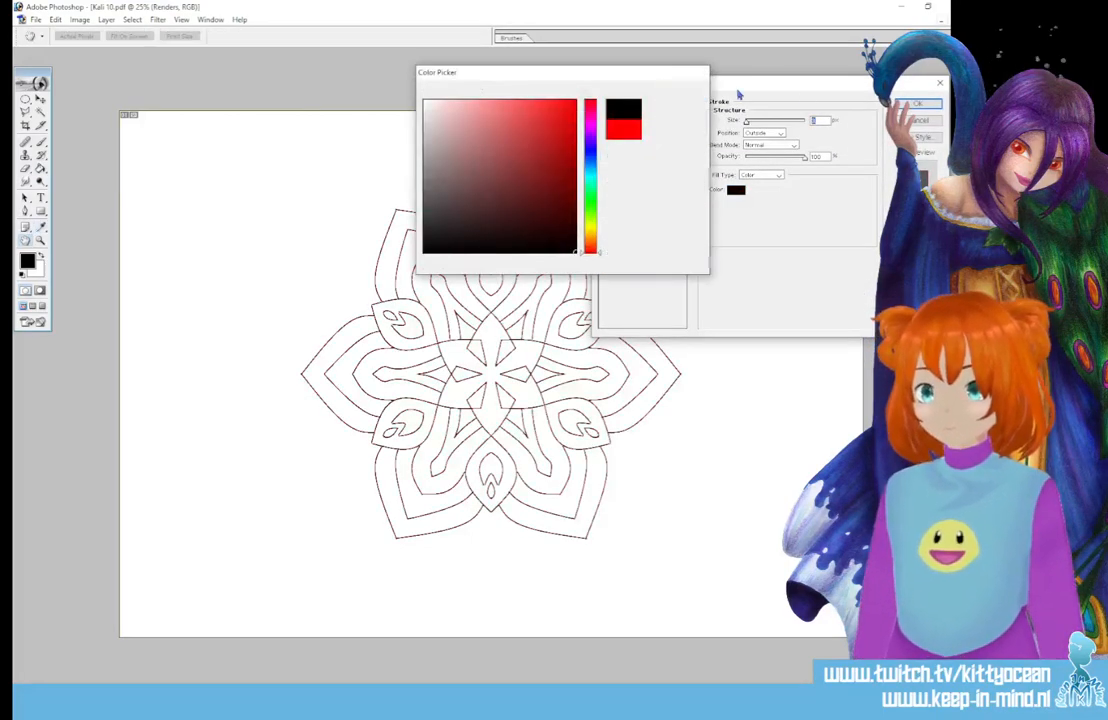
key(Return)
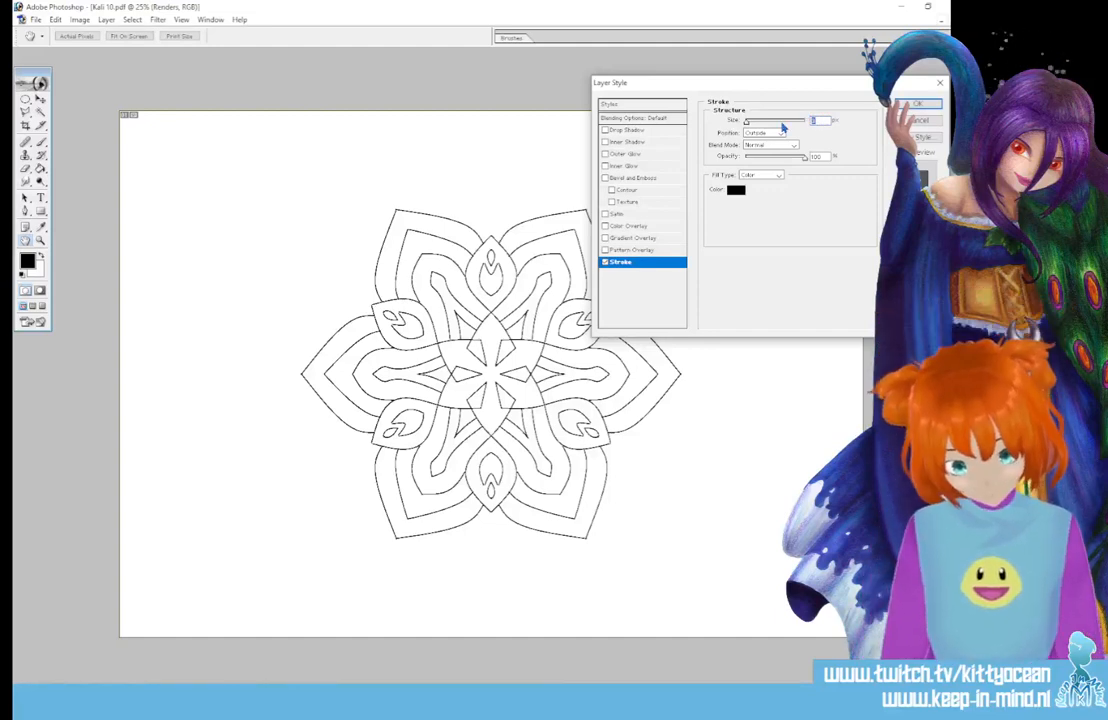
text(20)
drag(822, 120, 786, 120)
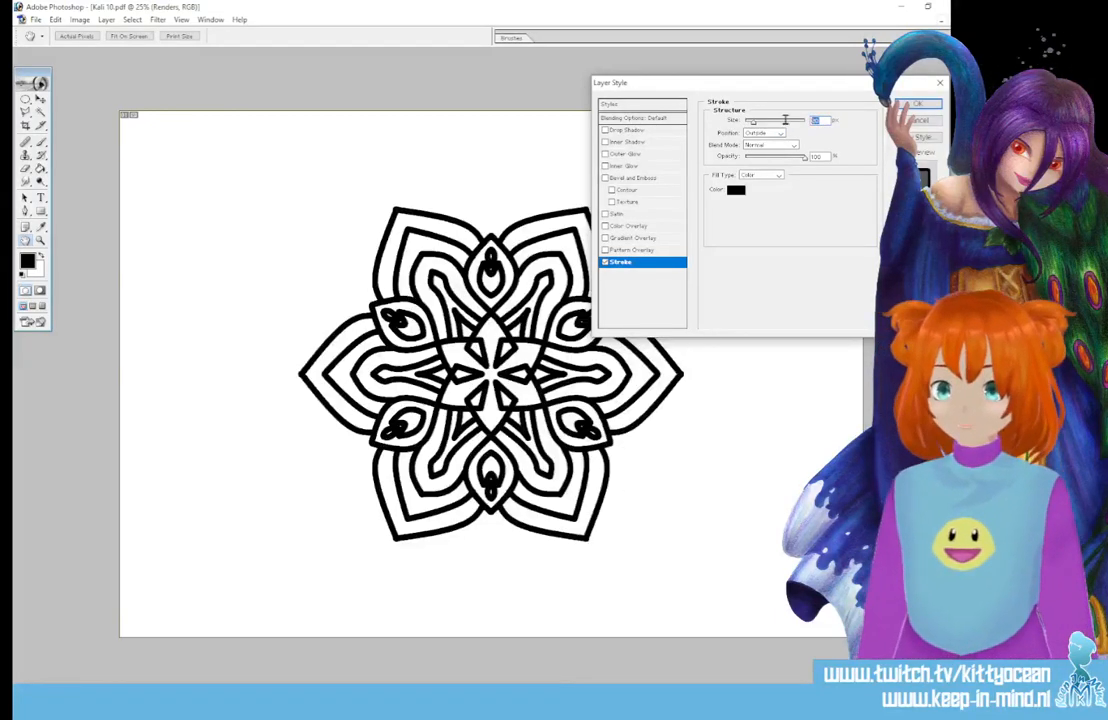
text(1)
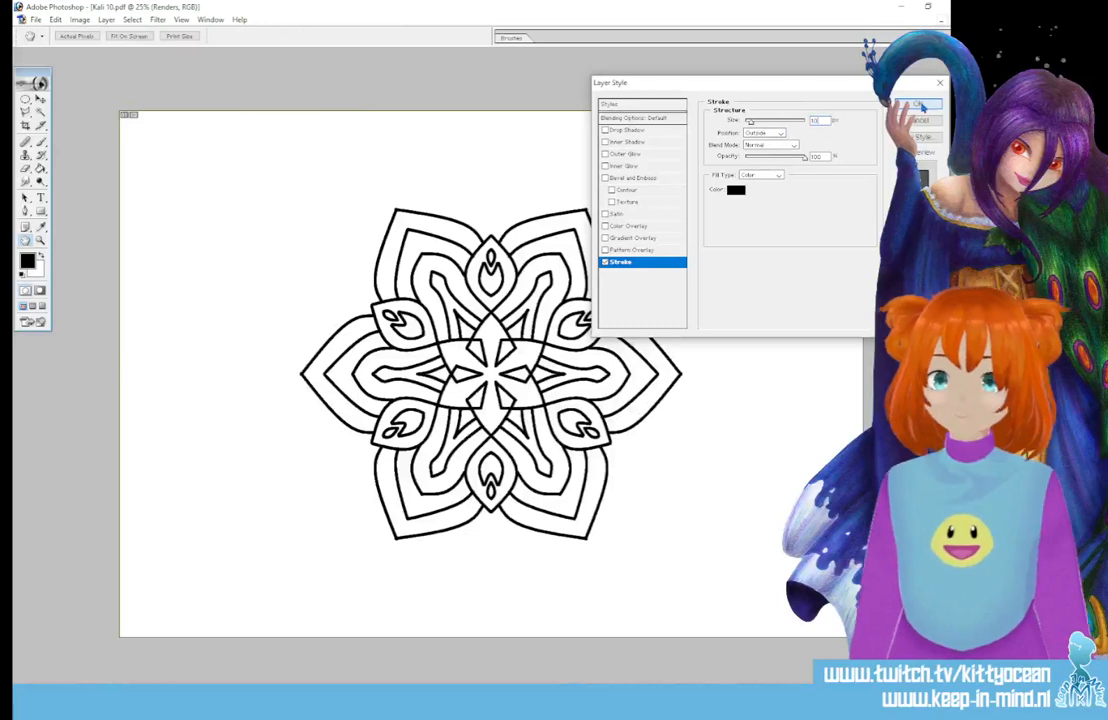
key(Return)
key(g)
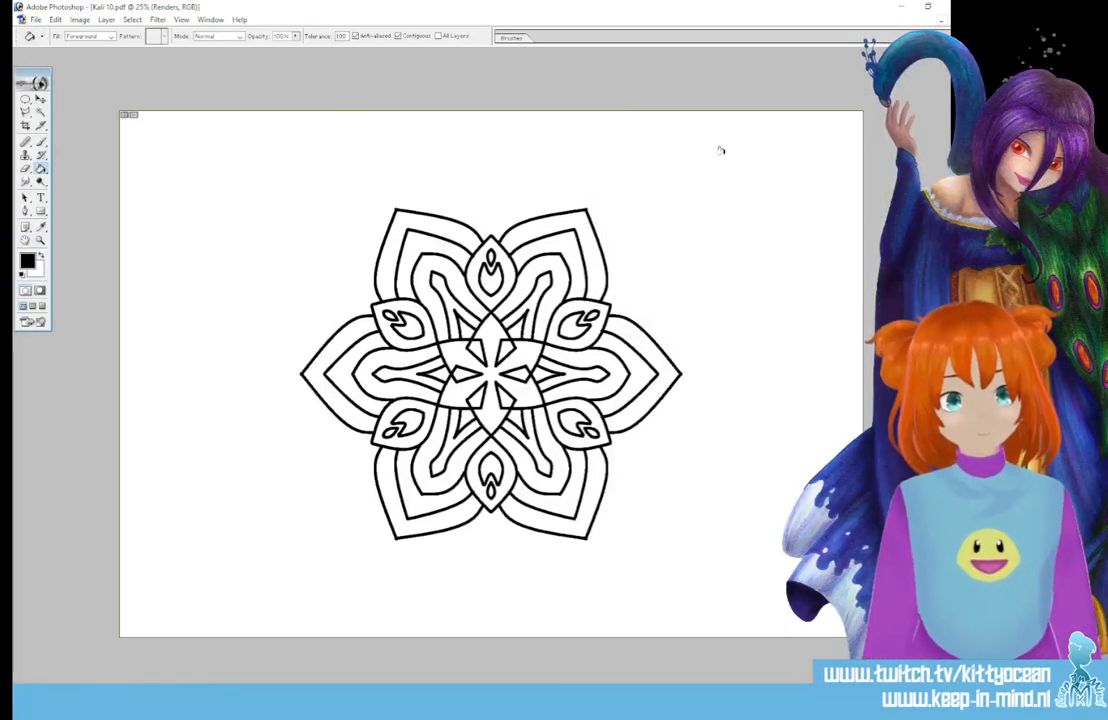
Try selecting the area outside Kali 10's mandala with the Magic Wand at tolerances 60, 30, 10 and 1.
click(41, 112)
click(372, 242)
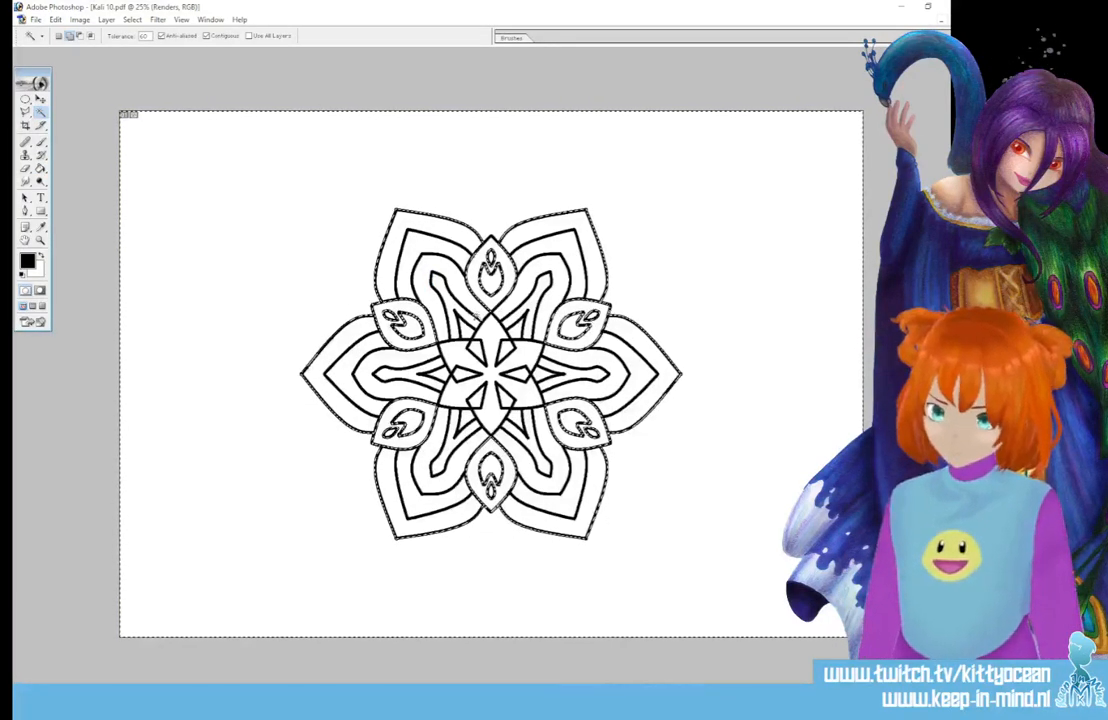
key(ctrl+d)
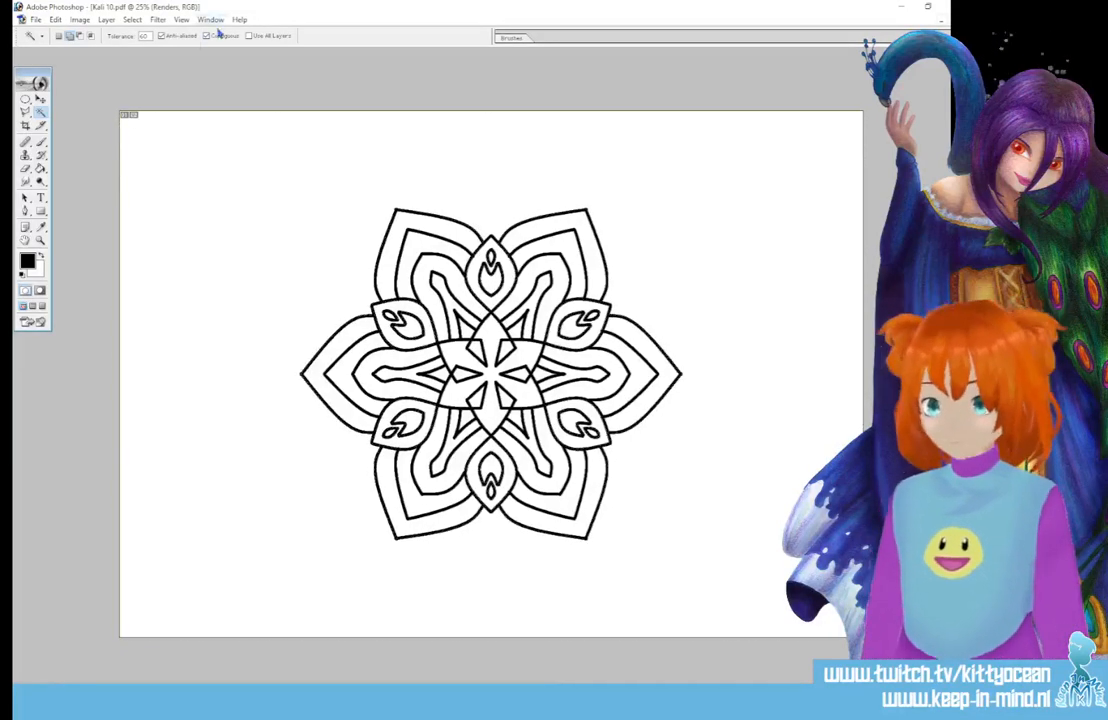
click(145, 37)
text(3)
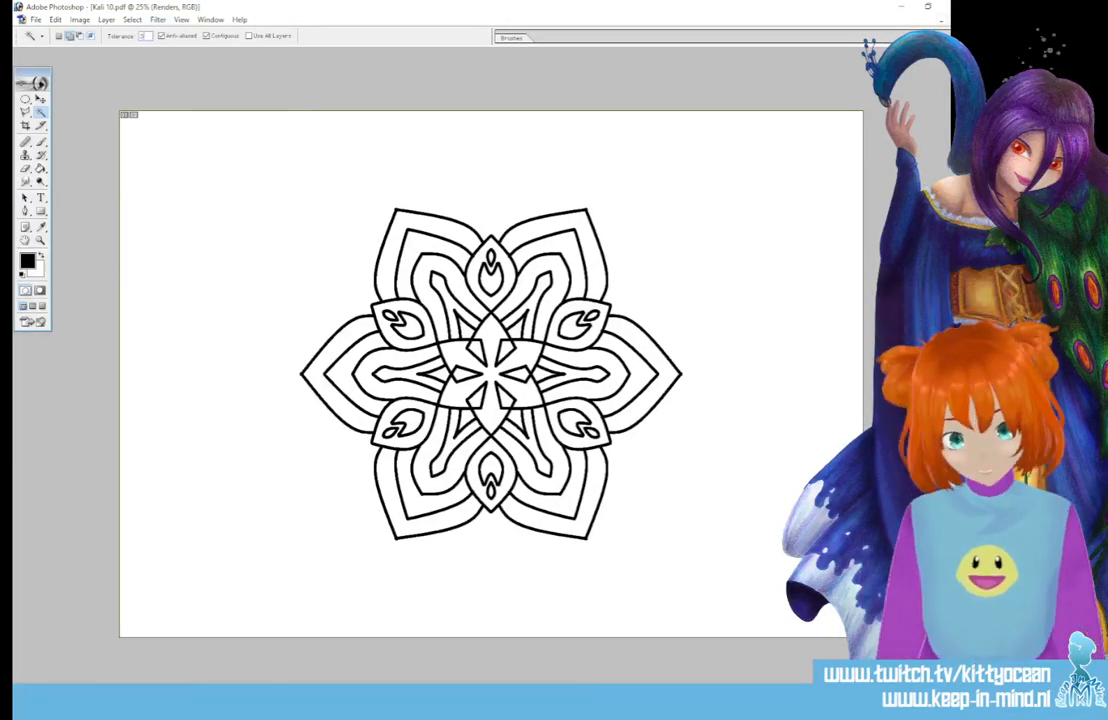
click(210, 232)
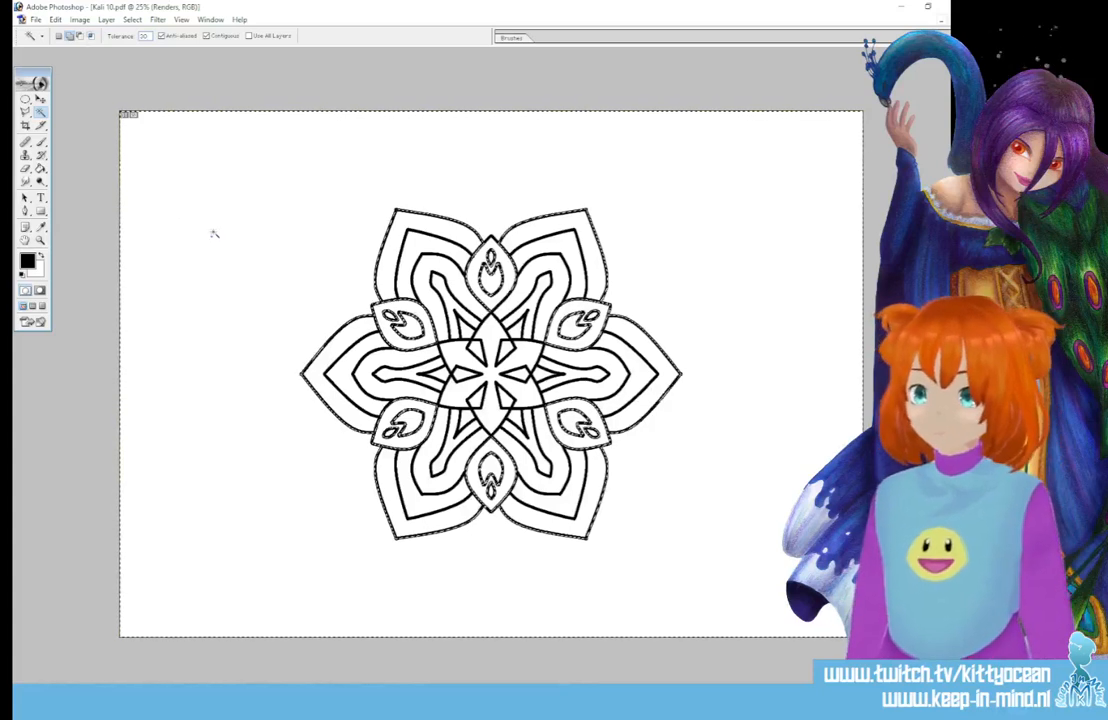
key(ctrl+d)
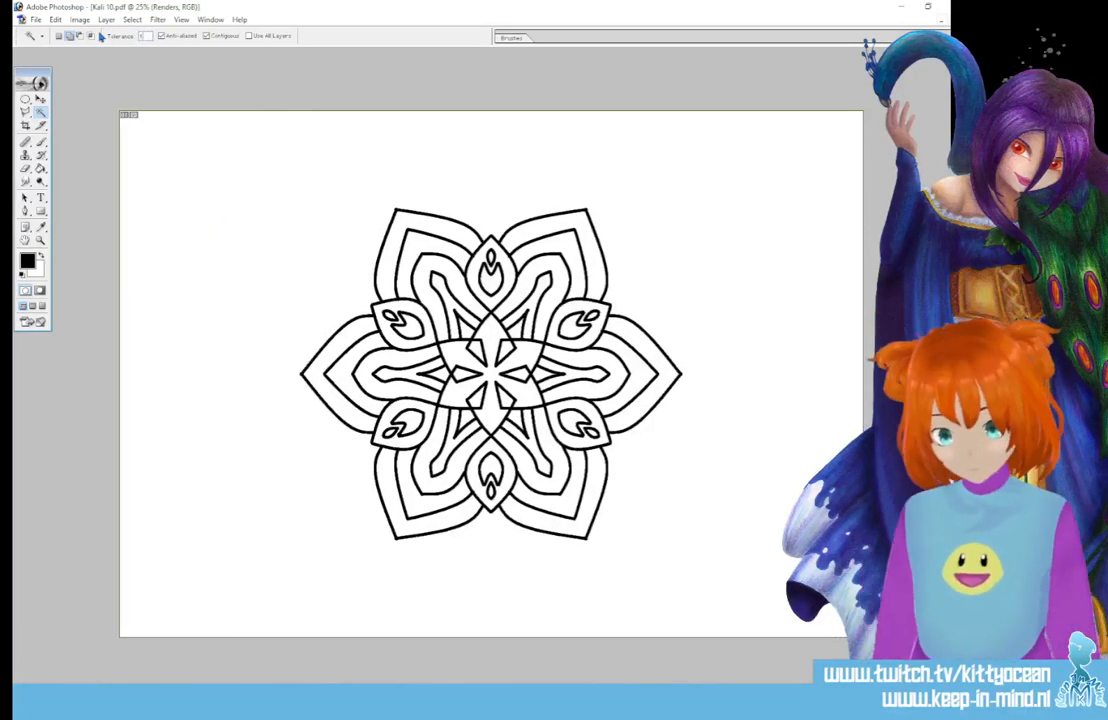
click(267, 233)
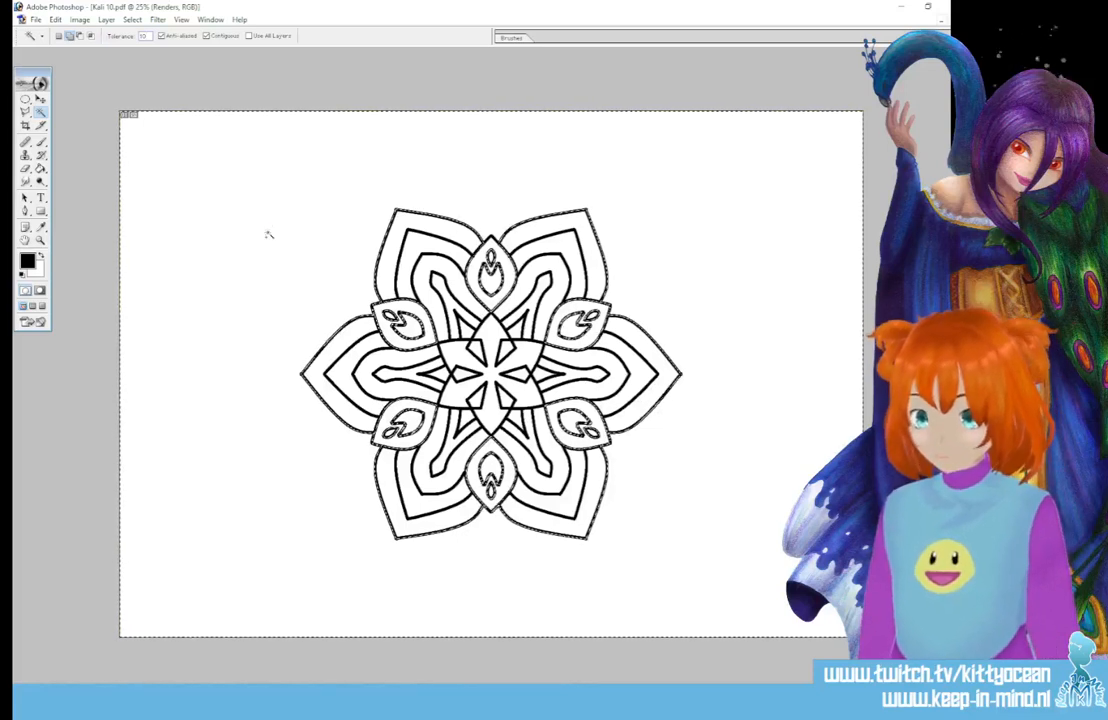
key(ctrl+d)
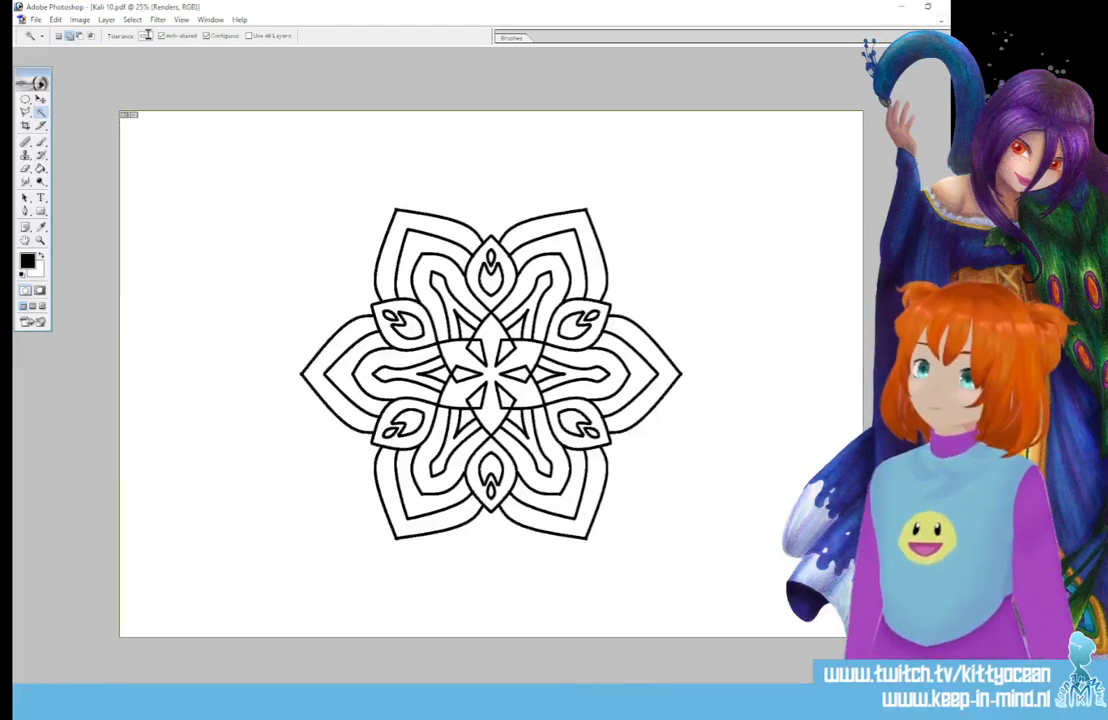
click(167, 210)
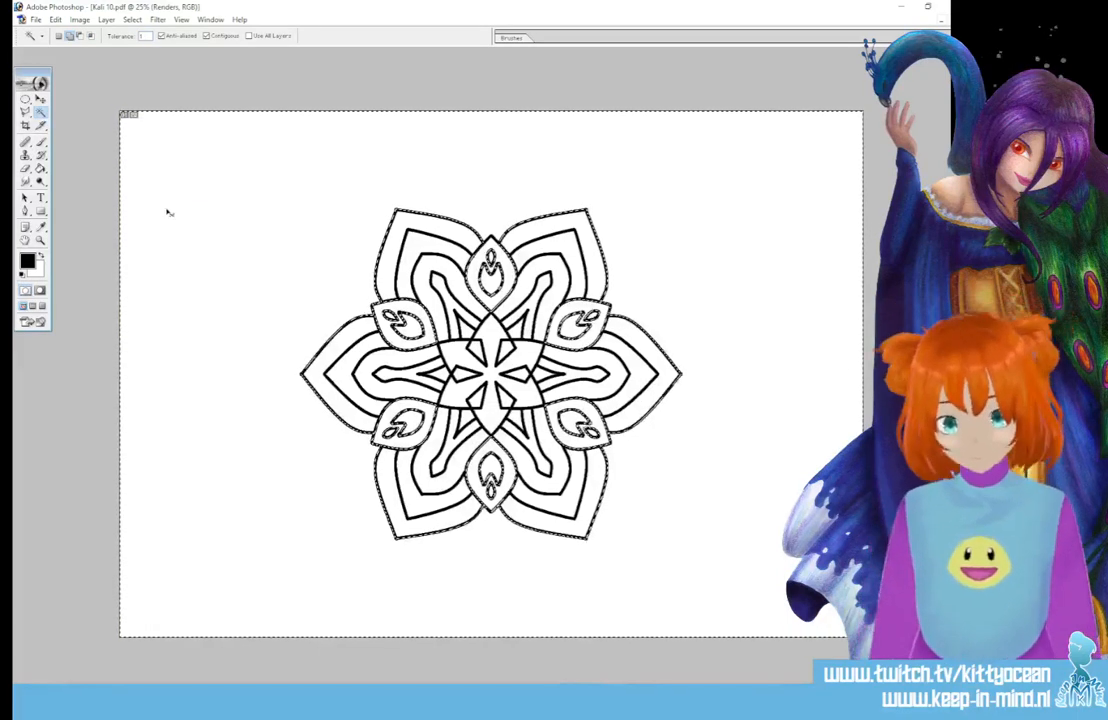
key(ctrl+d)
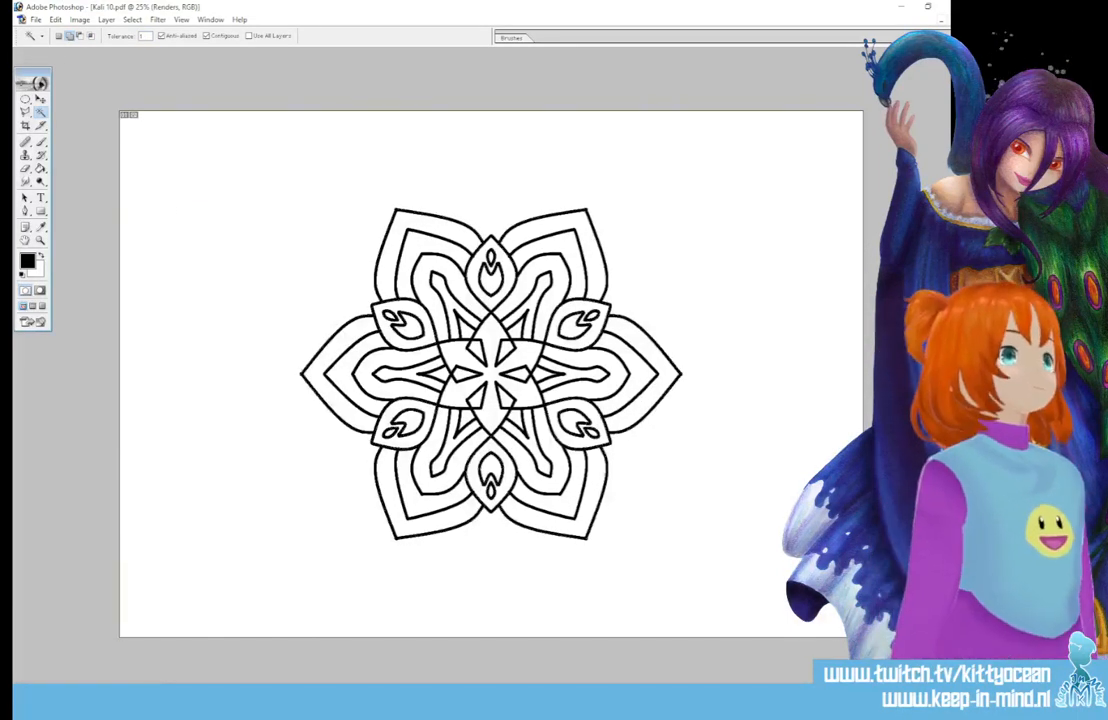
Flatten the black stroke into the line art on Layer 2 and select the area outside the mandala with the Magic Wand.
key(ctrl+alt+z)
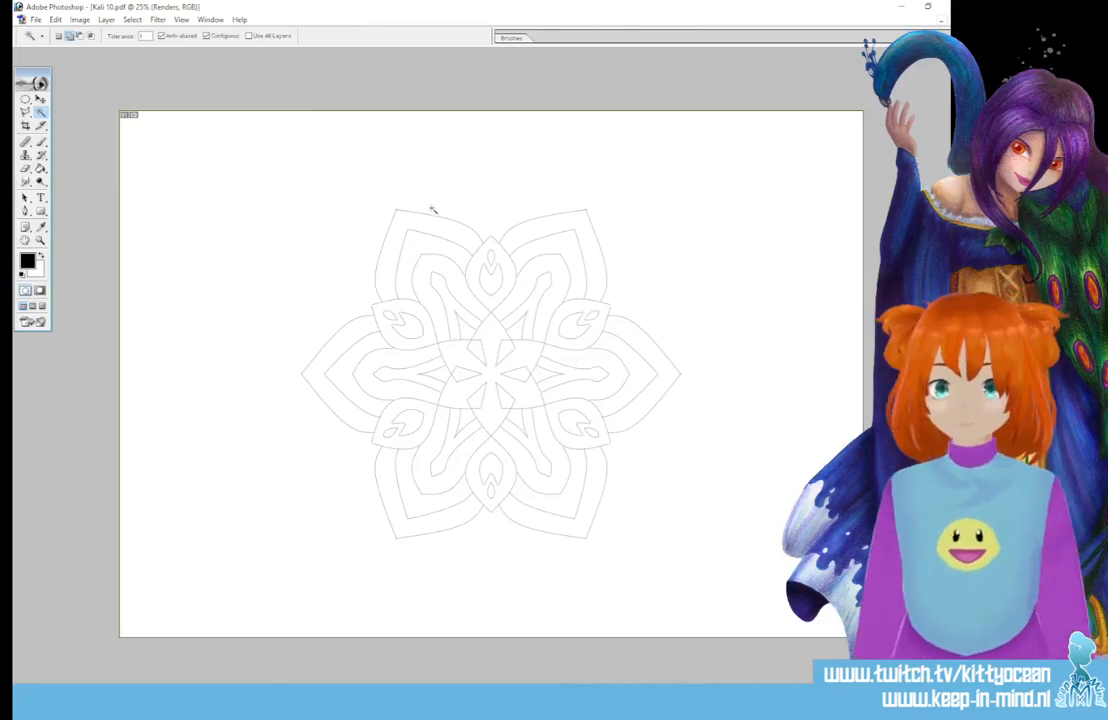
click(454, 204)
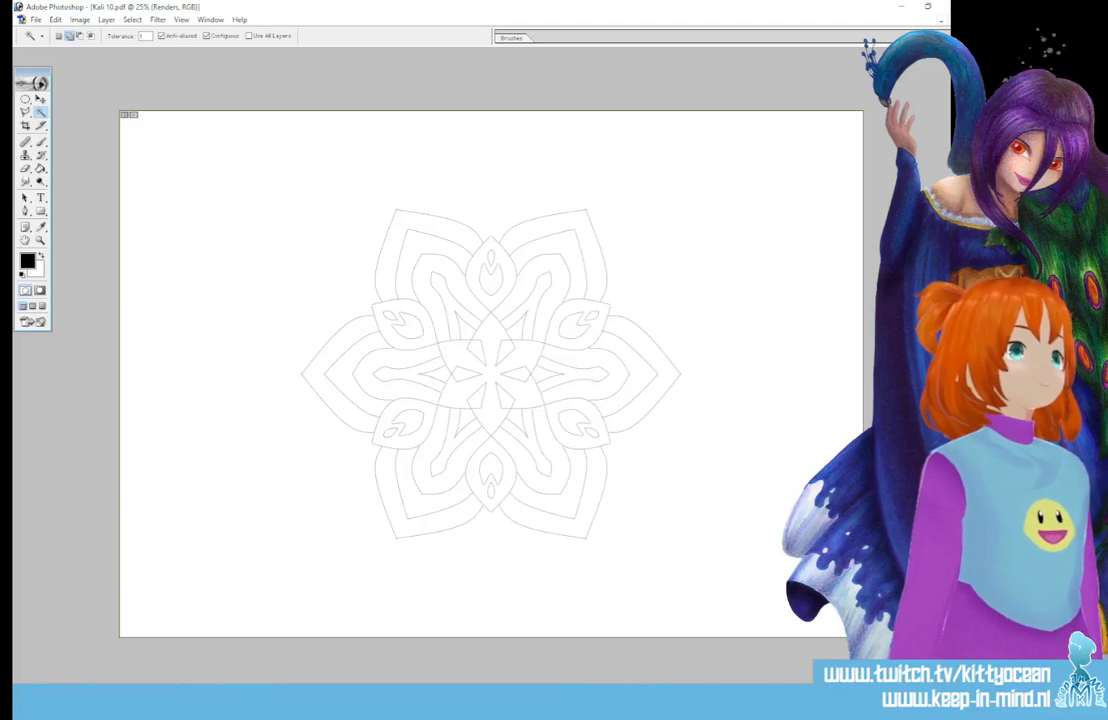
key(ctrl+alt+z)
key(ctrl+alt+z)
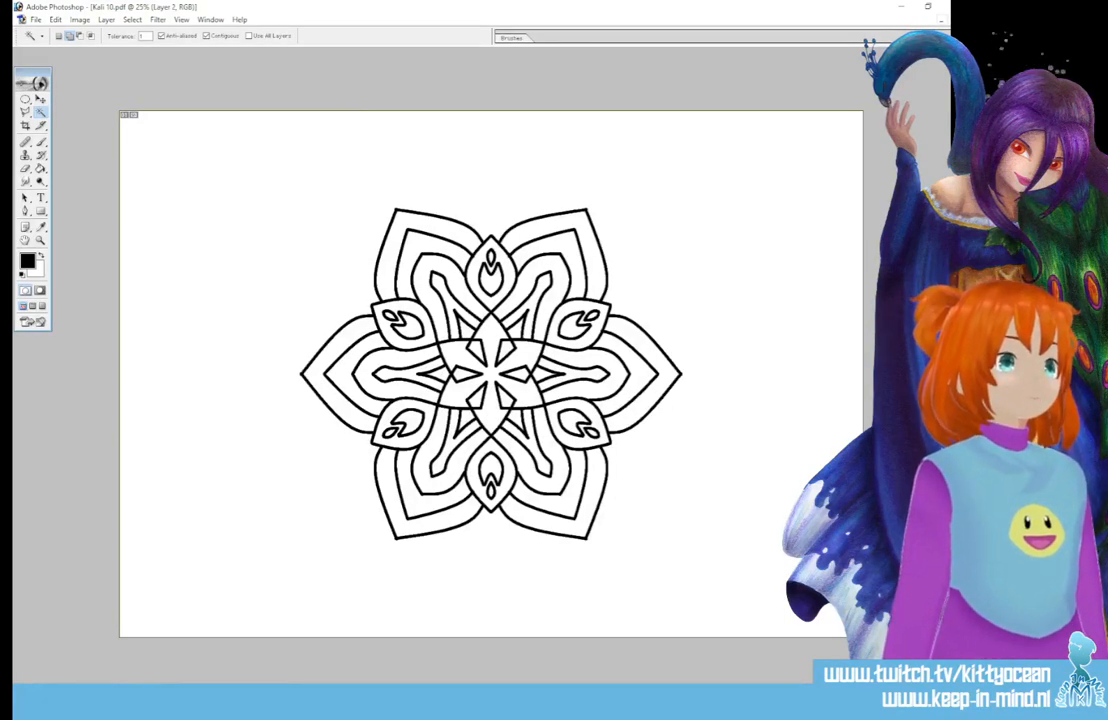
key(ctrl+alt+z)
key(ctrl+shift+z)
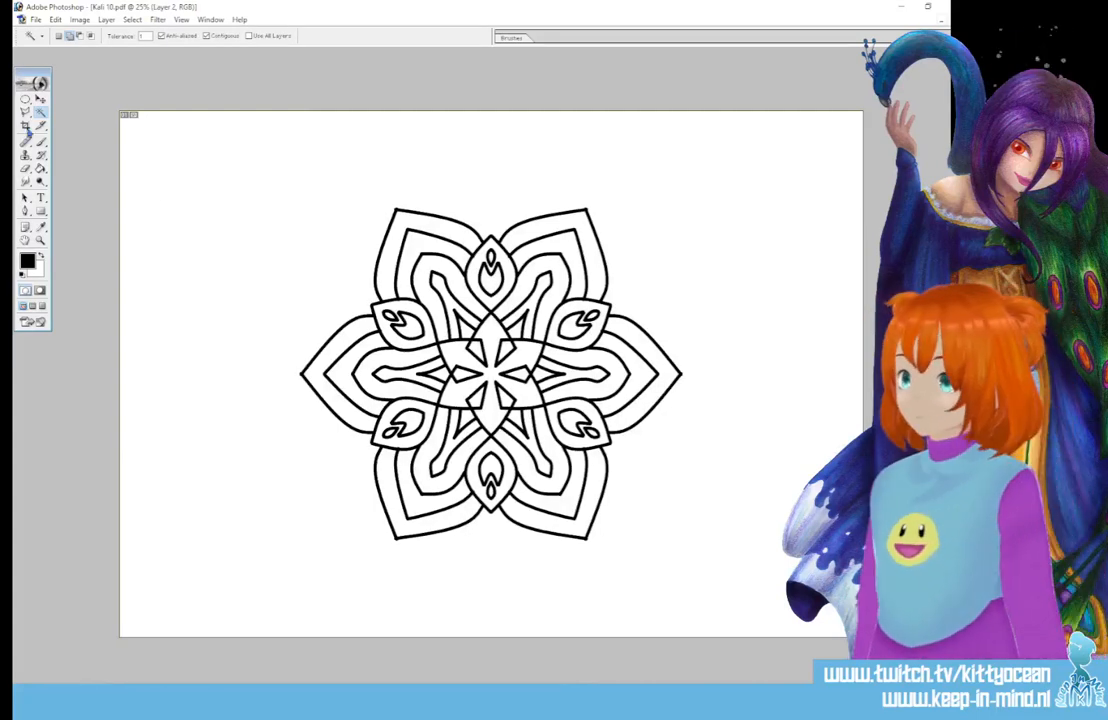
click(285, 247)
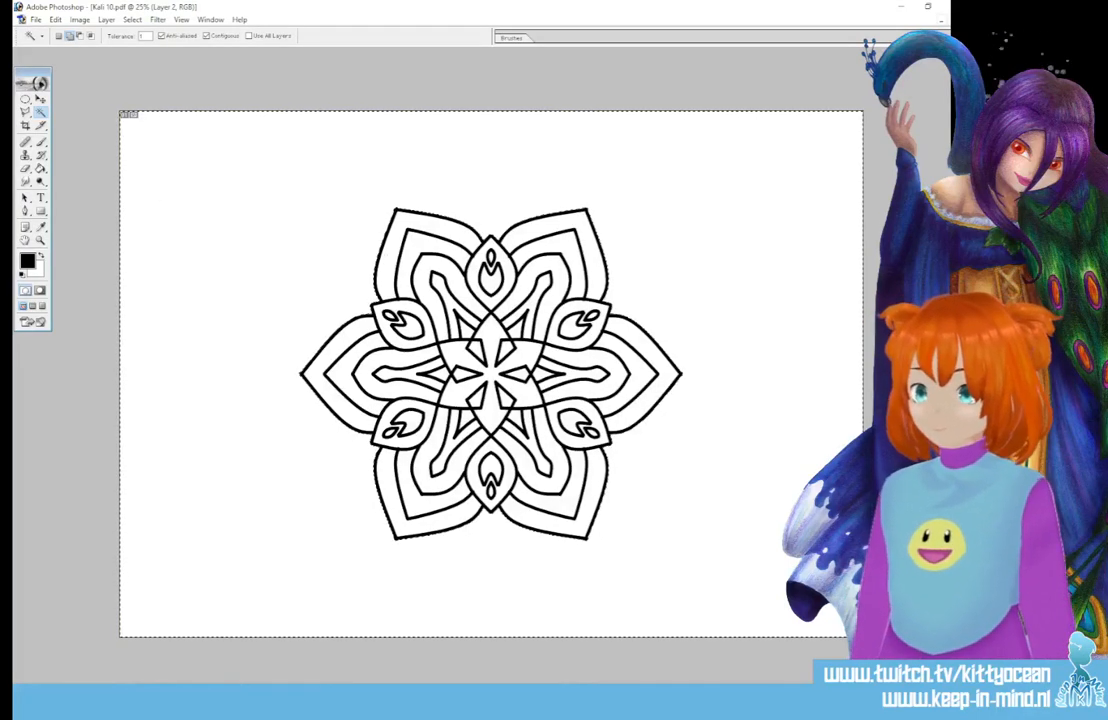
Invert the selection and fill the mandala's silhouette with white on a new layer beneath the line art.
key(ctrl+shift+alt+n)
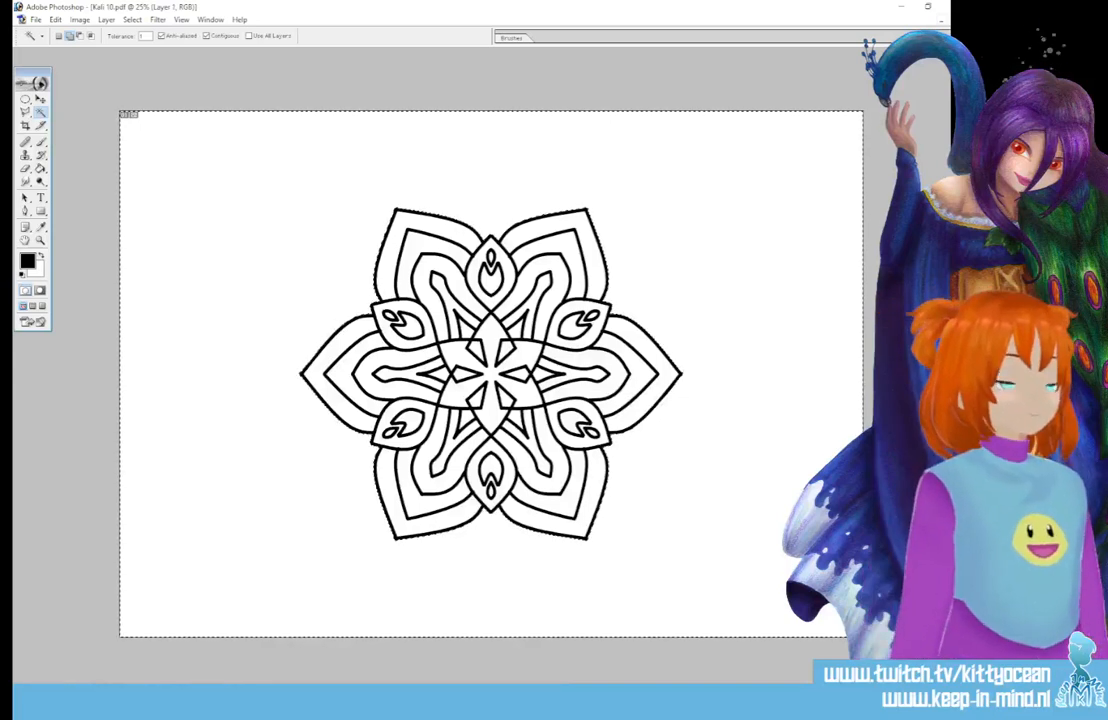
key(x)
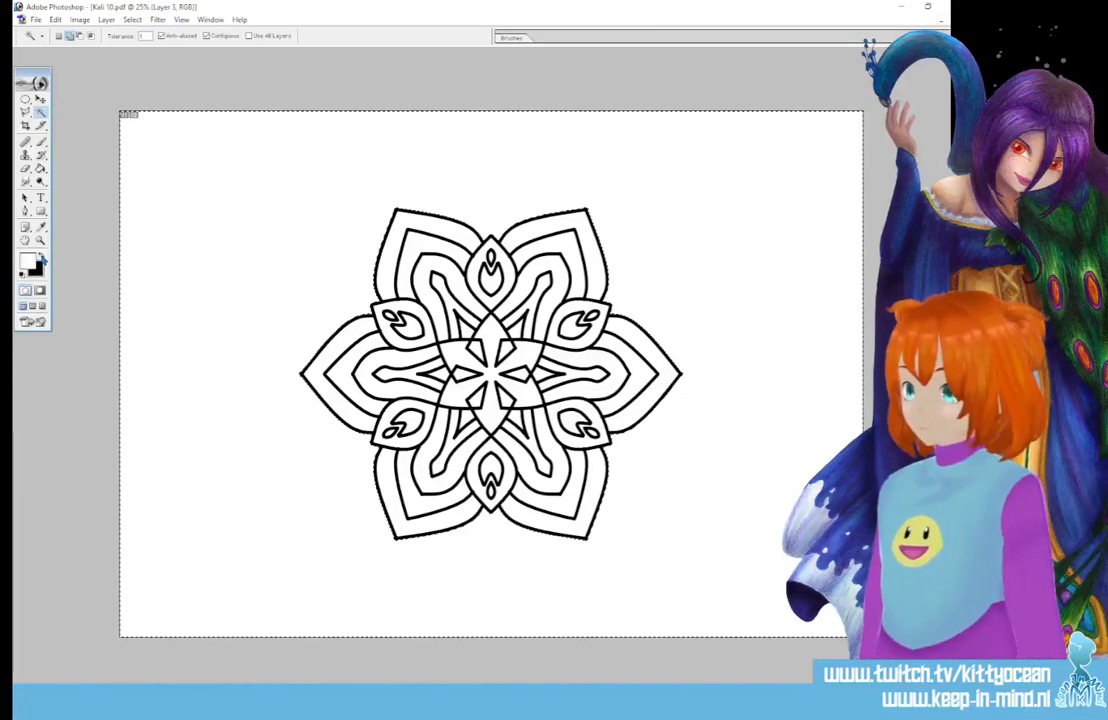
click(41, 169)
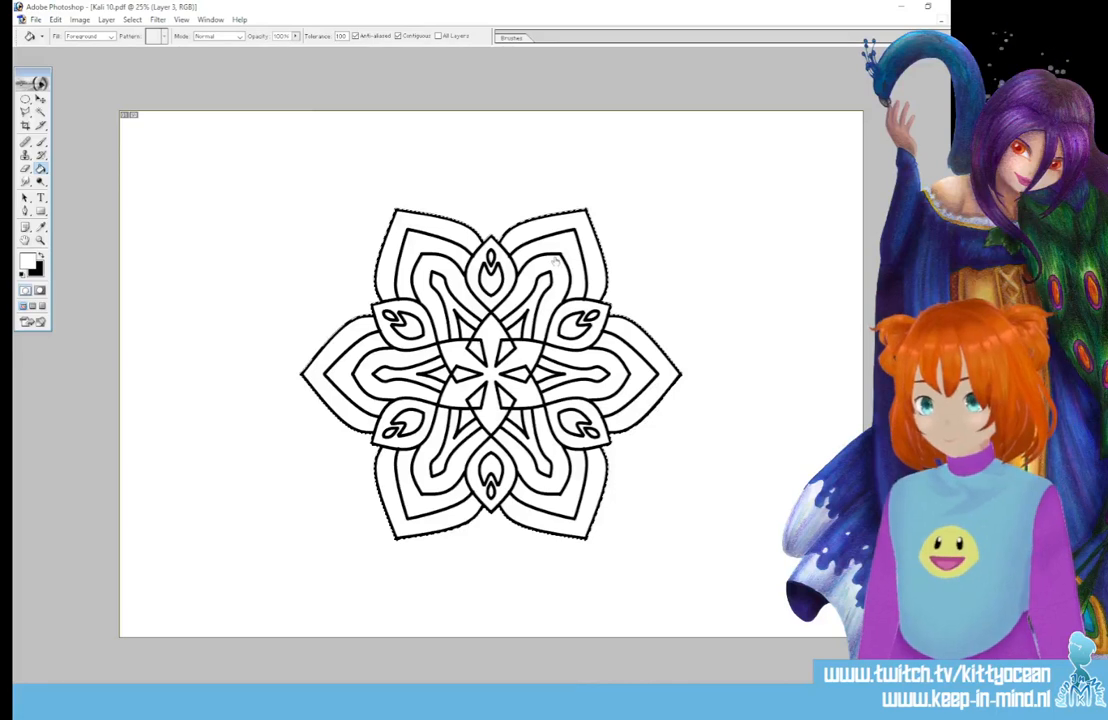
Give the white silhouette layer a 30 px outside stroke in black.
click(632, 262)
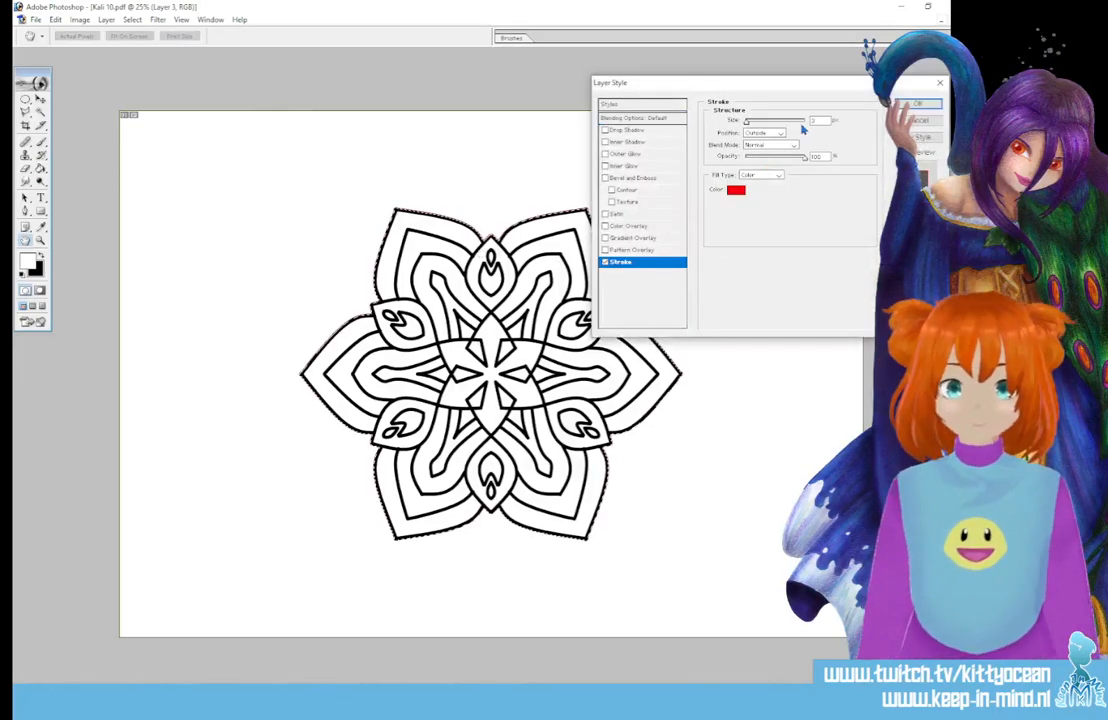
text(0)
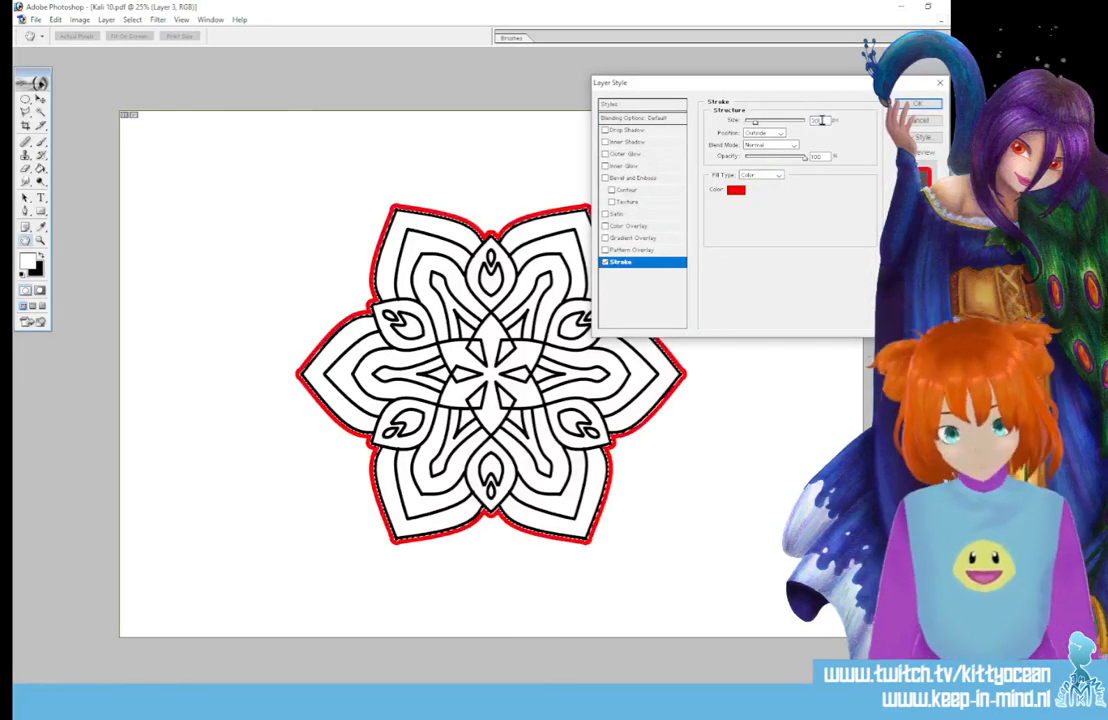
click(737, 191)
drag(530, 240, 613, 260)
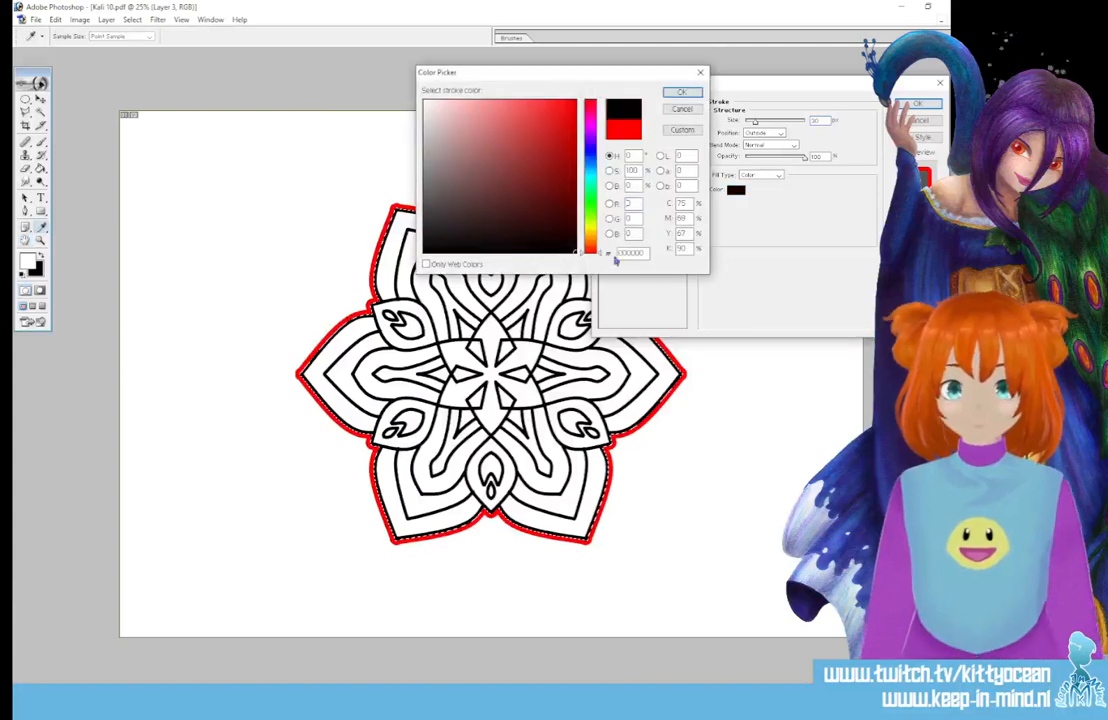
click(679, 94)
key(Return)
key(g)
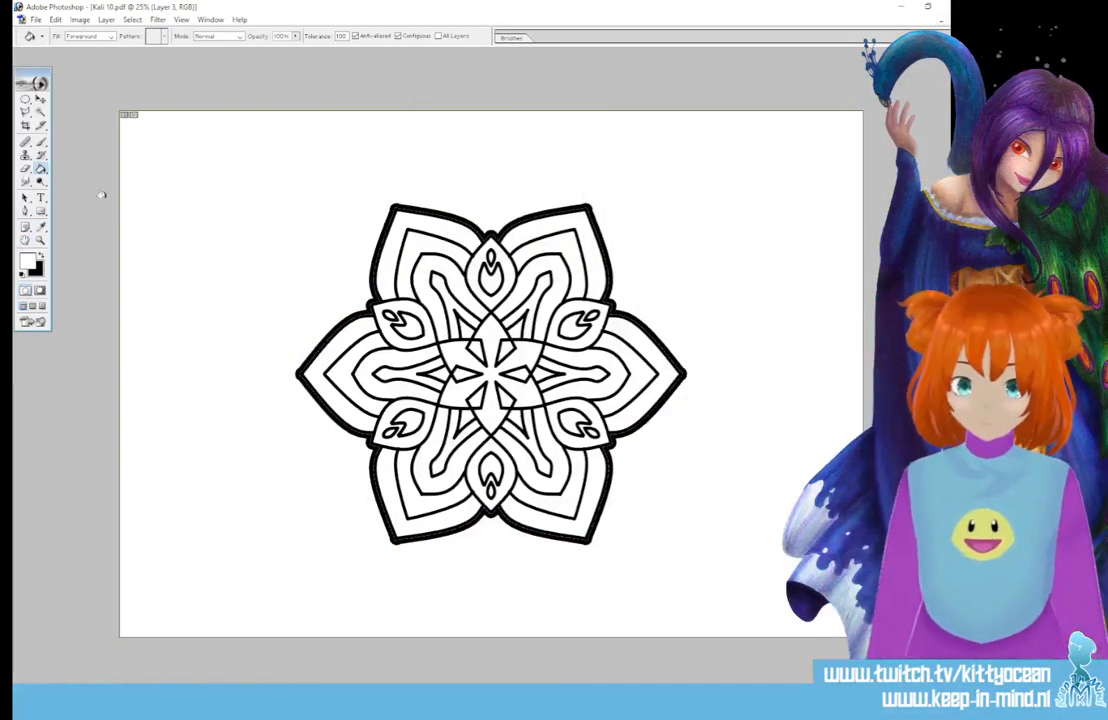
Save the outlined Kali 10 mandala as a PNG without interlacing.
click(35, 20)
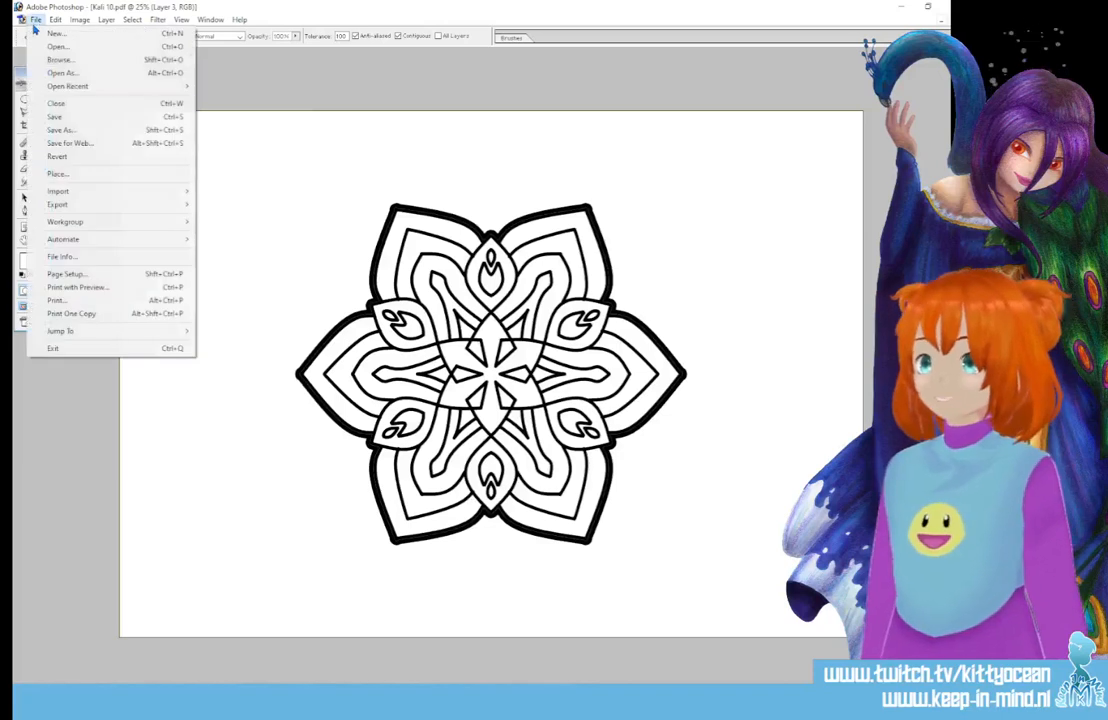
click(77, 130)
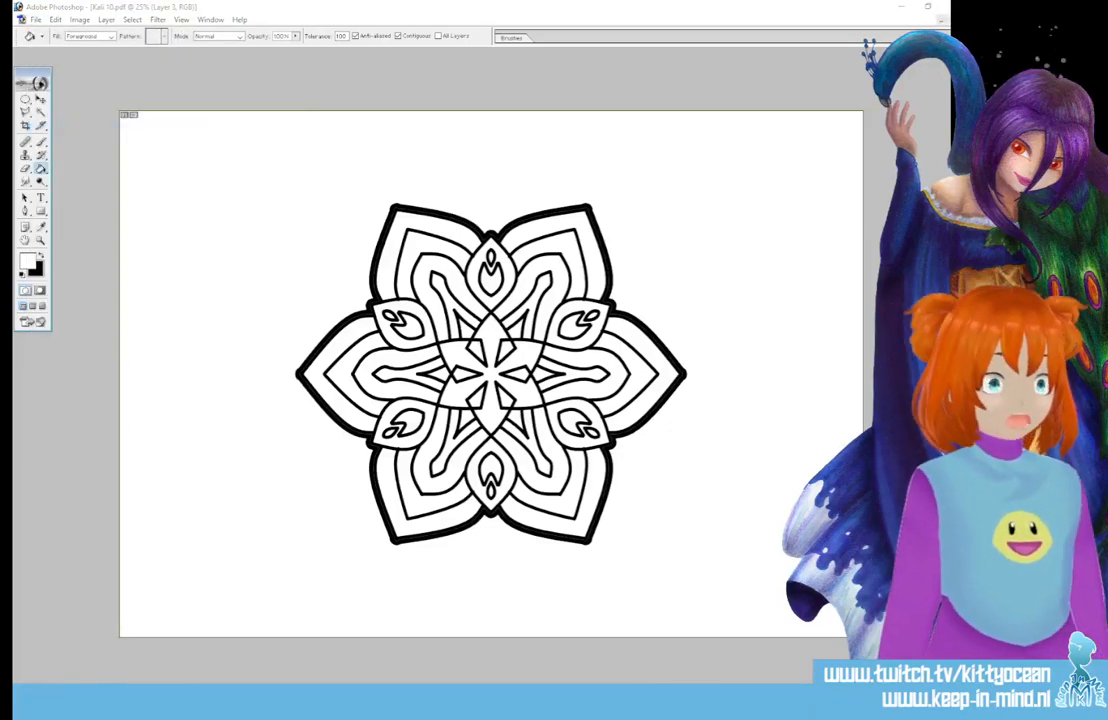
key(Return)
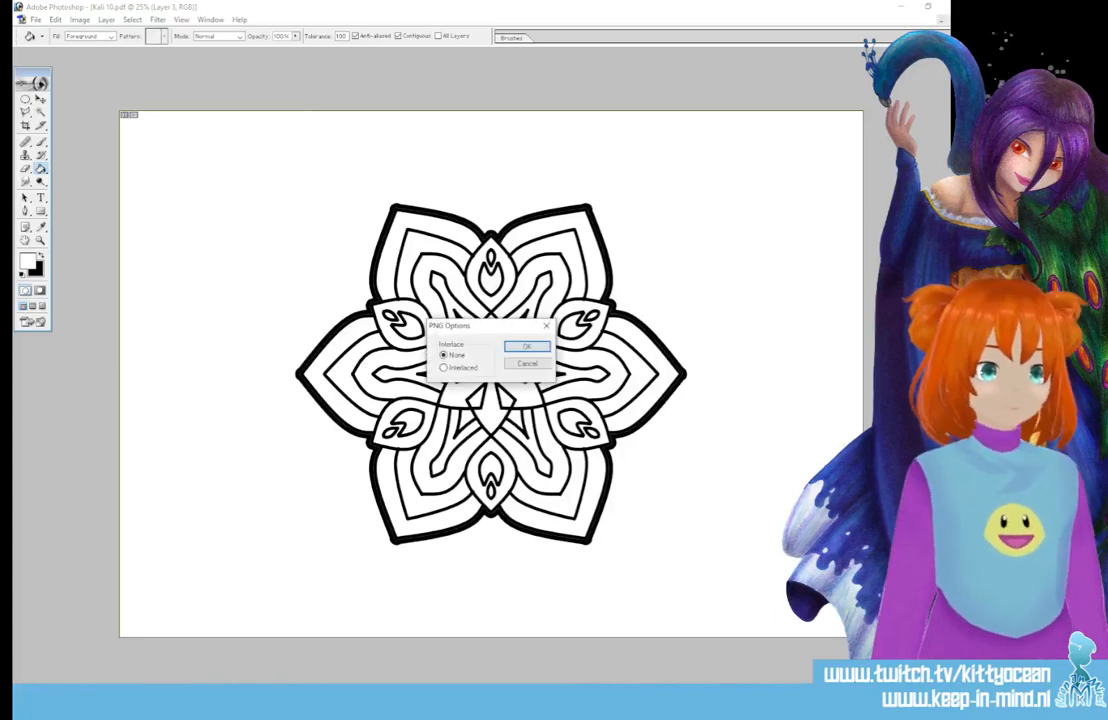
click(528, 345)
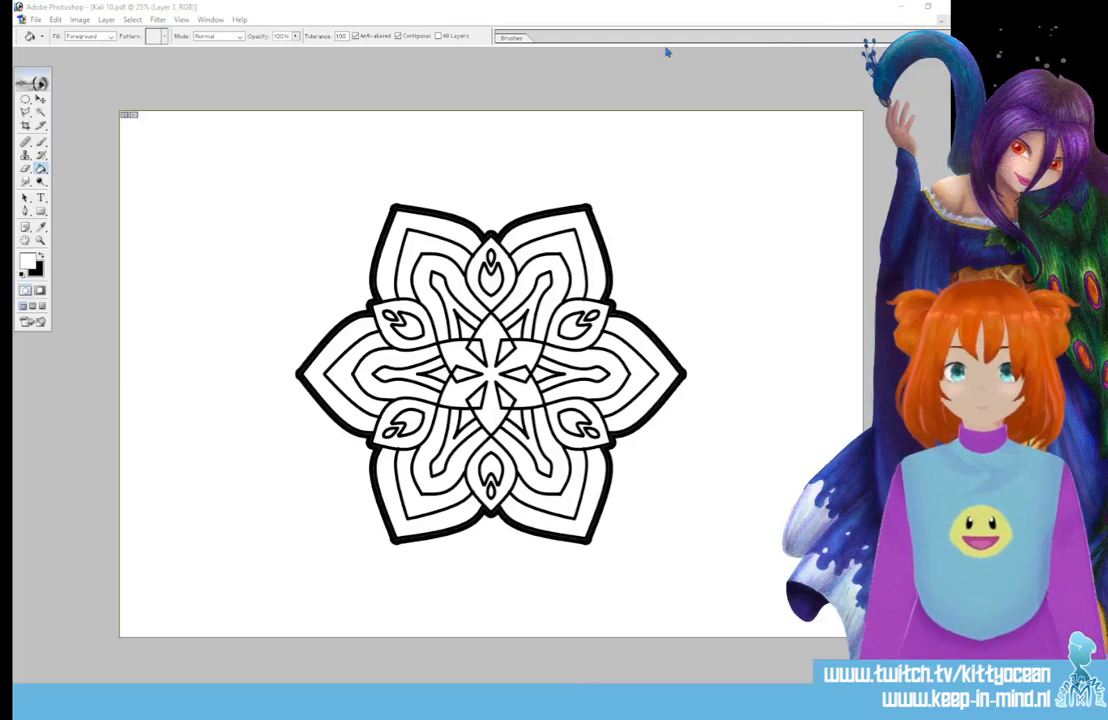
Close Kali 10.pdf without saving changes and open the following Kali PDFs through Kali 15 at 300 pixels/inch.
key(ctrl+w)
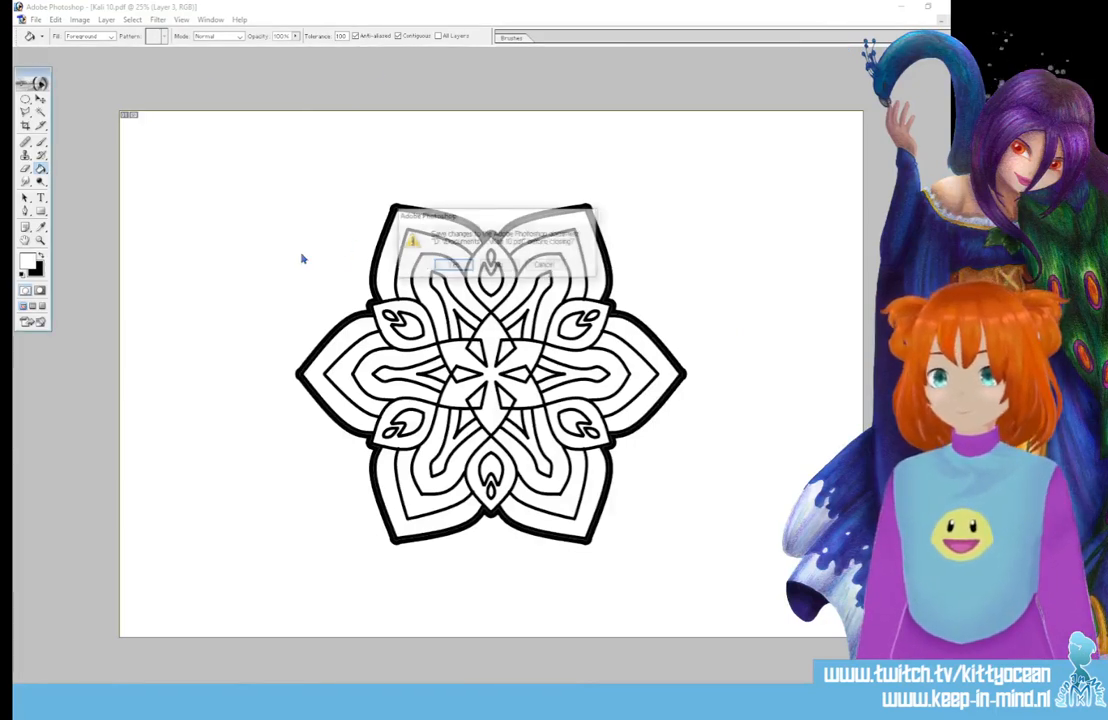
click(500, 263)
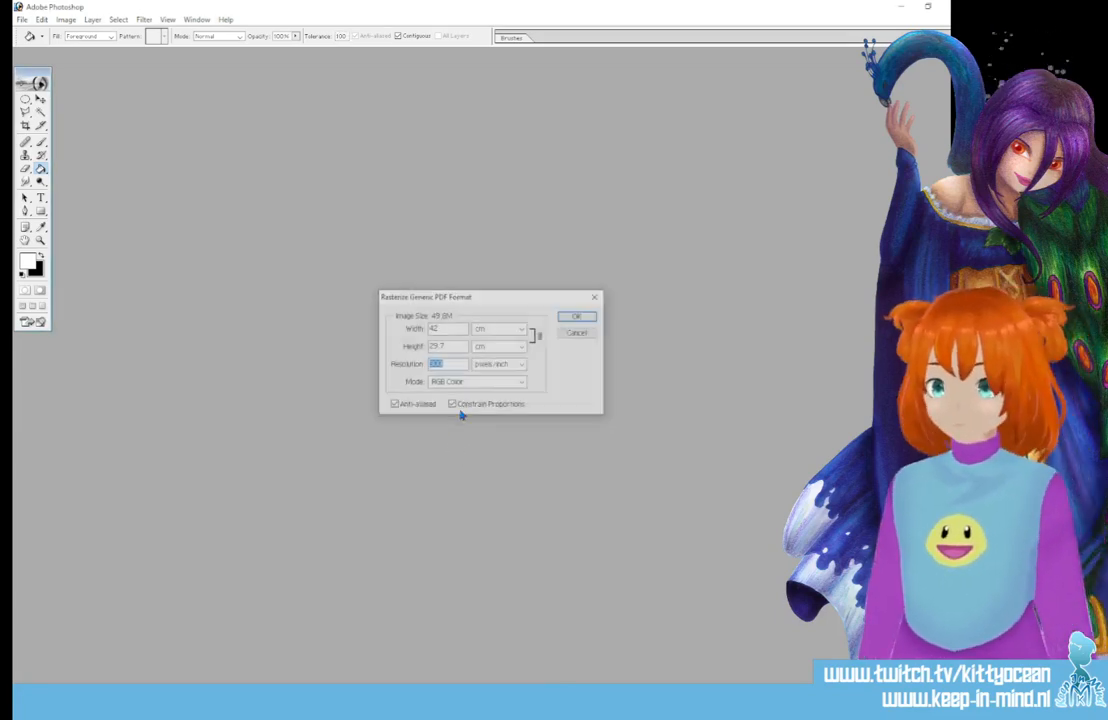
click(581, 315)
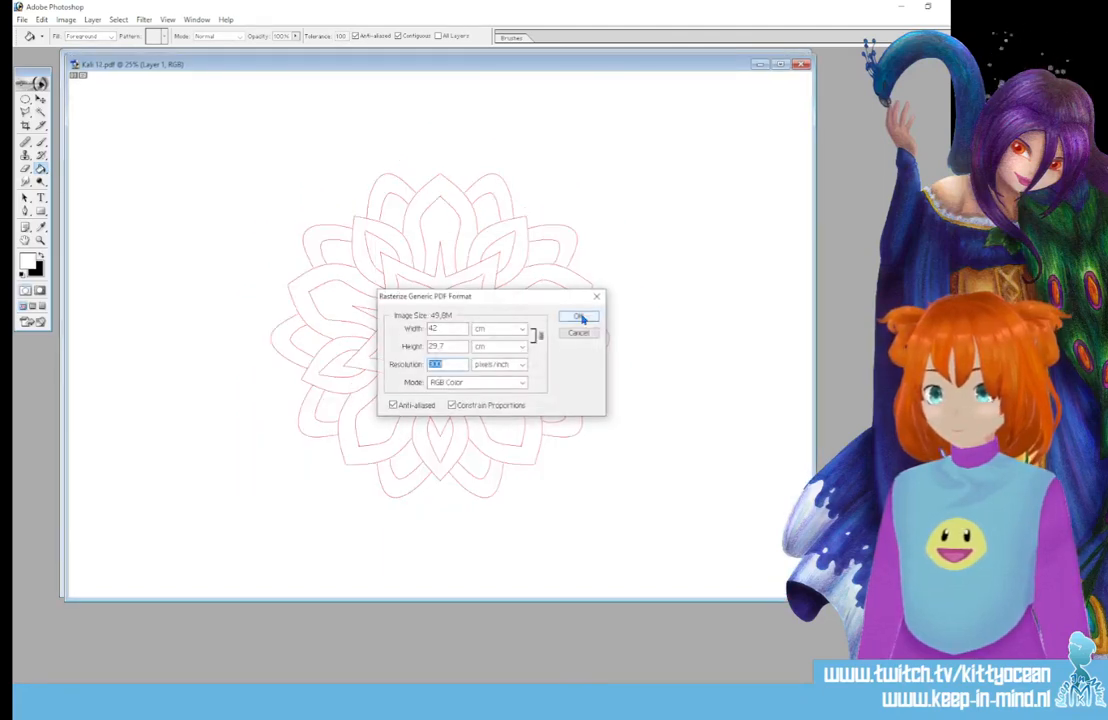
click(581, 315)
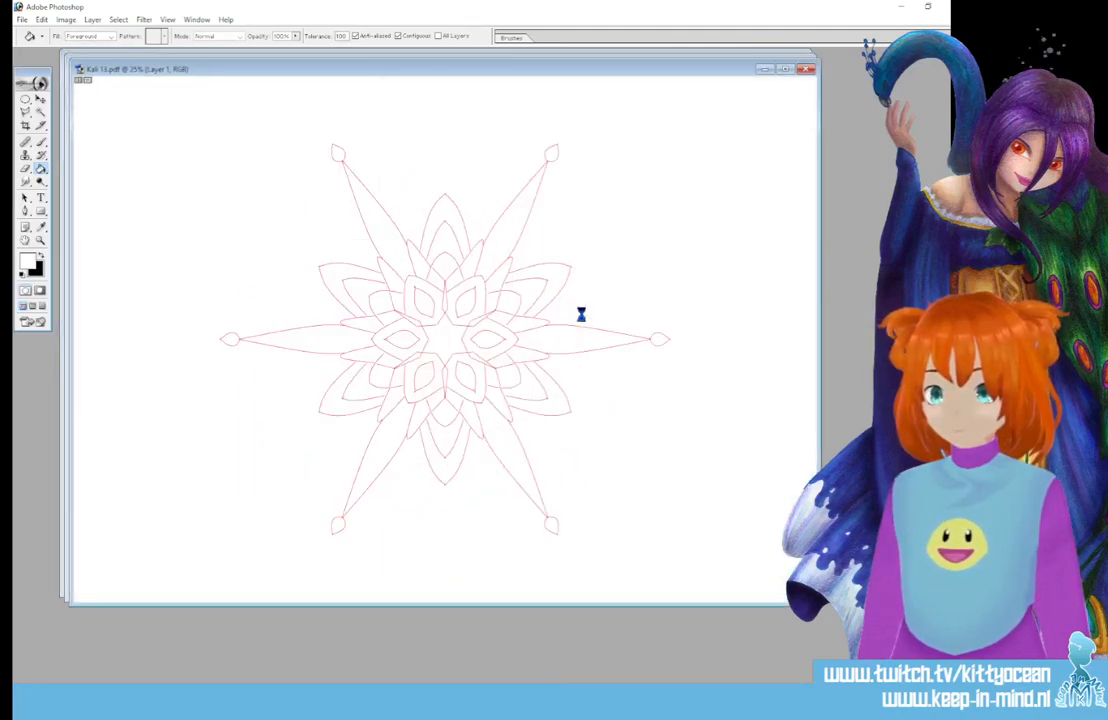
click(581, 315)
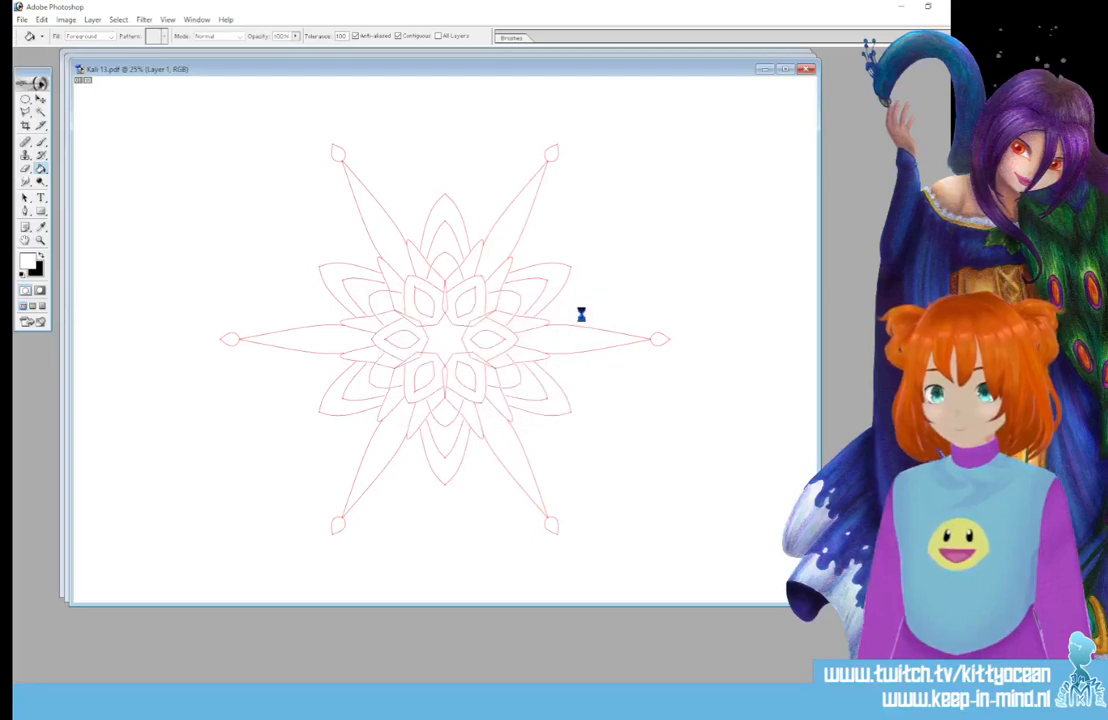
click(581, 315)
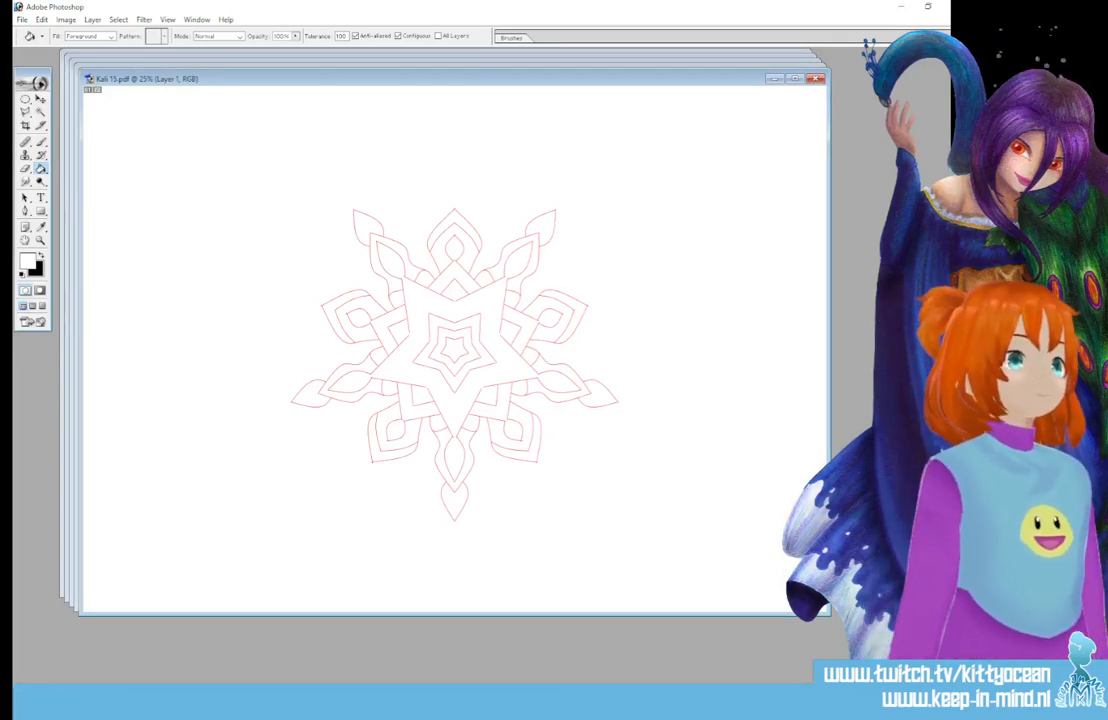
Turn Kali 15's red mandala into black line art on a Renders layer.
key(ctrl+l)
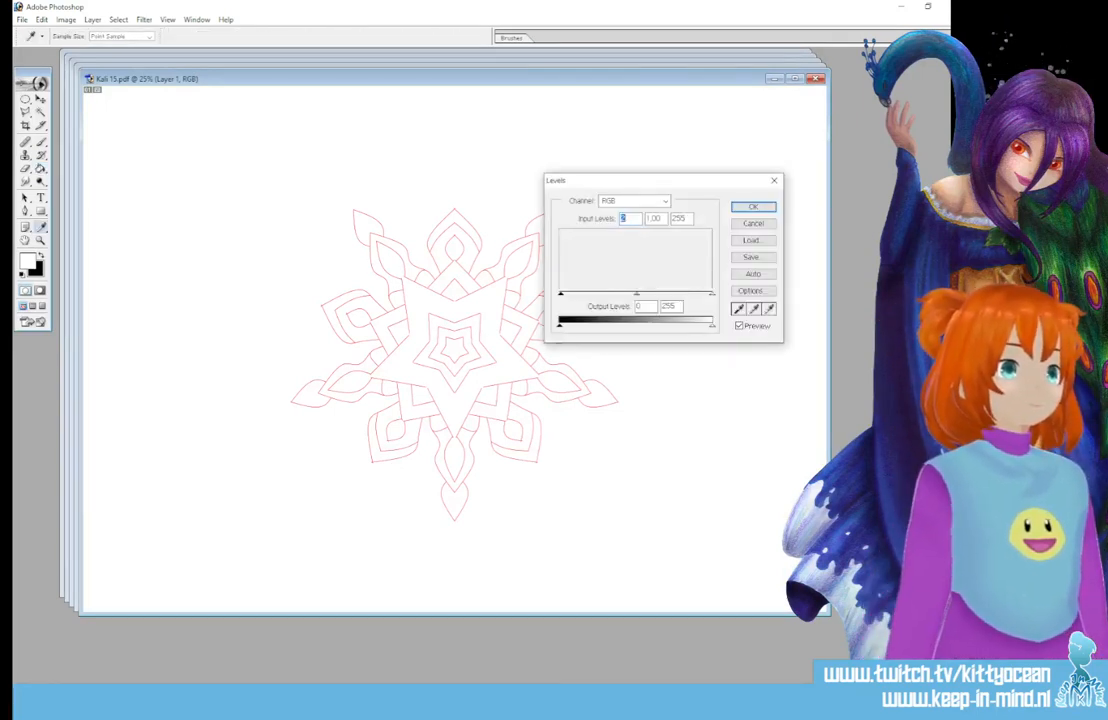
key(Escape)
key(x)
key(x)
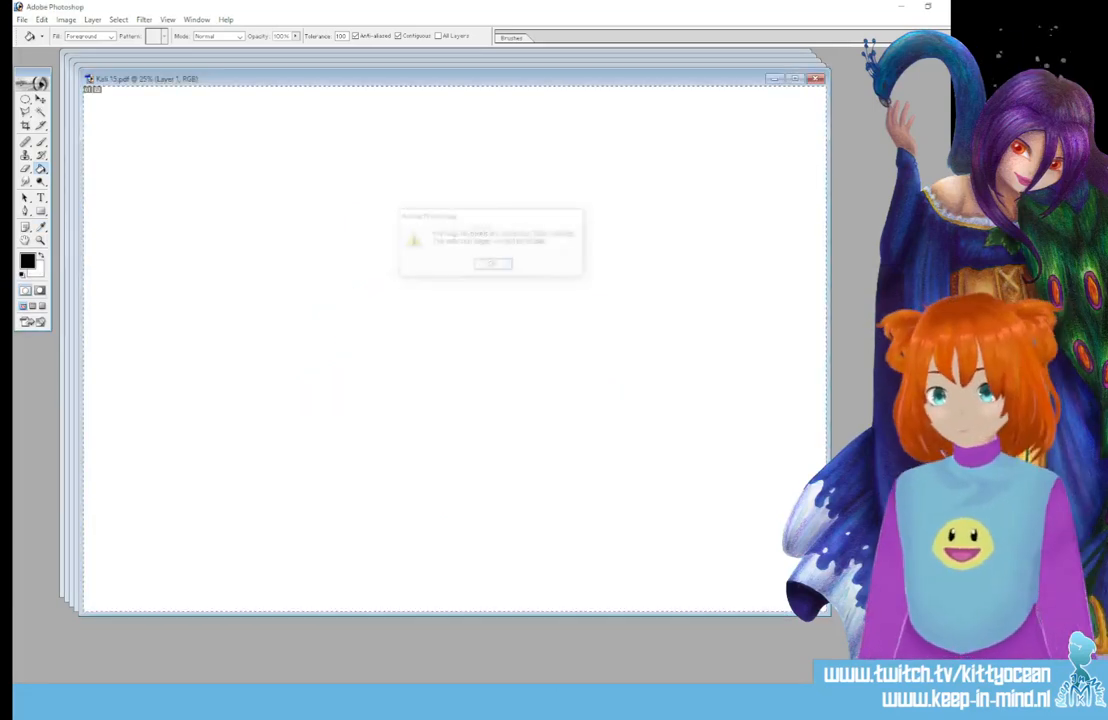
key(Return)
key(Return)
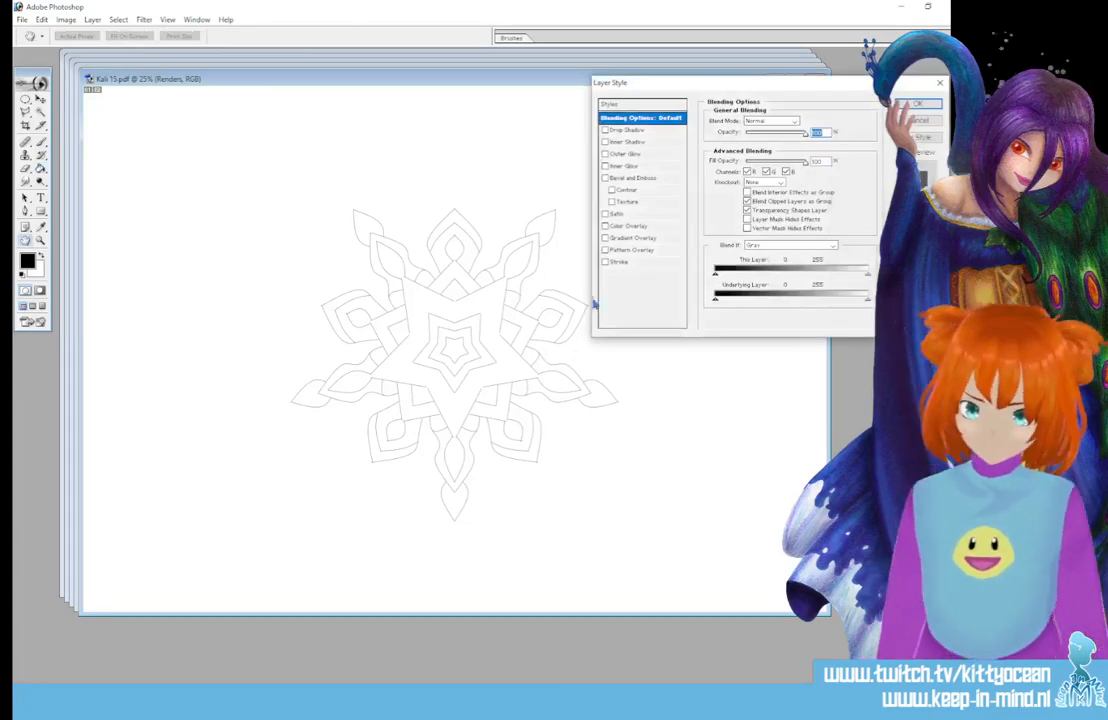
Give Kali 15's Renders line art a 10 px outside stroke in black.
click(606, 262)
click(640, 263)
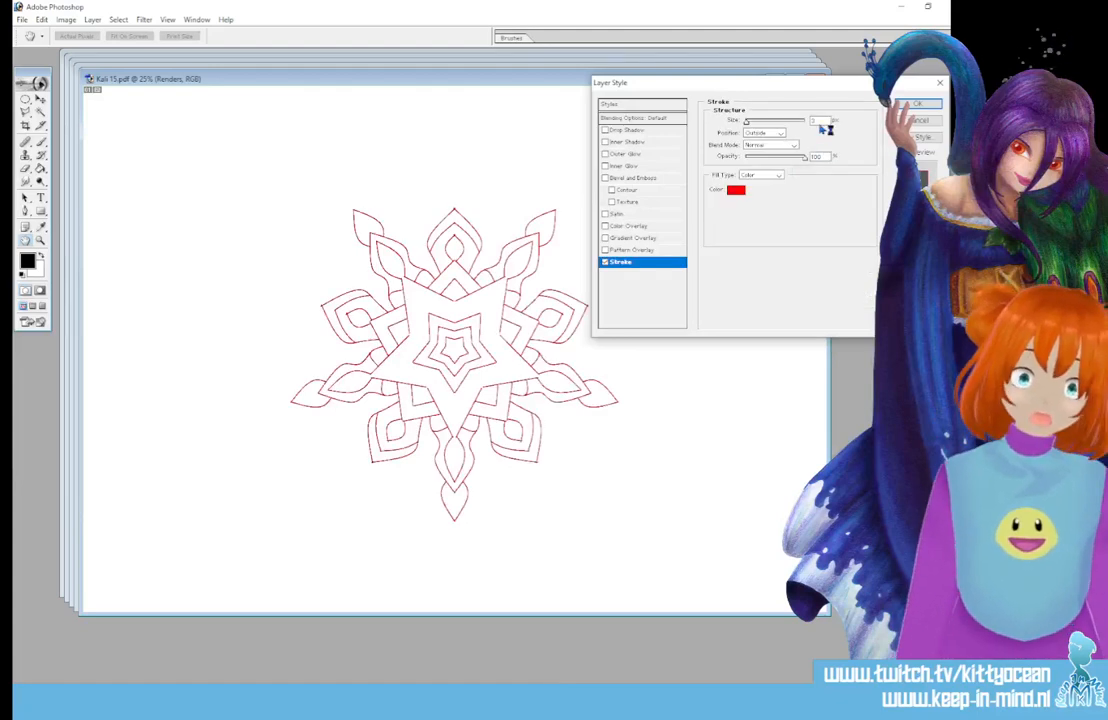
text(10)
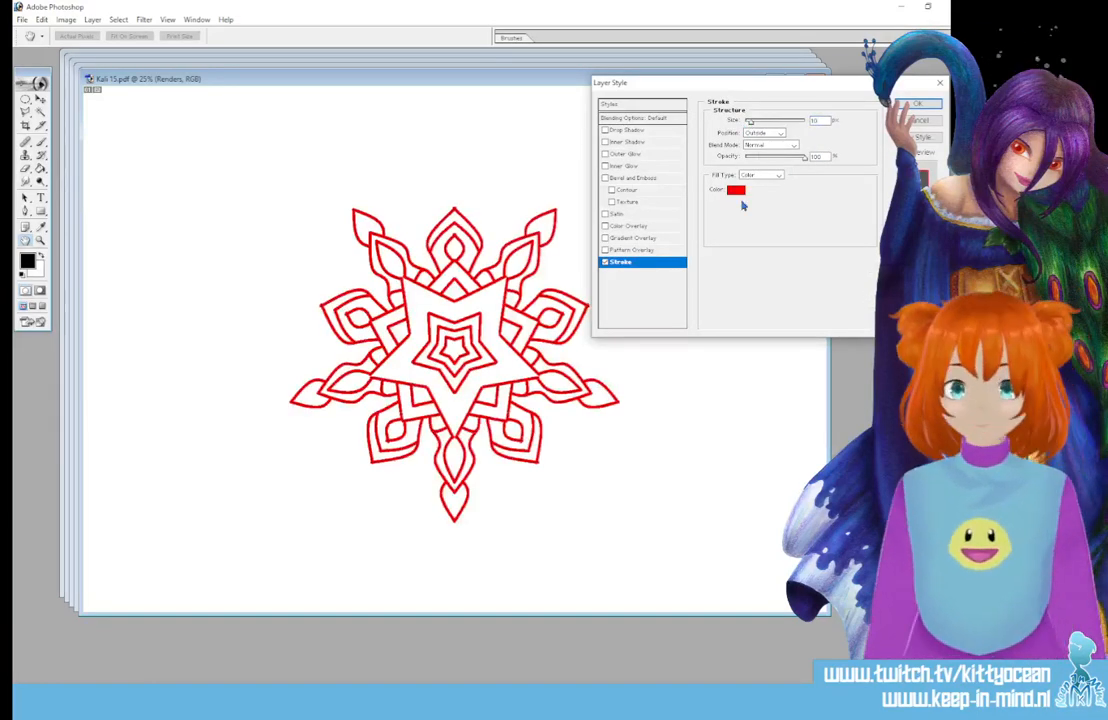
click(736, 190)
click(541, 245)
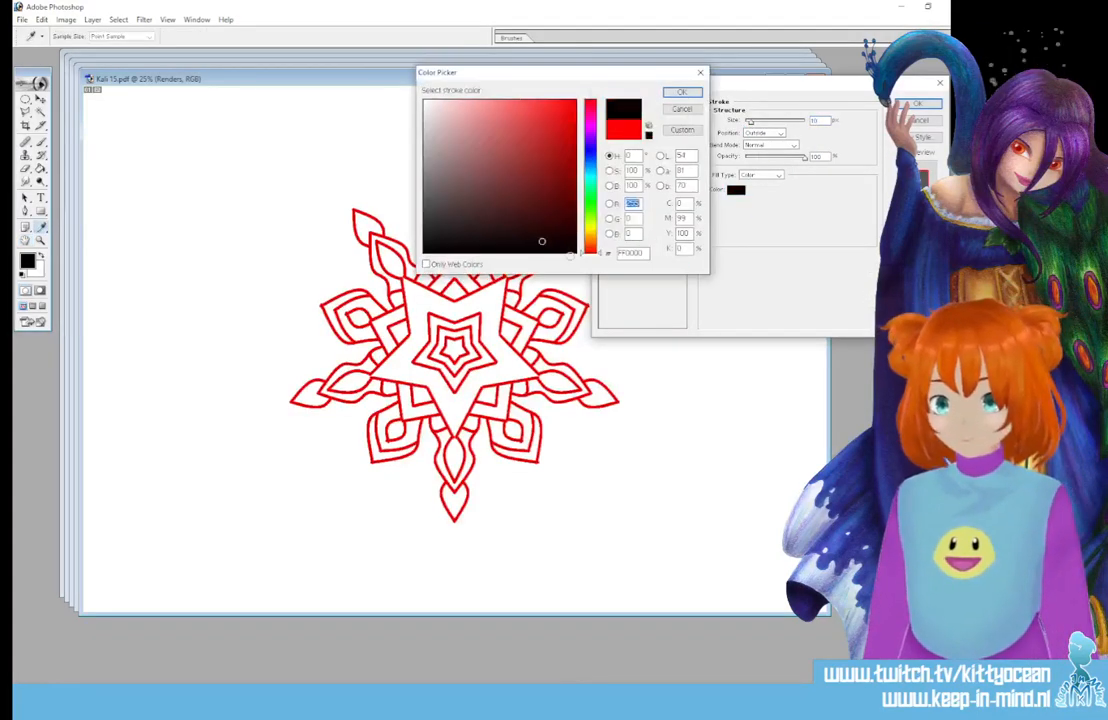
click(682, 92)
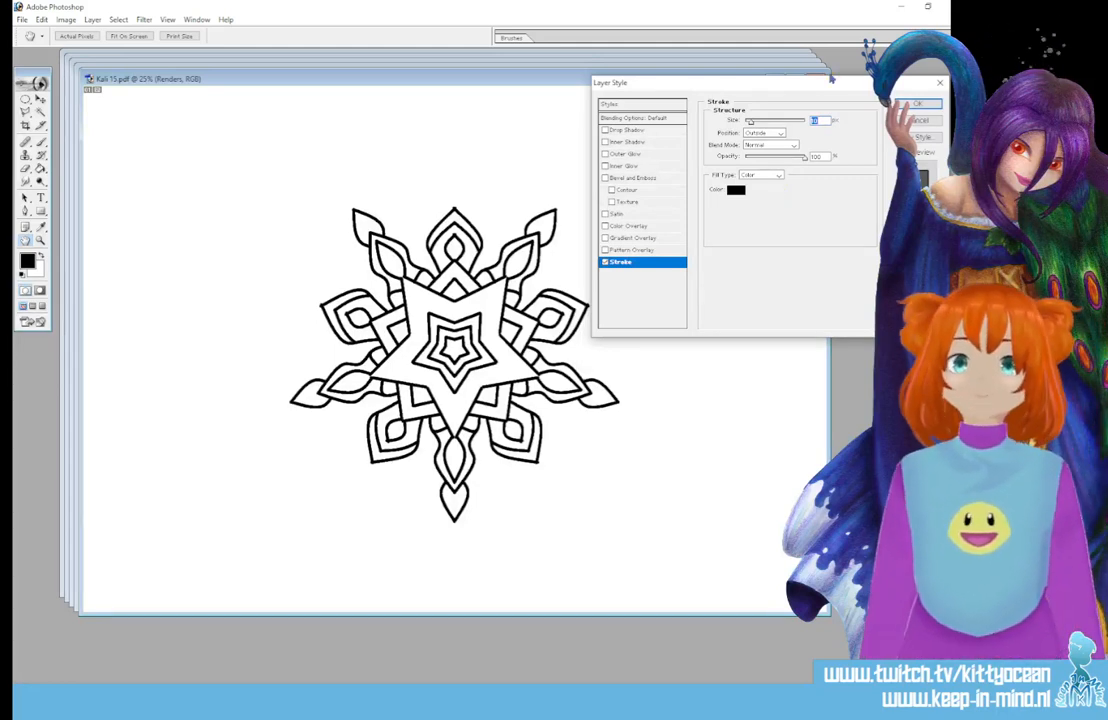
click(918, 103)
key(g)
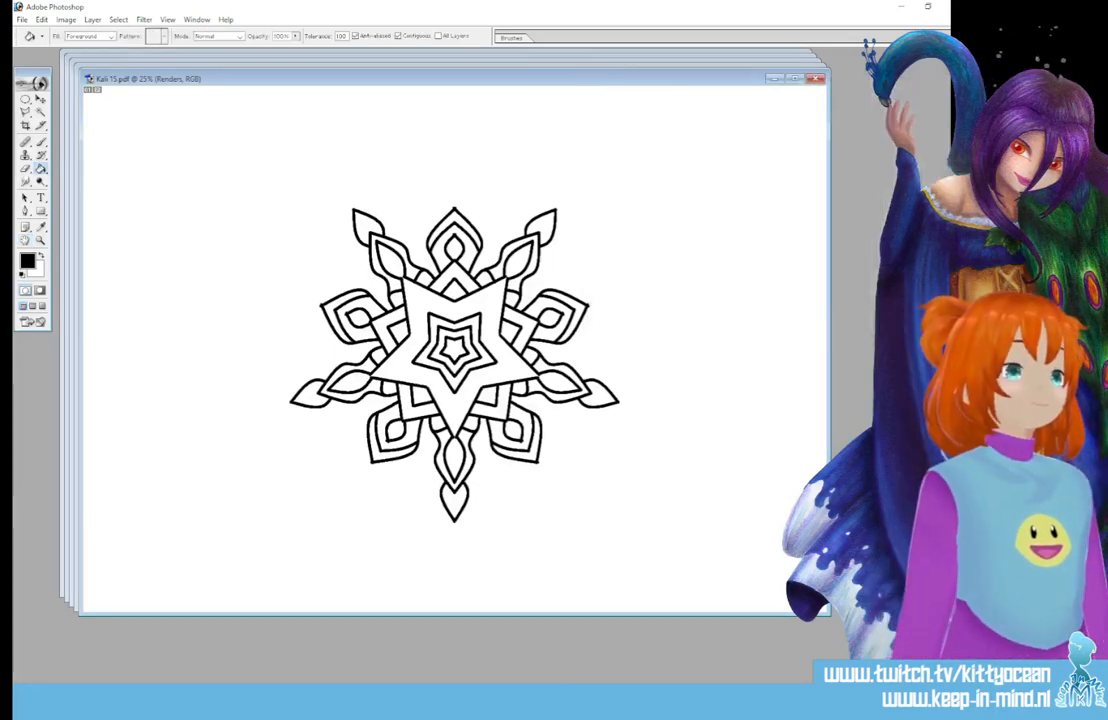
Add new layers and try to fill the mandala's silhouette white on Layer 2, using a selection made from the Renders layer.
key(ctrl+shift+alt+n)
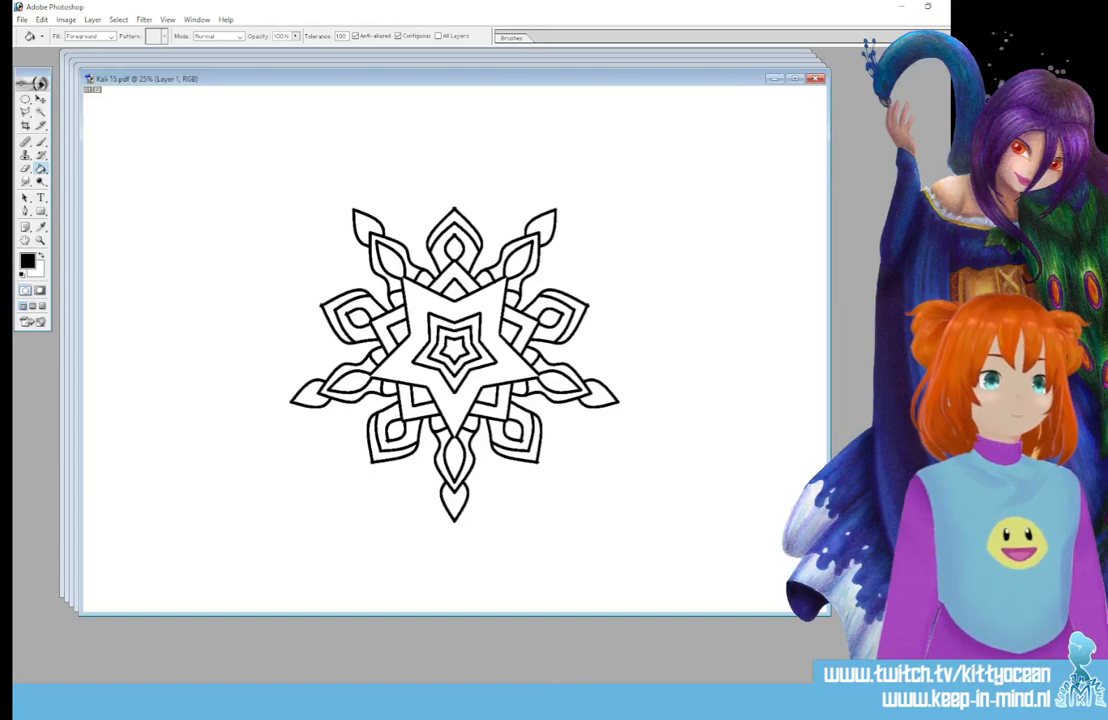
key(ctrl+shift+alt+n)
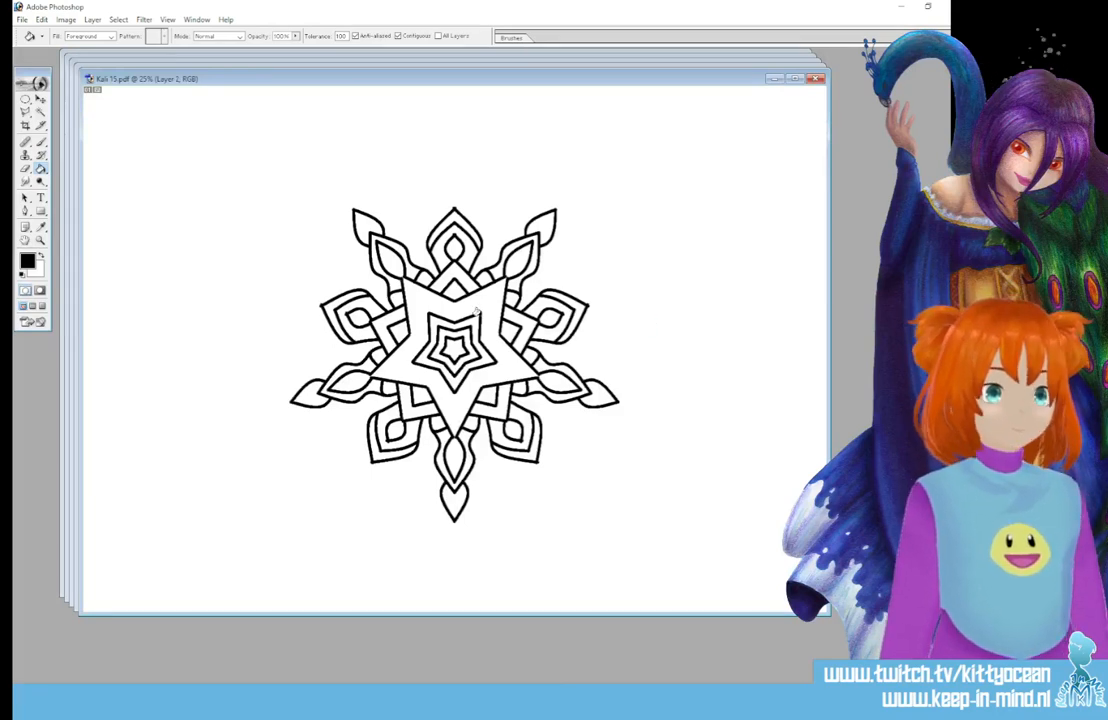
click(37, 113)
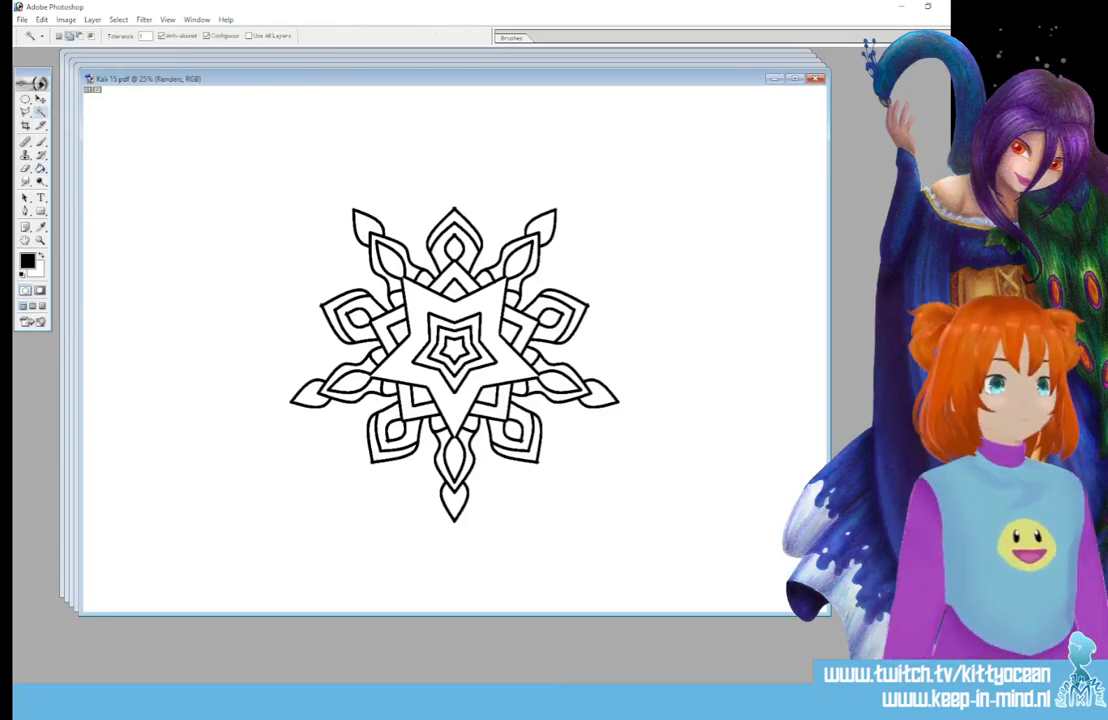
click(728, 400)
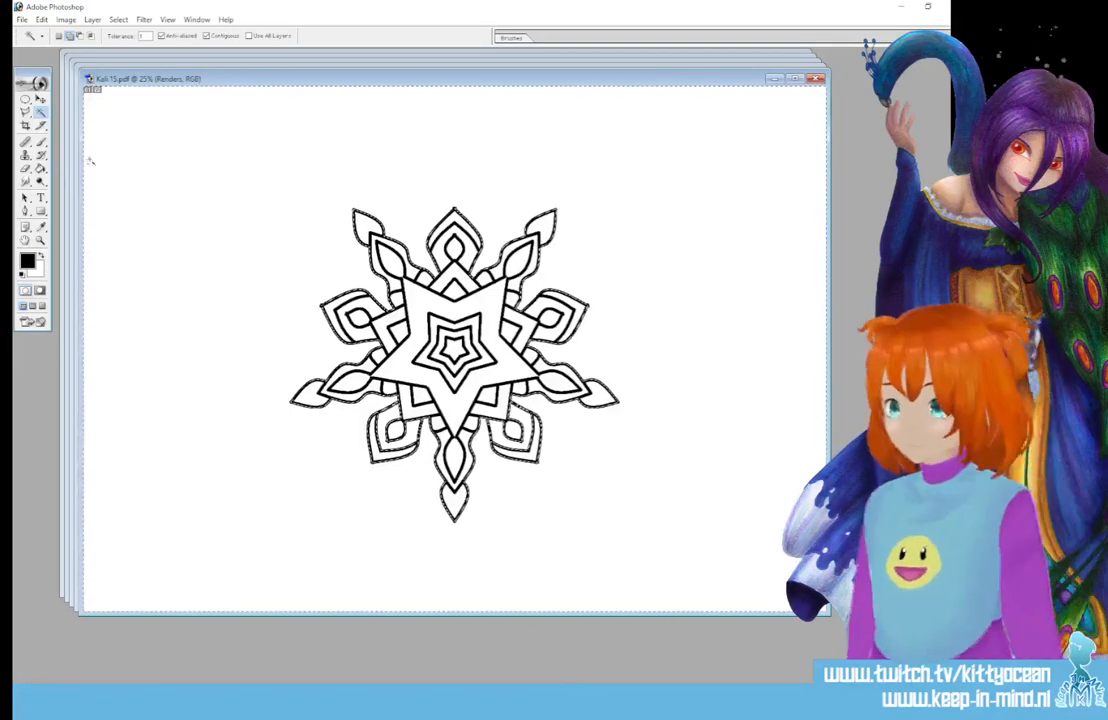
key(x)
click(40, 170)
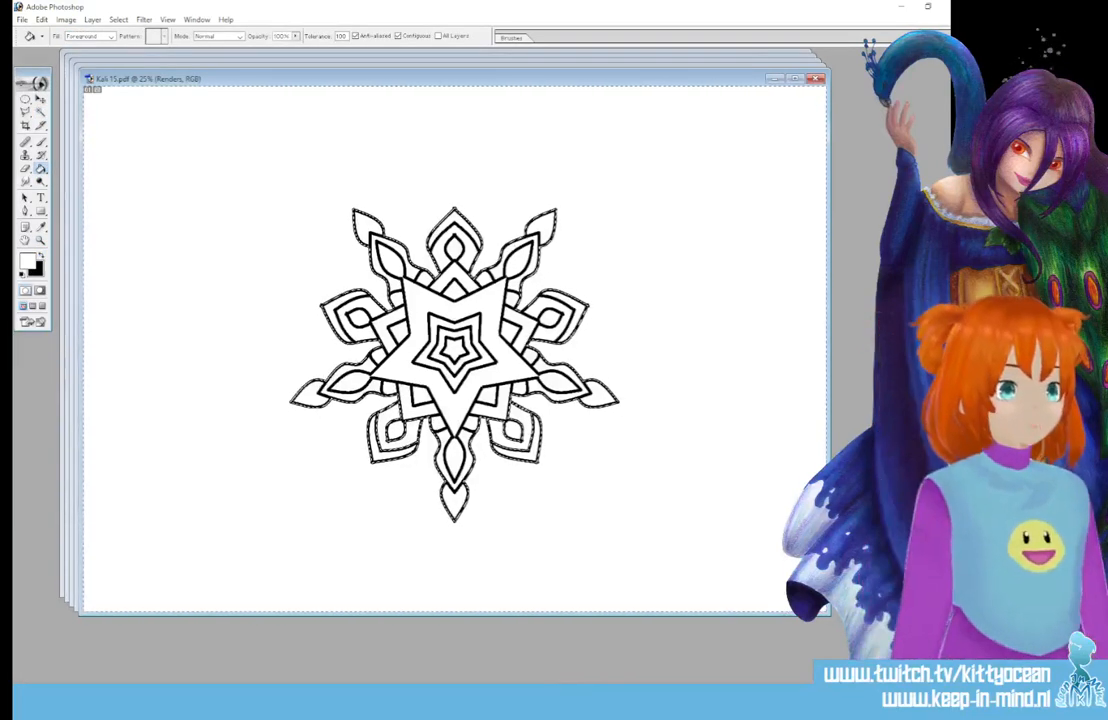
key(ctrl+j)
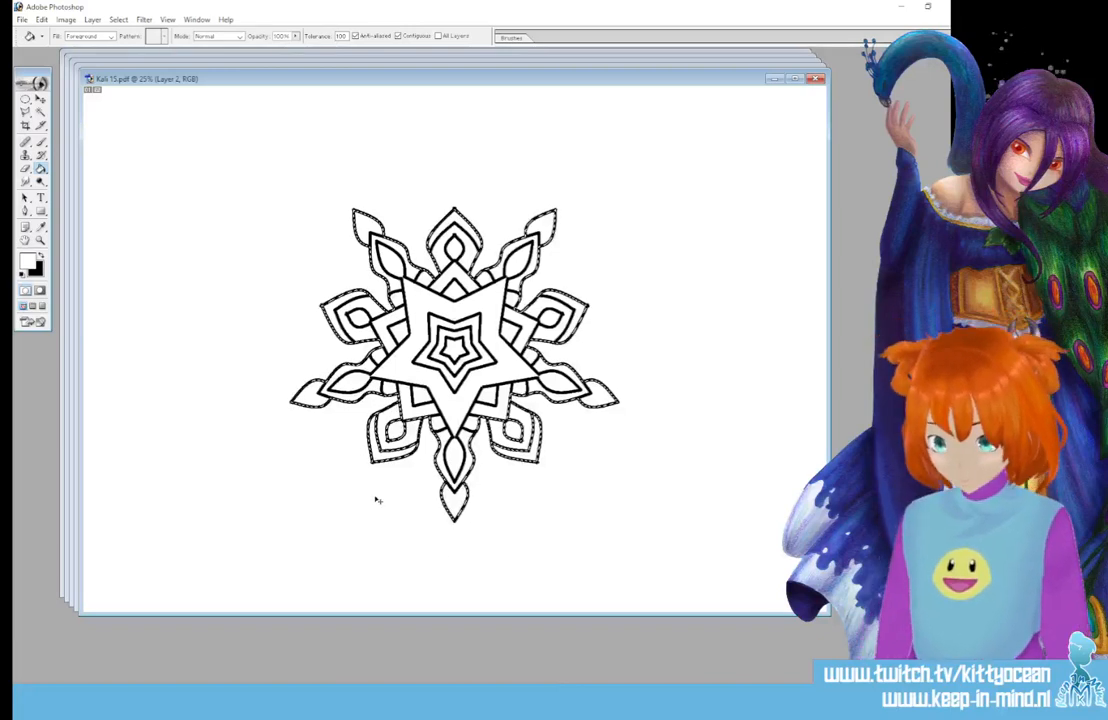
key(ctrl+d)
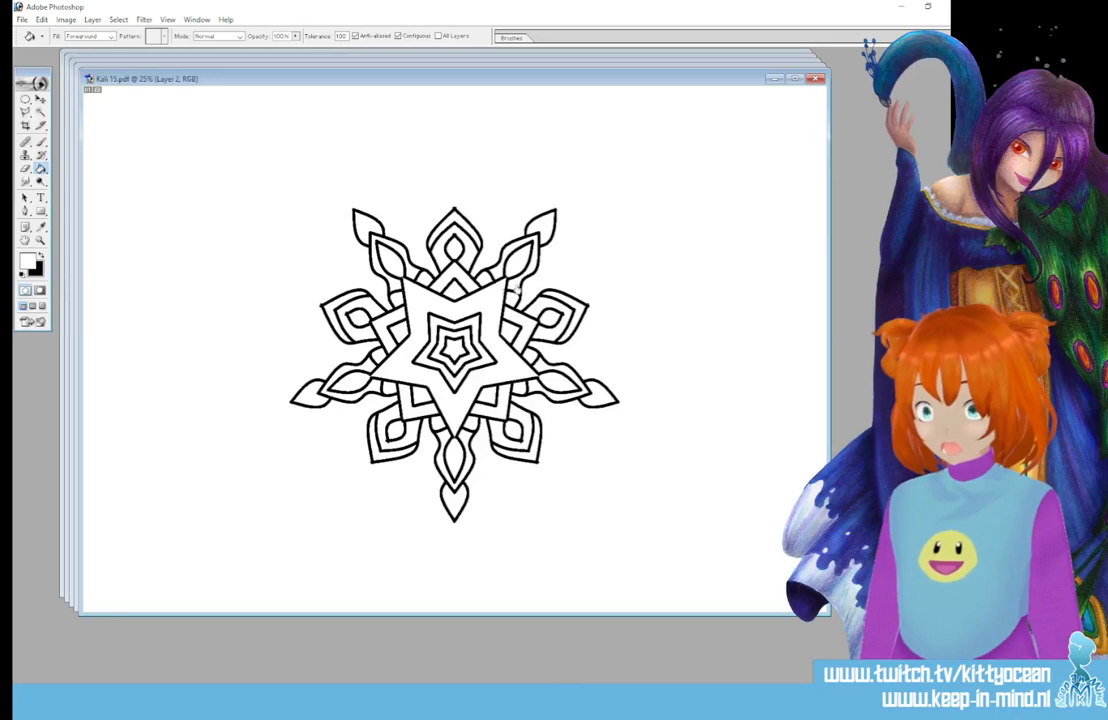
Give the silhouette on Layer 2 a 30 px outside stroke in black.
click(621, 262)
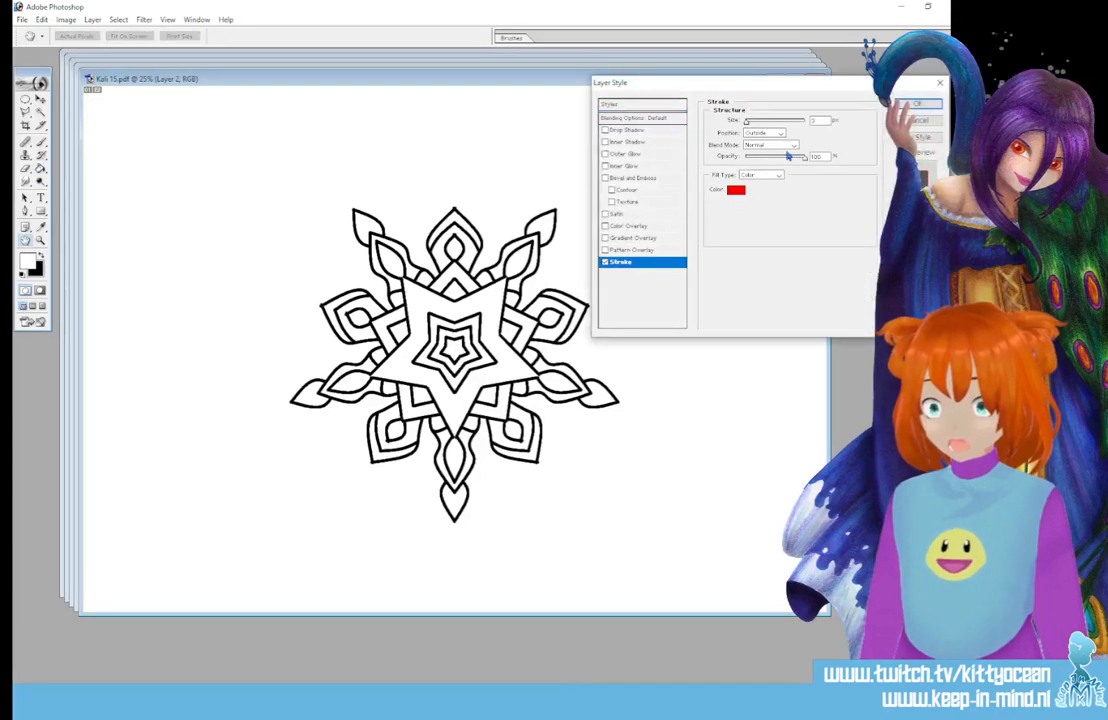
double_click(812, 120)
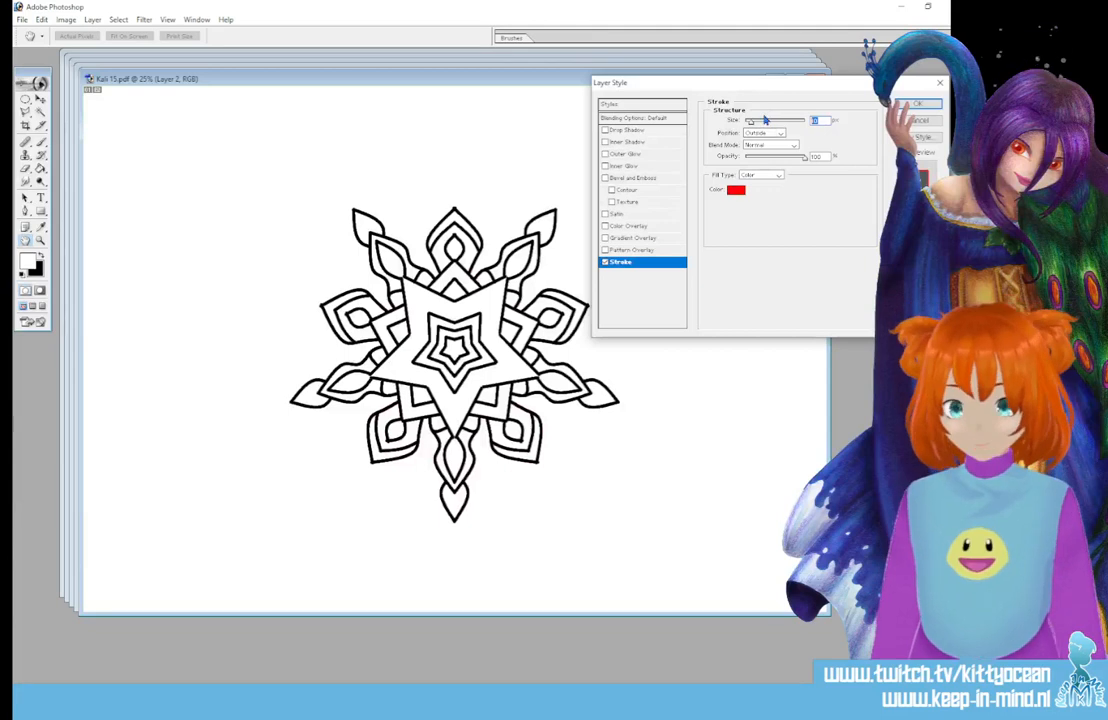
drag(765, 119, 746, 120)
click(765, 120)
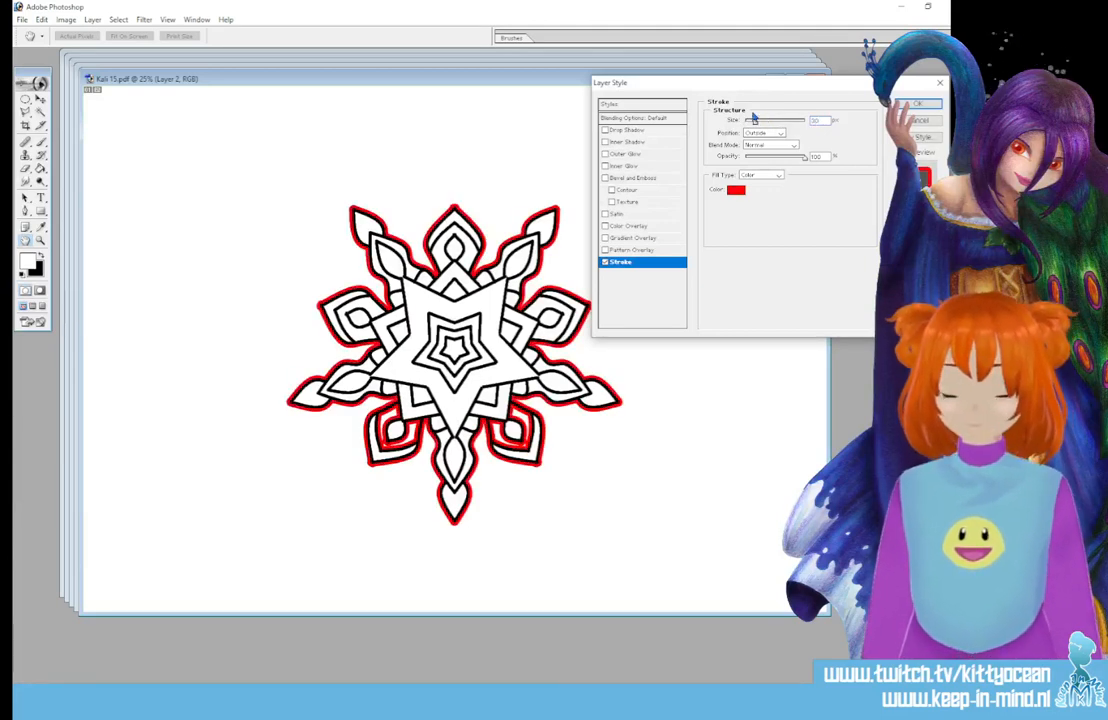
click(735, 189)
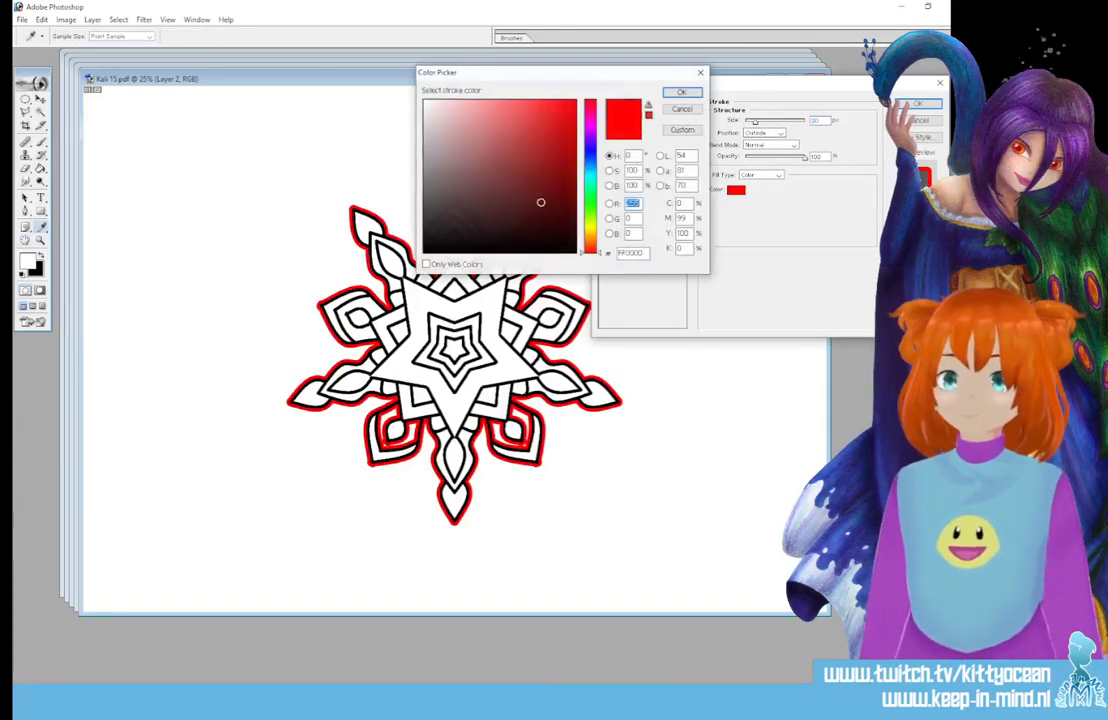
click(575, 251)
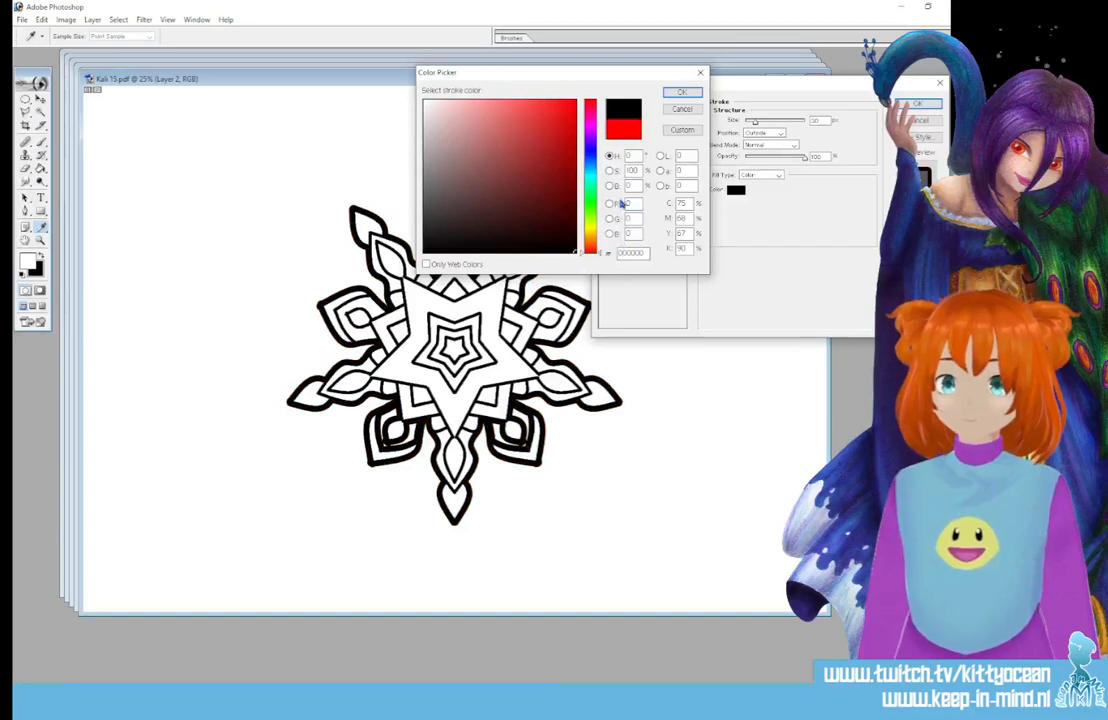
click(682, 94)
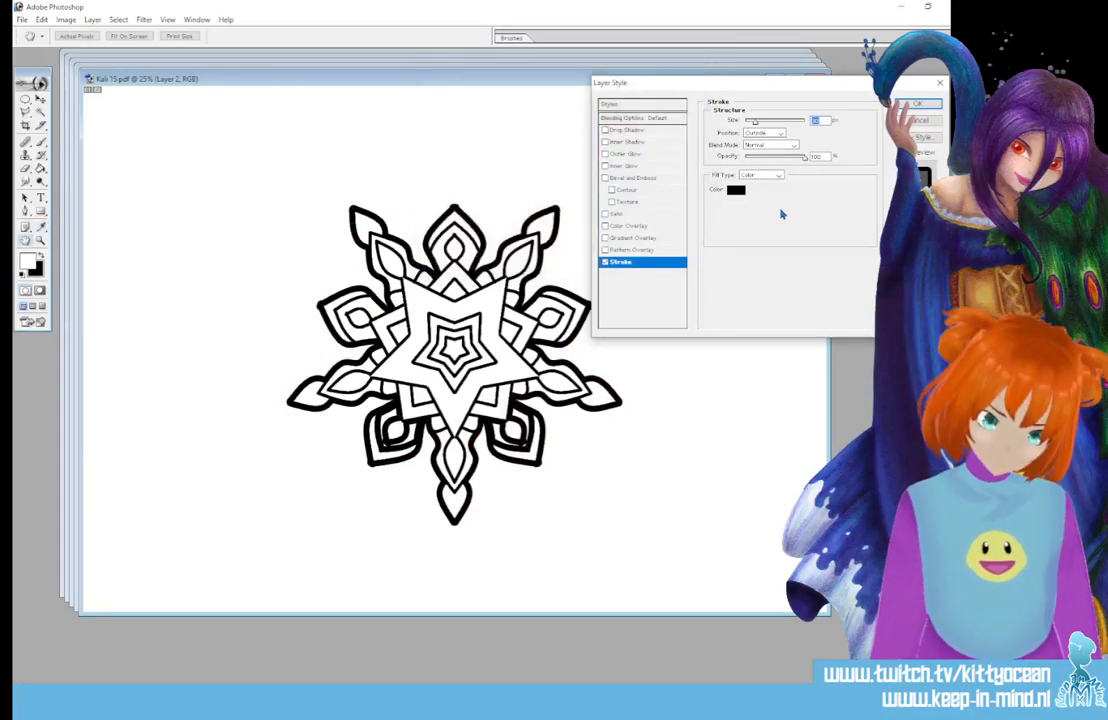
key(Return)
Delete Layer 2 with its stroked silhouette.
key(g)
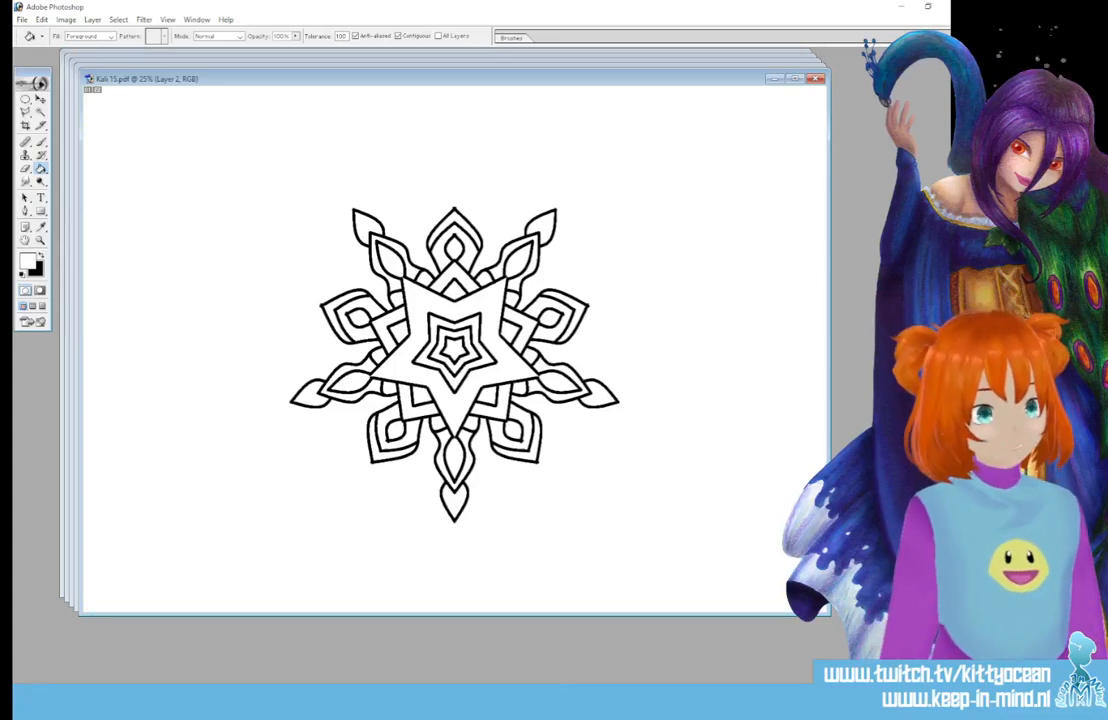
key(Delete)
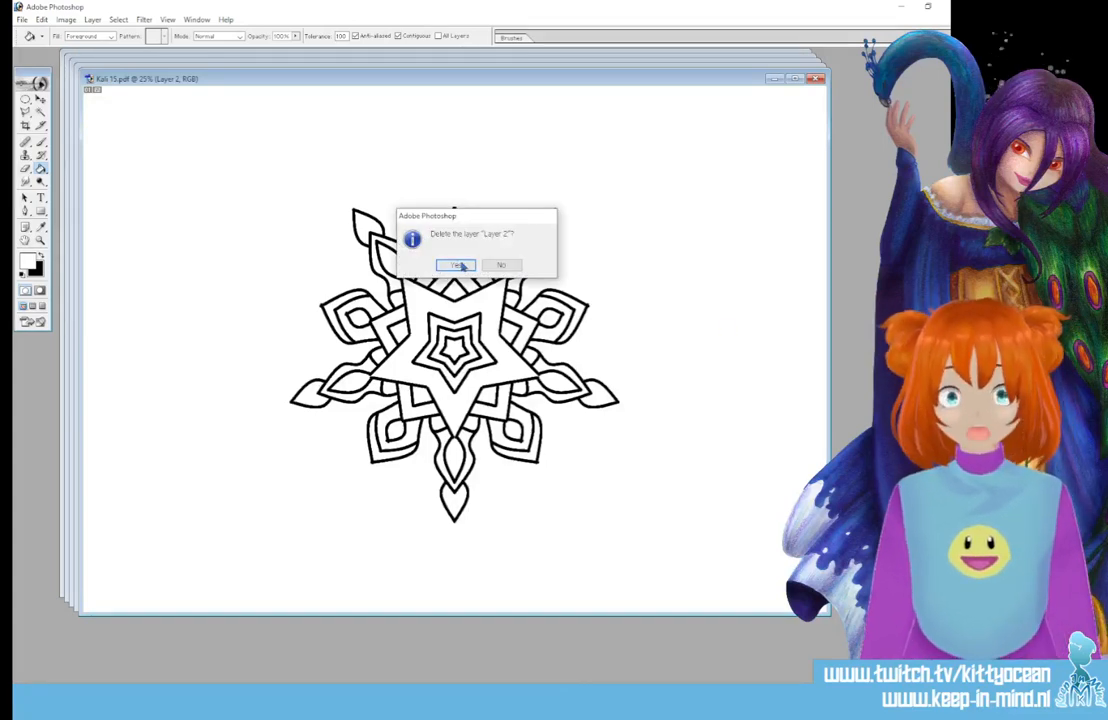
key(Return)
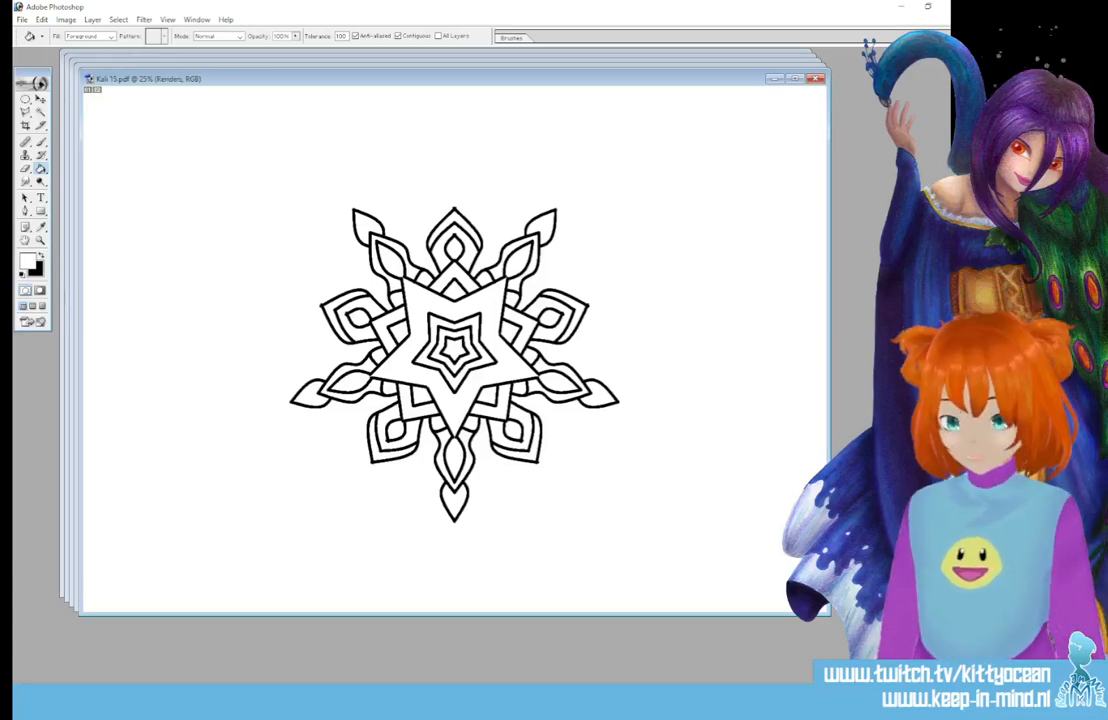
Try to select the mandala's silhouette and fill it white on Layer 3.
click(40, 111)
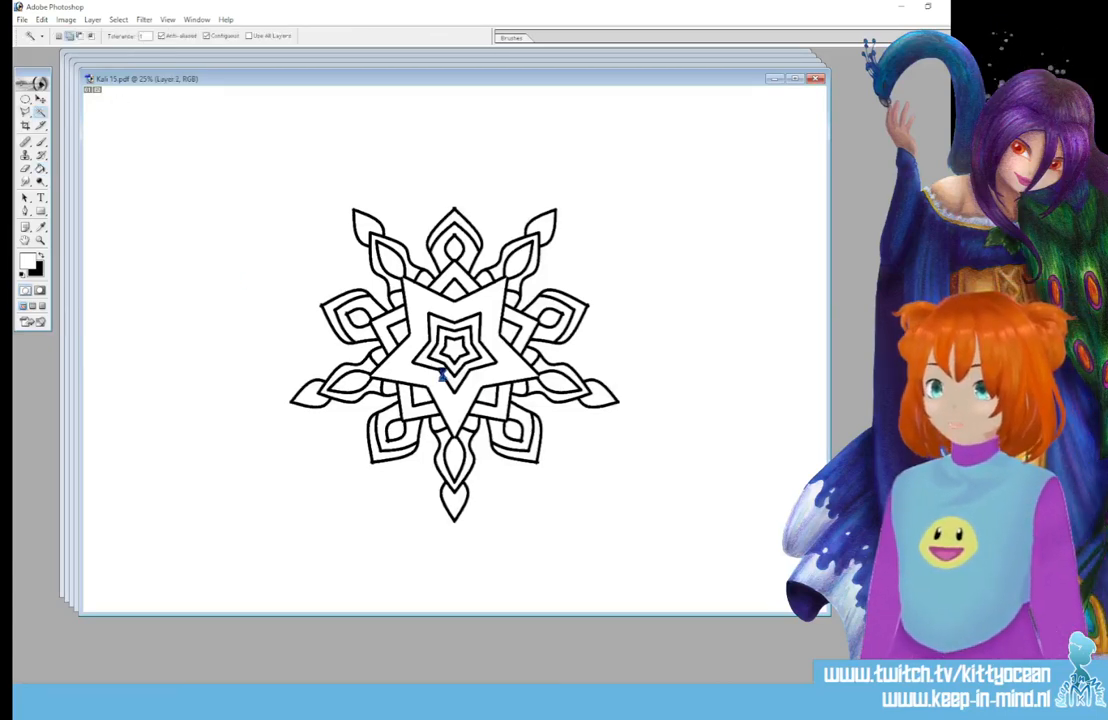
click(458, 261)
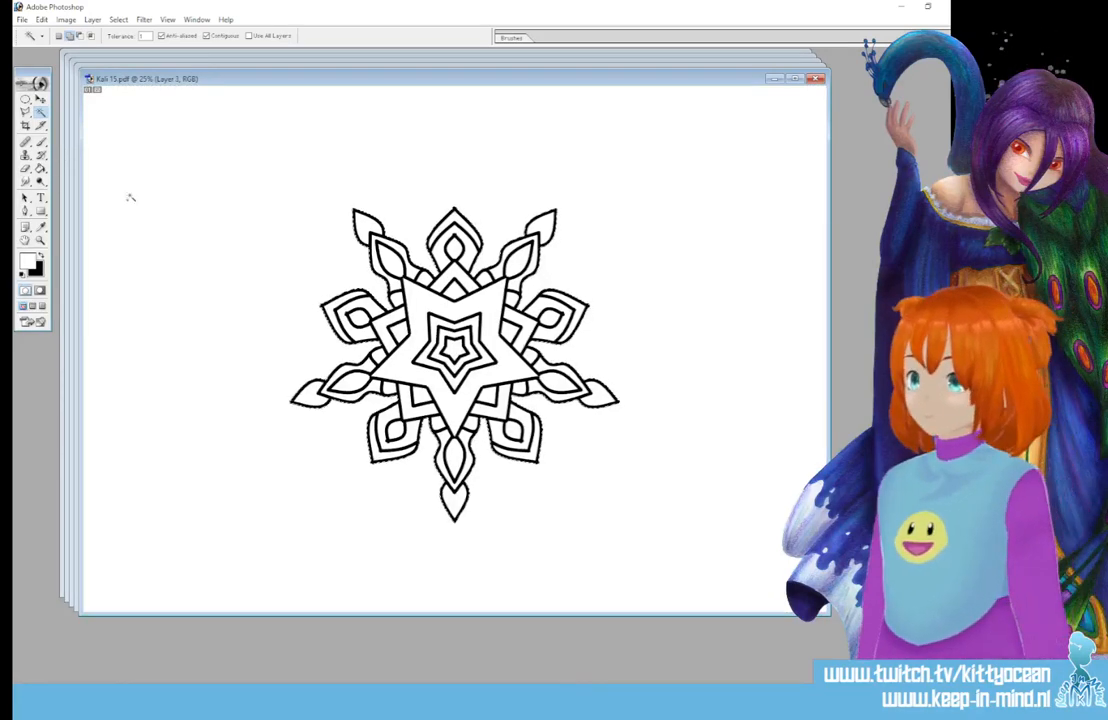
key(g)
key(ctrl+d)
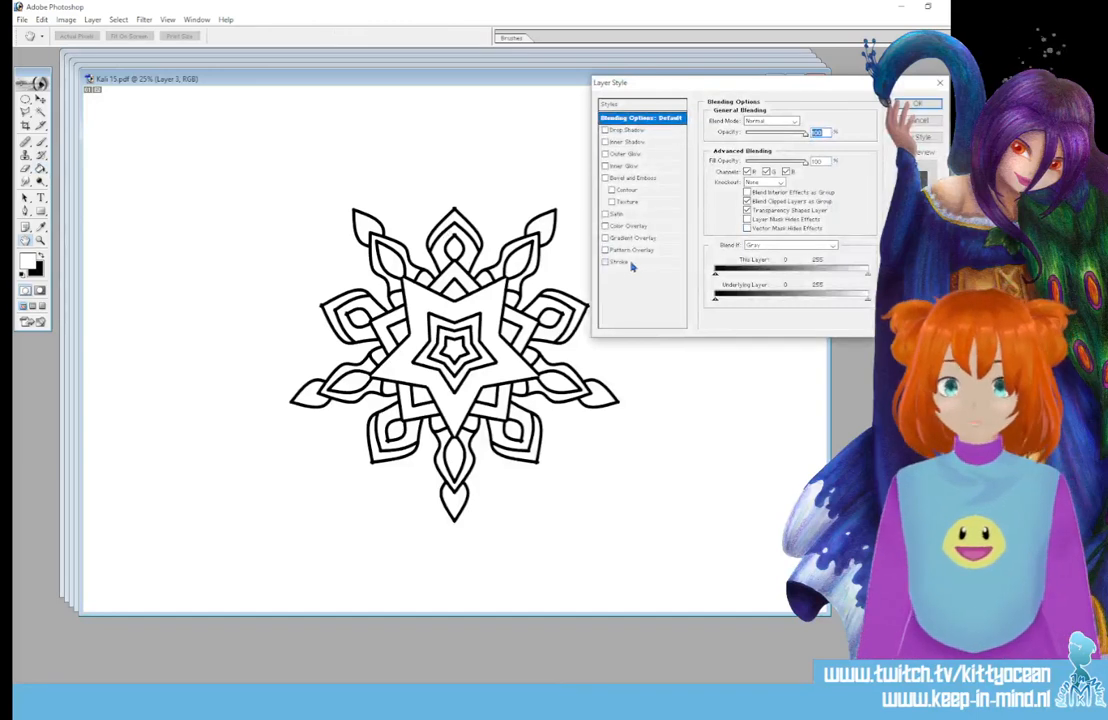
Apply a 30 px outside stroke in black to Layer 3.
click(630, 263)
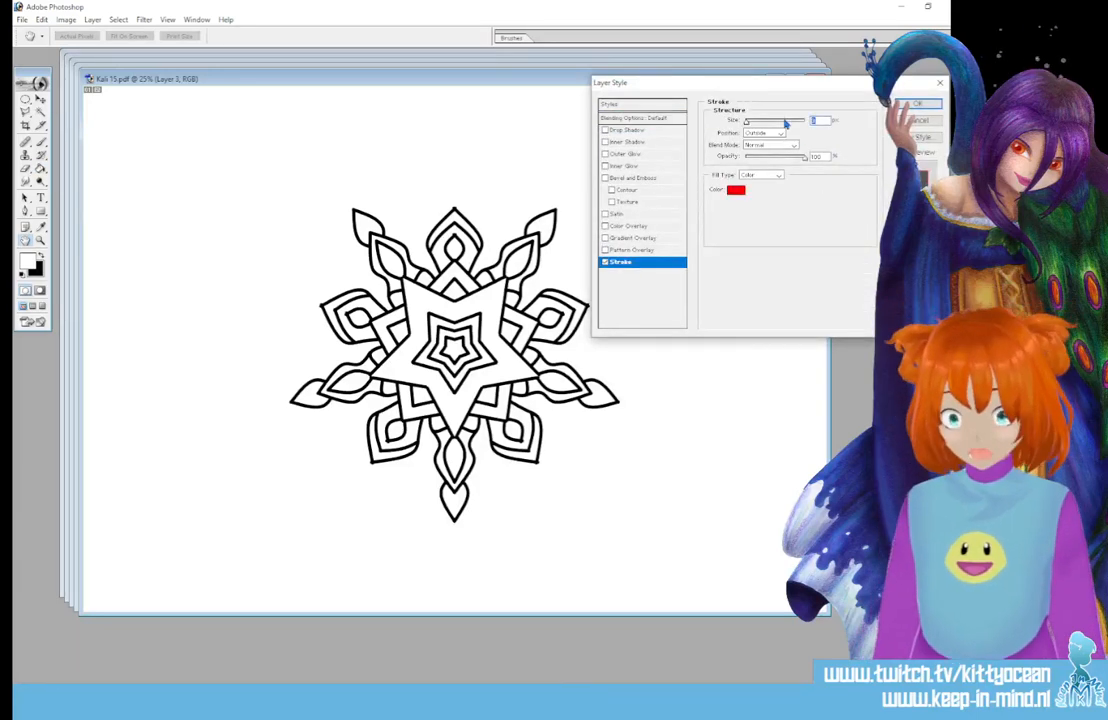
click(736, 189)
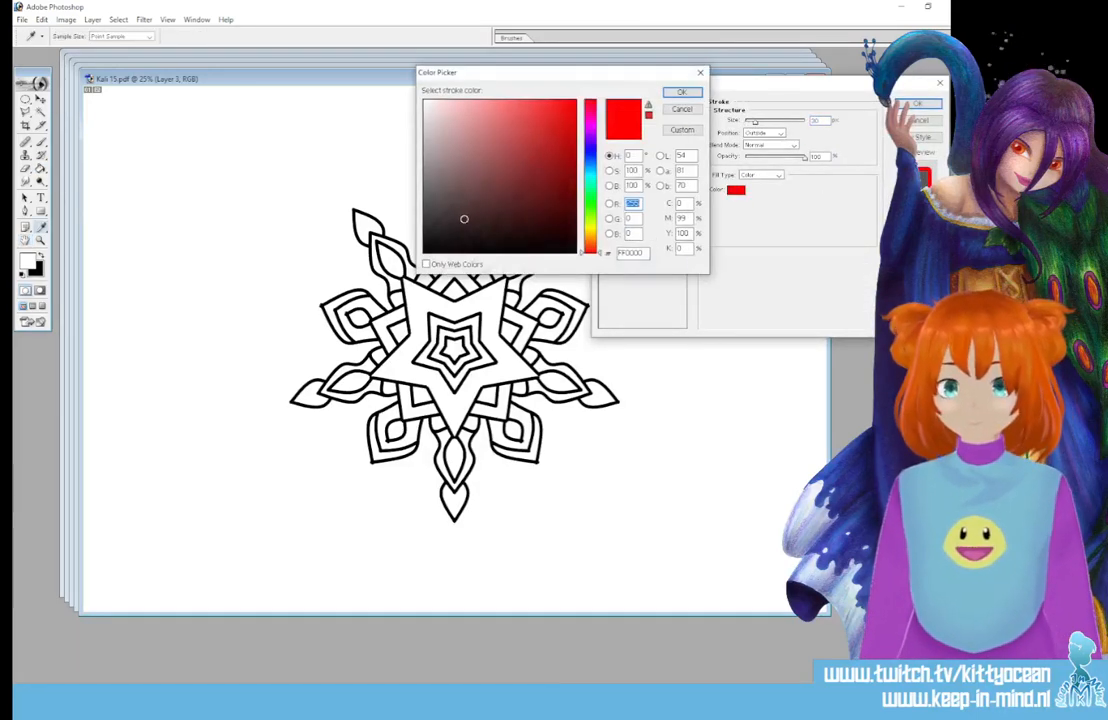
text(0)
click(682, 92)
click(918, 103)
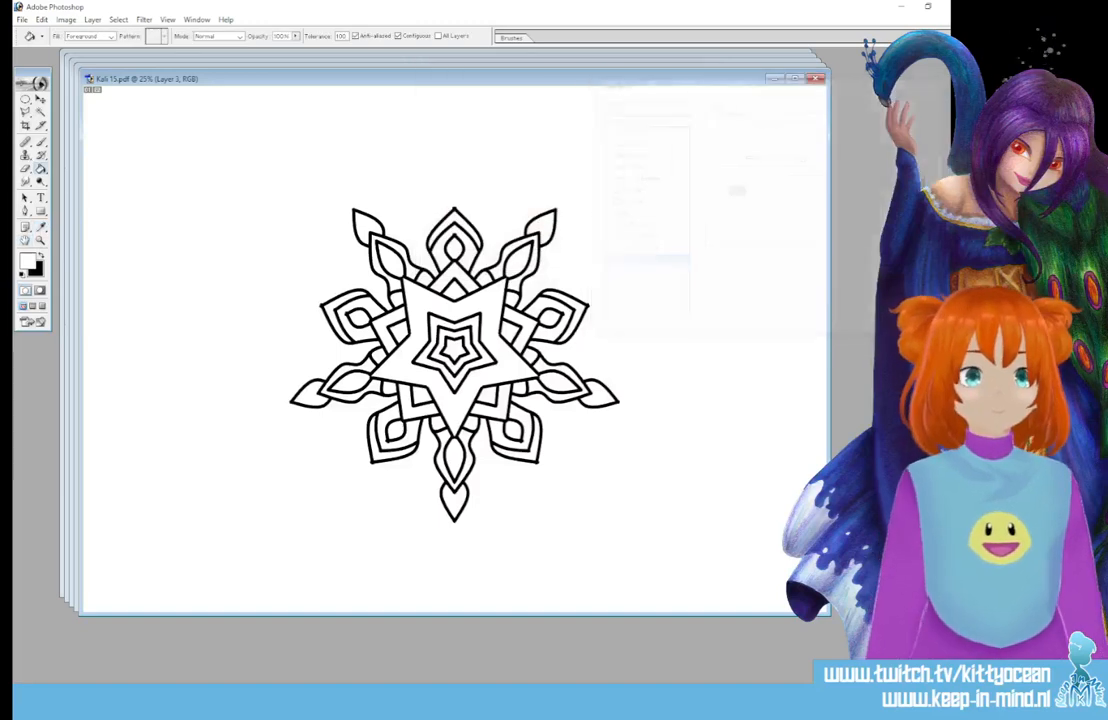
Select the mandala's silhouette from Layer 2, fill it white on Layer 3 and deselect.
click(40, 110)
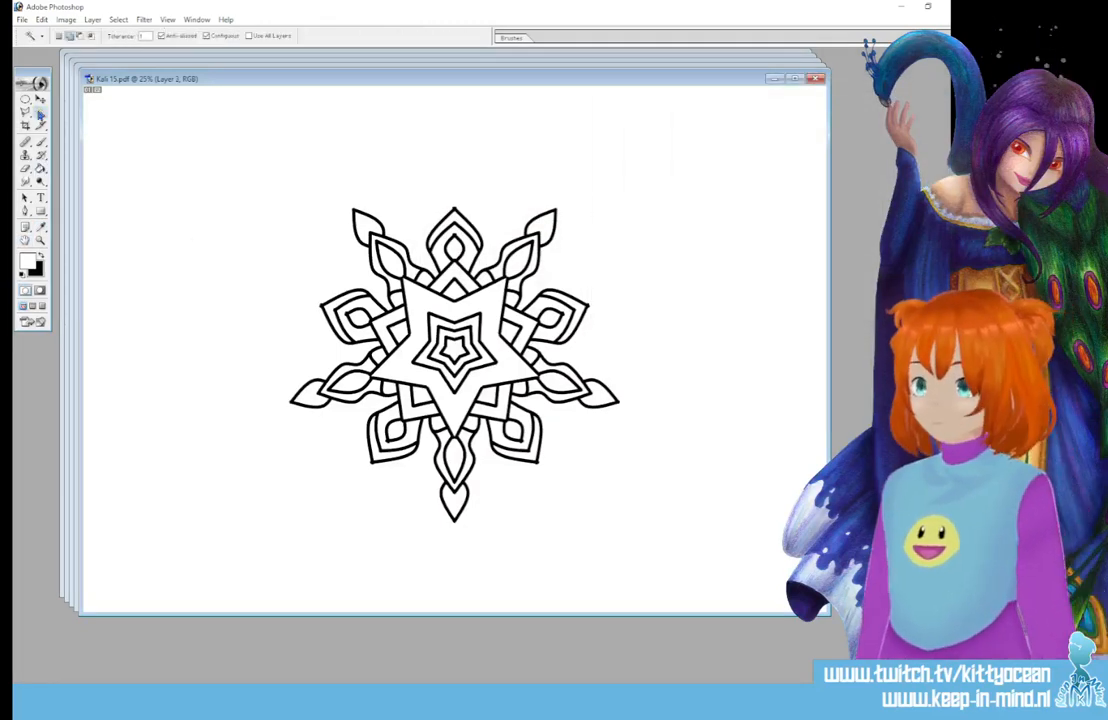
click(192, 241)
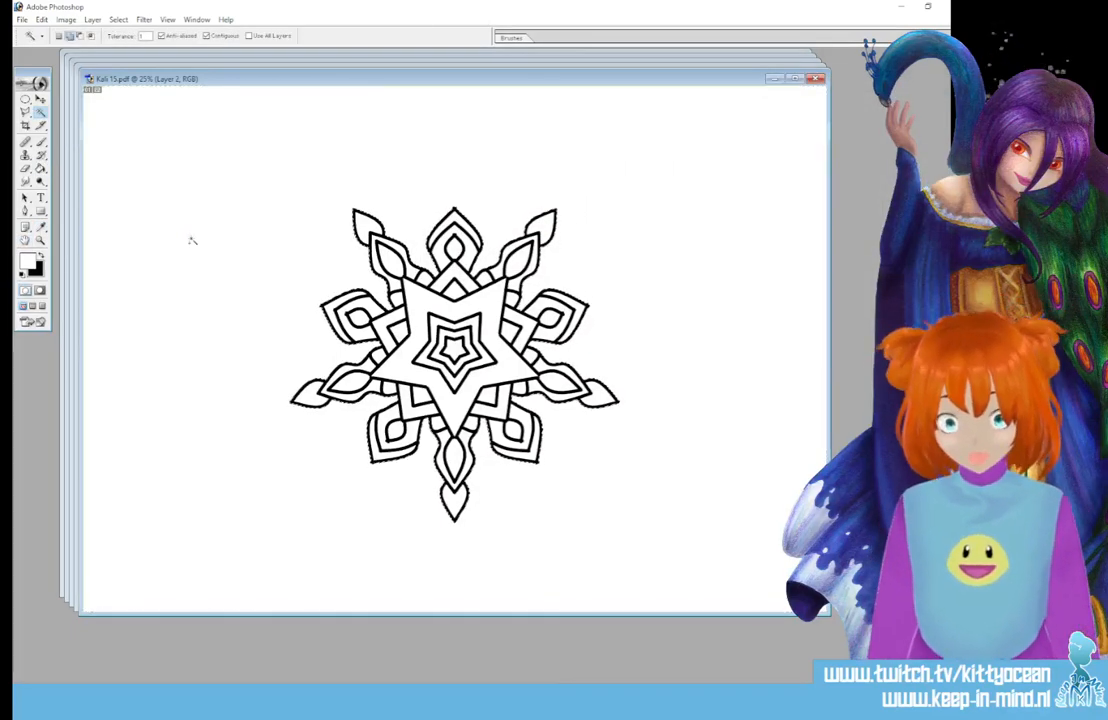
click(41, 168)
click(386, 294)
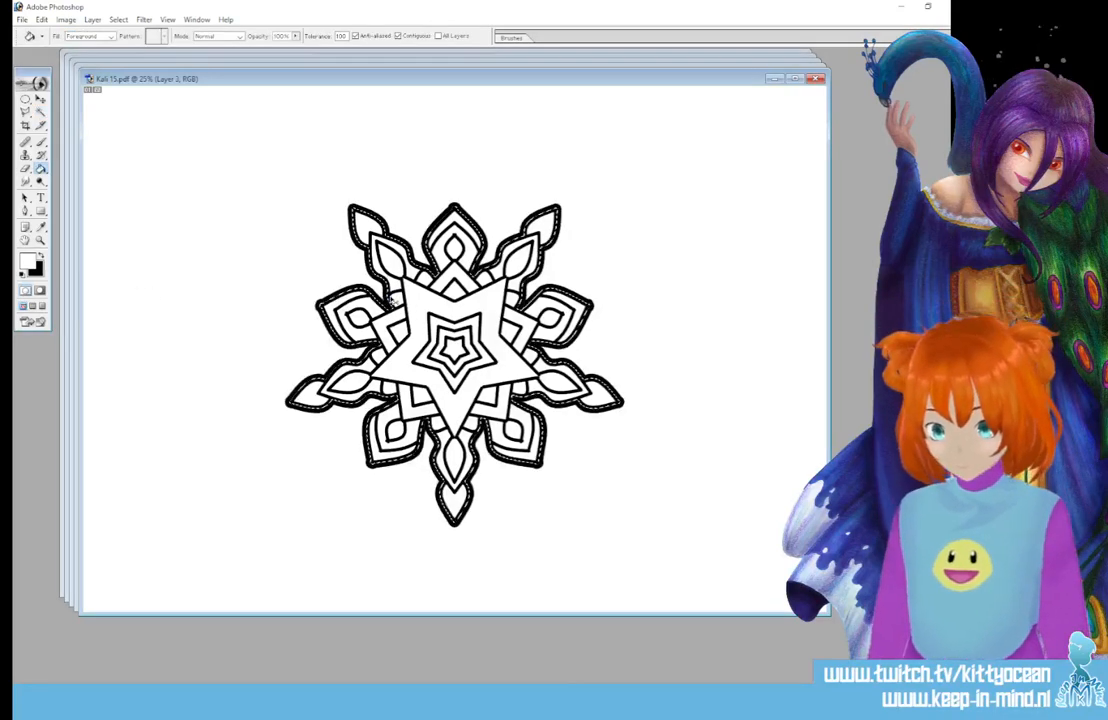
key(ctrl+d)
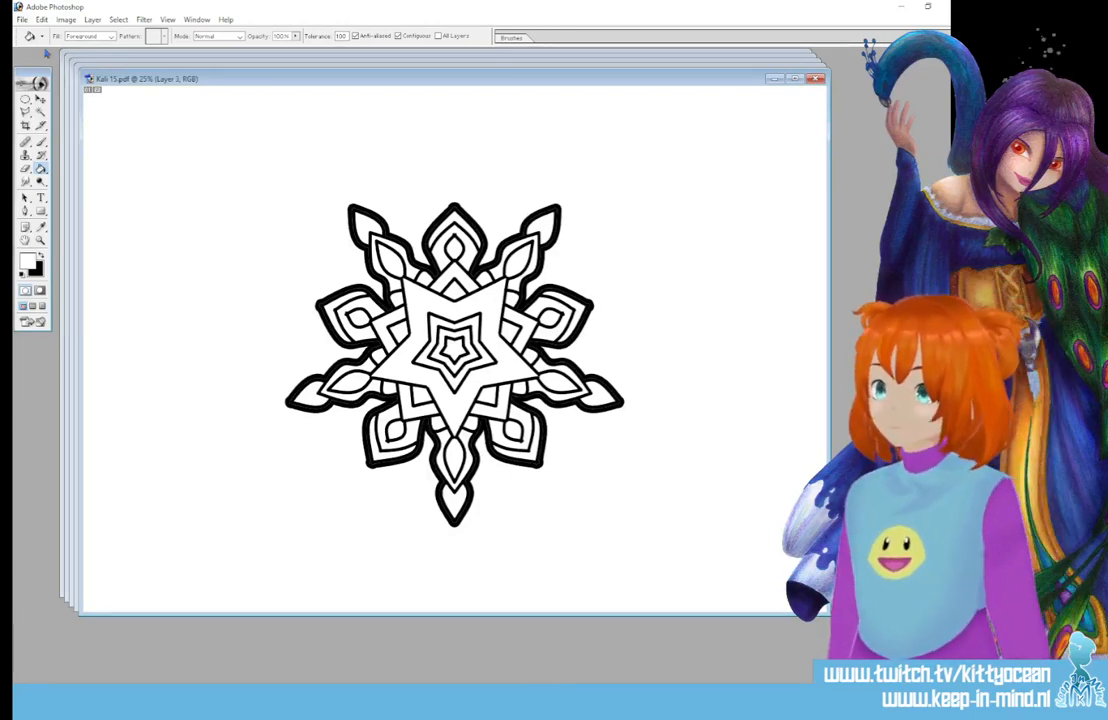
Hide the white background and save the outlined Kali 15 mandala as a PNG.
click(22, 20)
click(97, 132)
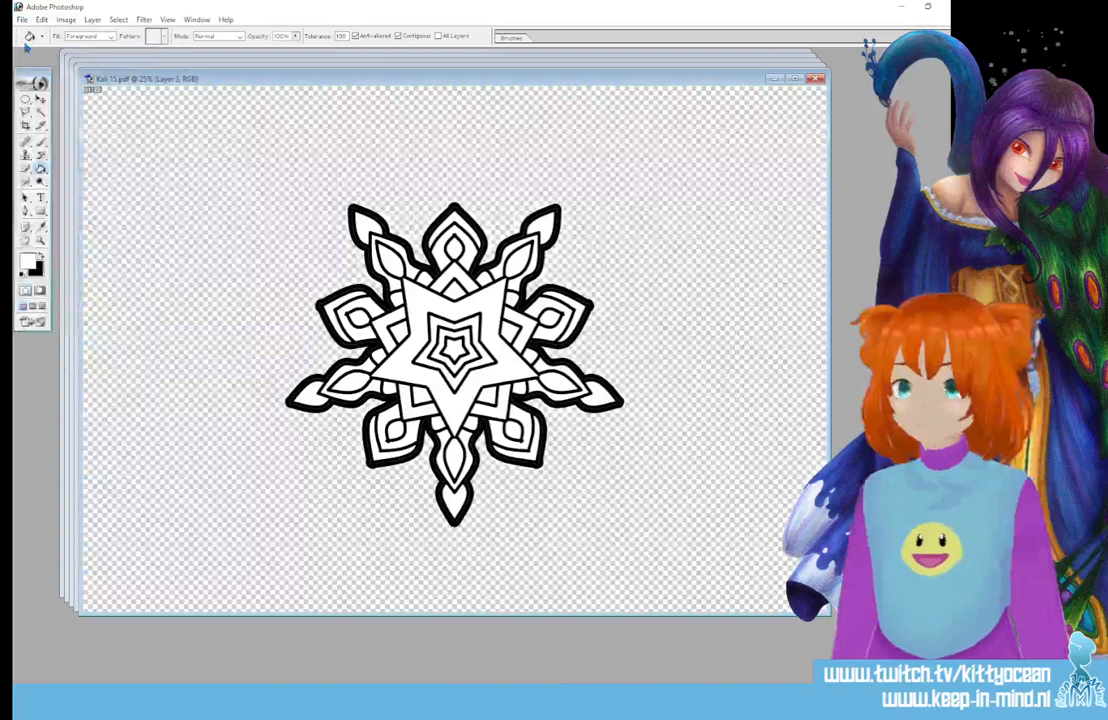
click(22, 20)
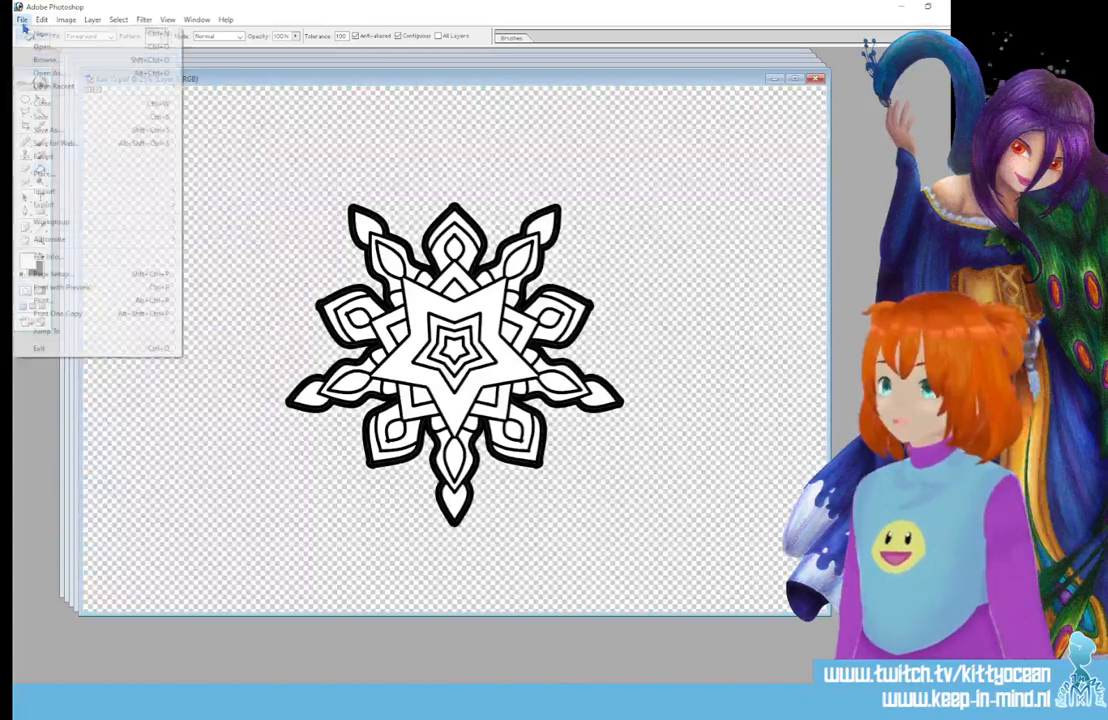
click(93, 135)
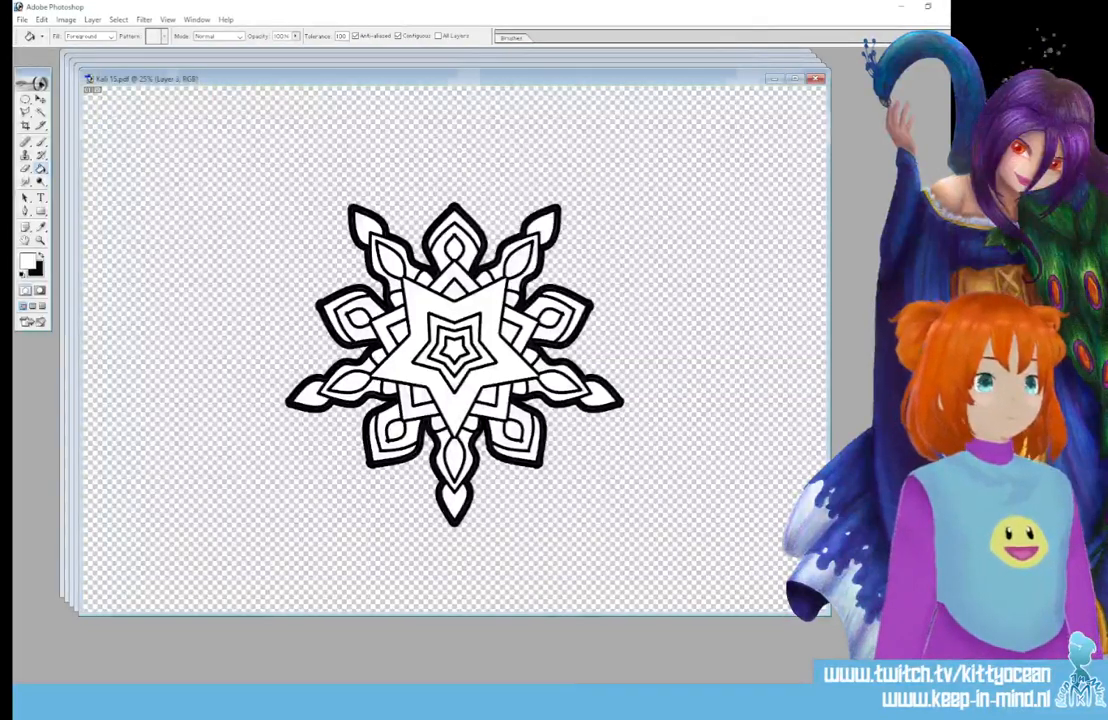
click(522, 345)
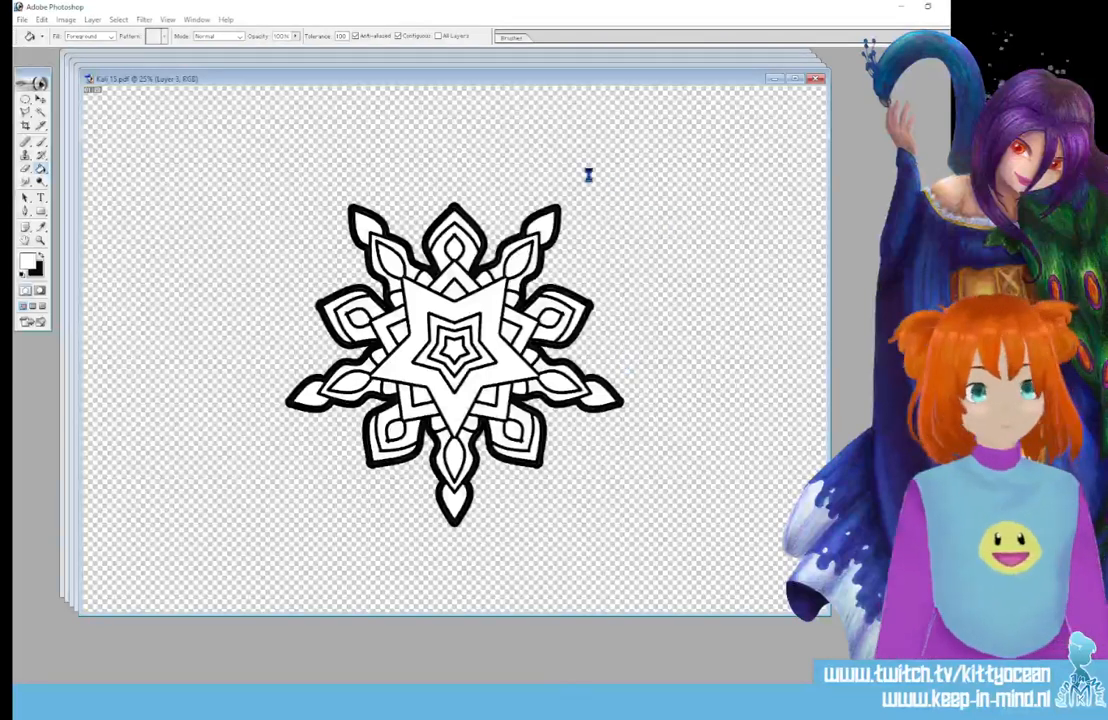
Close the Kali 15 document without saving its changes and make Kali 14 the active document.
click(815, 78)
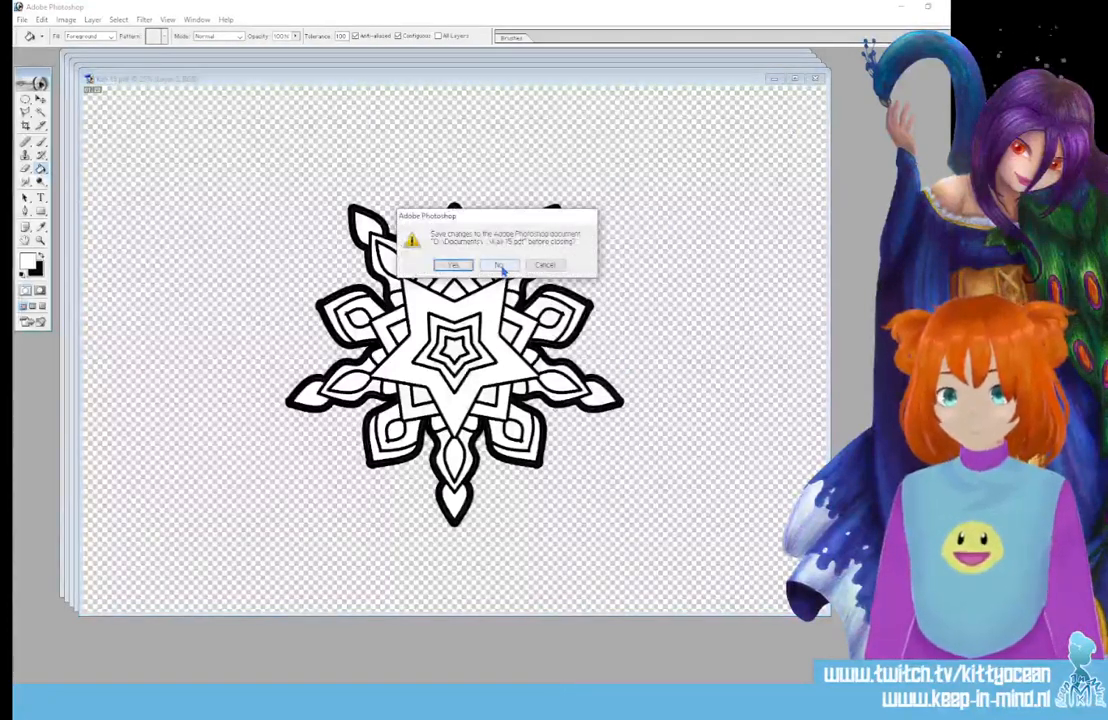
click(500, 265)
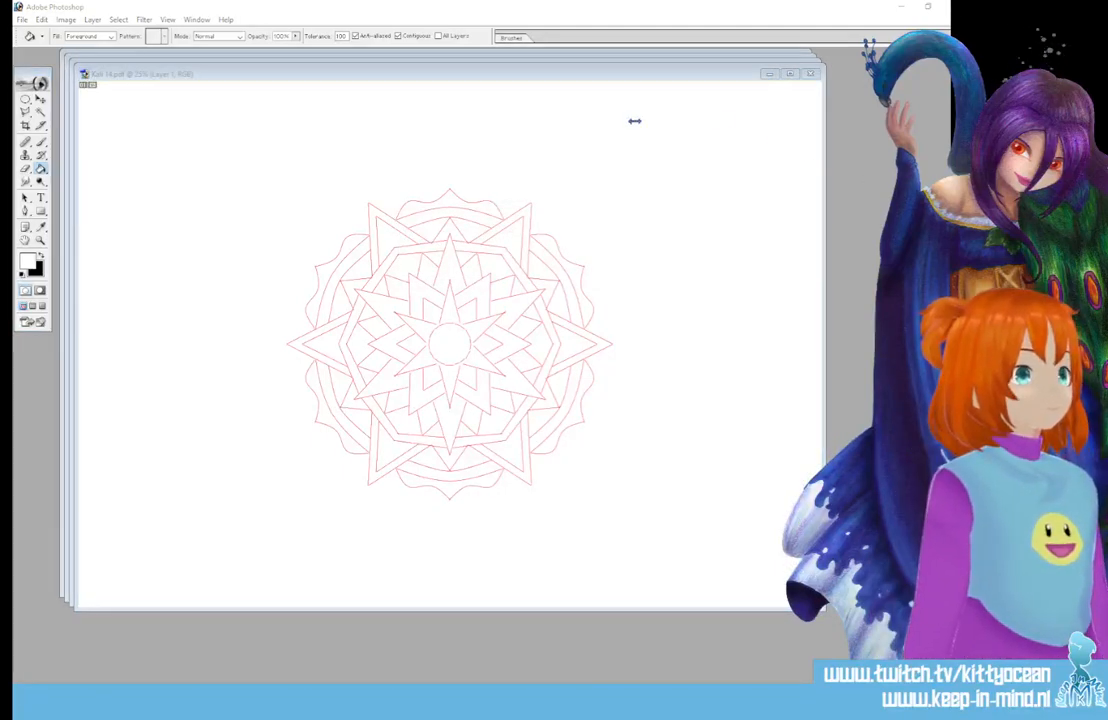
click(618, 222)
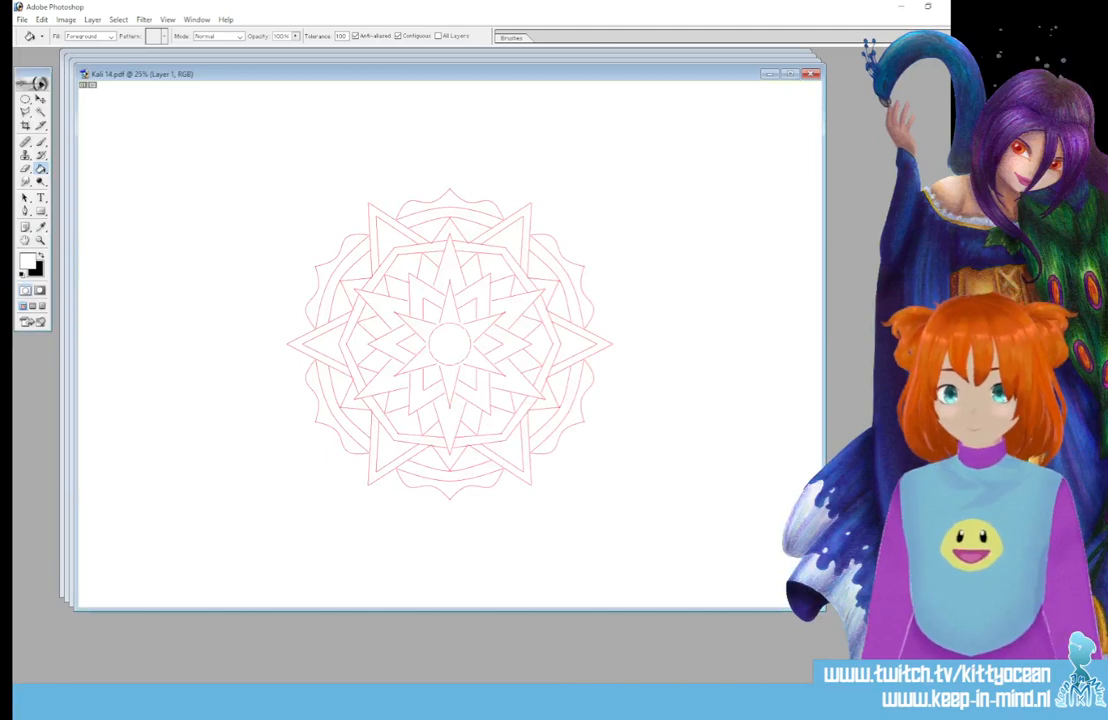
Apply Levels to the Kali 14 drawing and extract its line art with the recorded action, continuing without the Background object.
key(ctrl+l)
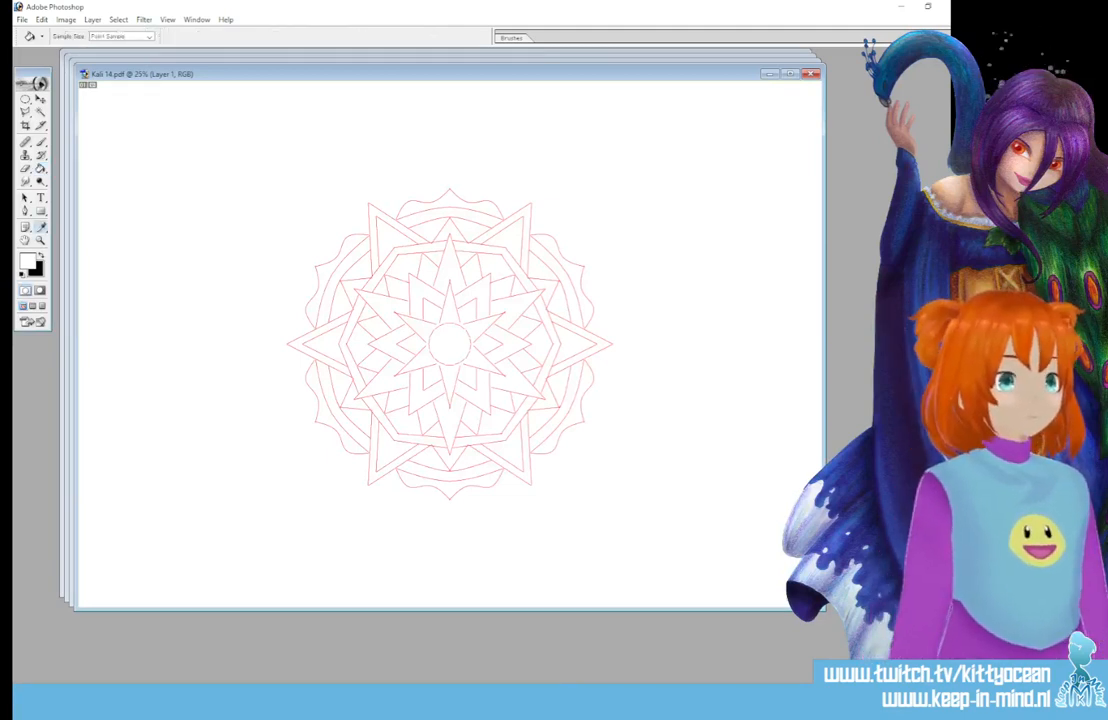
click(753, 207)
key(g)
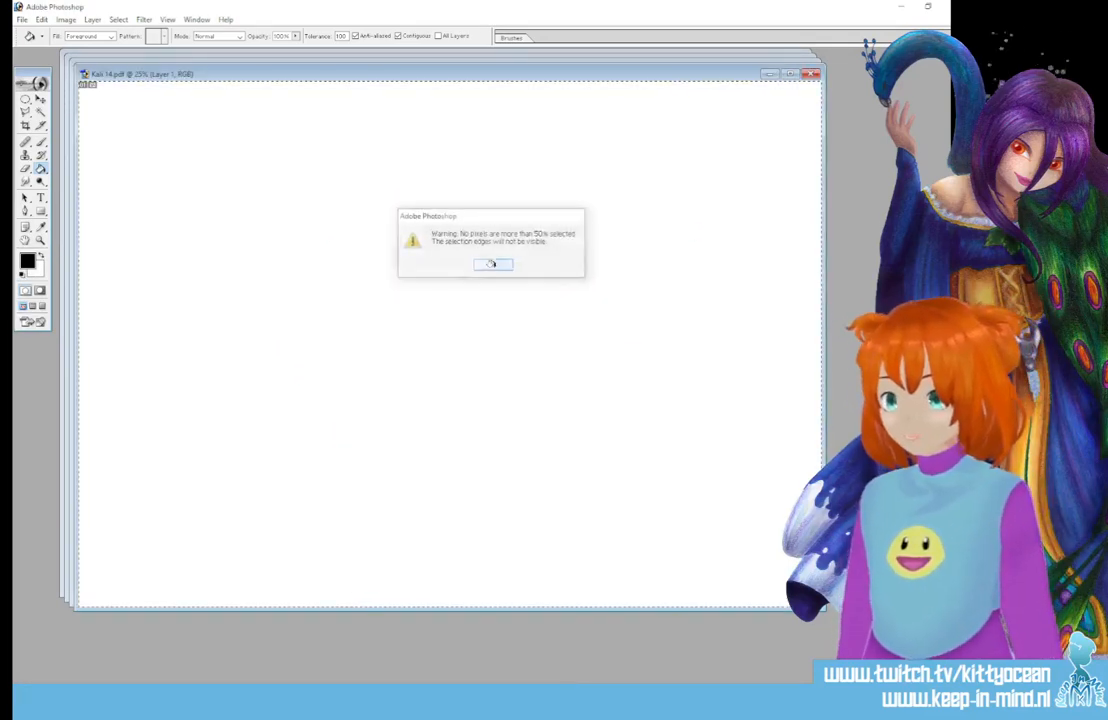
click(492, 265)
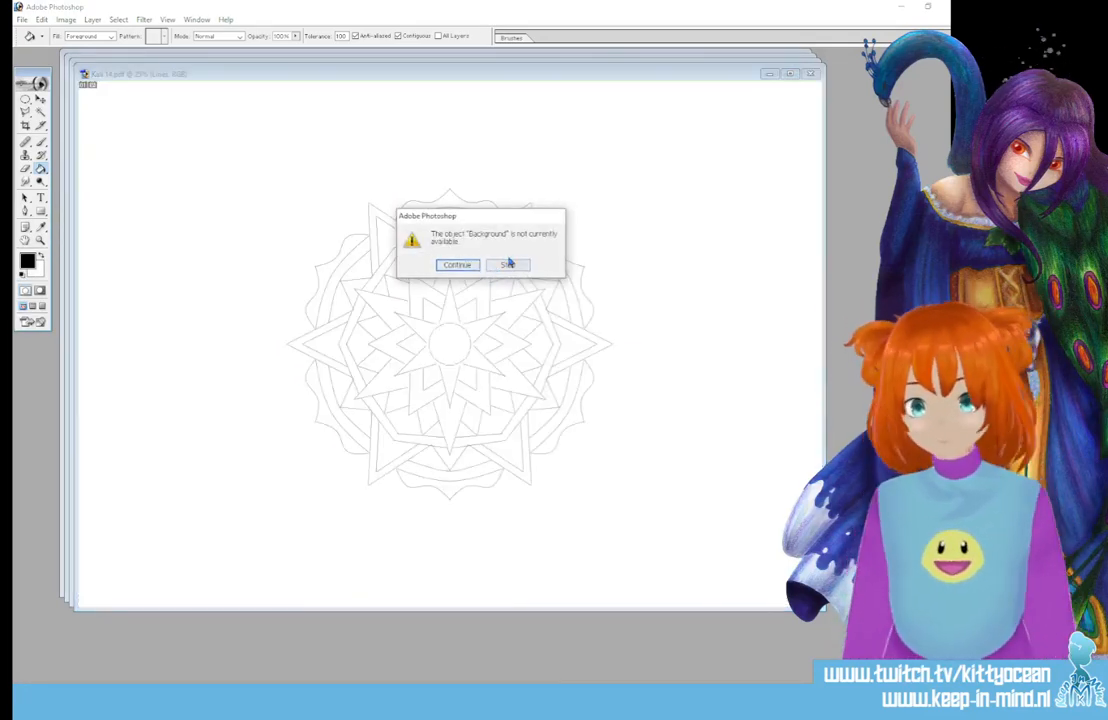
click(461, 264)
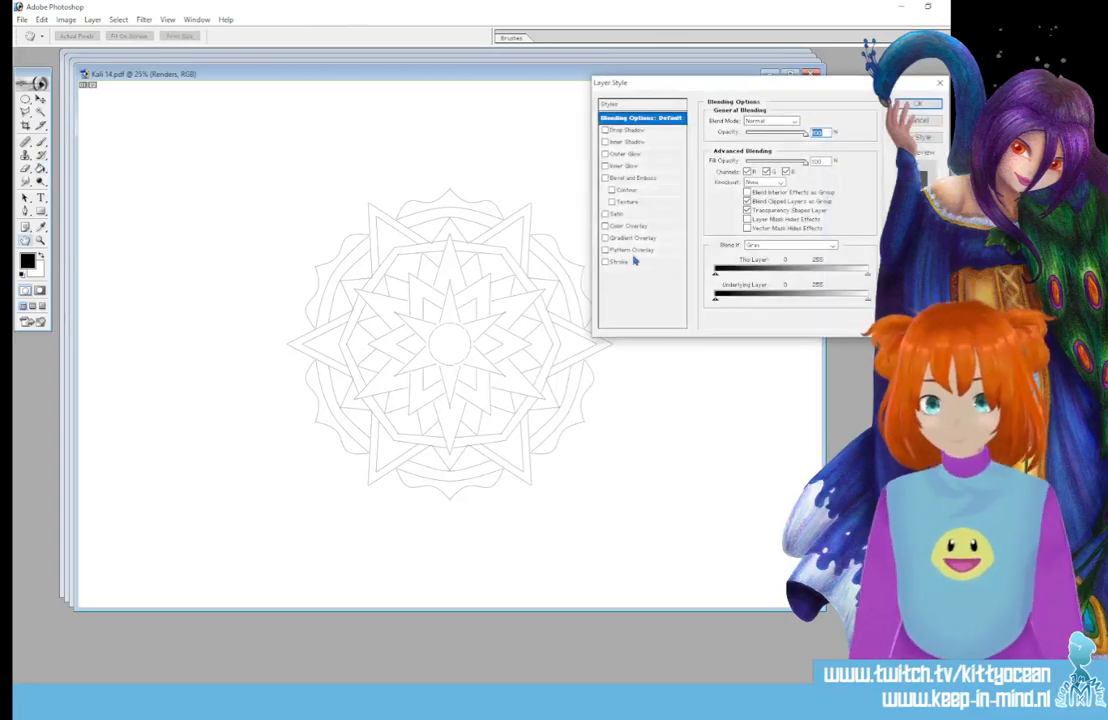
Apply a 15 px outside stroke in black (000000) to the Renders layer of Kali 14.
click(633, 262)
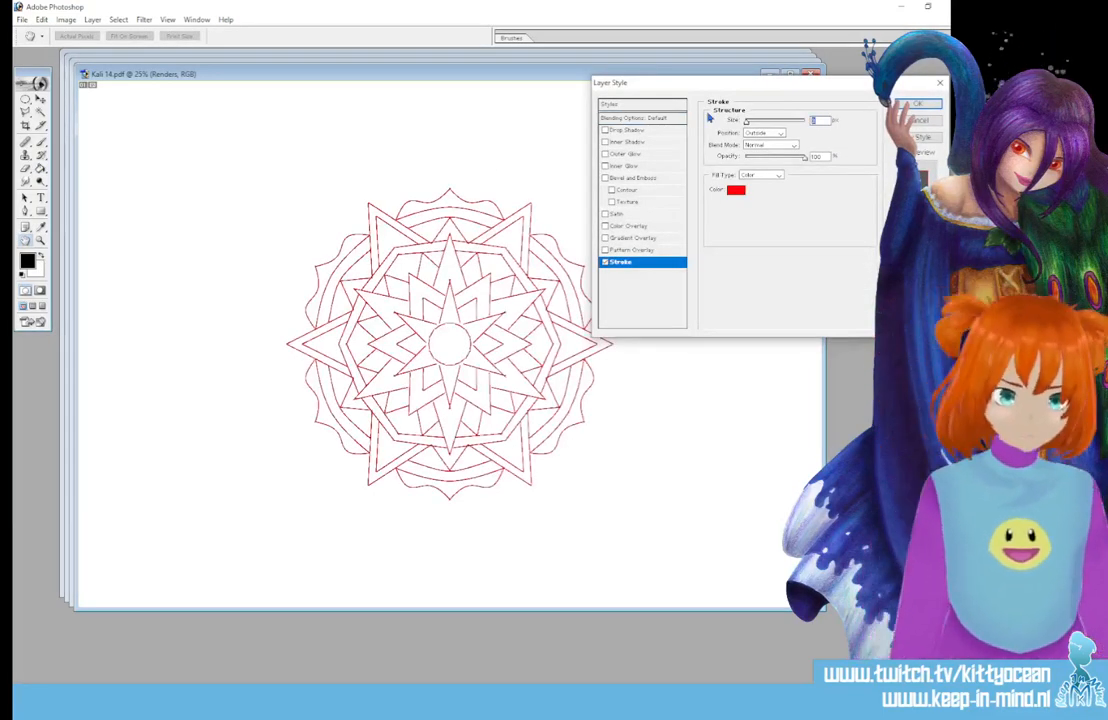
text(10)
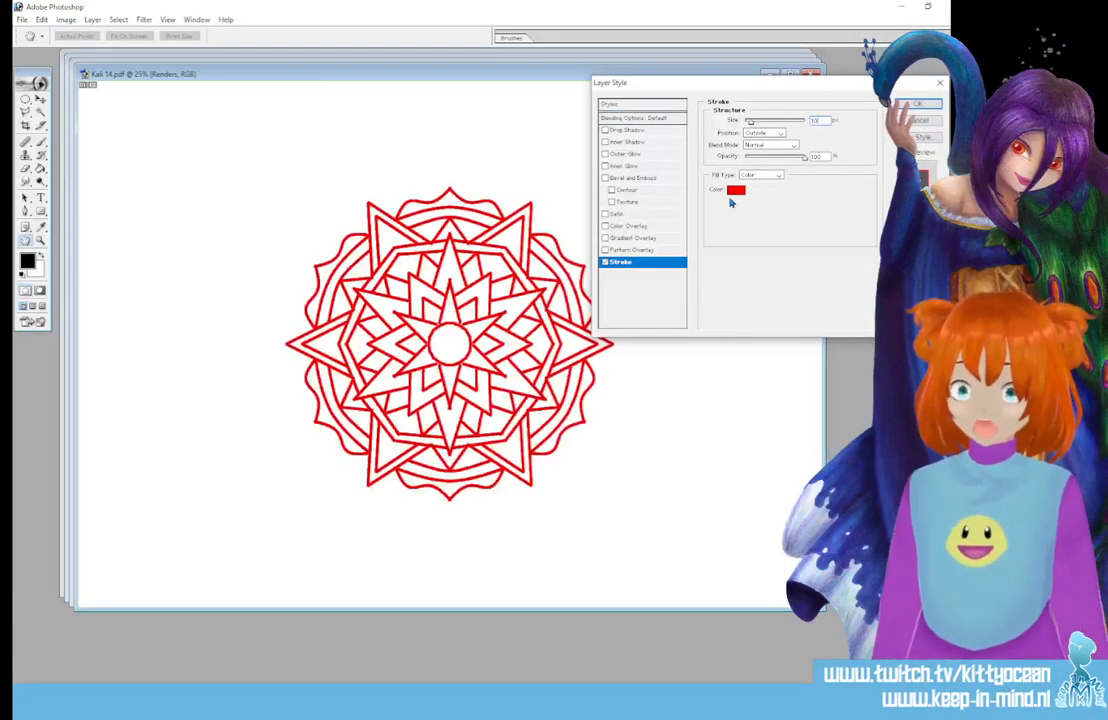
key(BackSpace)
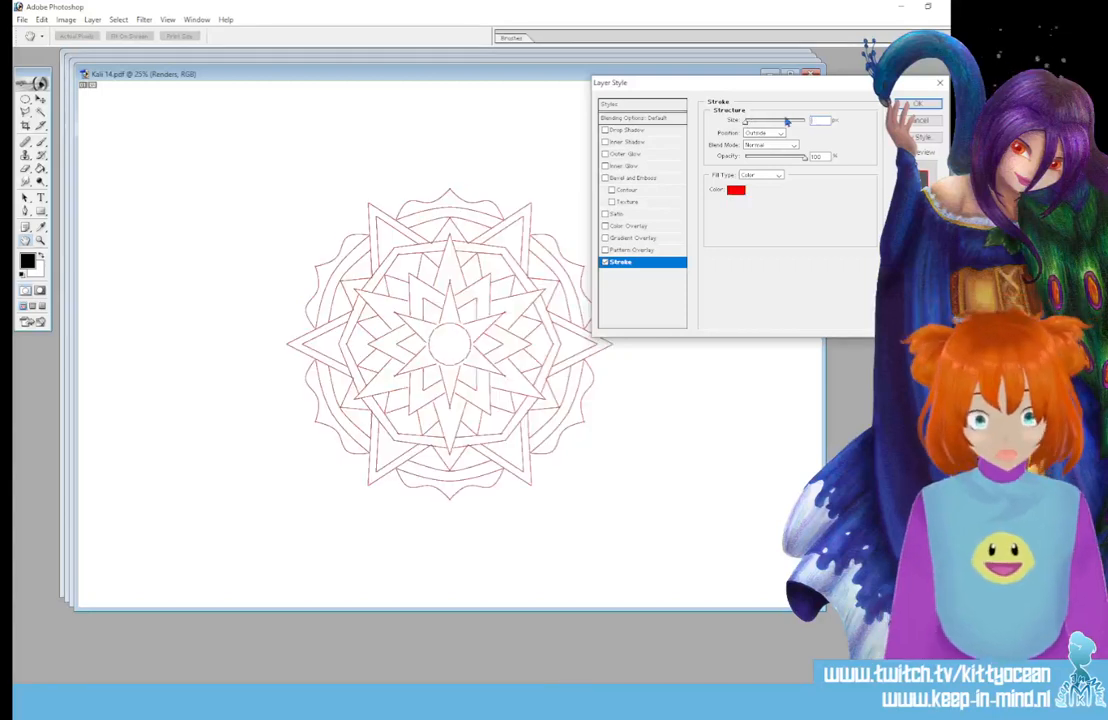
text(20)
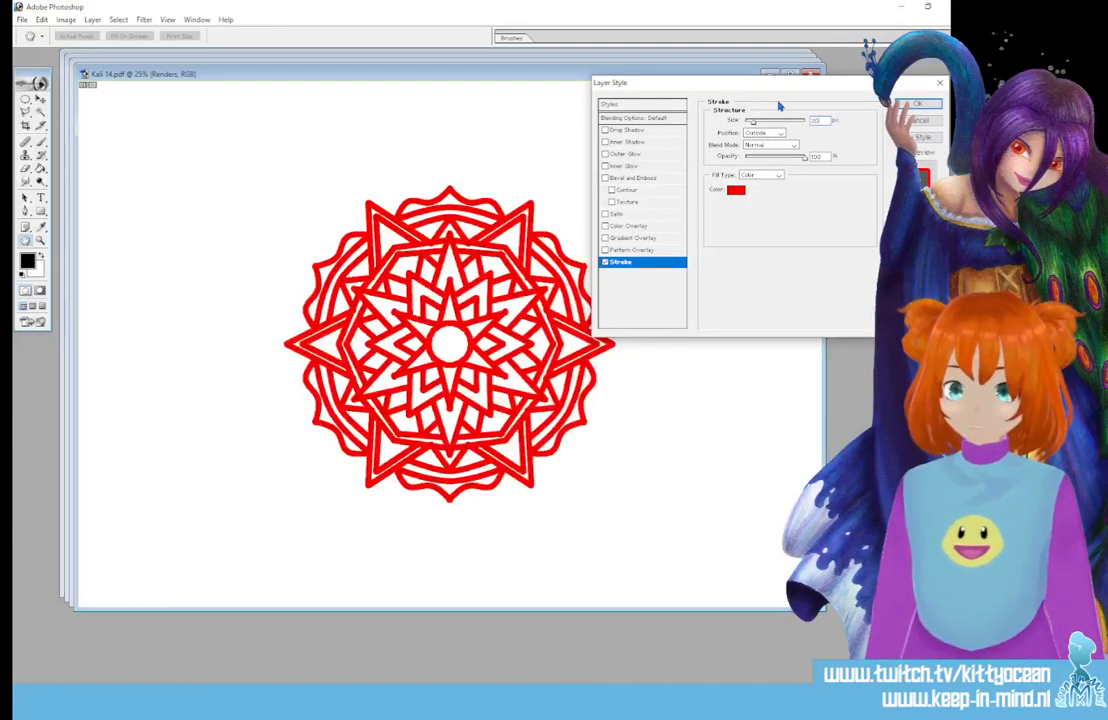
key(BackSpace)
text(15)
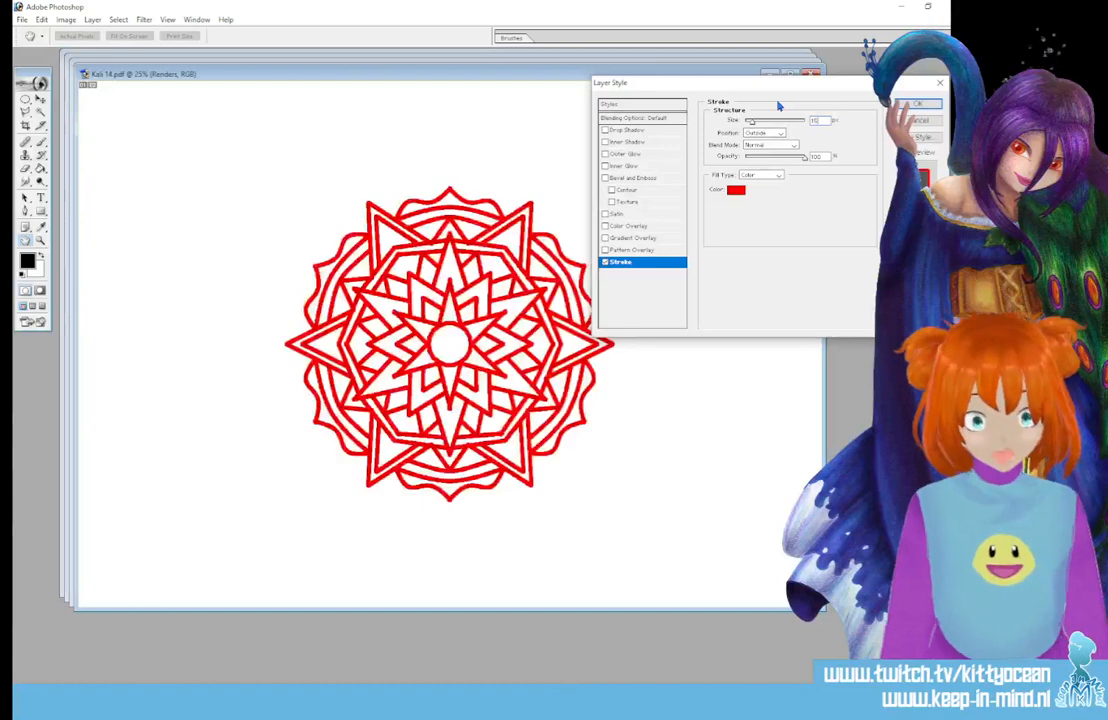
click(736, 189)
drag(493, 229, 742, 297)
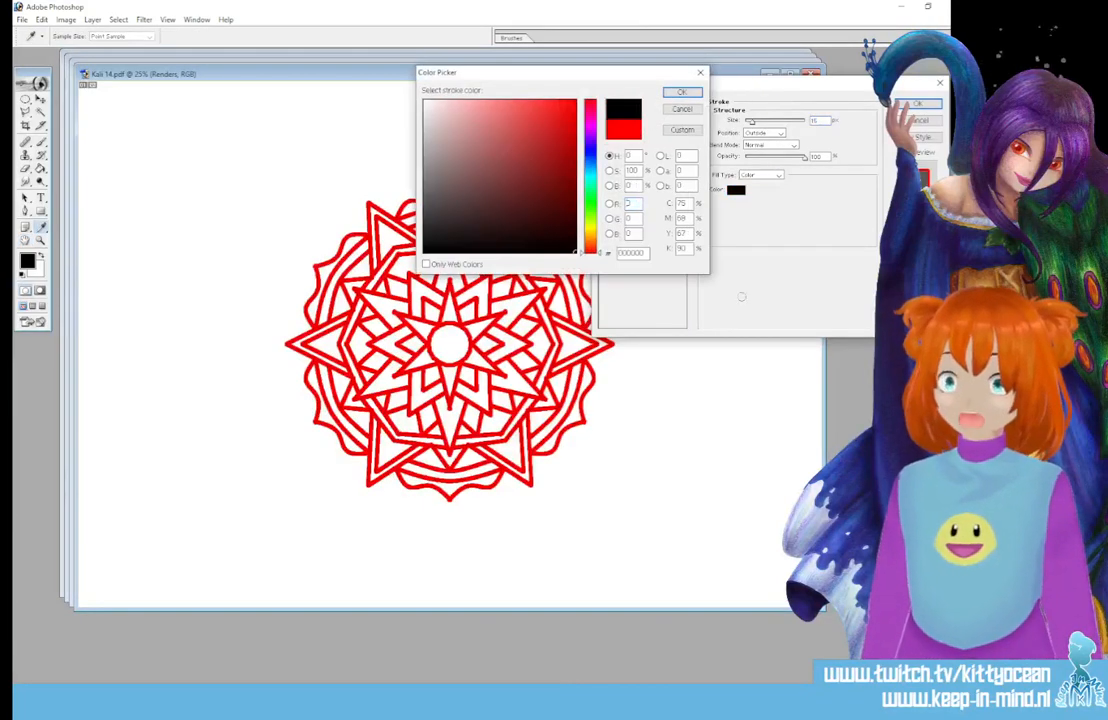
click(683, 95)
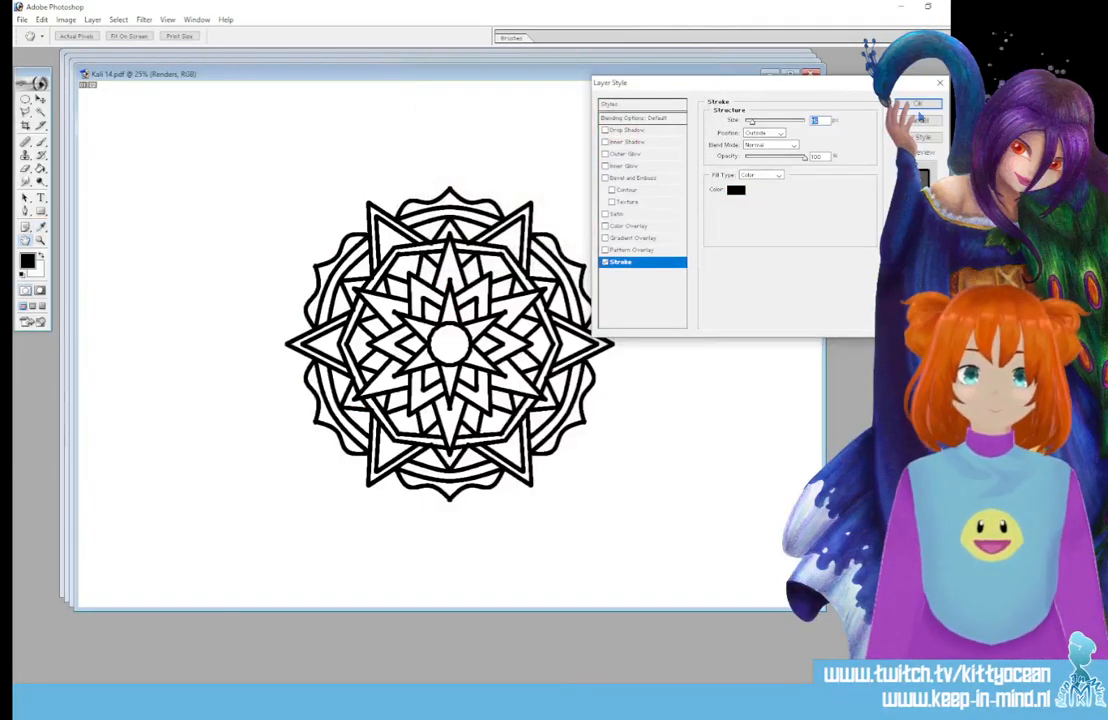
click(917, 105)
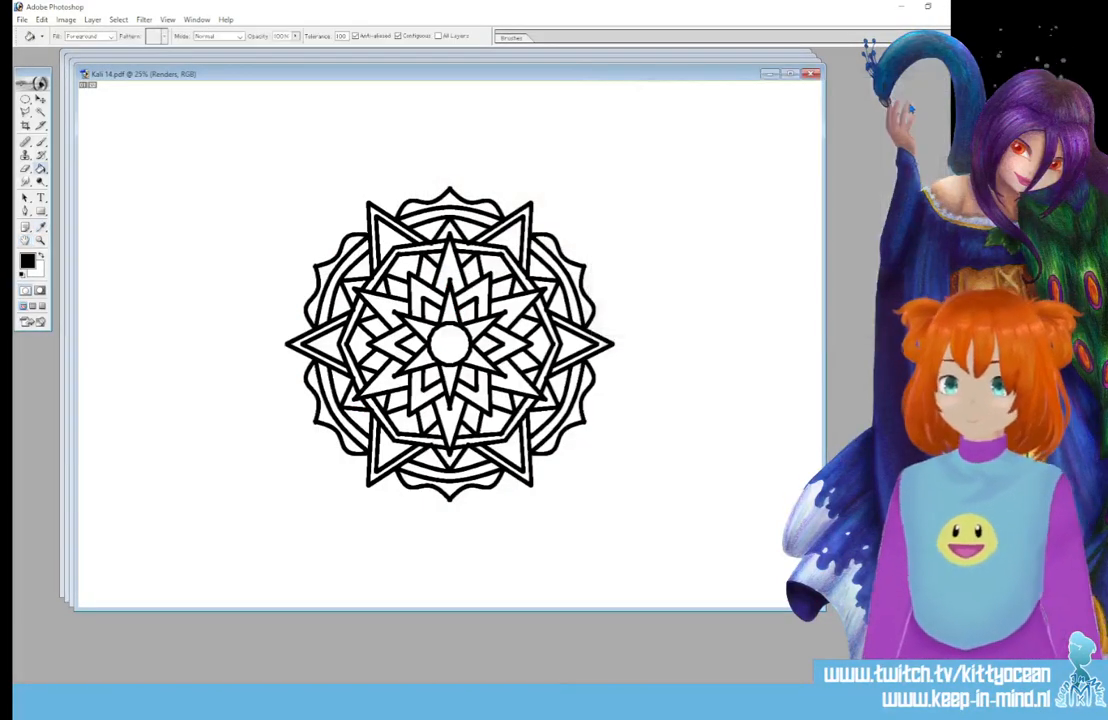
Save the Kali 14 line art as a PNG with the white background hidden, and close the PDF without saving changes.
click(789, 75)
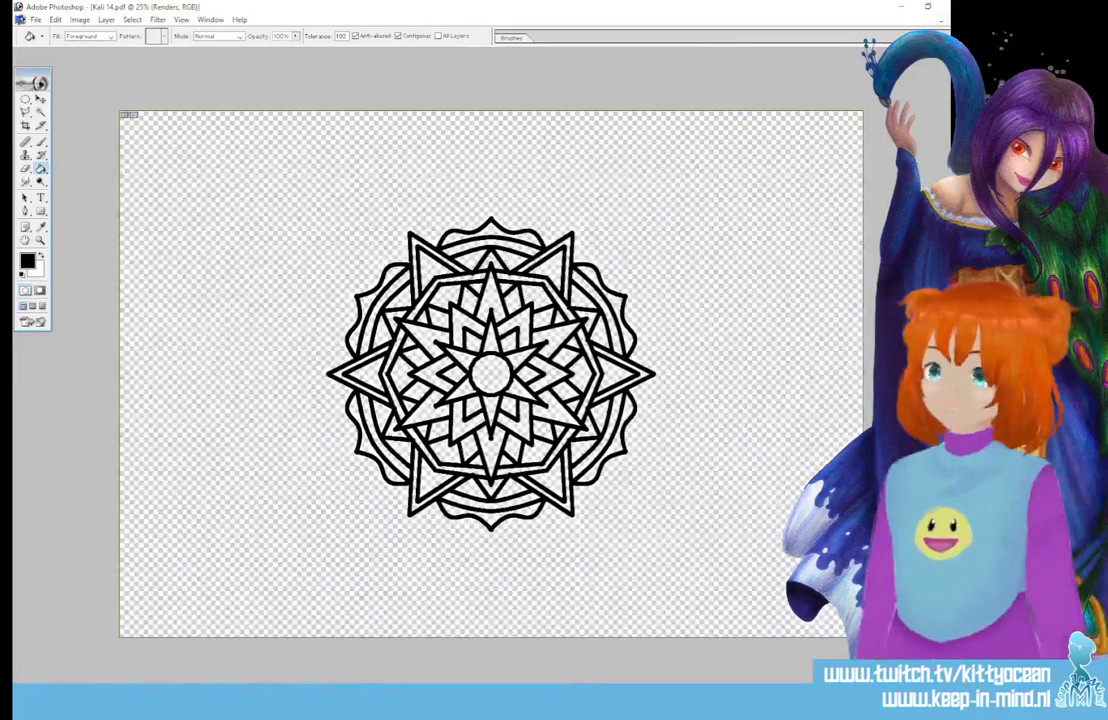
click(35, 19)
click(101, 129)
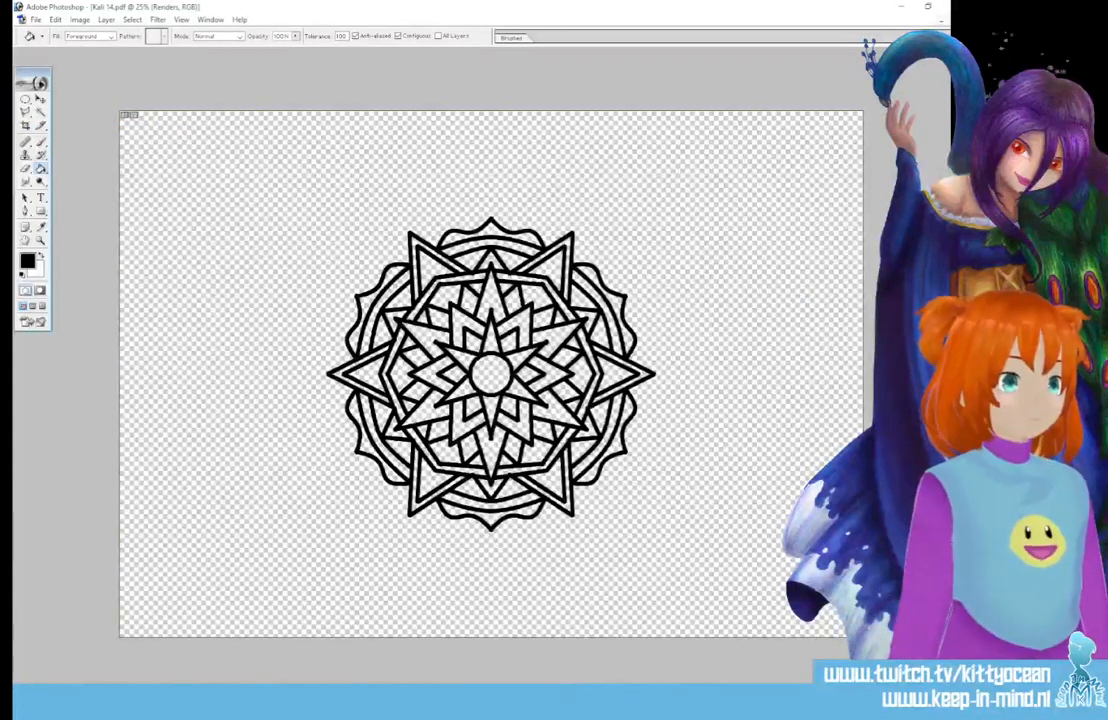
click(527, 347)
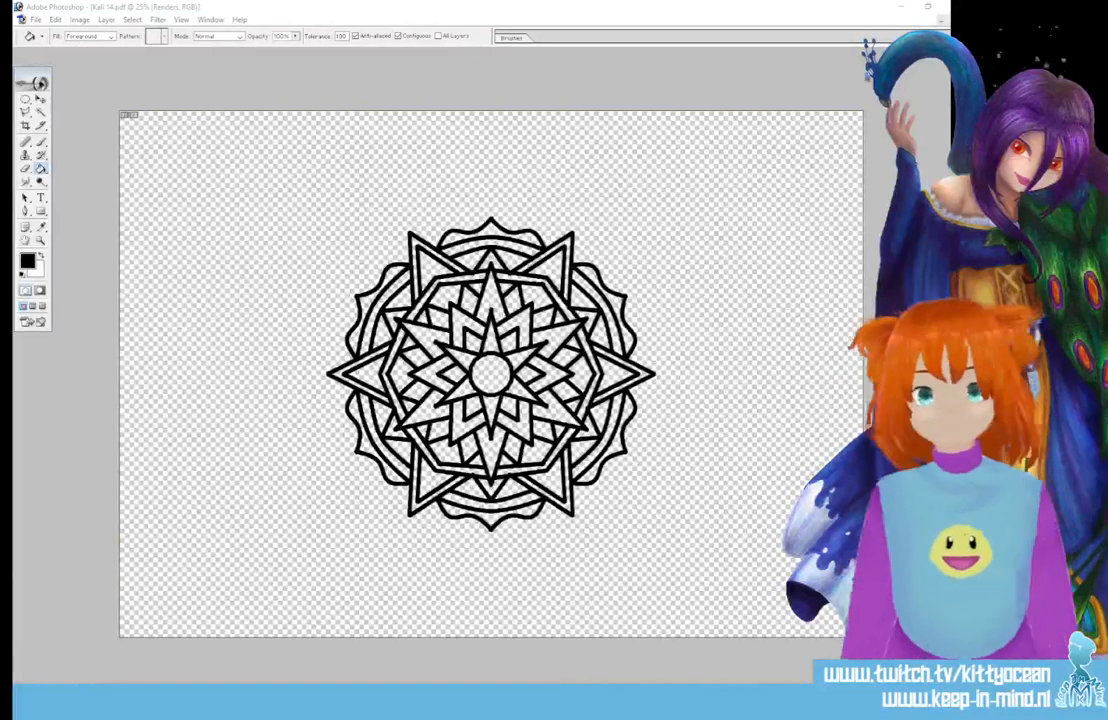
key(ctrl+w)
click(510, 266)
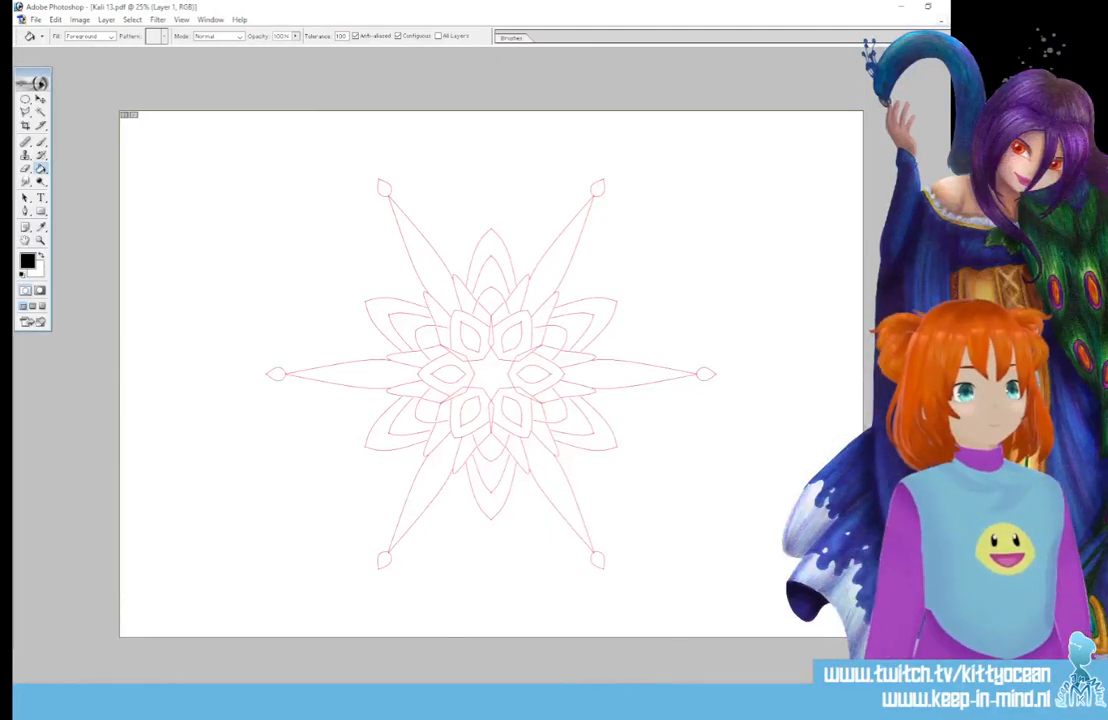
Apply Levels to the Kali 13 drawing and extract its line art with the recorded action, continuing without the Background object.
key(ctrl+l)
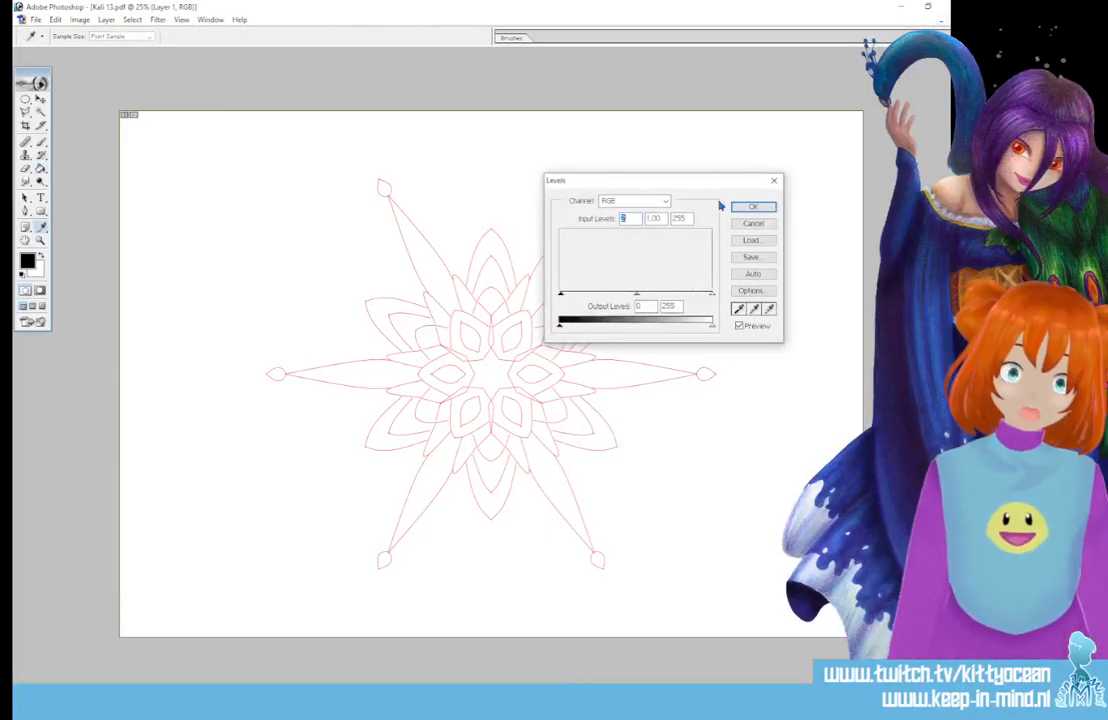
click(753, 207)
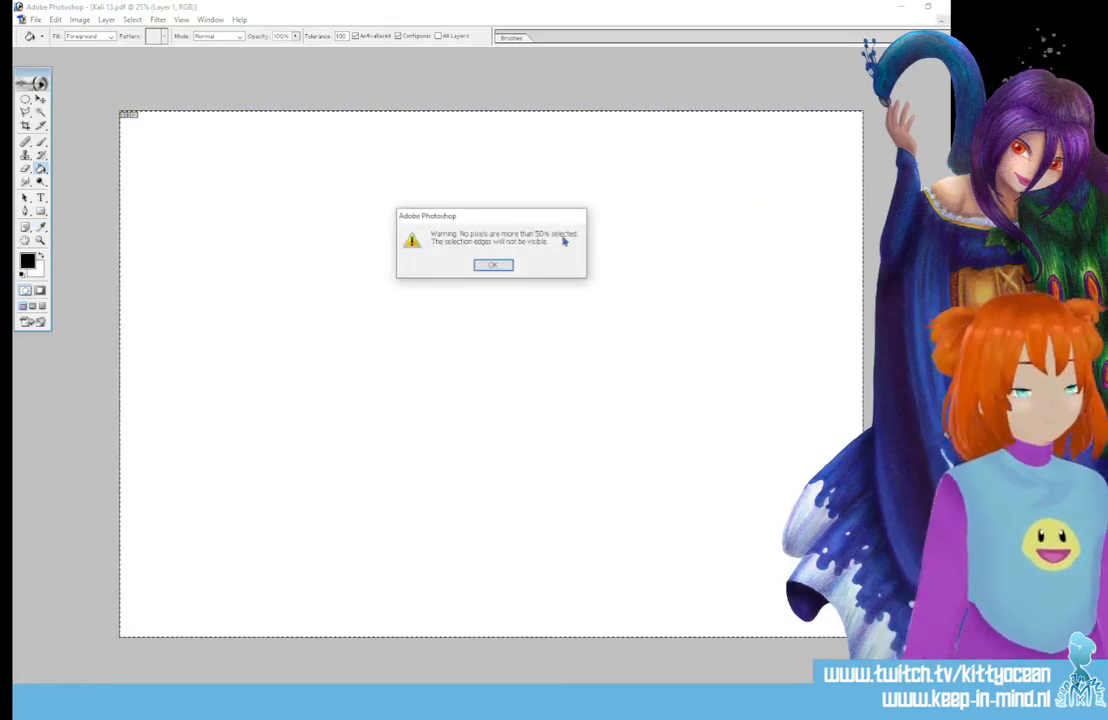
click(493, 264)
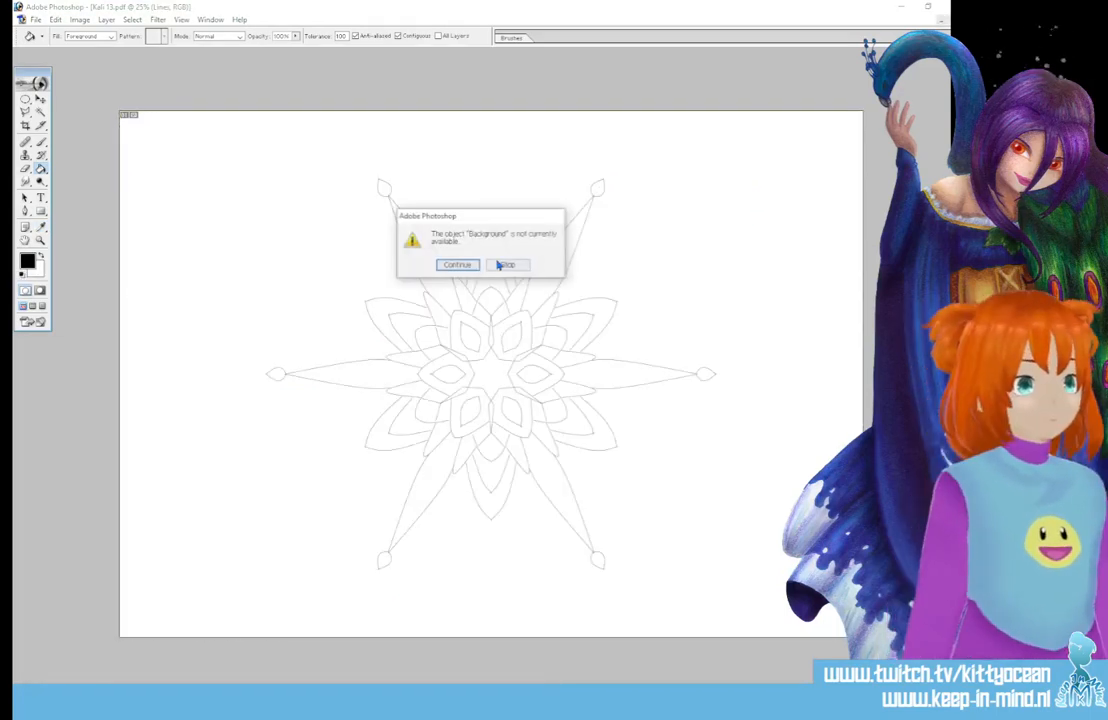
click(455, 262)
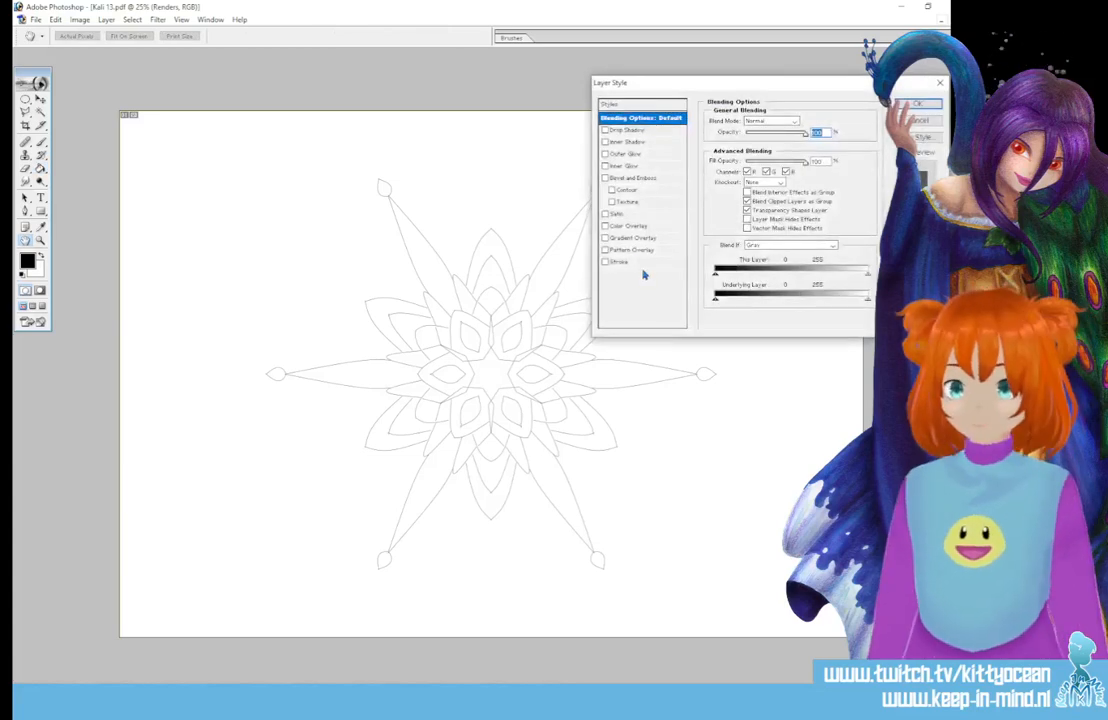
Apply a 15 px outside stroke in black (000000) to the Renders layer of Kali 13.
click(638, 263)
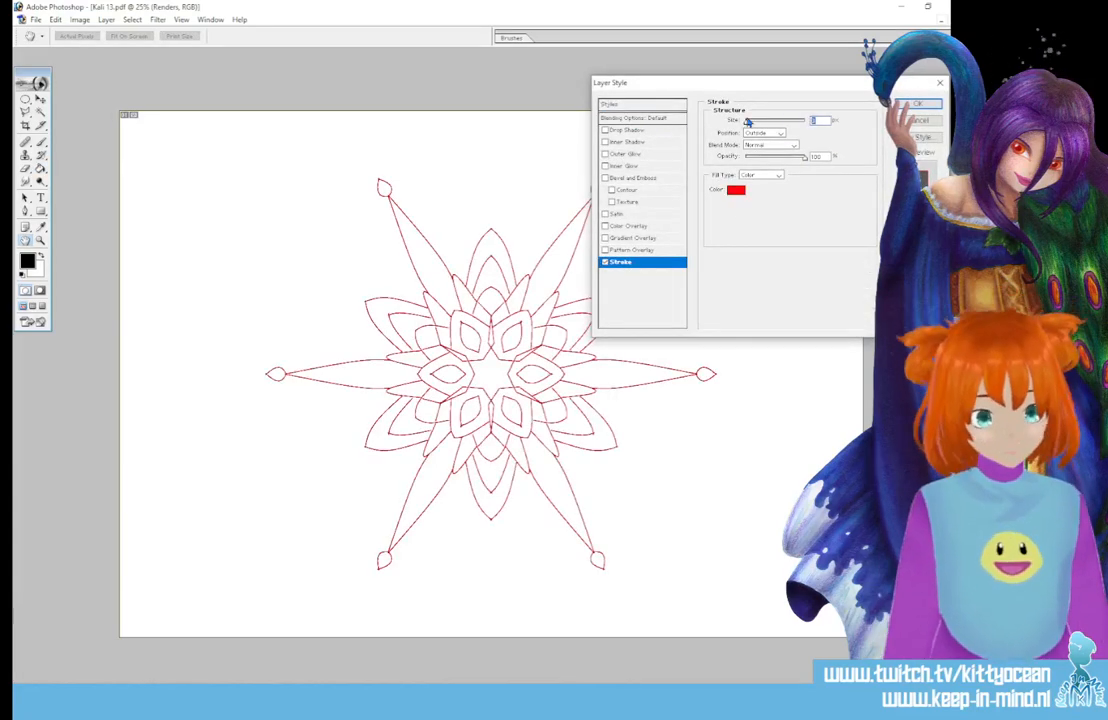
drag(748, 121, 754, 121)
click(735, 190)
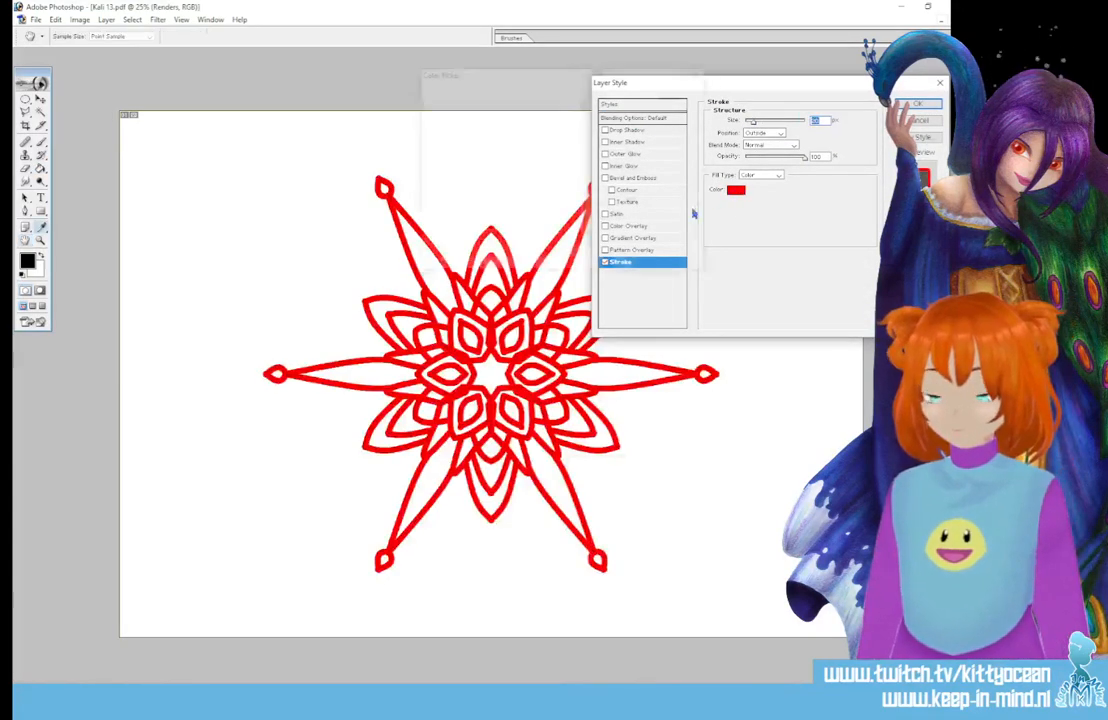
drag(539, 218, 576, 252)
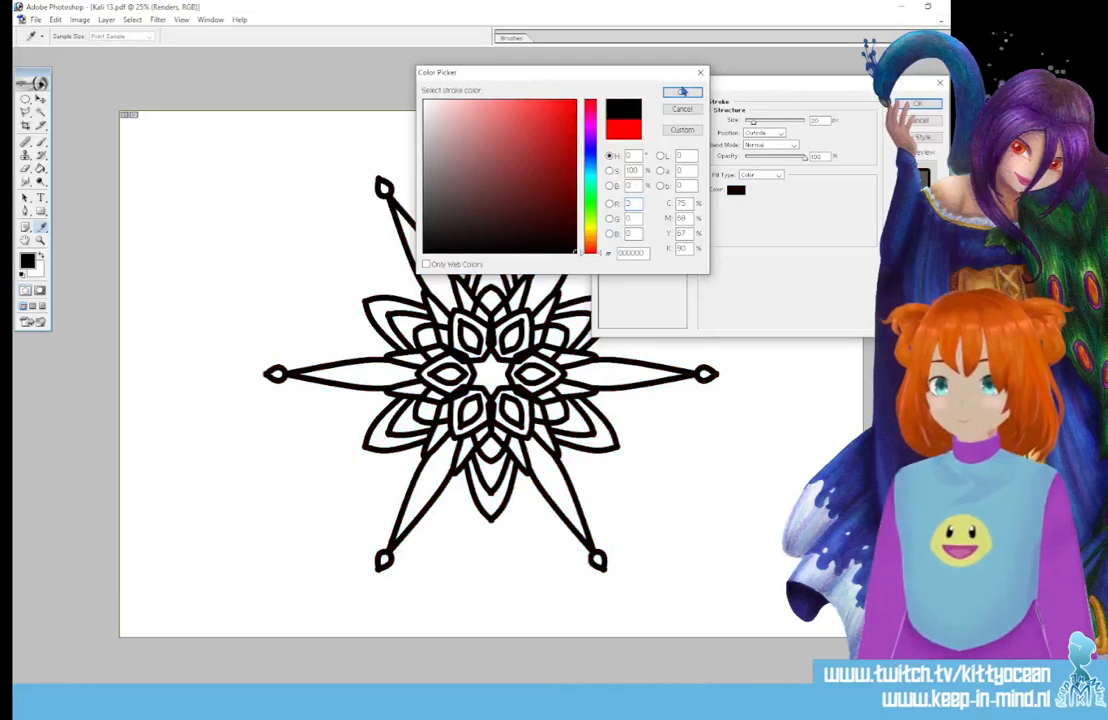
click(682, 91)
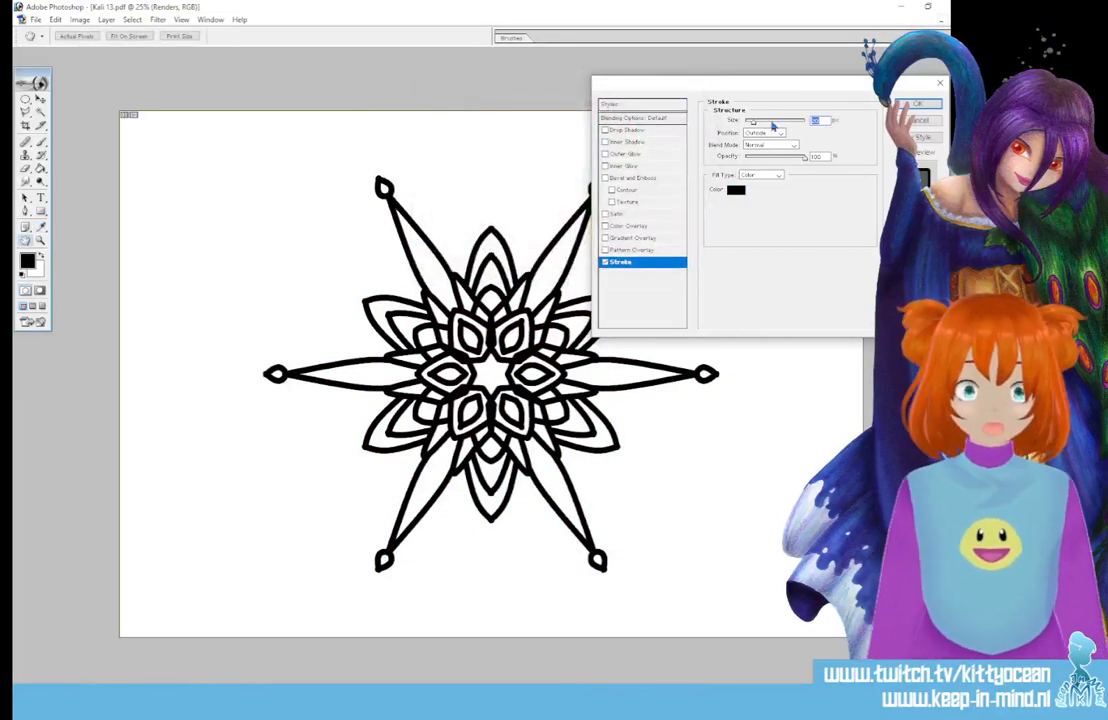
text(10)
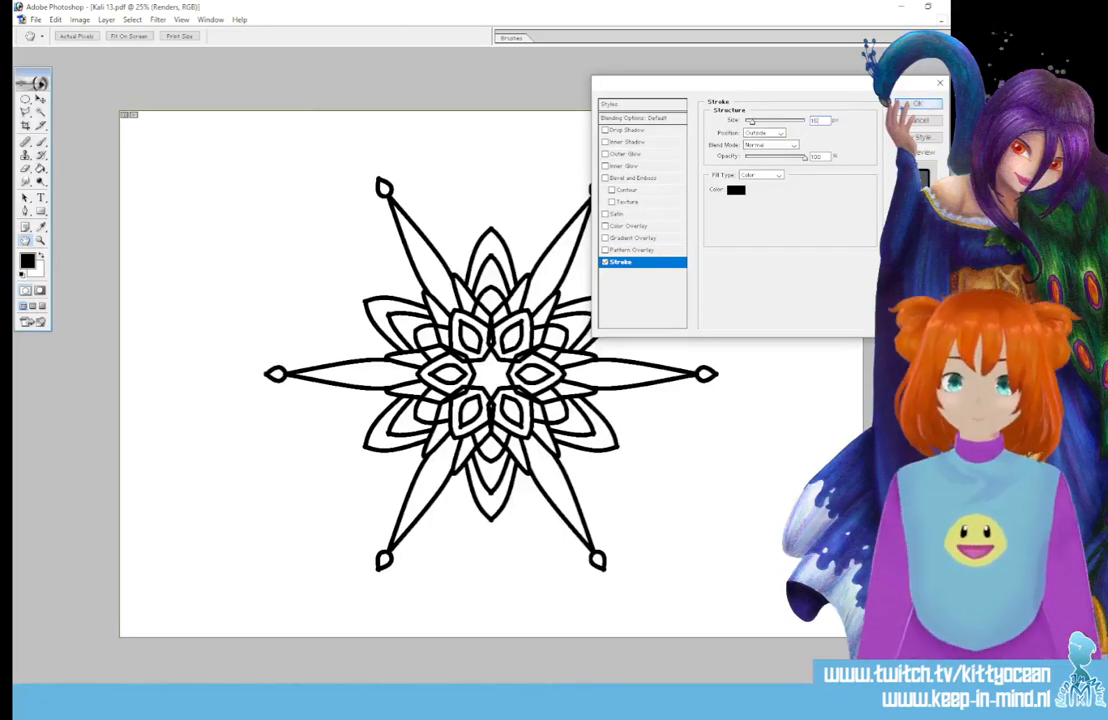
click(917, 104)
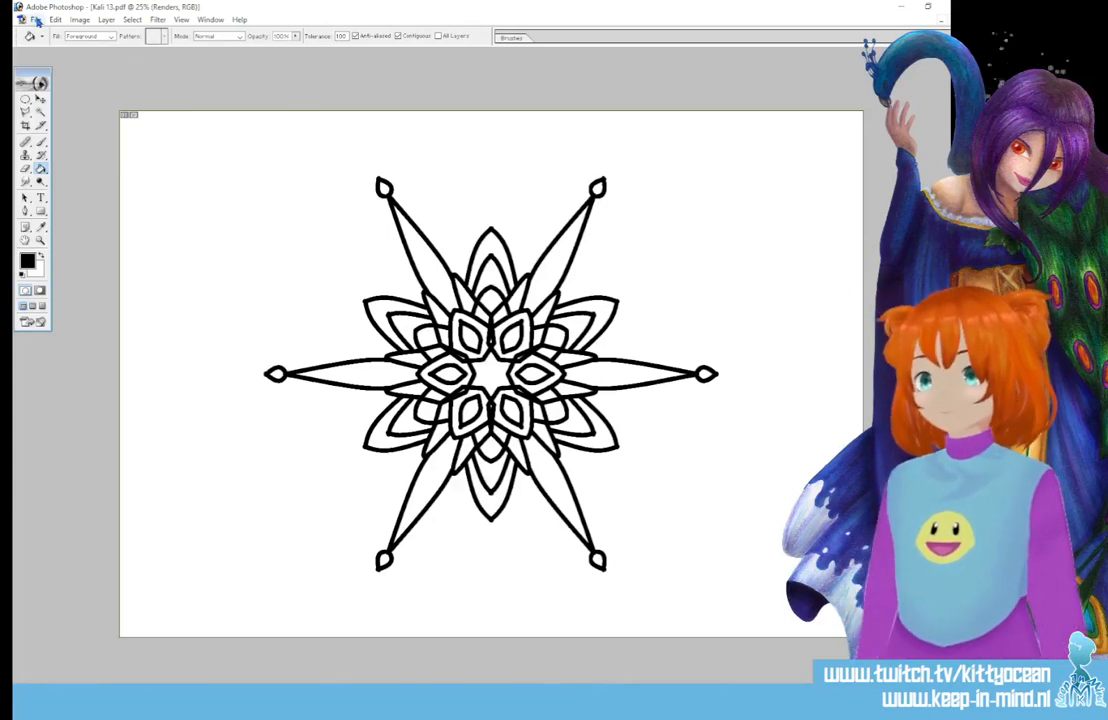
Save the Kali 13 line art as a non-interlaced PNG with the white background hidden, and close the PDF without saving changes.
click(37, 20)
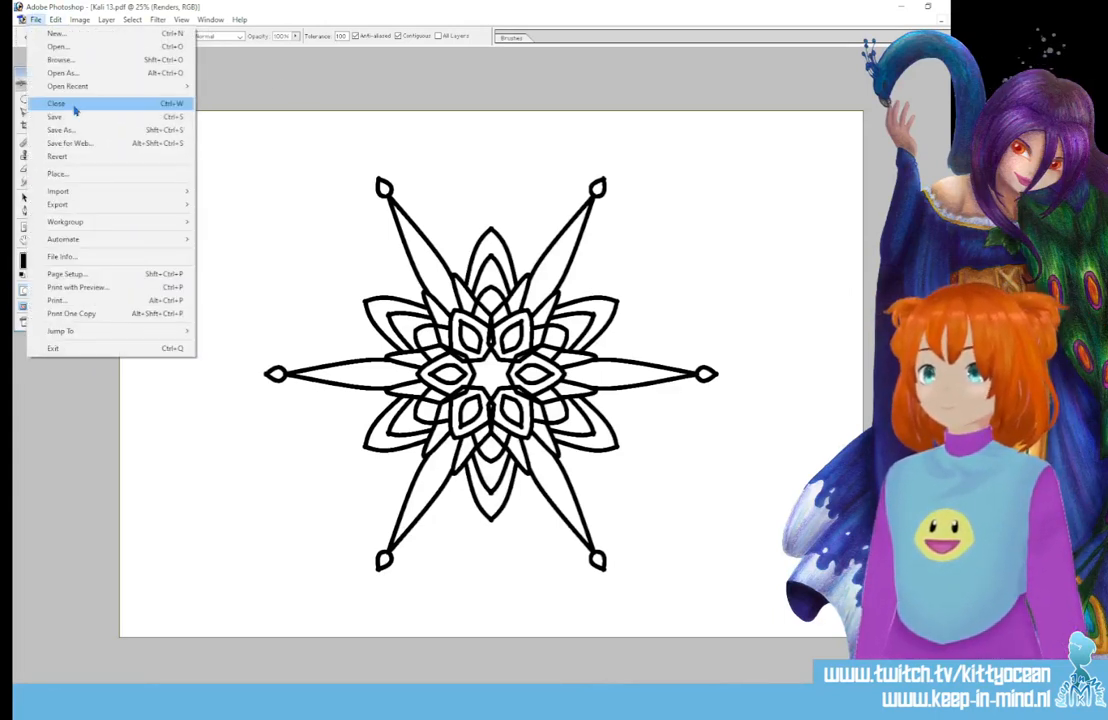
click(93, 134)
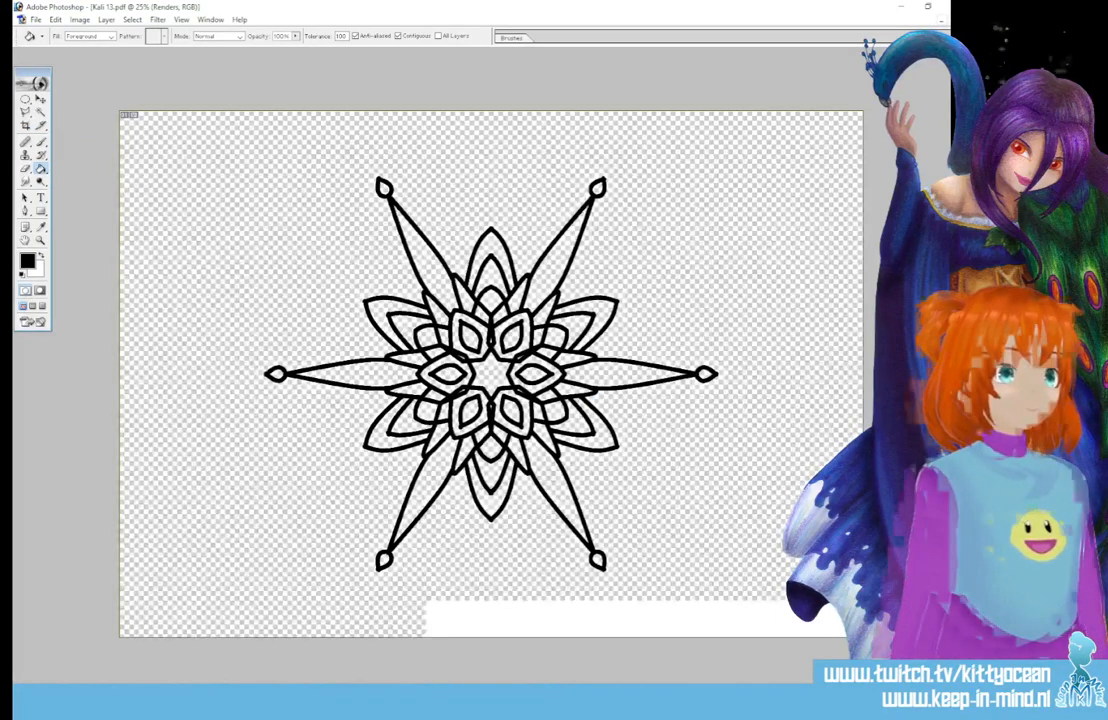
click(35, 19)
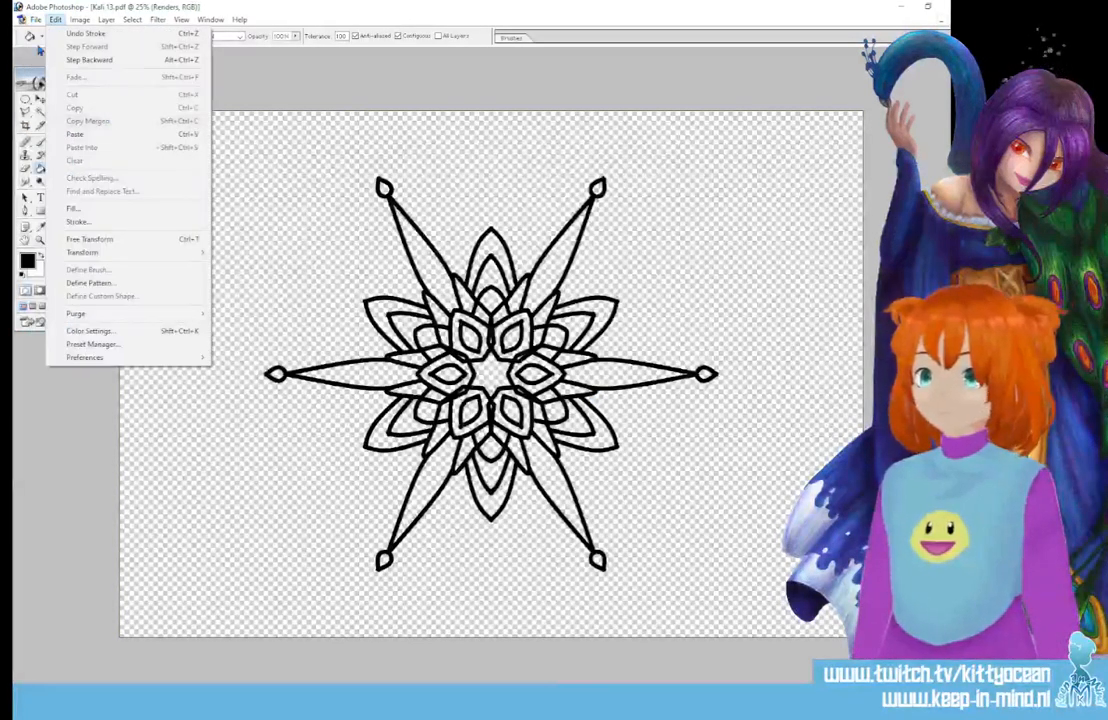
click(102, 131)
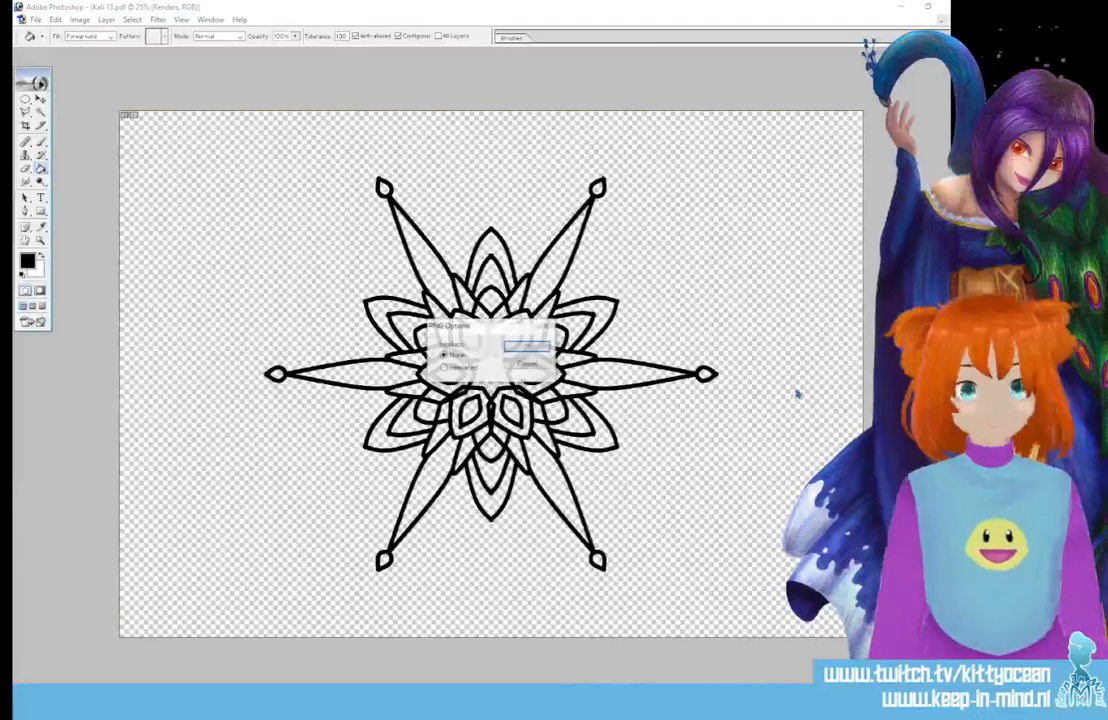
click(525, 346)
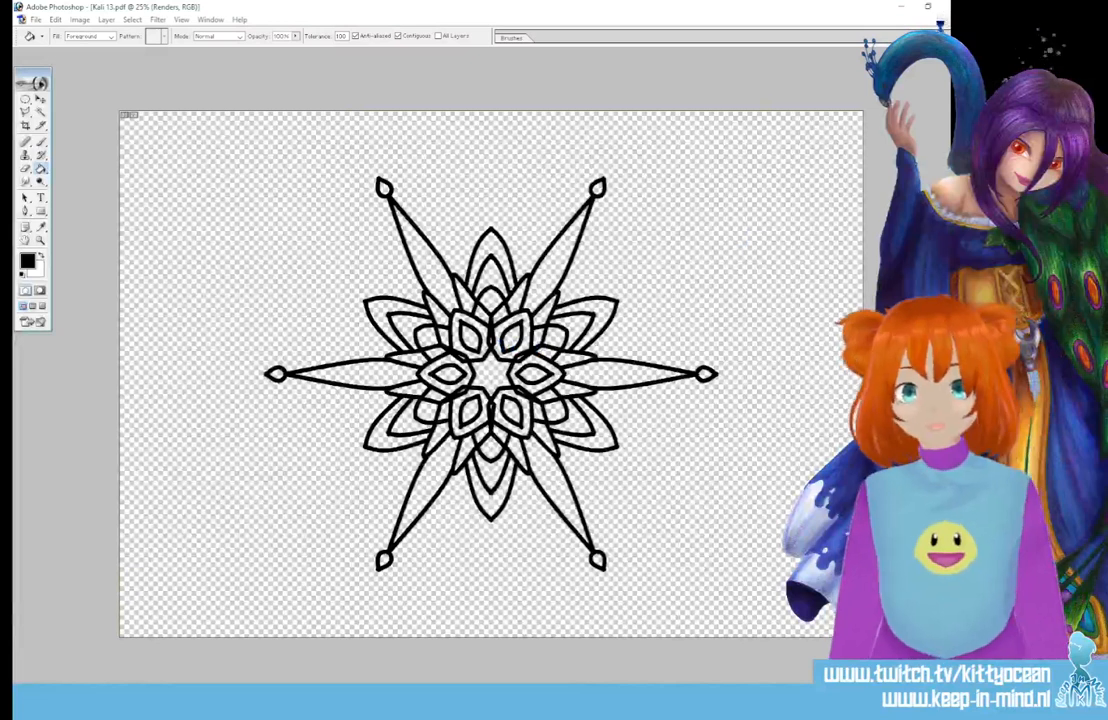
click(940, 20)
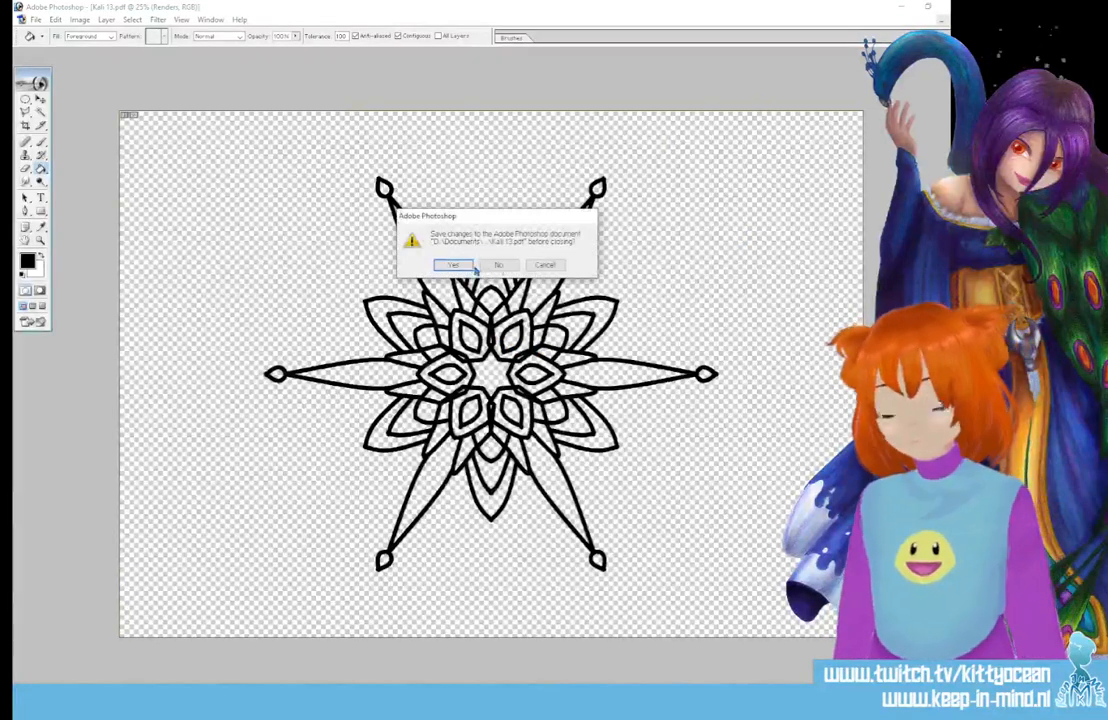
click(497, 265)
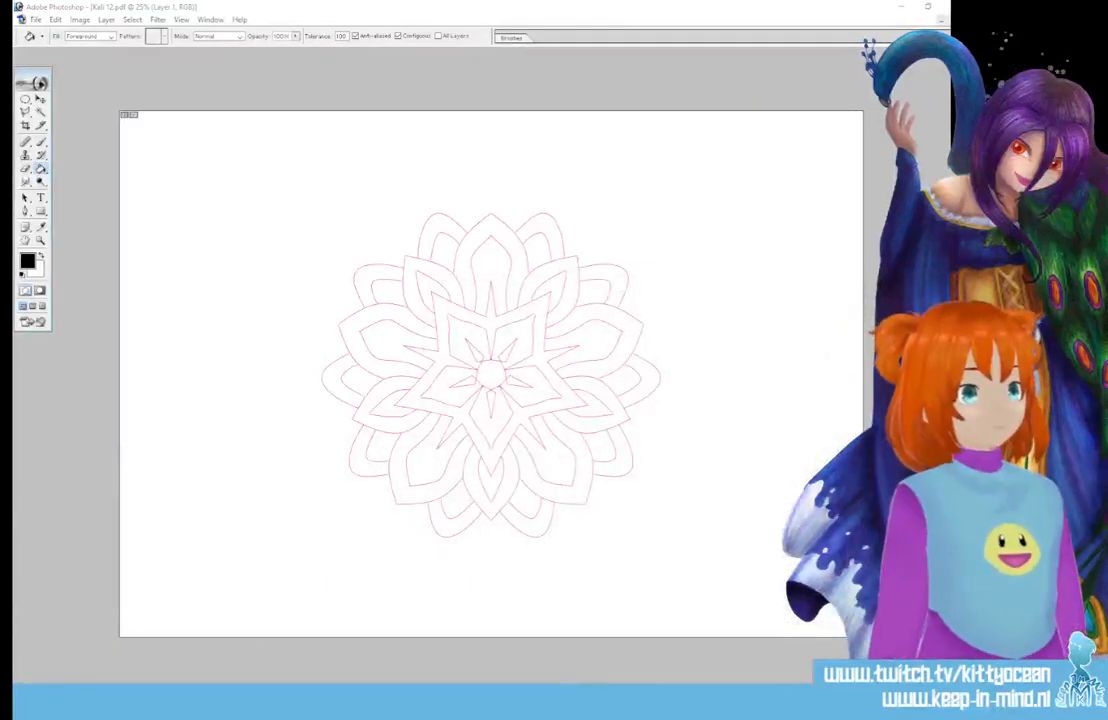
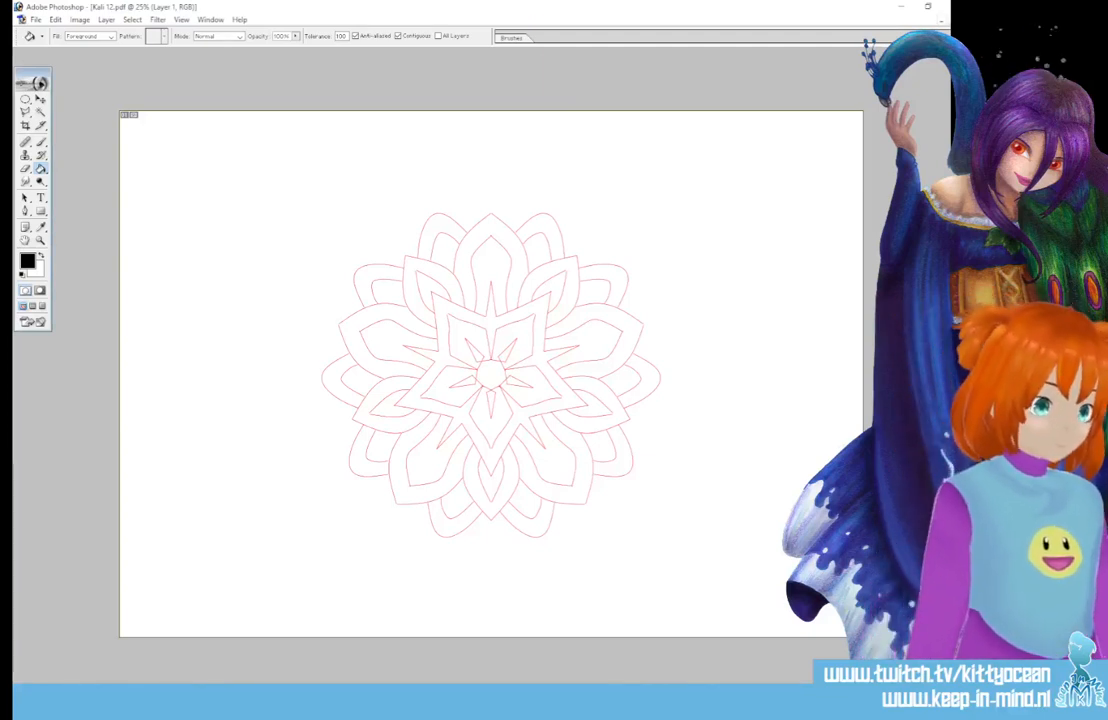
Apply Levels to the Kali 12 drawing and extract its line art with the recorded action, continuing without the Background object.
key(ctrl+l)
key(Escape)
key(g)
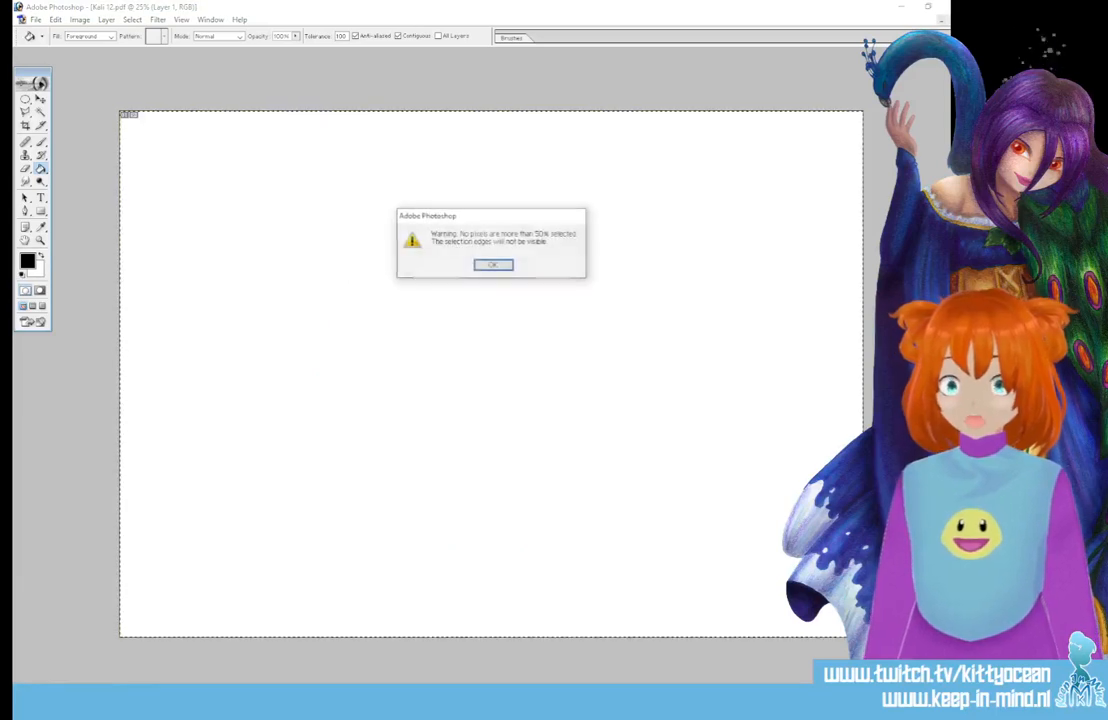
key(Return)
key(ctrl+z)
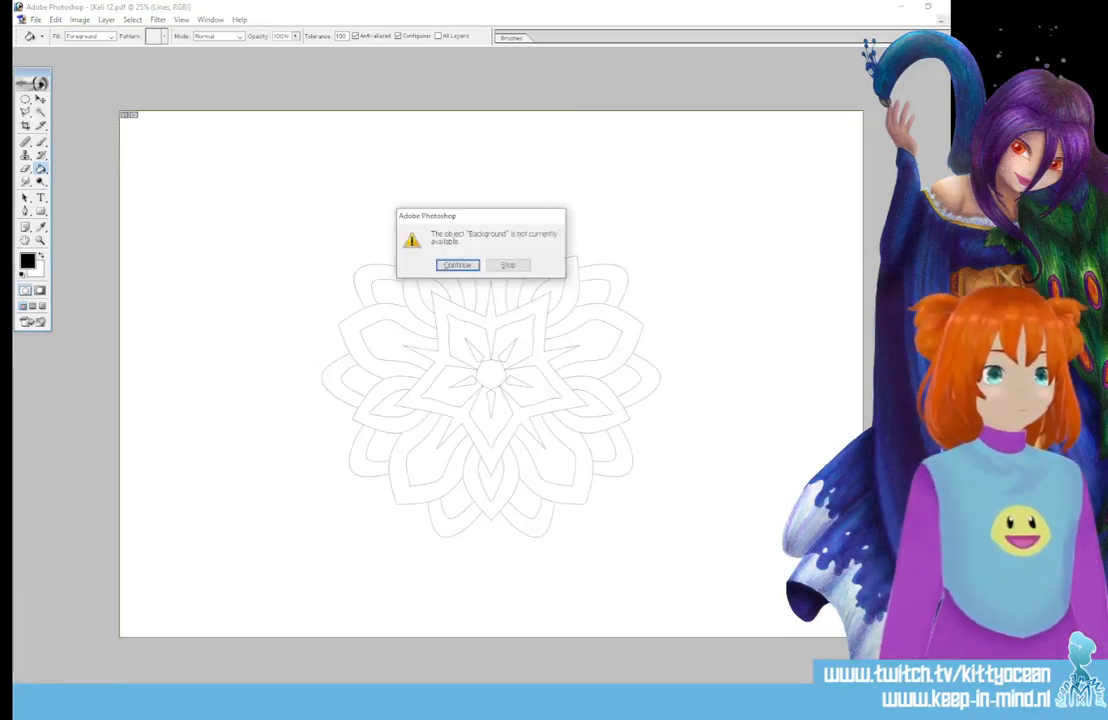
key(Return)
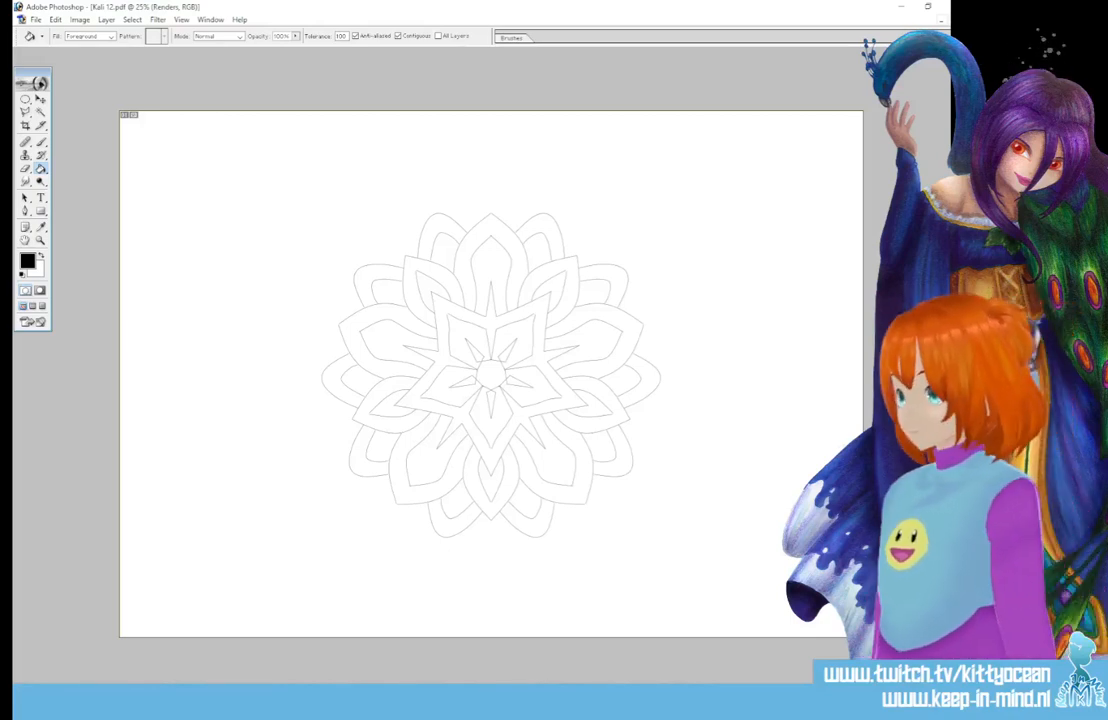
Apply a 10 px outside stroke in black (000000) to the Renders layer of Kali 12.
key(F2)
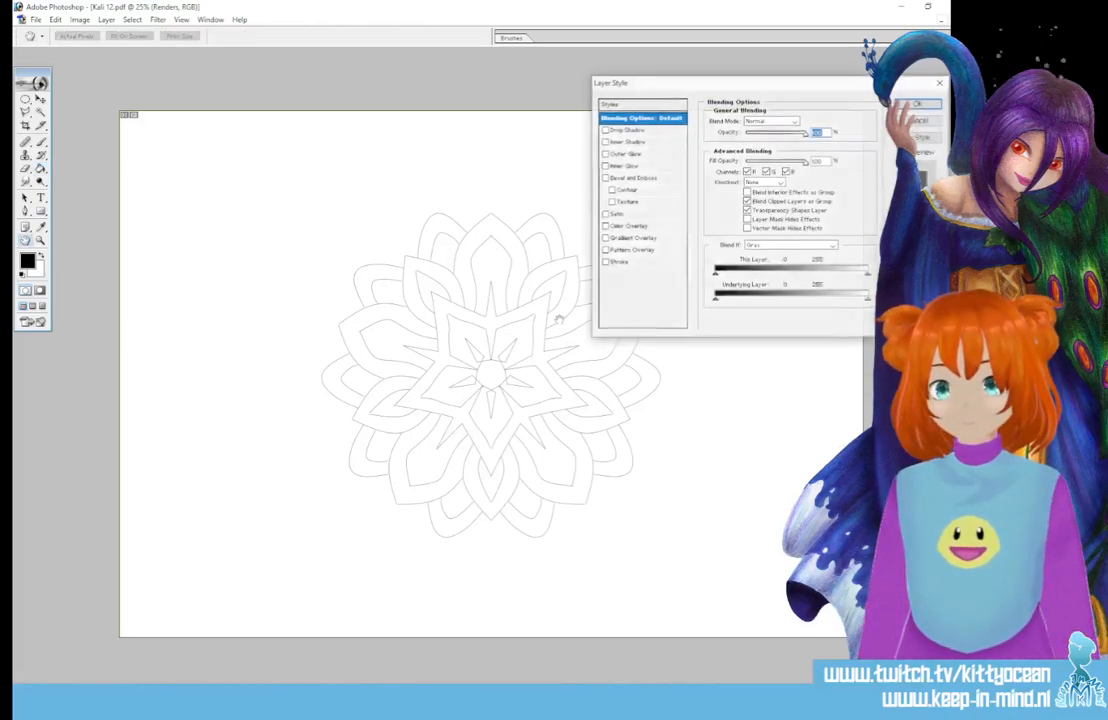
click(648, 262)
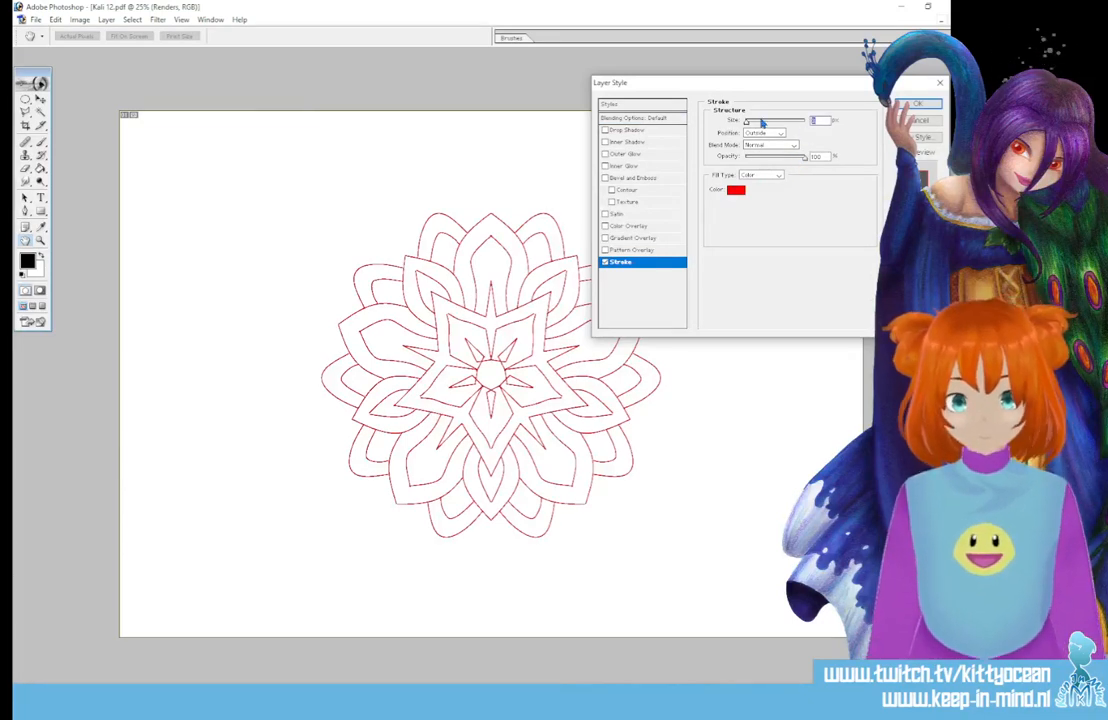
drag(757, 119, 762, 121)
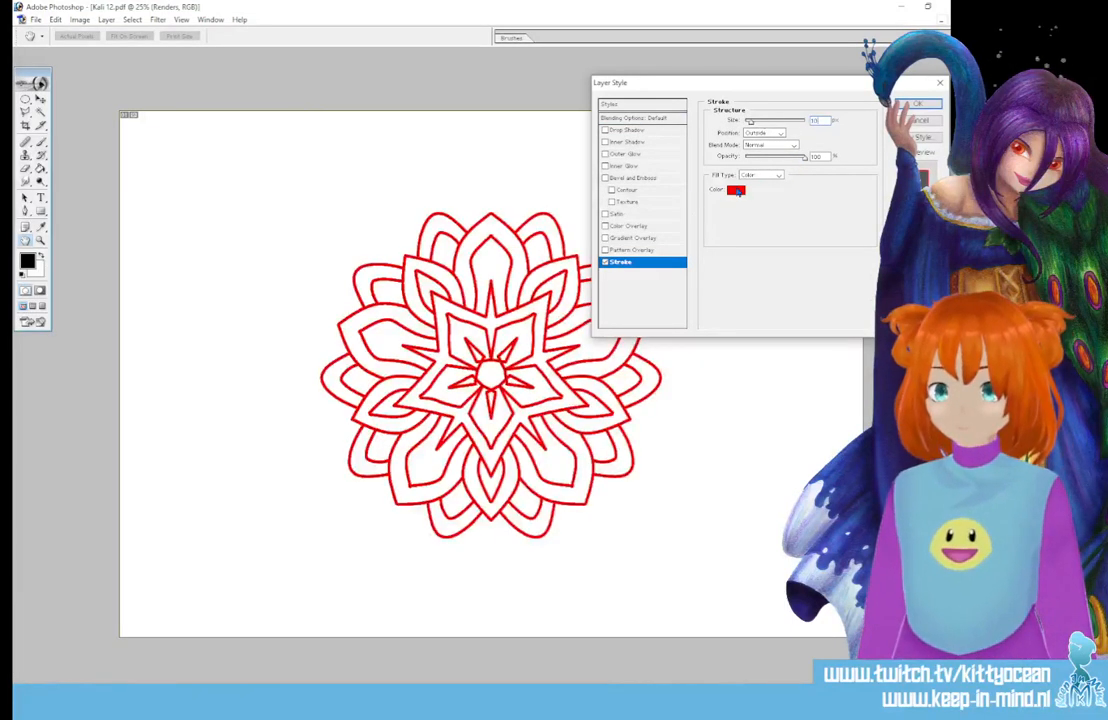
click(736, 190)
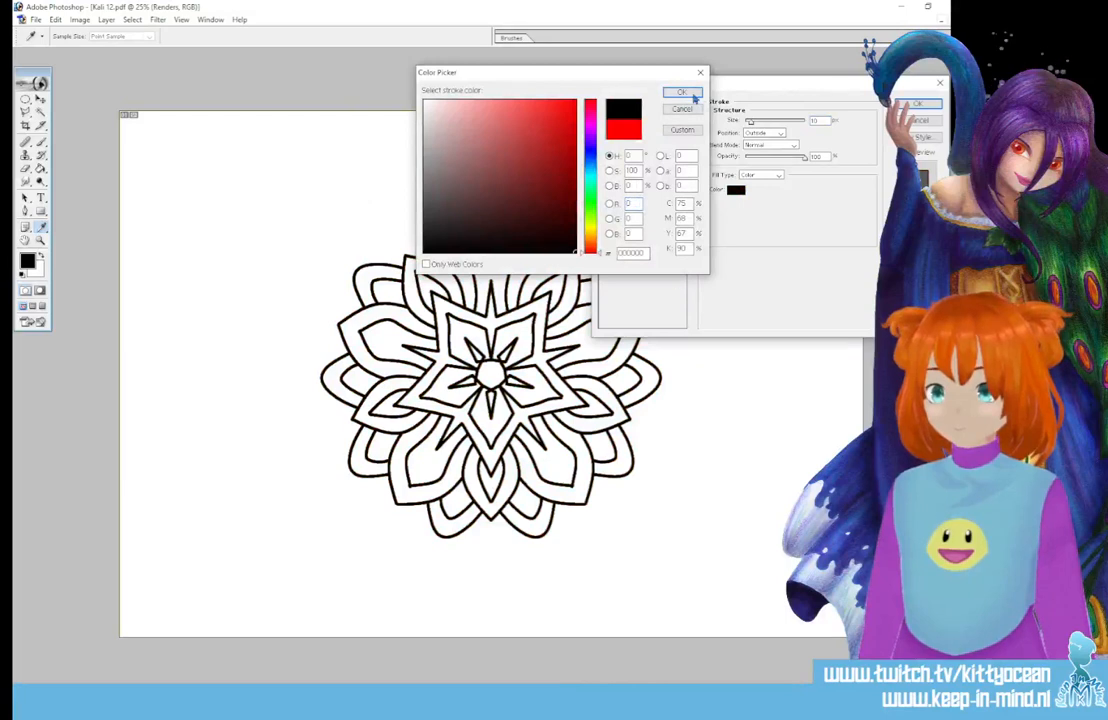
click(682, 92)
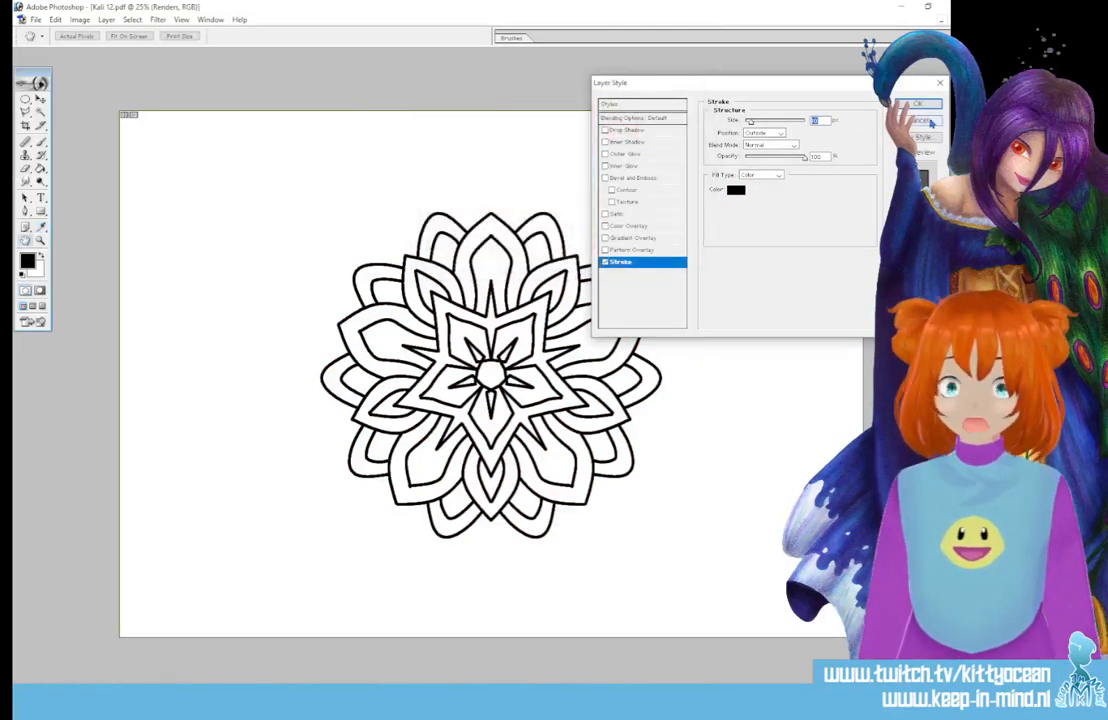
click(916, 104)
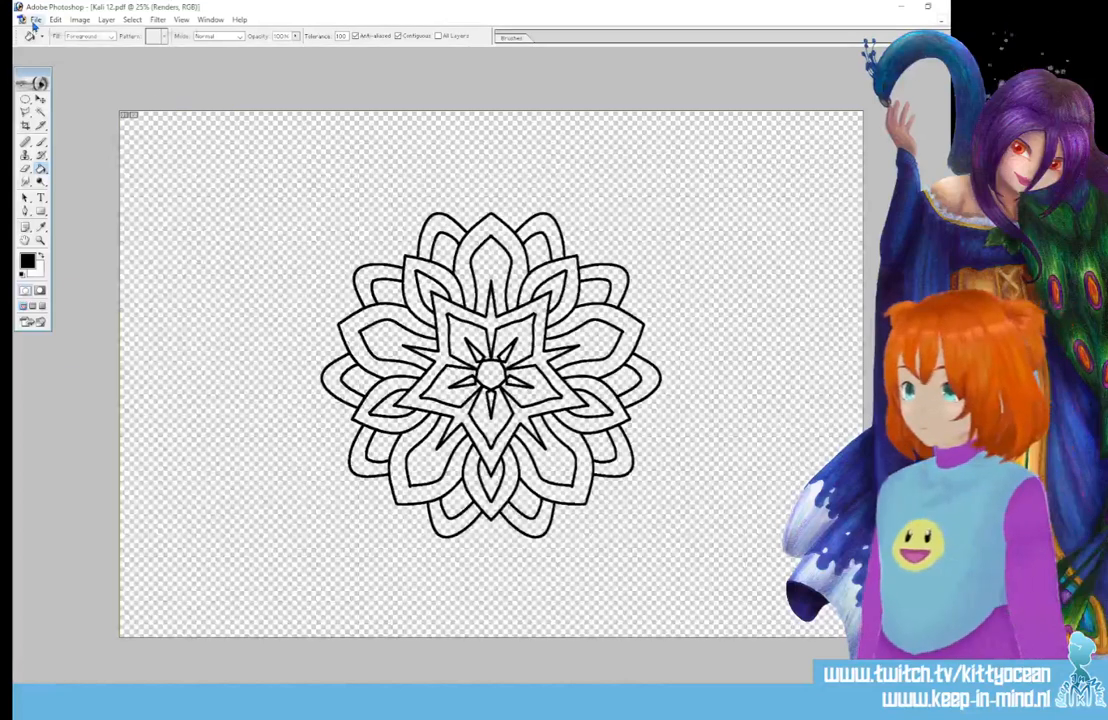
Save the Kali 12 line art as a non-interlaced PNG with the white background hidden.
click(35, 21)
click(99, 129)
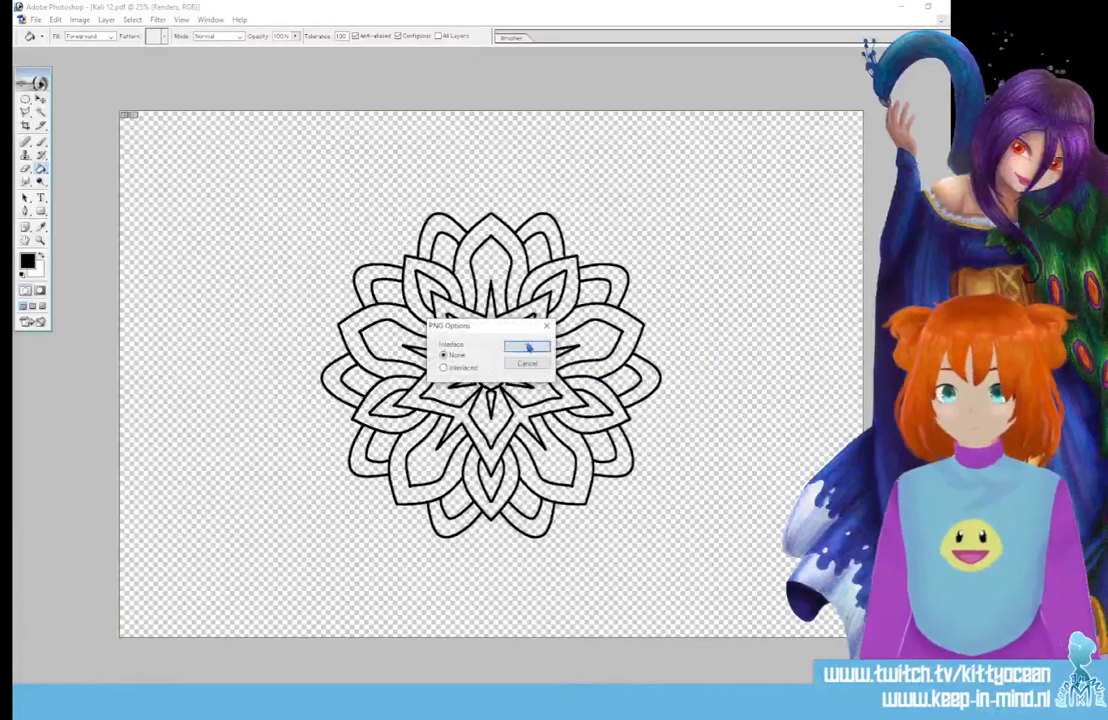
click(528, 347)
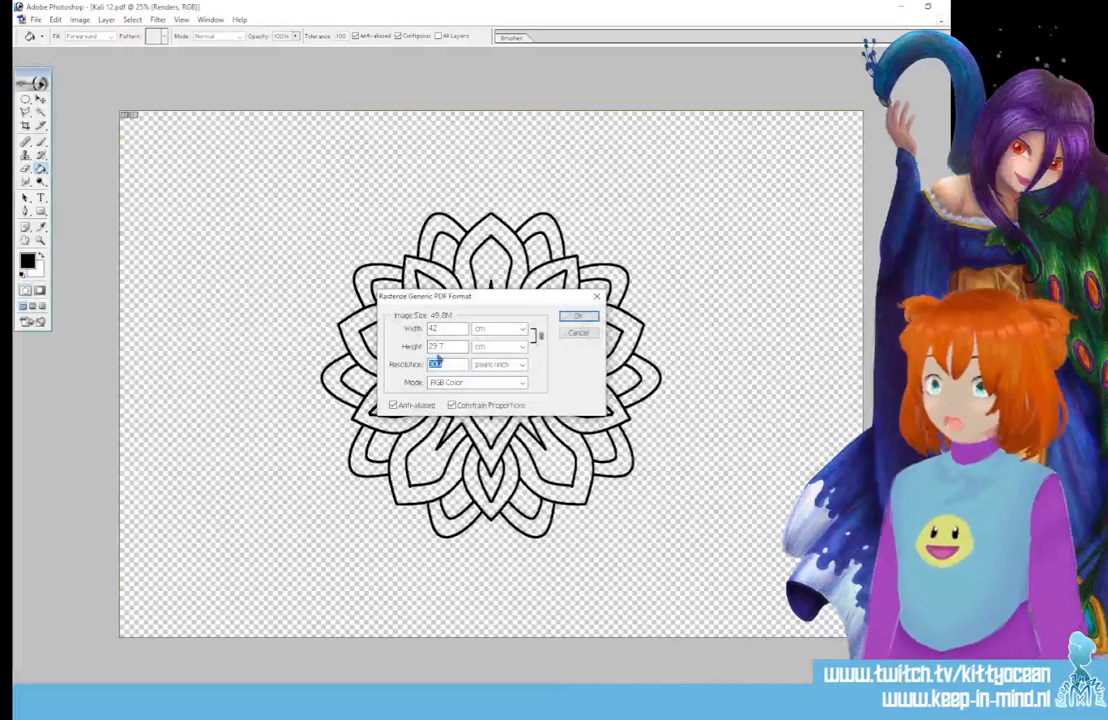
Open the Kali 13 PDF again at 300 pixels/inch in RGB, apply Levels, and run the recorded line art extraction action.
click(566, 316)
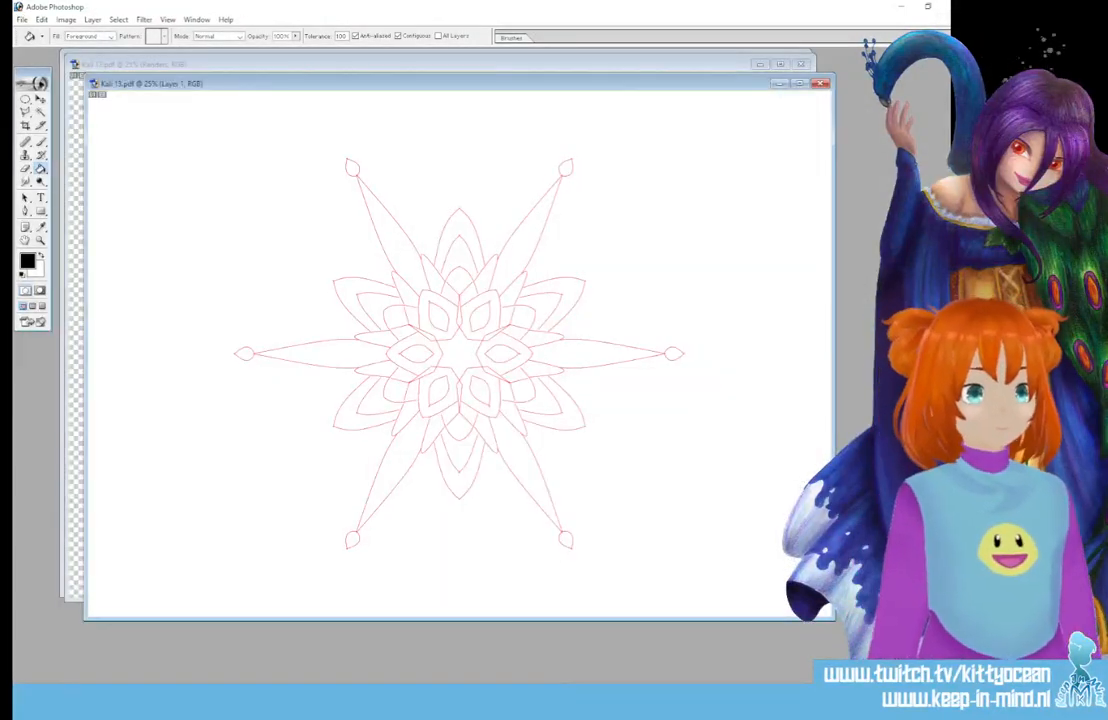
key(ctrl+l)
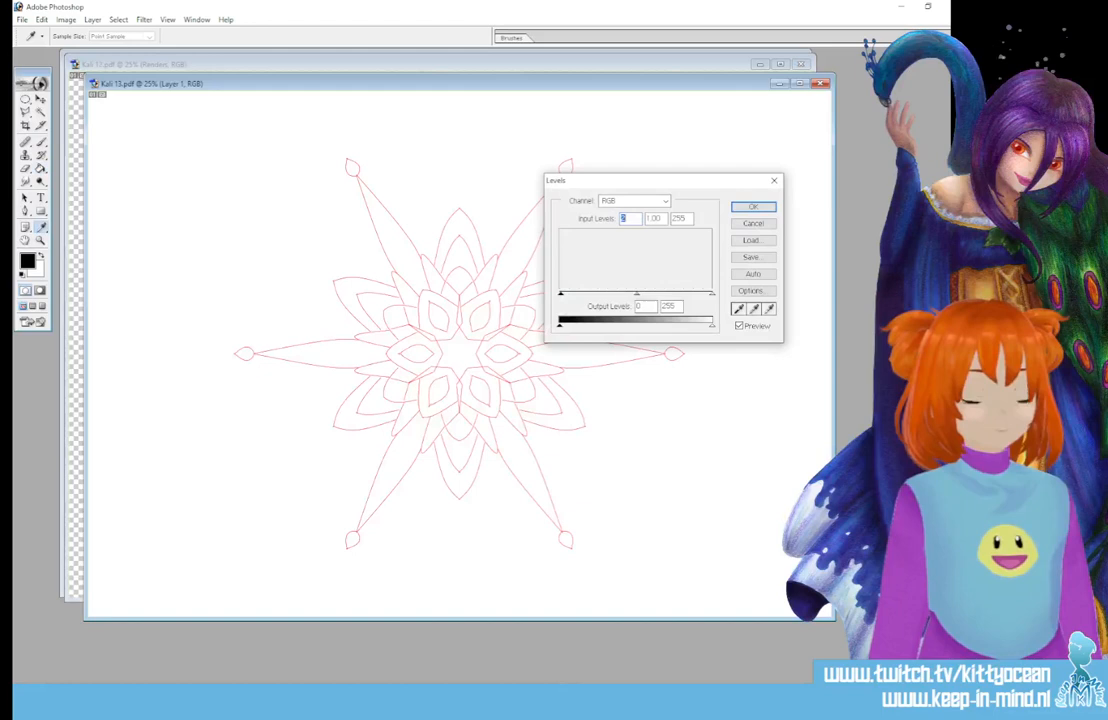
click(766, 210)
key(x)
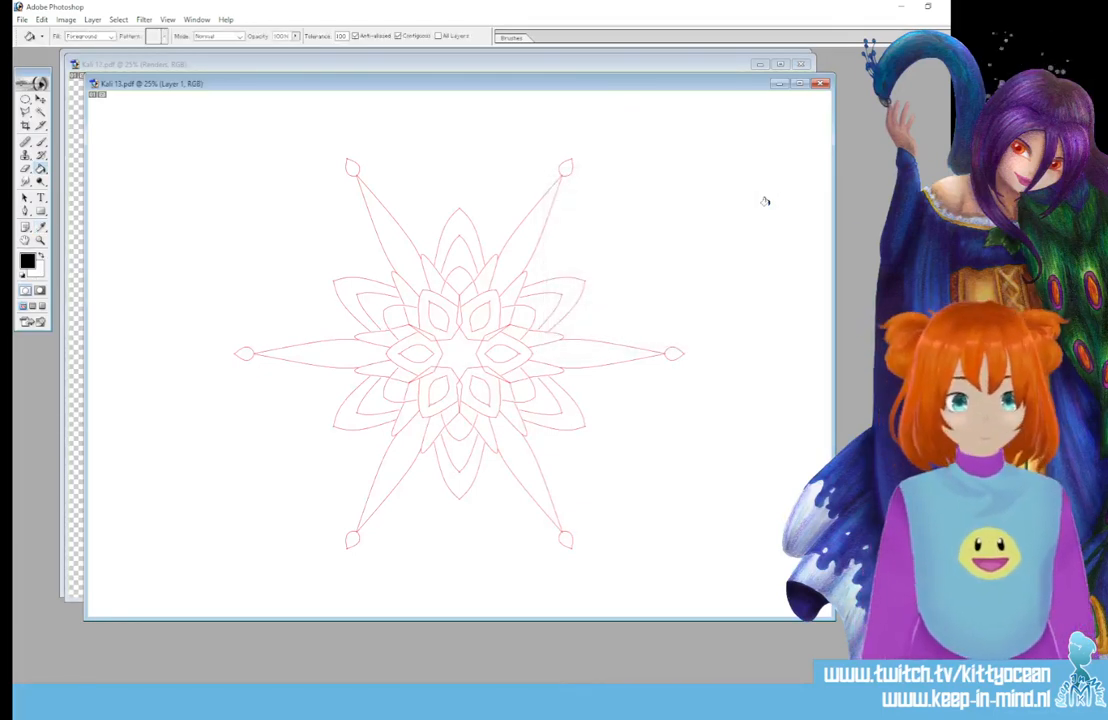
key(Return)
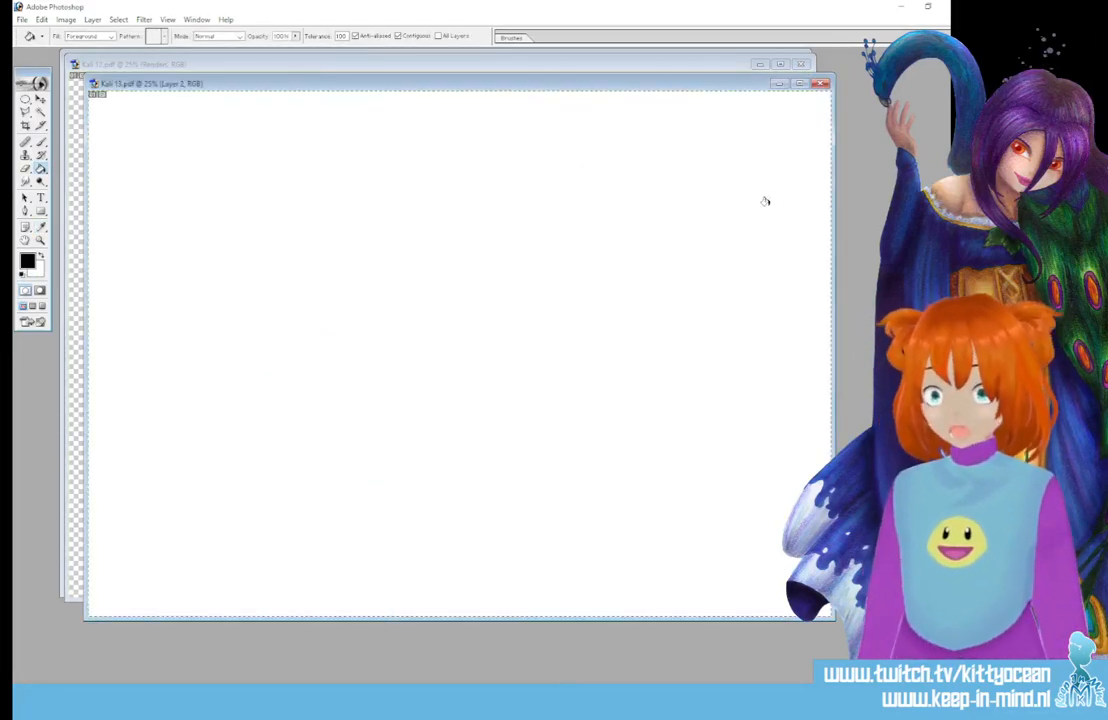
Add a 10 px black outside stroke to the Renders layer of Kali 13.pdf.
key(Return)
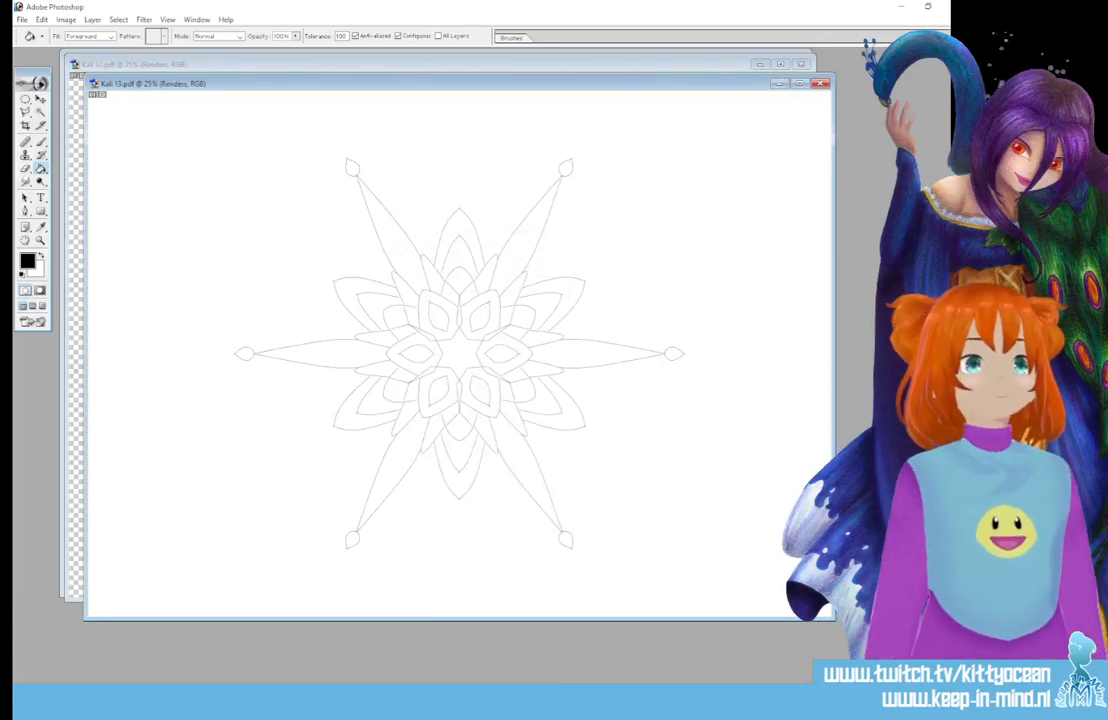
double_click(659, 298)
click(605, 262)
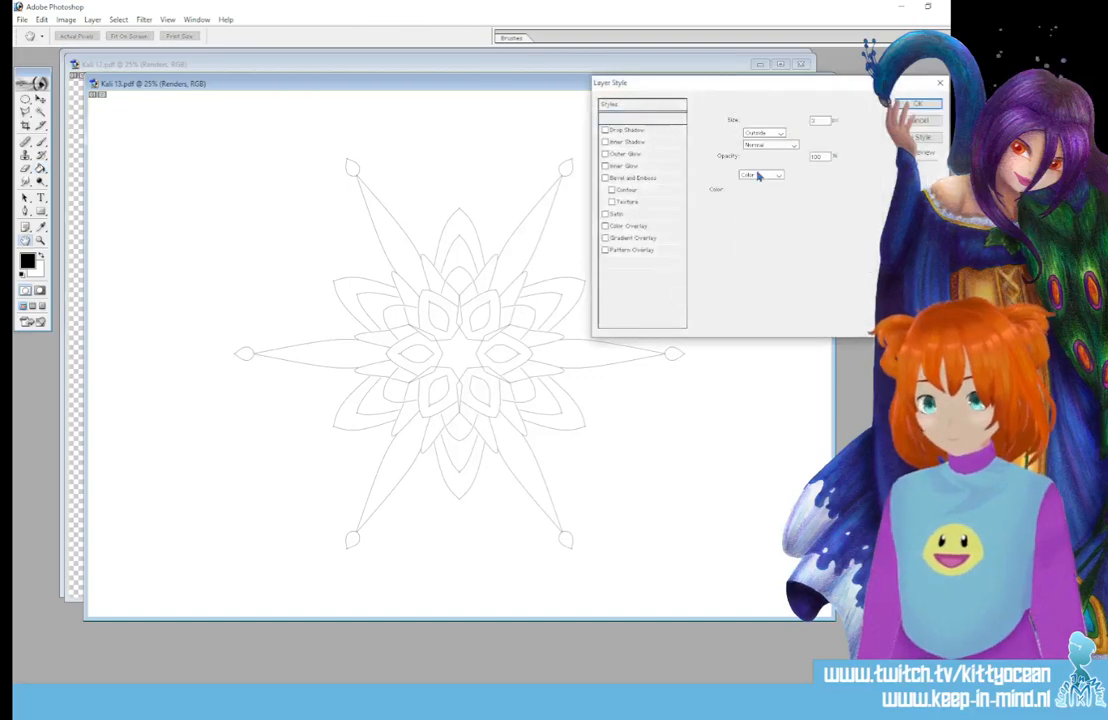
drag(745, 121, 750, 121)
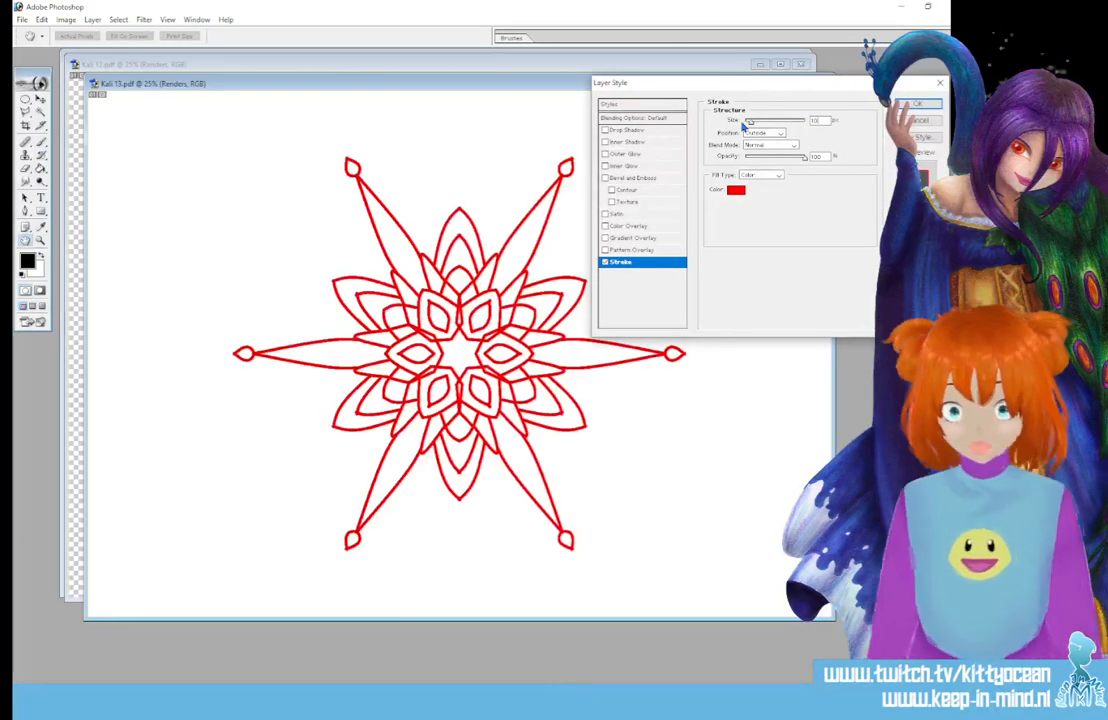
click(736, 190)
click(529, 251)
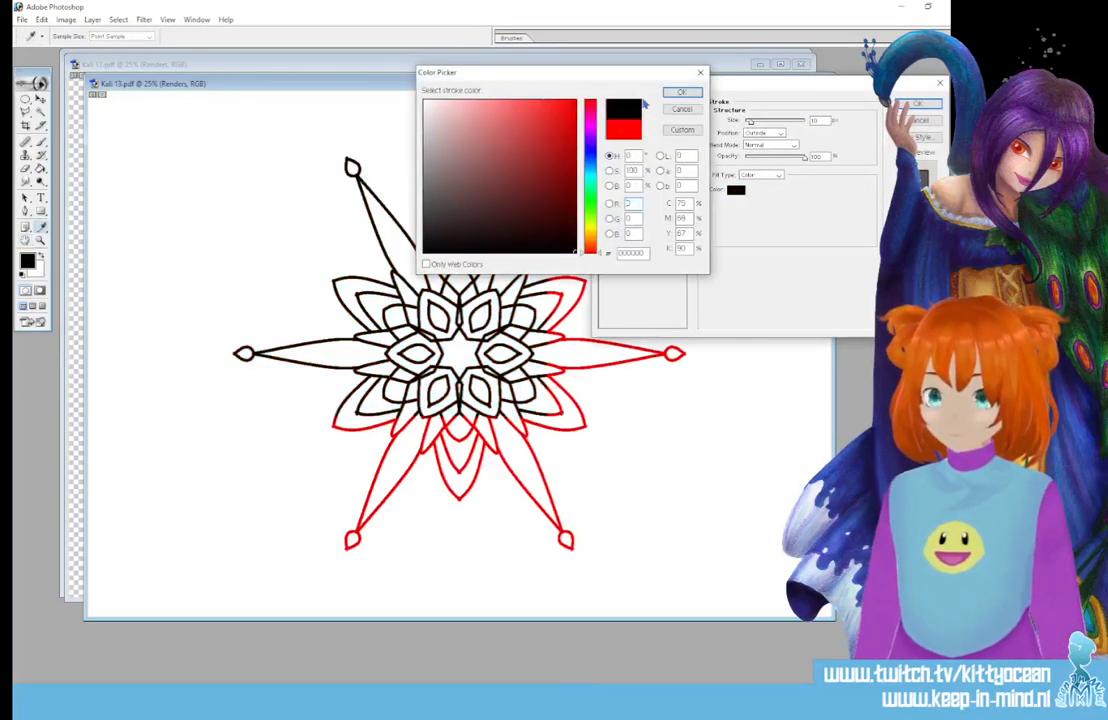
click(686, 94)
click(919, 105)
key(g)
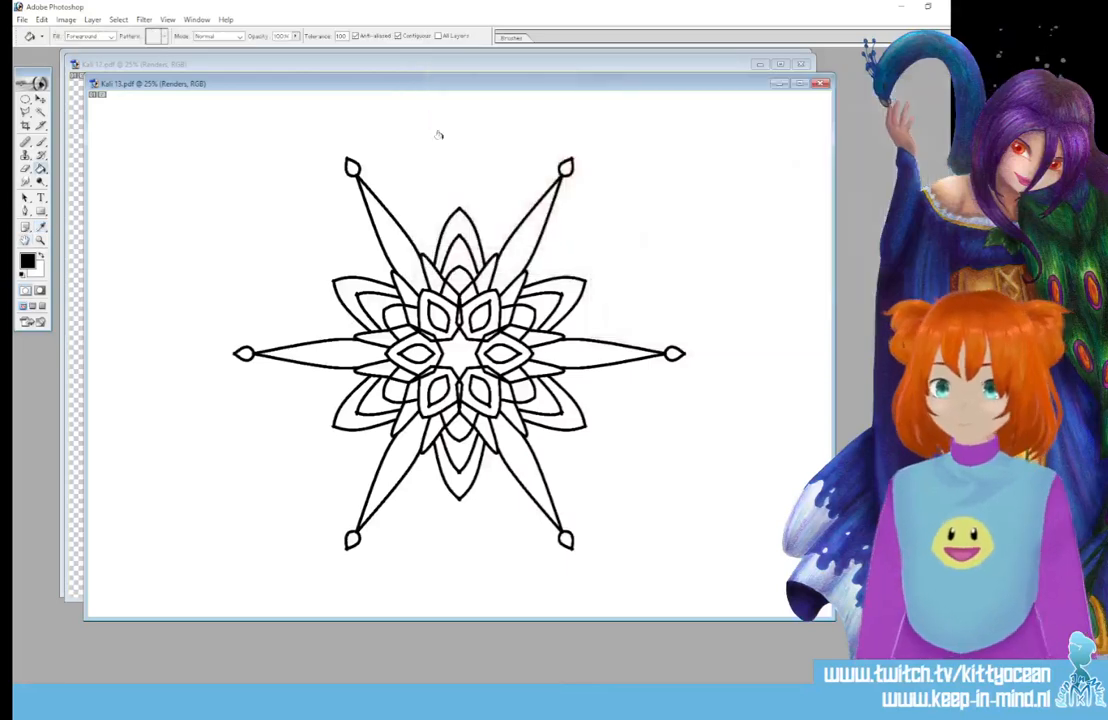
Save the thickened mandala as Kali 13 copy.png without interlacing, replacing the existing file.
click(21, 19)
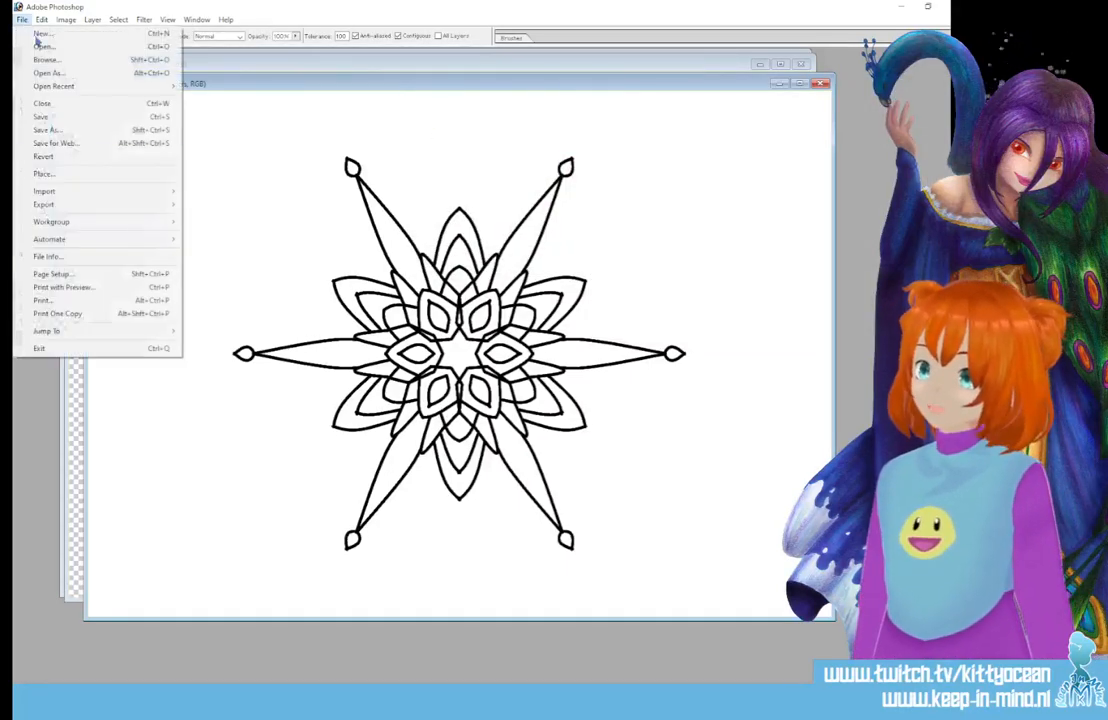
click(80, 131)
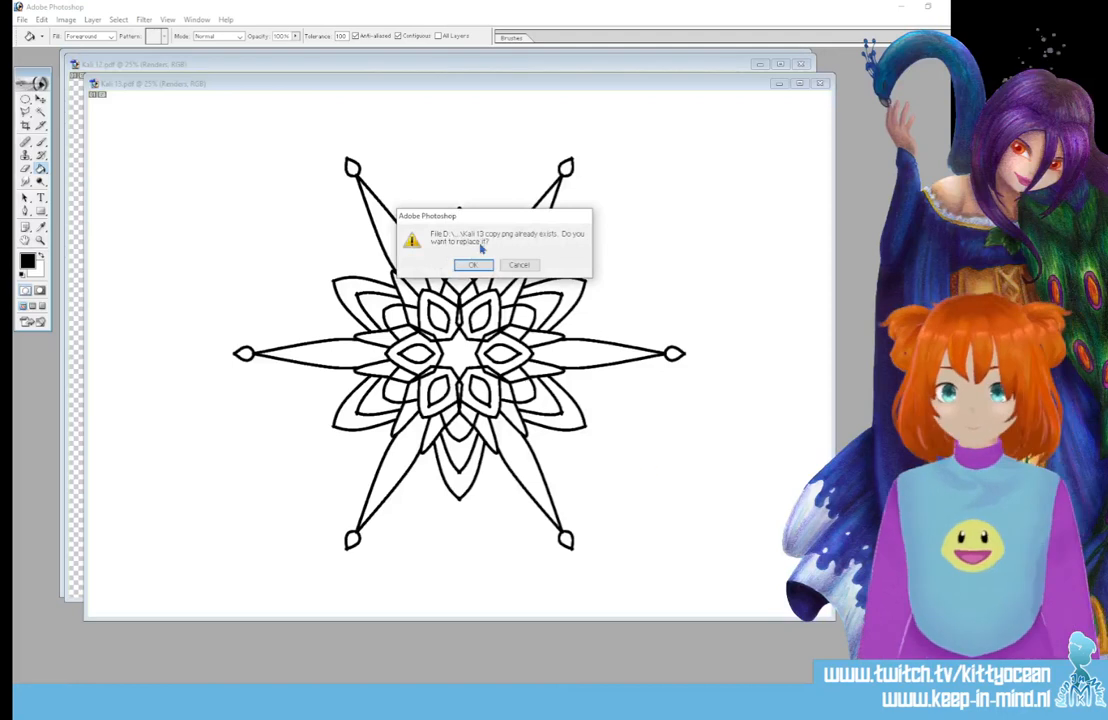
click(470, 263)
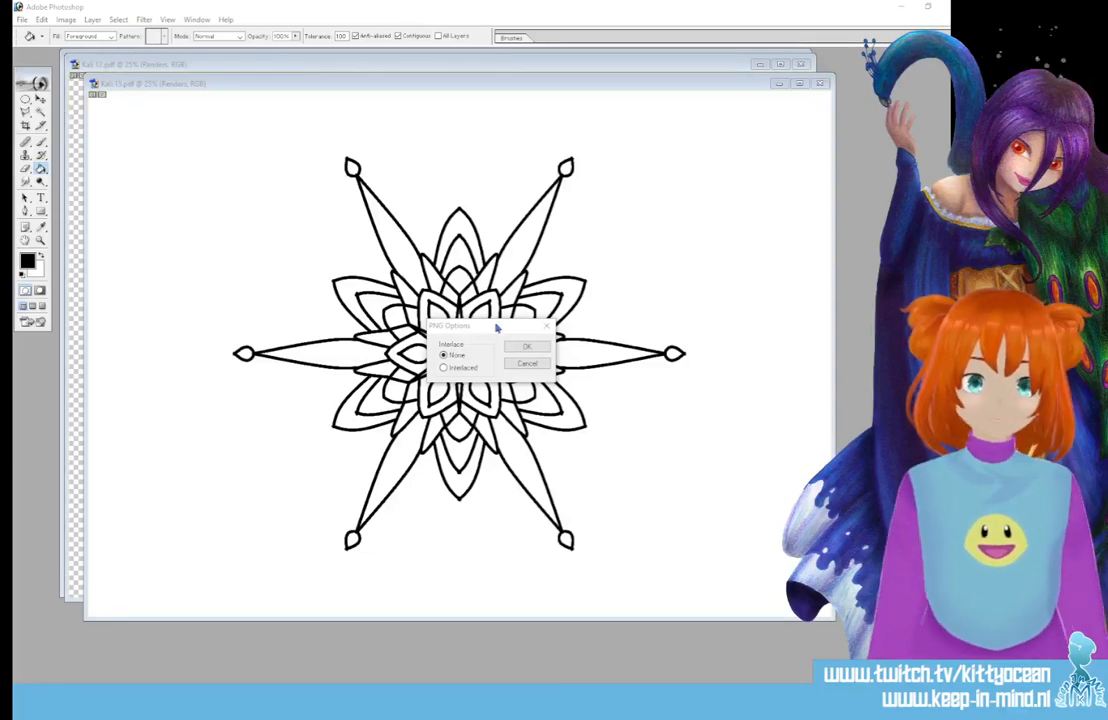
click(526, 346)
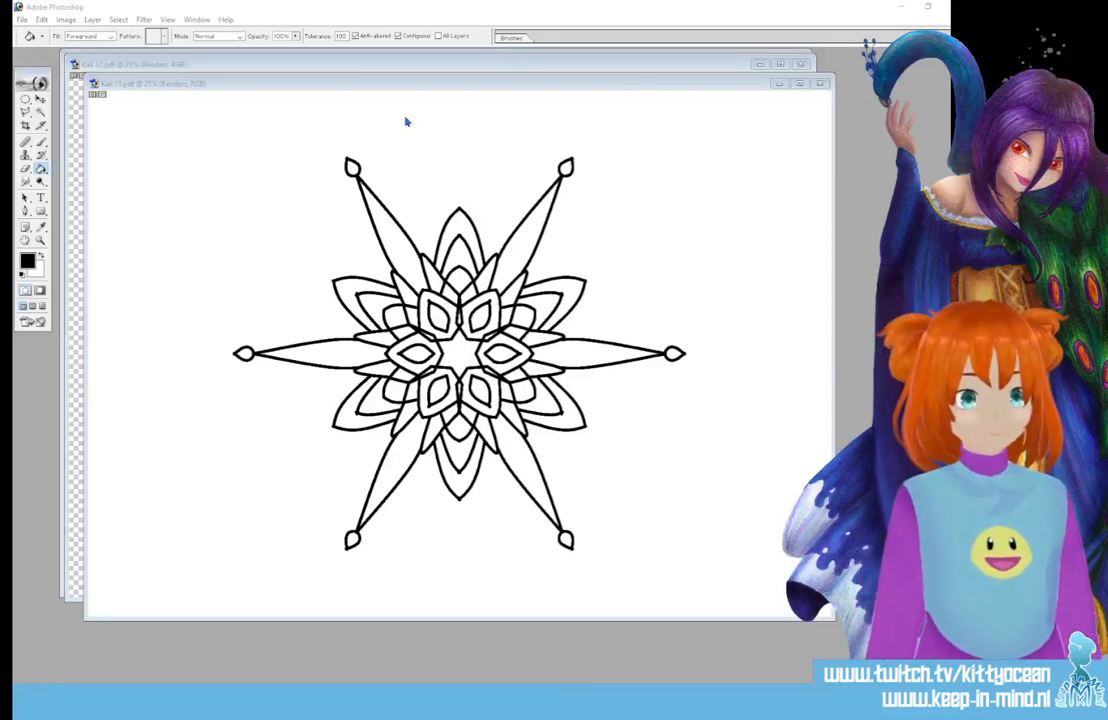
Close Kali 13.pdf and Kali 12.pdf without saving their changes.
click(174, 85)
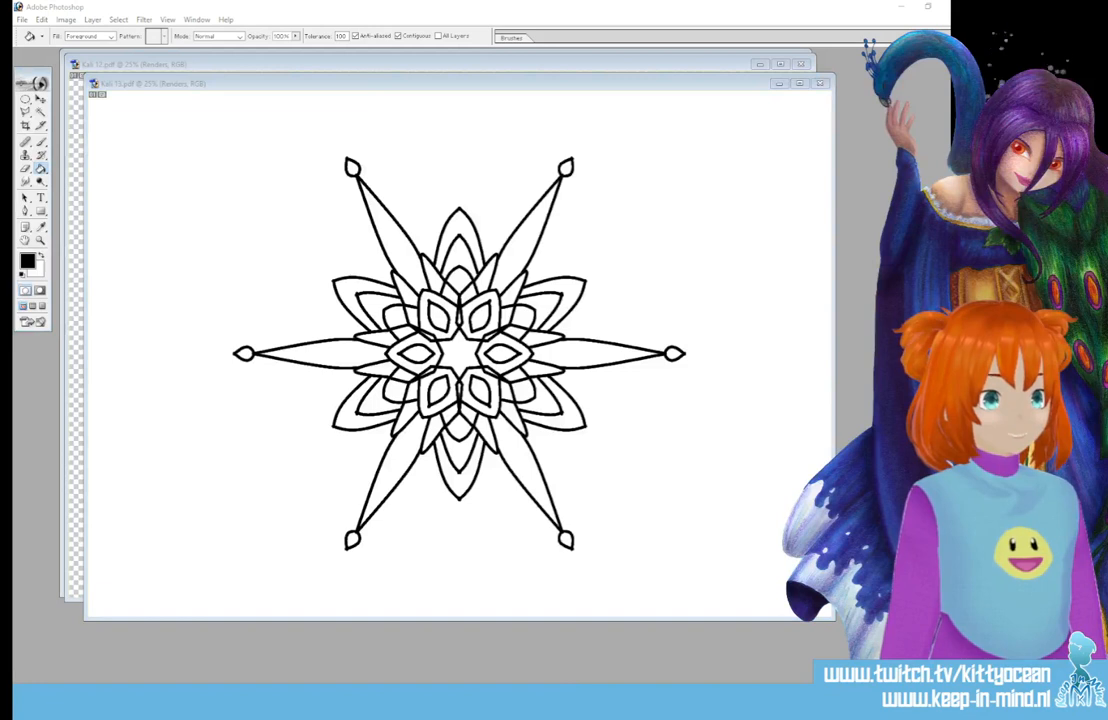
click(818, 83)
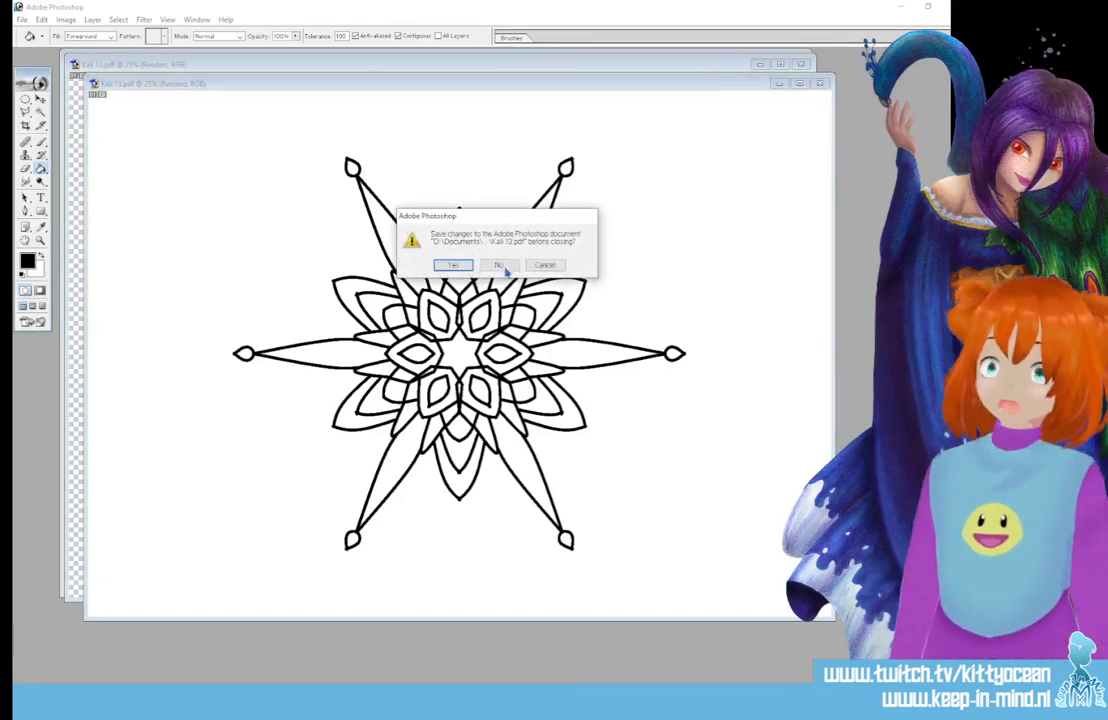
click(500, 264)
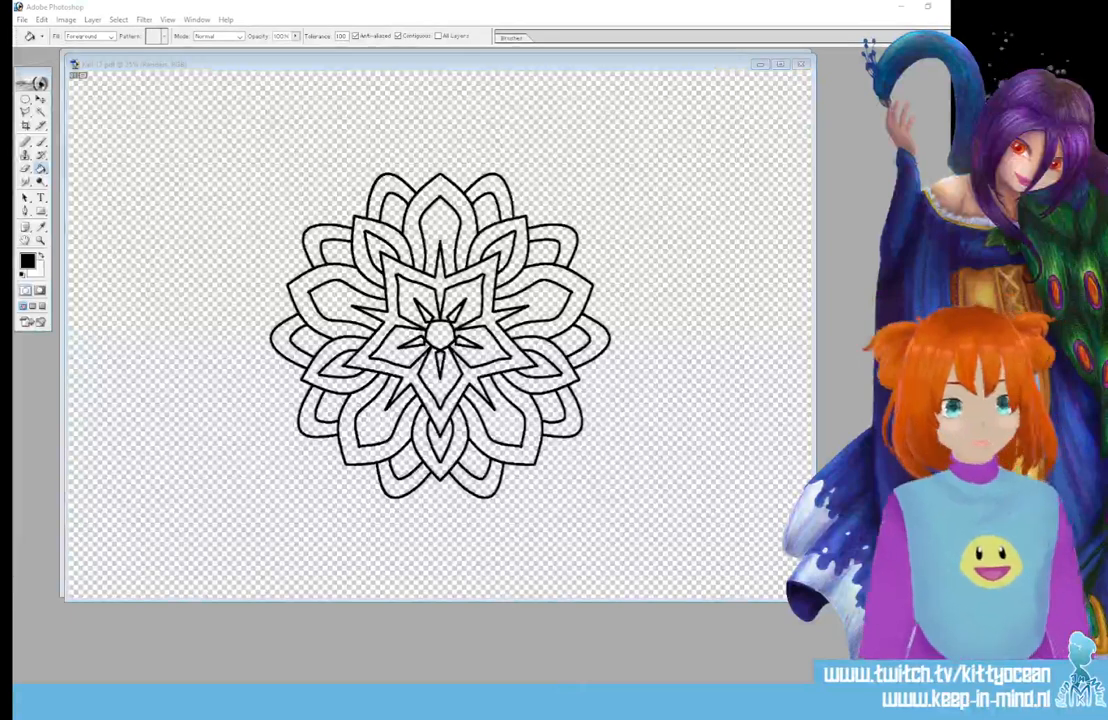
click(800, 64)
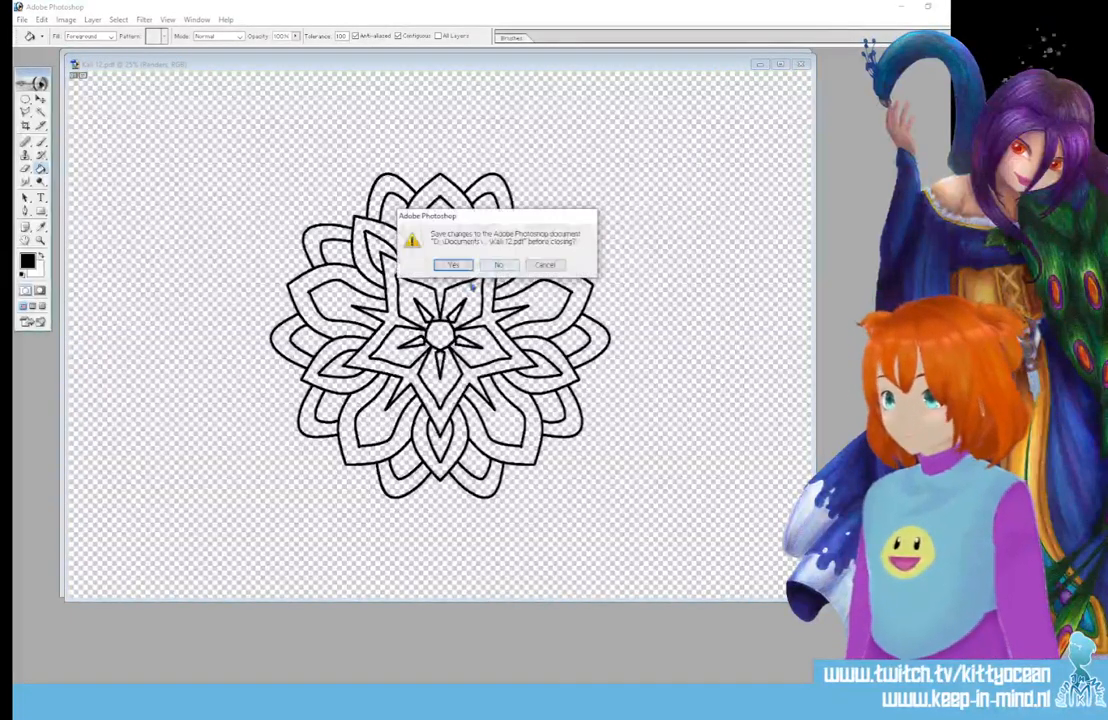
click(498, 265)
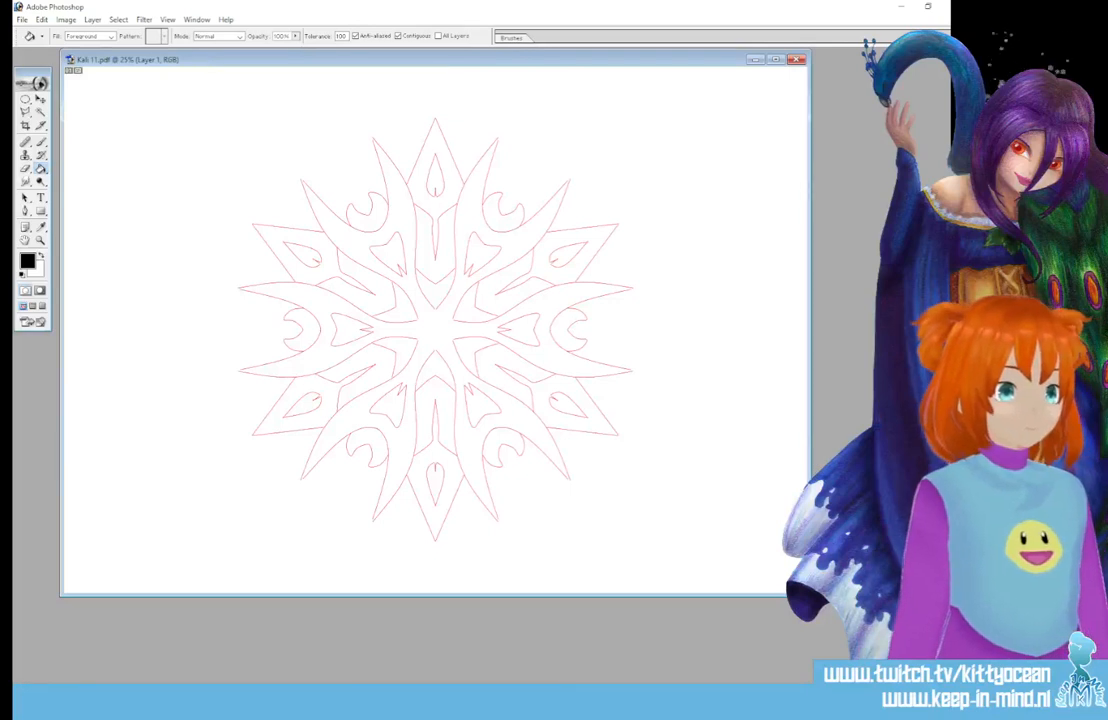
Extract the lines of Kali 11.pdf onto a separate layer, accepting the Levels settings and stopping the action at the Background command.
key(ctrl+l)
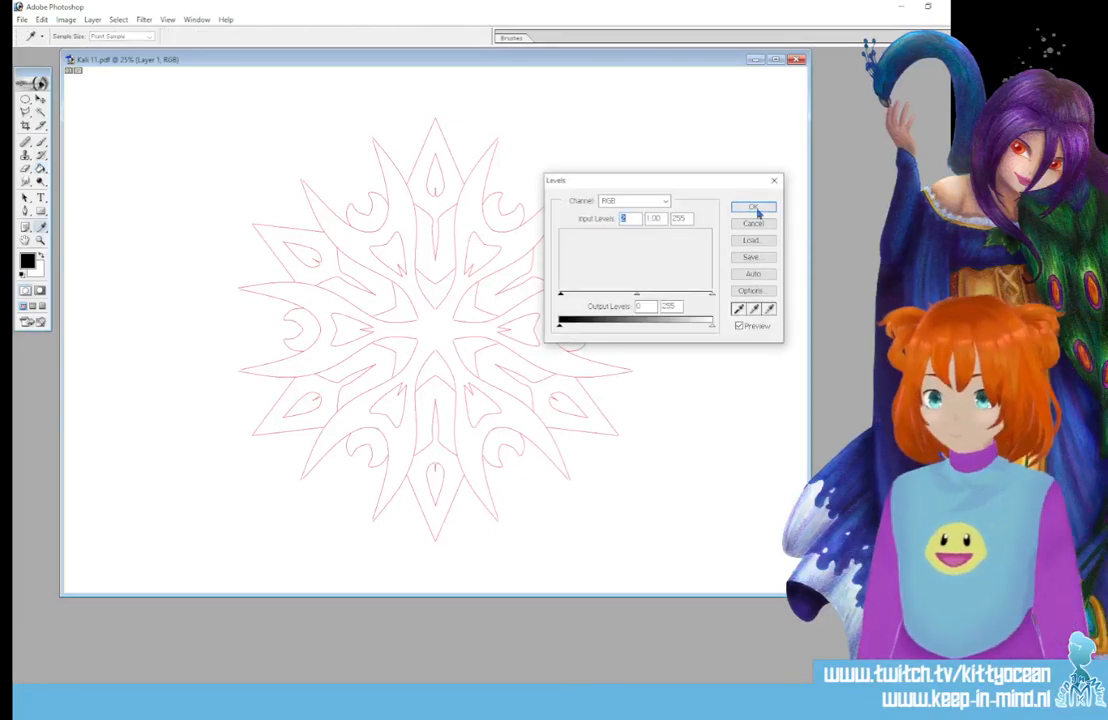
click(754, 206)
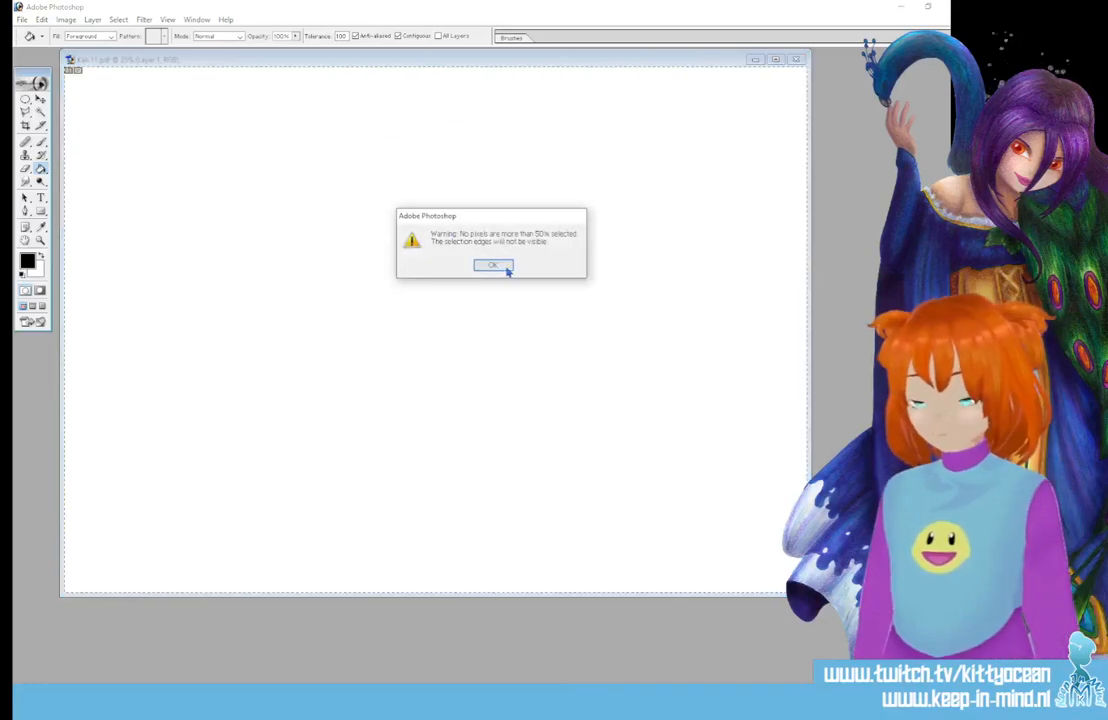
click(505, 267)
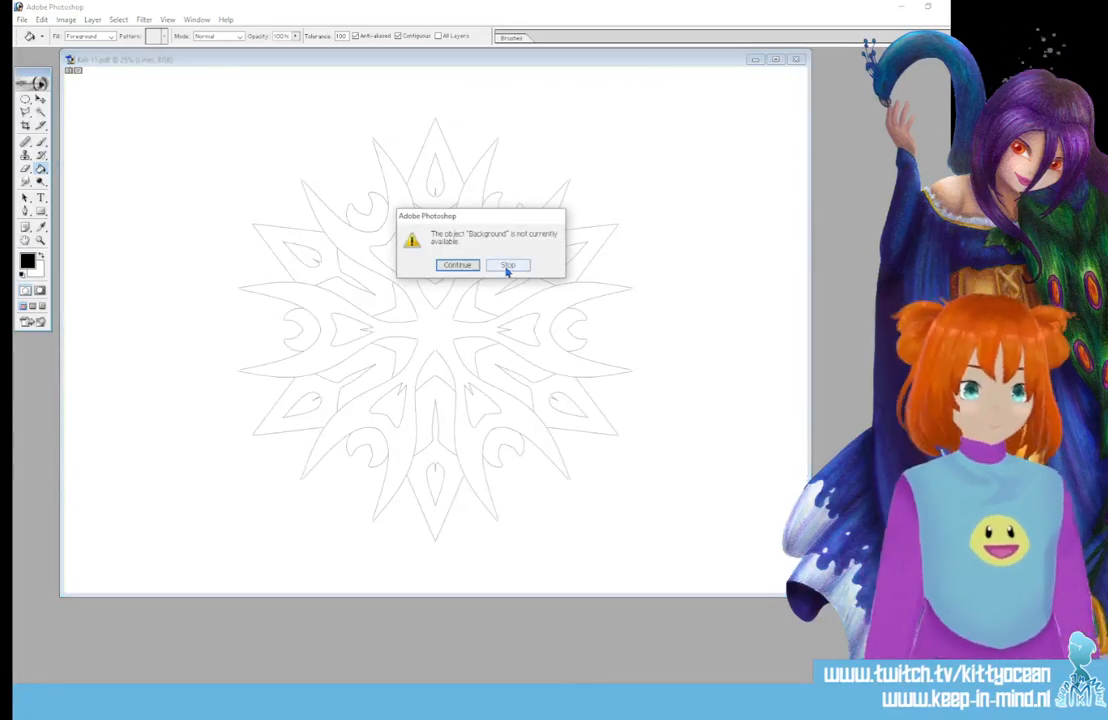
click(507, 264)
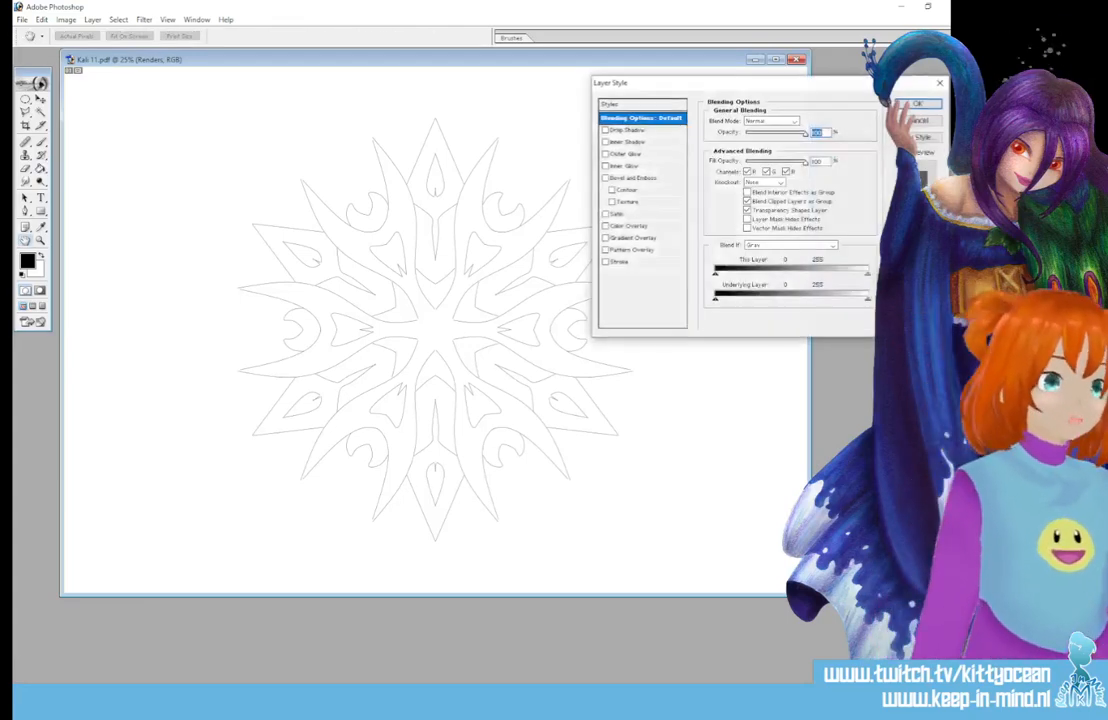
Add a 10 px black outside stroke to the Renders layer of Kali 11.pdf.
click(627, 262)
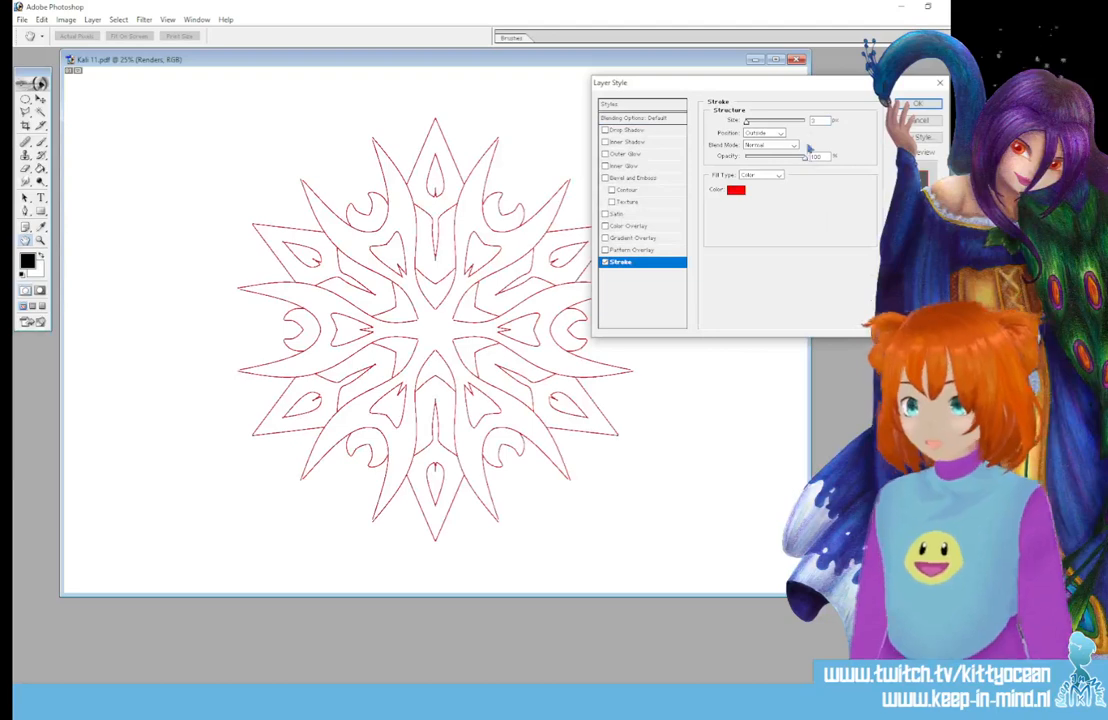
drag(747, 122, 751, 122)
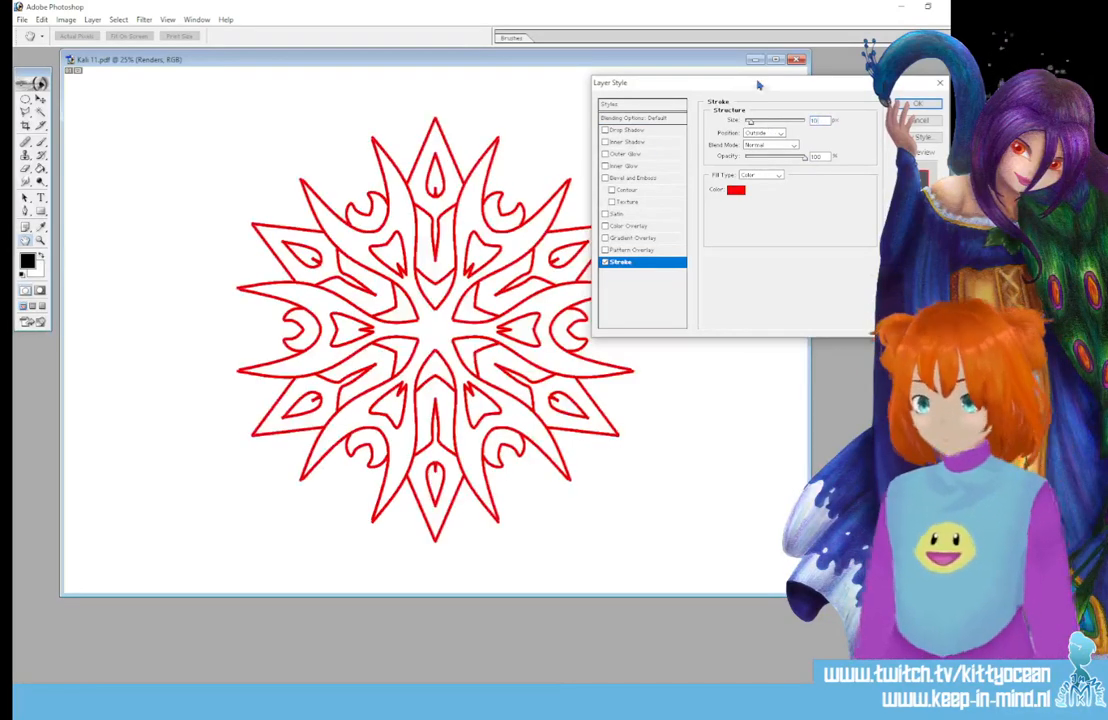
click(736, 189)
drag(492, 172, 385, 296)
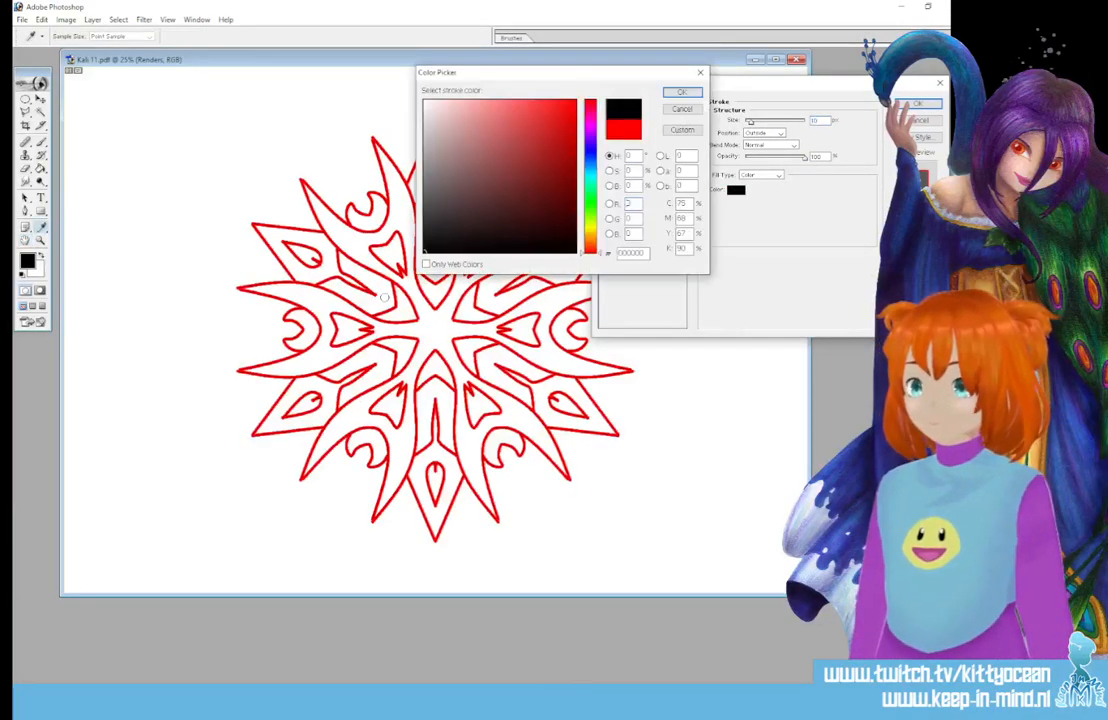
click(689, 97)
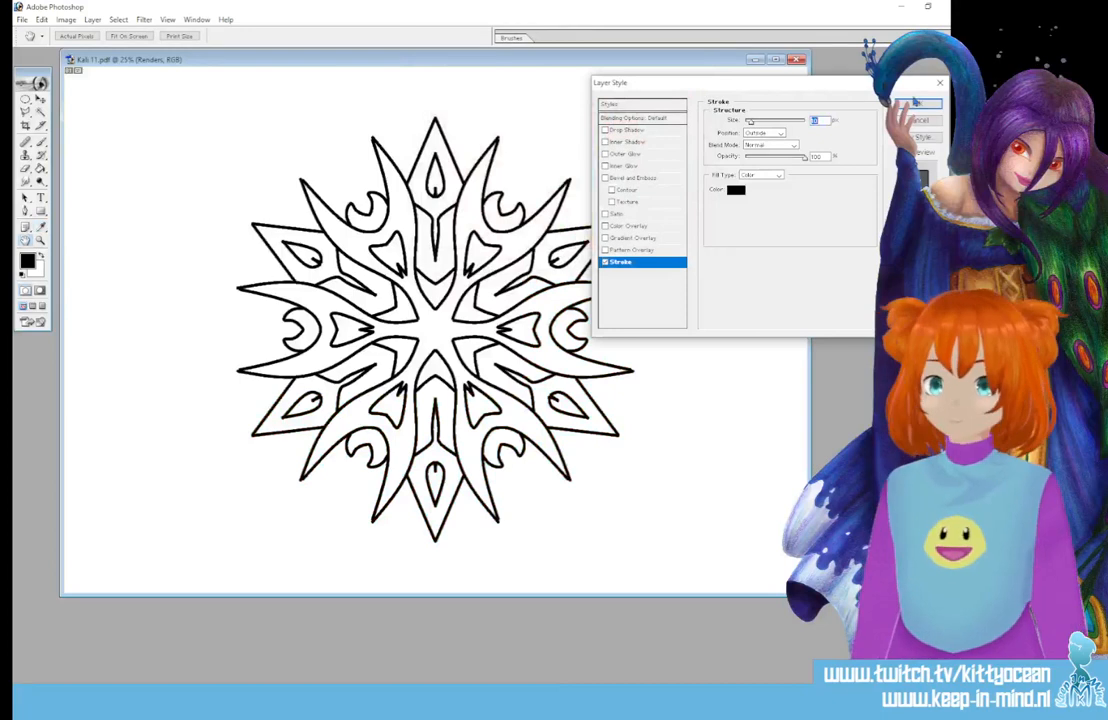
key(Return)
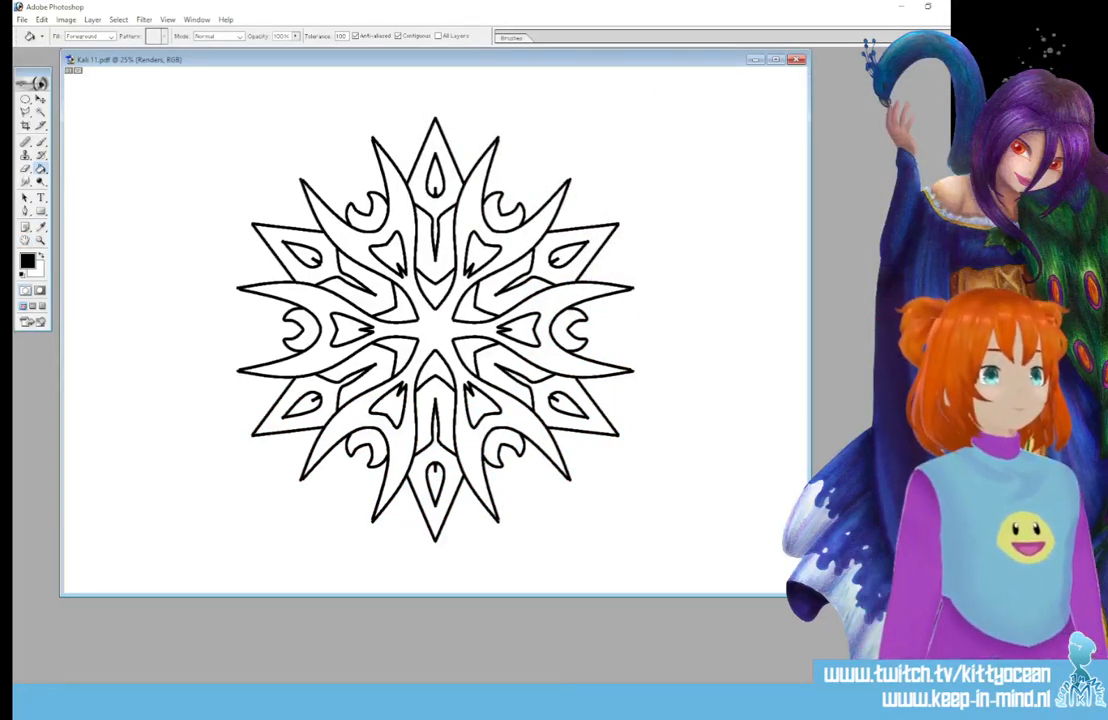
Try to select the blank area around the mandala on the Renders layer with the Magic Wand.
key(alt+[)
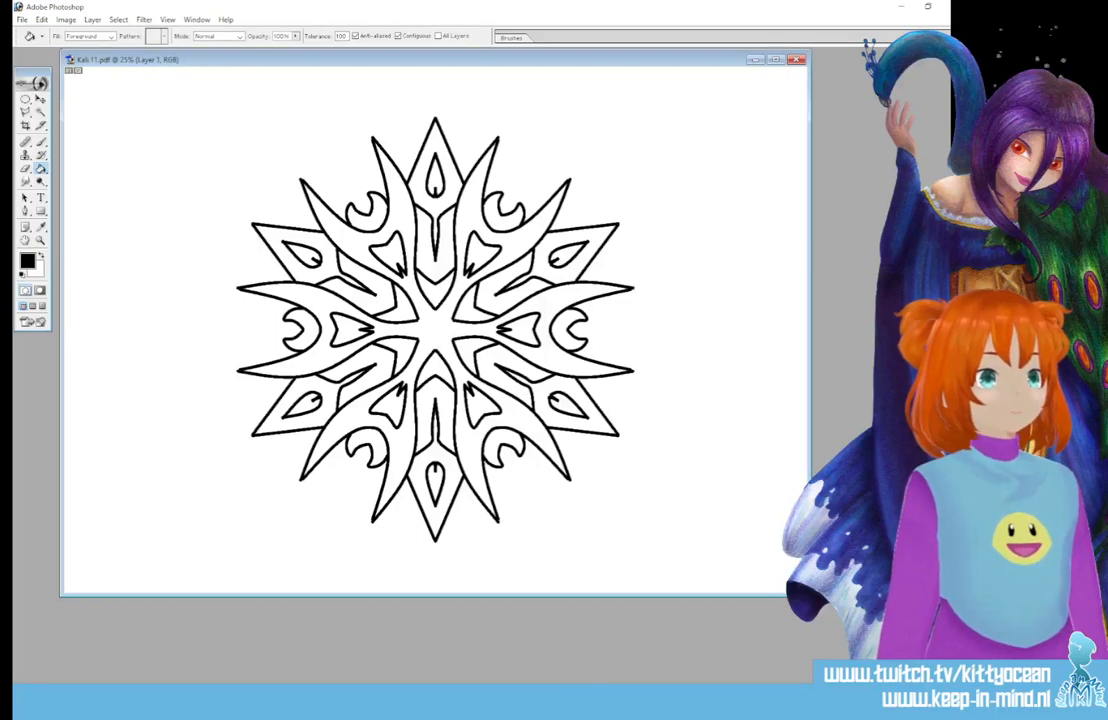
key(alt+[)
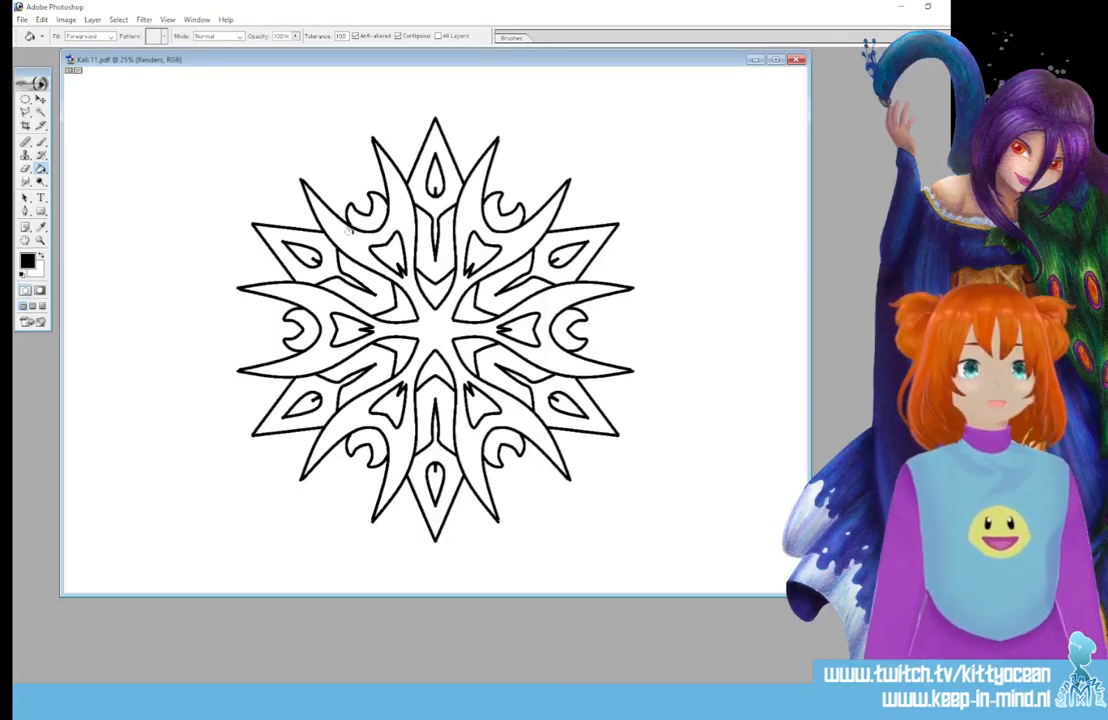
click(40, 113)
click(162, 234)
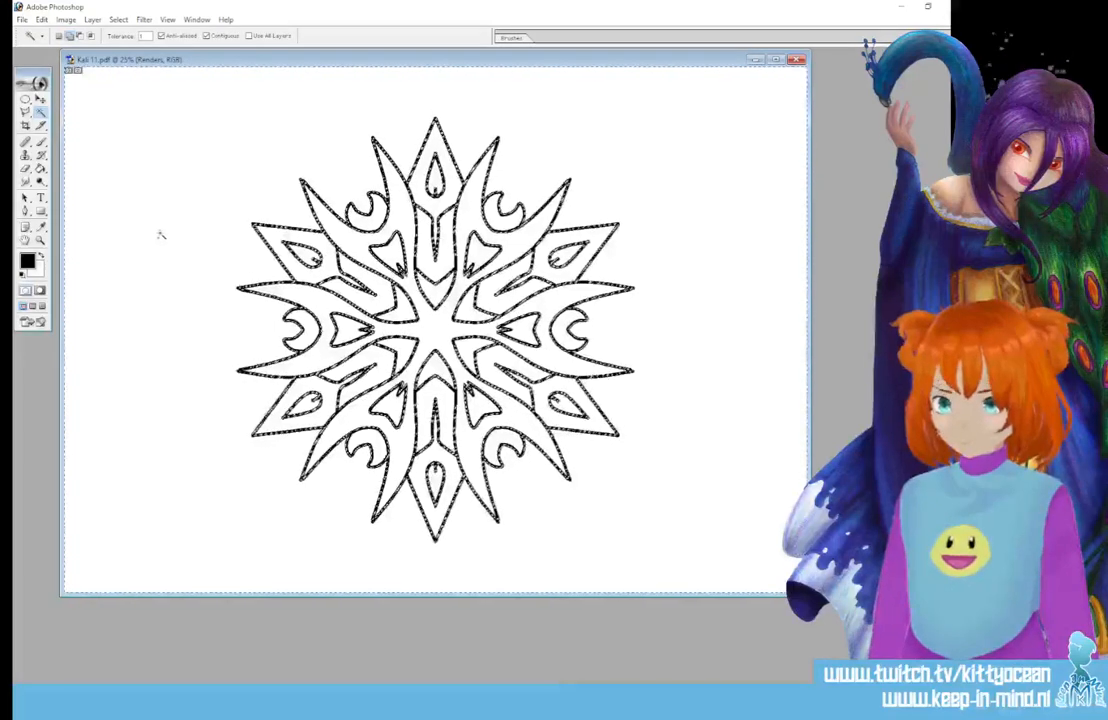
key(ctrl+d)
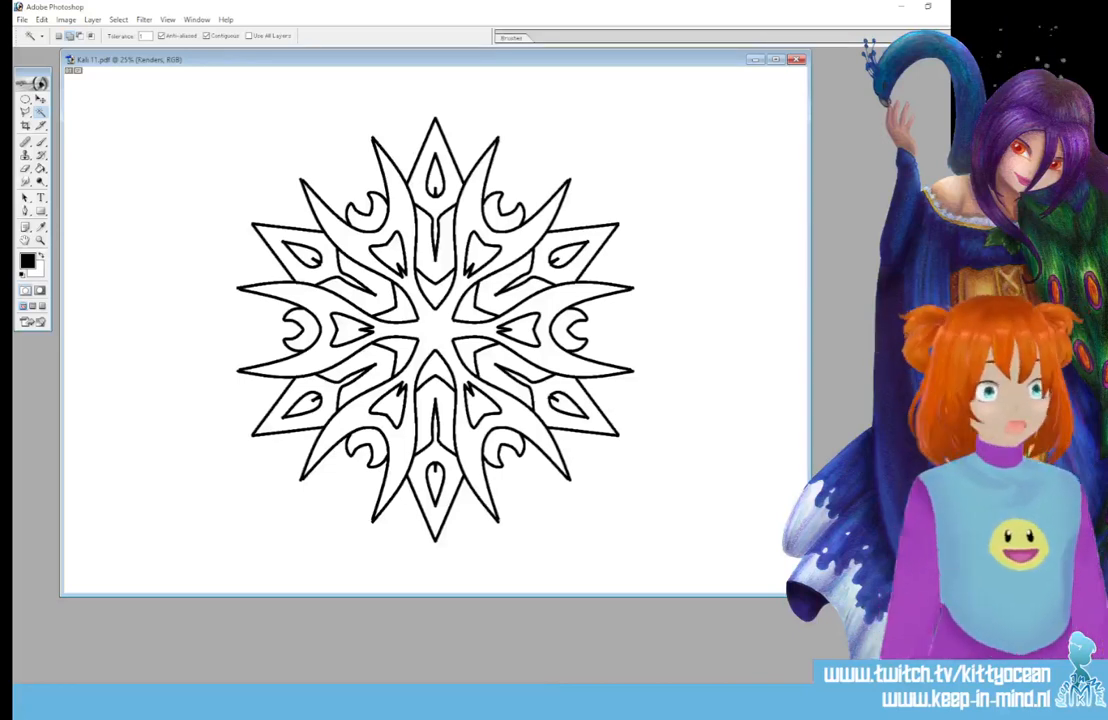
Select the mandala's outer silhouette on Layer 3 by inverting a Magic Wand selection of its surroundings, and fill it with white.
key(alt+[)
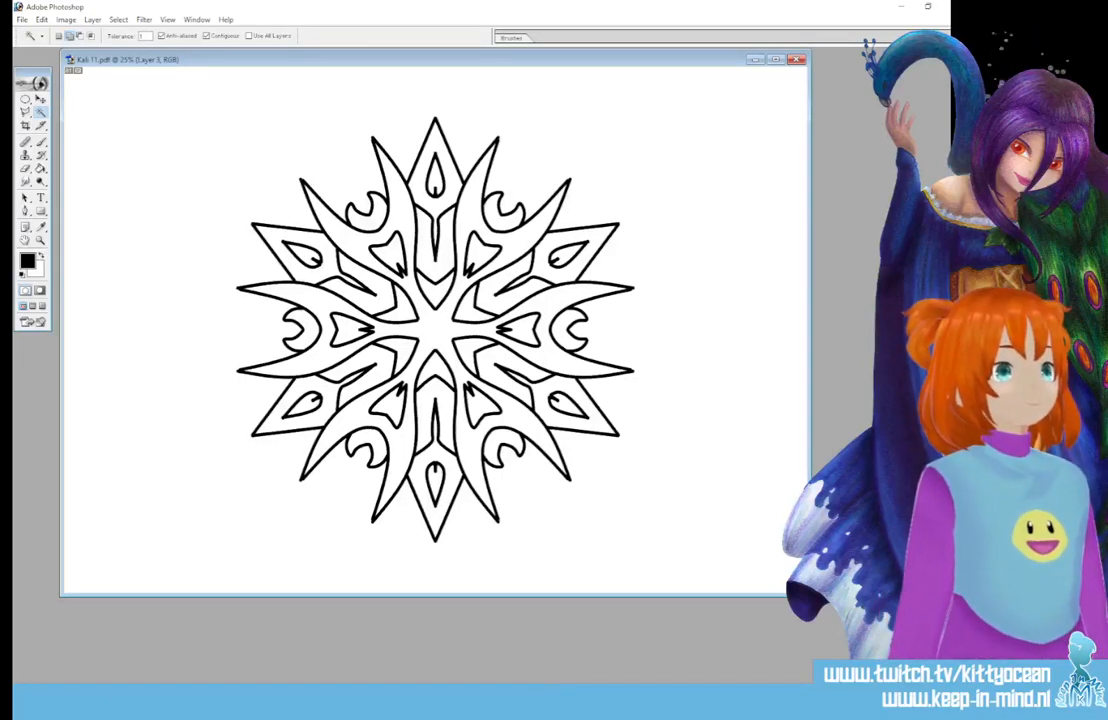
click(701, 328)
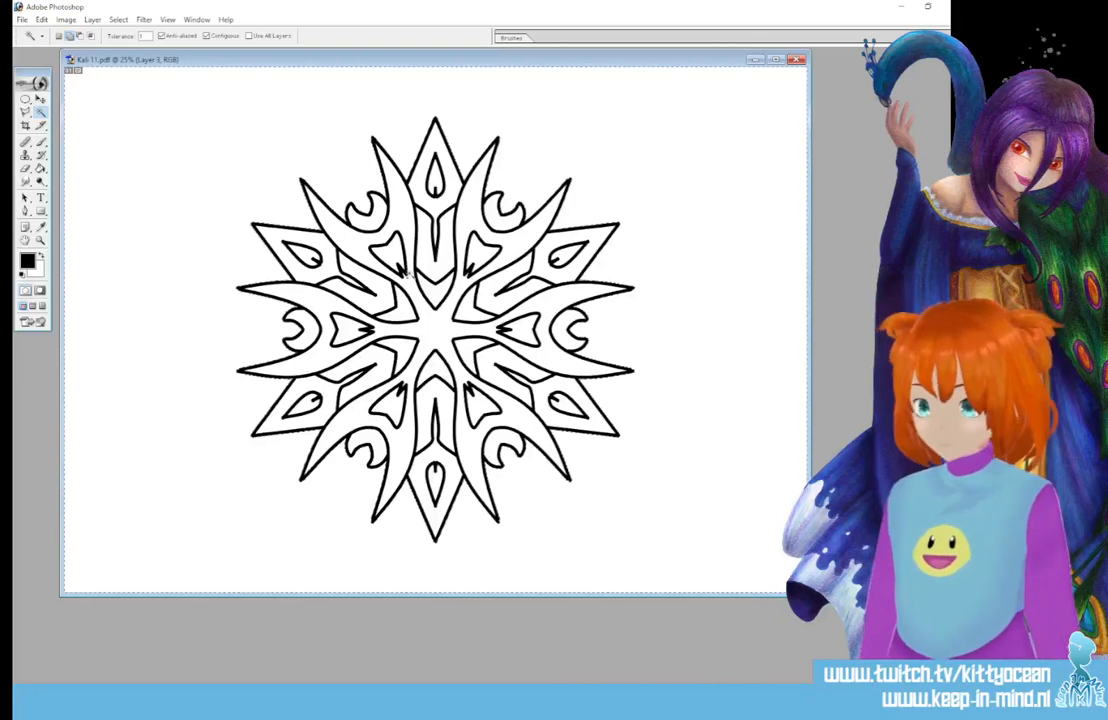
key(ctrl+d)
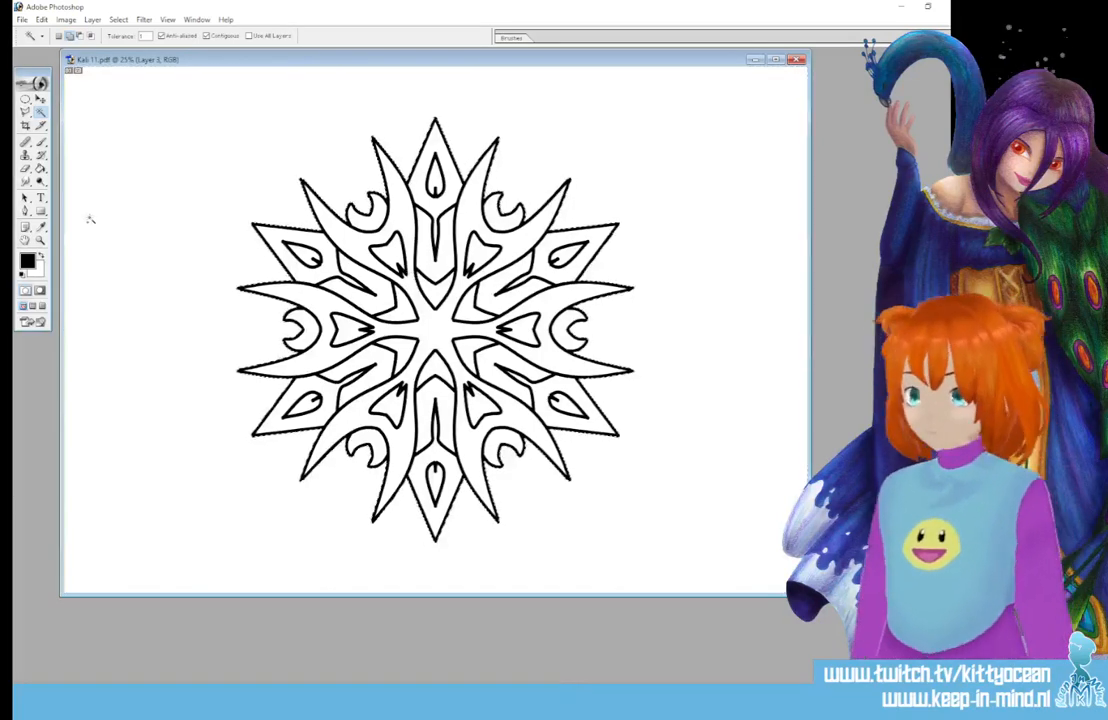
click(41, 256)
click(41, 168)
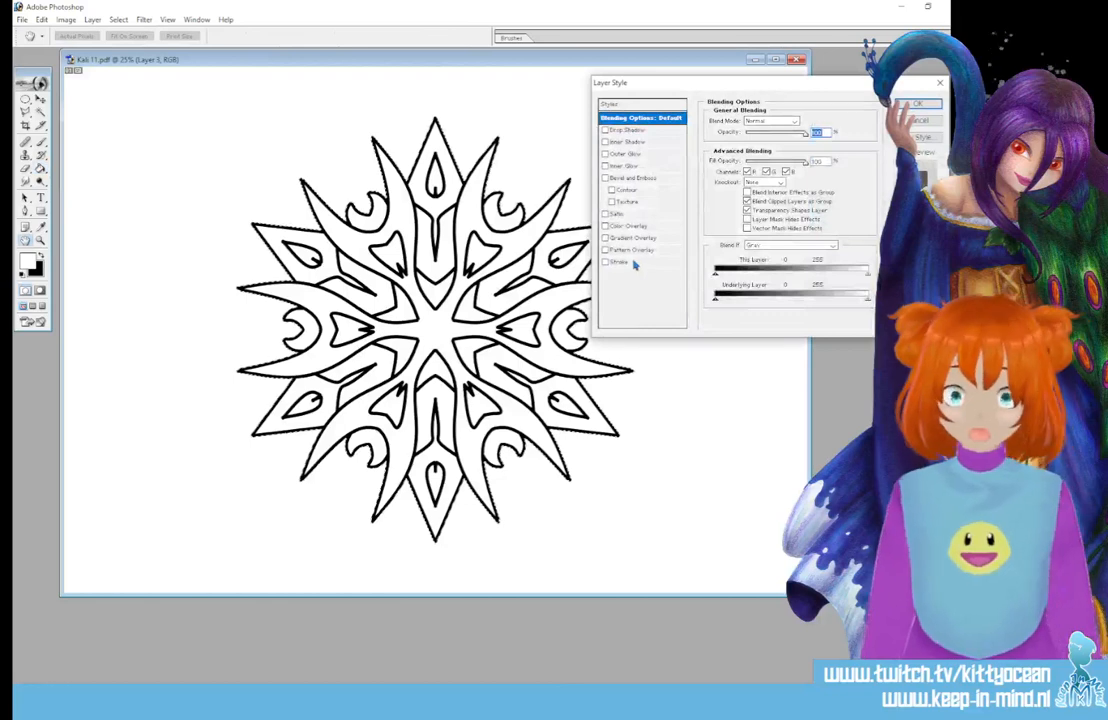
Outline the mandala silhouette on Layer 3 with a 15 px black outside stroke and clear the selection.
click(626, 262)
drag(747, 121, 772, 122)
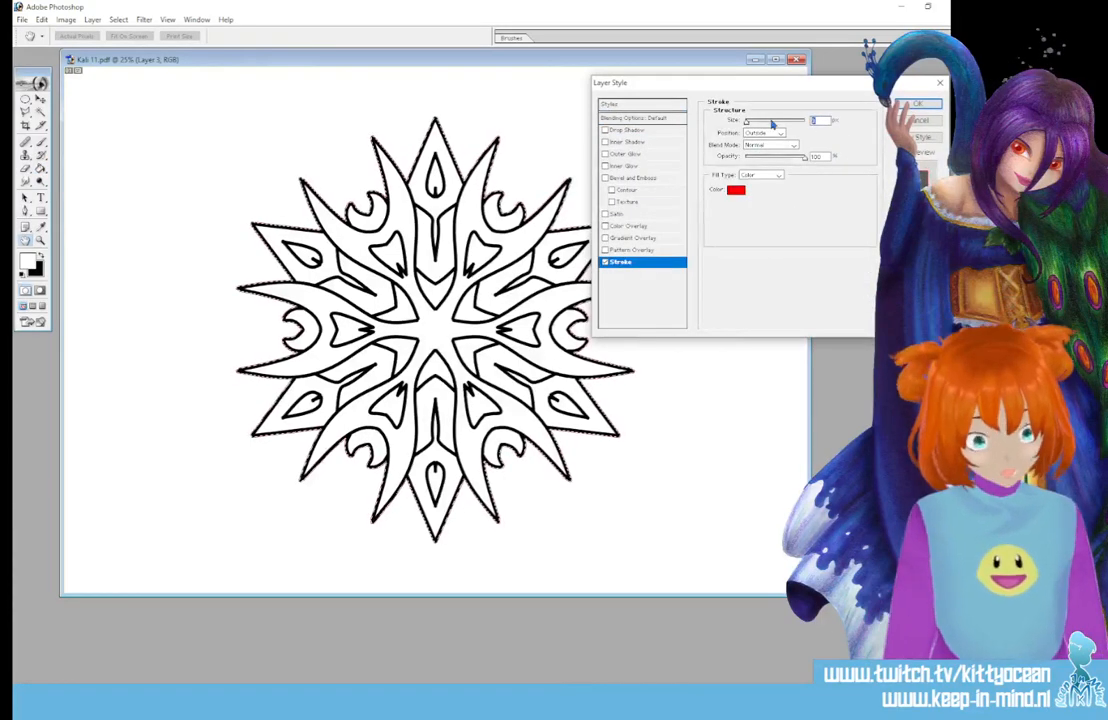
click(736, 190)
drag(507, 237, 711, 253)
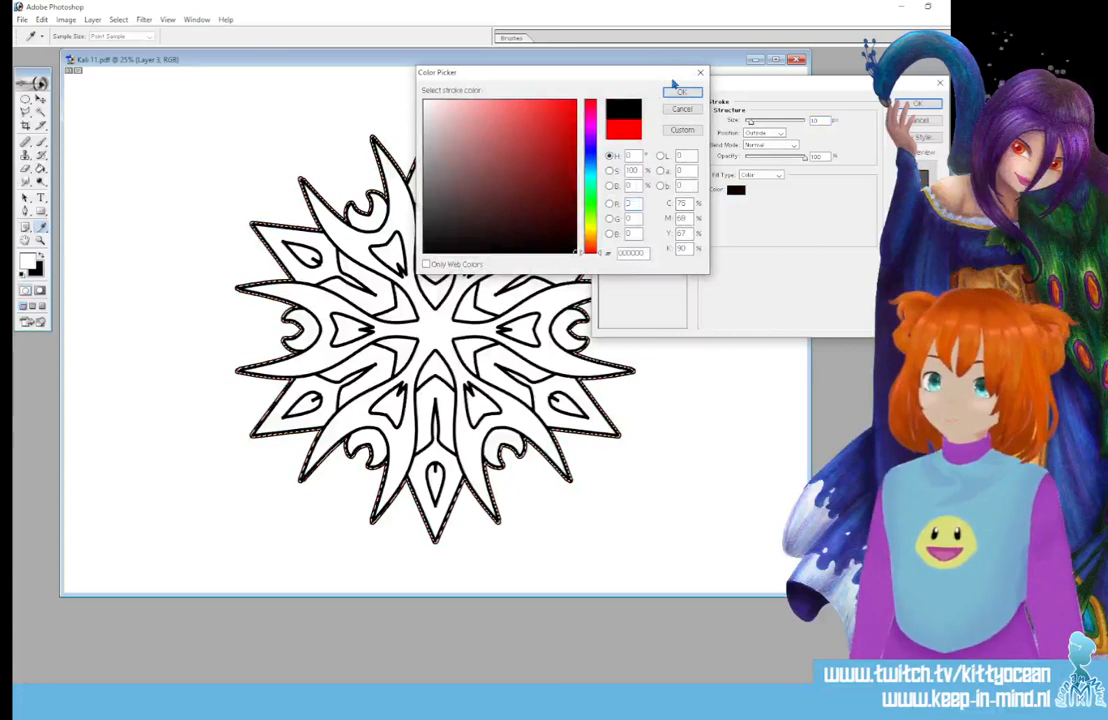
click(681, 92)
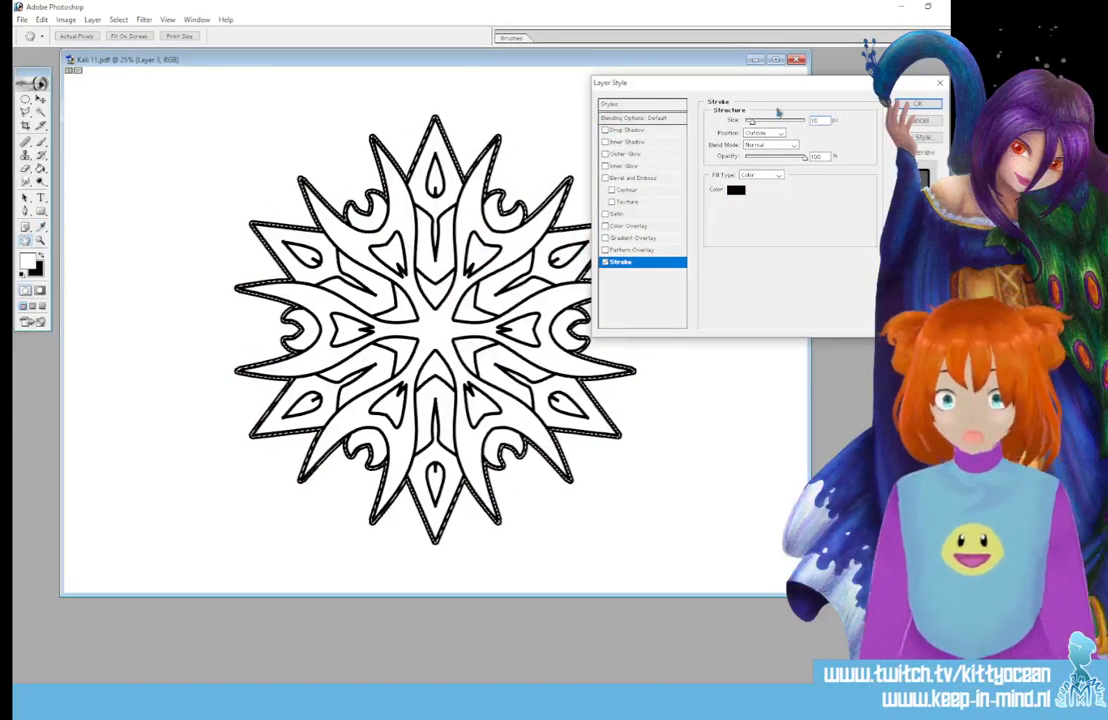
click(918, 104)
key(ctrl+d)
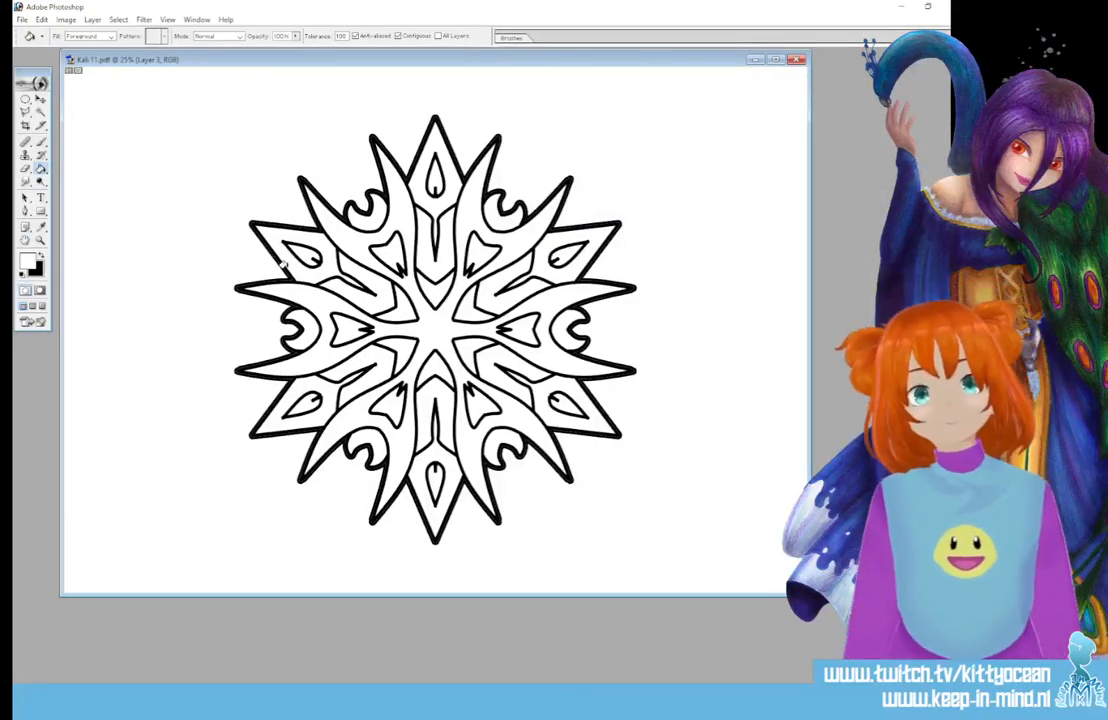
Save the Kali 11 mandala with a transparent background as a PNG copy and close Kali 11.pdf without saving its changes.
click(22, 19)
mouse_move(168, 20)
click(516, 234)
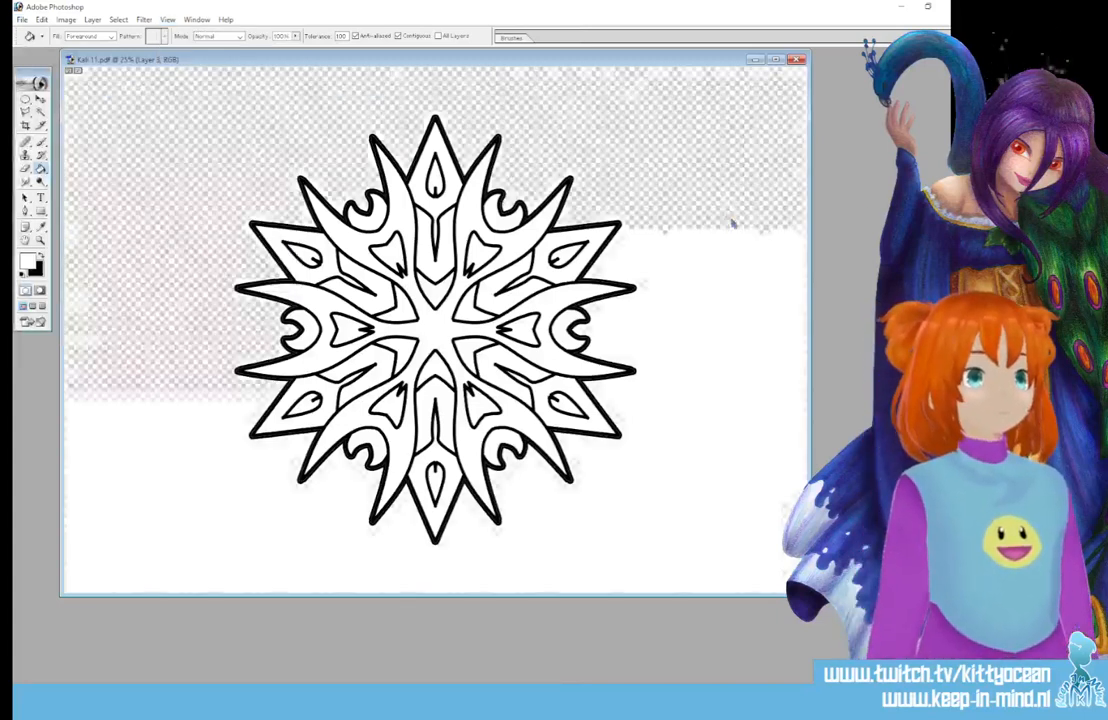
click(22, 19)
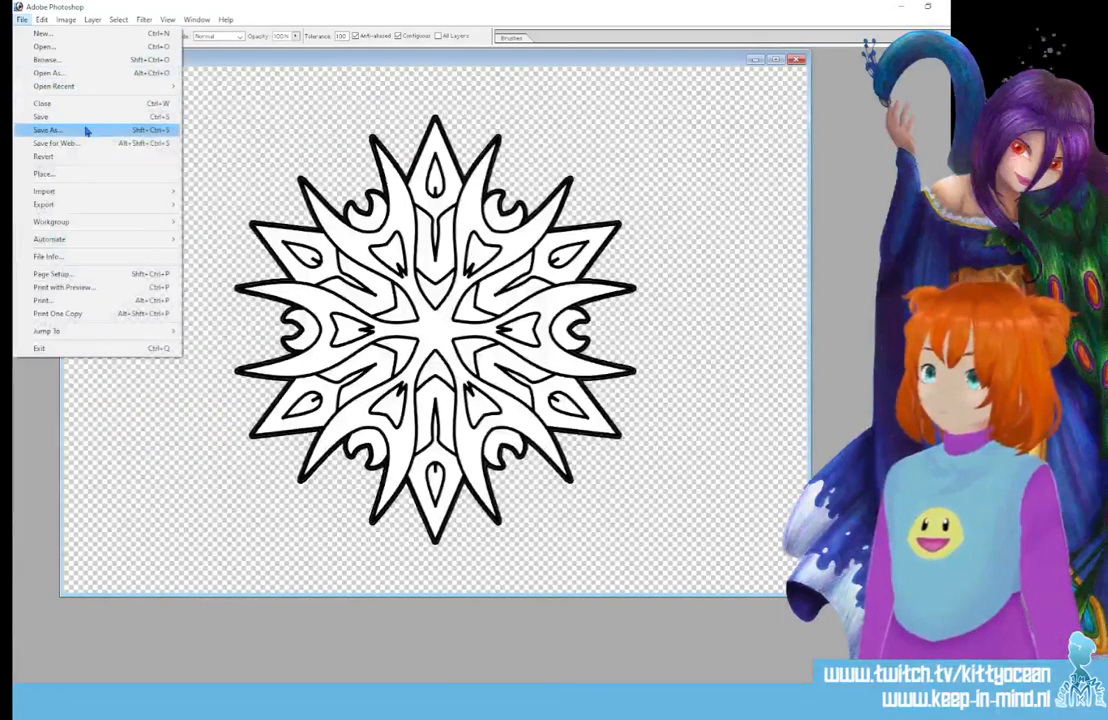
key(Escape)
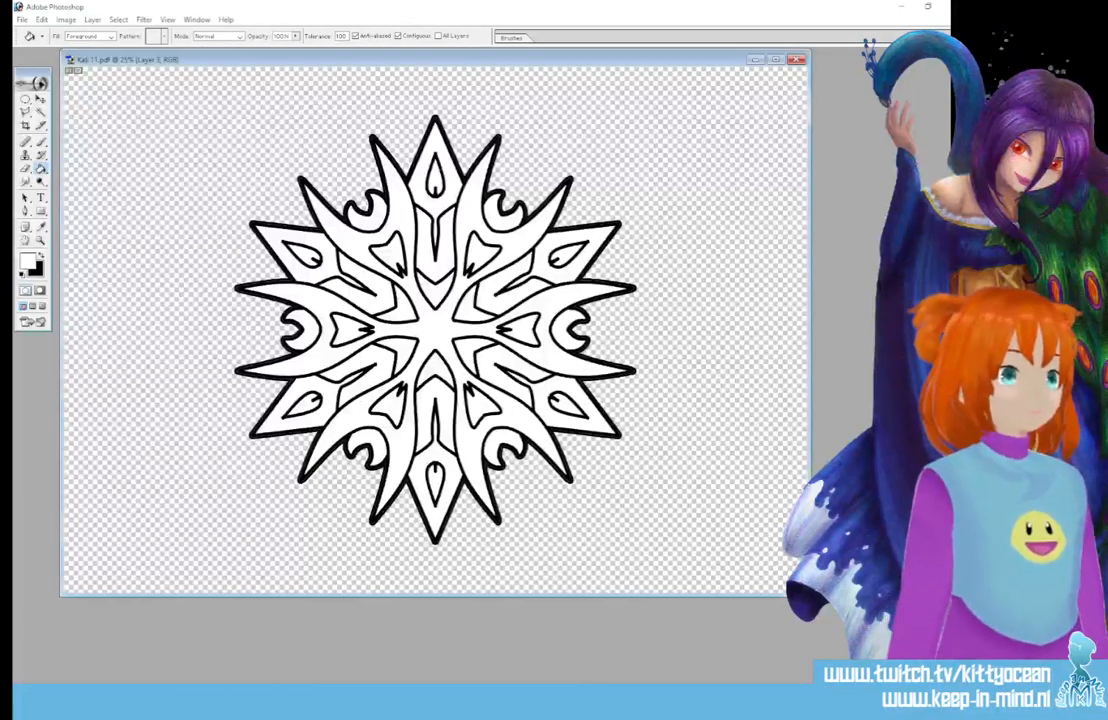
key(Return)
click(518, 348)
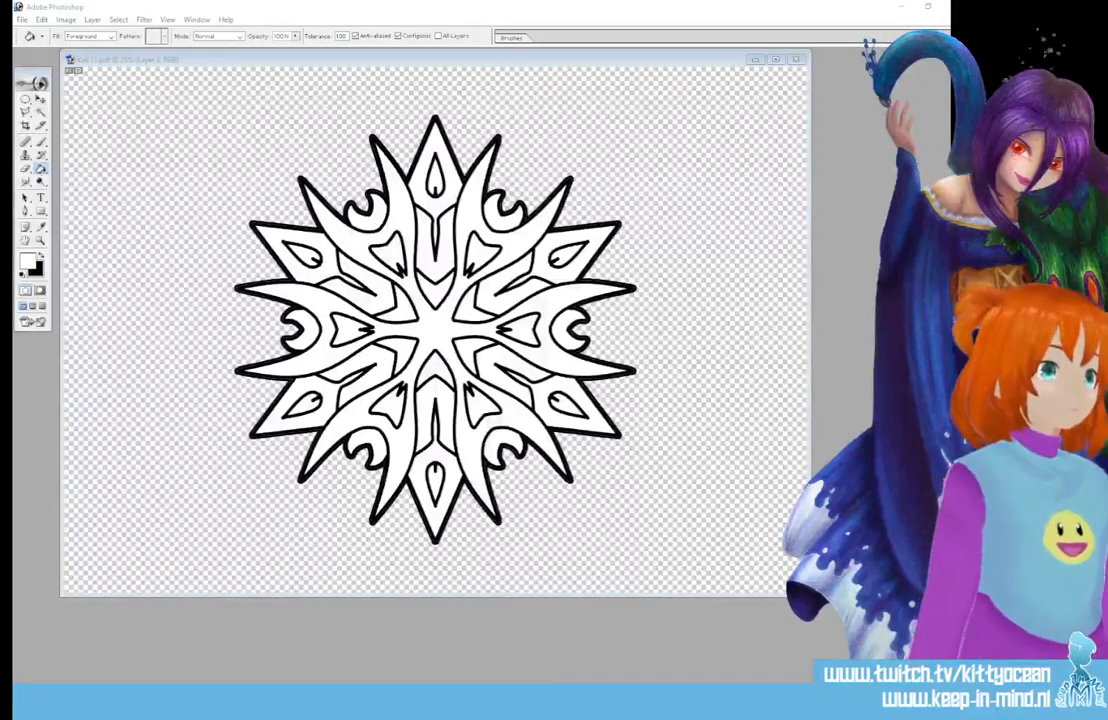
click(796, 59)
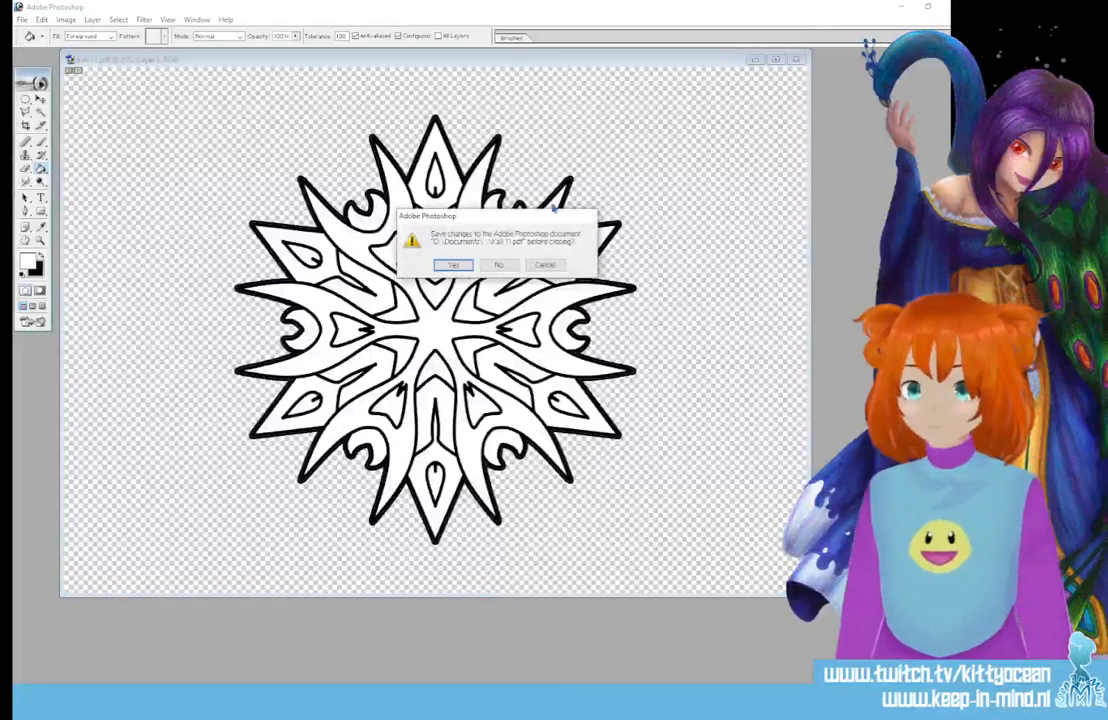
click(508, 265)
Switch to Clip Studio Paint and open the Kali 05 to Kali 15 copy PNG files.
click(945, 6)
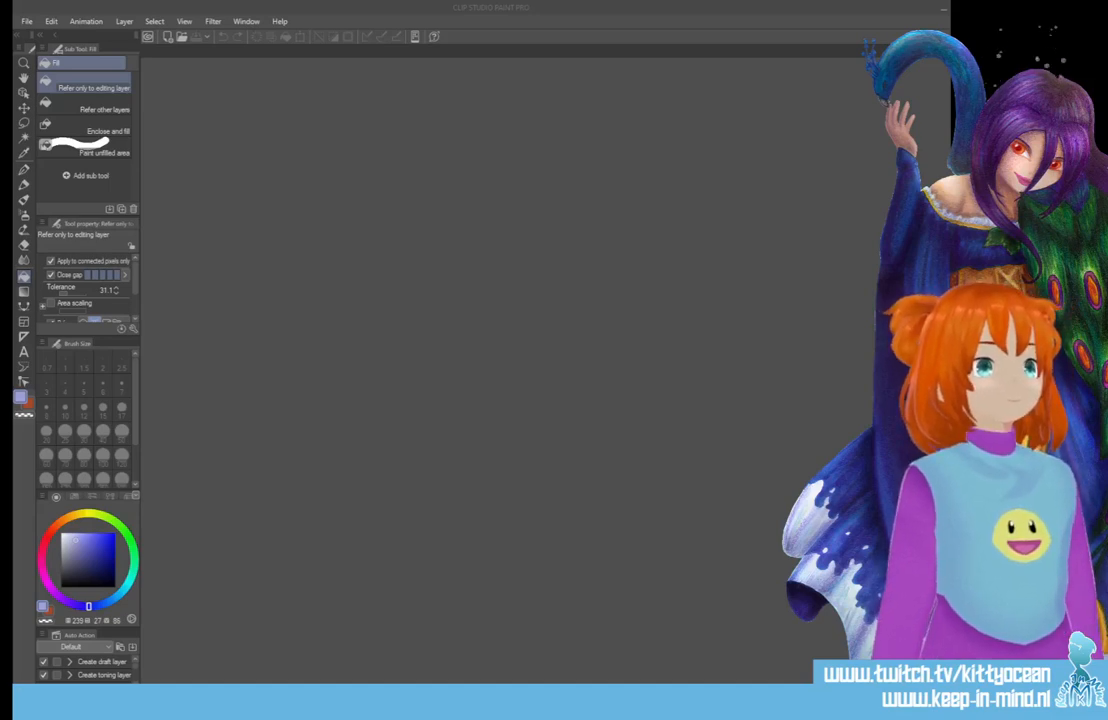
drag(445, 416, 448, 396)
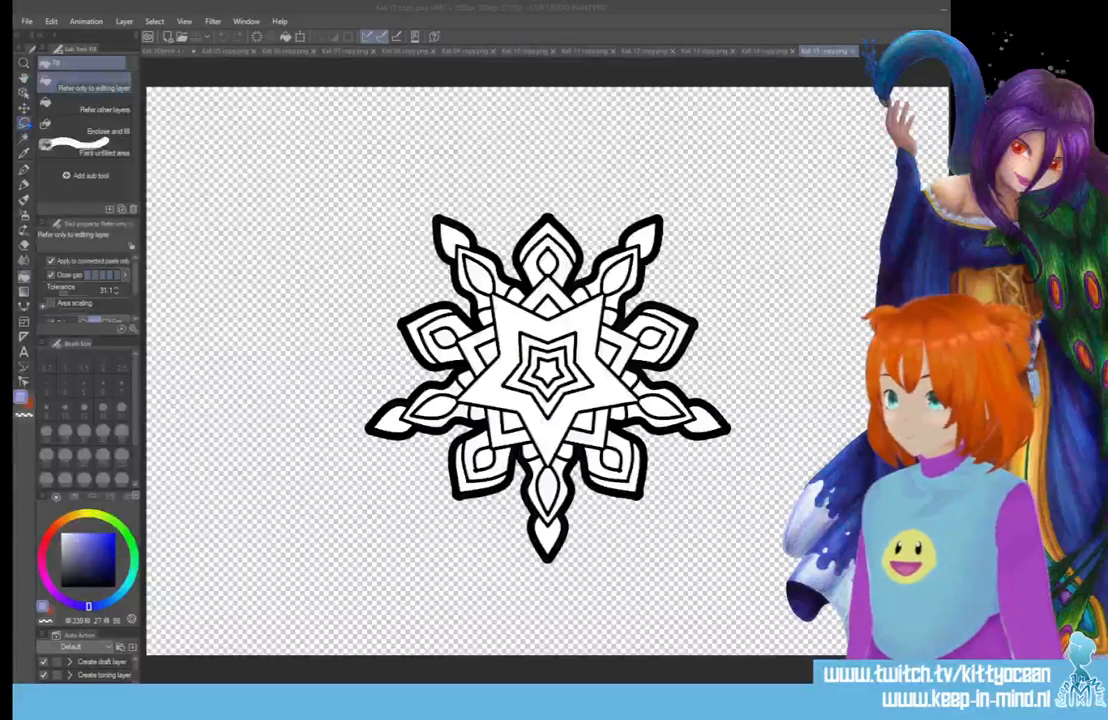
Copy the mandala from Kali 15 copy.png with a rectangular selection and paste it into the Kali 3Dprint 4 punten canvas.
click(24, 122)
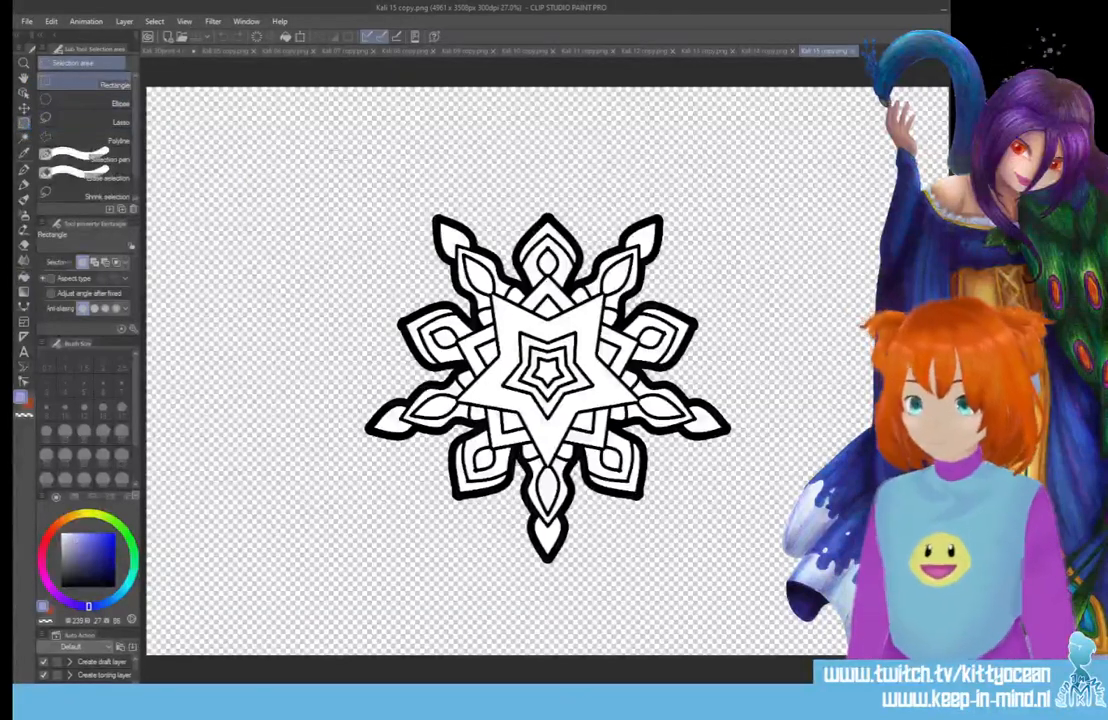
drag(333, 150, 772, 597)
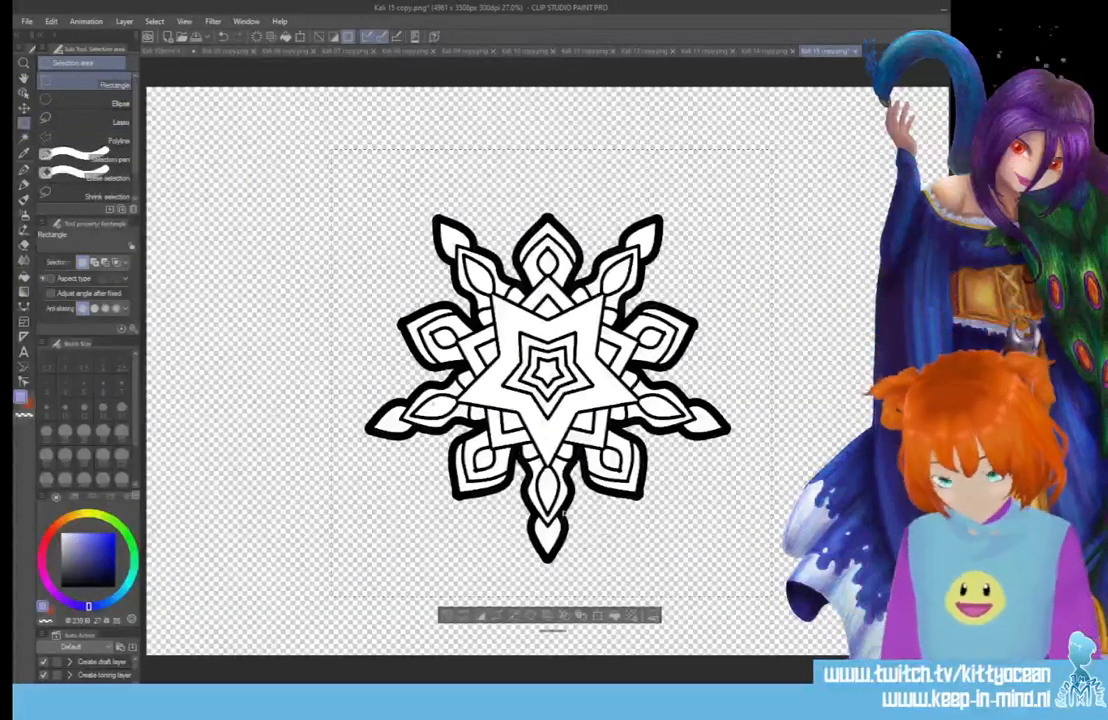
click(168, 50)
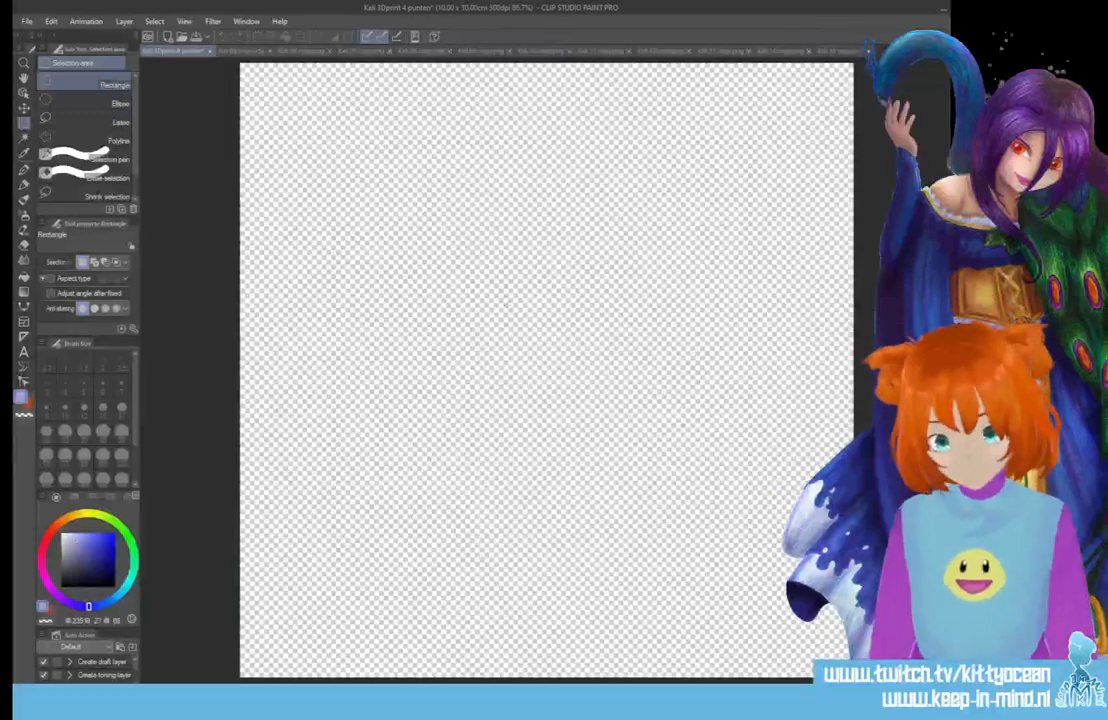
key(ctrl+v)
scroll(507, 303, down, 2)
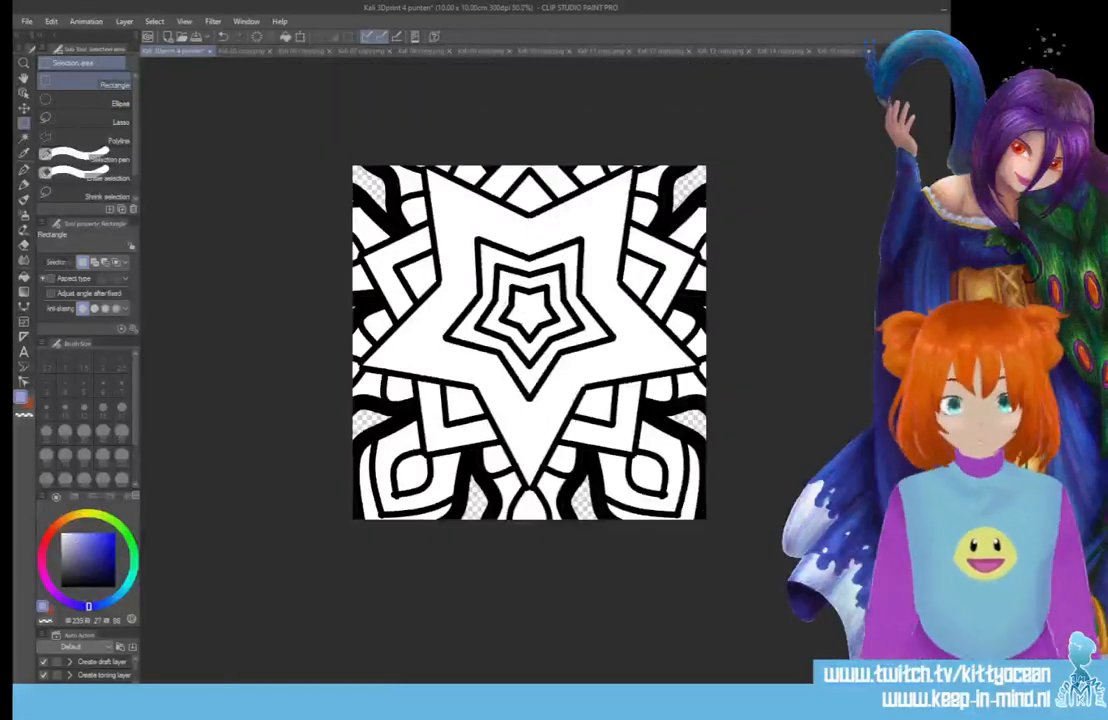
Scale the pasted Kali 15 mandala down to fit inside the 10 x 10 cm canvas and center it.
key(ctrl+t)
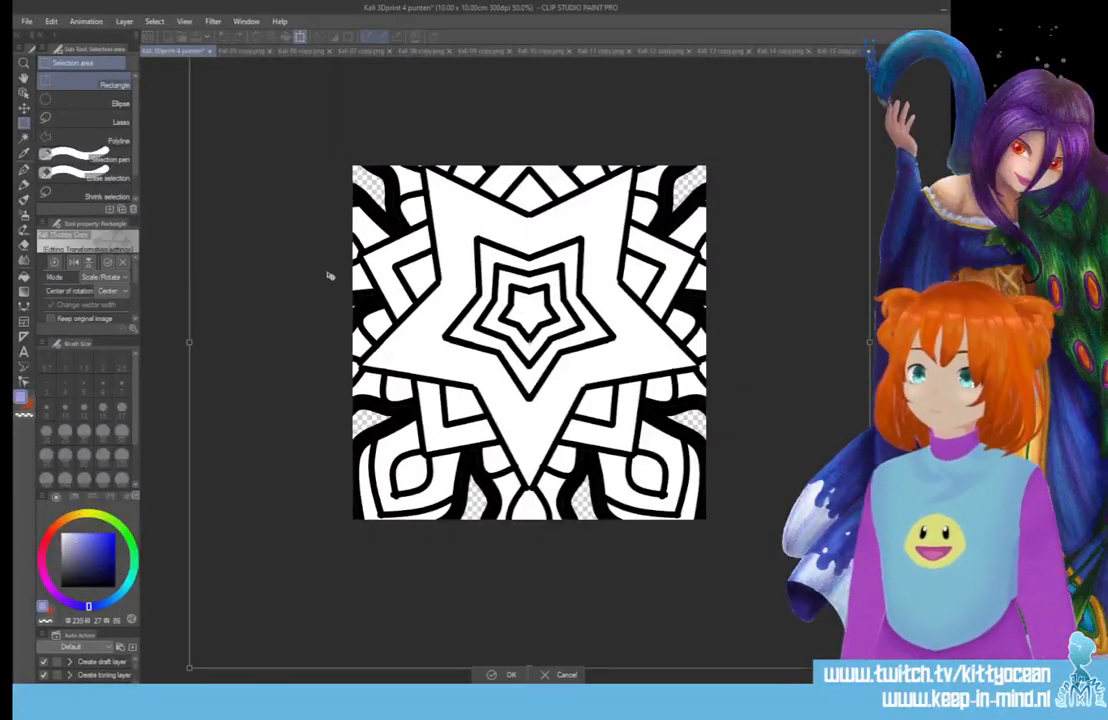
drag(190, 668, 485, 390)
drag(756, 230, 616, 364)
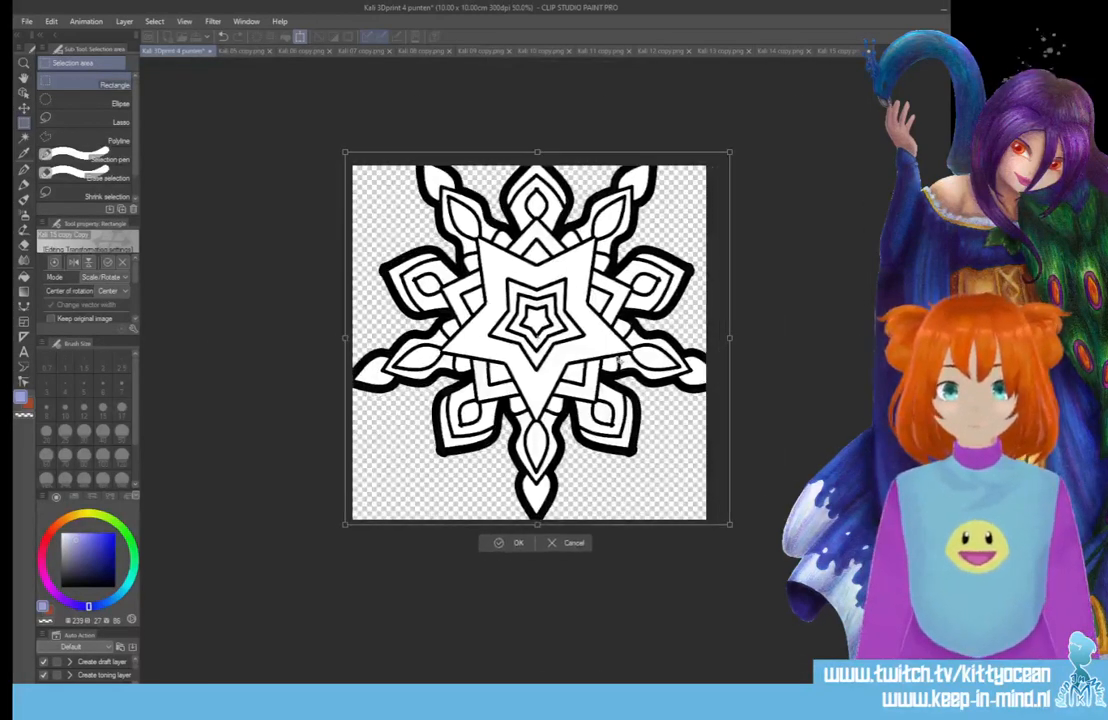
drag(345, 525, 383, 487)
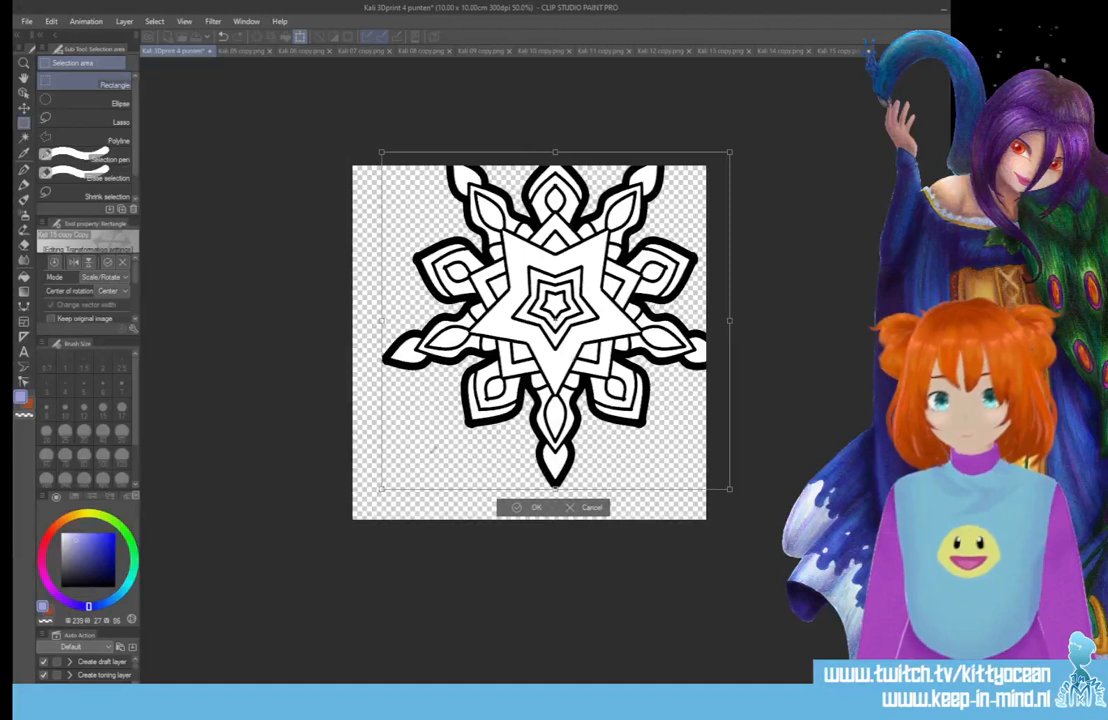
drag(585, 358, 559, 380)
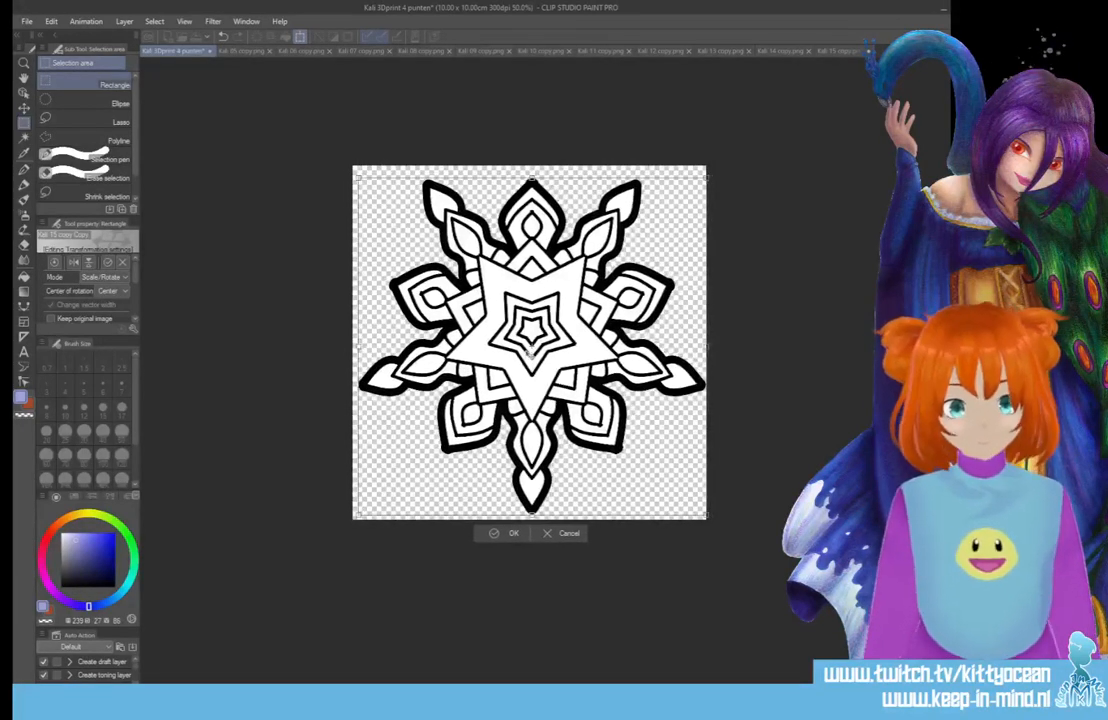
key(Left)
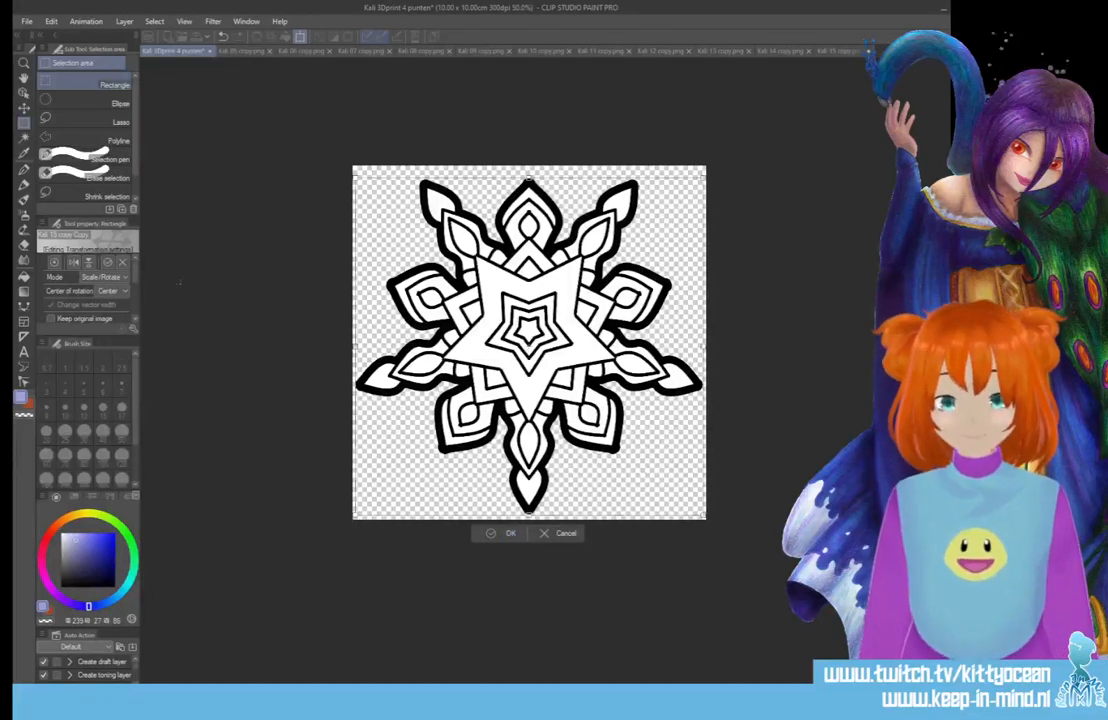
key(Return)
Cut out the teardrop shapes and small inner cells around the central star to transparency using Auto select on the editing layer.
click(24, 137)
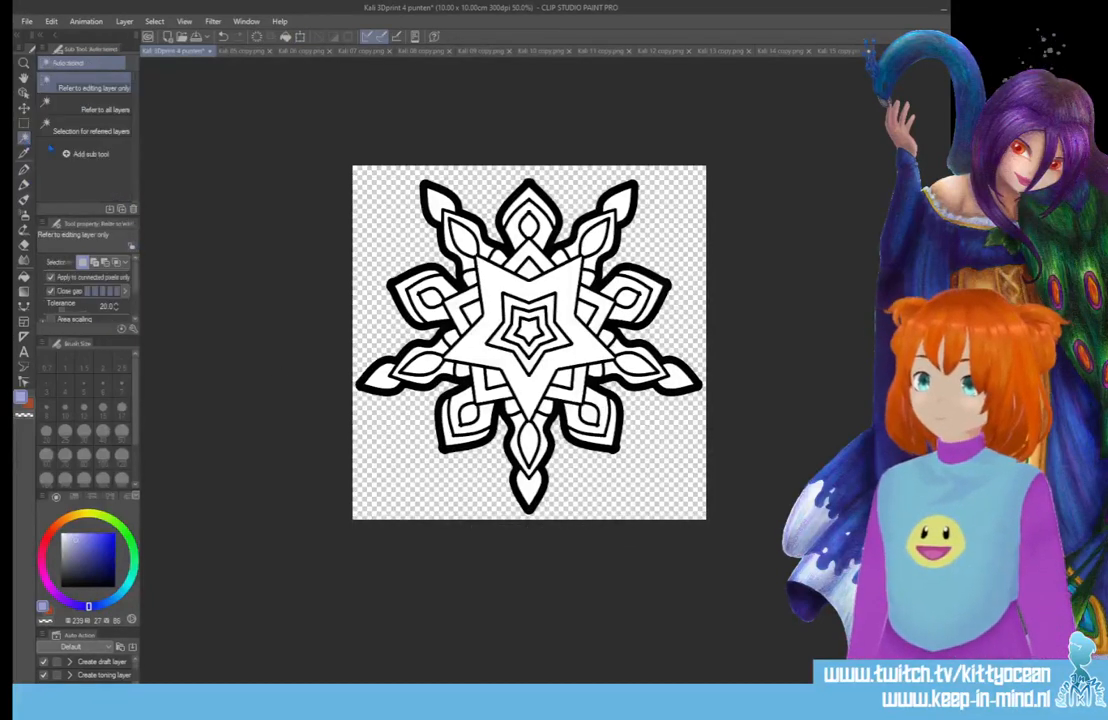
click(462, 238)
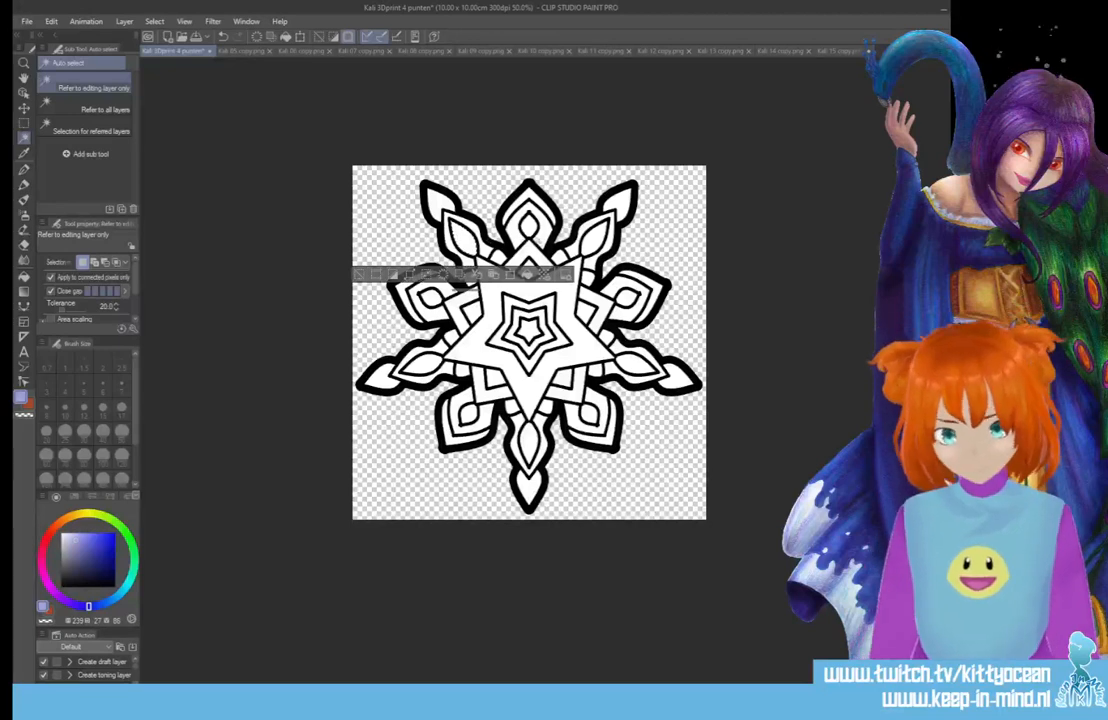
shift+click(529, 231)
shift+click(591, 240)
shift+click(628, 298)
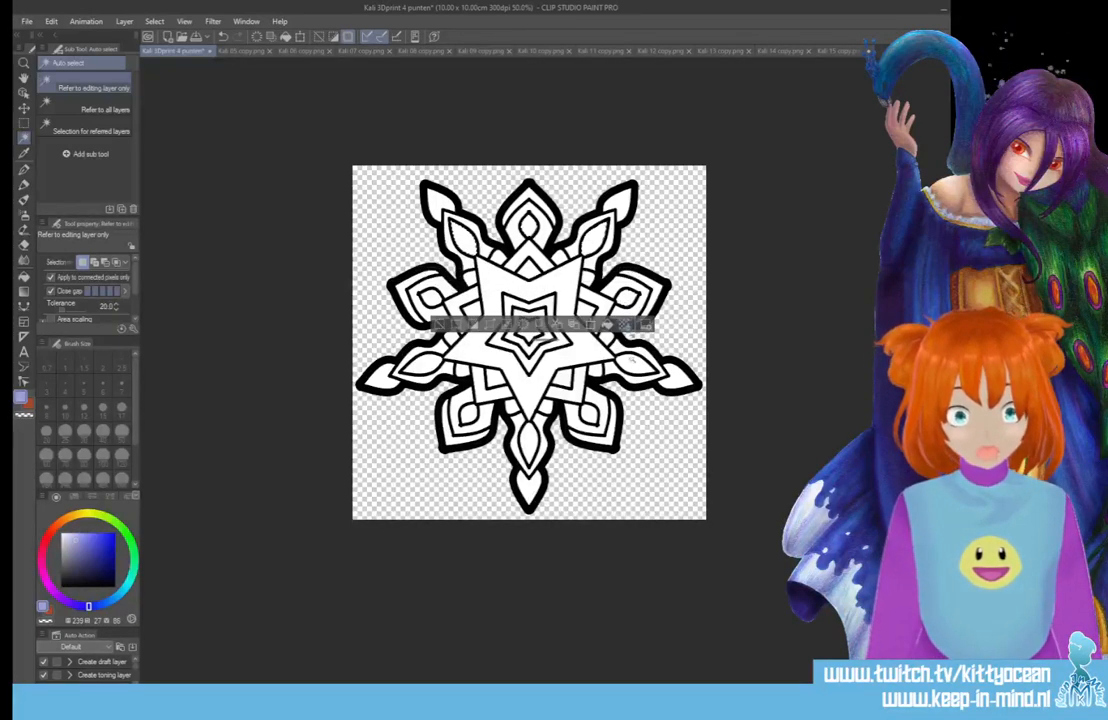
shift+click(633, 363)
shift+click(590, 417)
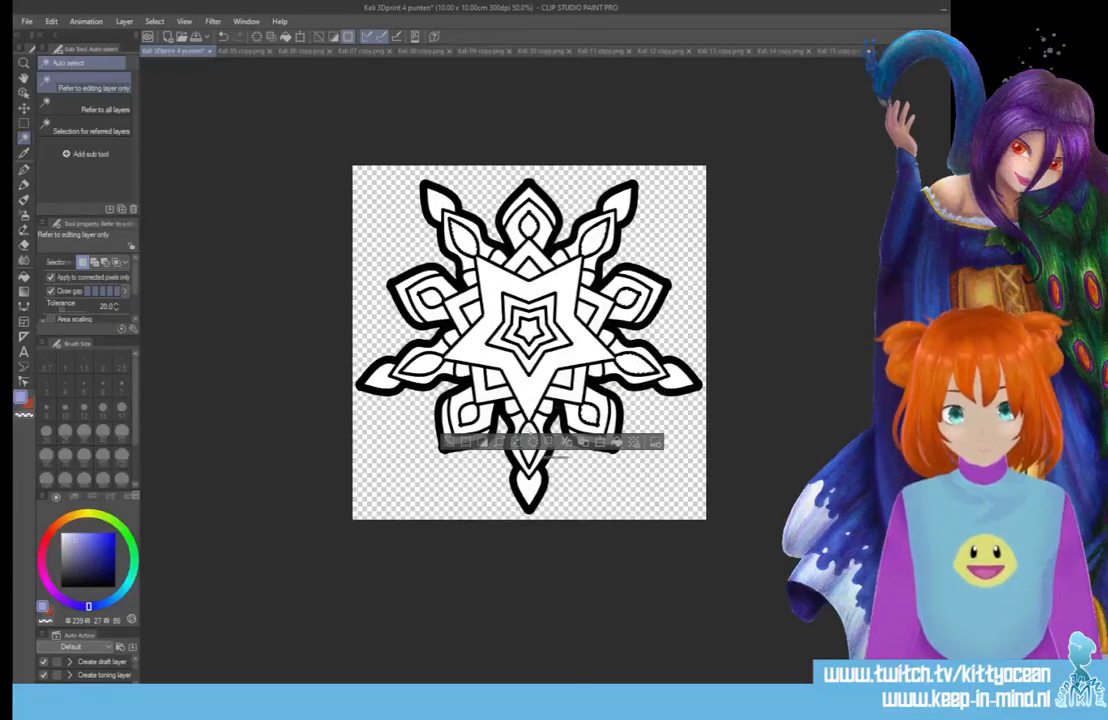
shift+click(527, 434)
key(ctrl+z)
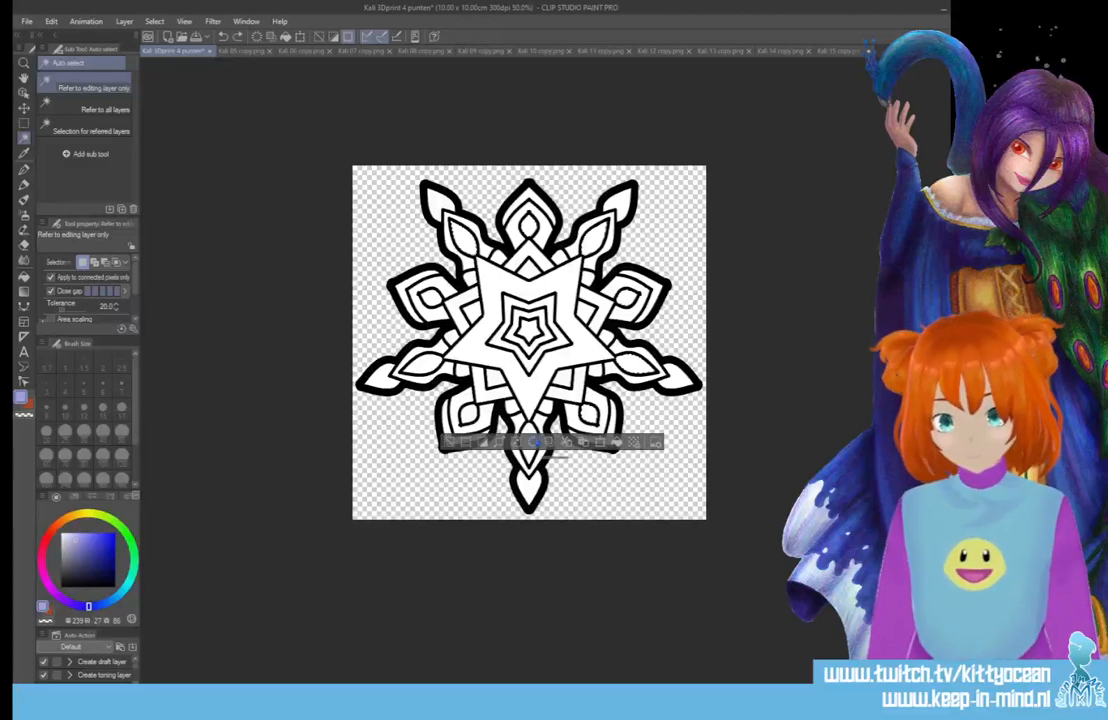
shift+click(533, 447)
shift+click(470, 416)
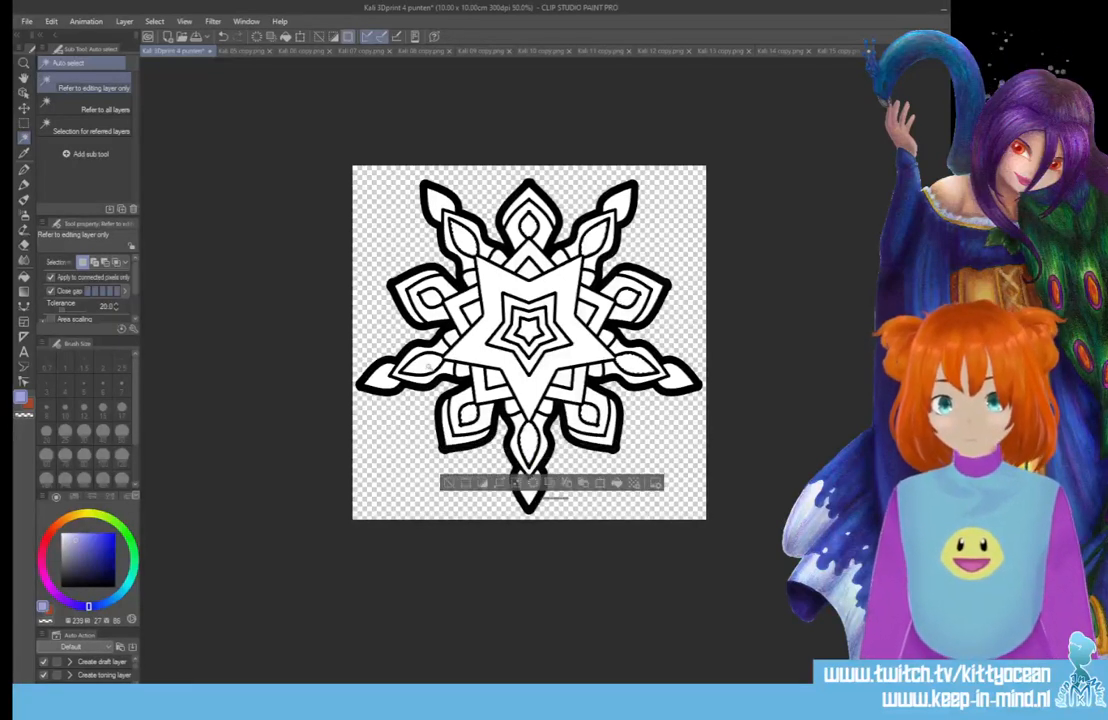
shift+click(422, 366)
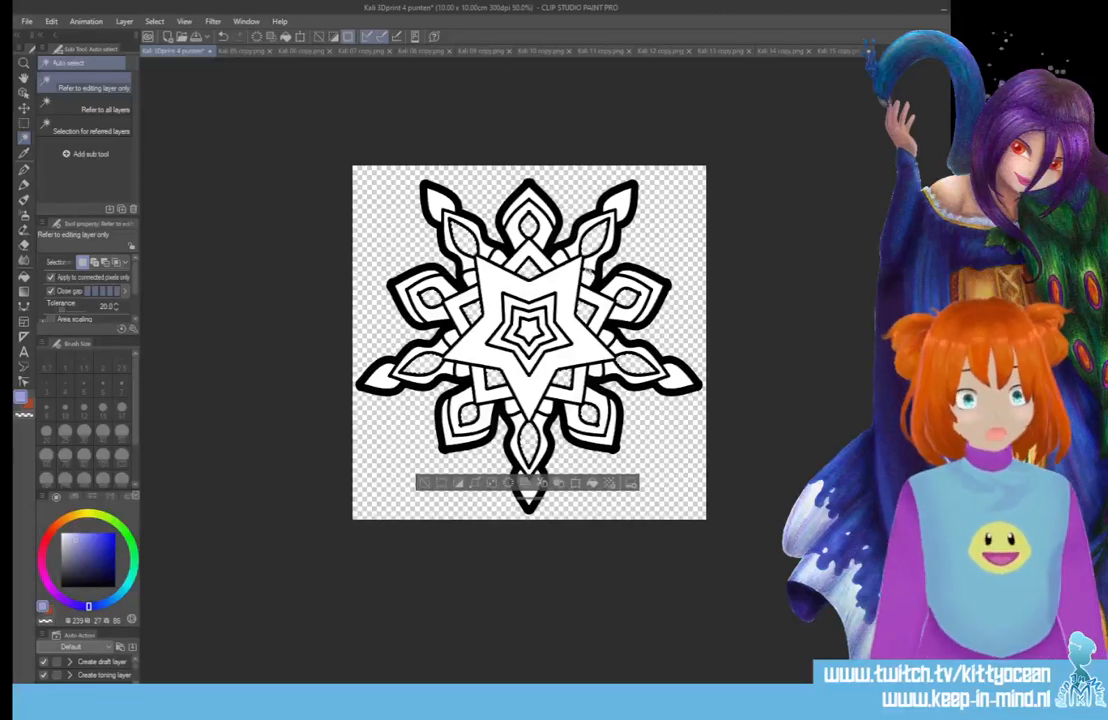
Clear the selection and recolor the mandala's remaining white areas with the lilac drawing color.
key(ctrl+d)
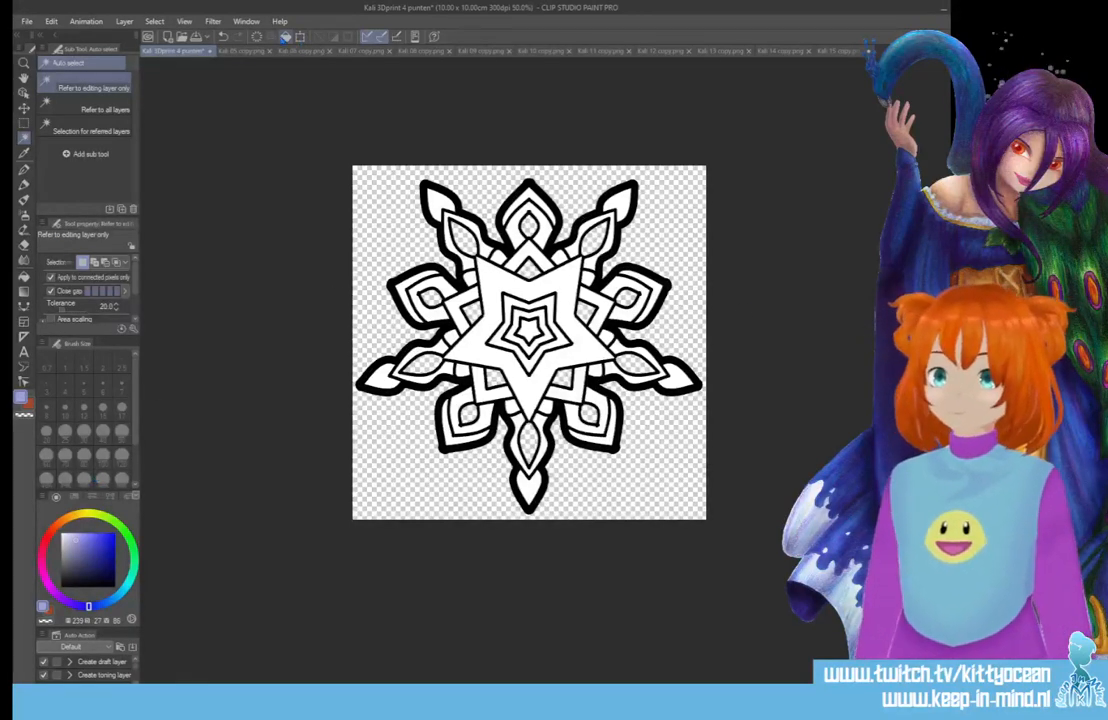
click(300, 37)
key(ctrl+z)
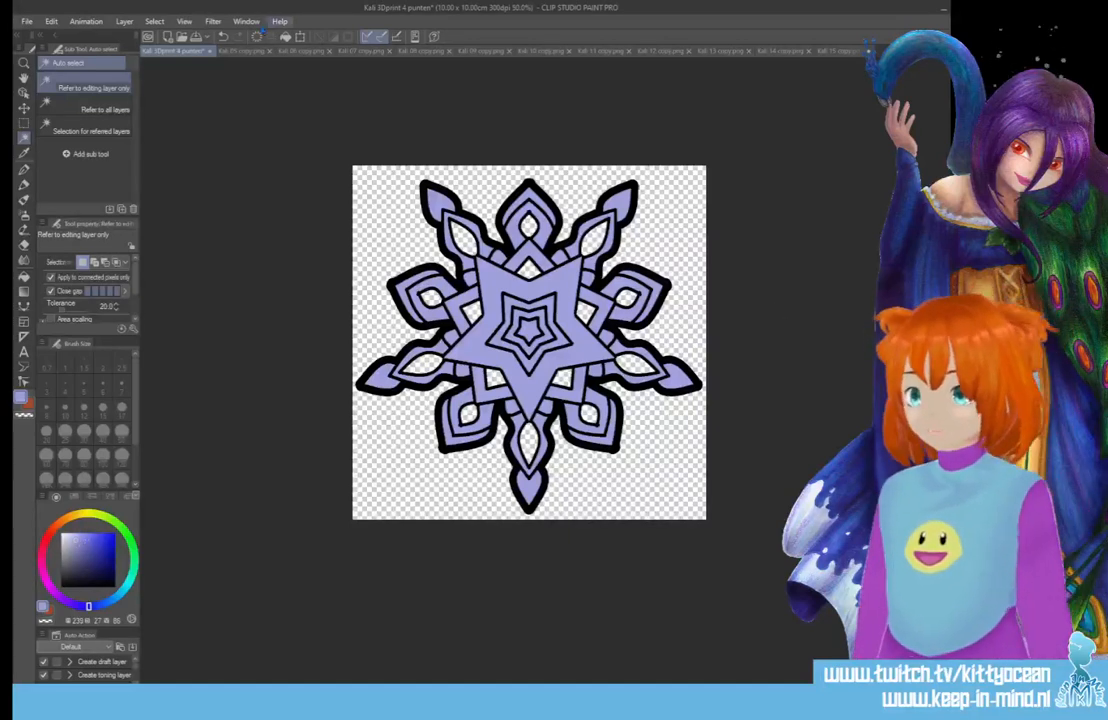
Save the colored mandala as Kali 15.png, accepting the loss of layer information.
click(25, 26)
click(64, 130)
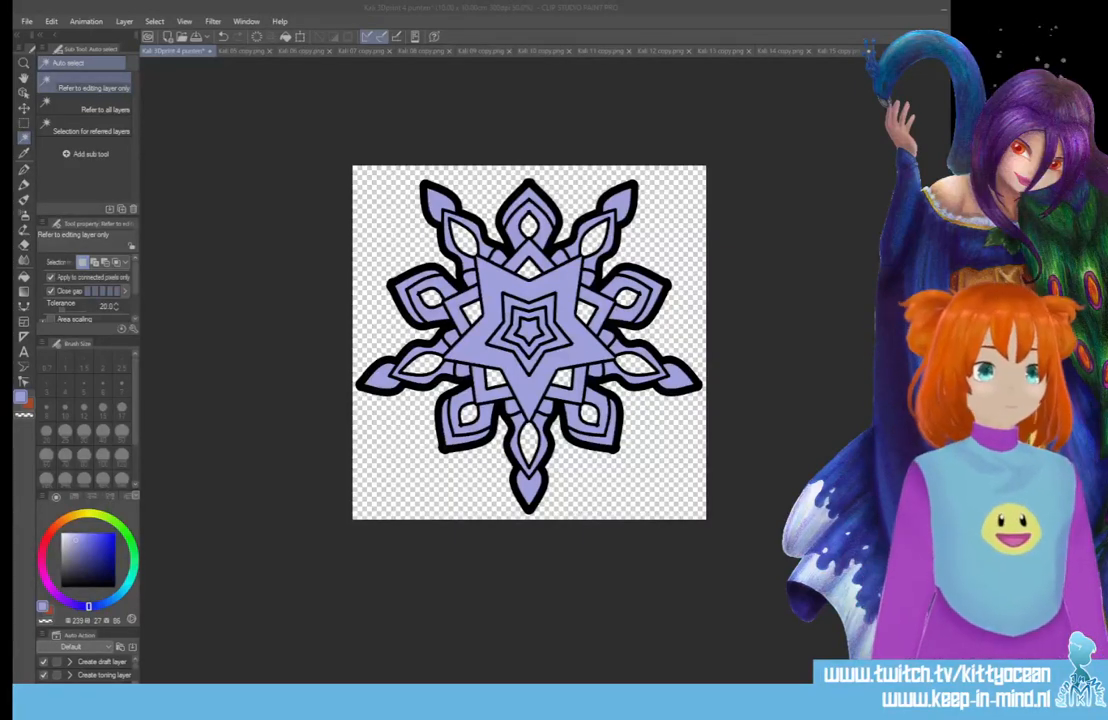
key(ctrl+s)
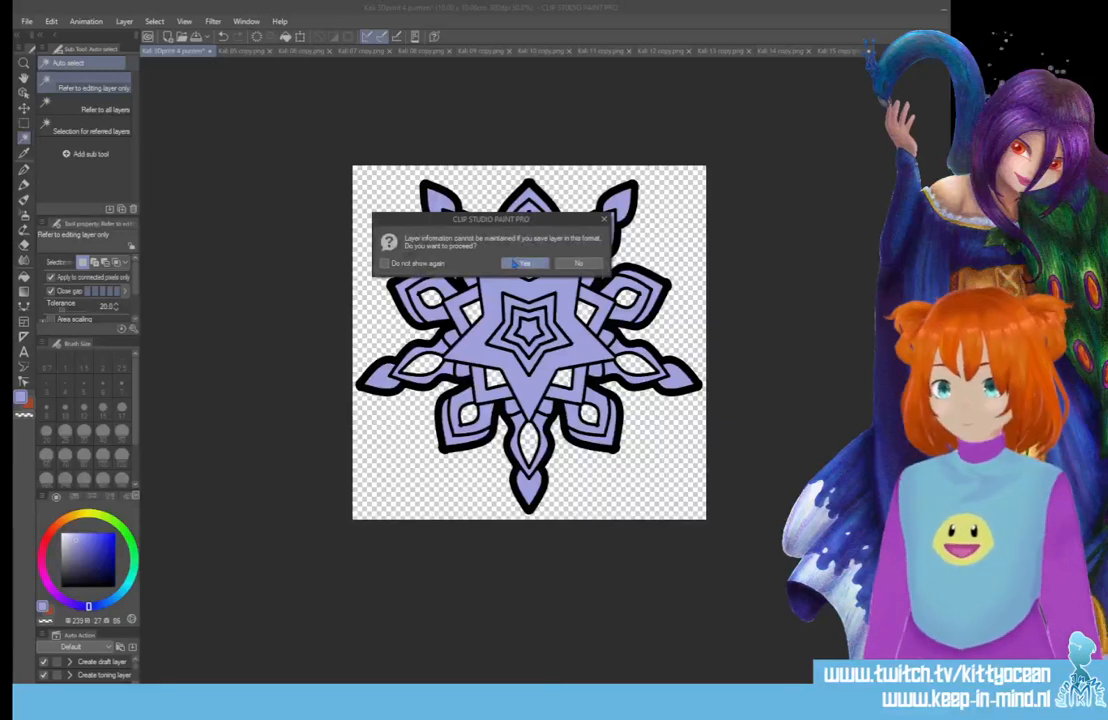
key(Return)
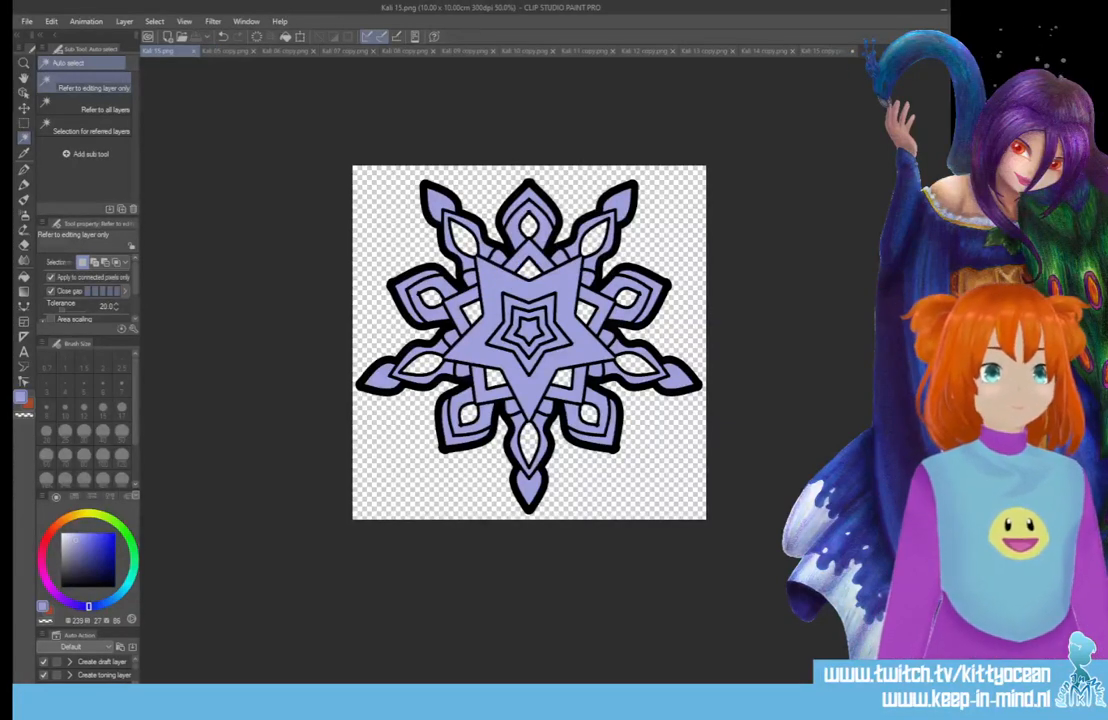
Empty the Kali 15.png canvas and paste in the rectangular selection around the mandala from Kali 05 copy.png.
key(Delete)
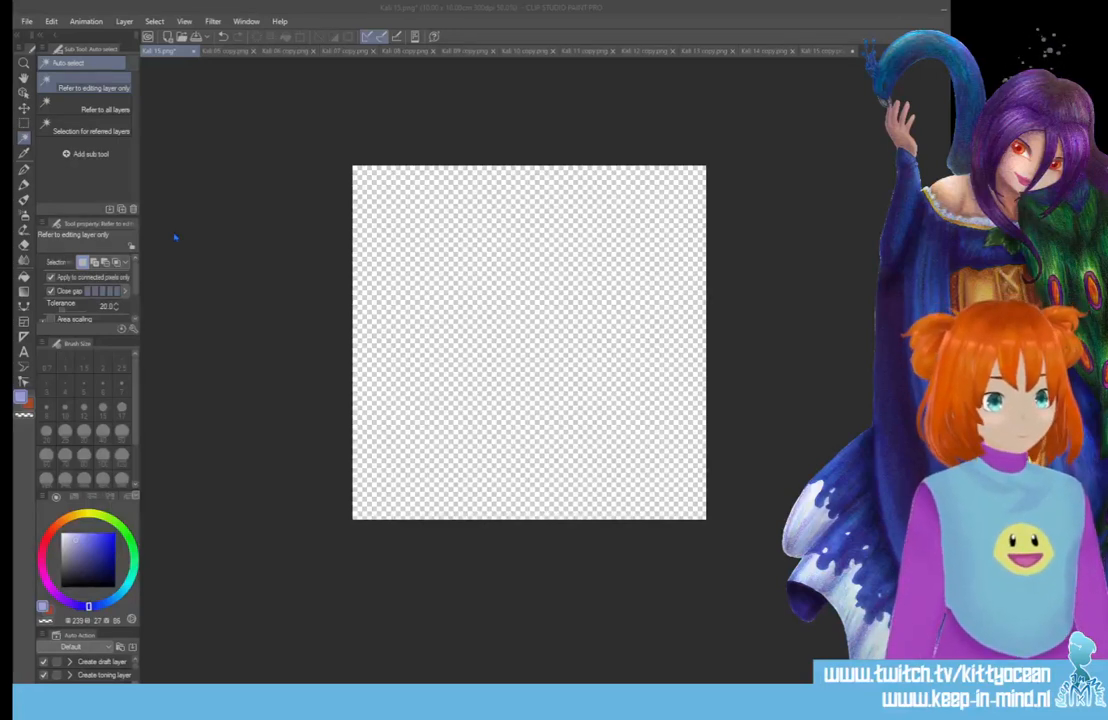
click(225, 50)
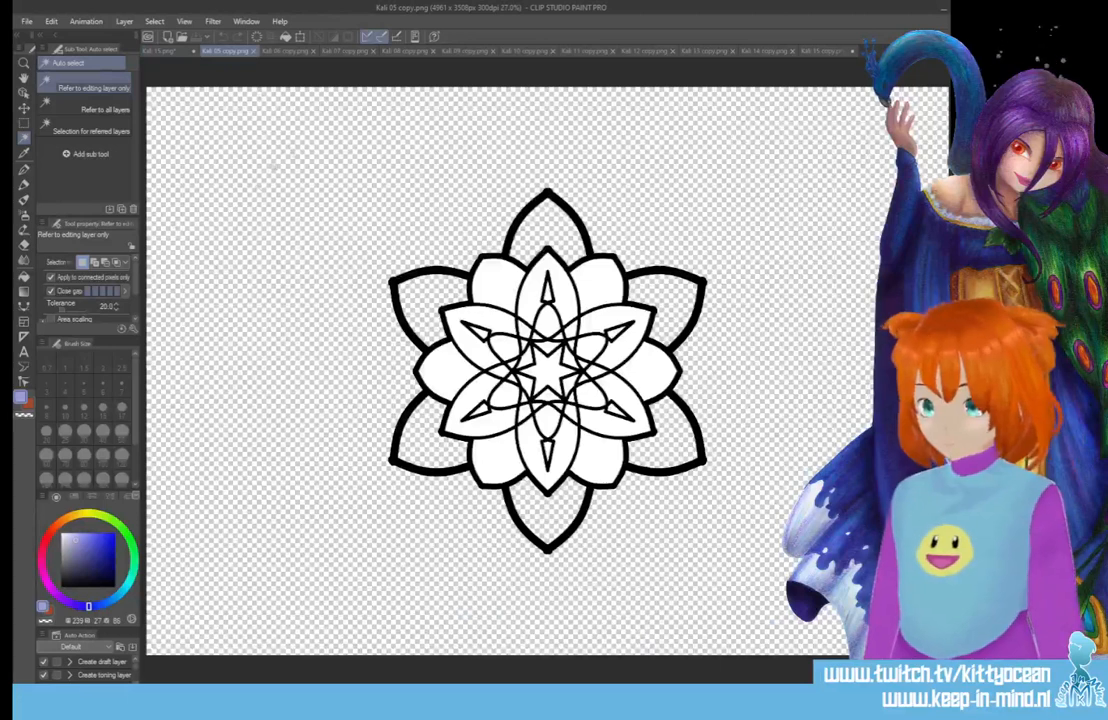
click(24, 122)
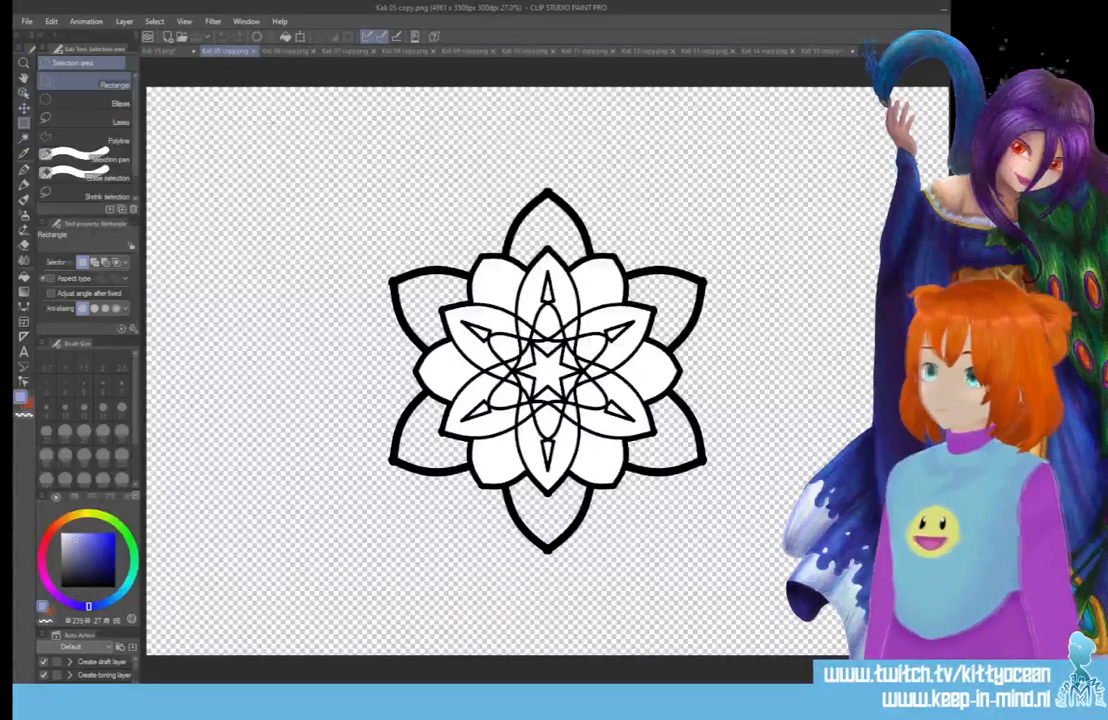
drag(352, 153, 758, 578)
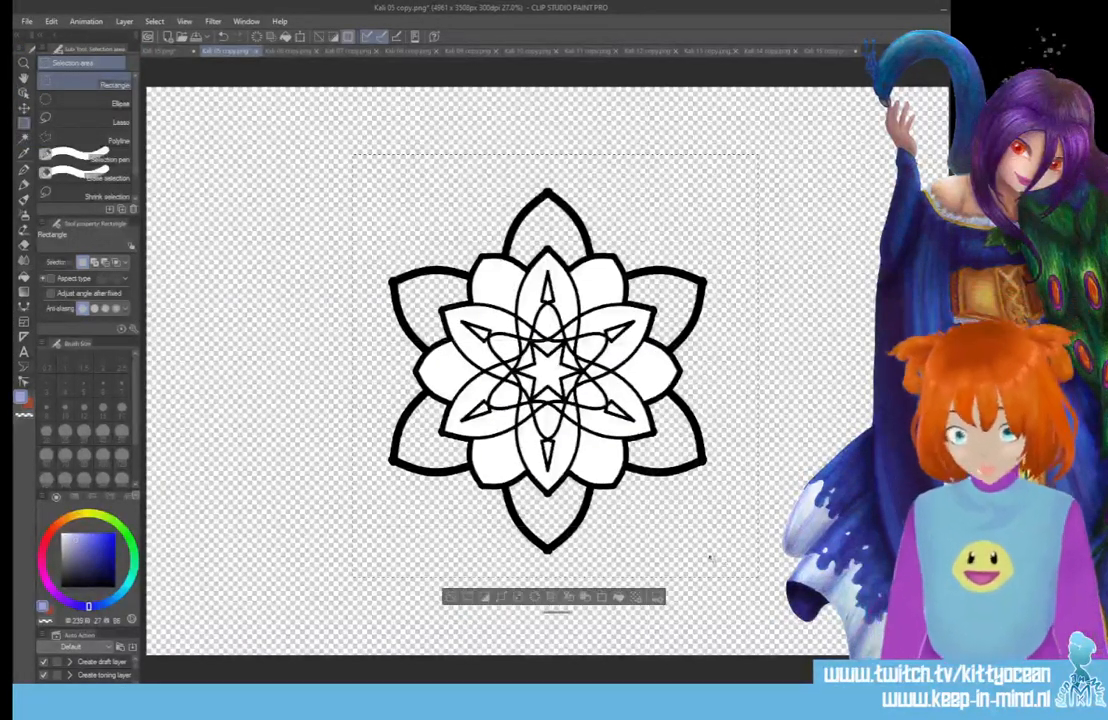
key(ctrl+shift+Tab)
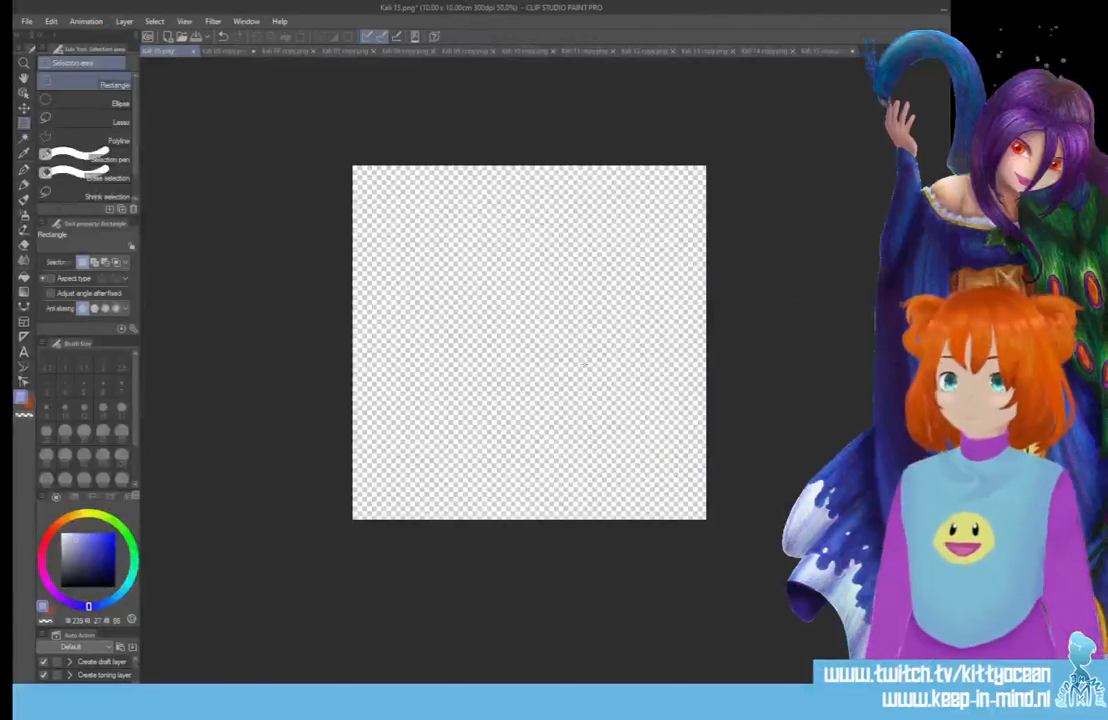
key(ctrl+v)
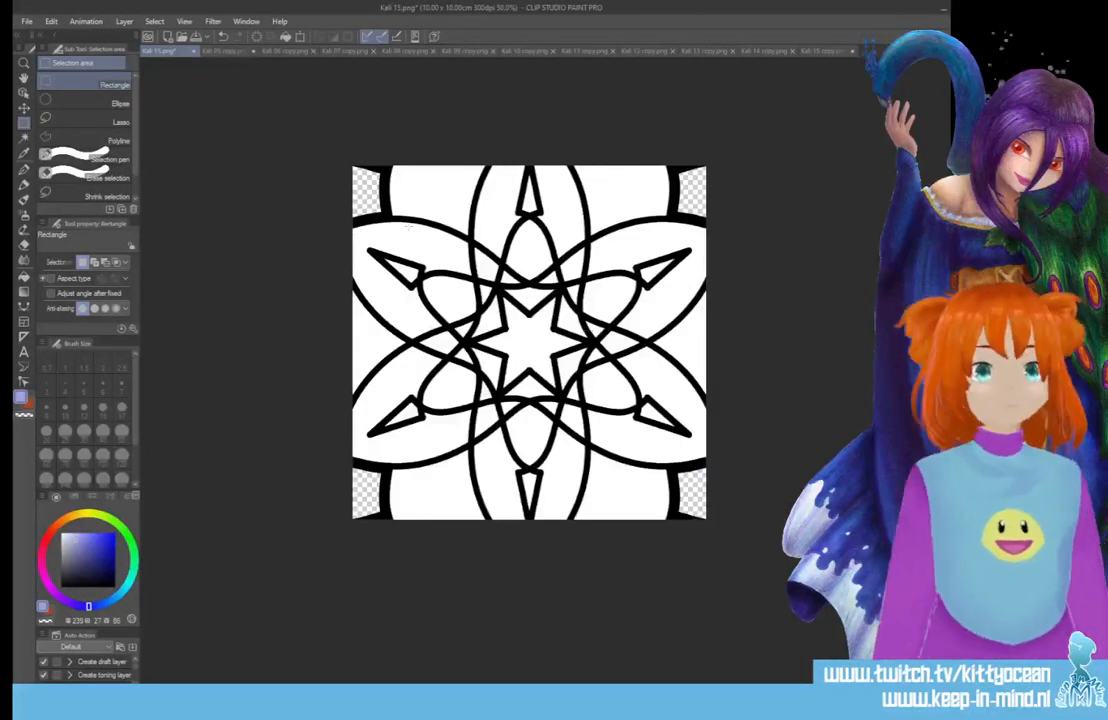
key(ctrl+t)
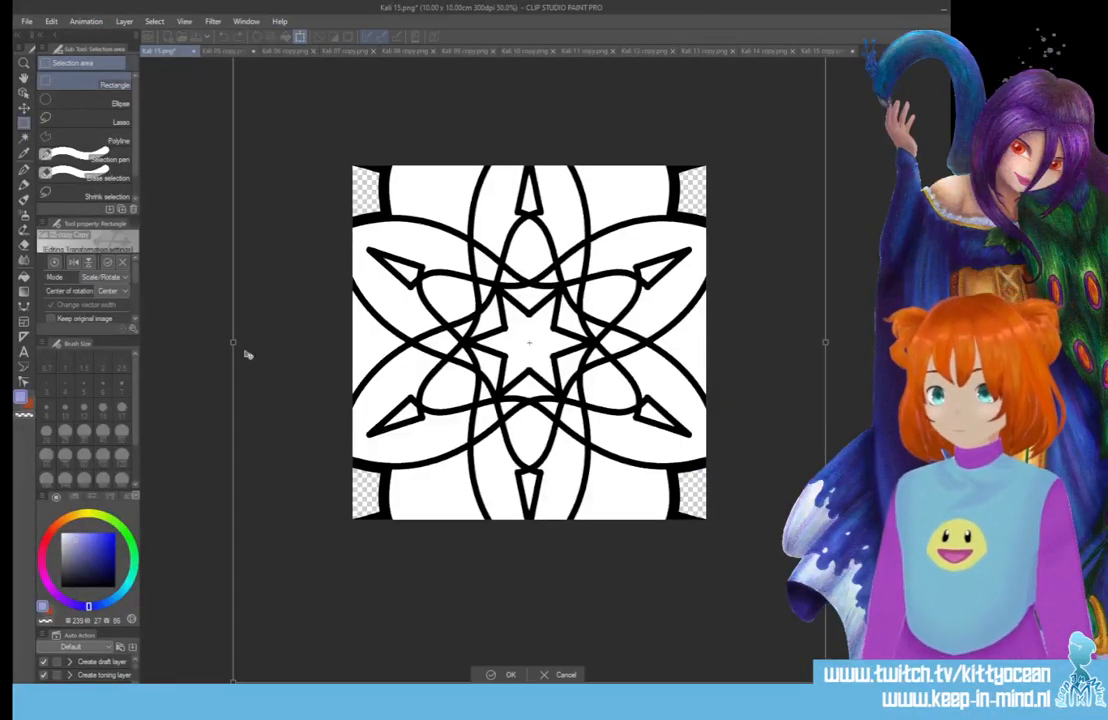
drag(233, 341, 506, 341)
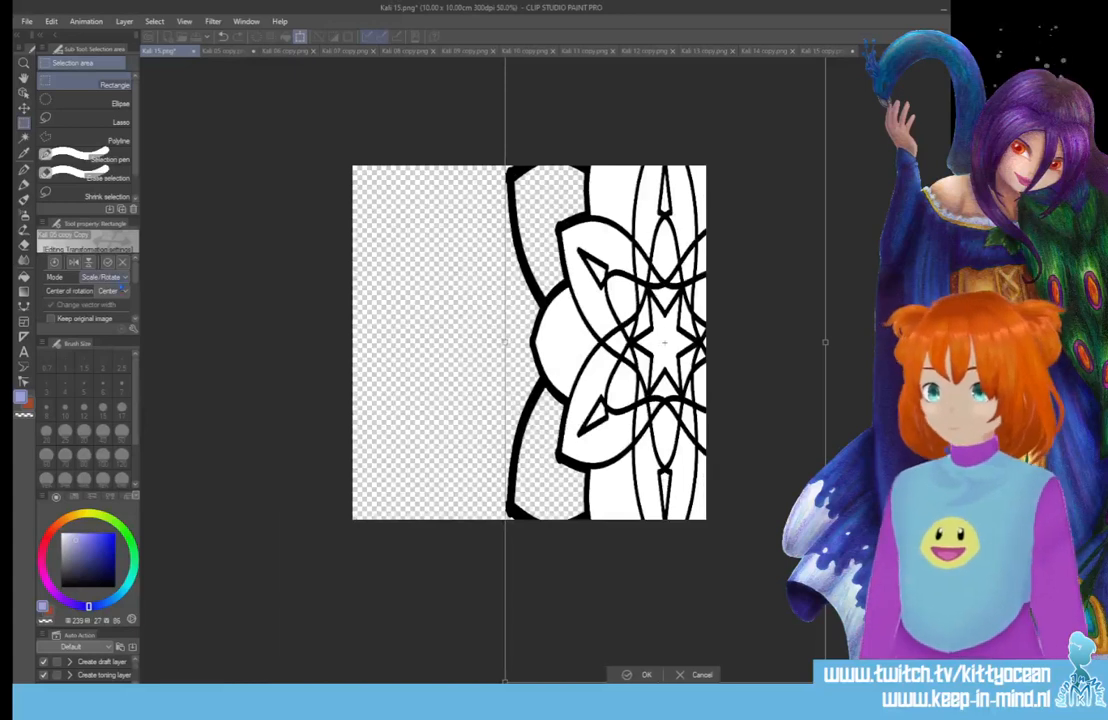
scroll(47, 265, down, 1)
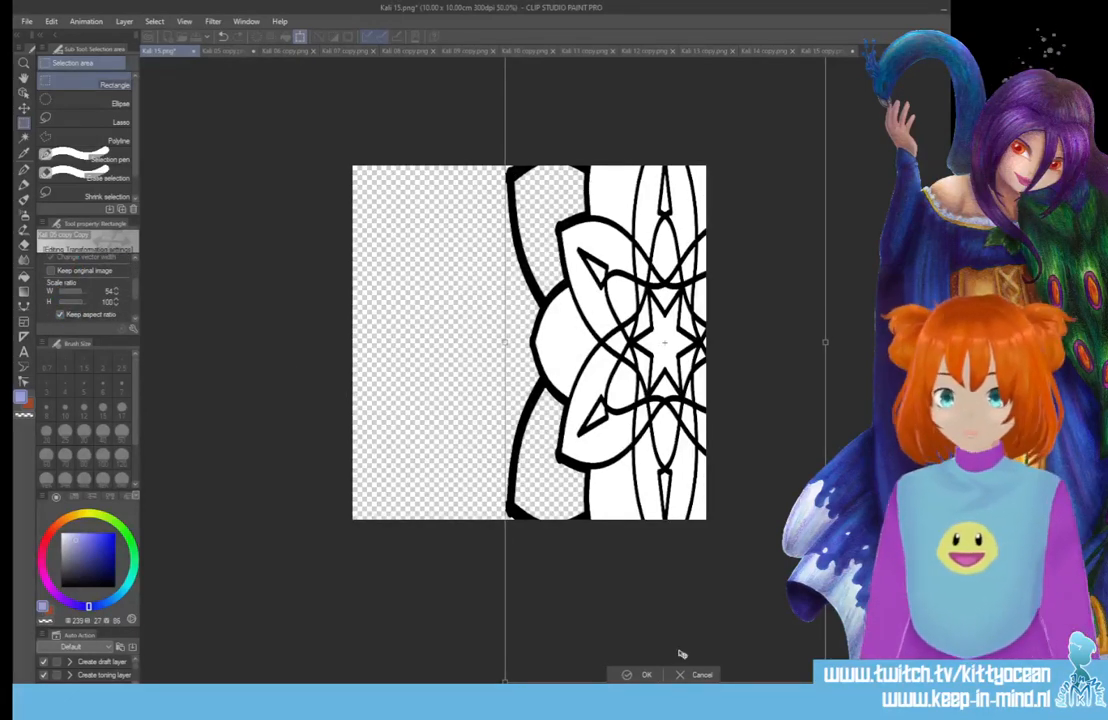
click(700, 674)
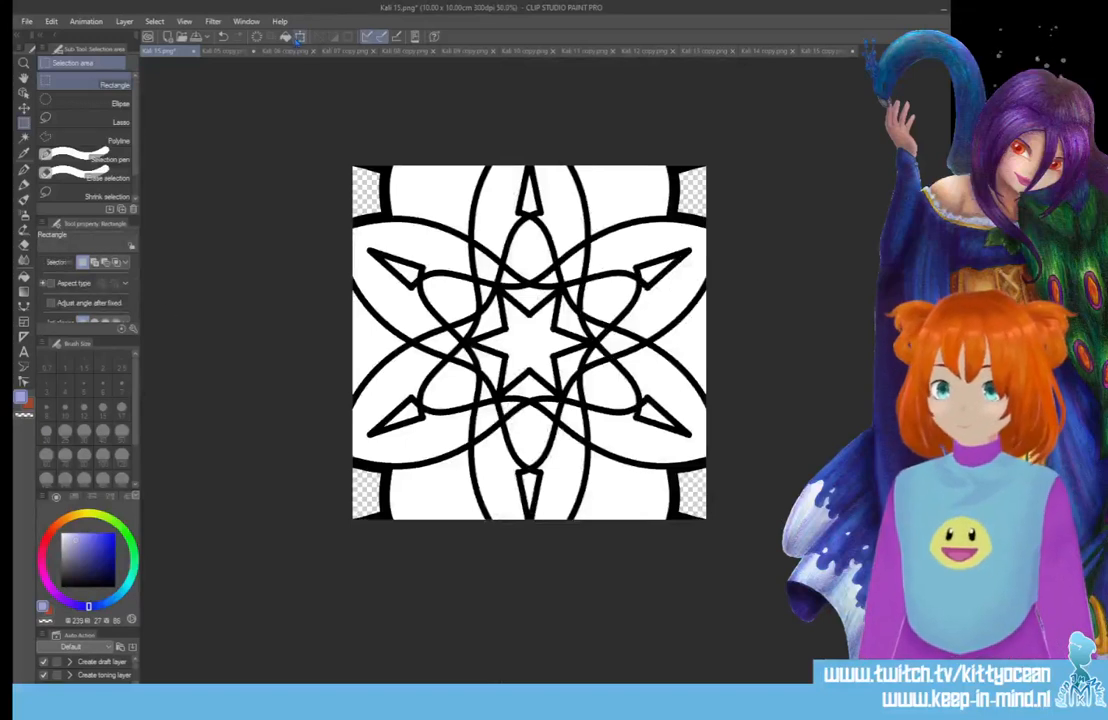
key(ctrl+t)
drag(396, 342, 433, 342)
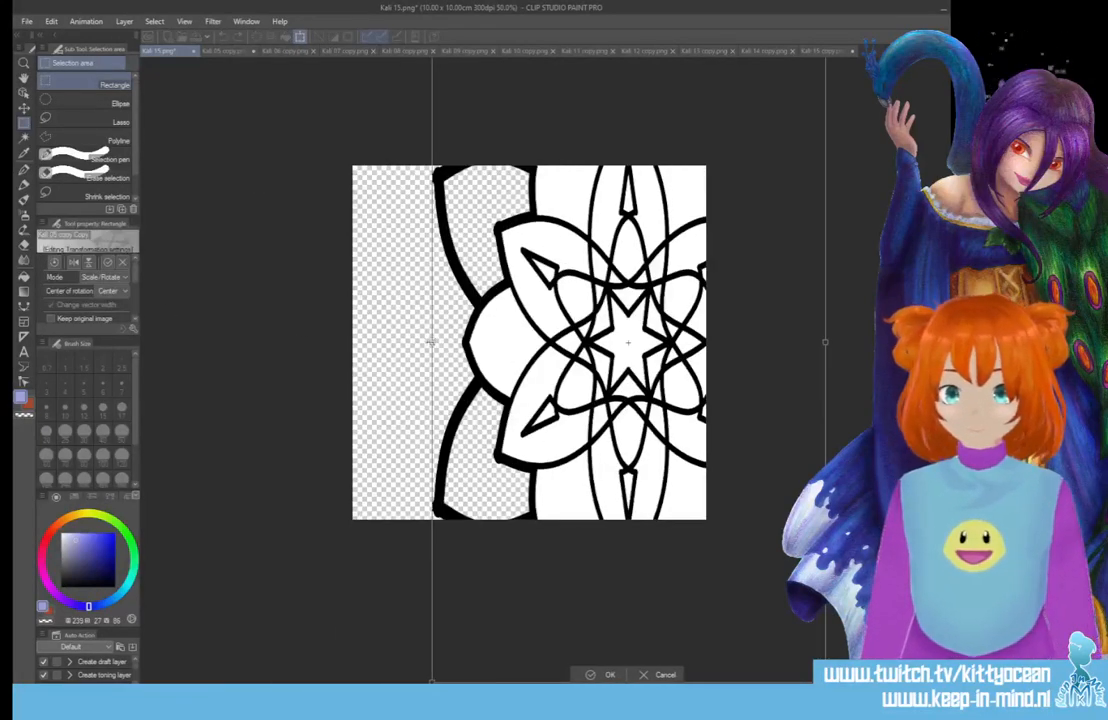
key(Escape)
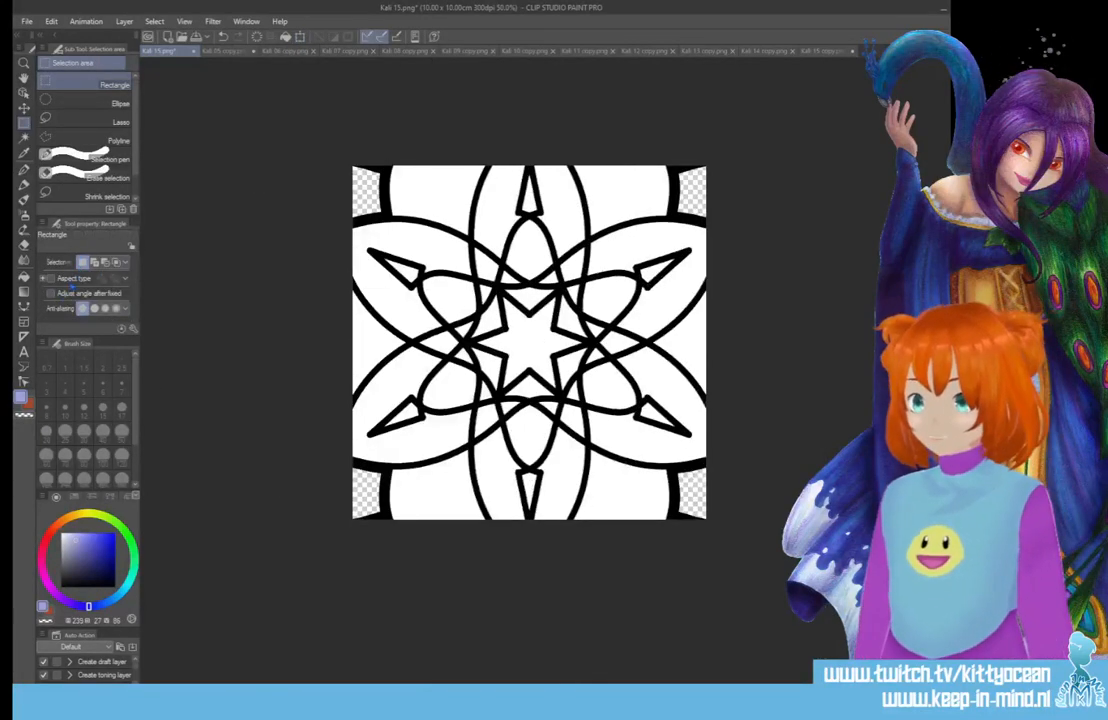
Scale the pasted mandala to about 47% width and 48% height and center it on the 10 x 10 cm canvas.
key(ctrl+t)
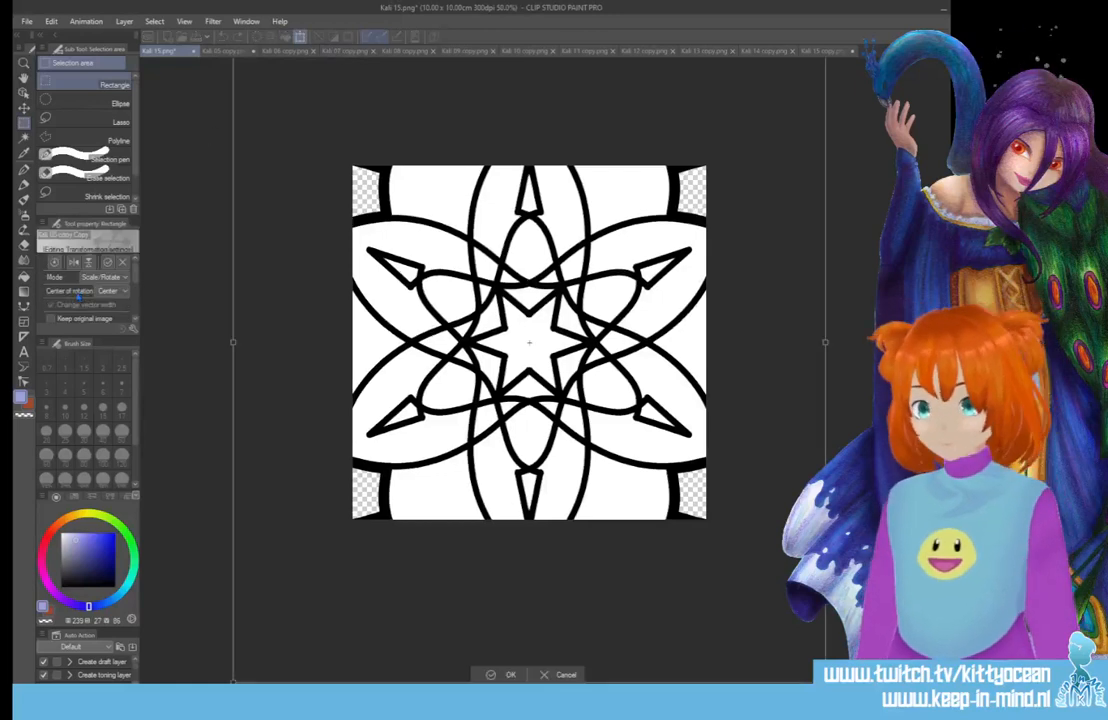
scroll(78, 296, down, 3)
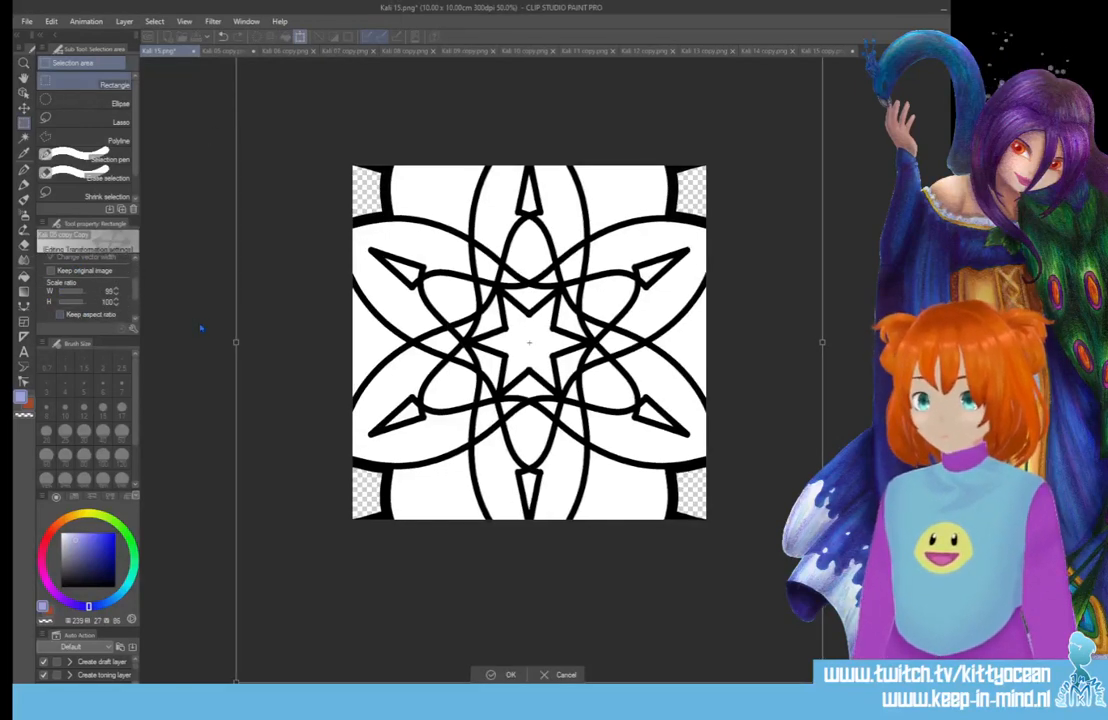
drag(236, 342, 506, 342)
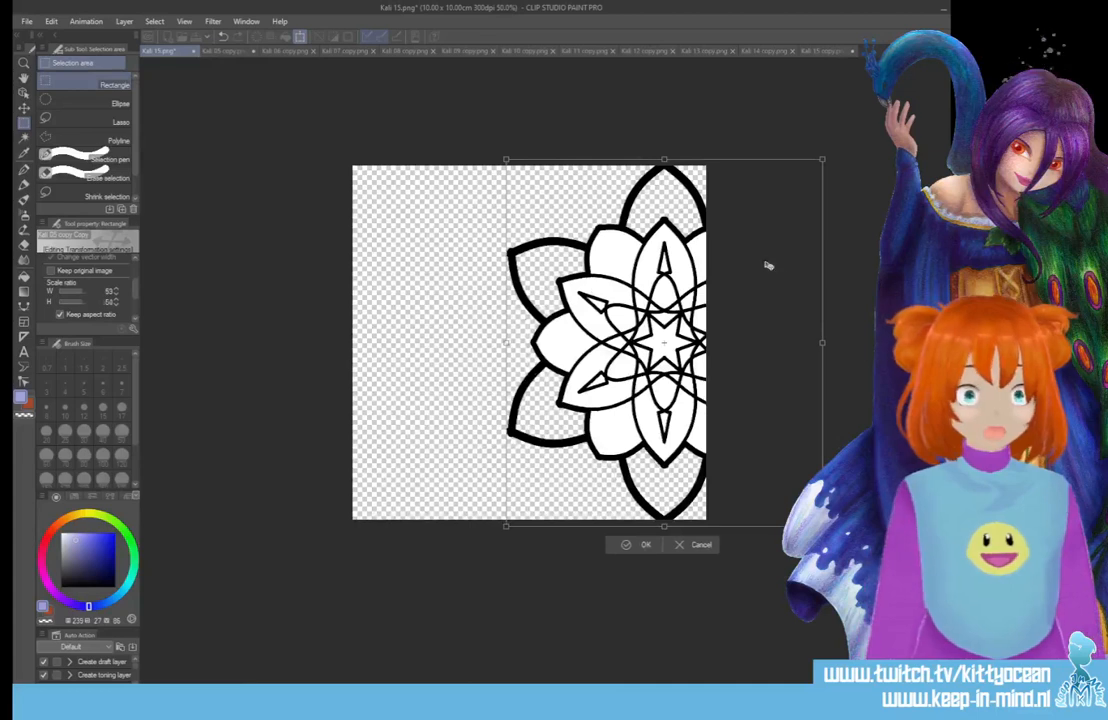
drag(767, 265, 659, 270)
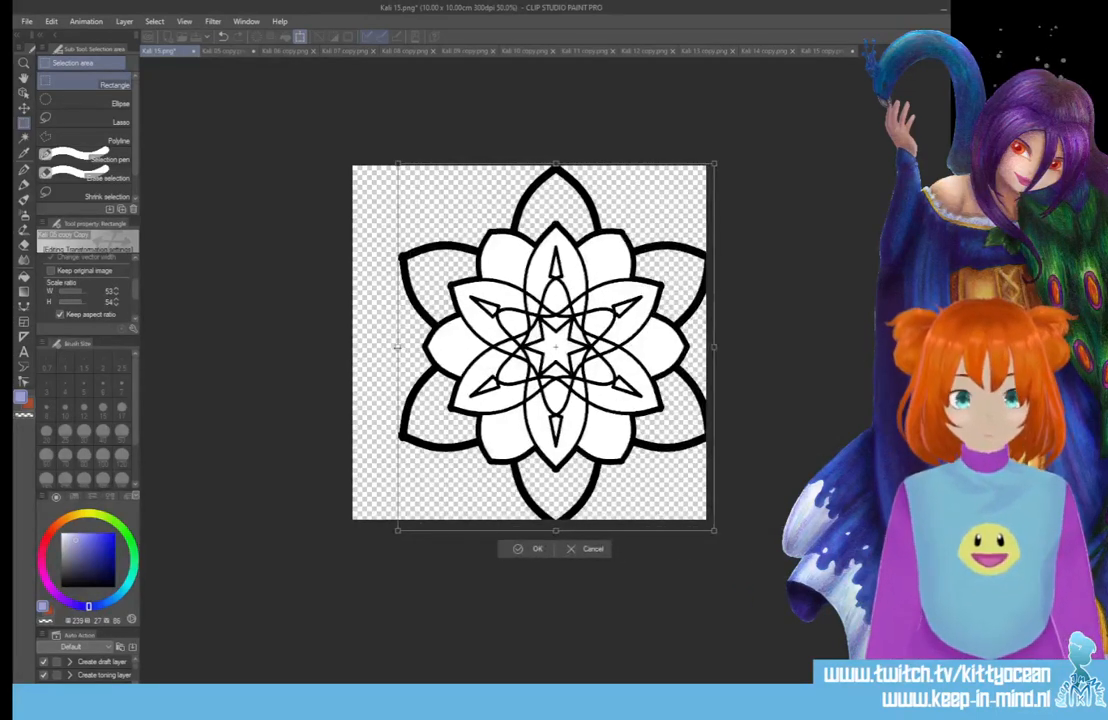
drag(397, 346, 434, 346)
drag(587, 325, 564, 326)
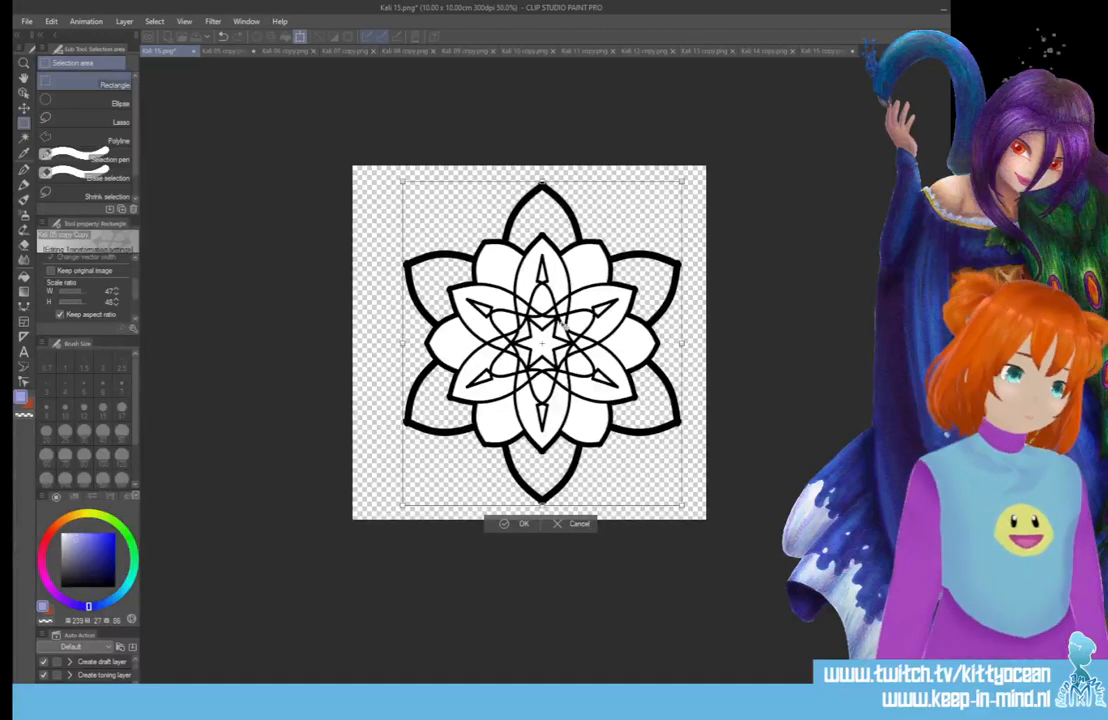
drag(455, 290, 446, 290)
key(Return)
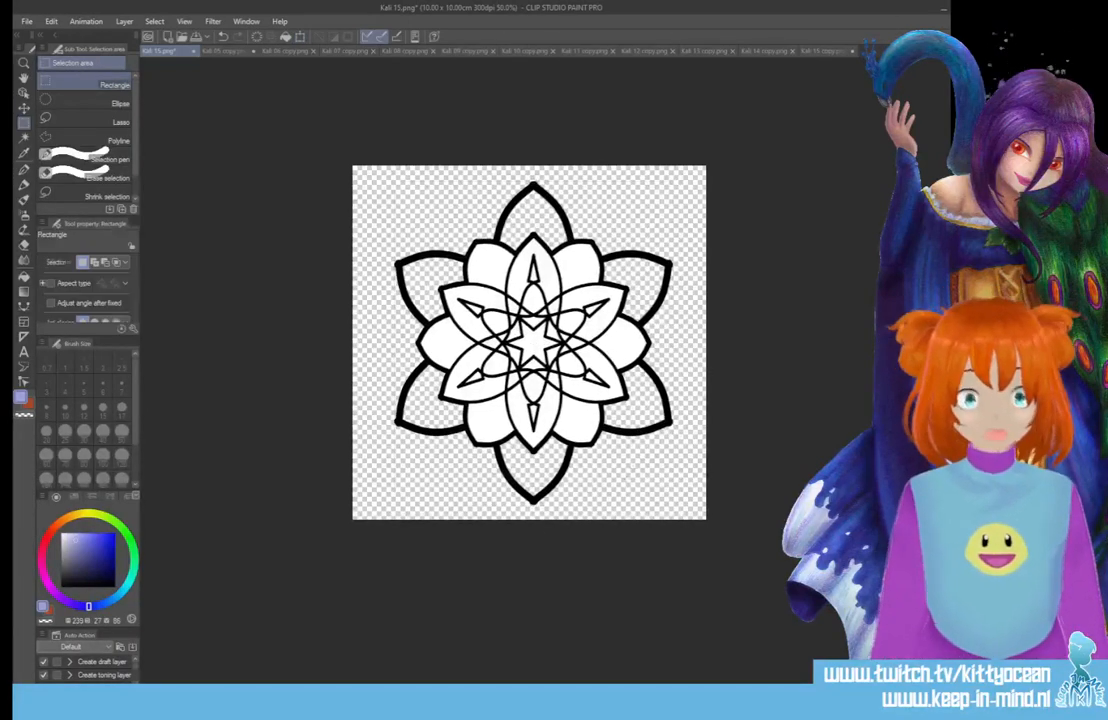
Set the G-pen brush size to 12 and recolor the mandala's white areas with the lilac drawing color.
scroll(633, 465, up, 5)
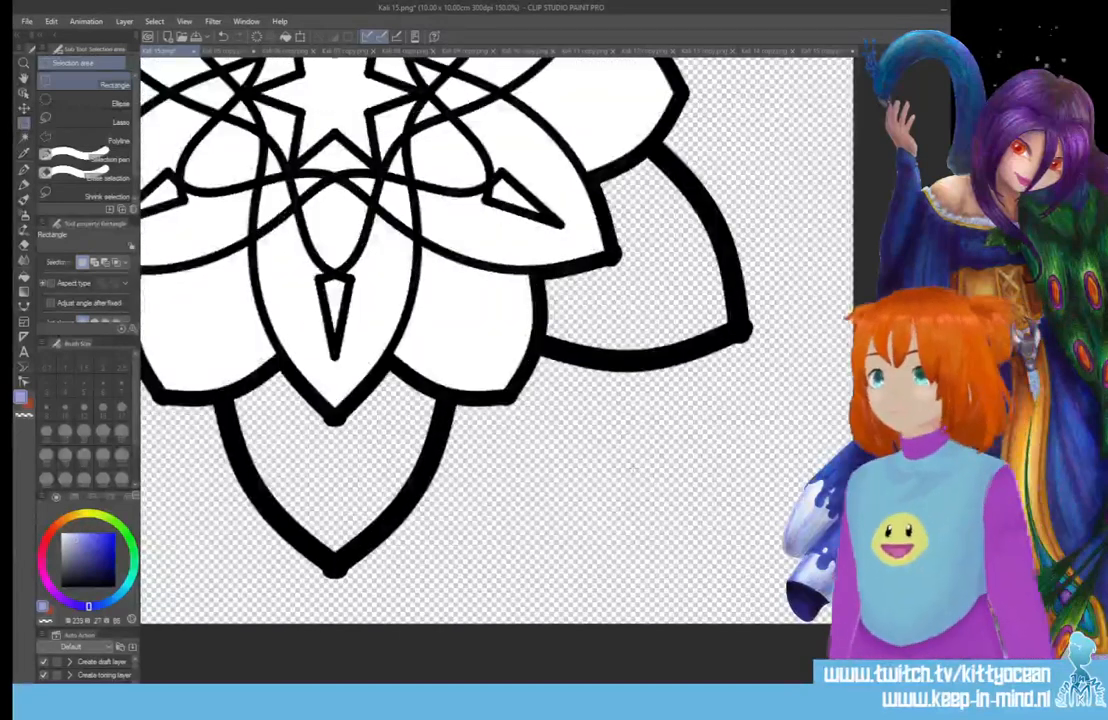
key(p)
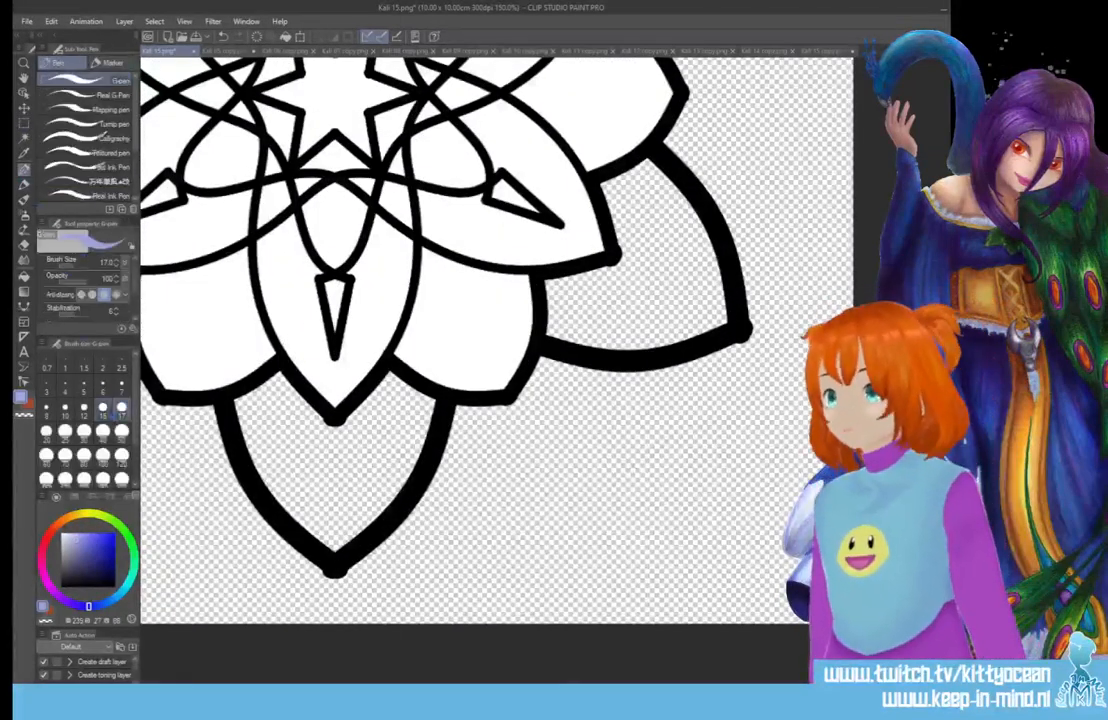
click(84, 410)
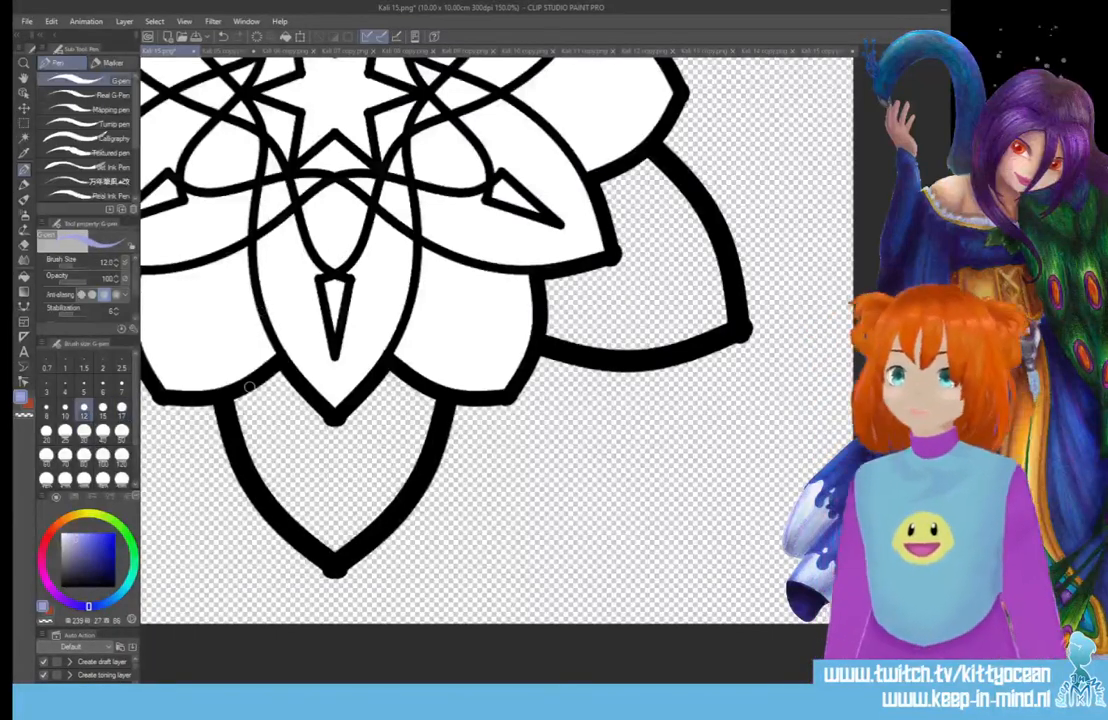
scroll(248, 384, down, 4)
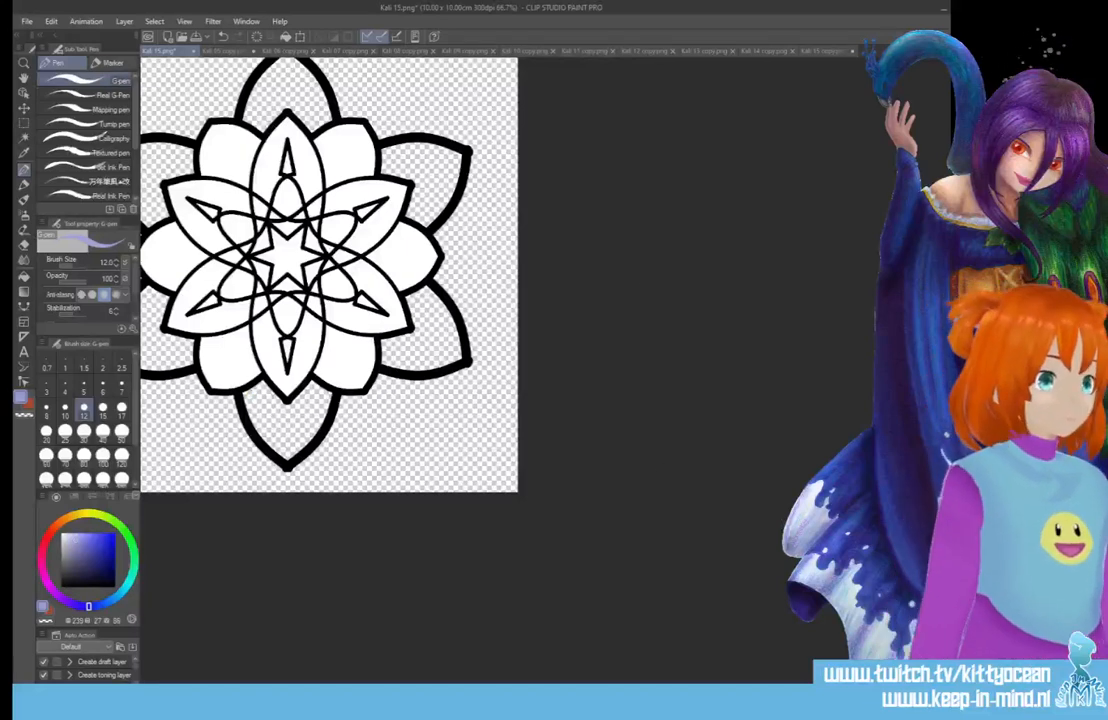
scroll(542, 672, up, 3)
scroll(329, 356, left, 5)
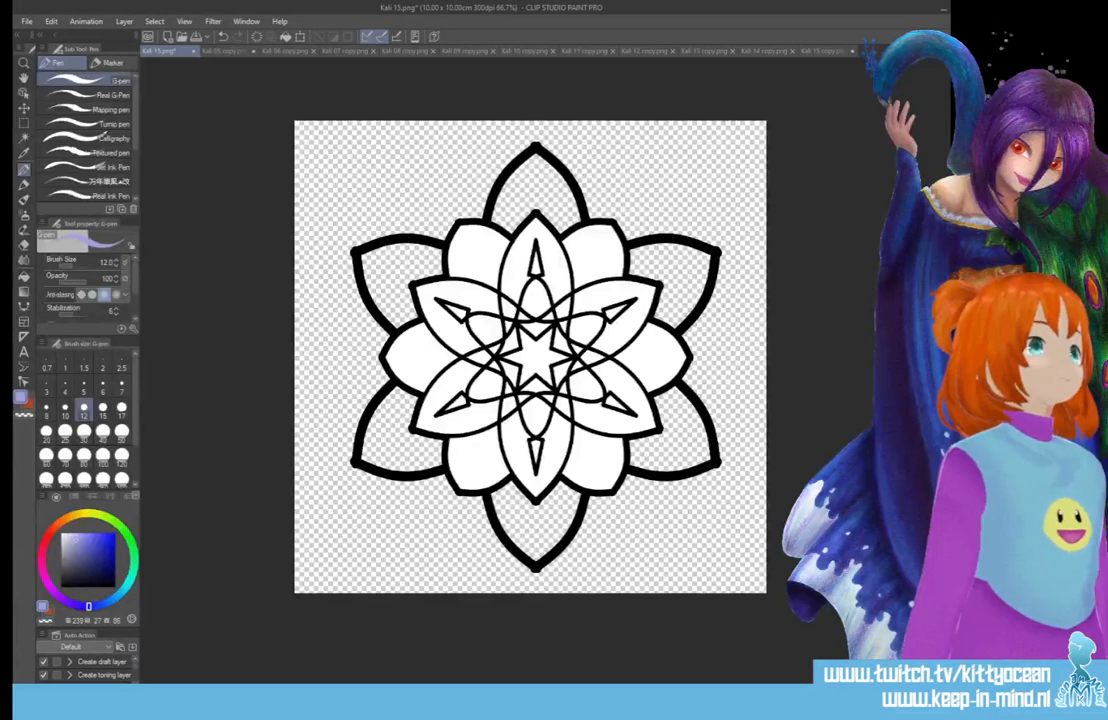
key(alt+Delete)
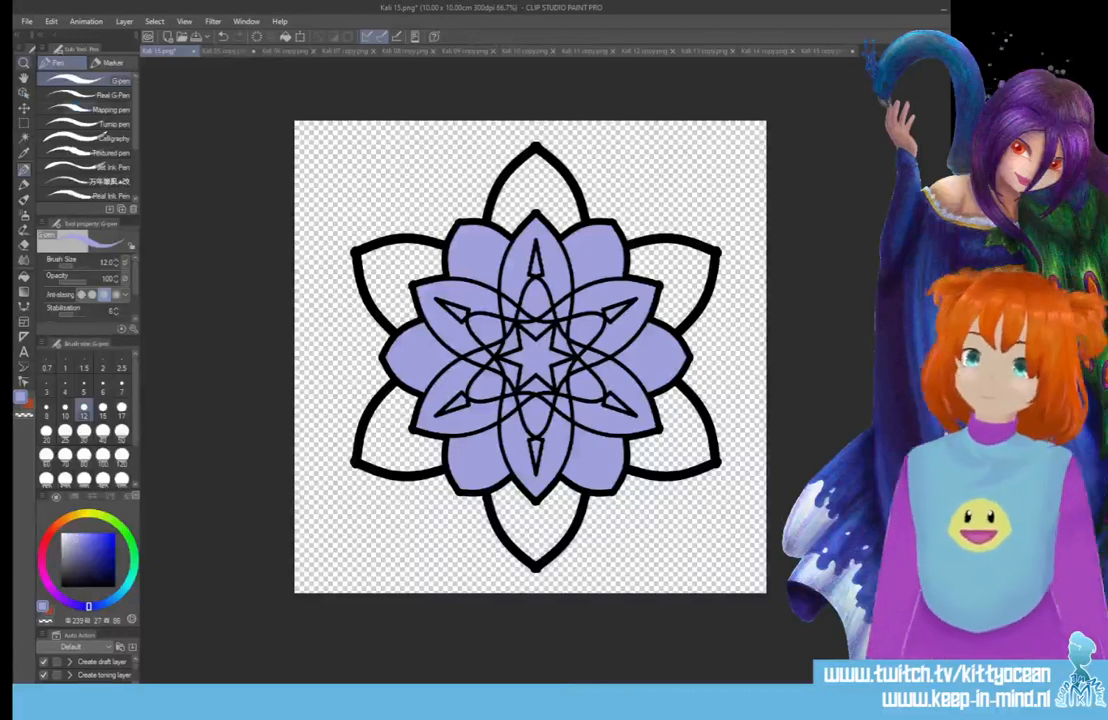
Save the lilac mandala as Kali 05.png, accepting the loss of layer information.
click(27, 21)
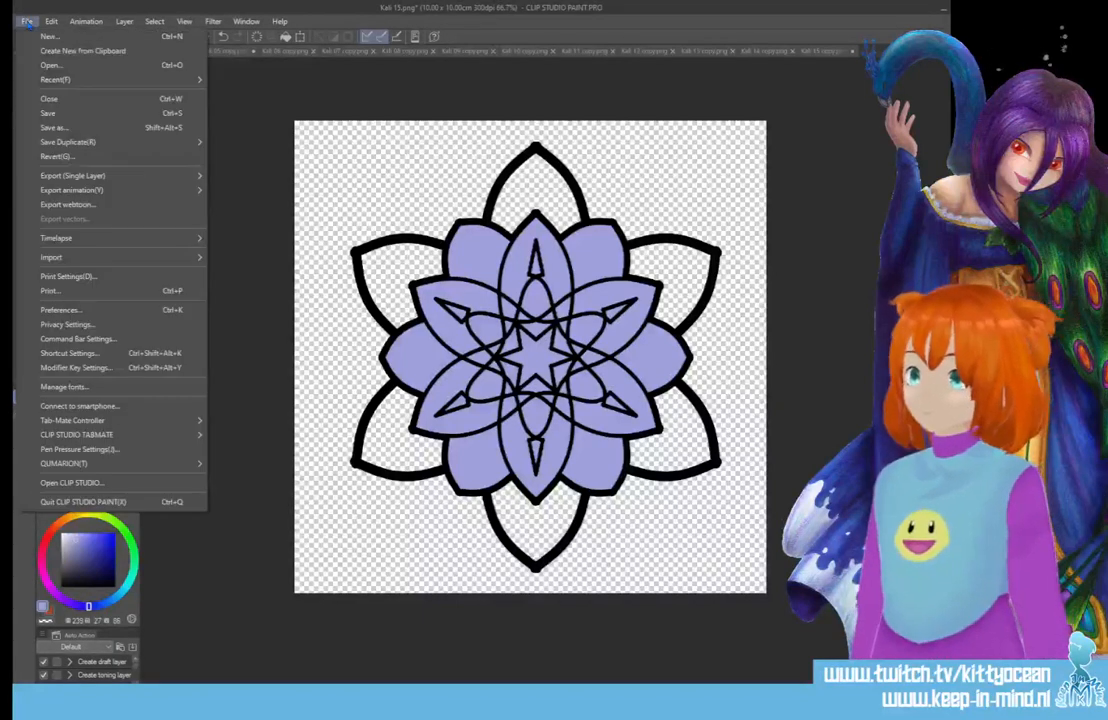
click(85, 129)
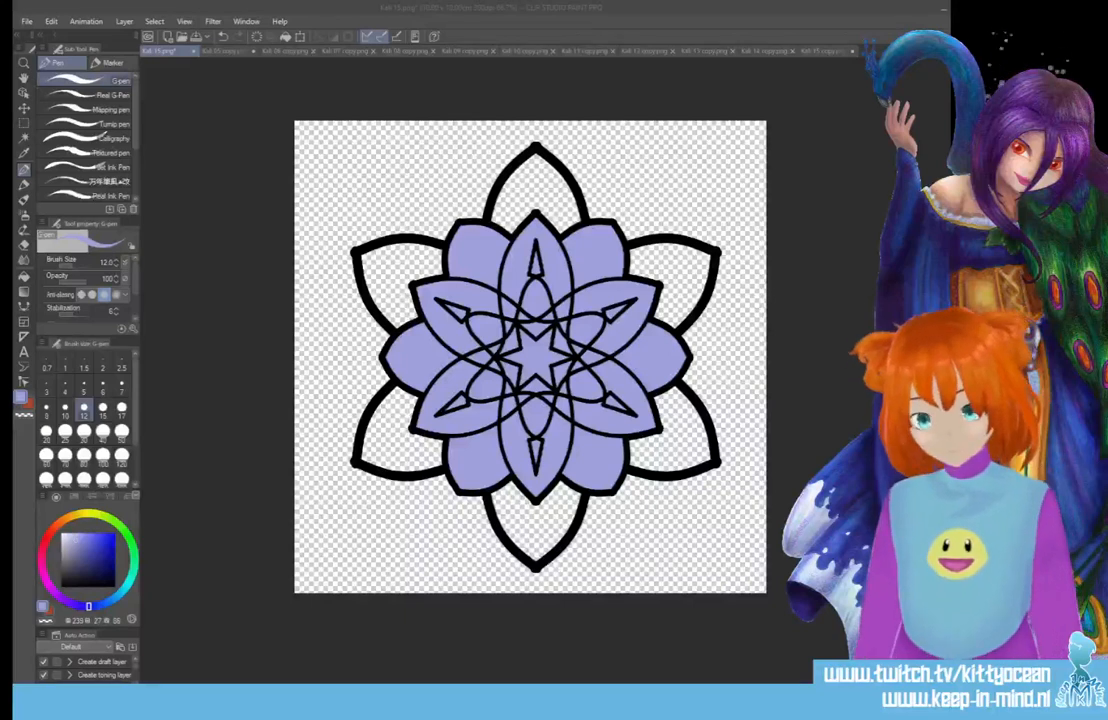
key(Return)
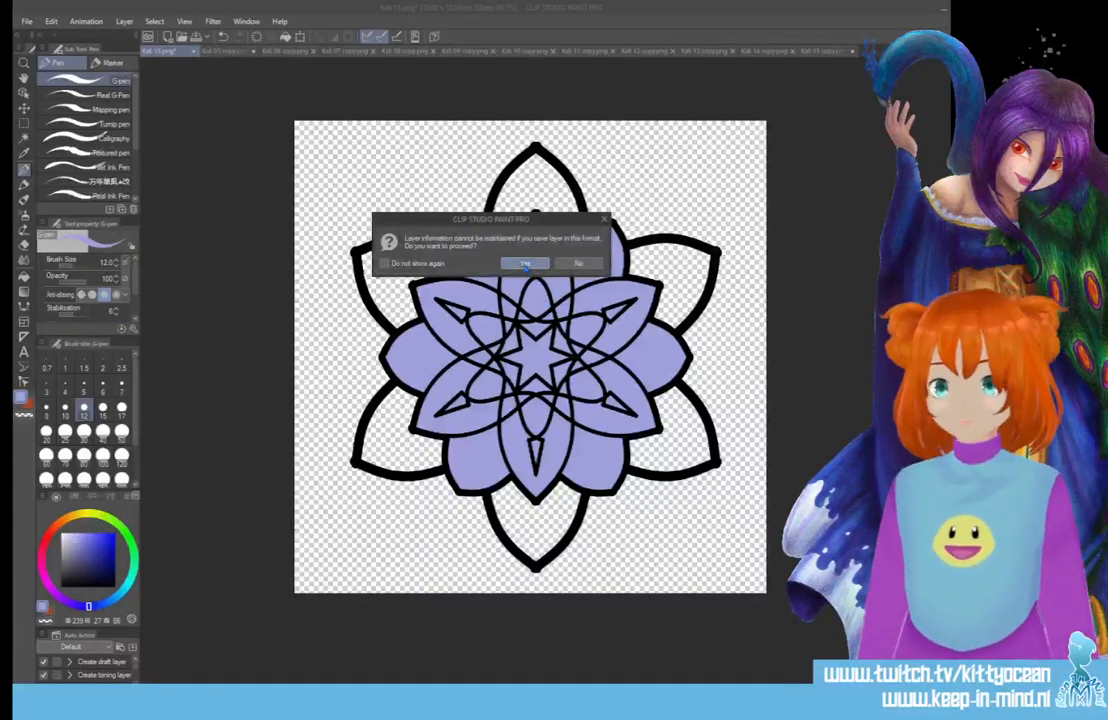
key(Return)
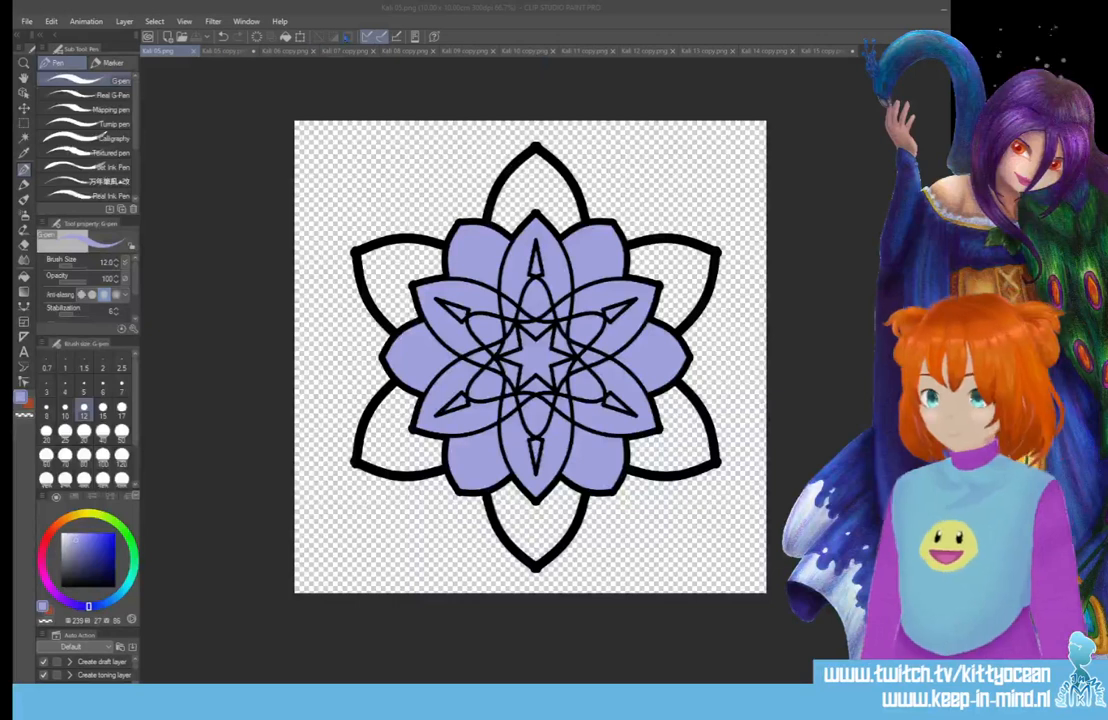
Close Kali 05 copy.png without saving its changes.
click(224, 50)
click(256, 50)
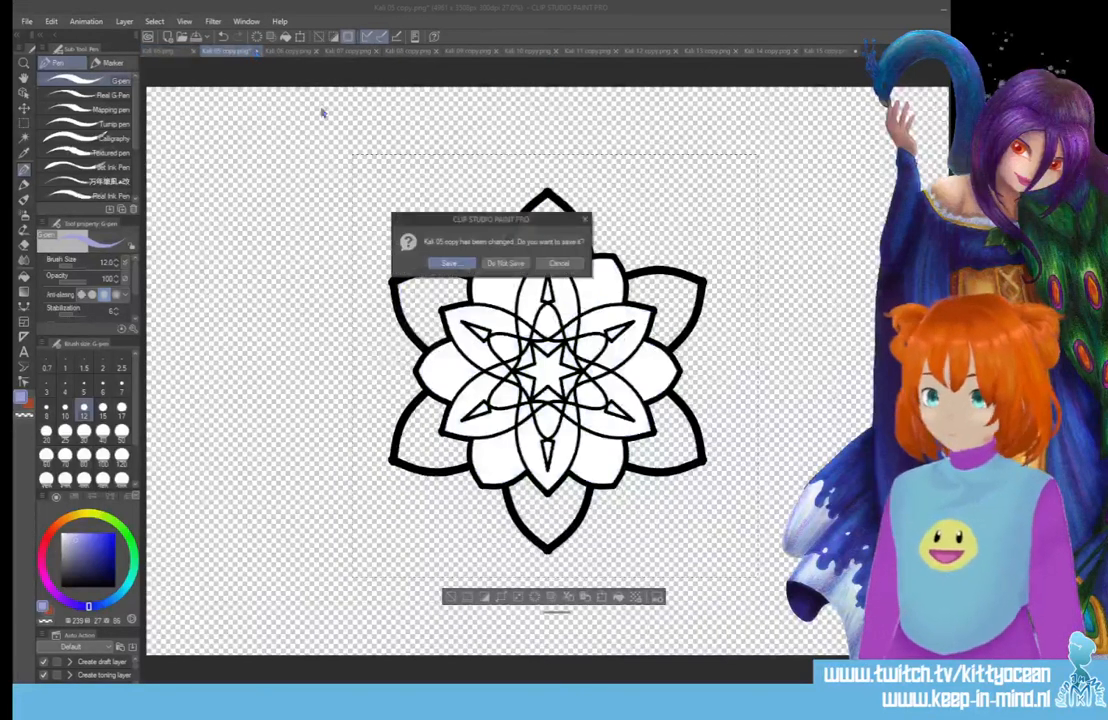
click(505, 263)
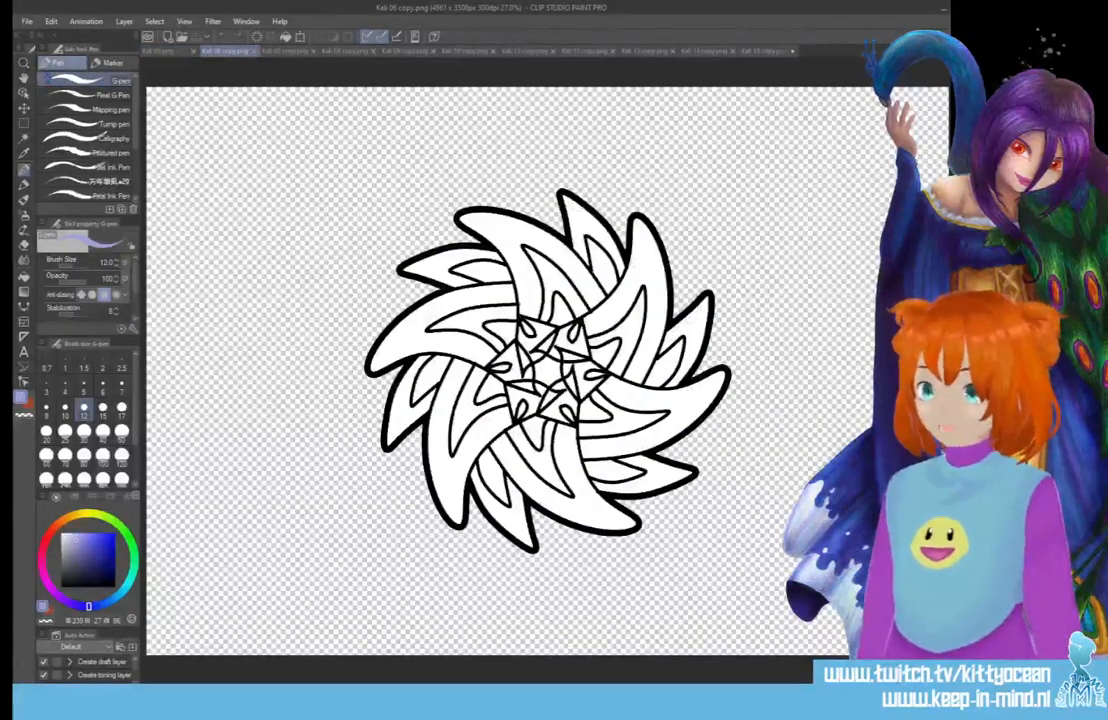
Replace the mandala on the Kali 05.png canvas with a rectangular selection of the one from Kali 06 copy.png, recolored in lilac.
click(24, 123)
drag(365, 163, 744, 575)
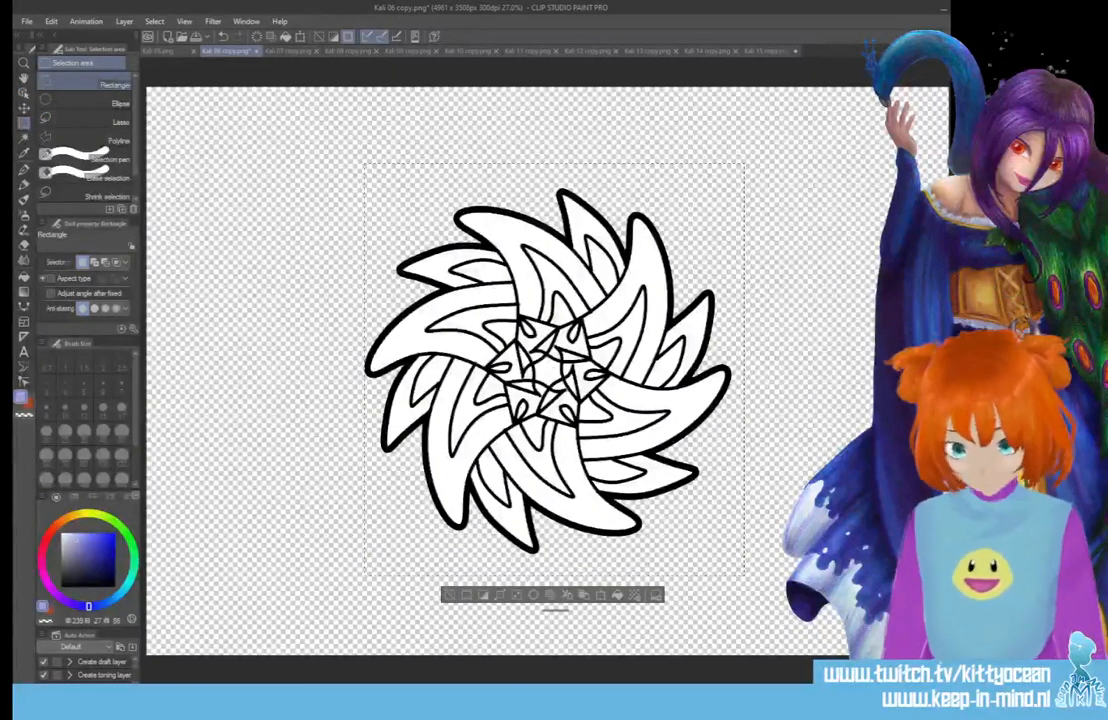
click(160, 51)
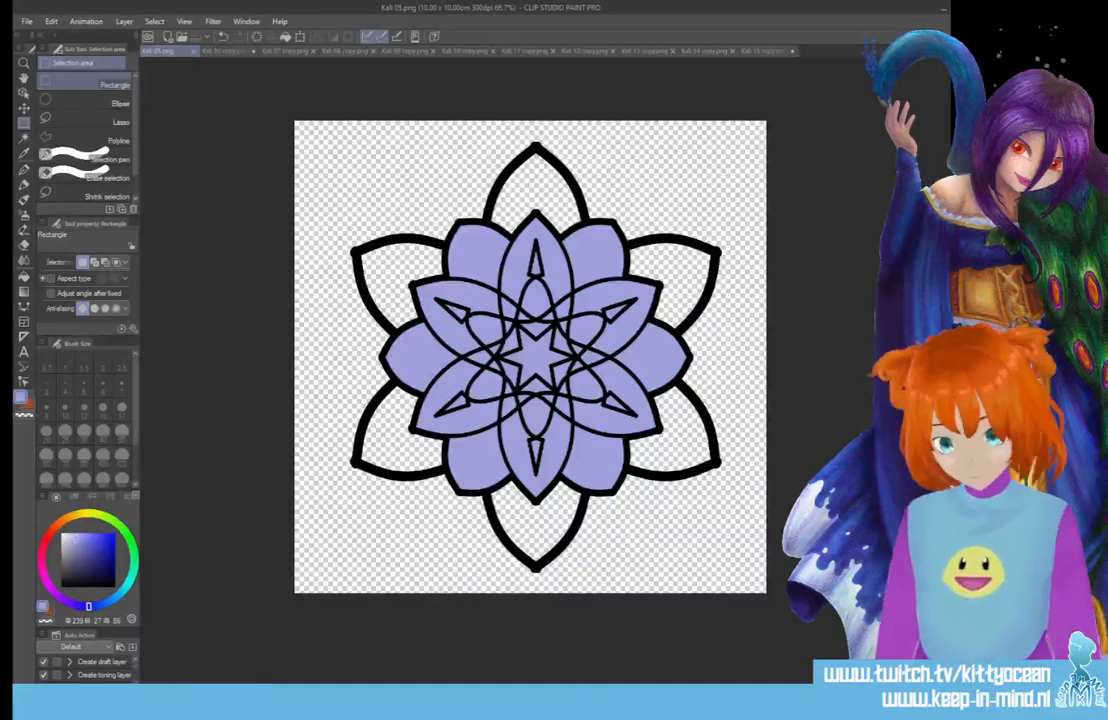
key(ctrl+v)
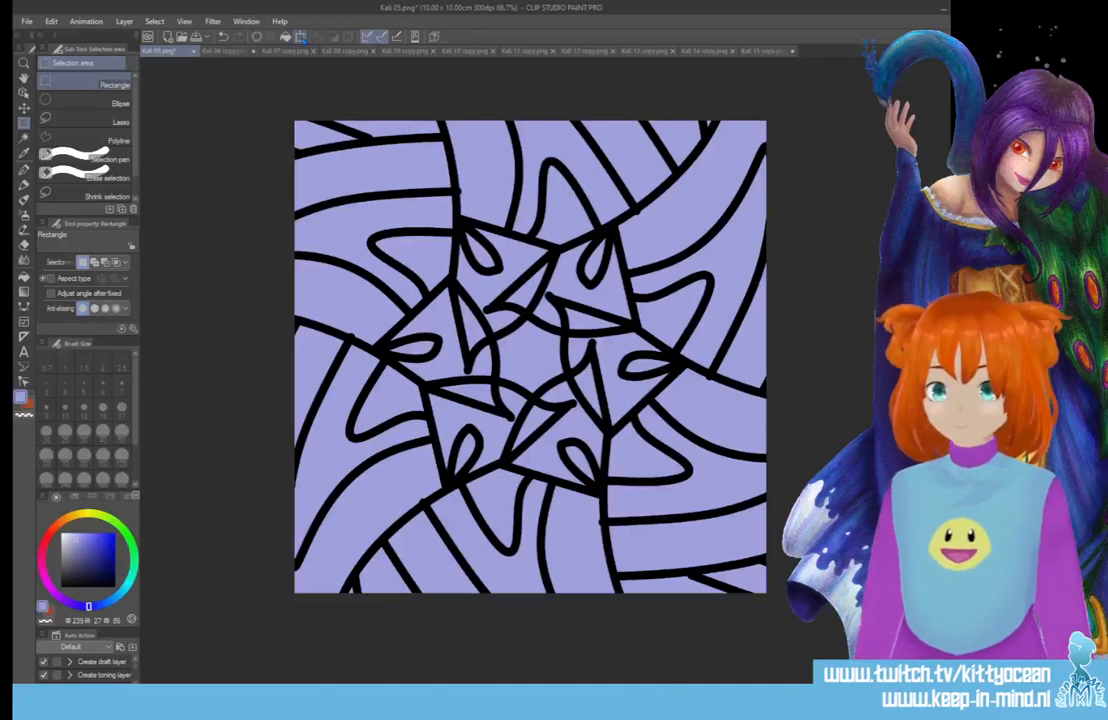
Shrink the pasted swirl mandala to fit entirely inside the canvas and center it.
key(ctrl+t)
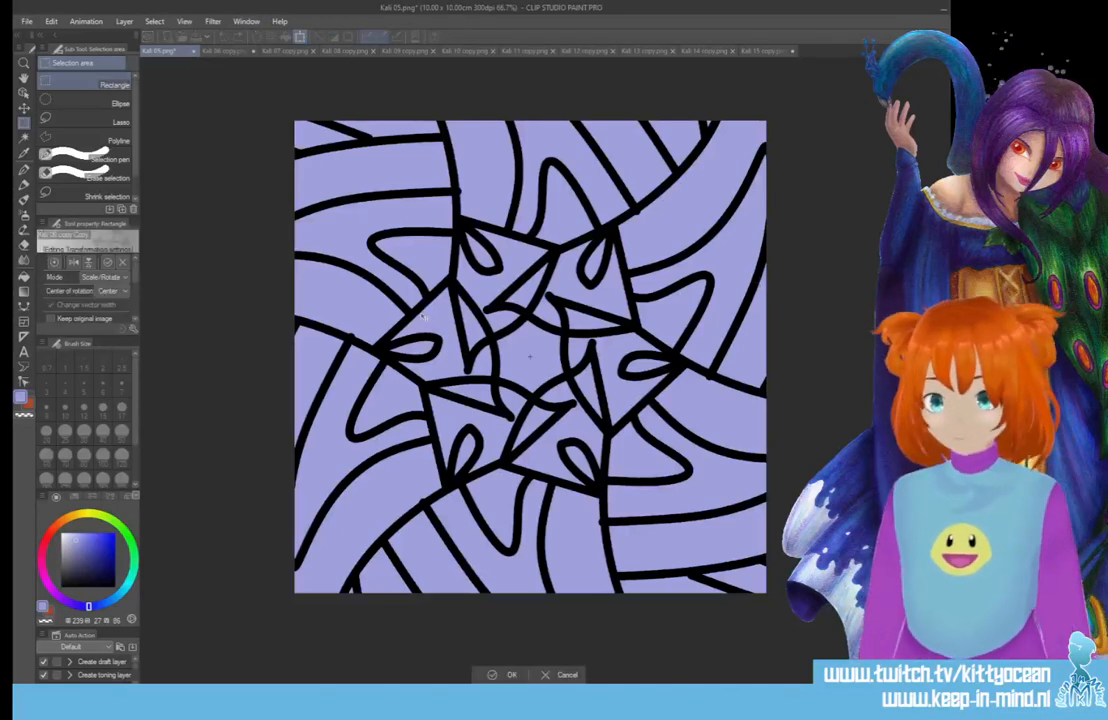
scroll(424, 317, down, 2)
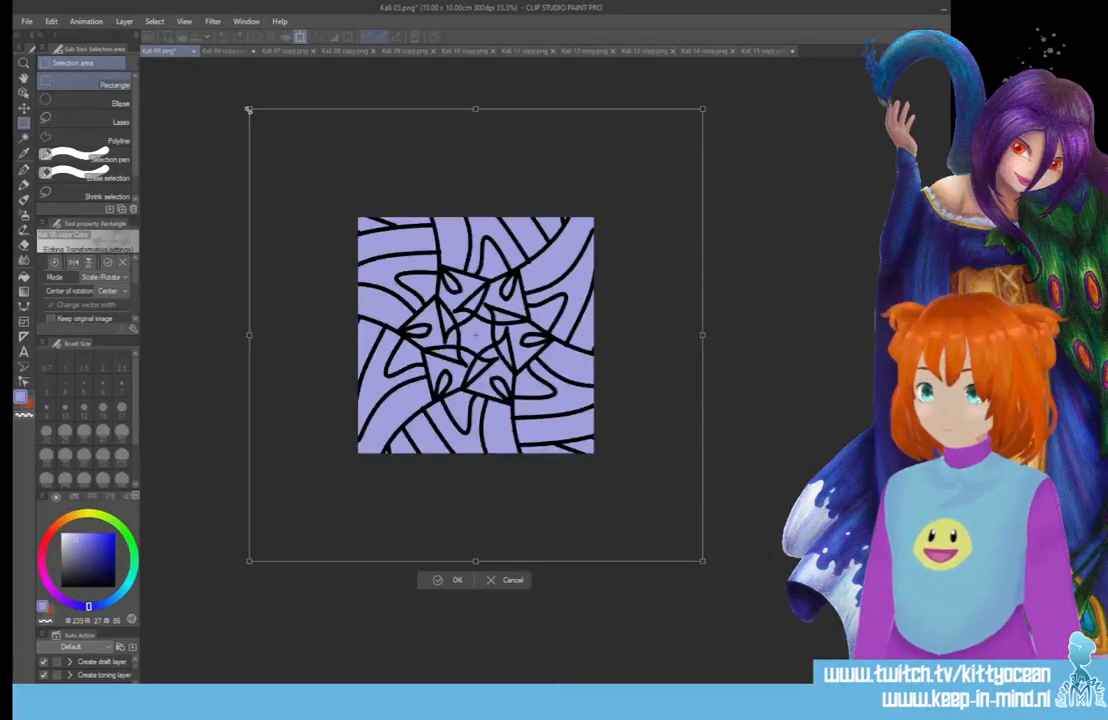
drag(250, 109, 485, 305)
drag(603, 378, 496, 271)
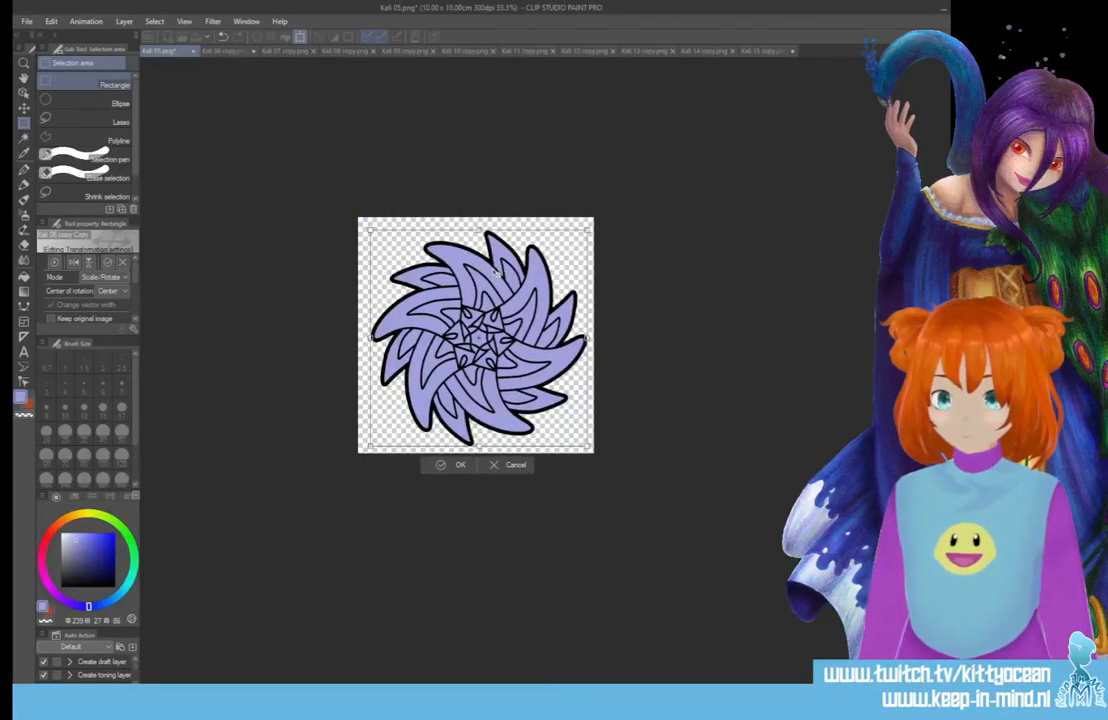
click(460, 466)
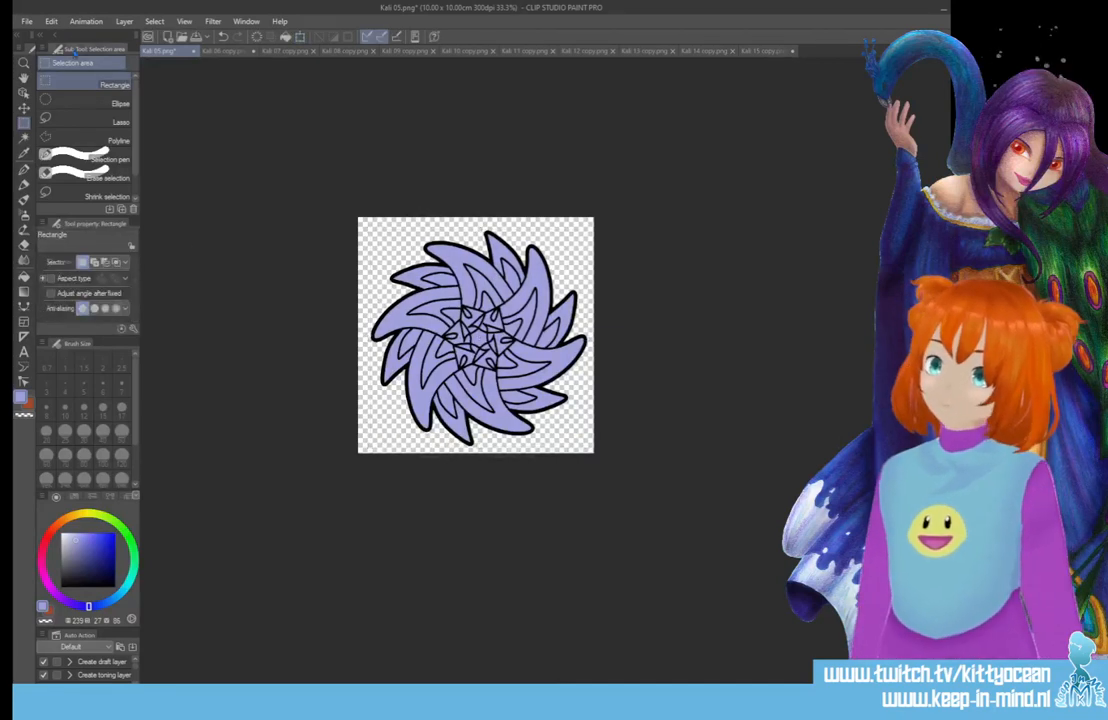
Save the swirl mandala as Kali 06.png, accepting the loss of layer information.
click(27, 21)
click(82, 128)
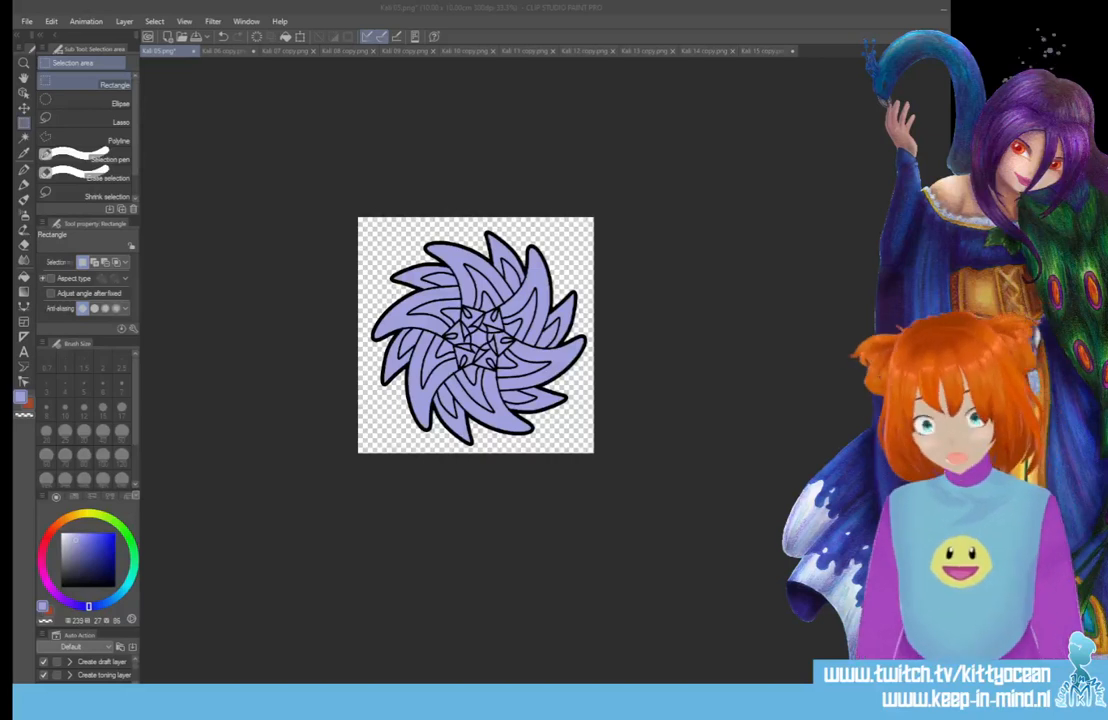
key(Return)
click(549, 264)
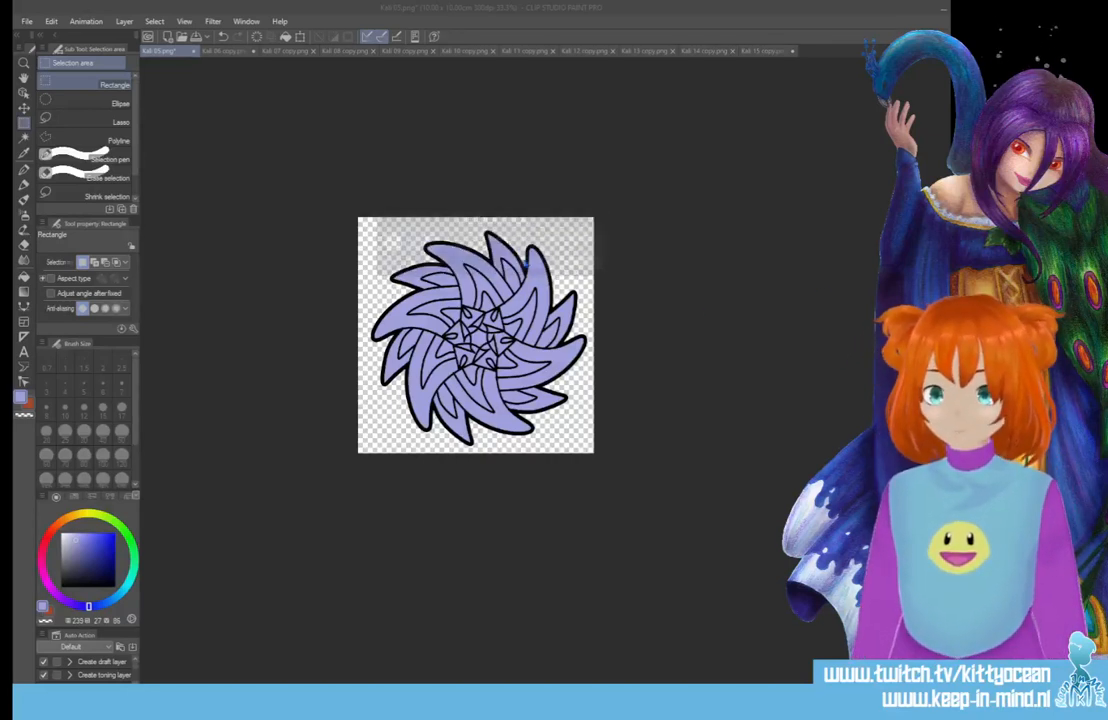
Close Kali 06 copy.png without saving its changes.
click(225, 52)
click(254, 51)
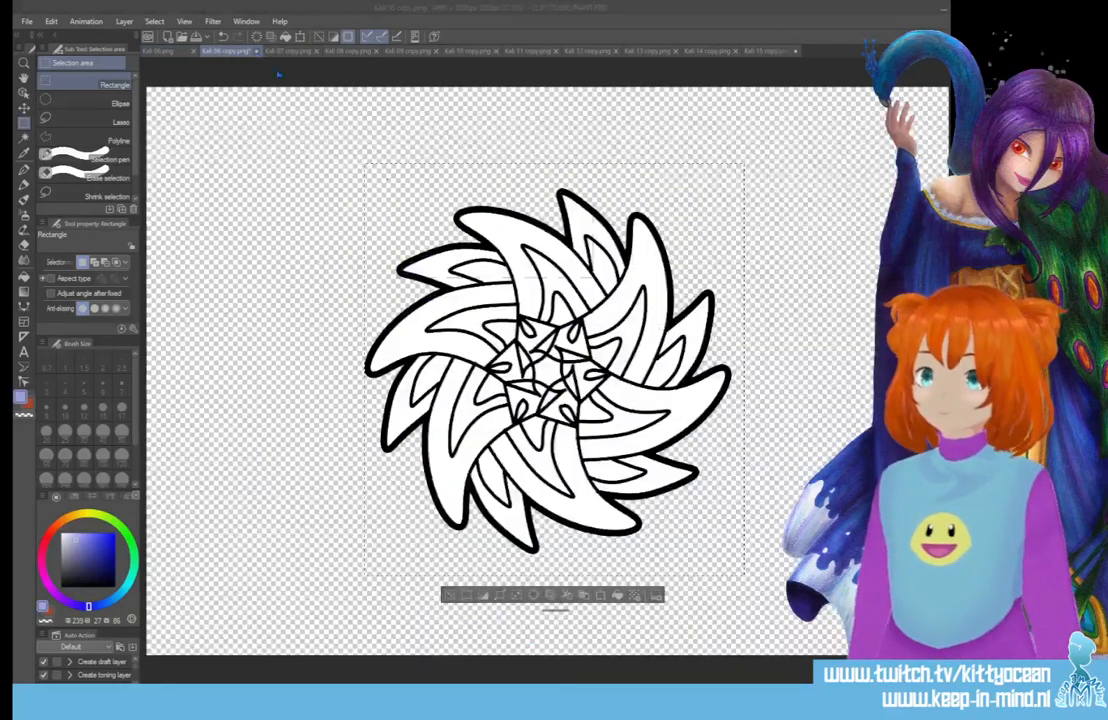
click(502, 262)
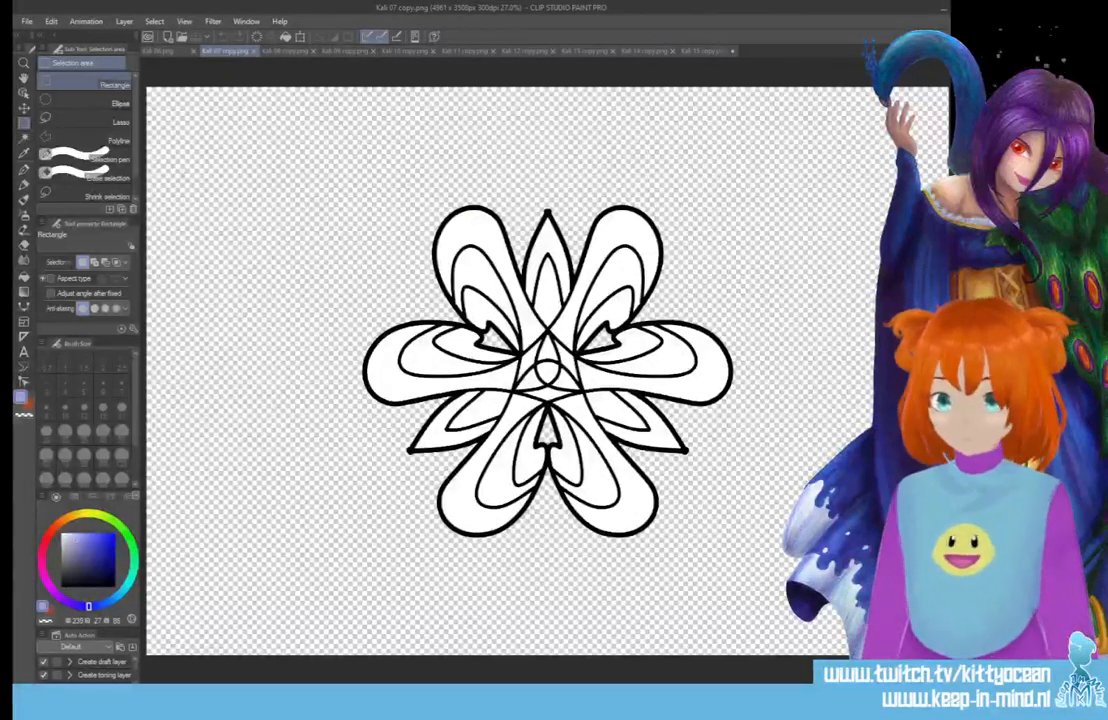
Replace the mandala on the Kali 06.png canvas with a rectangular selection of the one from Kali 07 copy.png, recolored in lilac.
mouse_move(349, 149)
mouse_down()
mouse_move(622, 524)
mouse_move(759, 580)
mouse_up()
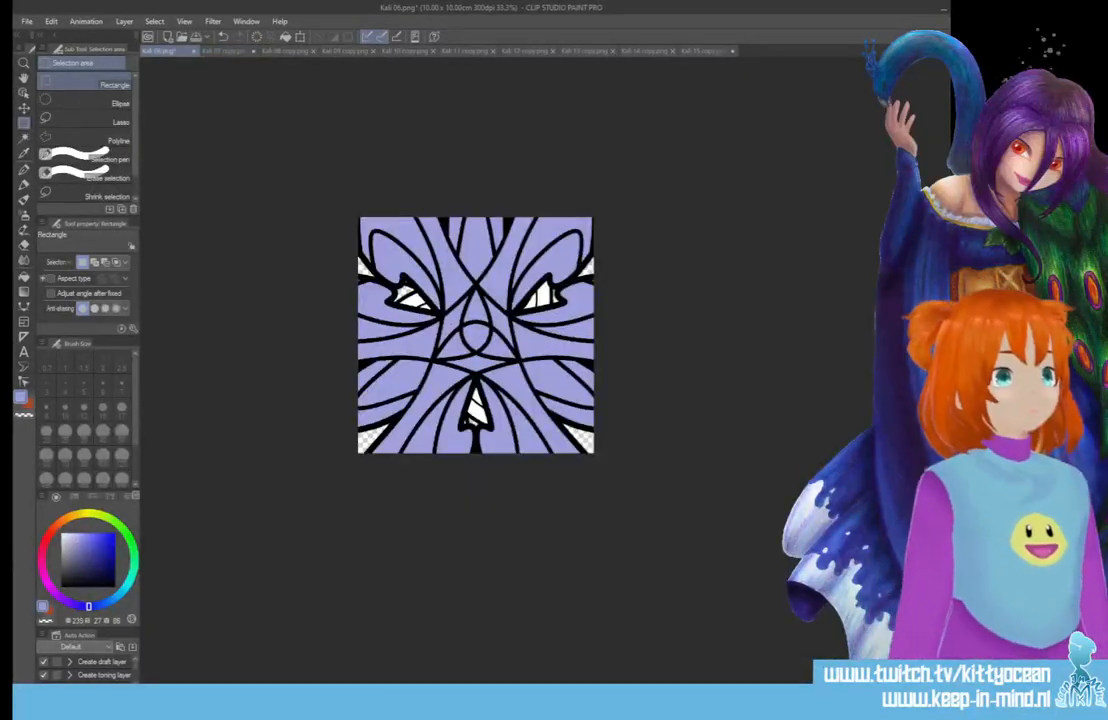
key(Delete)
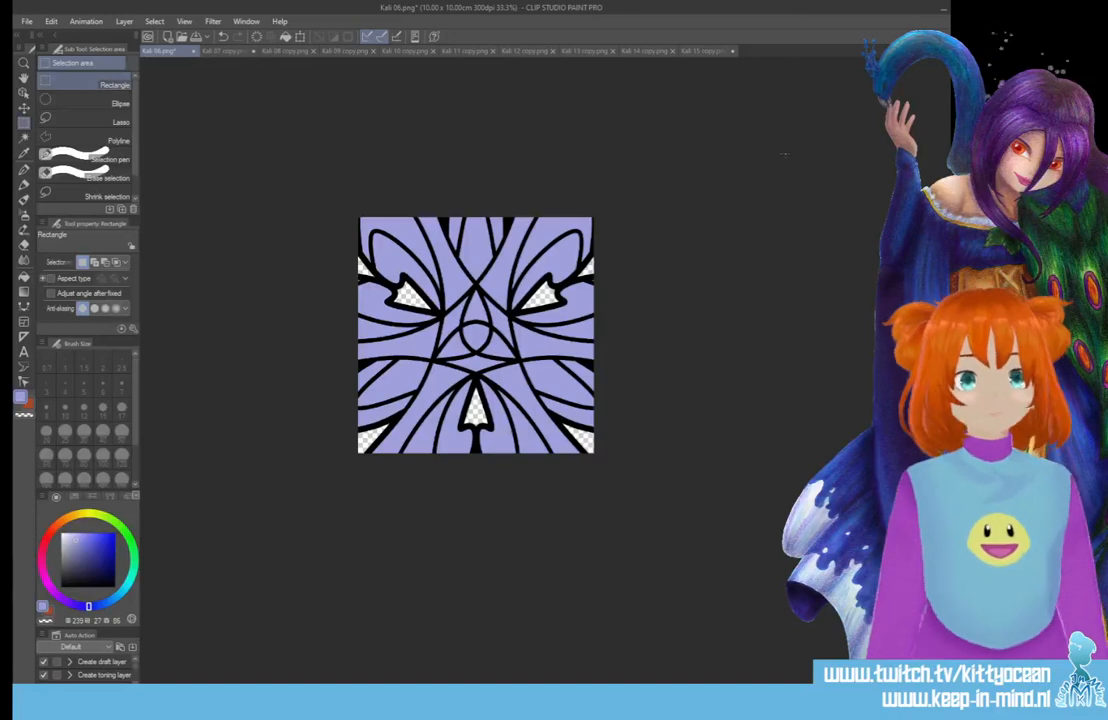
Shrink the pasted rounded-petal mandala to fit entirely inside the canvas and center it.
key(ctrl+t)
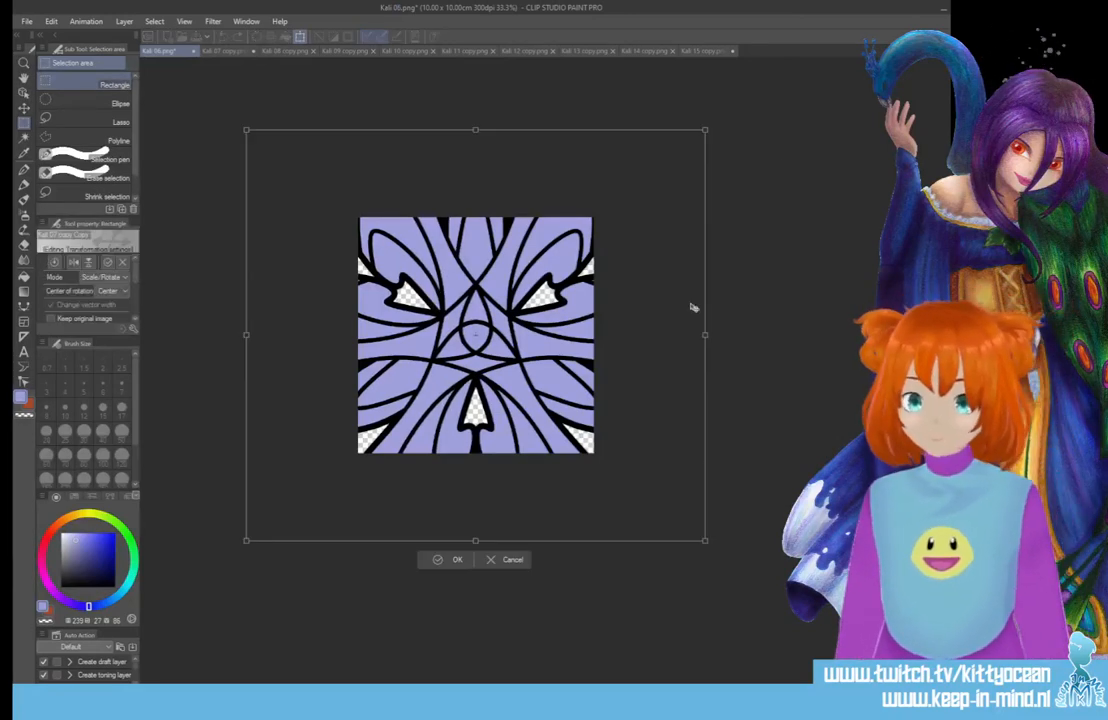
drag(705, 335, 503, 335)
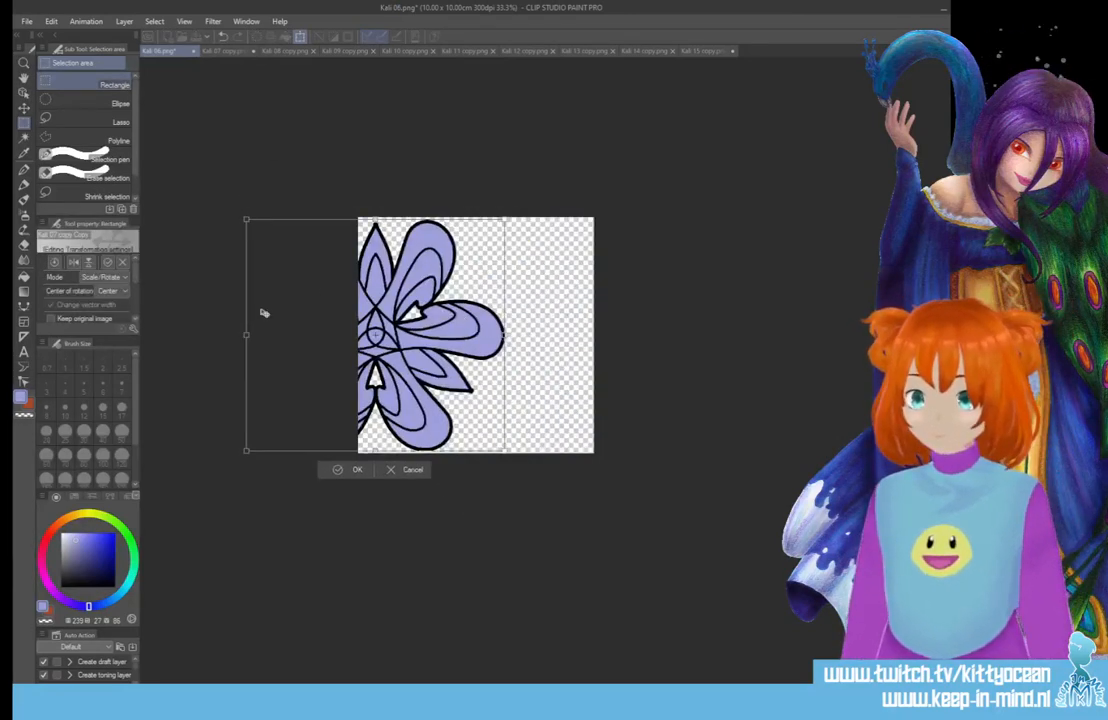
drag(246, 336, 266, 336)
drag(449, 356, 536, 356)
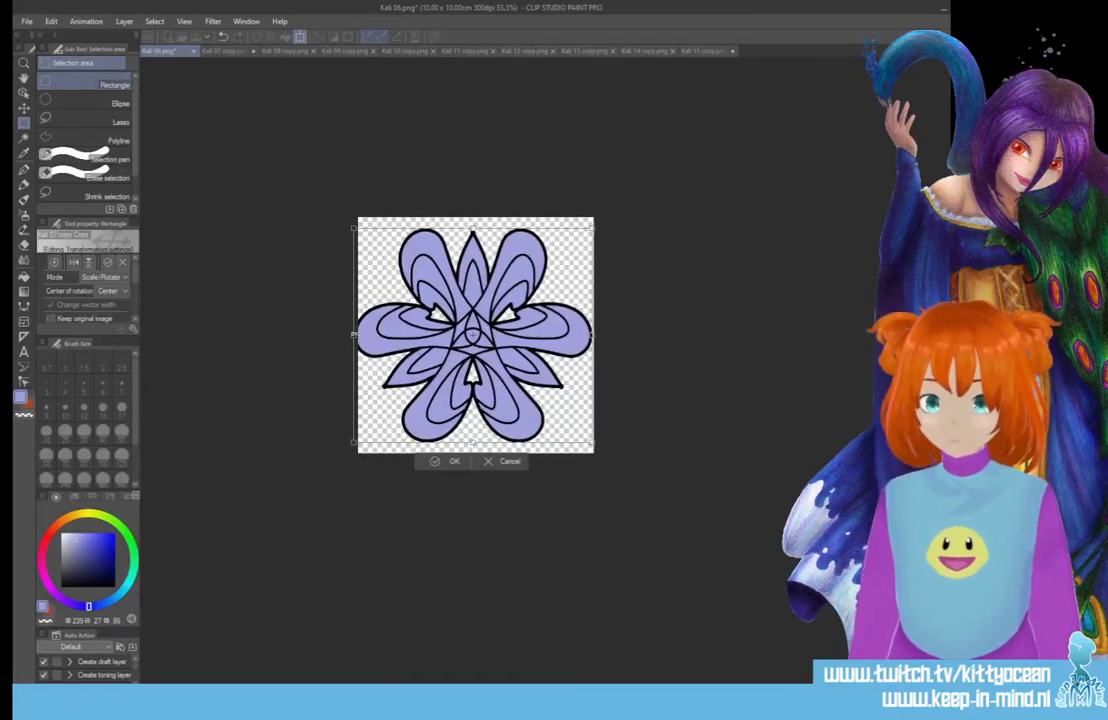
drag(354, 334, 371, 335)
drag(511, 347, 501, 348)
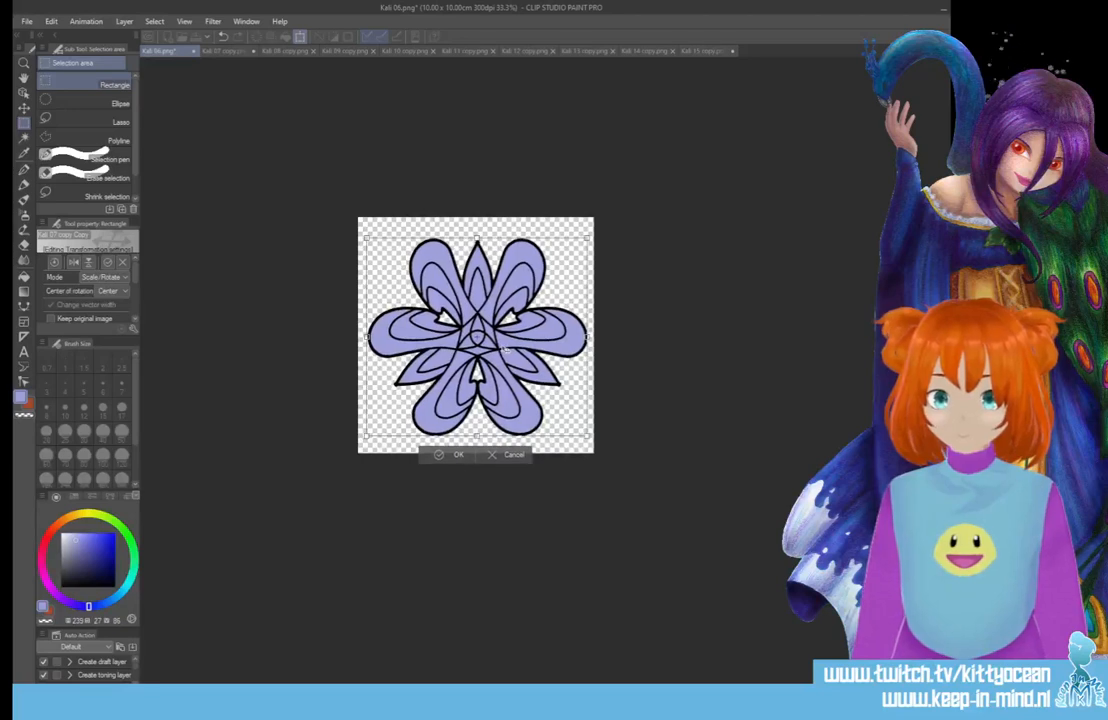
click(458, 456)
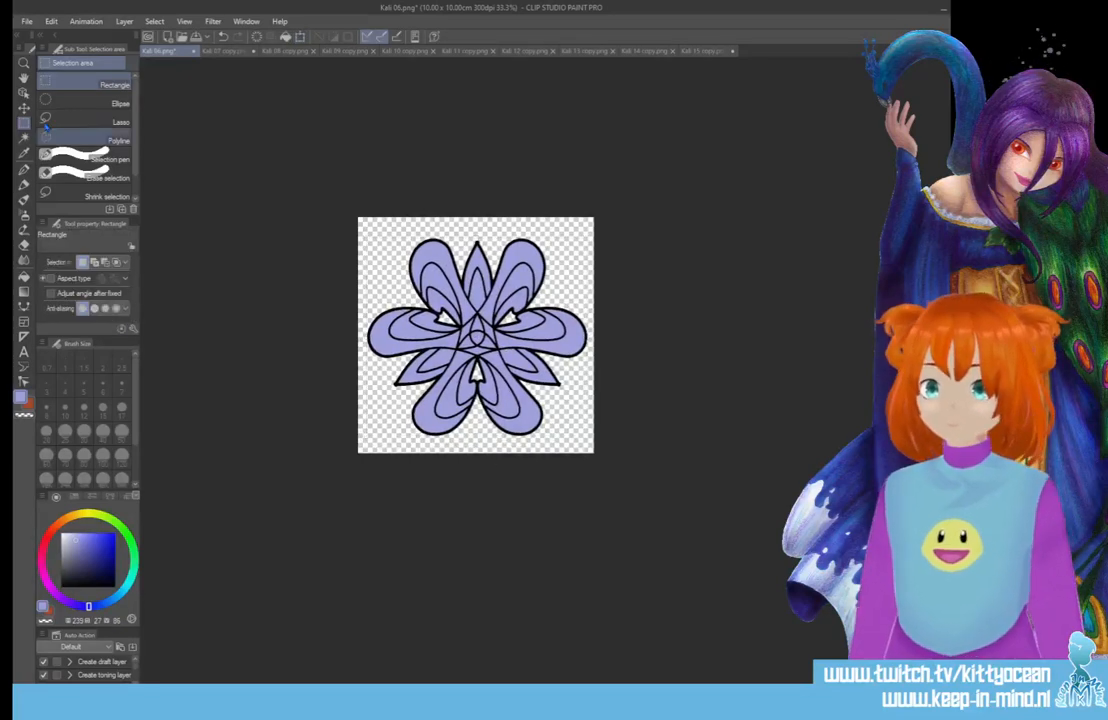
Save the rounded-petal mandala as Kali 07.png, accepting the loss of layer information.
click(27, 21)
click(70, 127)
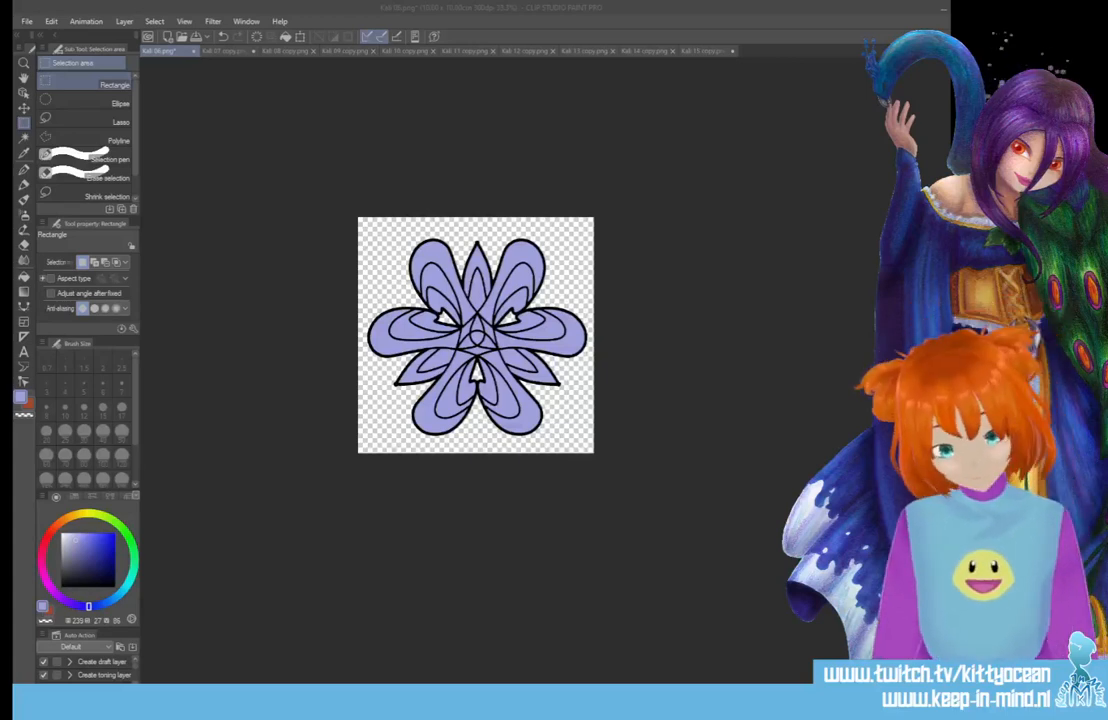
click(525, 262)
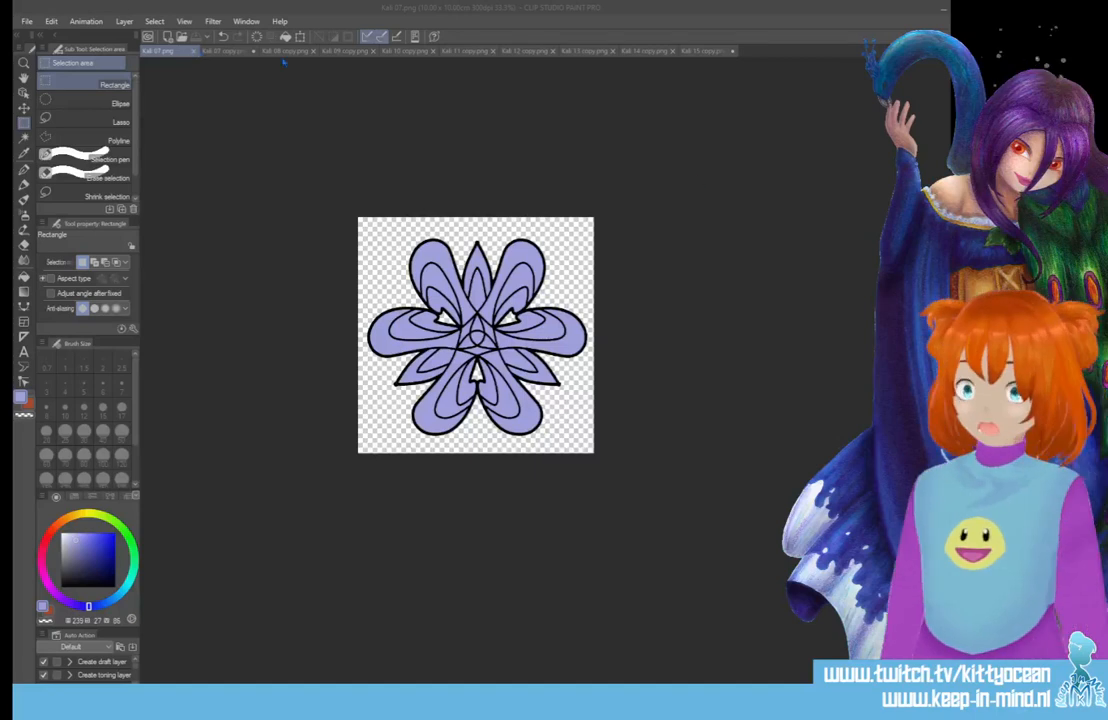
Close Kali 07 copy.png without saving its changes.
click(235, 50)
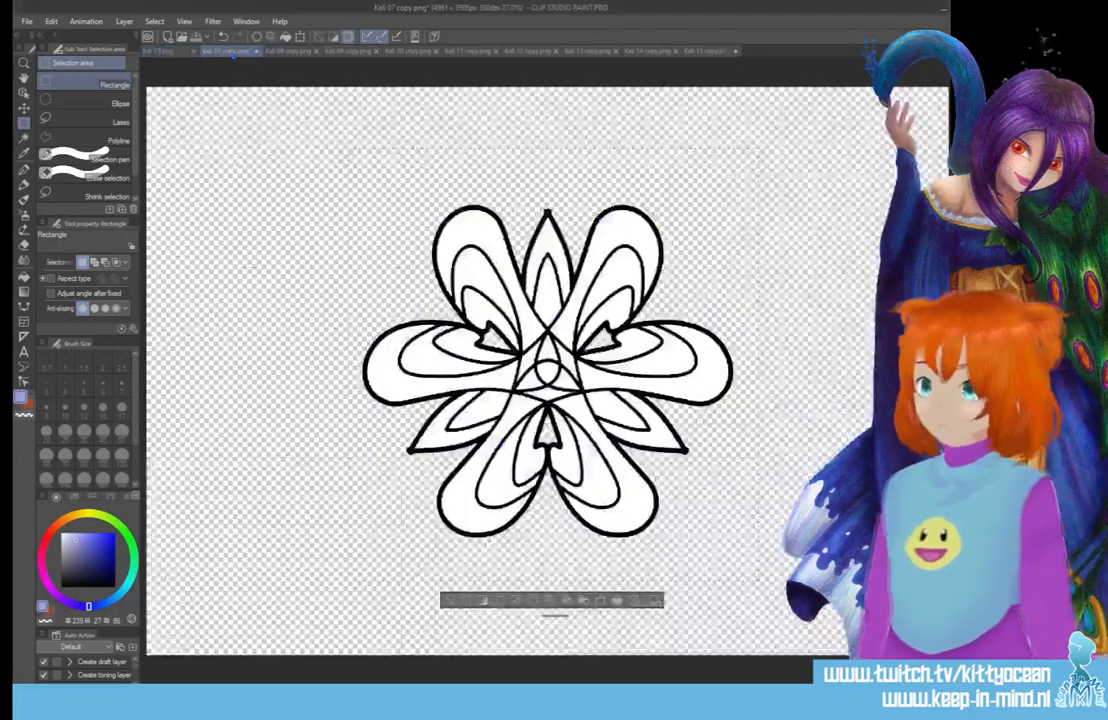
click(256, 51)
click(507, 263)
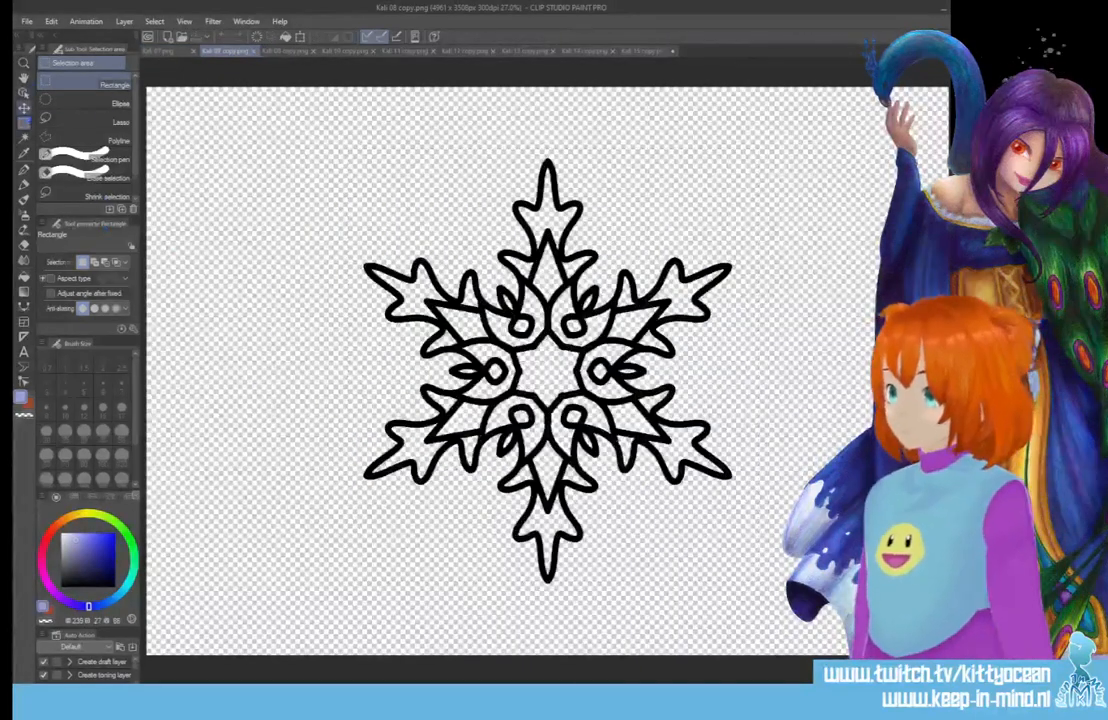
Replace the mandala on the Kali 07.png canvas with a rectangular selection of the snowflake mandala from Kali 08 copy.png.
drag(330, 118, 600, 340)
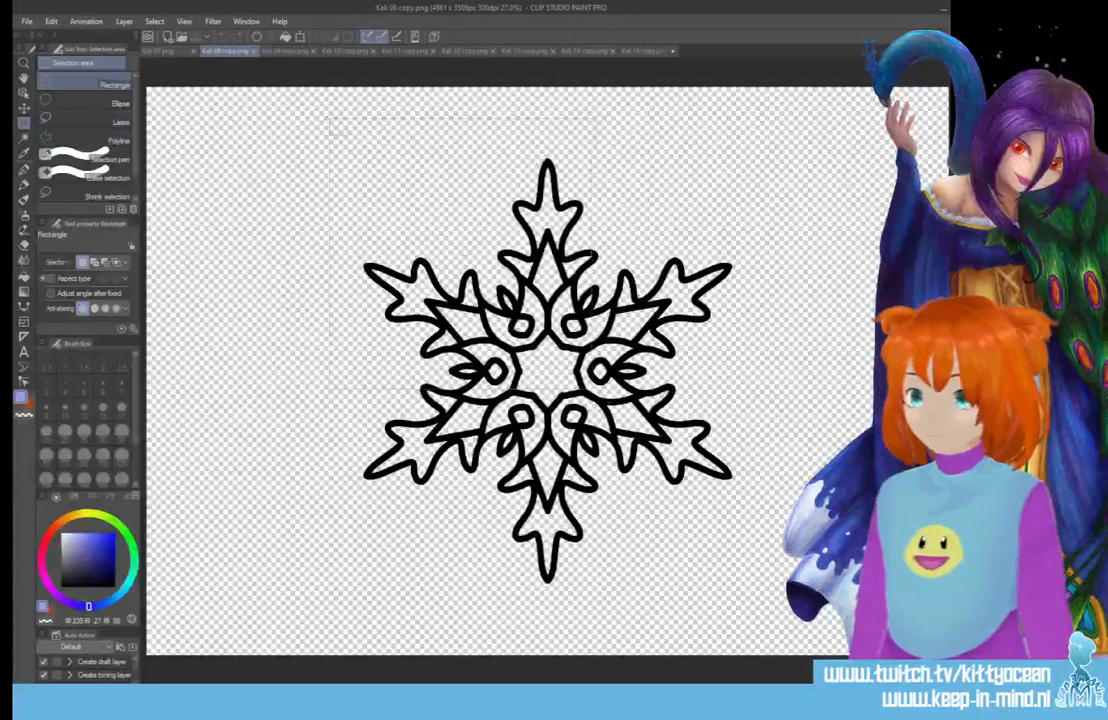
drag(600, 390, 810, 603)
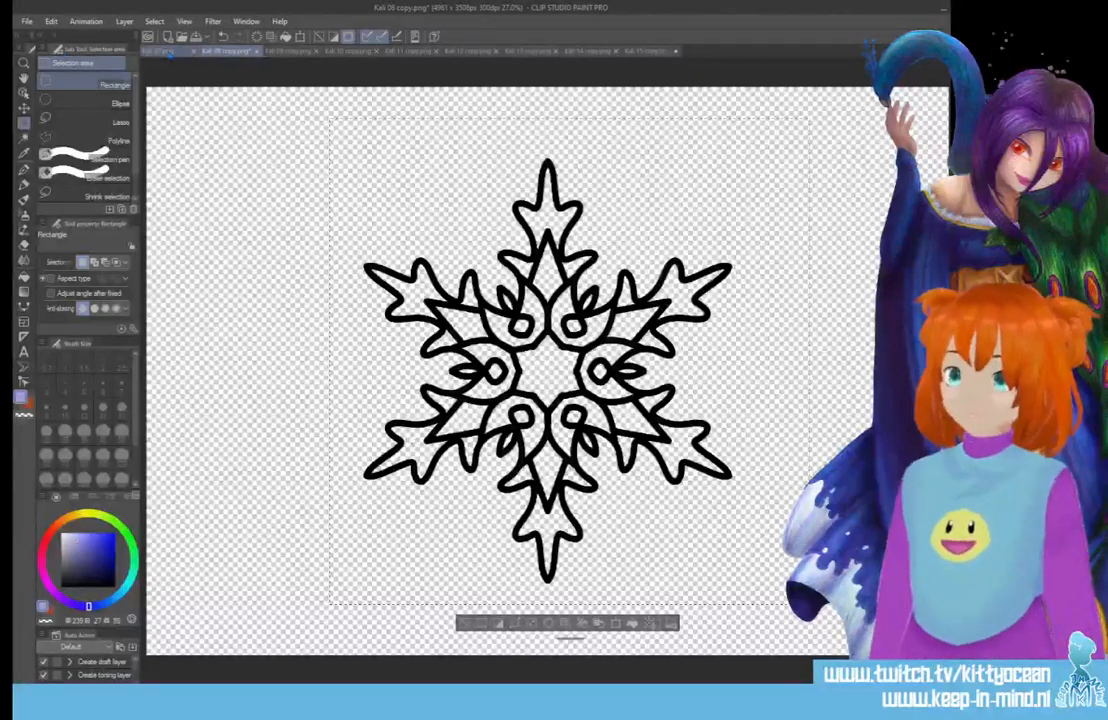
click(160, 50)
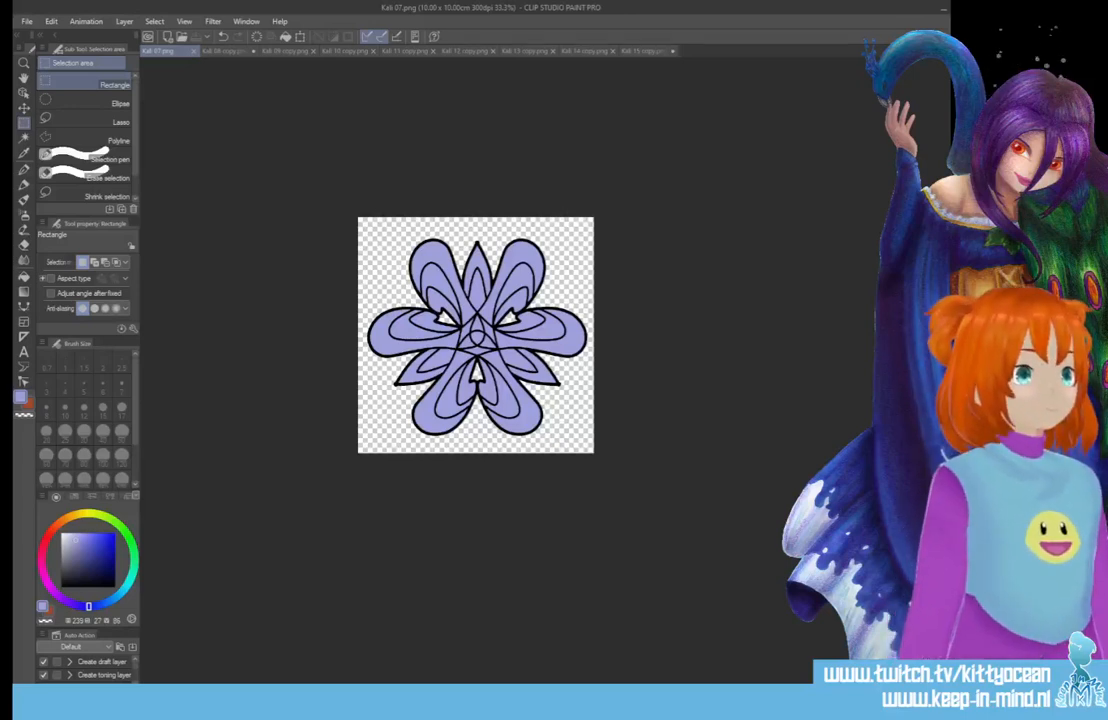
key(ctrl+v)
key(ctrl+z)
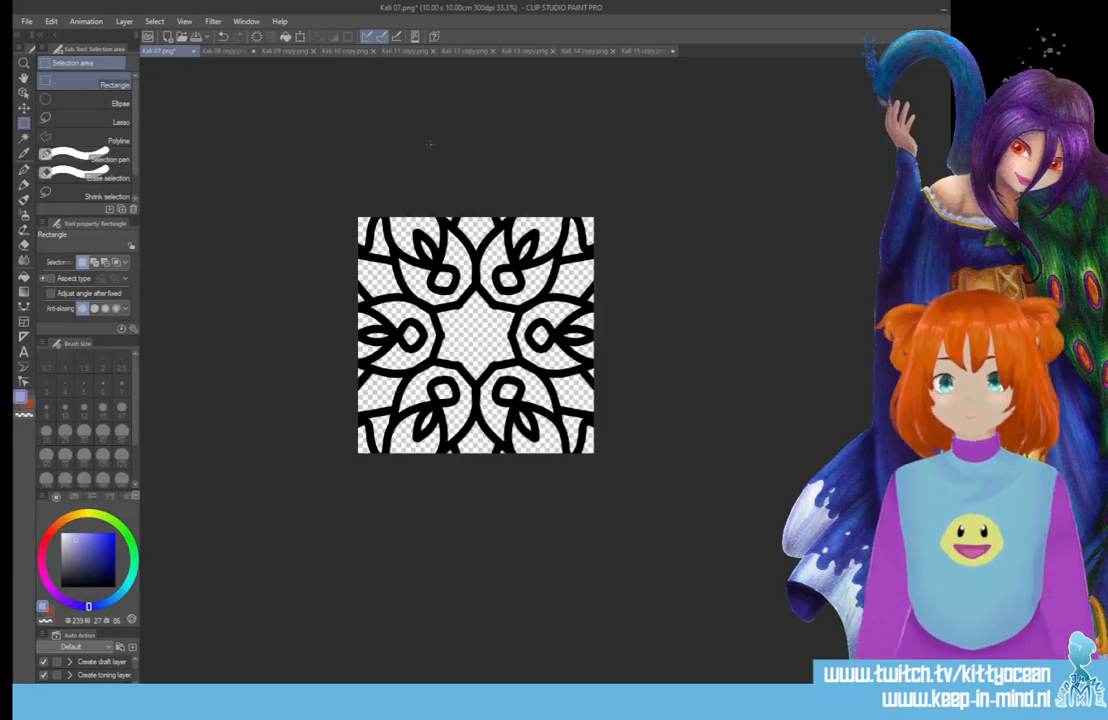
Shrink the pasted snowflake mandala to fit entirely inside the canvas and center it.
key(ctrl+t)
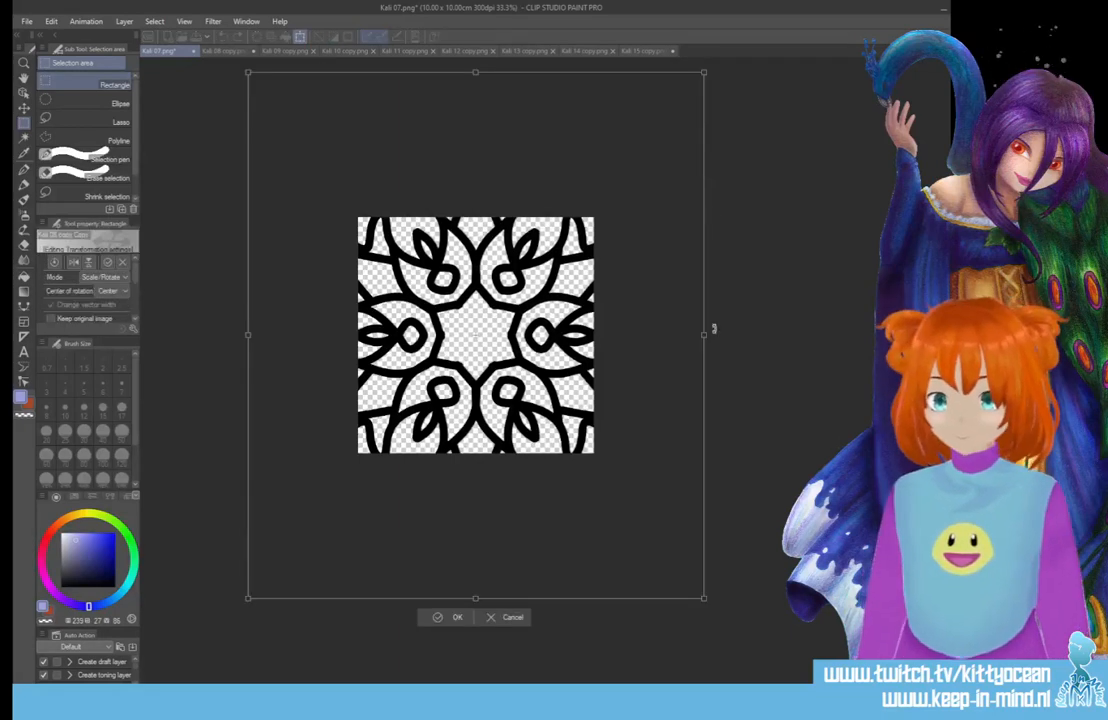
drag(704, 72, 571, 227)
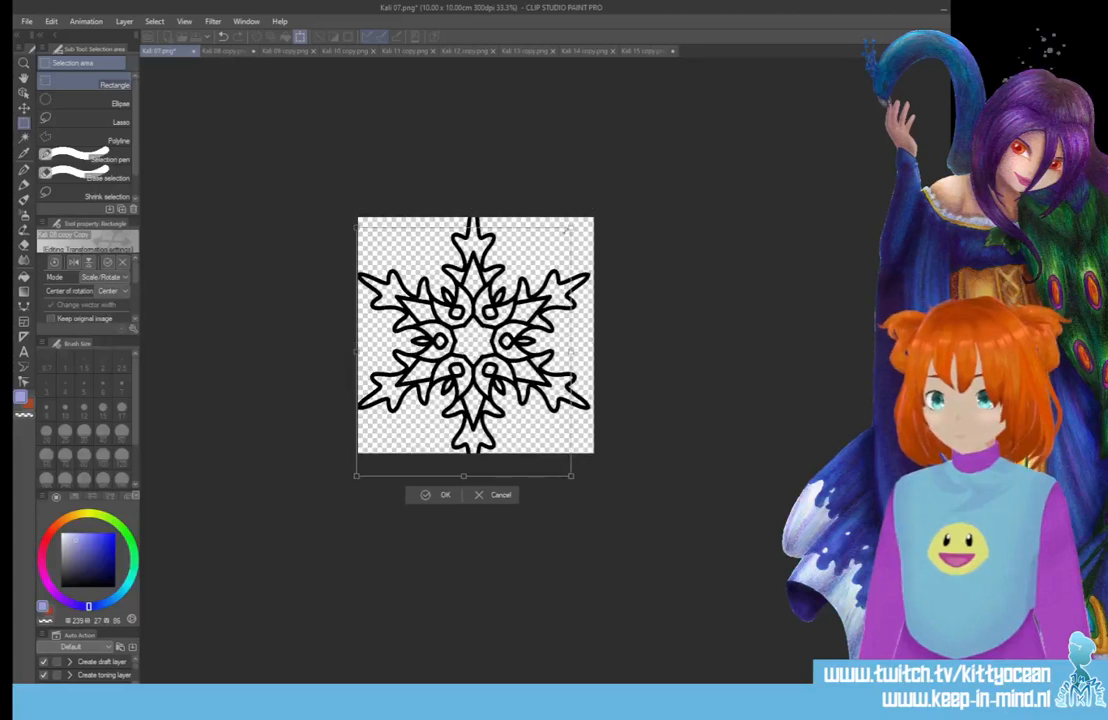
drag(356, 476, 375, 455)
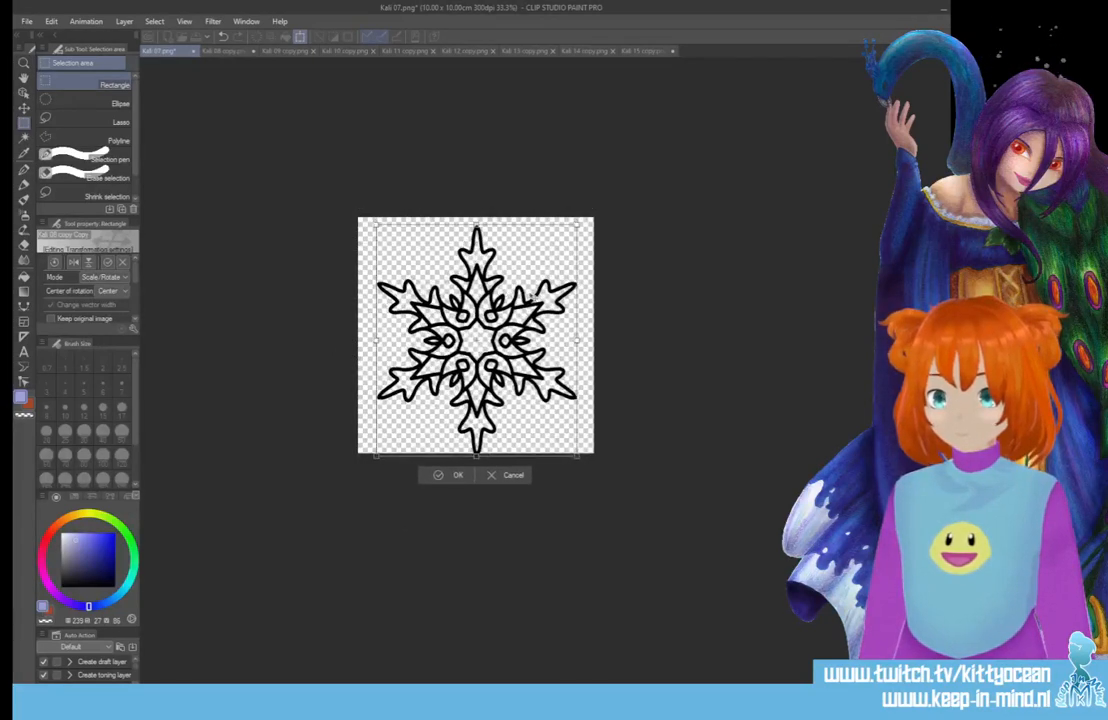
drag(532, 293, 527, 288)
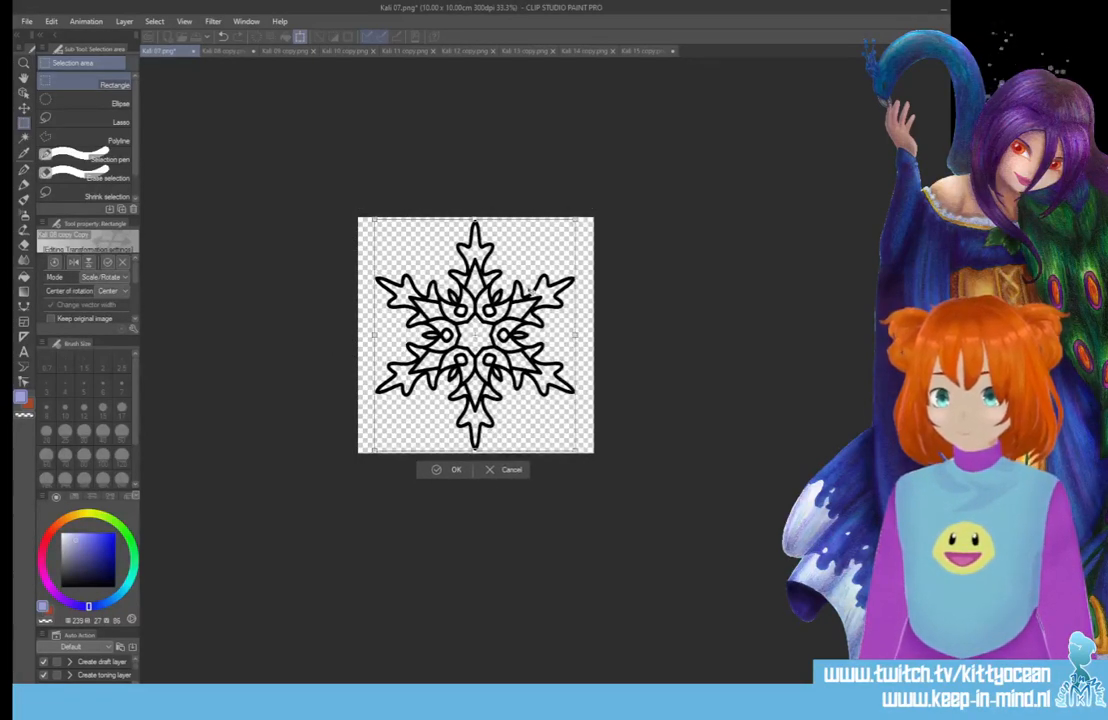
click(458, 470)
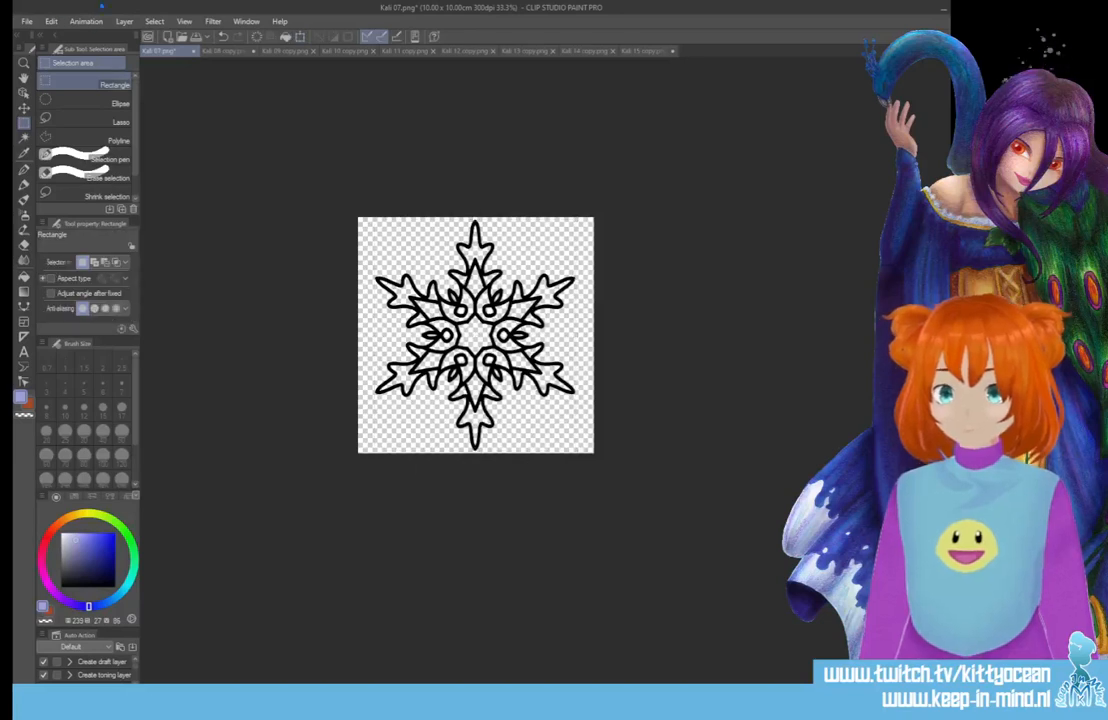
Save the snowflake mandala as Kali 08.png, accepting the loss of layer information.
click(27, 21)
click(352, 208)
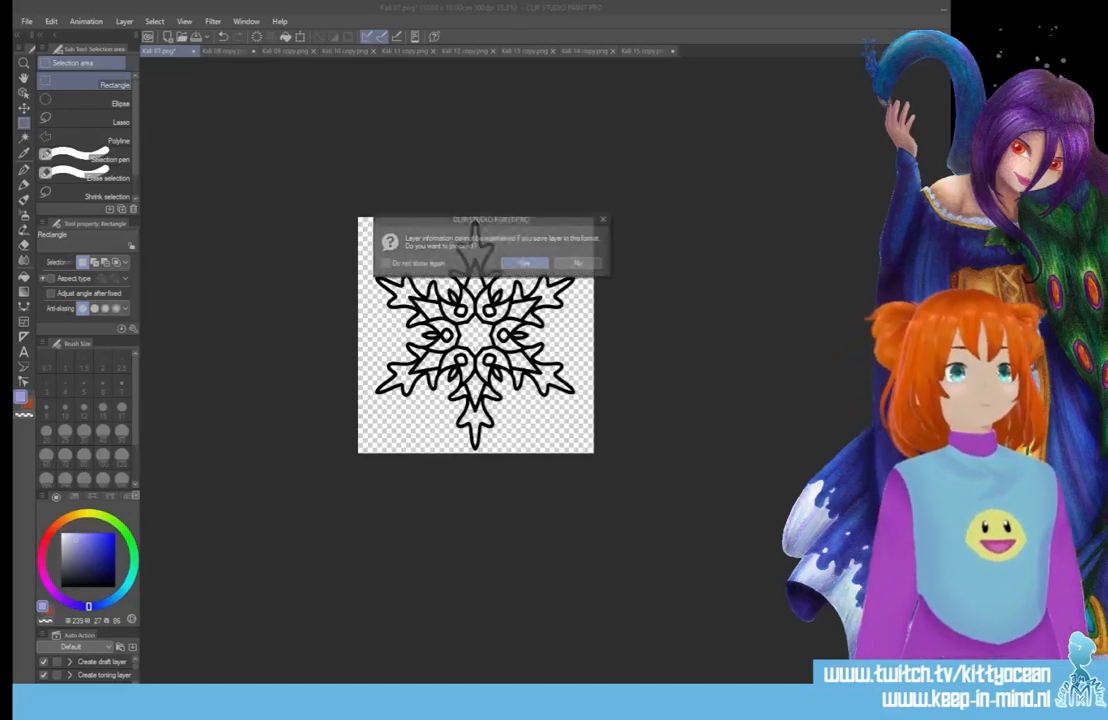
click(525, 263)
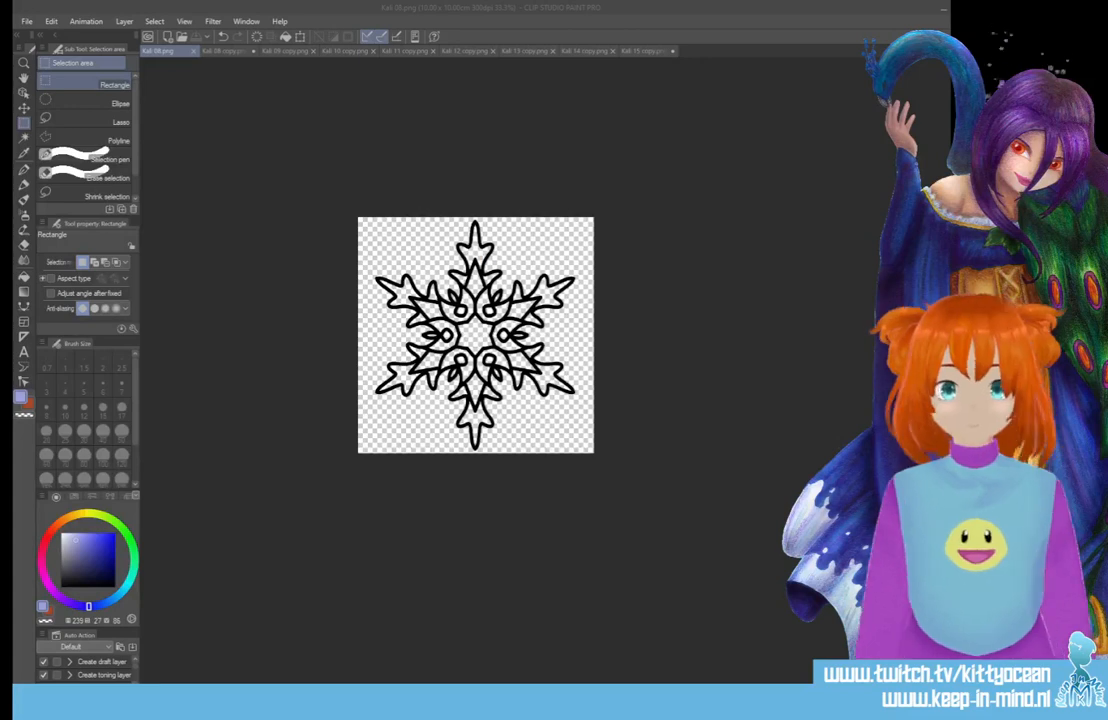
Close Kali 08 copy.png without saving its changes.
click(225, 50)
key(ctrl+w)
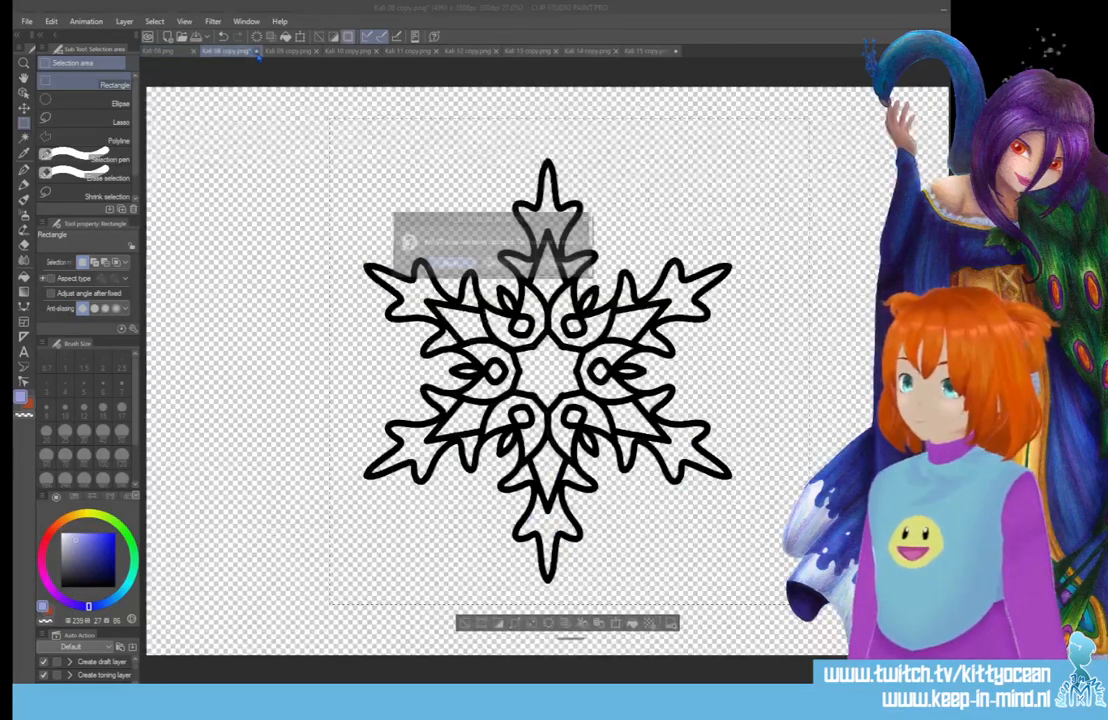
click(505, 263)
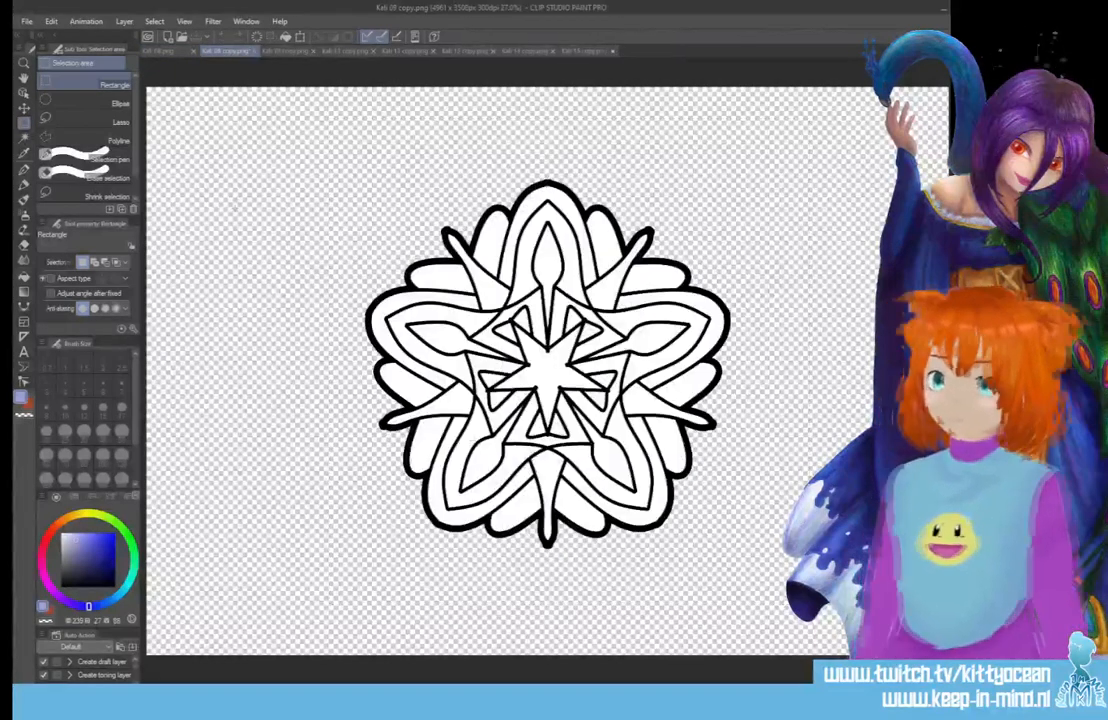
Replace the snowflake on the Kali 08.png canvas with a rectangular selection of the mandala from Kali 09 copy.png, recolored in lilac.
drag(331, 145, 785, 567)
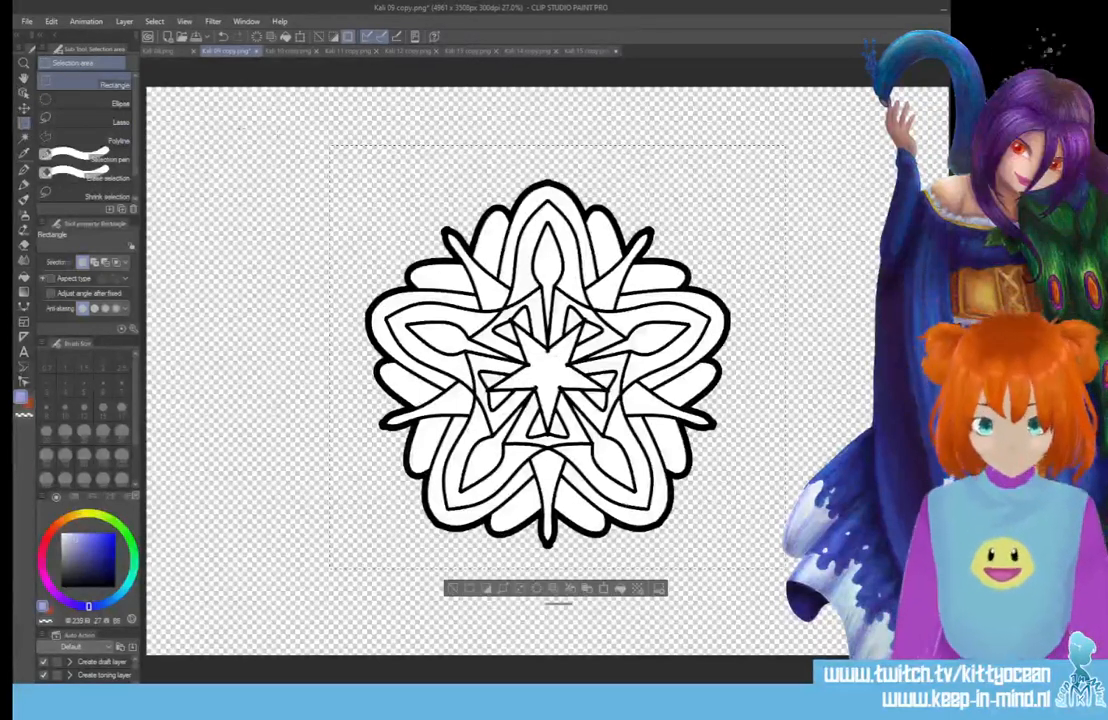
click(163, 52)
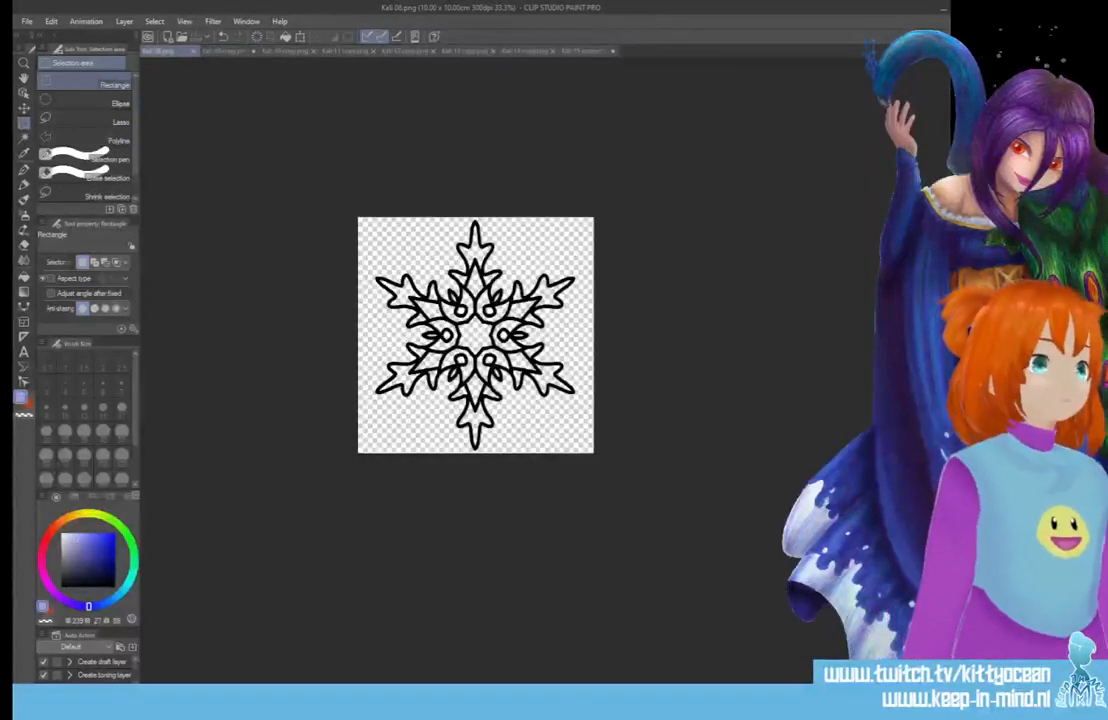
key(Delete)
key(ctrl+v)
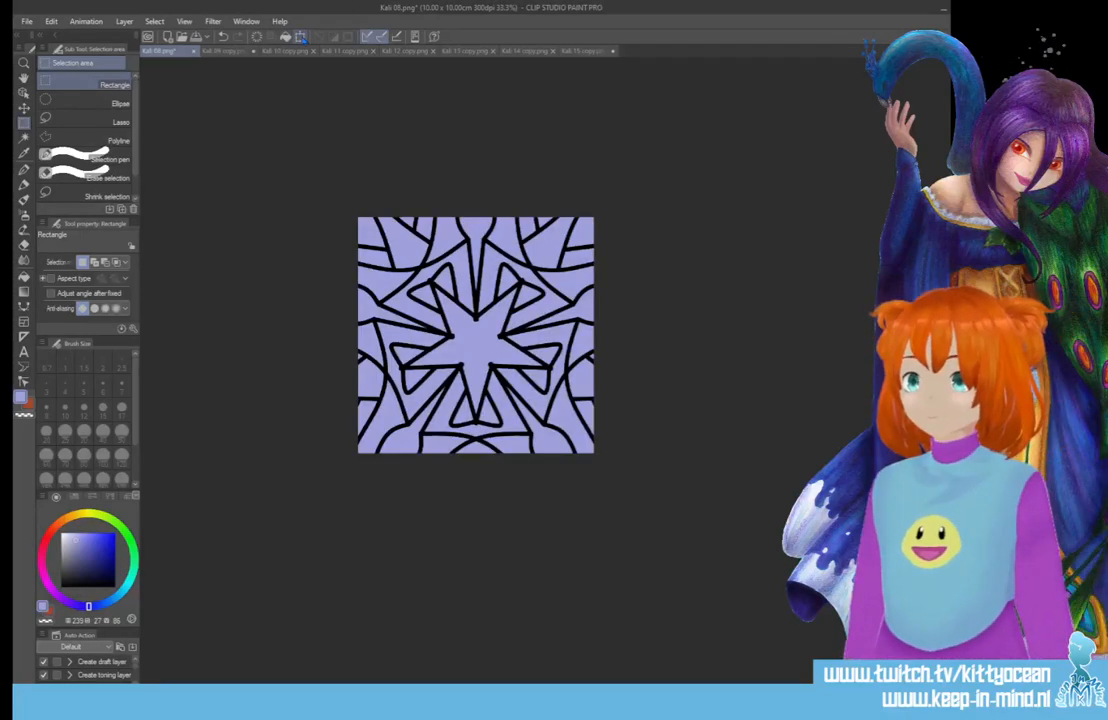
Shrink the pasted five-petal star mandala to fit entirely inside the canvas and center it.
key(ctrl+t)
drag(700, 105, 556, 255)
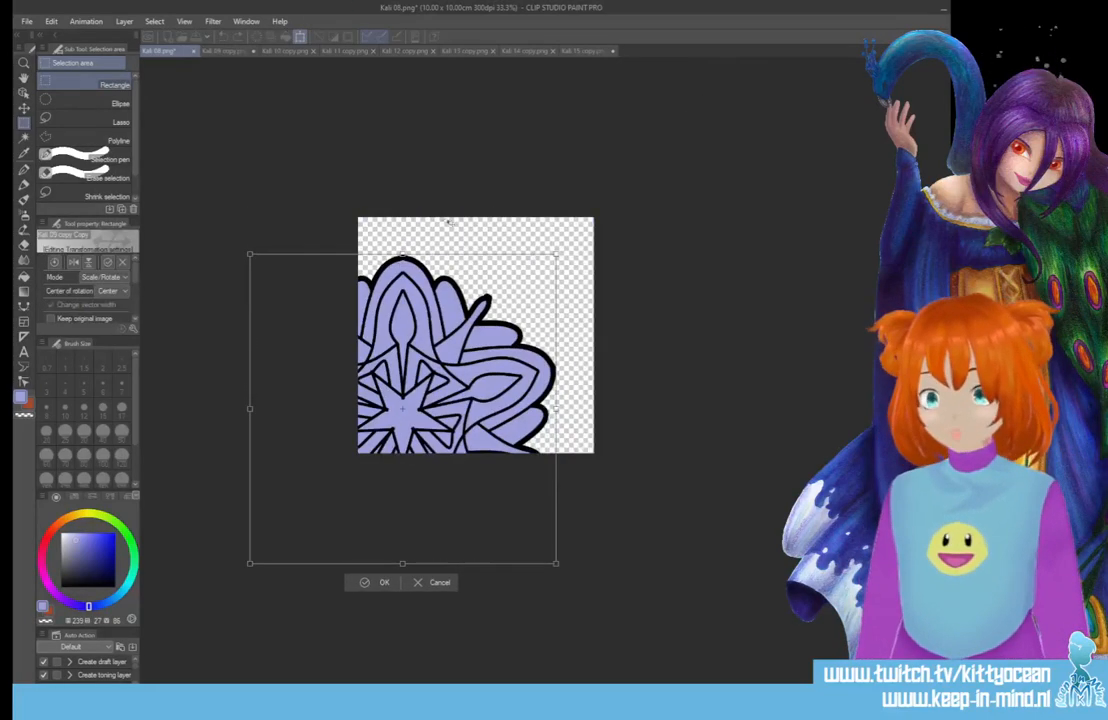
drag(263, 545, 316, 485)
drag(490, 400, 517, 362)
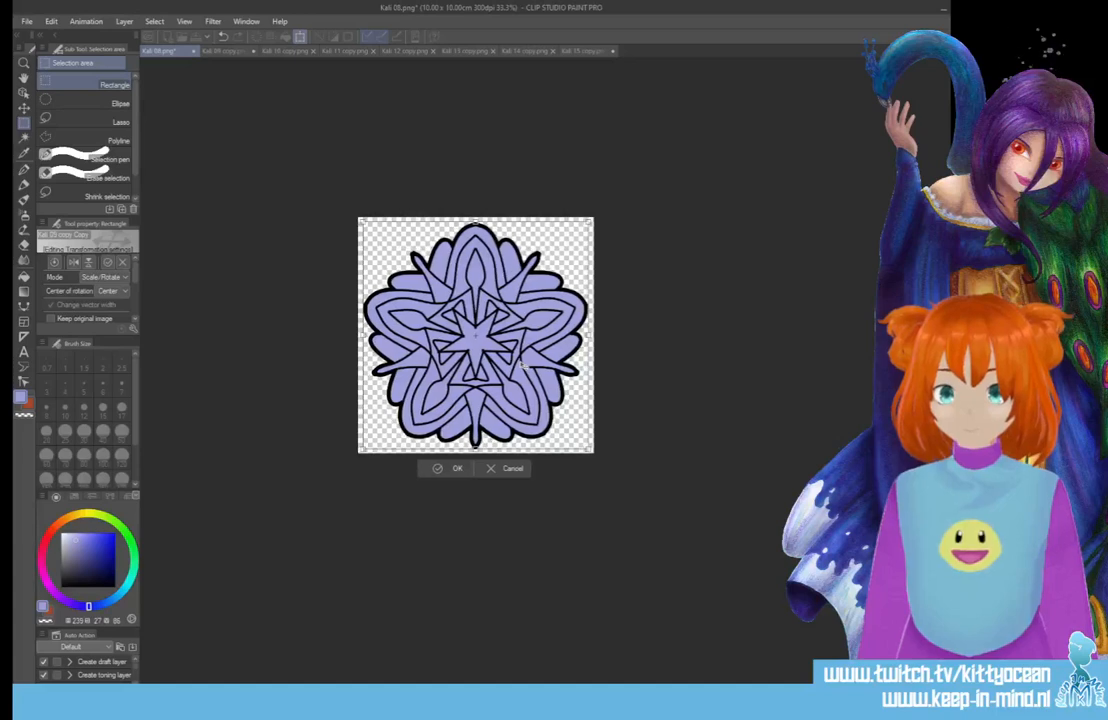
click(457, 469)
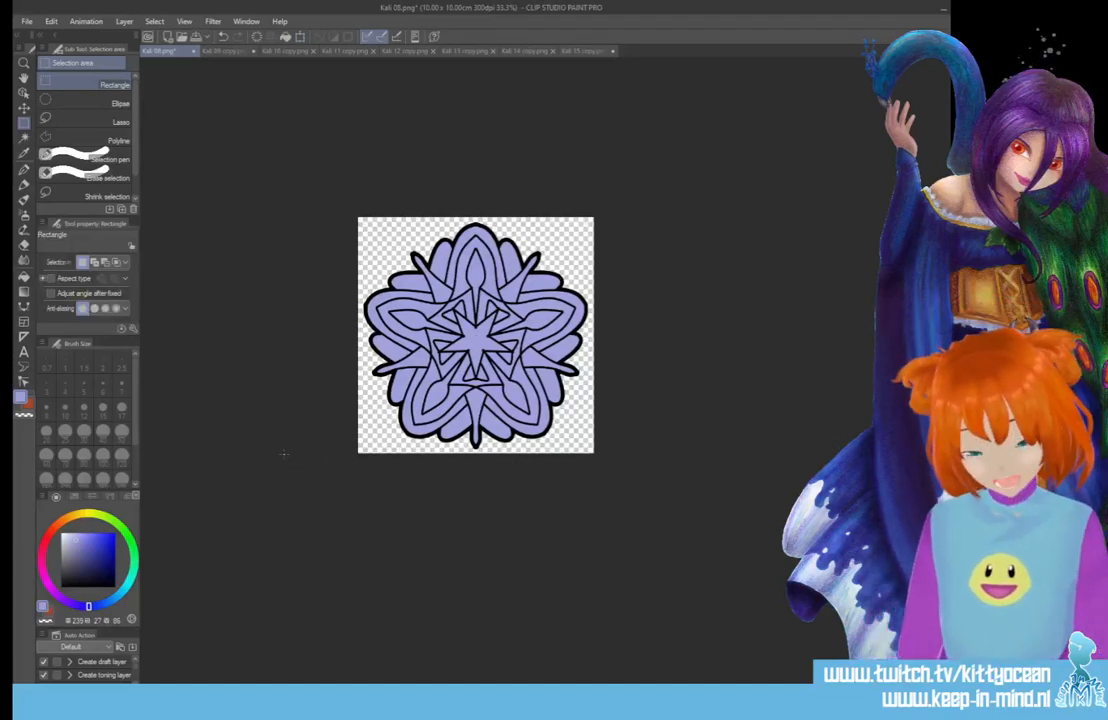
click(27, 21)
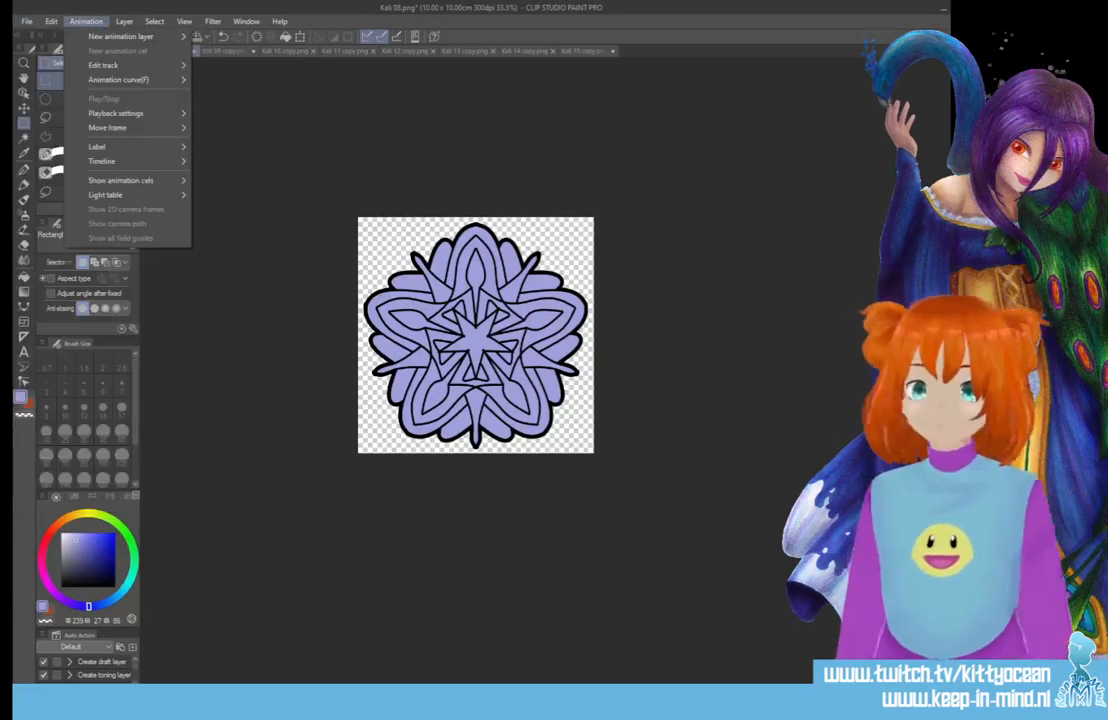
click(86, 21)
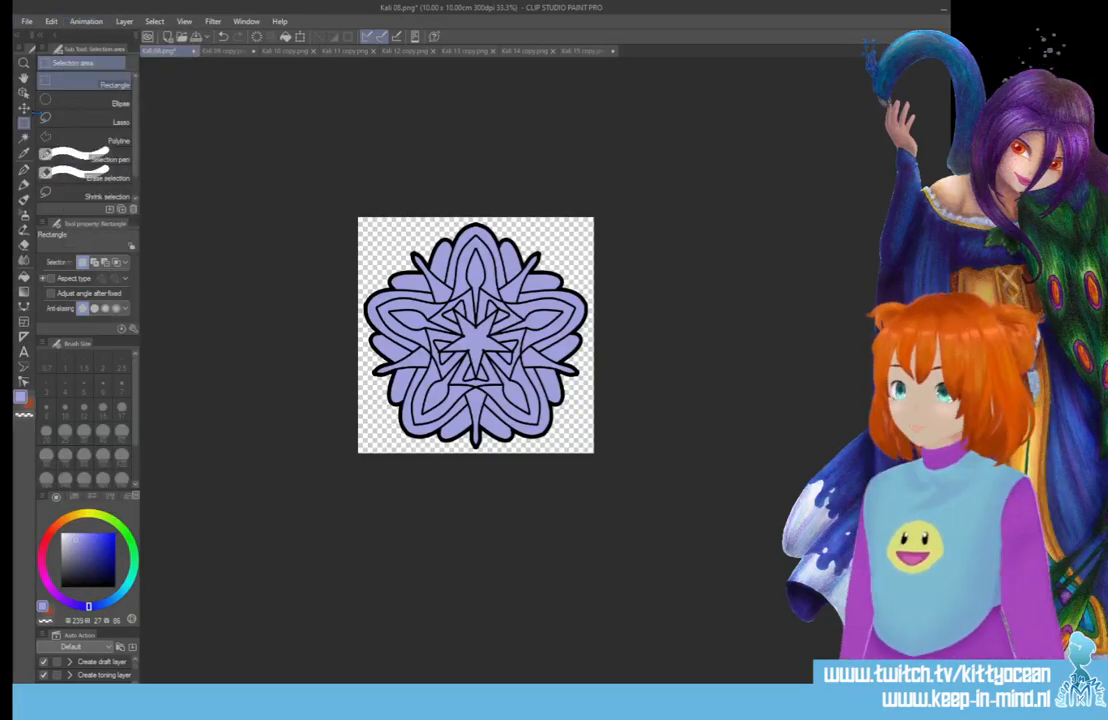
Try clearing the lilac fill from the five teardrop shapes inside the star mandala's petals using Auto select.
click(24, 139)
click(482, 278)
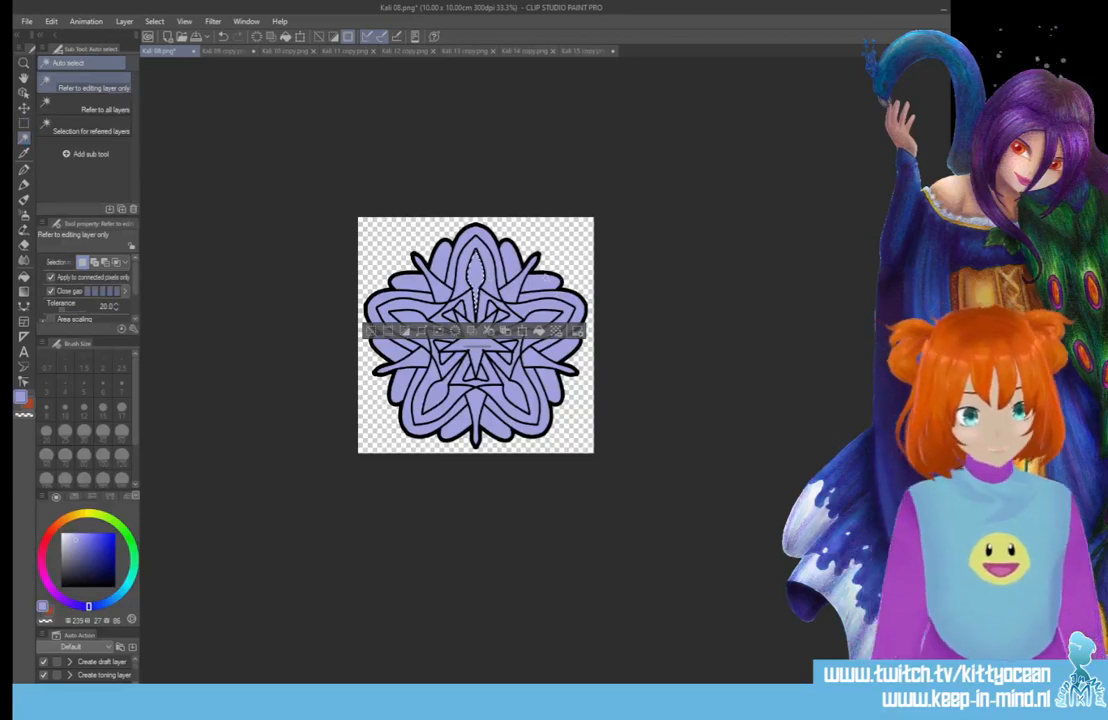
key(Delete)
key(ctrl+d)
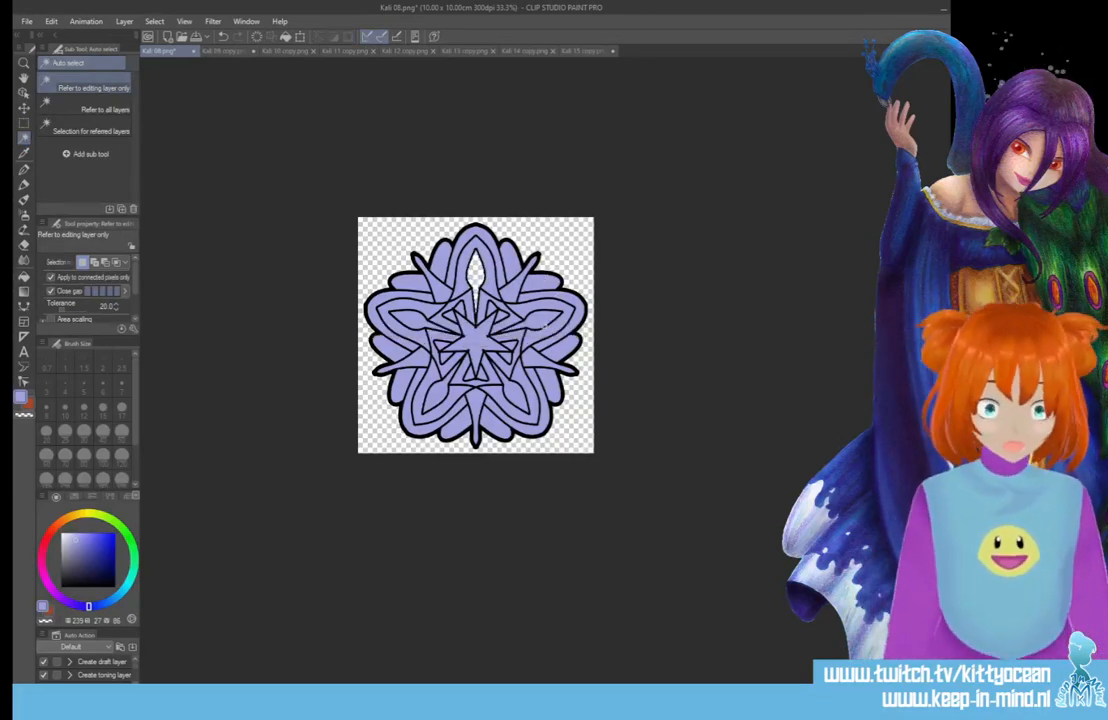
click(548, 319)
click(510, 396)
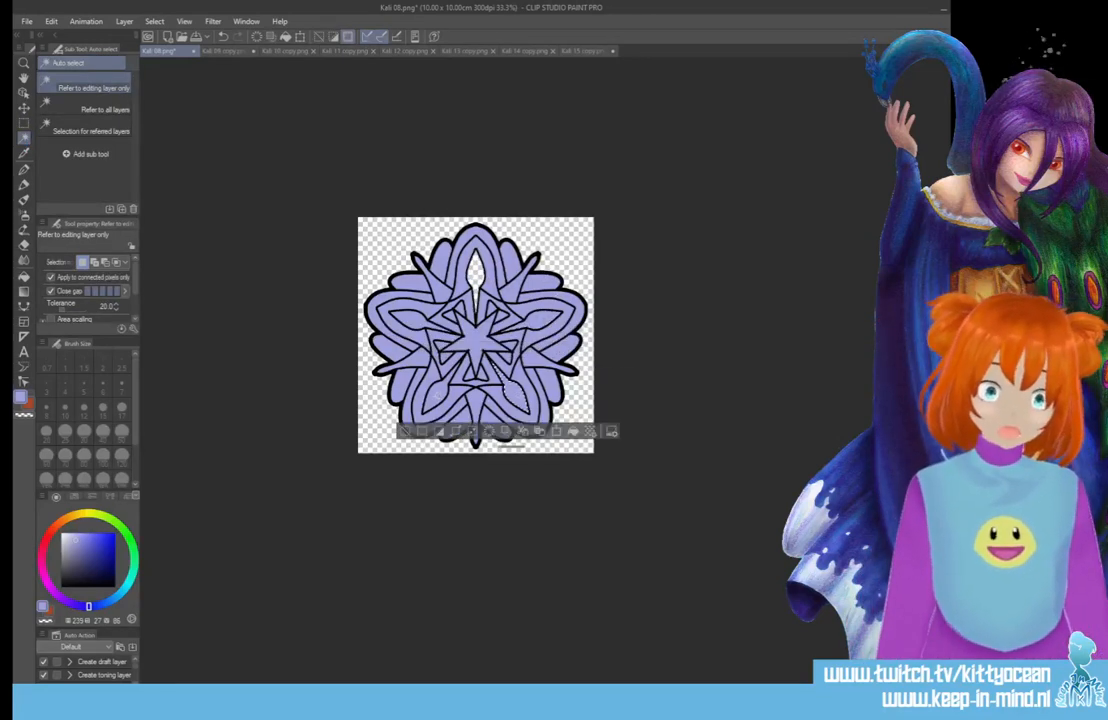
click(440, 396)
click(414, 320)
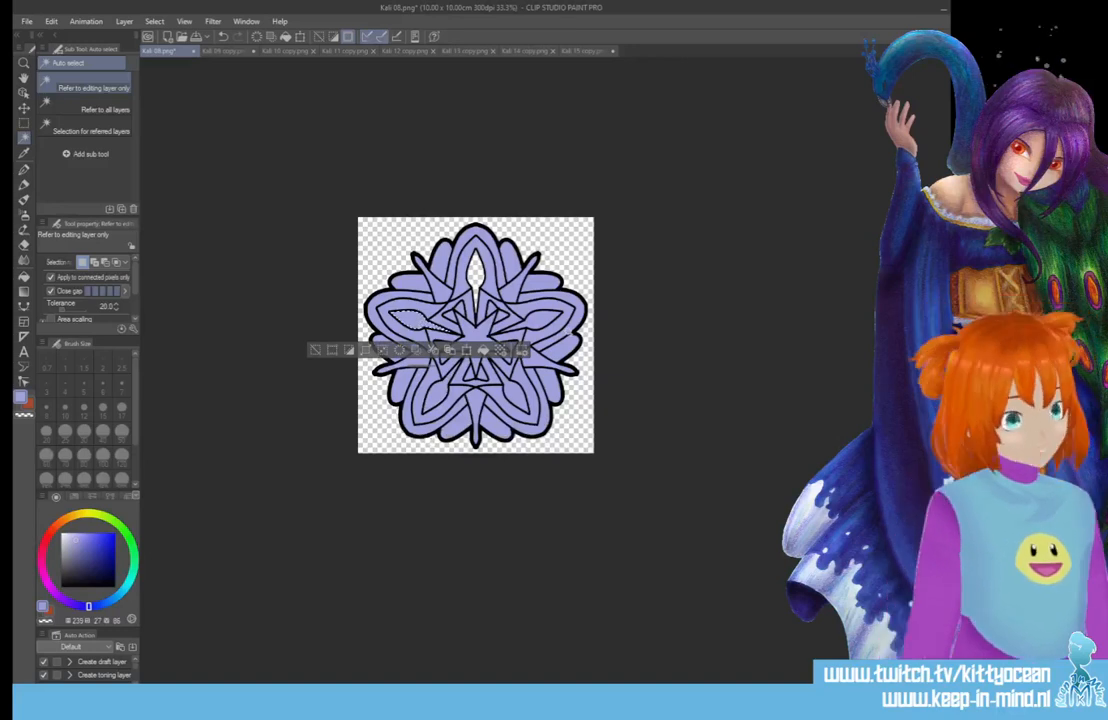
key(Delete)
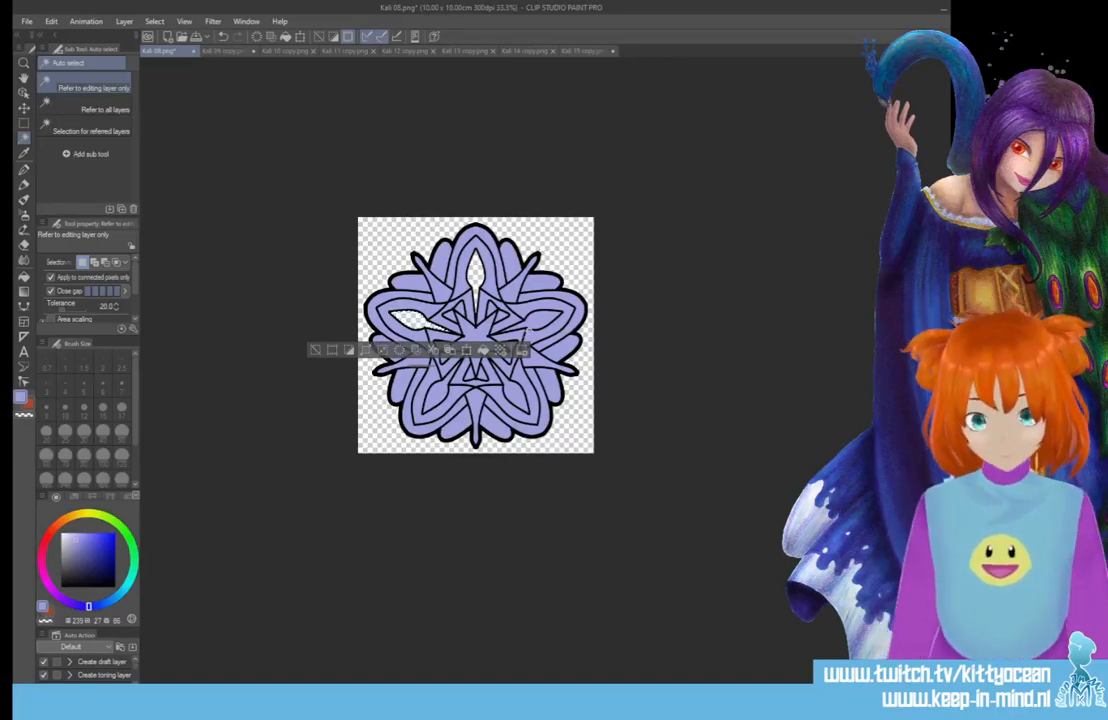
shift+click(547, 321)
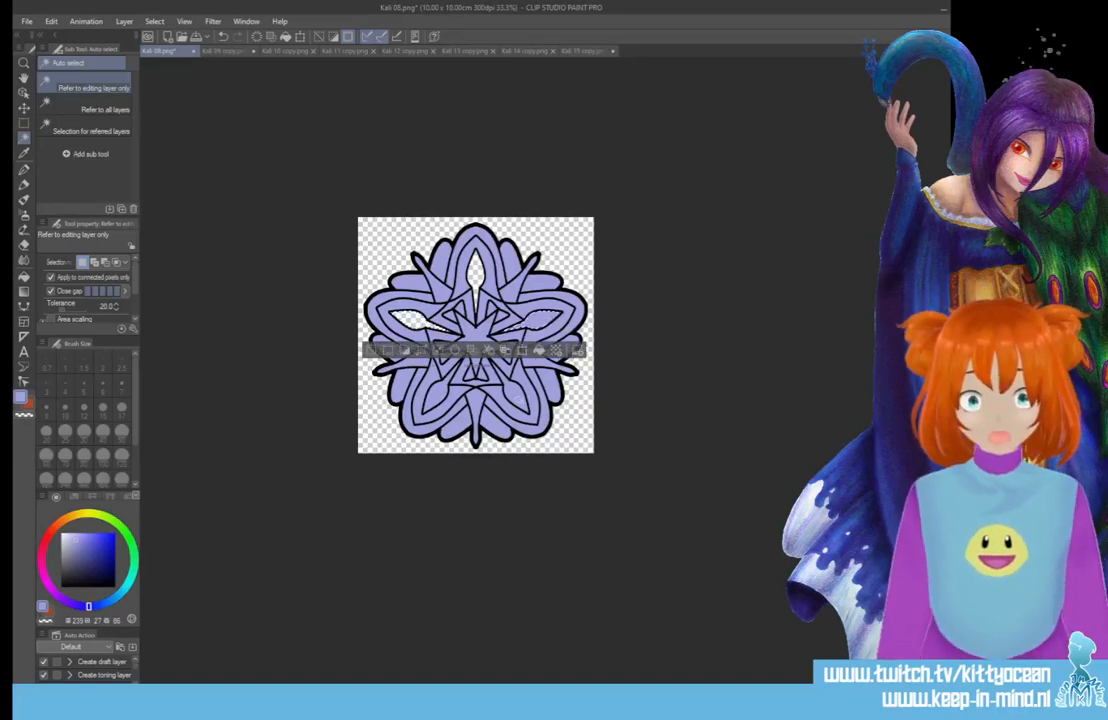
shift+click(515, 396)
shift+click(440, 396)
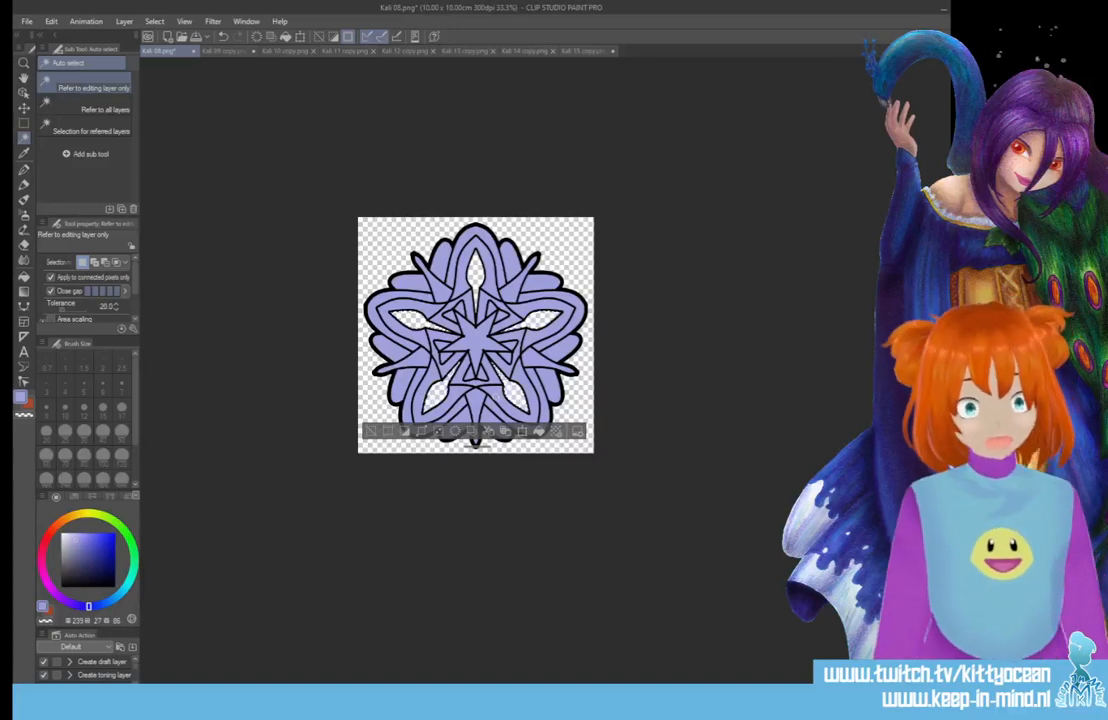
key(ctrl+d)
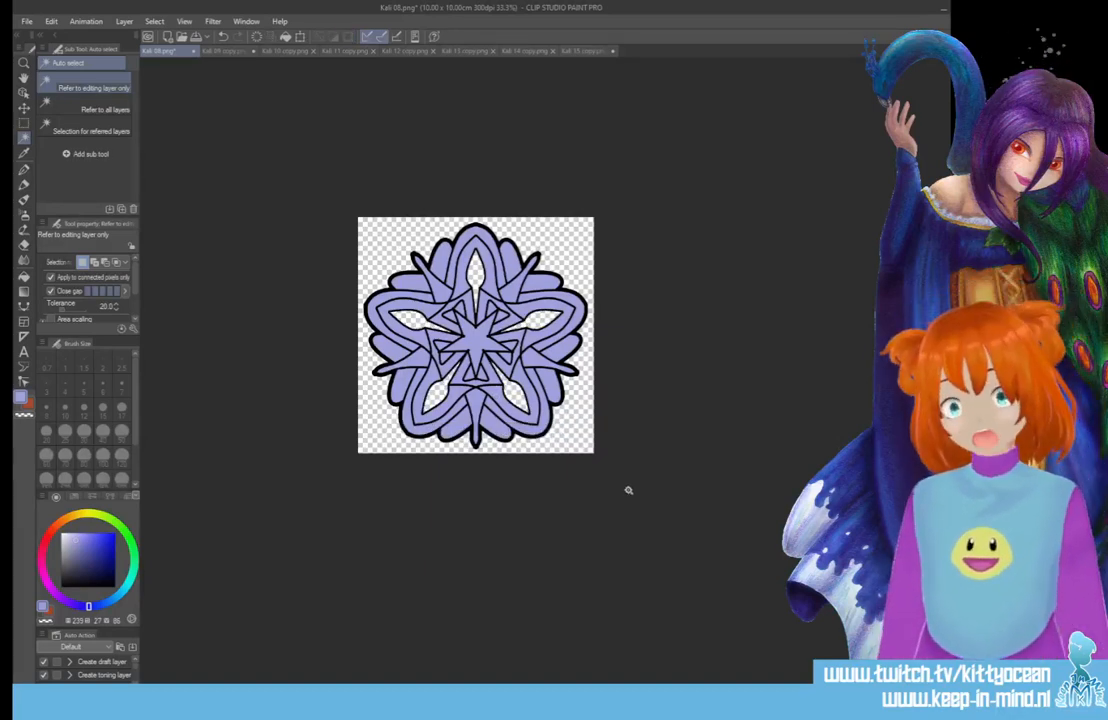
Undo the clearing of the teardrop shapes in the star mandala.
key(ctrl+z)
key(ctrl+z)
key(ctrl+z)
key(ctrl+z)
key(ctrl+z)
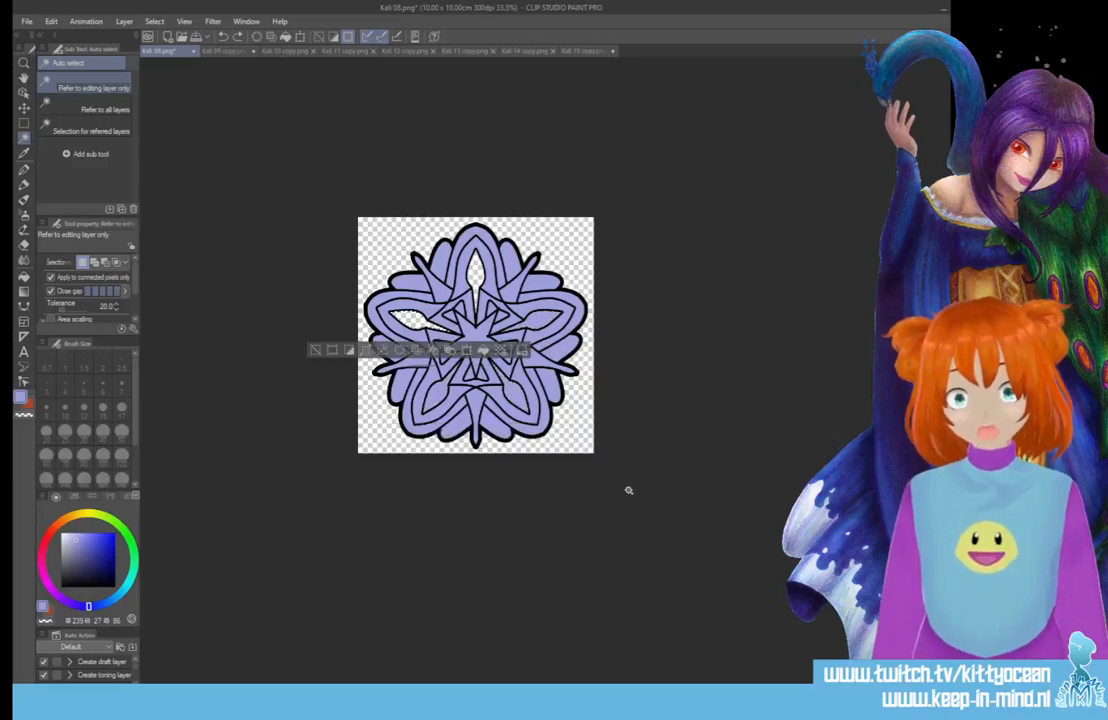
key(ctrl+z)
key(ctrl+z)
key(ctrl+z)
key(ctrl+z)
key(ctrl+z)
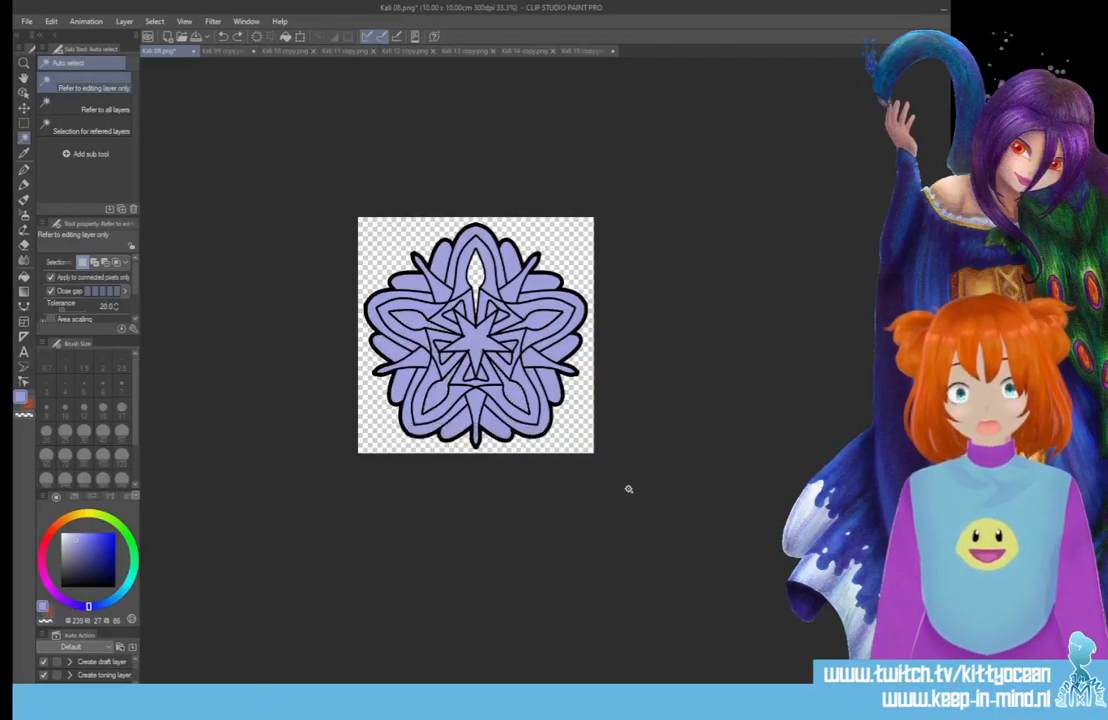
key(ctrl+z)
key(ctrl+z)
key(ctrl+z)
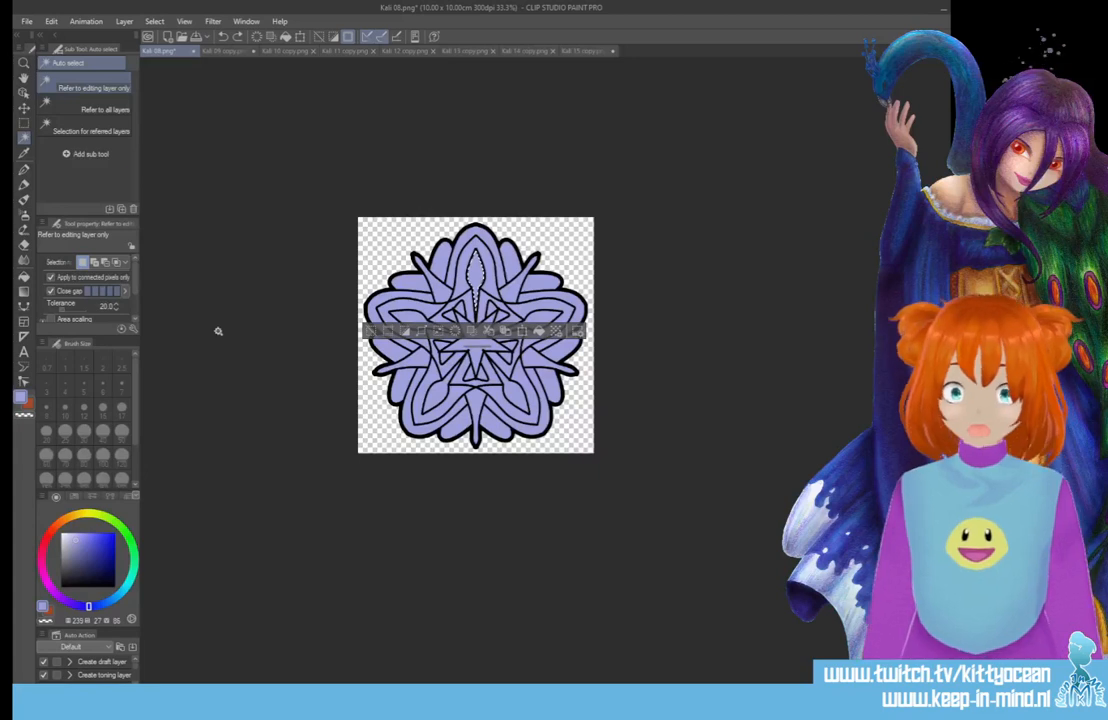
Save the five-petal star mandala as Kali 09.png, accepting the loss of layer information.
click(27, 21)
click(72, 128)
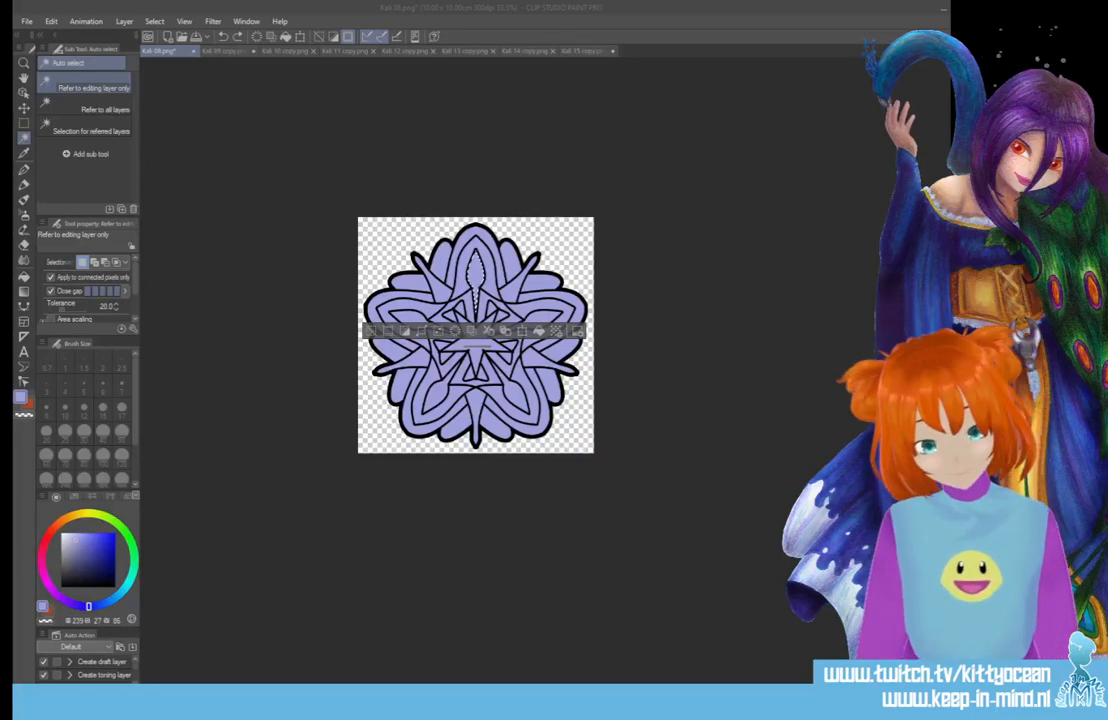
key(Return)
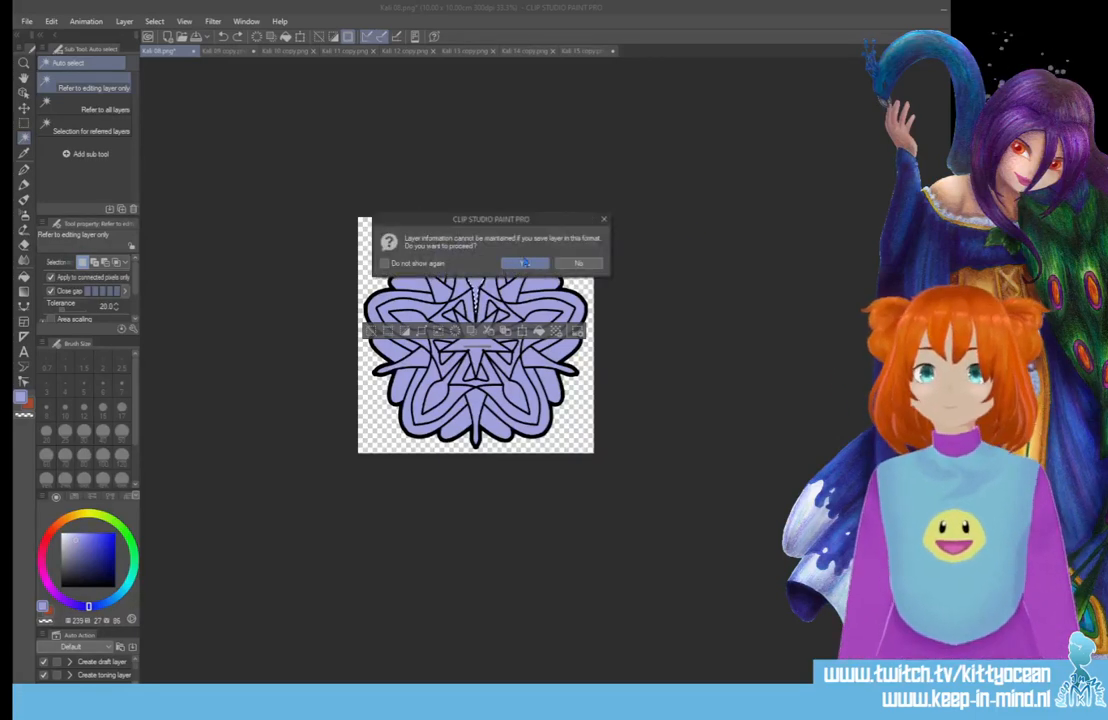
click(524, 263)
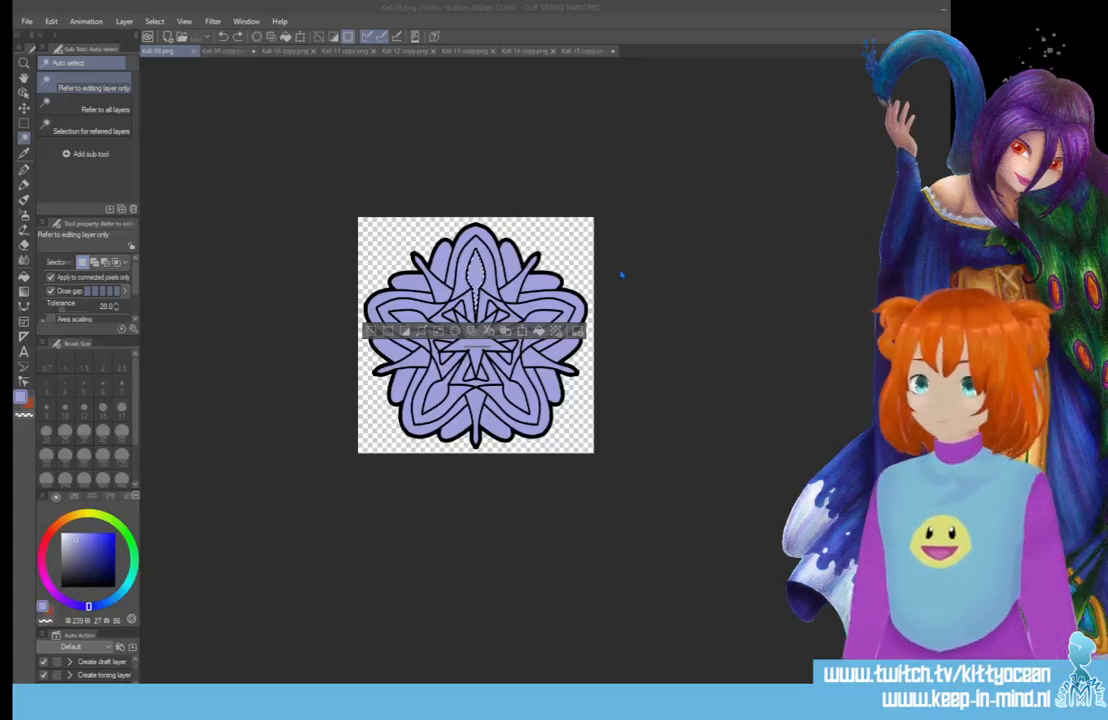
Close Kali 09 copy.png without saving its changes.
click(225, 50)
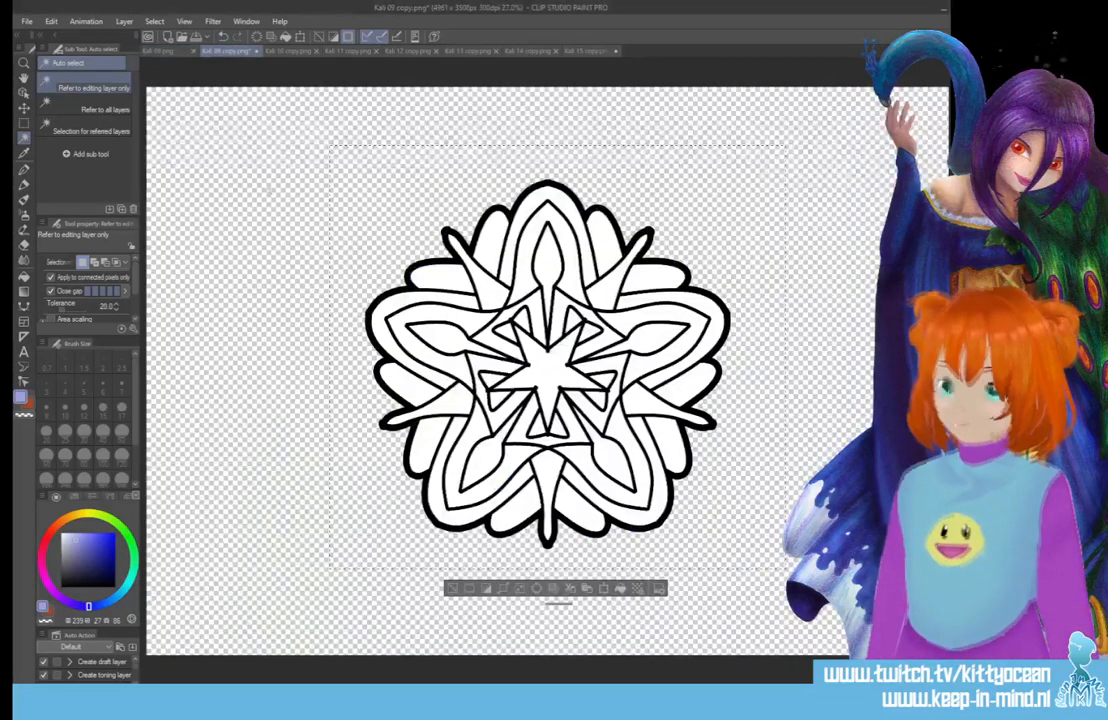
click(256, 51)
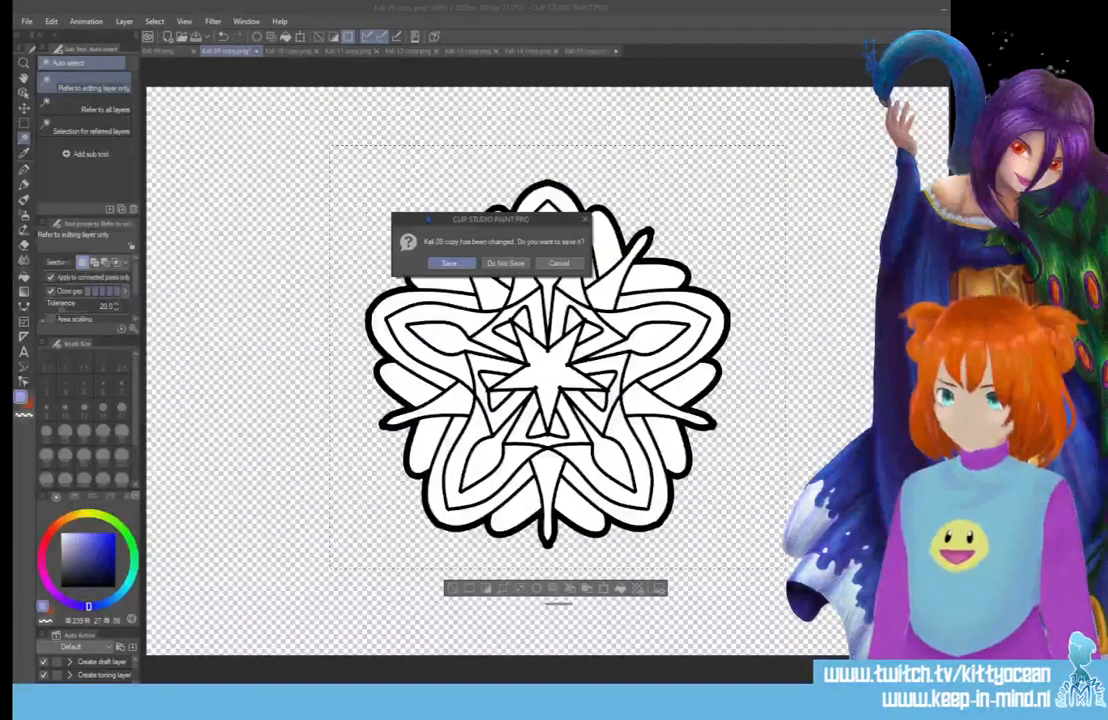
click(507, 263)
Replace the star mandala on the Kali 09.png canvas with a rectangular selection of the mandala from Kali 10 copy.png, recolored in lilac.
key(m)
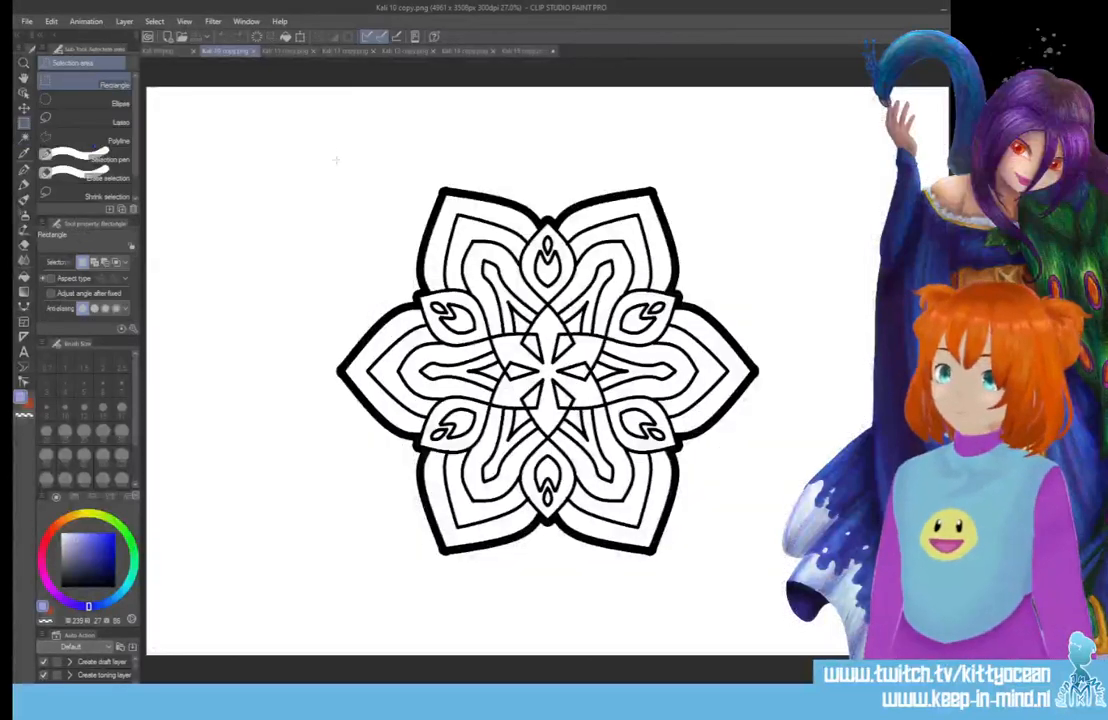
drag(308, 149, 801, 598)
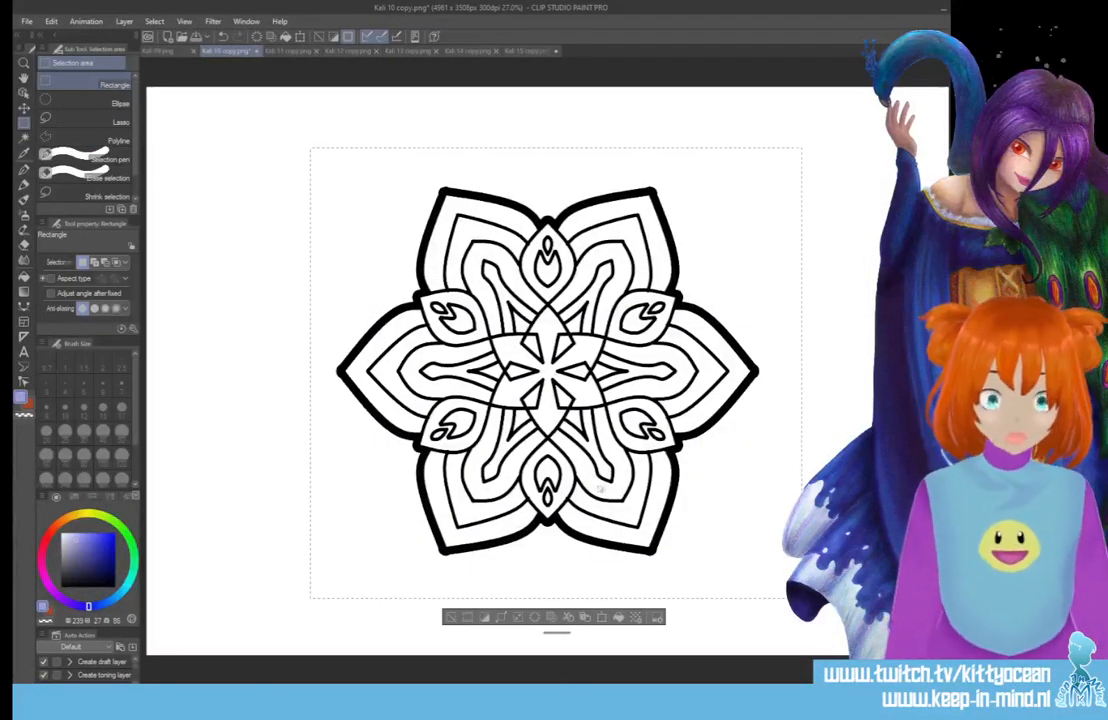
click(158, 50)
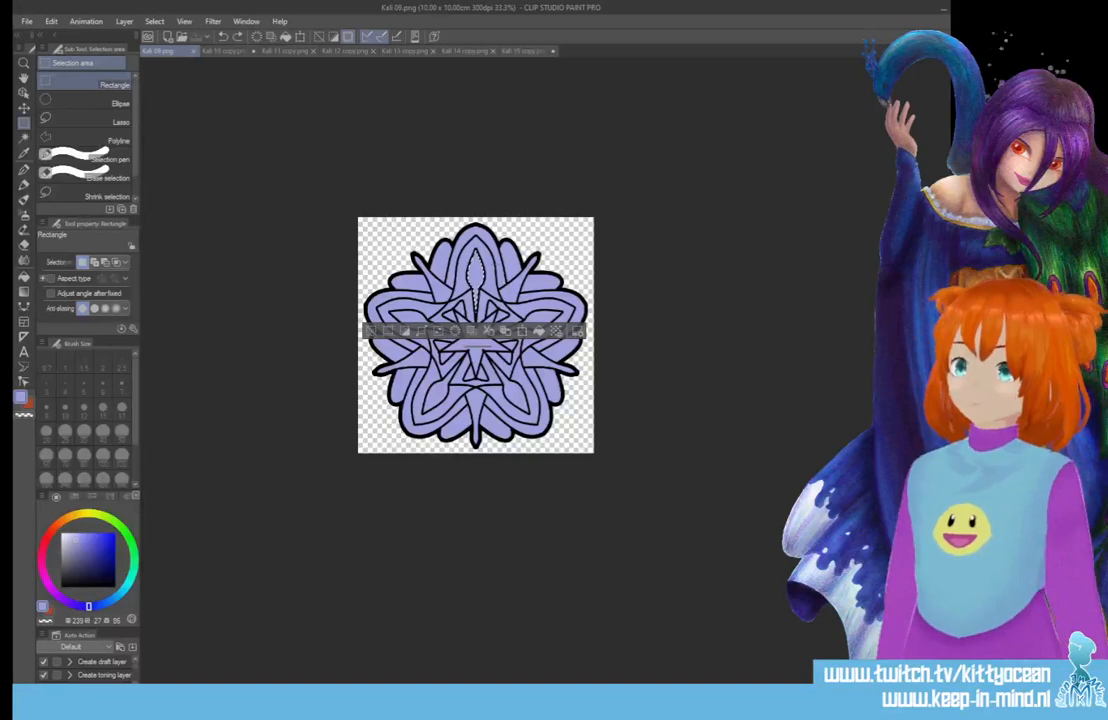
key(Delete)
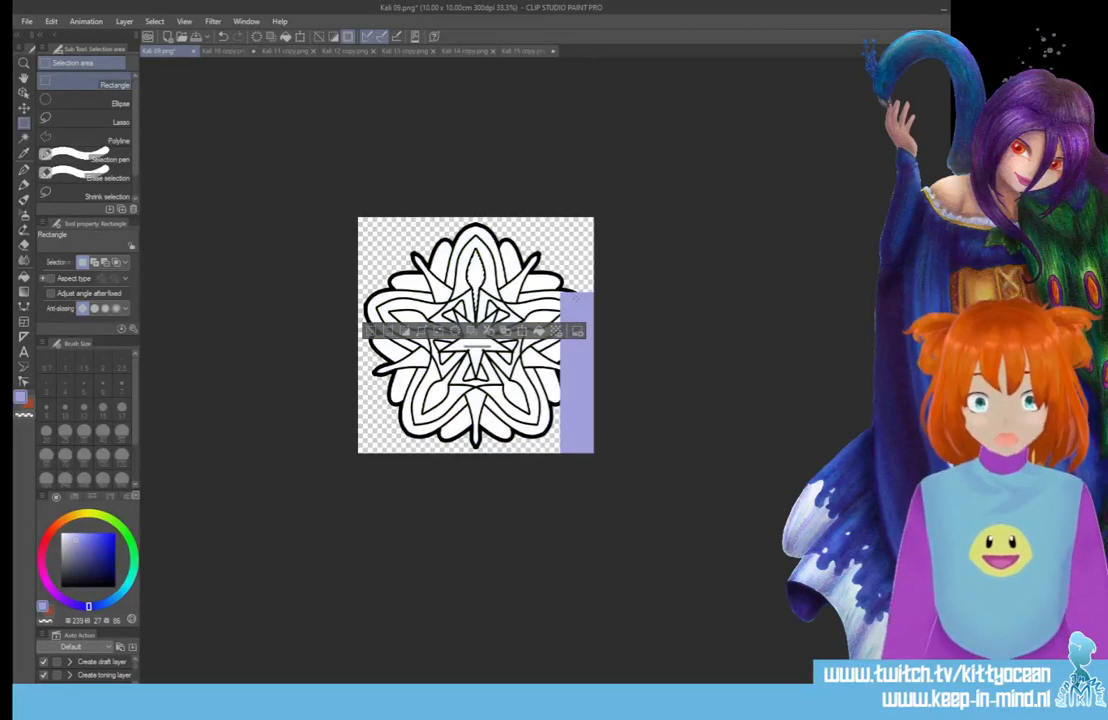
key(ctrl+z)
key(ctrl+d)
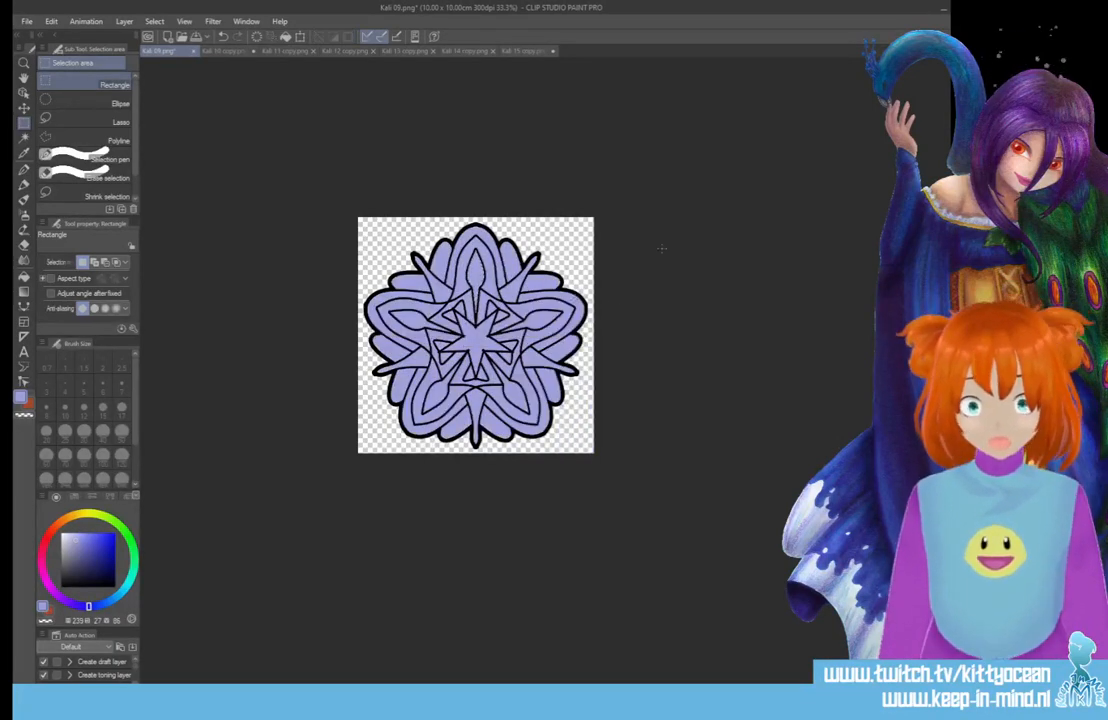
key(Delete)
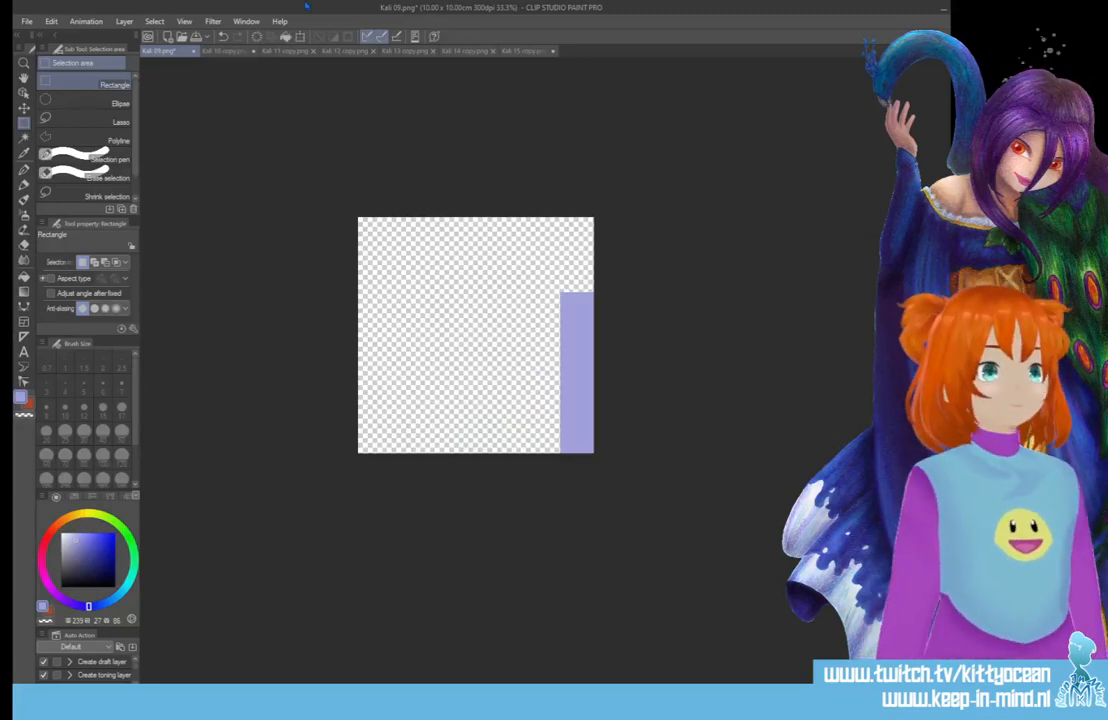
key(ctrl+t)
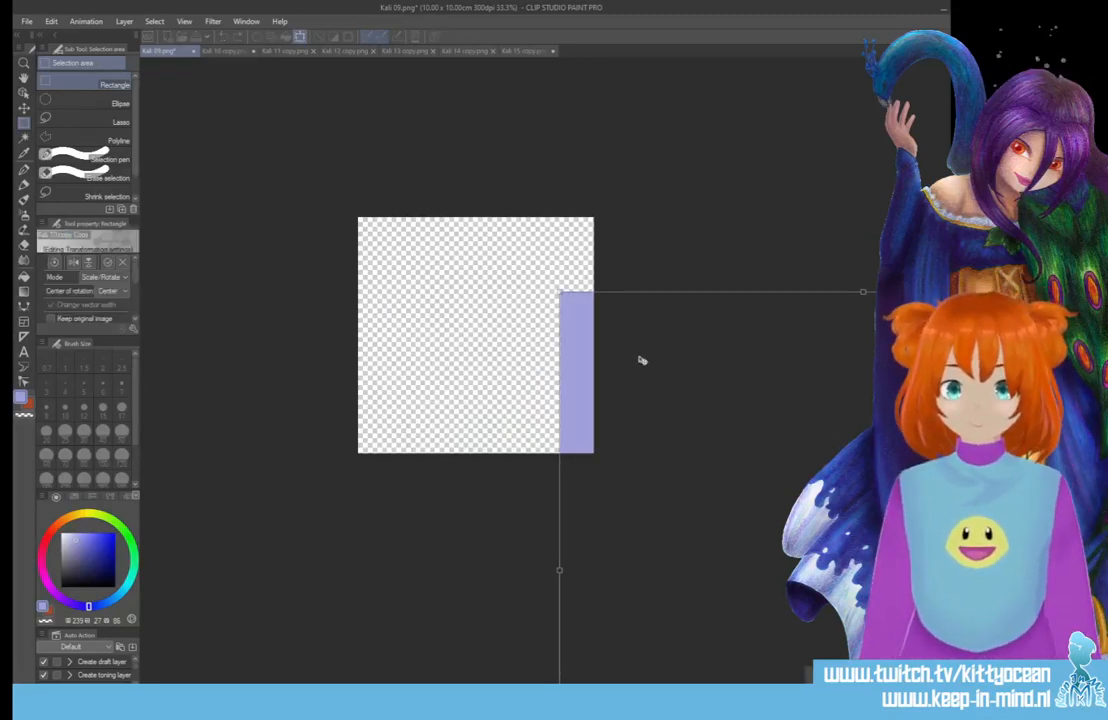
drag(638, 361, 338, 240)
drag(861, 172, 580, 430)
drag(523, 491, 579, 263)
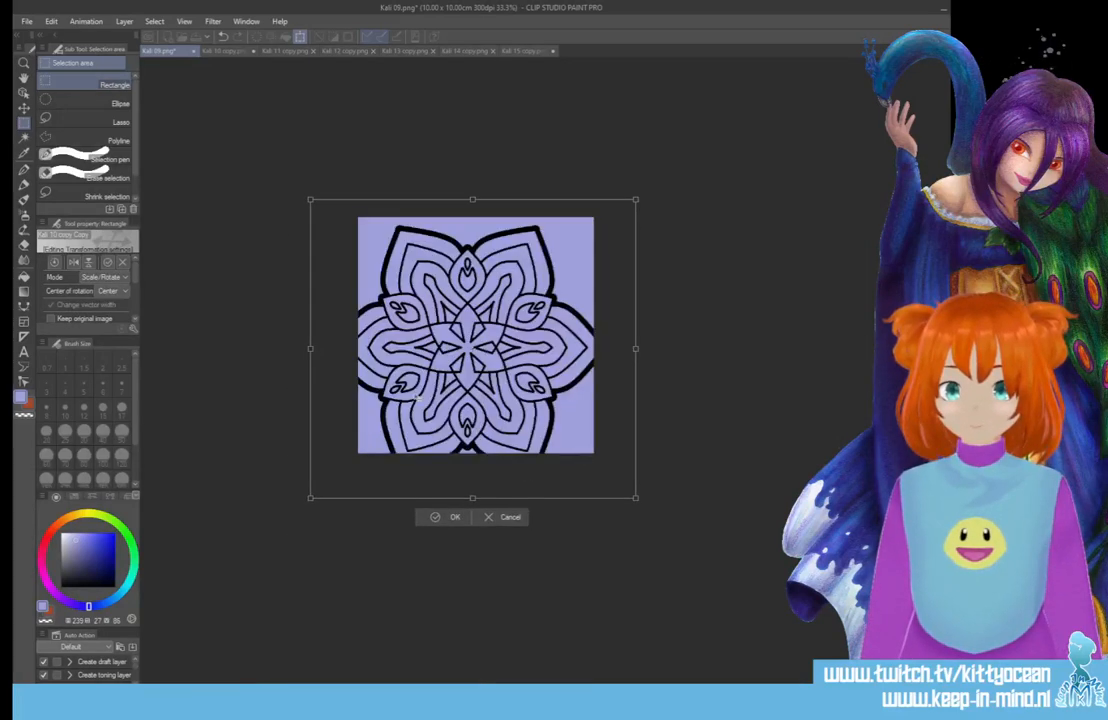
drag(319, 485, 328, 495)
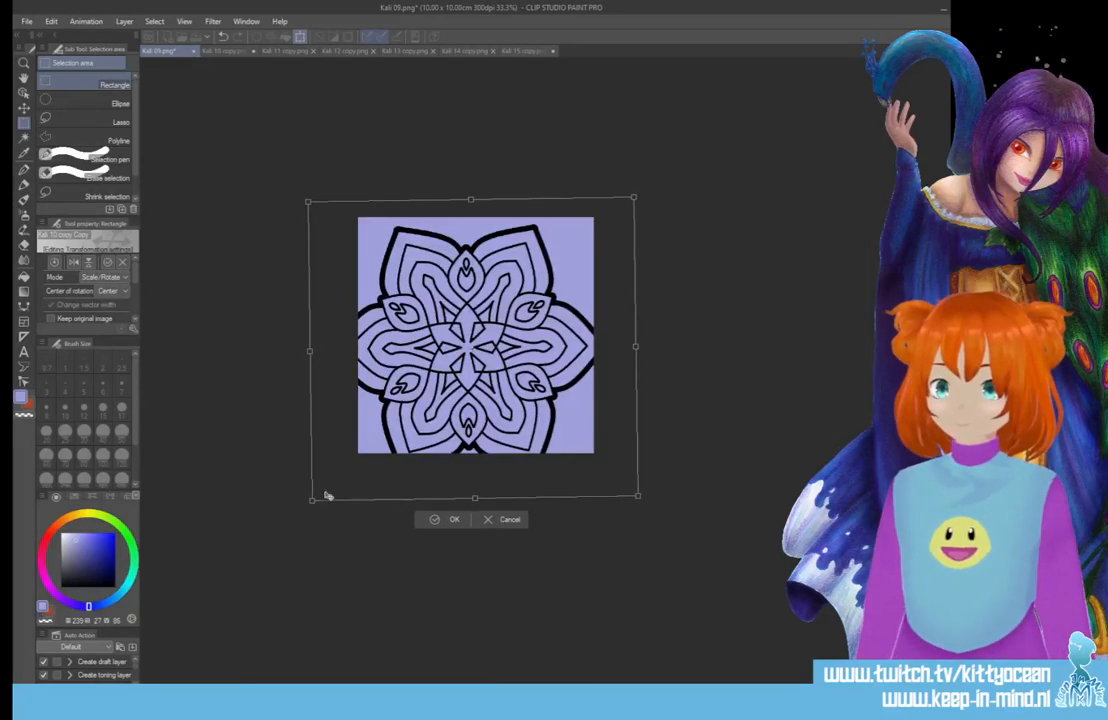
click(495, 519)
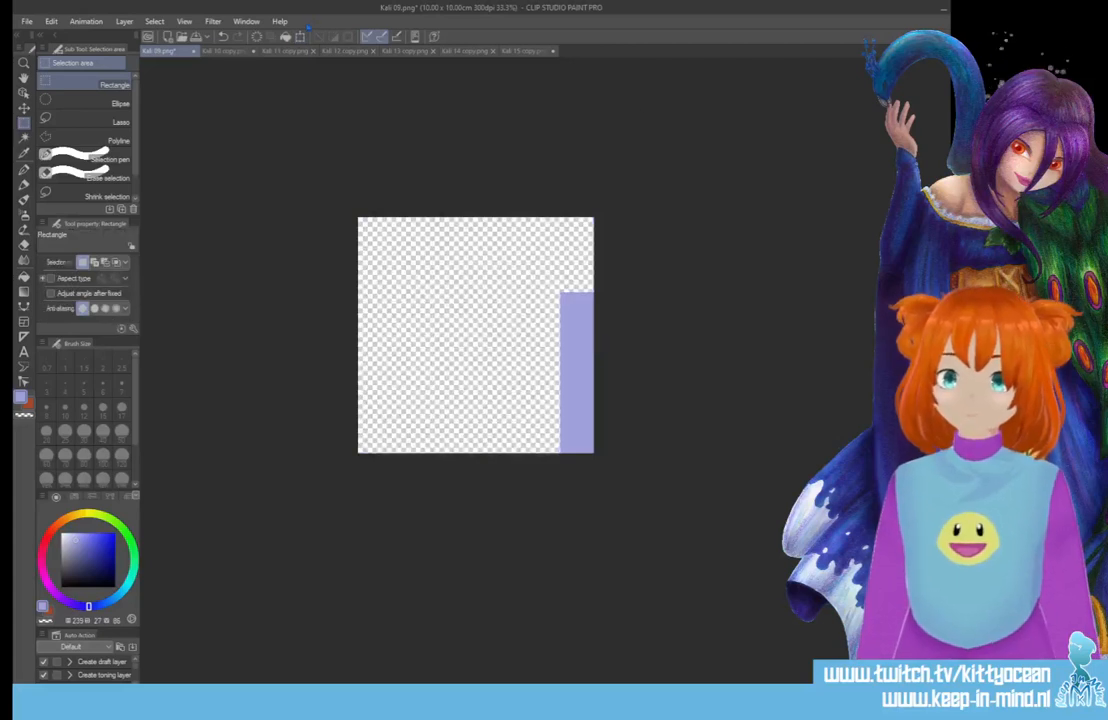
Shrink the pasted six-petal mandala to fit entirely inside the canvas and center it.
key(ctrl+t)
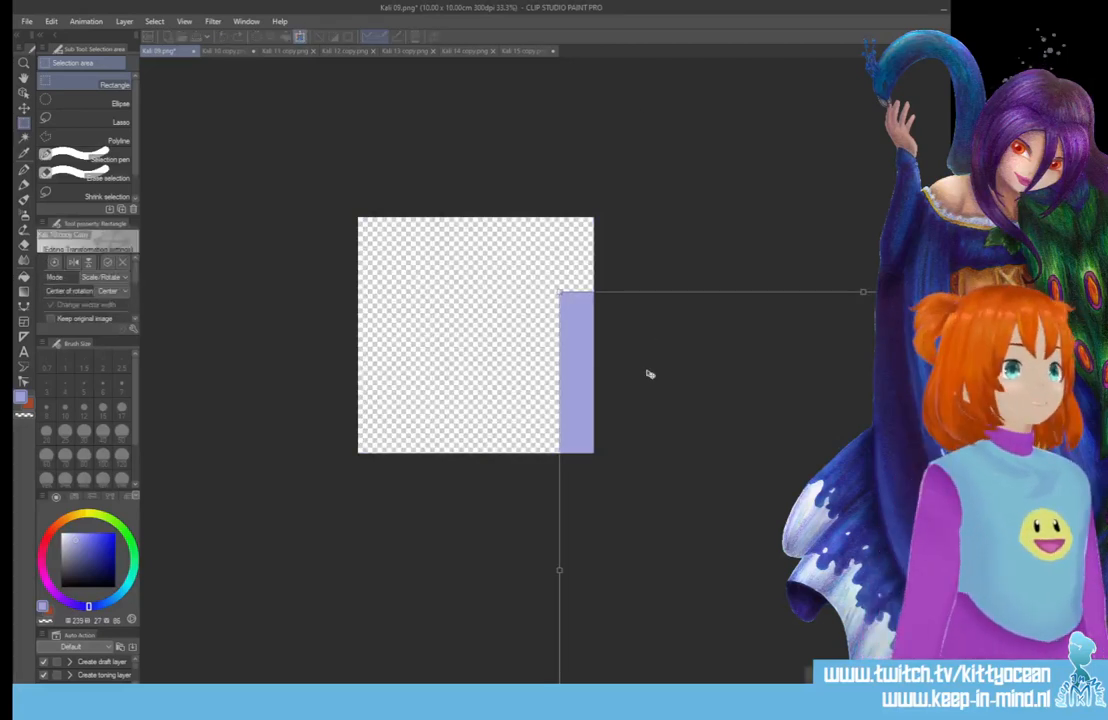
drag(557, 293, 811, 522)
drag(880, 555, 394, 213)
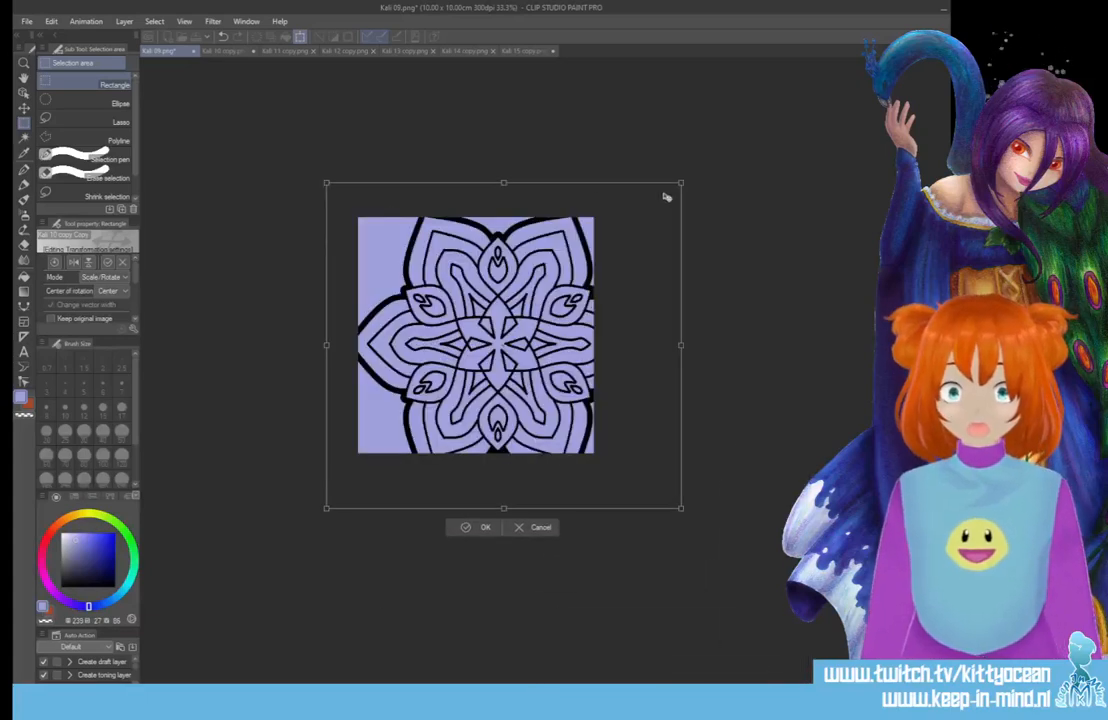
drag(681, 183, 586, 268)
drag(529, 378, 554, 332)
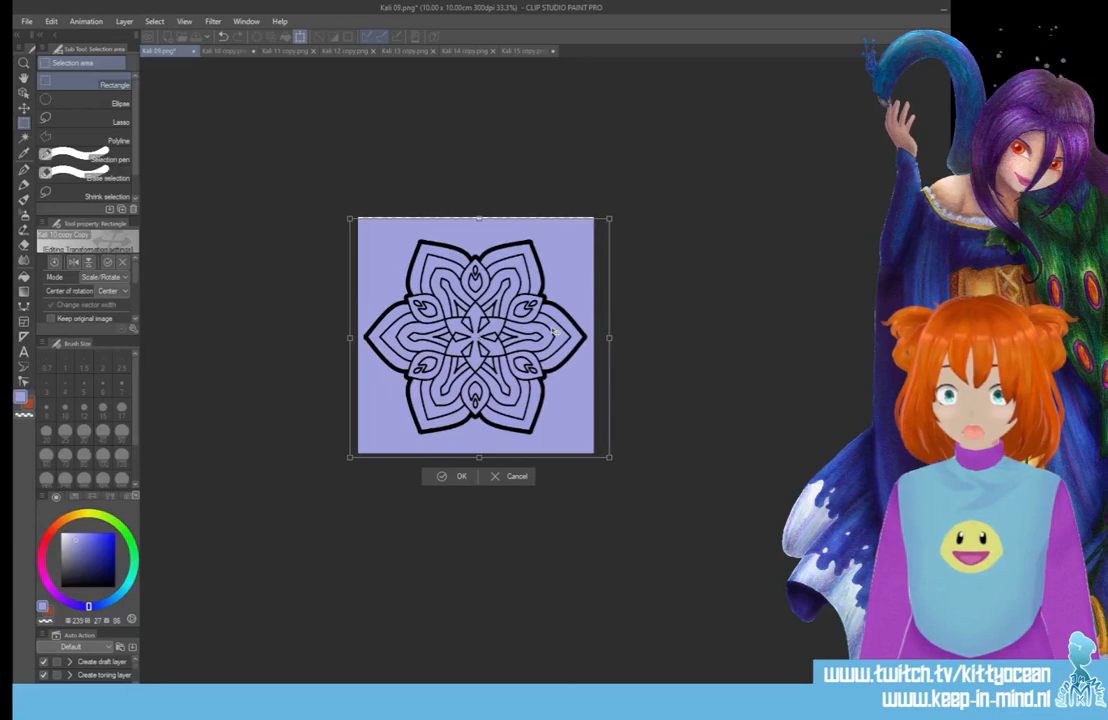
drag(608, 219, 620, 209)
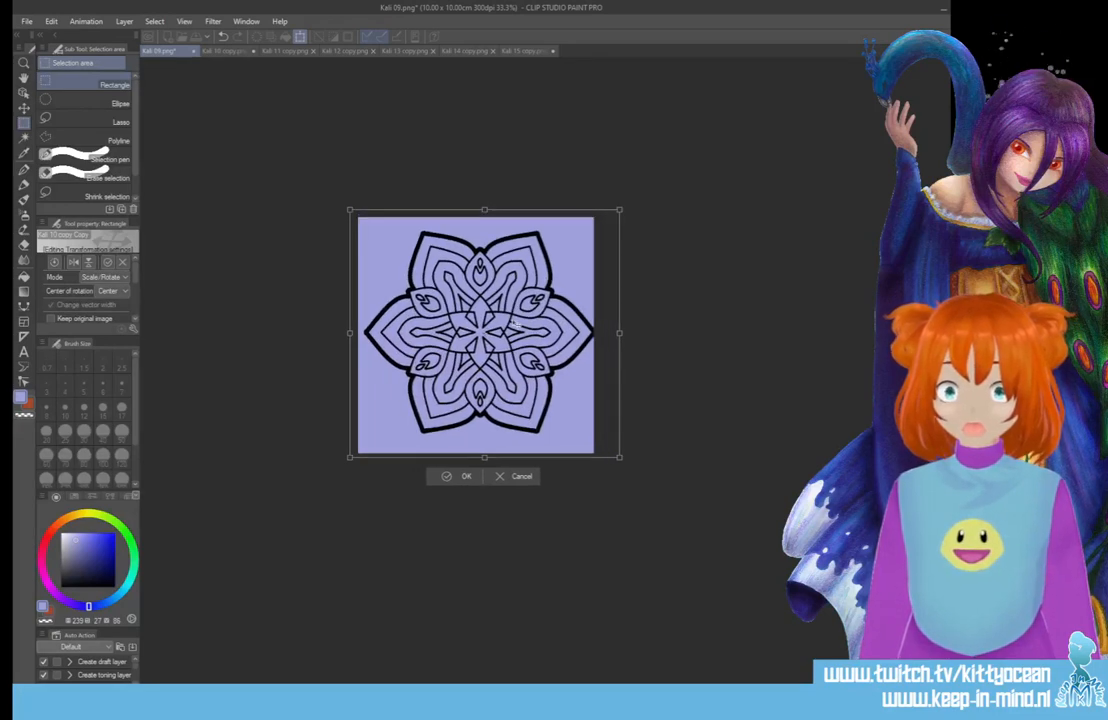
drag(514, 323, 510, 324)
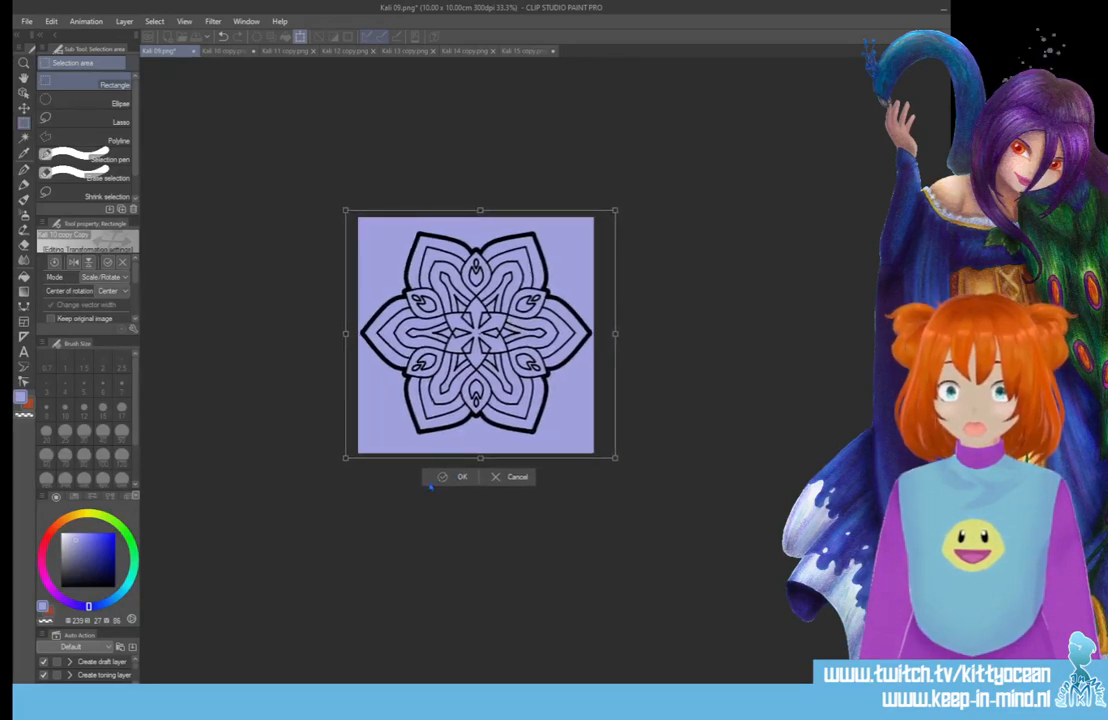
click(462, 477)
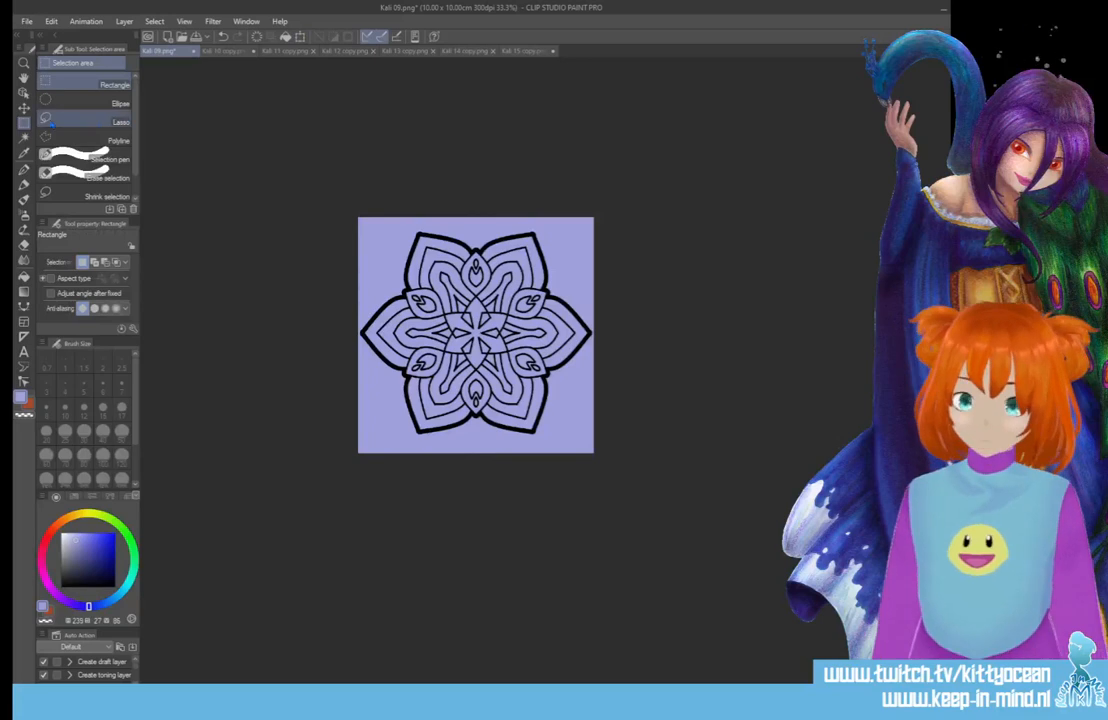
Clear the lilac background above and below the six-petal mandala to transparency using Auto select.
click(23, 137)
click(388, 249)
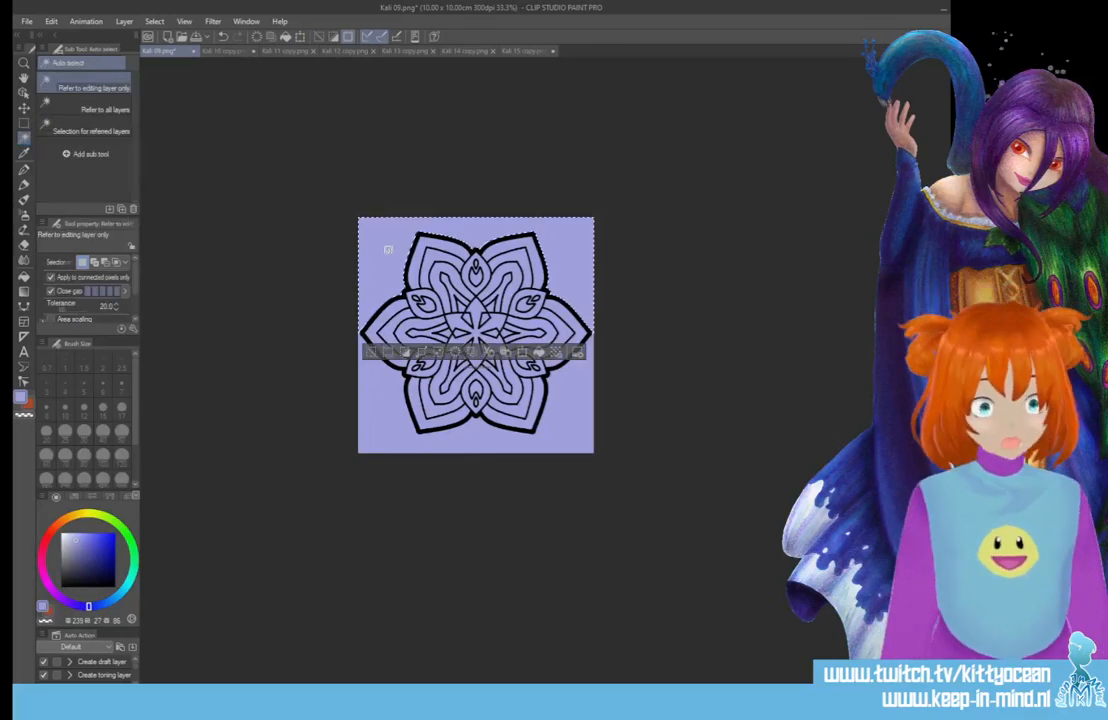
key(Delete)
key(ctrl+d)
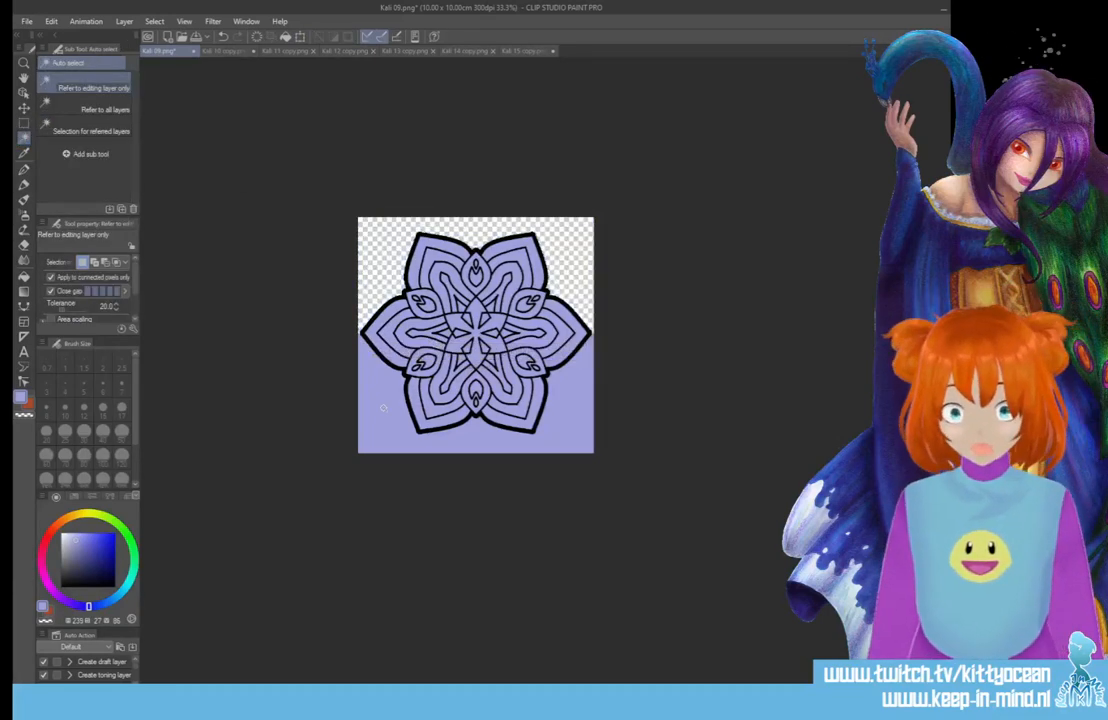
click(383, 407)
key(Delete)
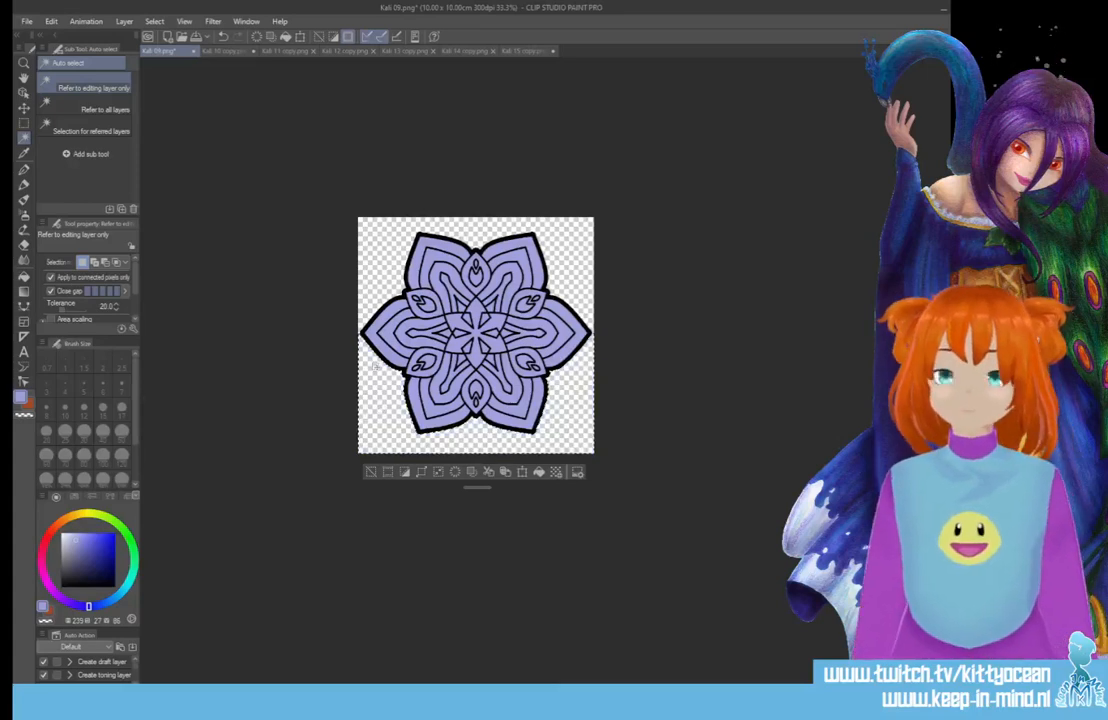
Deselect the cleared background and save the lilac six-petal mandala as Kali 10.png.
key(ctrl+d)
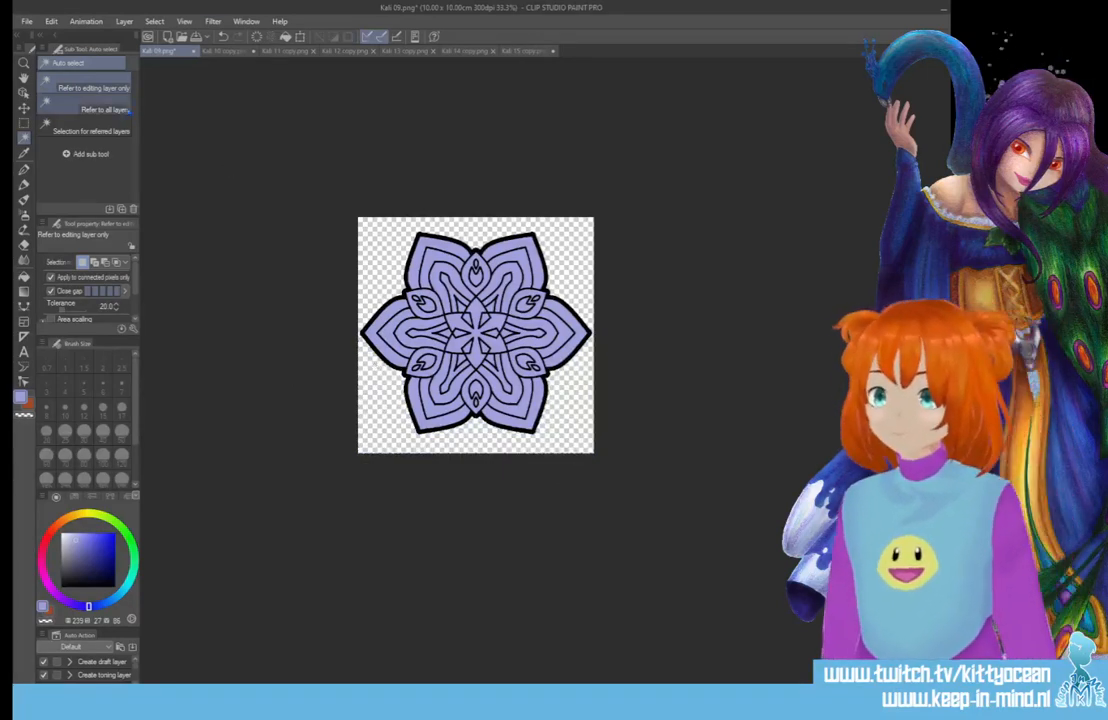
click(27, 21)
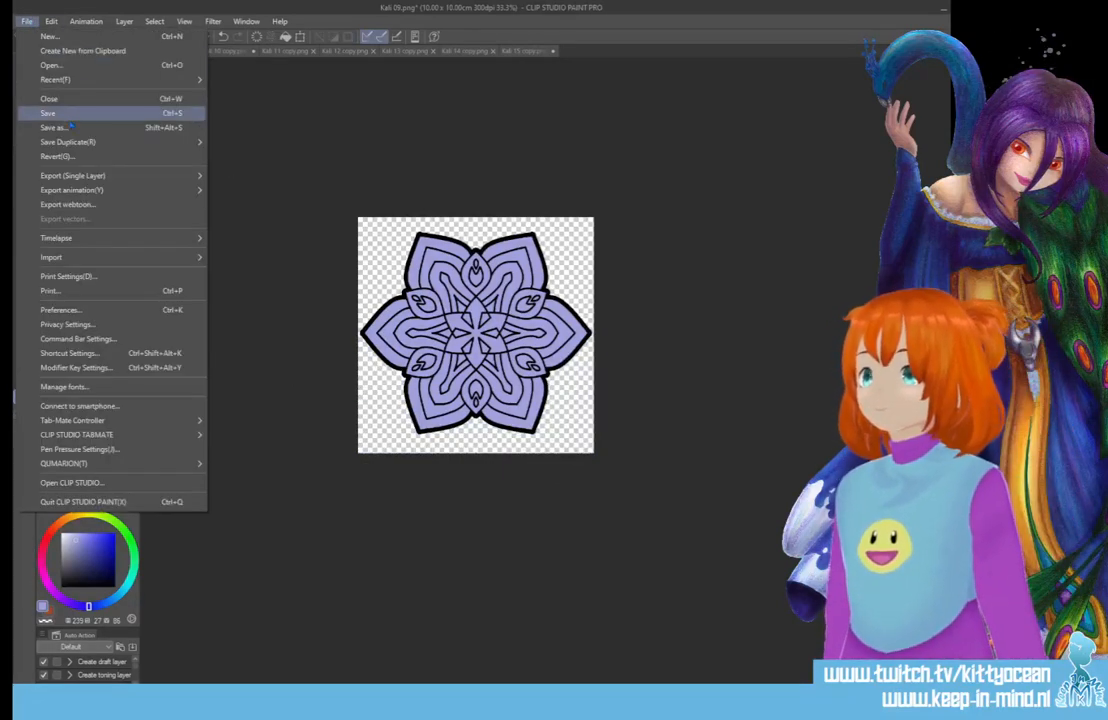
click(70, 115)
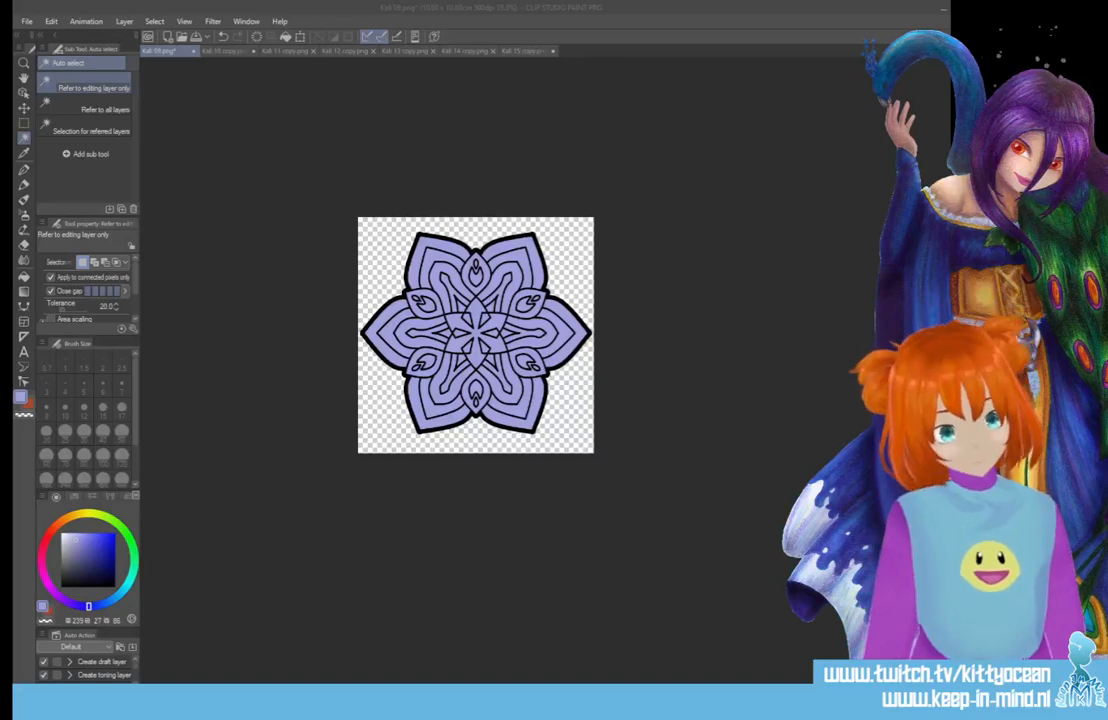
key(ctrl+s)
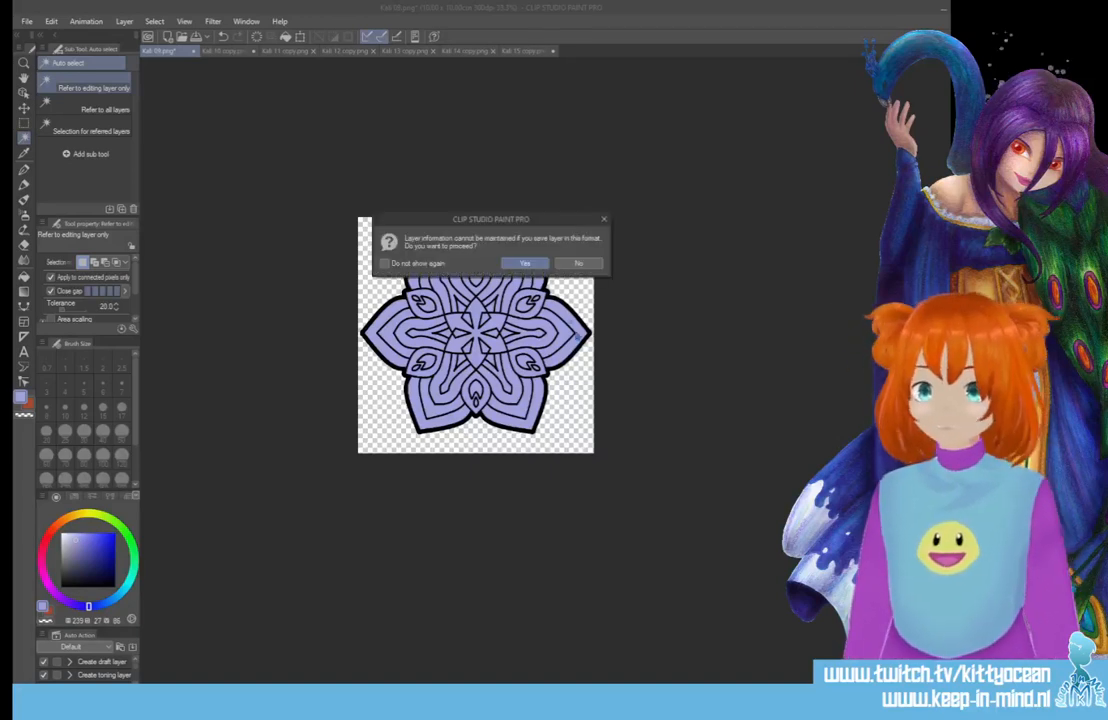
key(Return)
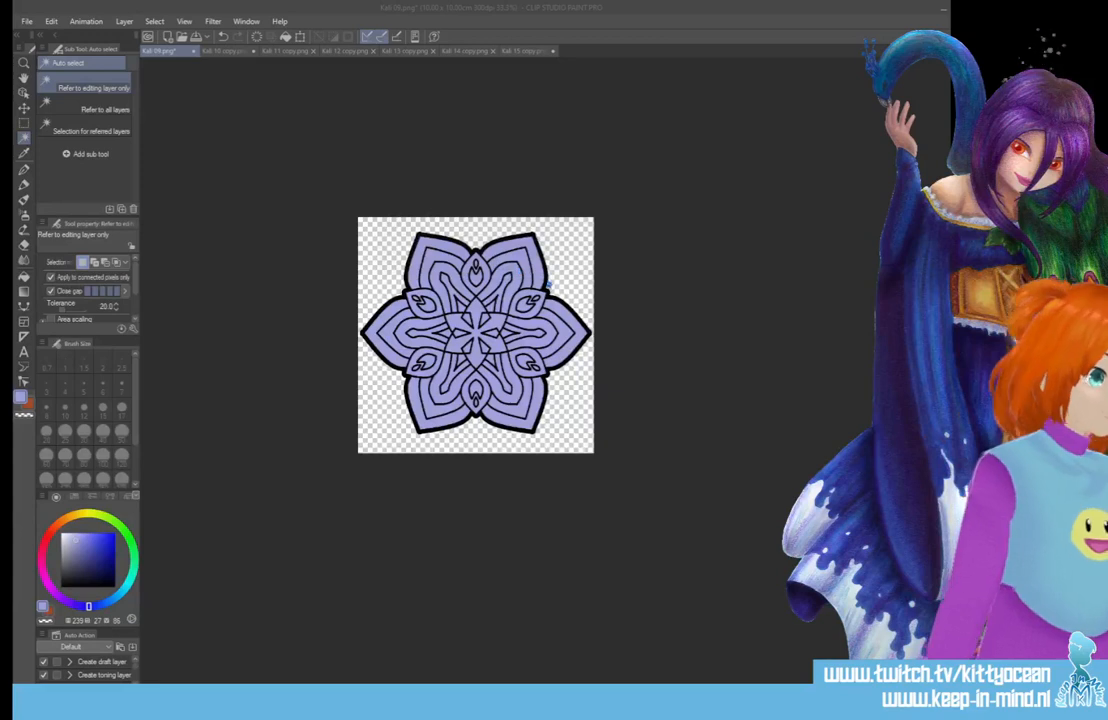
Close Kali 10 copy.png without saving its changes.
click(226, 50)
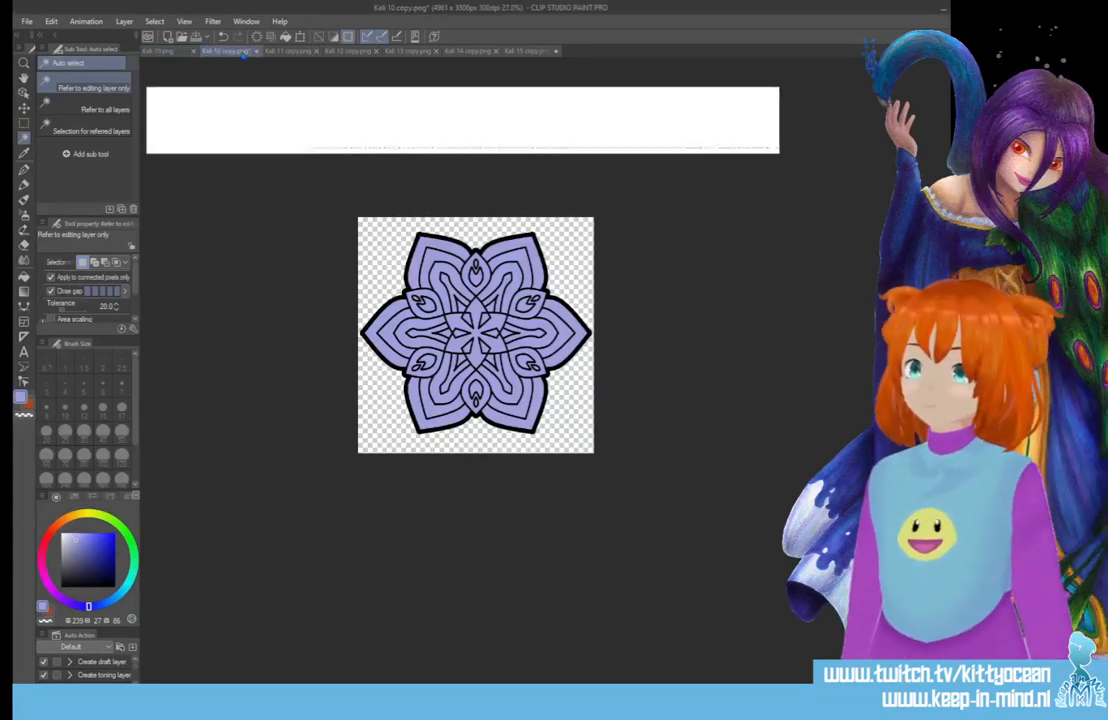
click(256, 51)
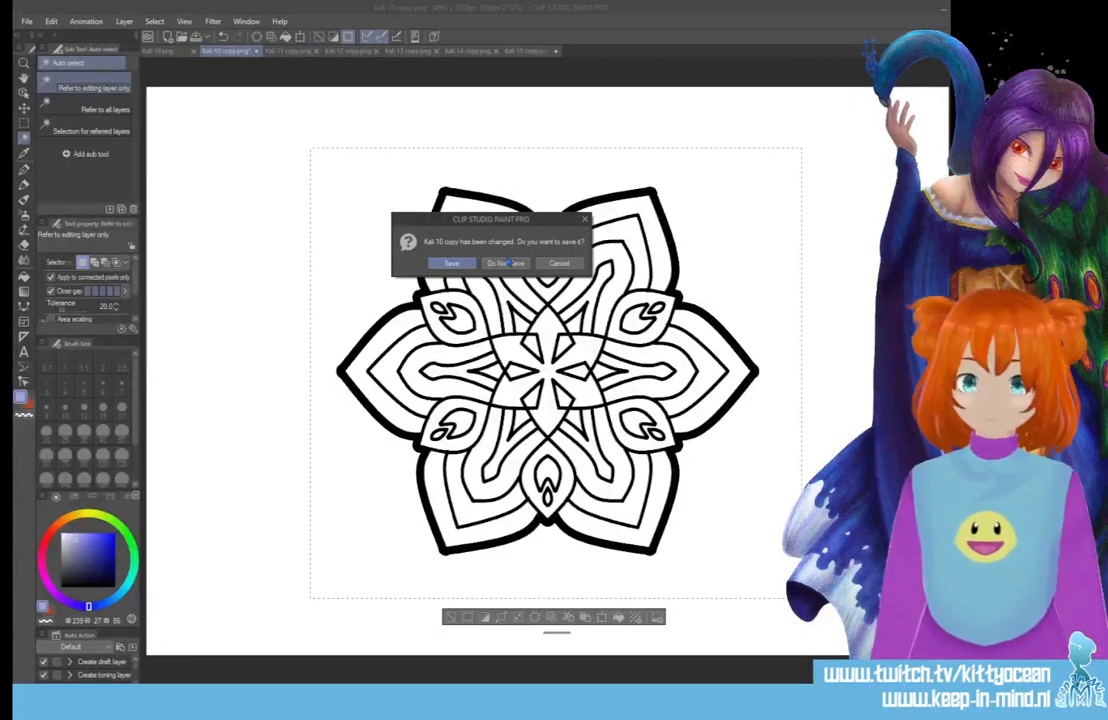
click(512, 263)
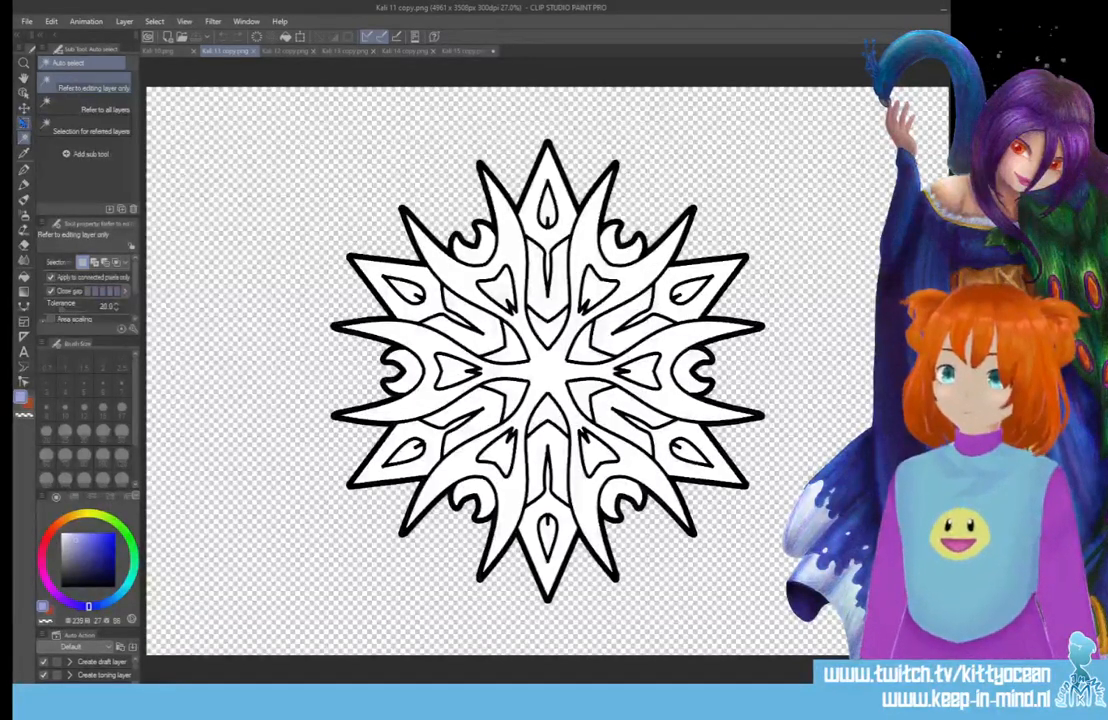
Replace the six-petal mandala on the Kali 10.png canvas with a rectangular selection of the spiky mandala from Kali 11 copy.png, recolored in lilac.
click(24, 123)
drag(316, 122, 808, 610)
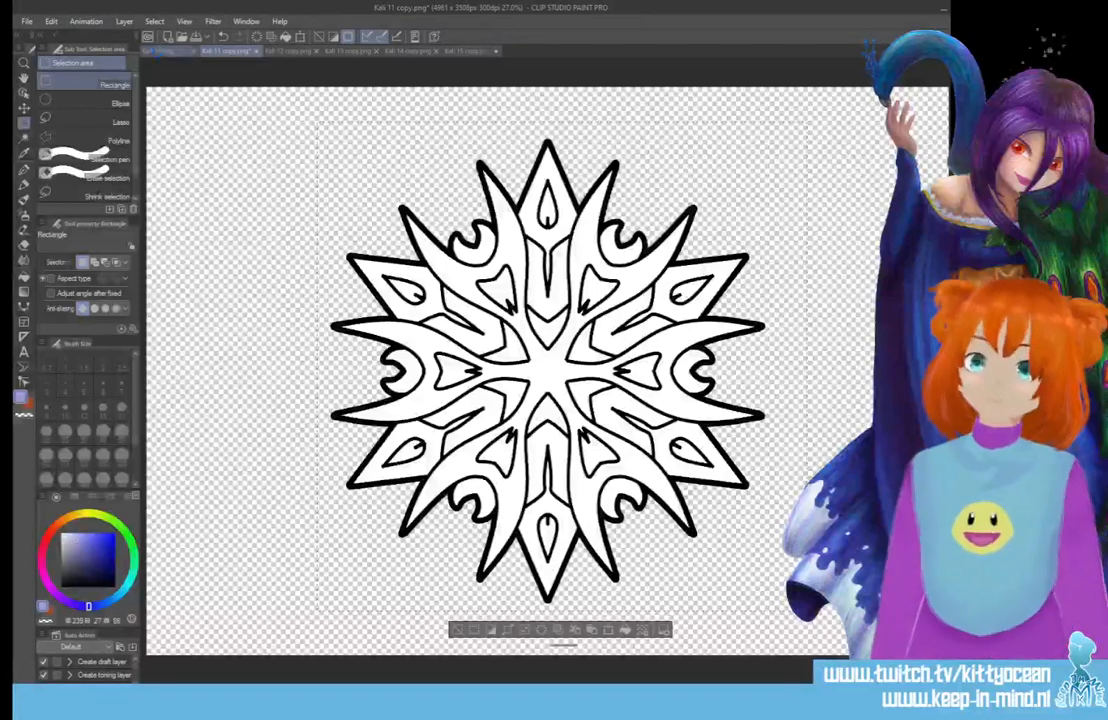
click(160, 50)
key(ctrl+z)
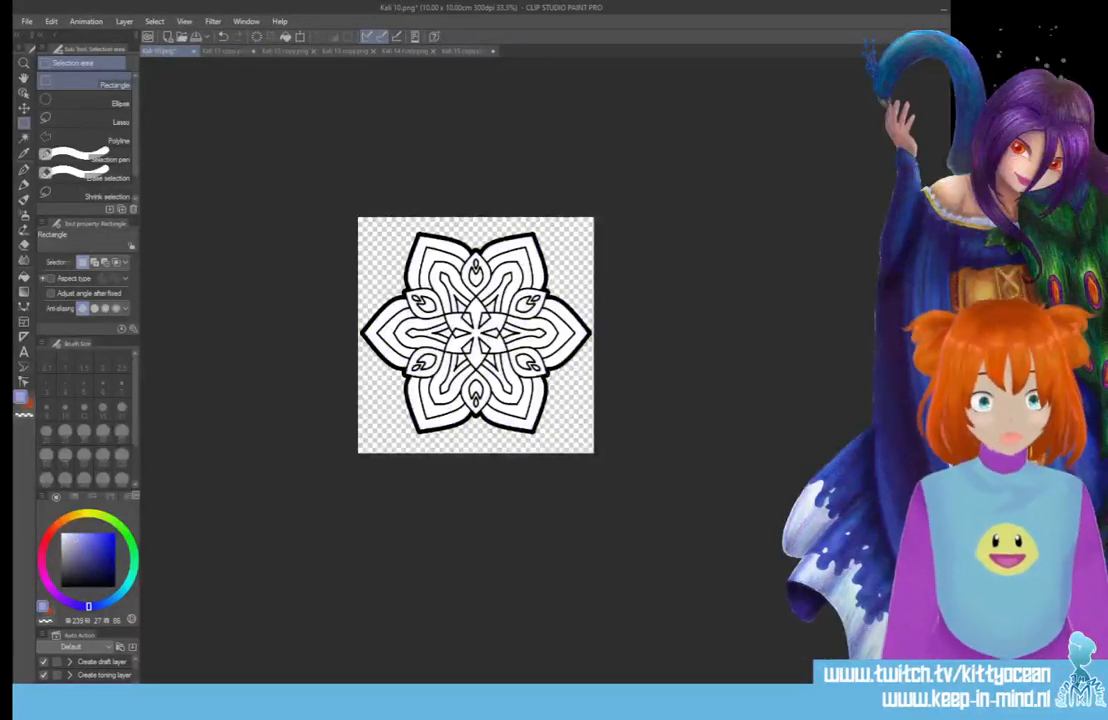
key(ctrl+z)
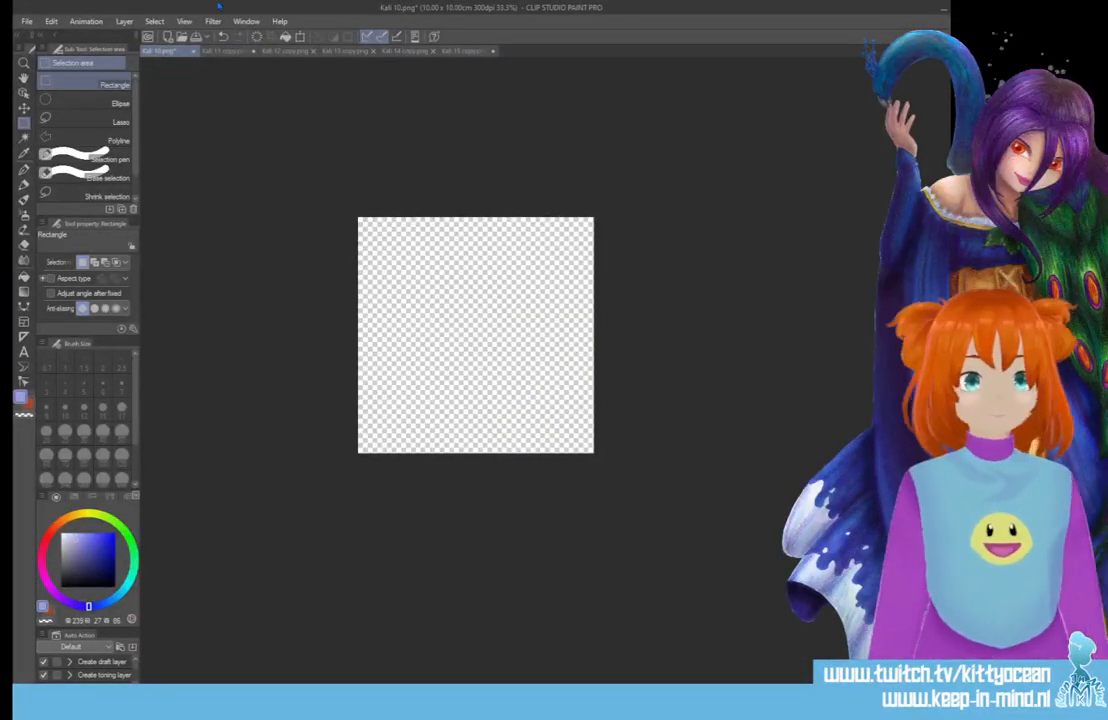
Scale the pasted spiky mandala down until all its points fit inside the canvas, and center it.
click(300, 36)
drag(725, 381, 341, 229)
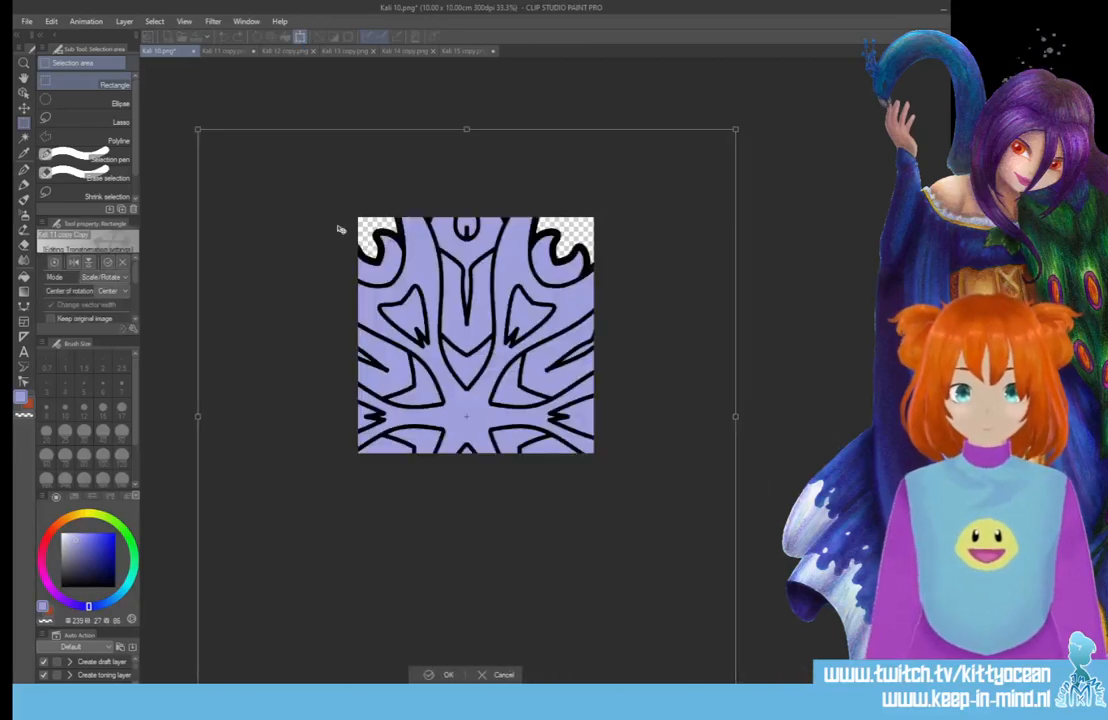
drag(733, 127, 483, 399)
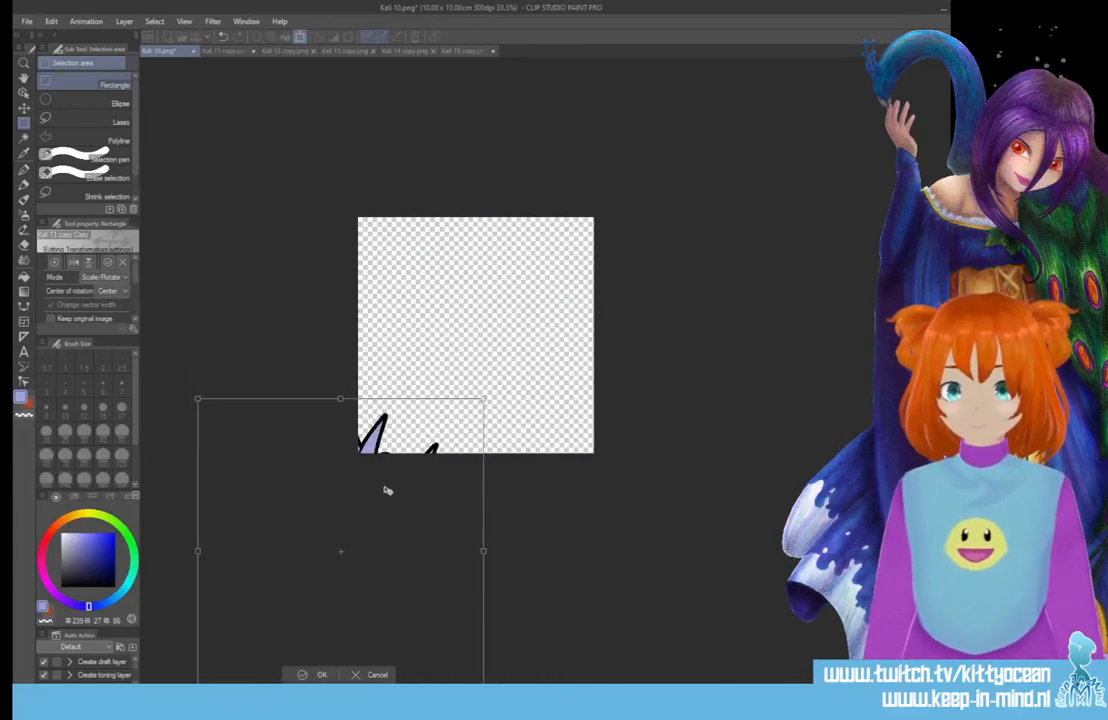
drag(388, 490, 505, 285)
drag(601, 195, 551, 238)
drag(344, 451, 381, 431)
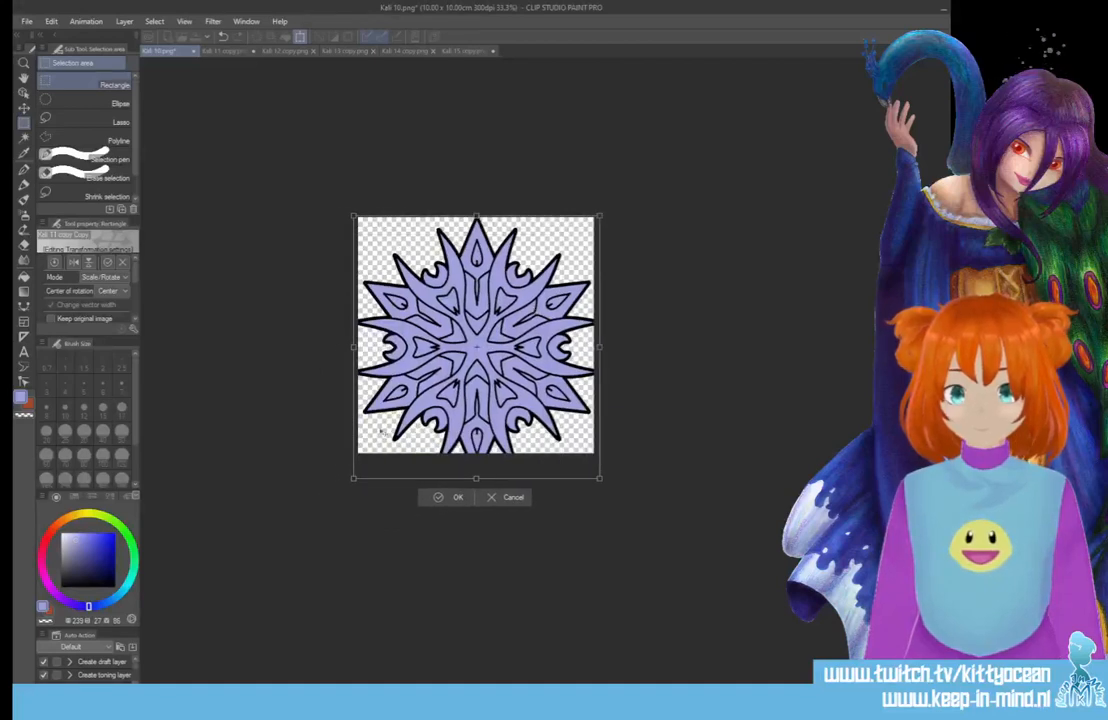
drag(352, 478, 358, 457)
drag(600, 216, 585, 226)
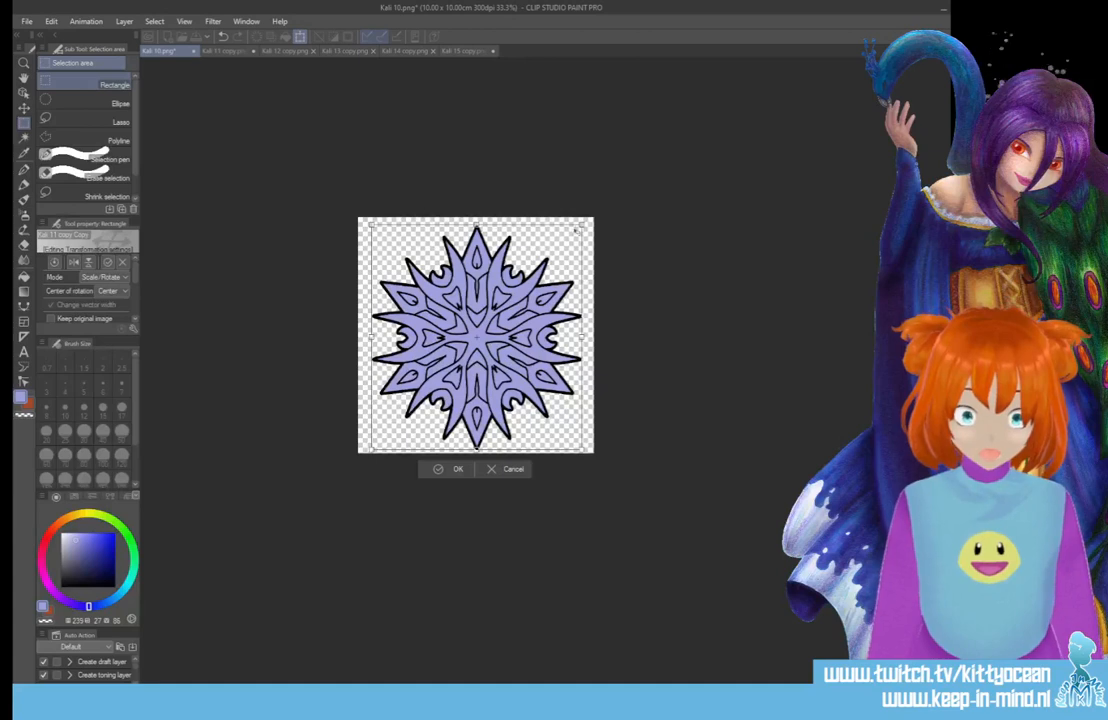
drag(581, 223, 585, 219)
drag(495, 320, 491, 319)
key(Return)
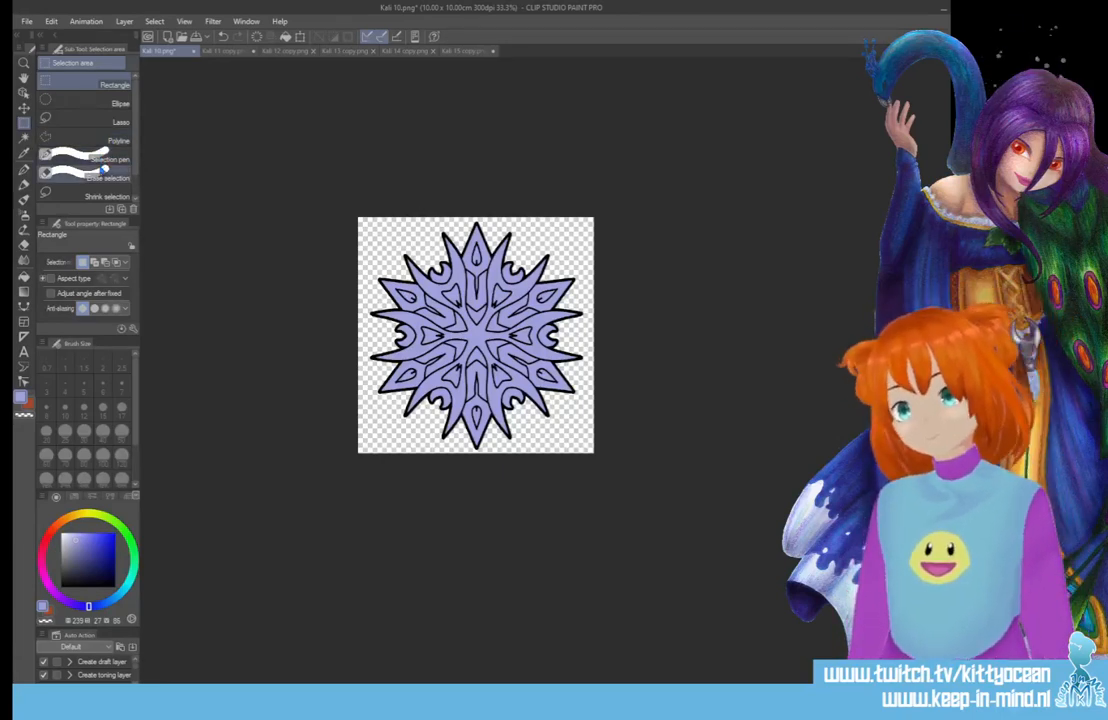
Save the spiky lilac mandala as Kali 11.png, accepting the loss of layer information.
click(27, 21)
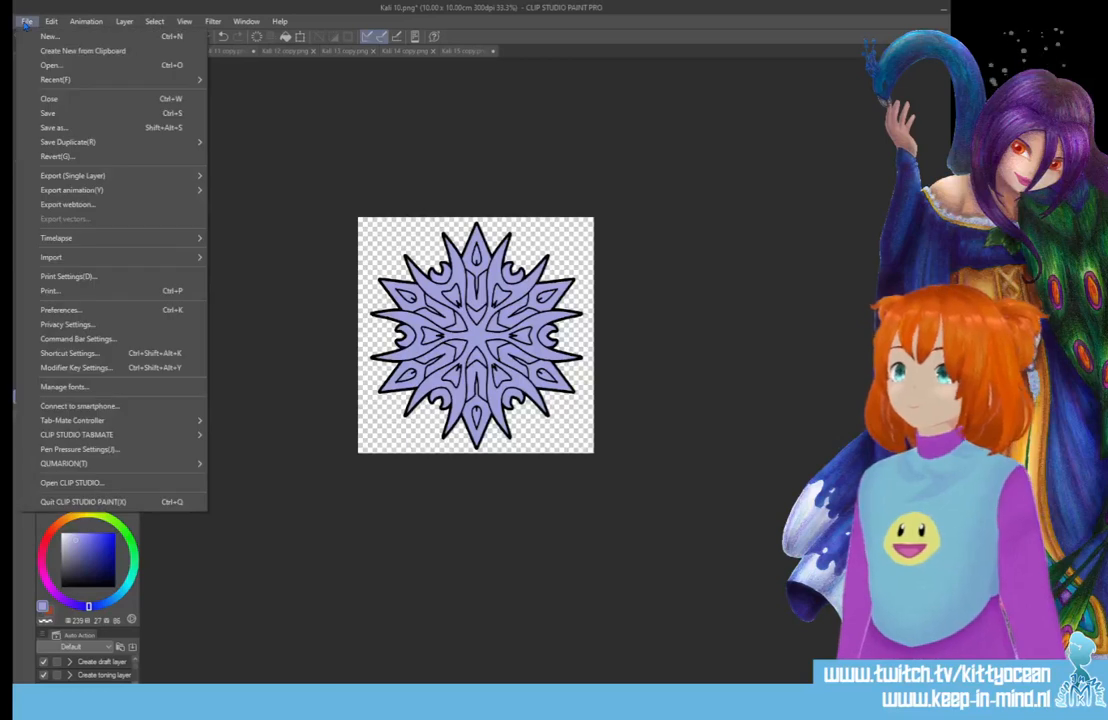
click(66, 121)
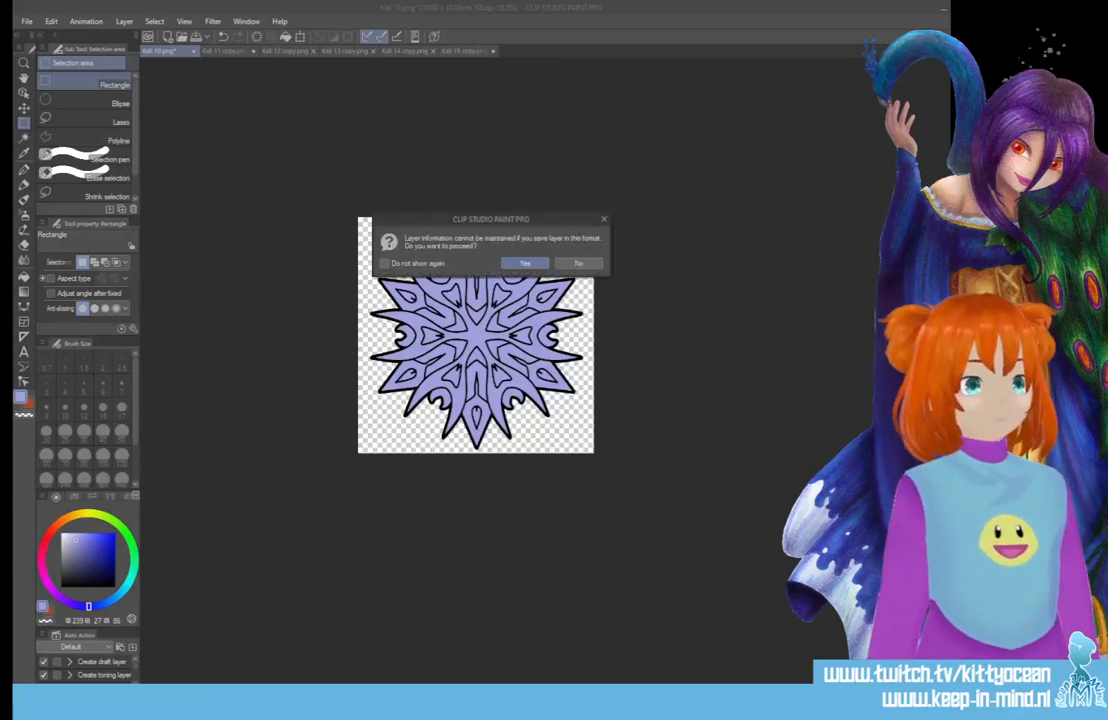
key(Return)
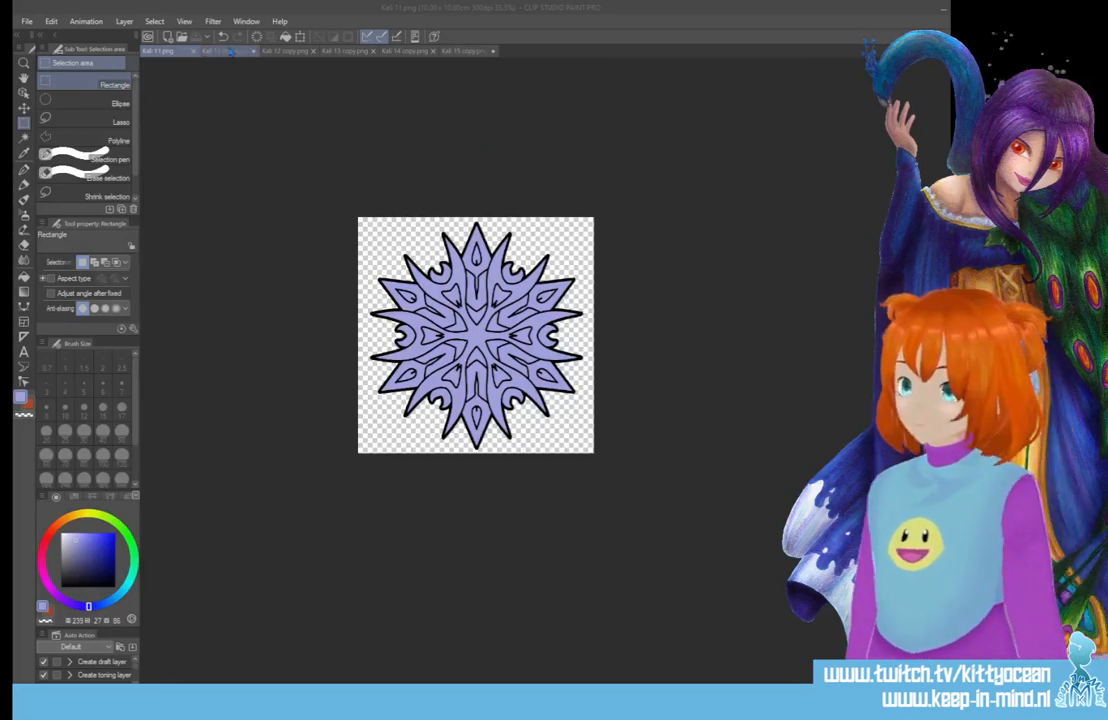
Close Kali 11 copy.png without saving its changes.
click(225, 50)
click(254, 50)
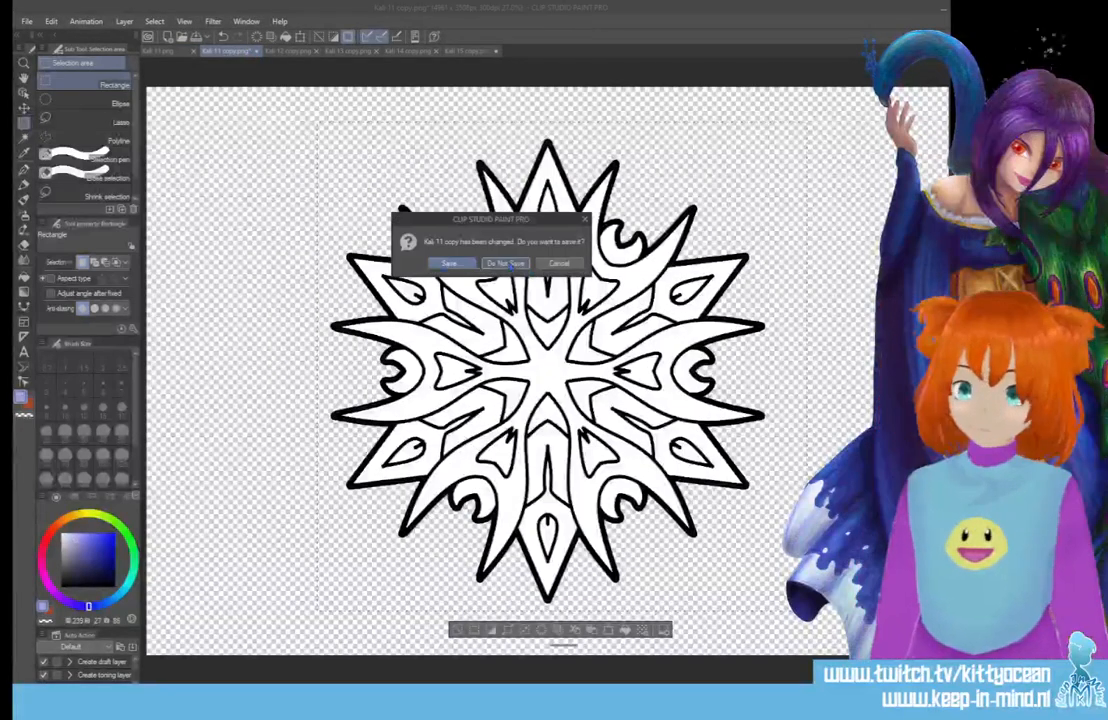
click(505, 262)
Replace the spiky mandala on the Kali 11.png canvas with a rectangular selection of the flower mandala from Kali 12 copy.png.
drag(412, 288, 766, 573)
drag(345, 181, 770, 562)
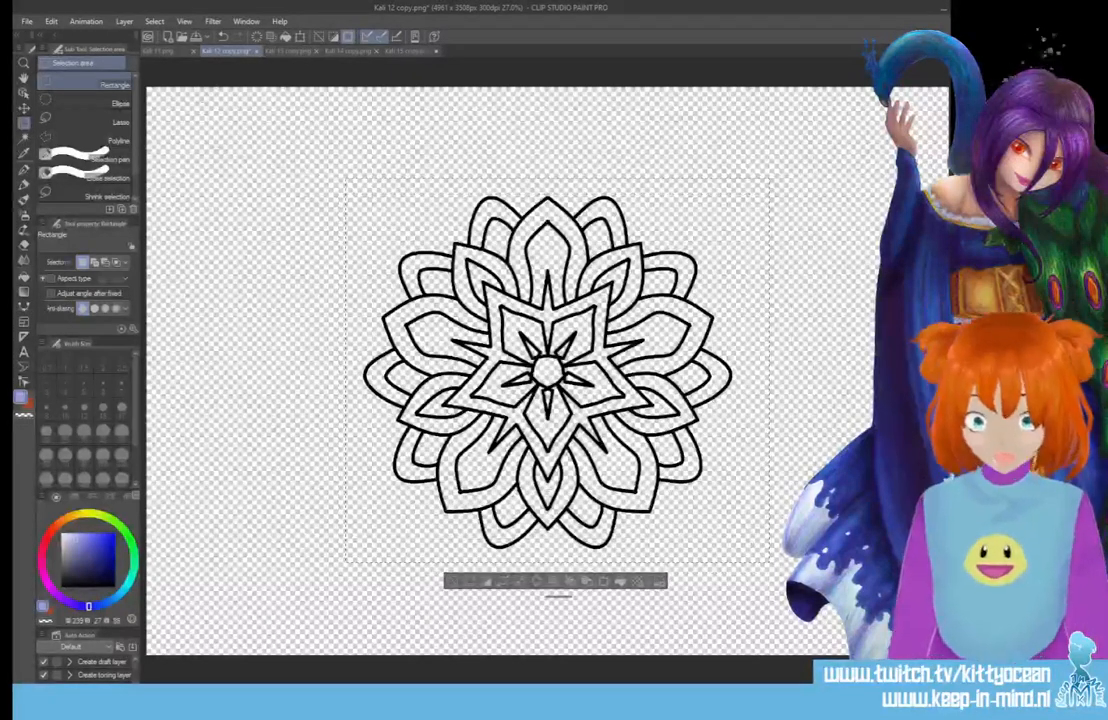
click(158, 50)
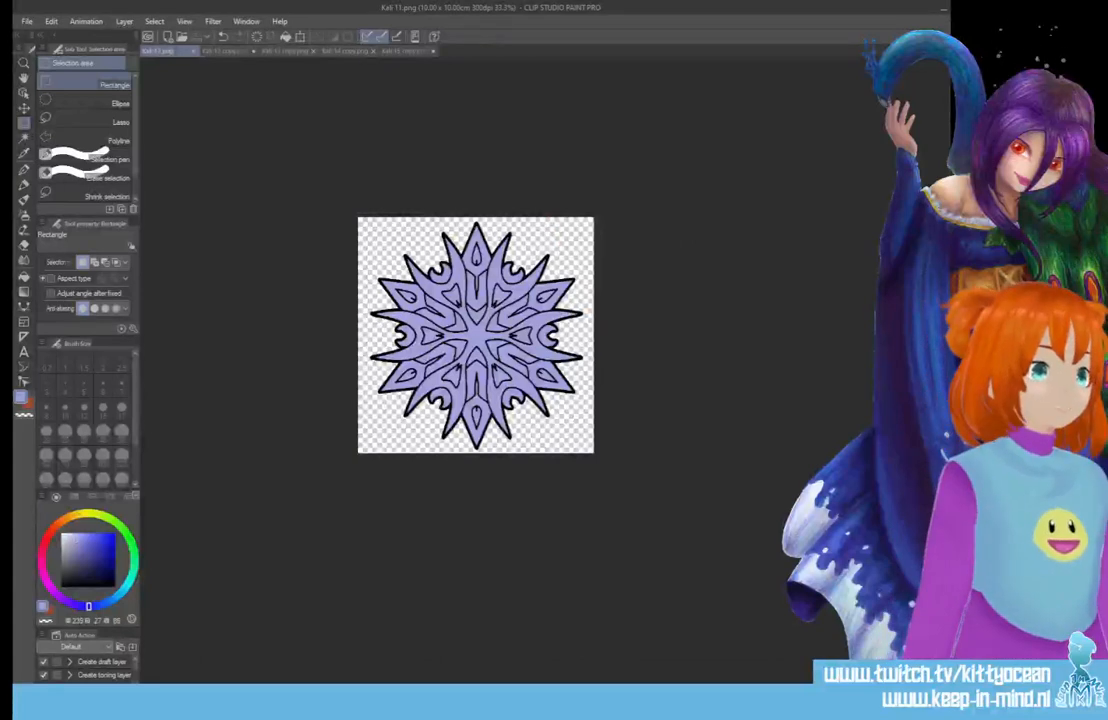
key(Delete)
key(ctrl+v)
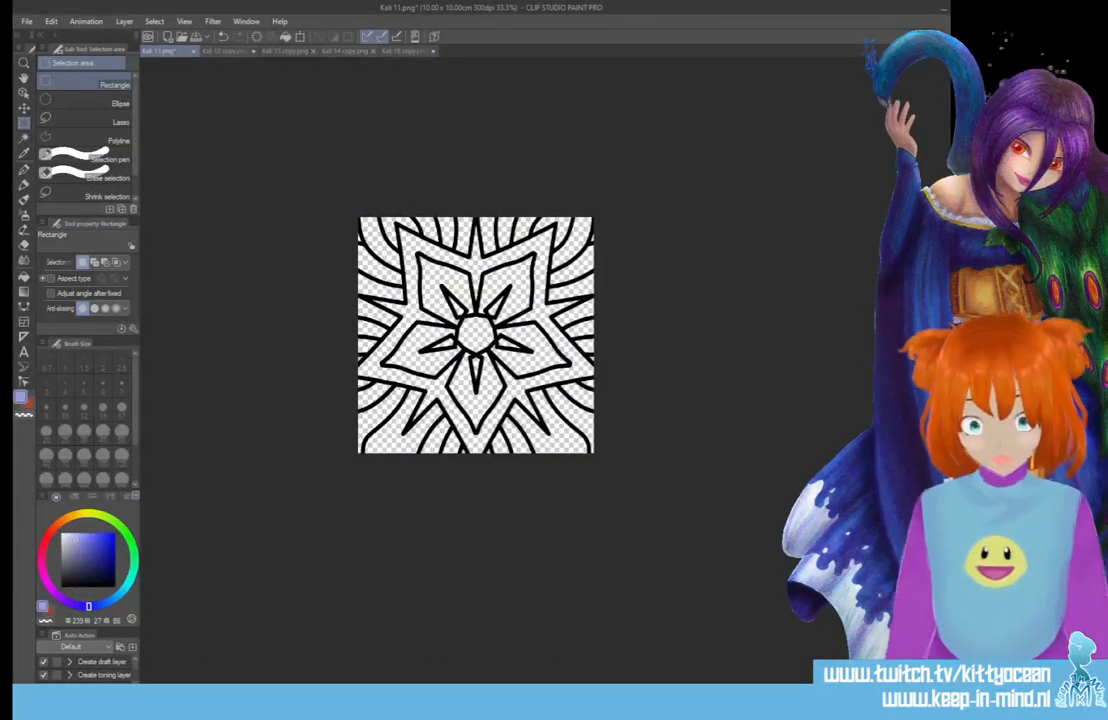
Shrink the pasted flower mandala to fit entirely inside the canvas and center it.
key(ctrl+t)
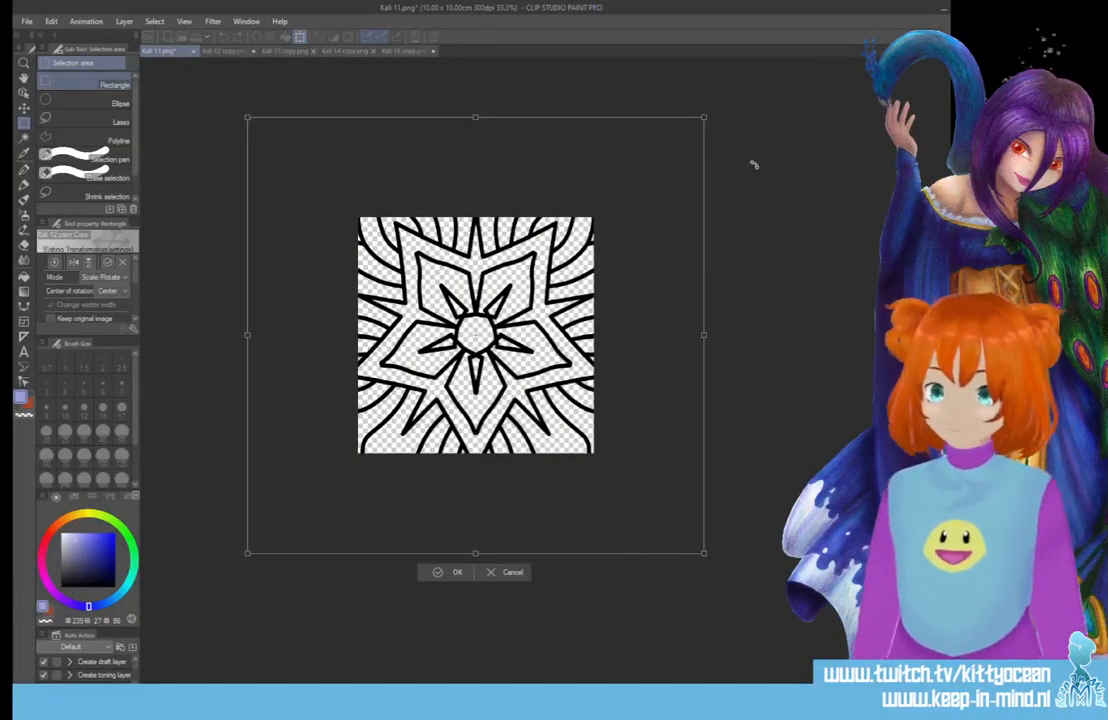
drag(614, 180, 564, 250)
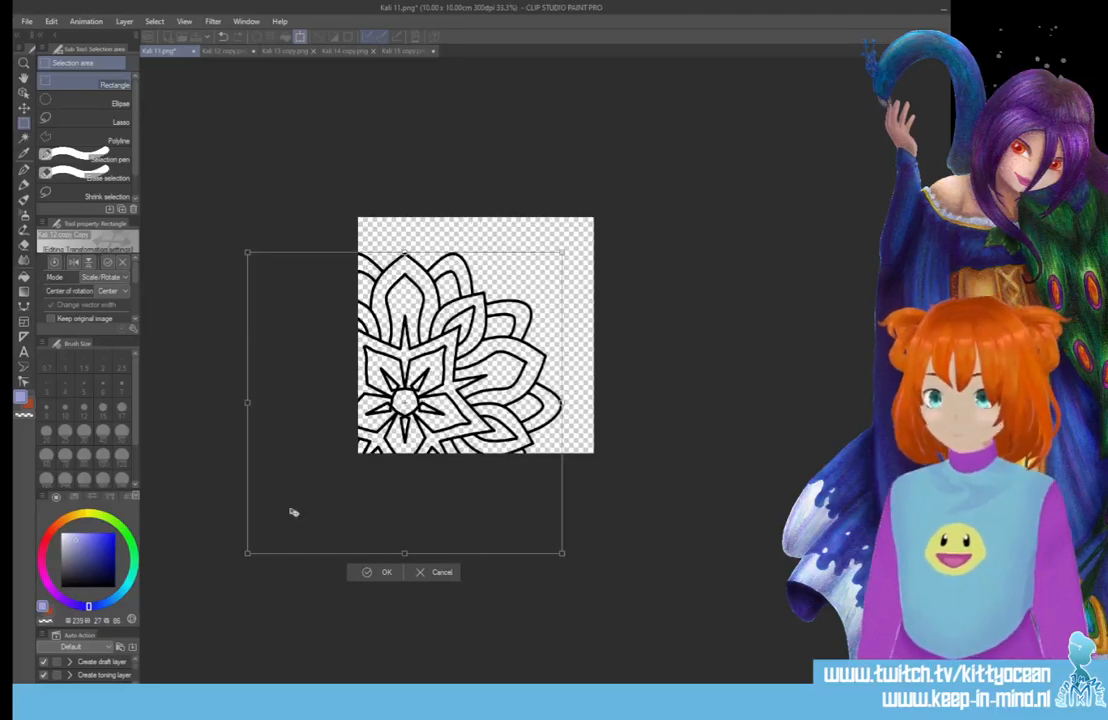
drag(247, 550, 336, 470)
drag(402, 376, 468, 246)
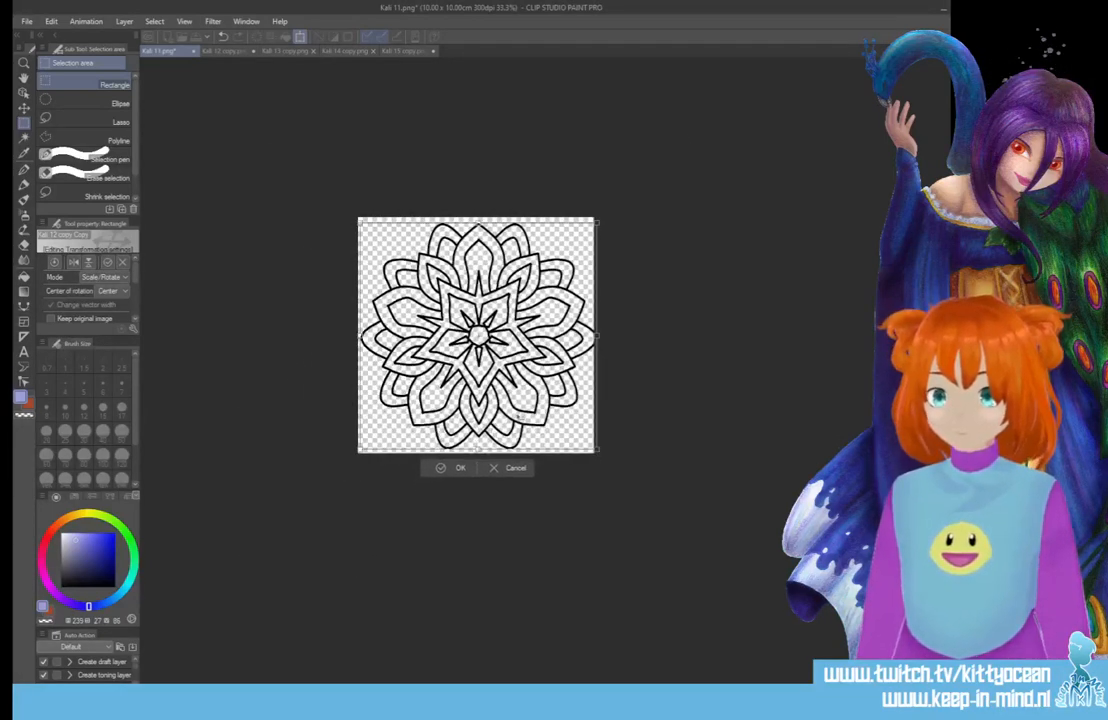
drag(515, 189, 548, 322)
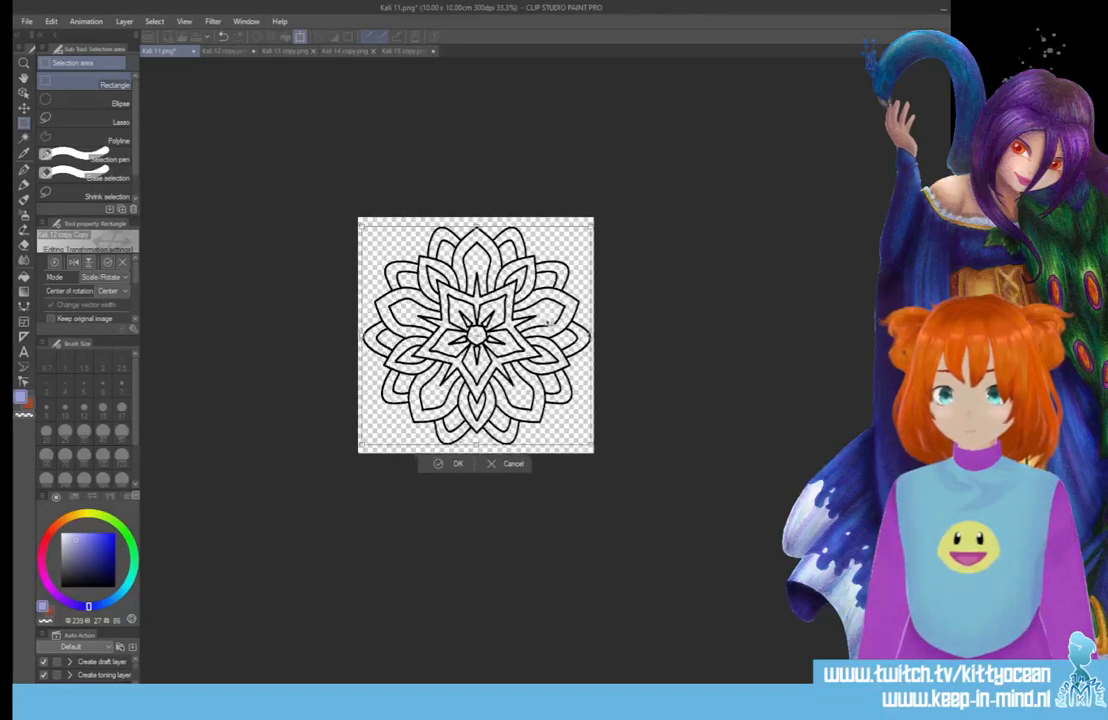
click(458, 463)
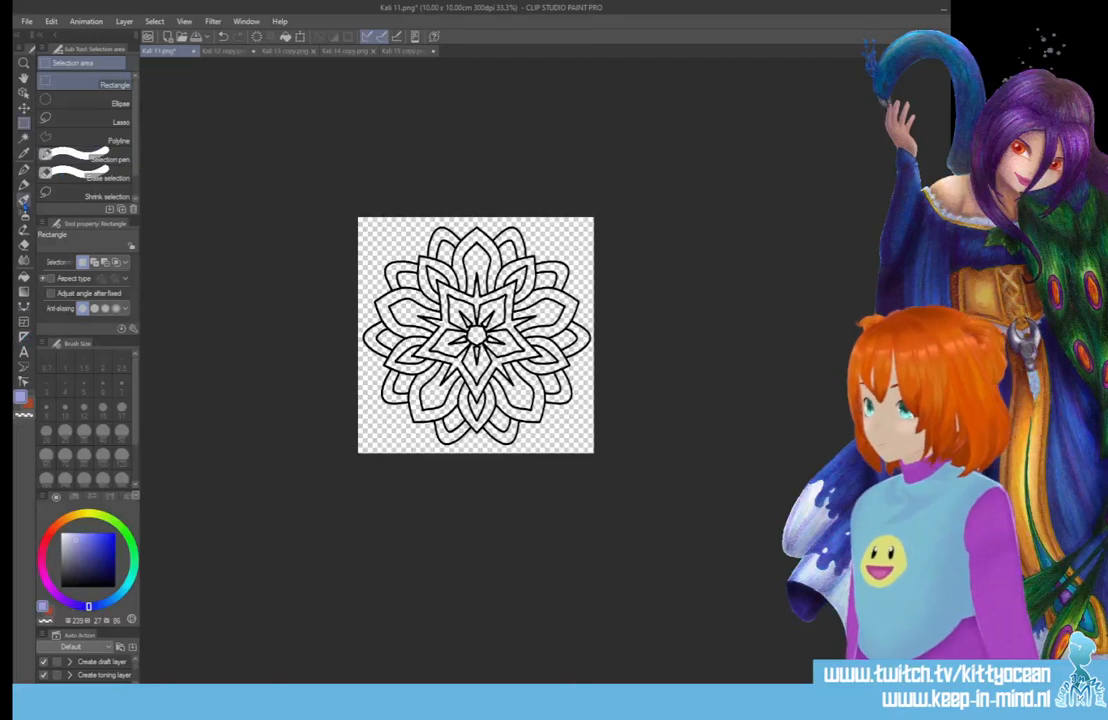
Fill the flower mandala's outer petal bands, star outline and central pentagon with the current lilac color.
click(24, 275)
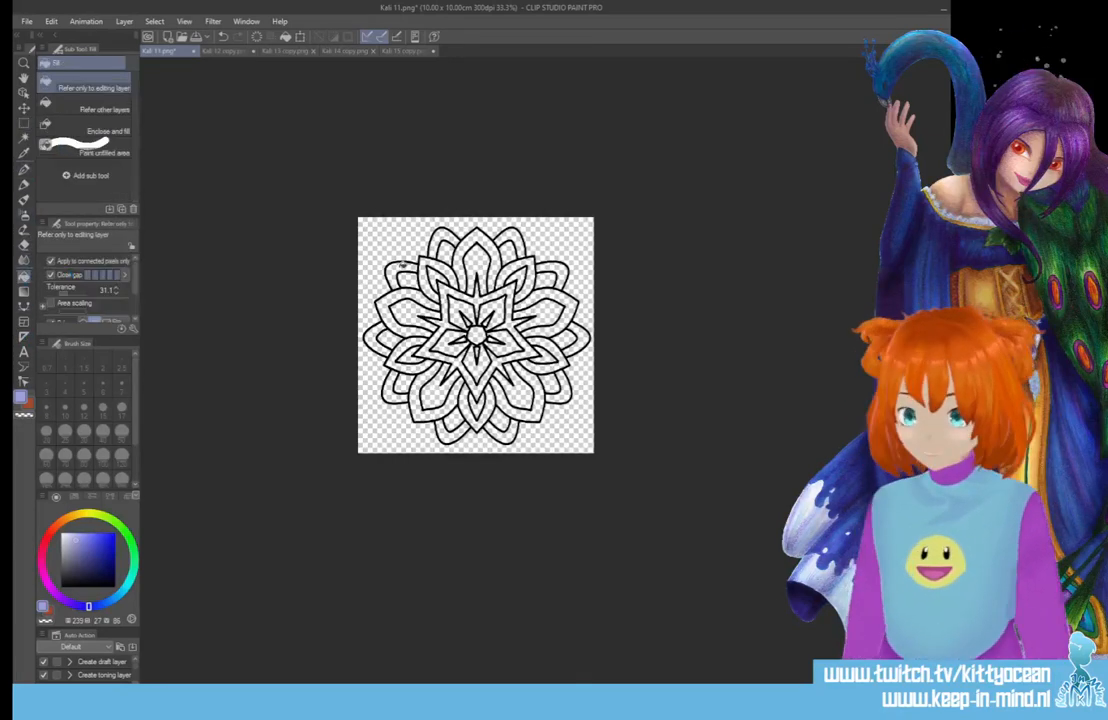
click(398, 272)
click(442, 240)
click(506, 240)
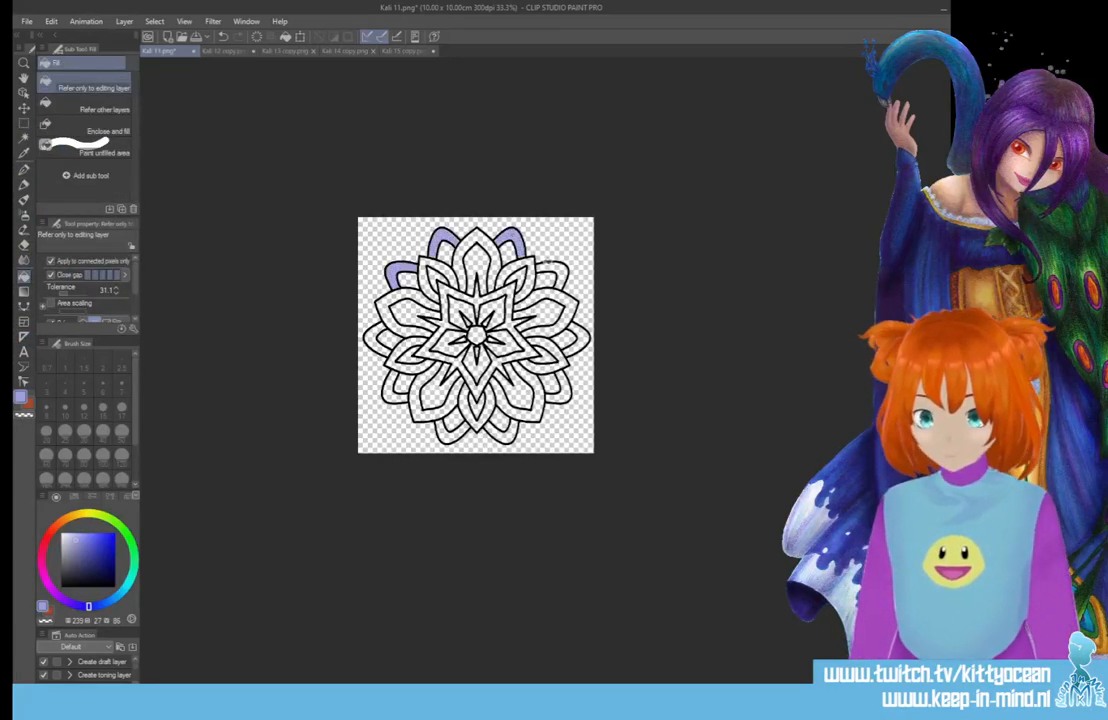
click(551, 273)
click(525, 261)
click(481, 236)
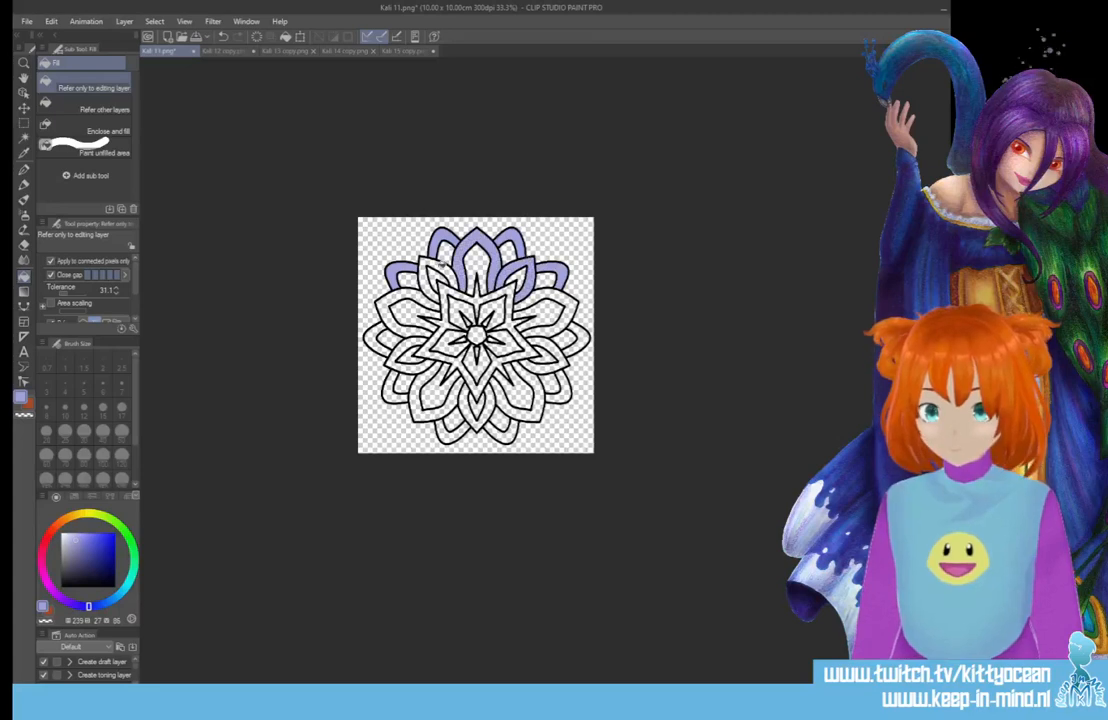
click(439, 265)
click(400, 295)
click(368, 334)
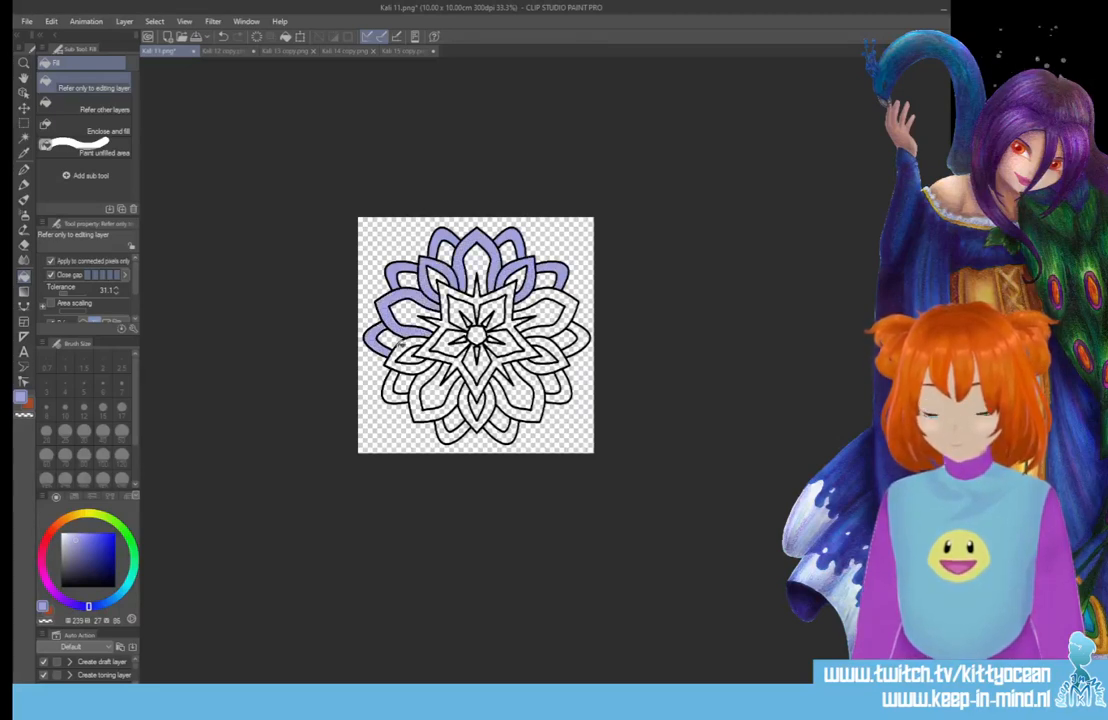
click(405, 355)
click(394, 396)
click(419, 401)
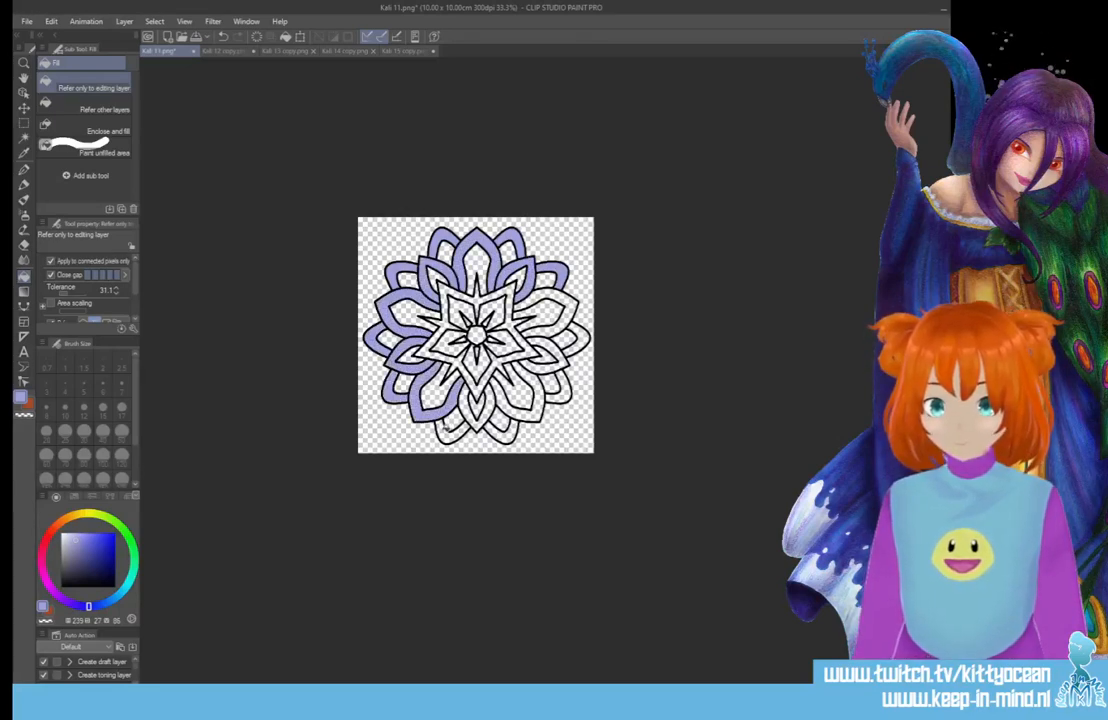
click(446, 430)
click(470, 413)
click(500, 431)
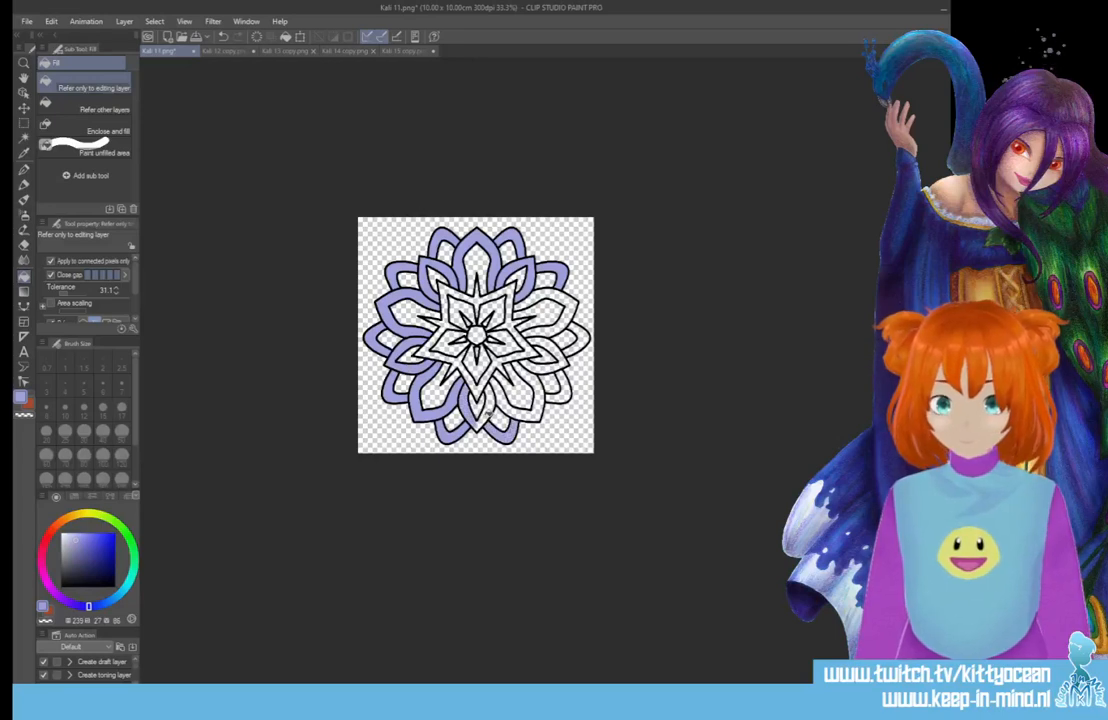
scroll(517, 401, up, 1)
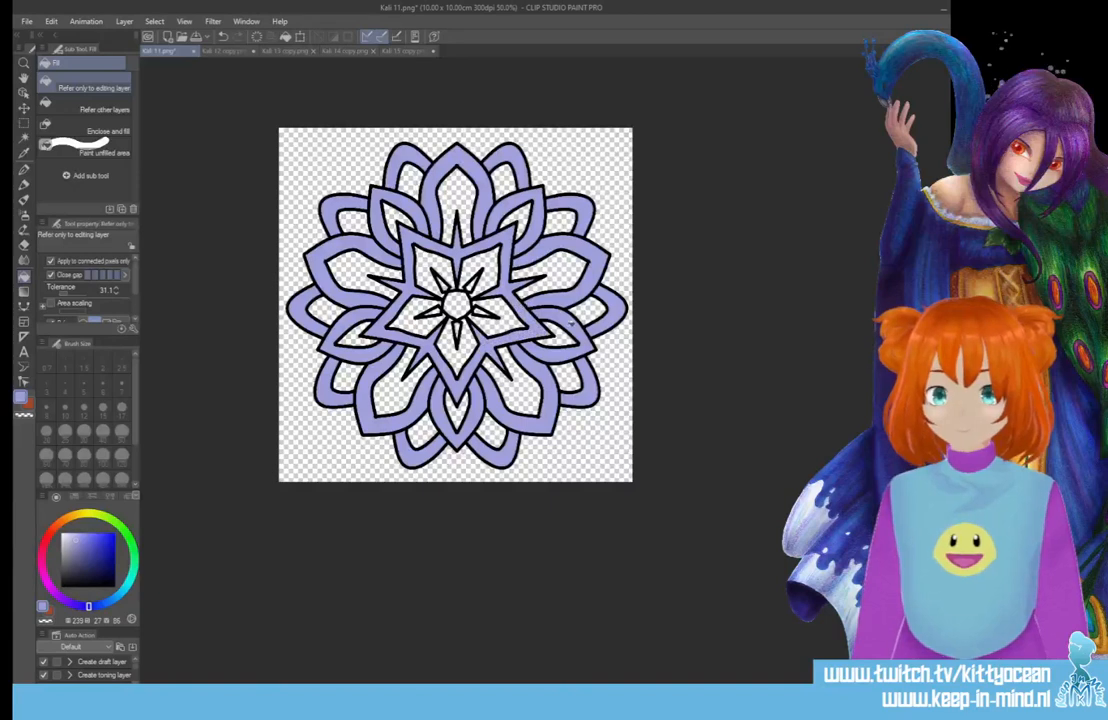
click(459, 305)
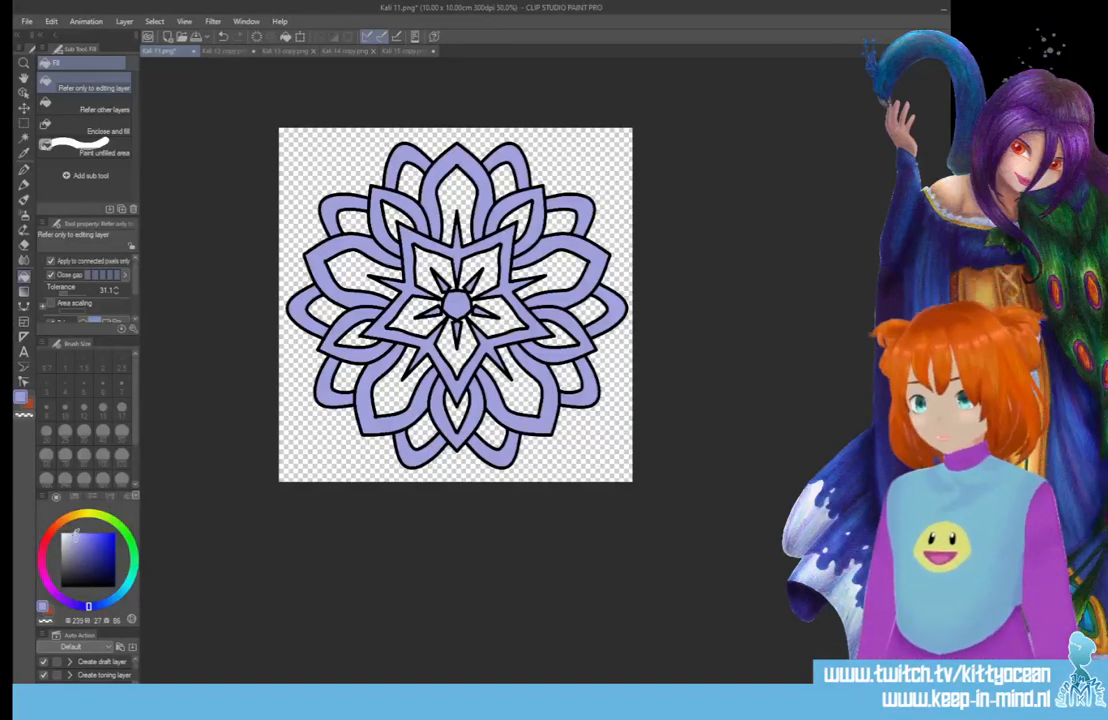
Choose a lighter lilac (hue 239, saturation 20, value 92) and fill the five inner segments of the mandala's star.
click(72, 536)
click(362, 258)
click(376, 236)
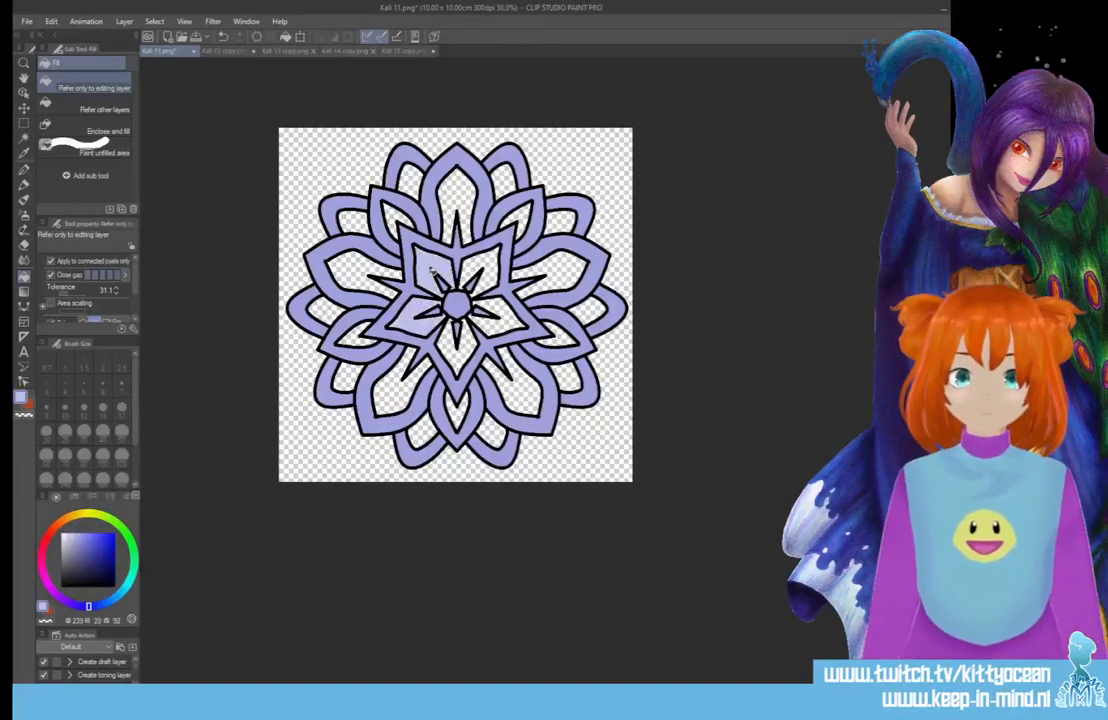
click(420, 230)
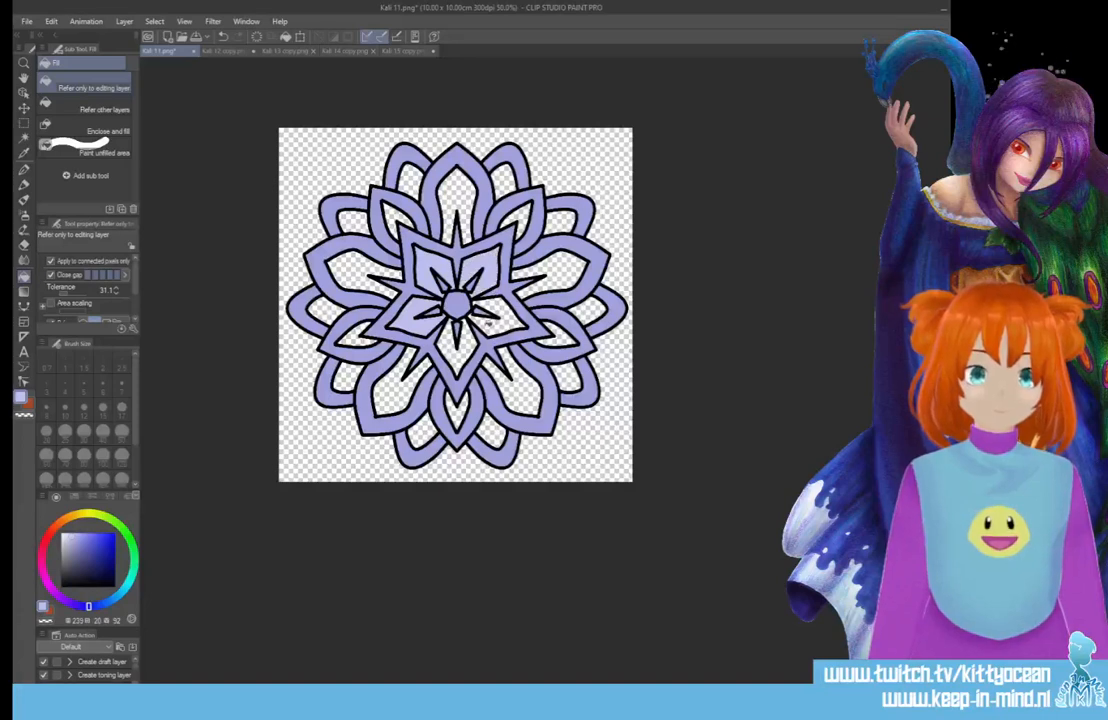
click(423, 280)
click(463, 355)
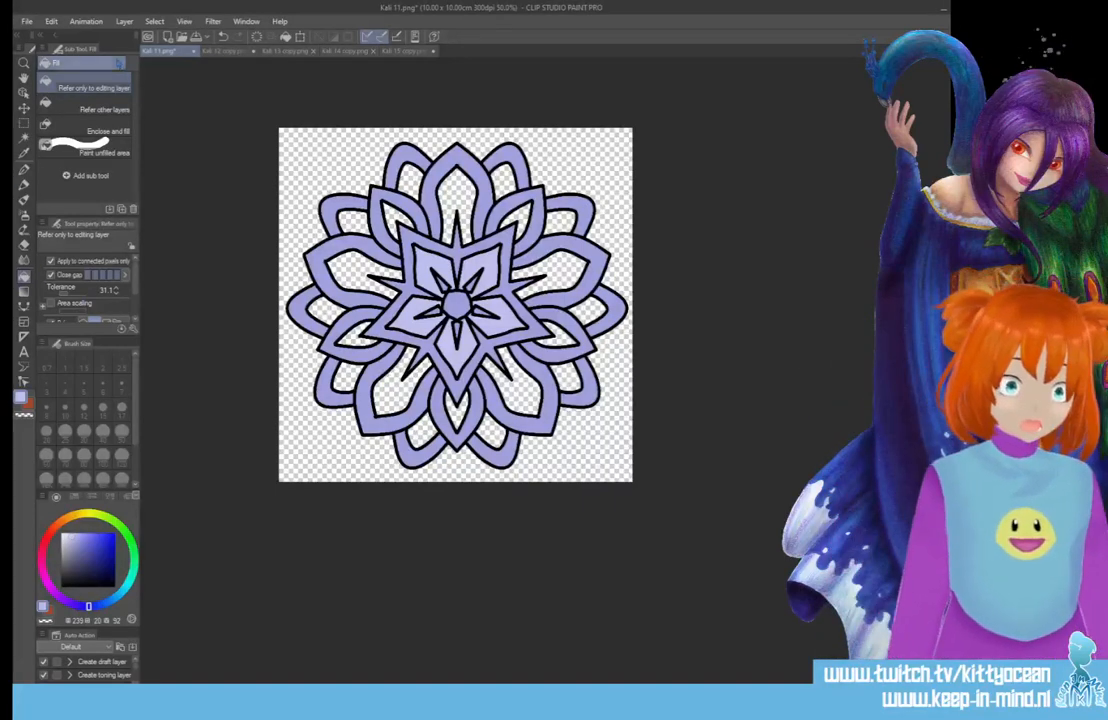
Save the colored flower mandala as Kali 12.png, accepting the loss of layer information.
click(27, 21)
click(94, 128)
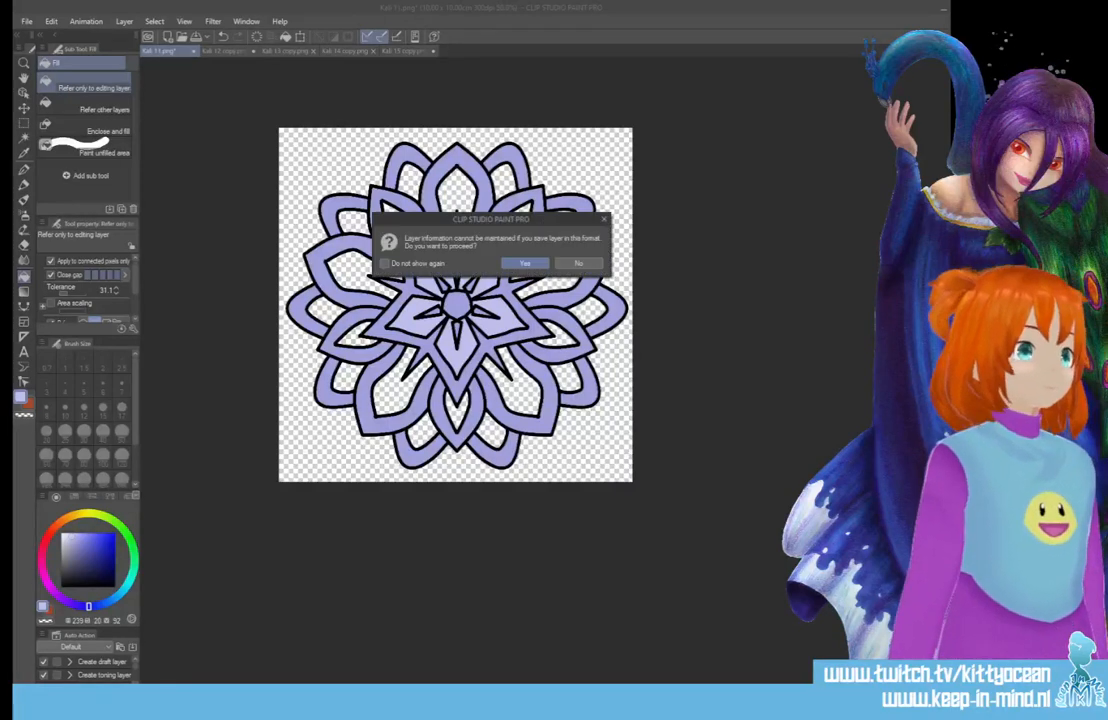
click(525, 263)
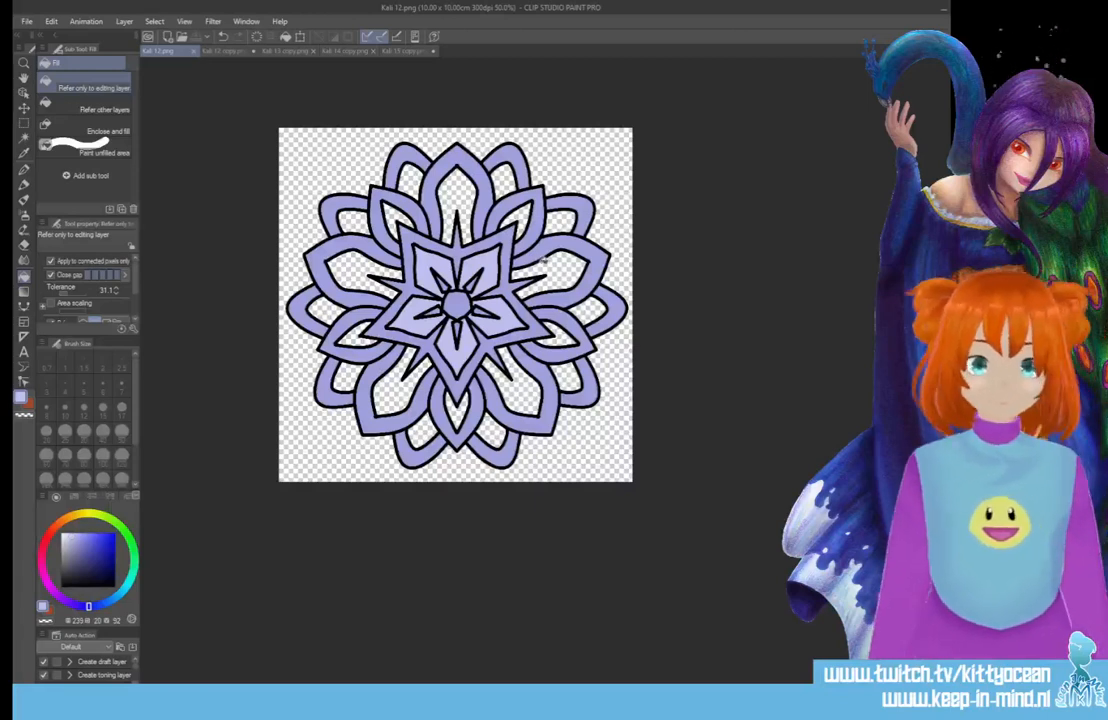
Close Kali 12 copy.png without saving its changes.
click(222, 50)
key(ctrl+w)
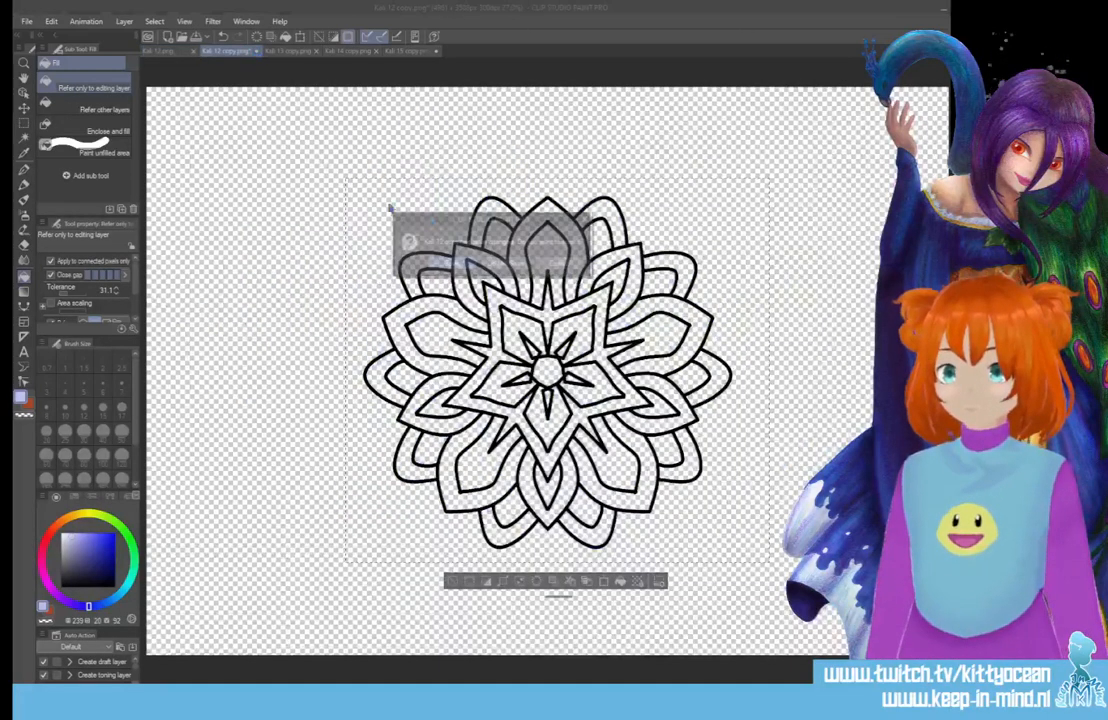
click(506, 263)
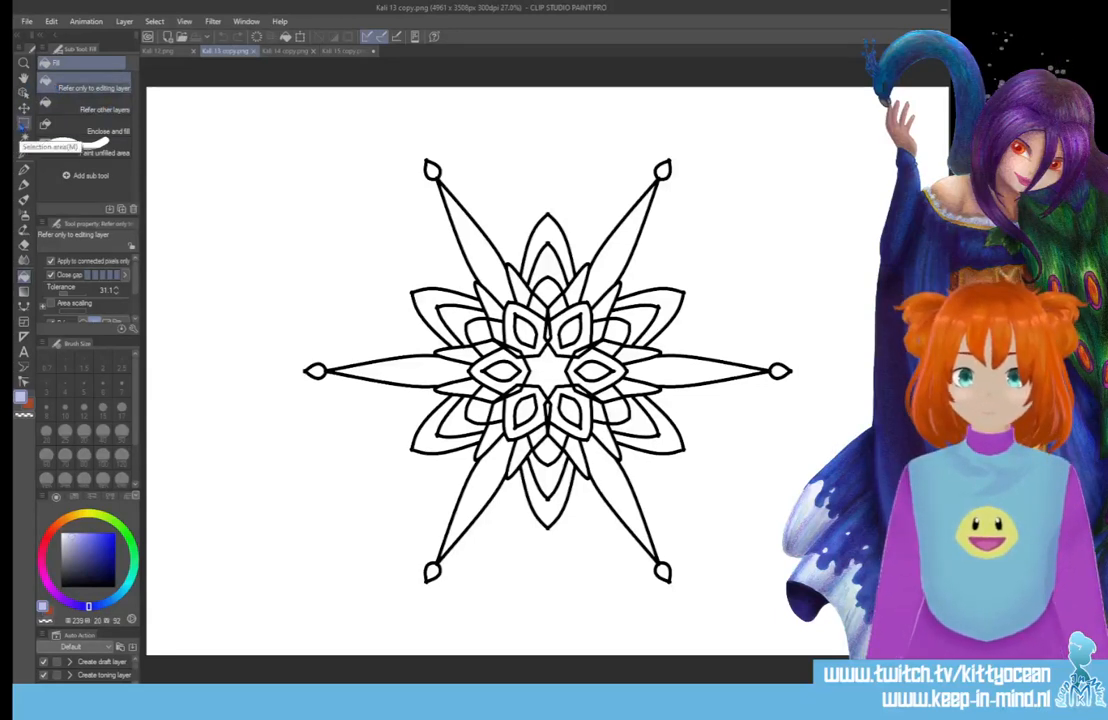
Replace the flower mandala on the Kali 12.png canvas with a rectangular selection of the six-pointed mandala from Kali 13 copy.png.
click(23, 122)
drag(257, 125, 865, 624)
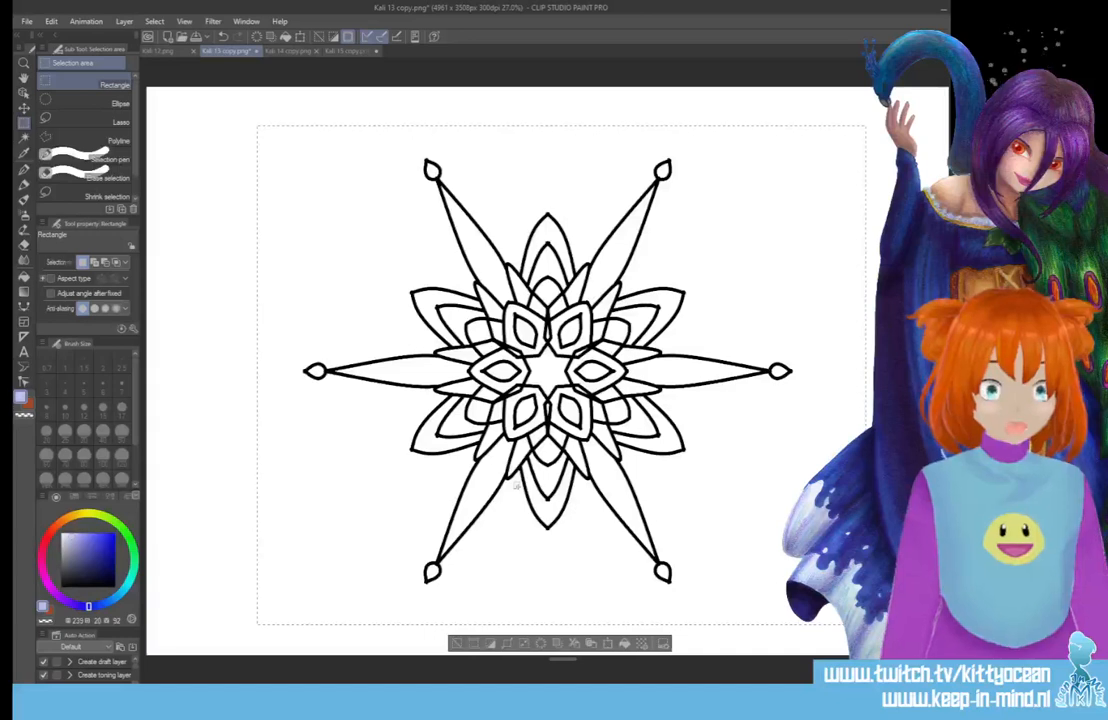
click(165, 51)
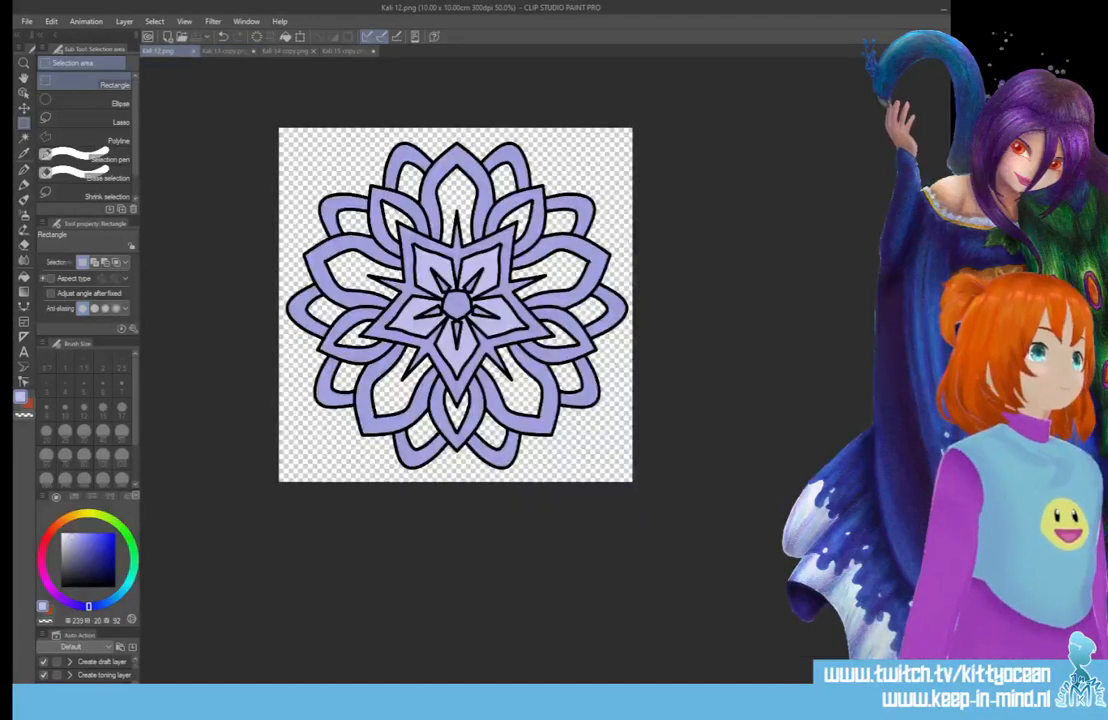
key(Delete)
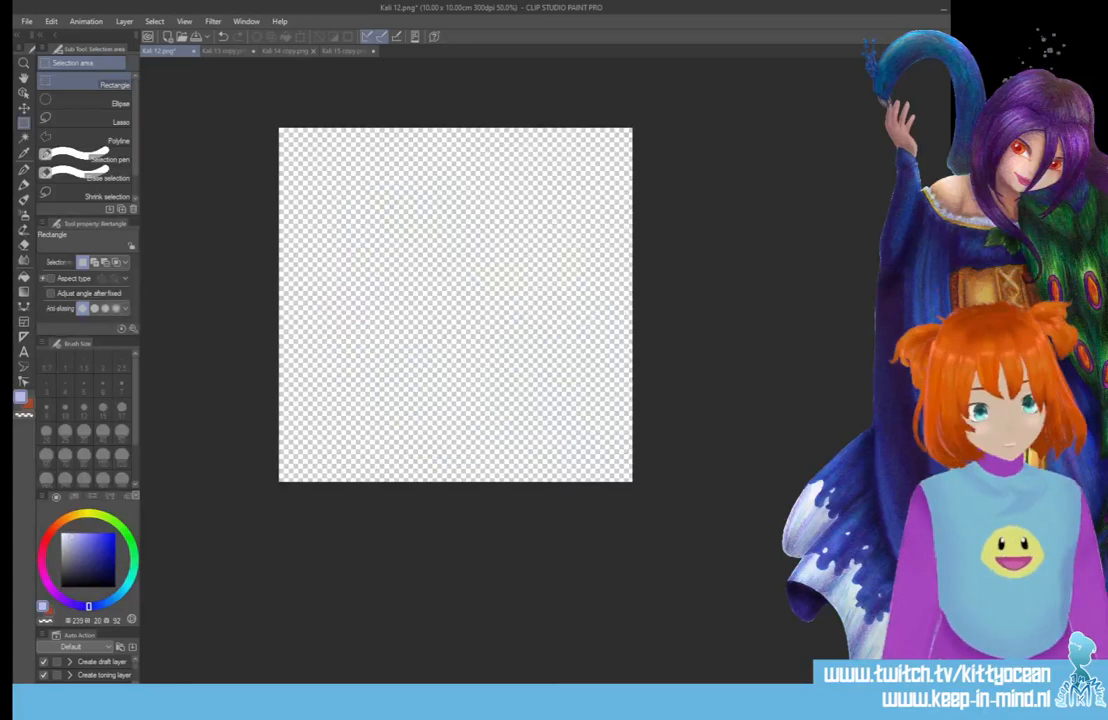
key(ctrl+v)
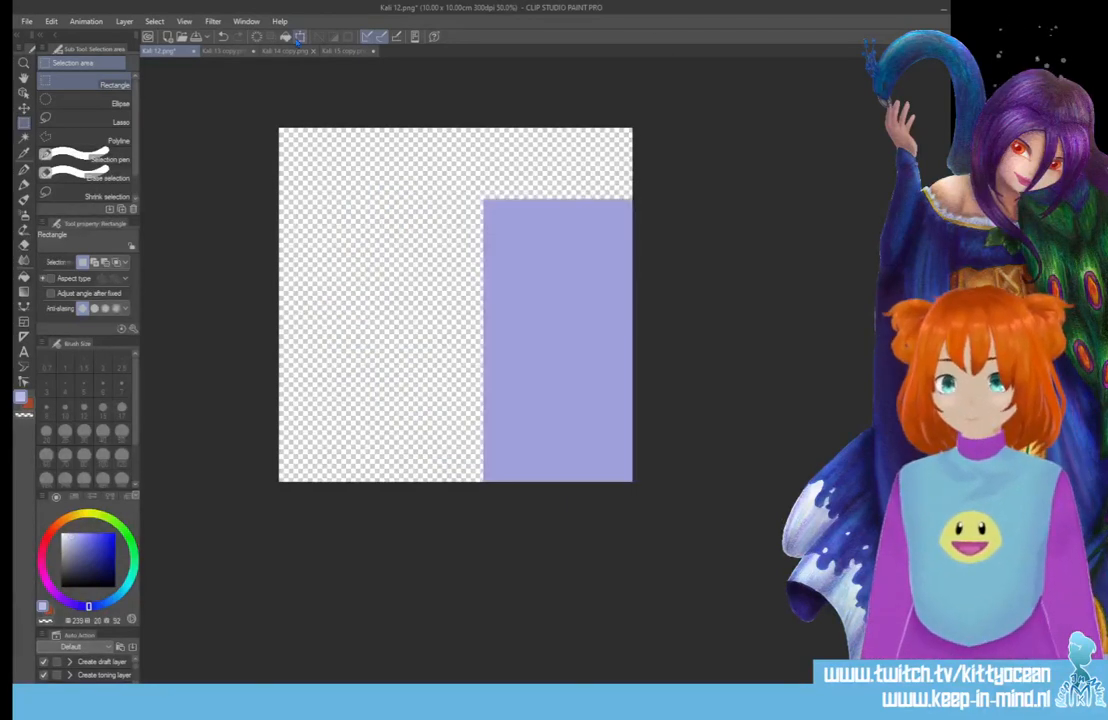
Scale the pasted six-pointed mandala so its points nearly span the canvas width, and center it.
key(ctrl+t)
drag(483, 200, 231, 121)
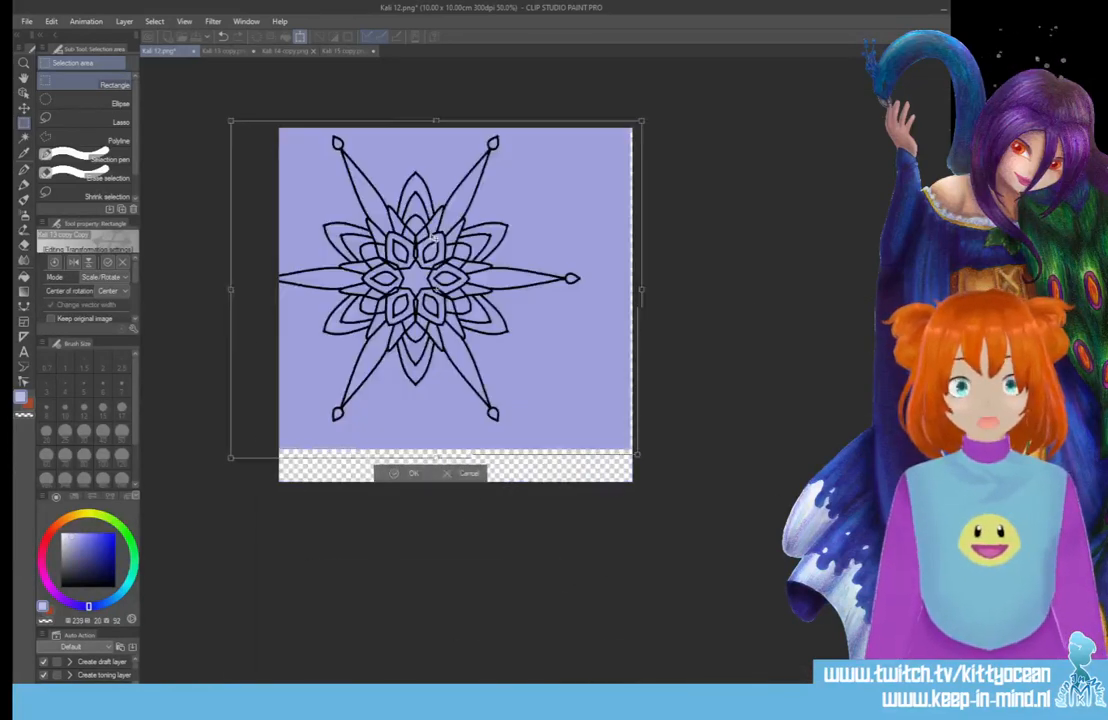
drag(433, 236, 468, 261)
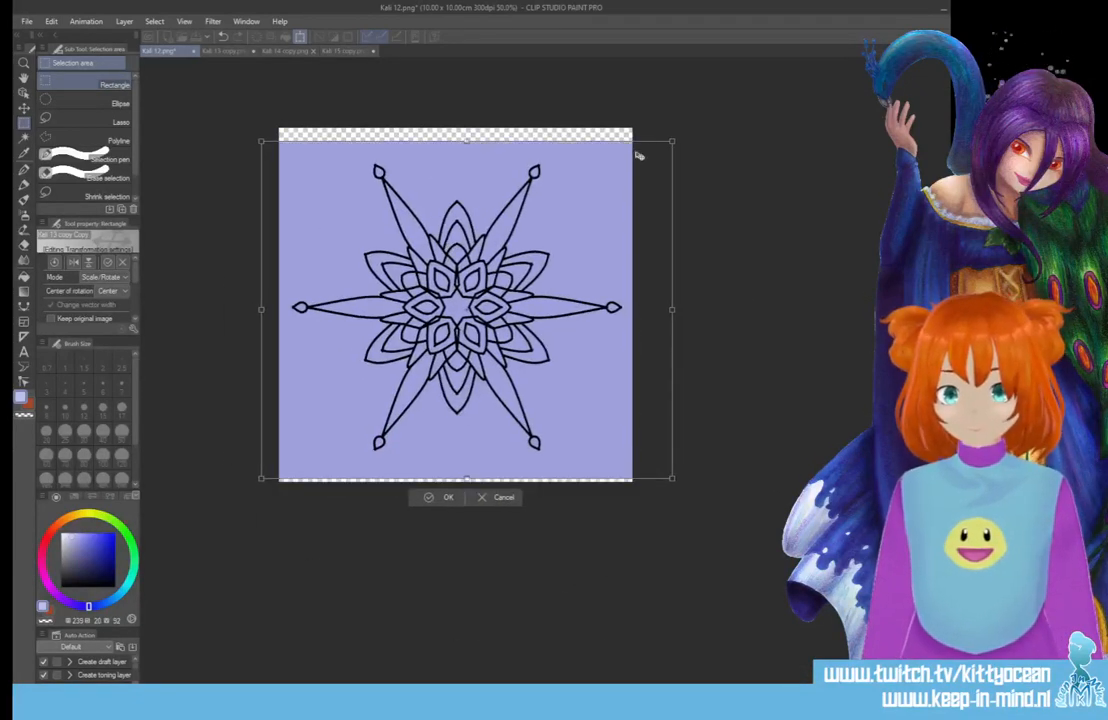
drag(672, 141, 678, 135)
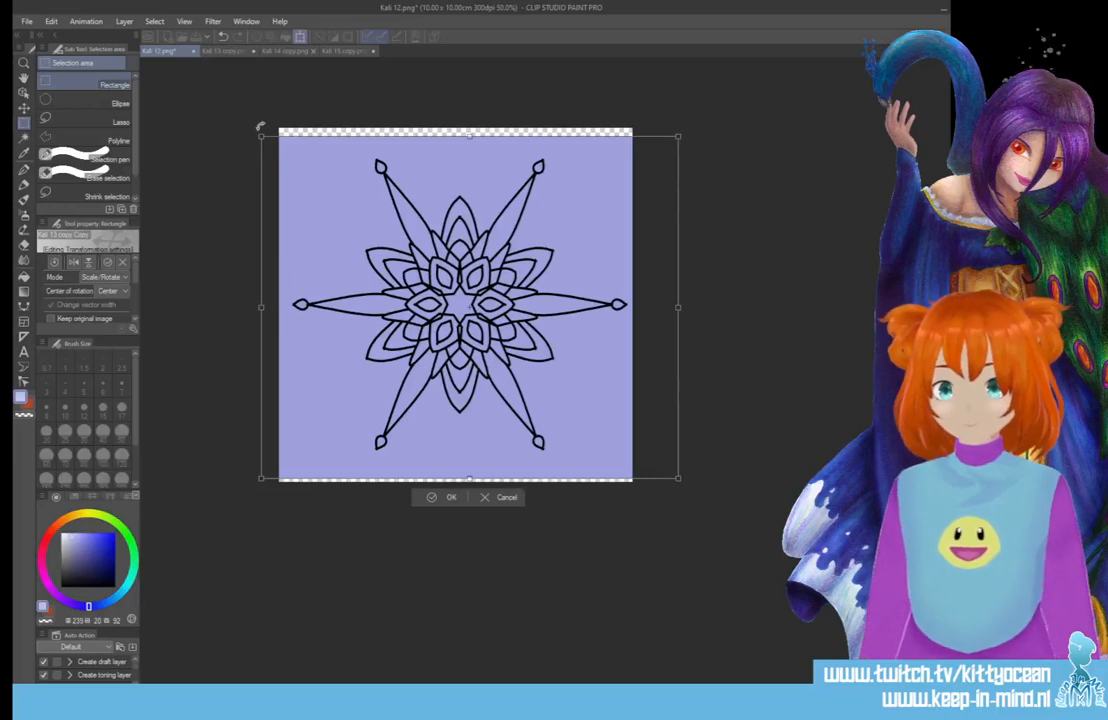
drag(259, 127, 251, 128)
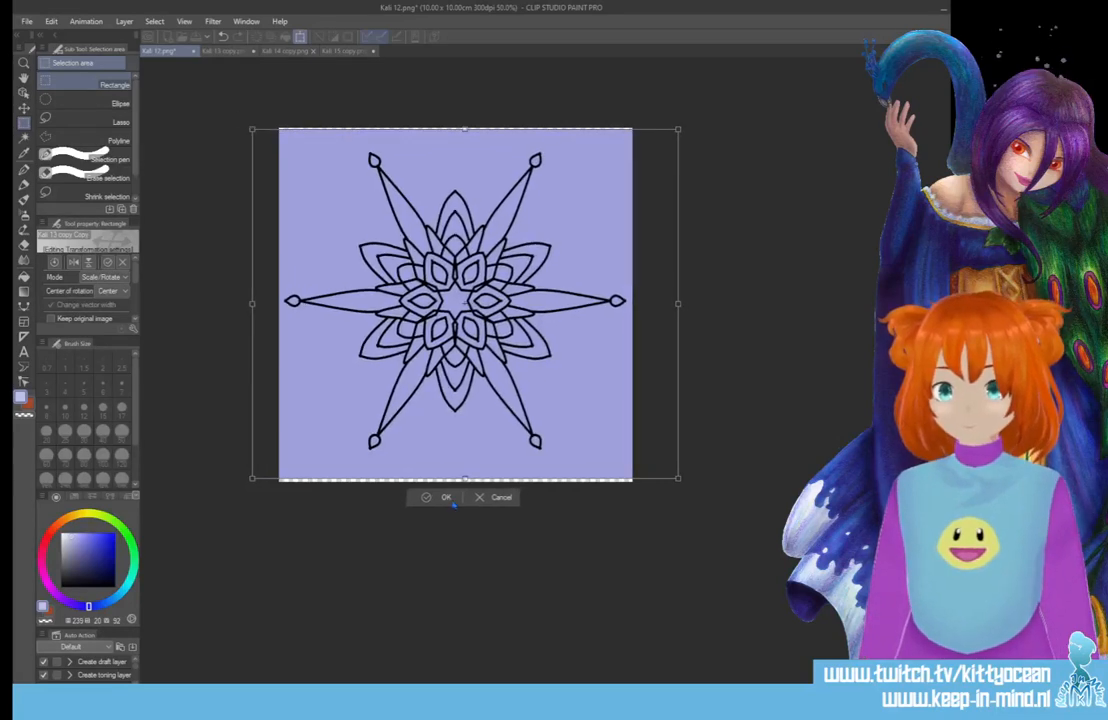
Delete the lilac background around the six-pointed mandala and the lilac inside its central star.
click(24, 137)
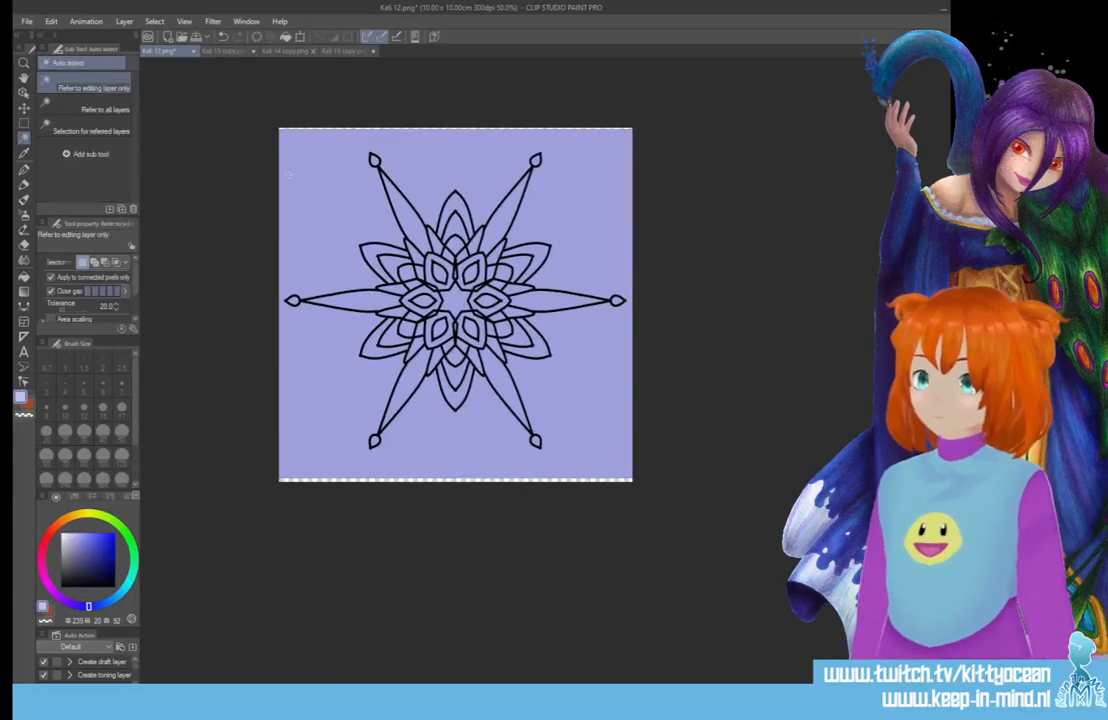
click(324, 183)
key(Delete)
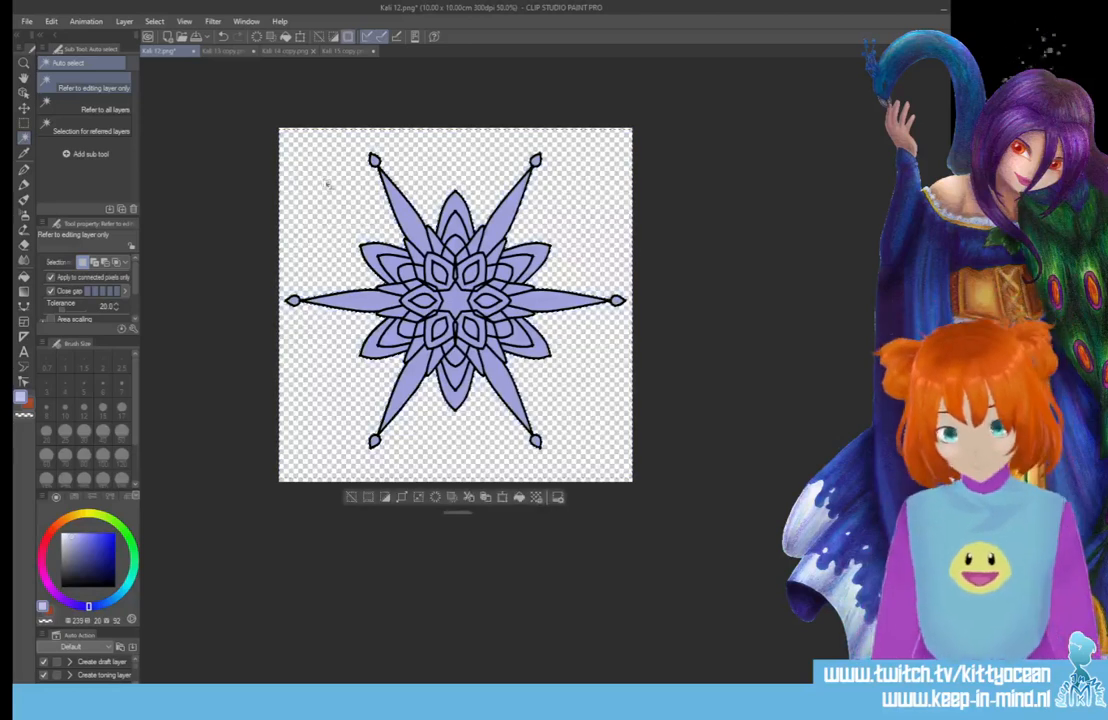
key(ctrl+d)
click(456, 298)
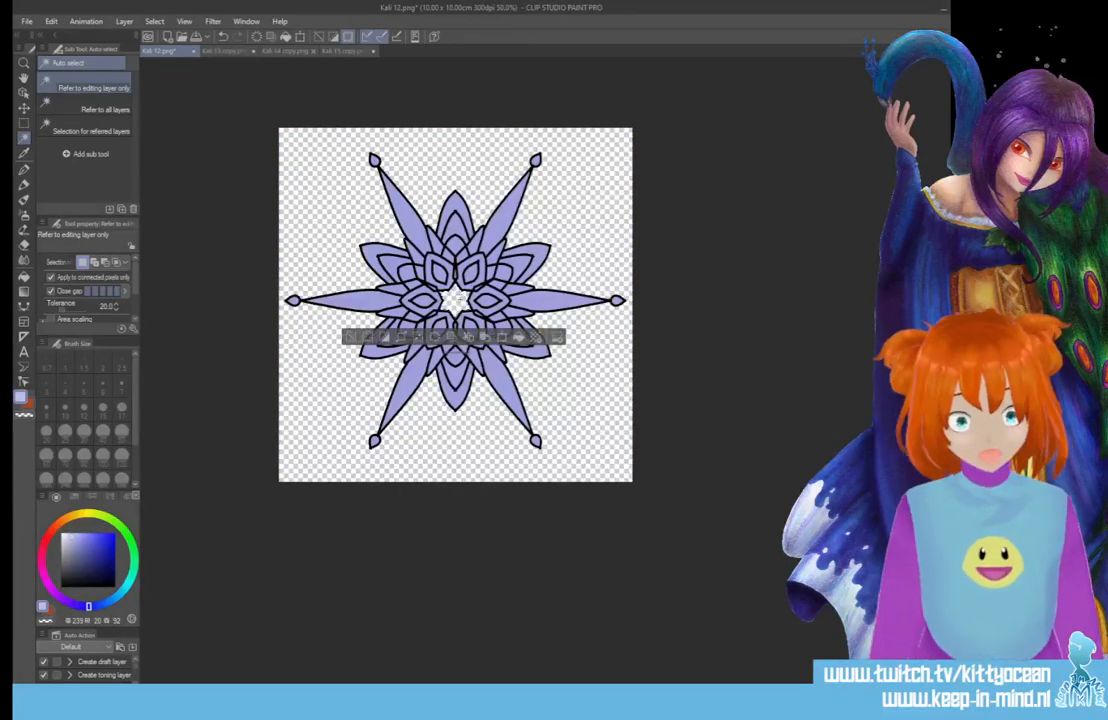
key(ctrl+d)
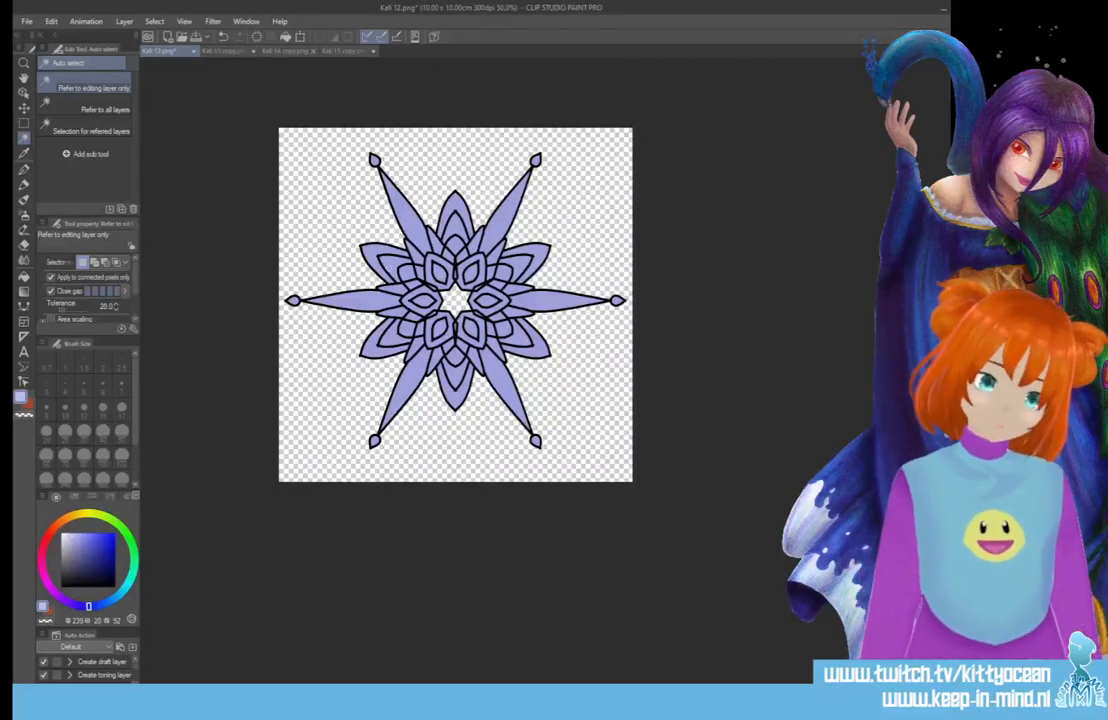
Auto-select the inner areas of the six large petals together and delete their lilac fill.
click(398, 266)
shift+click(451, 227)
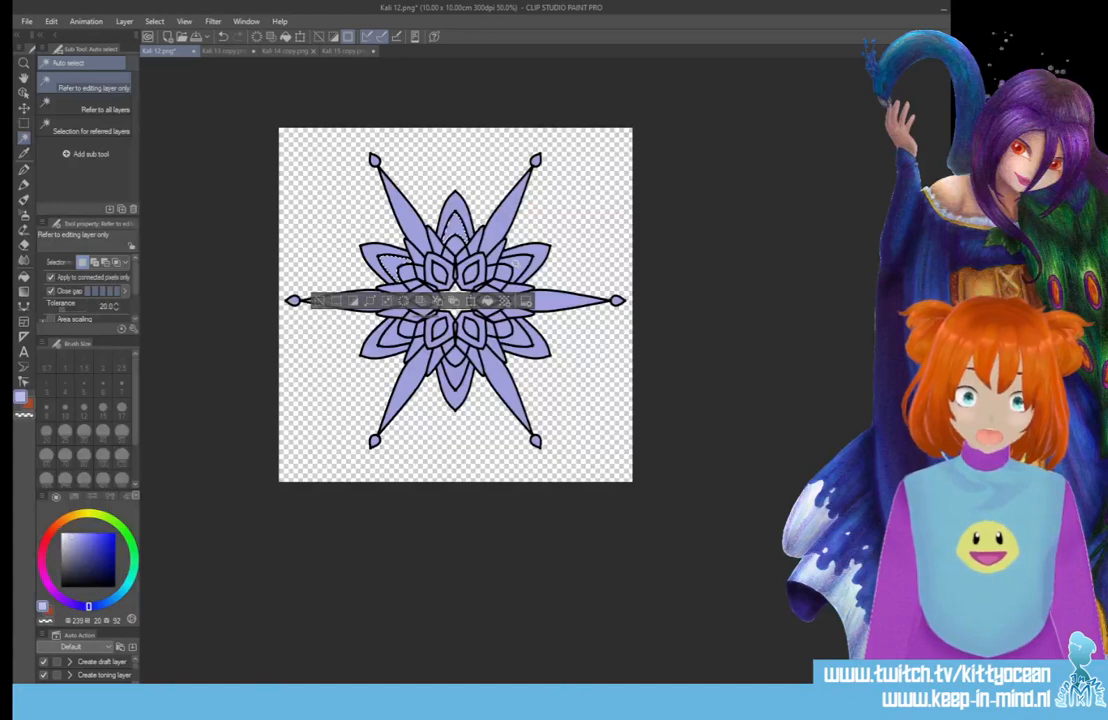
shift+click(516, 263)
shift+click(515, 336)
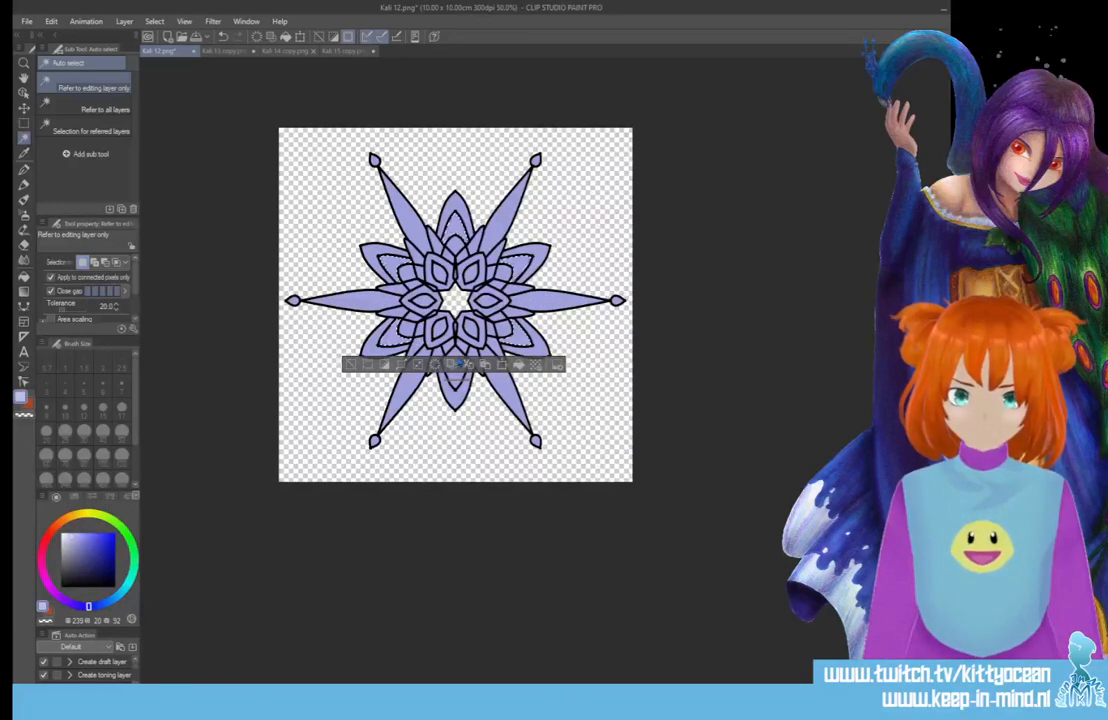
shift+click(456, 376)
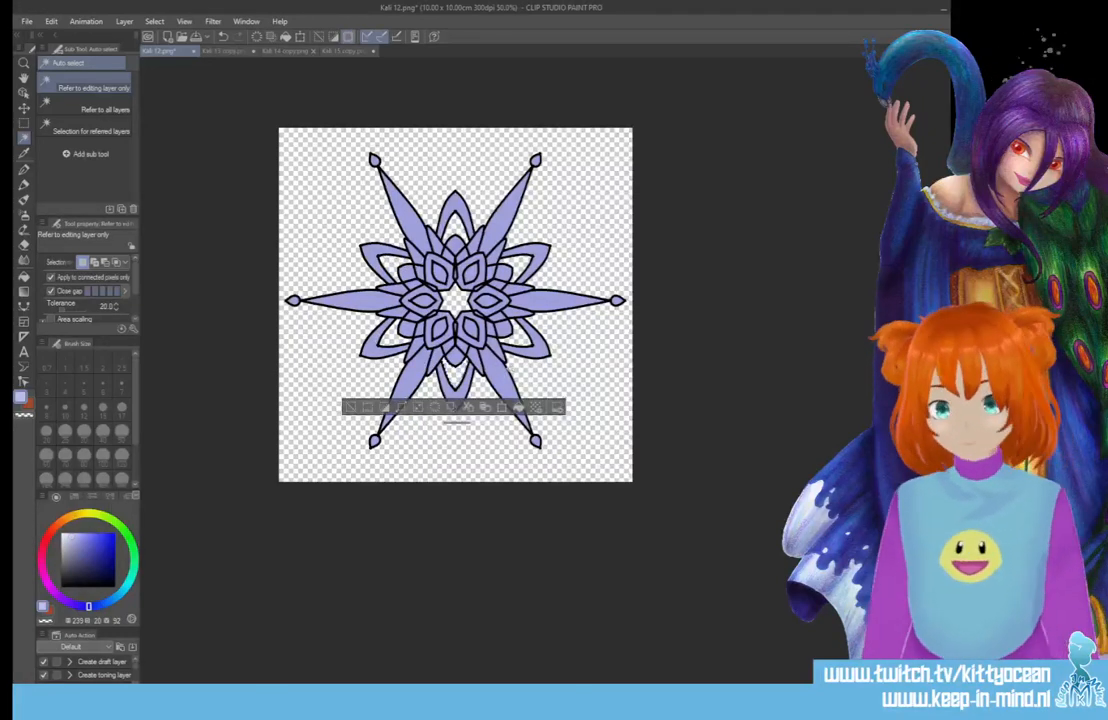
key(ctrl+d)
Auto-select the centers of the small diamond petals around the central star and delete their lilac fill.
click(440, 273)
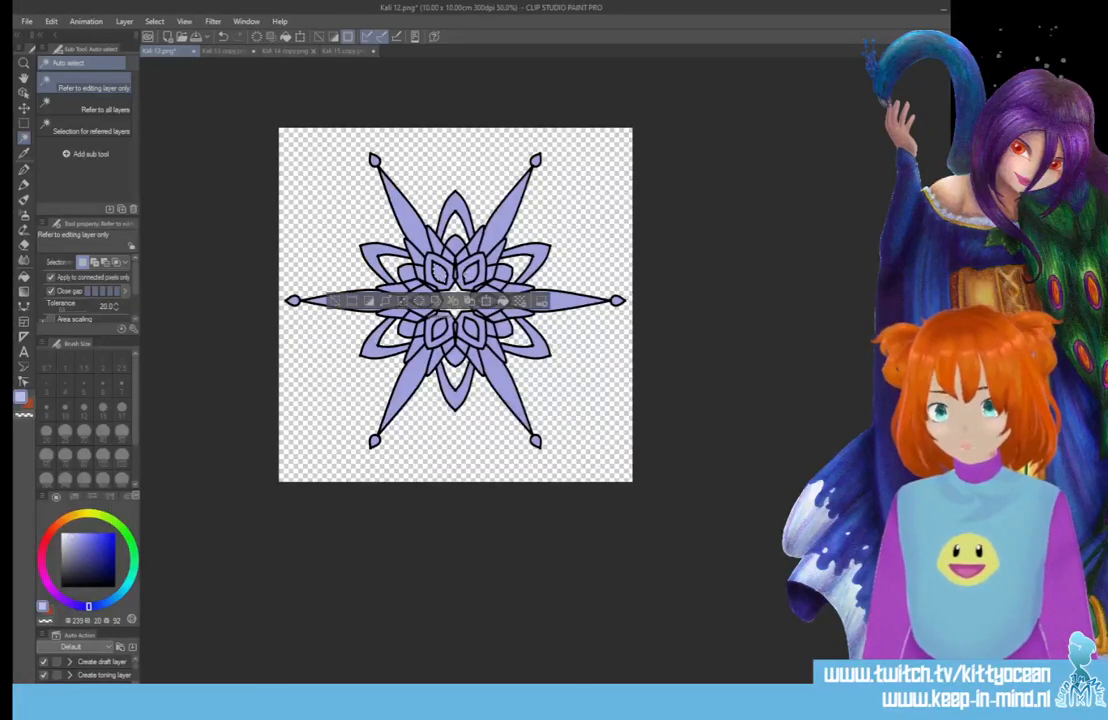
shift+click(473, 275)
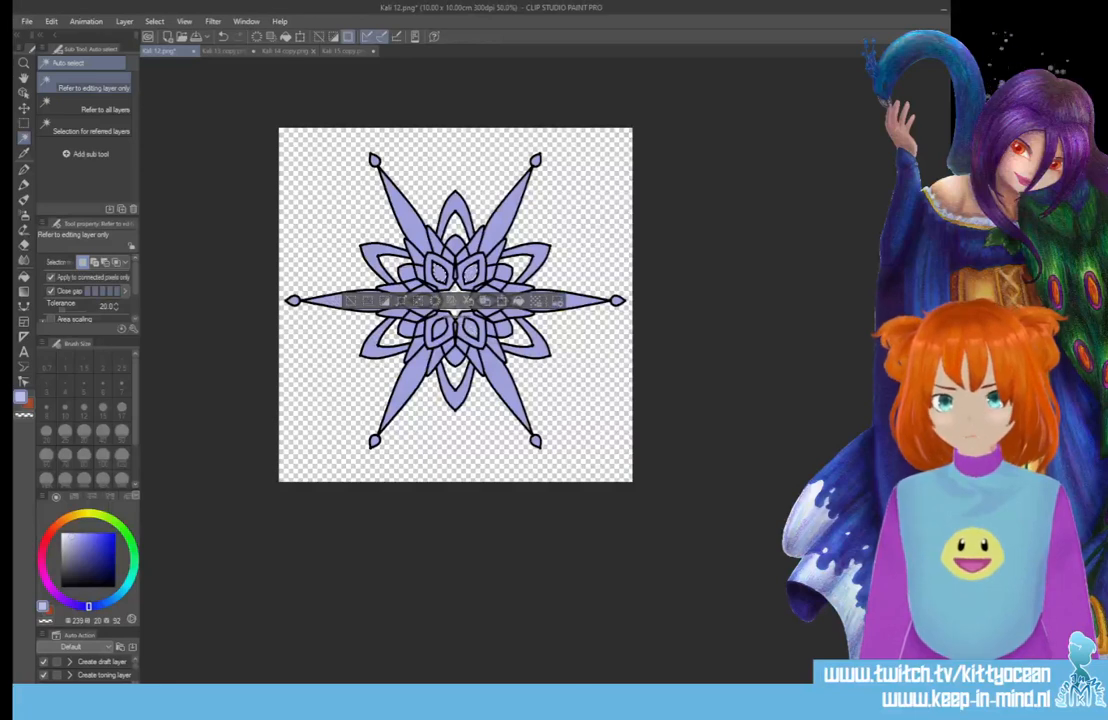
shift+click(467, 326)
shift+click(441, 328)
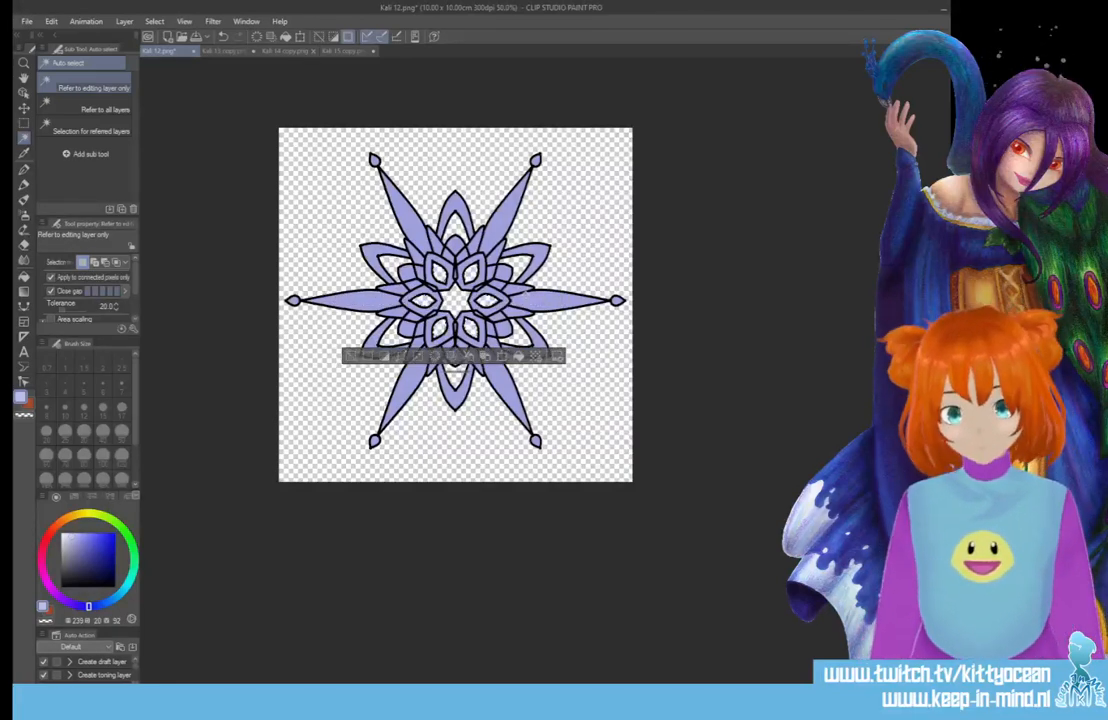
key(ctrl+d)
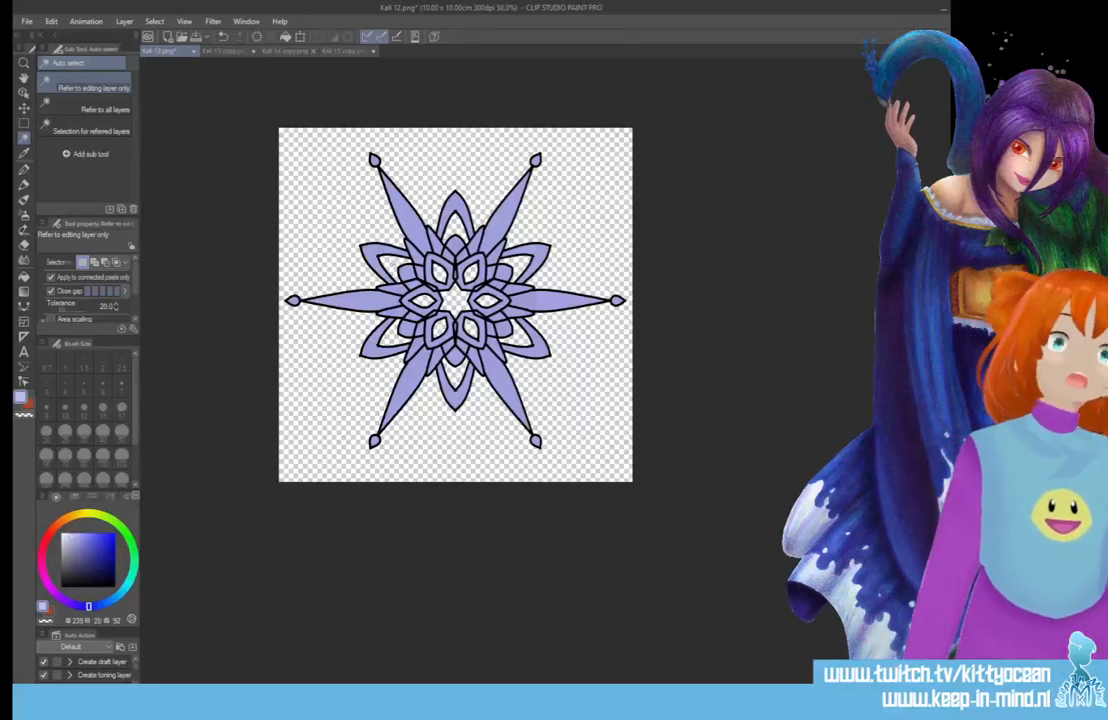
Save the six-pointed mandala as Kali 13.png.
click(27, 21)
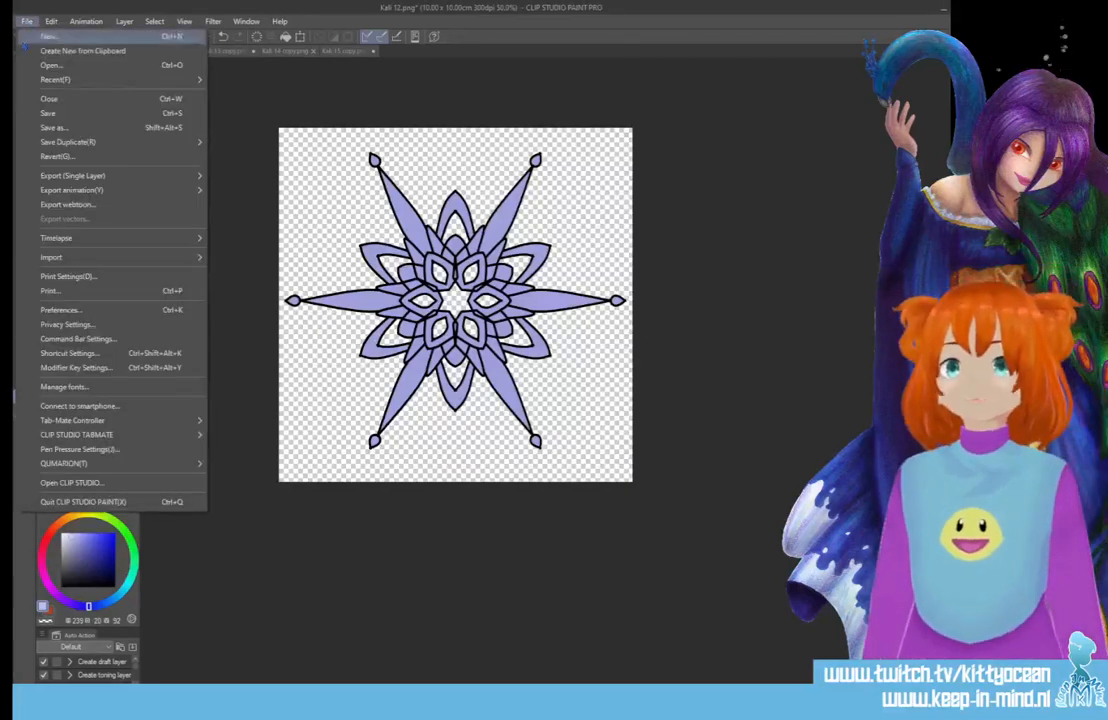
click(55, 113)
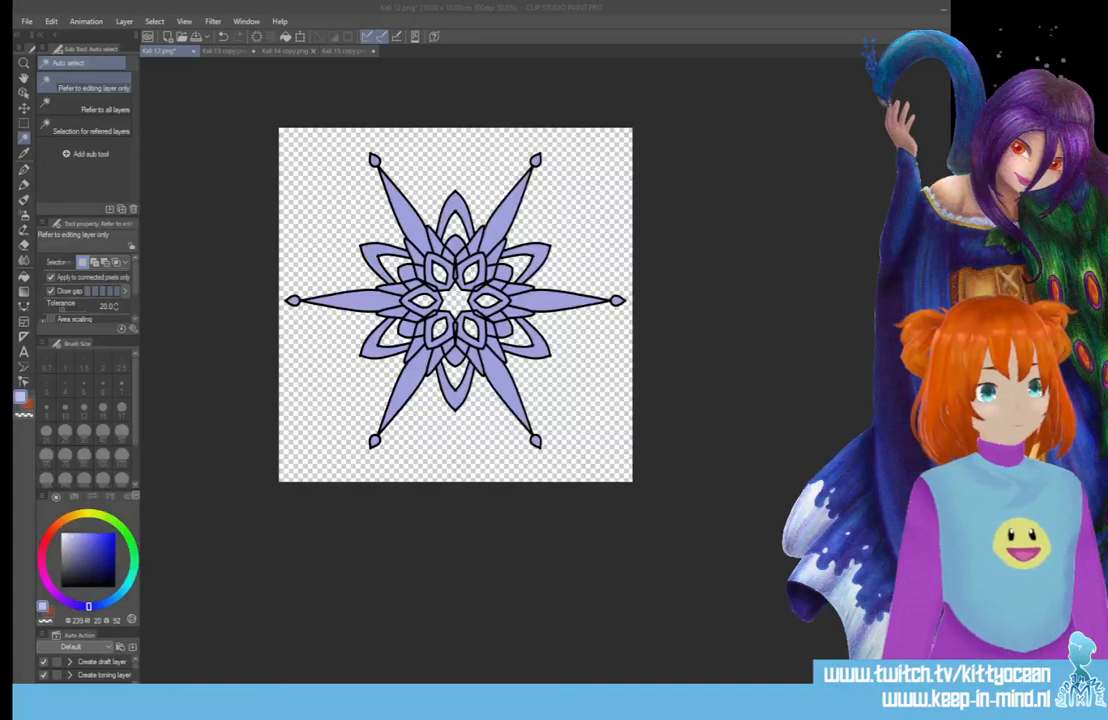
click(524, 264)
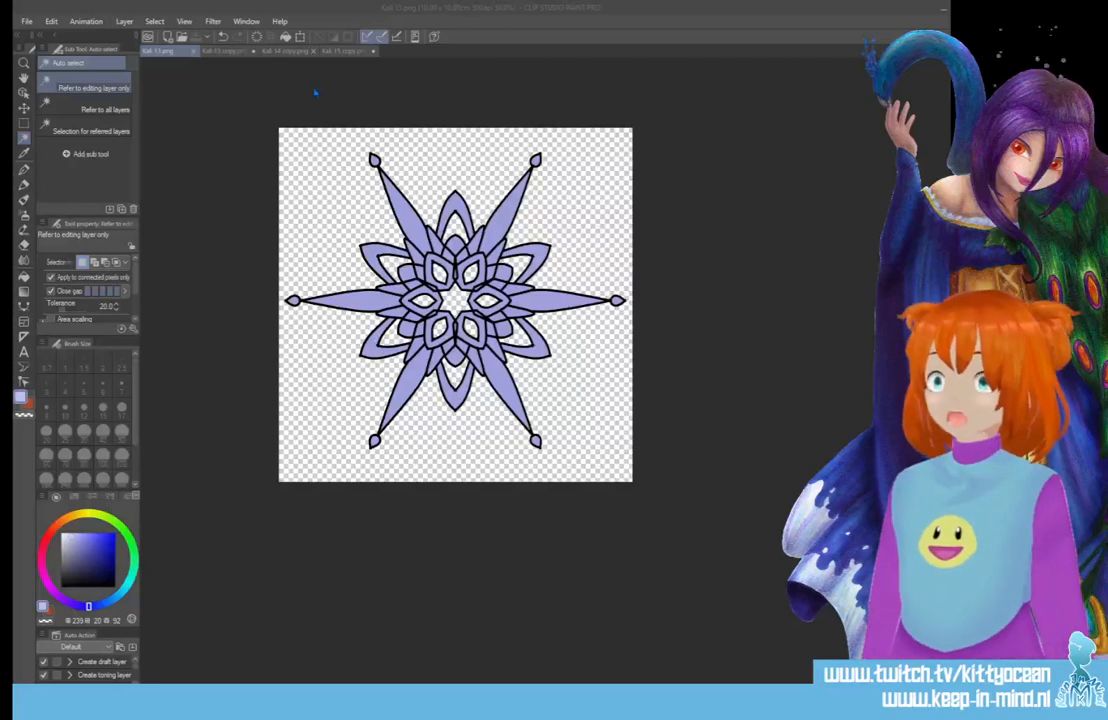
Switch to the Kali 13 copy document and close it.
click(225, 50)
click(254, 50)
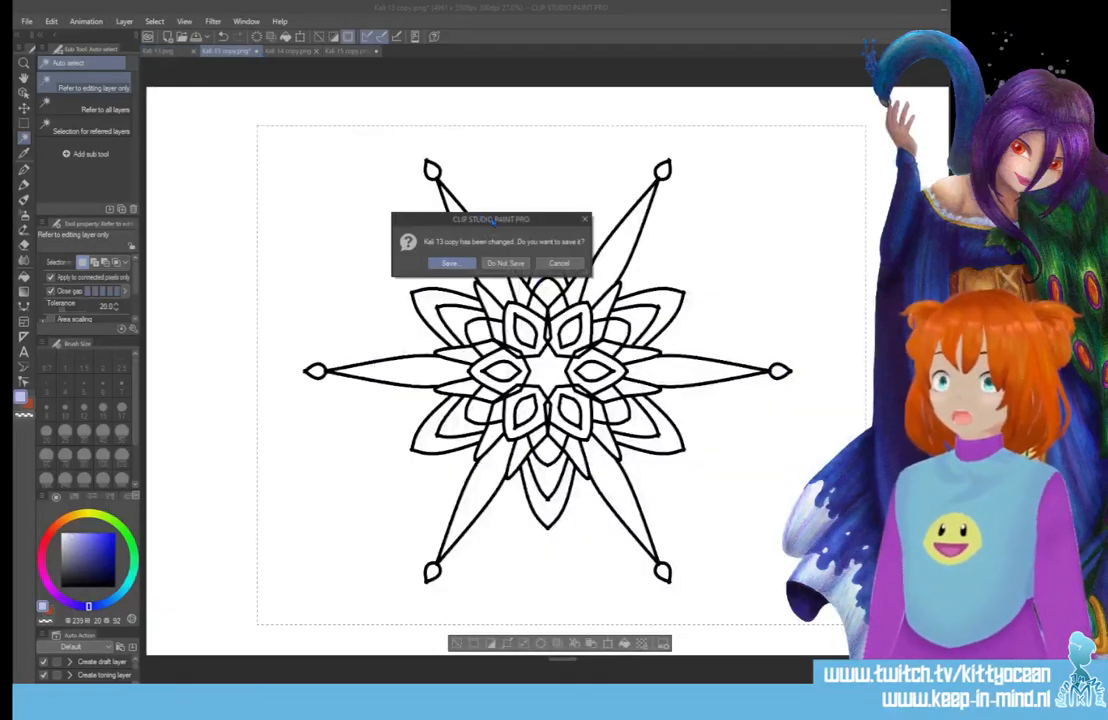
click(449, 263)
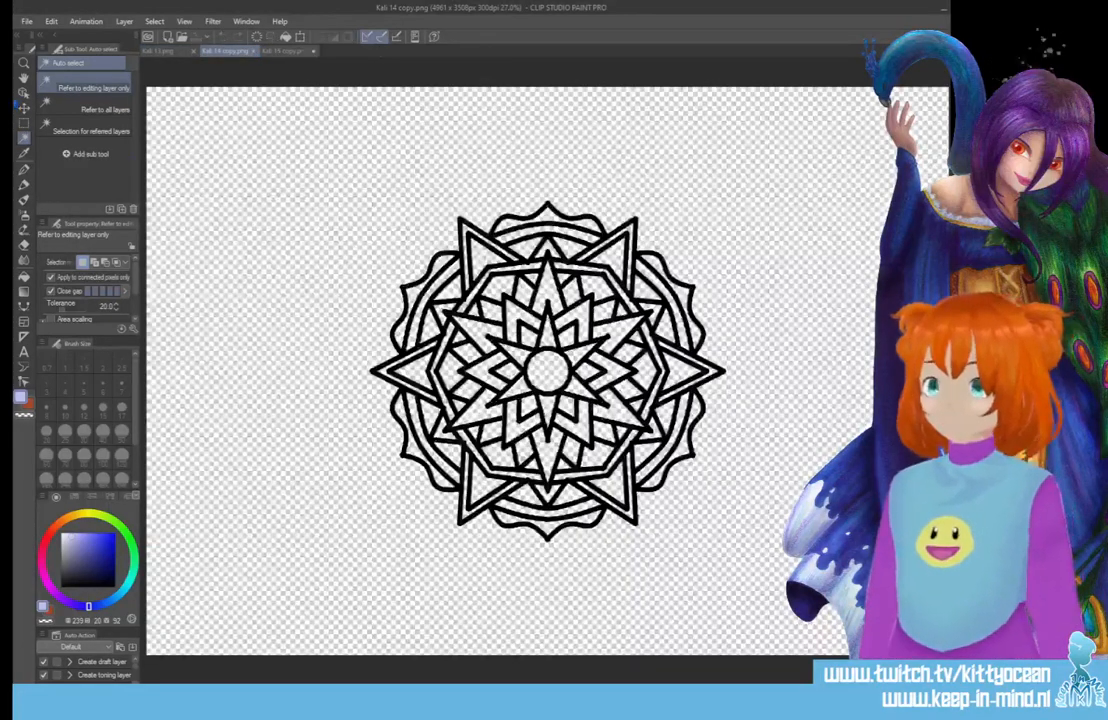
Replace the artwork in Kali 13.png with the whole mandala copied from Kali 14 copy.png using a rectangular selection.
click(24, 122)
drag(365, 155, 768, 581)
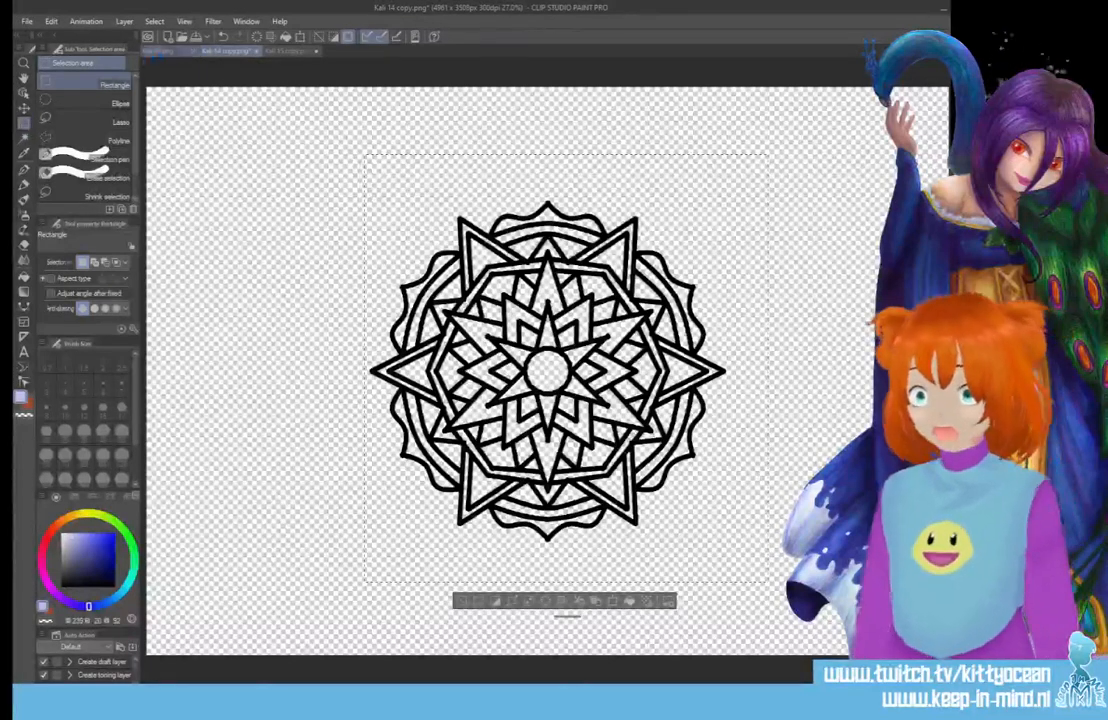
click(166, 51)
key(Delete)
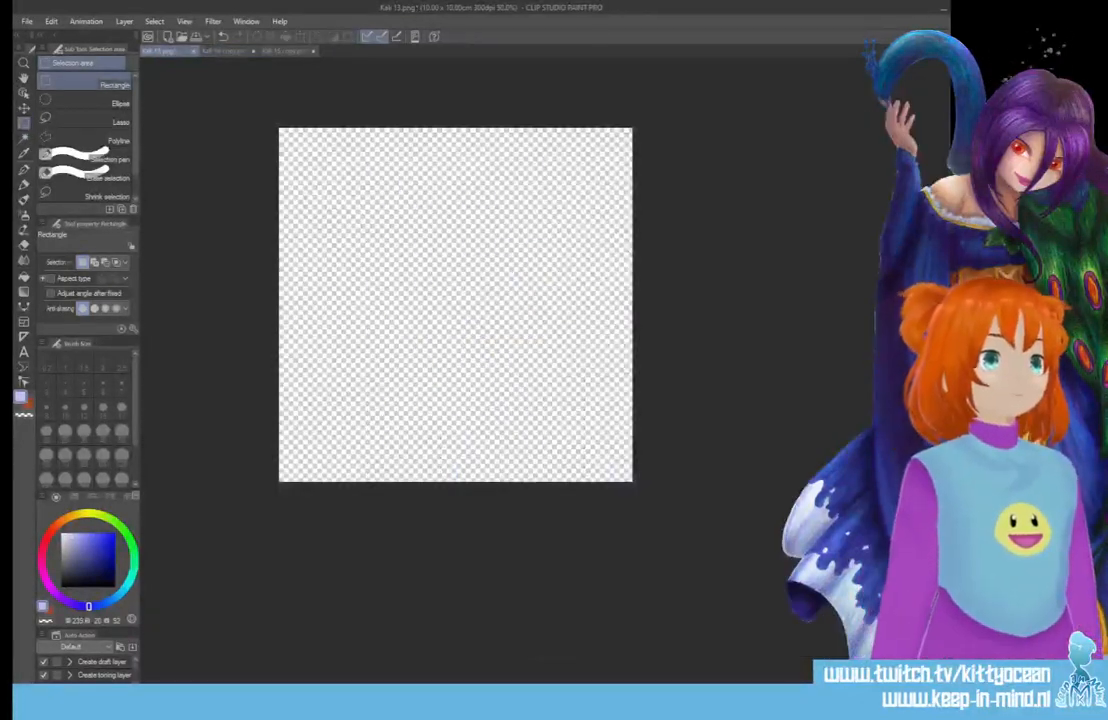
key(ctrl+v)
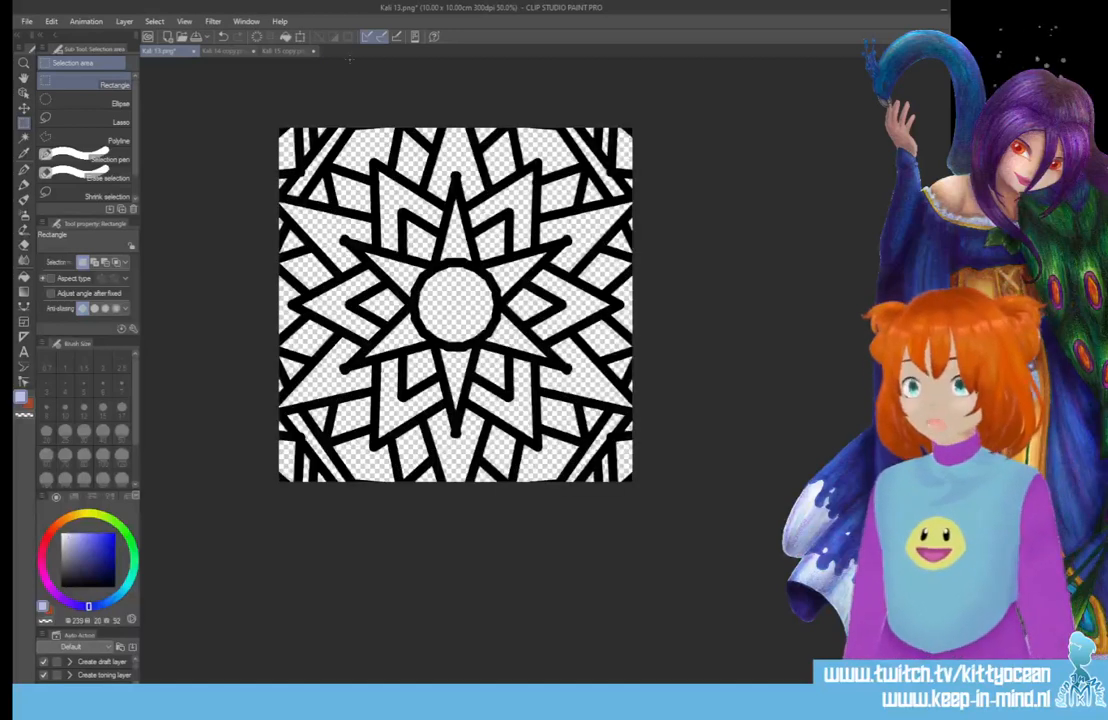
Scale the pasted mandala down so its points nearly span the canvas width, and center it.
key(ctrl+t)
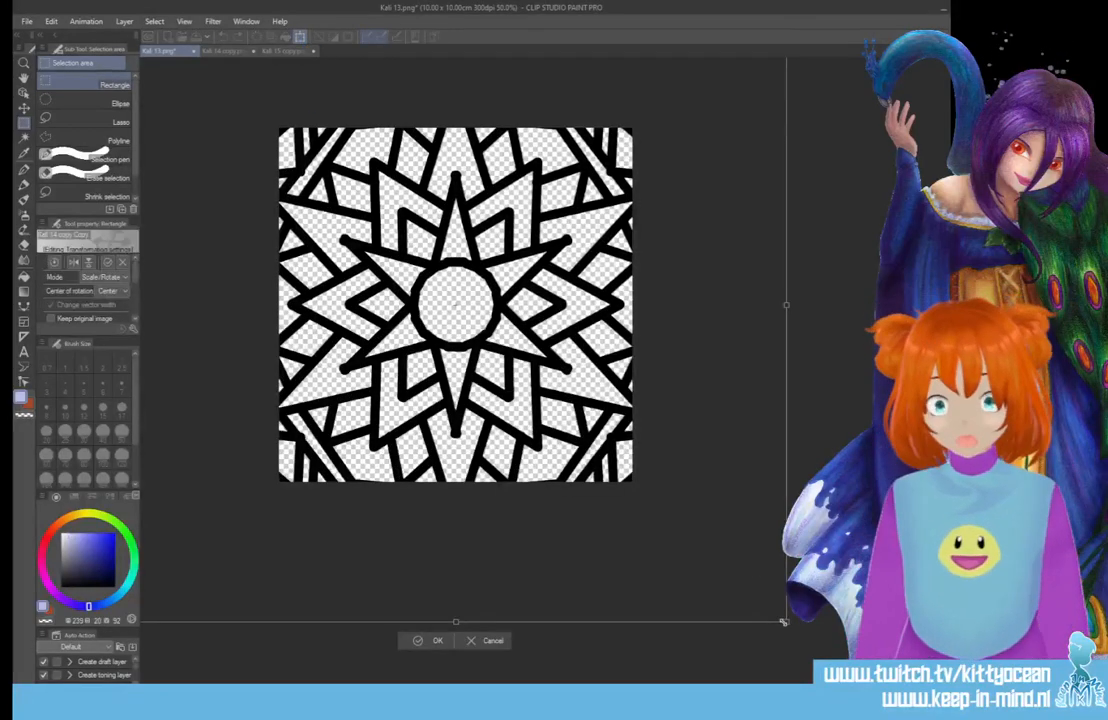
drag(784, 621, 432, 264)
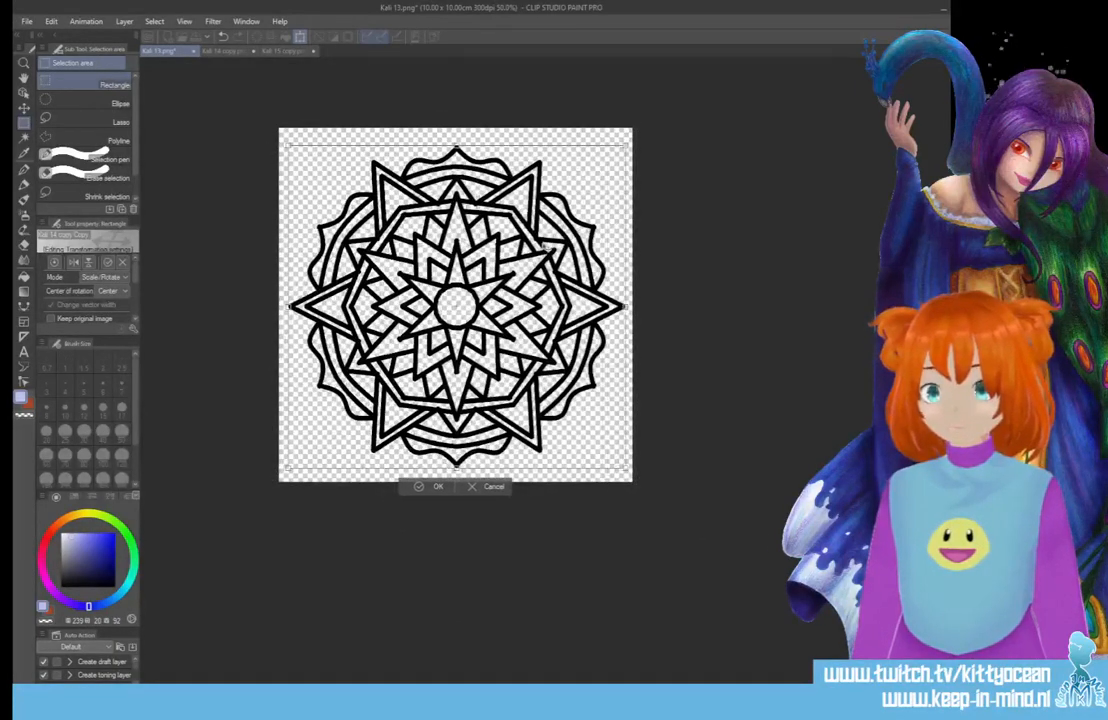
drag(541, 246, 538, 290)
click(433, 486)
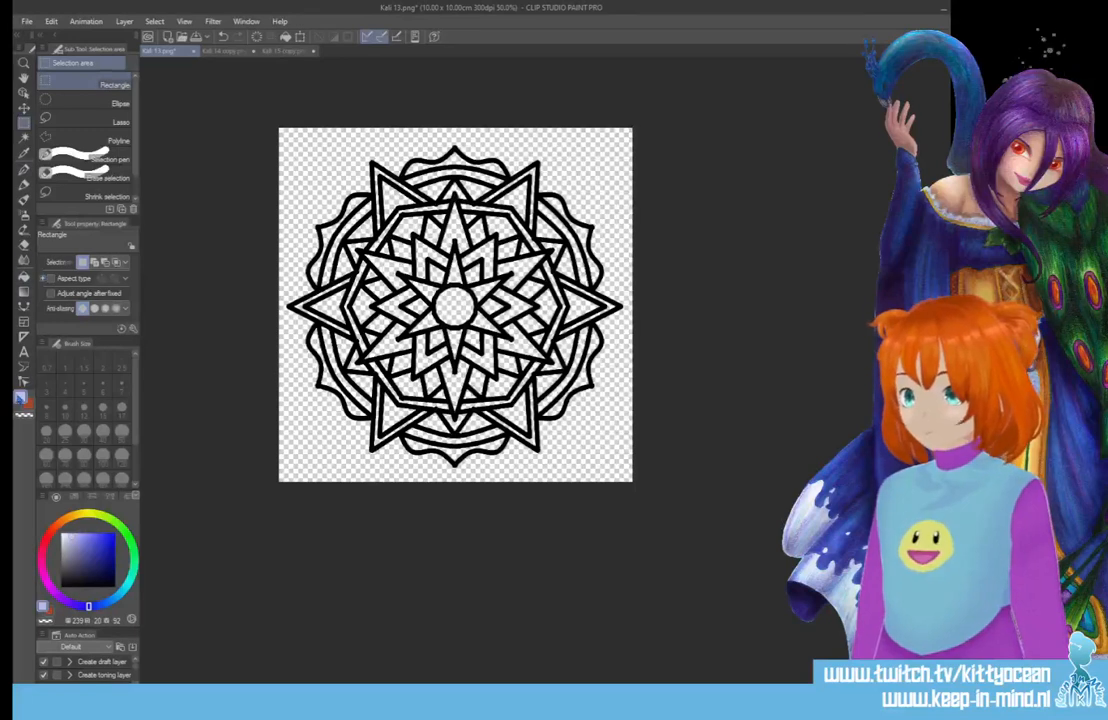
Fill the central circle and the surrounding small star points with a stronger lilac, hue 239 and saturation 37.
click(78, 540)
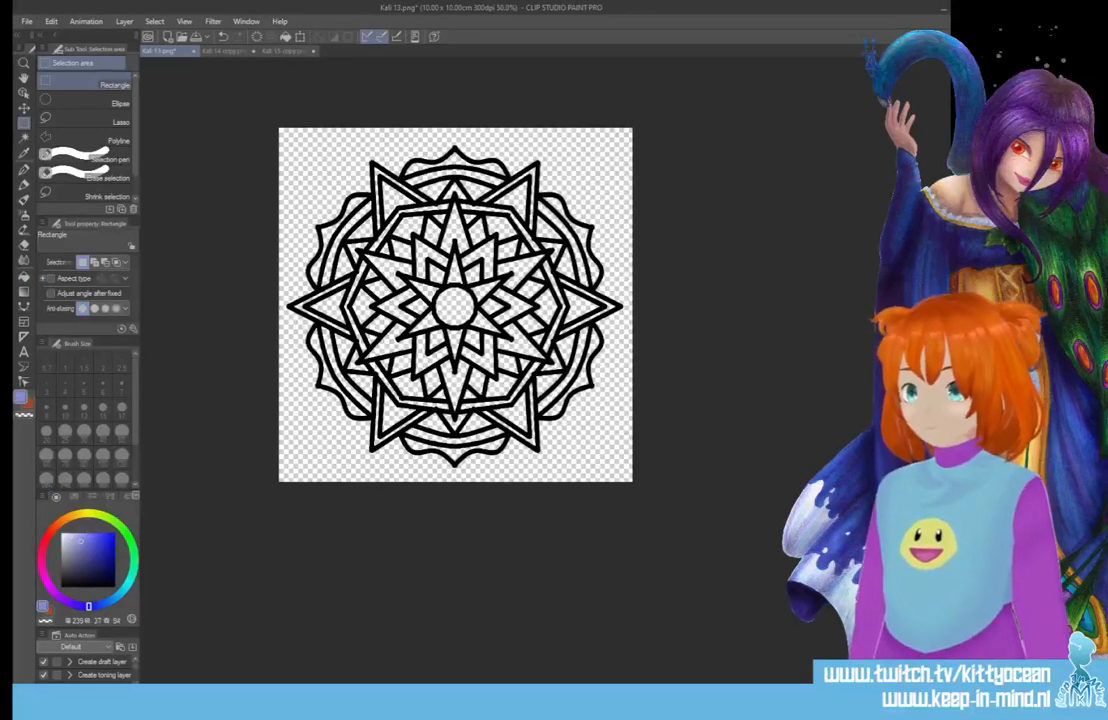
click(20, 243)
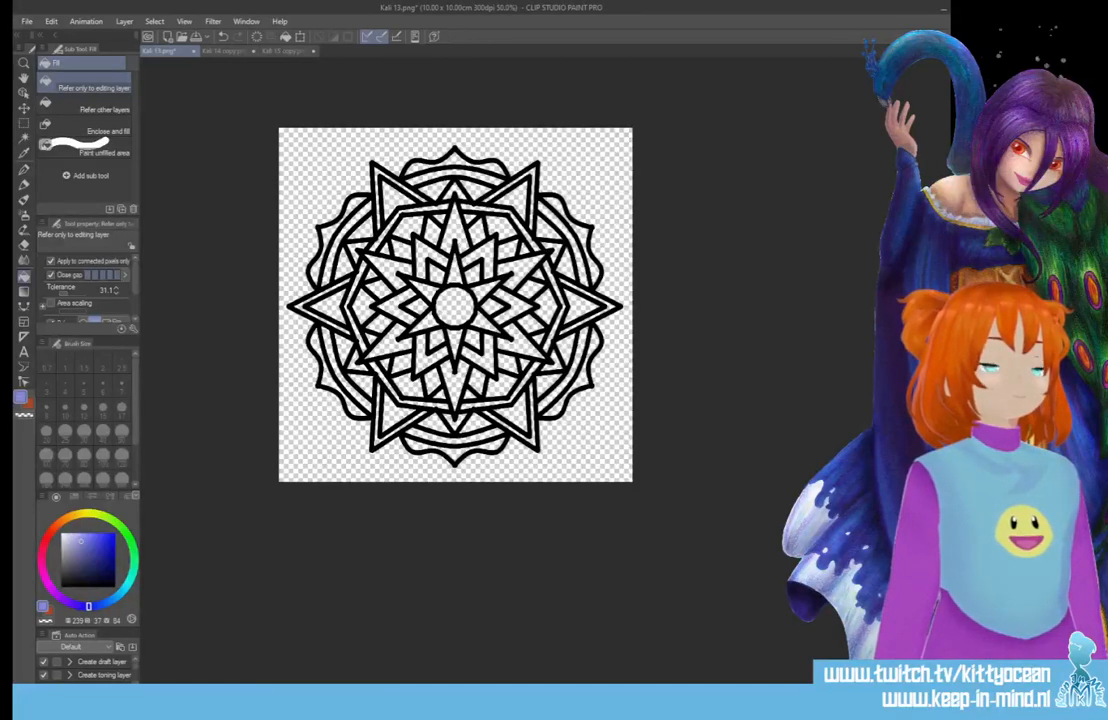
click(454, 305)
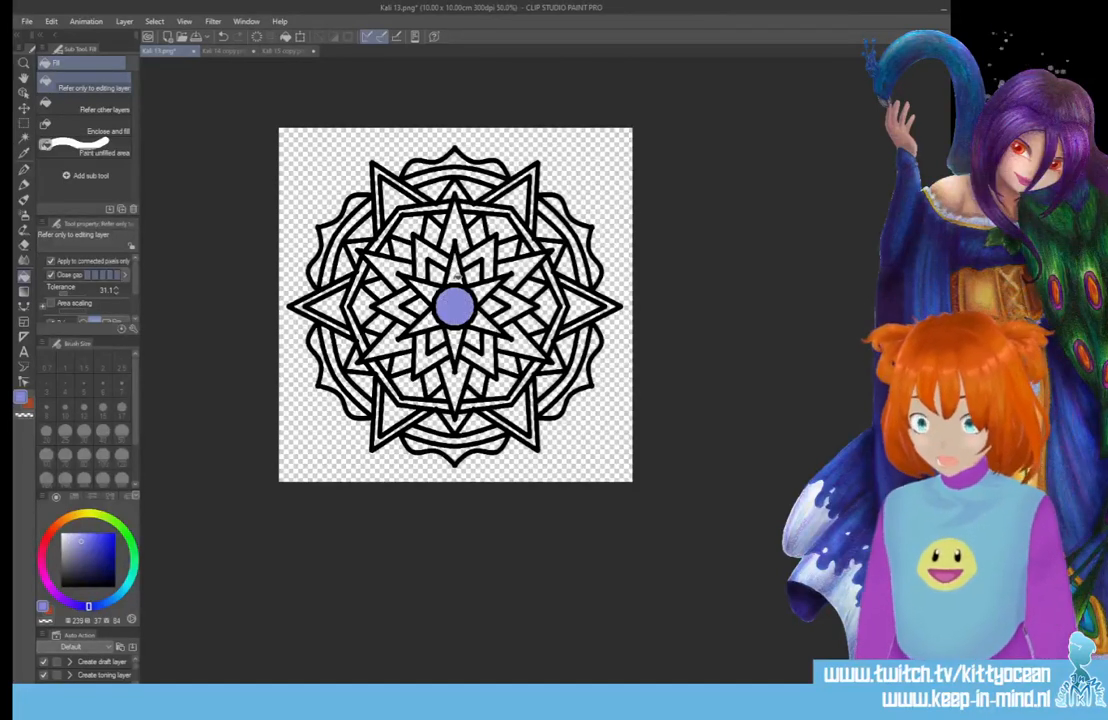
click(456, 272)
click(484, 289)
Fill the six chevron-shaped petals around the central star with the same lilac.
click(428, 280)
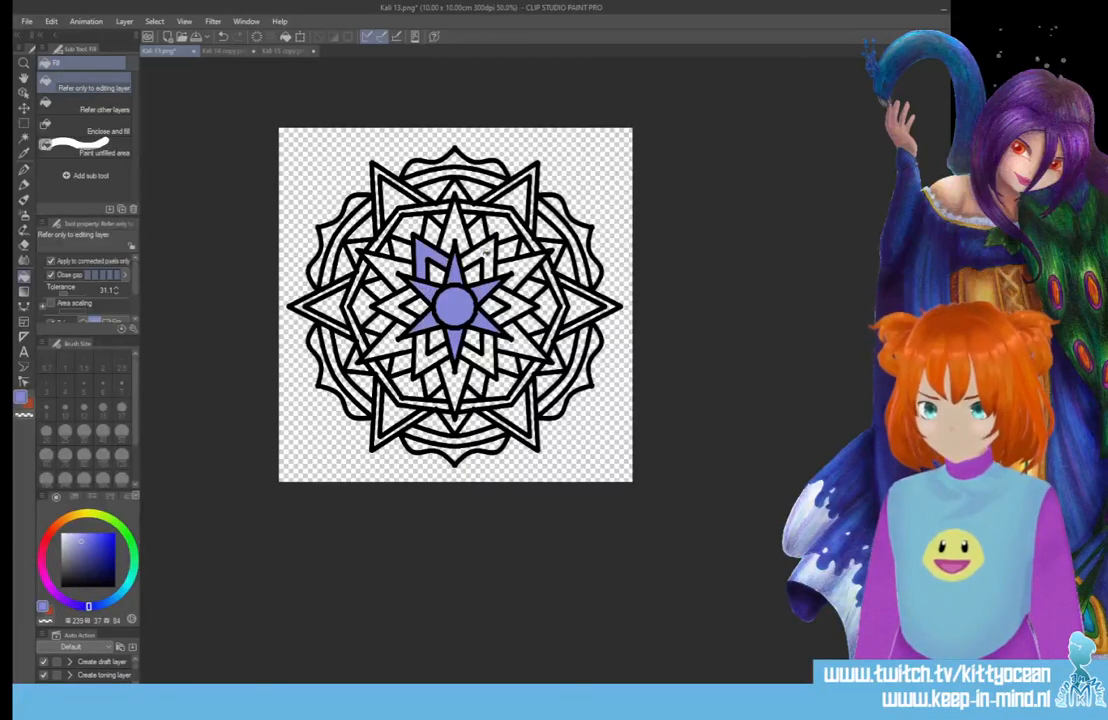
click(487, 254)
click(507, 298)
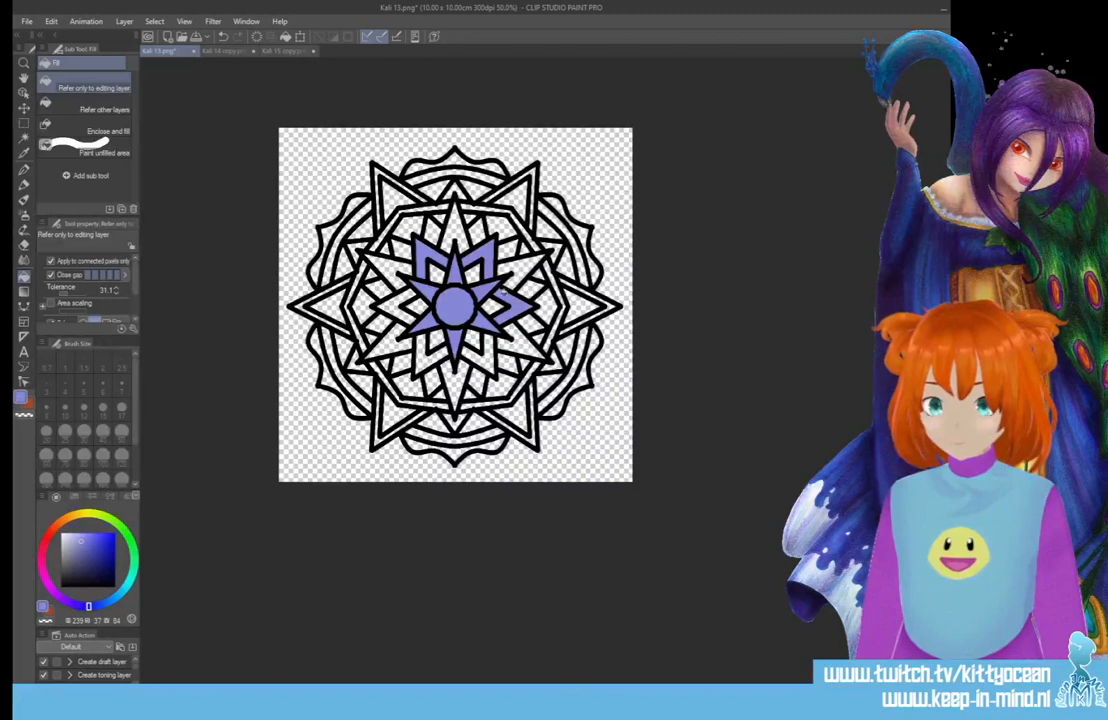
click(426, 354)
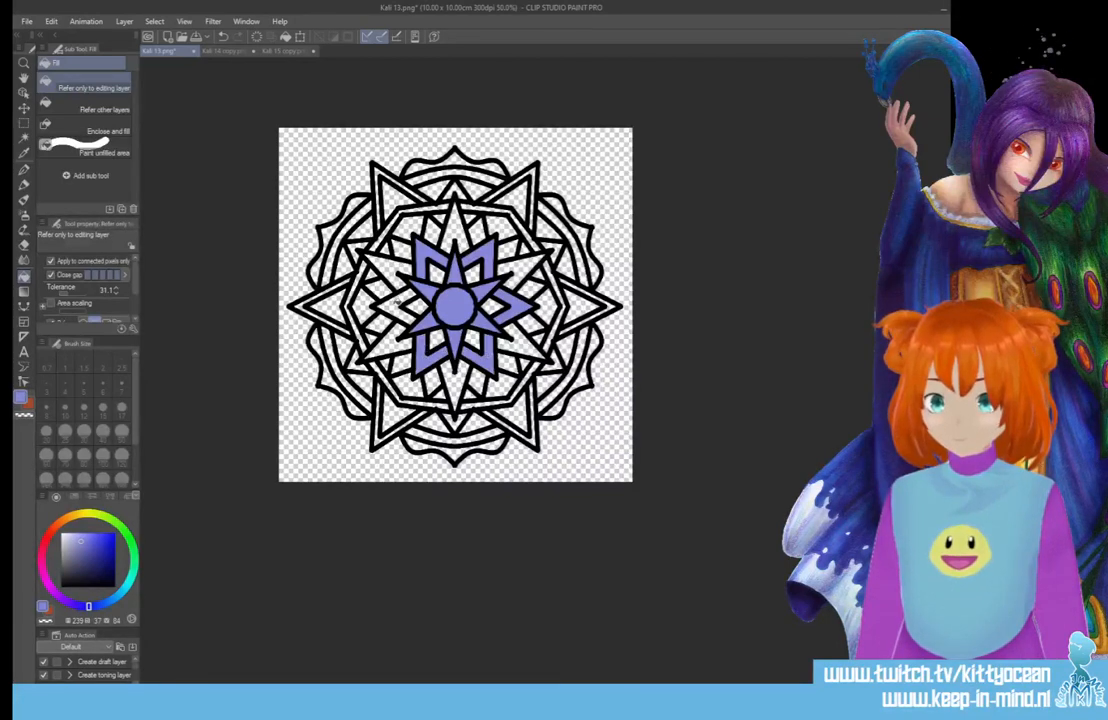
click(388, 302)
Fill the large star points and the small petal segments between them, all the way around, with the same lilac.
click(388, 262)
click(400, 244)
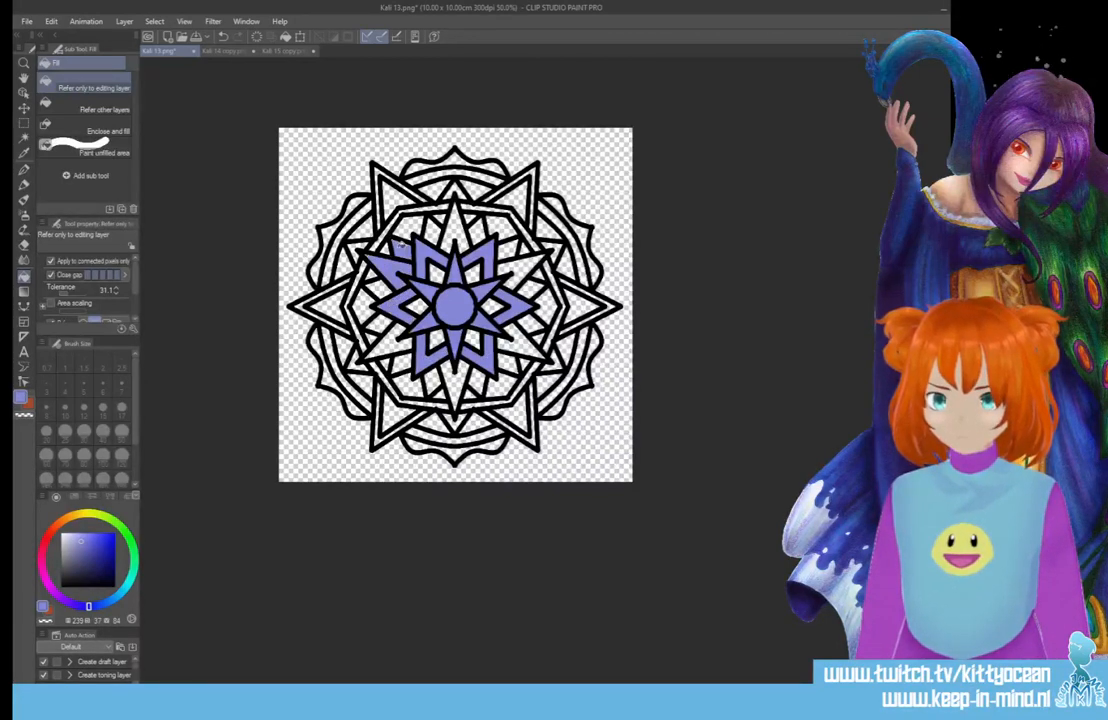
click(431, 228)
click(458, 221)
click(479, 229)
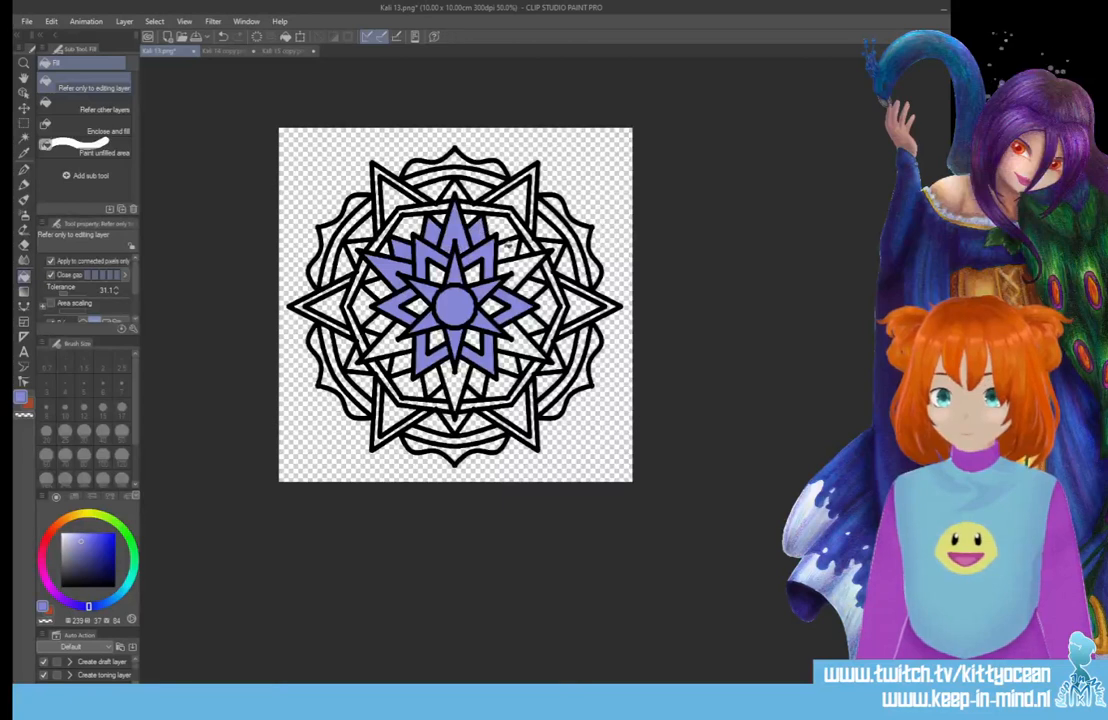
click(508, 245)
click(516, 273)
click(523, 290)
click(533, 323)
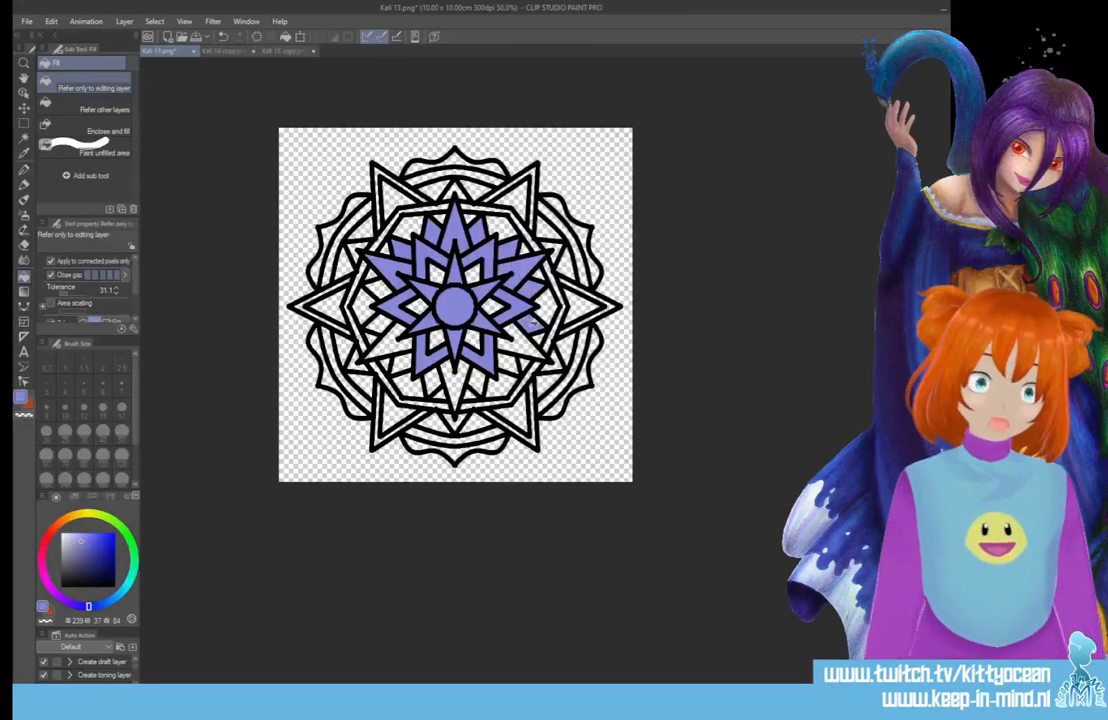
click(522, 343)
click(511, 363)
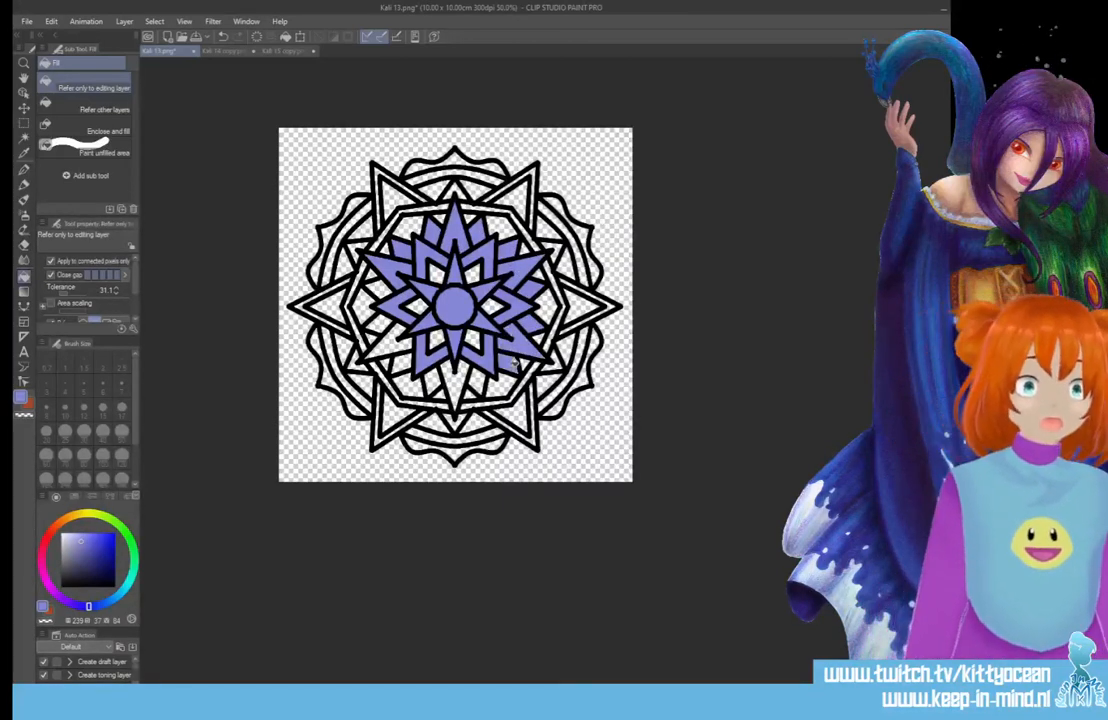
click(478, 380)
click(454, 378)
click(433, 376)
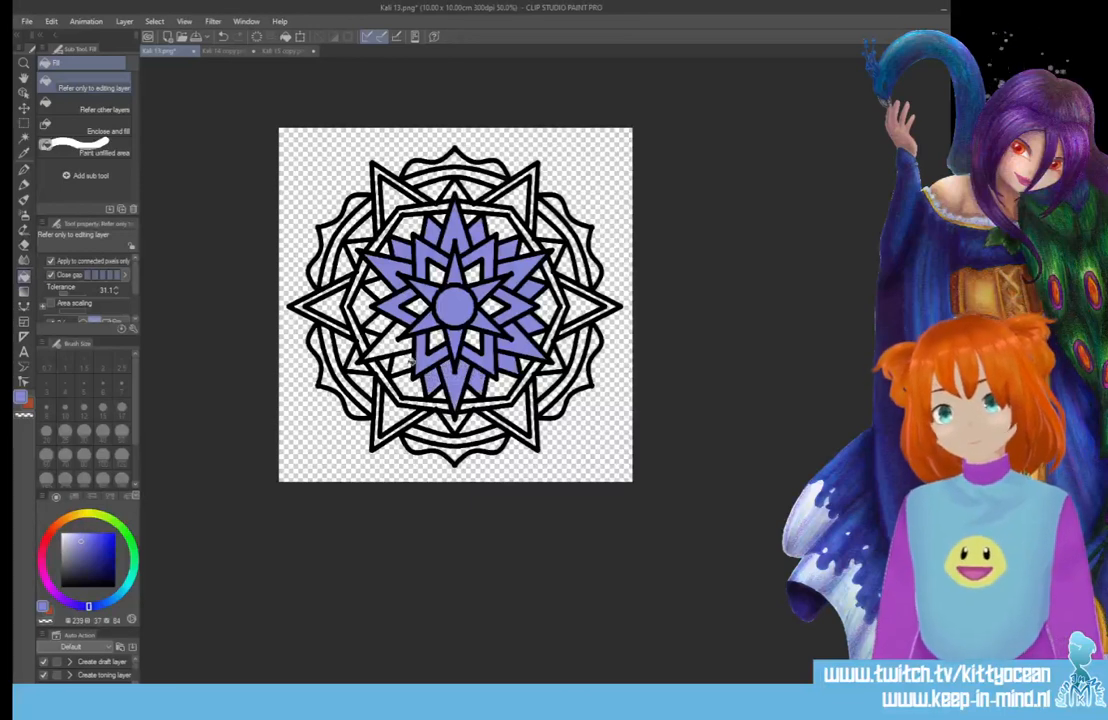
click(401, 368)
click(392, 344)
click(382, 323)
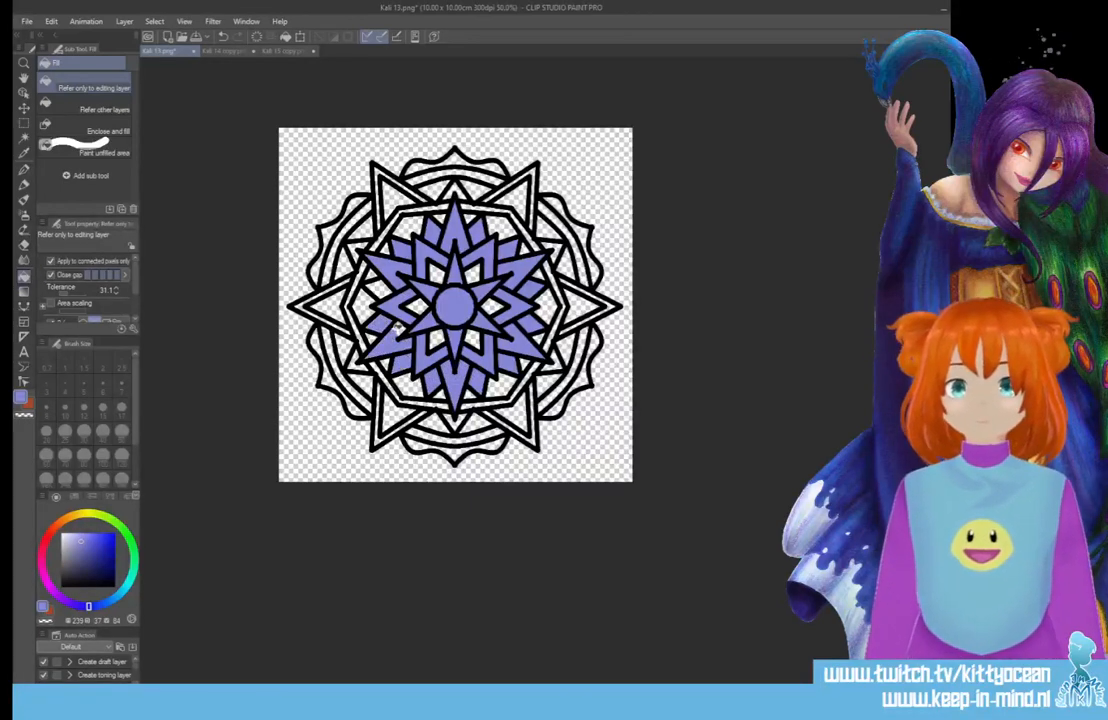
Fill every section of the narrow polygonal band around the large star with the same lilac.
click(360, 266)
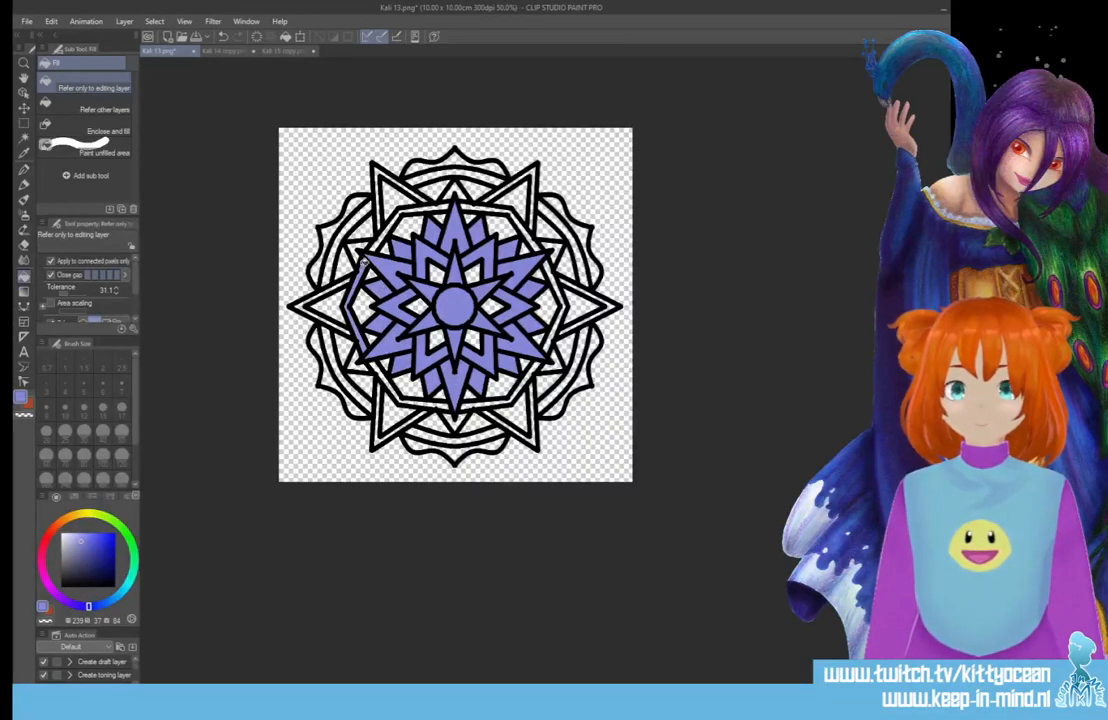
click(387, 231)
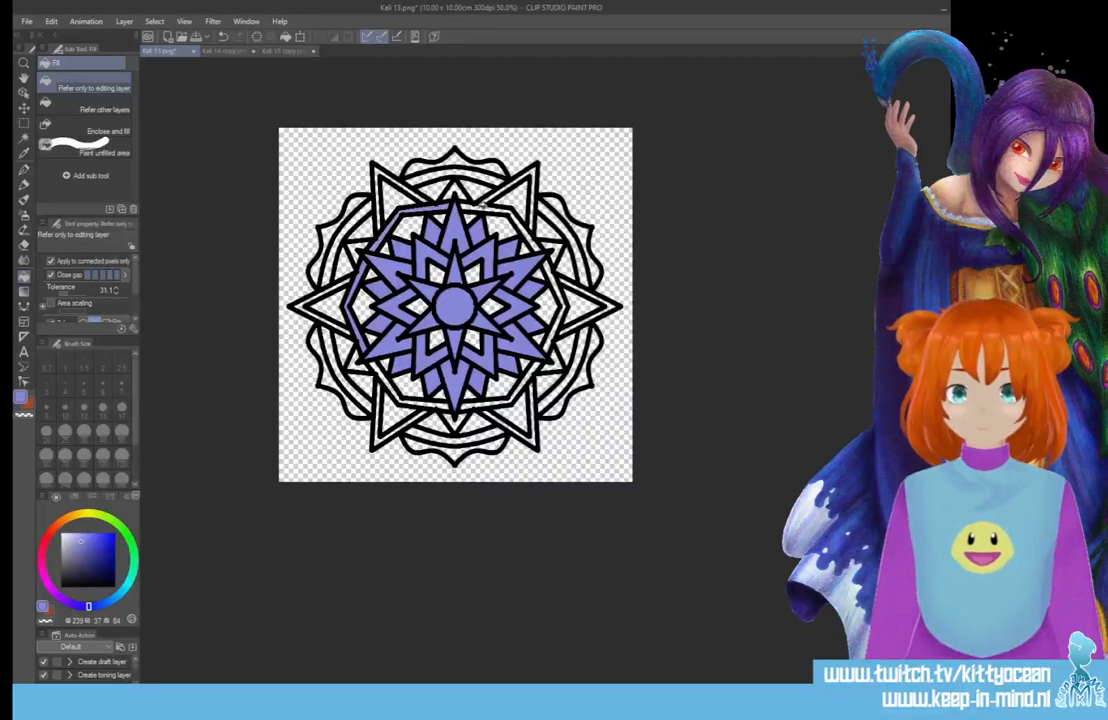
click(481, 208)
click(551, 277)
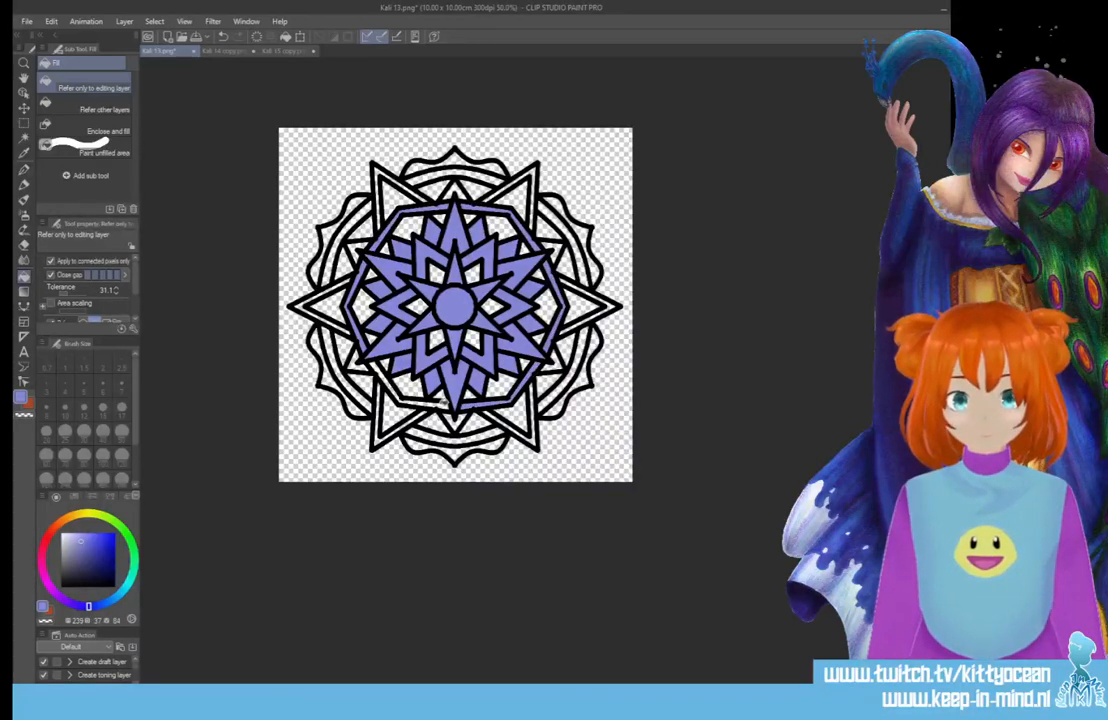
click(441, 403)
Fill the borders of the six outer triangles and the scalloped arcs between them with the same lilac.
click(327, 376)
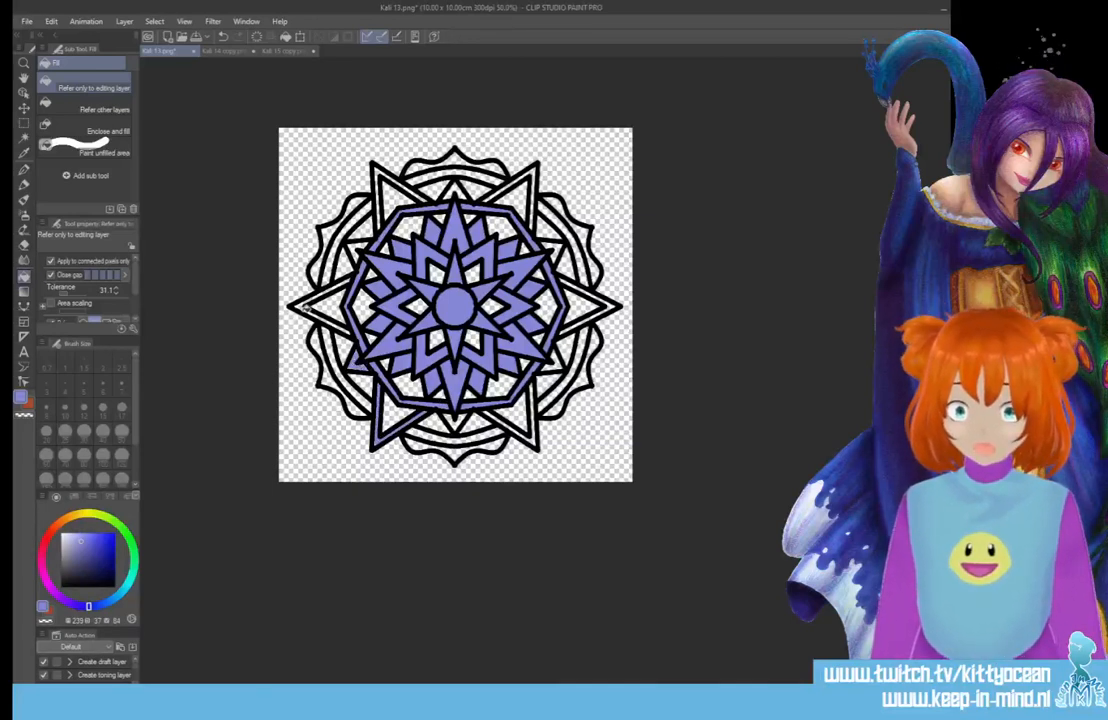
click(327, 355)
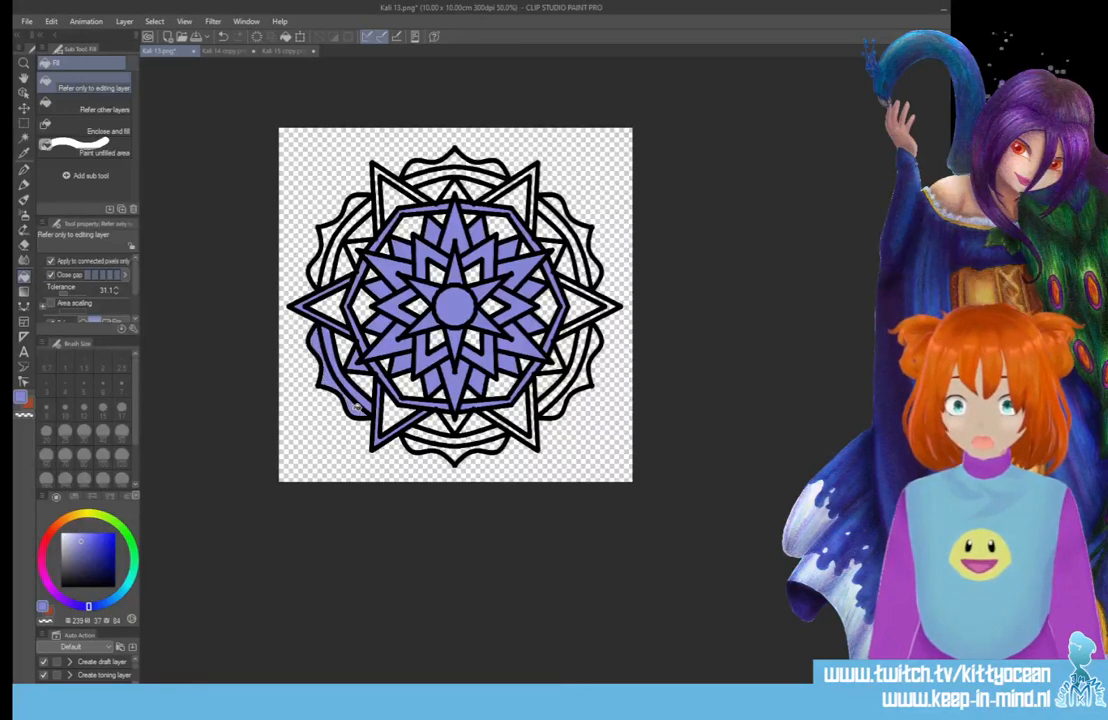
click(460, 443)
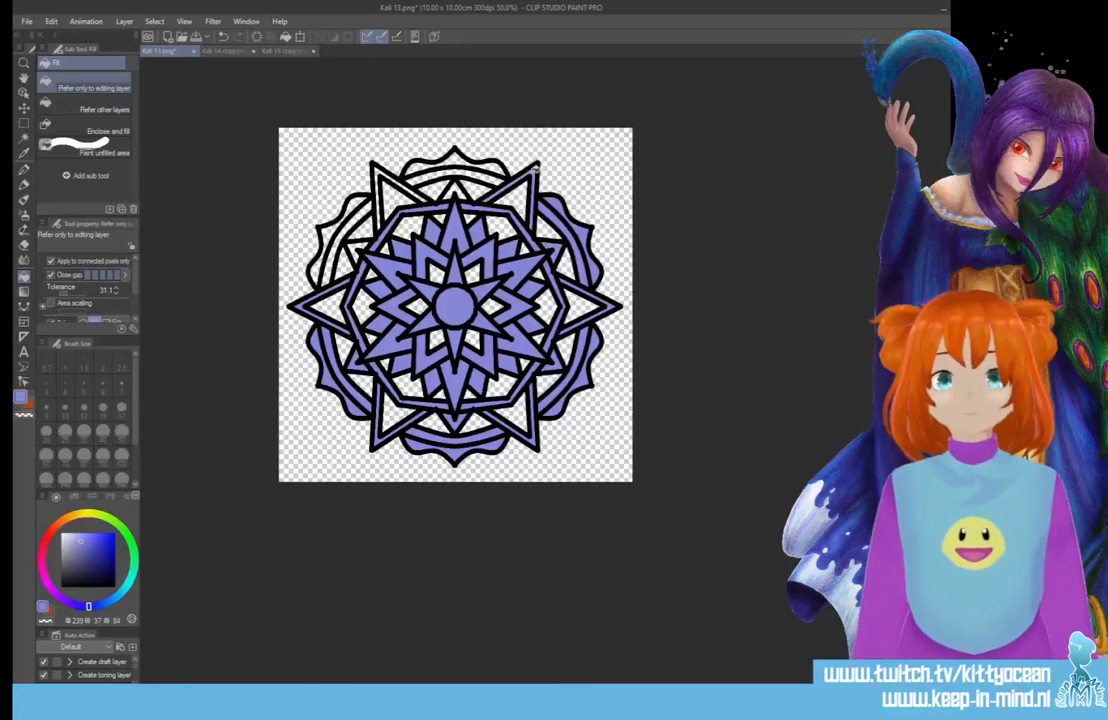
click(408, 158)
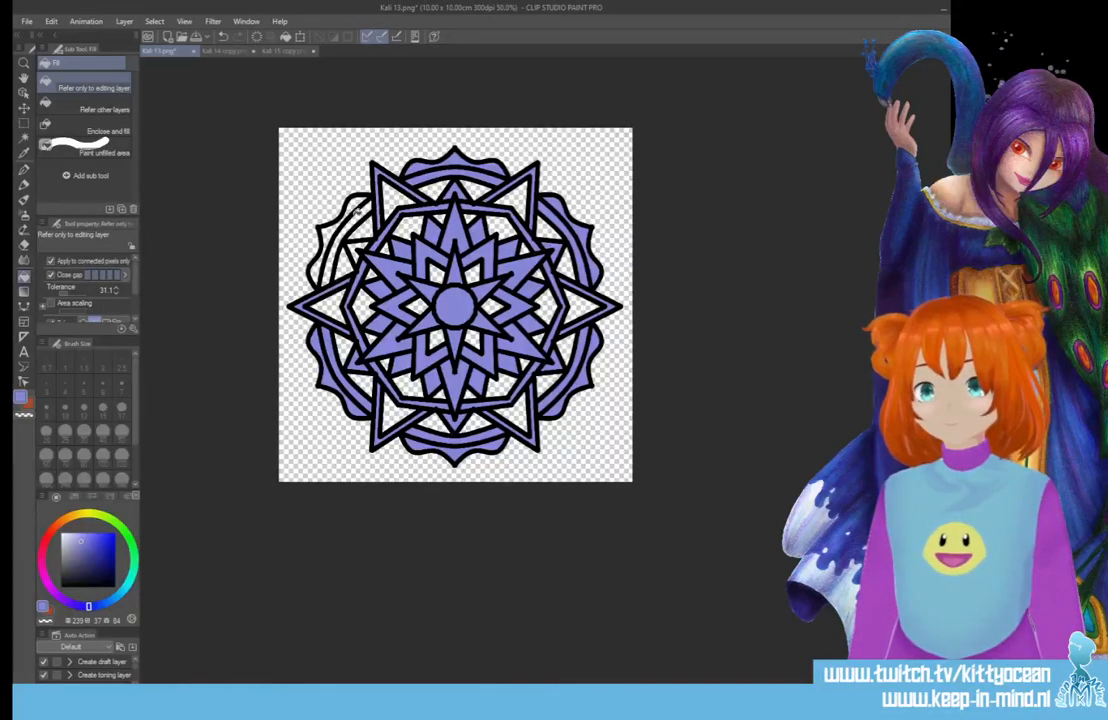
click(319, 237)
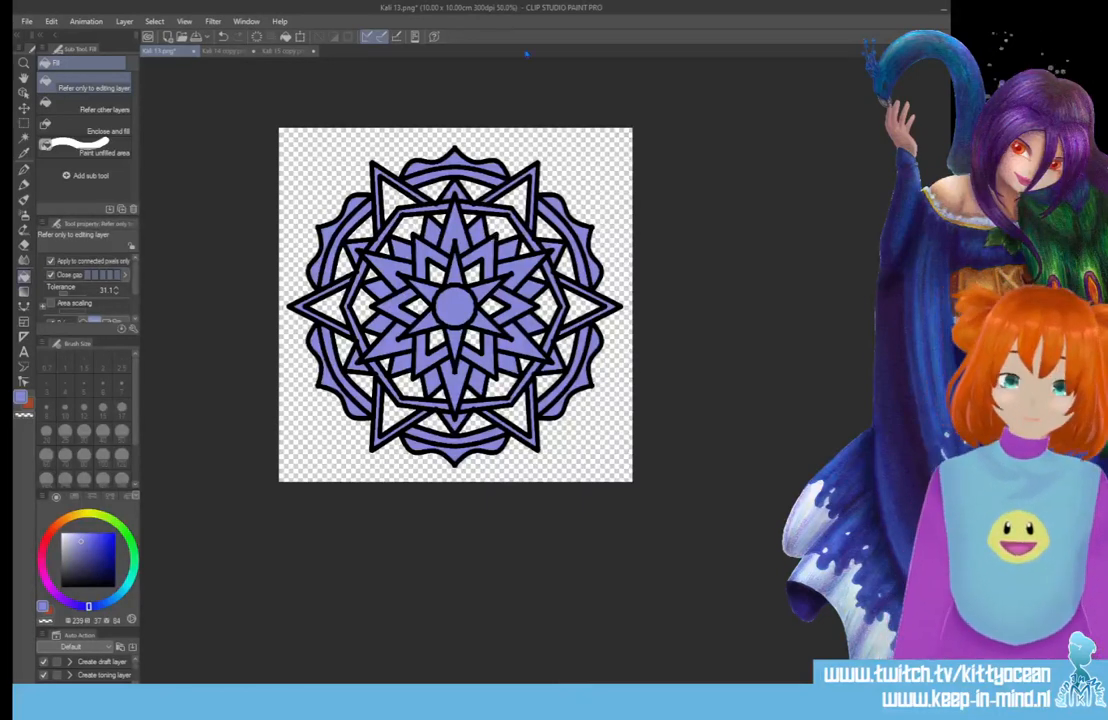
Fill the insides of the six outer triangles with a paler lilac.
click(72, 539)
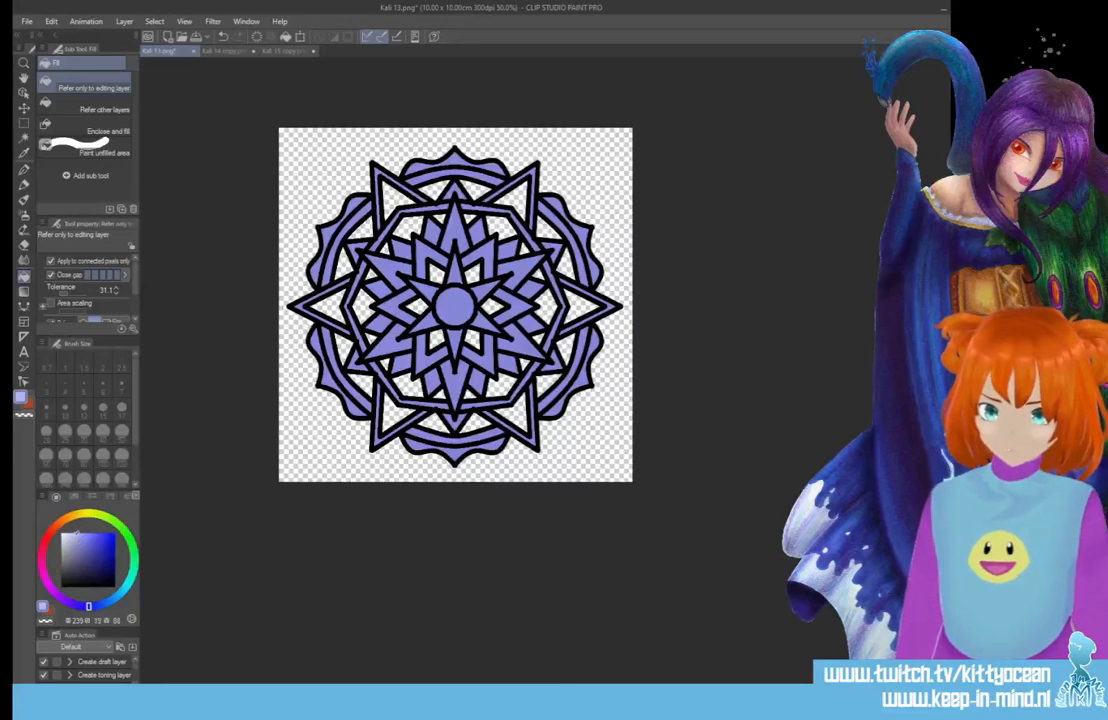
click(336, 297)
click(357, 166)
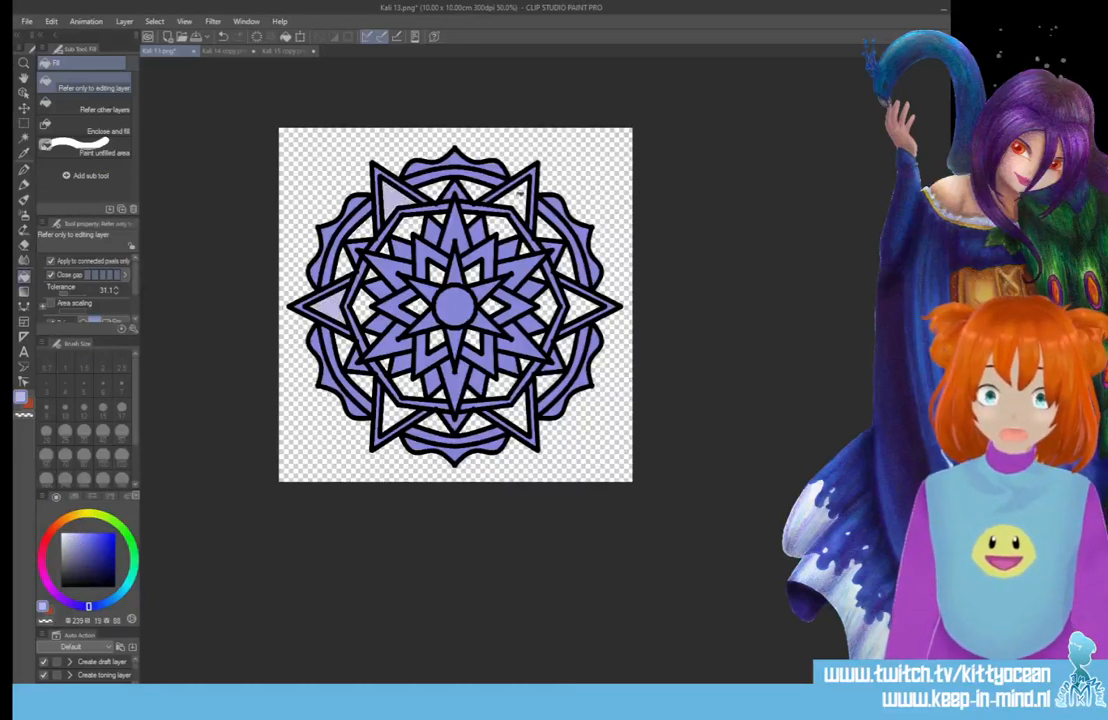
click(447, 168)
click(497, 252)
click(442, 356)
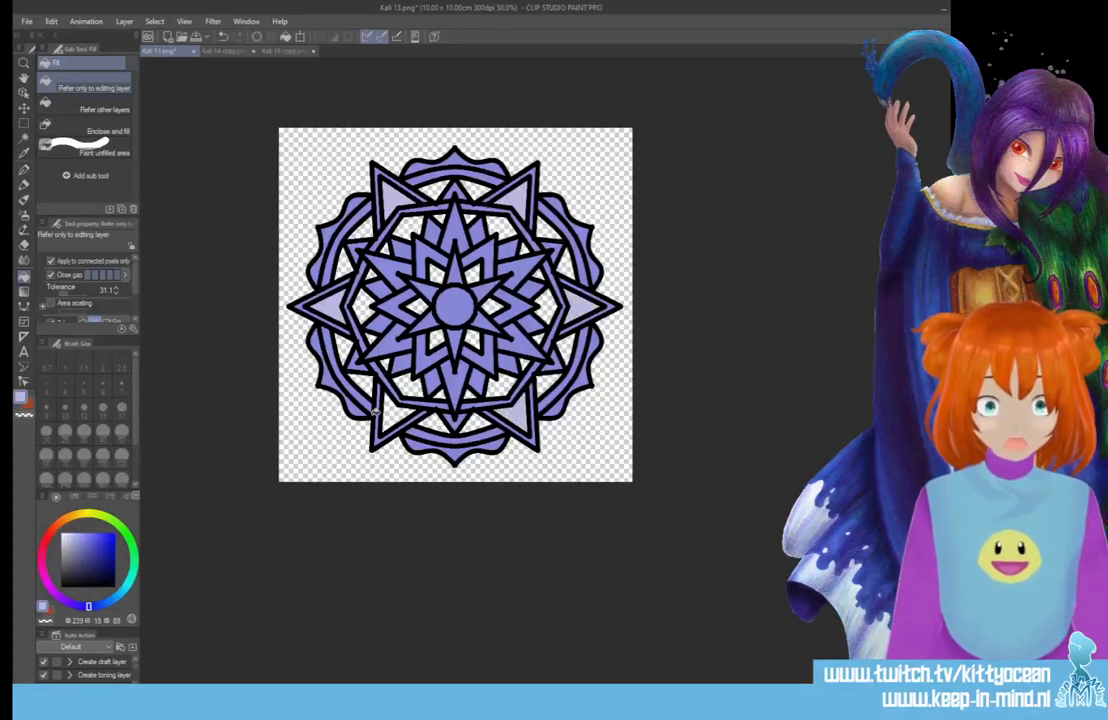
click(346, 358)
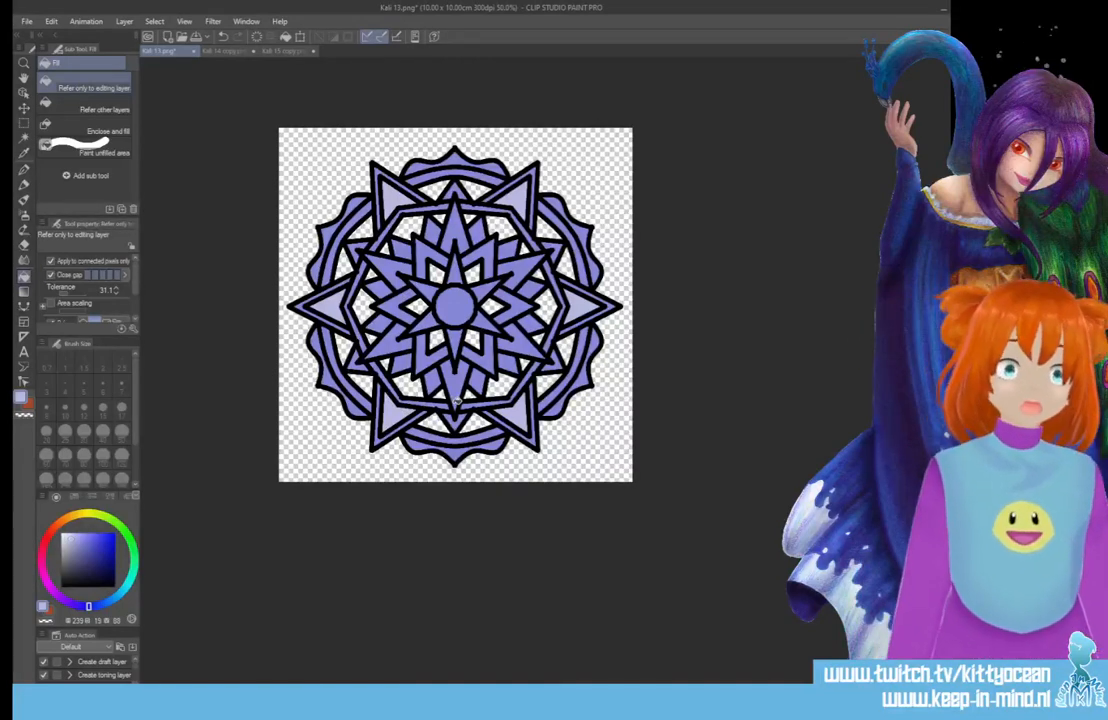
Fill the central circle with the paler lilac and save Kali 13.png, accepting the loss of layer information.
click(454, 305)
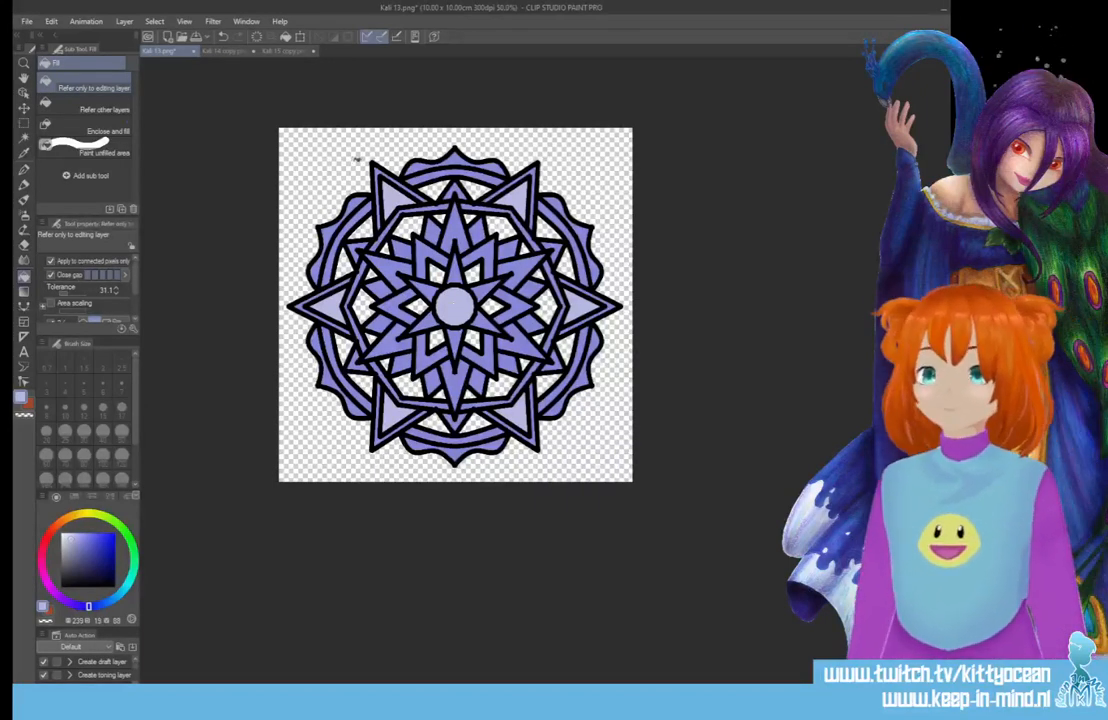
click(26, 21)
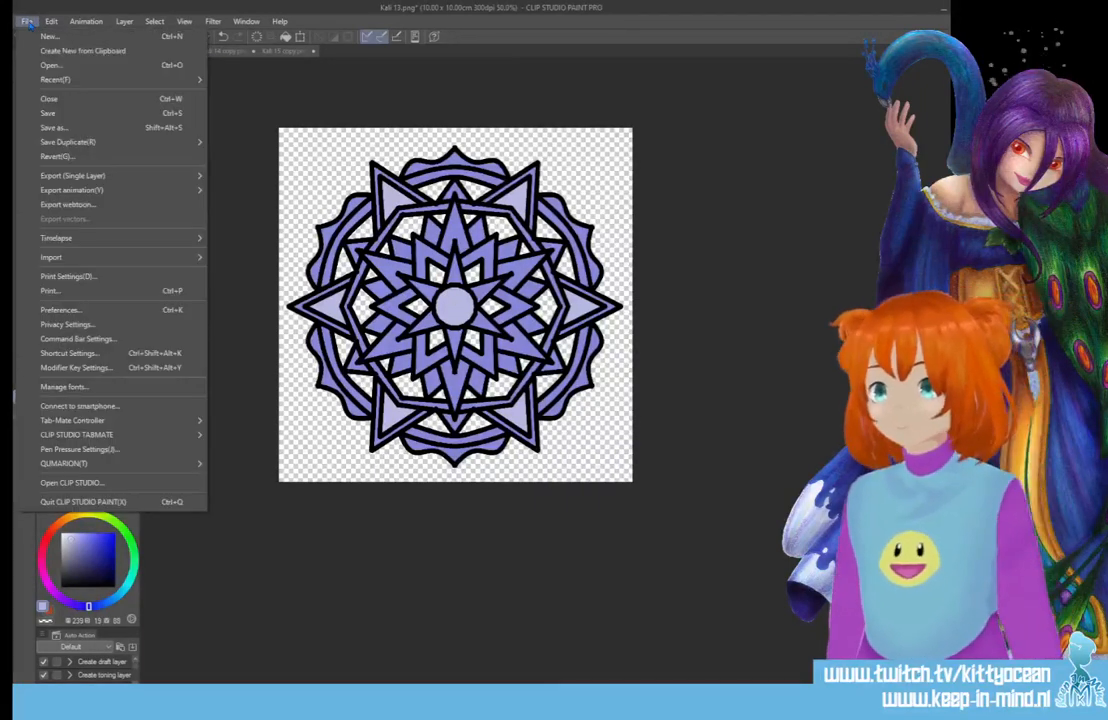
click(70, 113)
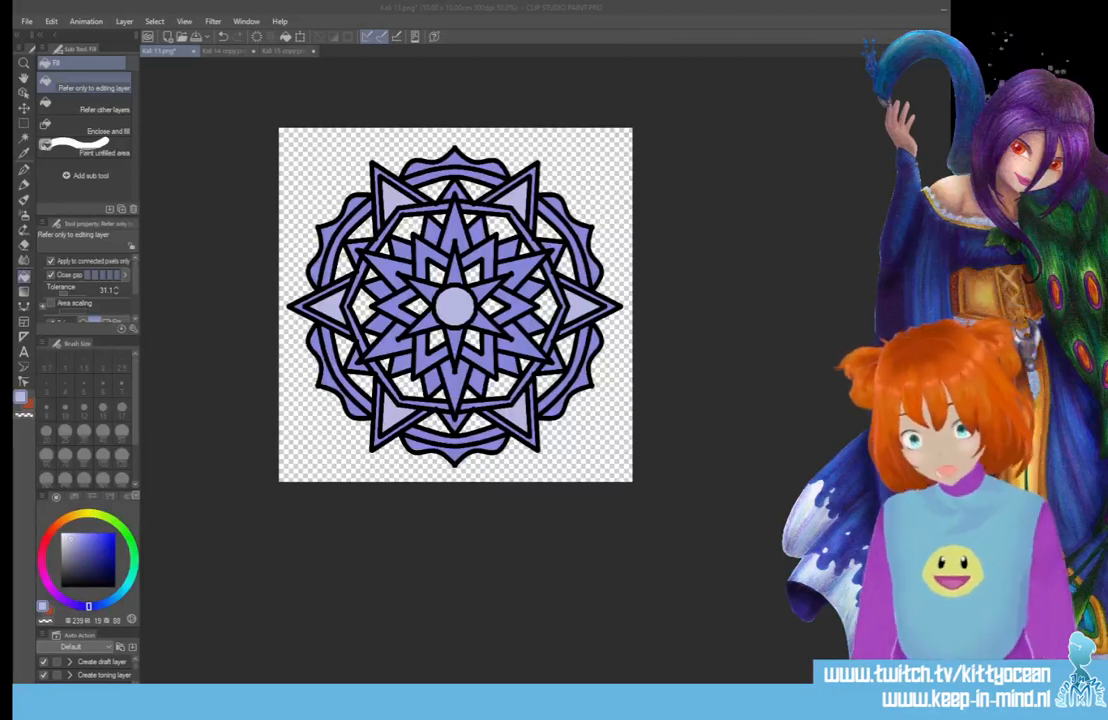
key(Return)
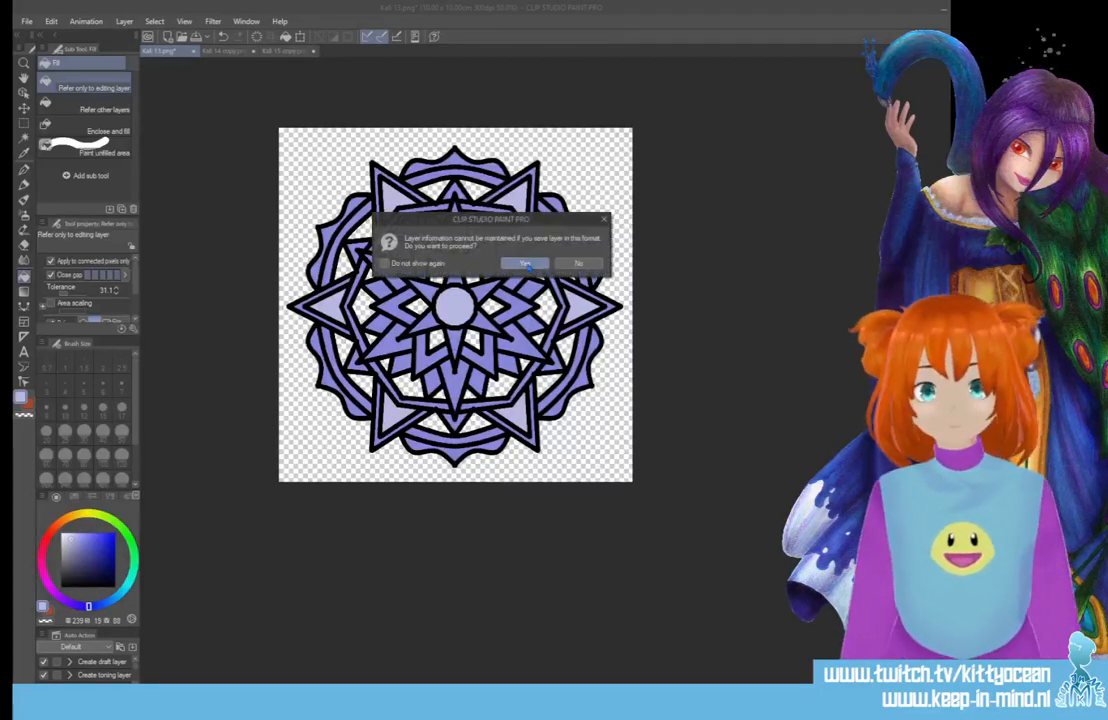
key(Return)
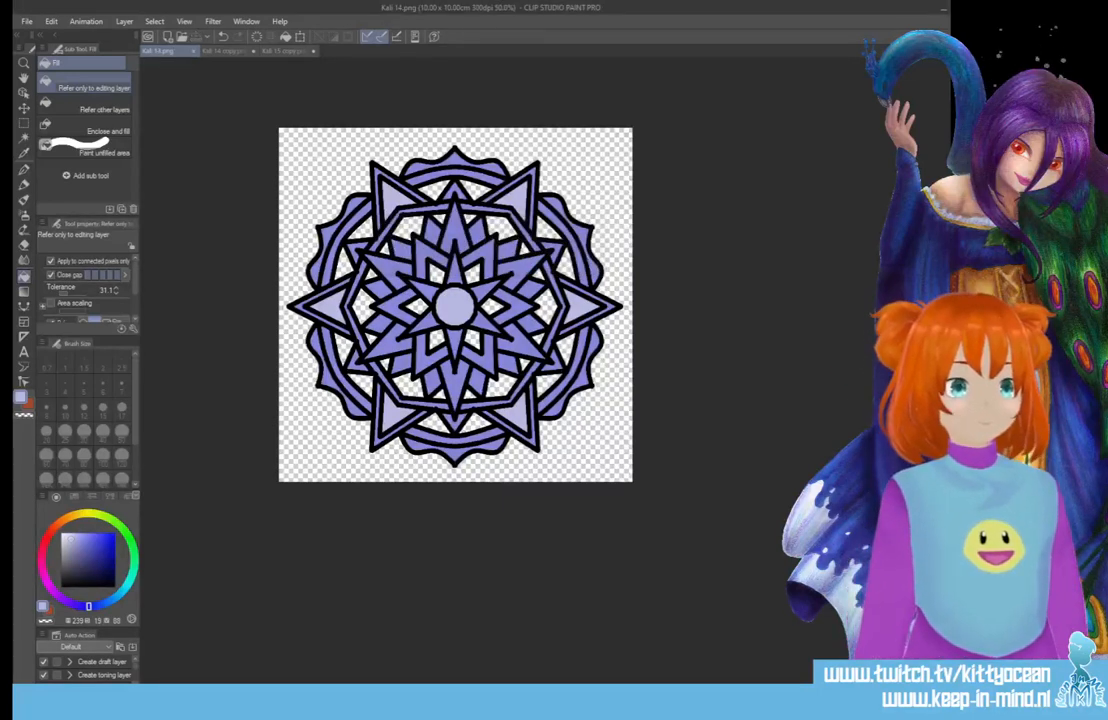
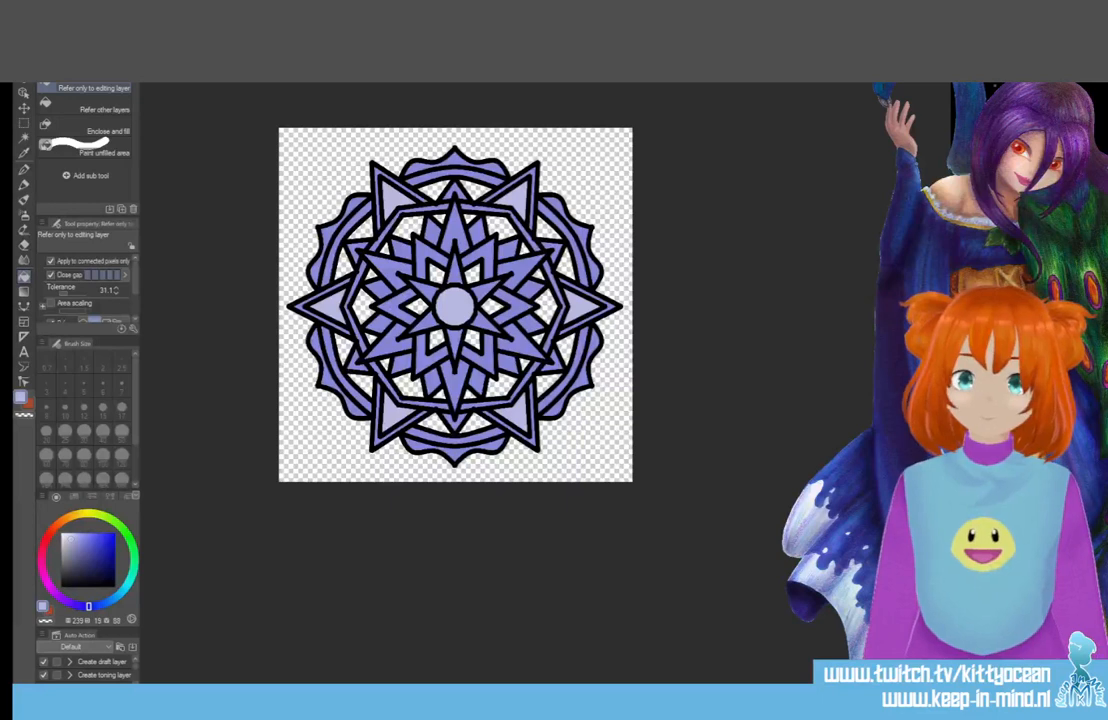
Switch to the ImageToStl converter in the browser and upload the dragonfly wings PNG.
key(alt+Tab)
key(alt+Tab)
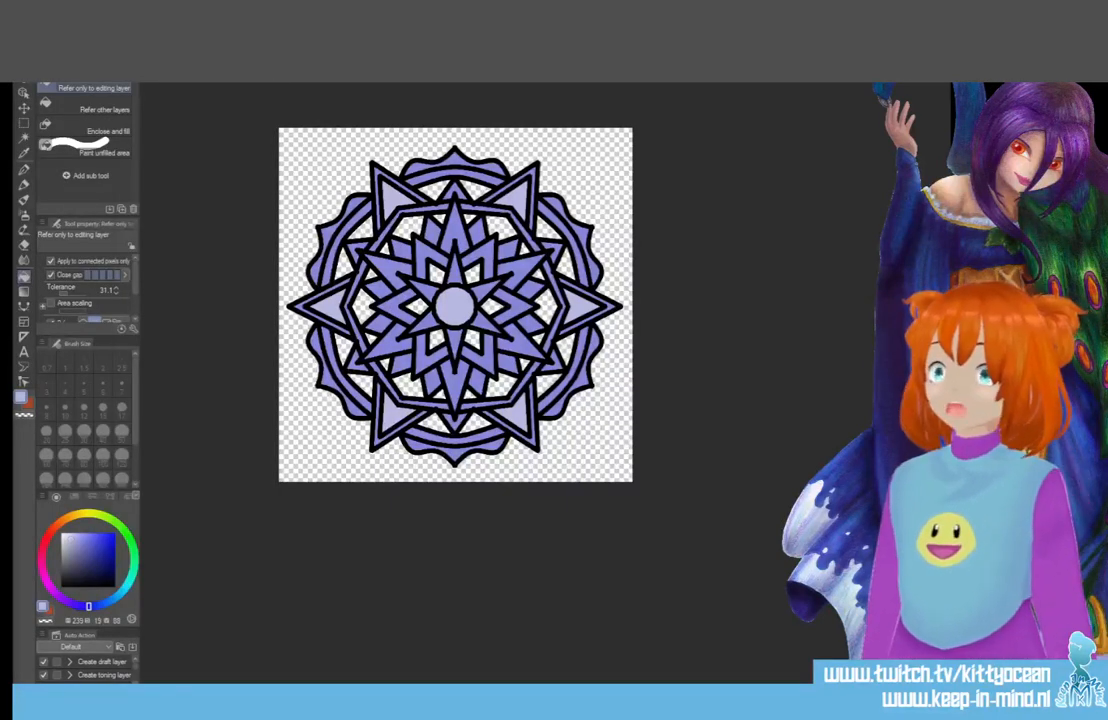
key(alt+Tab)
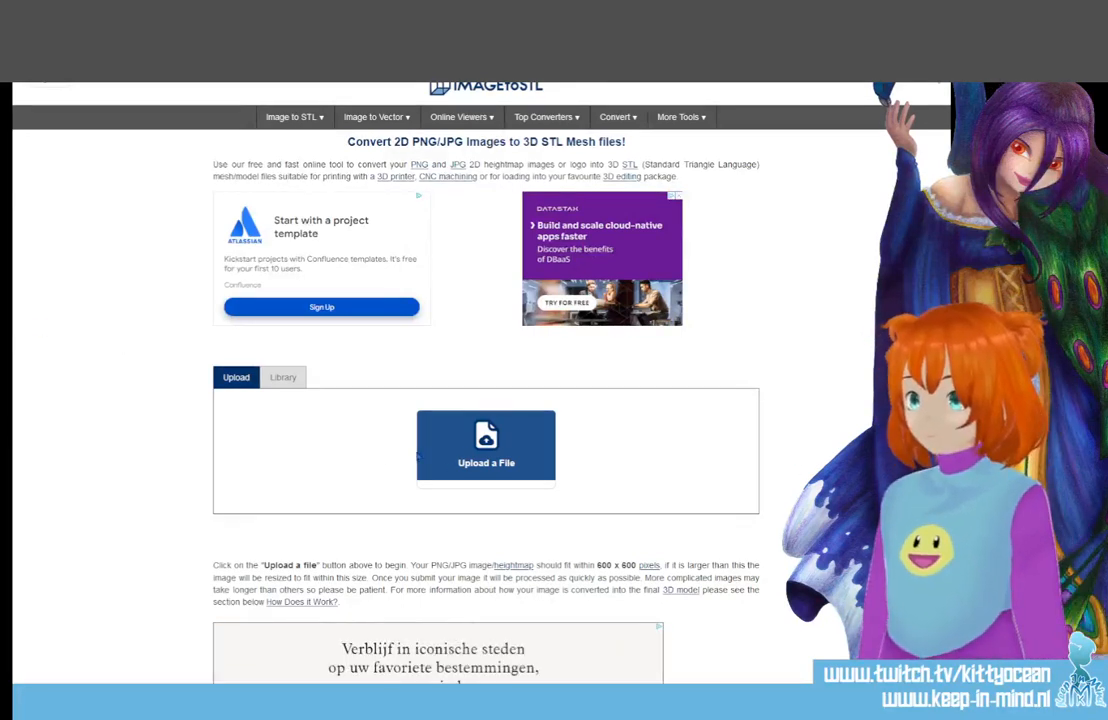
click(424, 465)
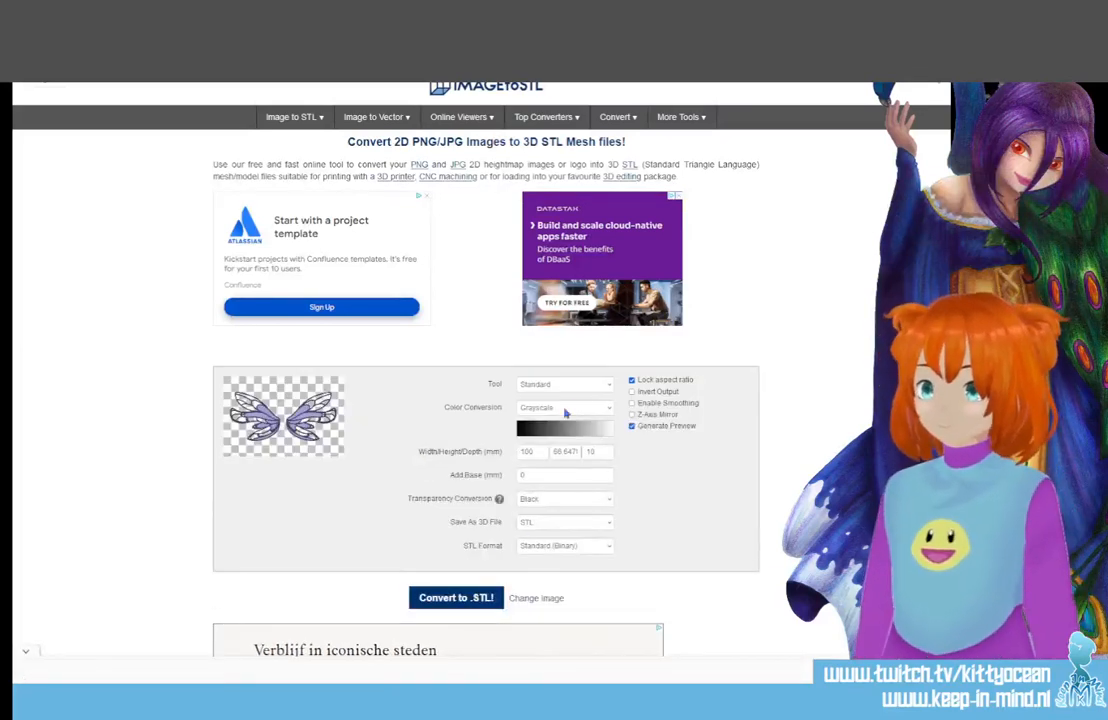
Set the conversion tool to Extrude, enable smoothing and set the transparency conversion to White.
click(581, 386)
click(628, 411)
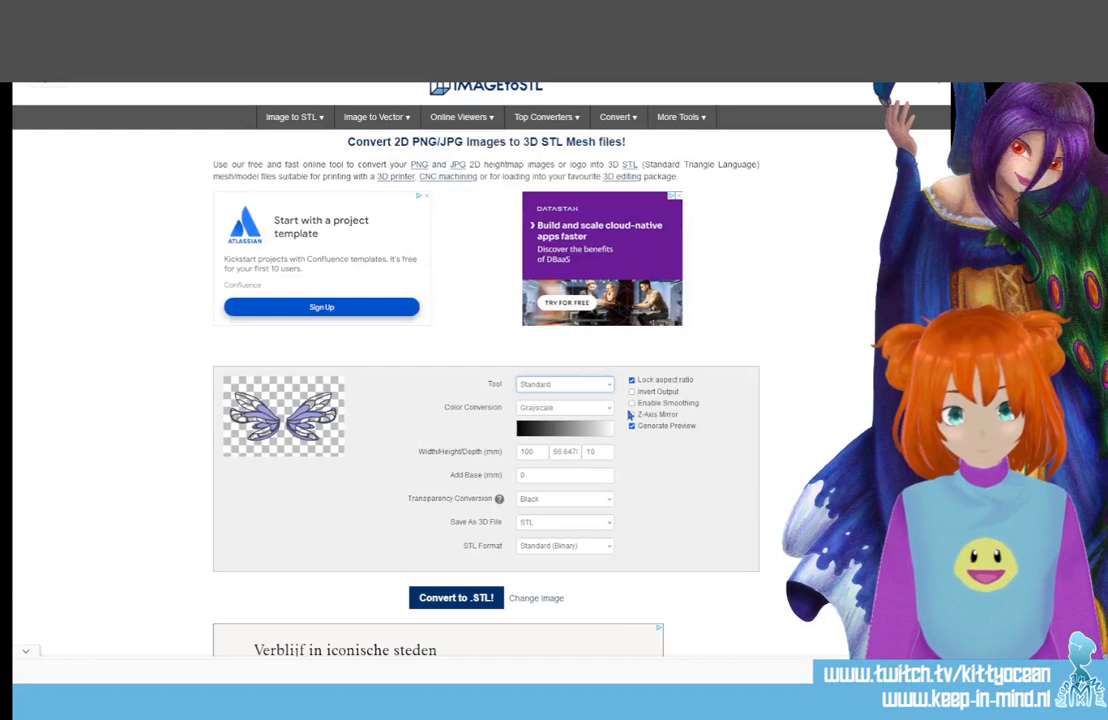
key(Down)
click(632, 403)
click(555, 503)
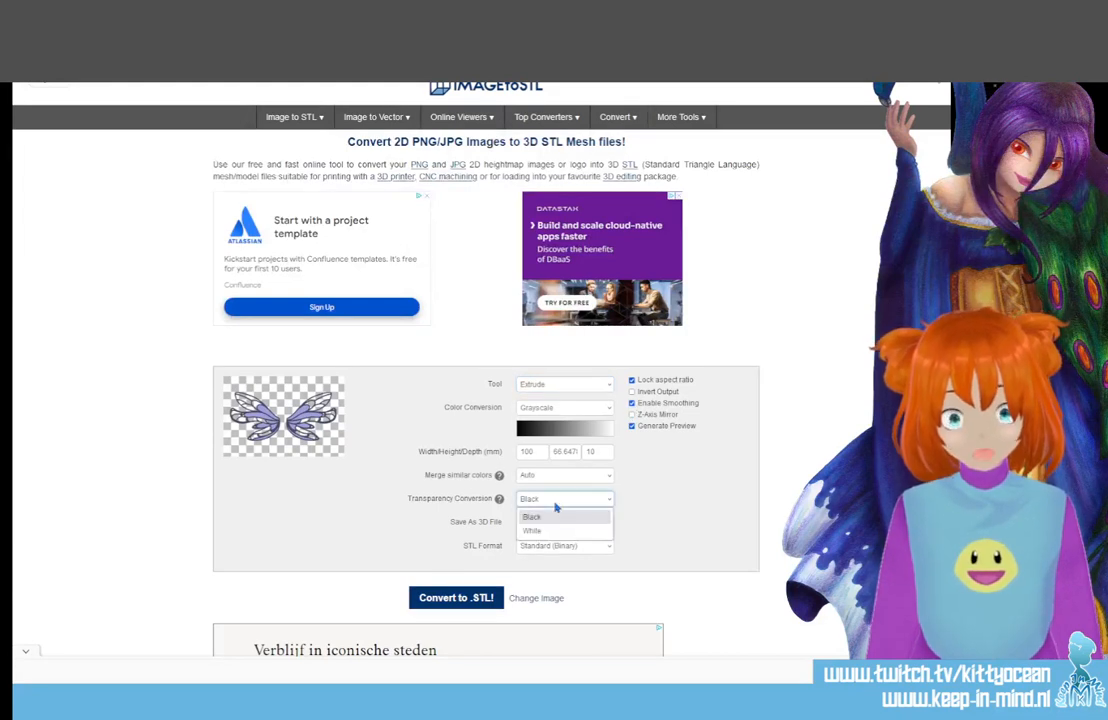
click(537, 528)
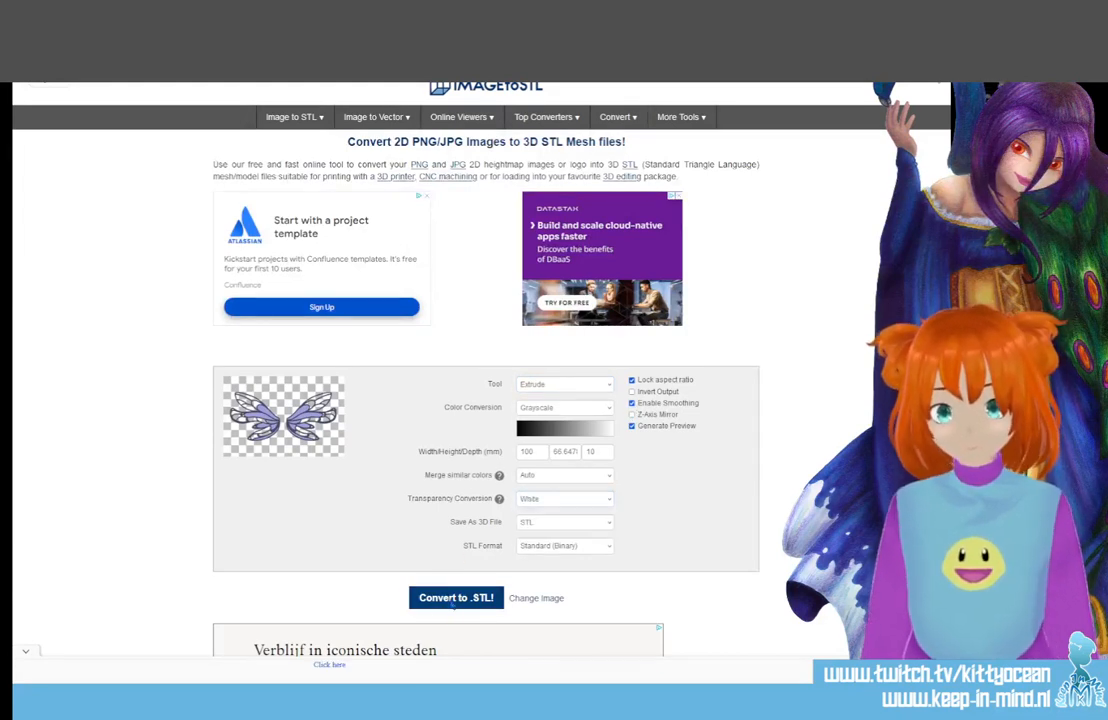
Convert the dragonfly wings to STL and download the file after checking the 3D preview from several angles.
click(444, 604)
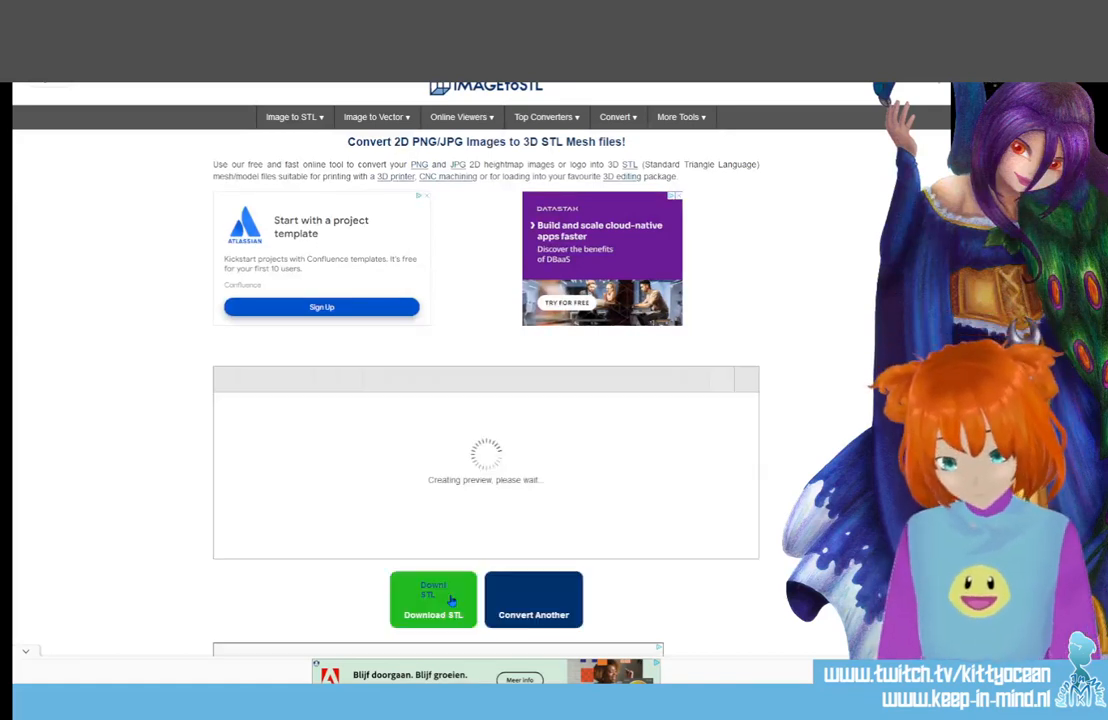
scroll(450, 510, up, 3)
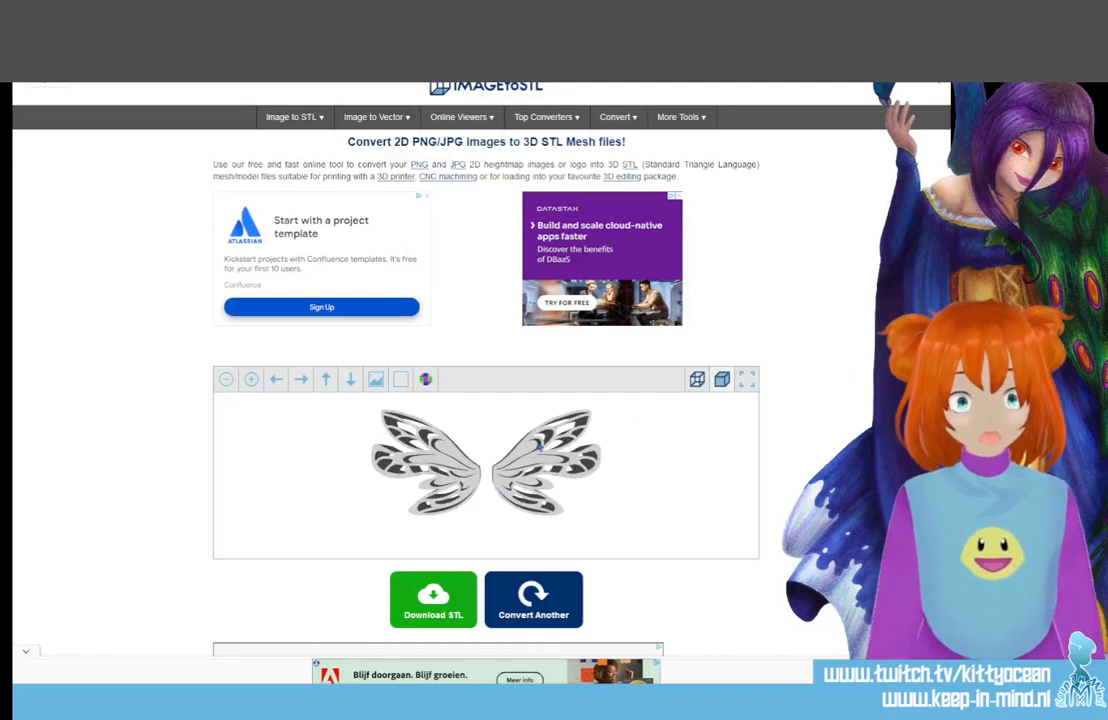
drag(380, 416, 603, 477)
scroll(447, 476, down, 3)
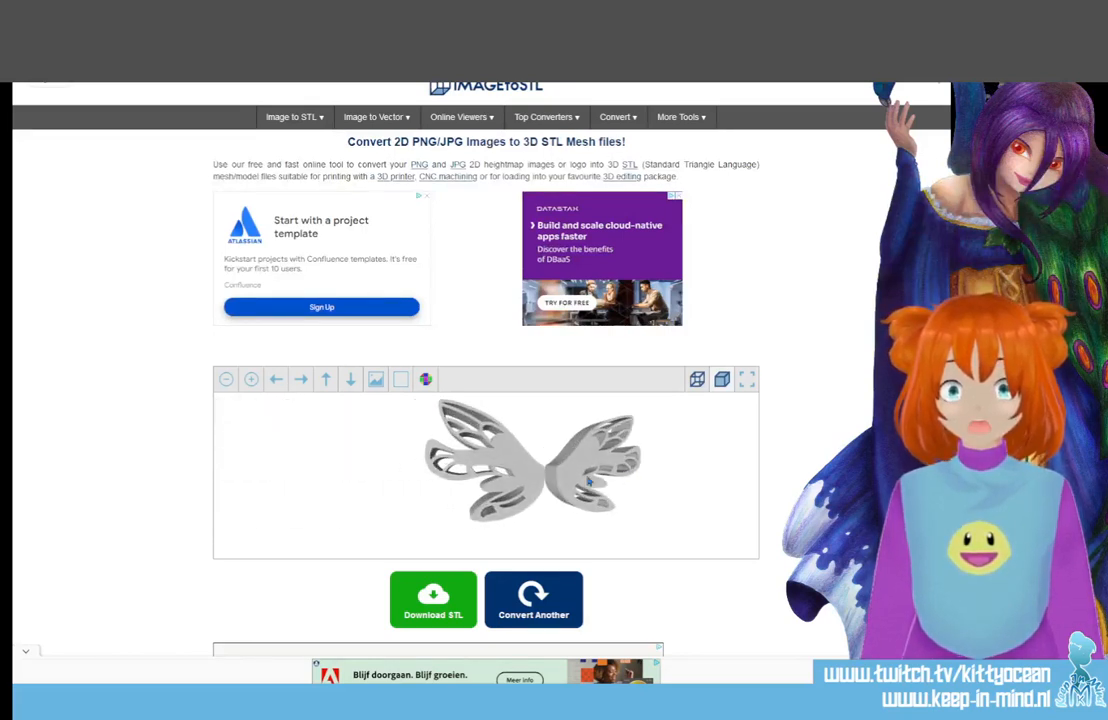
click(434, 601)
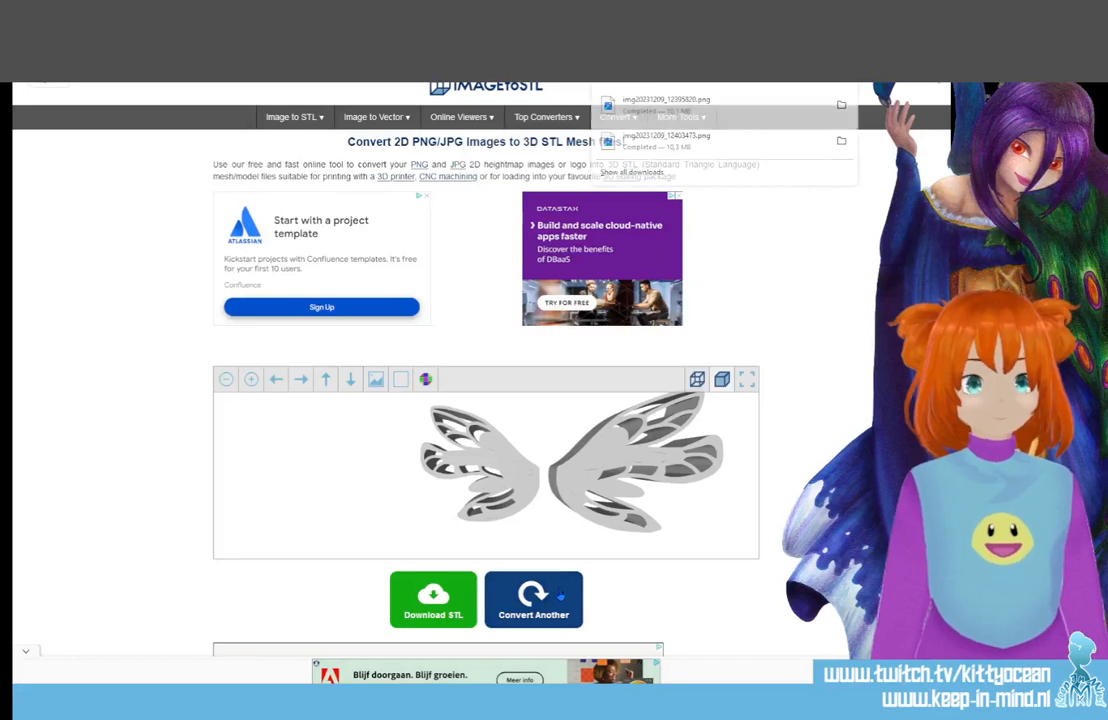
Load the Kali 05 lotus mandala, convert it to STL with the same settings and download the model.
key(F5)
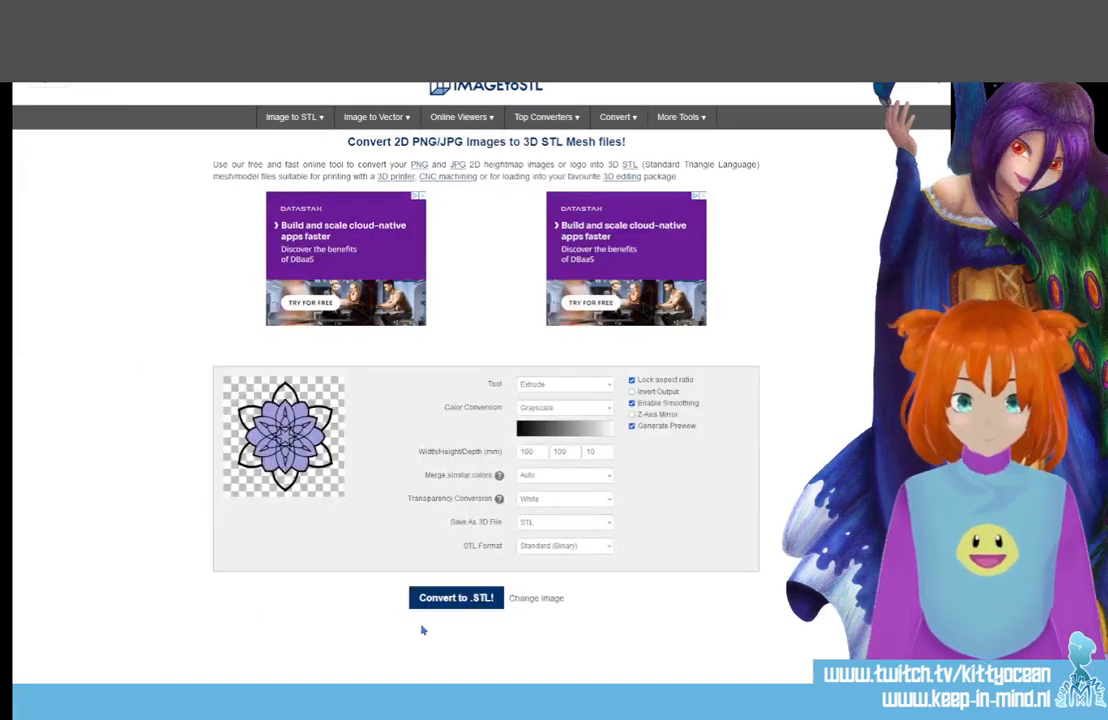
click(441, 598)
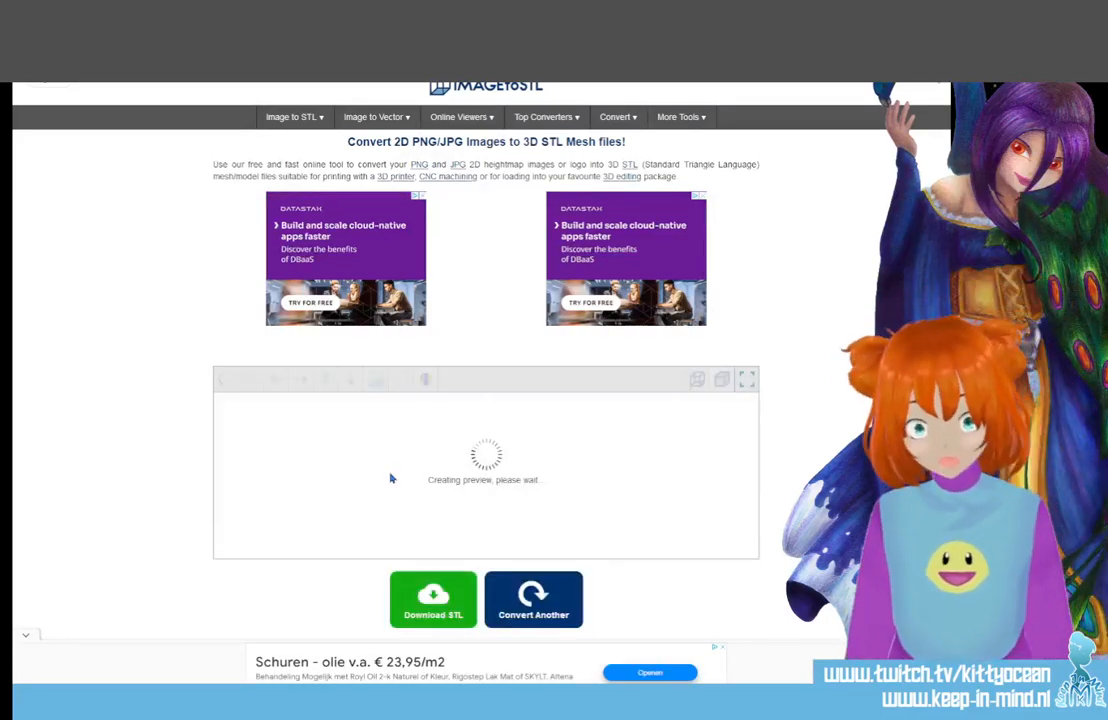
drag(440, 483, 328, 506)
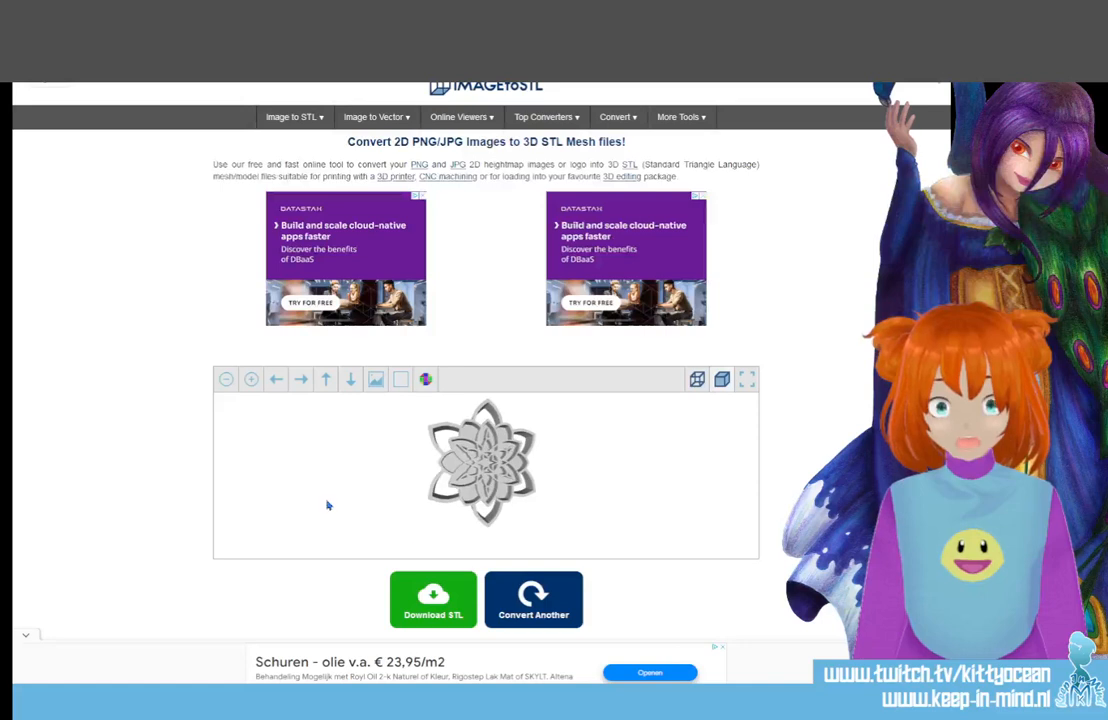
click(434, 600)
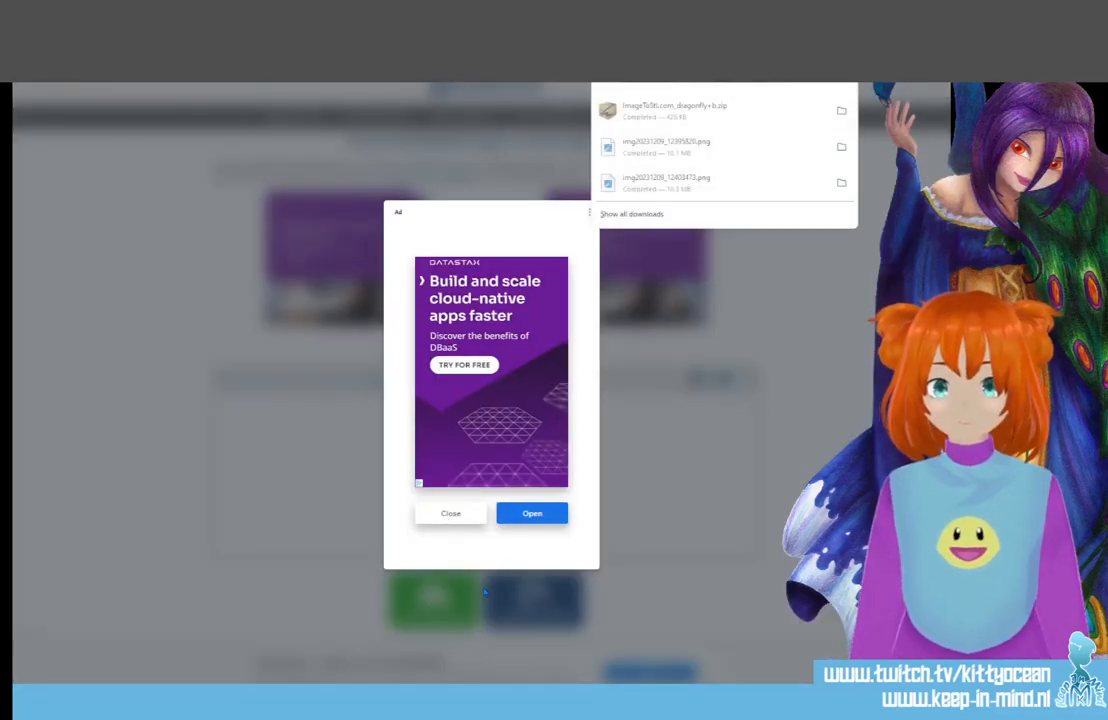
Dismiss the advertisement, then convert the Kali 06 swirling mandala to STL with the same settings and download it.
click(450, 515)
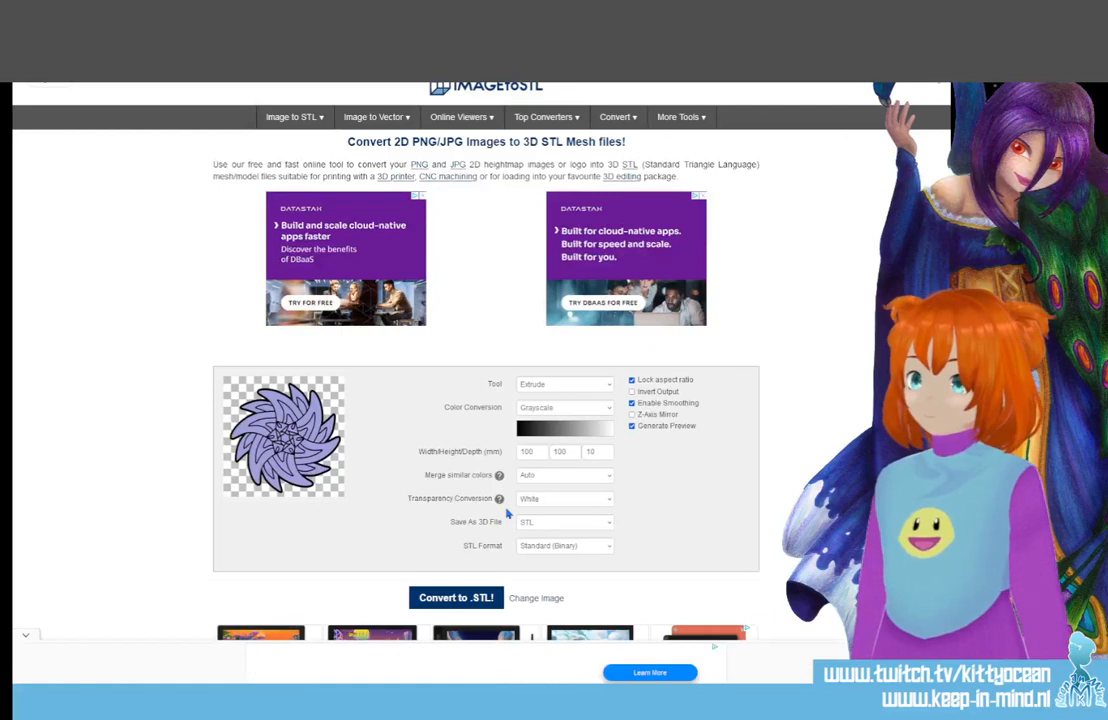
click(475, 599)
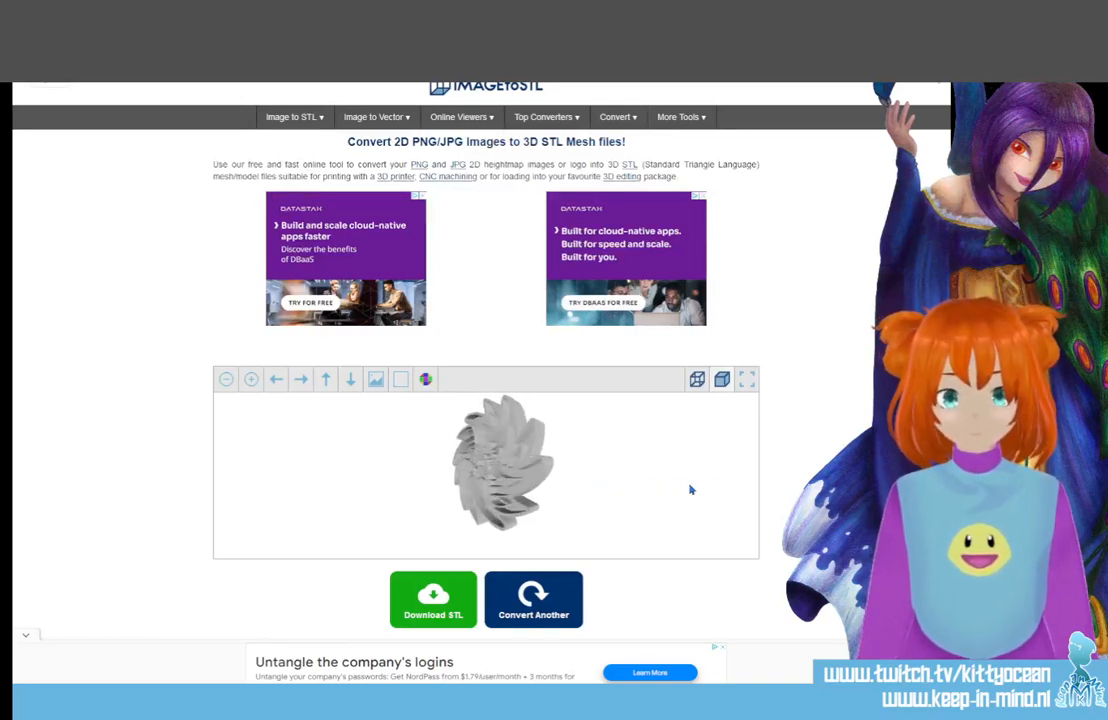
click(437, 600)
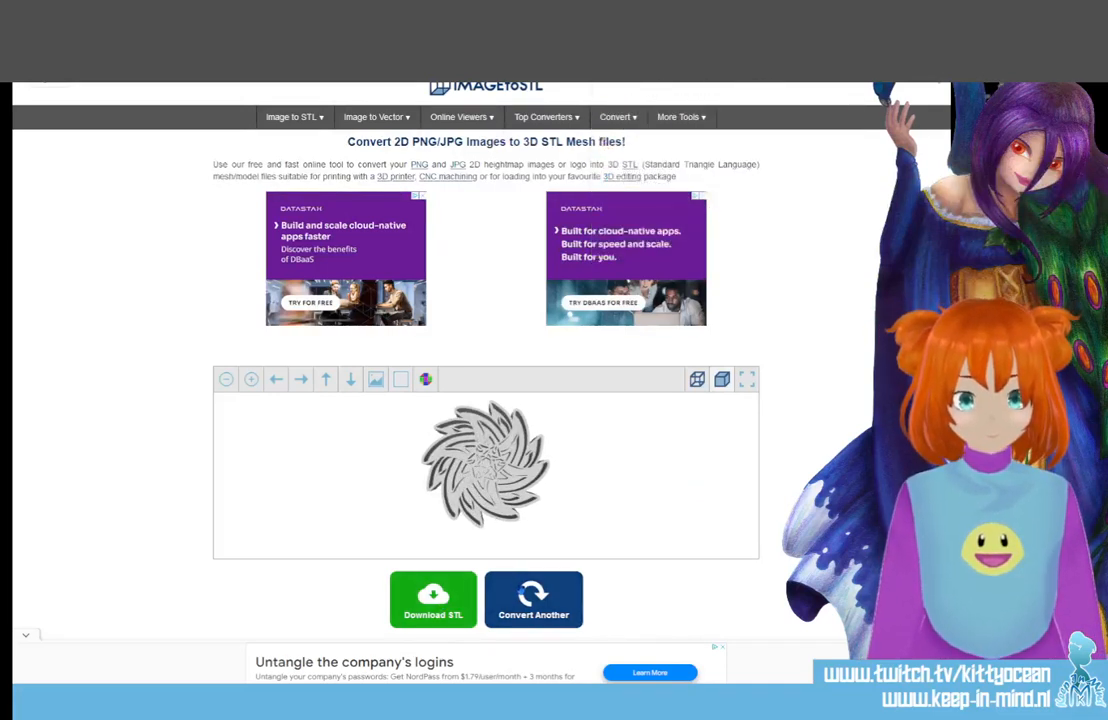
Load the Kali 07 rounded-petal flower, convert it to STL and download it after rotating the preview.
click(515, 580)
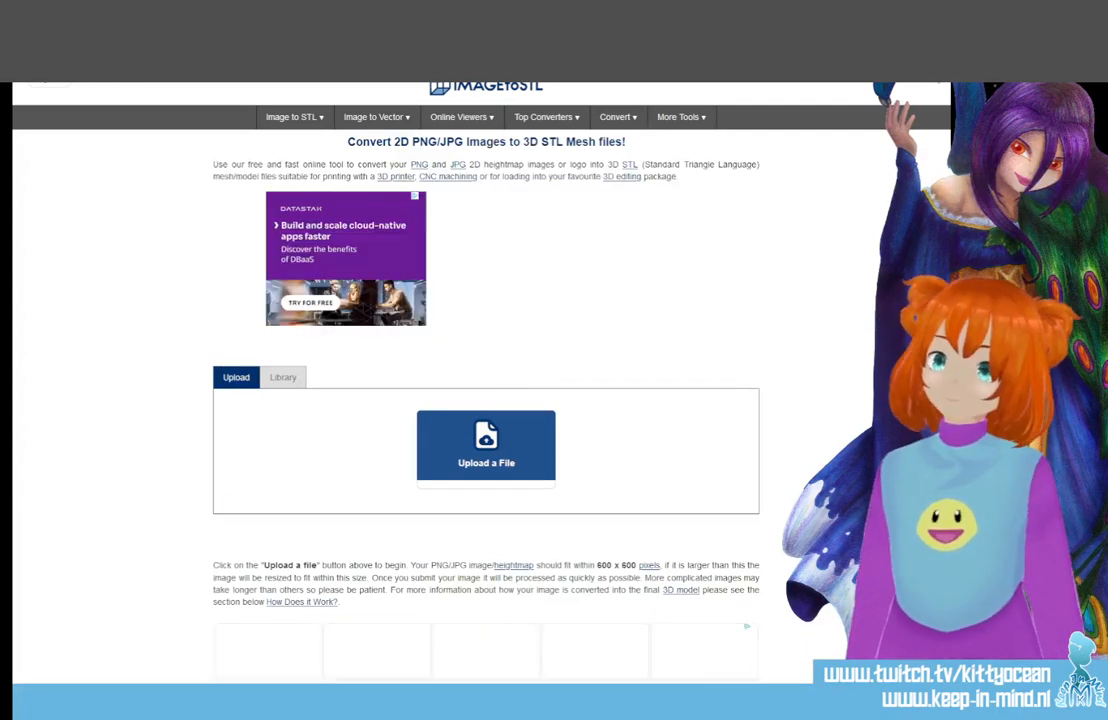
click(447, 600)
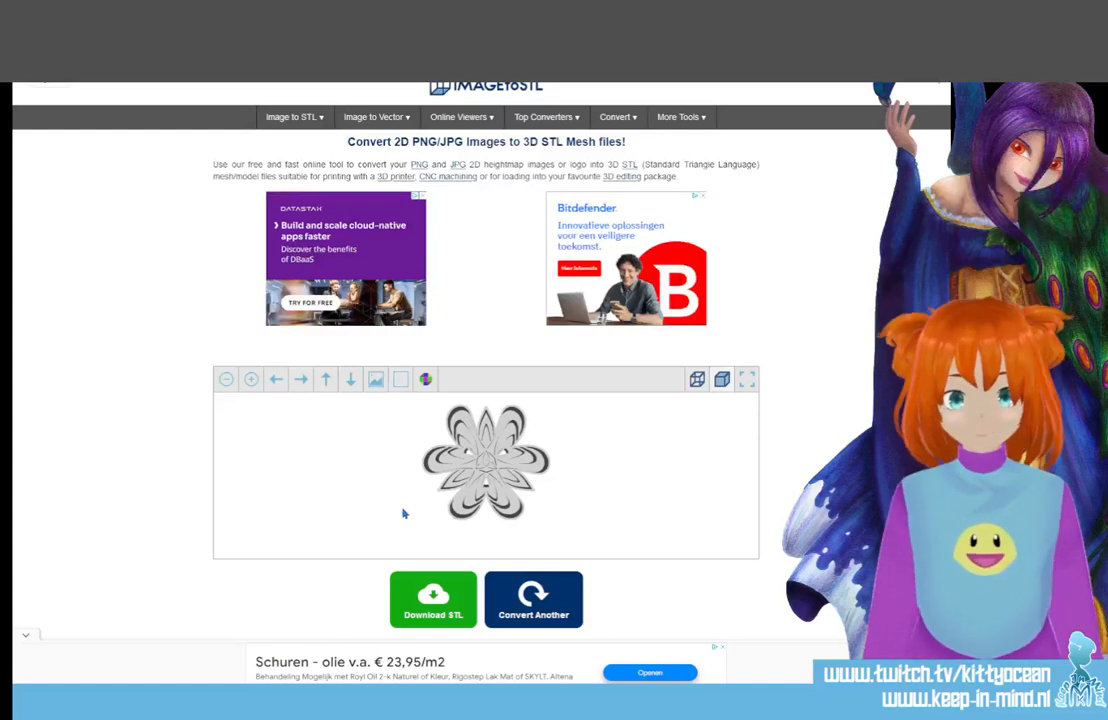
drag(404, 514, 593, 516)
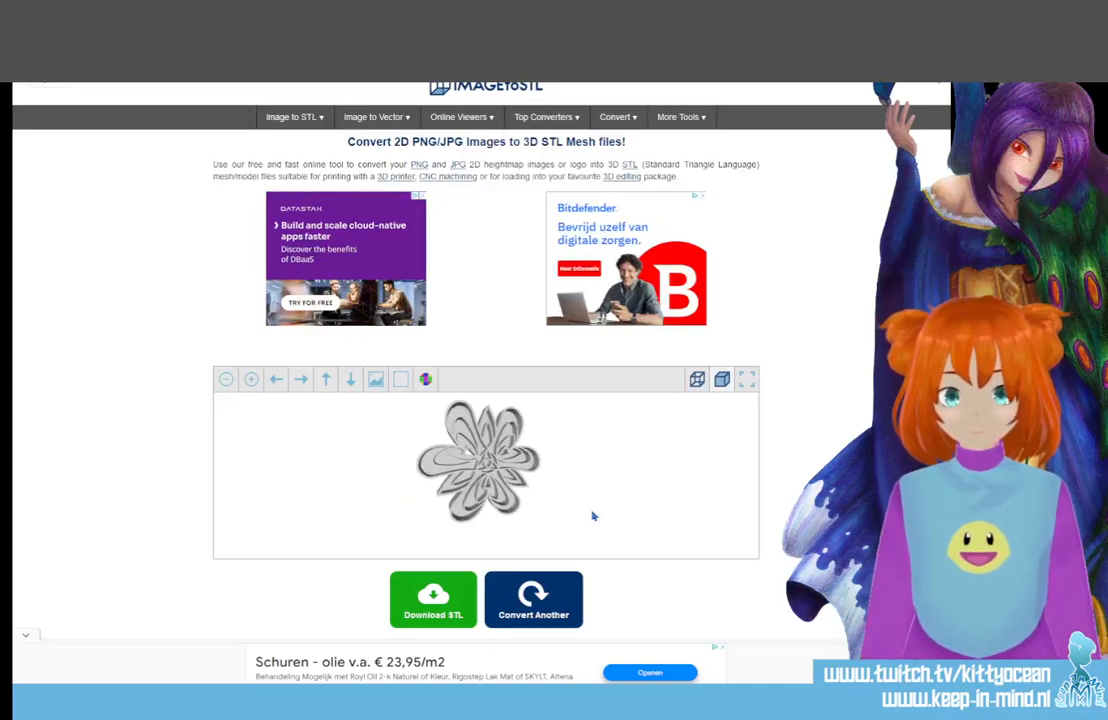
click(441, 600)
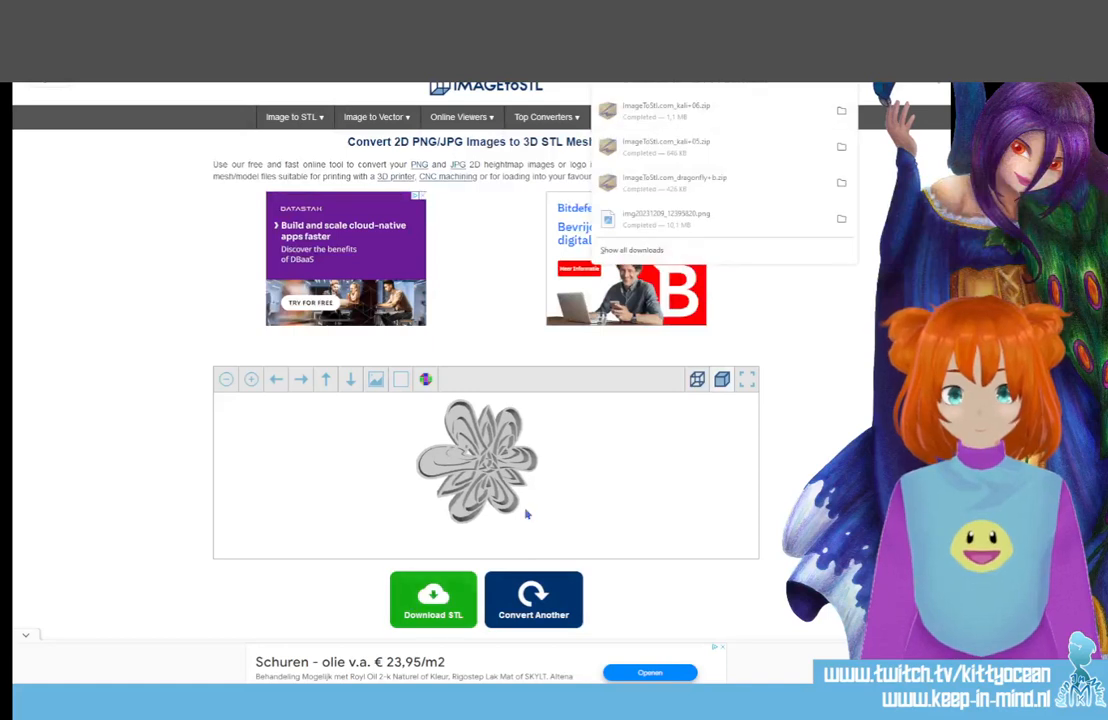
Load the Kali 08 snowflake mandala, convert it to STL and download it after rotating the preview.
click(493, 598)
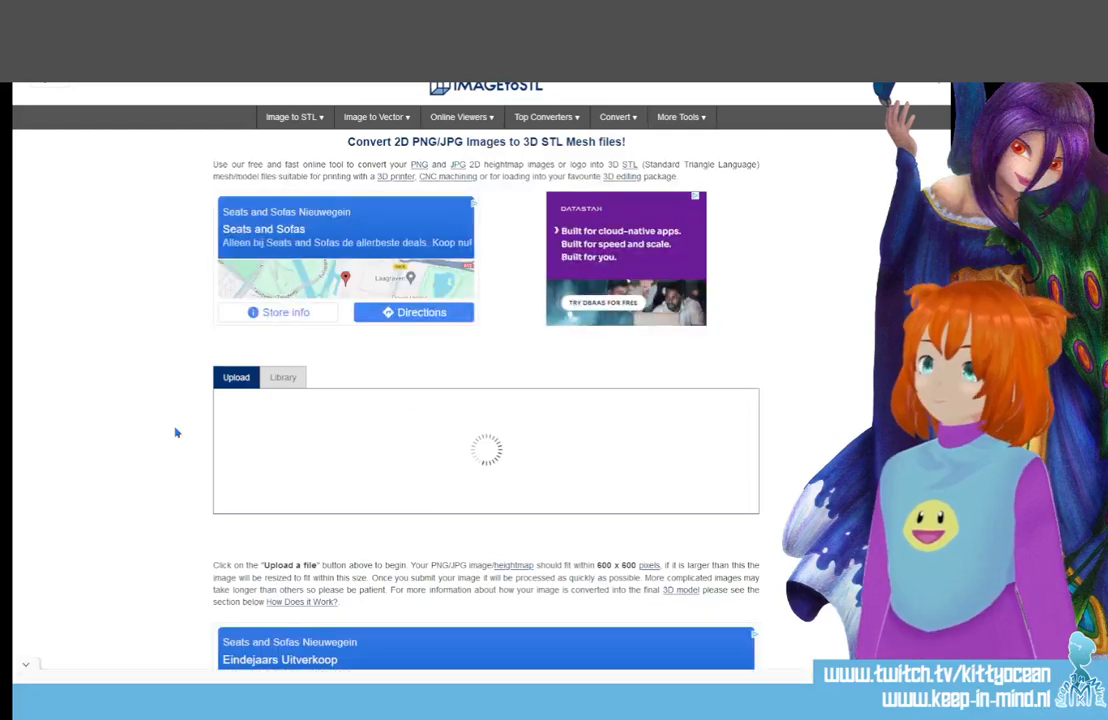
click(452, 598)
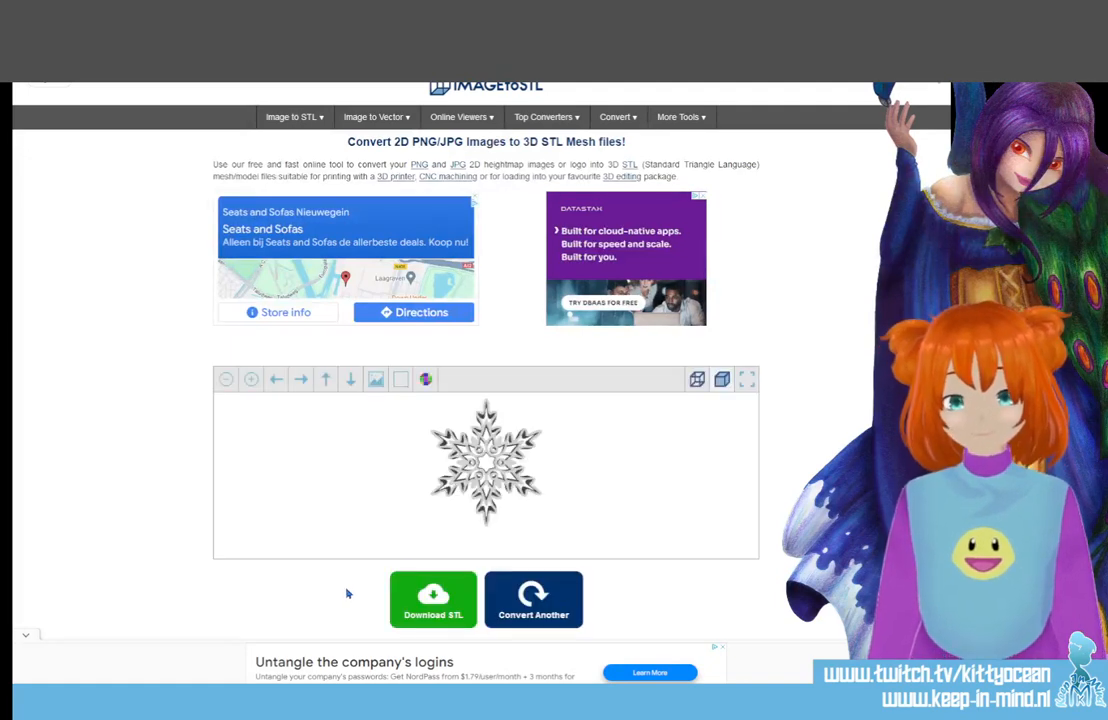
drag(460, 507, 655, 507)
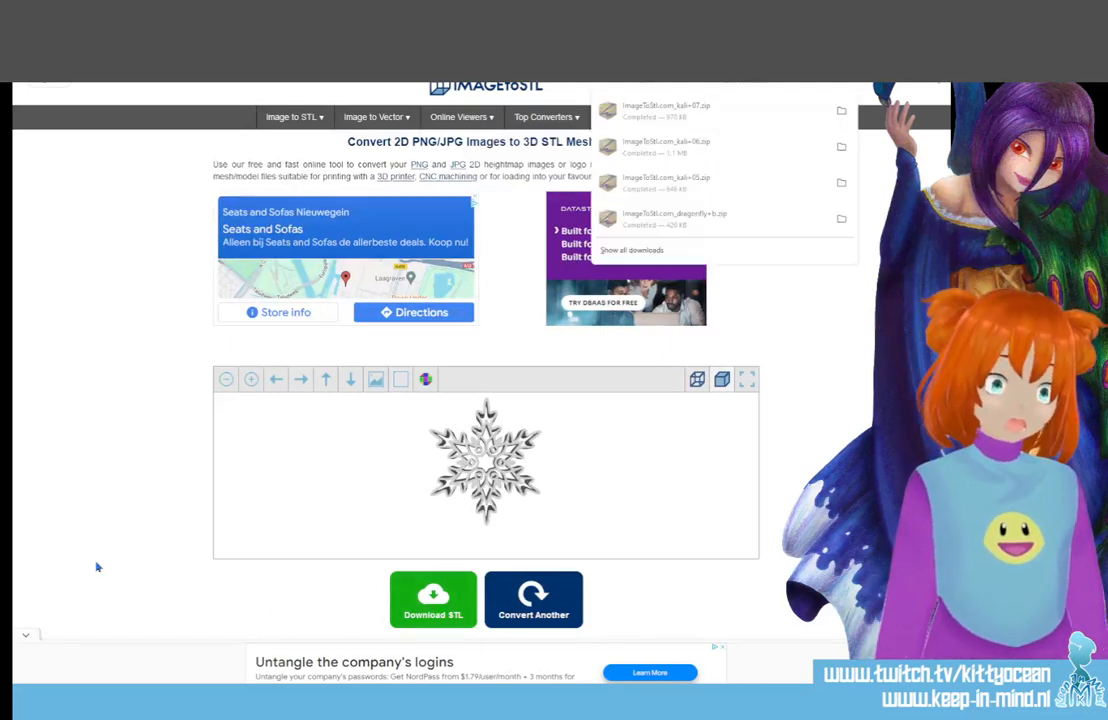
Load the mandala with the five-pointed star center, convert it to STL and download the model.
click(536, 618)
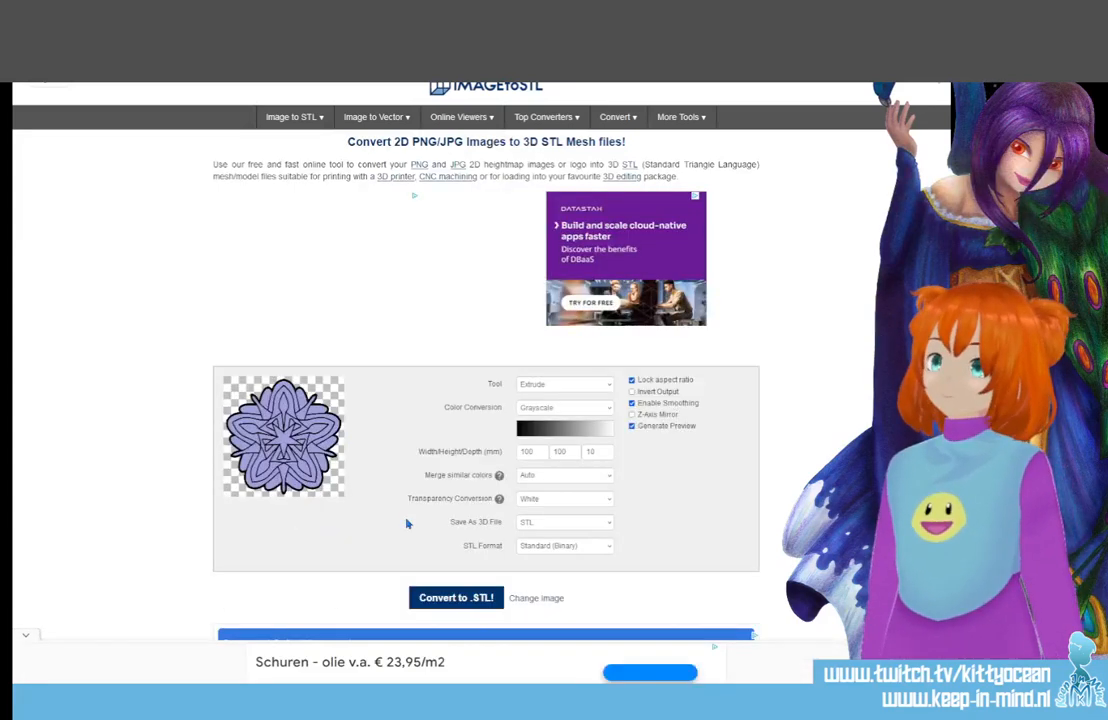
click(460, 598)
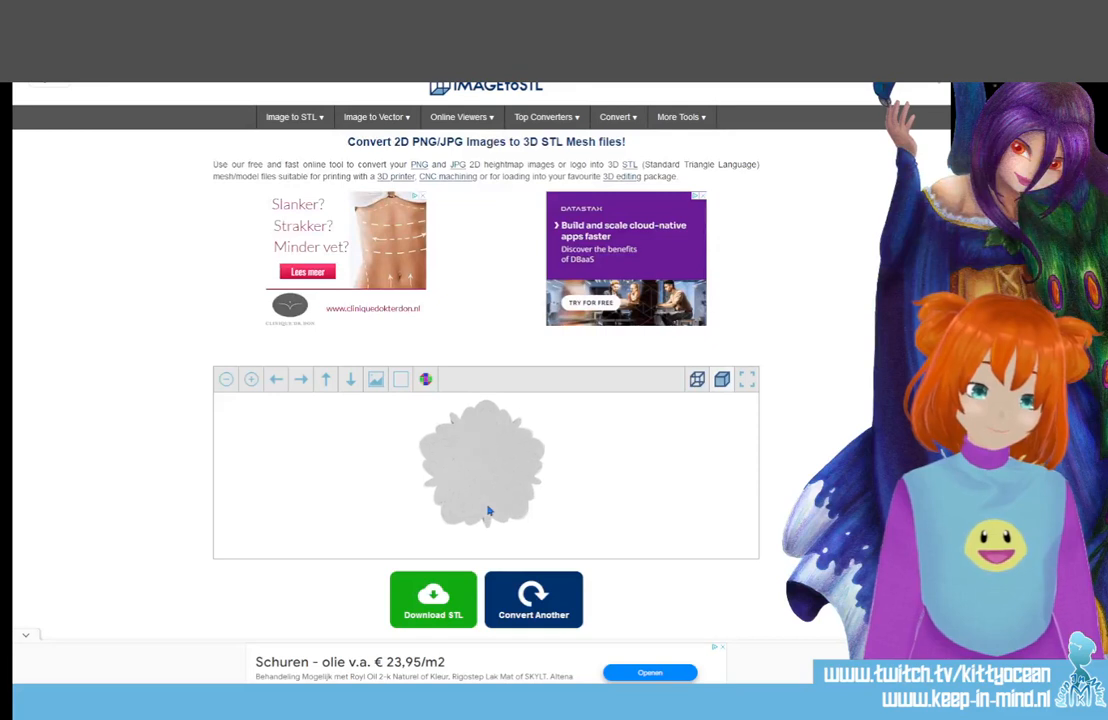
click(432, 604)
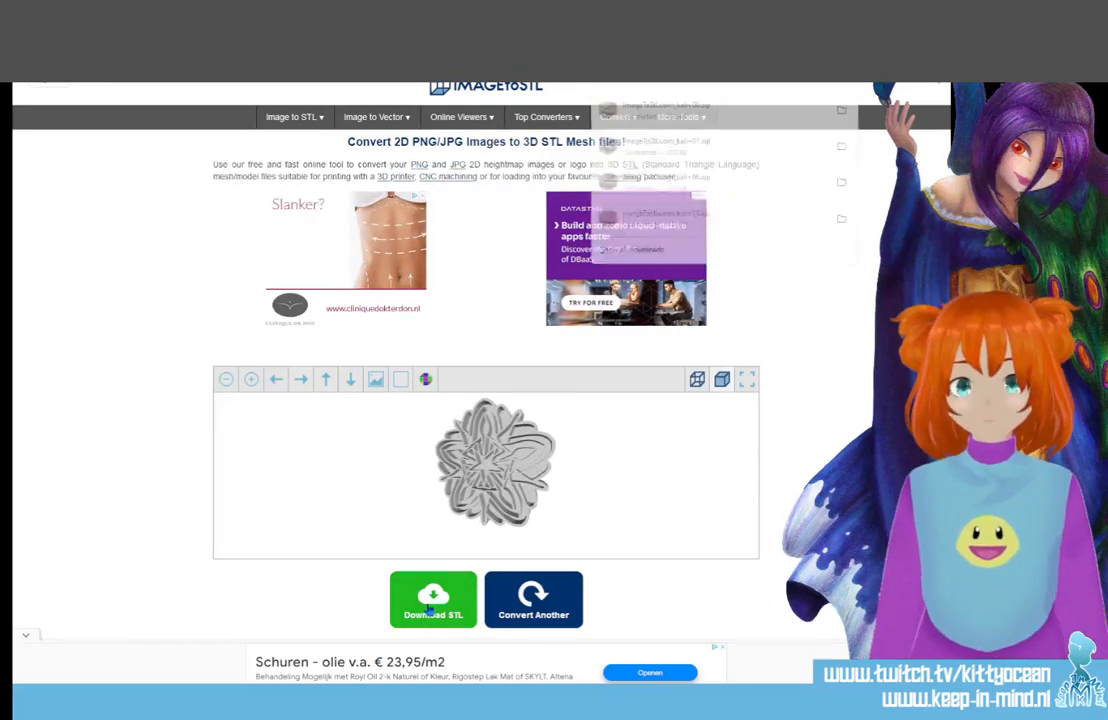
Load the Kali 09 six-petaled flower mandala, convert it to STL, inspect the preview from several angles and download the model.
click(535, 615)
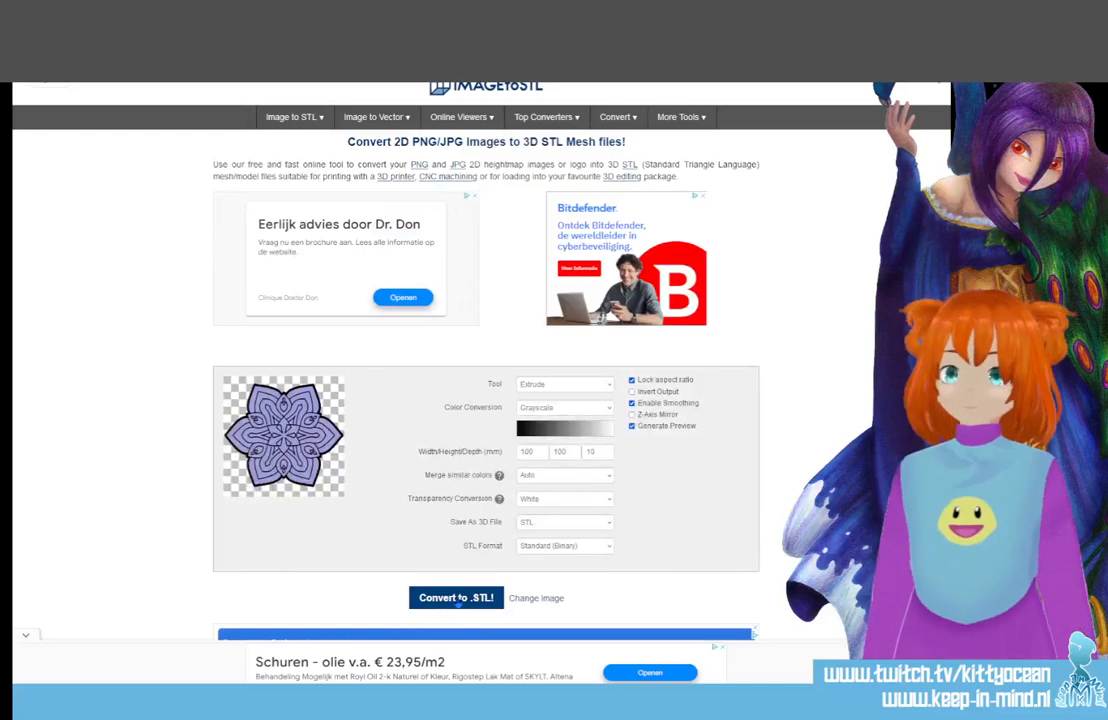
click(456, 599)
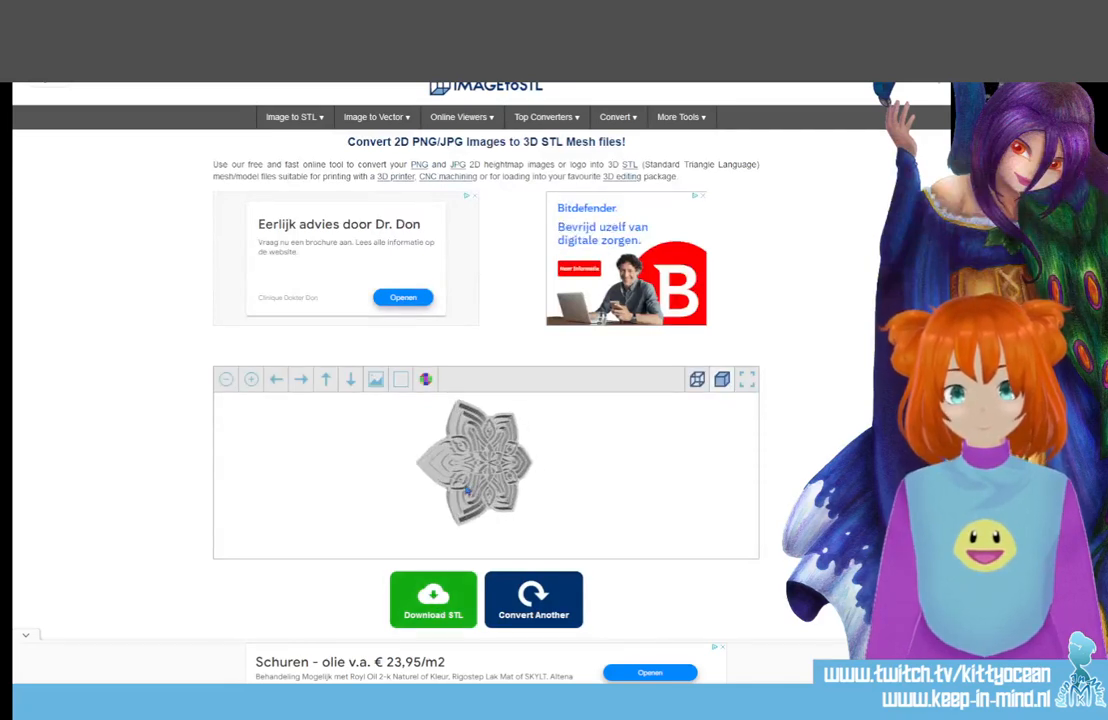
scroll(485, 498, up, 5)
scroll(491, 504, up, 2)
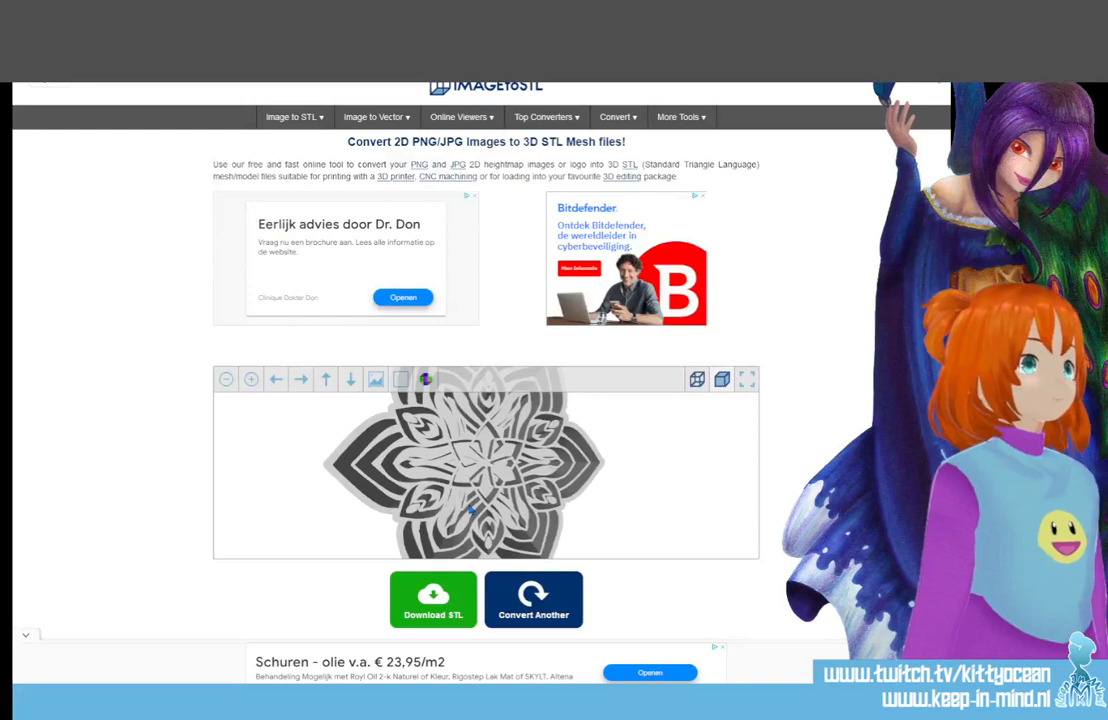
drag(471, 510, 520, 510)
scroll(480, 505, down, 5)
click(433, 598)
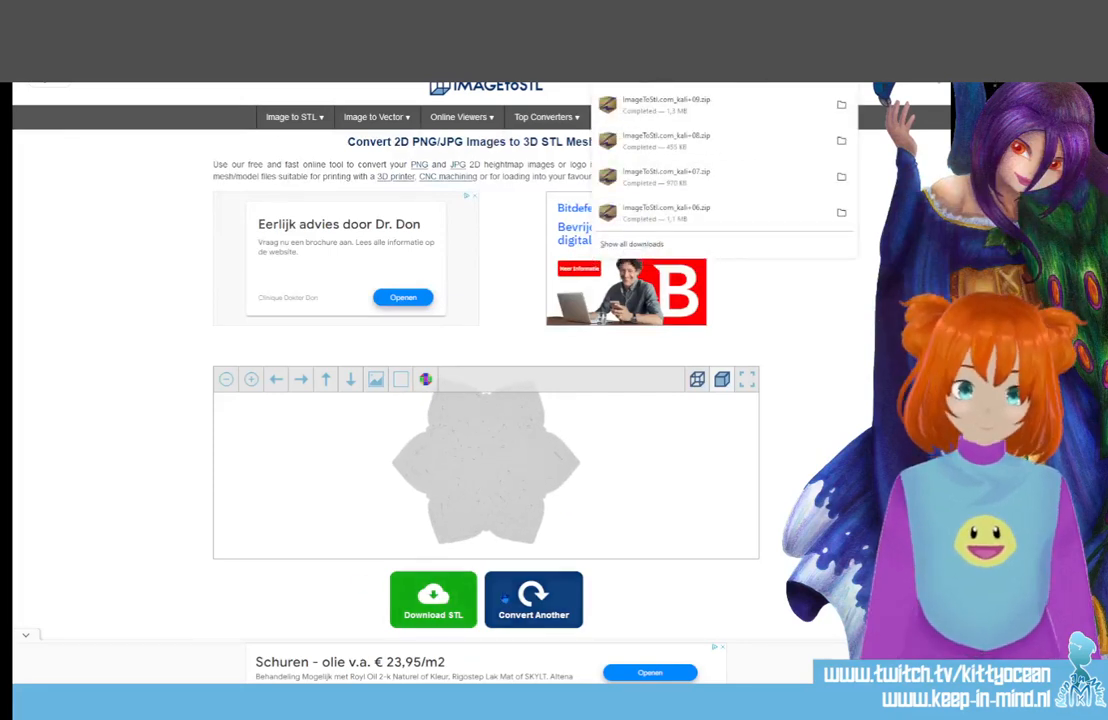
Load the Kali 10 spiky snowflake mandala, convert it to STL and download it, dismissing the advertisement.
click(505, 599)
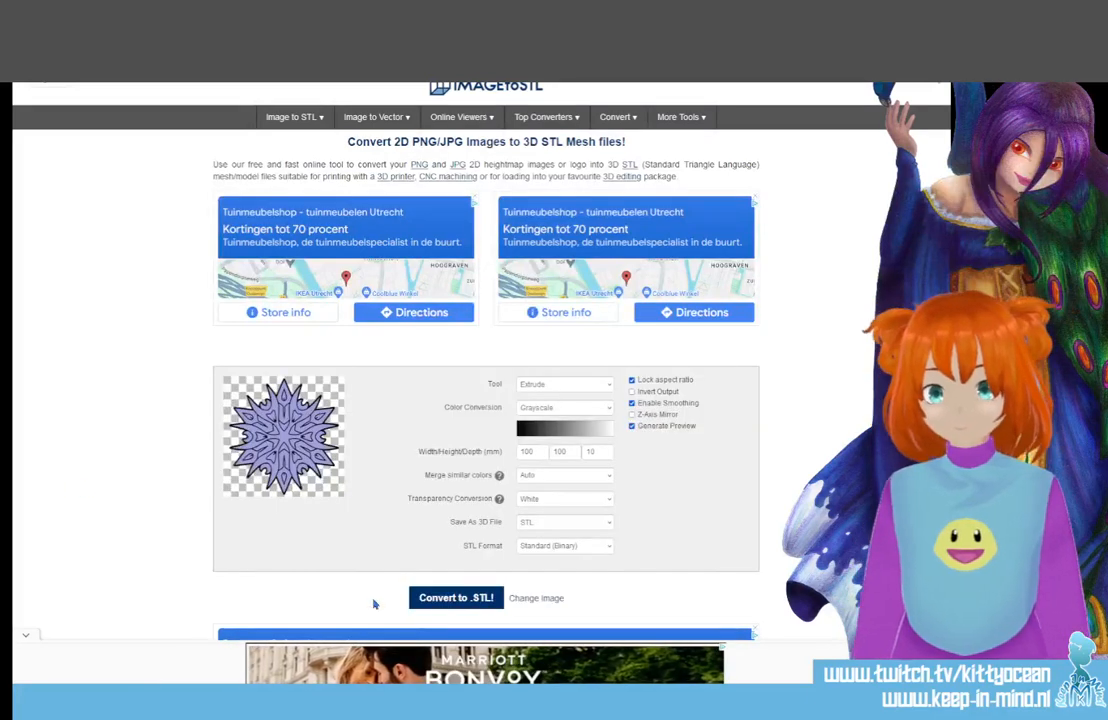
click(452, 599)
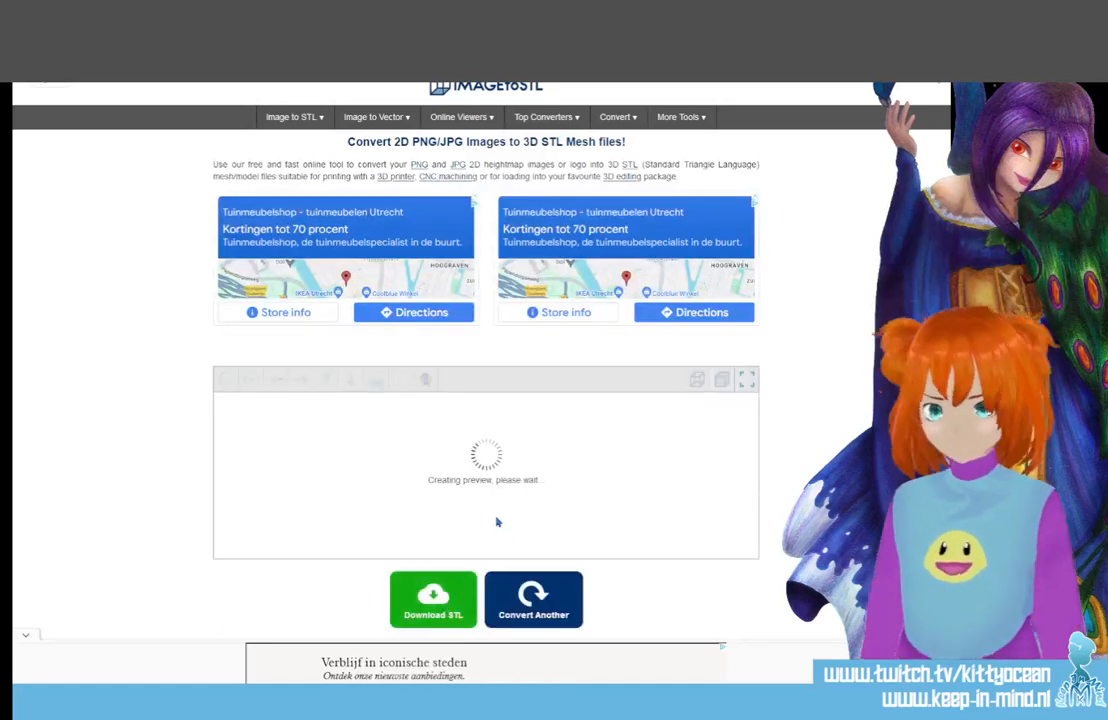
drag(500, 507, 543, 544)
click(518, 595)
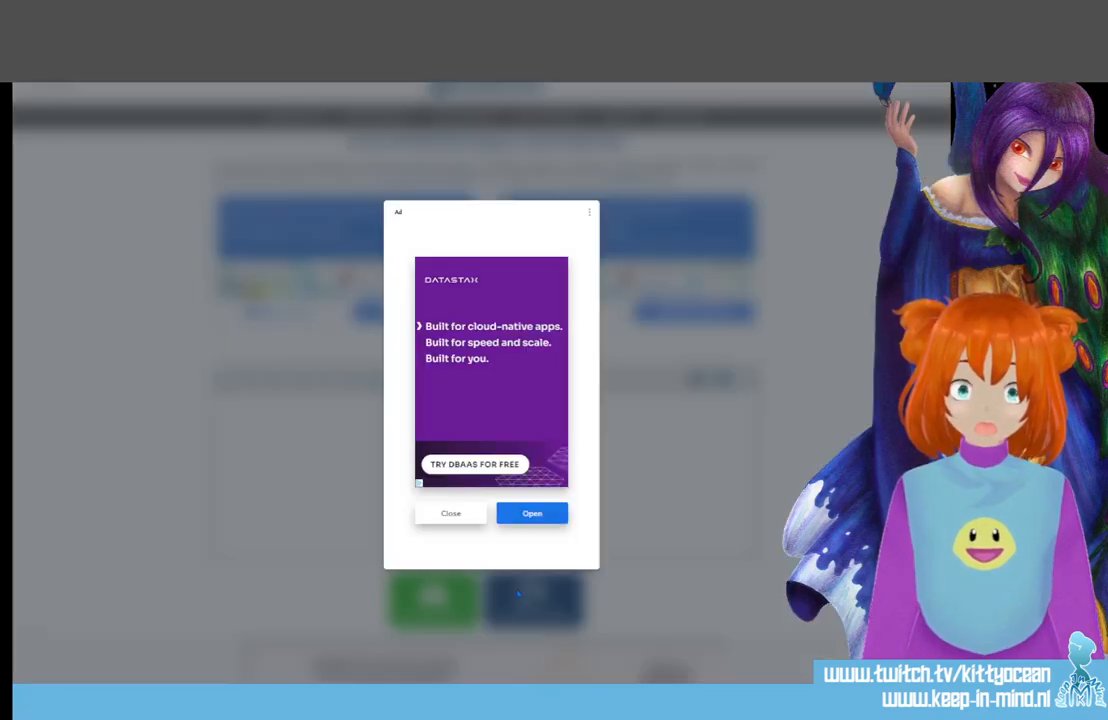
click(450, 513)
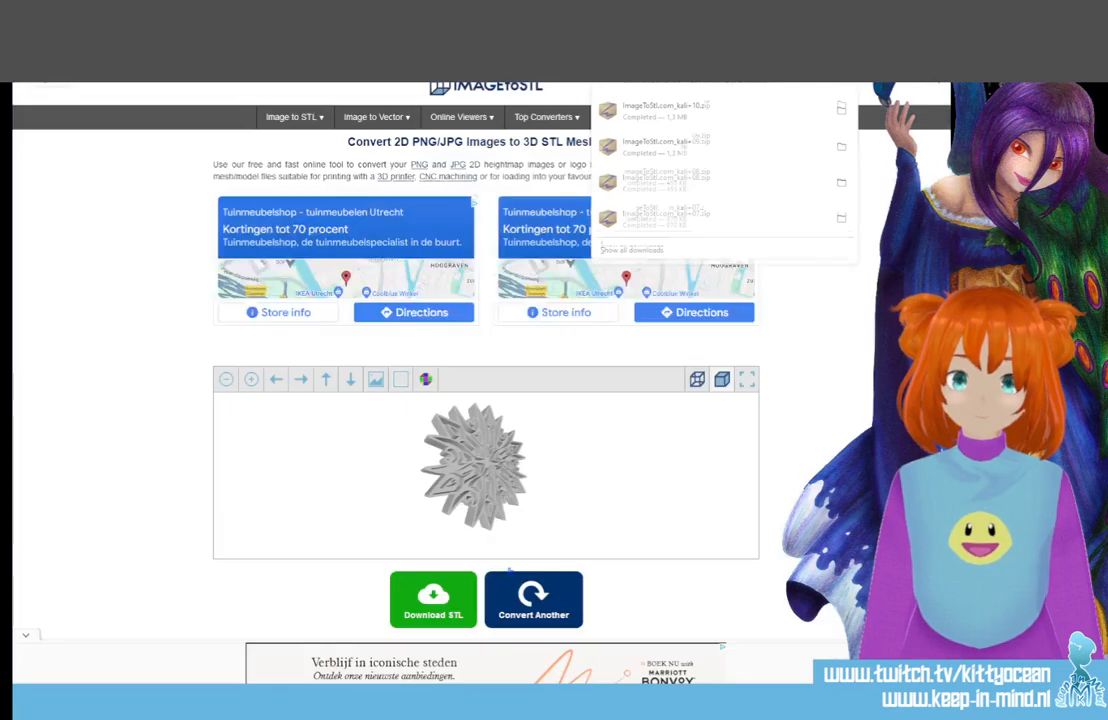
Load the Kali 11 open-petaled flower mandala, convert it to STL and download it after rotating the preview.
click(521, 608)
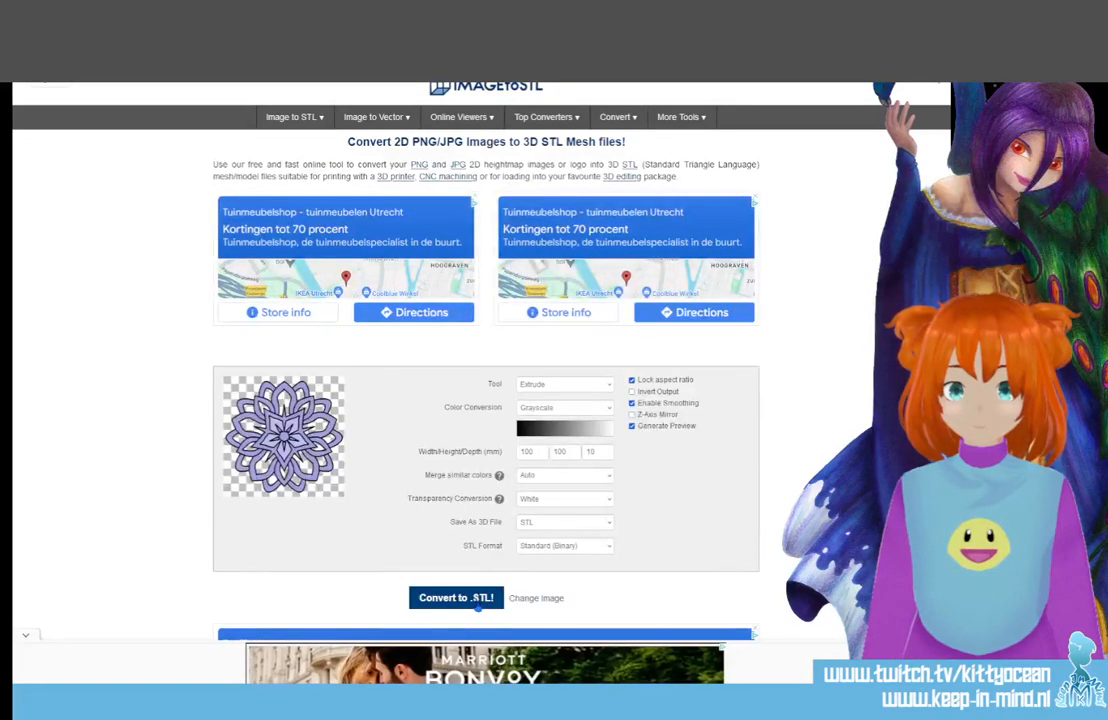
click(465, 603)
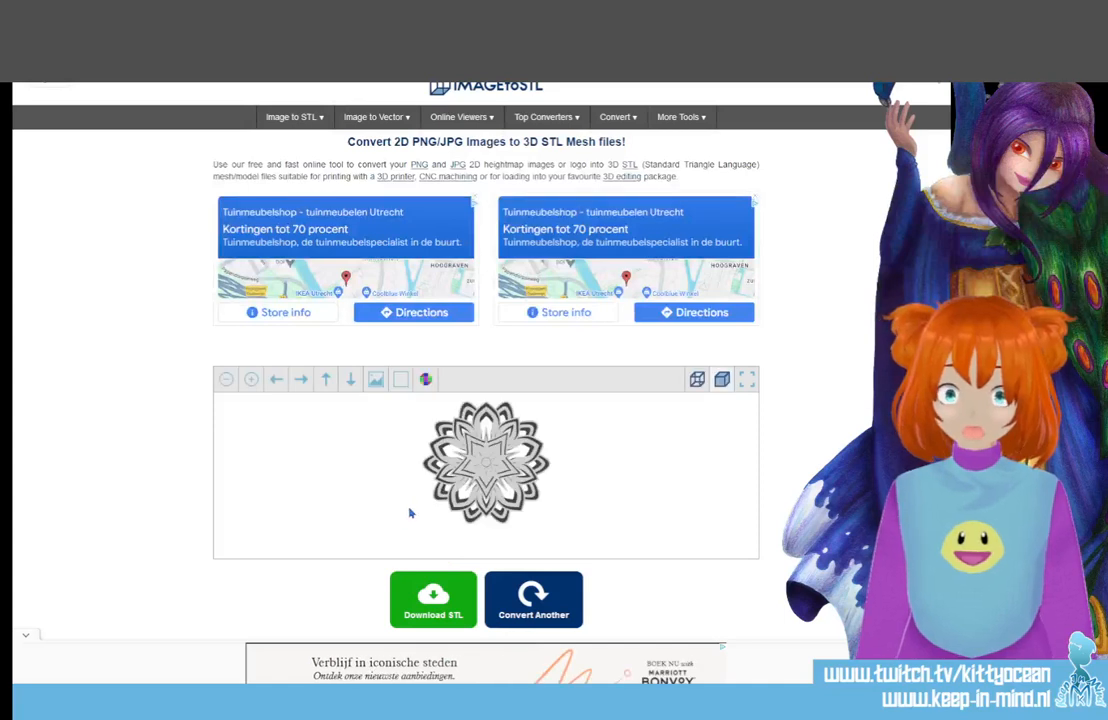
drag(422, 509, 606, 509)
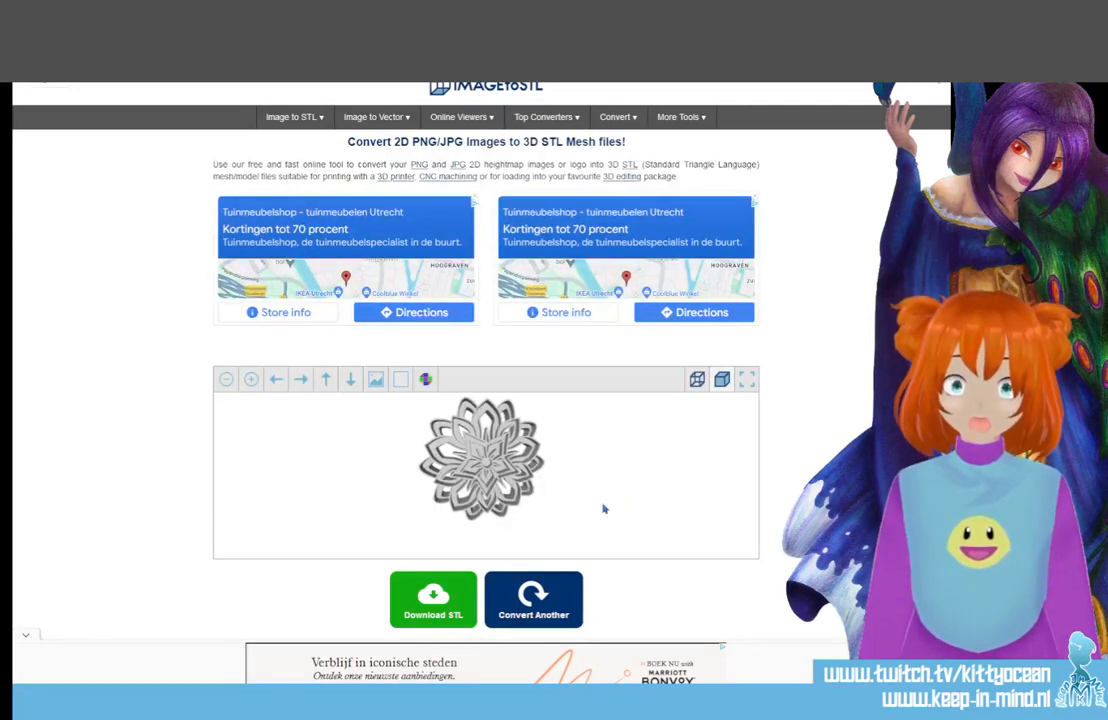
click(453, 616)
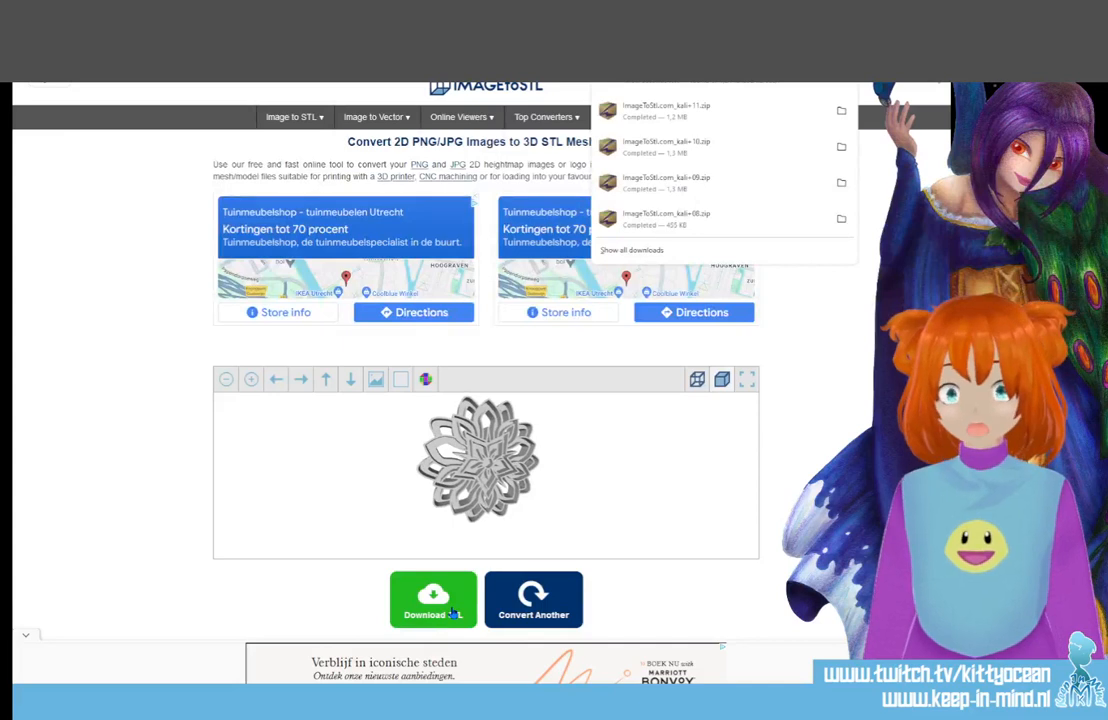
Load the Kali 12 star mandala with six long thin points, convert it to STL and download the model.
click(503, 615)
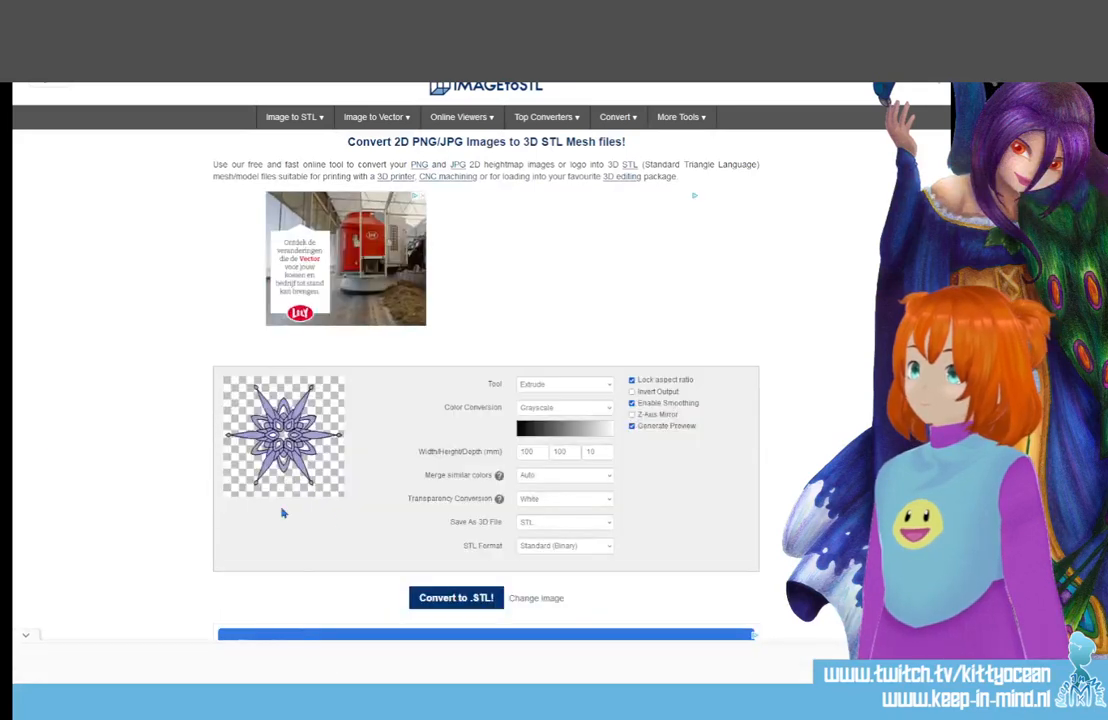
click(456, 597)
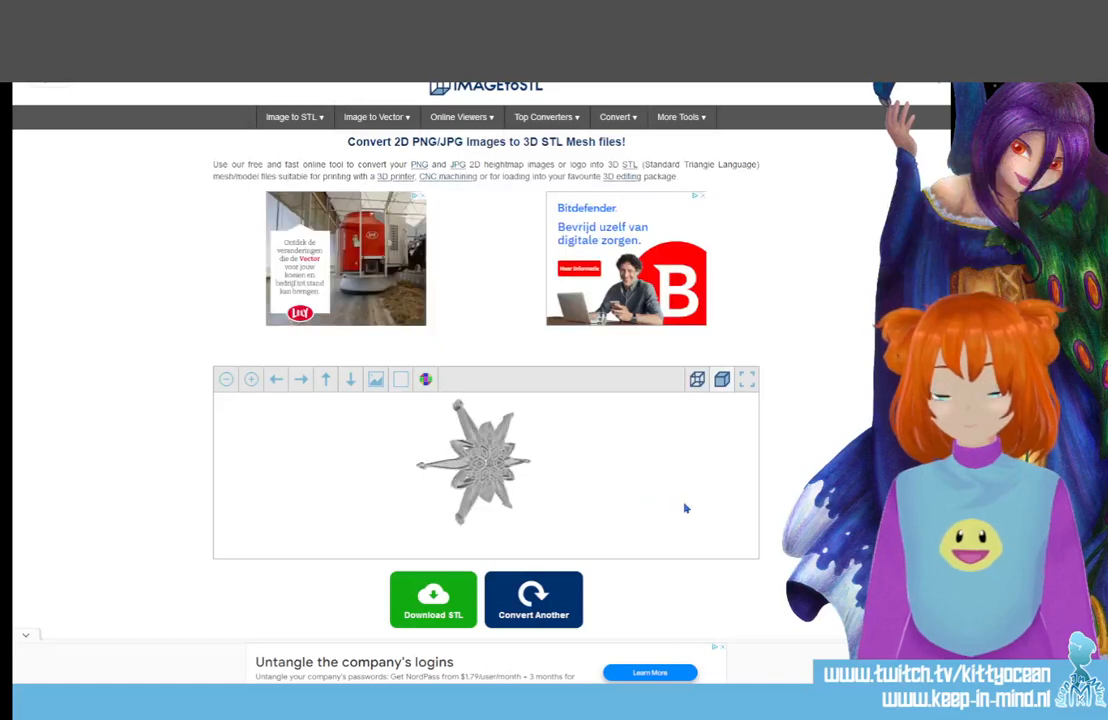
click(452, 604)
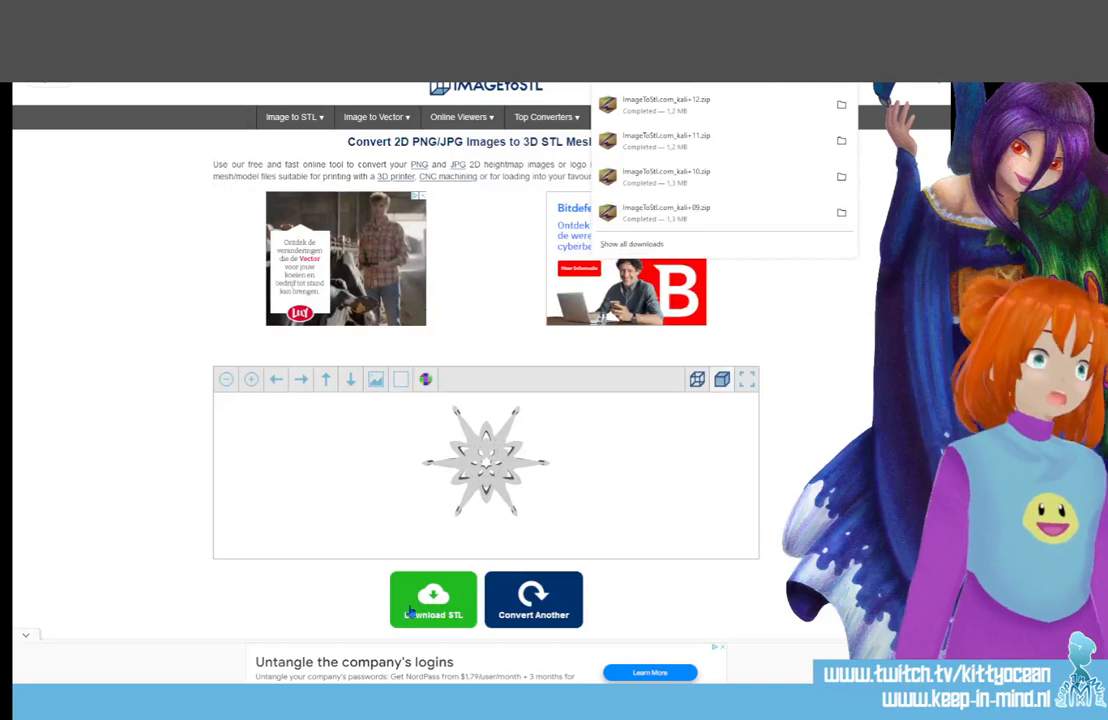
Load the dense round mandala with the circular center, convert it to STL, inspect the preview and download the model.
click(533, 600)
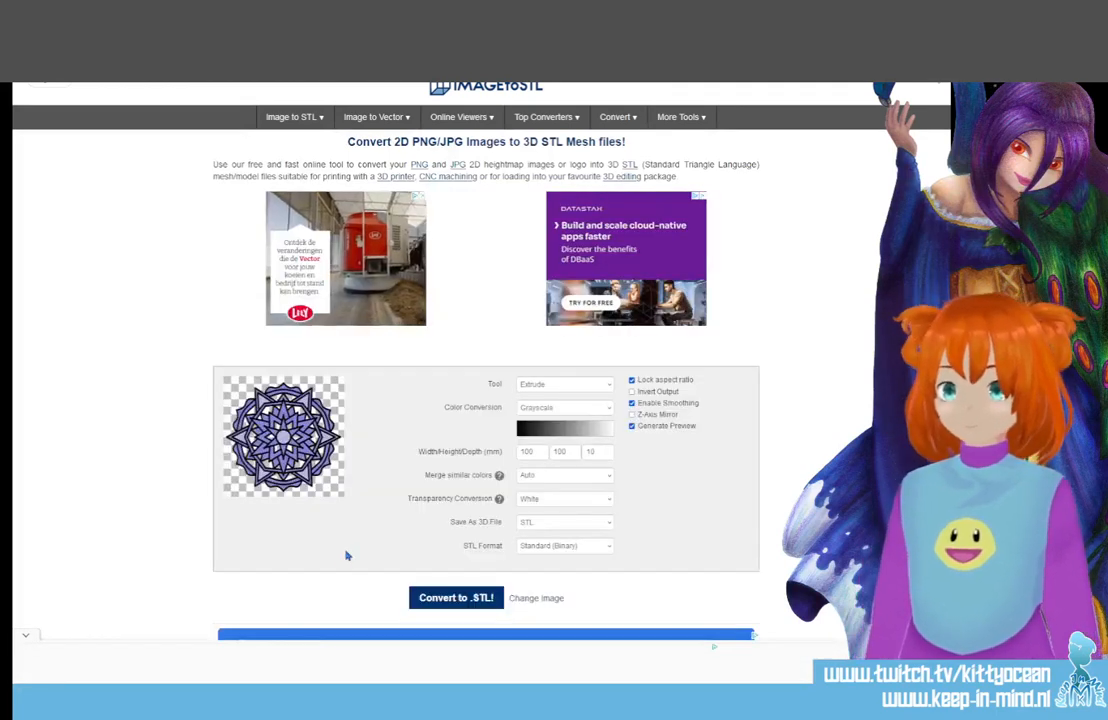
click(462, 603)
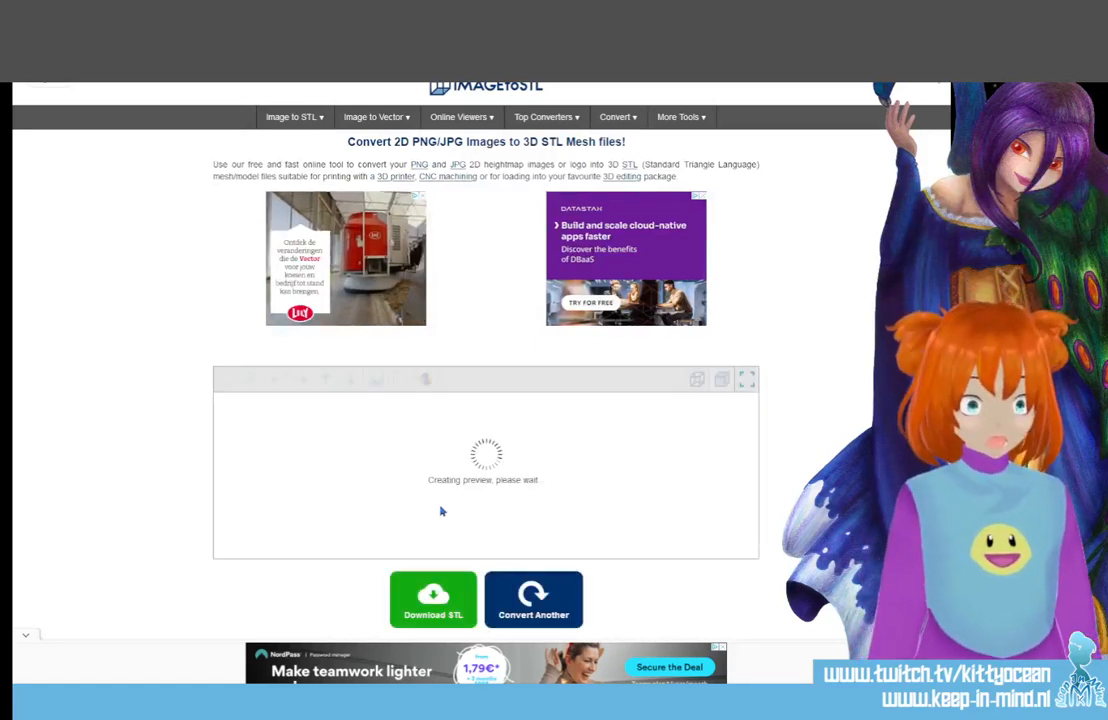
scroll(481, 505, up, 5)
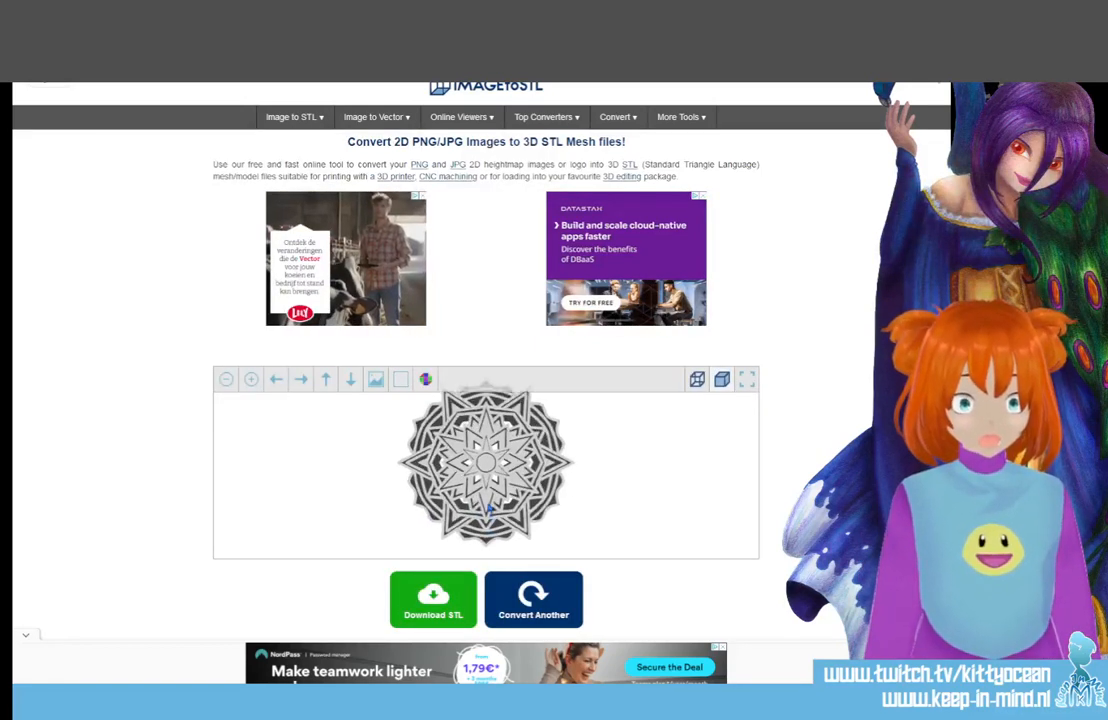
drag(481, 515, 356, 495)
scroll(556, 501, down, 4)
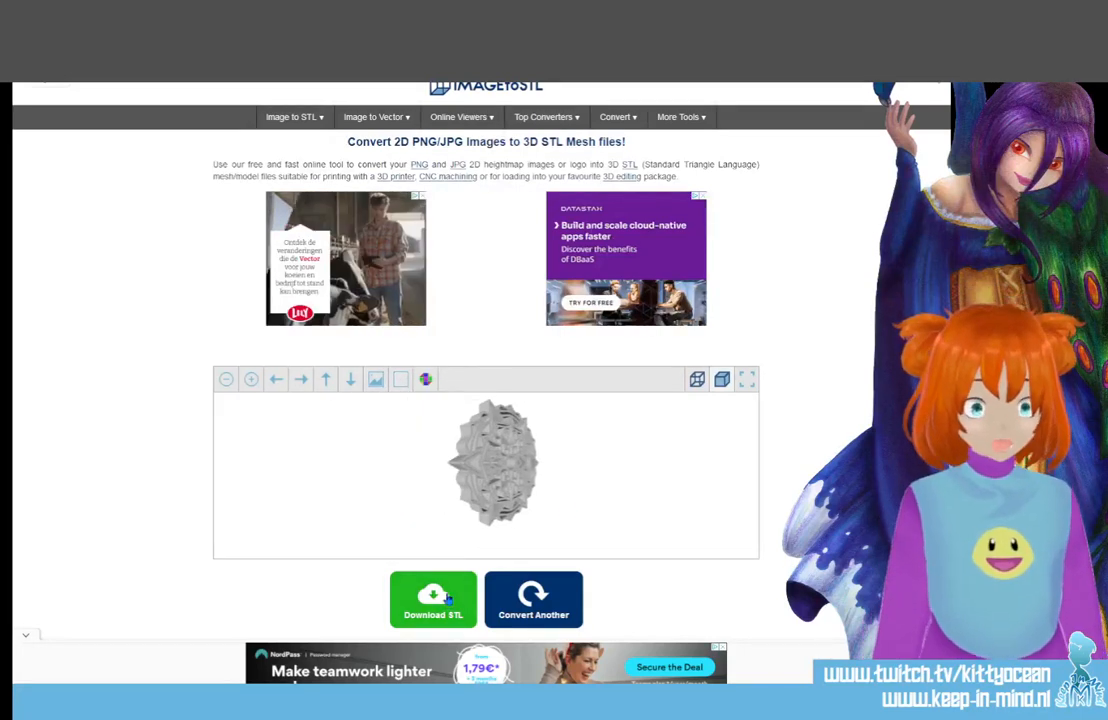
click(447, 598)
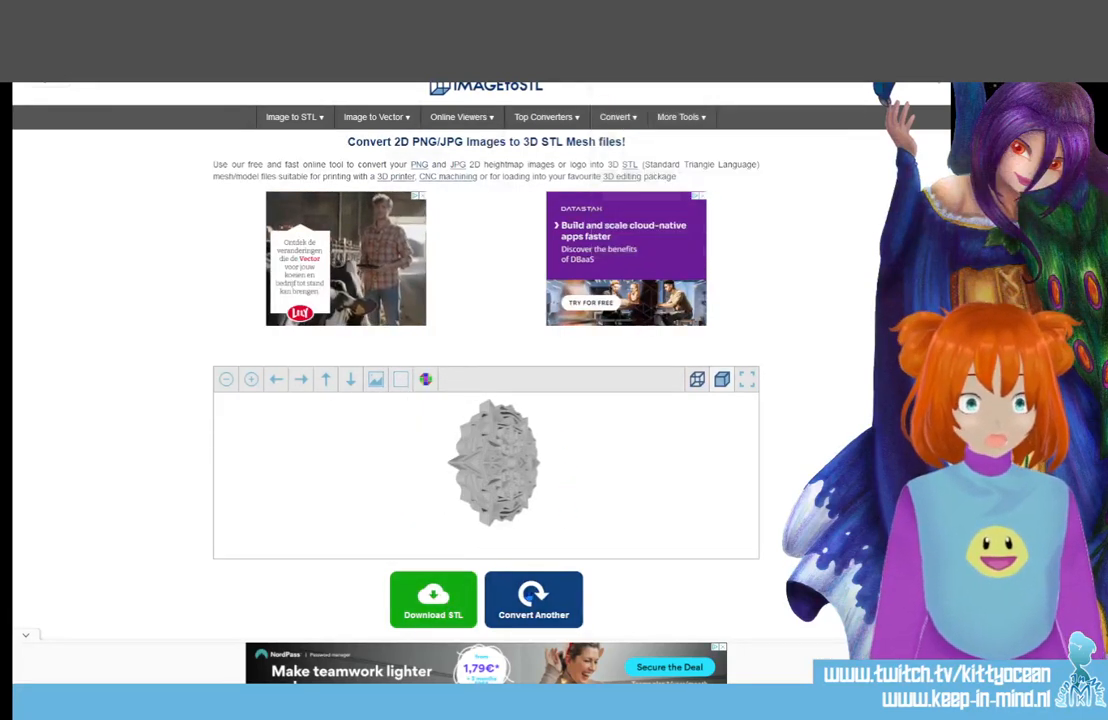
Load the snowflake mandala with the nested five-pointed star center, convert it to STL and download it after checking the preview.
click(533, 598)
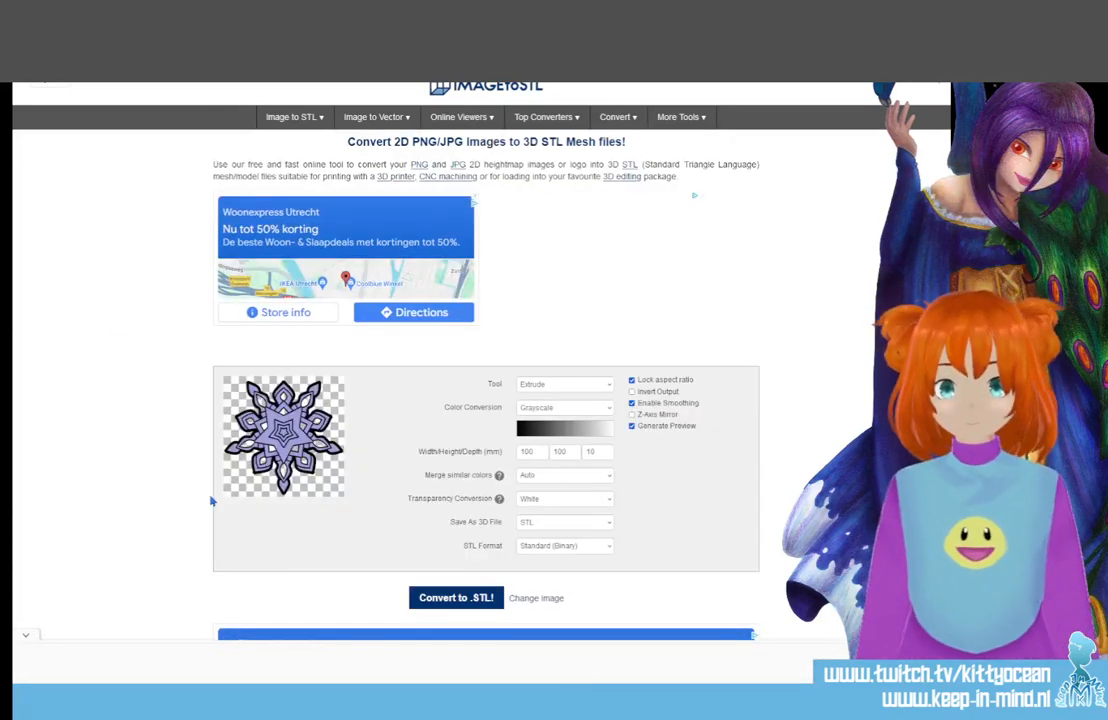
click(466, 598)
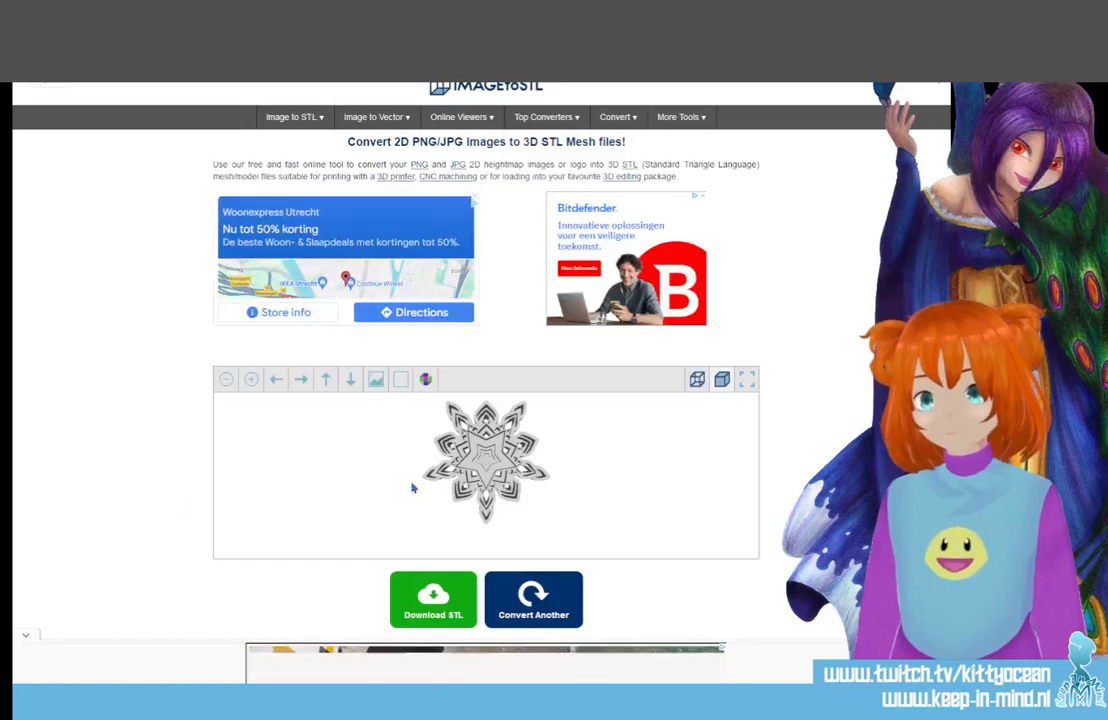
scroll(413, 485, up, 5)
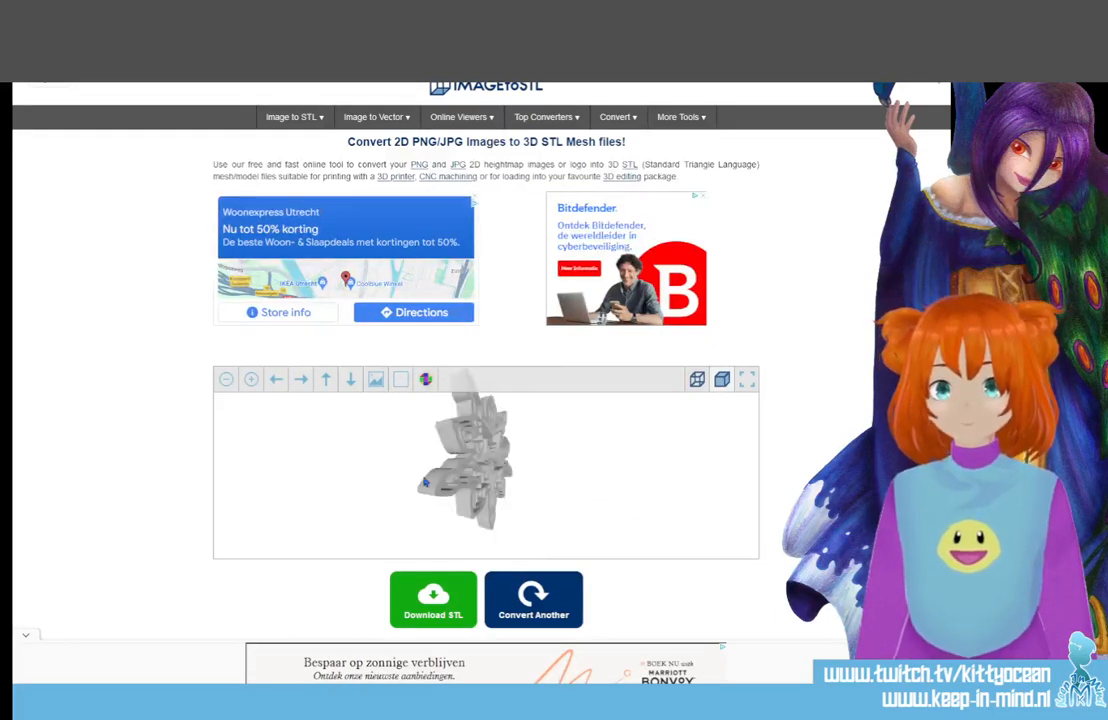
click(433, 600)
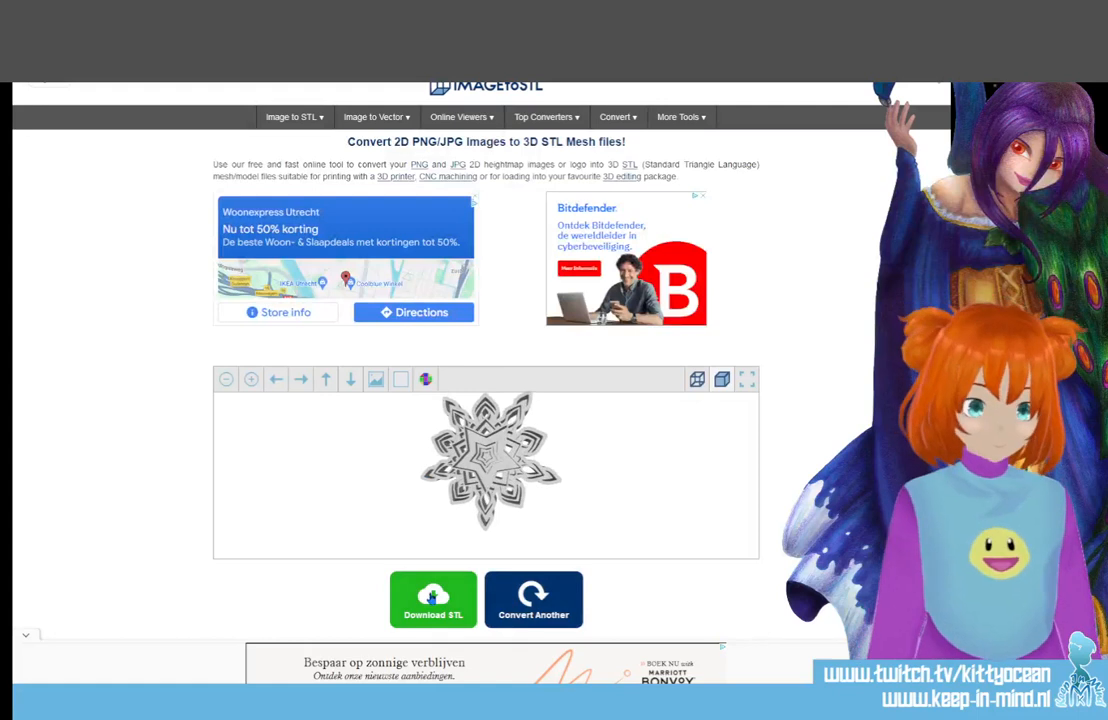